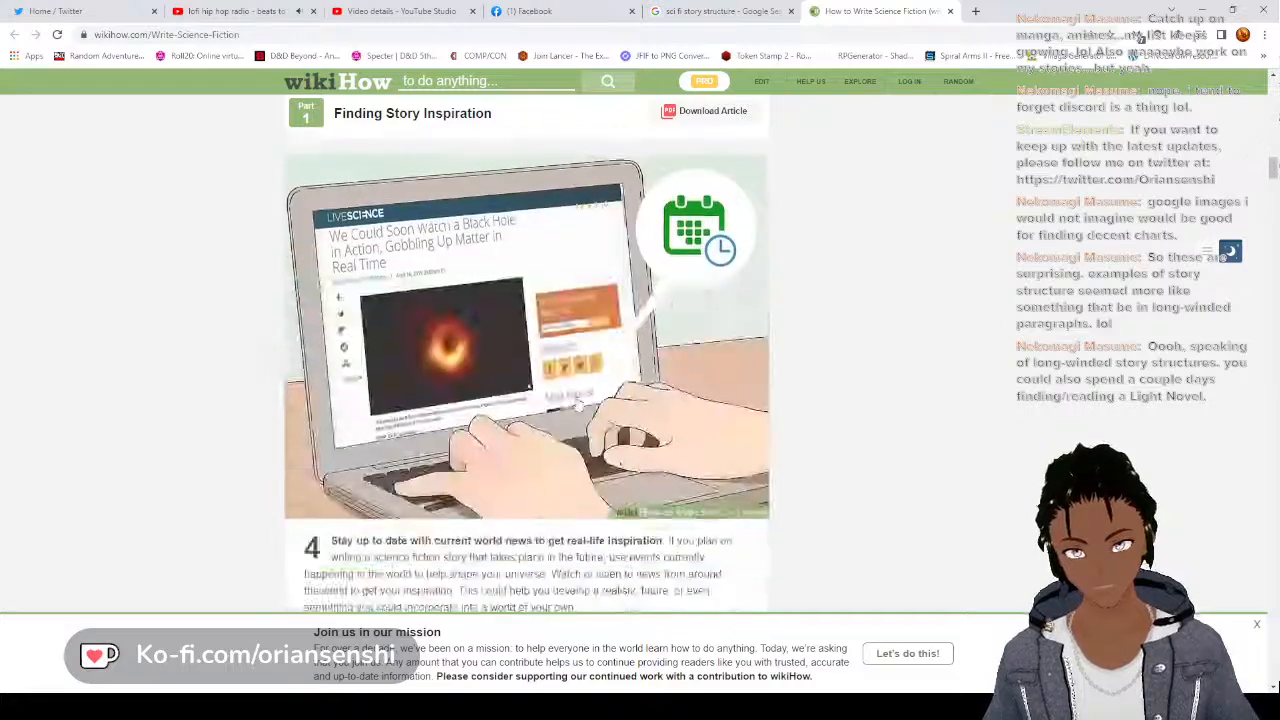
Skim the science fiction writing article's sections on story inspiration, building a sci-fi setting and creating memorable characters
scroll(576, 401, "down", 3)
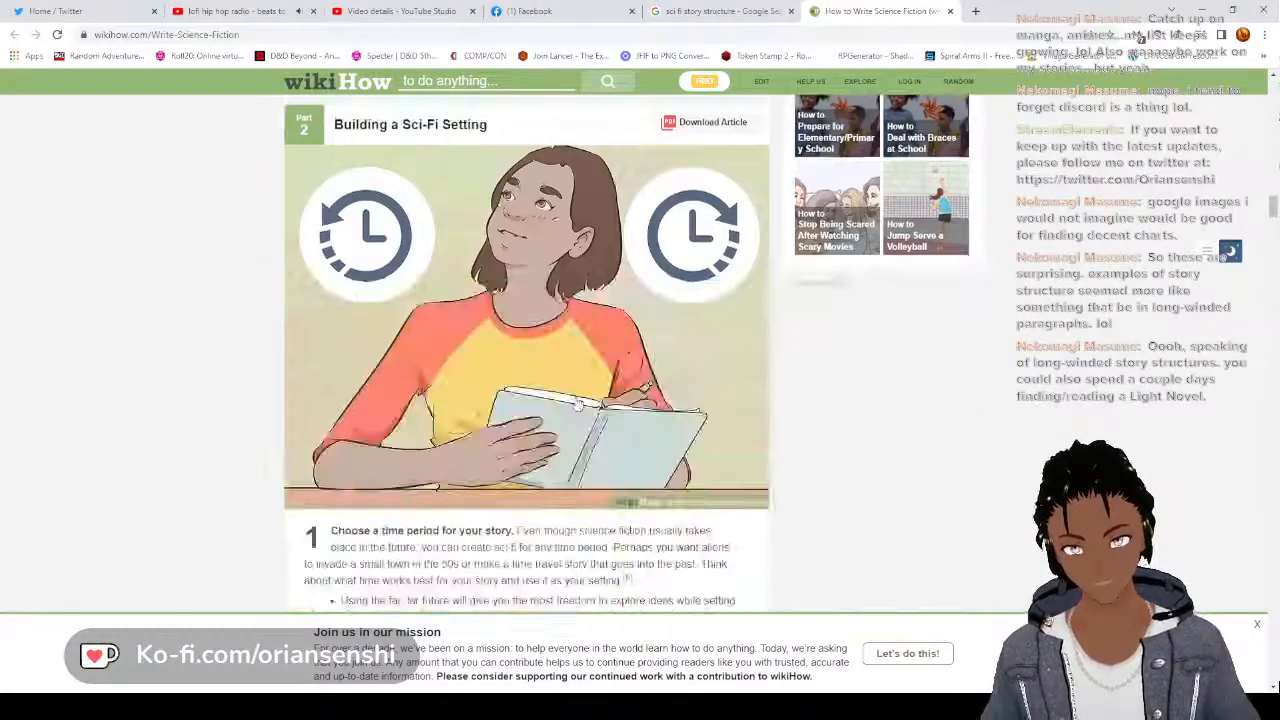
scroll(577, 399, "down", 3)
scroll(577, 399, "down", 8)
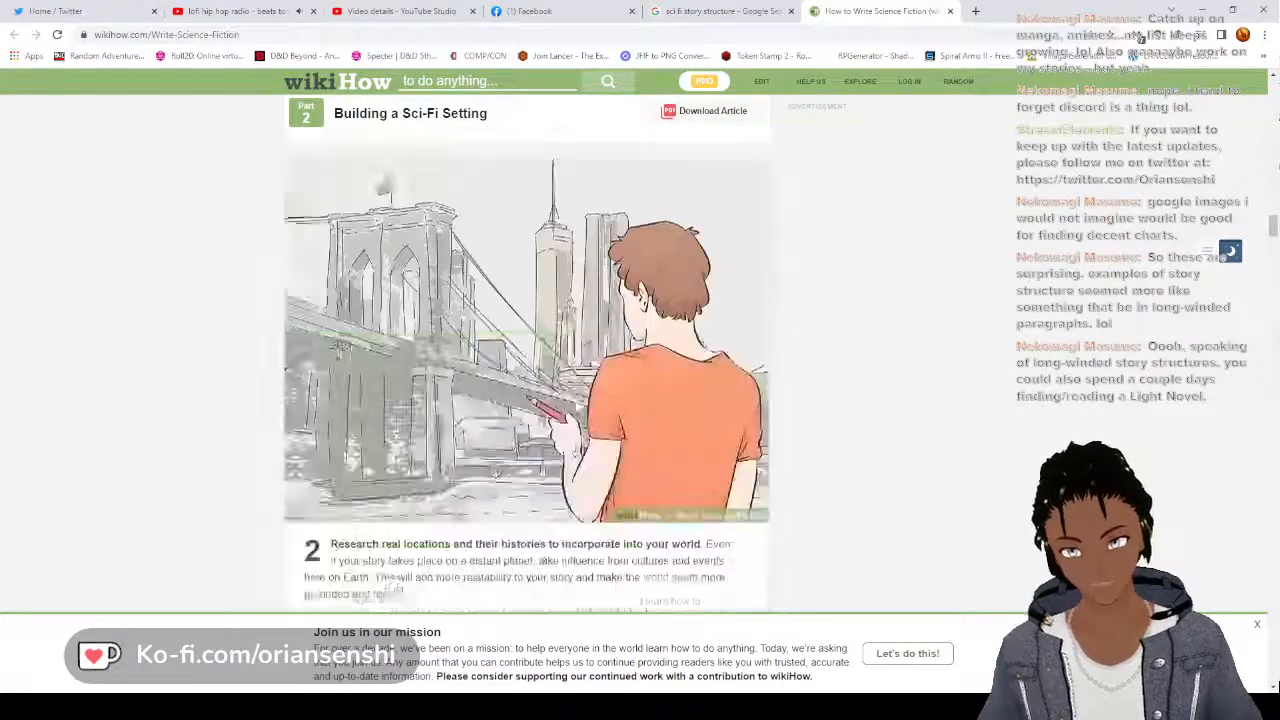
scroll(576, 400, "down", 9)
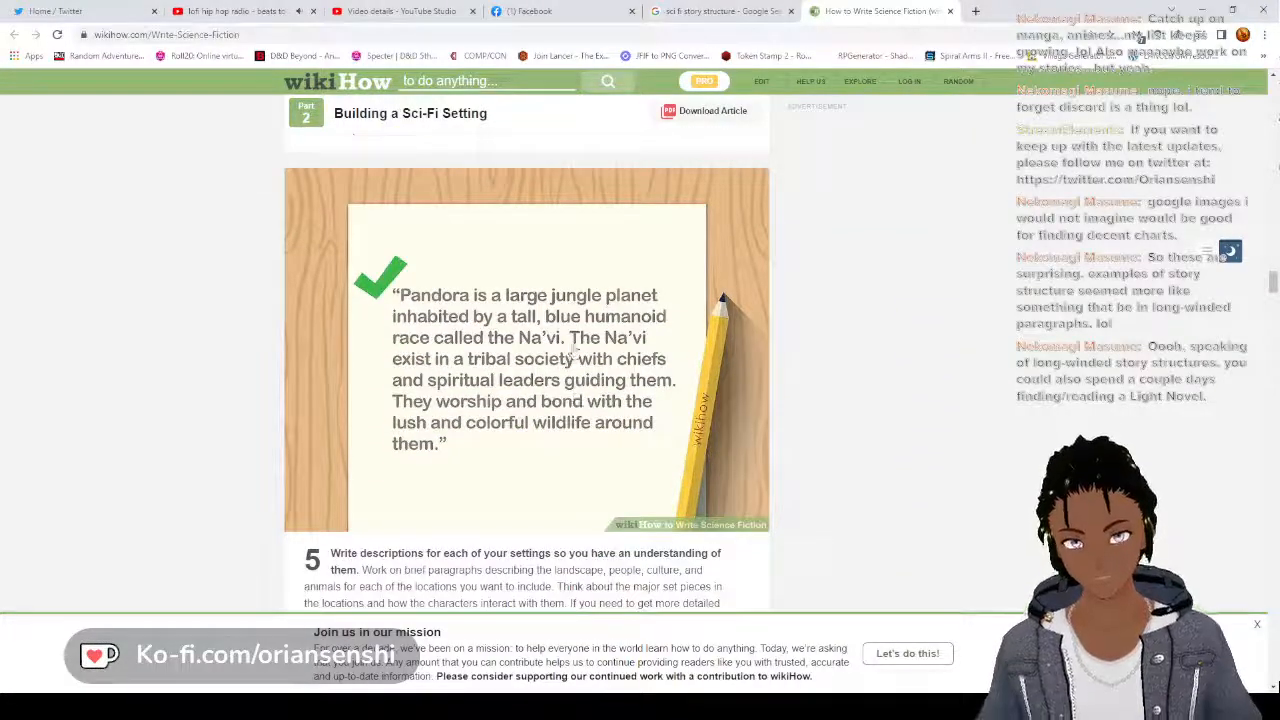
scroll(560, 350, "down", 1)
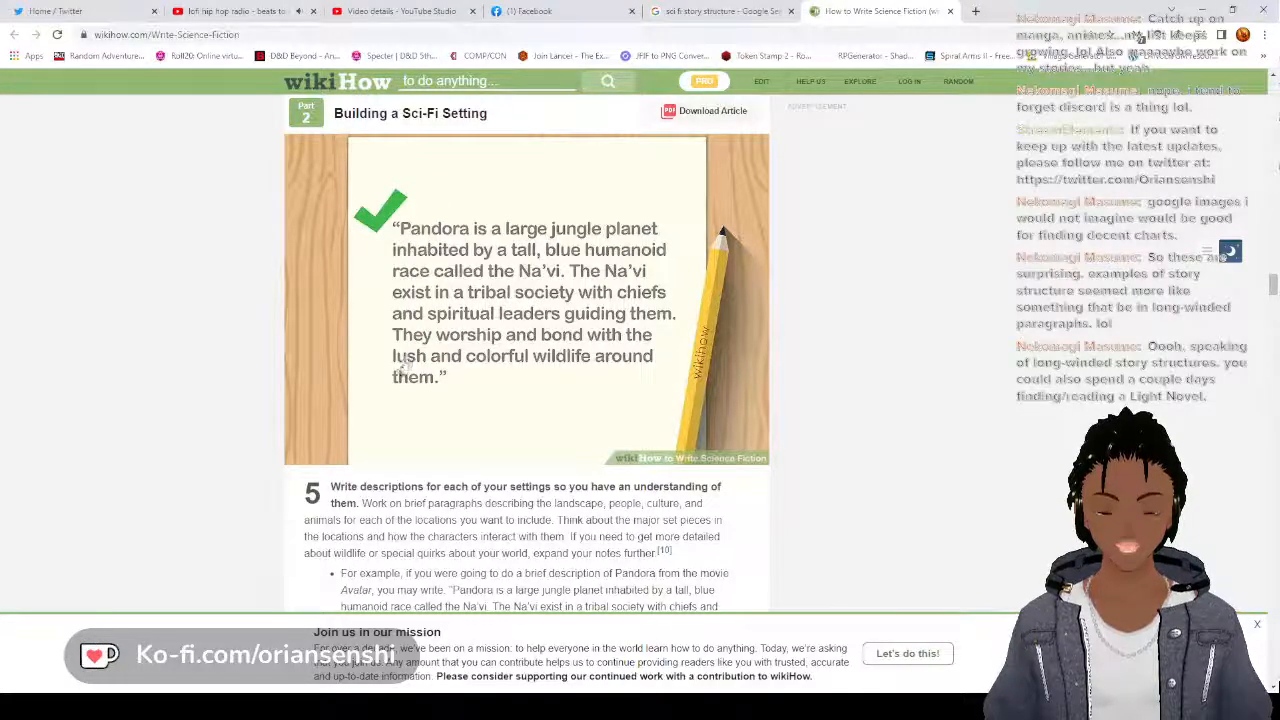
scroll(351, 213, "down", 3)
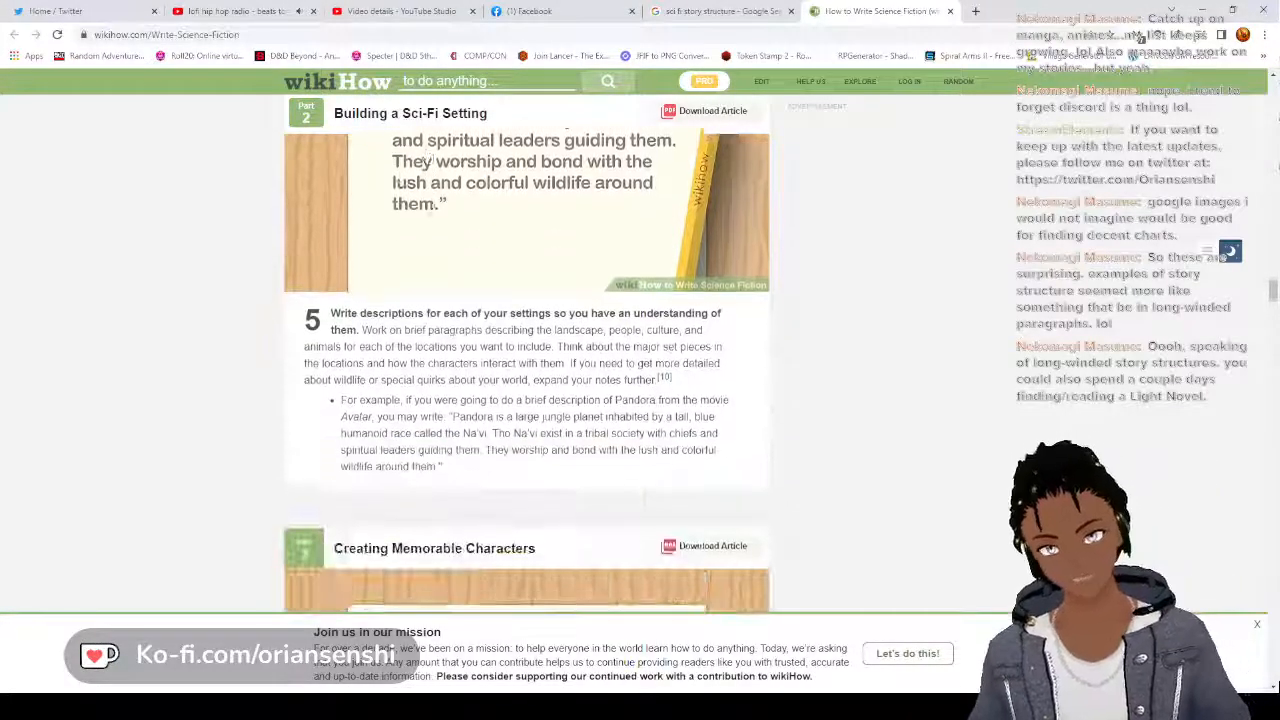
scroll(520, 362, "down", 3)
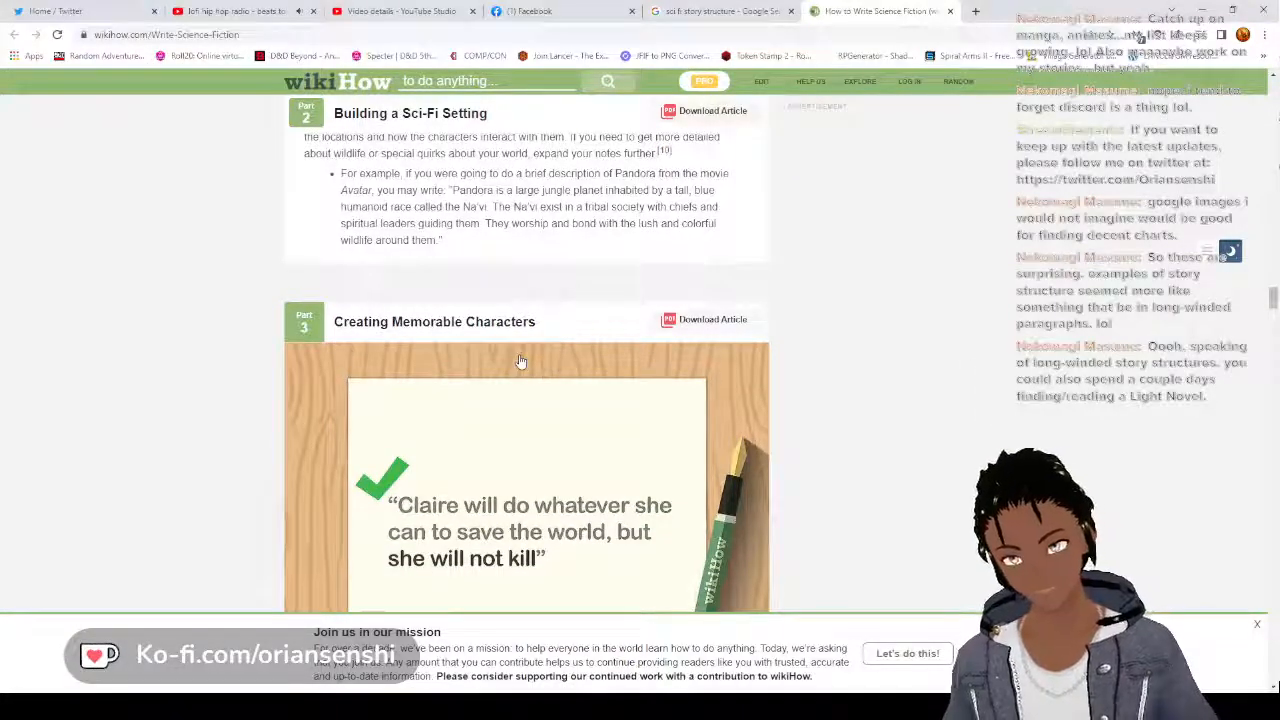
scroll(520, 362, "down", 3)
scroll(520, 362, "down", 8)
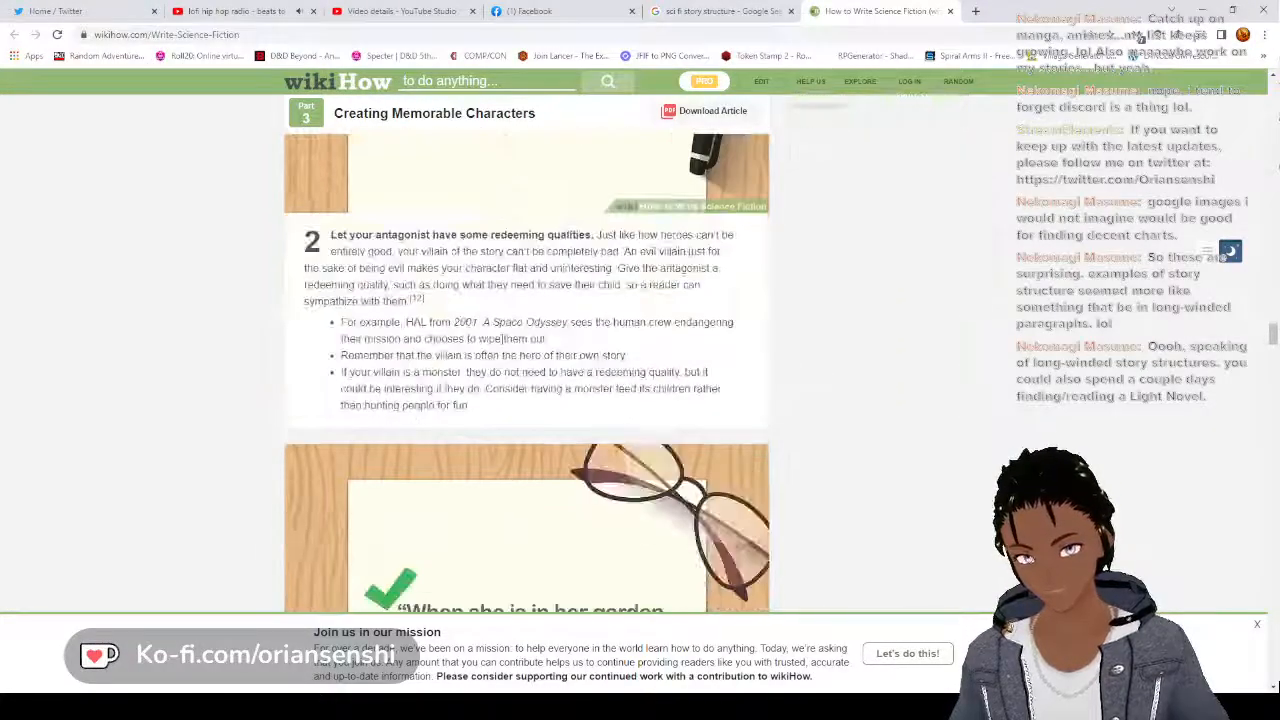
scroll(500, 330, "down", 4)
scroll(500, 330, "down", 4)
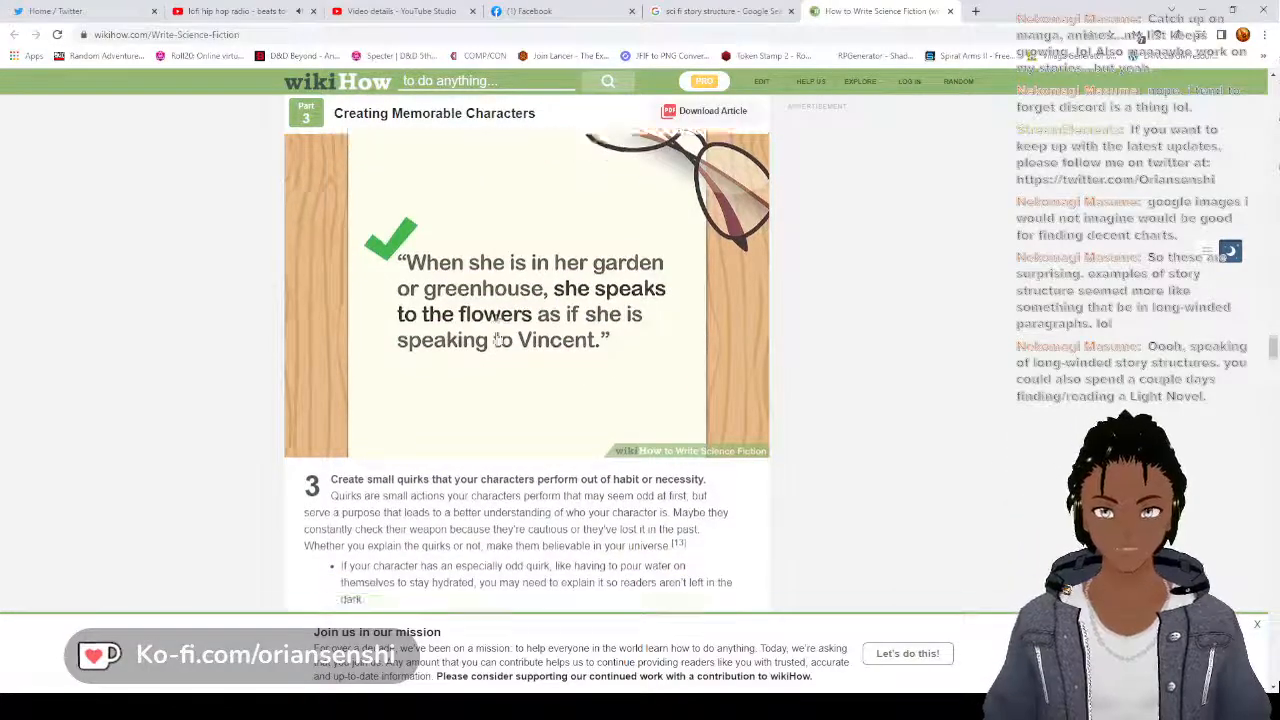
Look through the article's "Writing Your Story" part and examine its Hero's Journey circle diagram
scroll(496, 320, "down", 12)
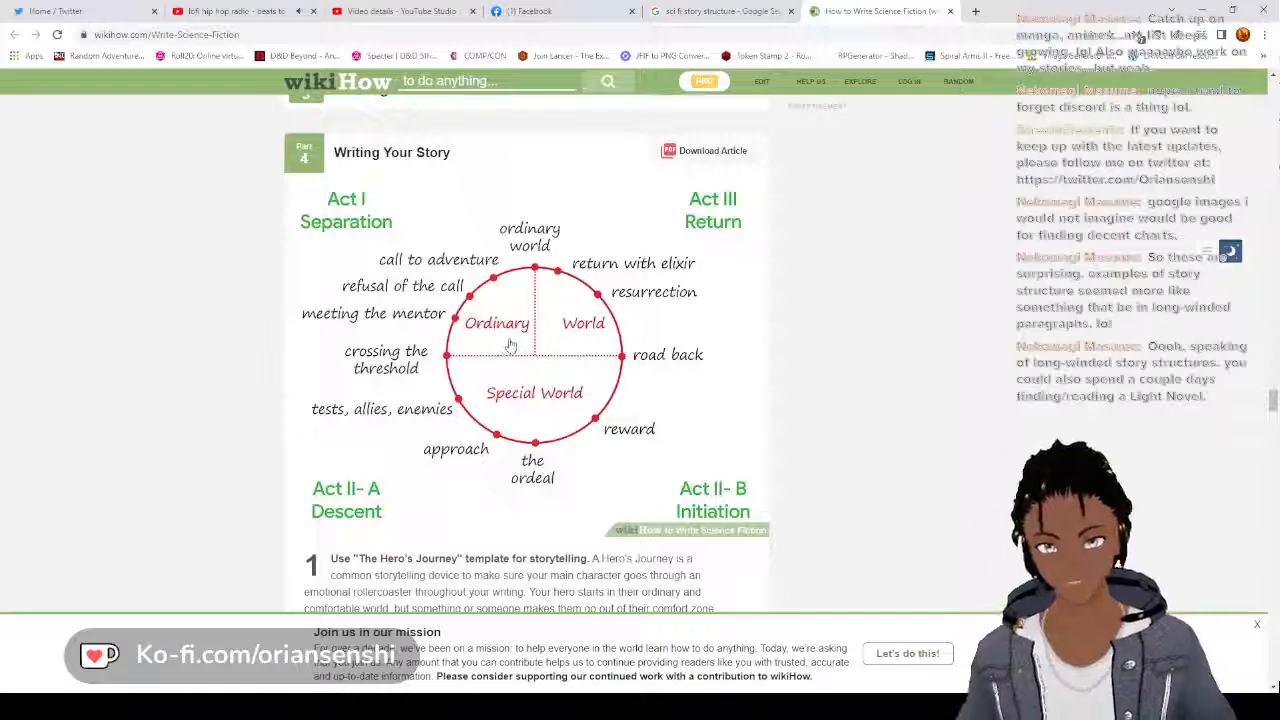
scroll(486, 347, "down", 2)
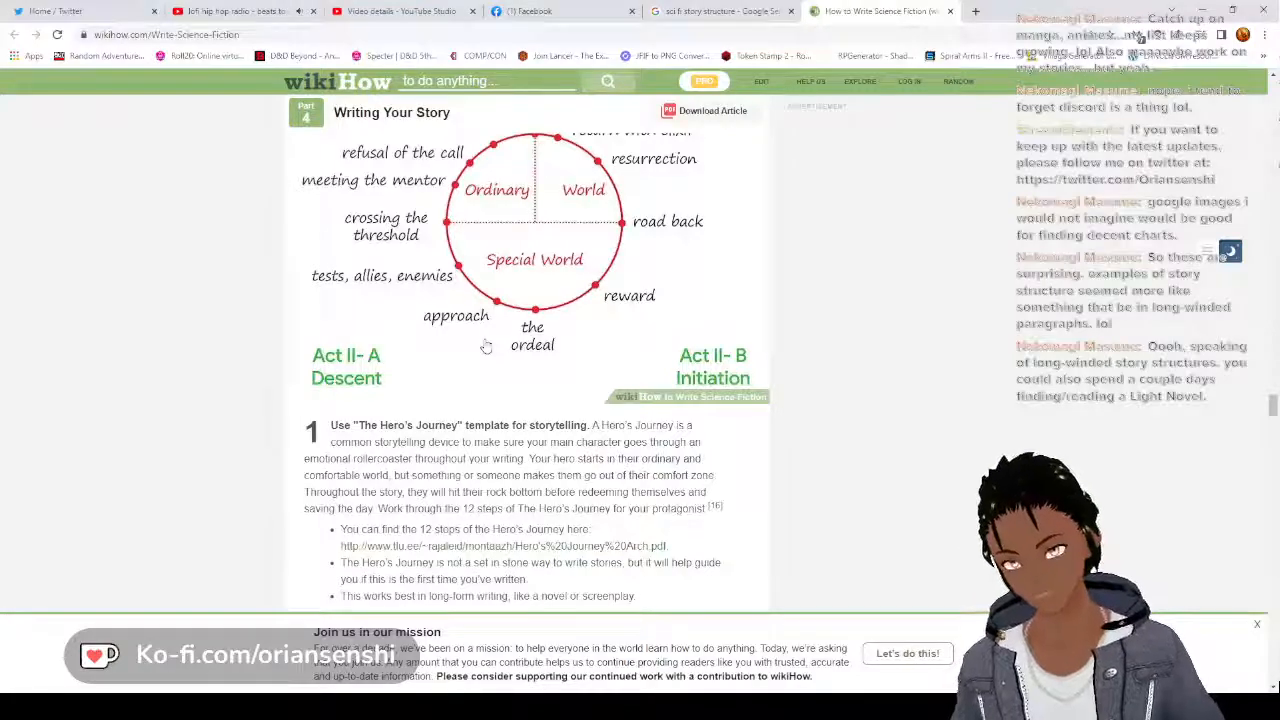
scroll(486, 346, "down", 1)
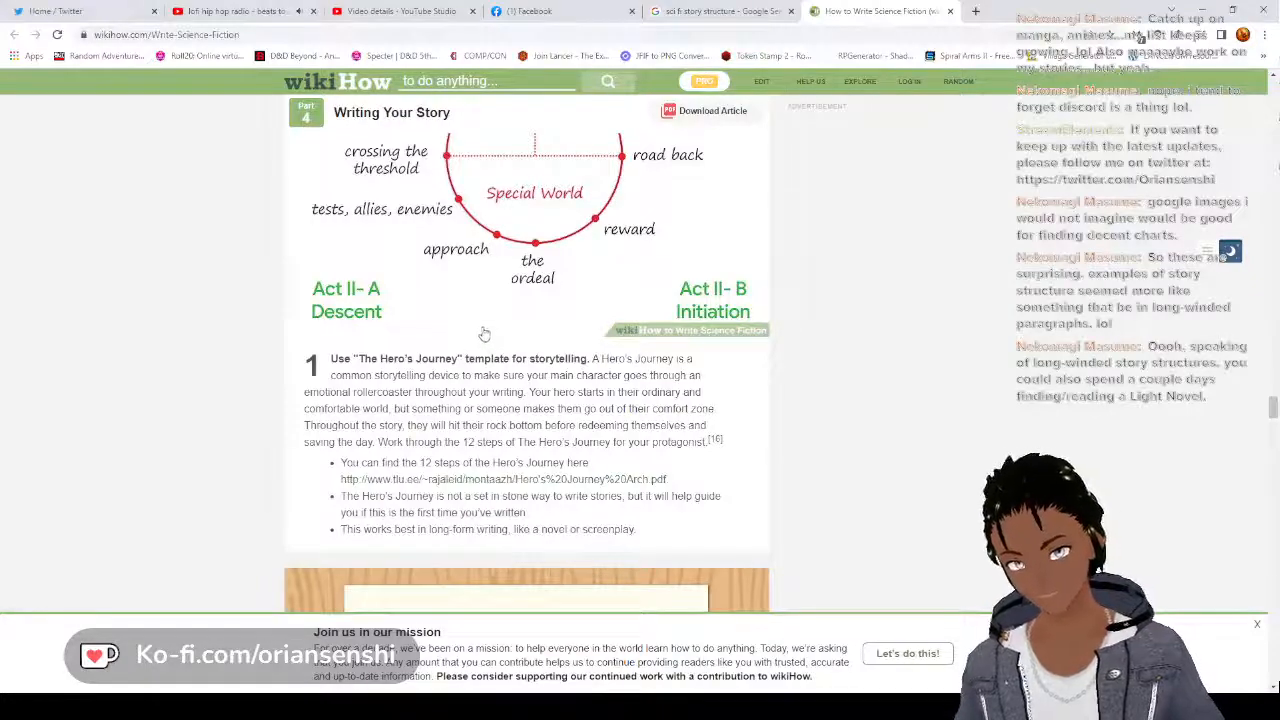
scroll(484, 333, "down", 3)
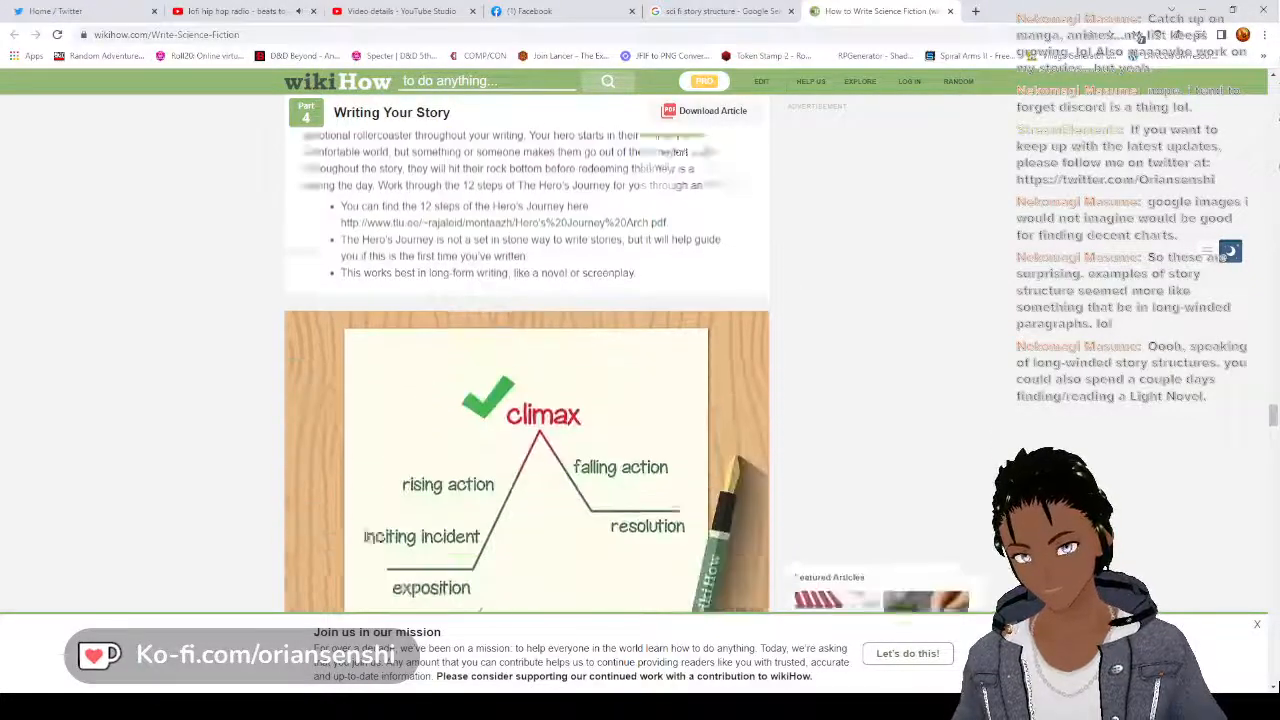
scroll(484, 333, "down", 8)
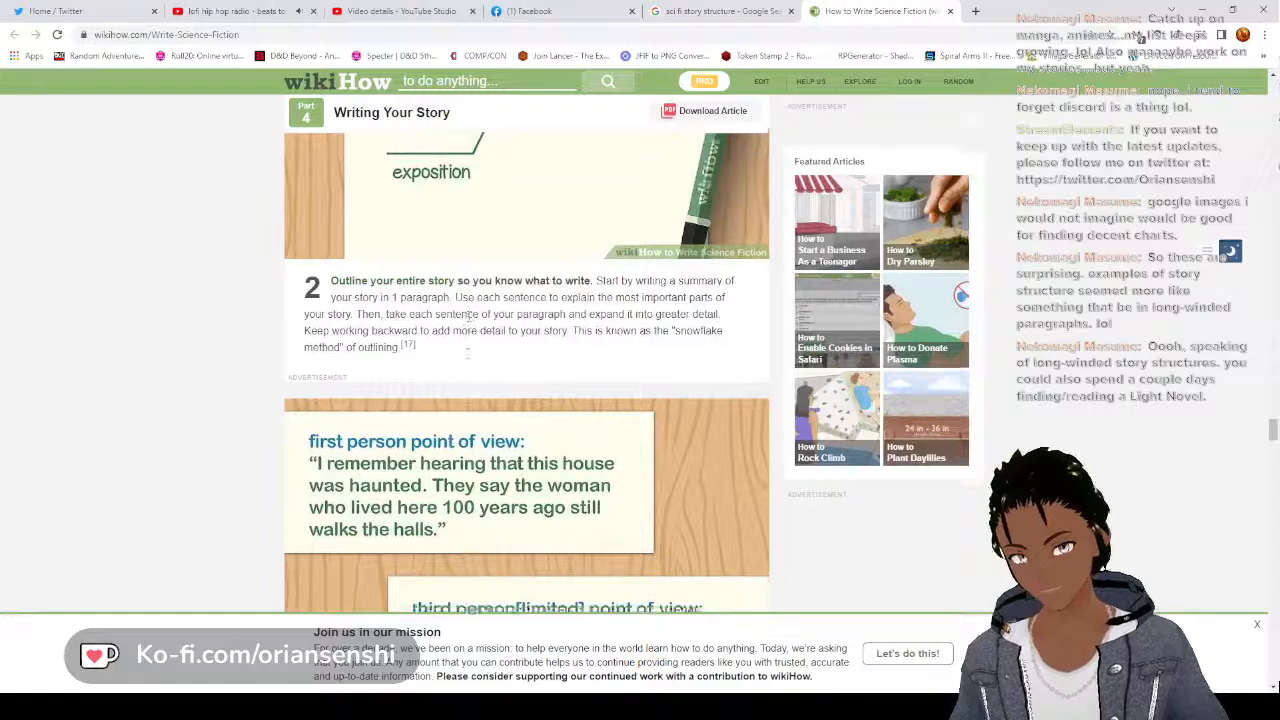
scroll(464, 334, "down", 10)
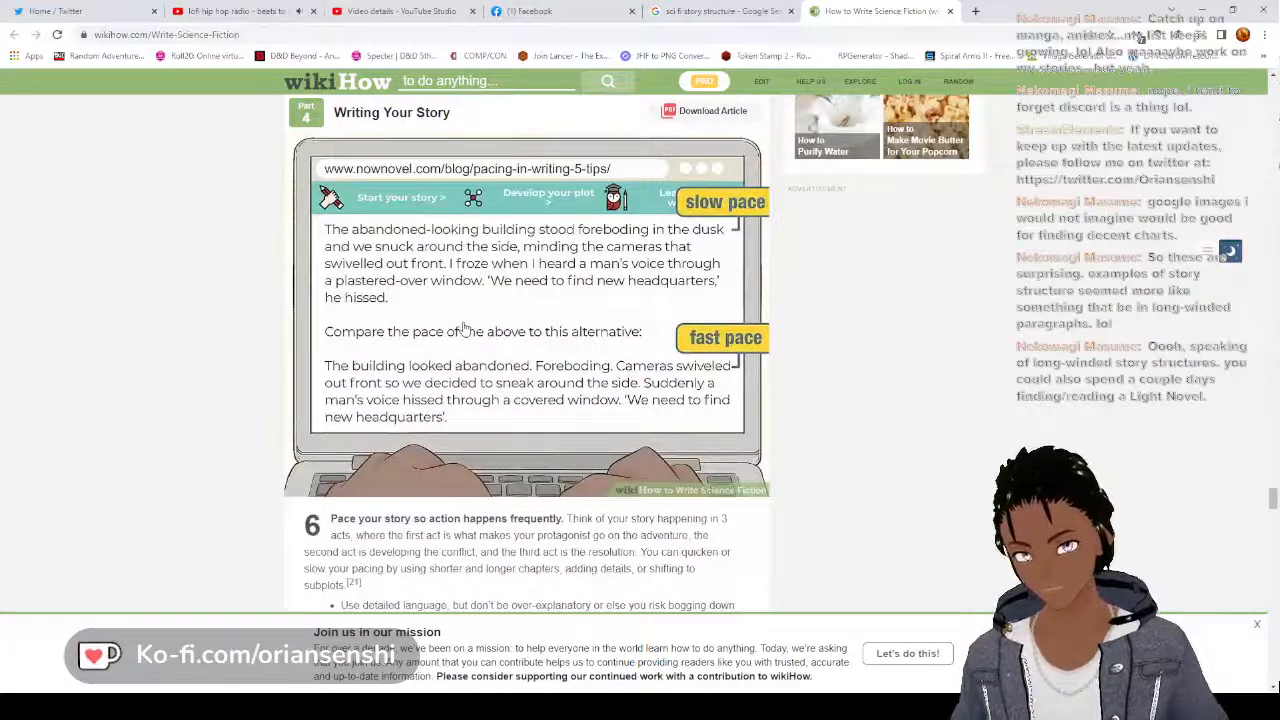
scroll(464, 327, "up", 10)
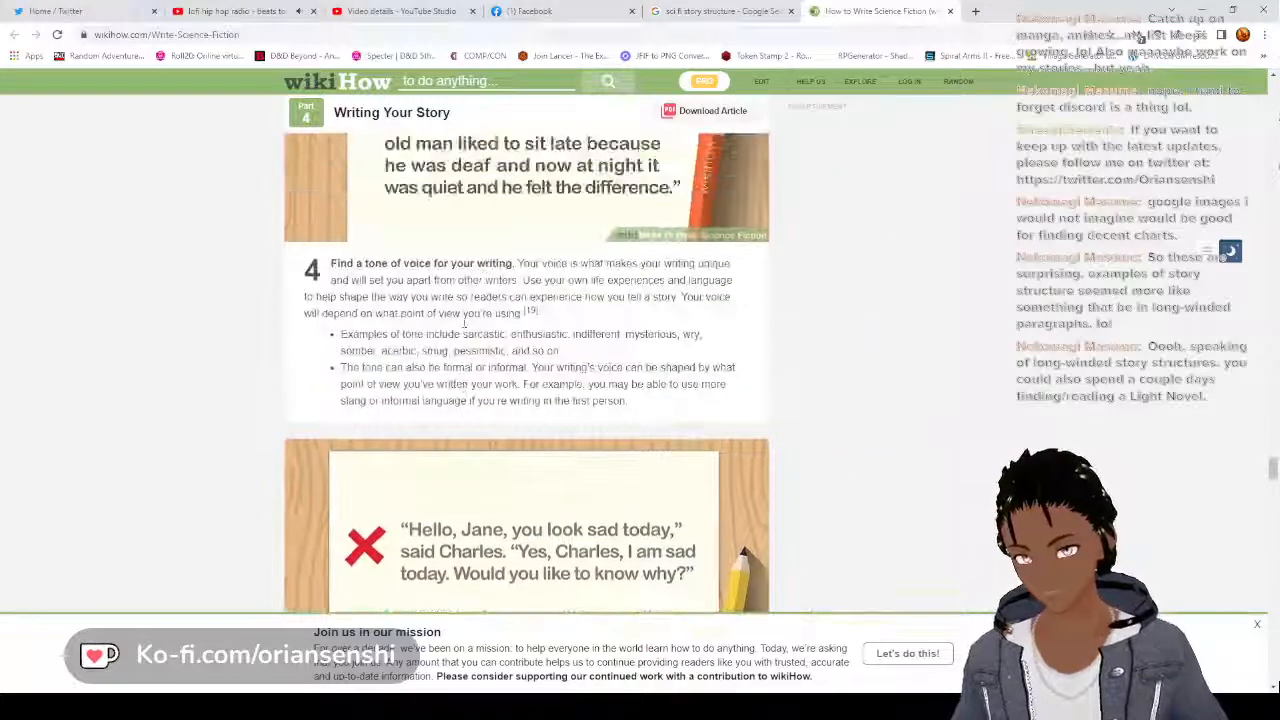
scroll(464, 322, "up", 4)
scroll(464, 330, "up", 5)
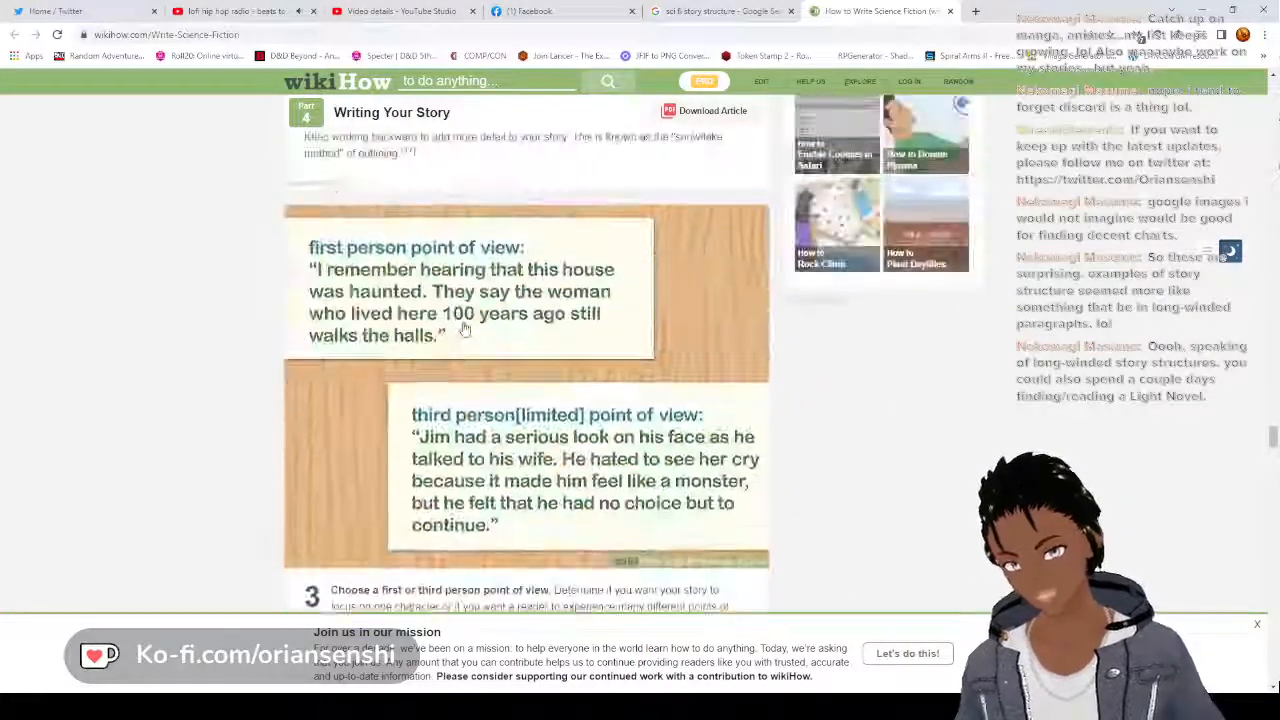
scroll(464, 330, "up", 10)
scroll(464, 330, "down", 2)
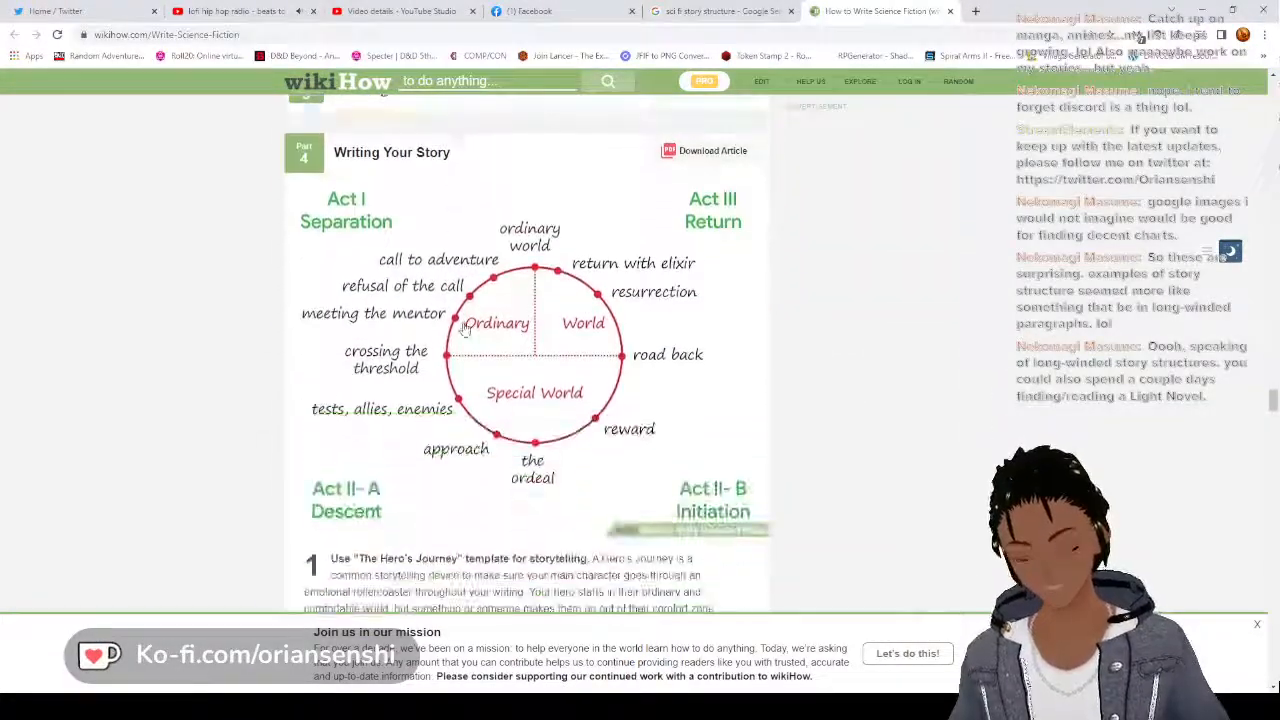
scroll(464, 330, "up", 1)
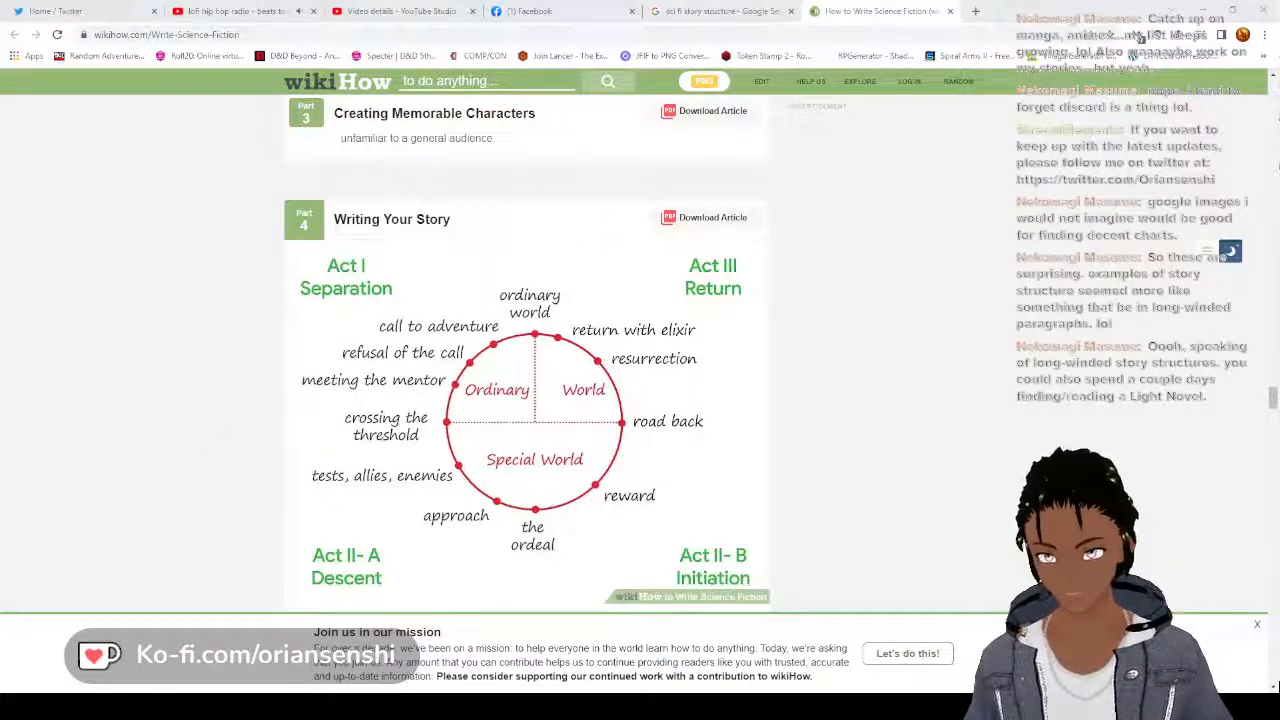
Switch to the blank Writer document and, below some empty space, enter the outline lines "Ordinary World" and "Call to adventure"
key("alt+Tab")
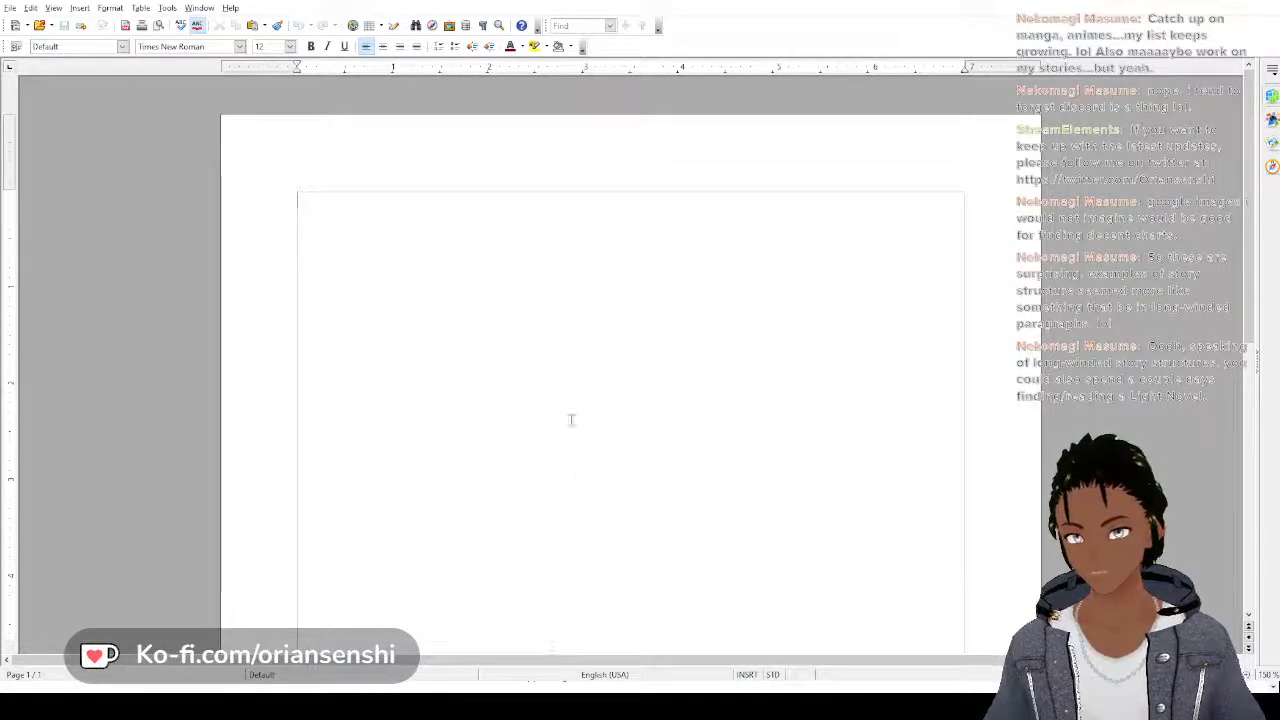
key("Return")
key("Return")
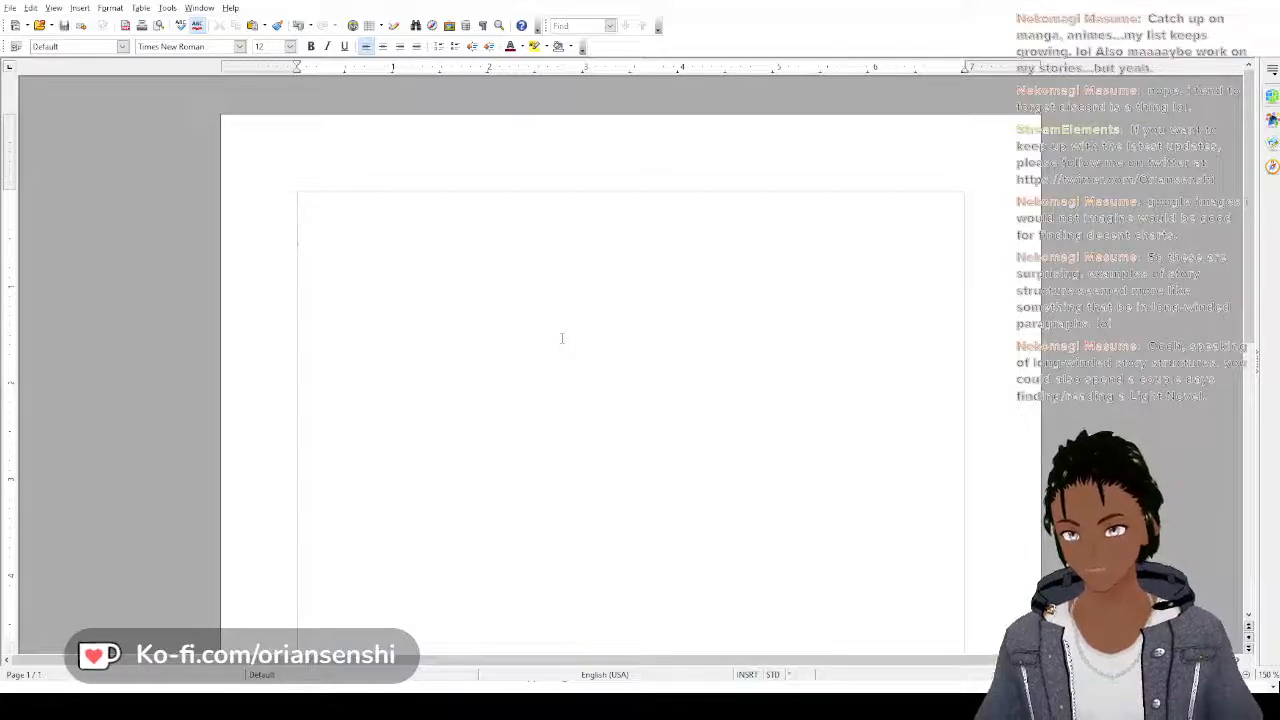
type("Ordinary")
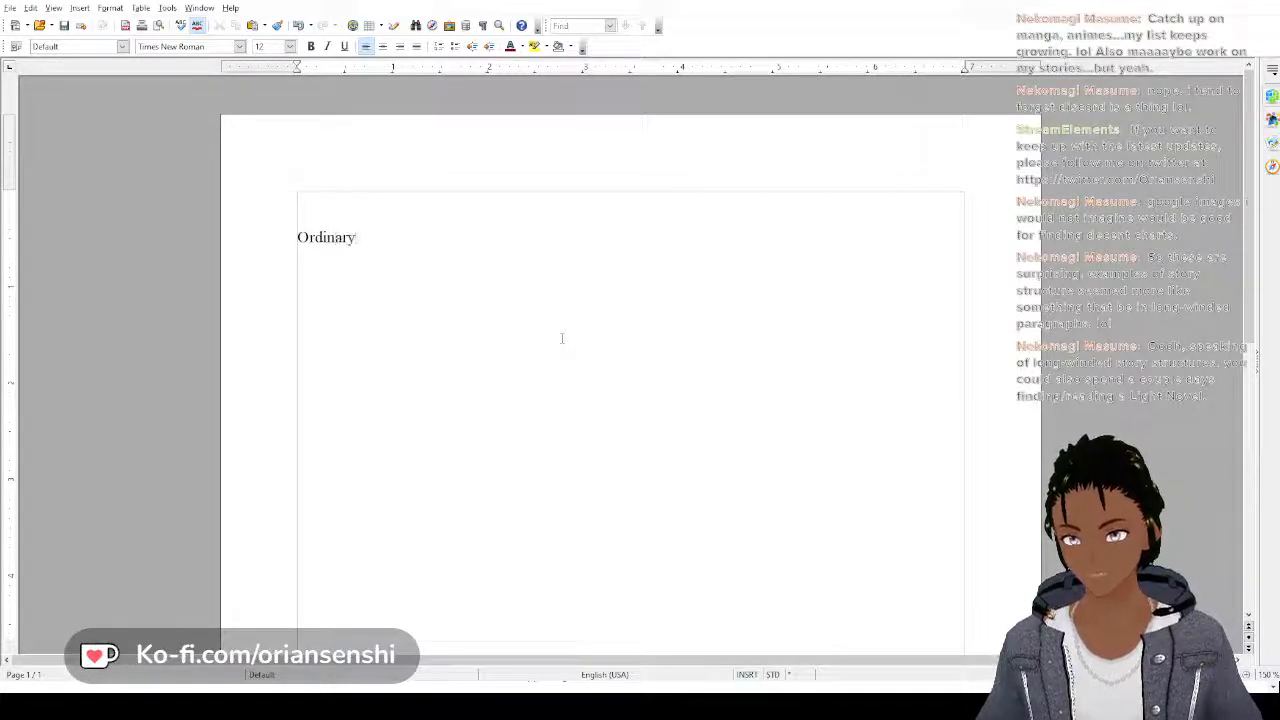
type(" World")
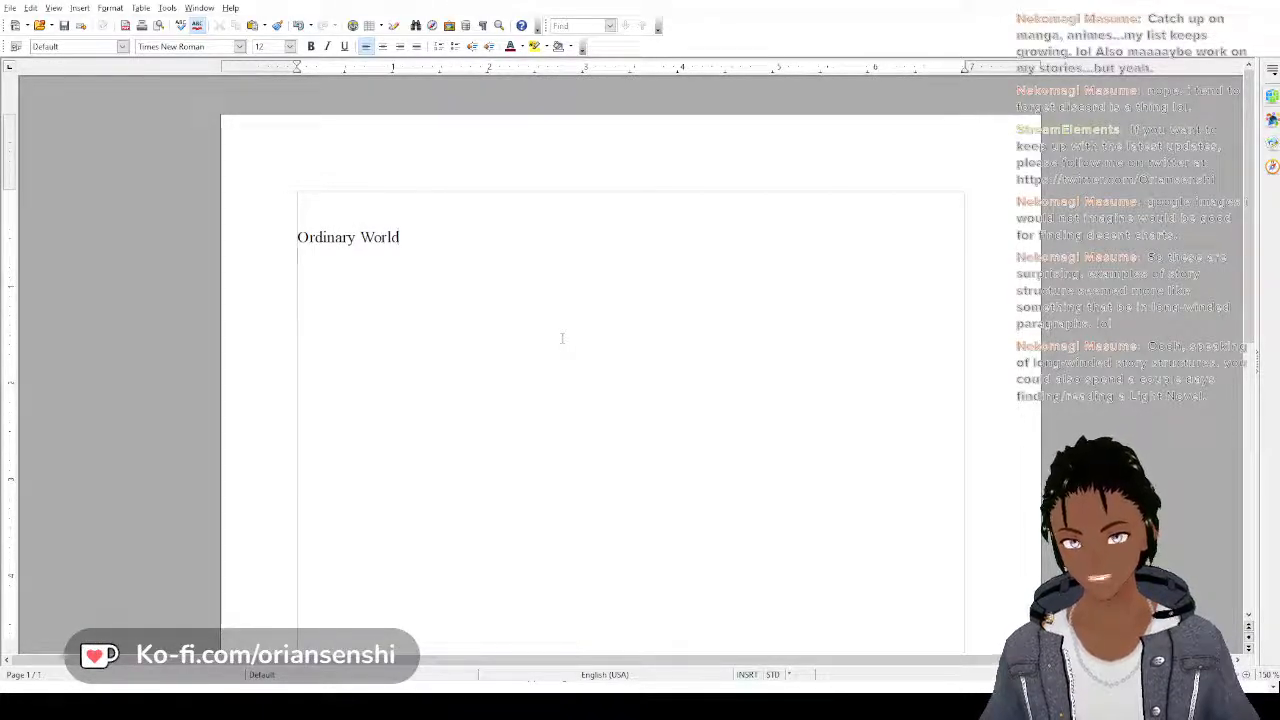
key("Return")
type("Call to ad")
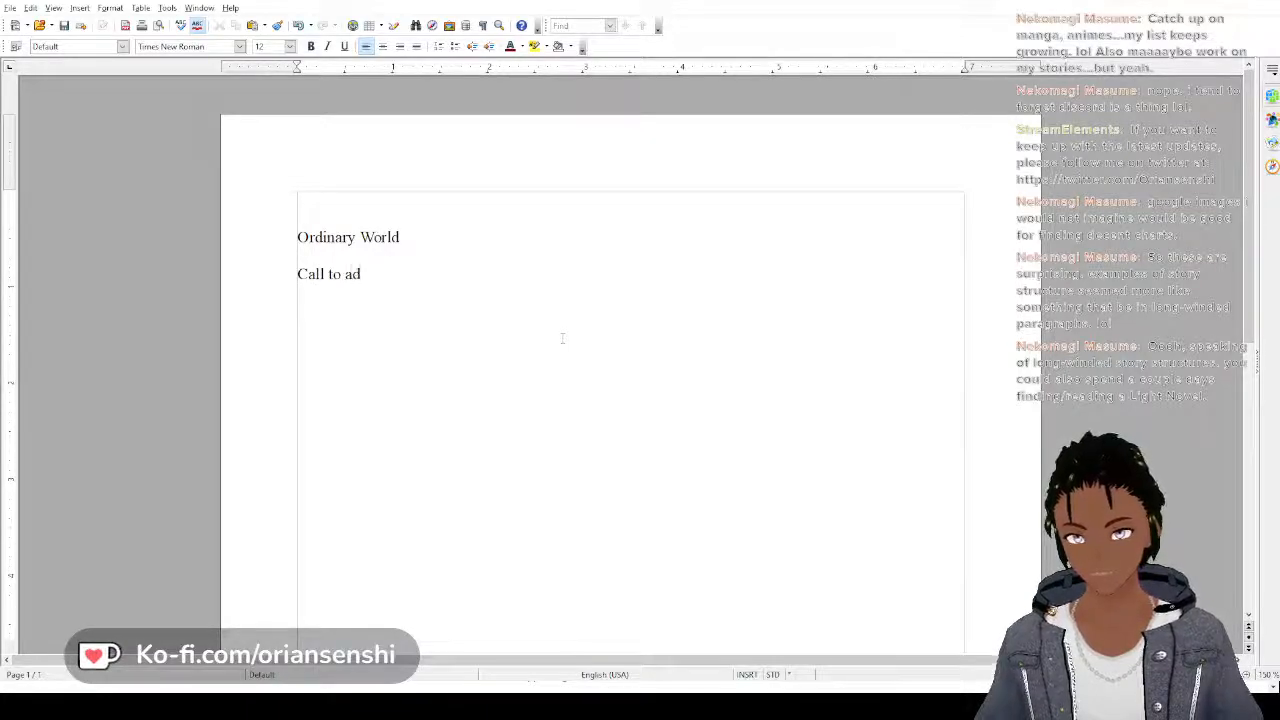
type("venture")
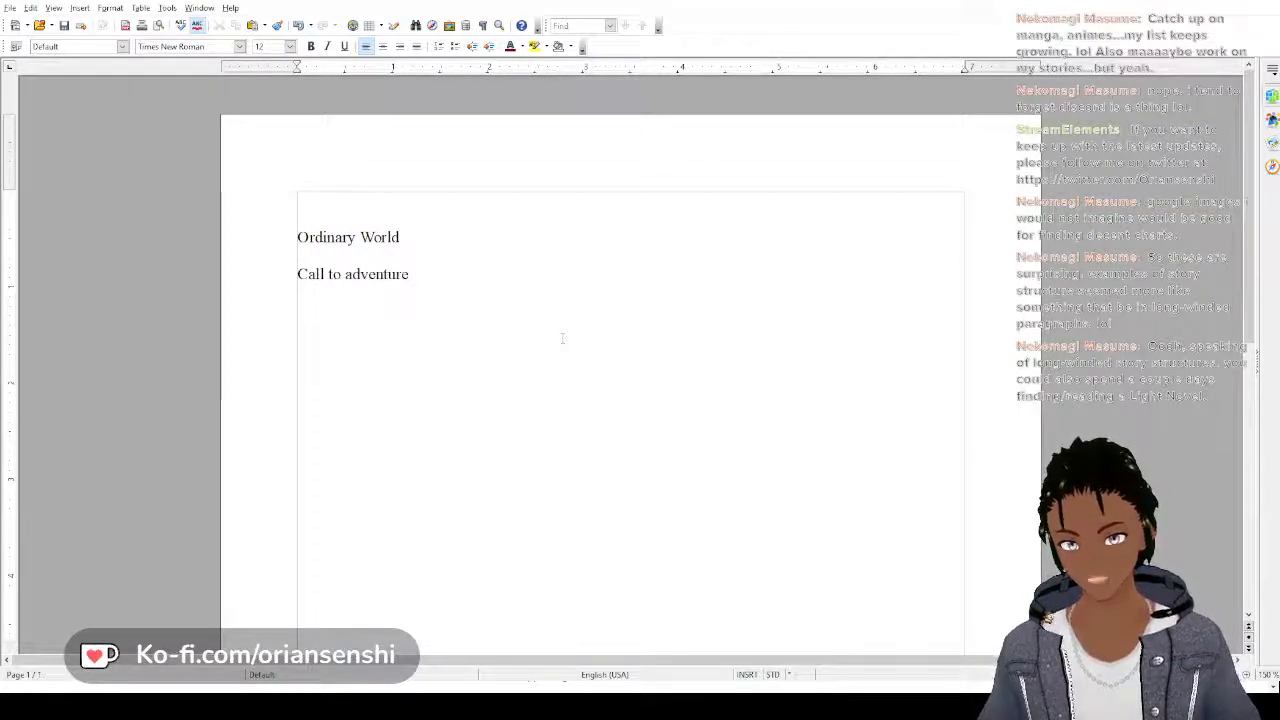
Add the outline lines "Refusal of the Call" and "Meeting the Mentor" below "Call to adventure"
key("Return")
type("Refu")
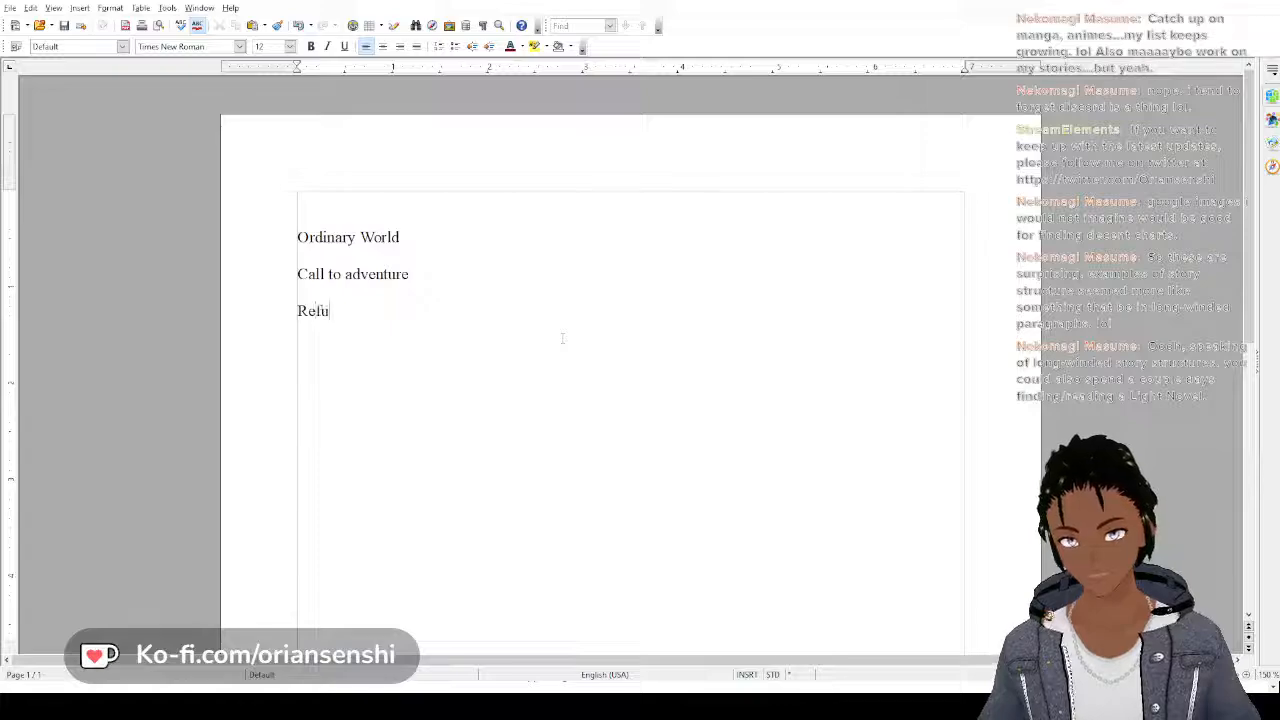
type("sal of")
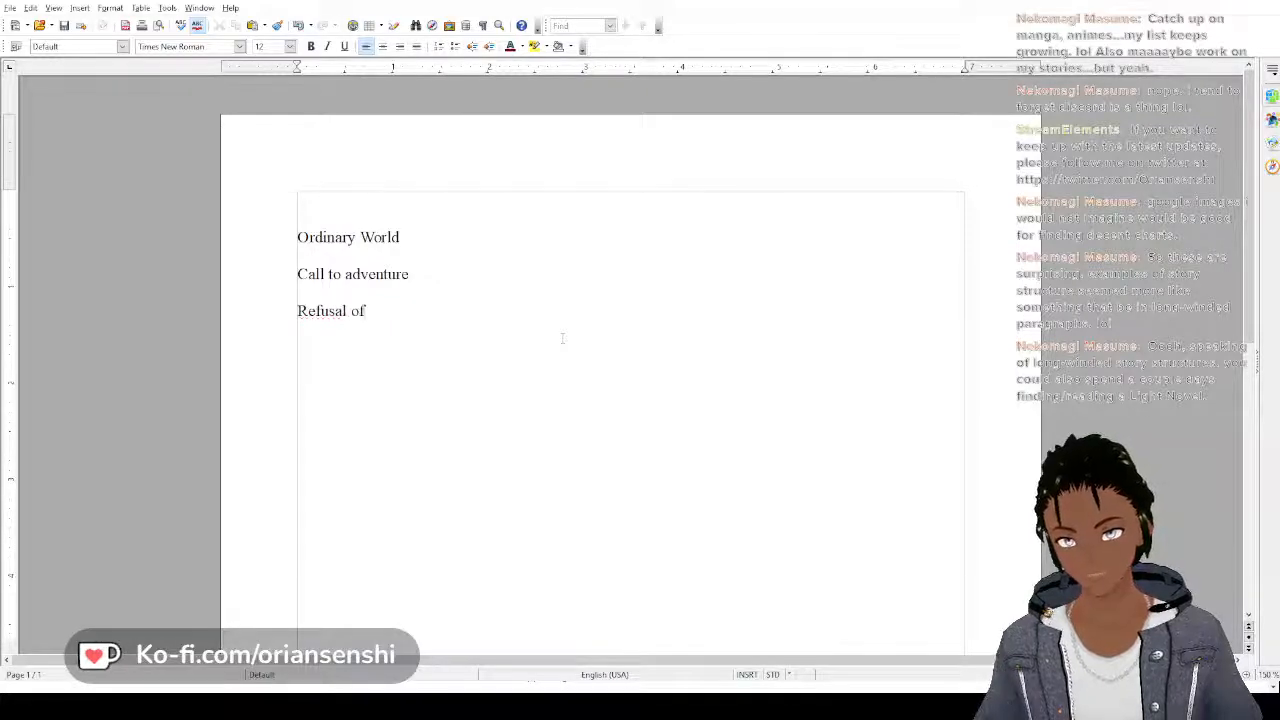
type(" the Call")
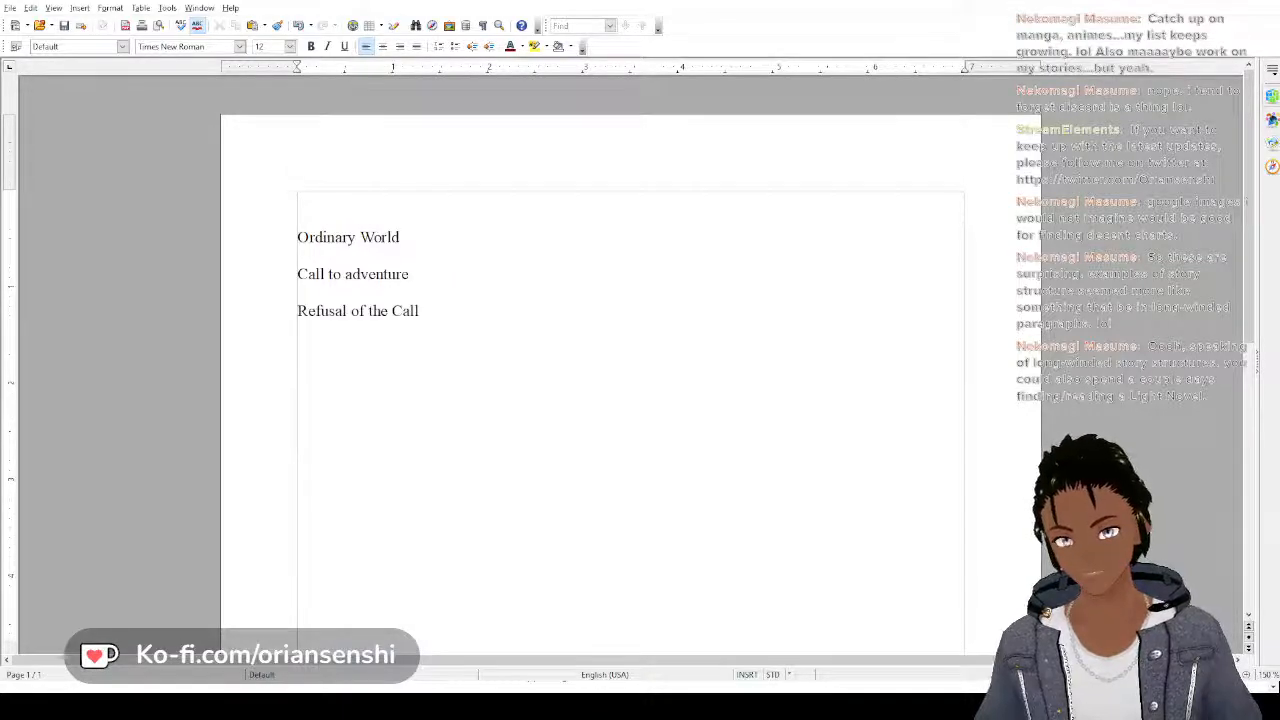
type("Me")
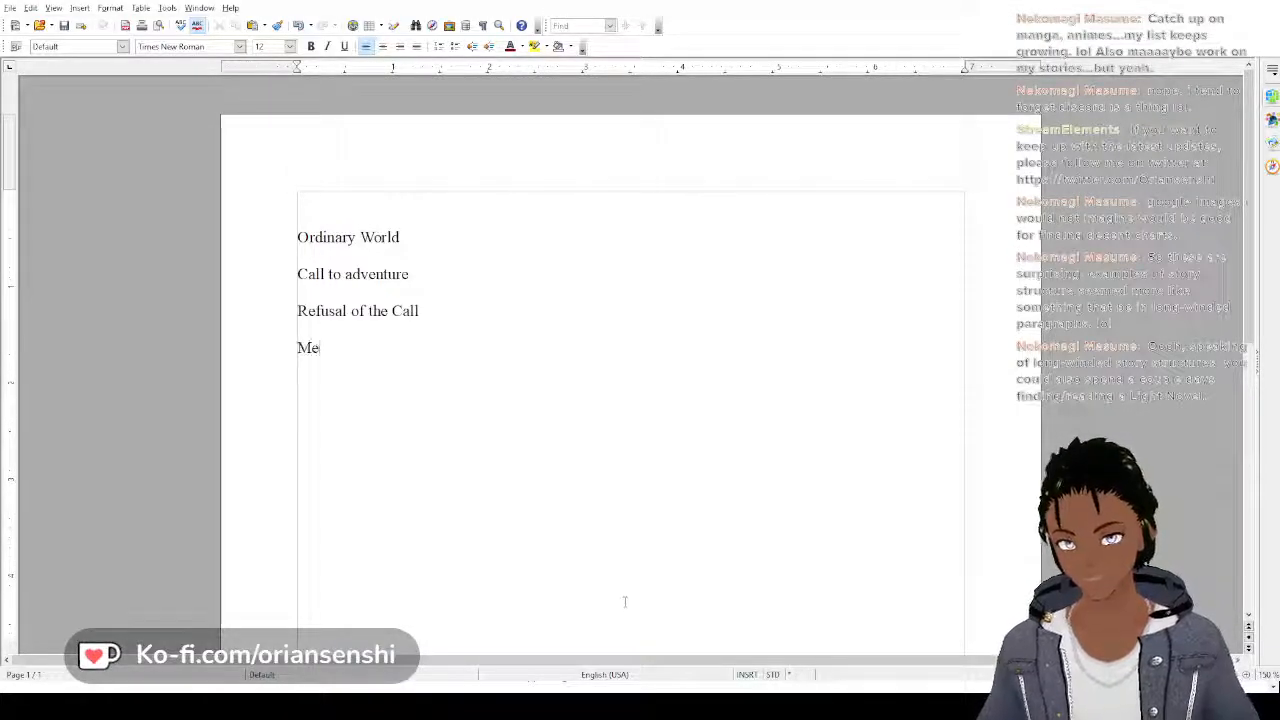
type("eting the Mentor")
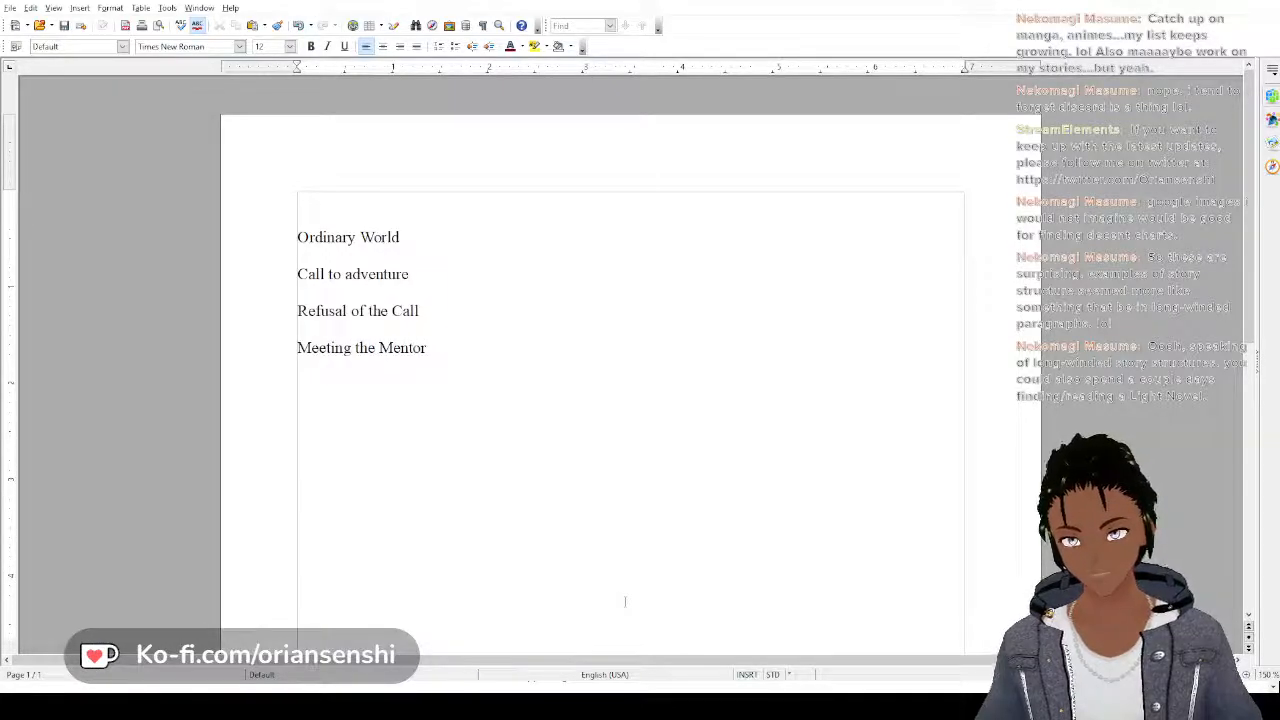
key("Return")
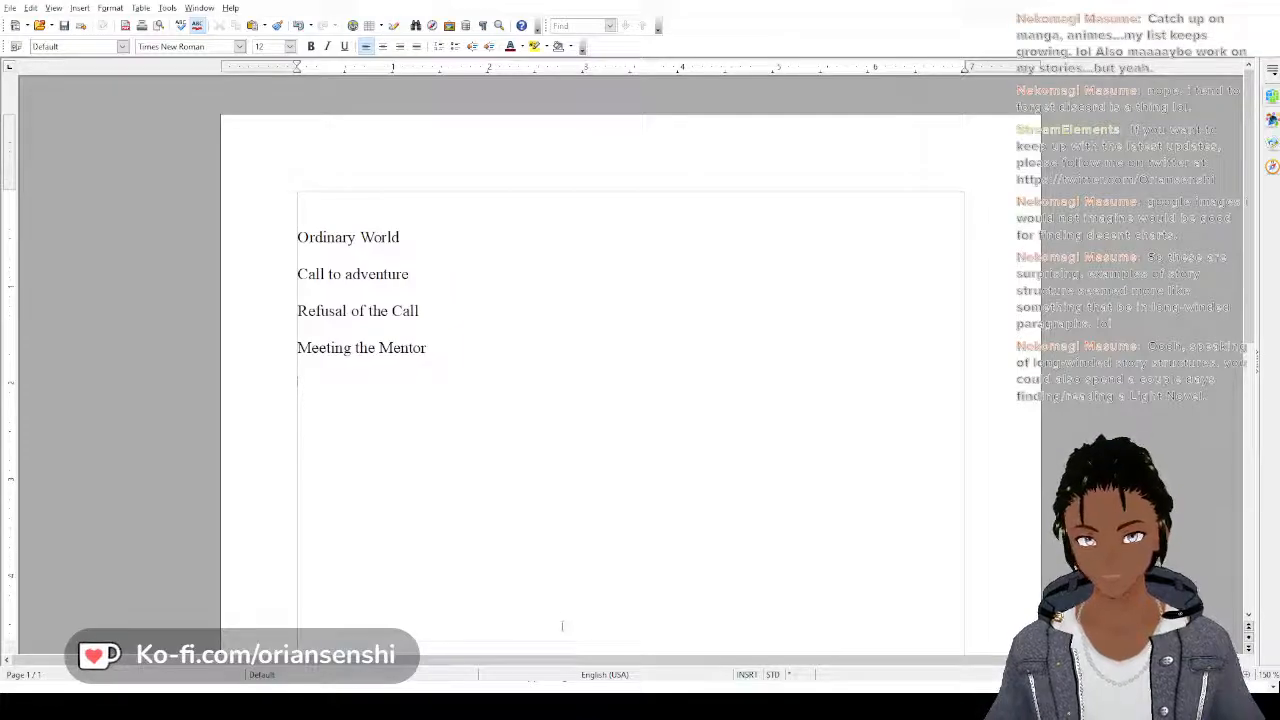
Add the outline line "Crossing the threshold (Leaves ordinary world)" below "Meeting the Mentor"
type("Crossing the t")
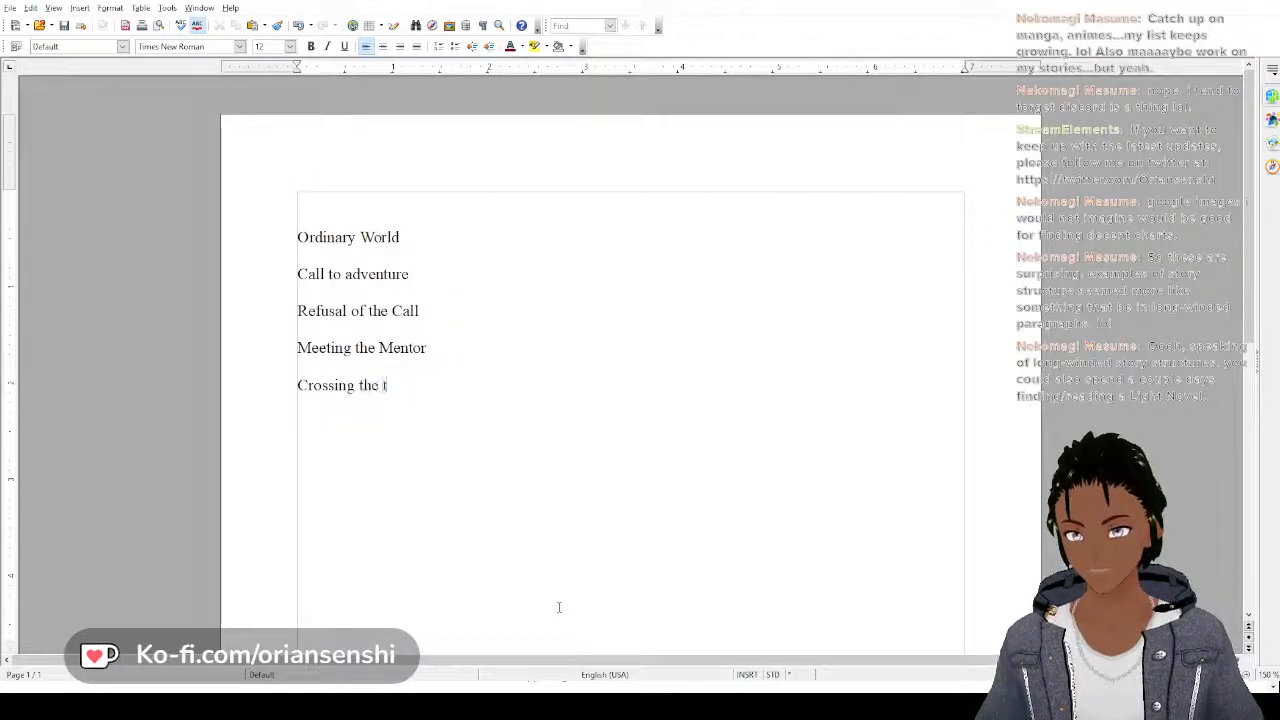
type("hreshold")
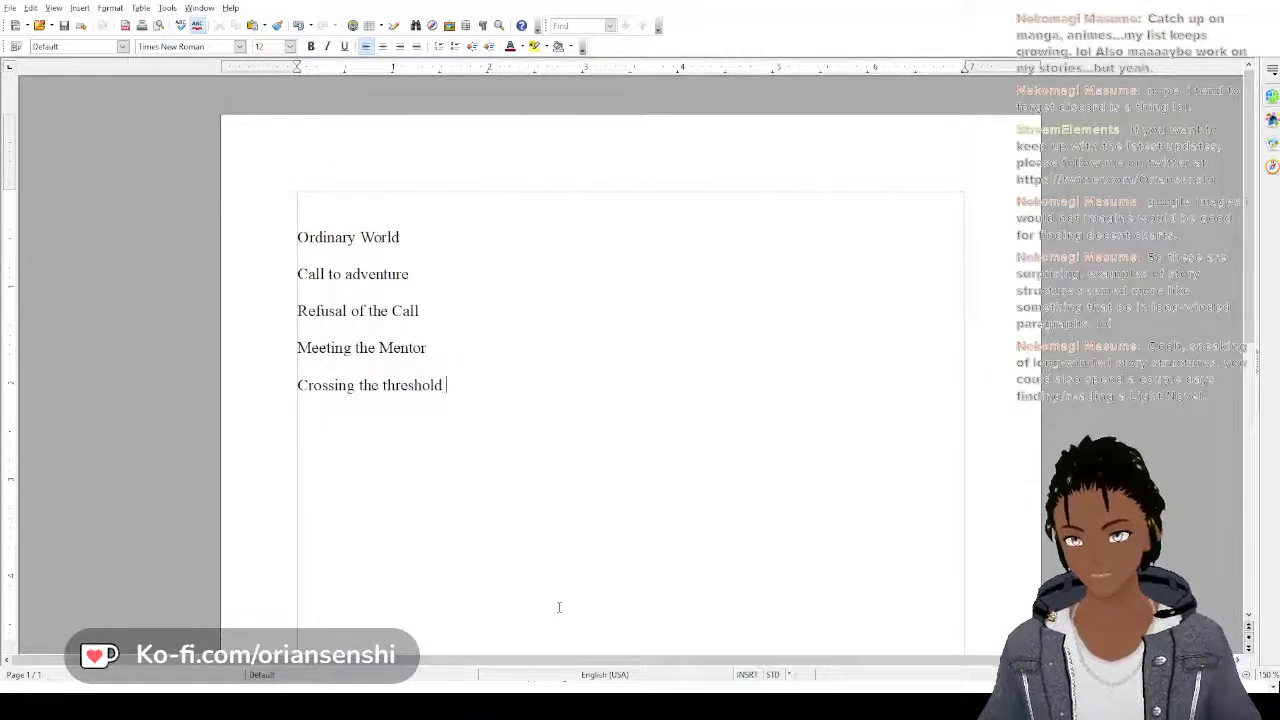
type(" (Leaves ")
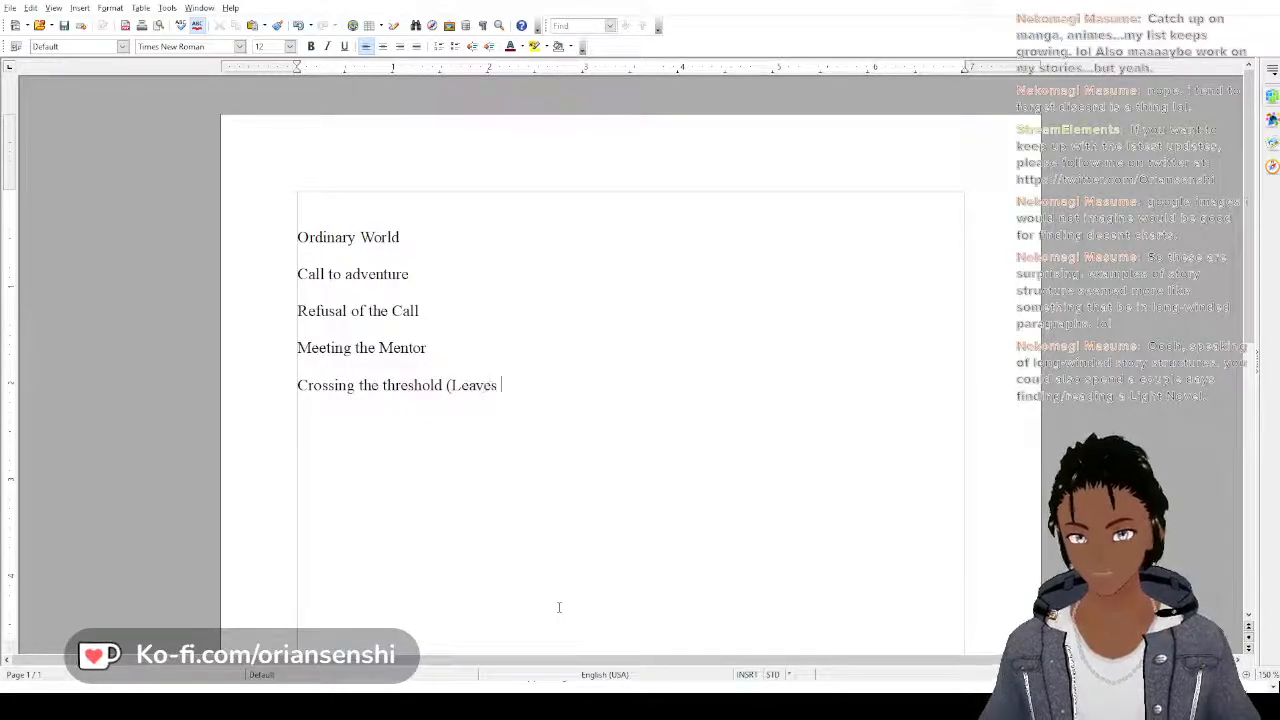
type("ordinary wor")
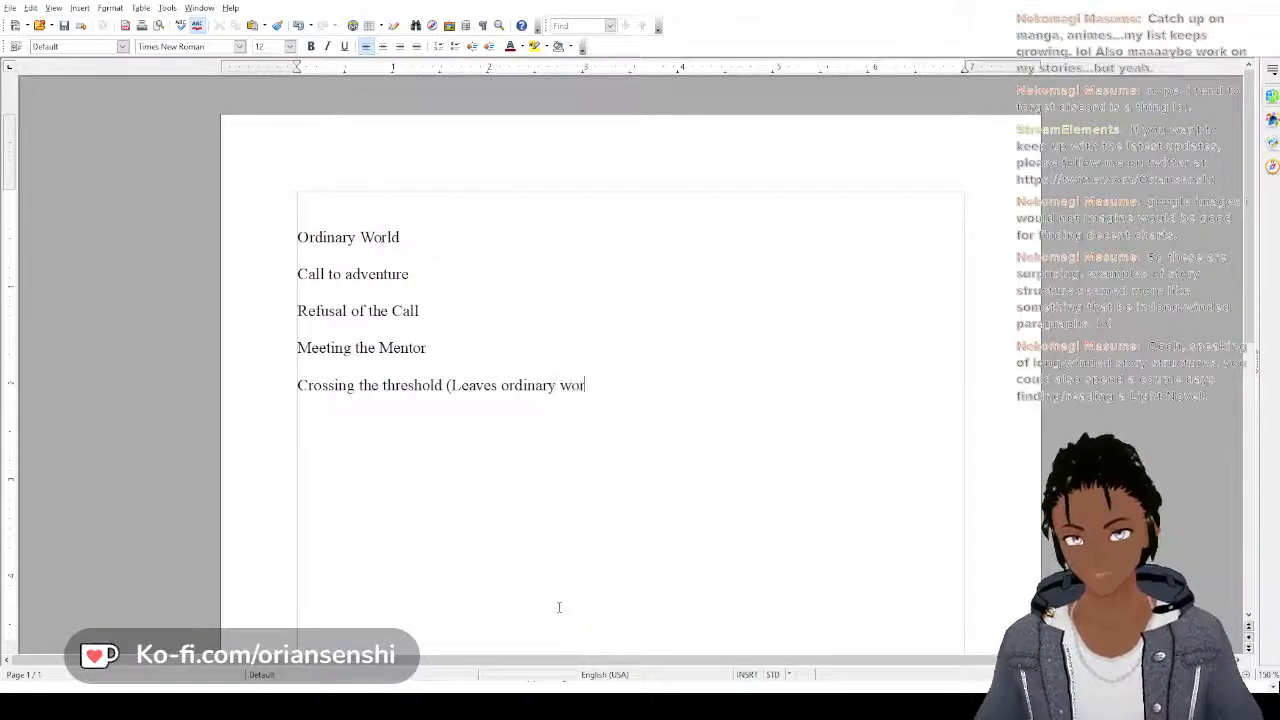
type("ld)")
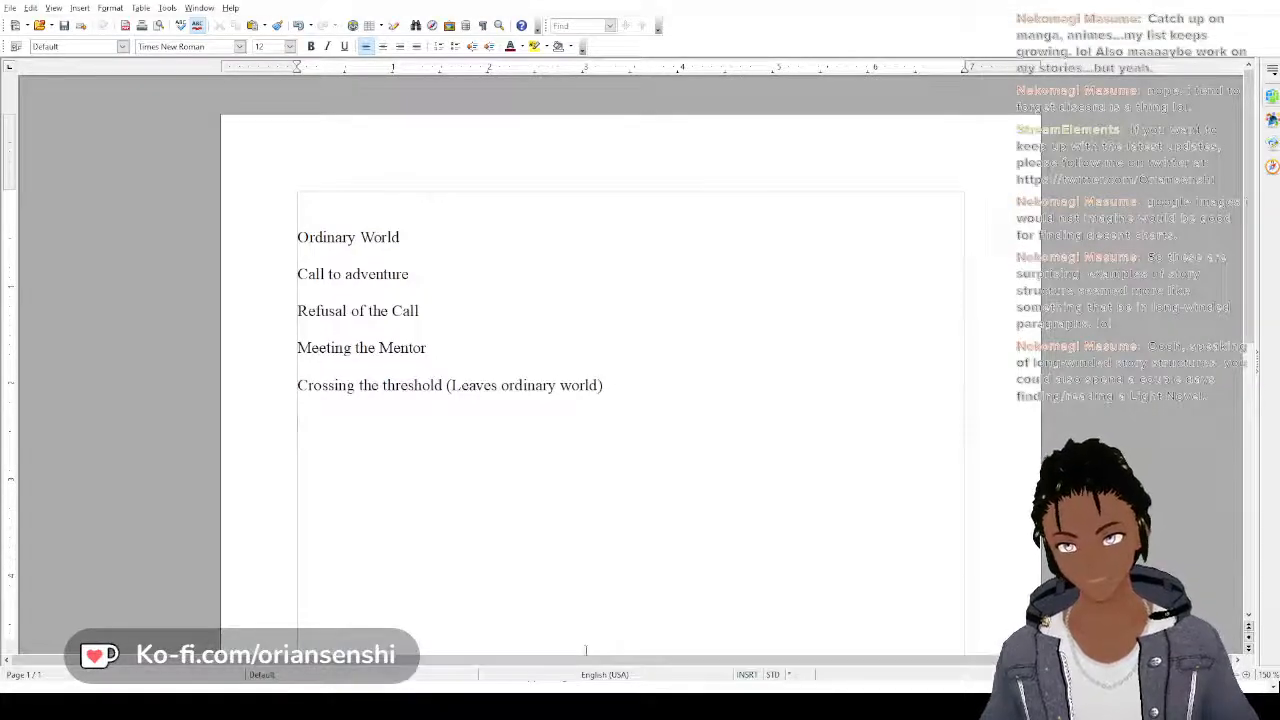
Add the outline line "Tests, Allies, Enemies" below "Crossing the threshold (Leaves ordinary world)"
type("Tests, Al")
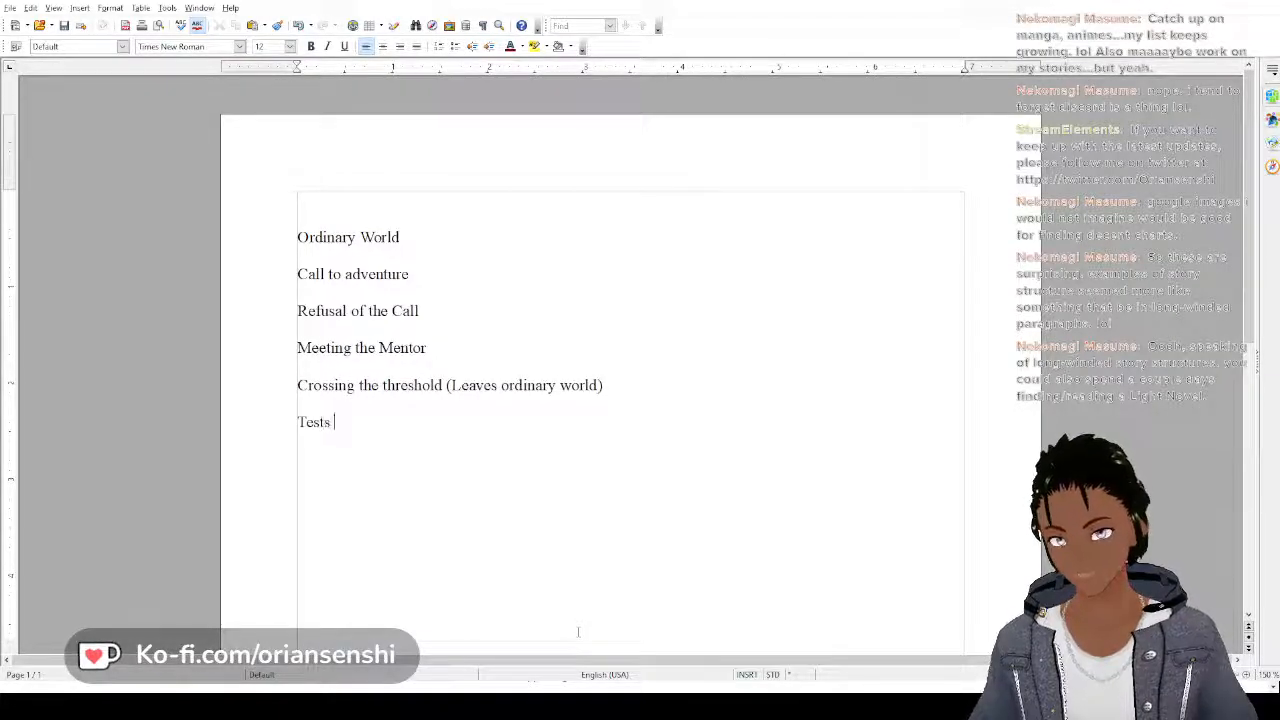
key("BackSpace")
key("BackSpace")
key("BackSpace")
key("BackSpace")
type(", All")
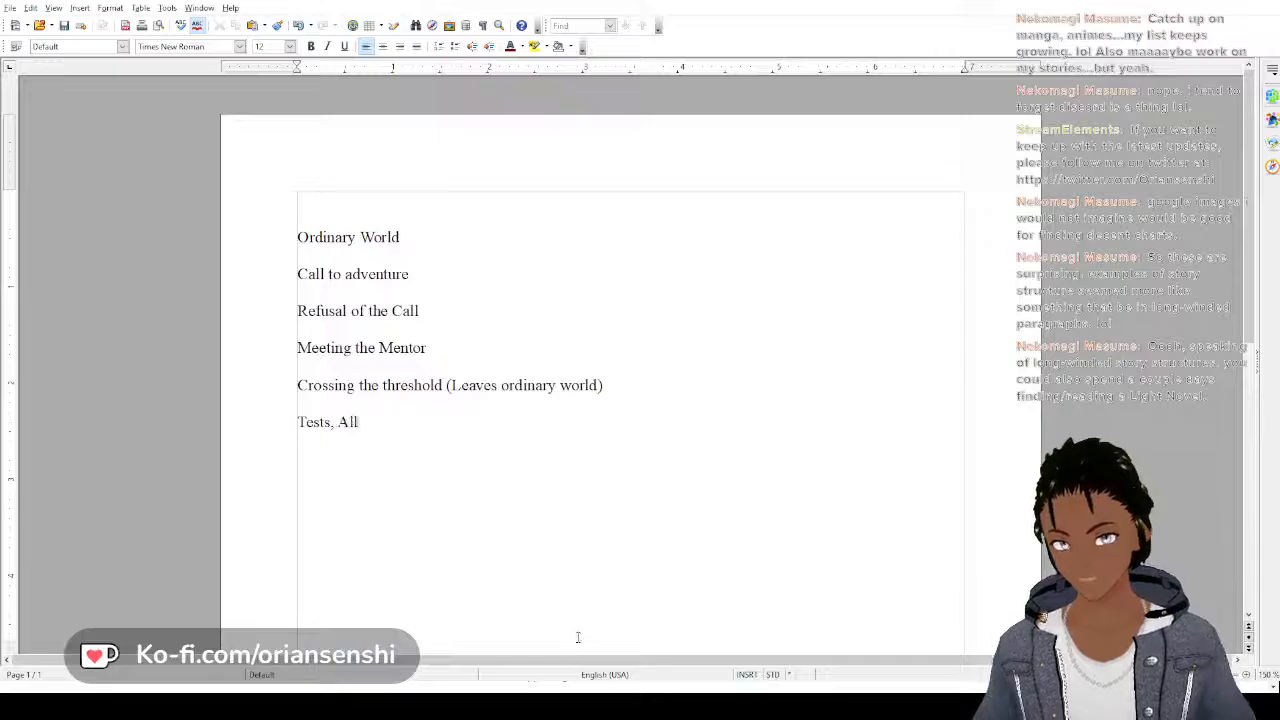
type("ies, Enemies")
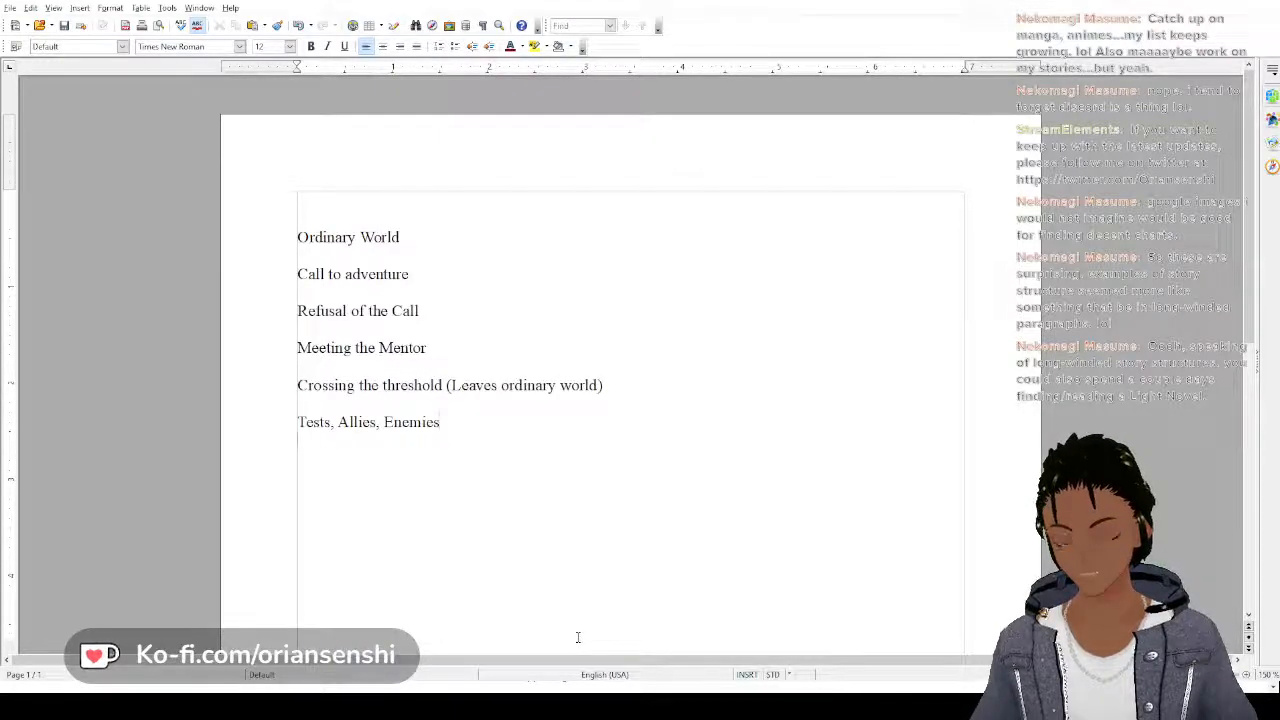
key("Return")
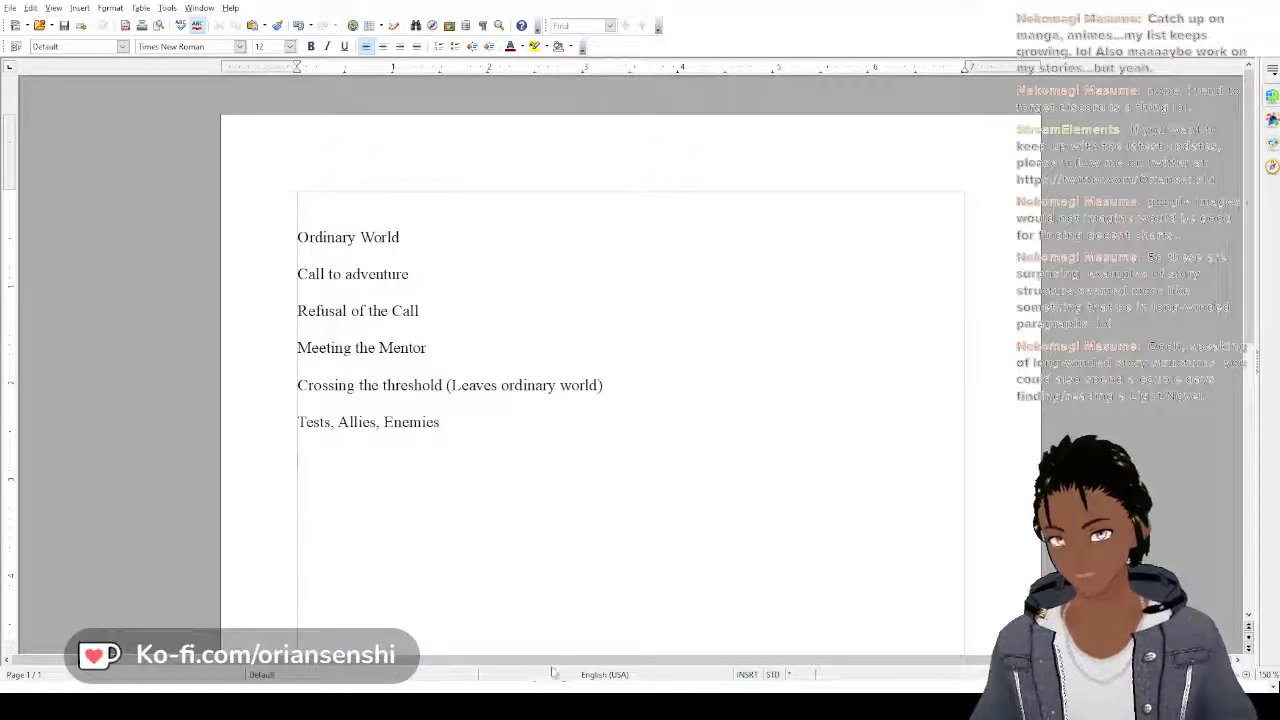
Add the outline lines "Approach" and "The Ordeal (Midway point)" below "Tests, Allies, Enemies"
key("Return")
type("Approach")
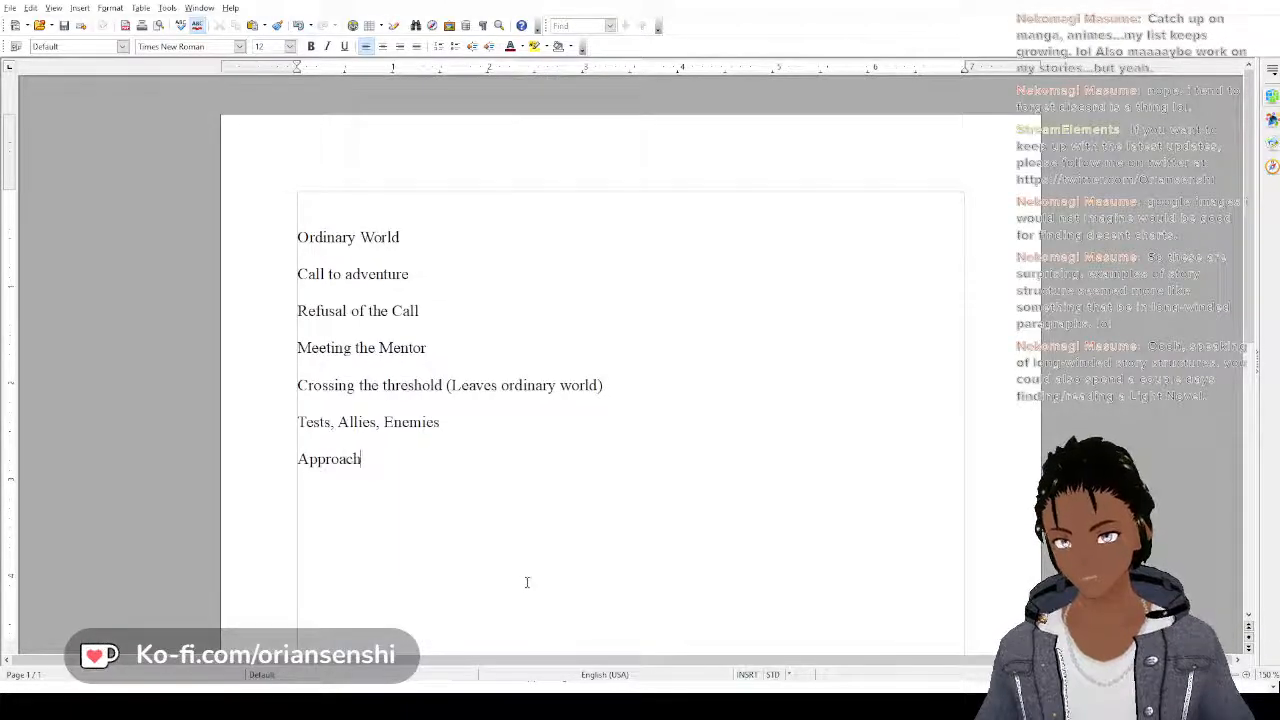
key("Return")
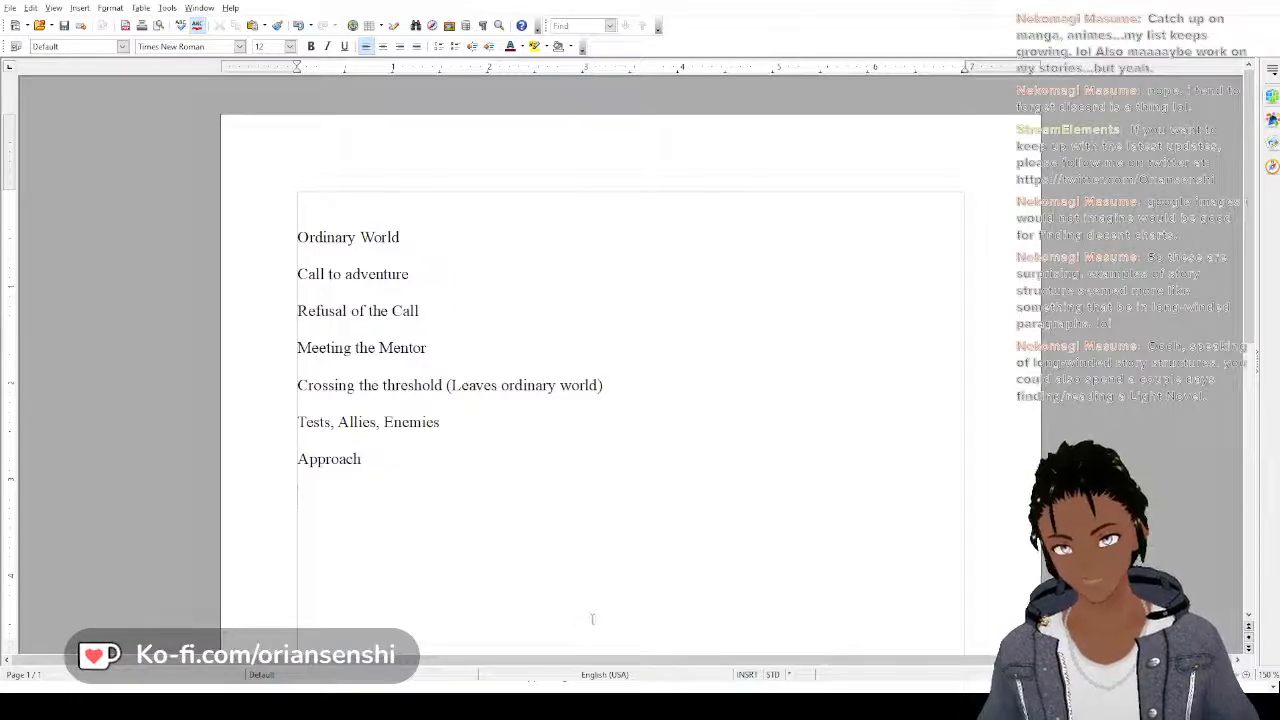
type("The Ordeal")
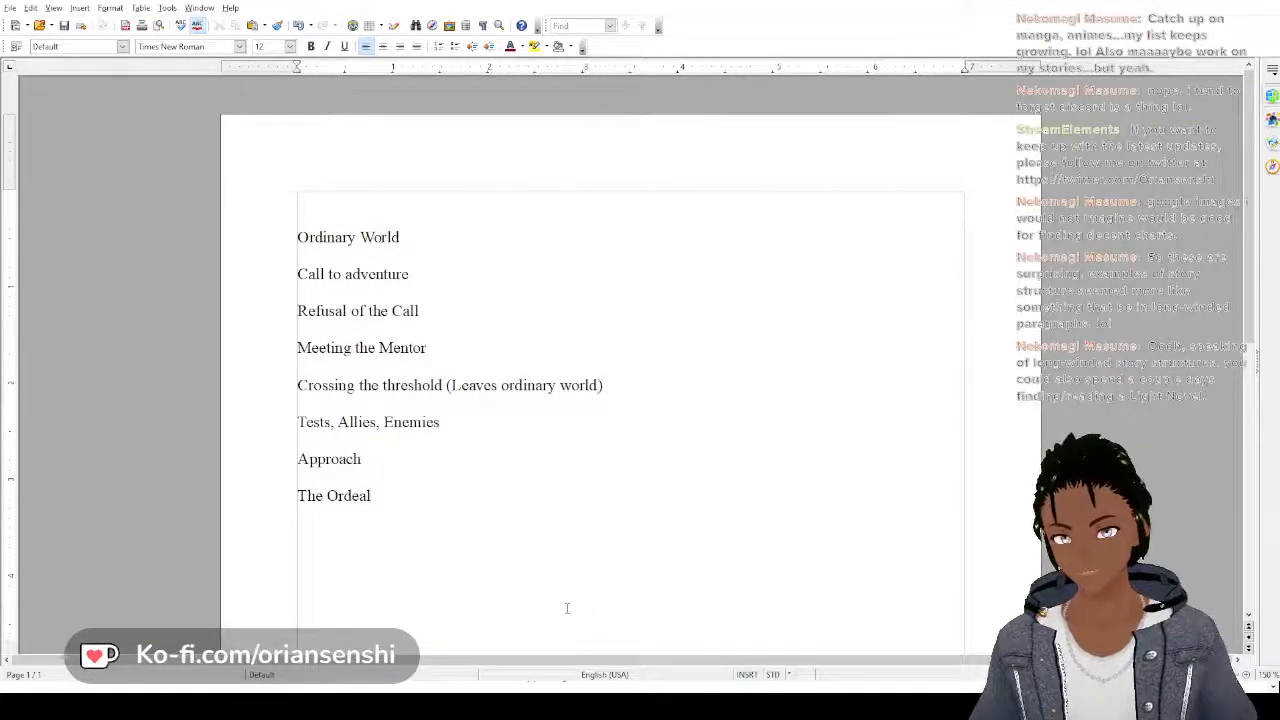
type(" (Mid")
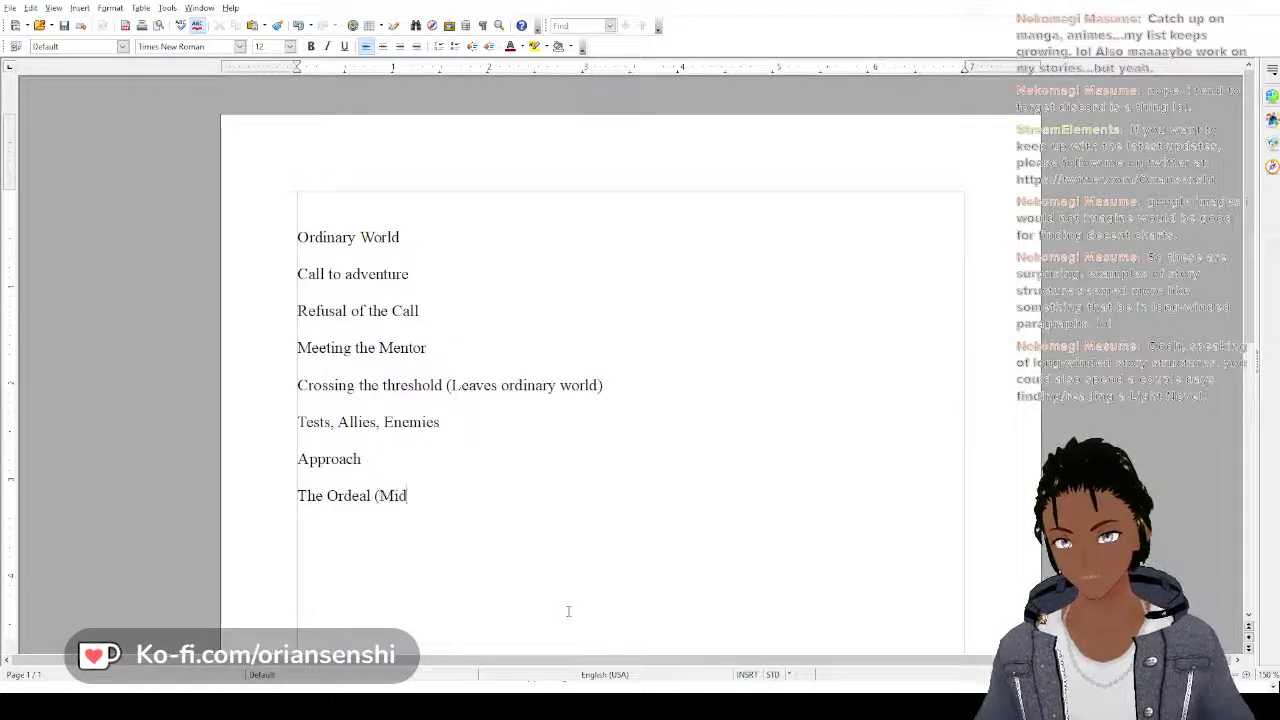
type("way point)")
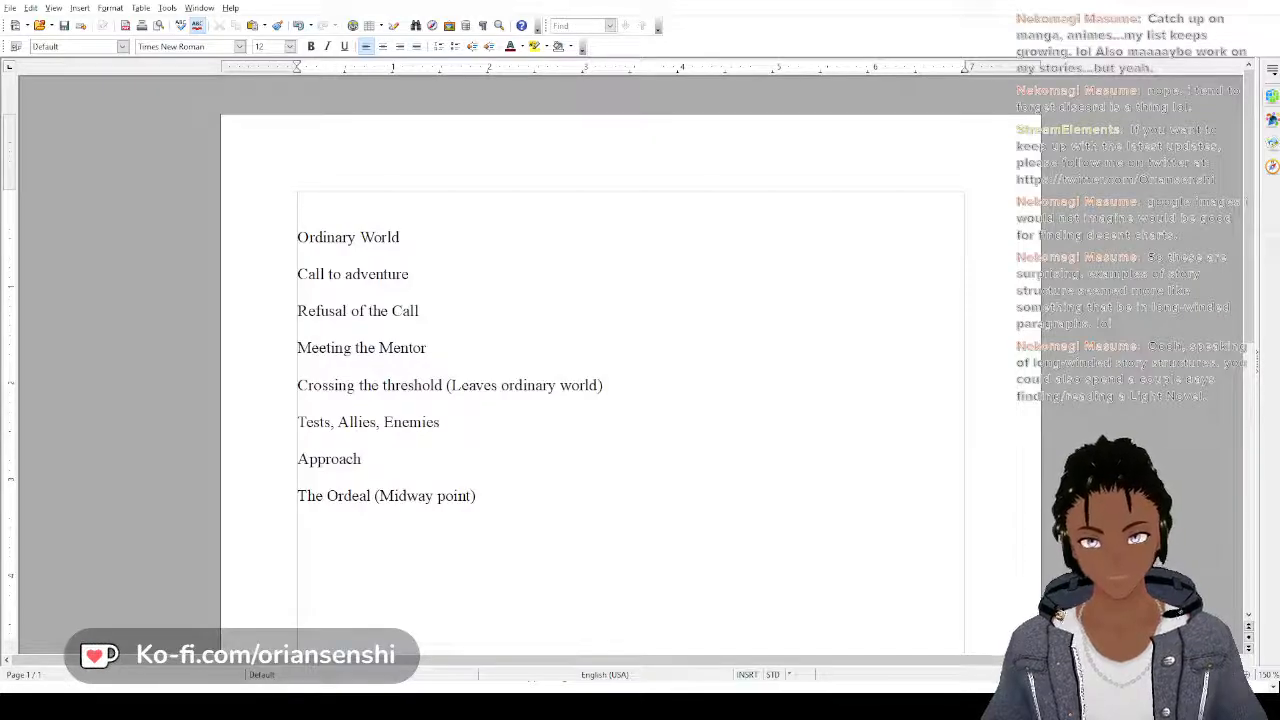
Add the outline lines "Reward" and "Road Back" below "The Ordeal (Midway point)"
key("Return")
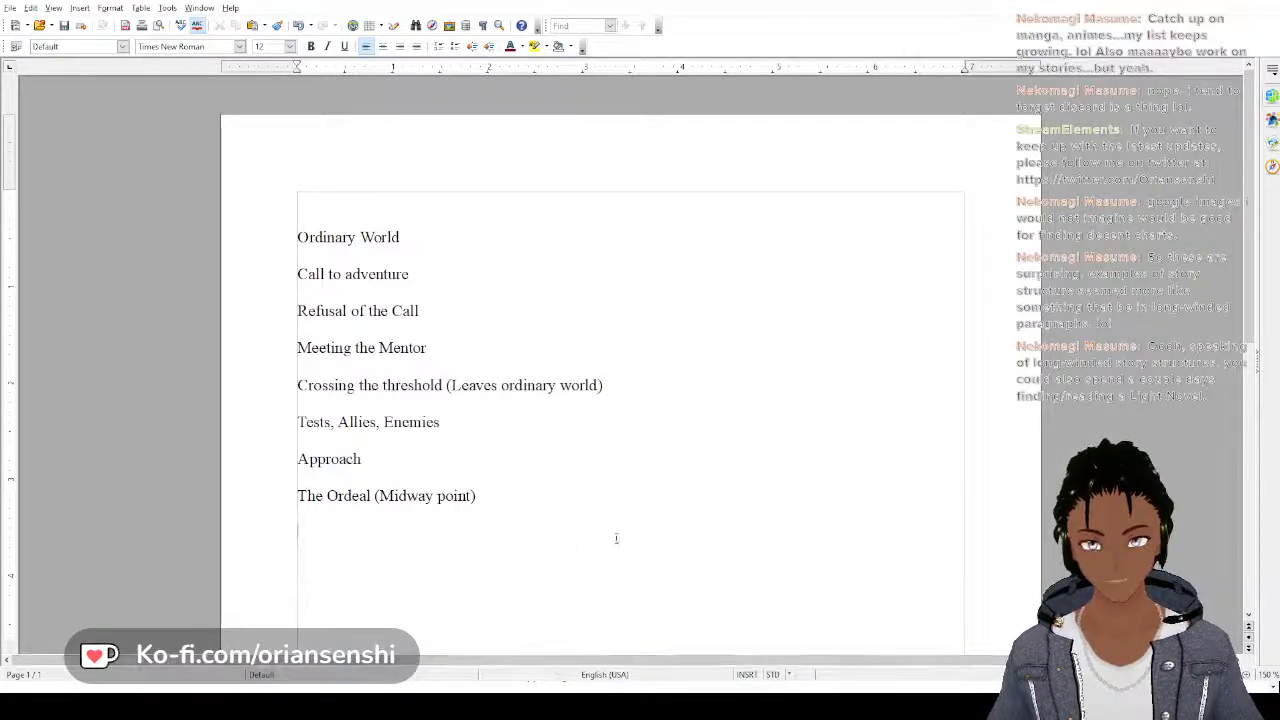
type("Reward ")
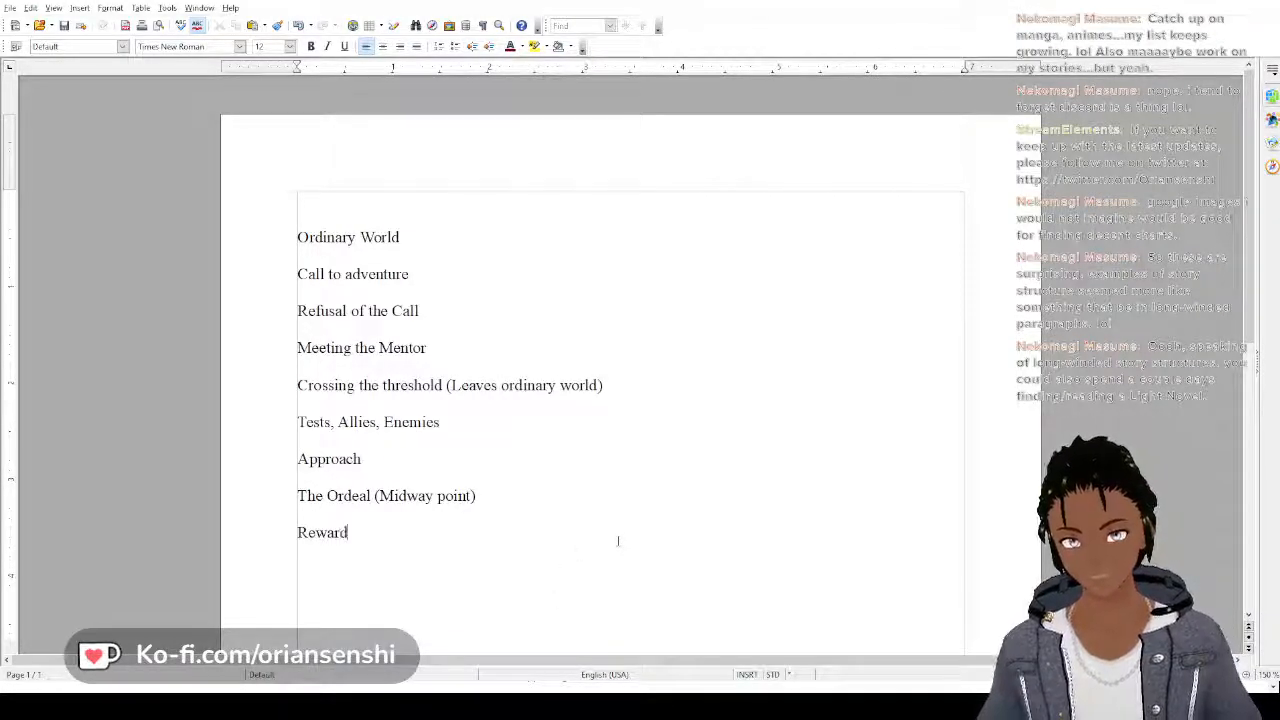
type("Road")
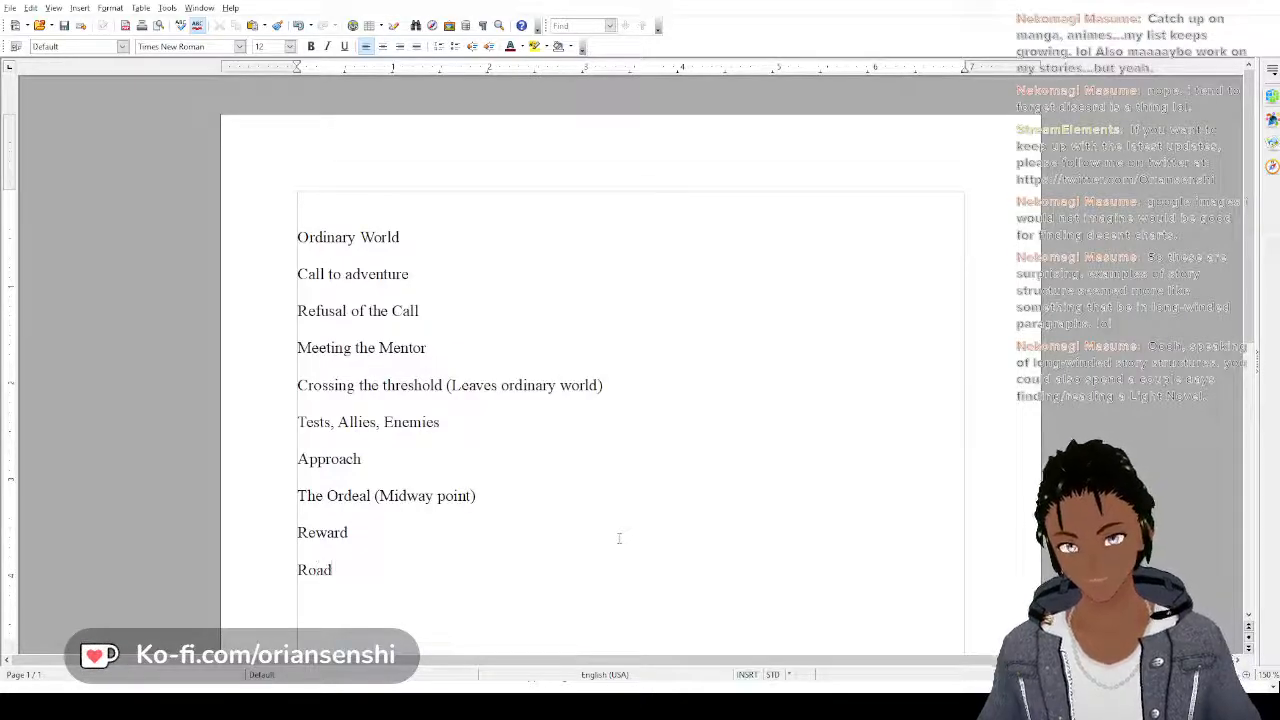
type(" Back")
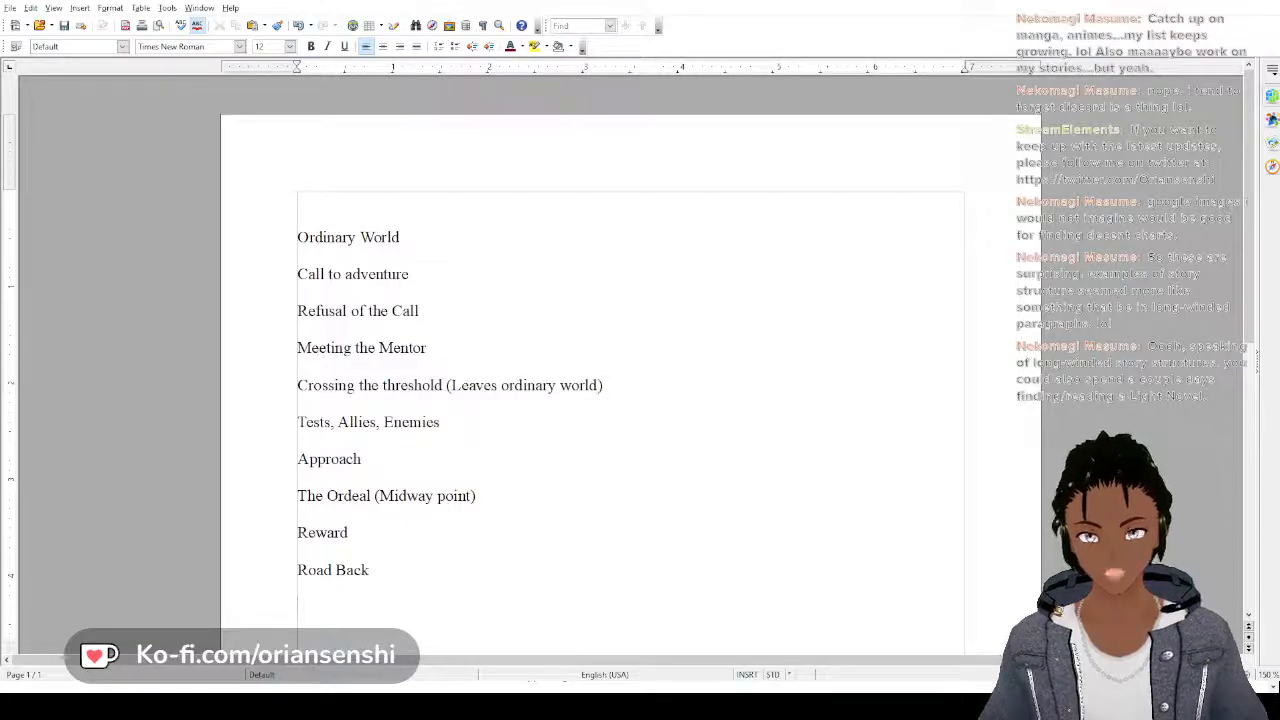
Append the note "(Begin Act I)" to the "Ordinary World" line
left_click(408, 234)
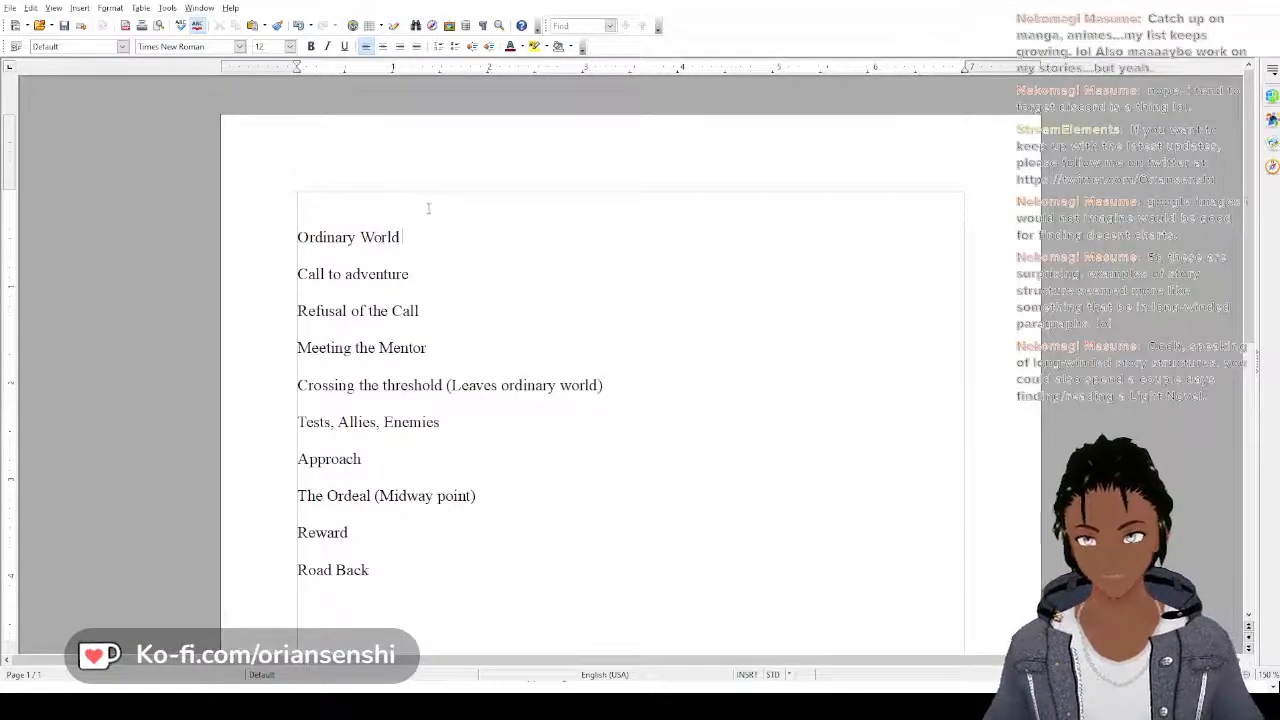
type("(Begin A")
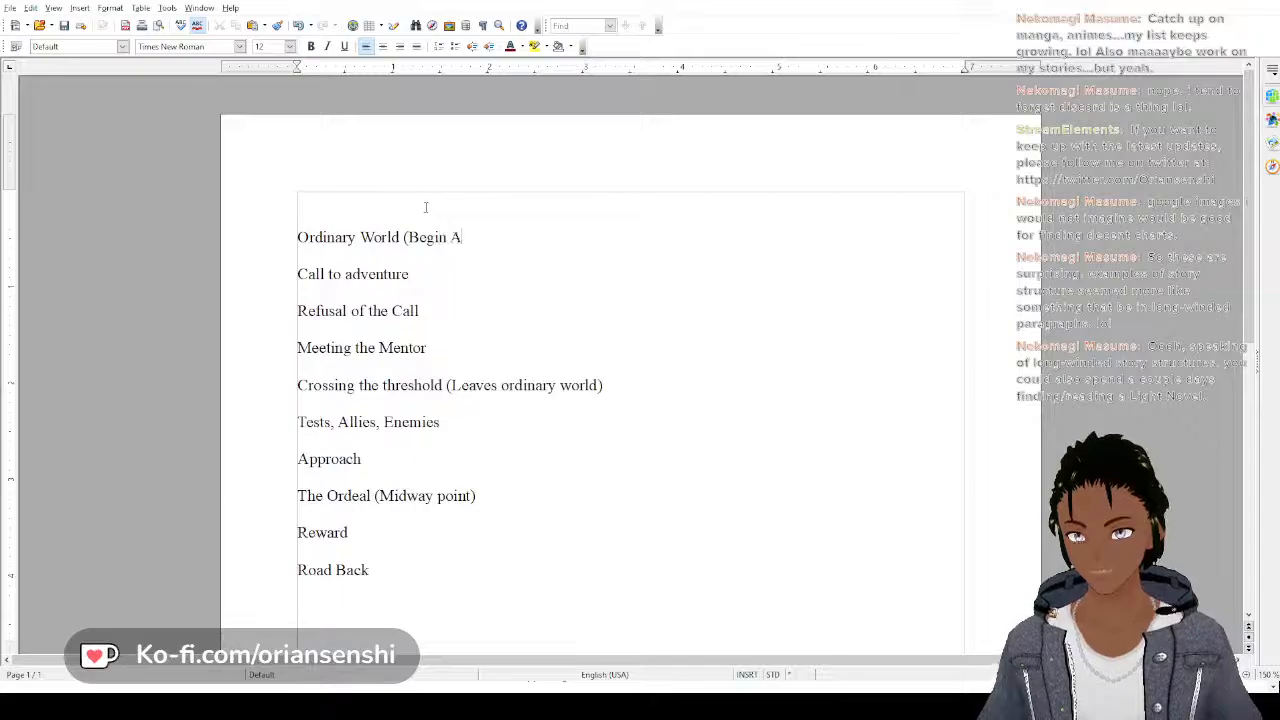
type("ct 1)")
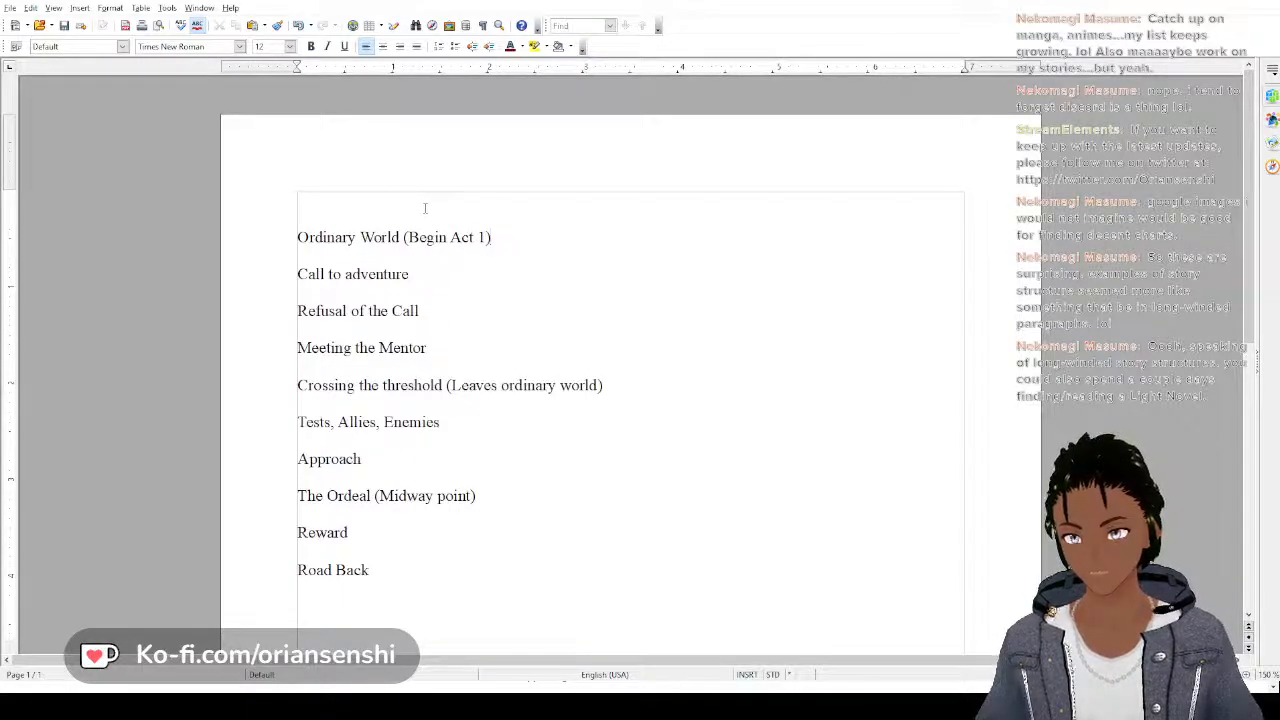
key("BackSpace")
key("BackSpace")
type("I")
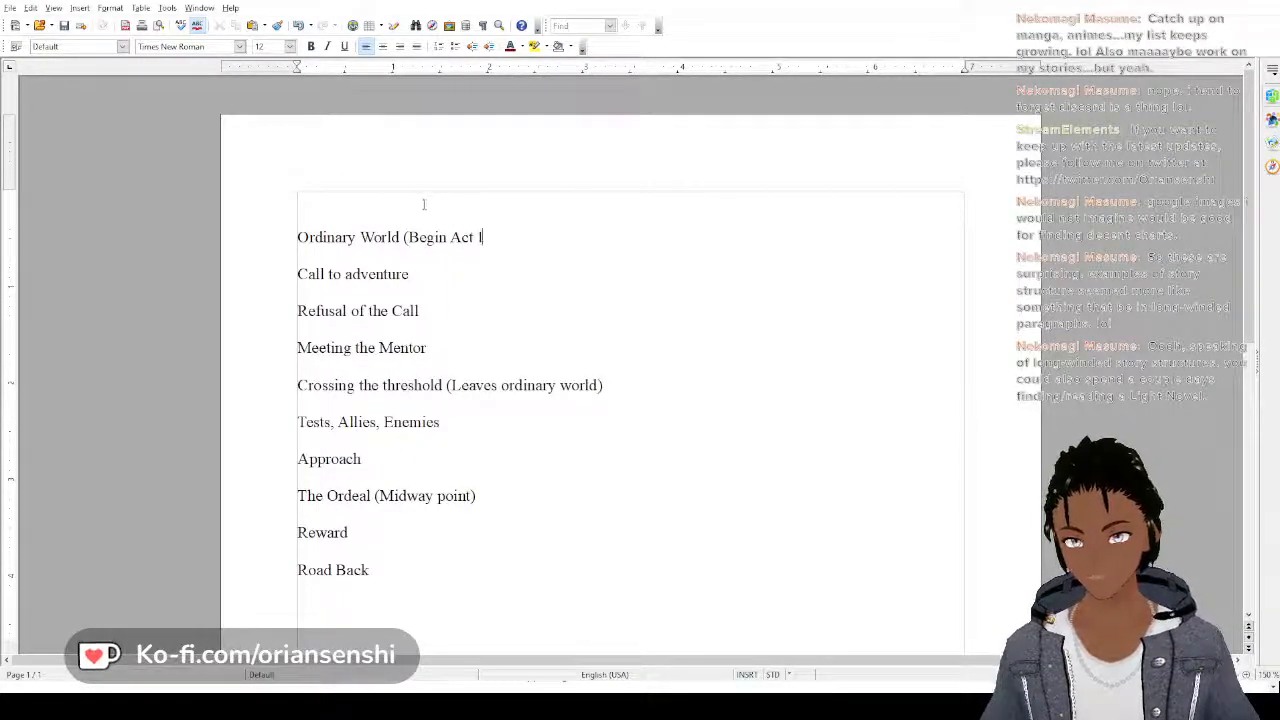
type(")")
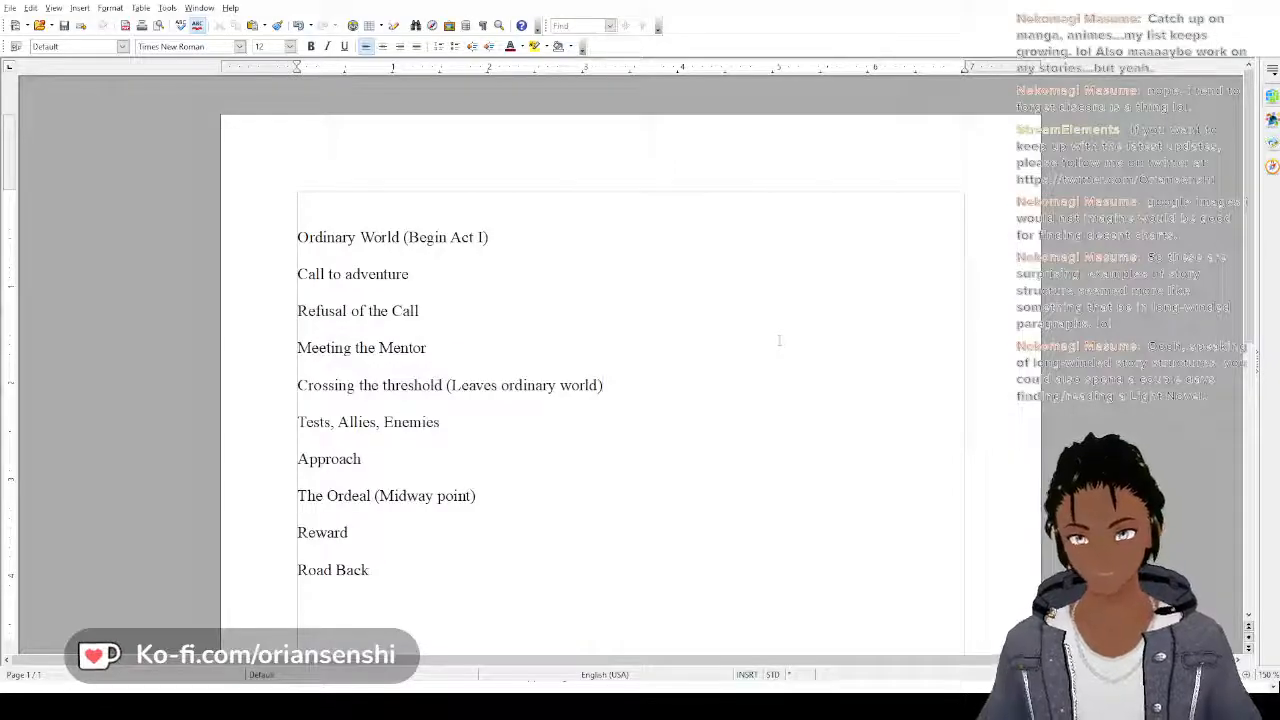
Append the note "(Begin Act II-A)" to the end of the "Crossing the threshold (Leaves ordinary world)" line
type("(BEgi")
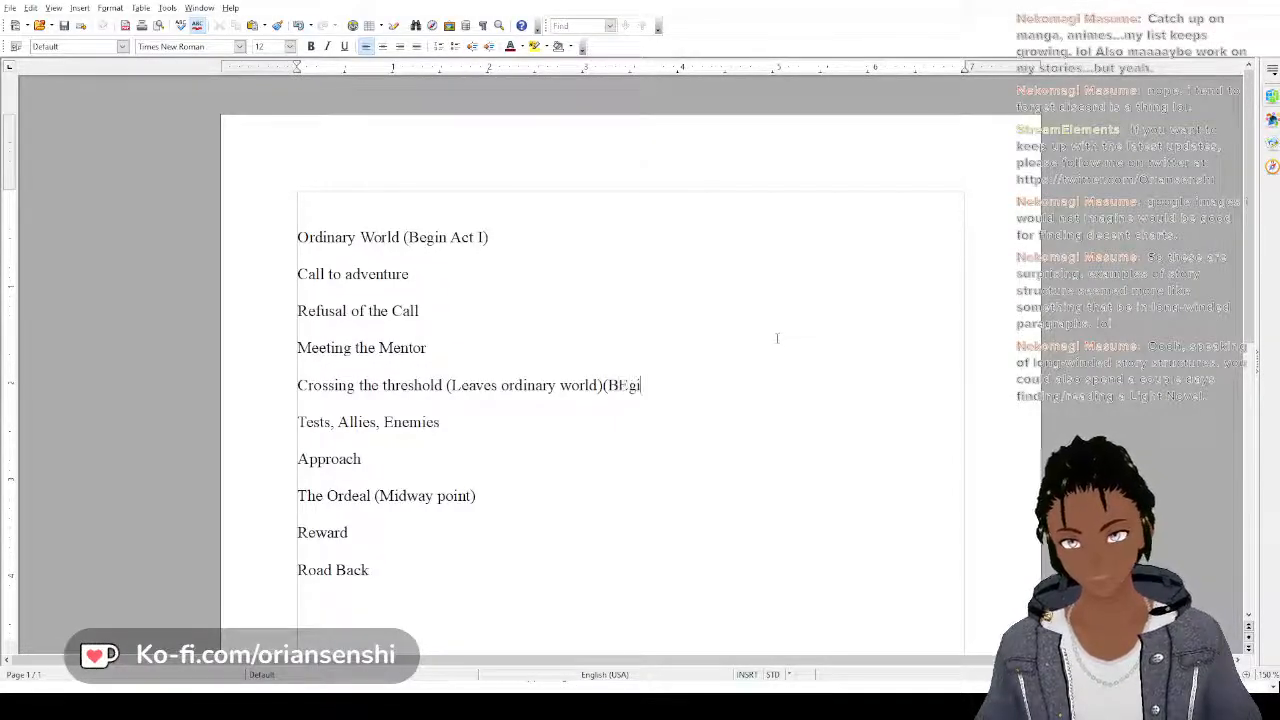
key("BackSpace")
key("BackSpace")
key("BackSpace")
type("egin A")
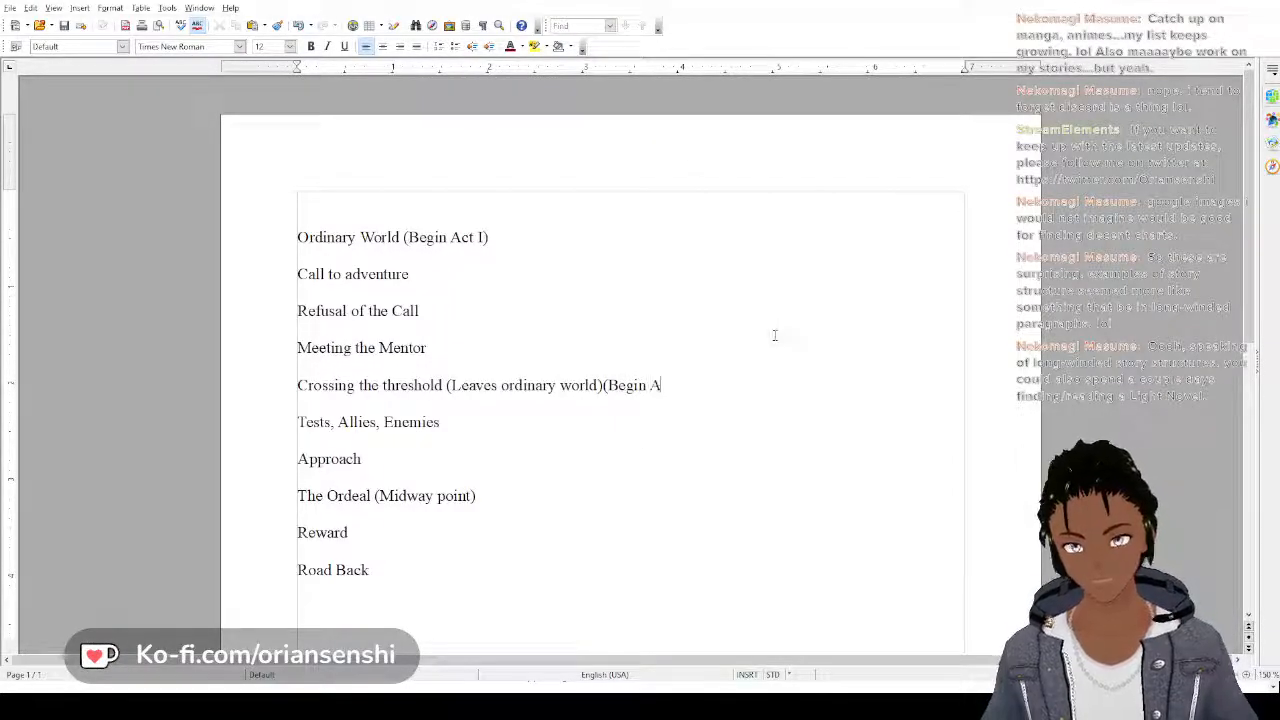
type("ct I")
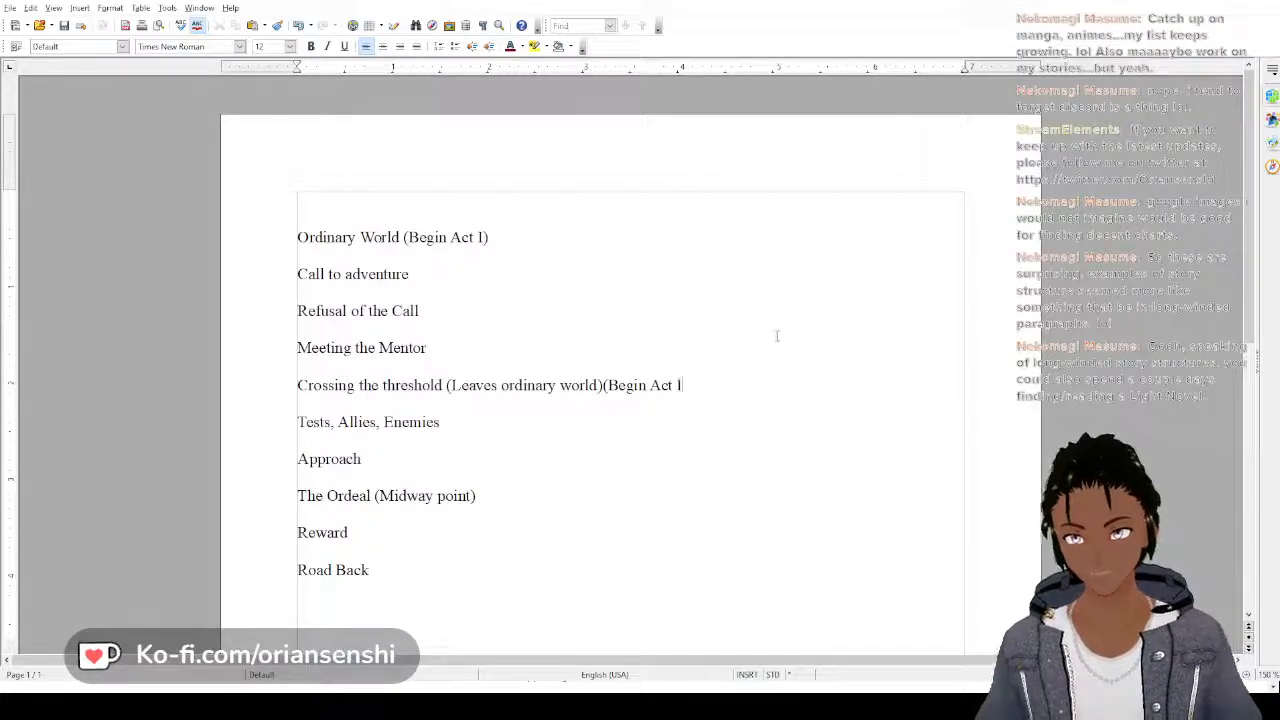
type("I)")
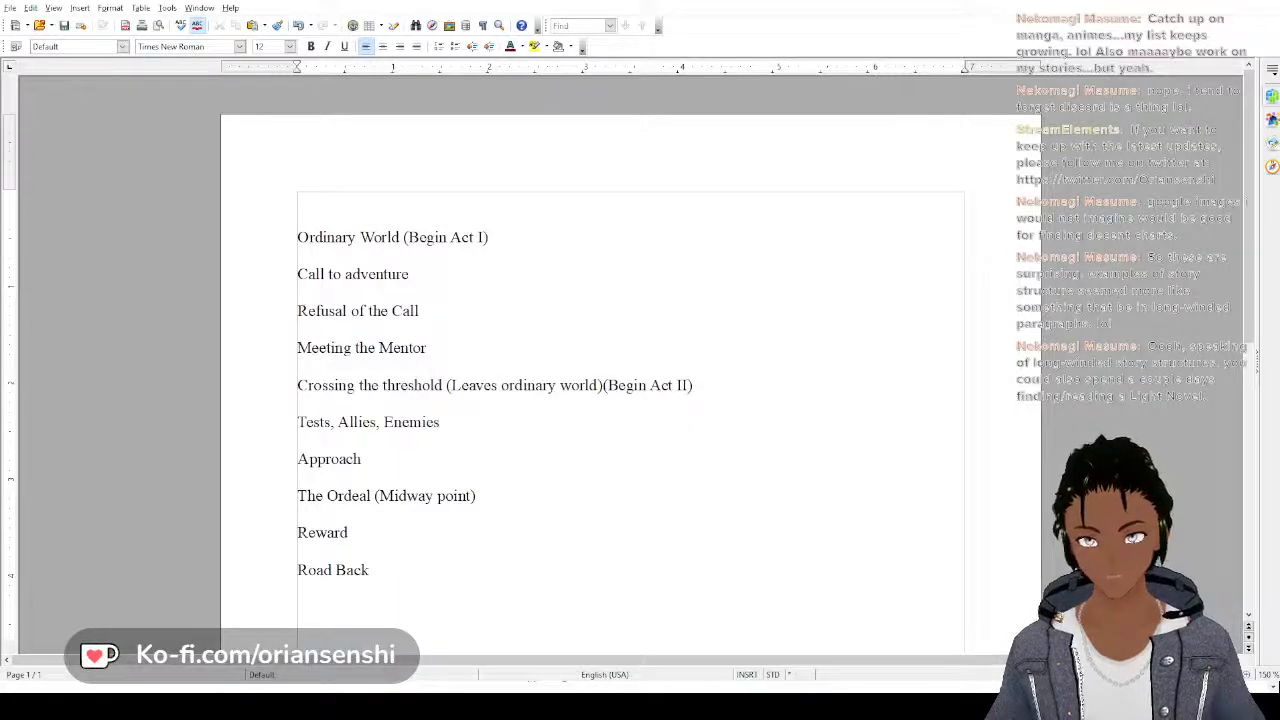
left_click(690, 393)
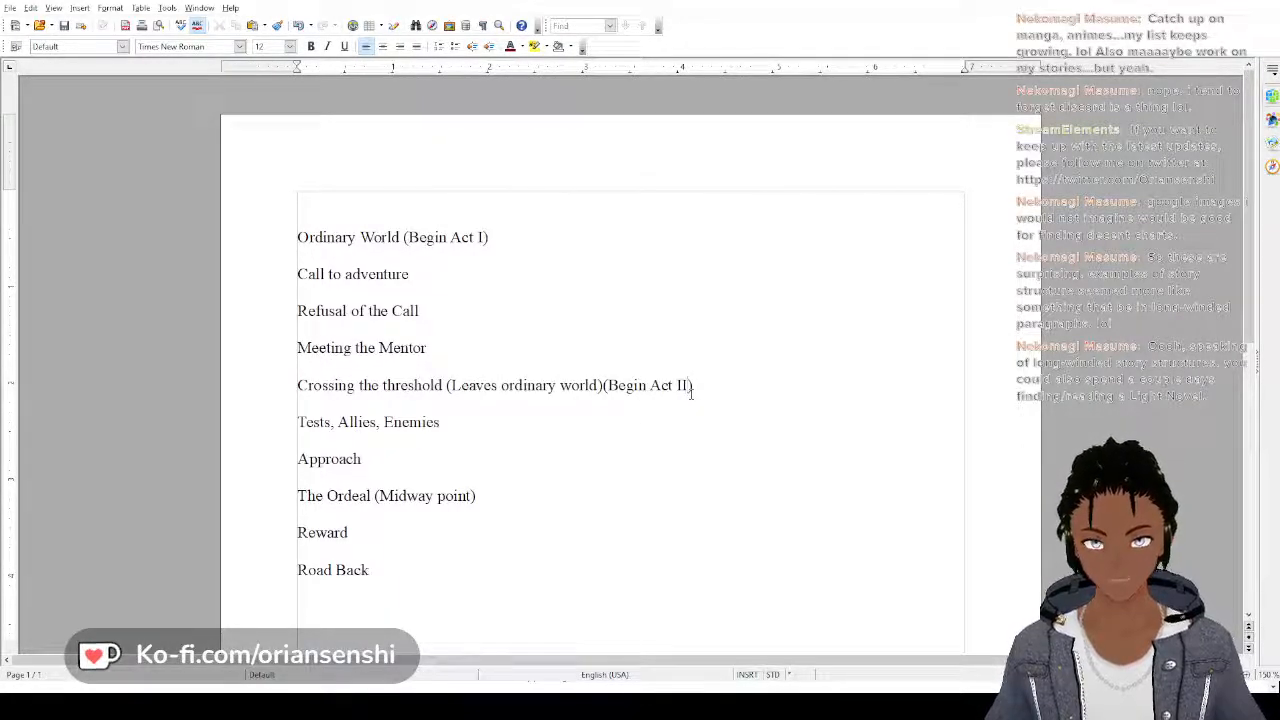
type("-A")
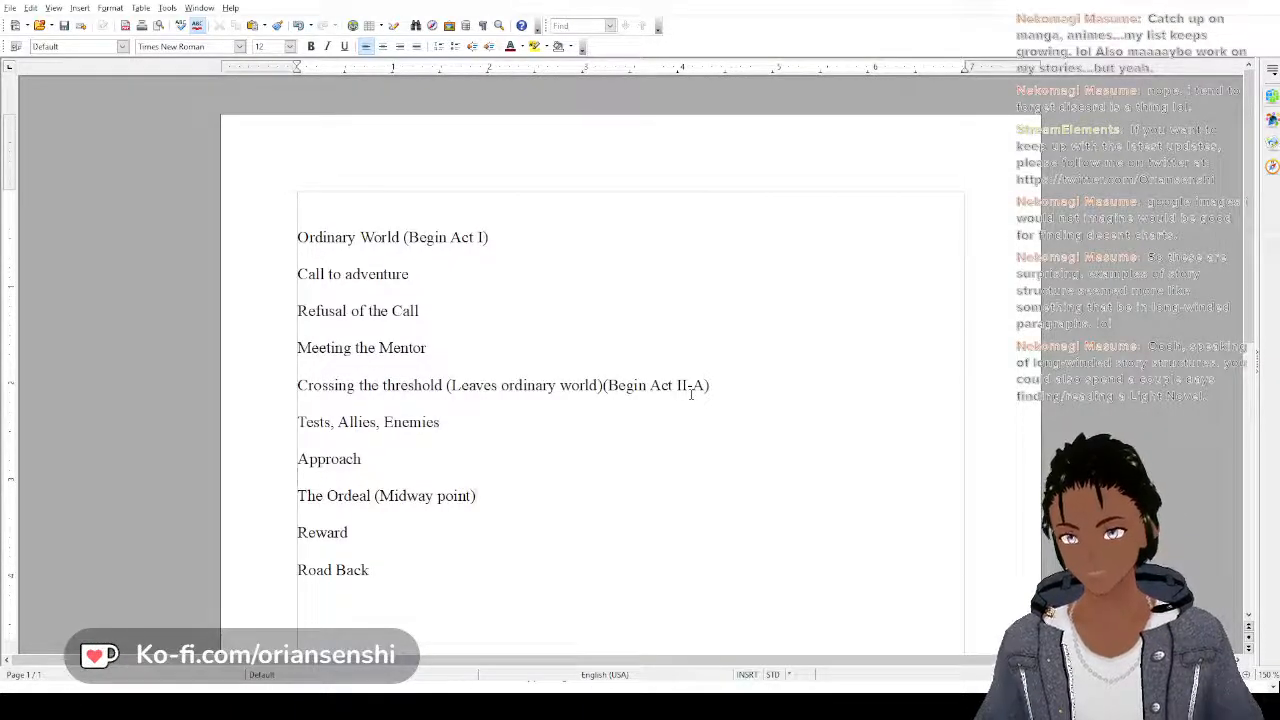
Append the note "(Begin Act II-B)" to the "The Ordeal (Midway point)" line
key("Down")
key("Down")
key("Down")
type("(")
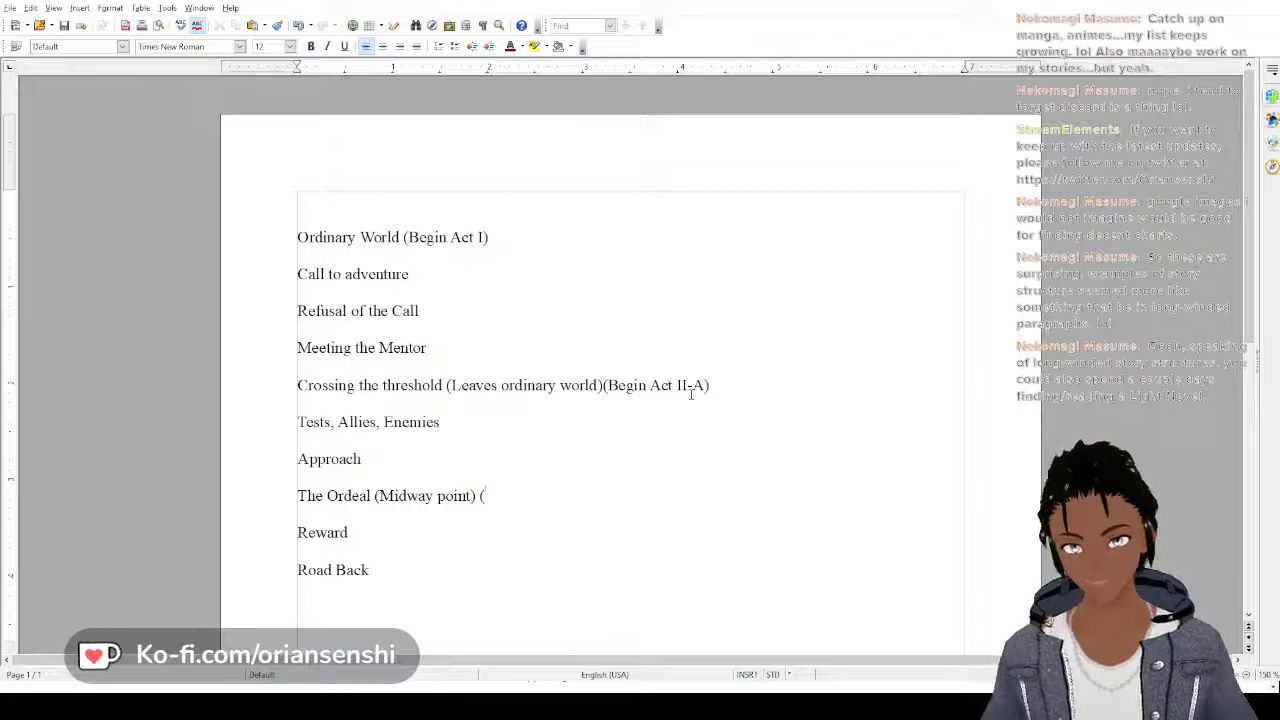
type("Begin Axt")
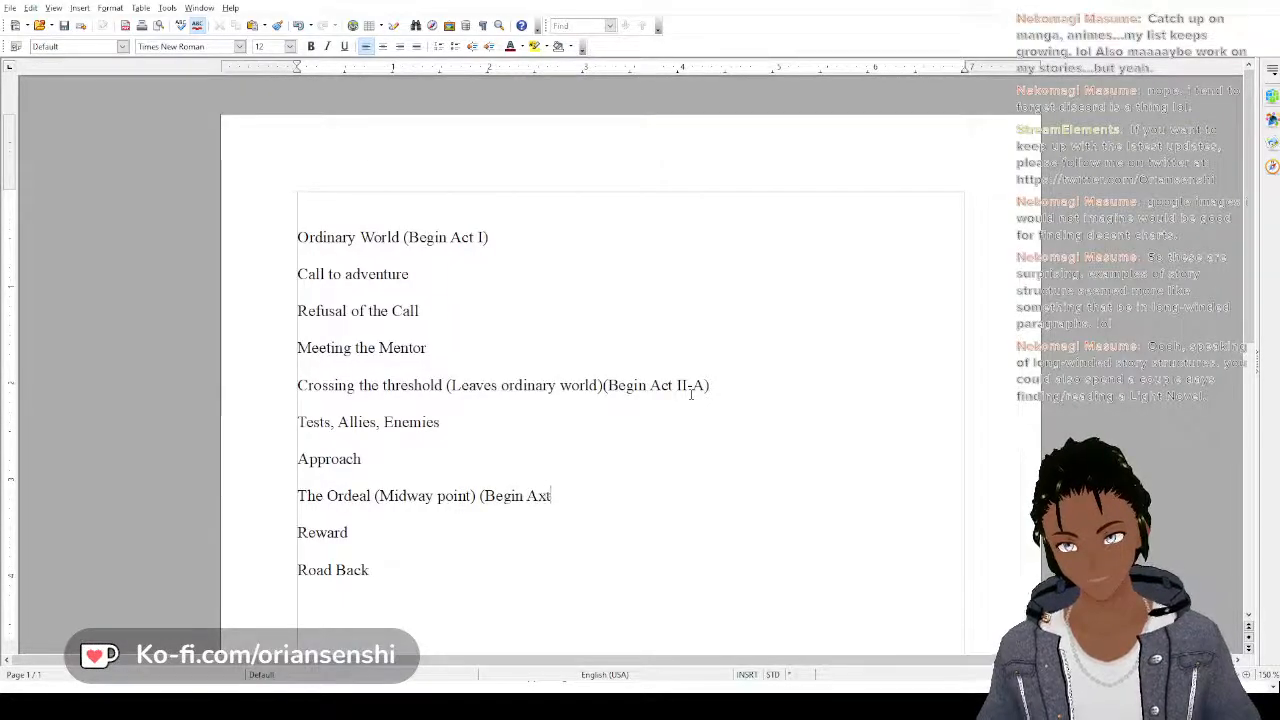
key("BackSpace")
type("ct ")
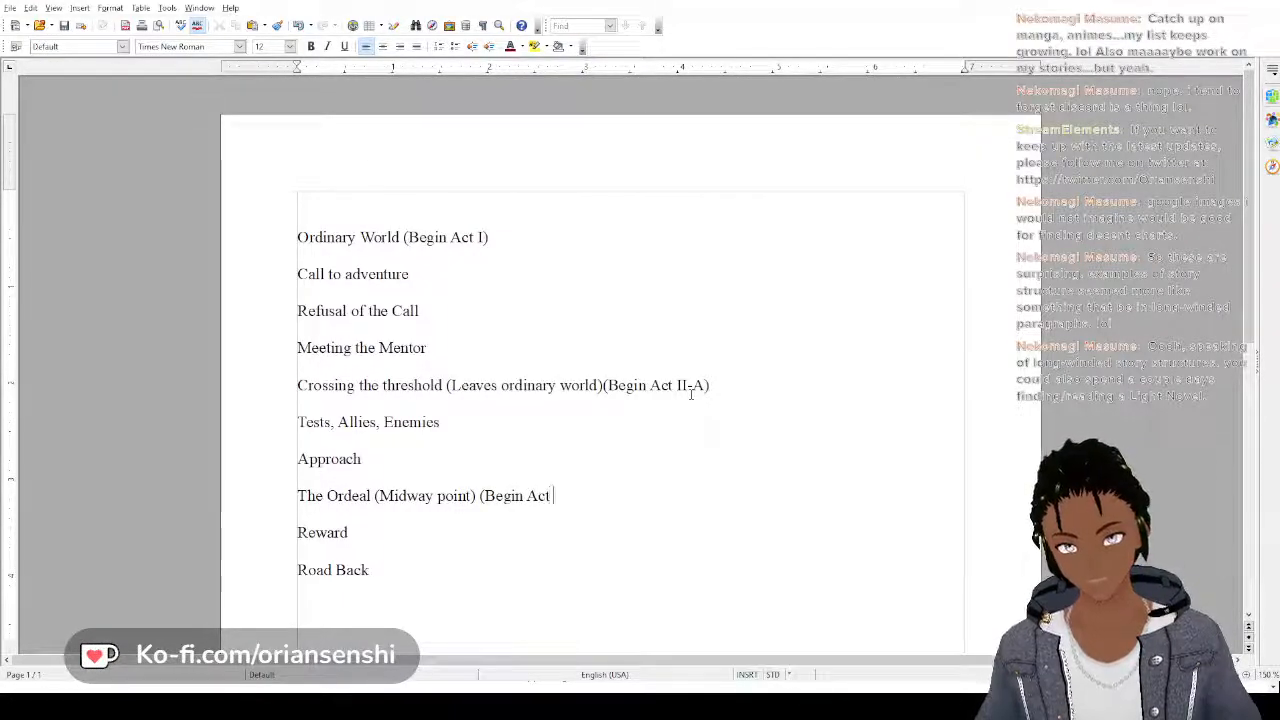
type("II-")
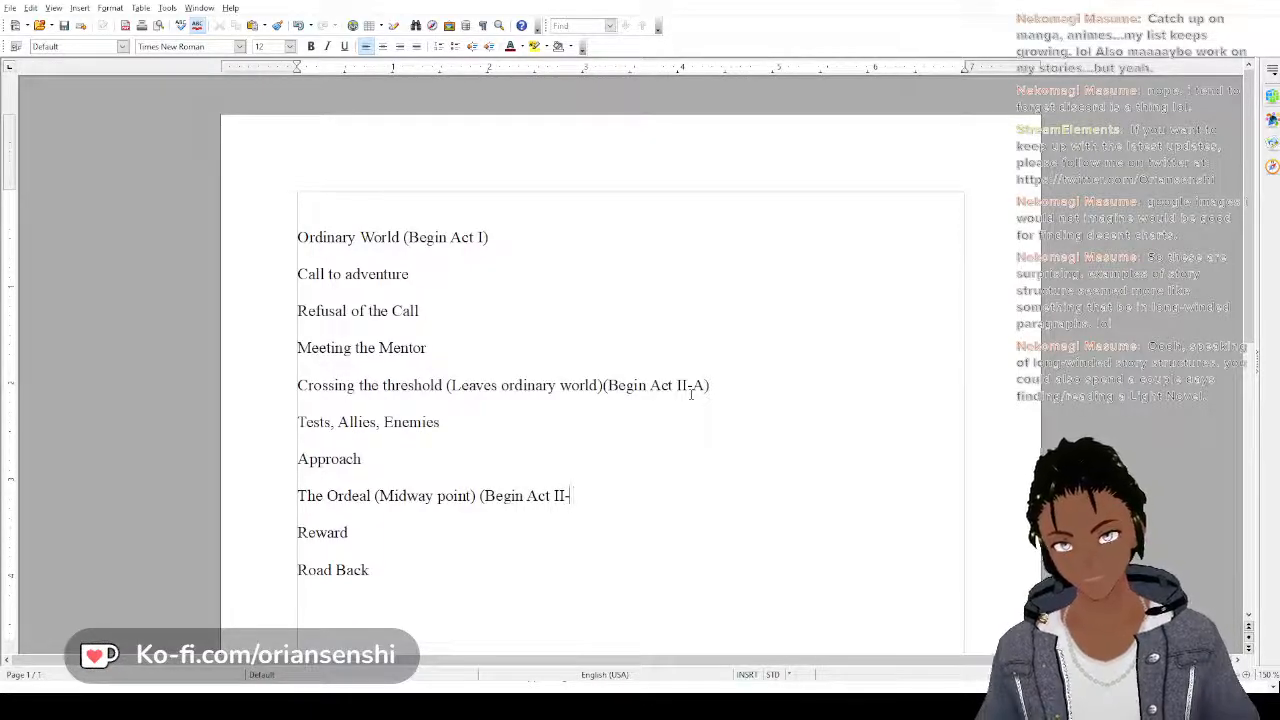
type("B)")
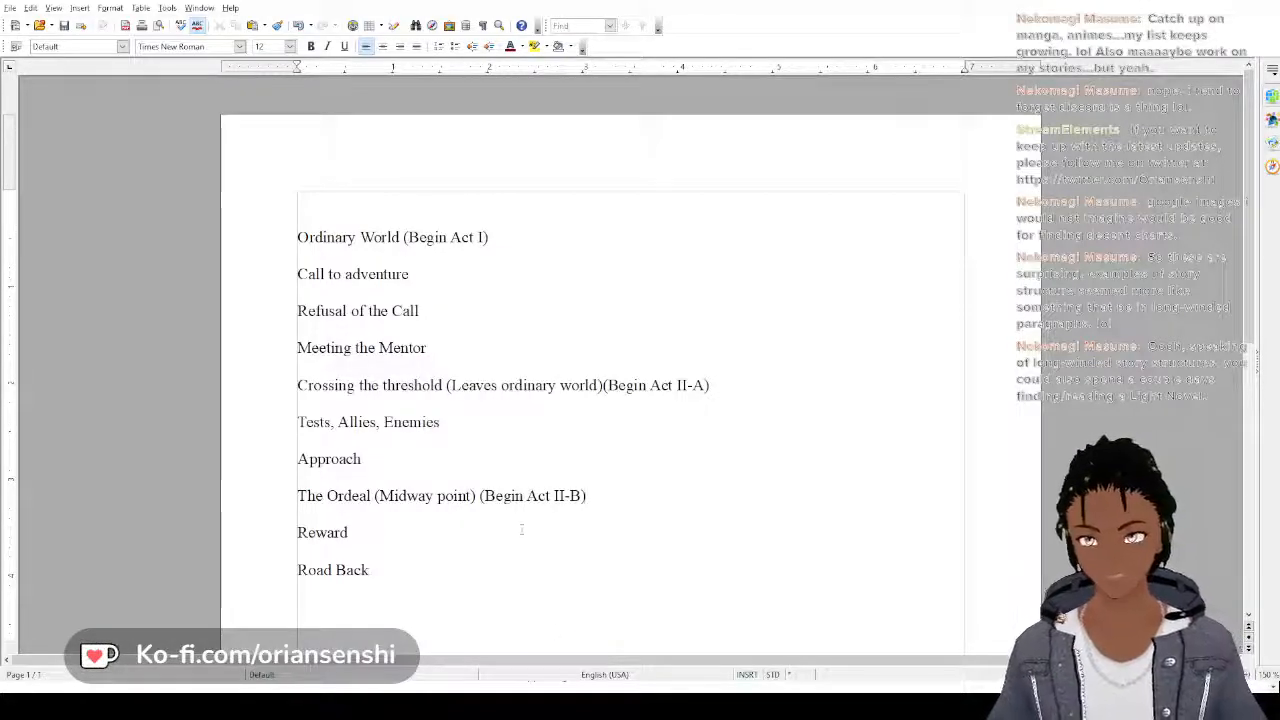
Append the note "(Return to ordinary world)" to the "Road Back" line
left_click(440, 568)
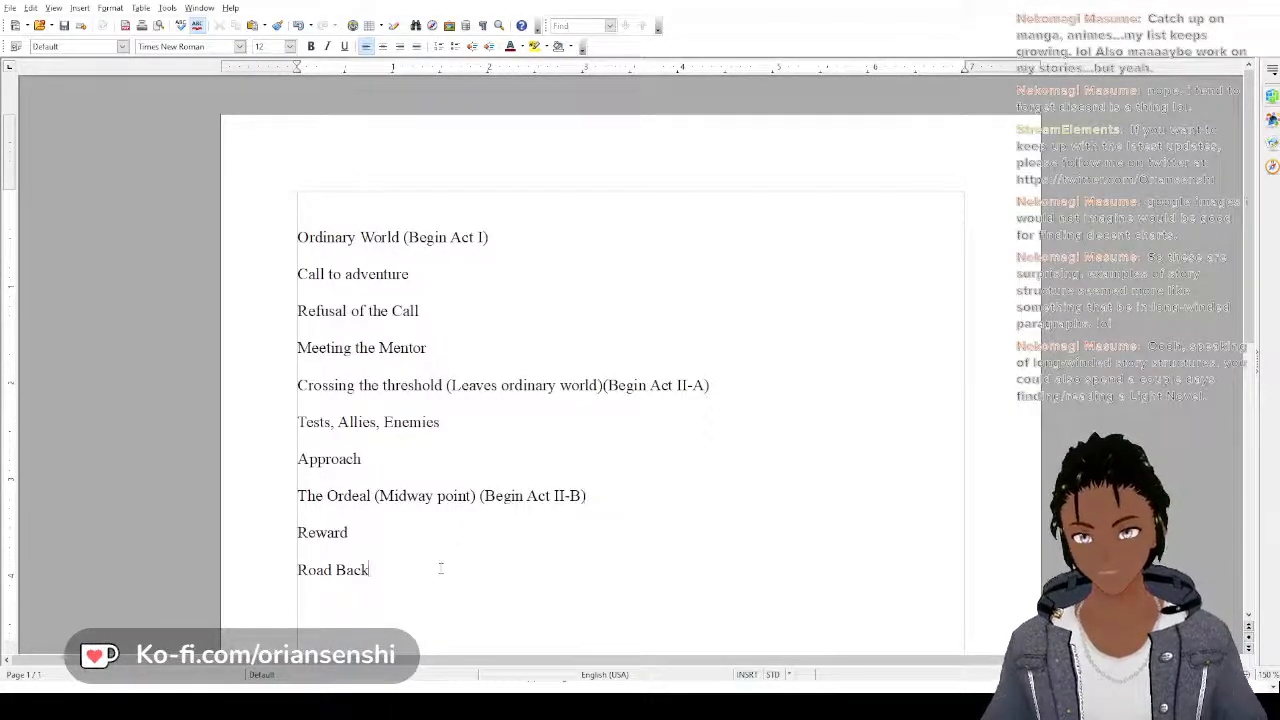
type("(Retu")
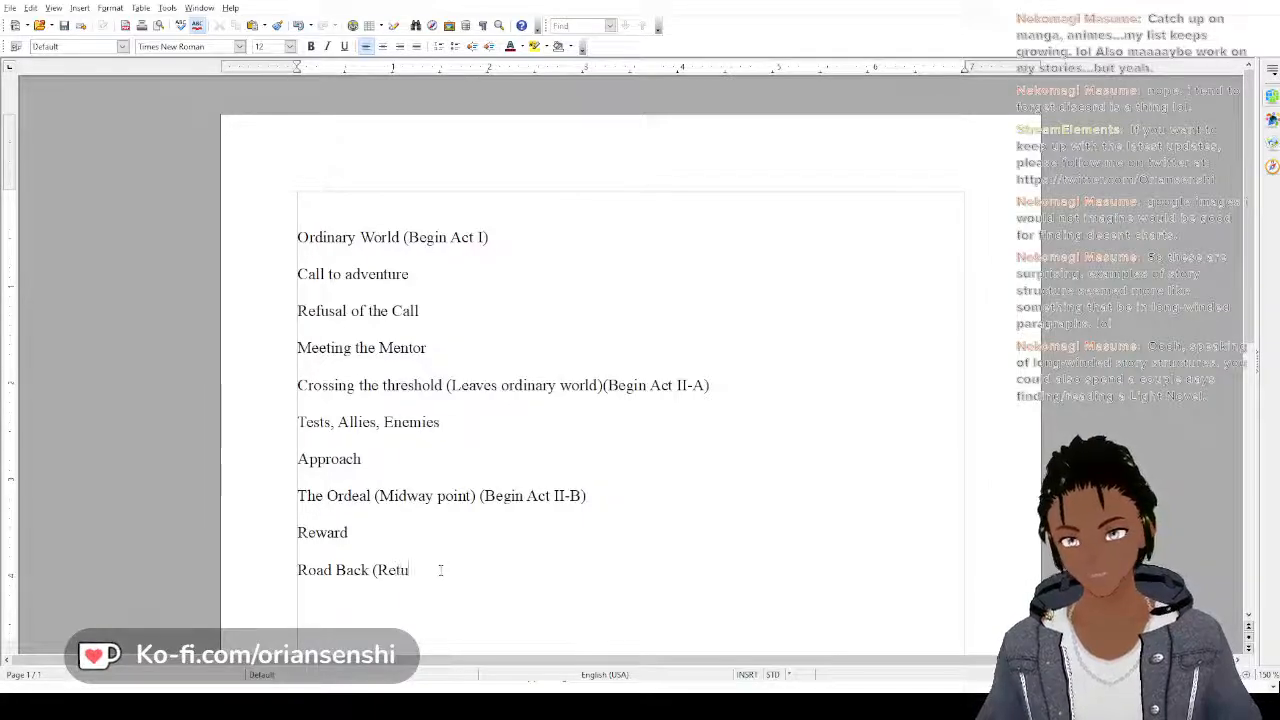
type("rn of")
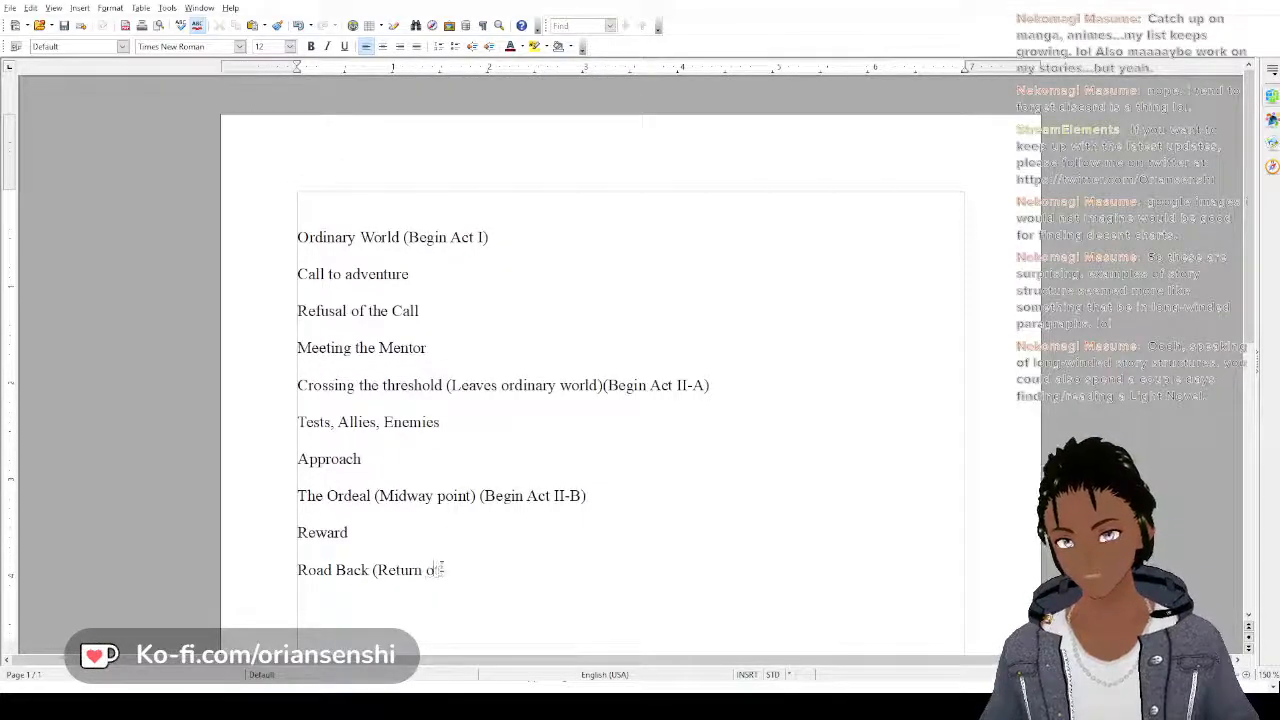
key("BackSpace")
key("BackSpace")
type("to Nor")
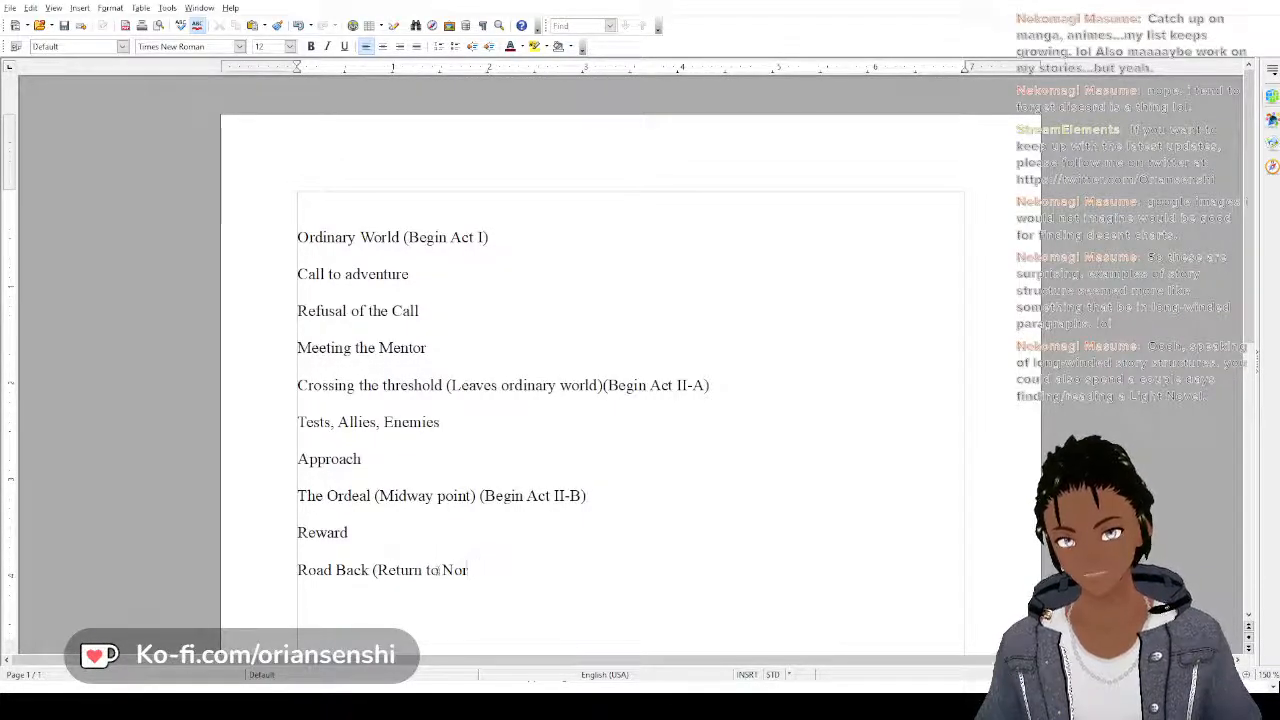
key("BackSpace")
key("BackSpace")
key("BackSpace")
type("ordia")
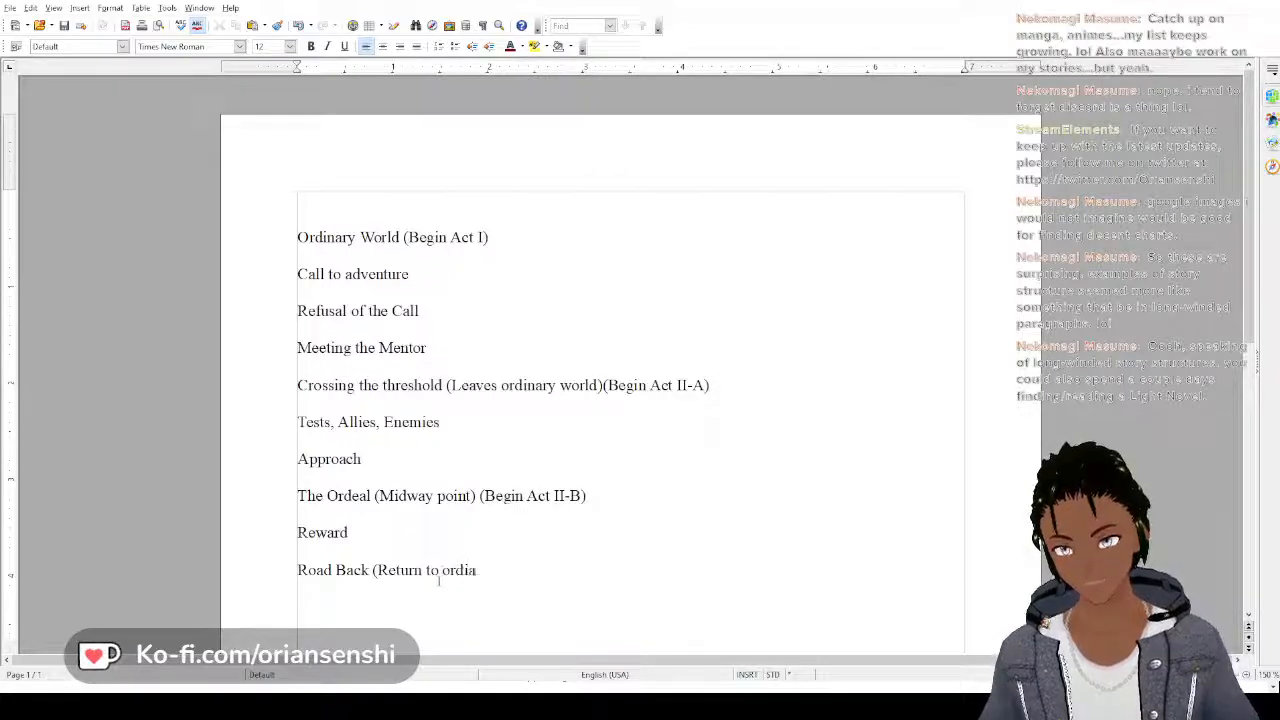
type("n")
key("BackSpace")
key("BackSpace")
type("nary)")
key("BackSpace")
key("BackSpace")
key("BackSpace")
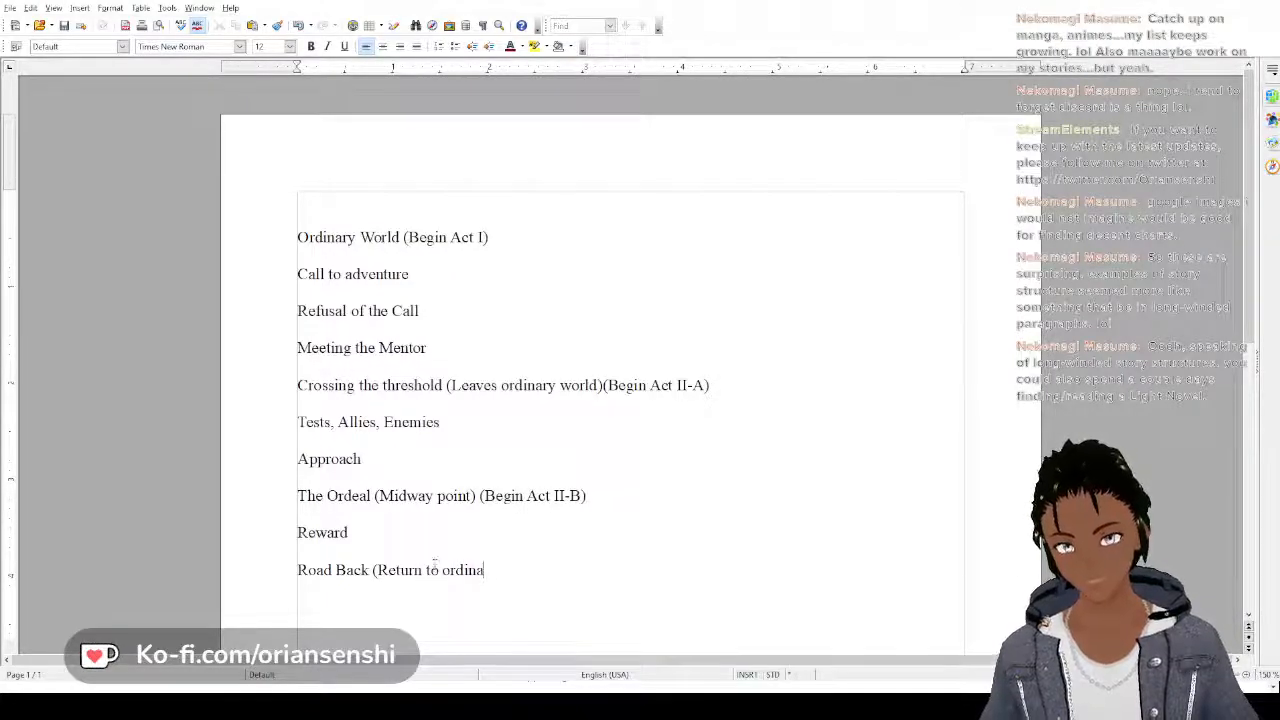
type("ry world) (")
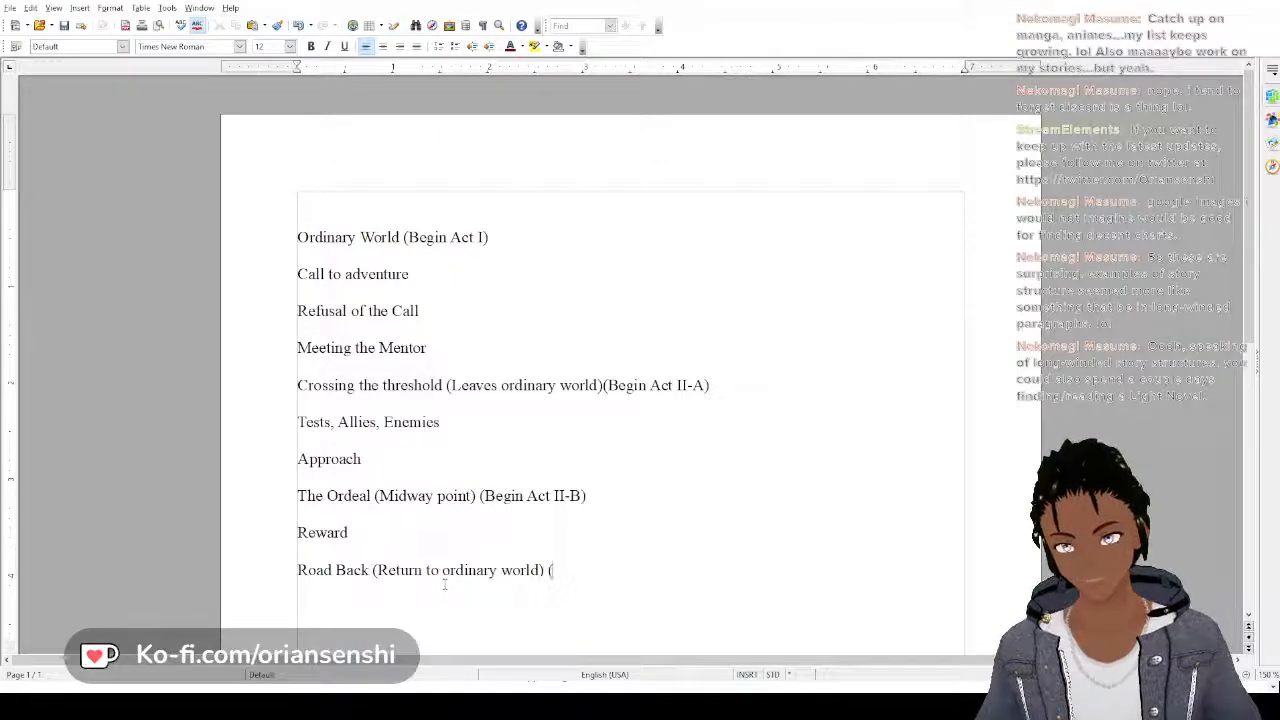
Add the act note "(Begin Act III, The Return)" at the end of the "Road Back (Return to ordinary world)" line
key("BackSpace")
type("((")
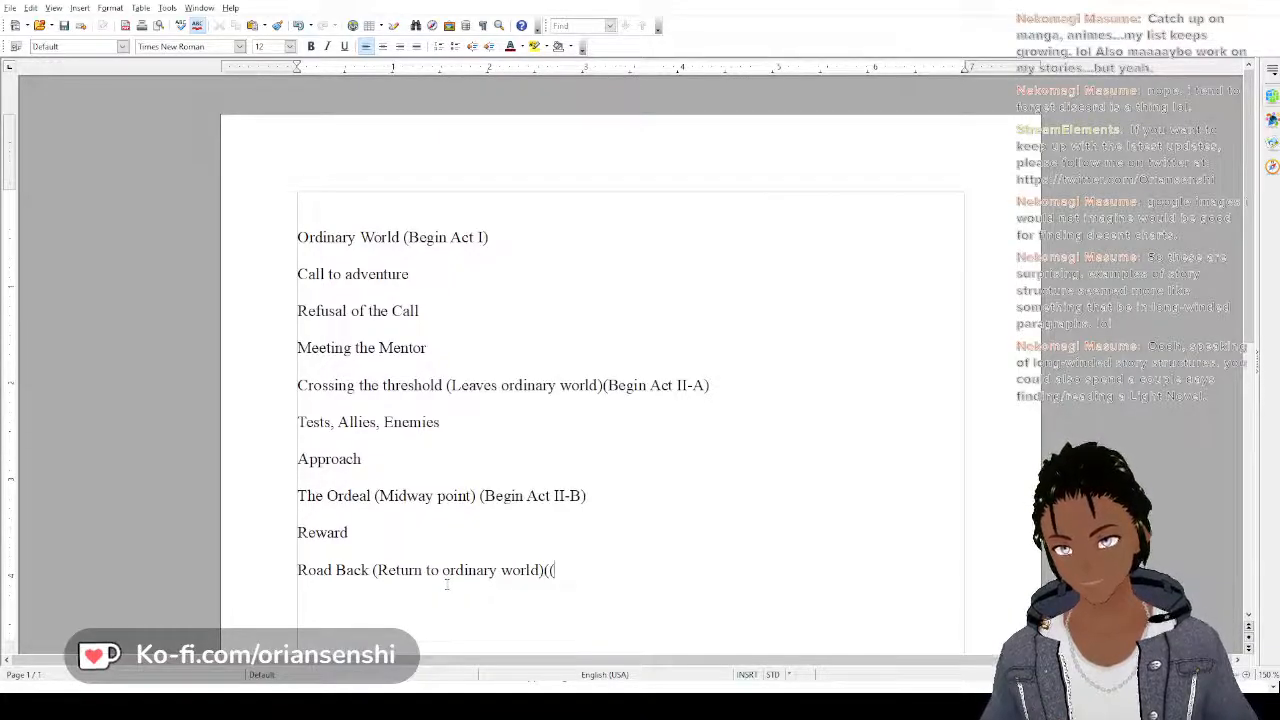
key("BackSpace")
key("BackSpace")
type("(B")
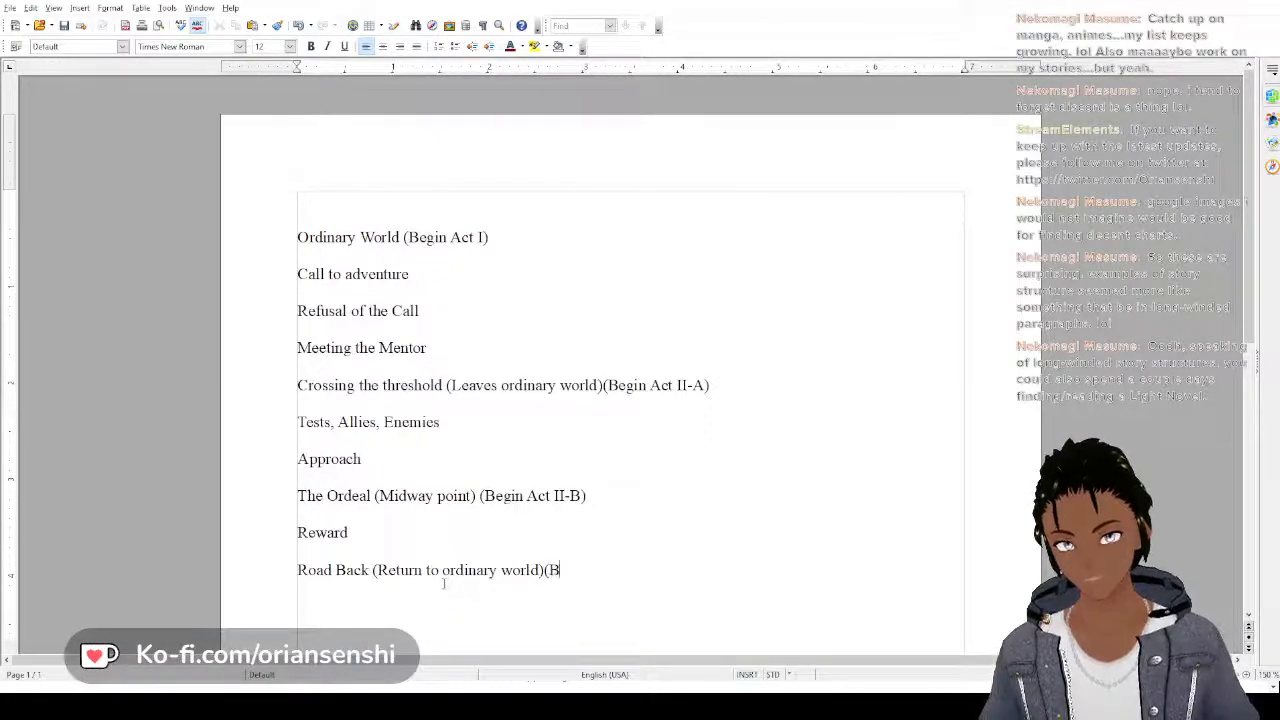
type("egin Ax")
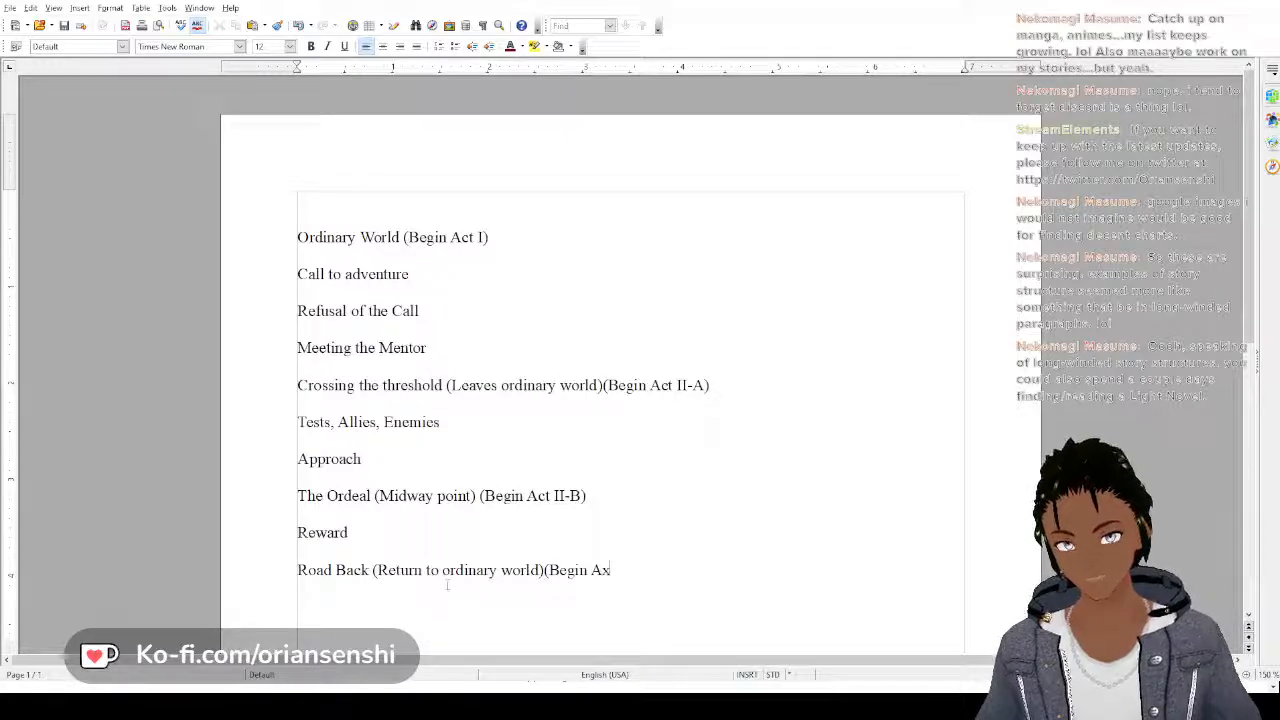
key("BackSpace")
type("ct I")
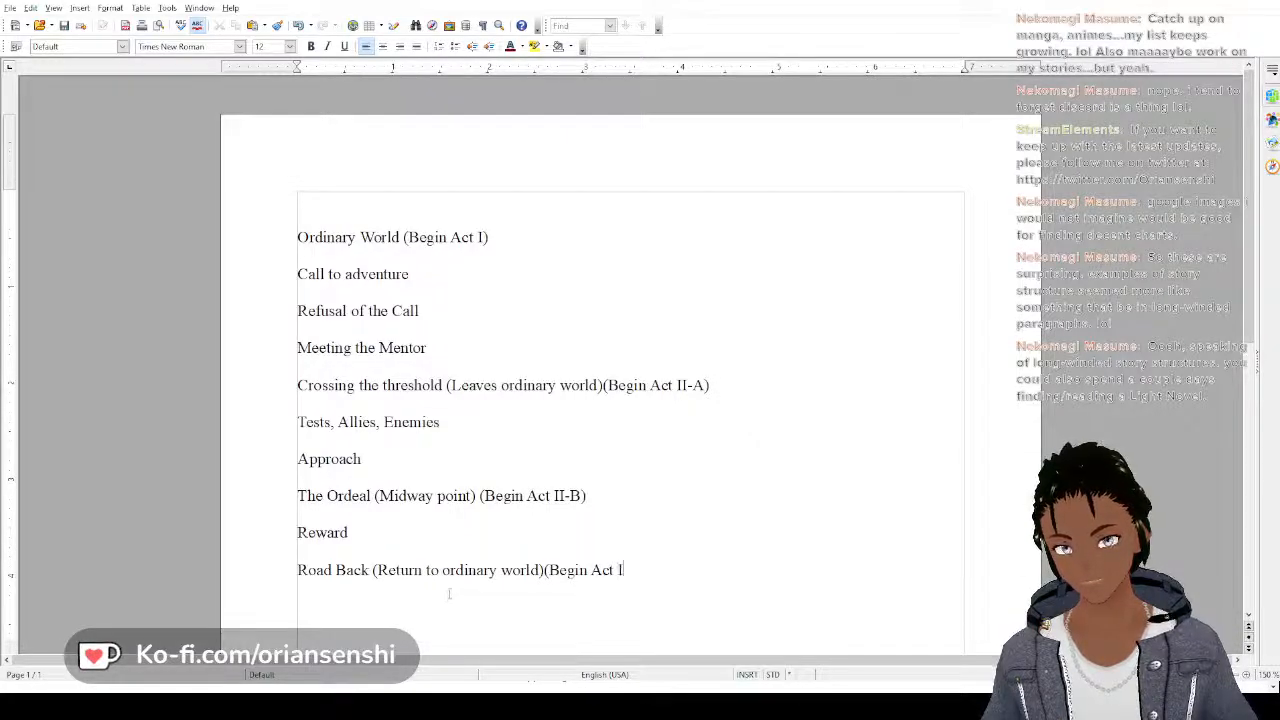
type("II)")
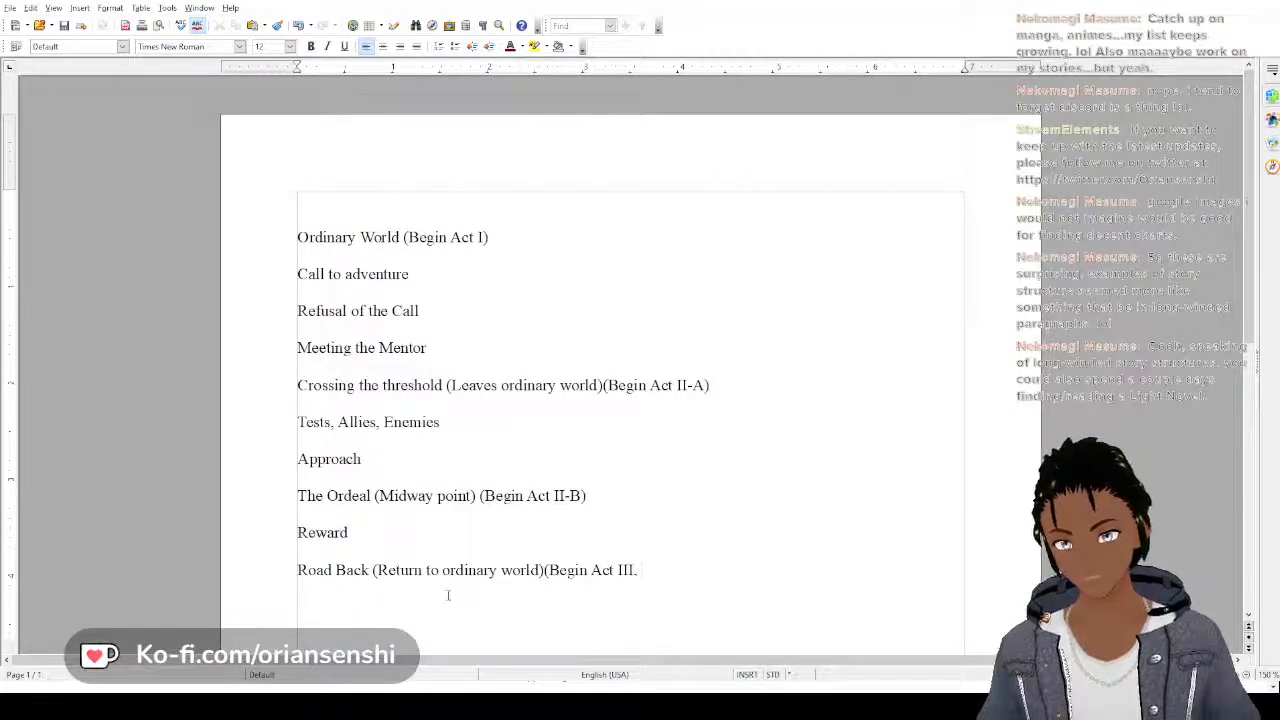
type(" The R")
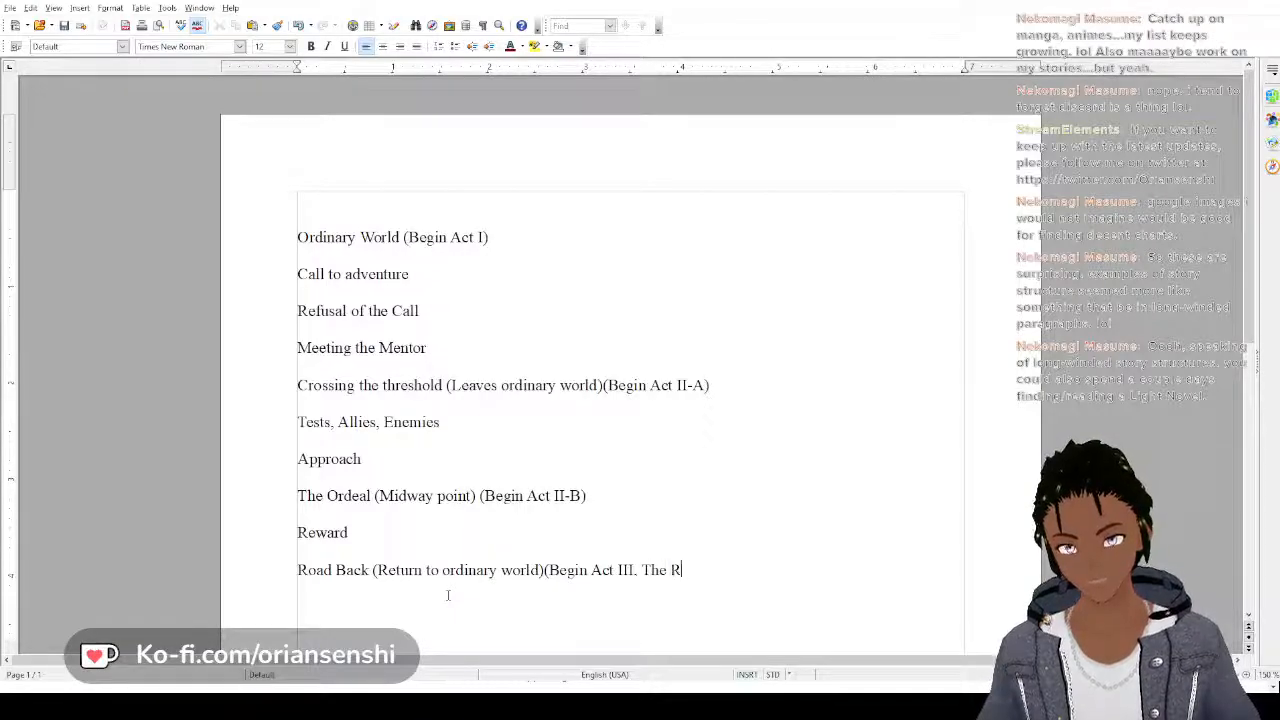
type("eturn)")
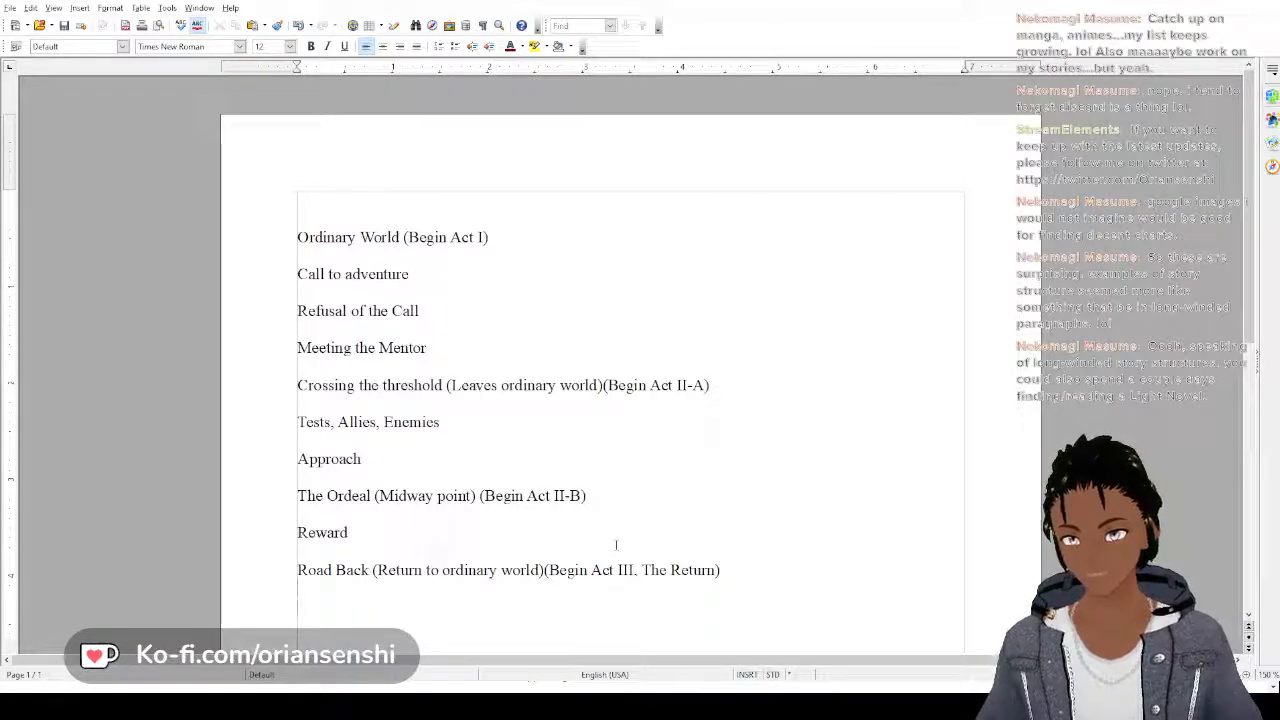
Add the outline line "Resurrection" below the "Road Back" line
type("Rese")
type("a")
key("BackSpace")
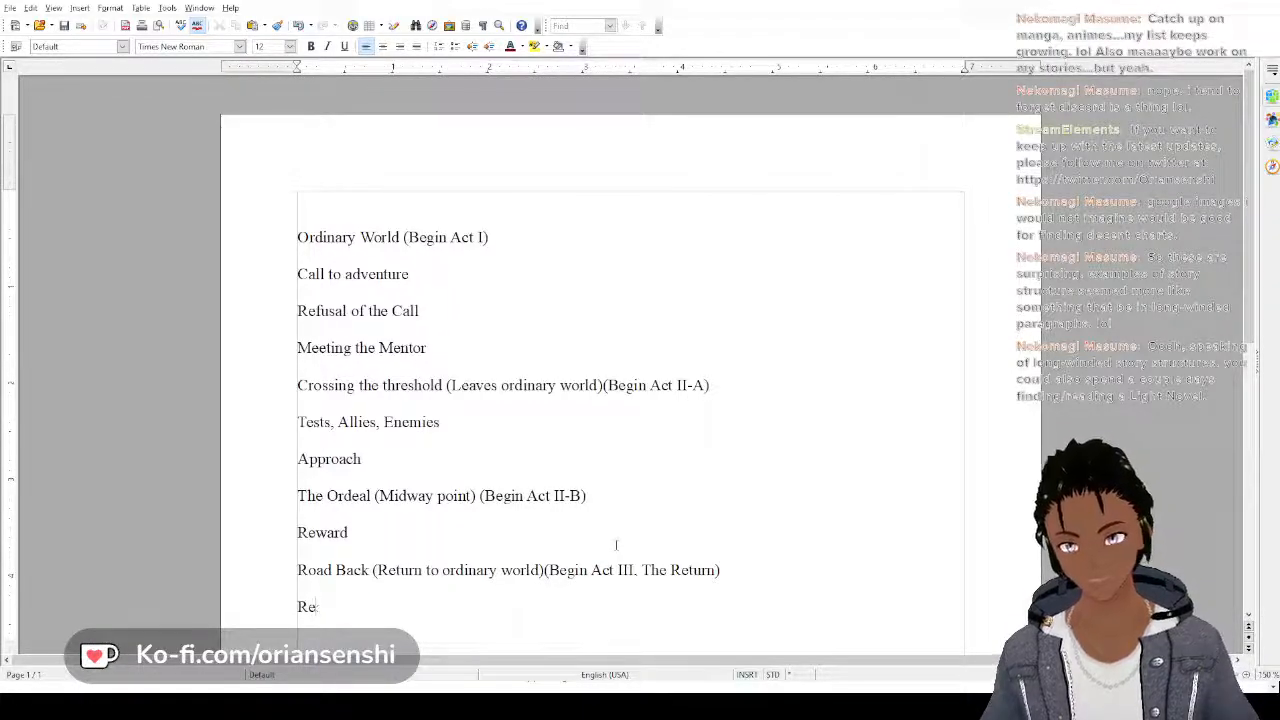
type("su")
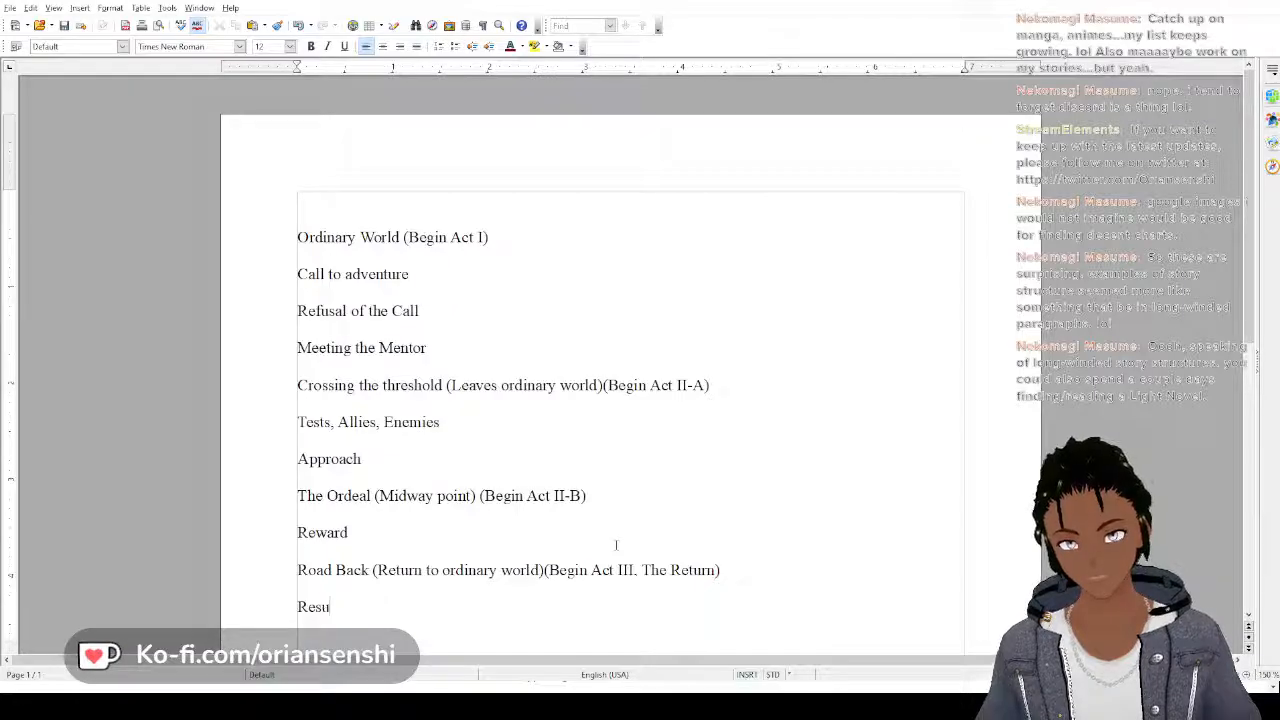
type("rrection")
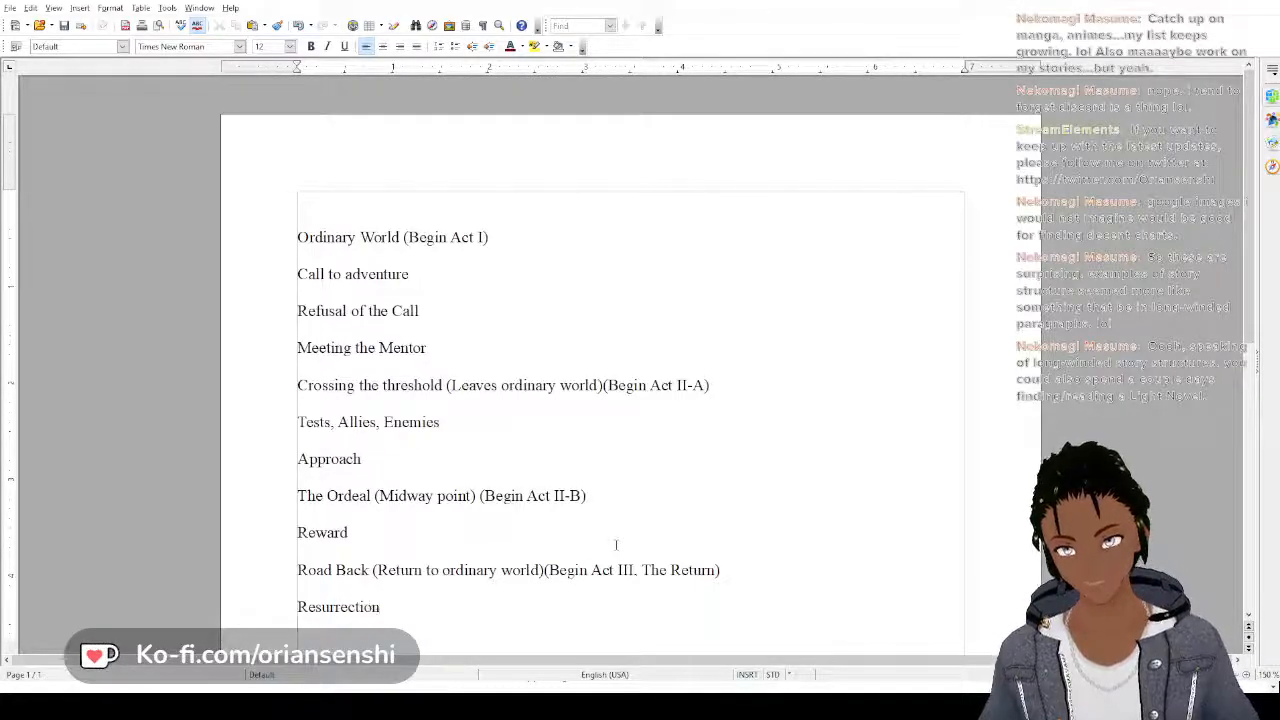
Add the final outline line "Return with elixir" below "Resurrection", with "elixir" spelled correctly
key("Return")
type("Return wi")
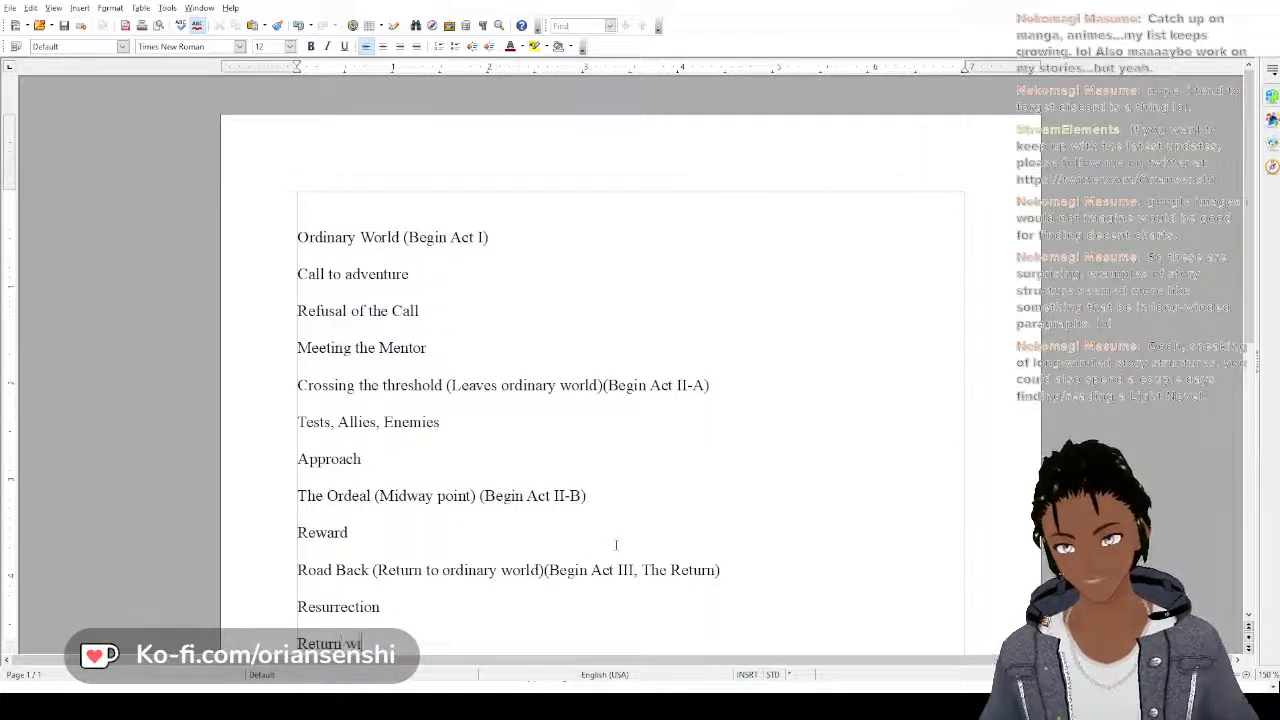
type("th El")
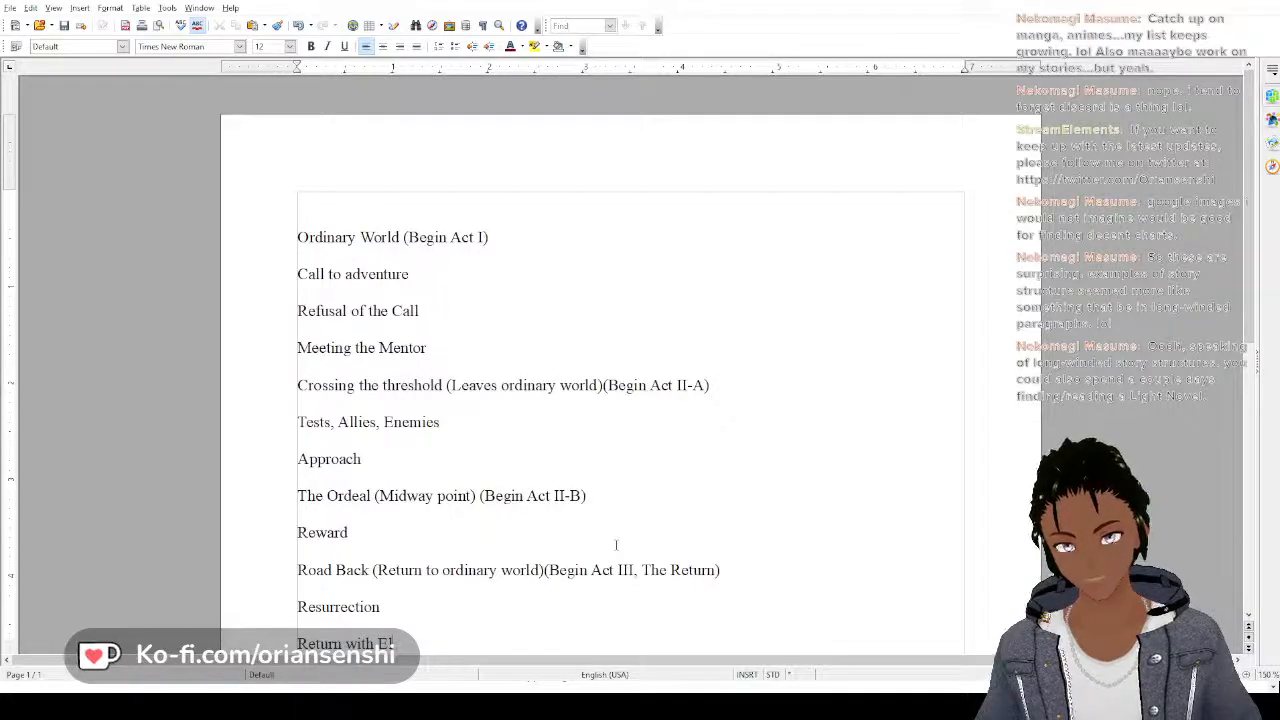
type("ixer")
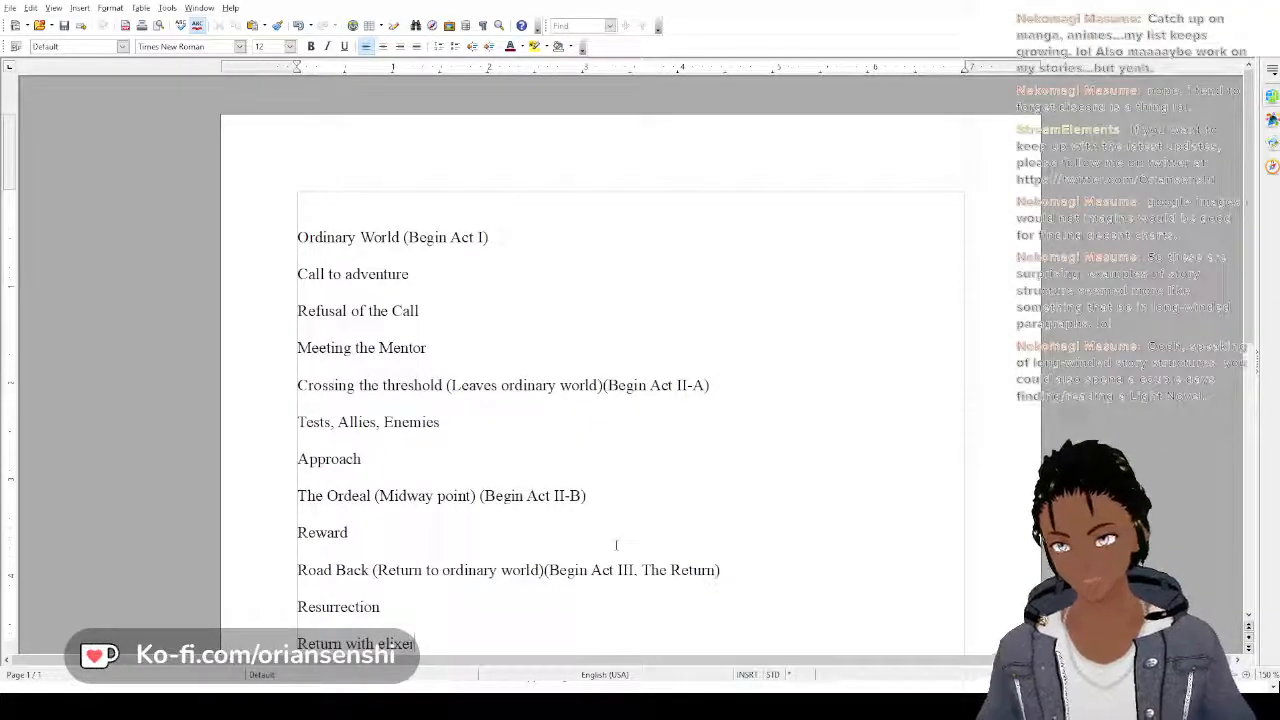
scroll(616, 545, "down", 3)
key("BackSpace")
key("BackSpace")
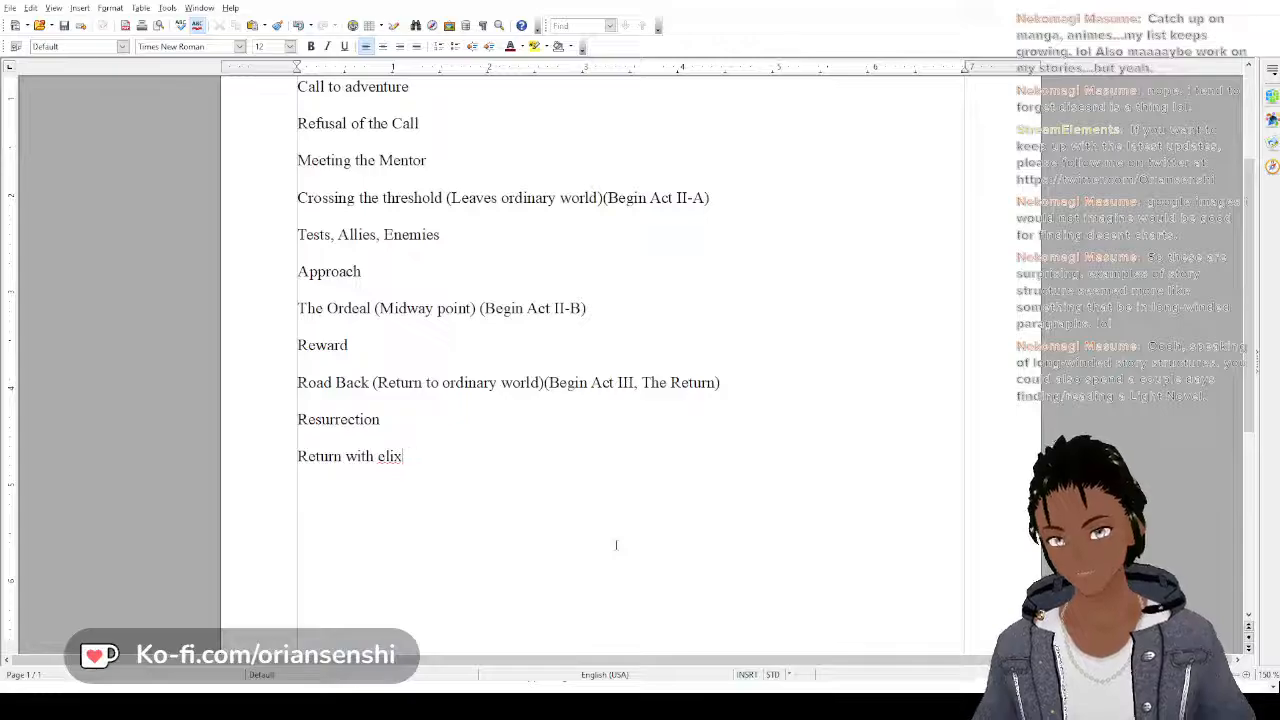
type("or")
key("BackSpace")
key("BackSpace")
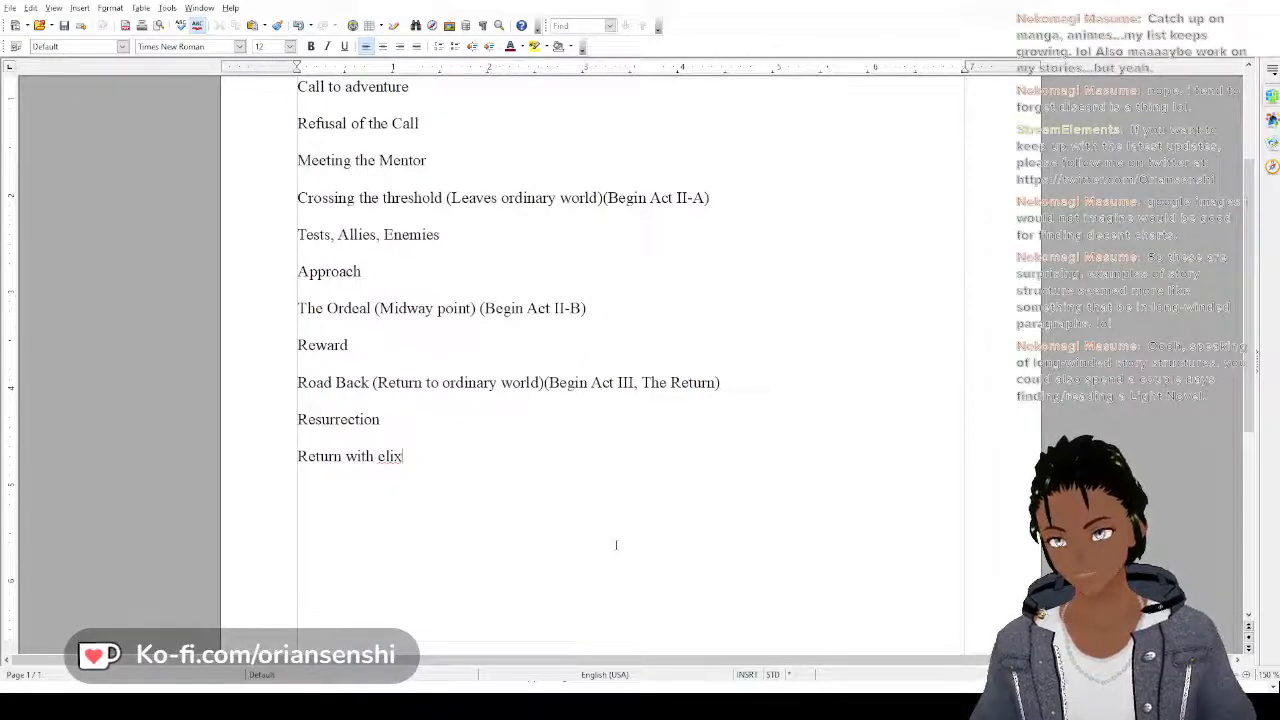
type("ar")
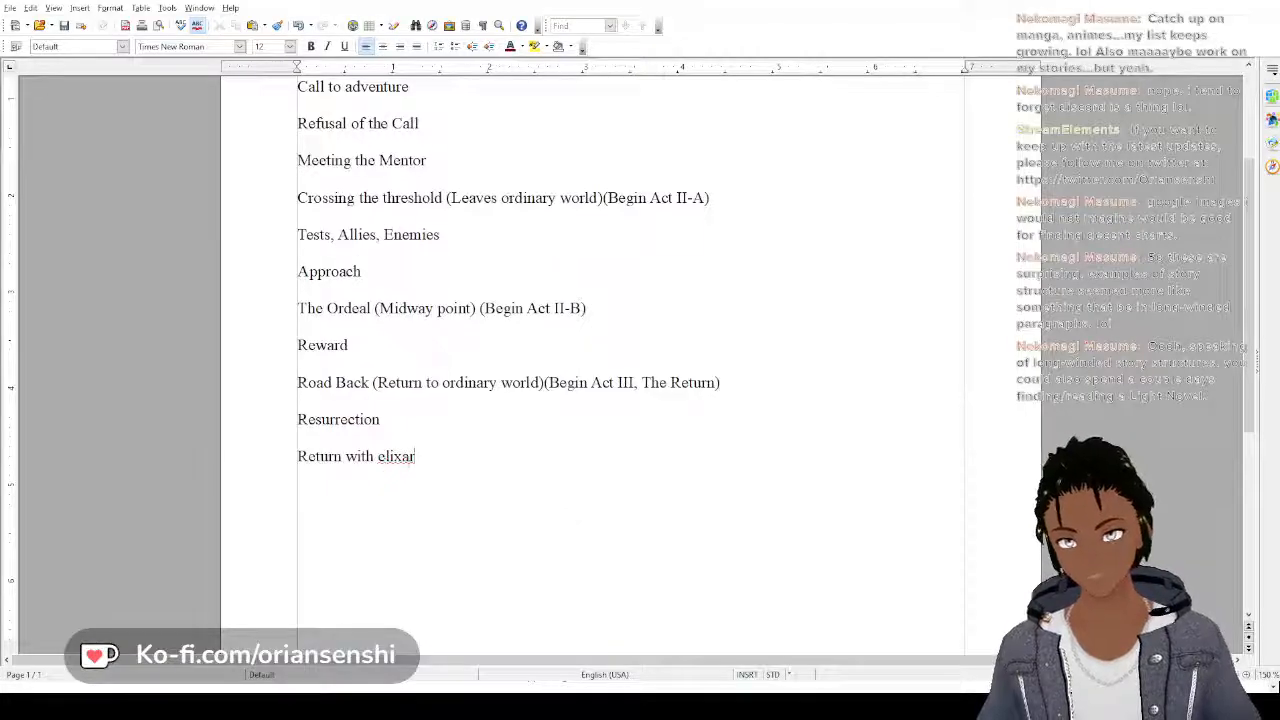
double_click(400, 458)
type("elixir")
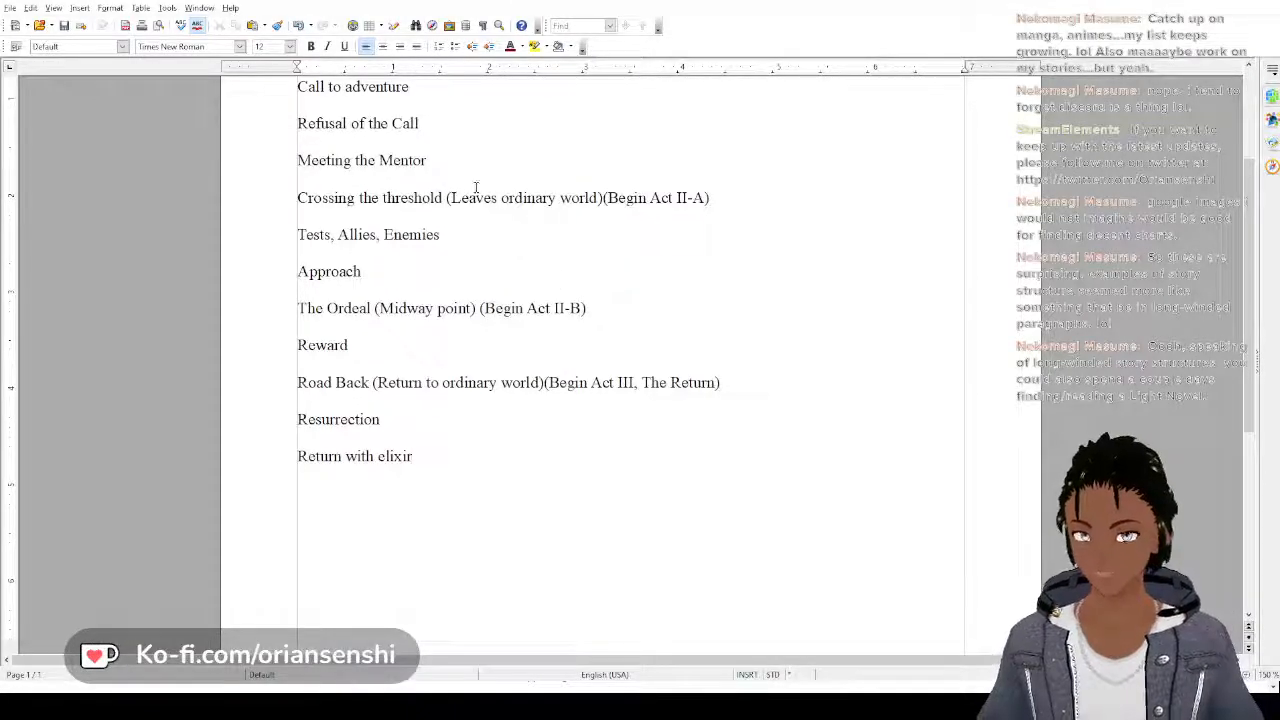
Extend the act note on the "Ordinary World" line to read "(Begin Act I, Separation)"
scroll(476, 187, "up", 3)
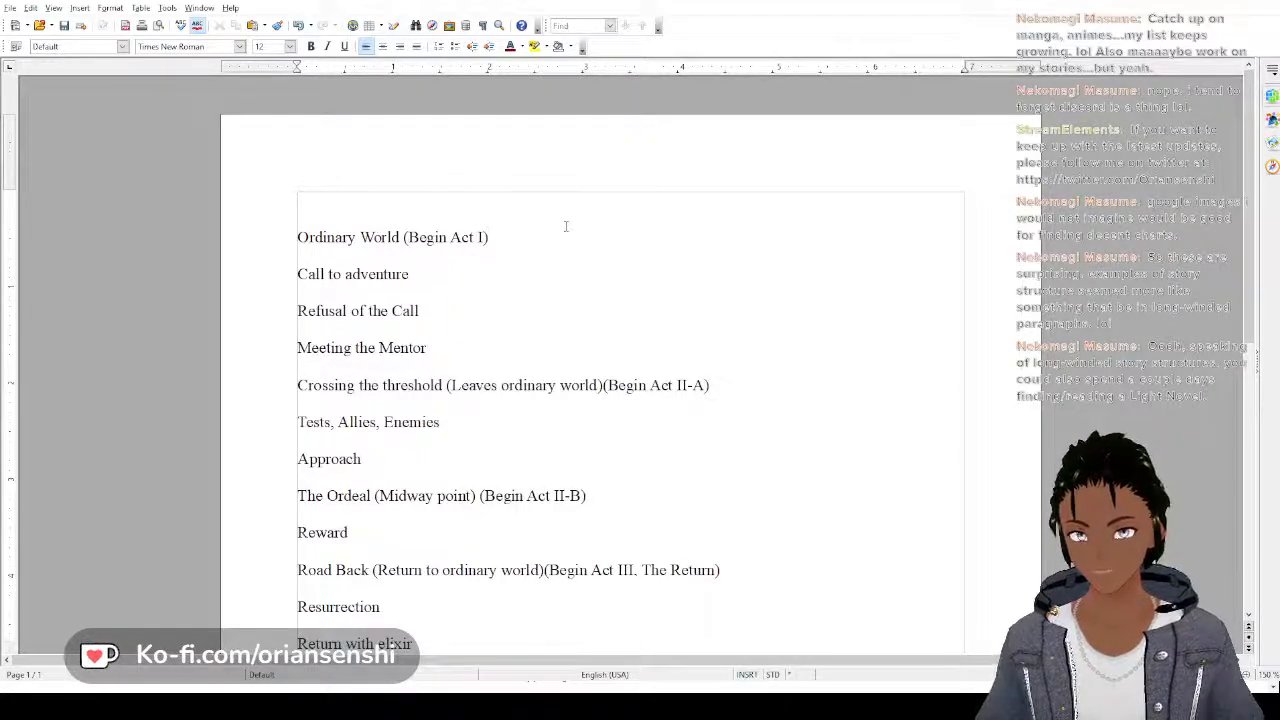
type(",")
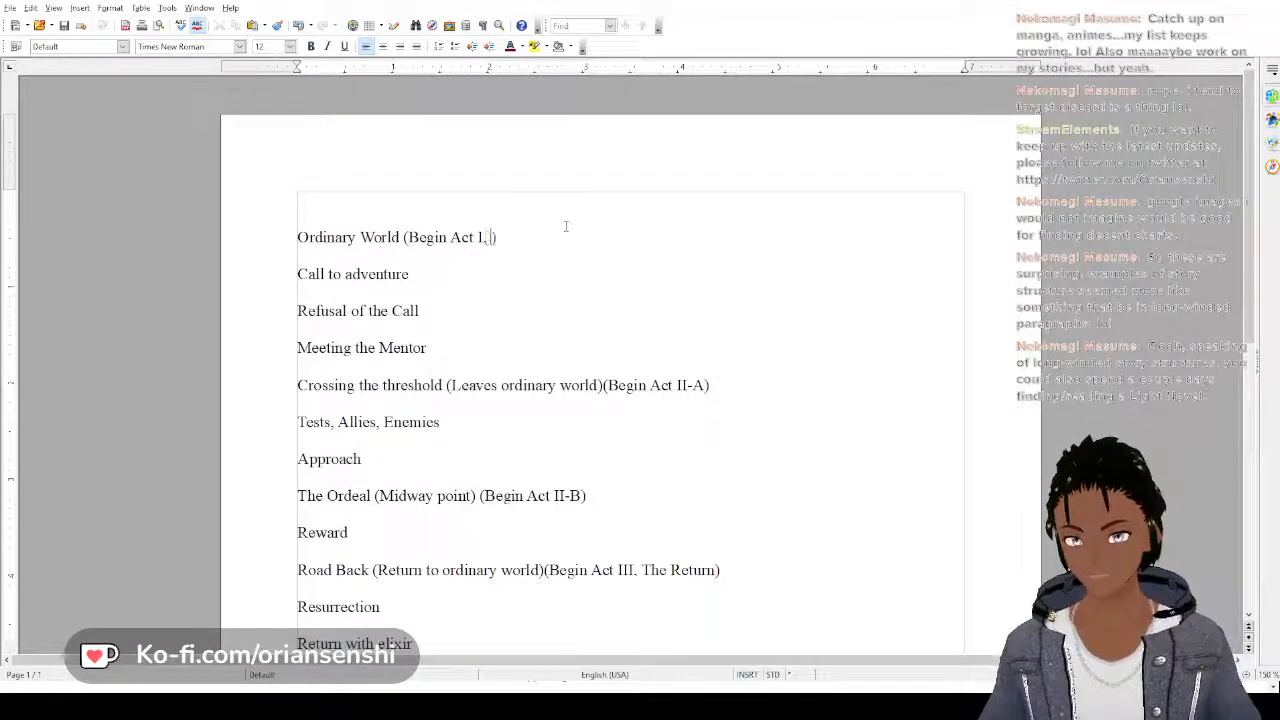
type(" Separati")
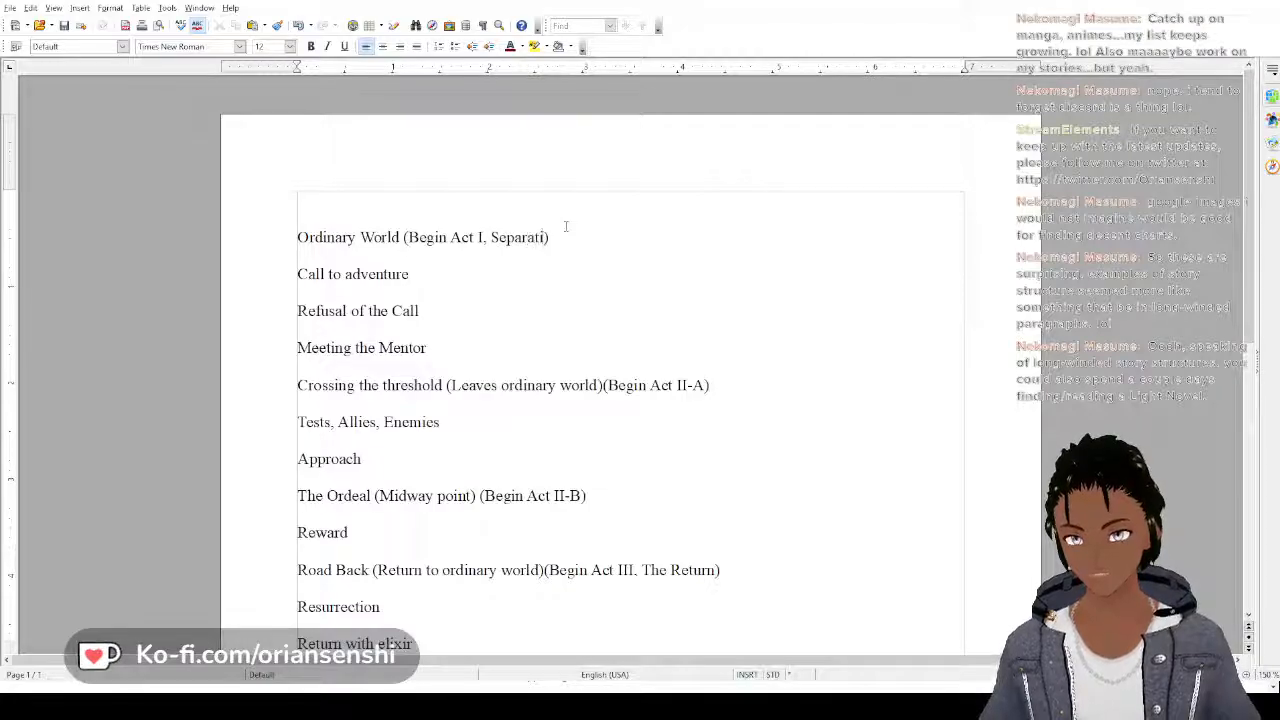
type("on")
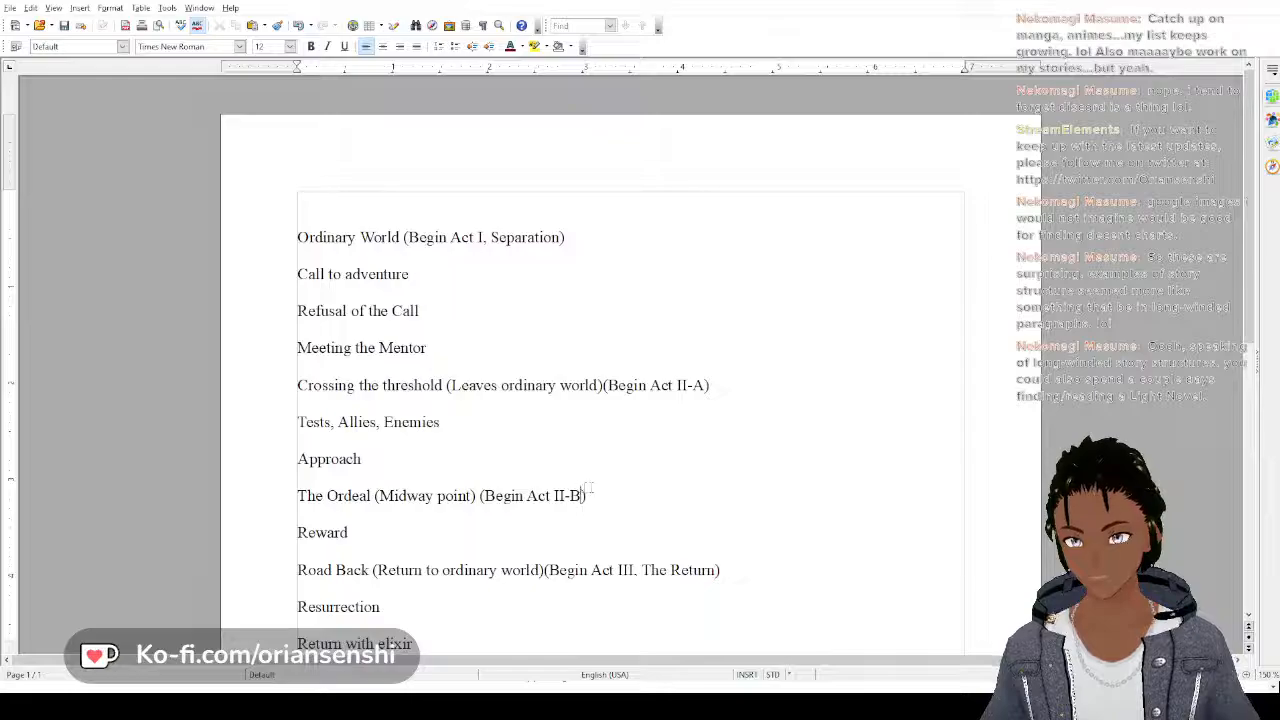
Extend the act note on the "Crossing the threshold" line to read "(Begin Act II-A, Descent)"
left_click(708, 388)
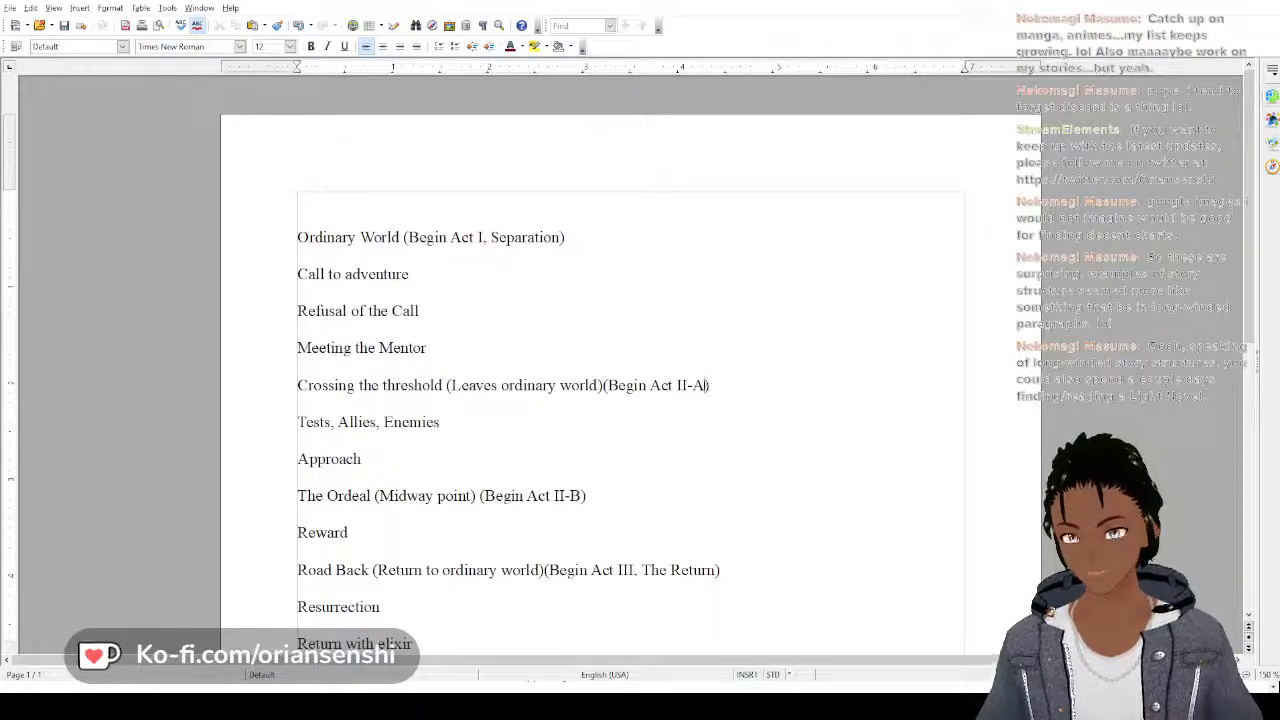
type(", Des")
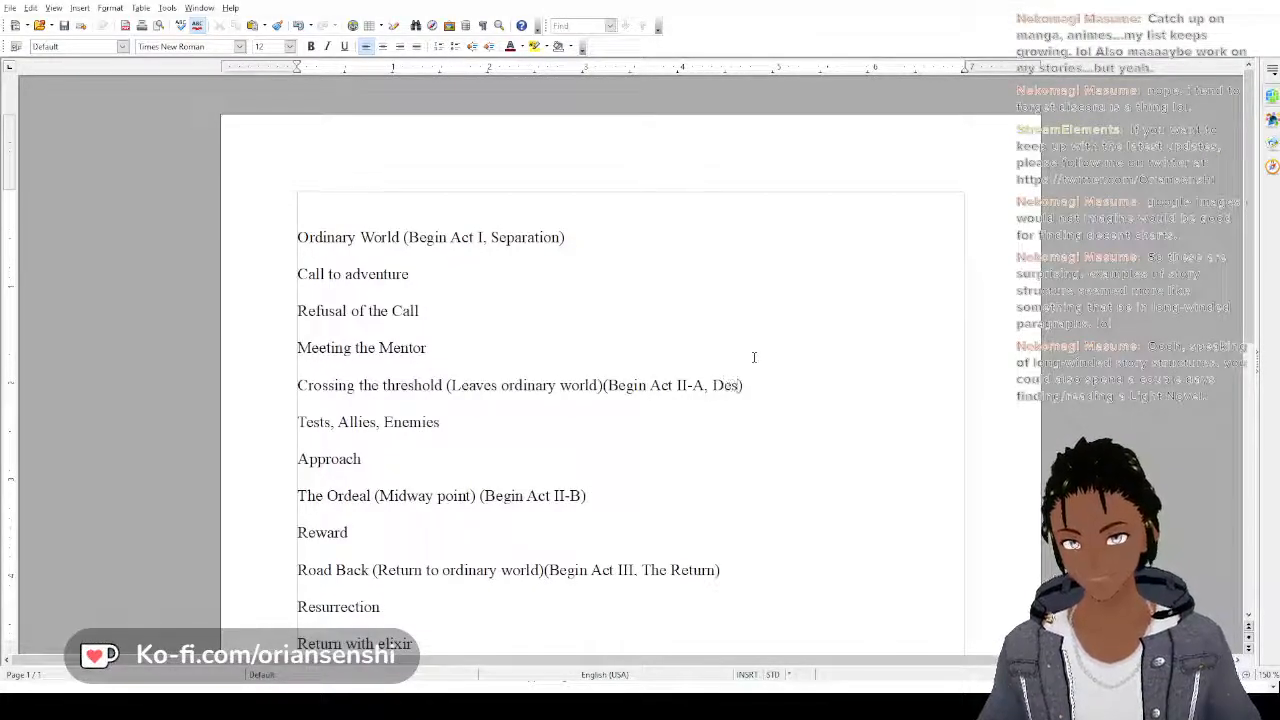
type("cent")
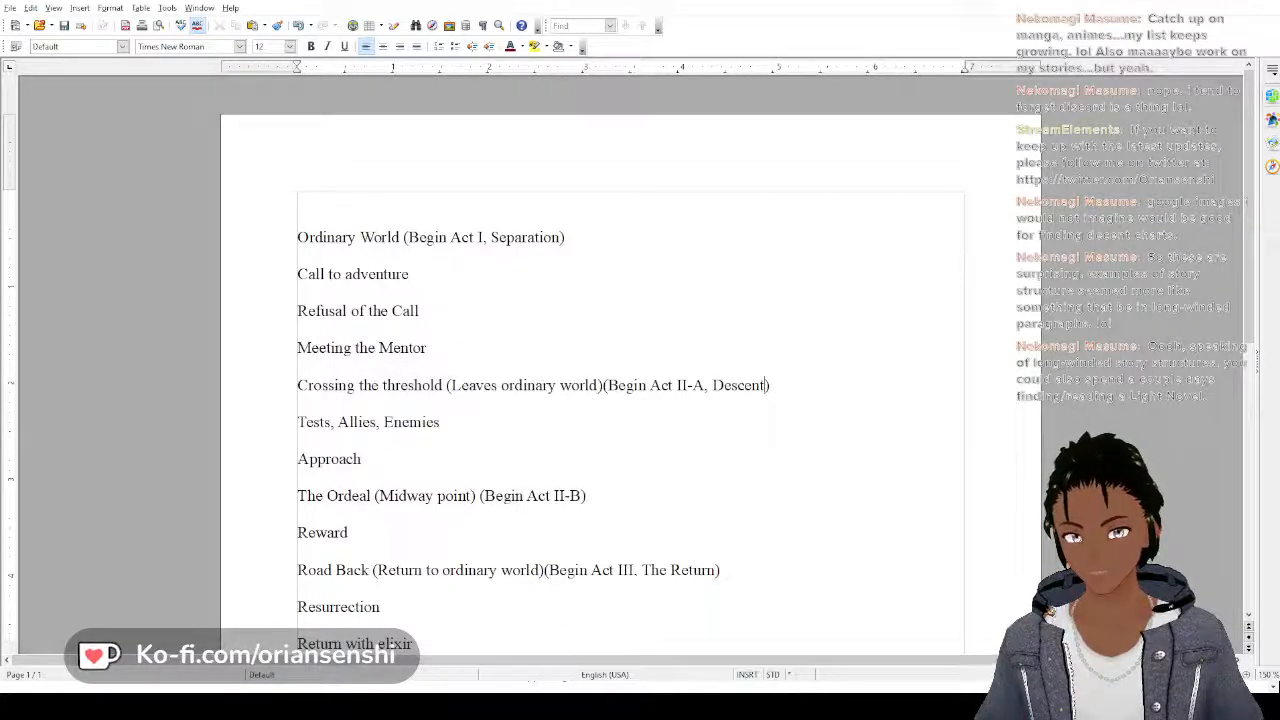
Extend the act note on the "The Ordeal (Midway point)" line to read "(Begin Act II-B, Initiation)"
left_click(583, 501)
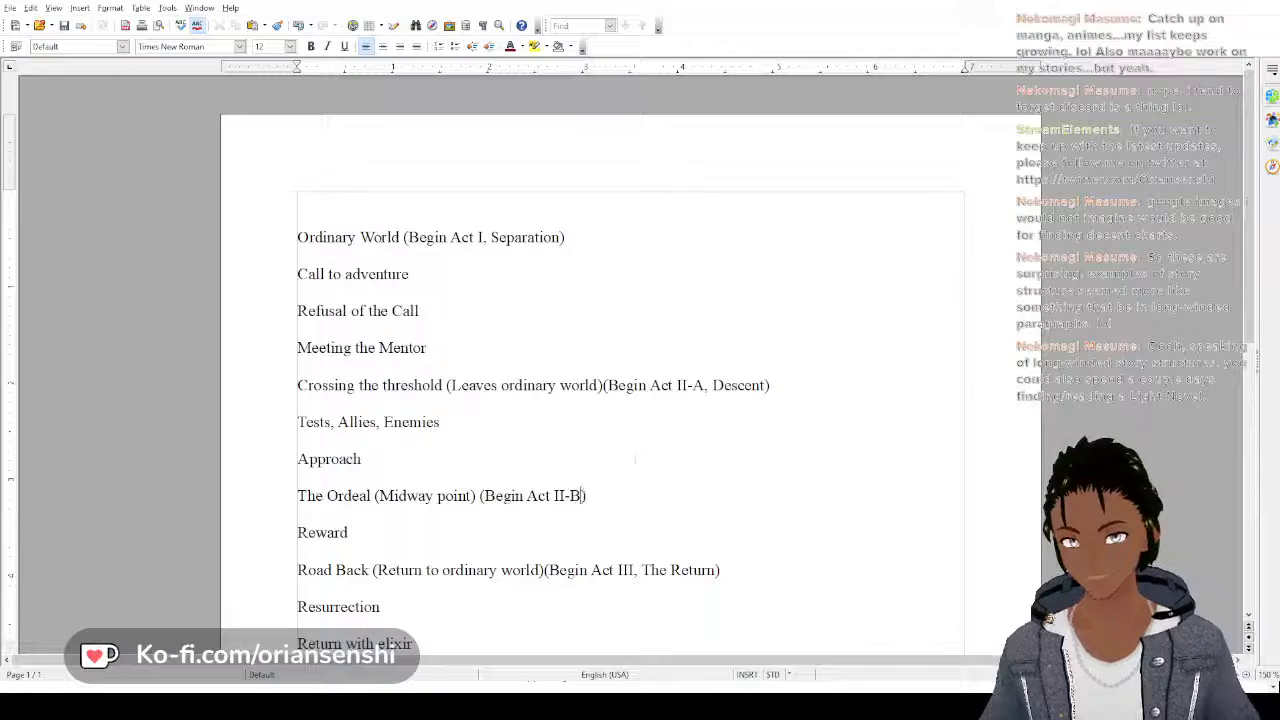
type(", Init")
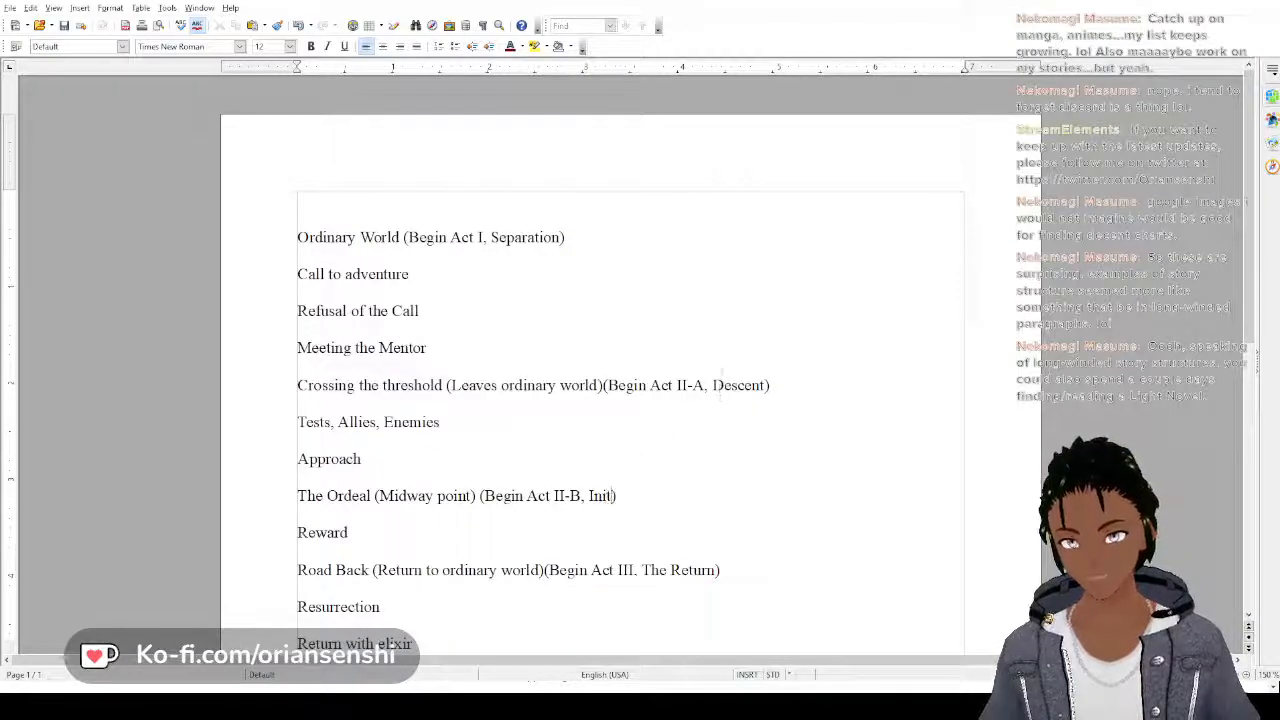
type("iation")
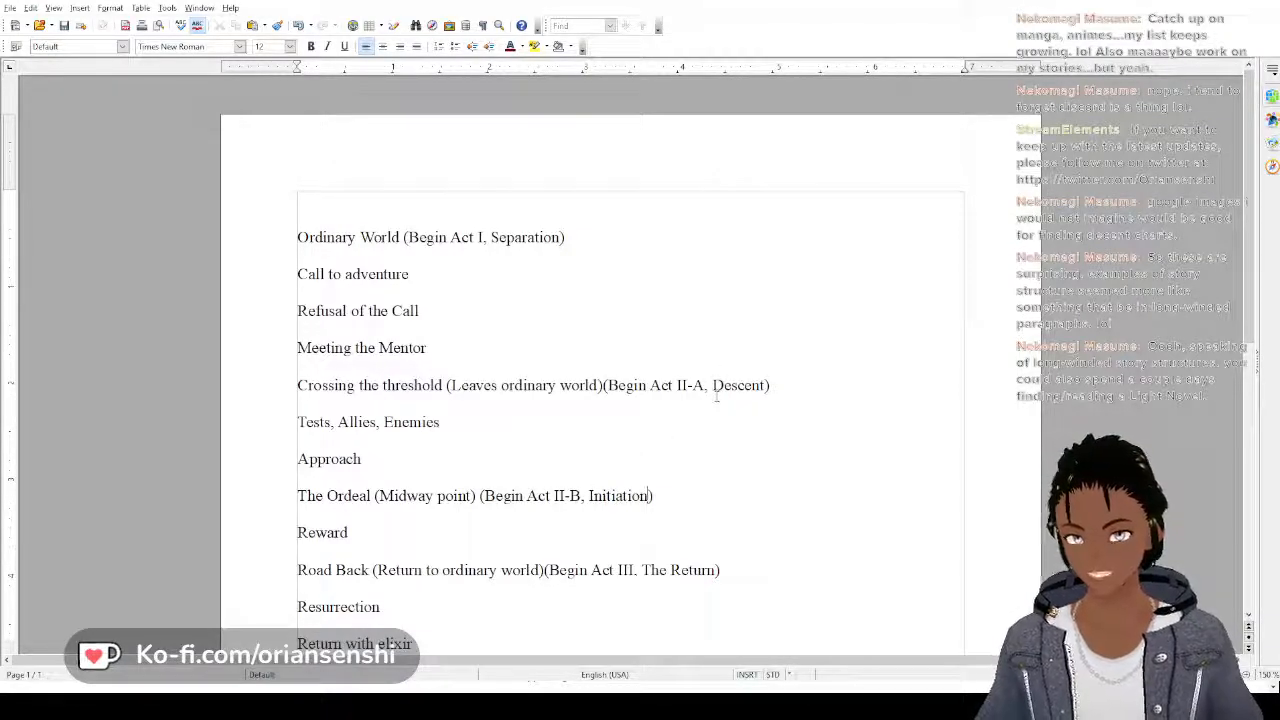
scroll(716, 397, "down", 3)
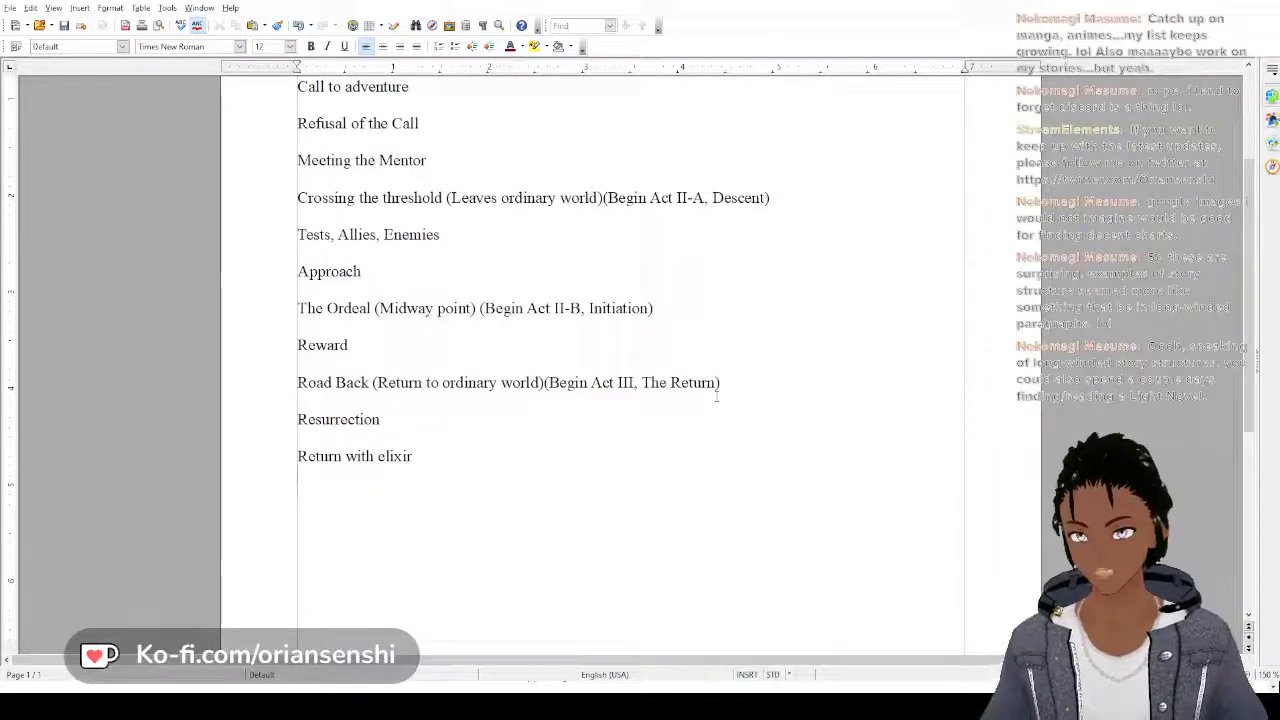
key("BackSpace")
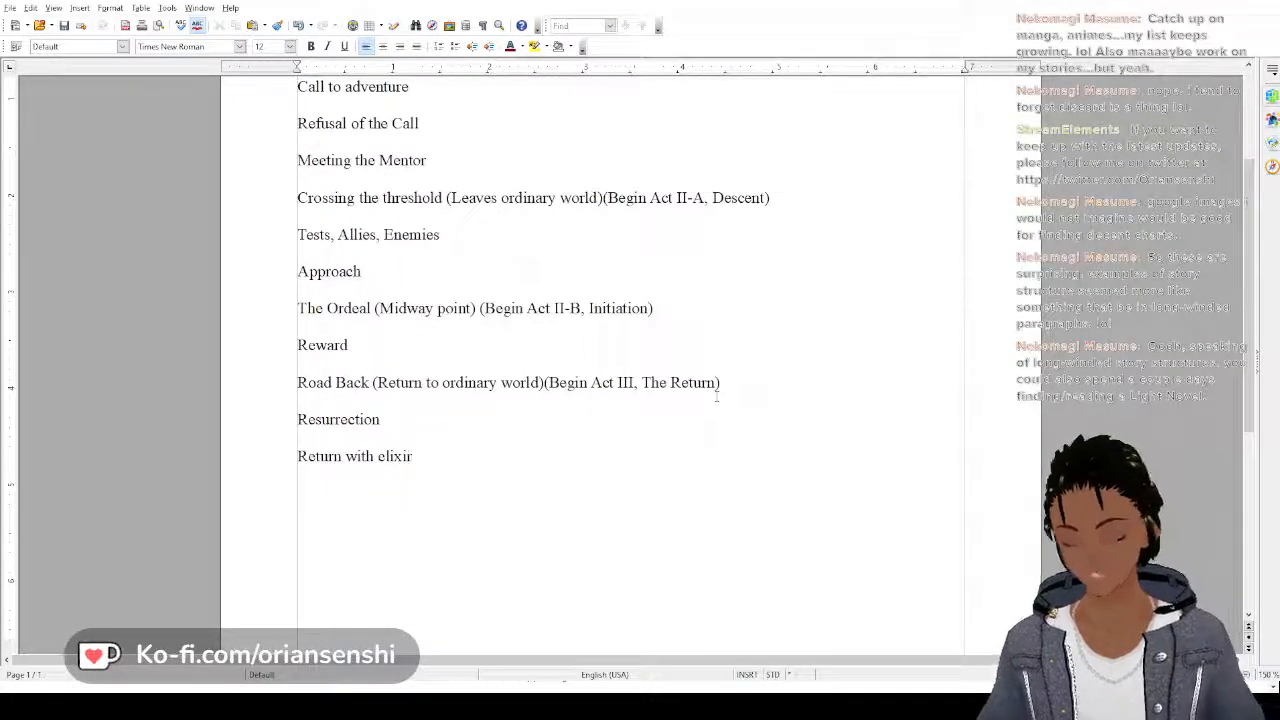
scroll(675, 370, "up", 4)
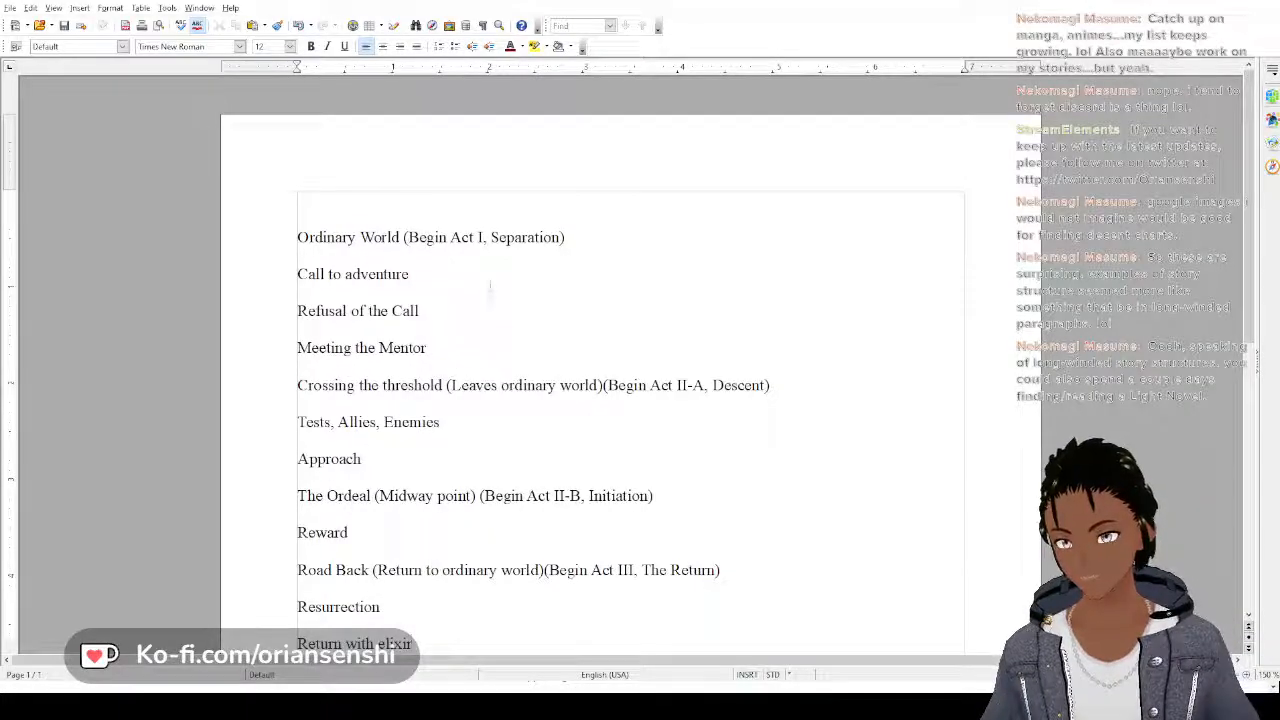
scroll(500, 280, "down", 5)
scroll(513, 270, "up", 4)
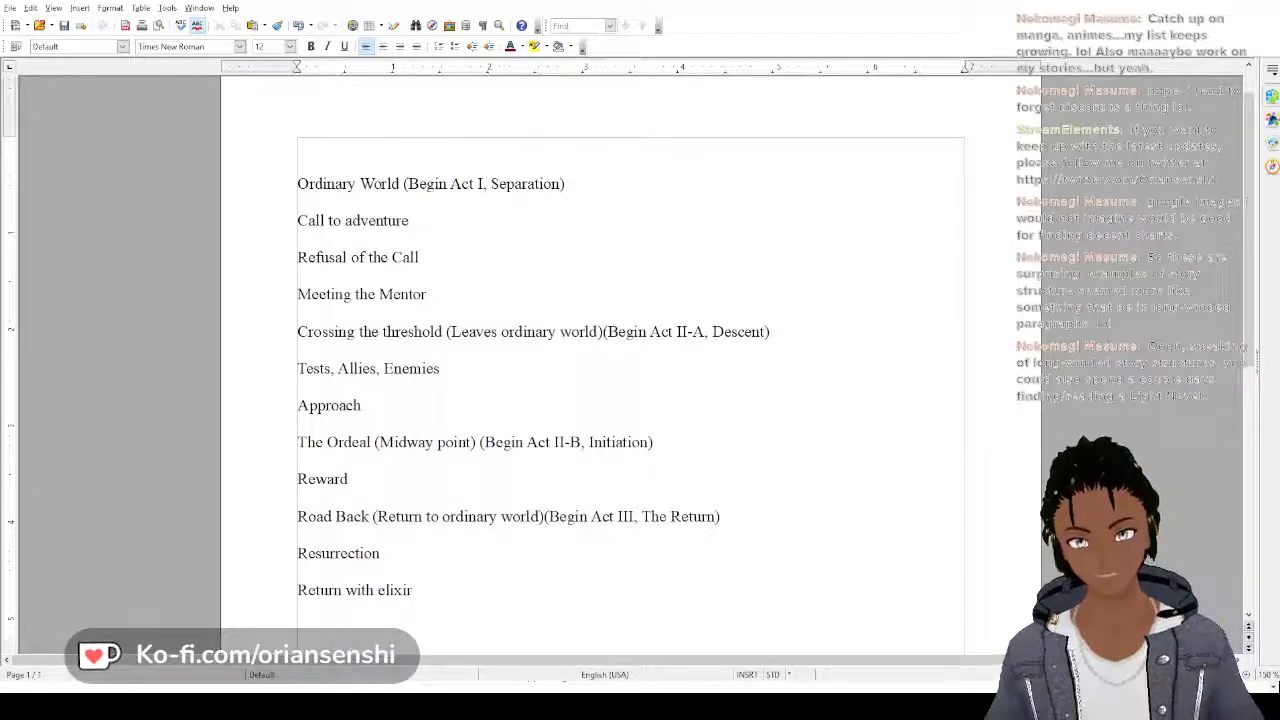
Start a heading with the word "Hazel" on the empty line above "Ordinary World"
left_click(307, 155)
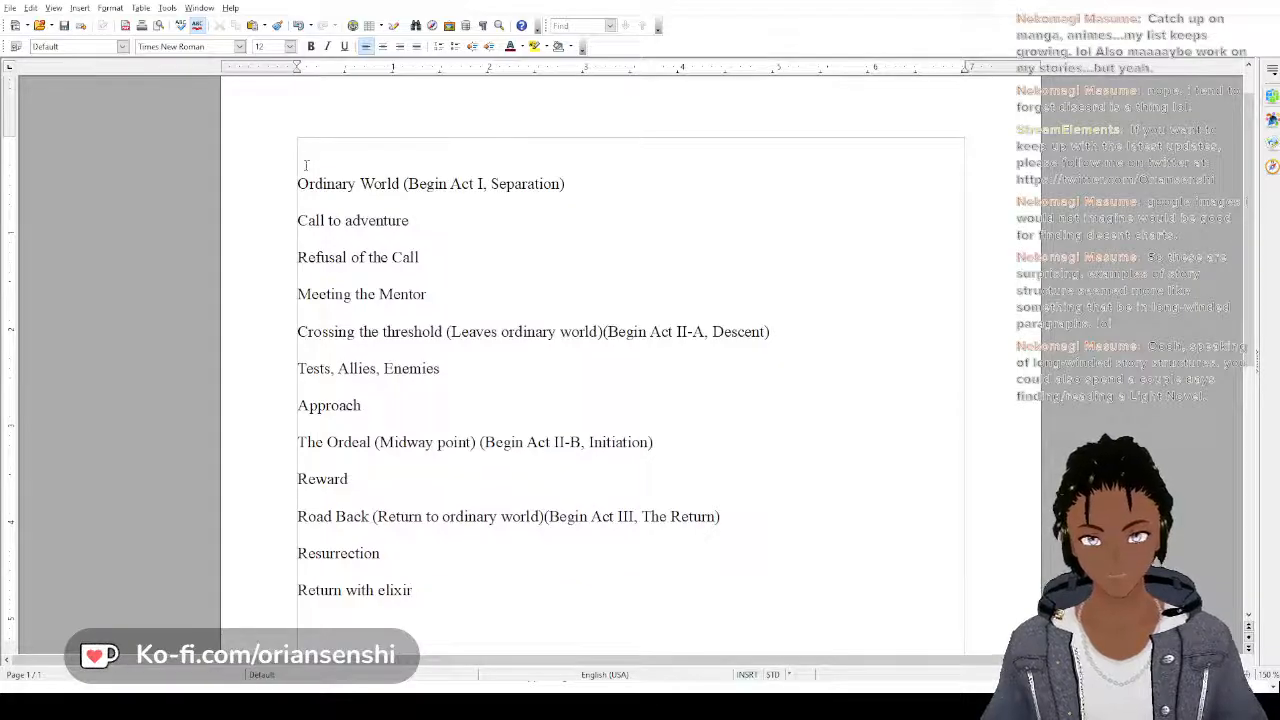
type("H")
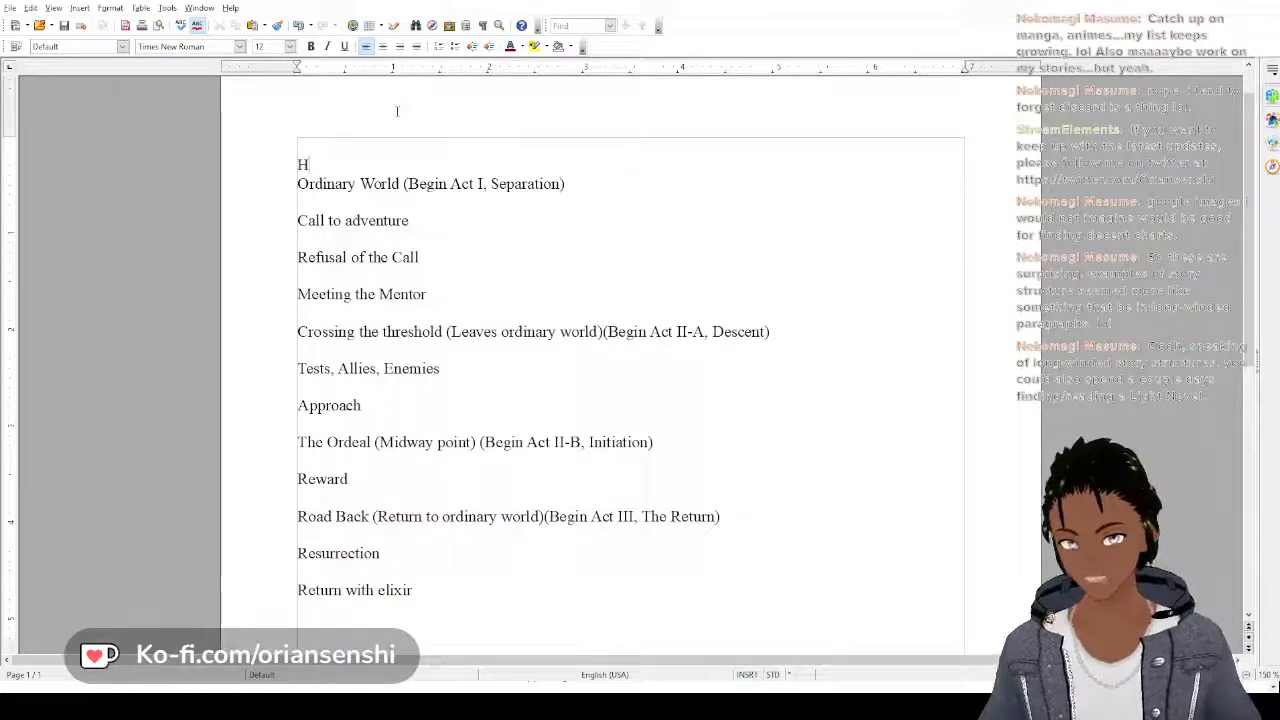
type("azel")
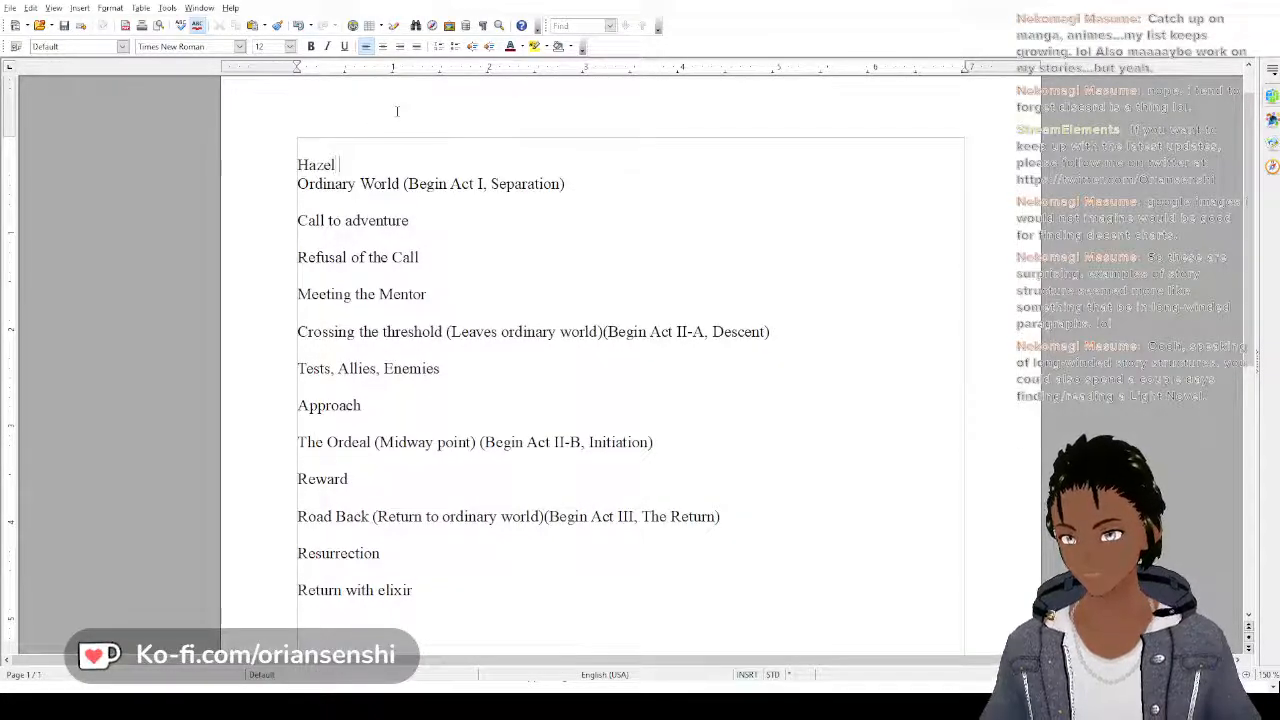
type(" S")
key("BackSpace")
key("BackSpace")
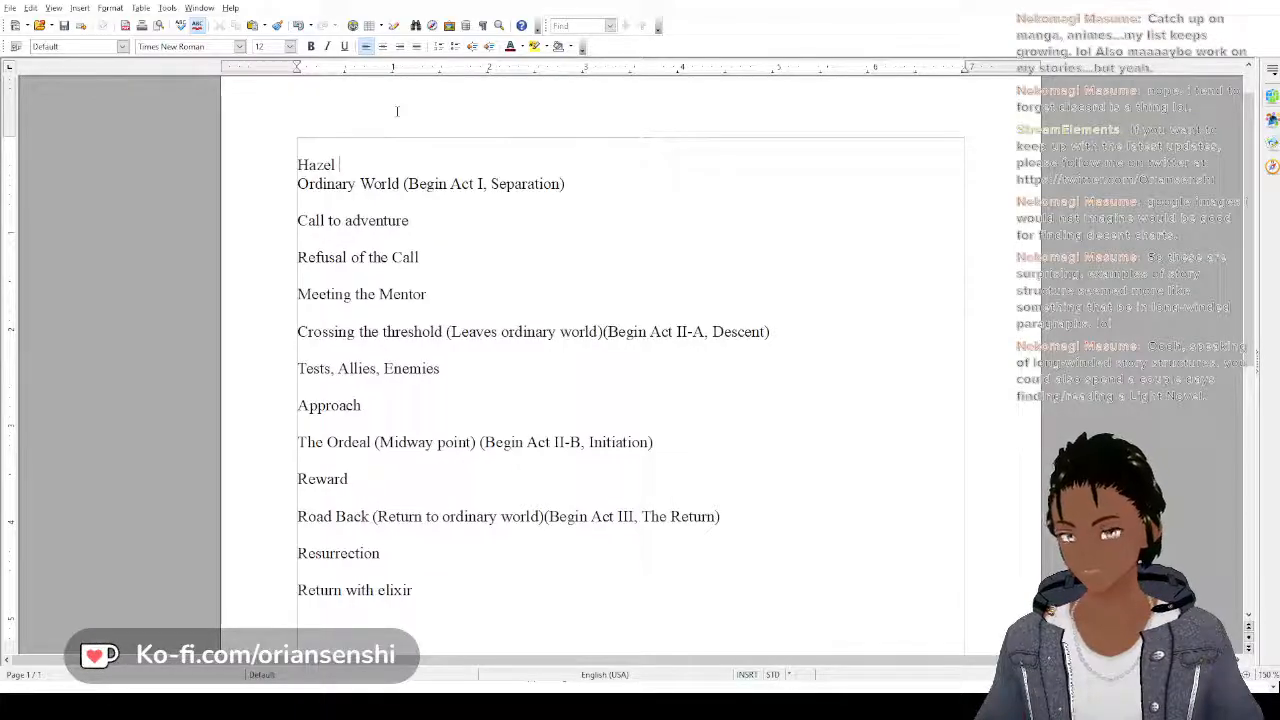
type("St")
type("e")
key("BackSpace")
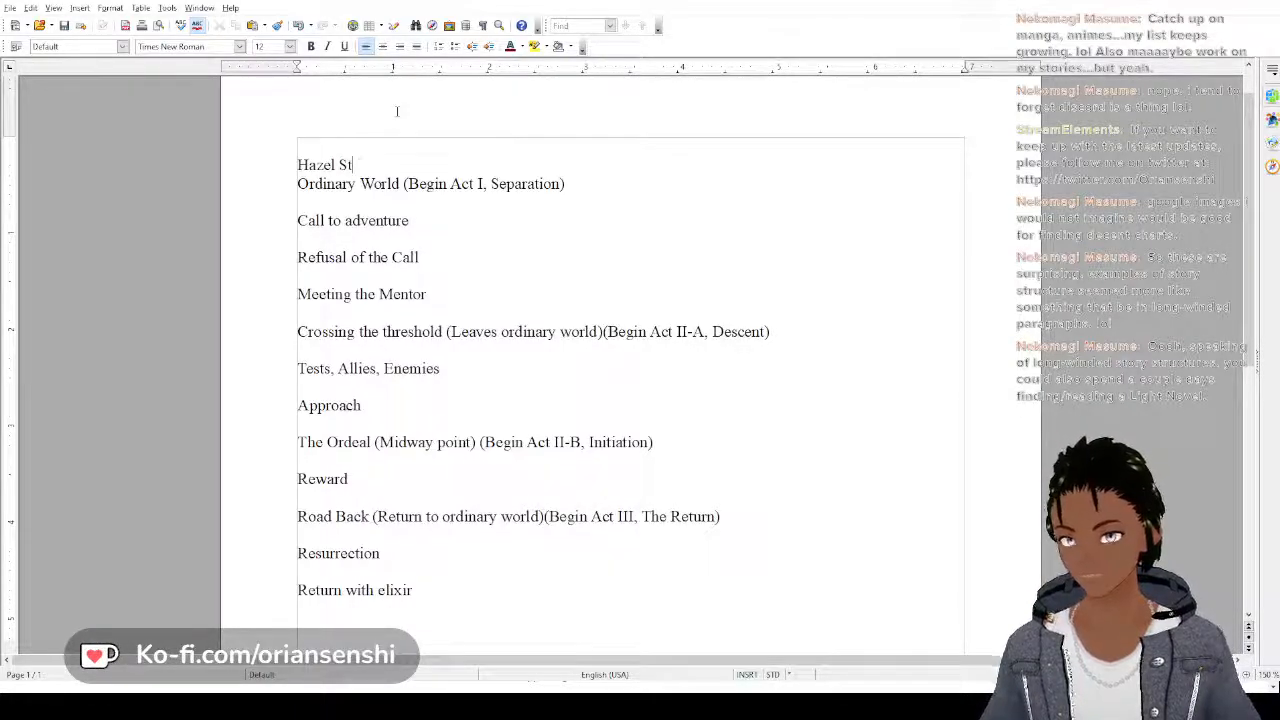
type("ory St")
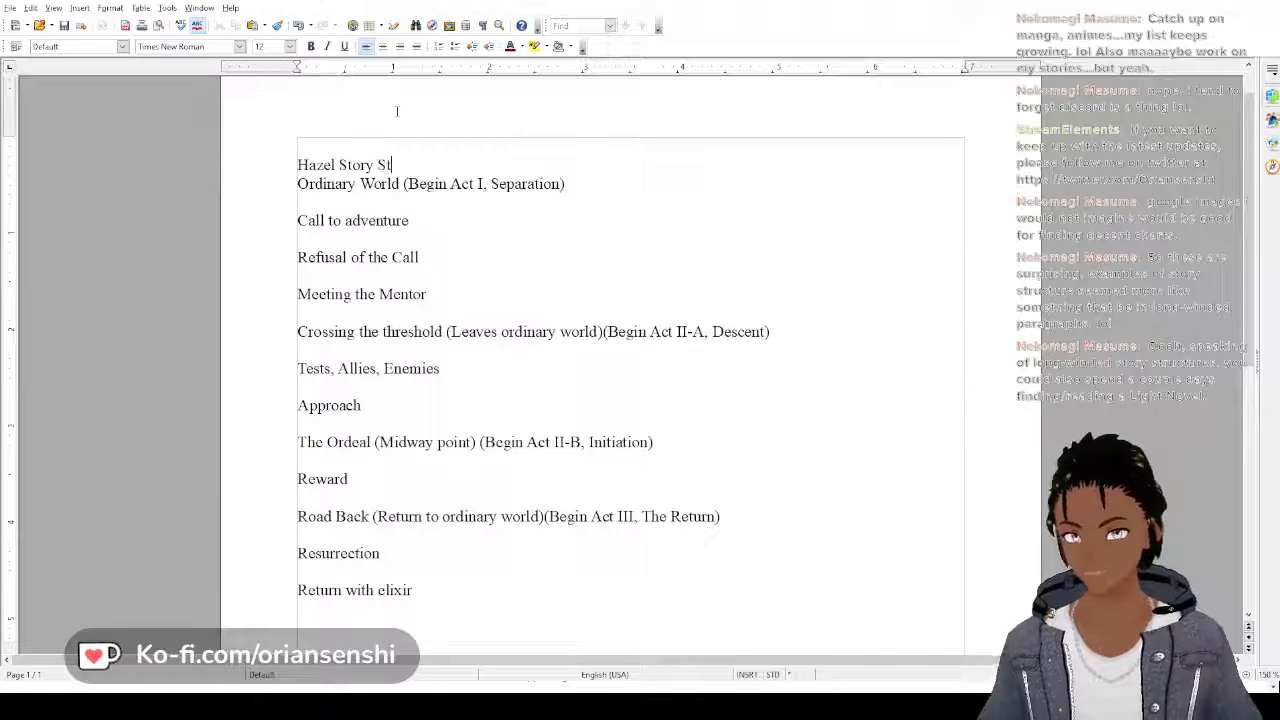
type("r")
key("BackSpace")
key("BackSpace")
key("BackSpace")
key("BackSpace")
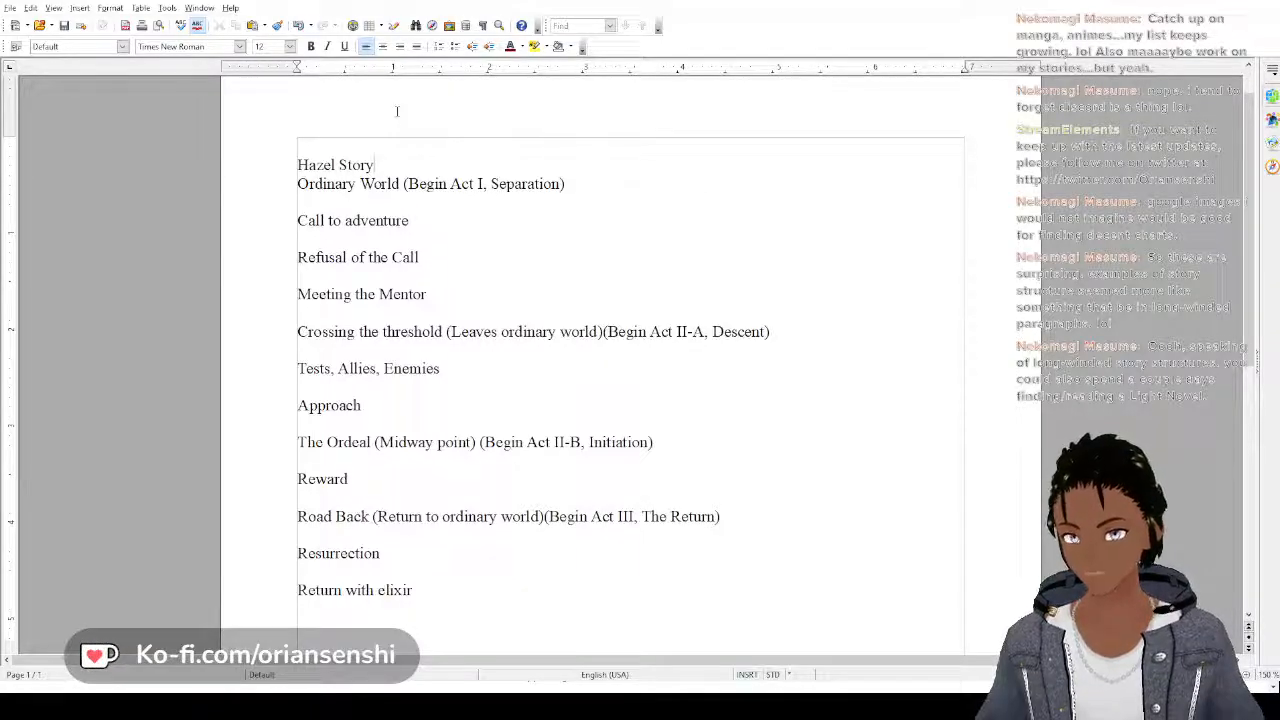
key("BackSpace")
key("BackSpace")
key("BackSpace")
key("BackSpace")
key("BackSpace")
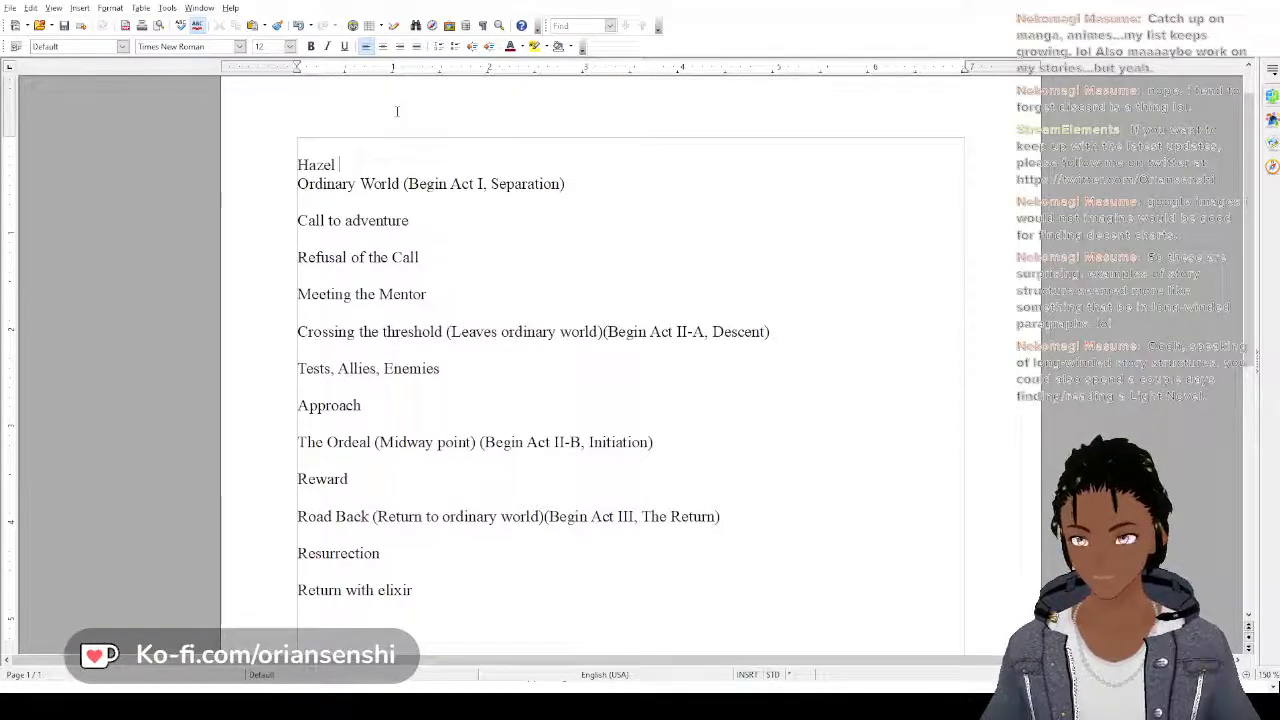
type("O")
key("BackSpace")
type("O")
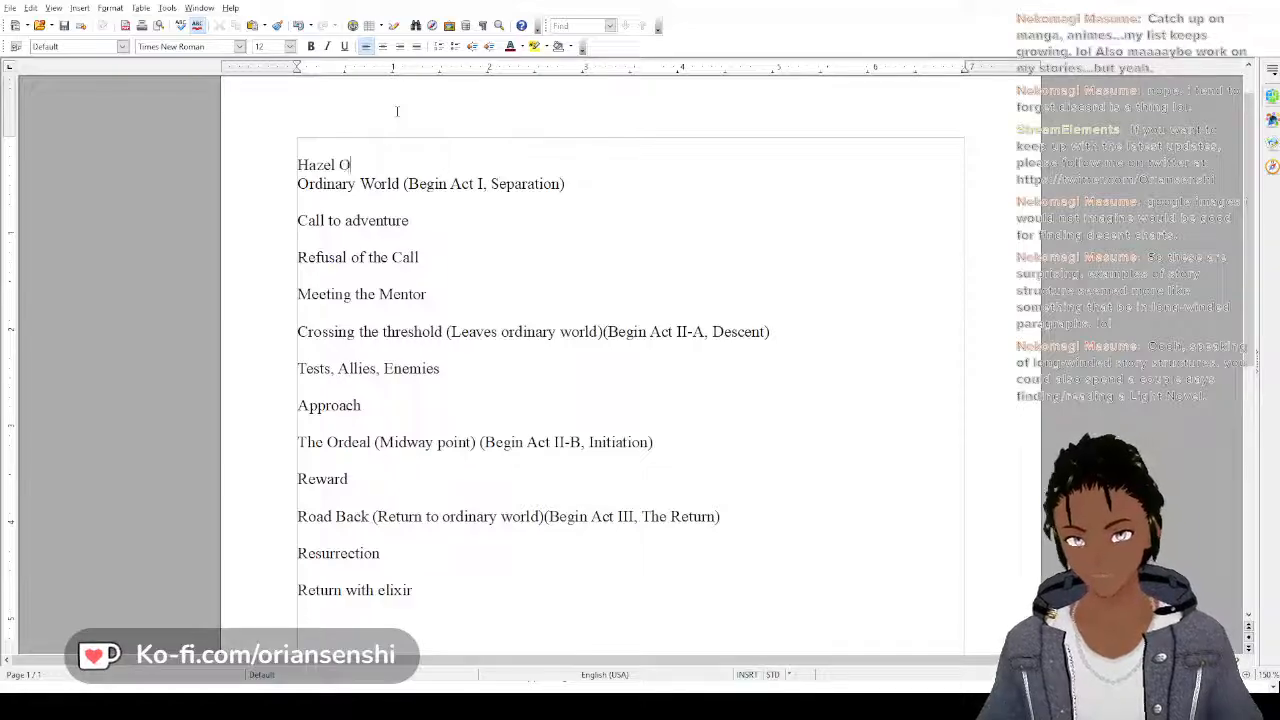
key("BackSpace")
Complete the heading as "Hazel Plot Outline:" and add a blank line between it and "Ordinary World"
type("Plot Out")
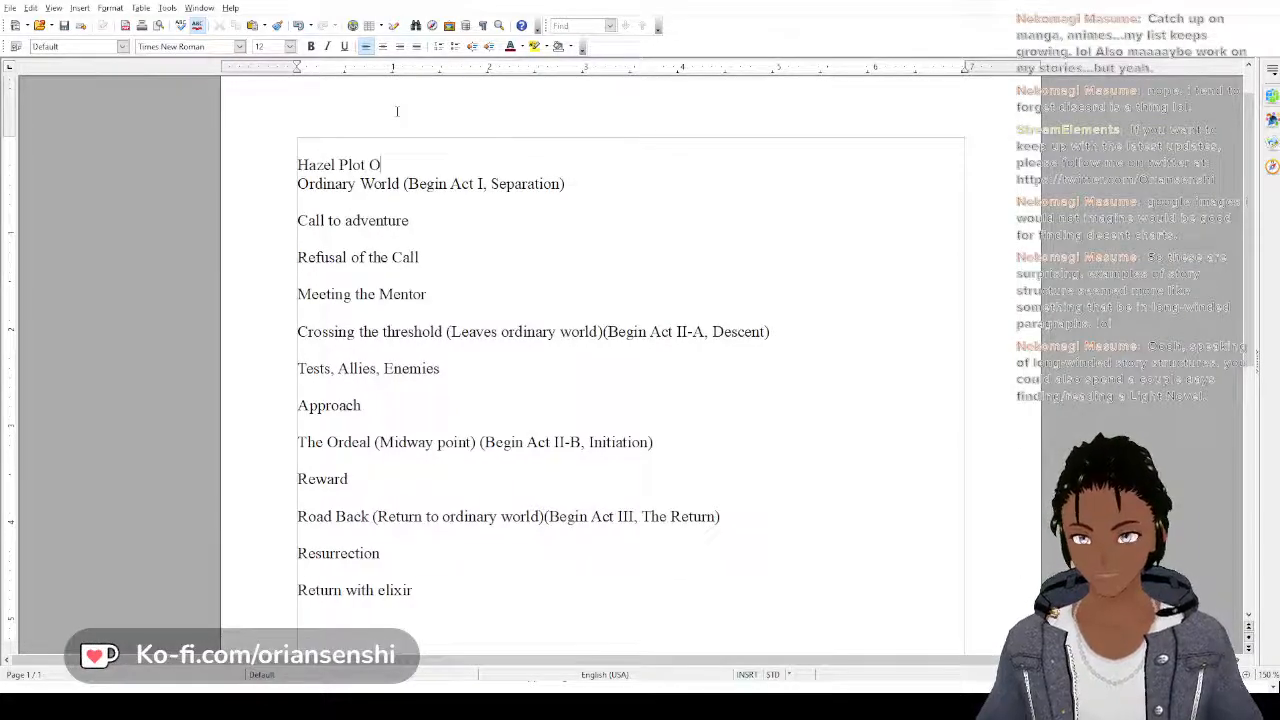
type("lineLL")
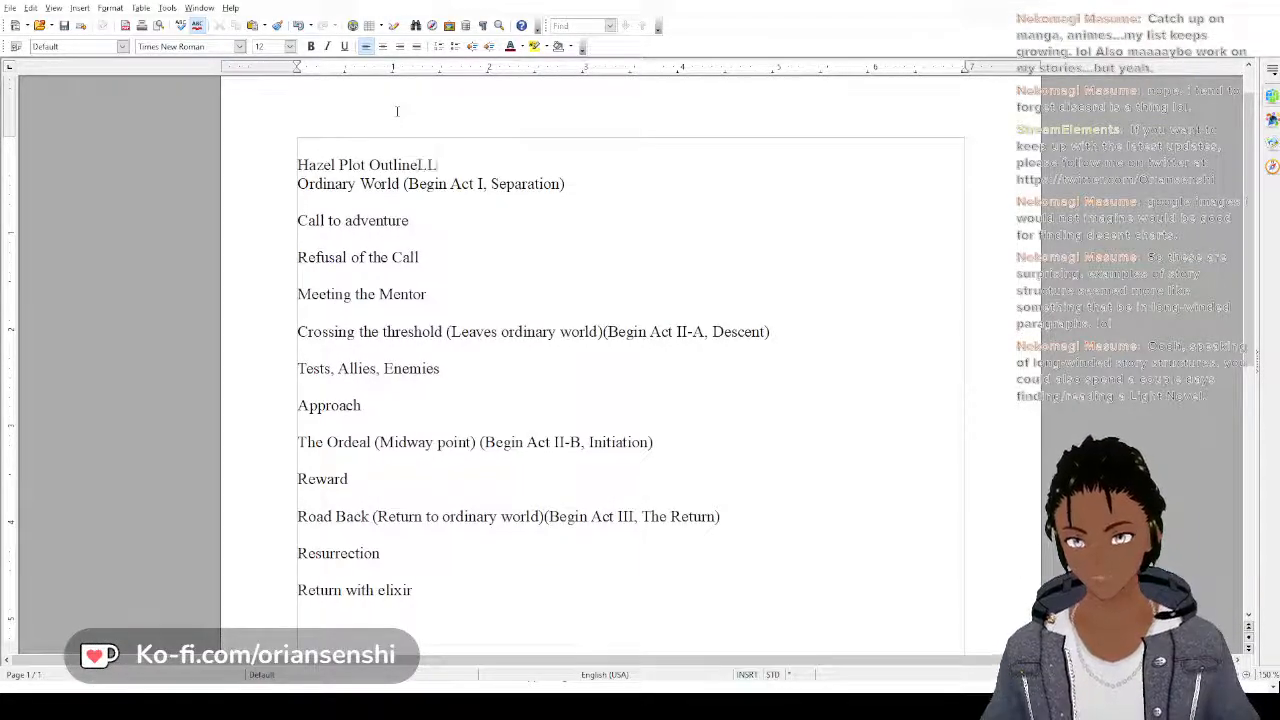
key("BackSpace")
key("BackSpace")
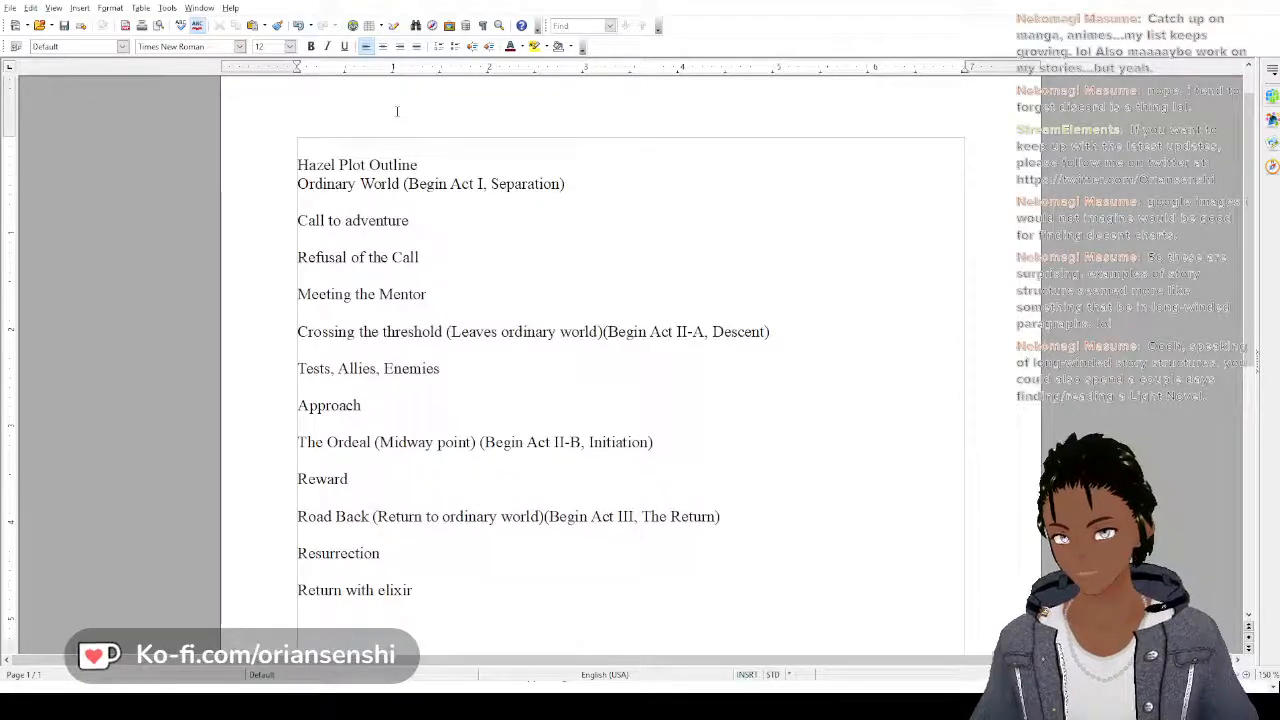
type(":")
key("Return")
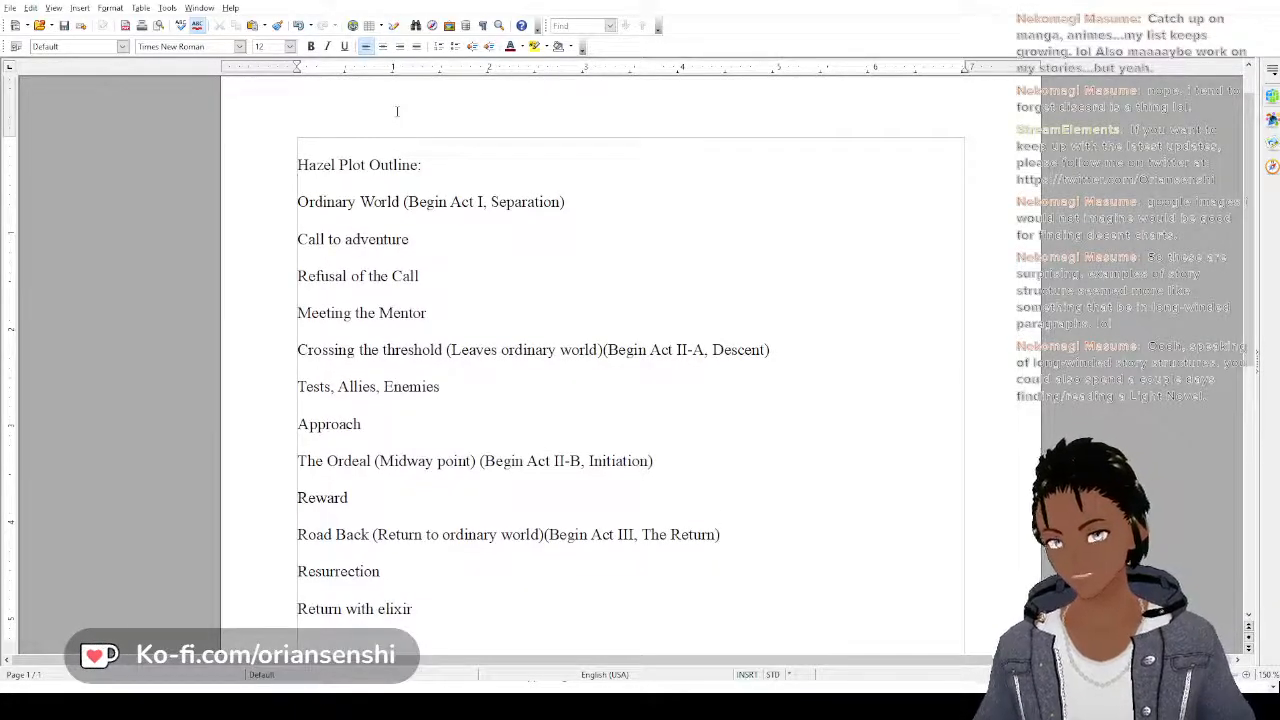
Copy all the outline lines from "Ordinary World" through "Return with elixir"
scroll(396, 111, "down", 1)
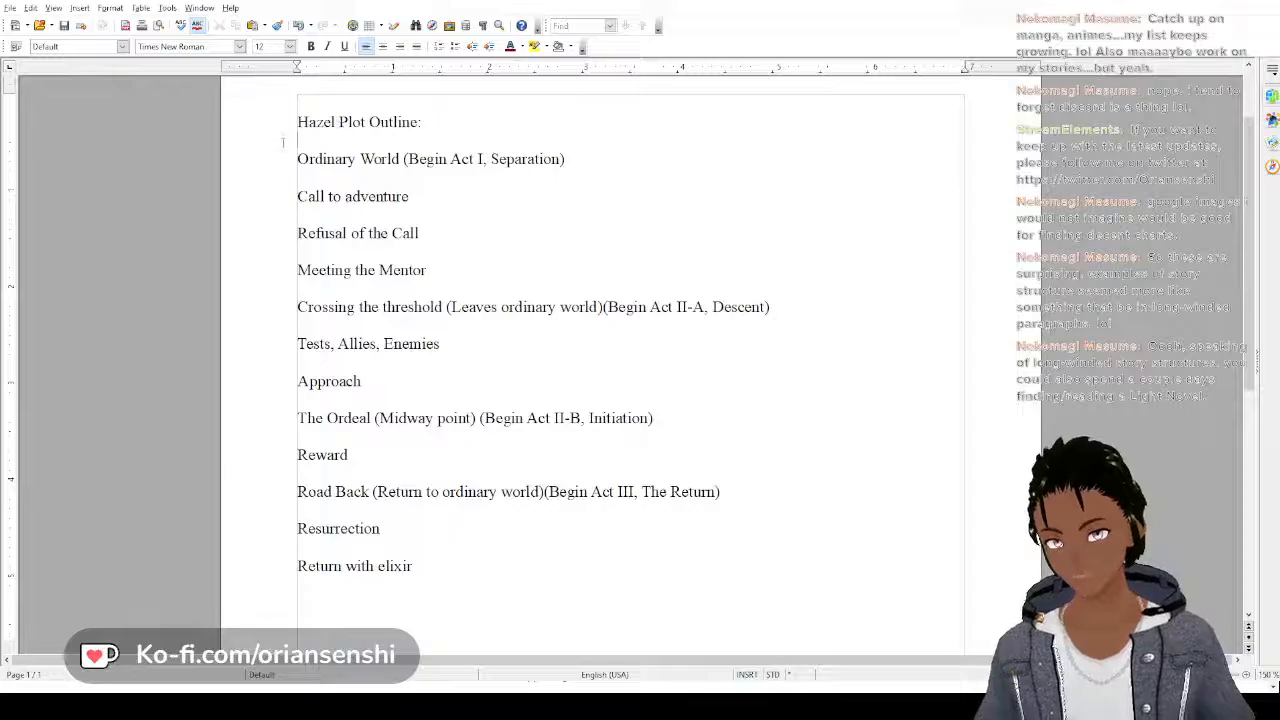
left_click_drag(288, 150, 311, 615)
key("ctrl+c")
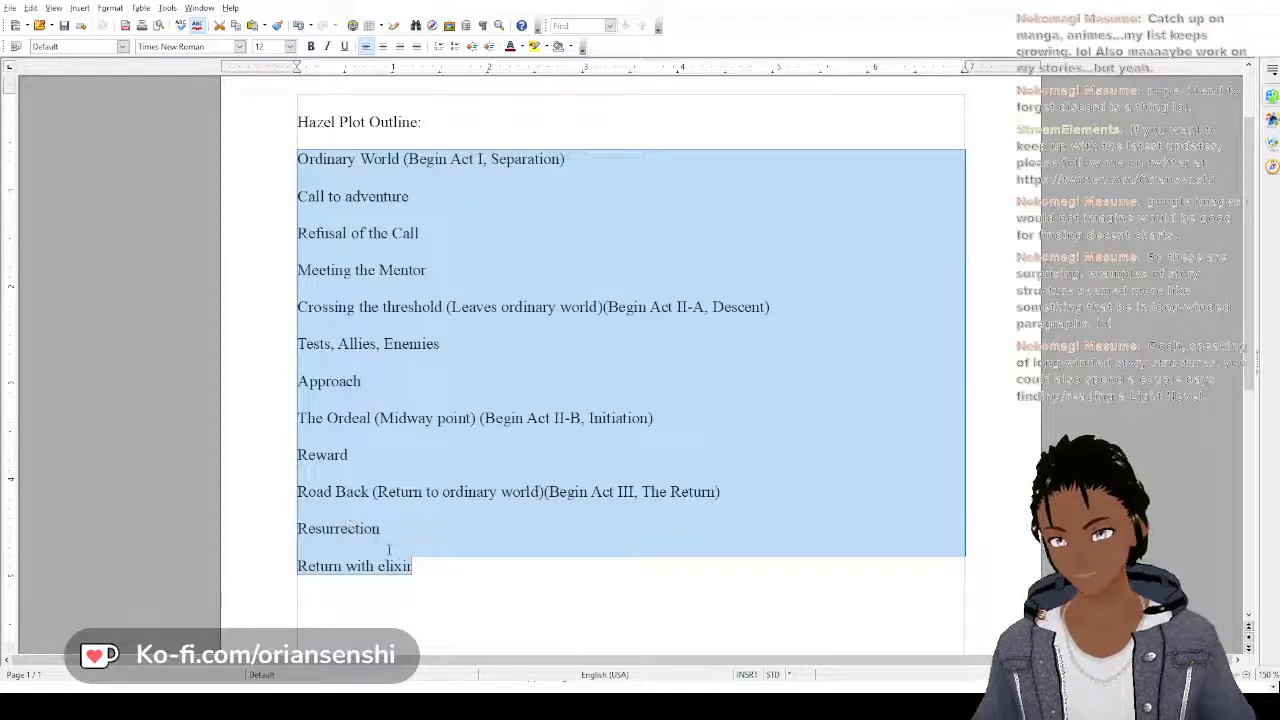
Add the heading "Geif Plot outline:" below the Hazel outline and paste the copied stages under it
left_click(418, 566)
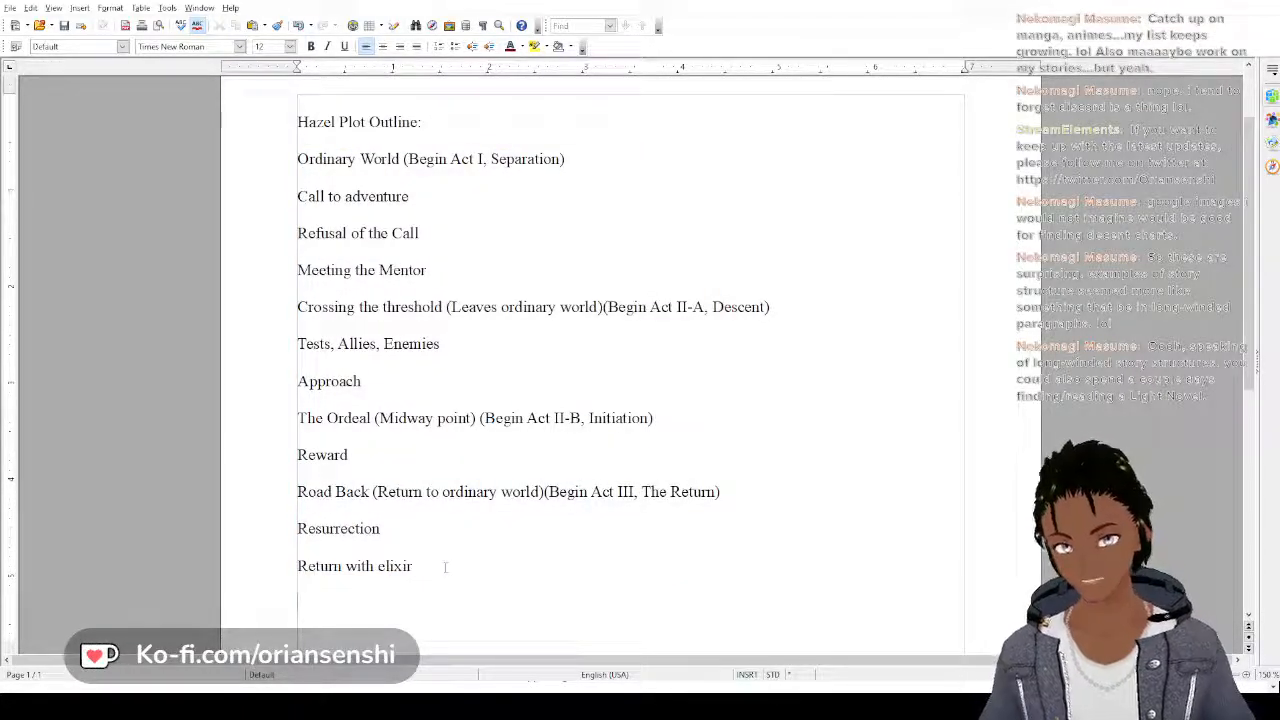
type("Geil")
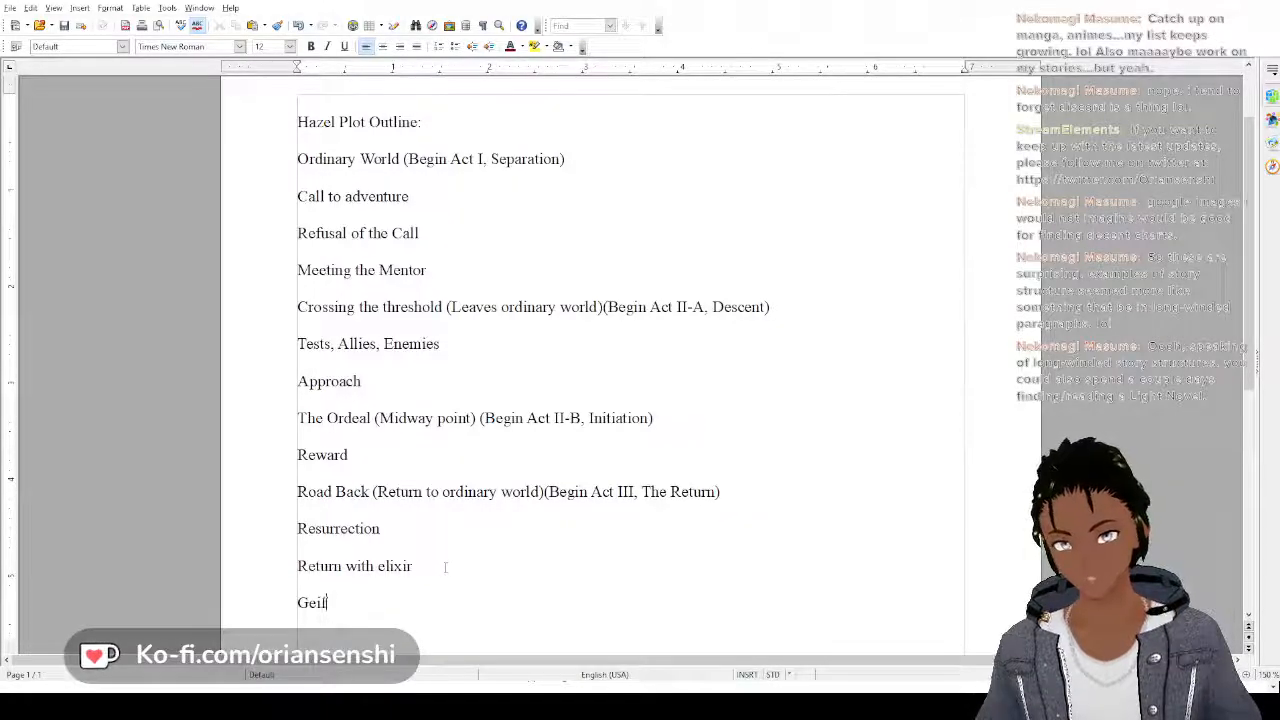
key("BackSpace")
type("f P")
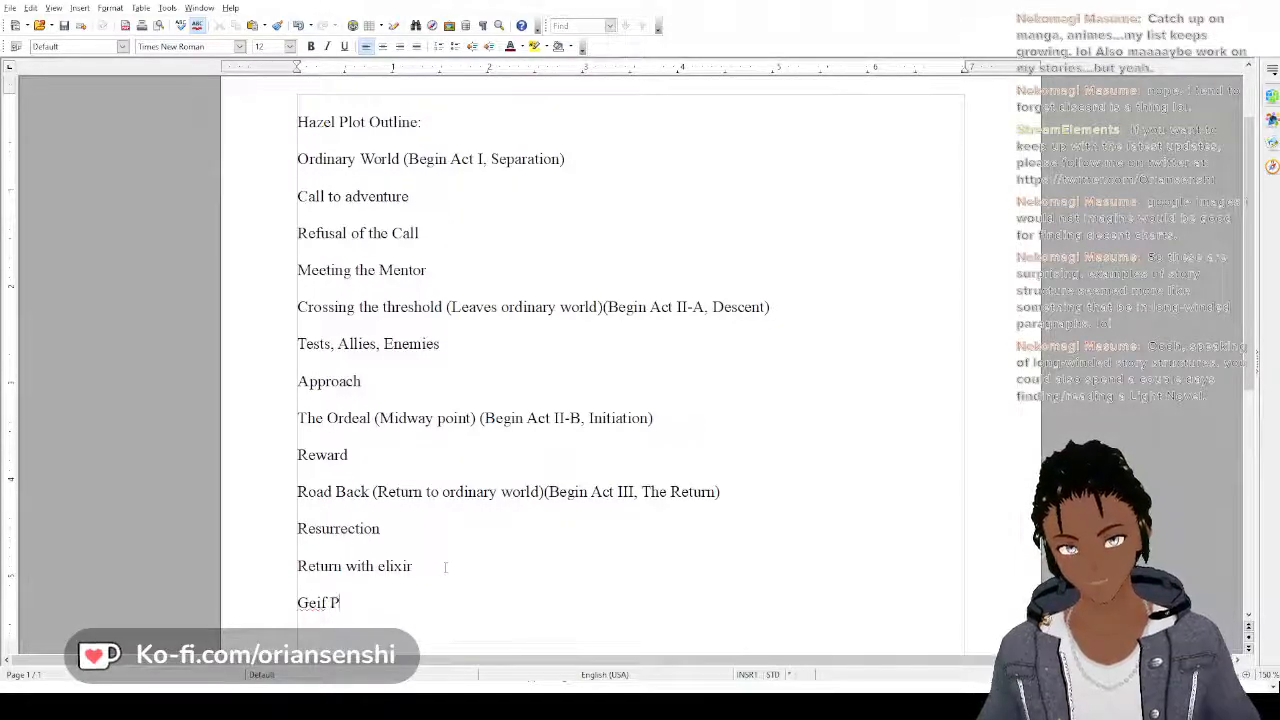
type("lot outlineL")
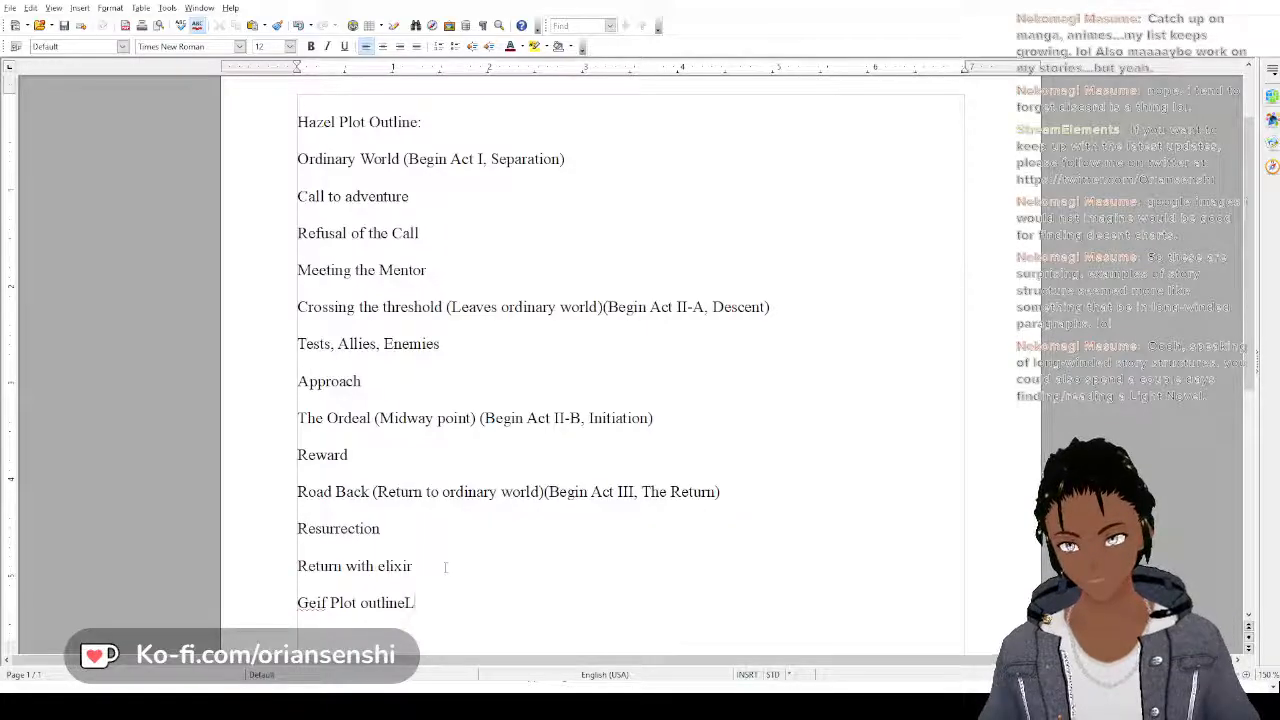
key("BackSpace")
type(":")
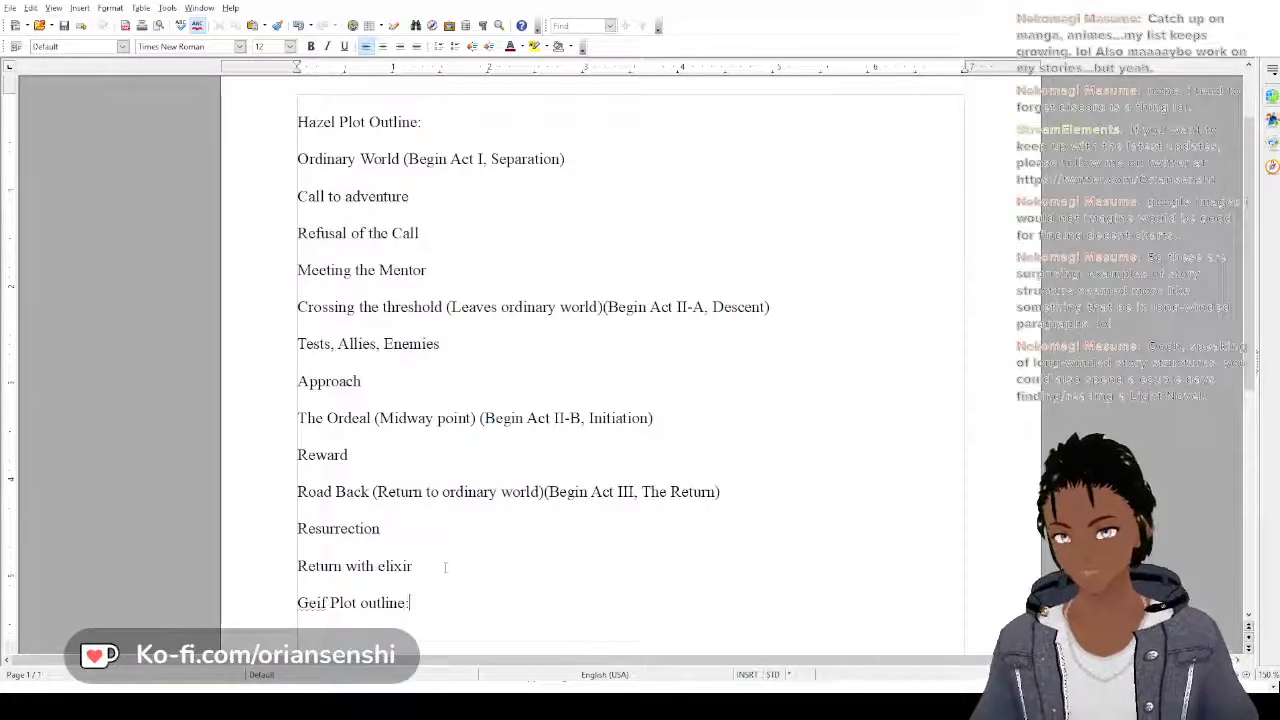
key("Return")
key("ctrl+v")
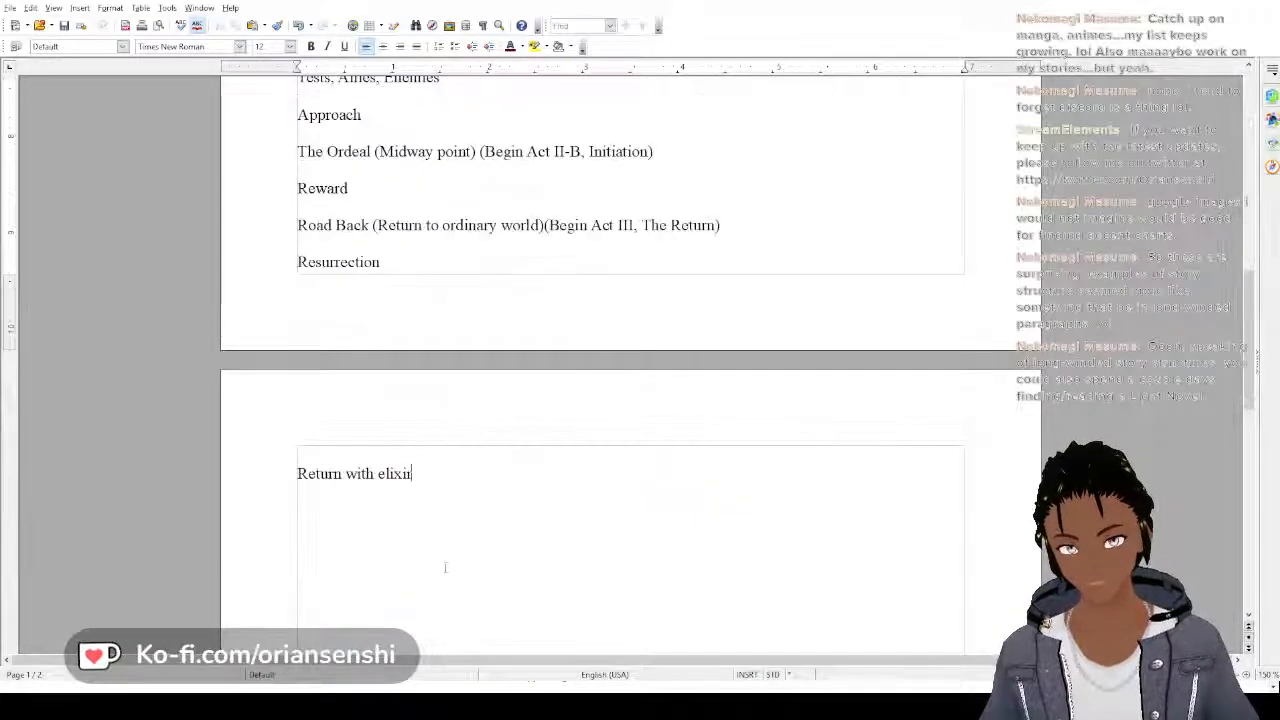
Insert blank lines above the "Geif Plot outline:" heading until that outline starts on the second page
scroll(445, 567, "up", 10)
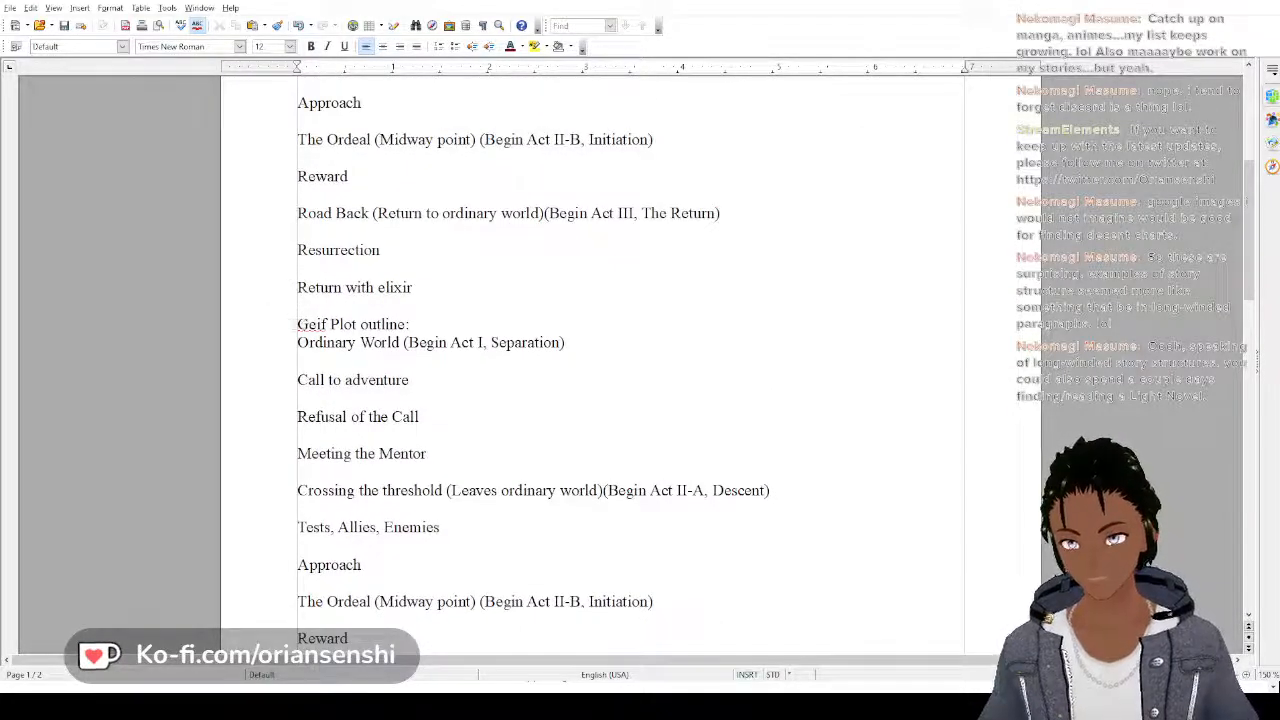
left_click(298, 324)
key("Return")
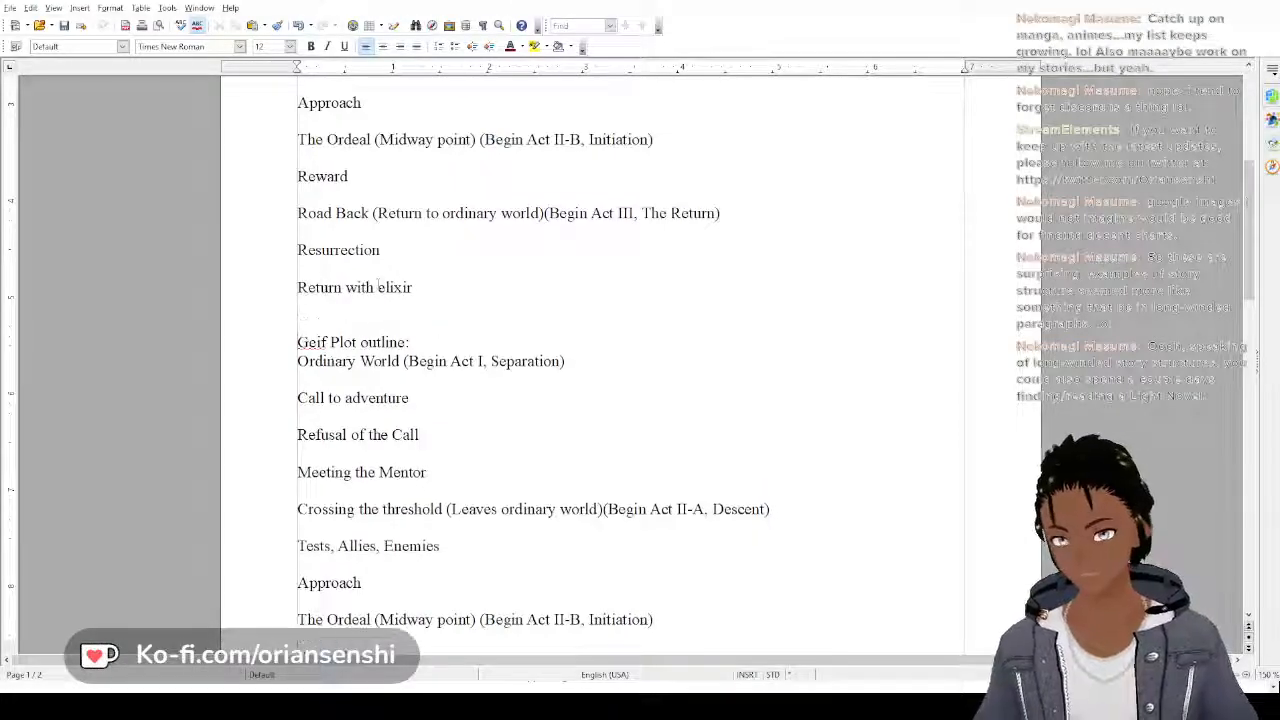
key("Return")
key("Return")
key("Return")
key("Return")
key("Return")
key("Return")
key("Return")
key("Return")
key("Return")
key("Return")
key("Return")
key("Return")
key("Return")
key("Return")
key("Return")
key("Return")
key("Return")
key("Return")
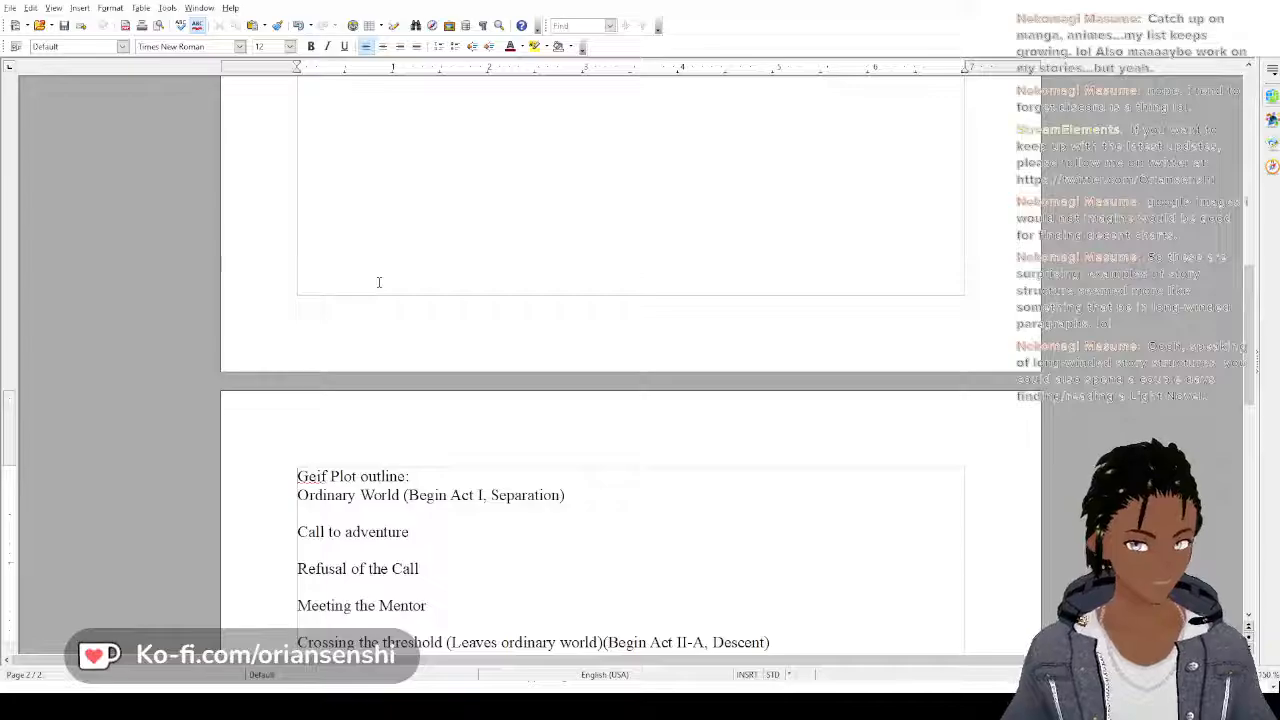
Add an indented empty line directly under the "Ordinary World" line of the Hazel outline
scroll(379, 283, "up", 16)
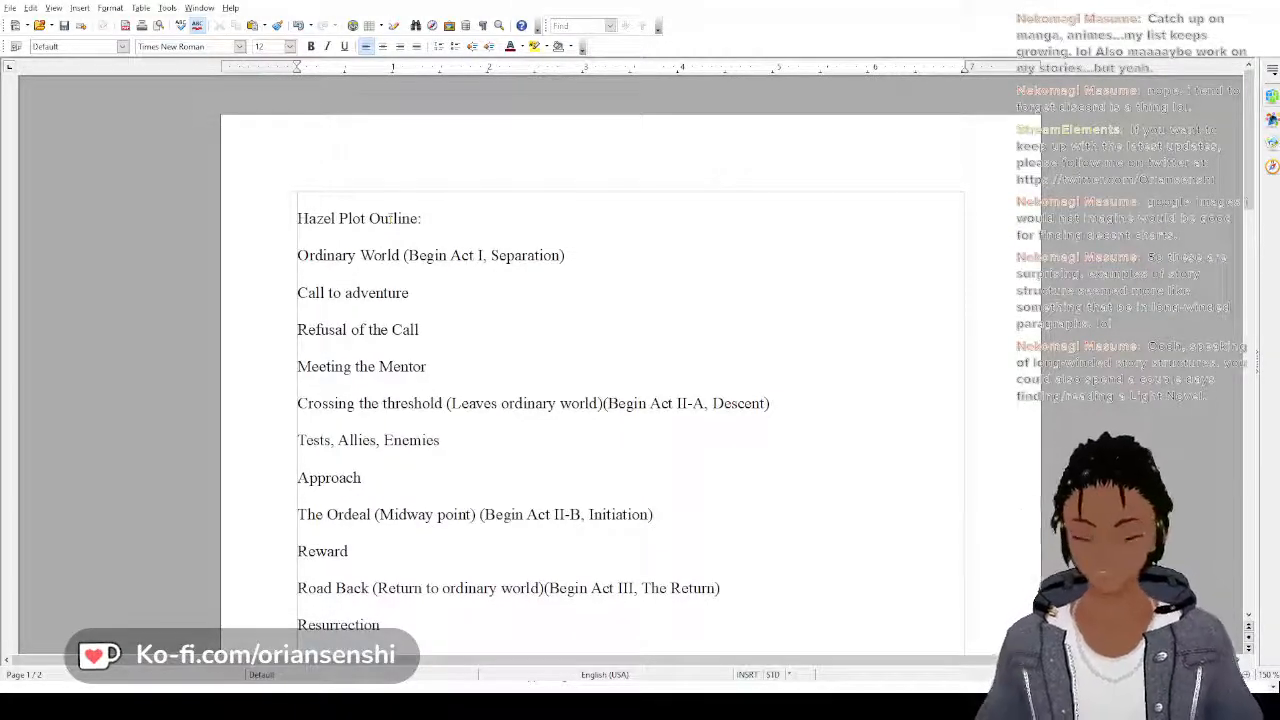
scroll(390, 218, "down", 9)
scroll(390, 218, "up", 2)
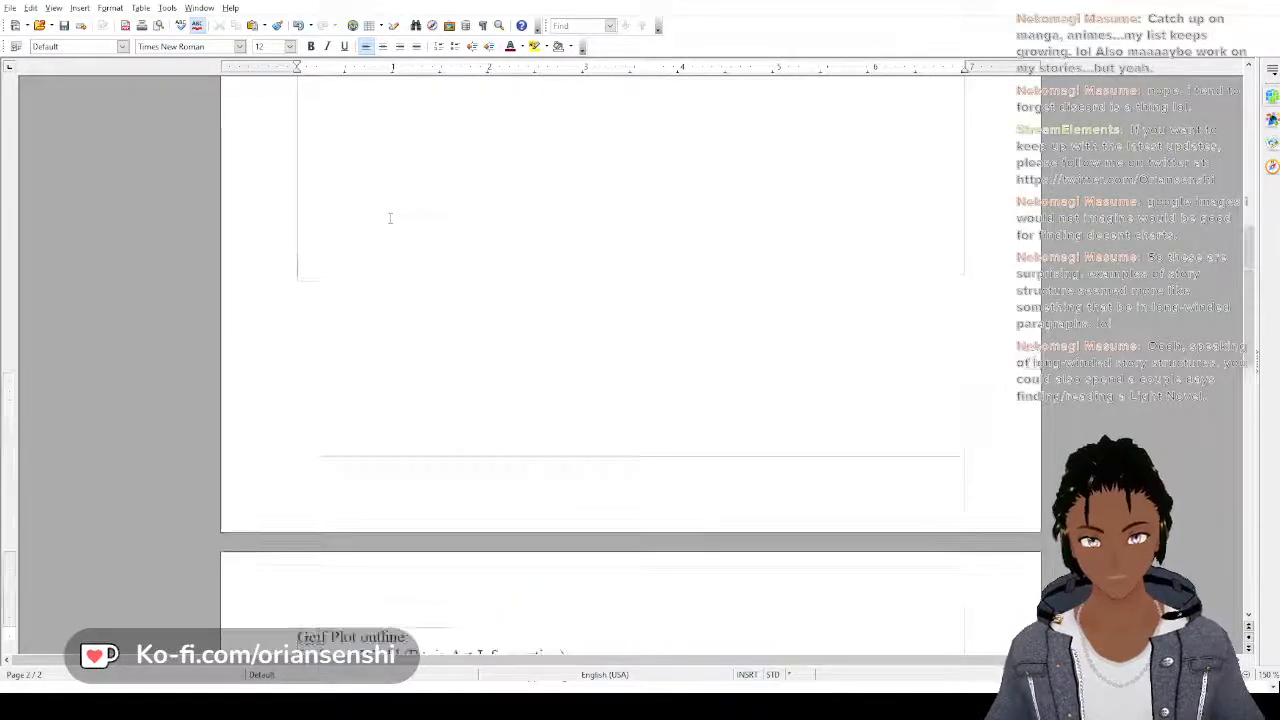
scroll(390, 218, "up", 7)
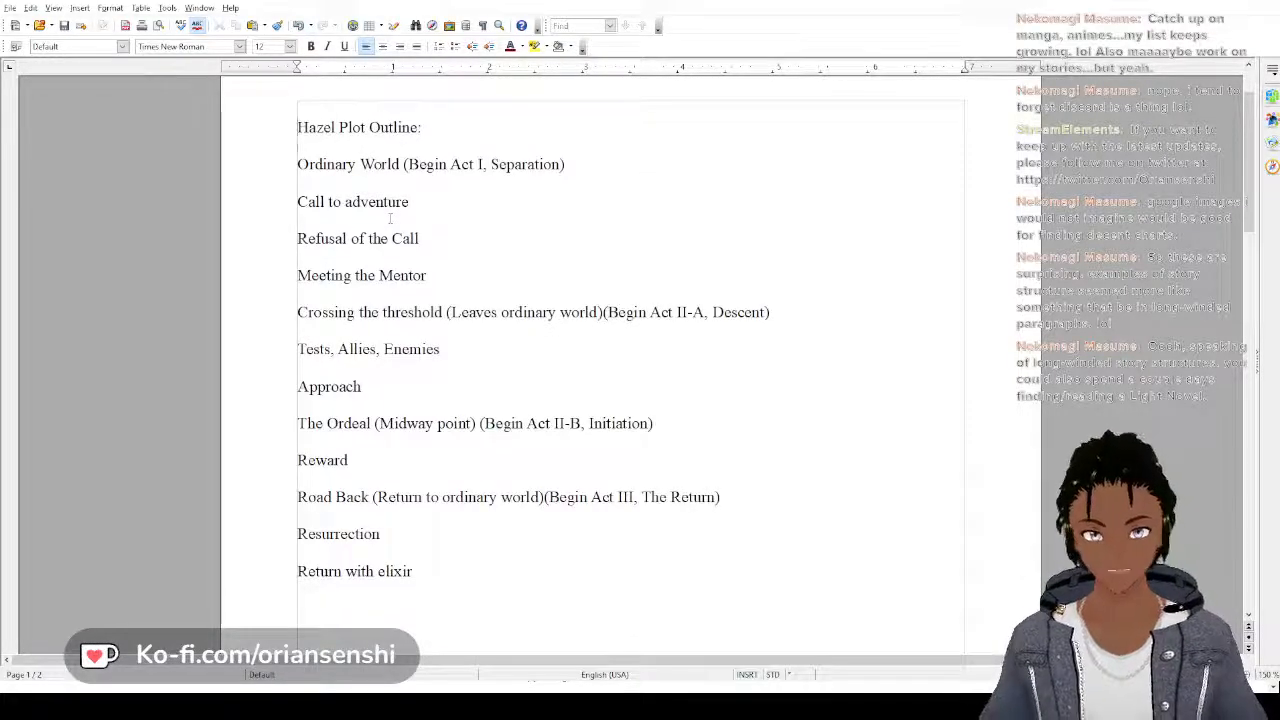
key("Return")
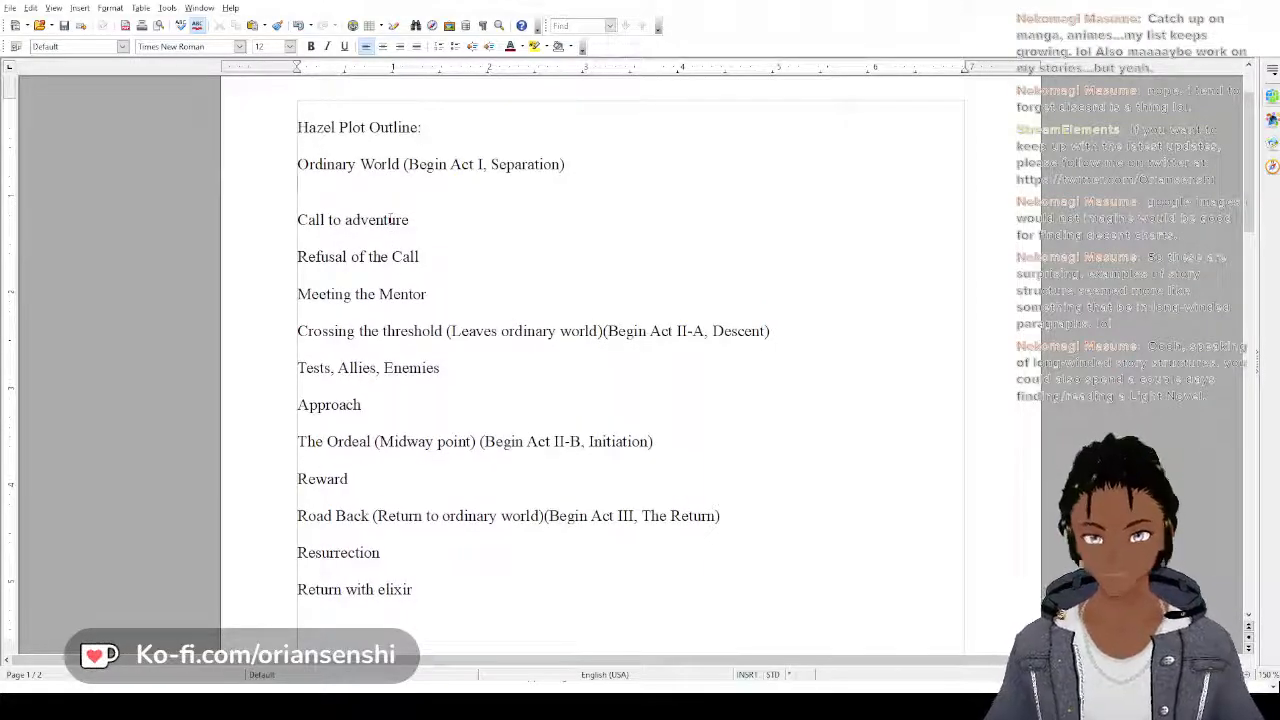
key("Tab")
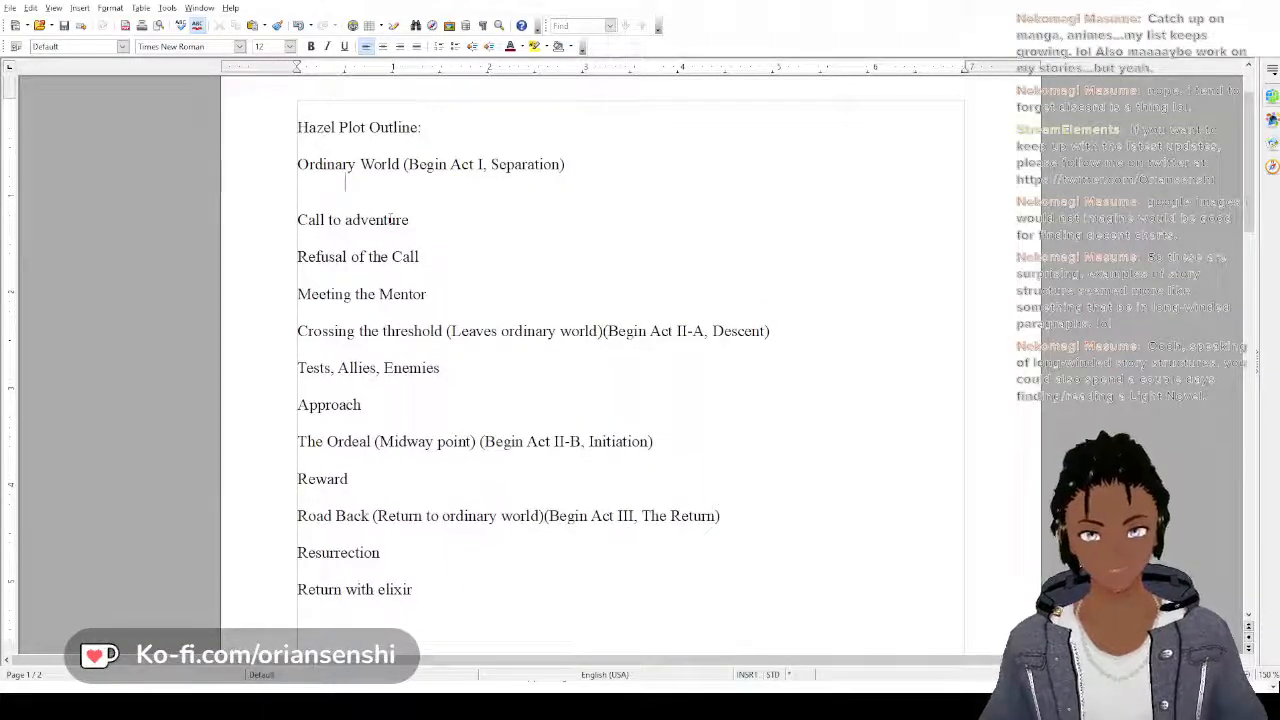
type("Chapt")
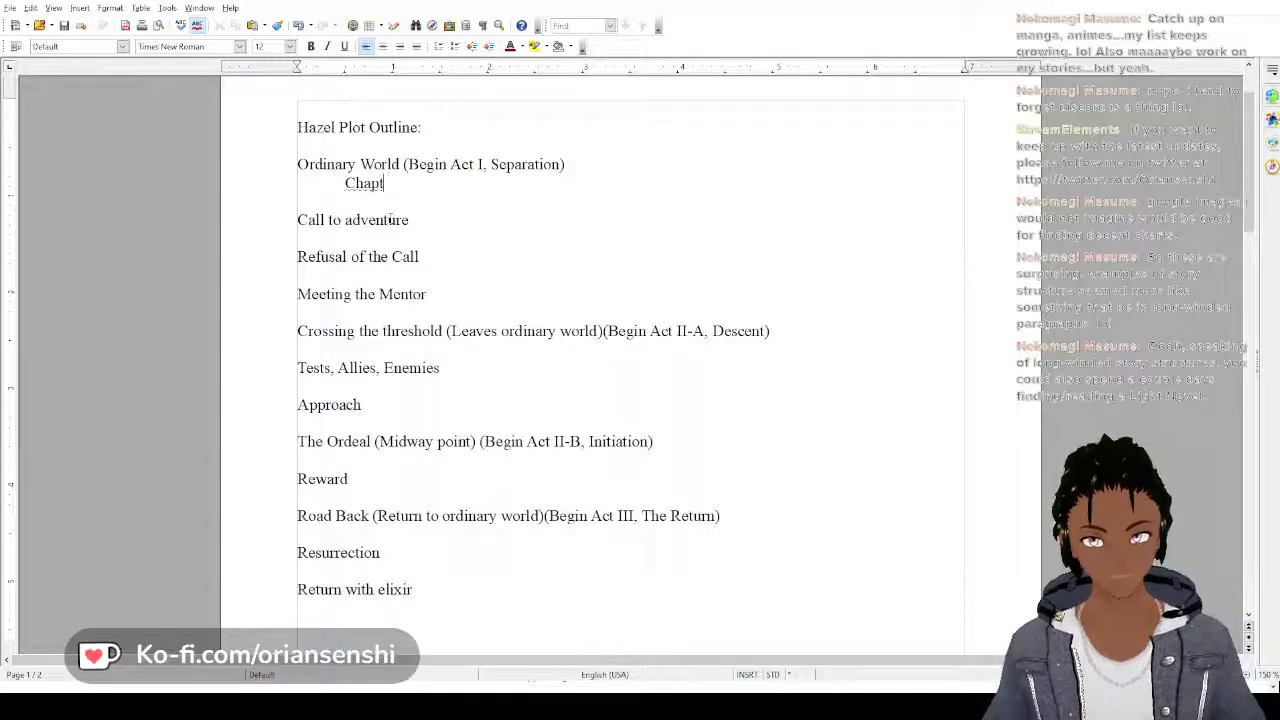
key("BackSpace")
key("BackSpace")
key("BackSpace")
key("BackSpace")
key("BackSpace")
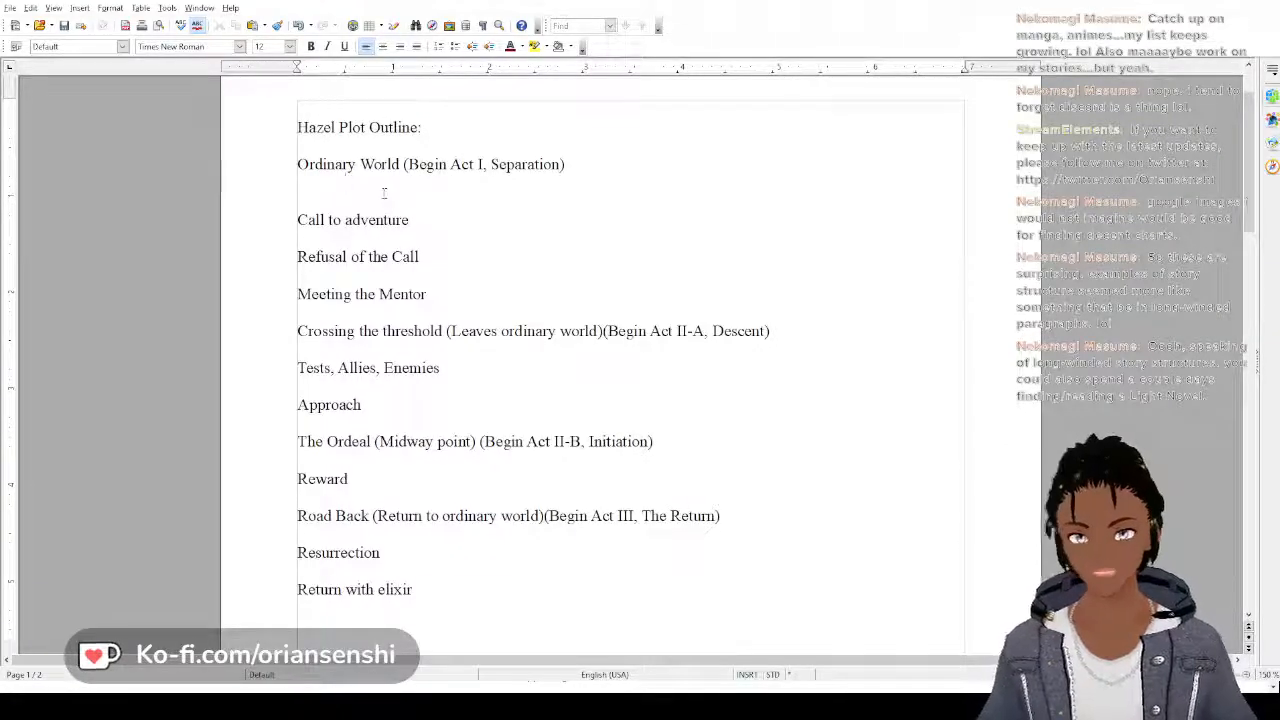
scroll(384, 193, "down", 15)
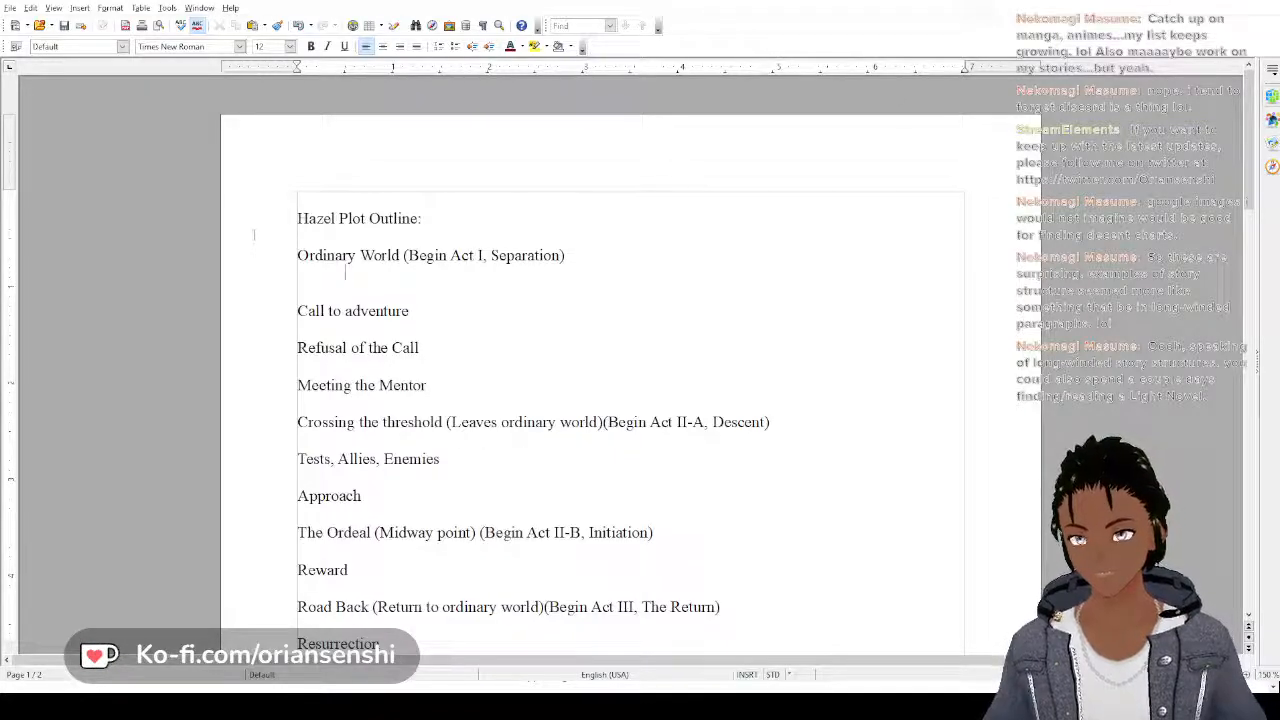
Under the Hazel outline's "Ordinary World" stage, write "Hazel is an airship pilot who flies a small airship to transport goods locally."
type("Hazel is a")
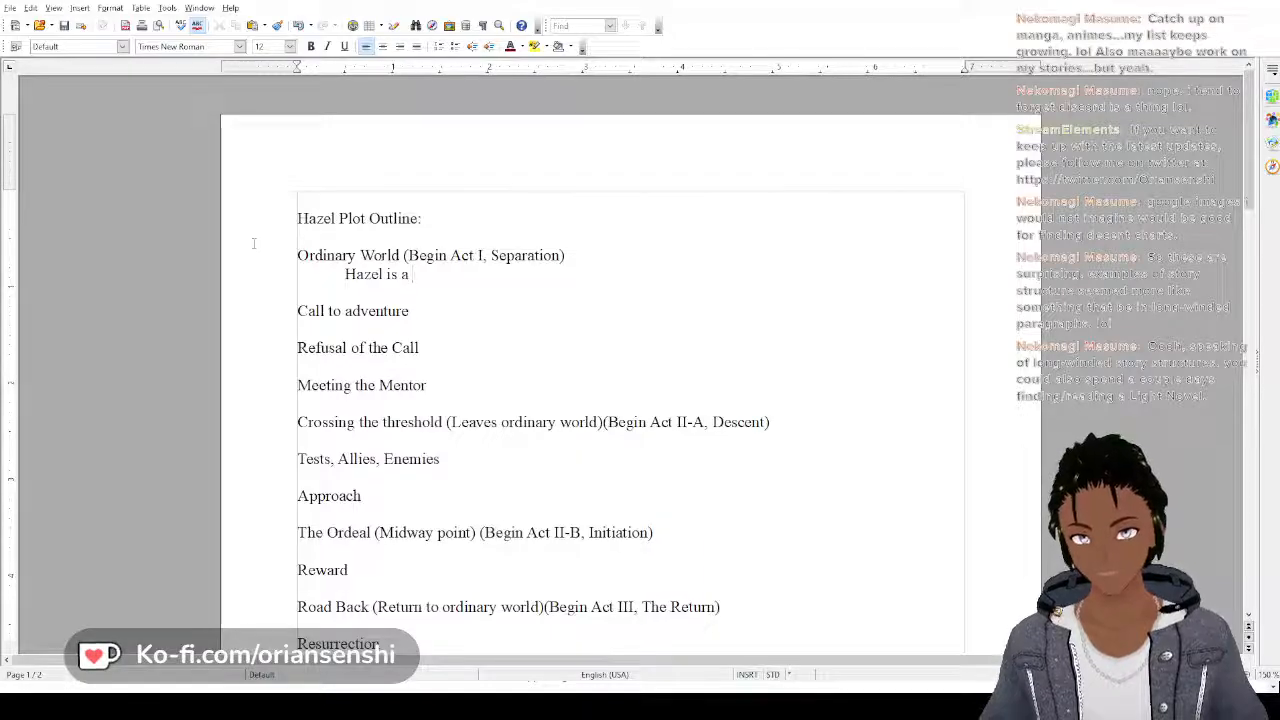
type("n air")
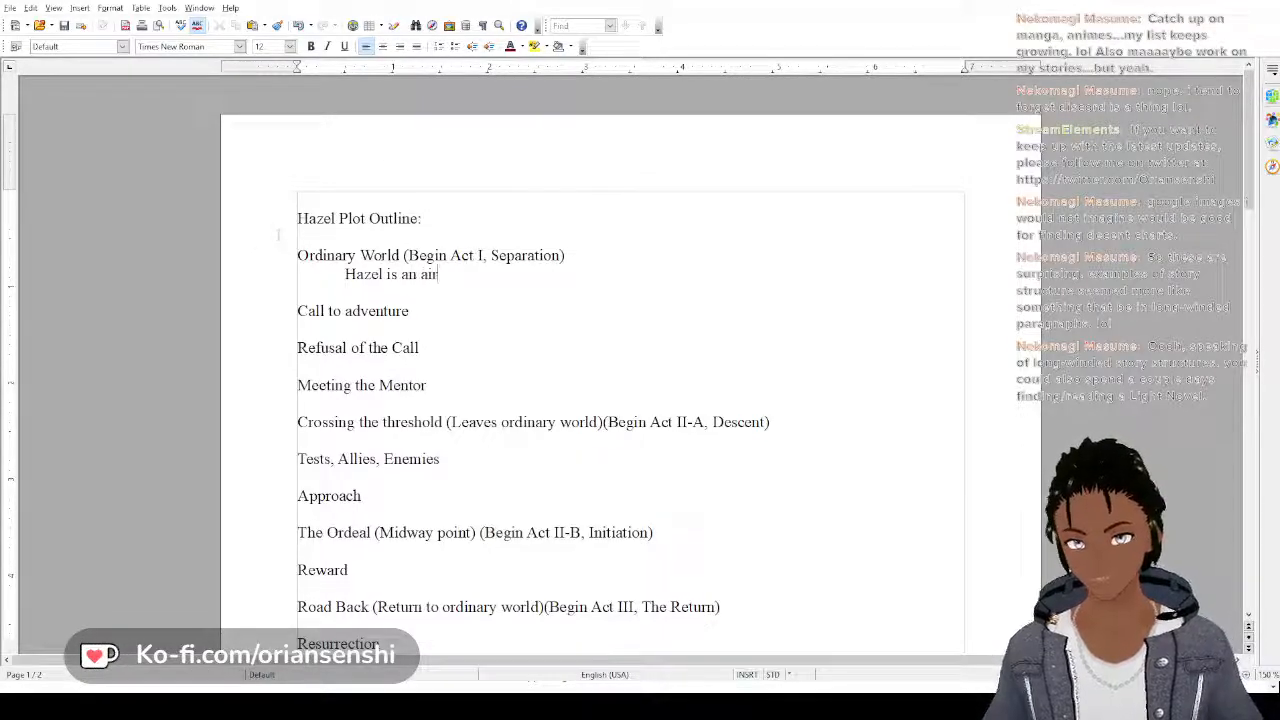
type("ship p")
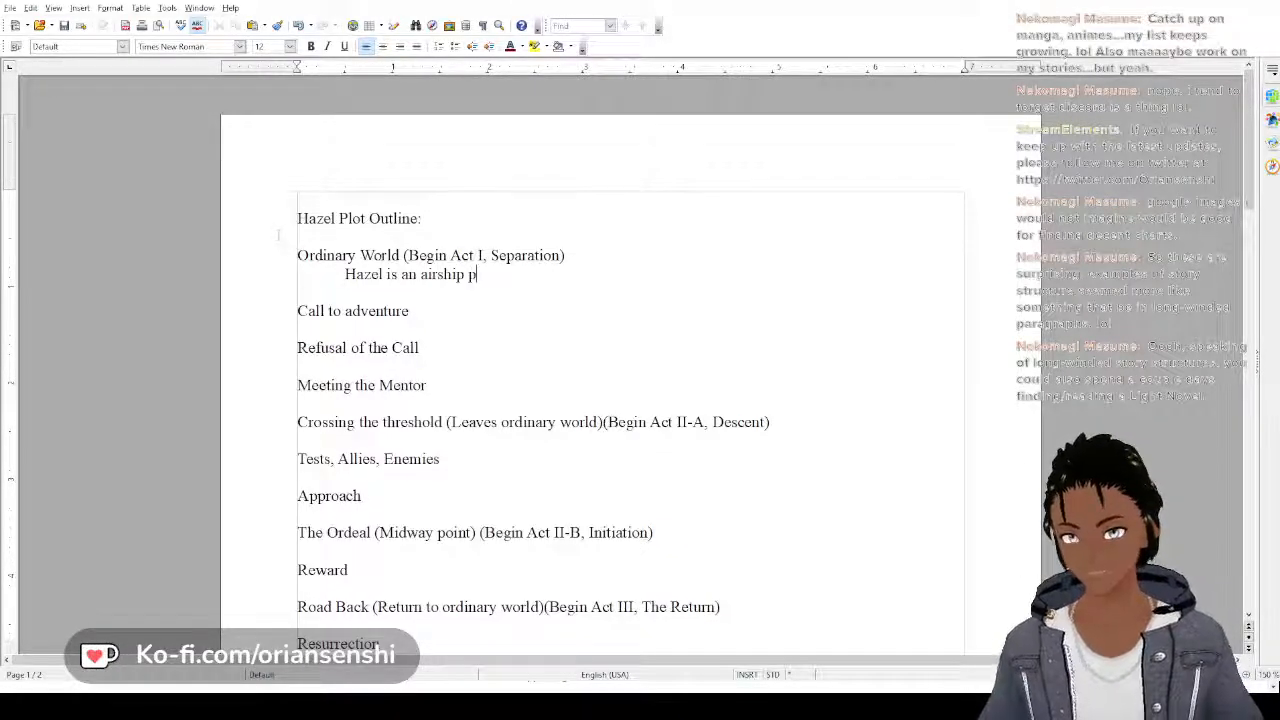
type("ilot who ")
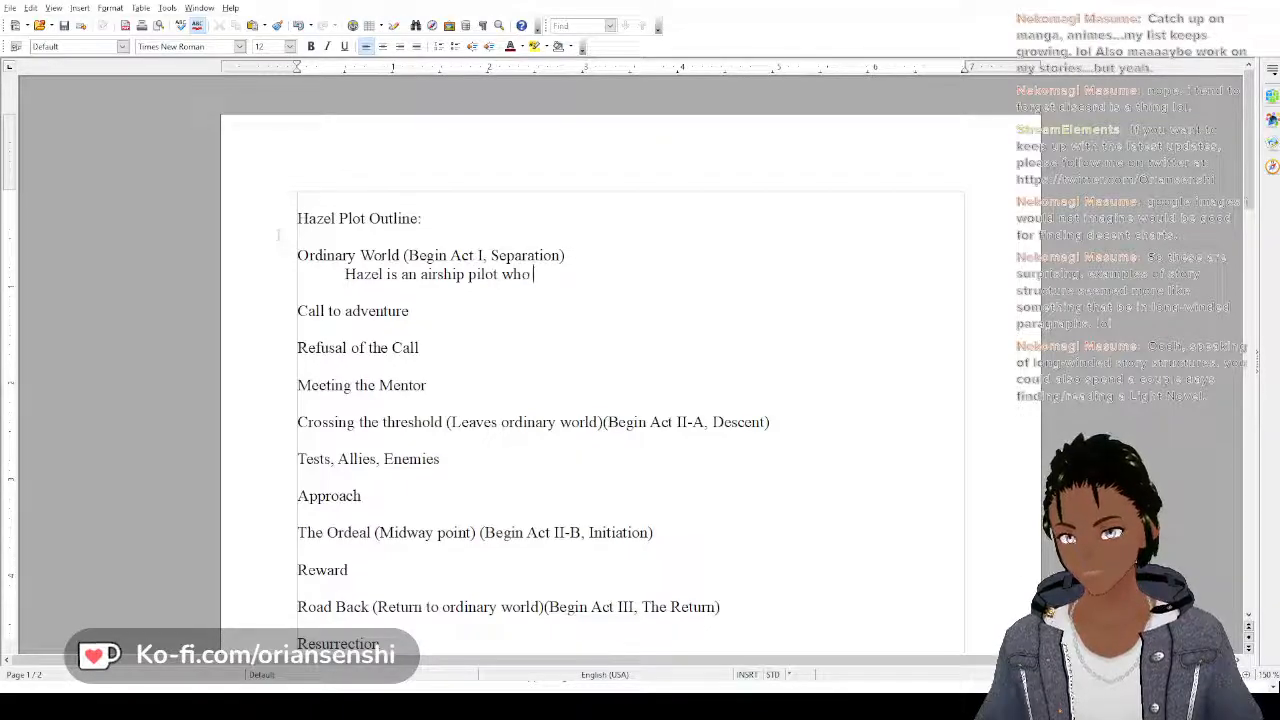
type("flies a small a")
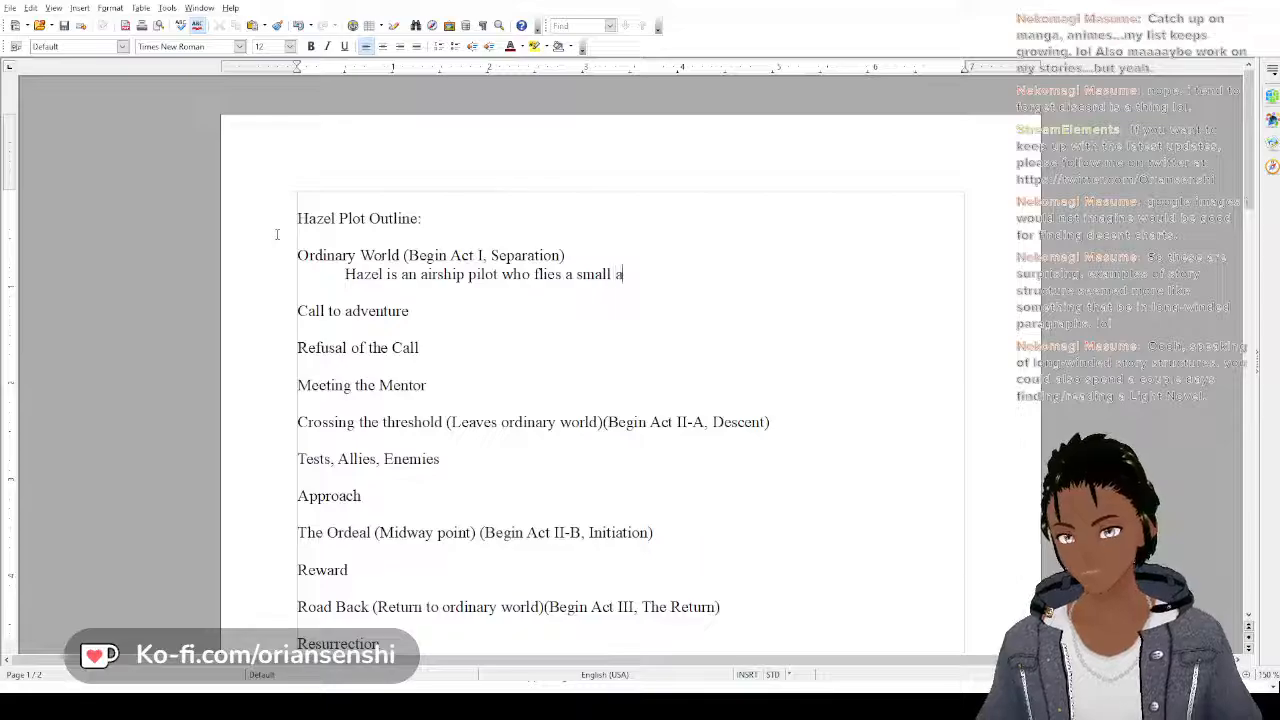
type("irship to tr")
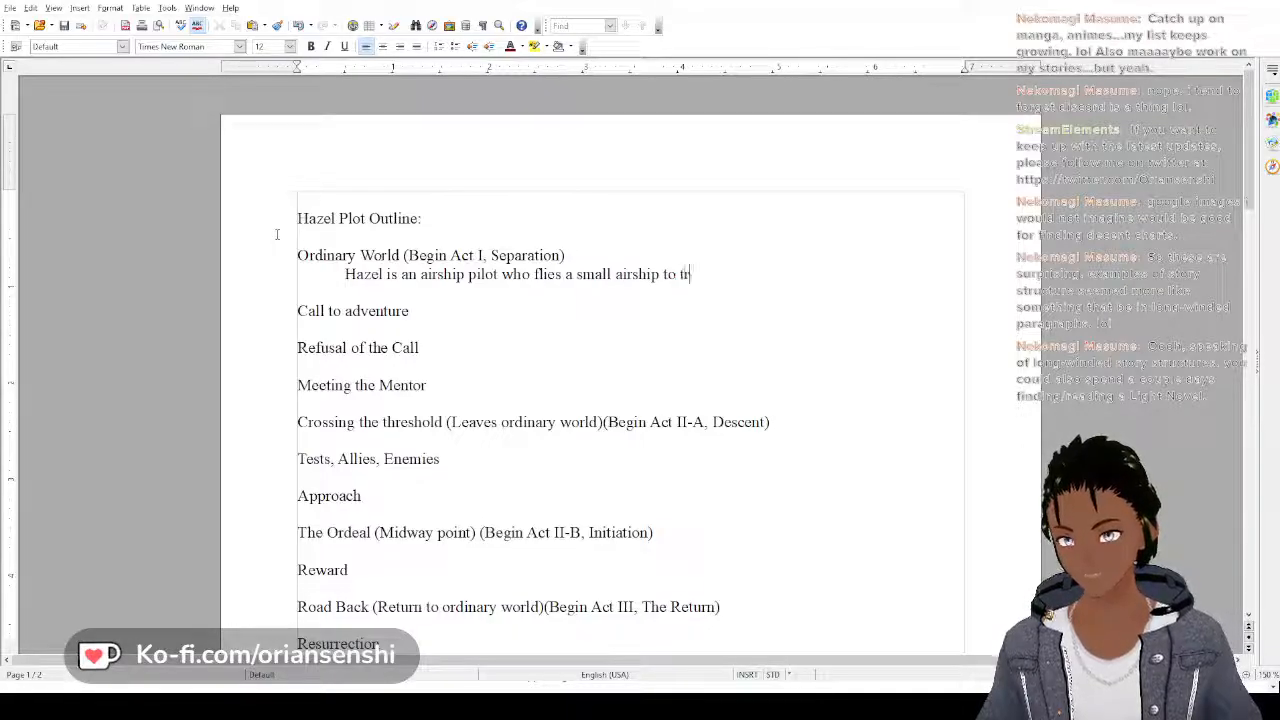
type("ansport good")
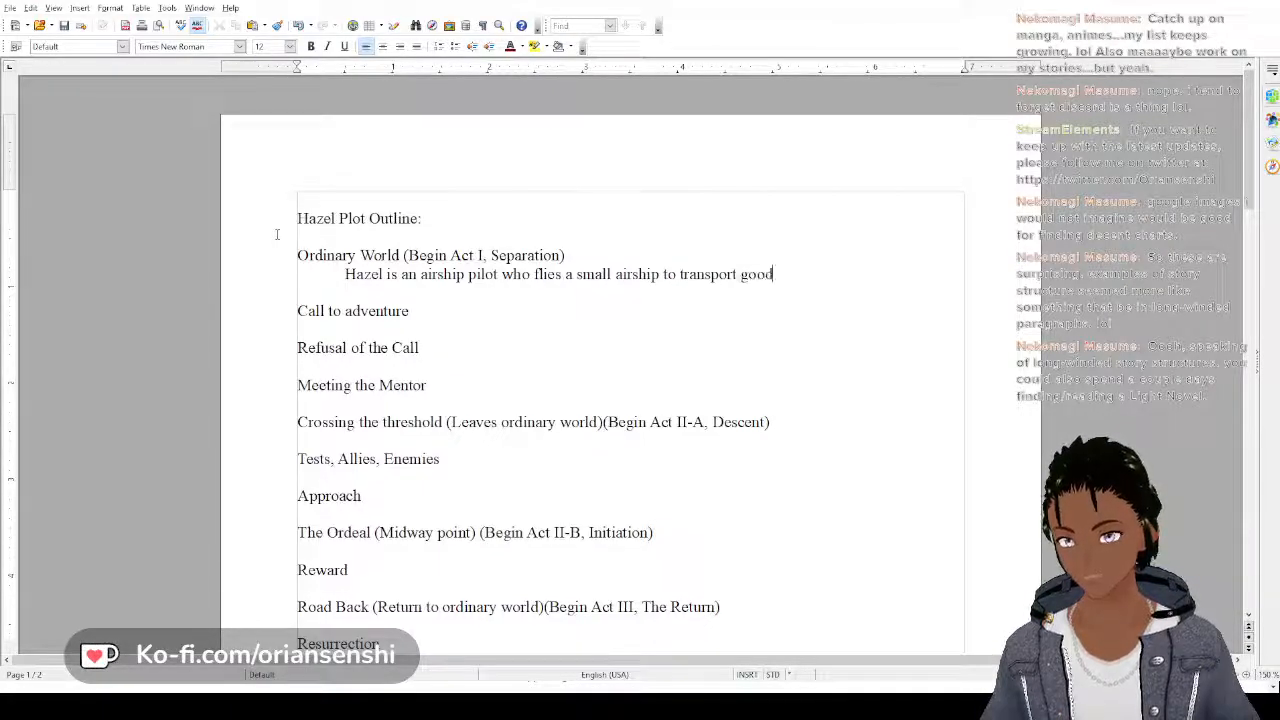
type("s locally.")
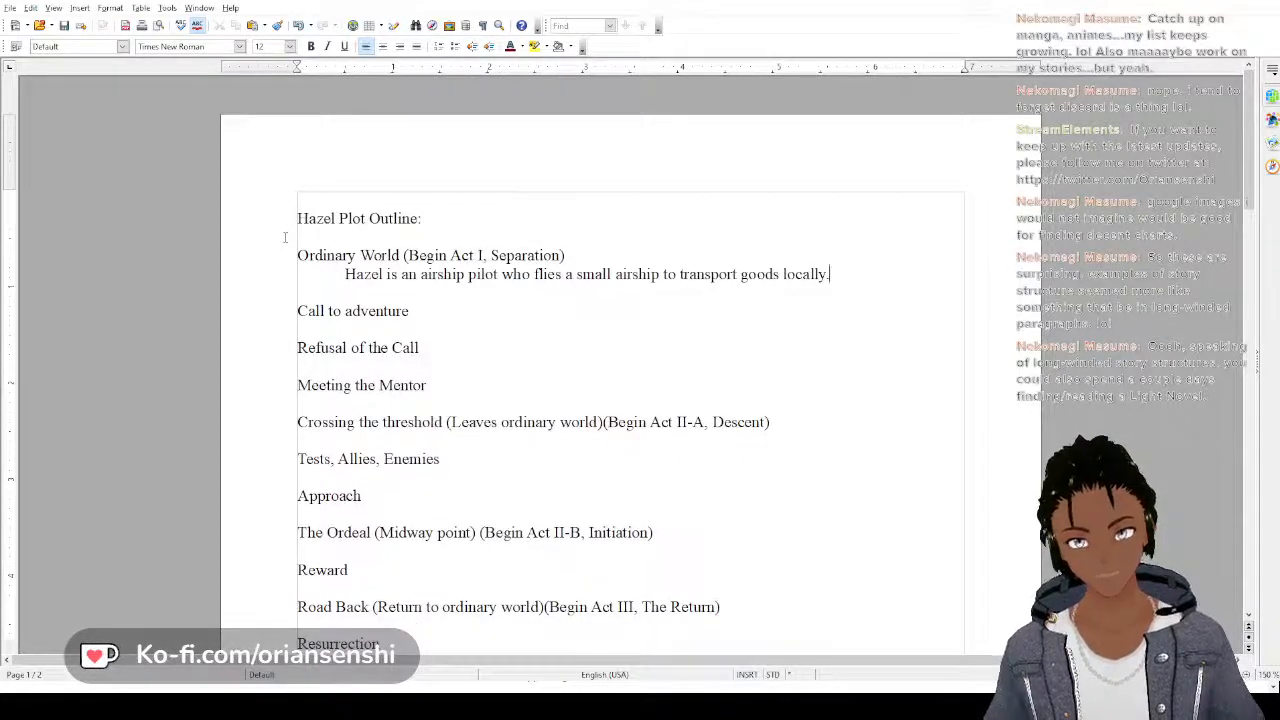
key("Return")
key("Tab")
type("The Go")
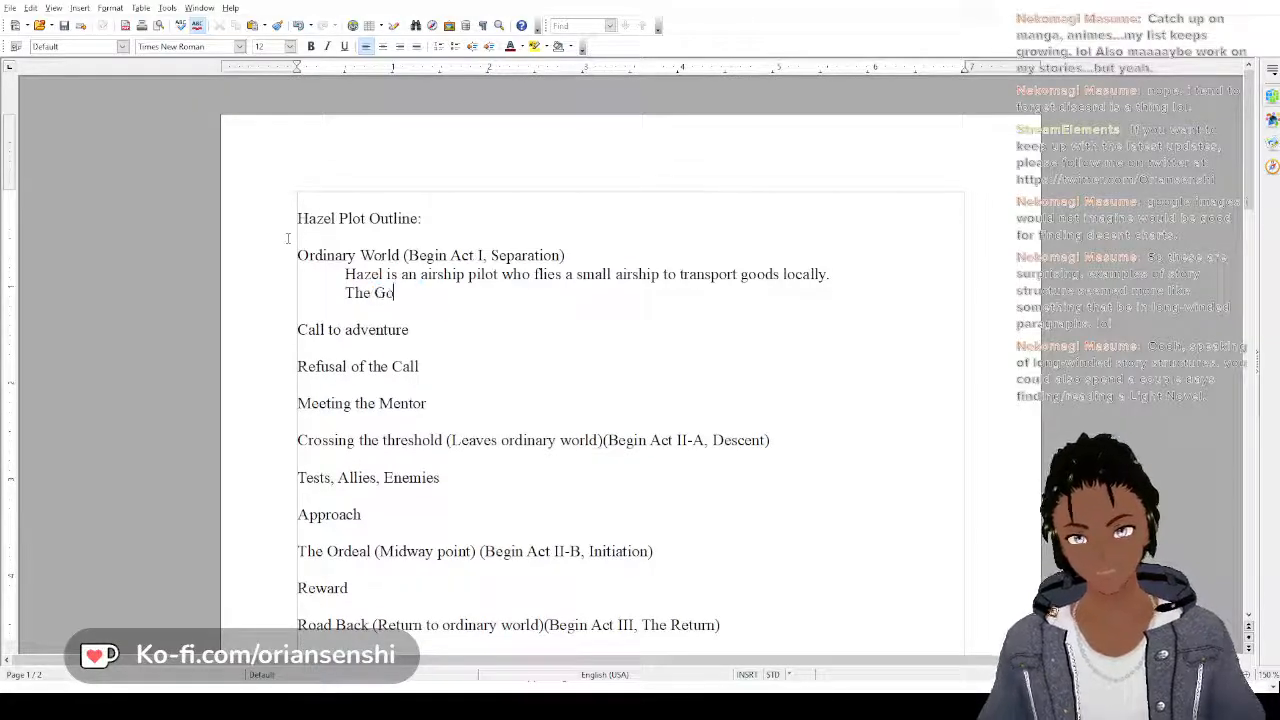
type("vernmen")
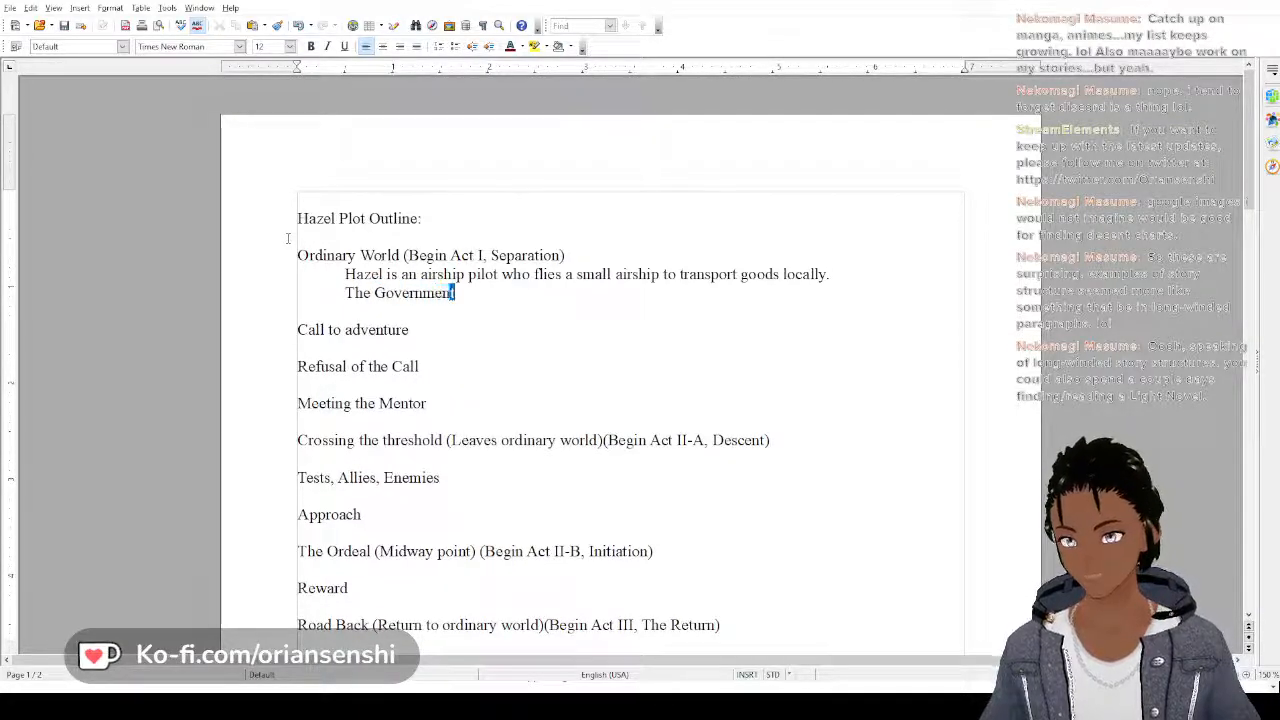
type("t has announ")
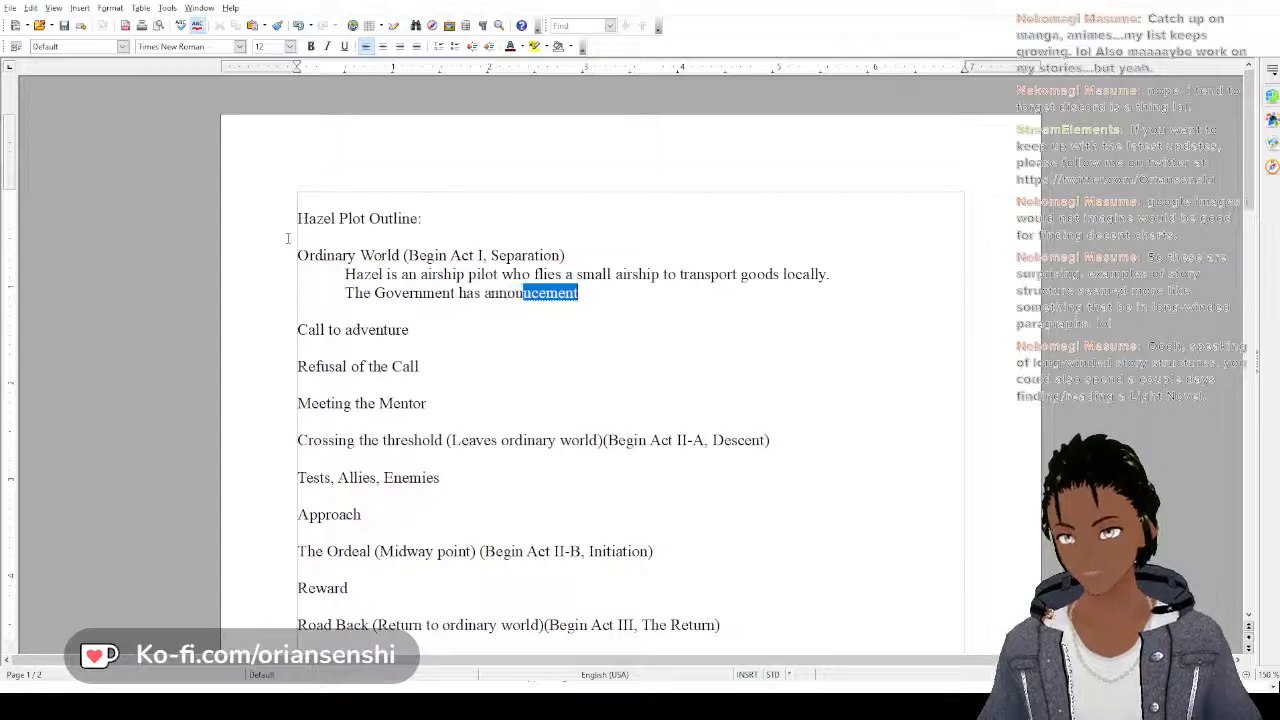
type("ced that")
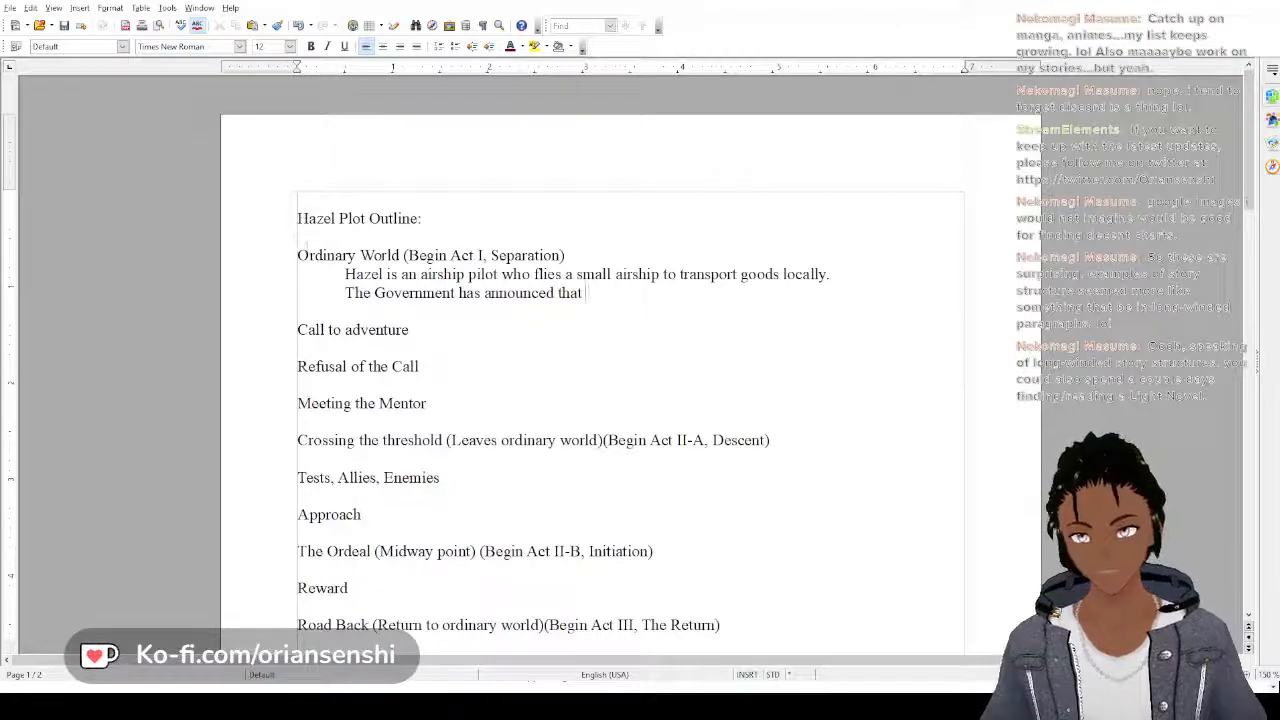
key("BackSpace")
key("BackSpace")
key("BackSpace")
key("BackSpace")
key("BackSpace")
key("BackSpace")
key("BackSpace")
key("BackSpace")
key("BackSpace")
key("BackSpace")
key("BackSpace")
key("BackSpace")
key("BackSpace")
key("BackSpace")
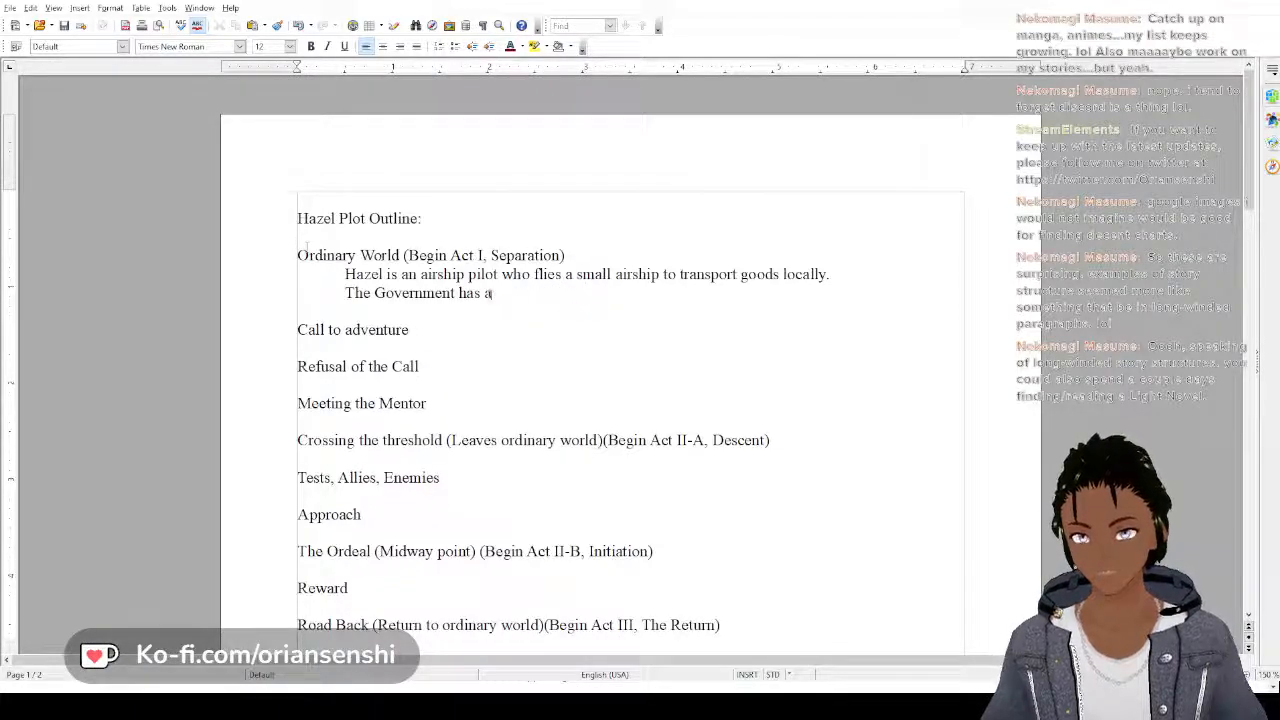
key("BackSpace")
key("BackSpace")
key("BackSpace")
key("BackSpace")
key("BackSpace")
key("BackSpace")
key("BackSpace")
key("BackSpace")
key("BackSpace")
key("BackSpace")
key("BackSpace")
key("BackSpace")
key("BackSpace")
key("BackSpace")
key("BackSpace")
key("BackSpace")
key("BackSpace")
key("BackSpace")
key("BackSpace")
key("BackSpace")
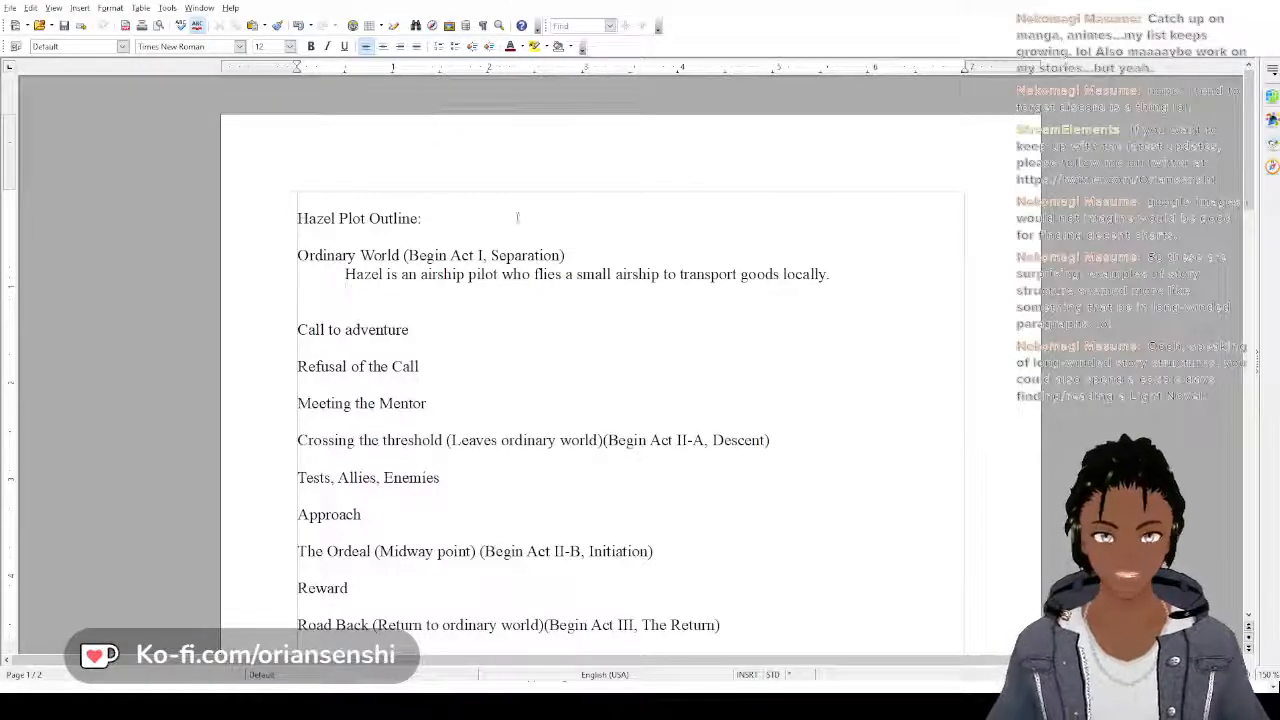
scroll(510, 300, "down", 4)
scroll(500, 358, "up", 3)
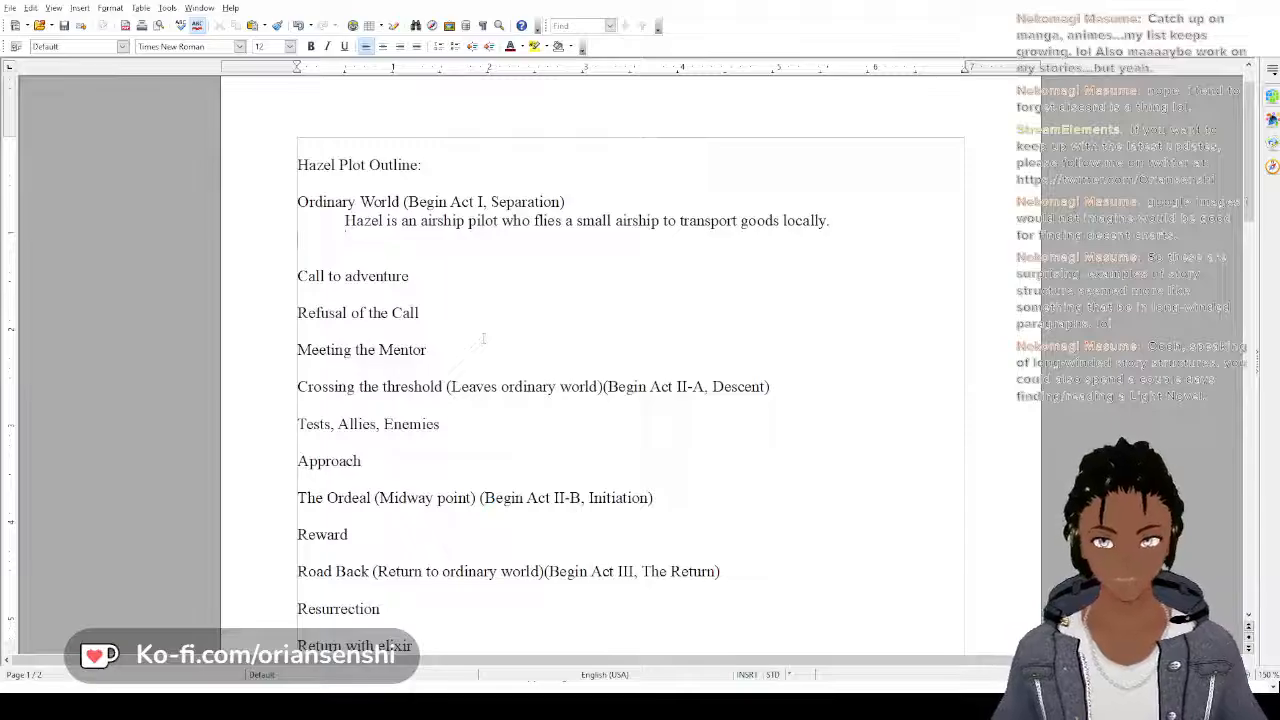
key("BackSpace")
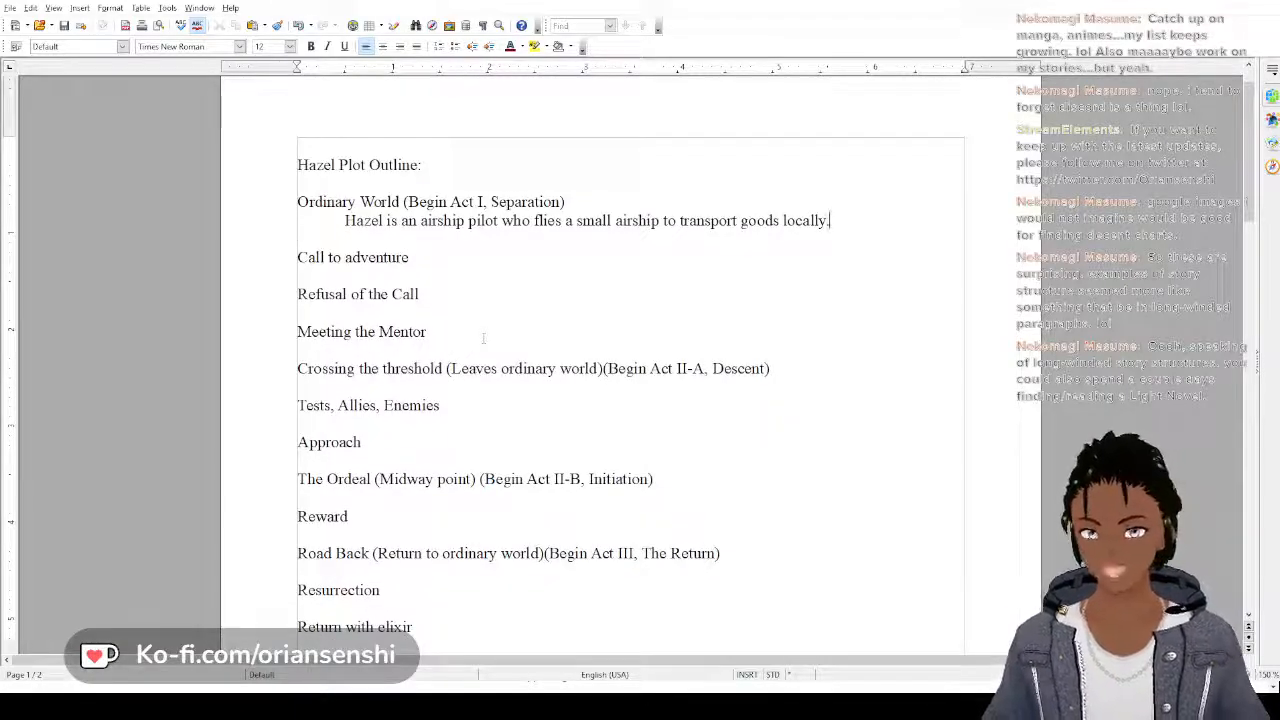
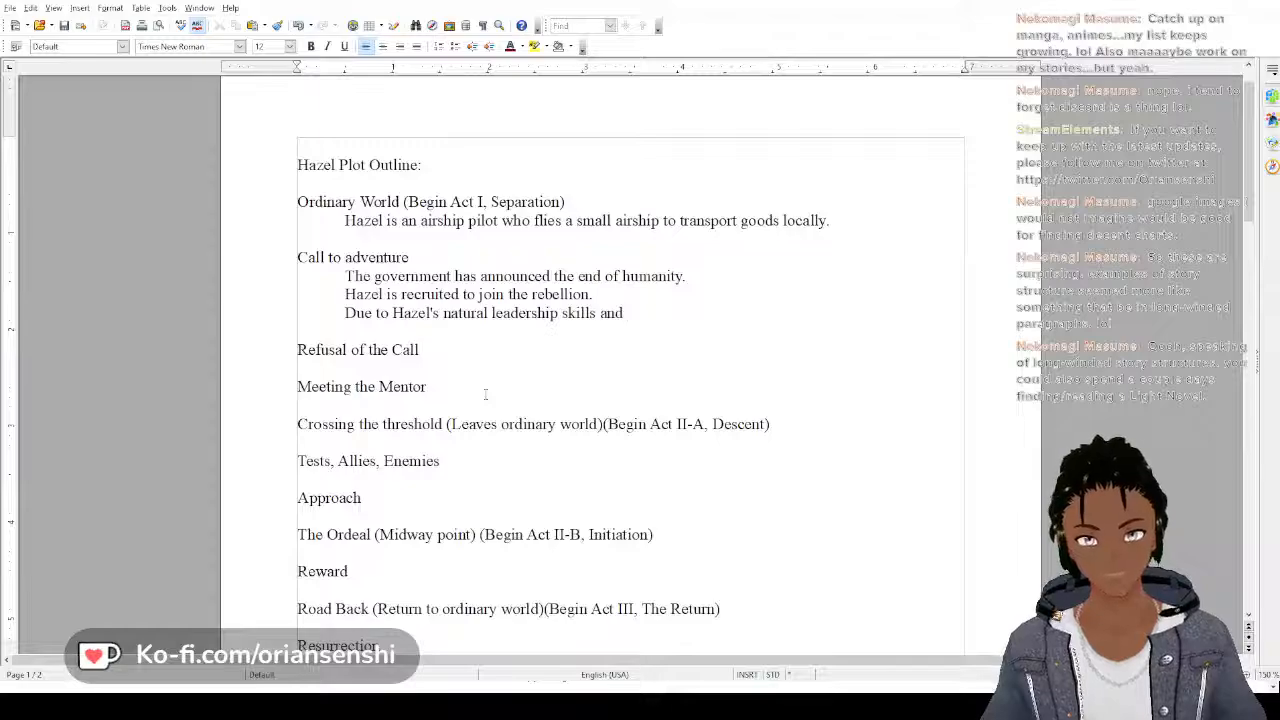
Continue the unfinished sentence under Hazel's "Call to adventure" with "unique tactical mind he is offered a"
type("u")
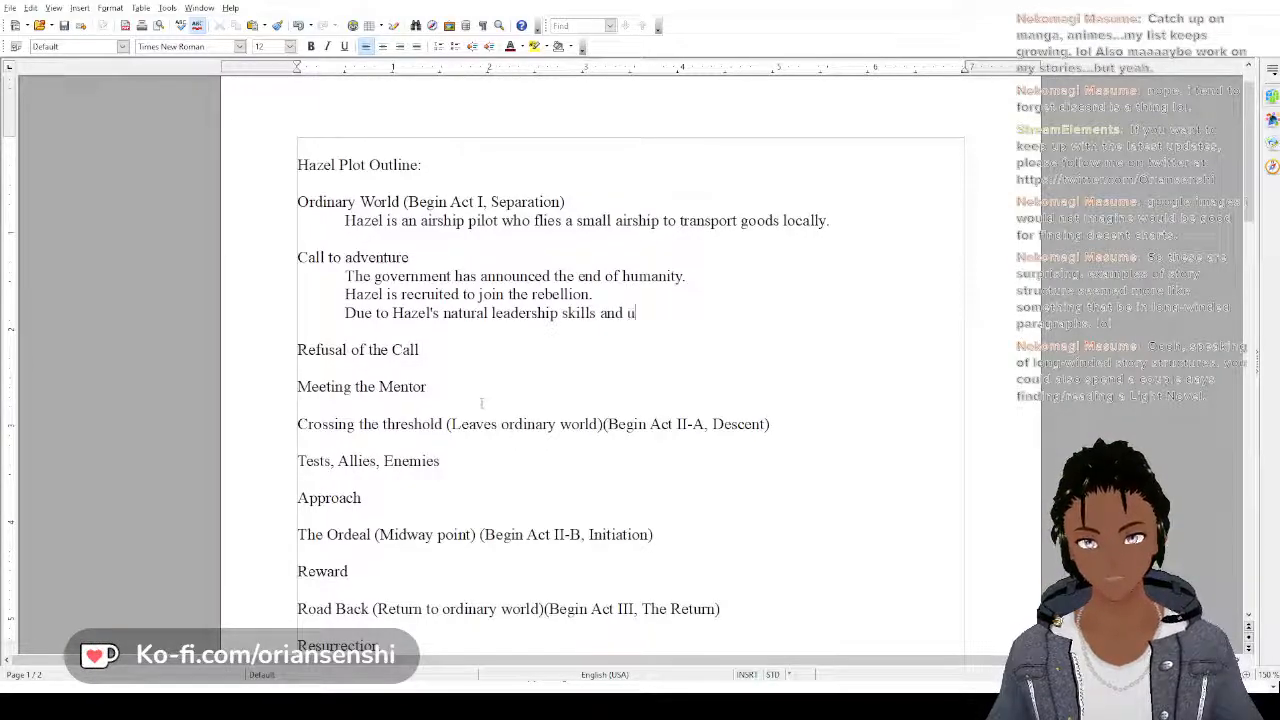
type("nique t")
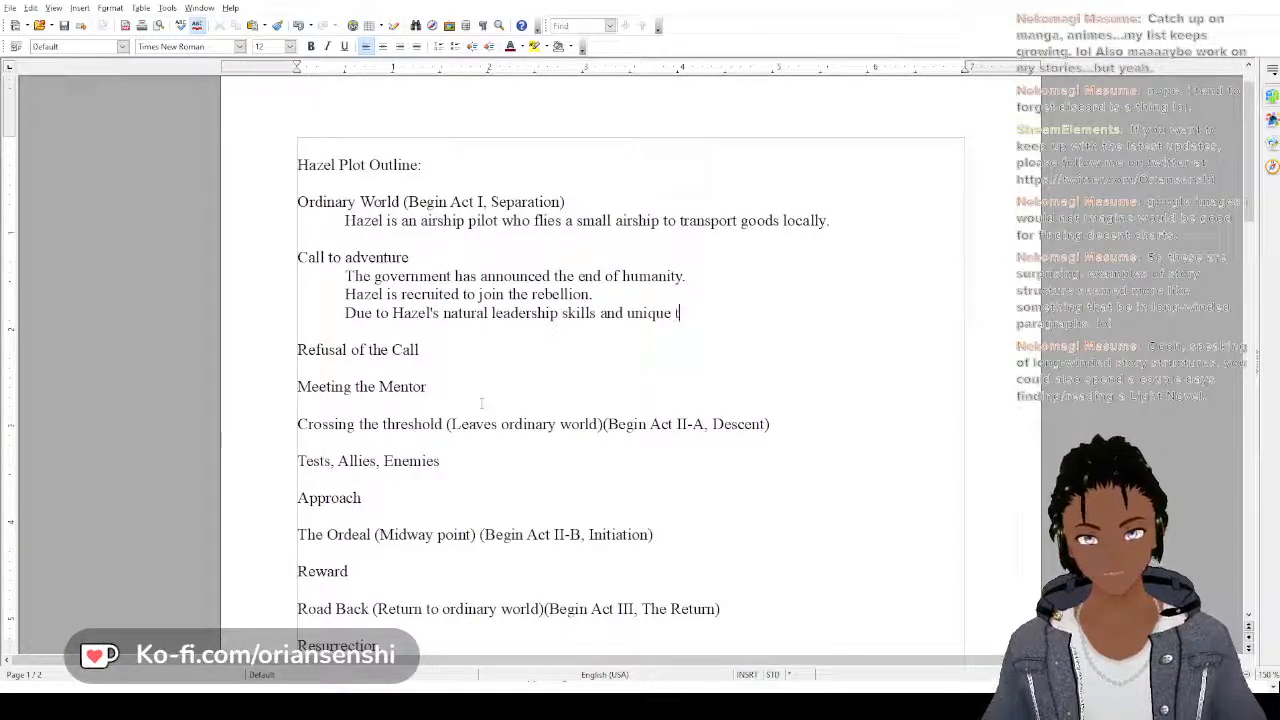
type("actical mind")
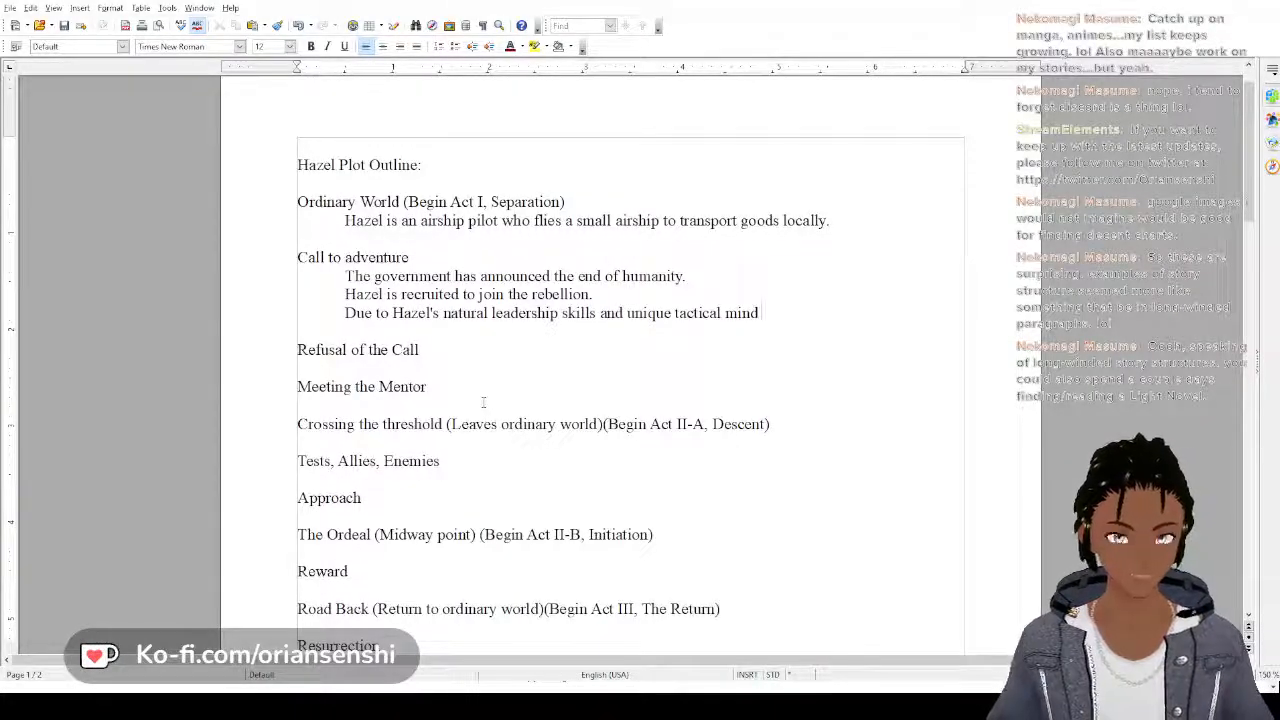
type(" He i")
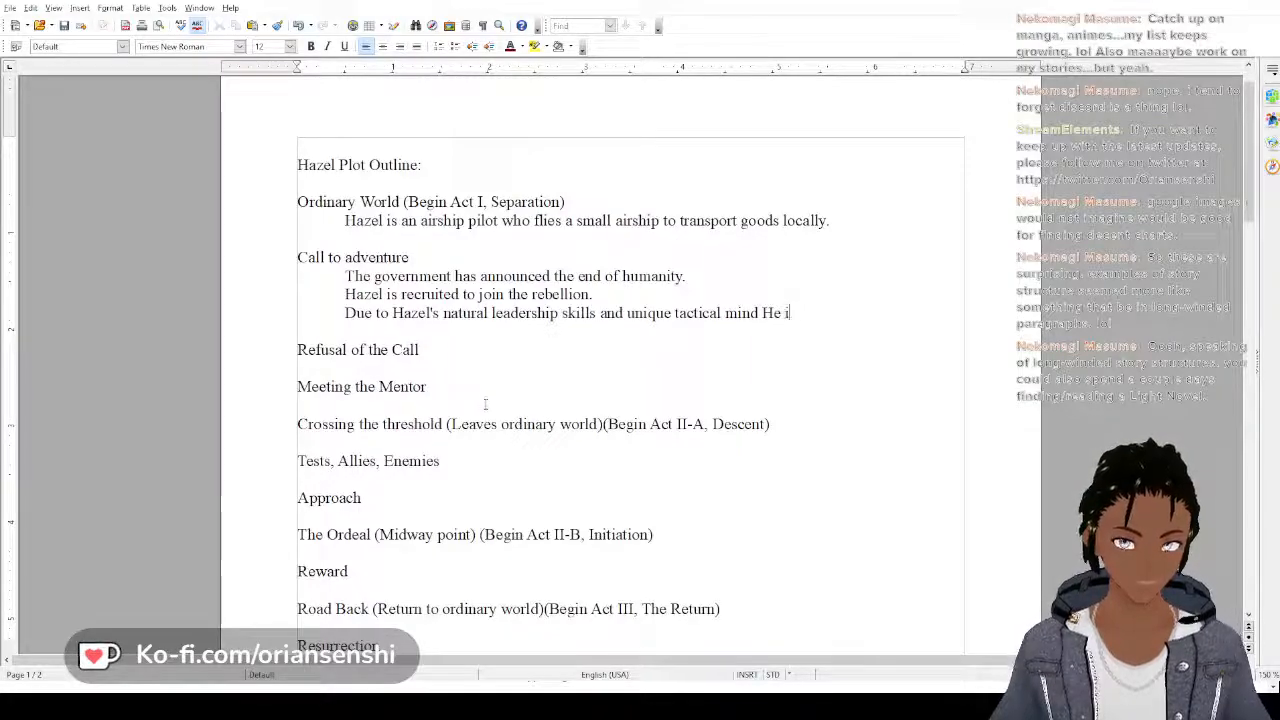
key("BackSpace")
key("BackSpace")
key("BackSpace")
key("BackSpace")
type("he is")
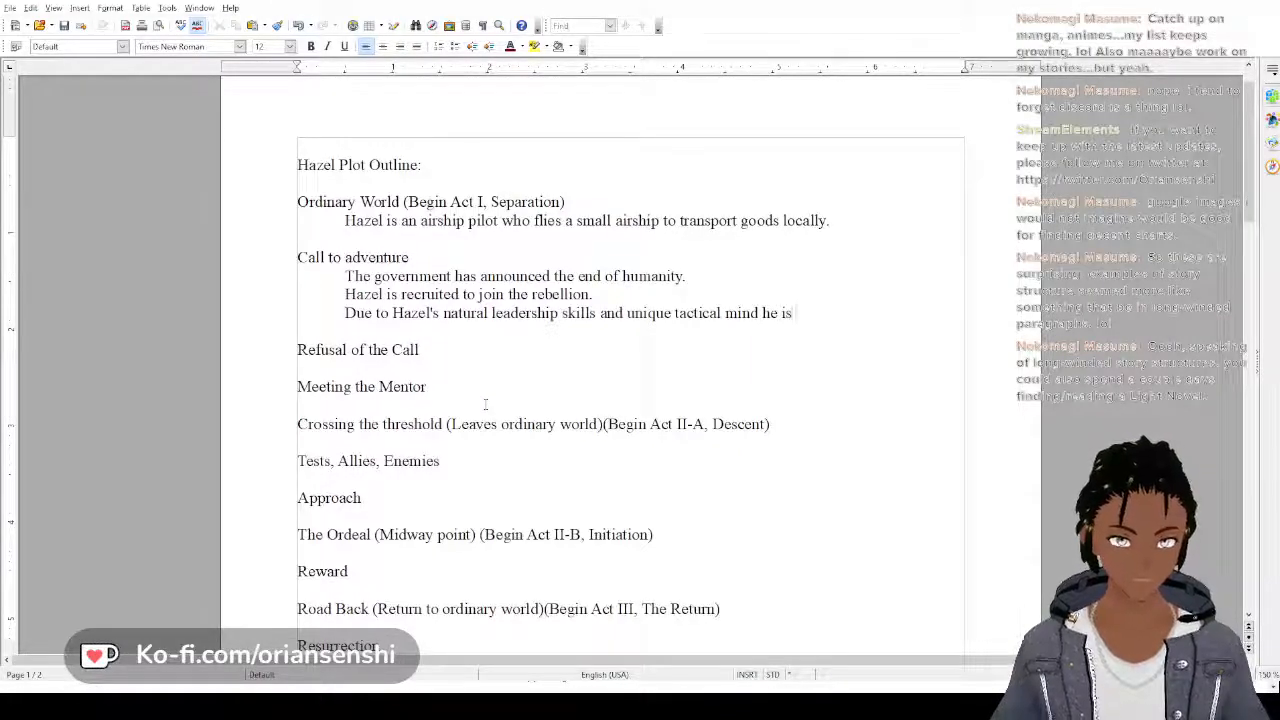
type(" offered")
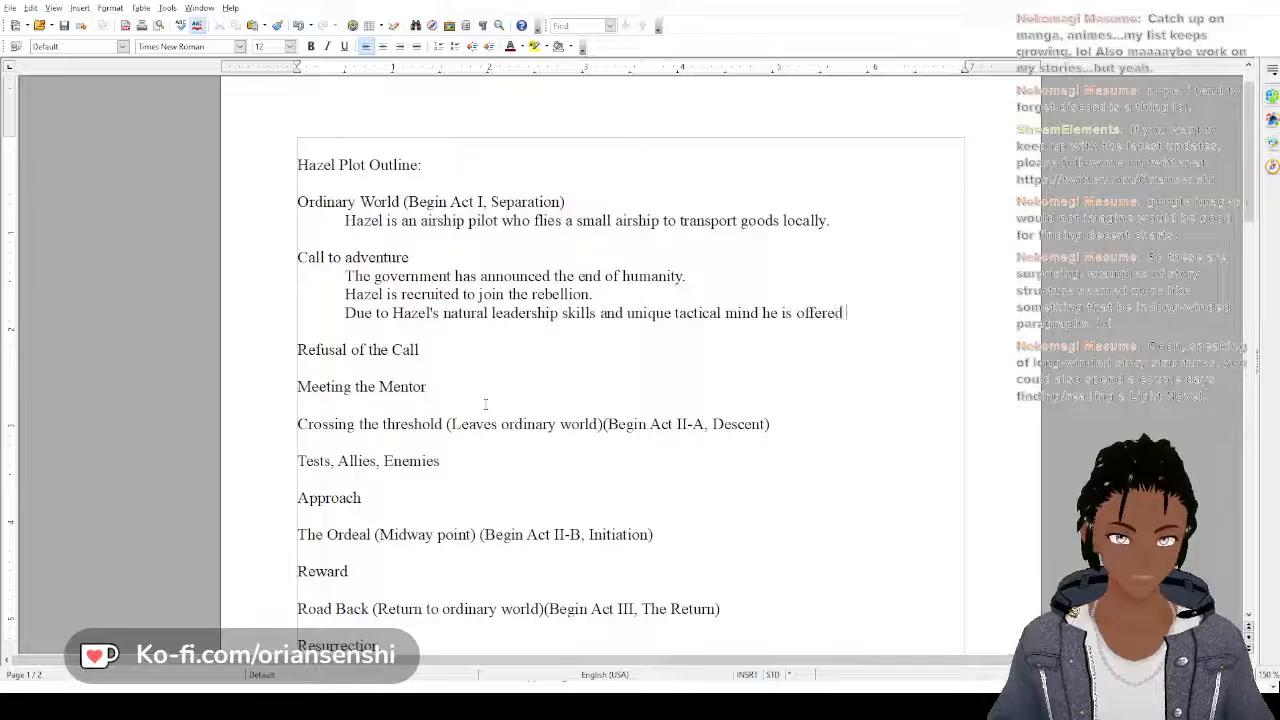
type(" a")
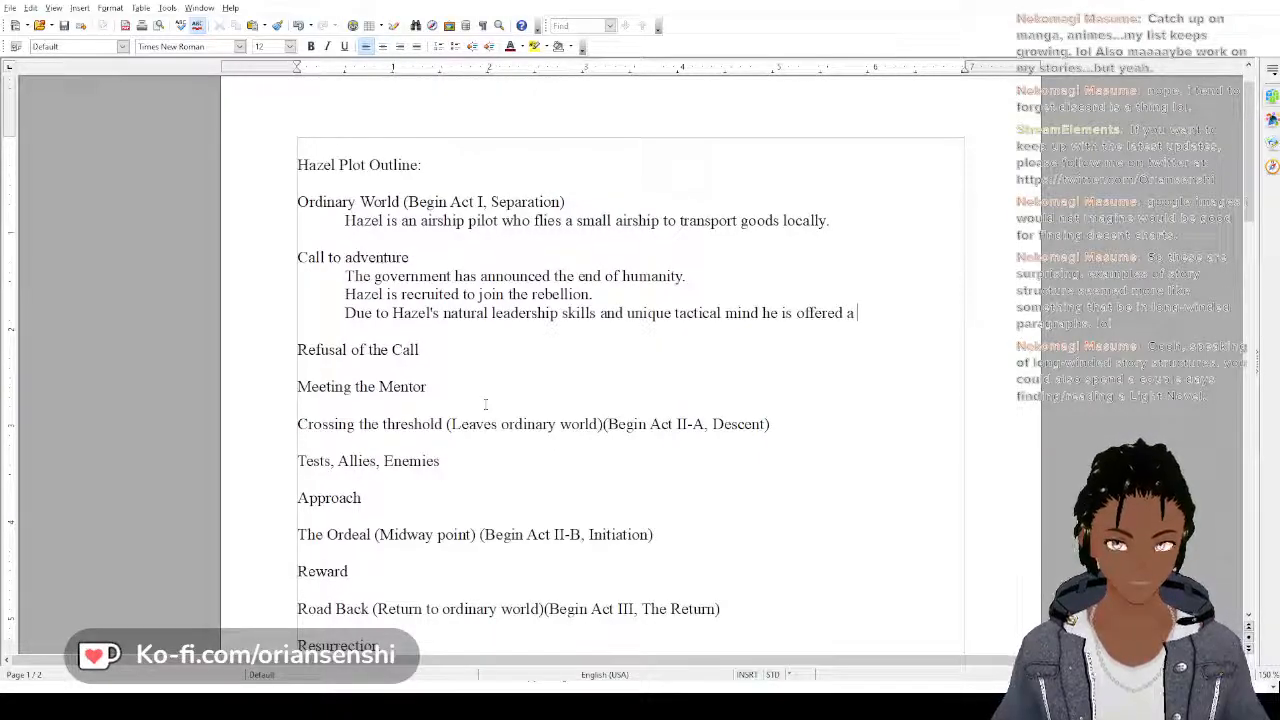
type(" job as")
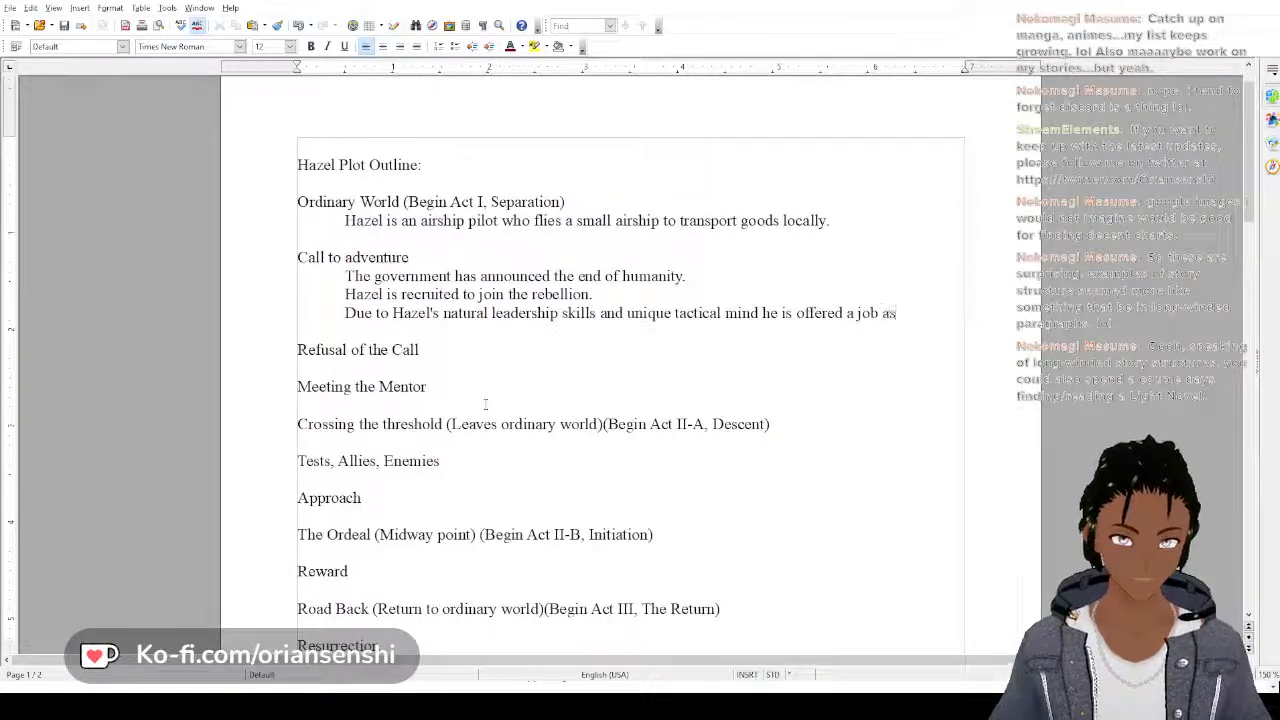
type(" leader")
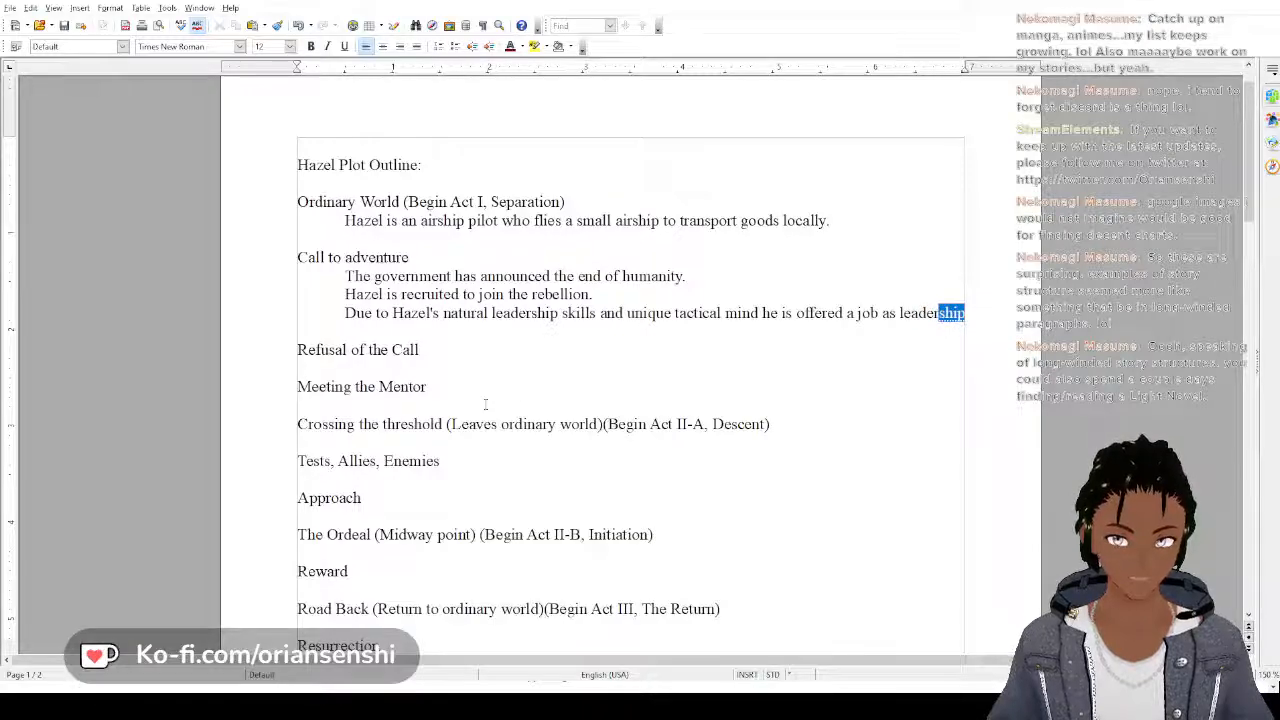
key("BackSpace")
key("BackSpace")
key("BackSpace")
key("BackSpace")
key("BackSpace")
key("BackSpace")
key("BackSpace")
key("BackSpace")
key("BackSpace")
key("BackSpace")
key("BackSpace")
key("BackSpace")
key("BackSpace")
key("BackSpace")
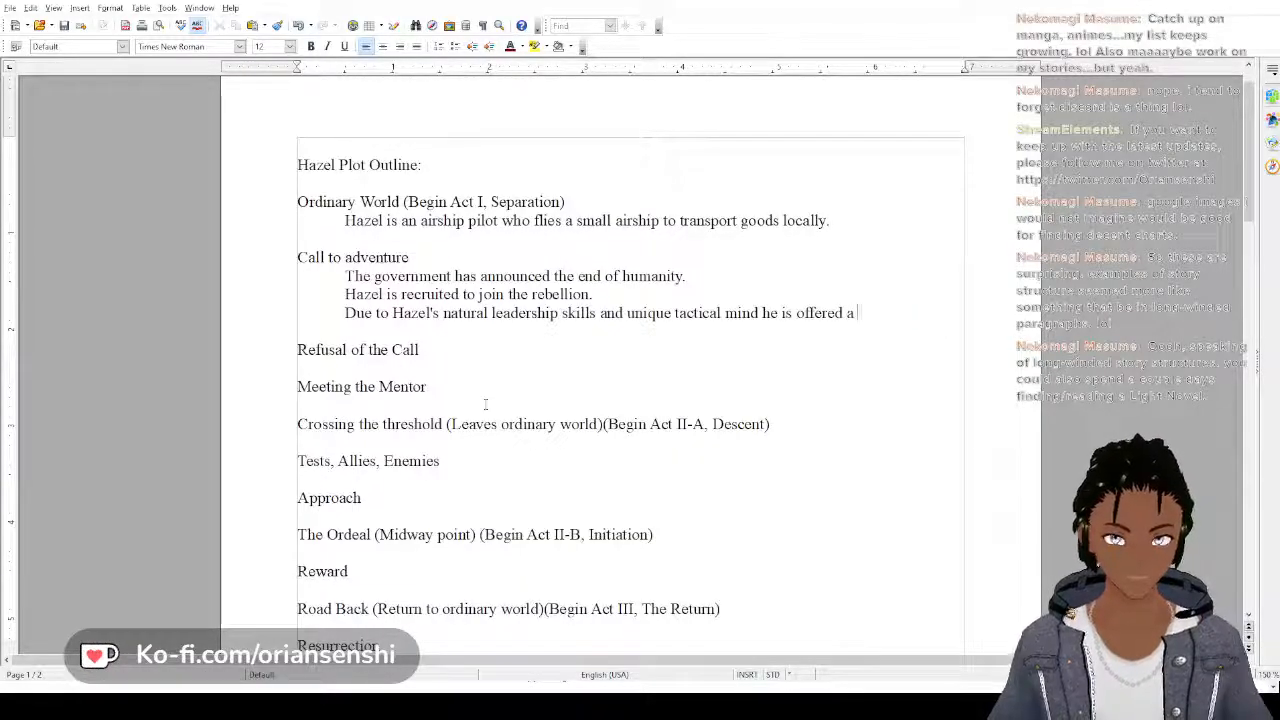
Finish the last "Call to adventure" sentence of the Hazel outline with "position of leadership."
type("position of le")
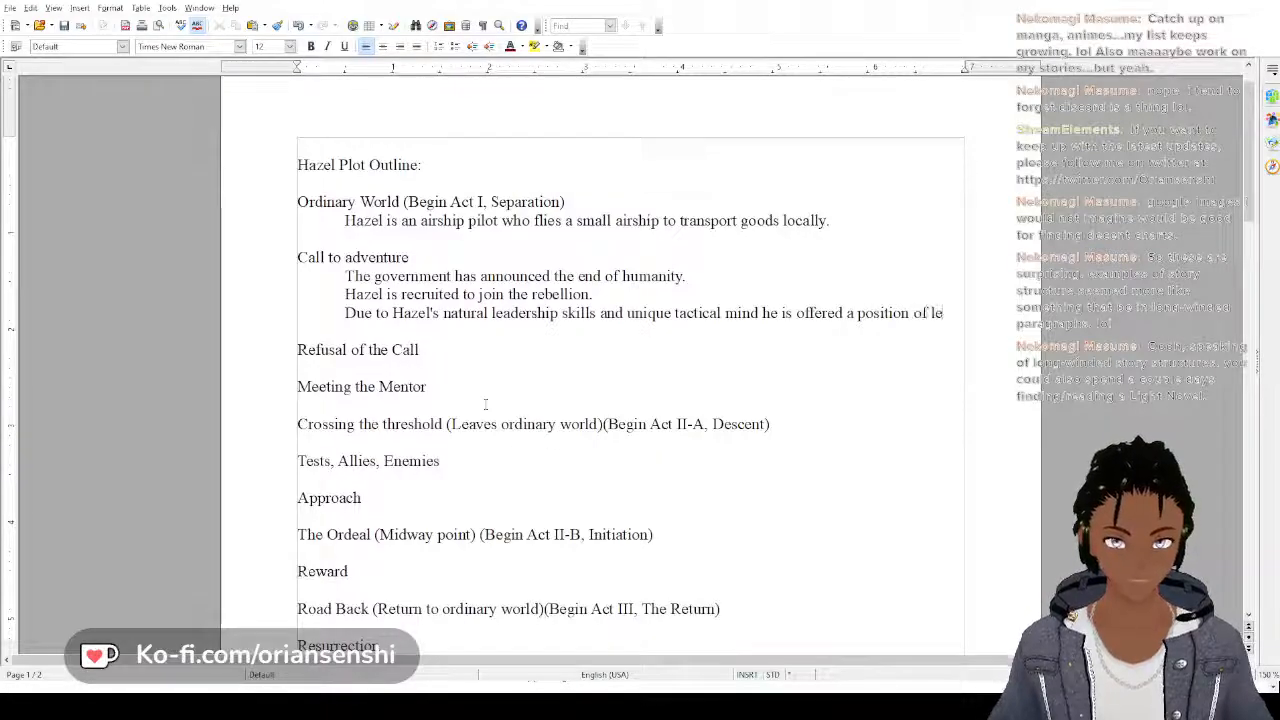
type("adership.")
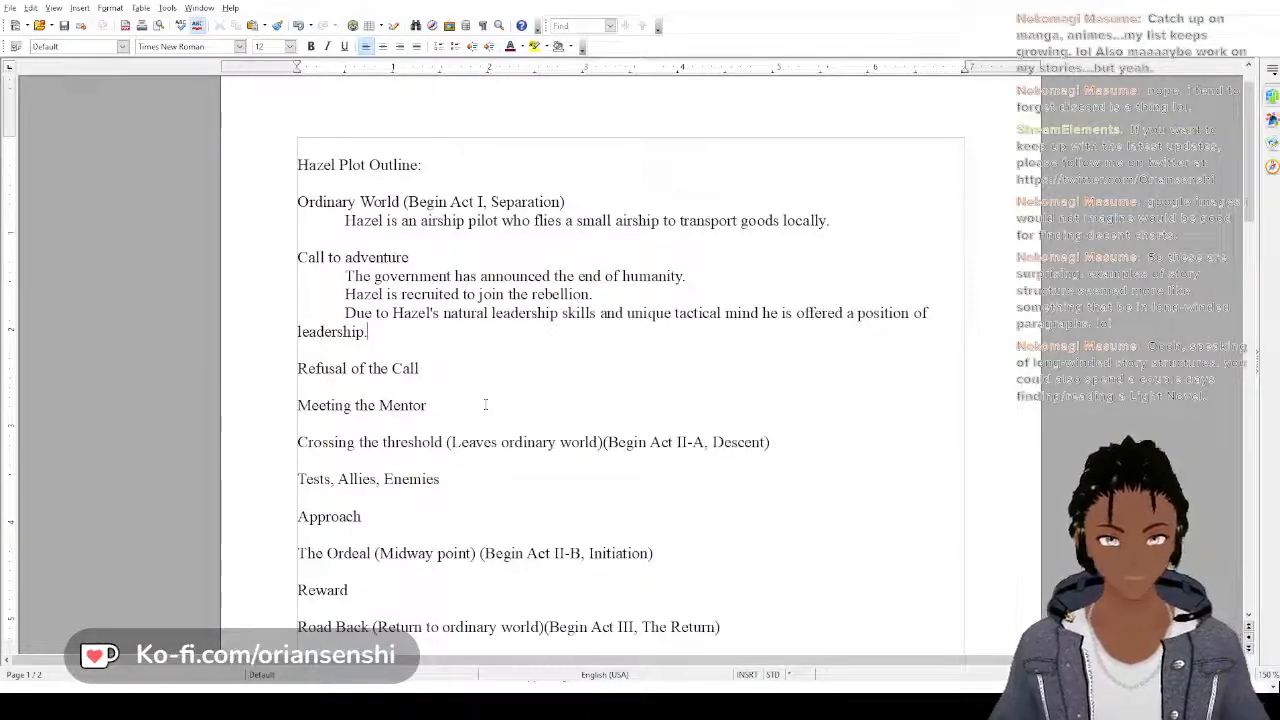
type("I")
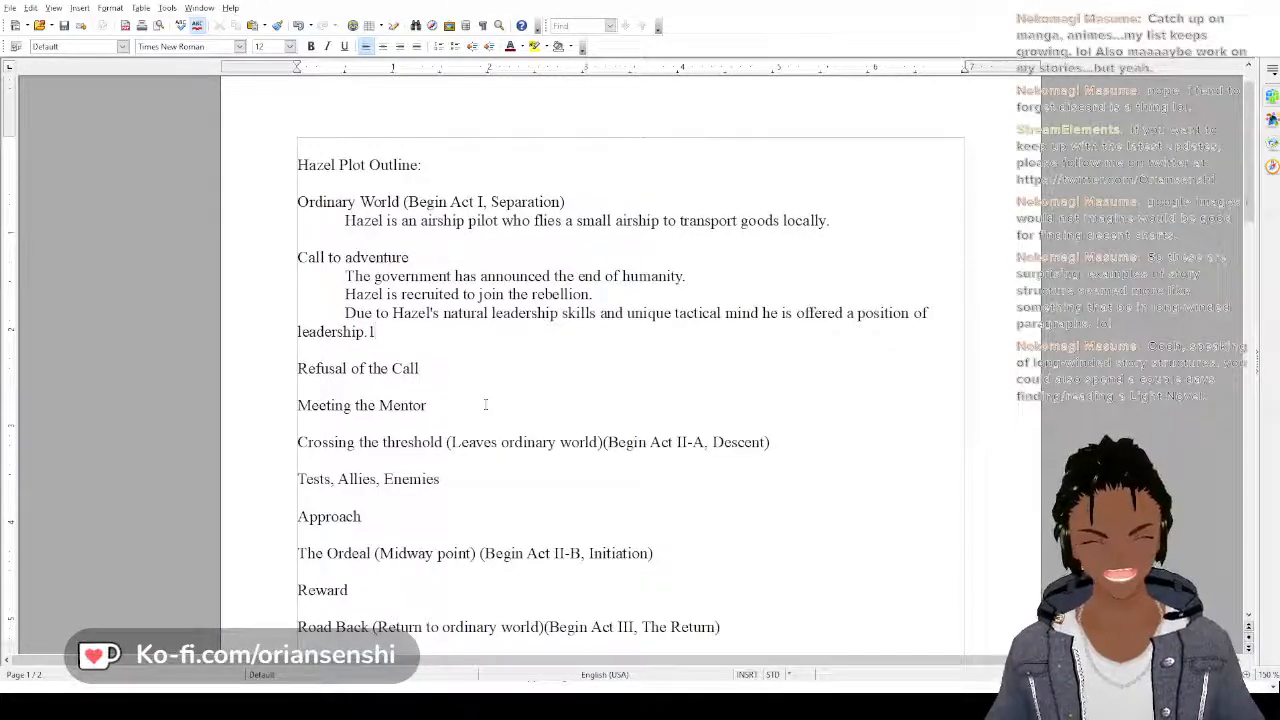
key("BackSpace")
key("BackSpace")
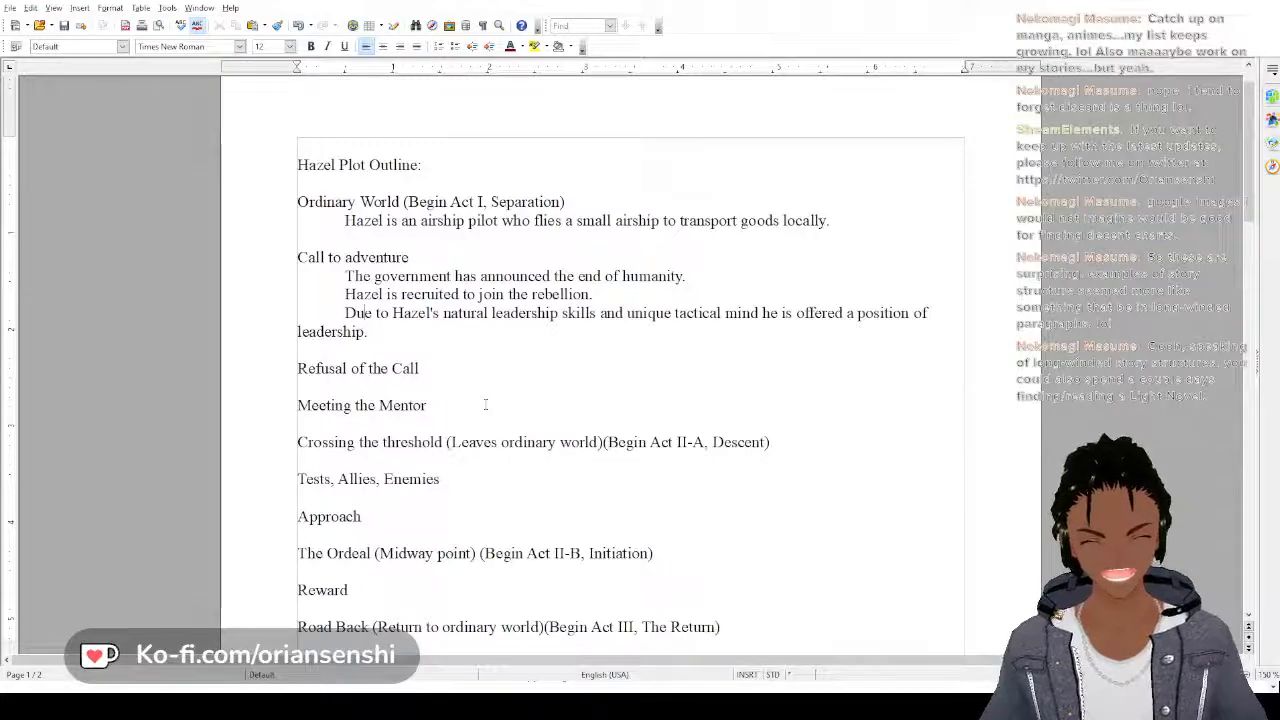
Join the three separate lines under Hazel's "Call to adventure" into one continuous indented paragraph
key("Left")
key("Left")
key("BackSpace")
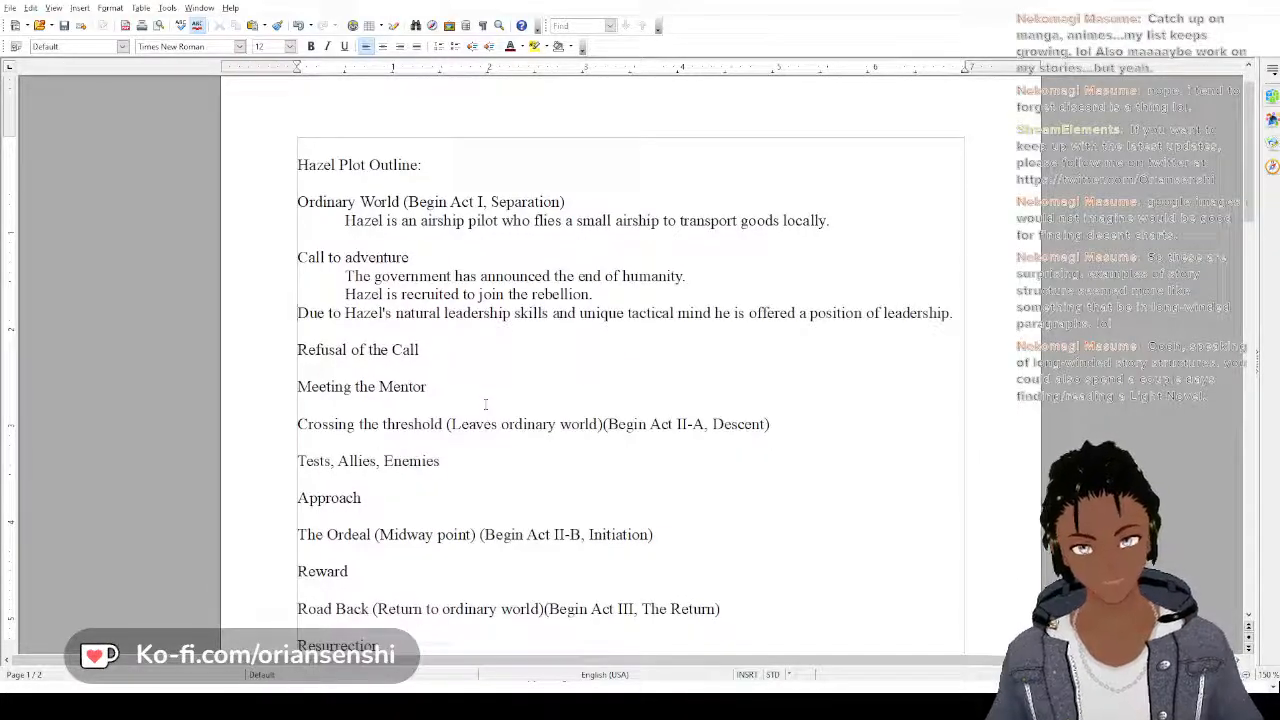
key("BackSpace")
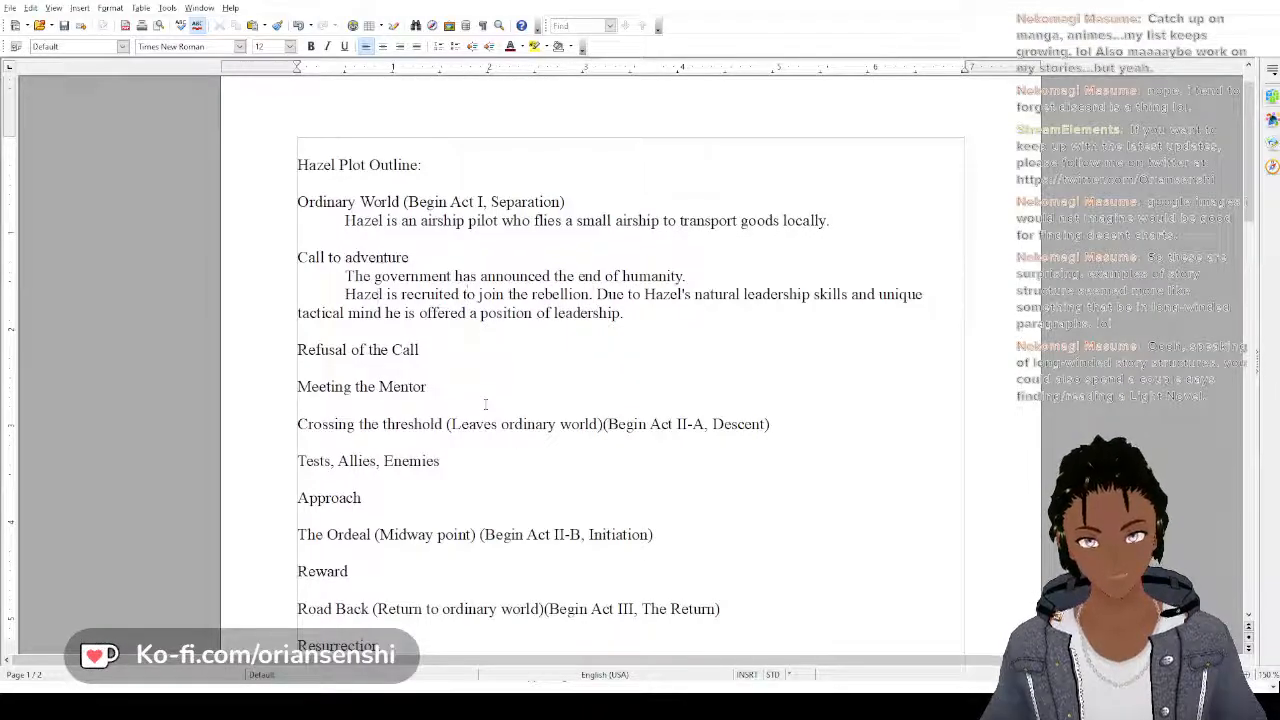
key("BackSpace")
key("BackSpace")
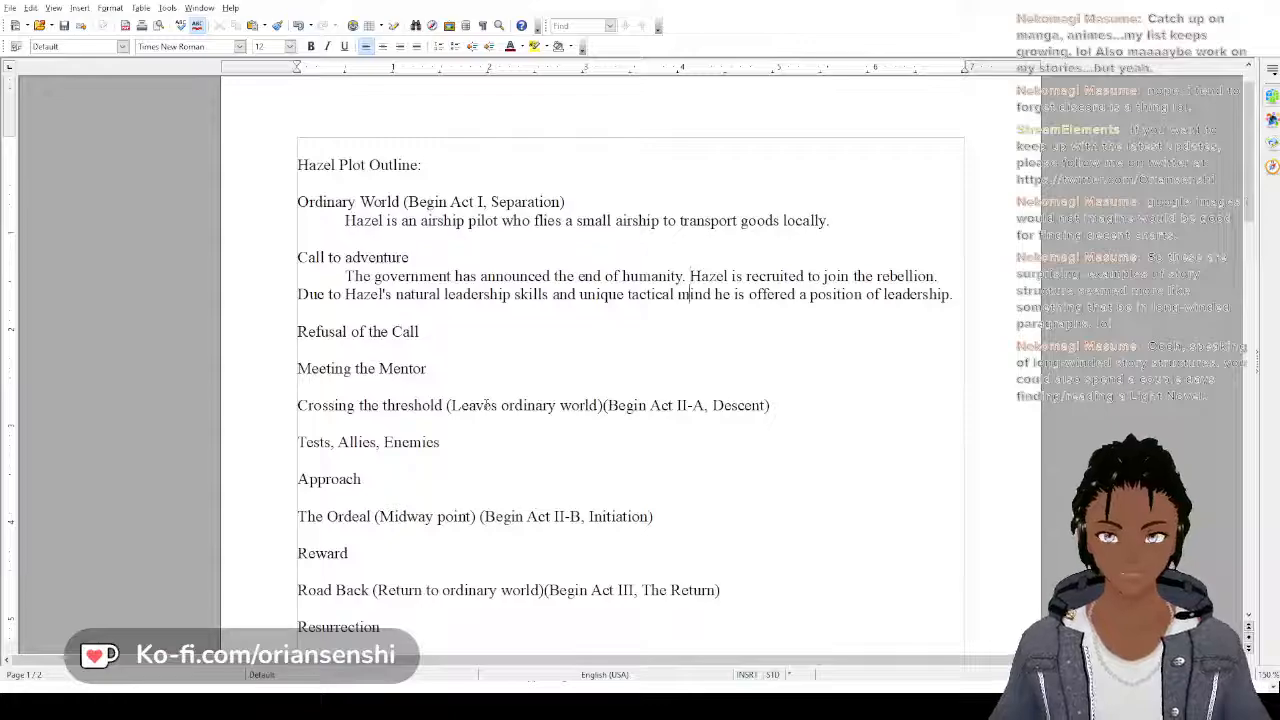
Add an indented empty line directly under the "Refusal of the Call" line of the Hazel outline
left_click(480, 332)
key("Return")
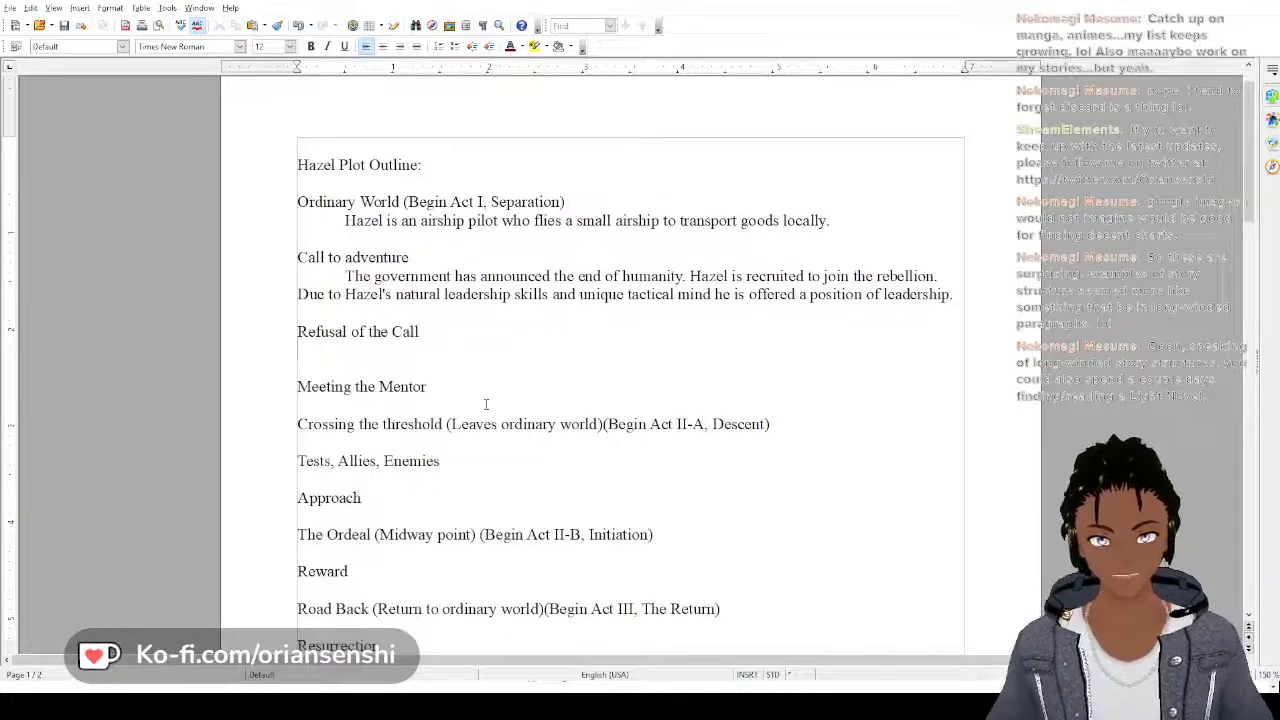
type("Hel")
key("BackSpace")
key("BackSpace")
key("BackSpace")
key("Tab")
Under Hazel's "Refusal of the Call", write "Hazel feels unqualified for the leadership position and tries to"
type("H")
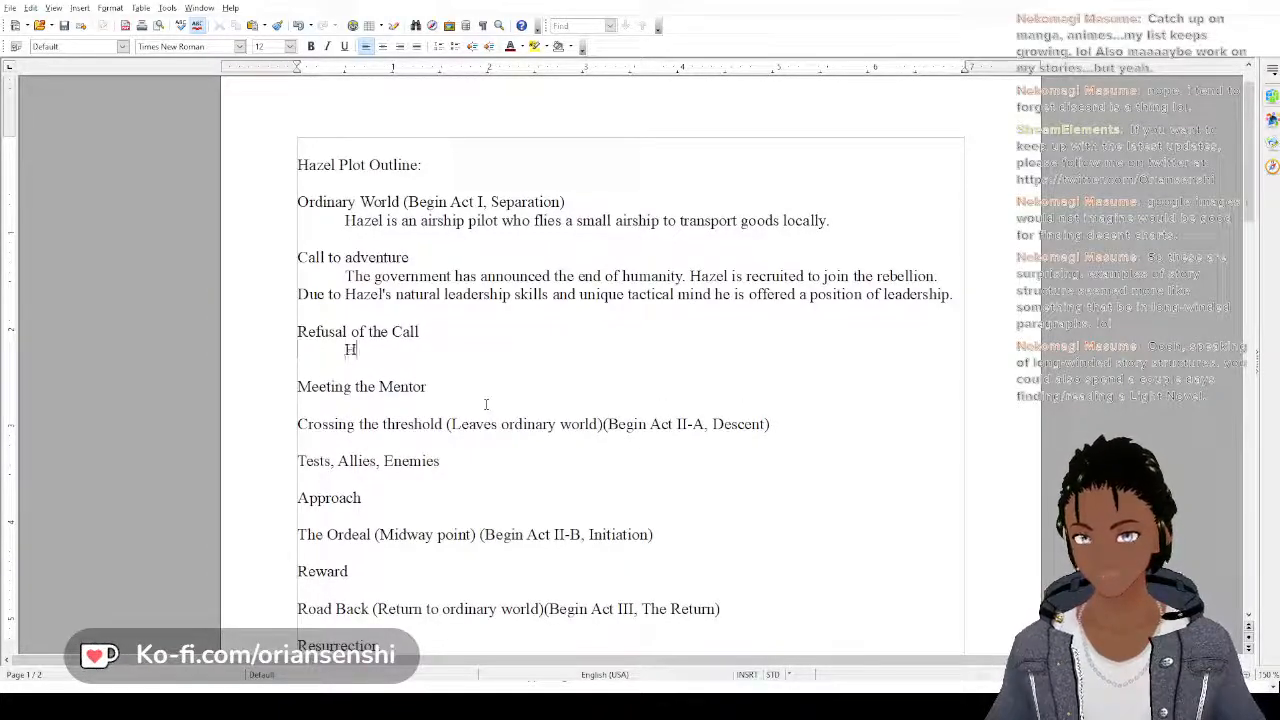
type("a")
type("z")
key("BackSpace")
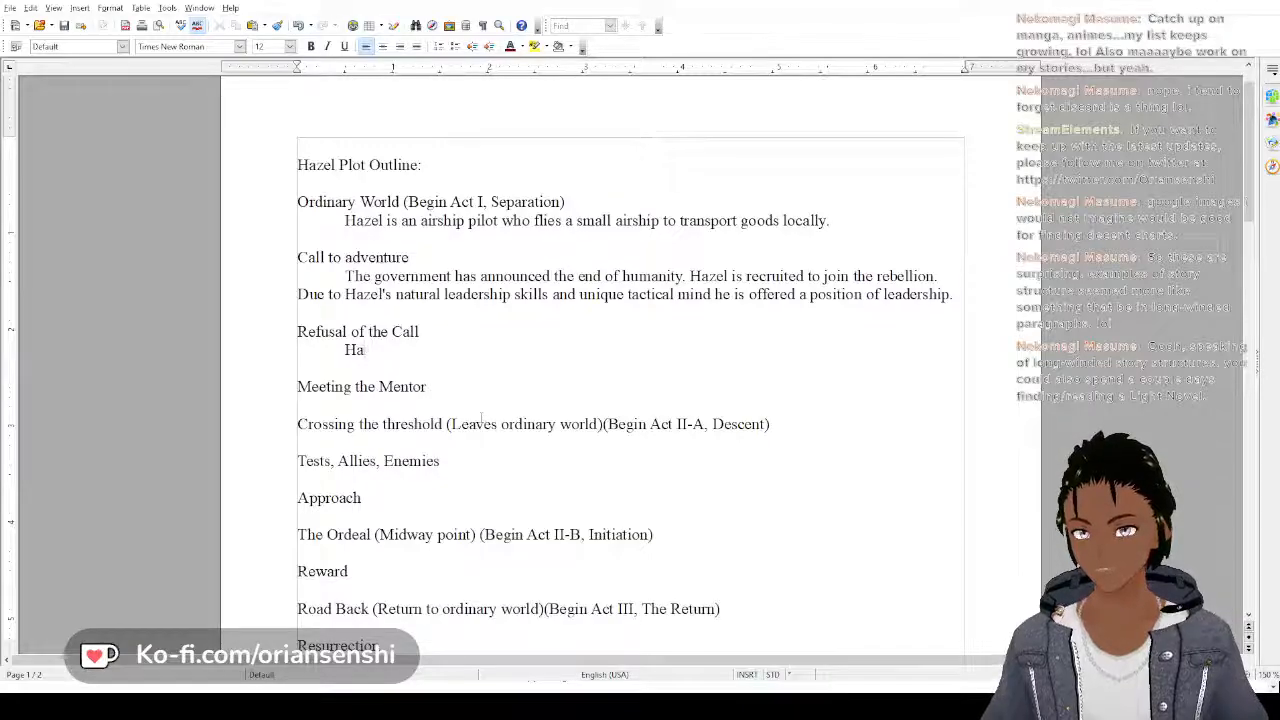
type("zel feels ")
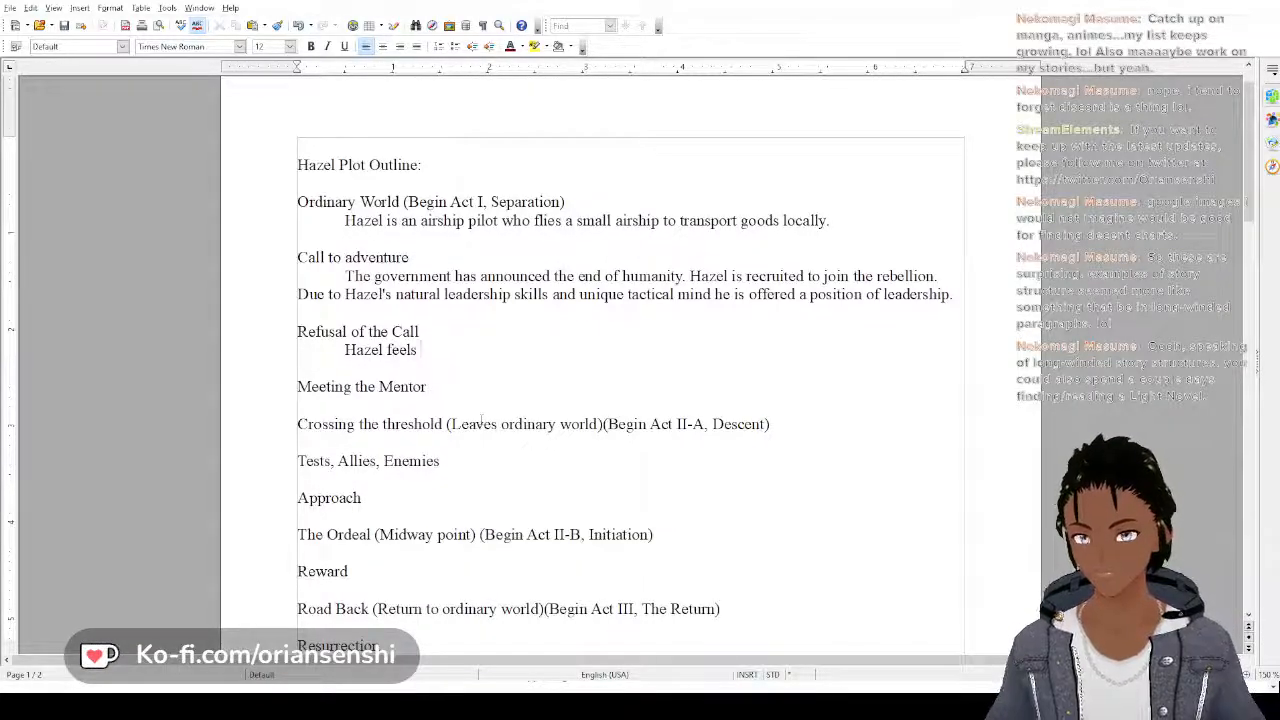
type("unqua")
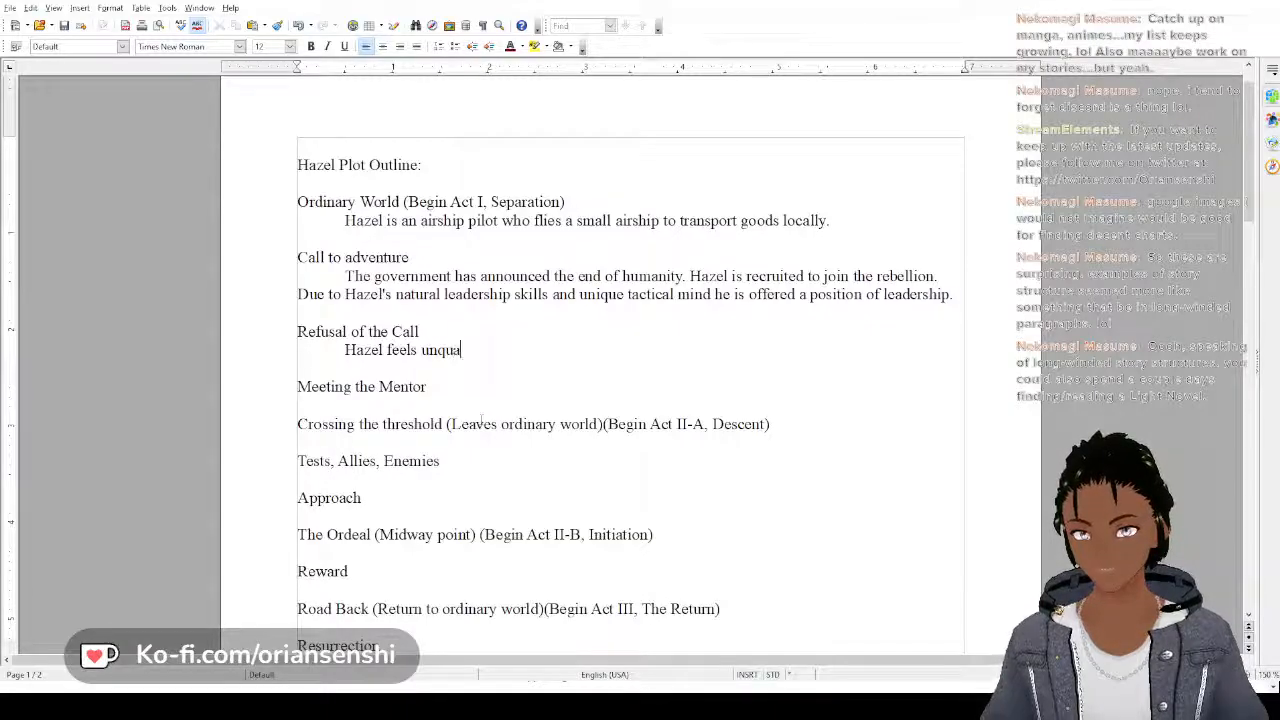
type("lified for")
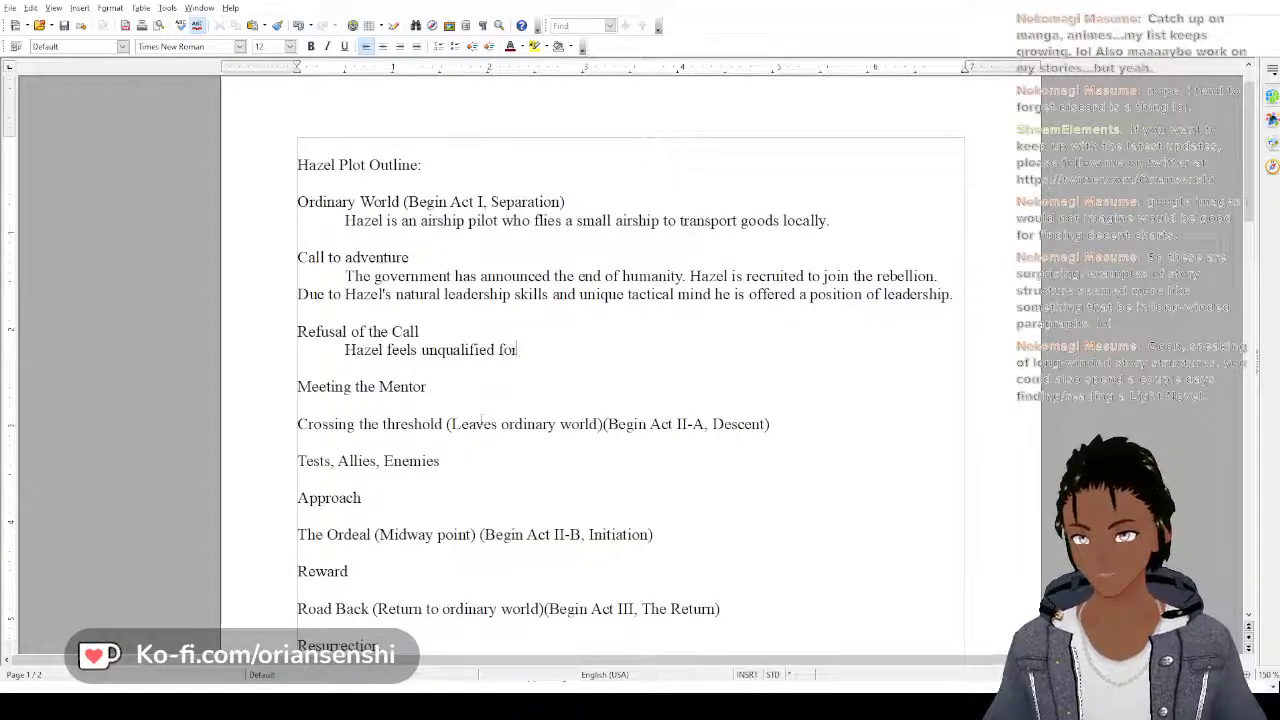
type(" the leadershi")
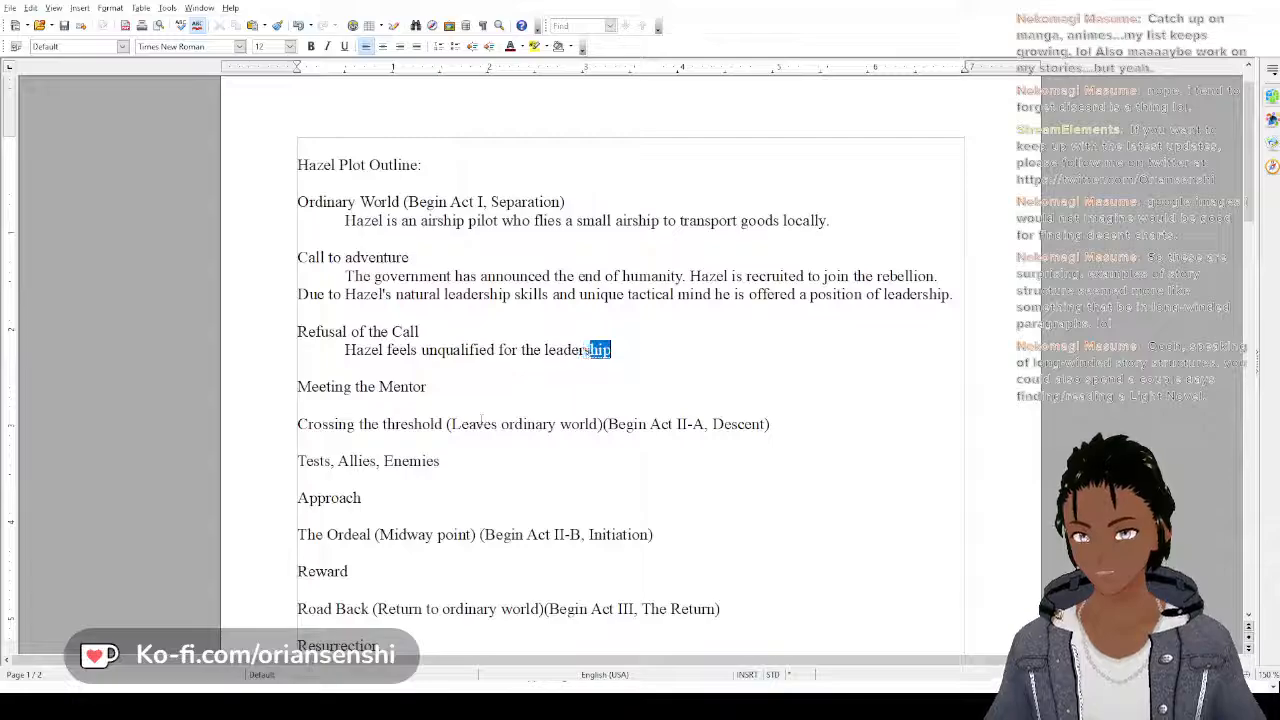
type("p posito")
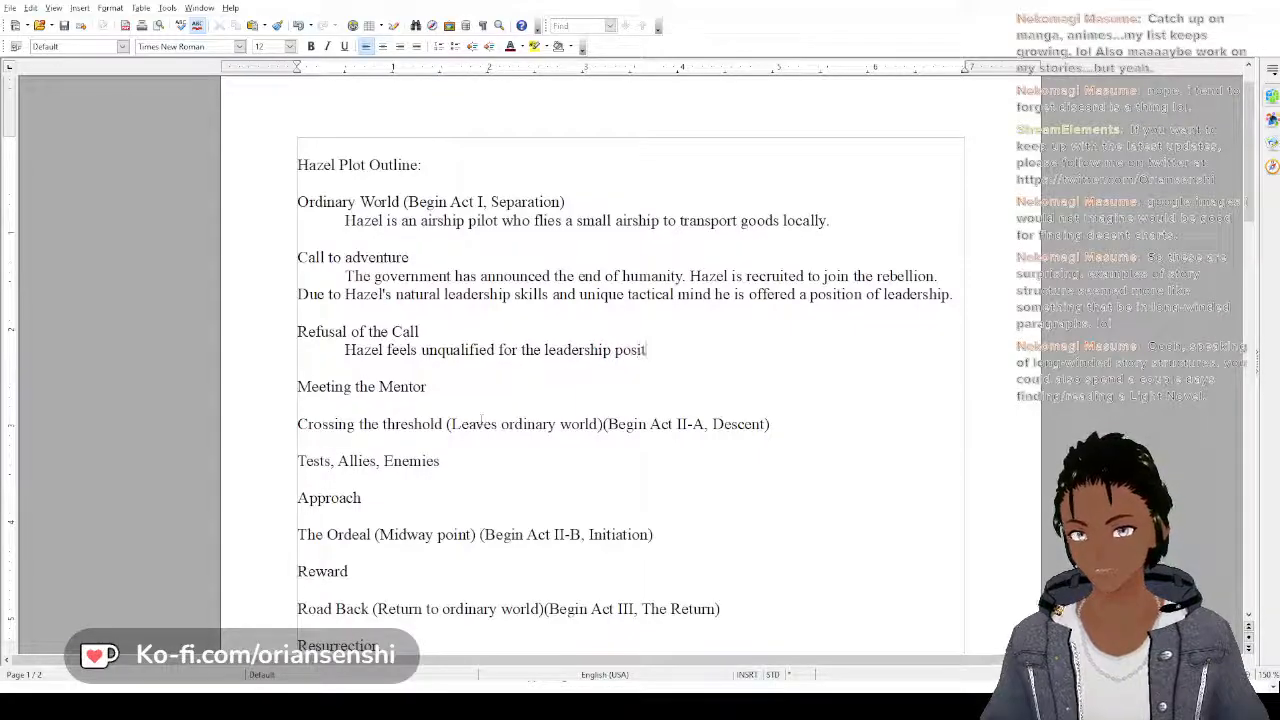
key("BackSpace")
key("BackSpace")
type("tion and t")
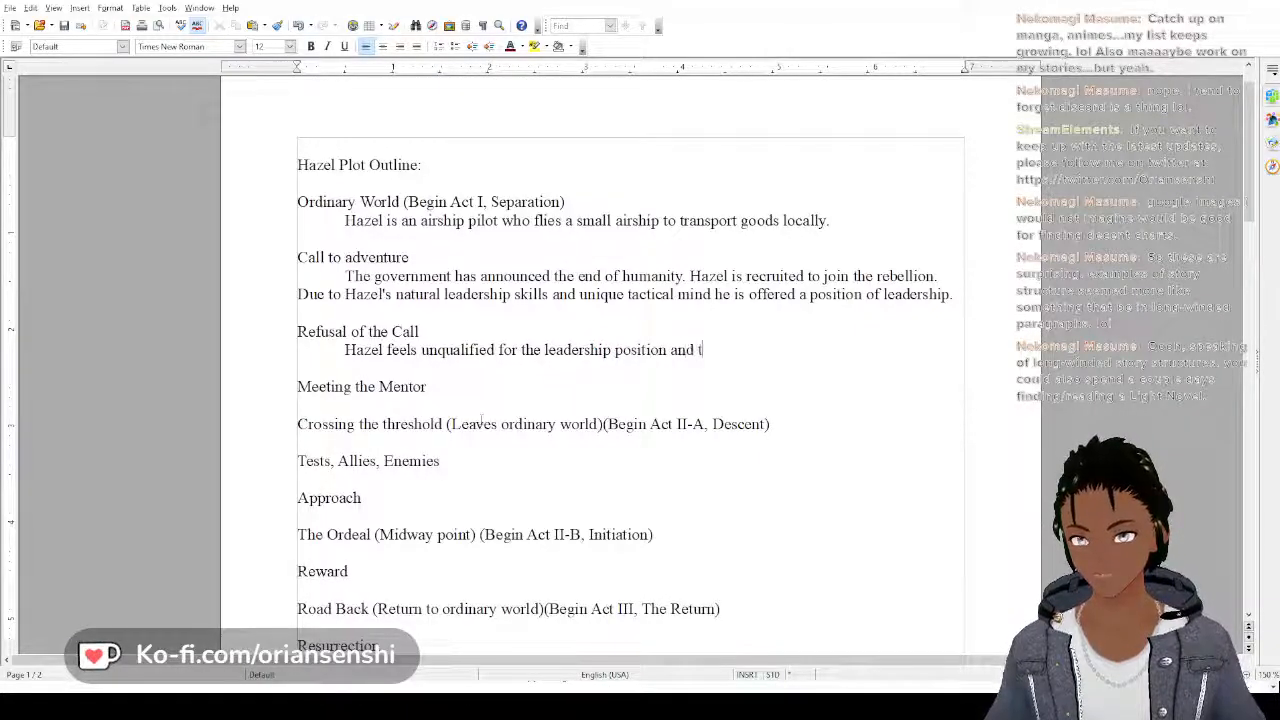
type("ries to ")
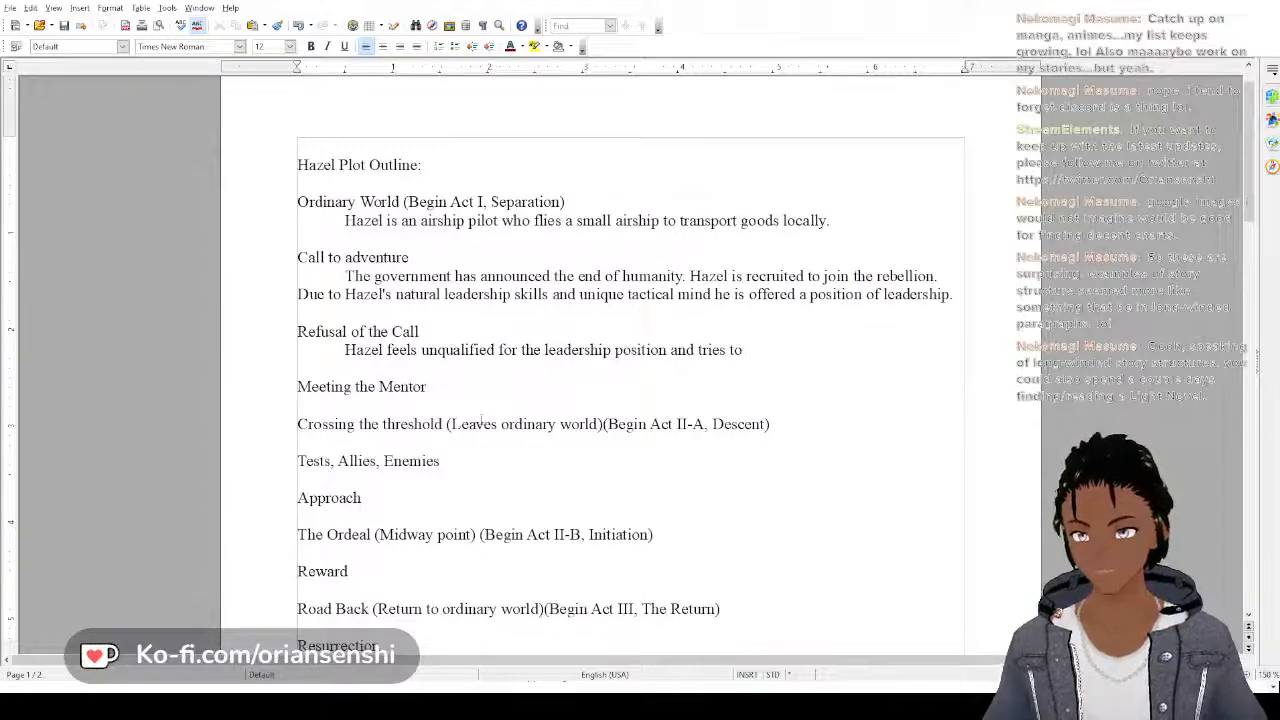
type("pas")
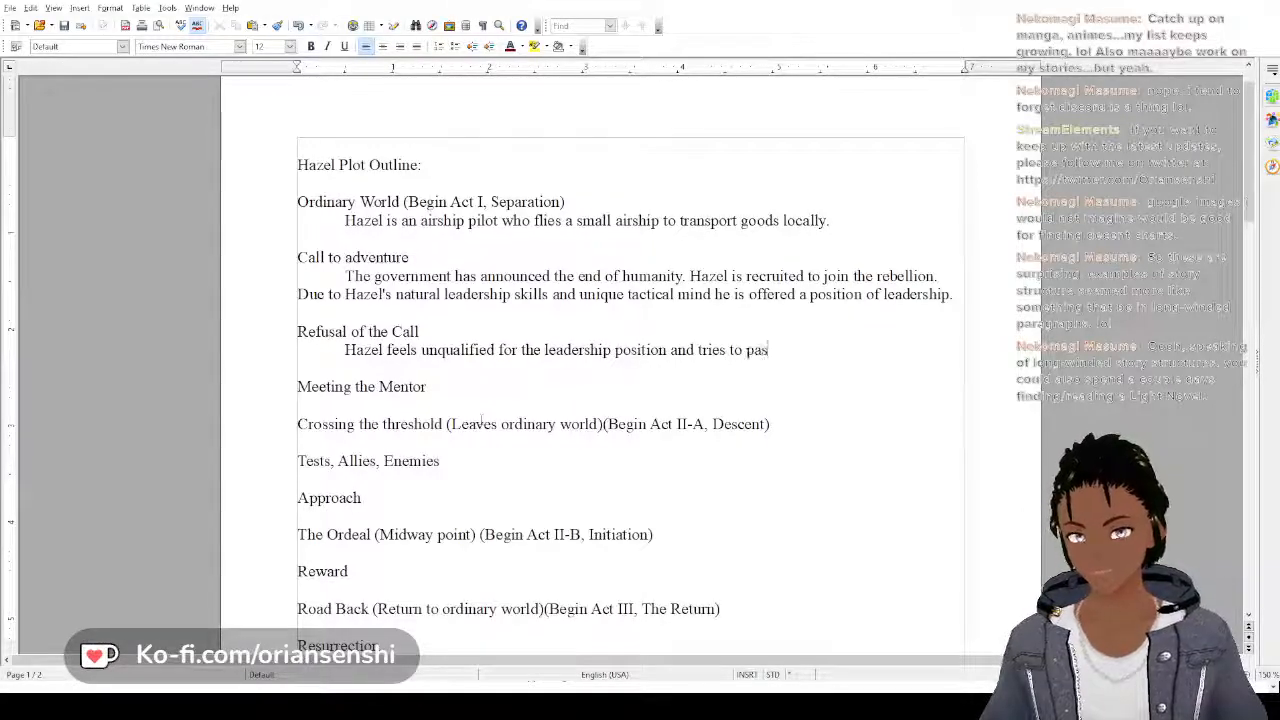
type("s it off")
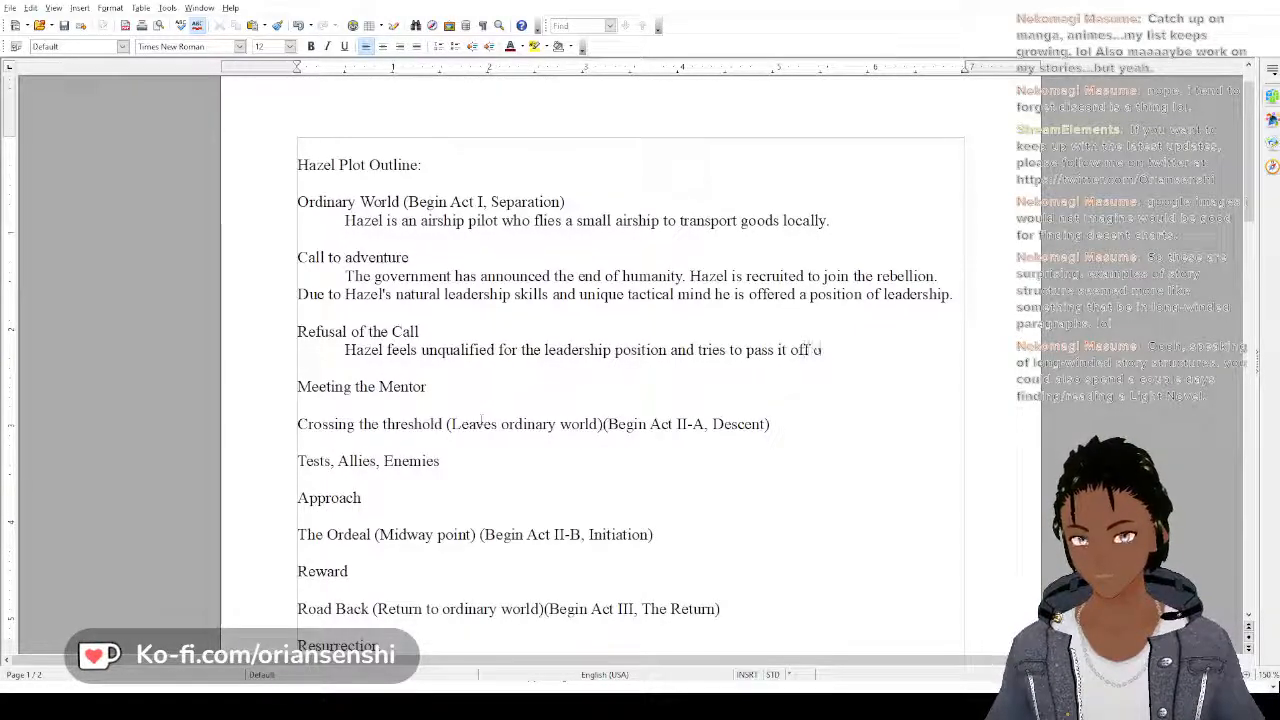
type(" to F")
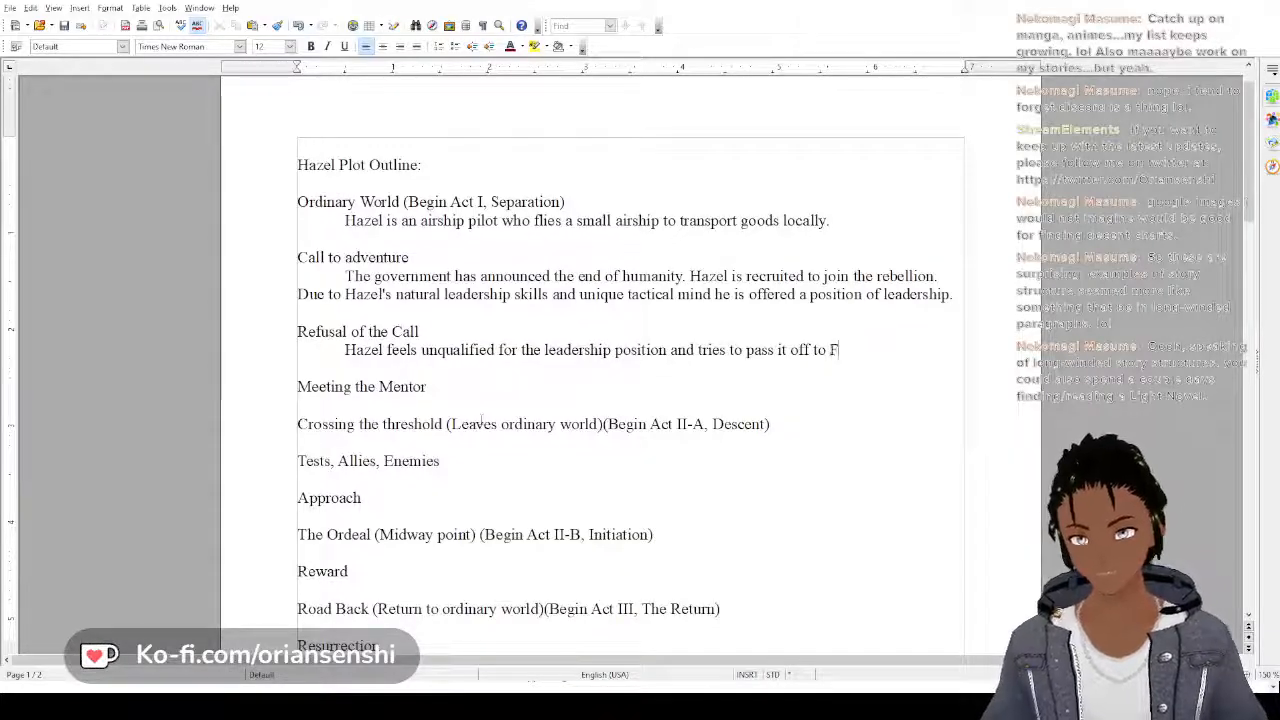
type("ern or any")
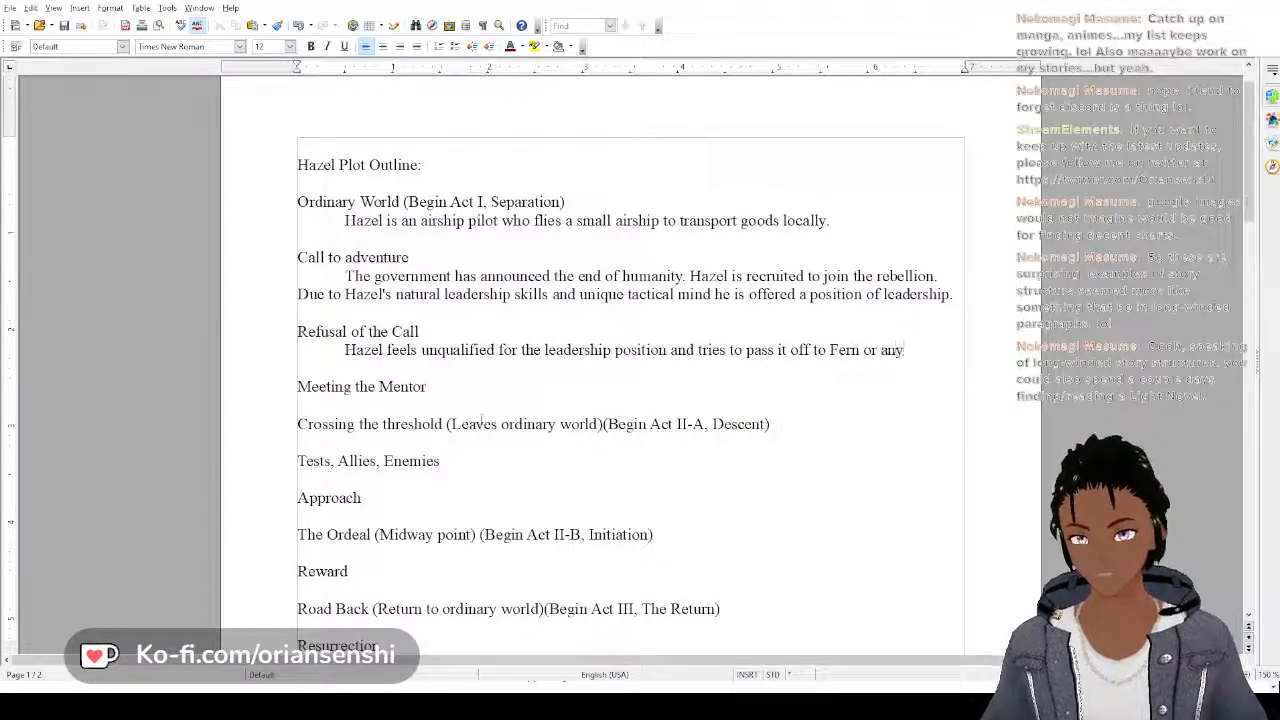
type("one else who")
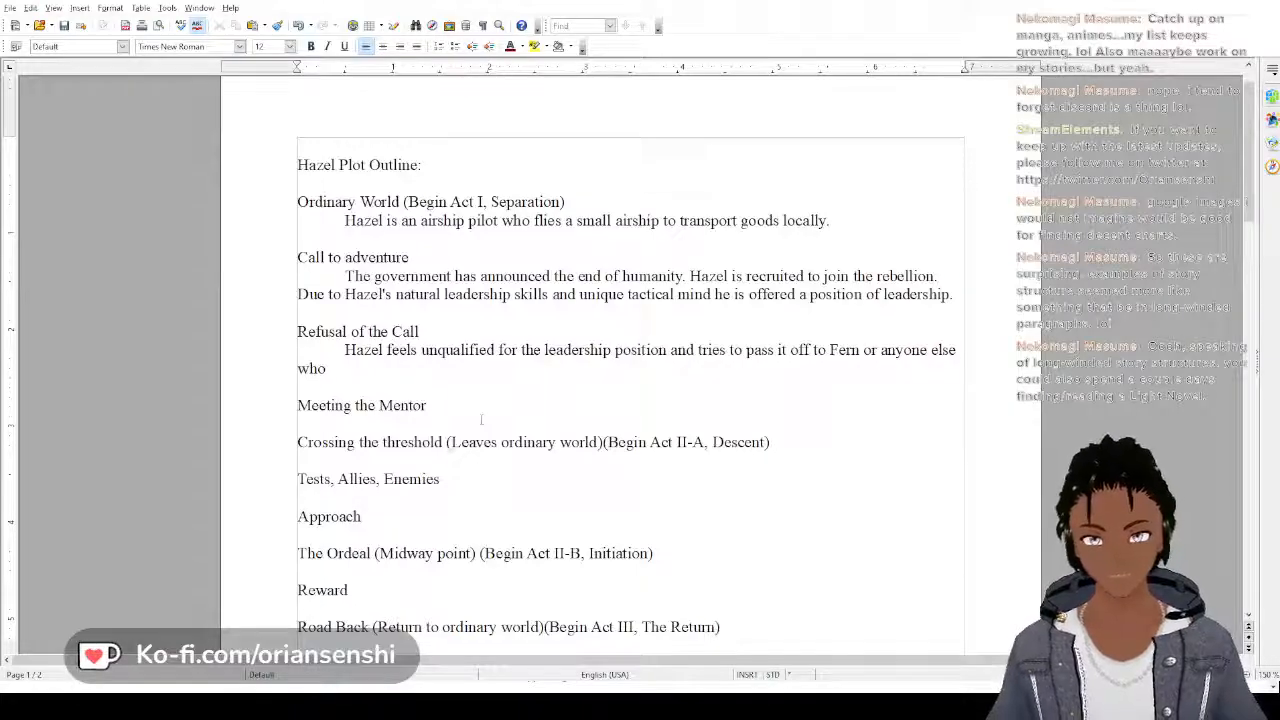
Finish the "Refusal of the Call" sentence with "pass it off to Fern or anyone else who he feels if better suited."
type("he")
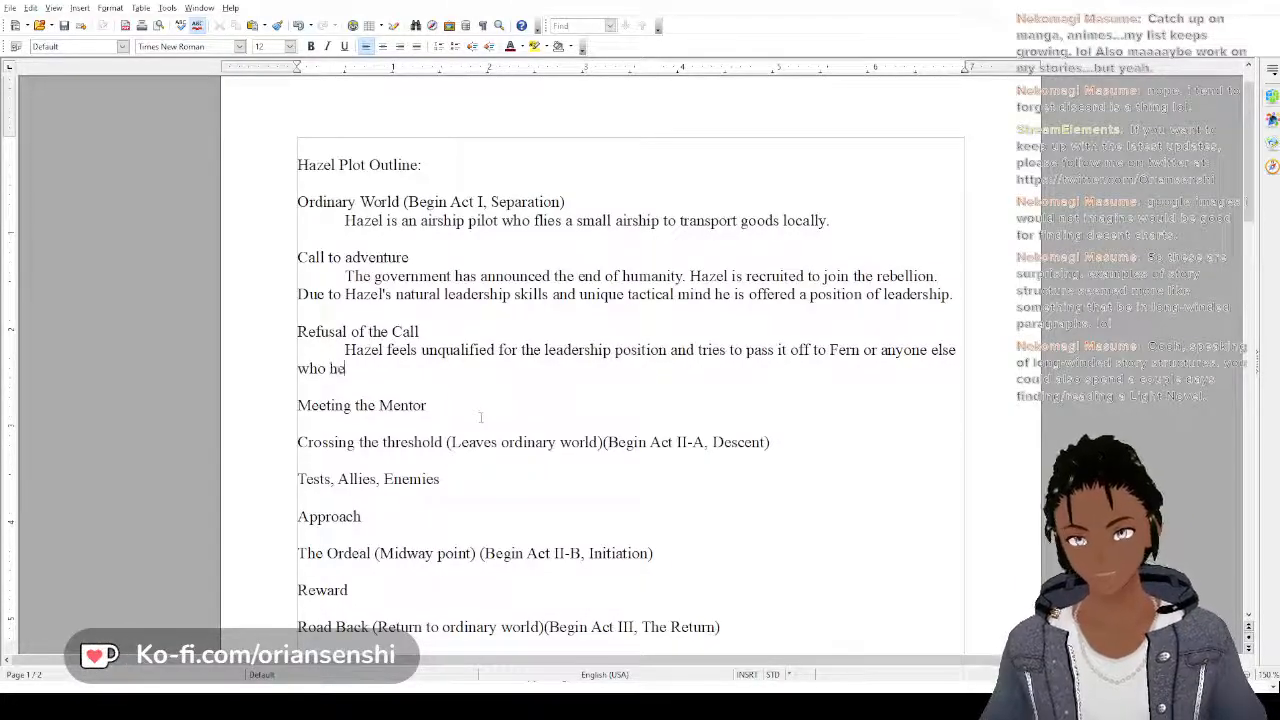
type(" feels if be")
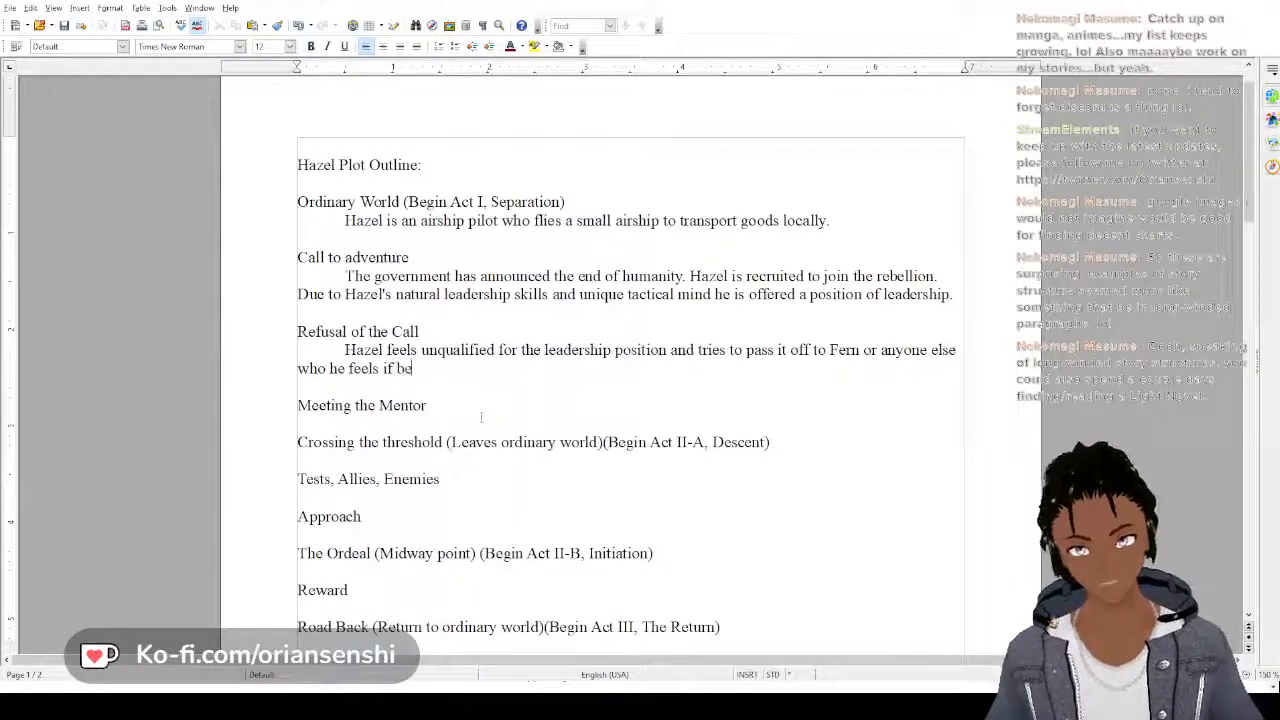
type("tter suited.")
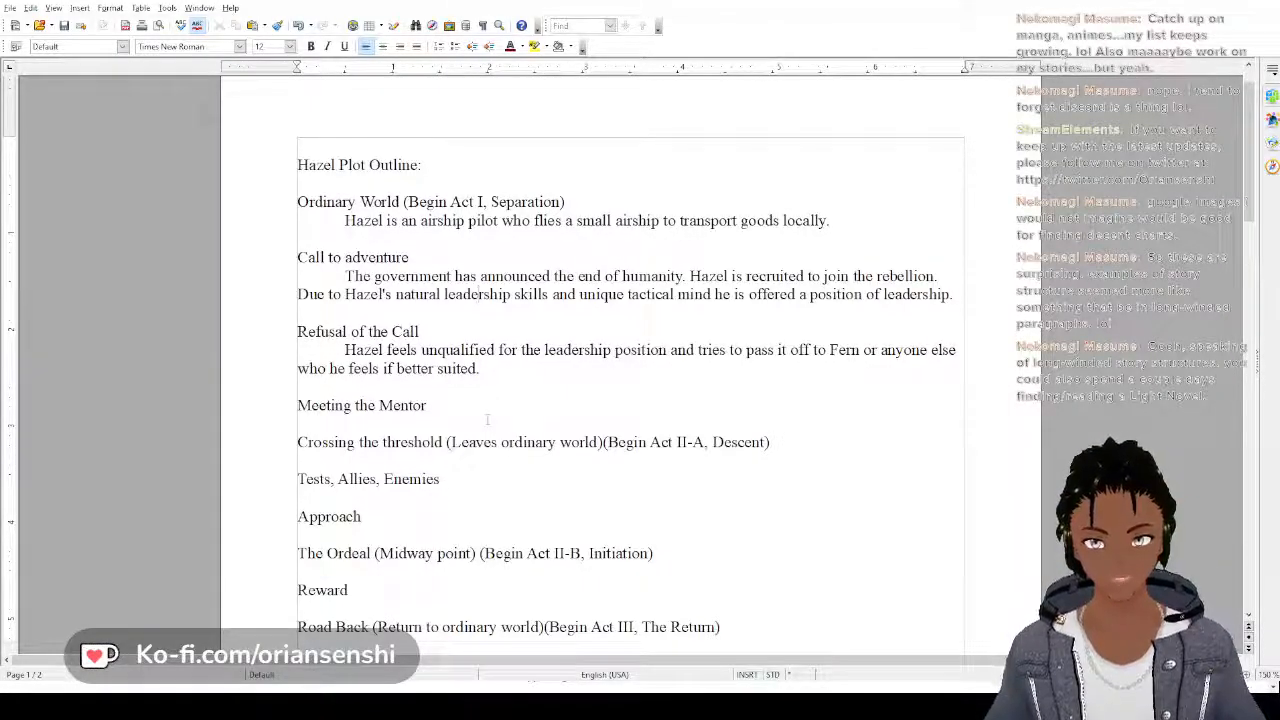
In Hazel's "Call to adventure" paragraph, insert "He is asked to mediate the" after the sentence about joining the rebellion
key("Left")
key("Left")
key("Left")
key("Left")
key("Left")
key("Left")
key("Left")
key("Left")
key("Left")
key("Left")
key("Left")
key("Left")
key("Left")
key("Left")
key("Left")
key("Left")
key("Left")
key("Left")
key("Left")
key("Left")
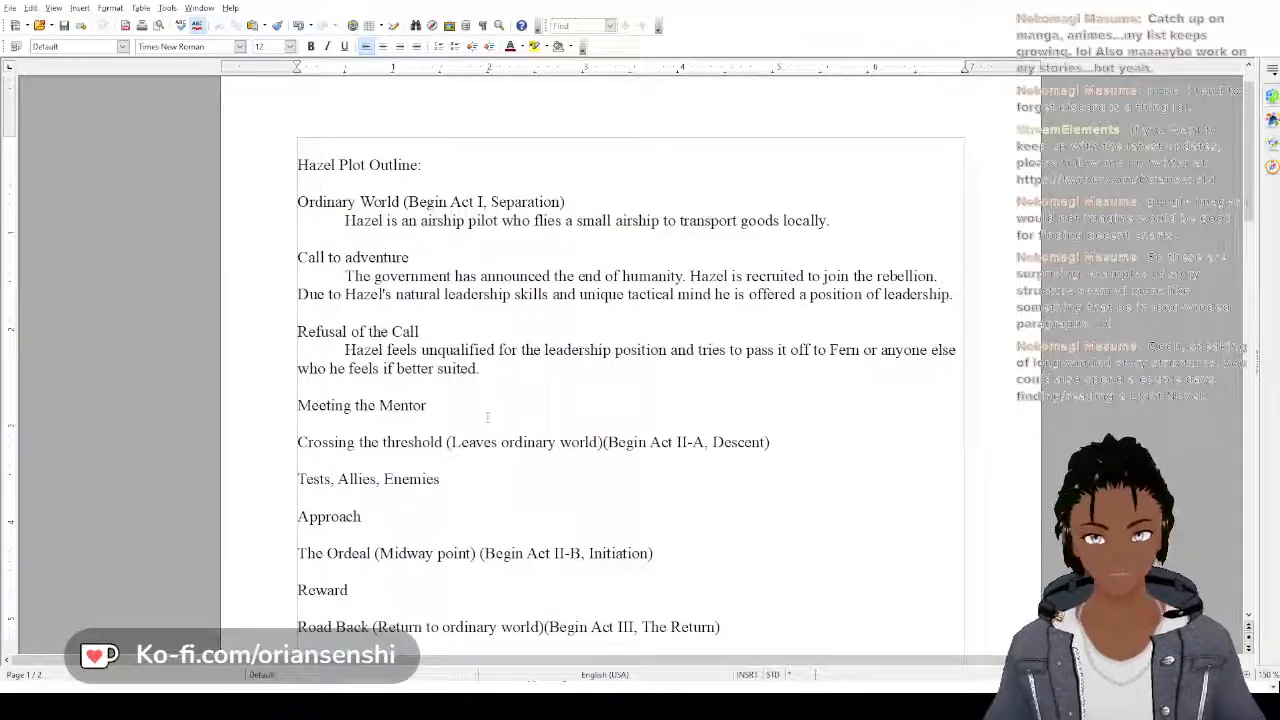
type("He is asked t")
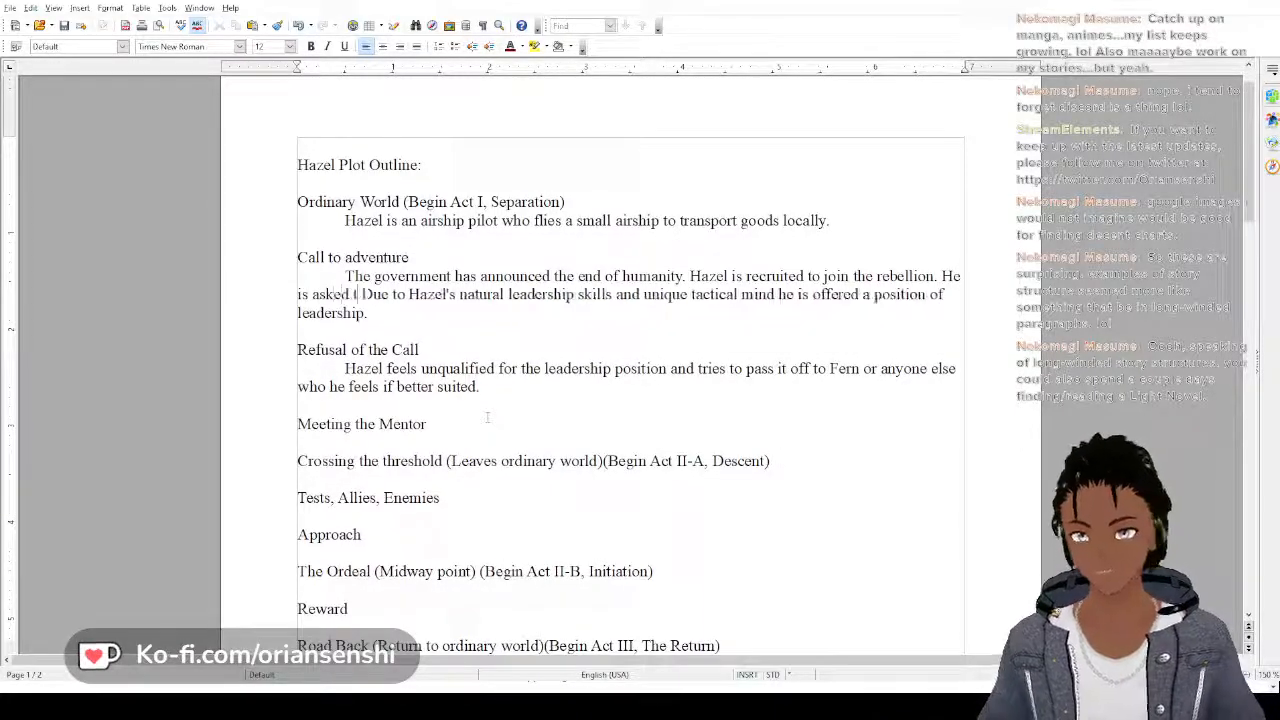
type("o negoti")
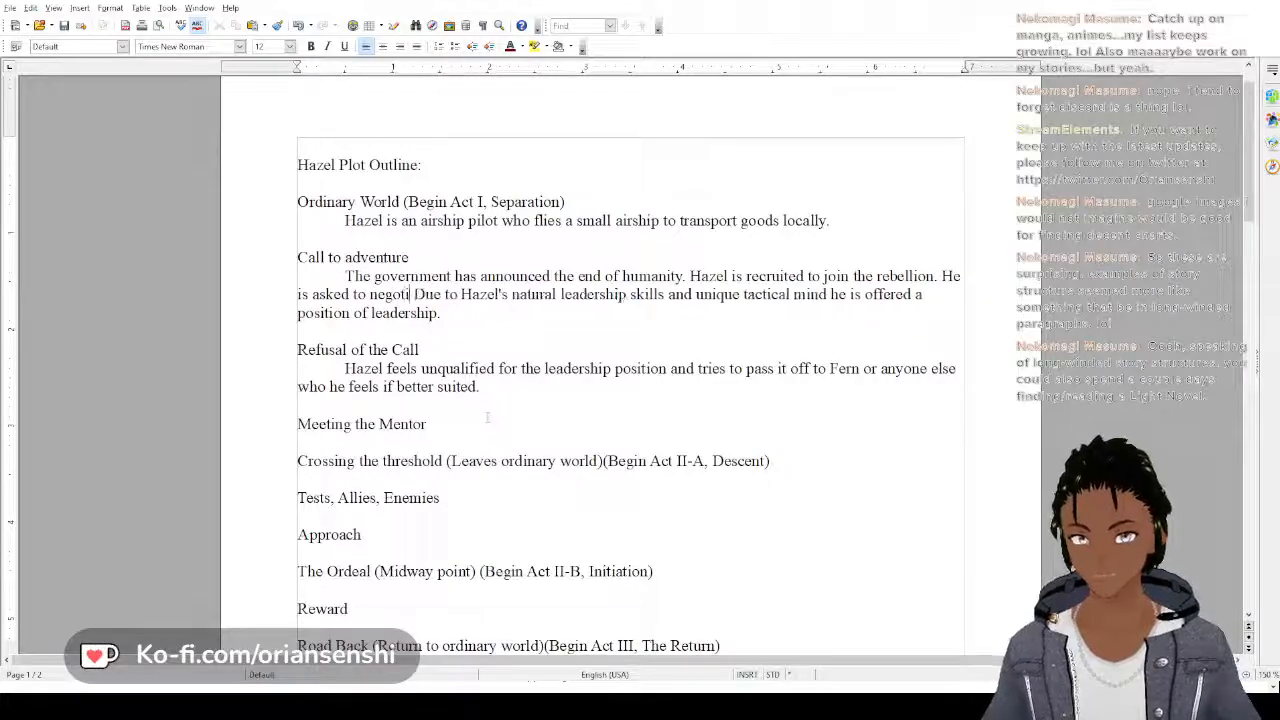
key("BackSpace")
key("BackSpace")
key("BackSpace")
key("BackSpace")
key("BackSpace")
key("BackSpace")
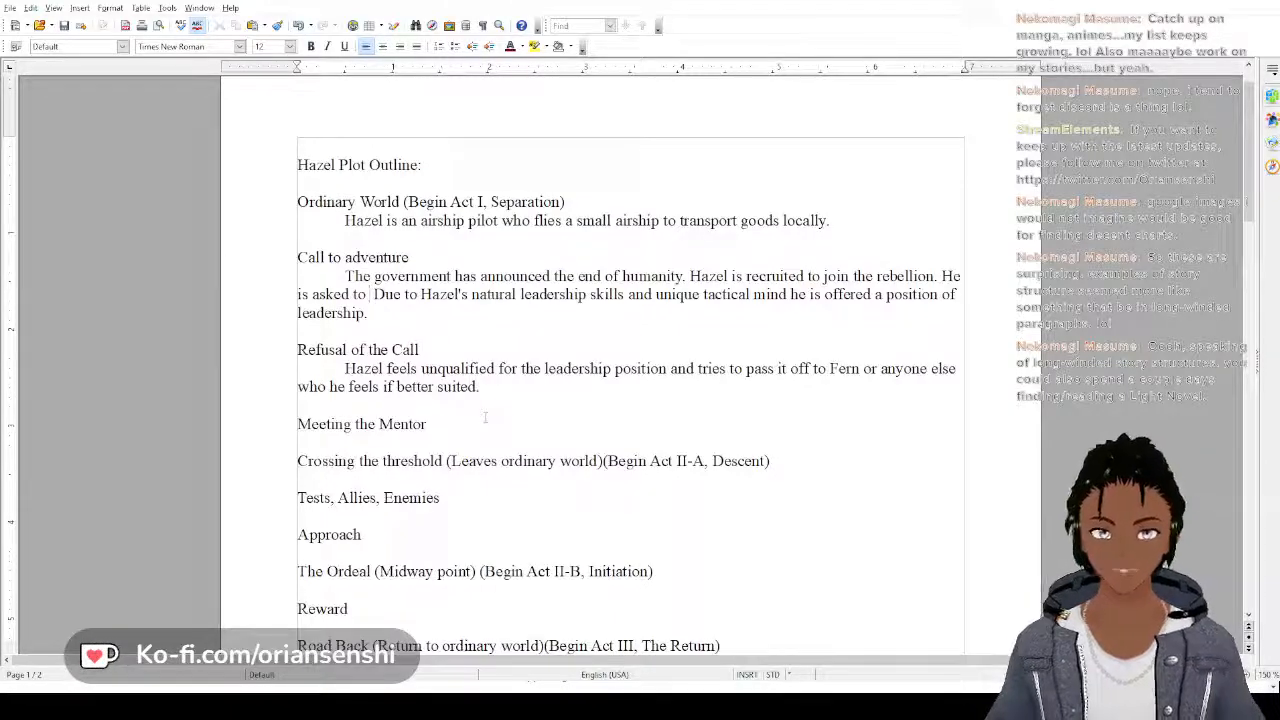
type("me")
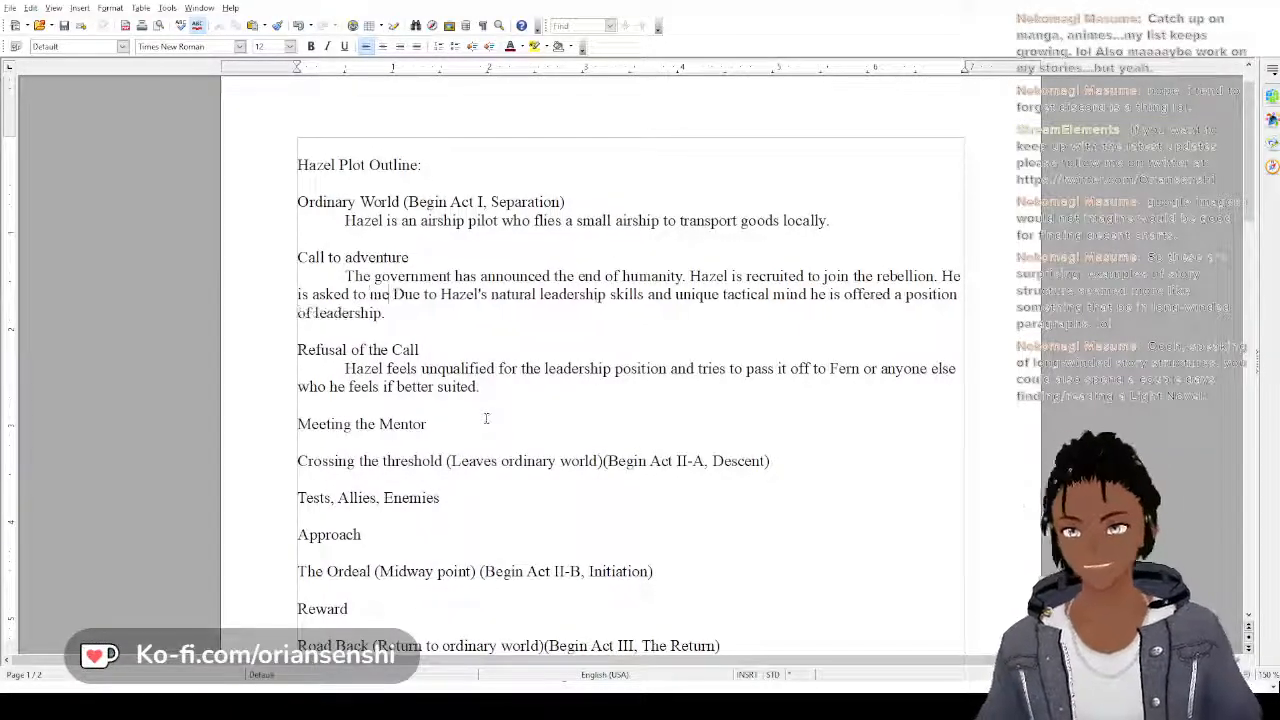
type("diate ")
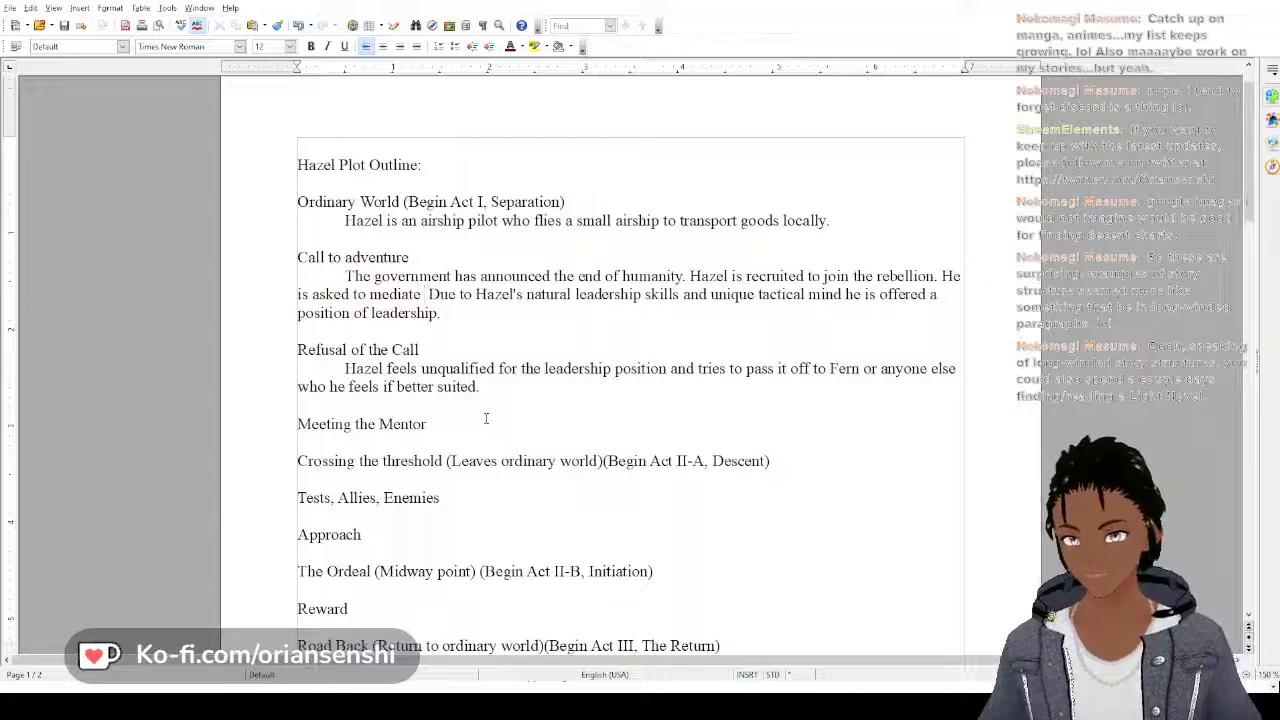
type("the")
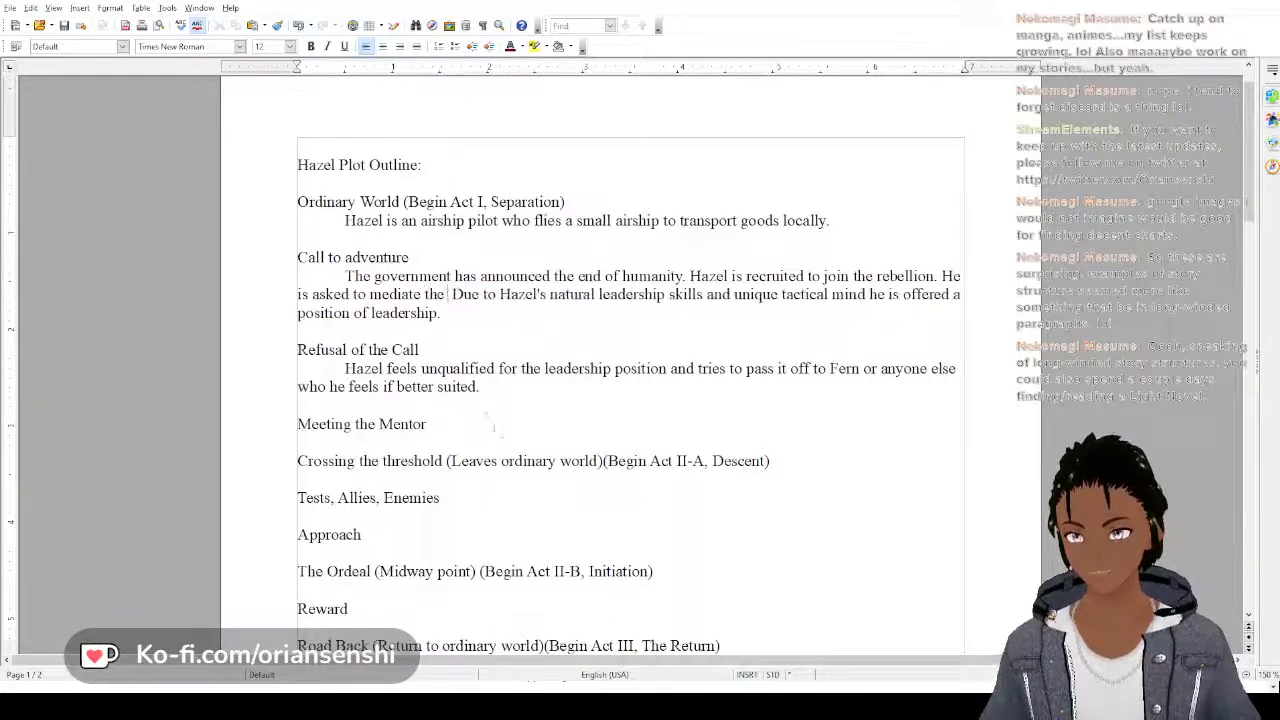
type(" process of m")
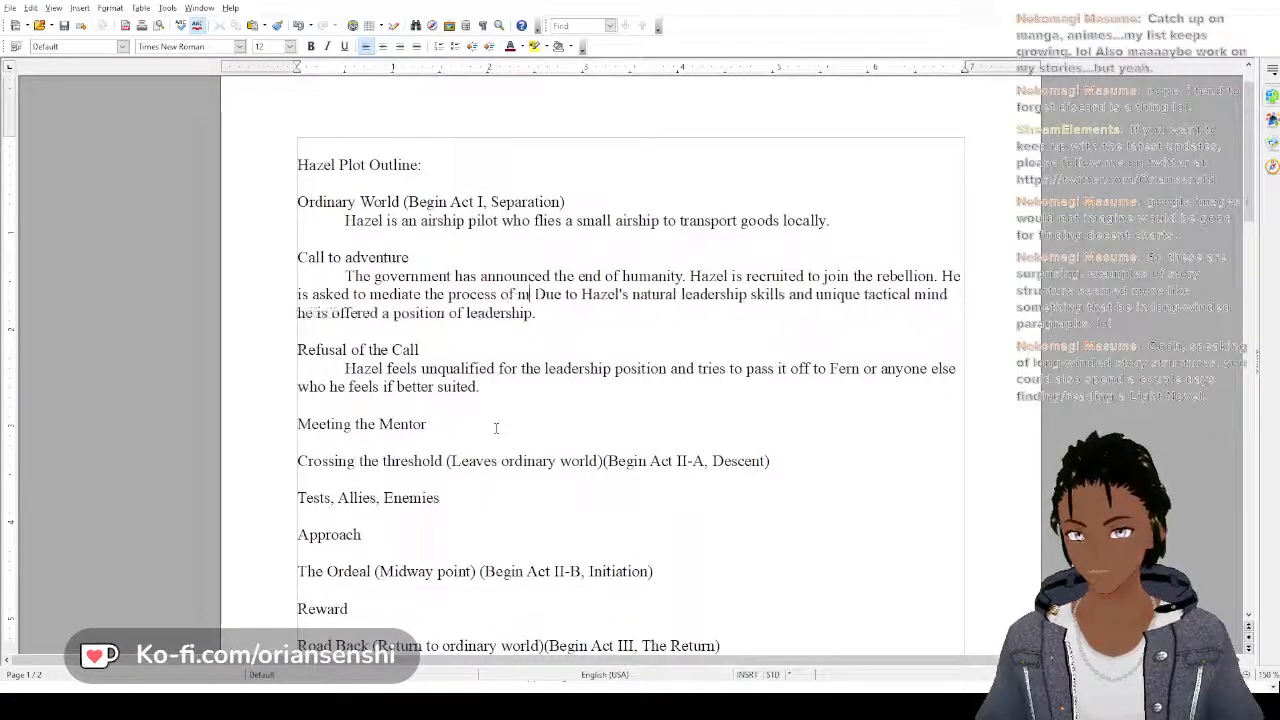
type("ultiple")
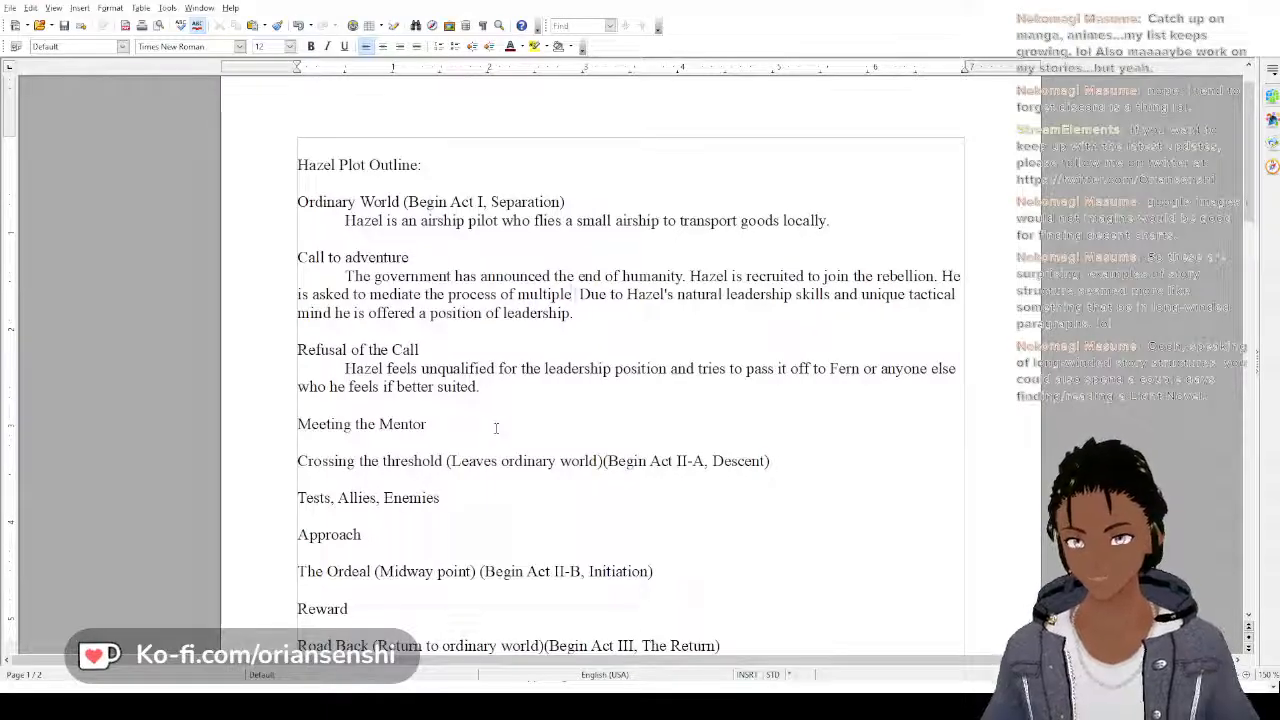
type(" rebel gr")
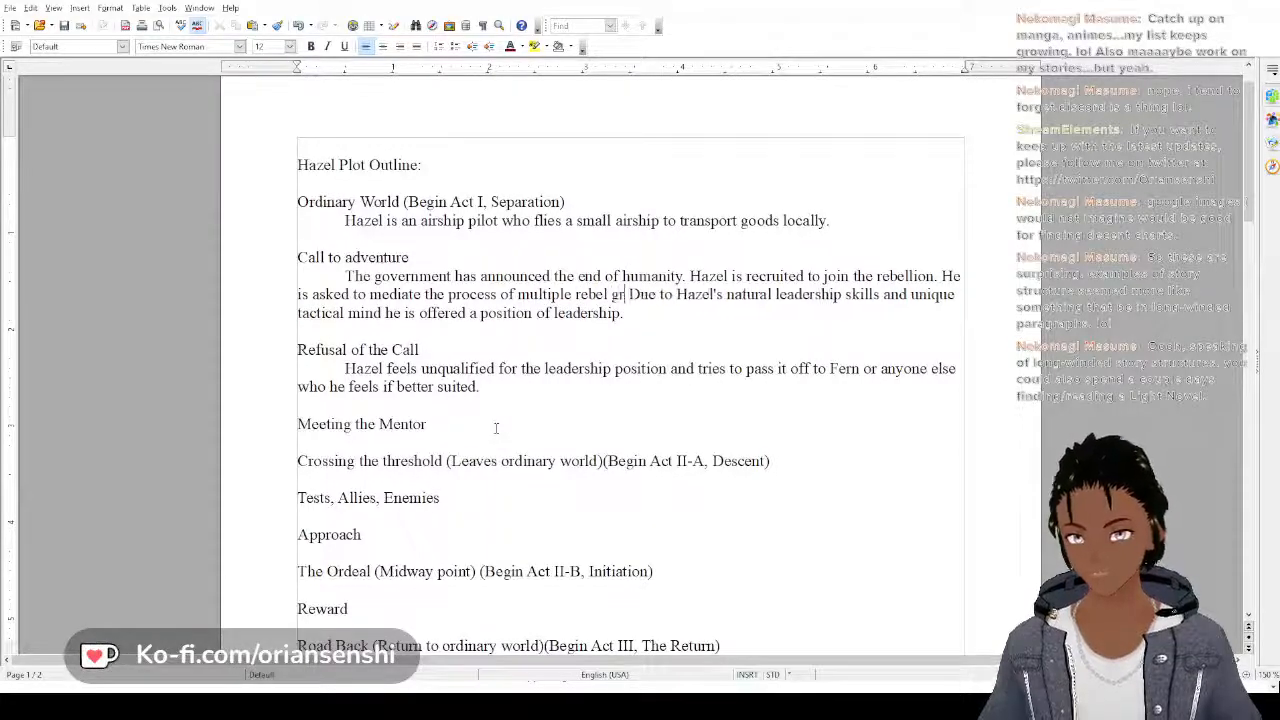
type("oubs")
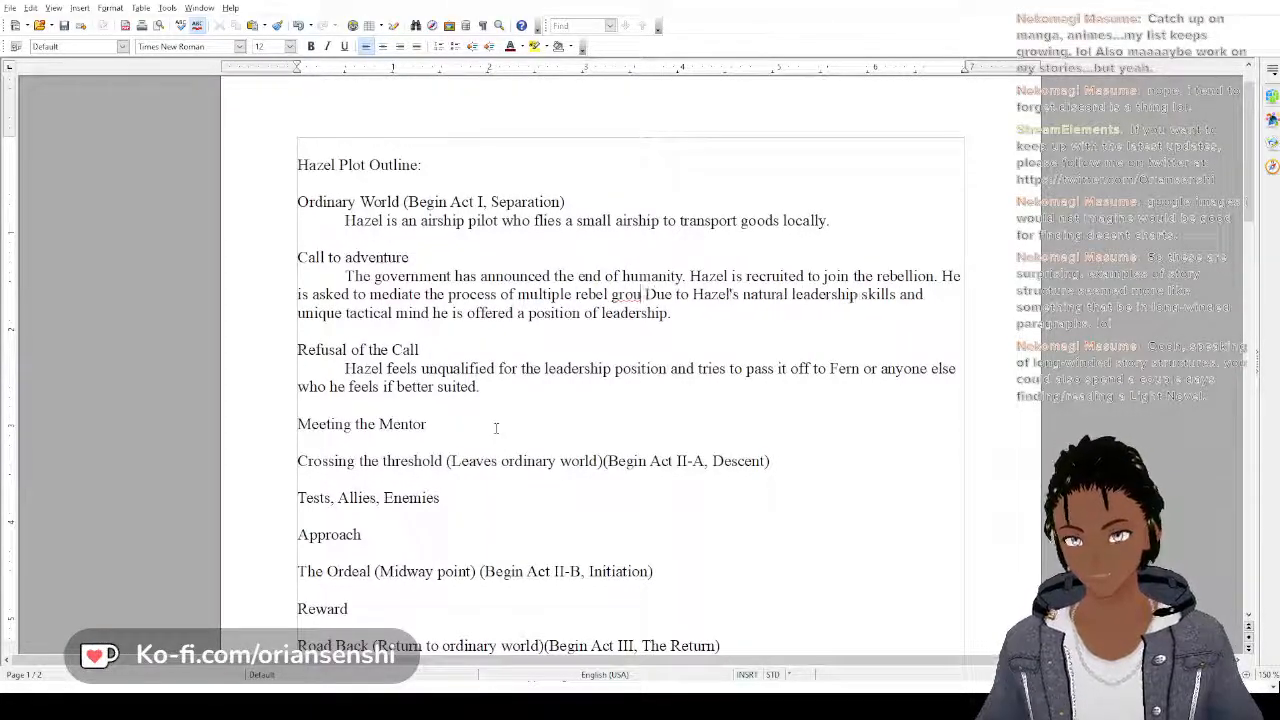
type("ps")
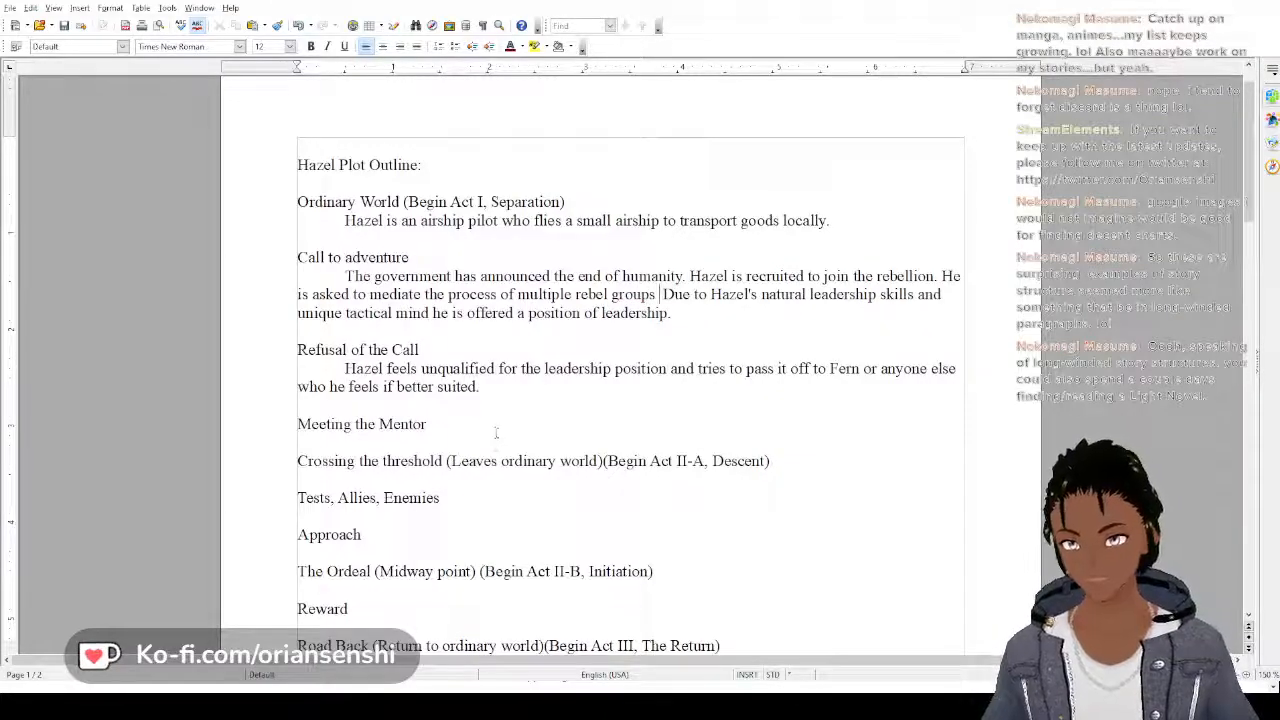
type("uni")
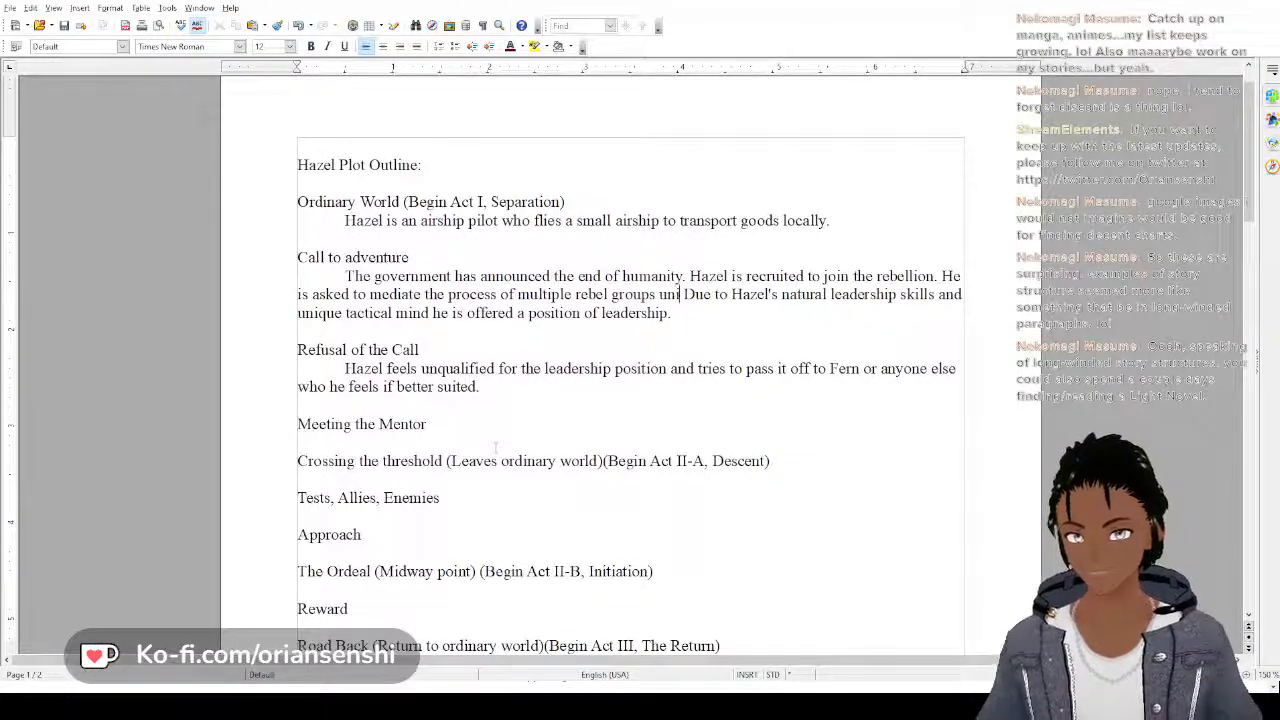
type("ting")
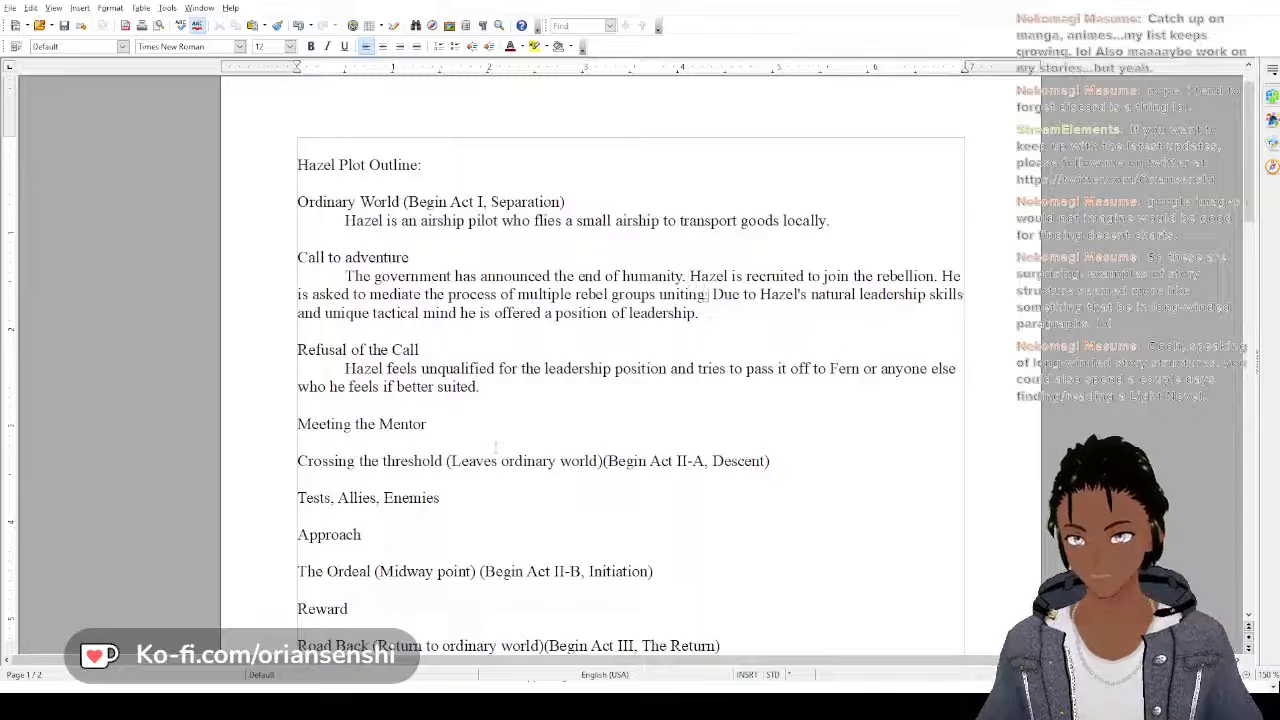
type(" to form one")
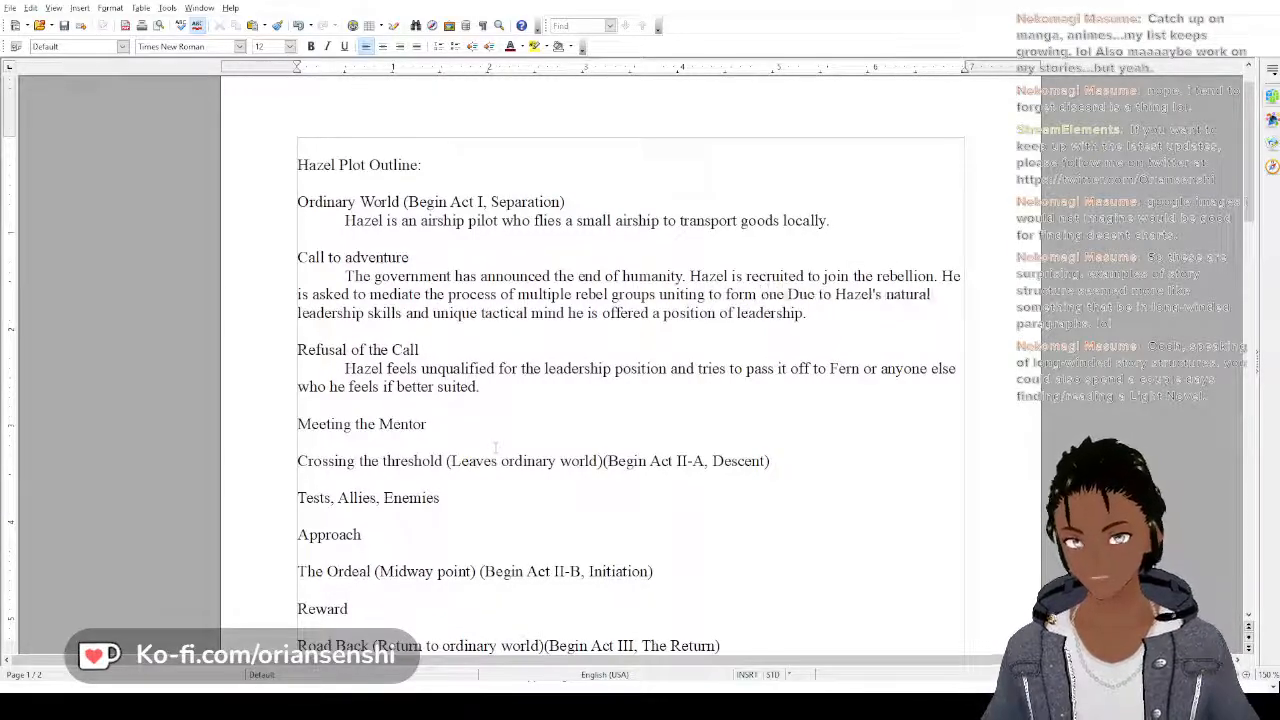
type(" cohesi ")
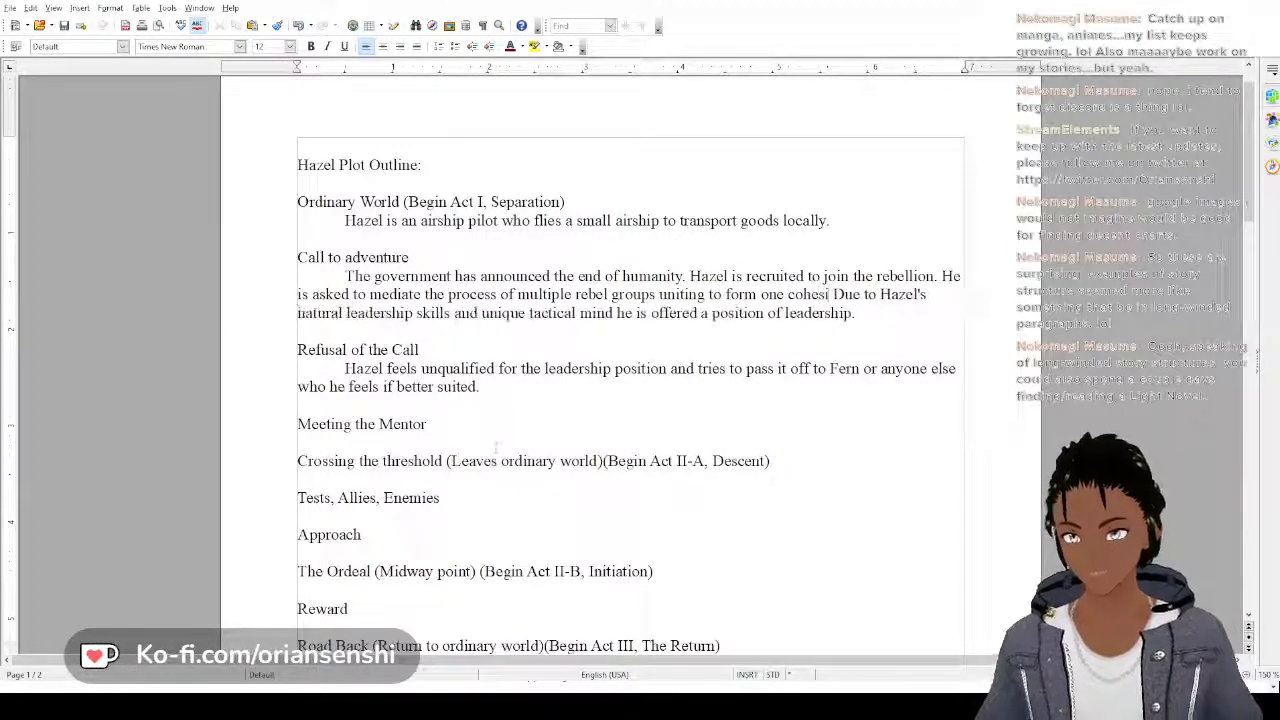
type("ve force.")
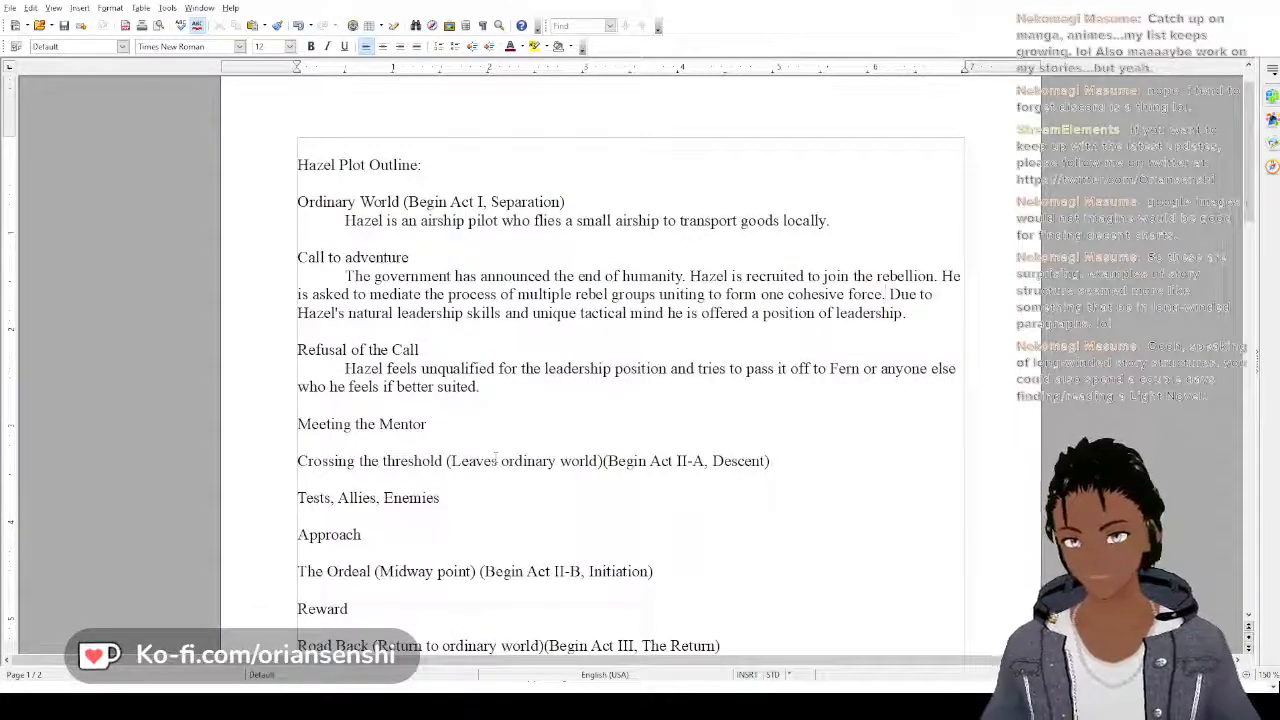
type("He ")
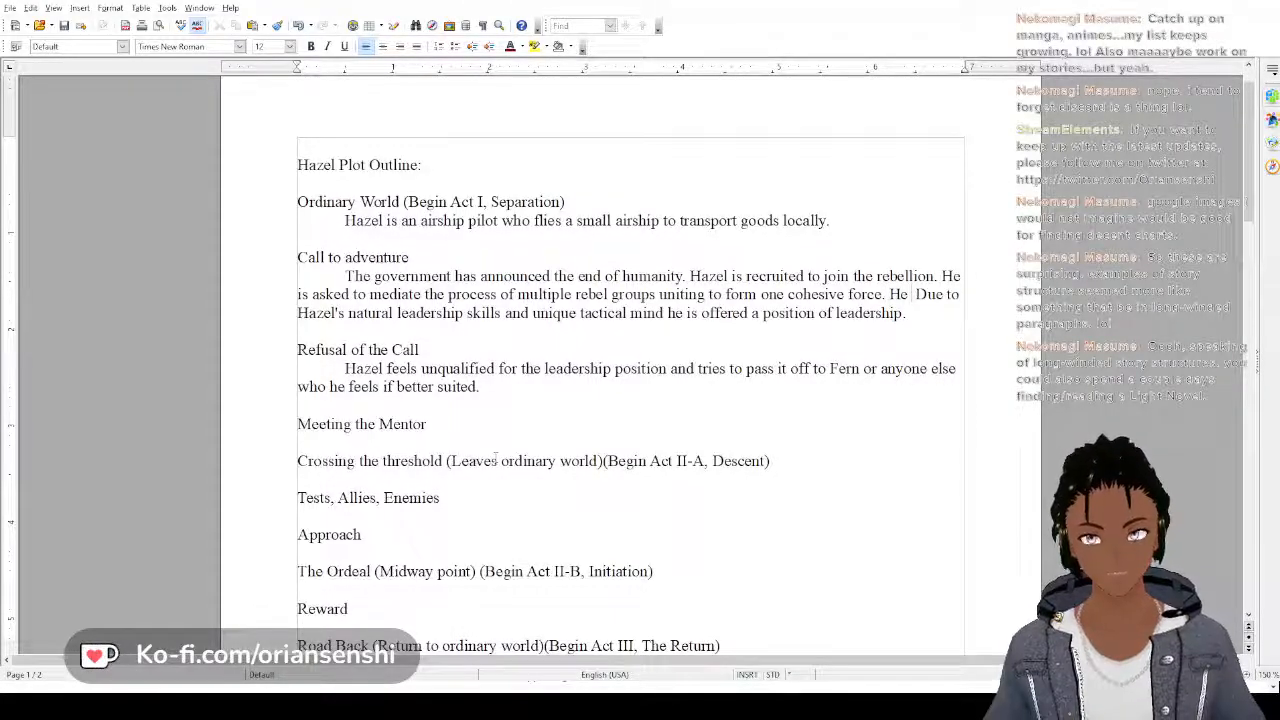
type("is")
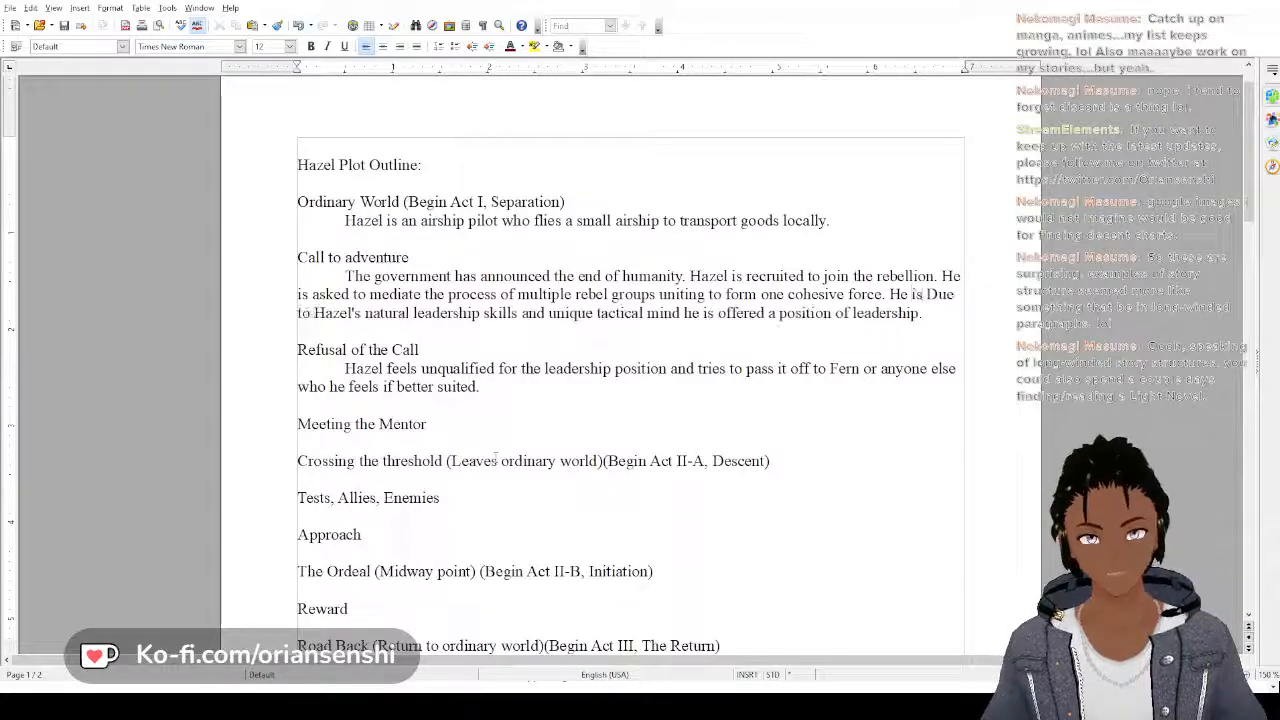
key("BackSpace")
key("BackSpace")
key("BackSpace")
key("BackSpace")
key("BackSpace")
key("BackSpace")
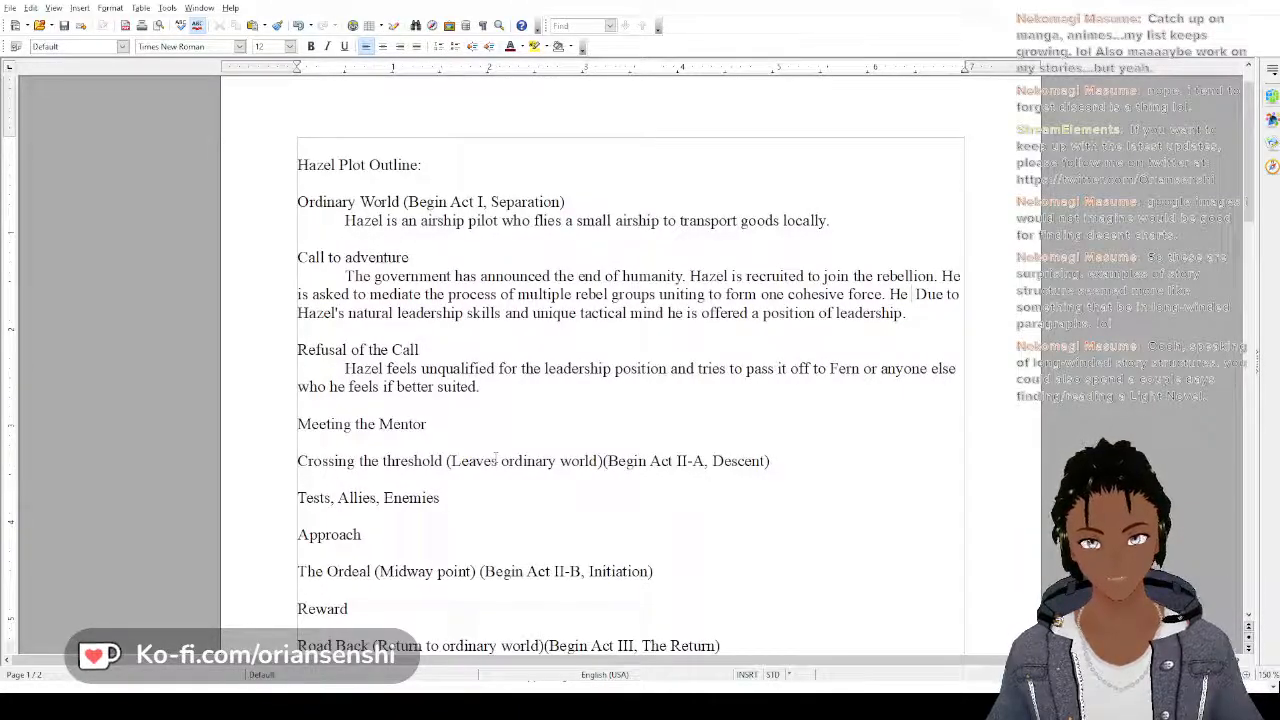
After "one cohesive force.", add "At first he thinks that he is just acting as a mediator of these groups,"
type("At first")
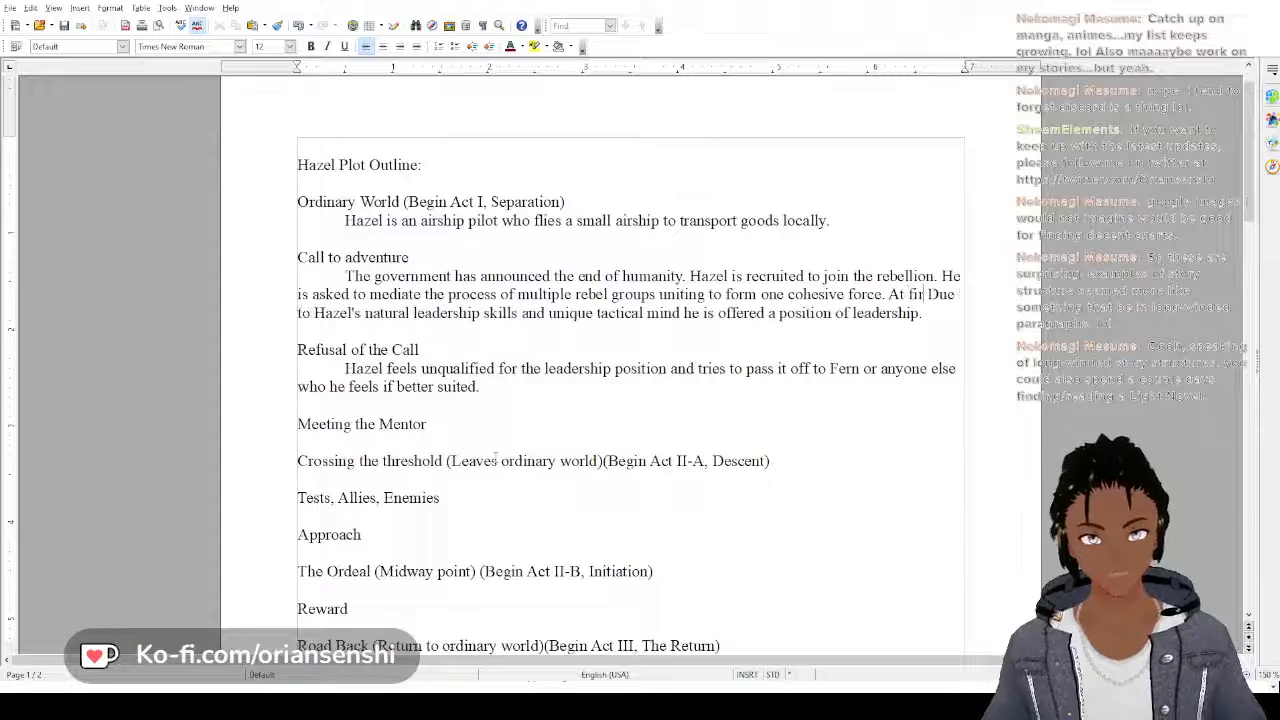
type(" he thinks")
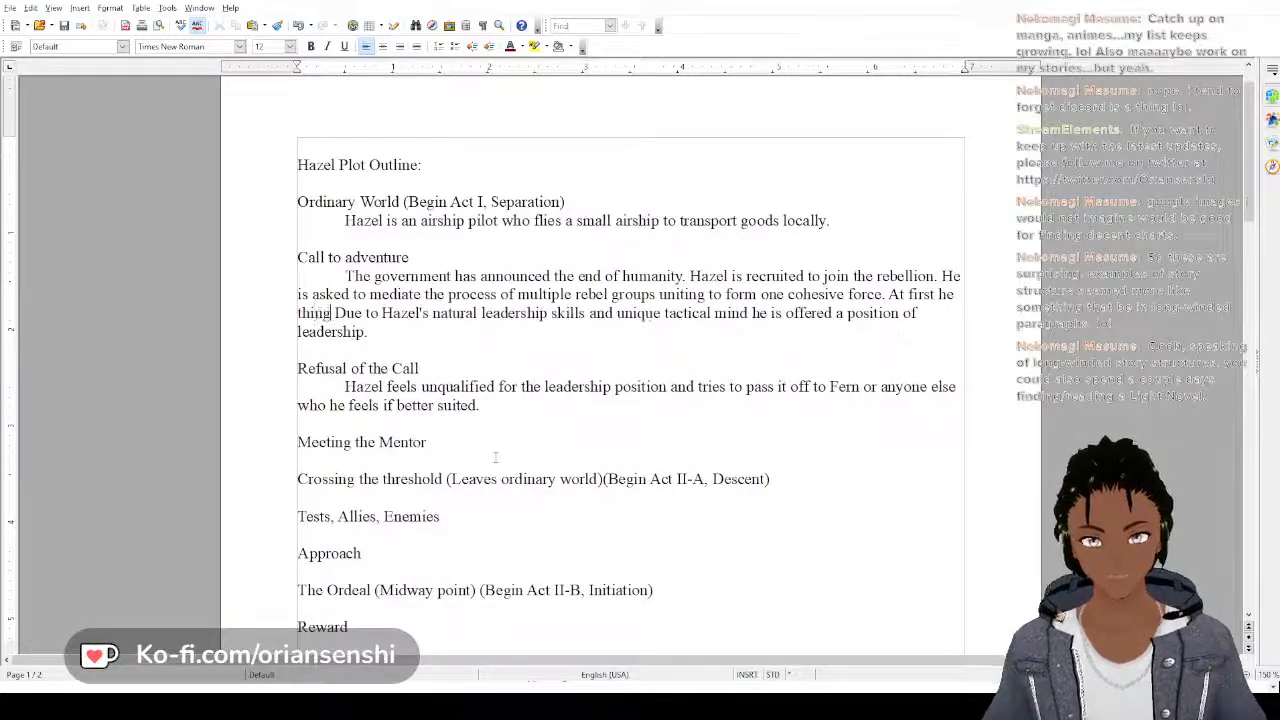
type(" that he is jus")
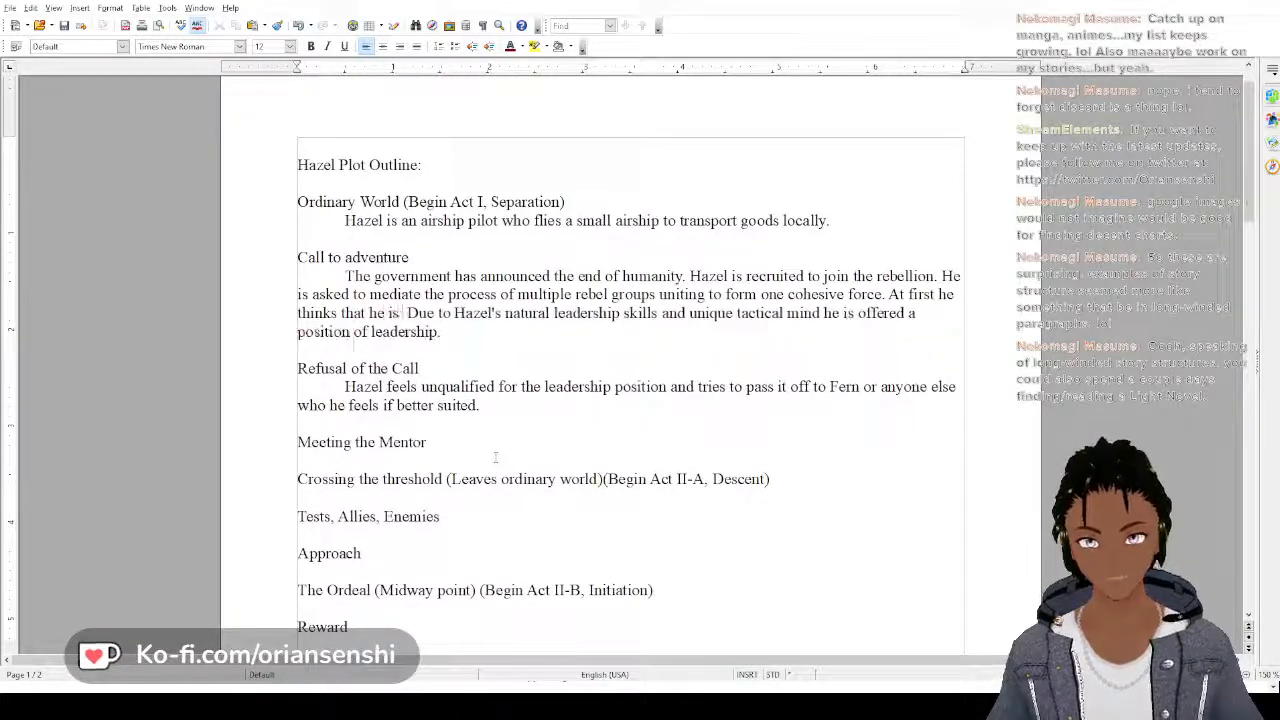
type("t acting")
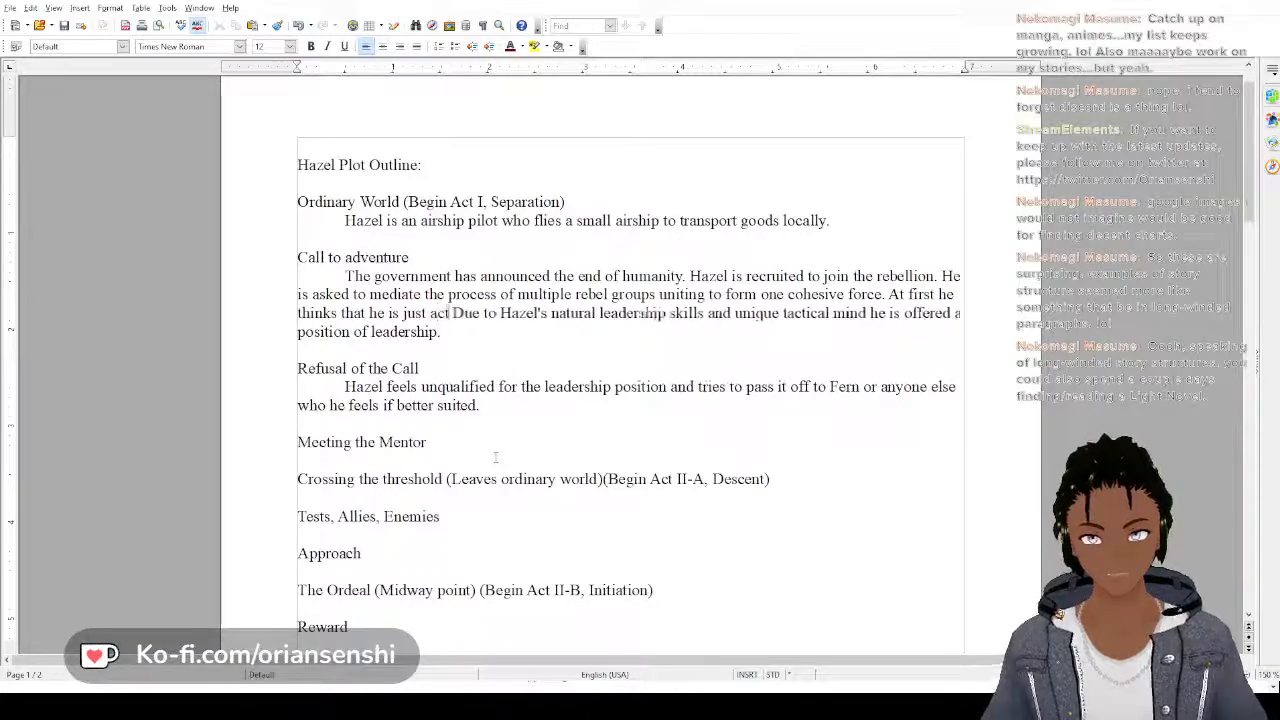
type(" as a mediat")
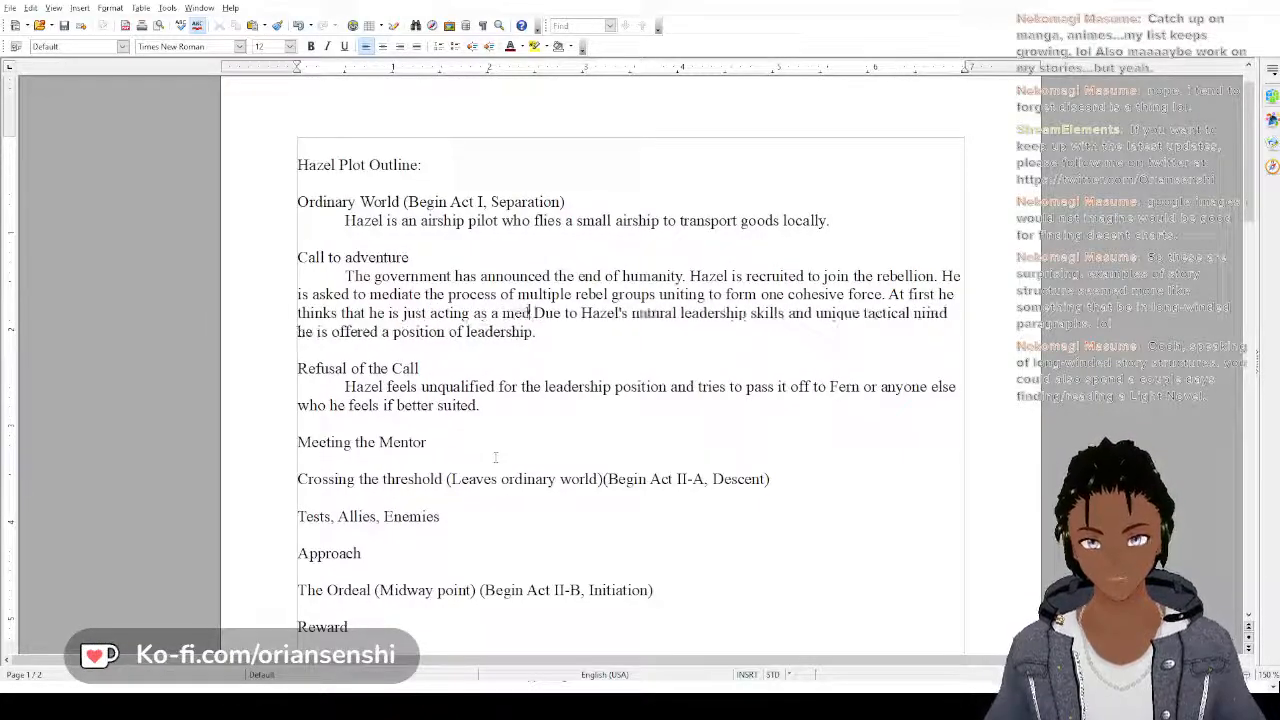
type("or of these")
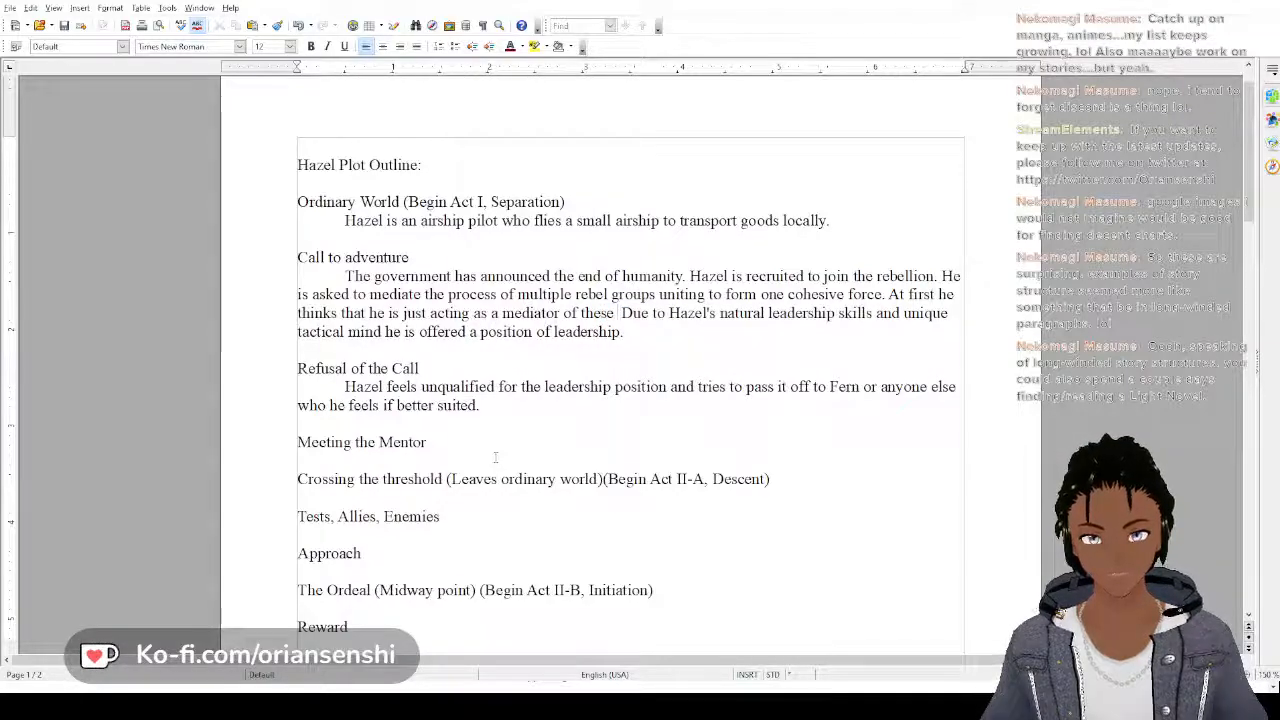
type(" groups,")
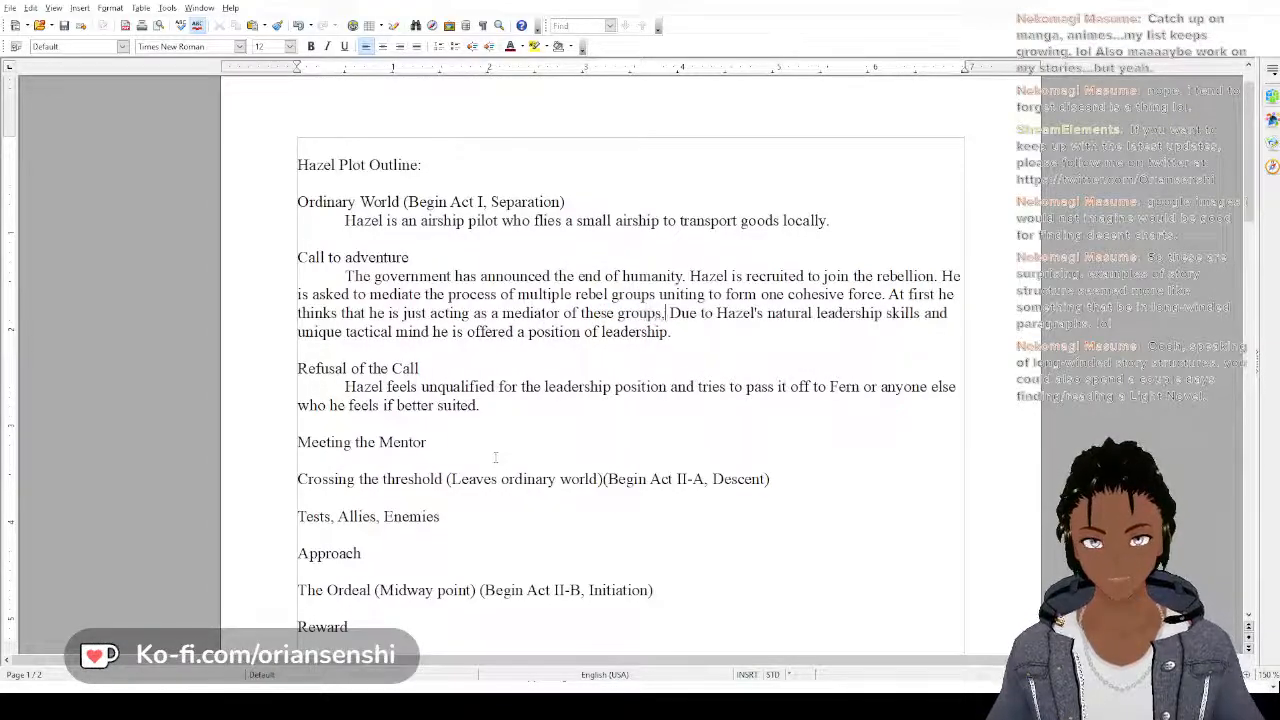
type(" but what he d ")
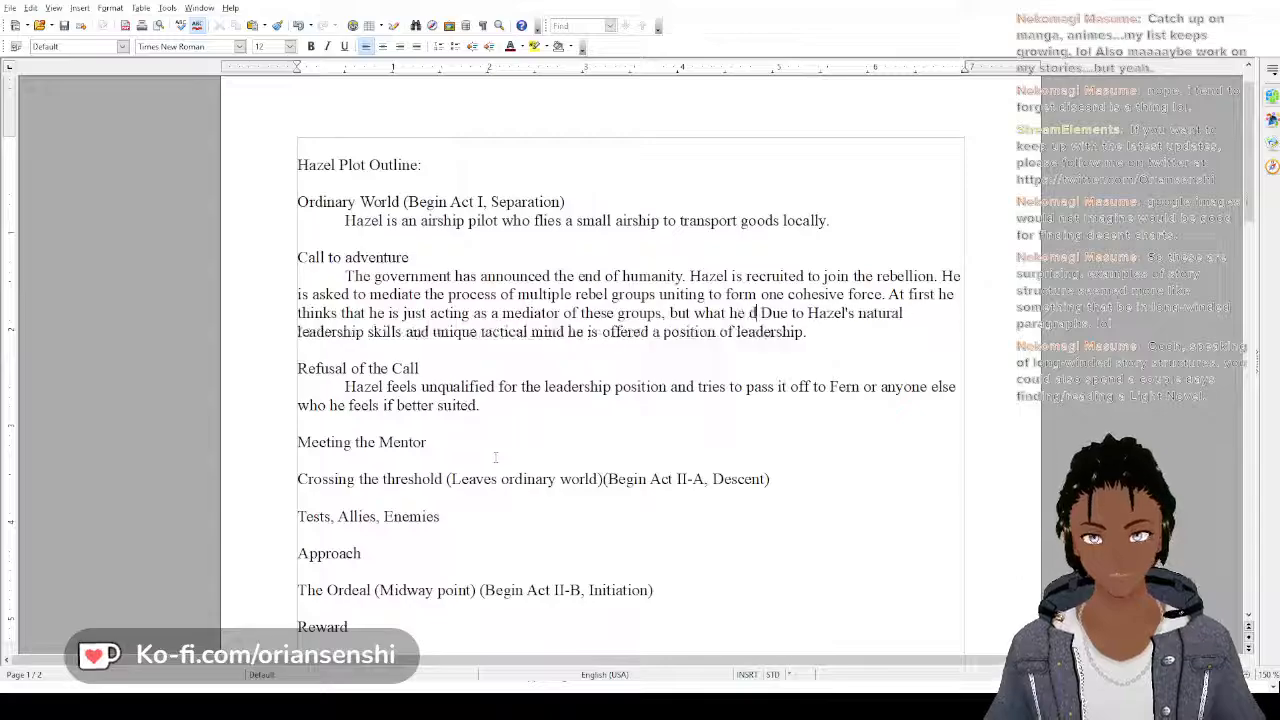
type("oesn't re")
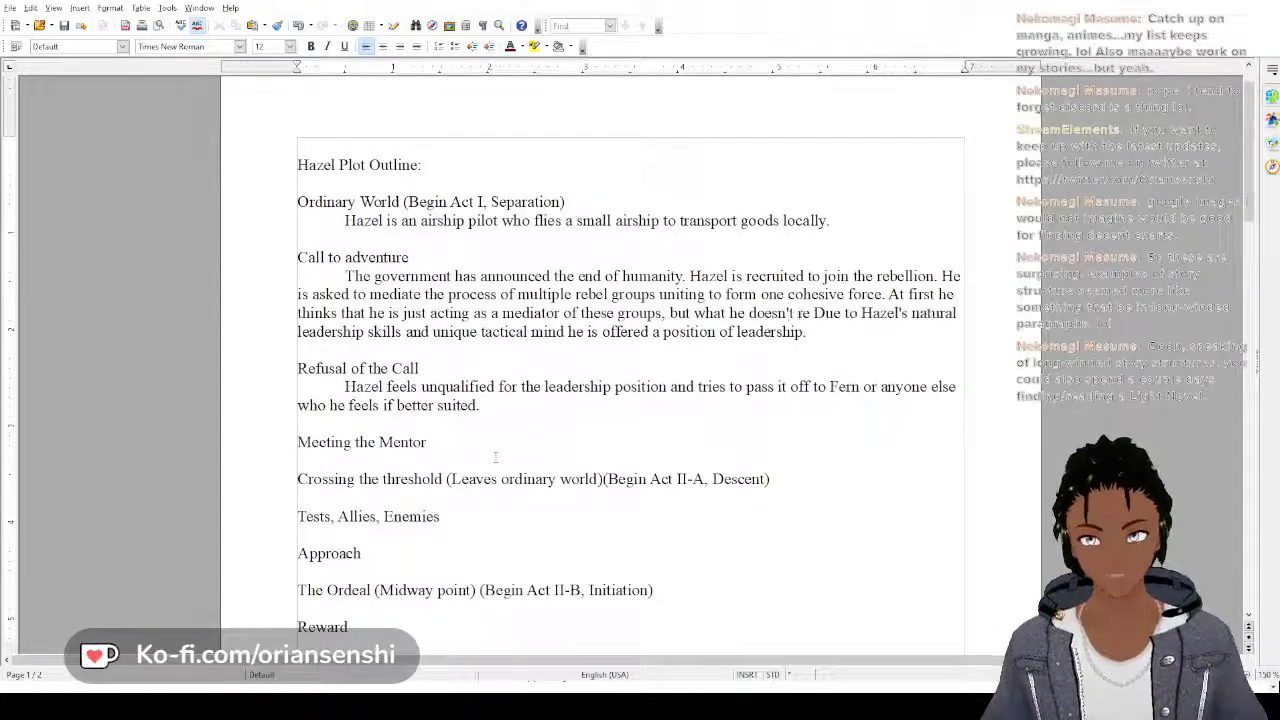
type("alize is that")
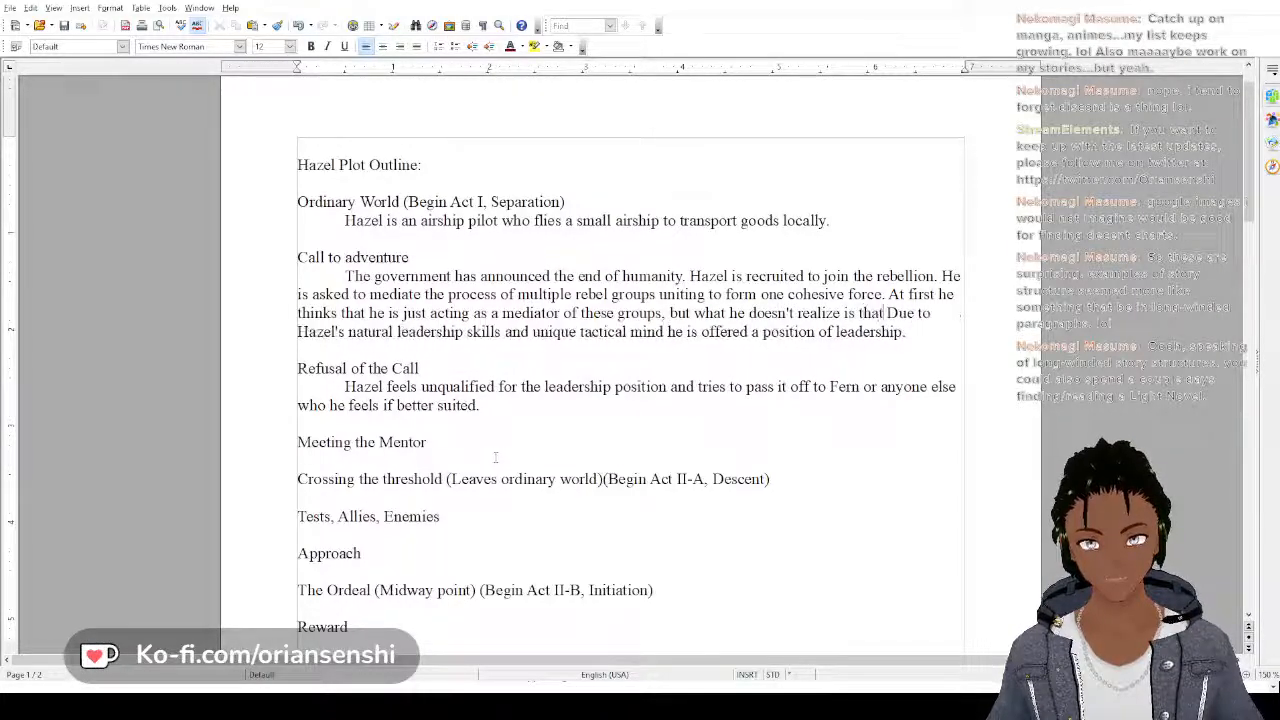
type(" everyone is")
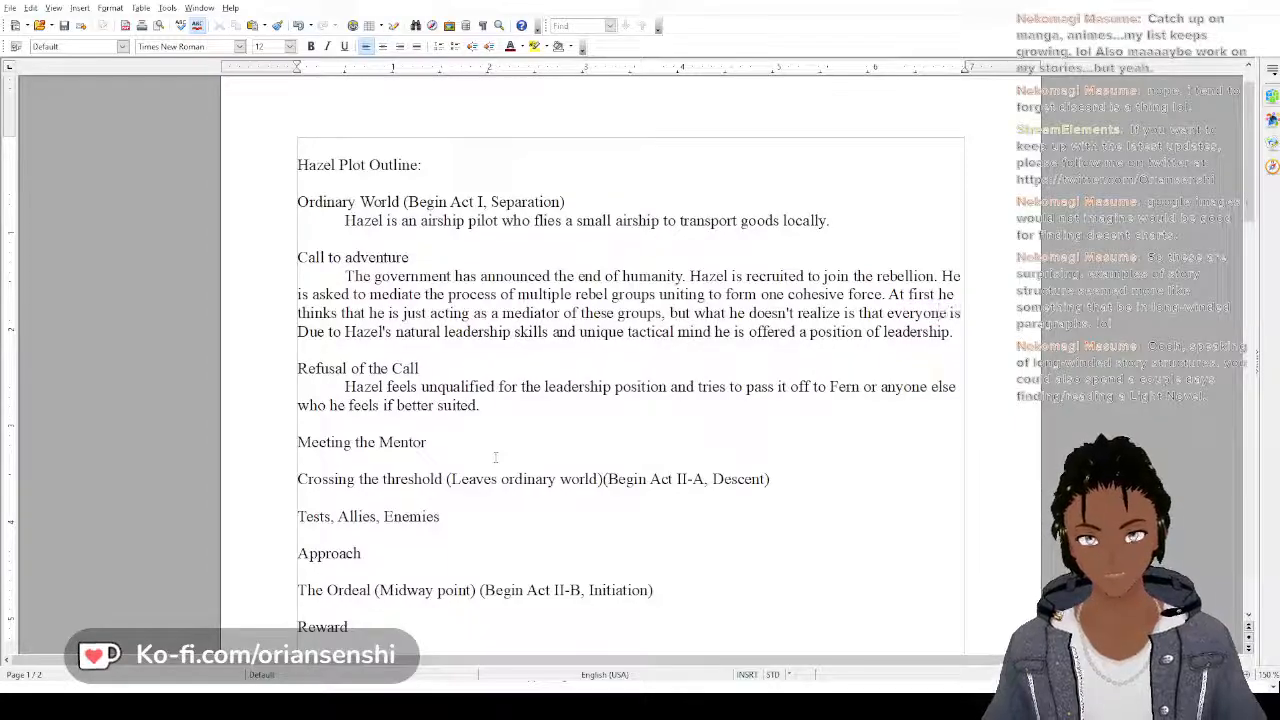
type(" coming to r ")
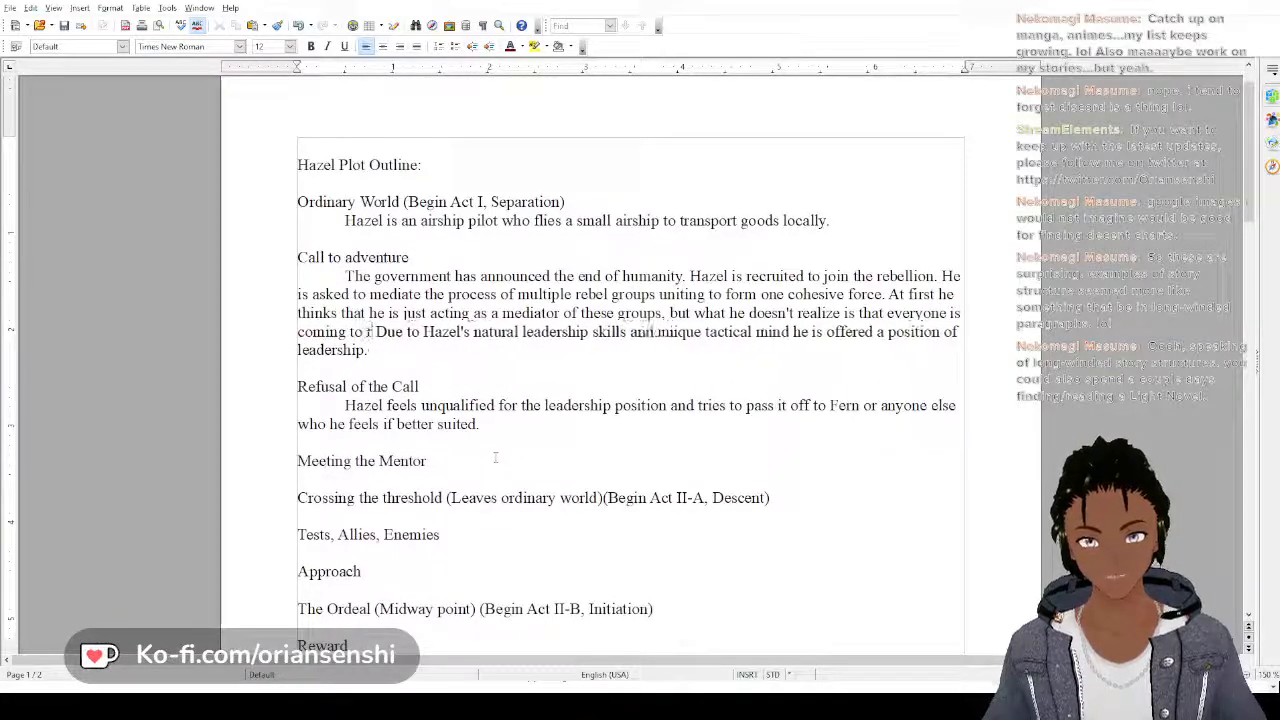
type("espect him for")
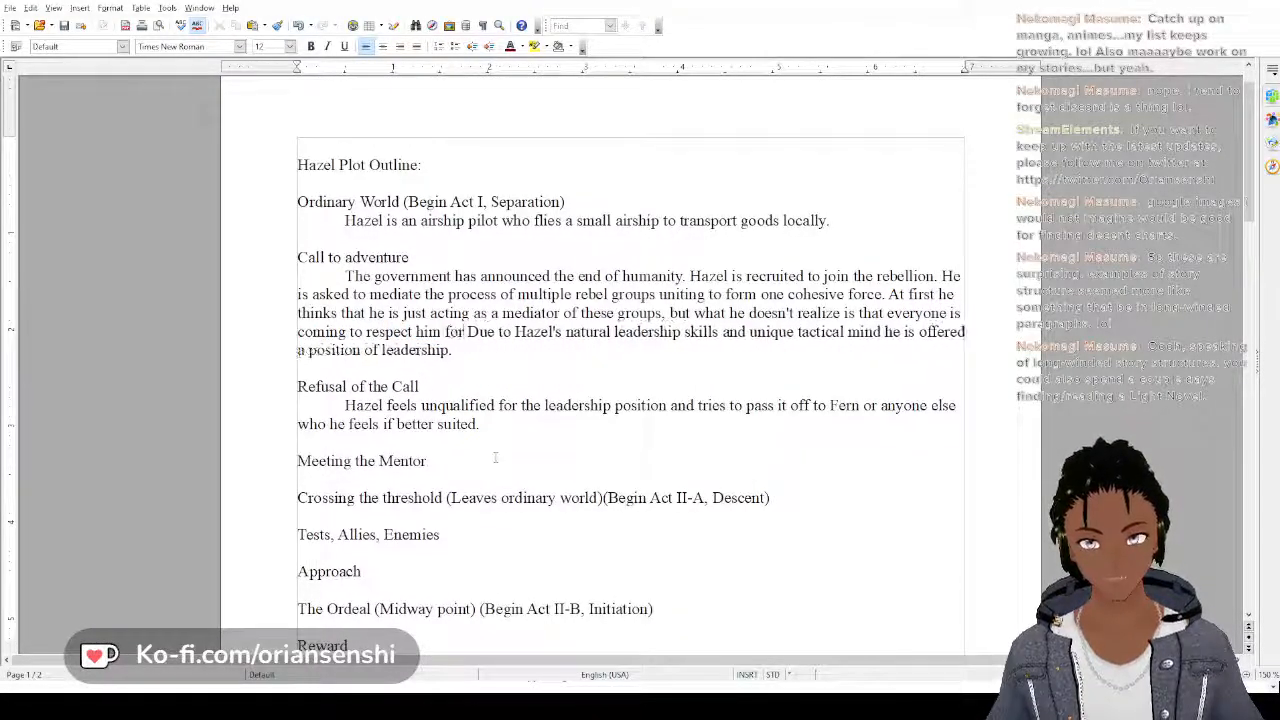
type(" his fairne")
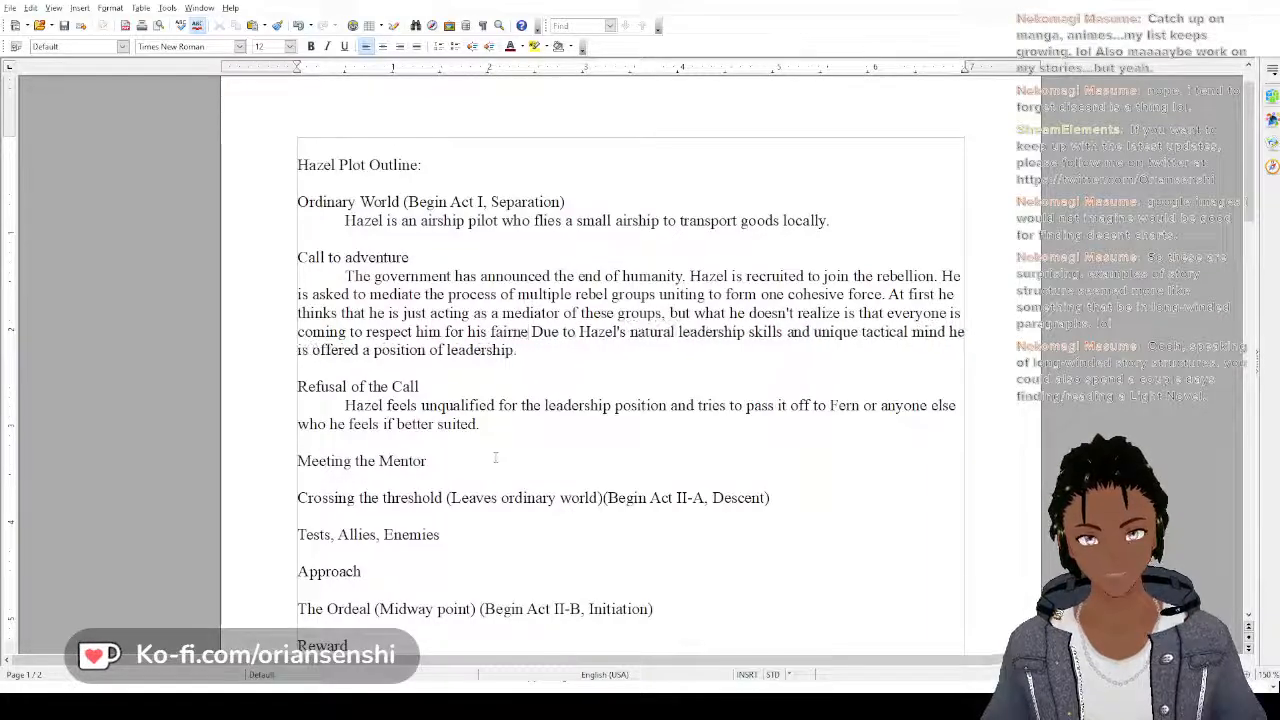
type("ss and")
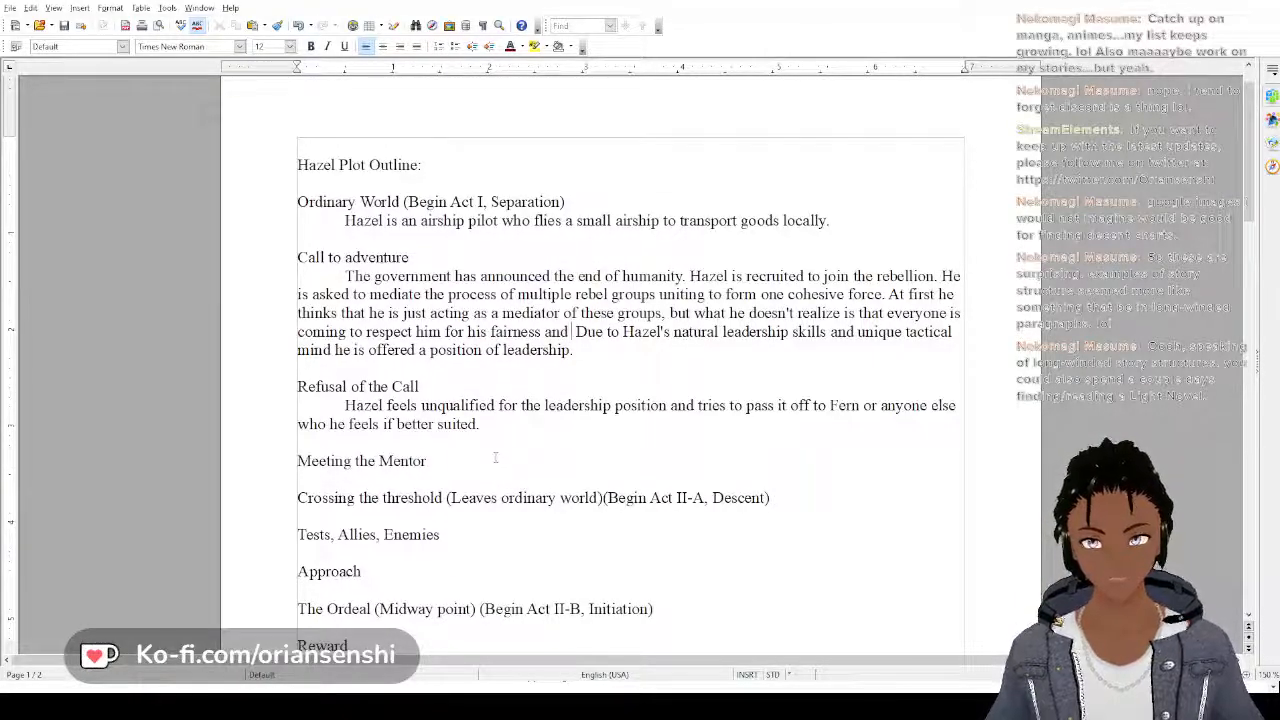
Finish that "Call to adventure" sentence with "coming to respect him for his fairness and leadership abilities."
type("lead")
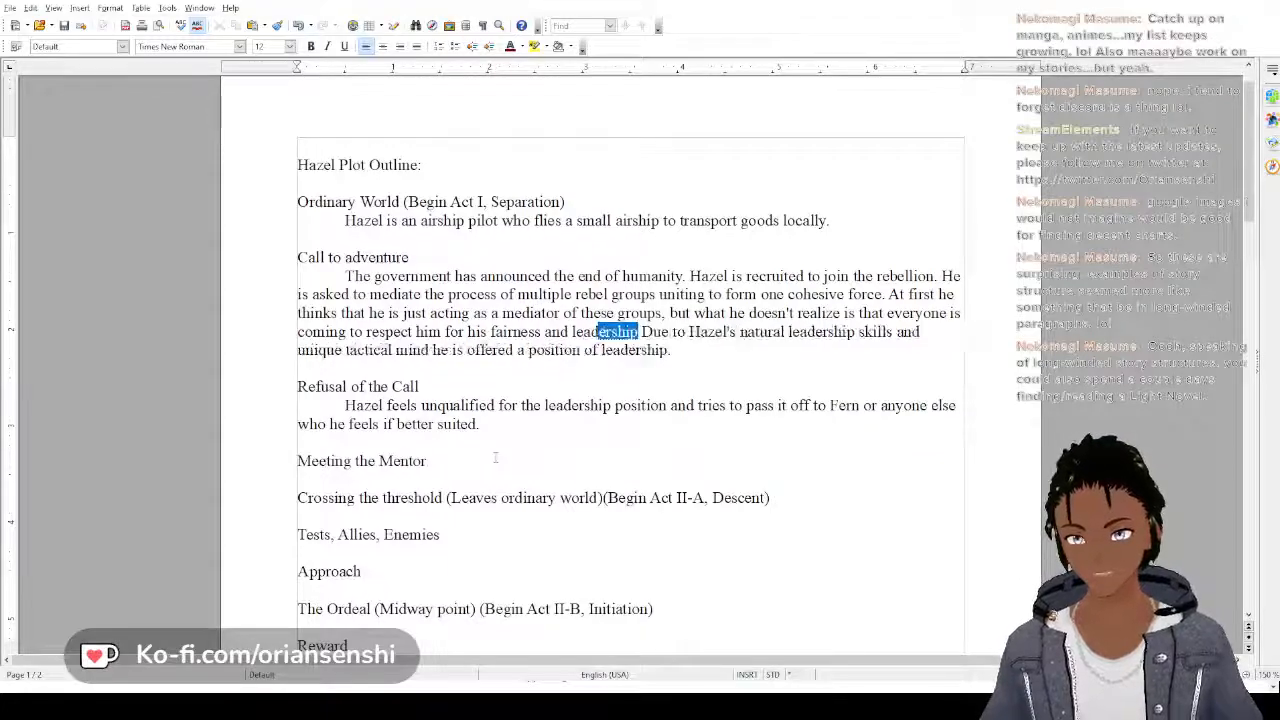
type("ership abil")
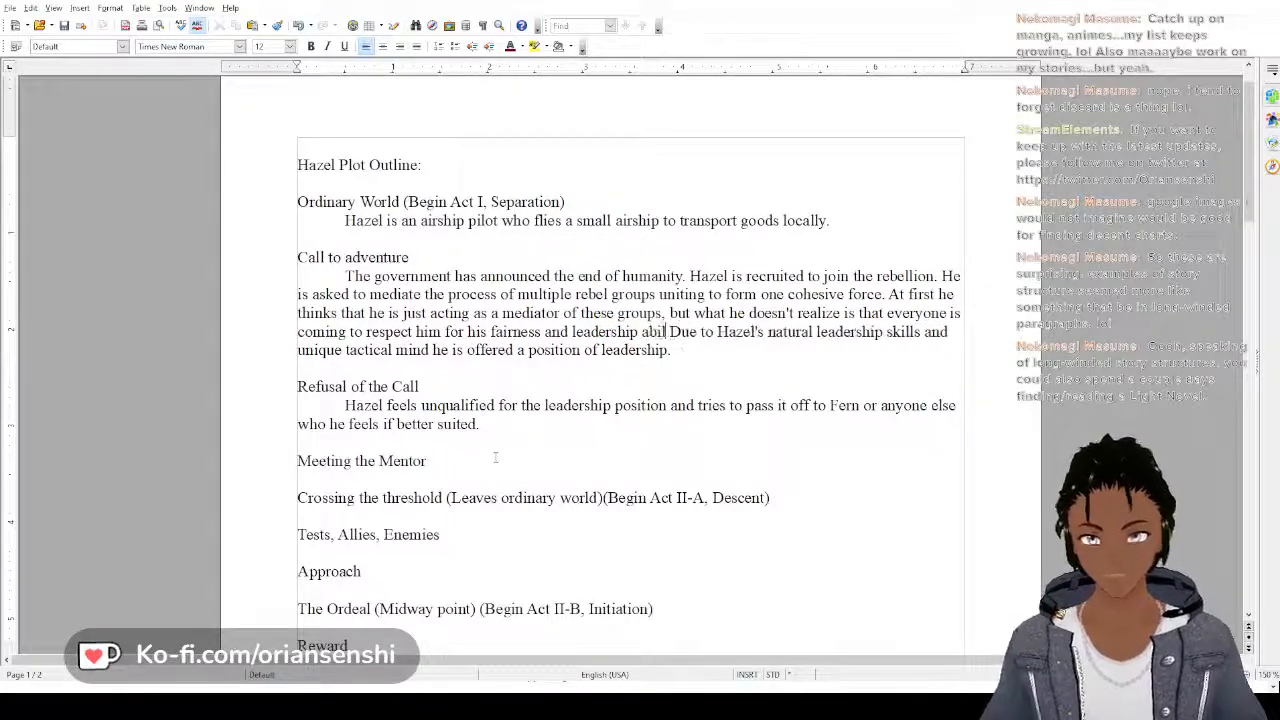
type("ities. ")
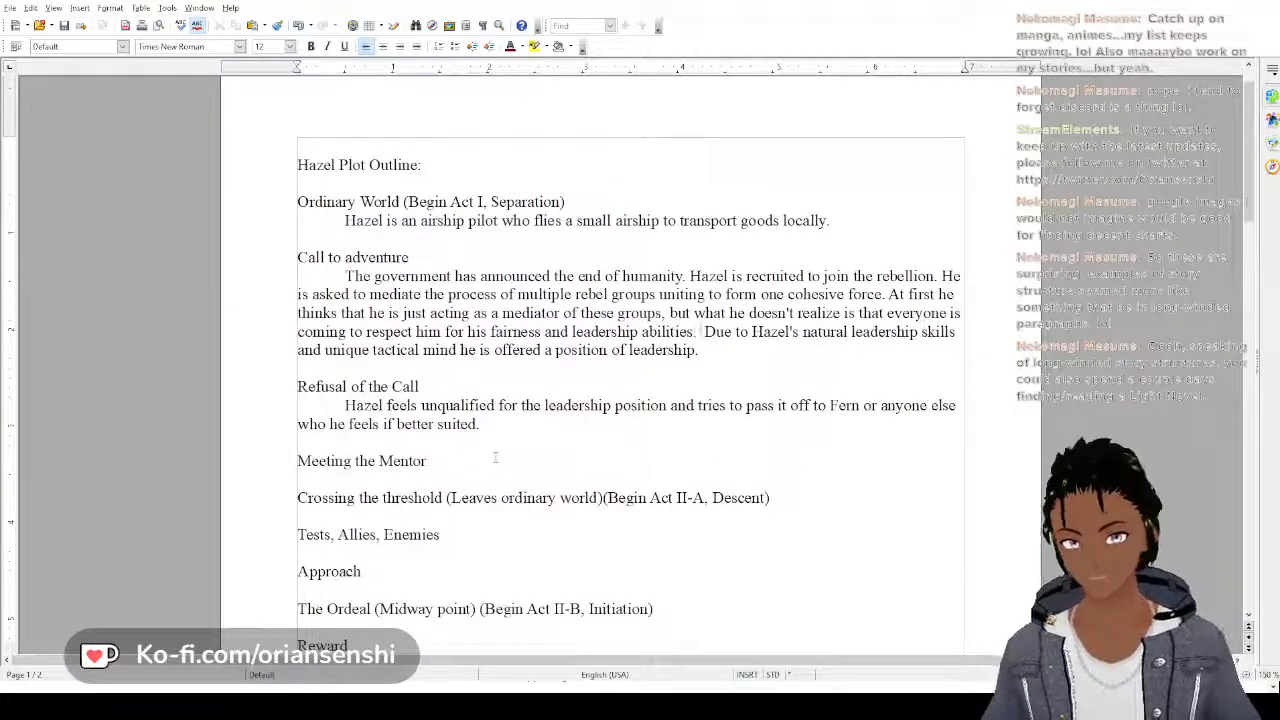
type("Everyone ")
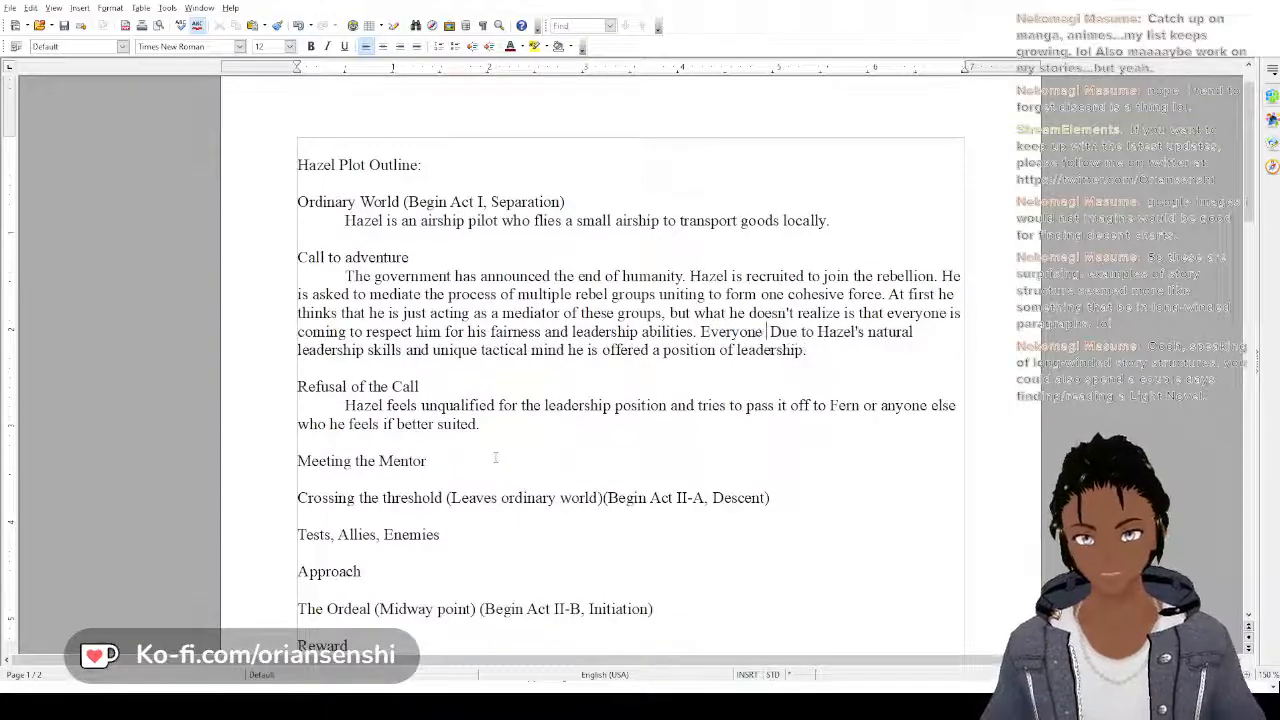
type("comes to expec")
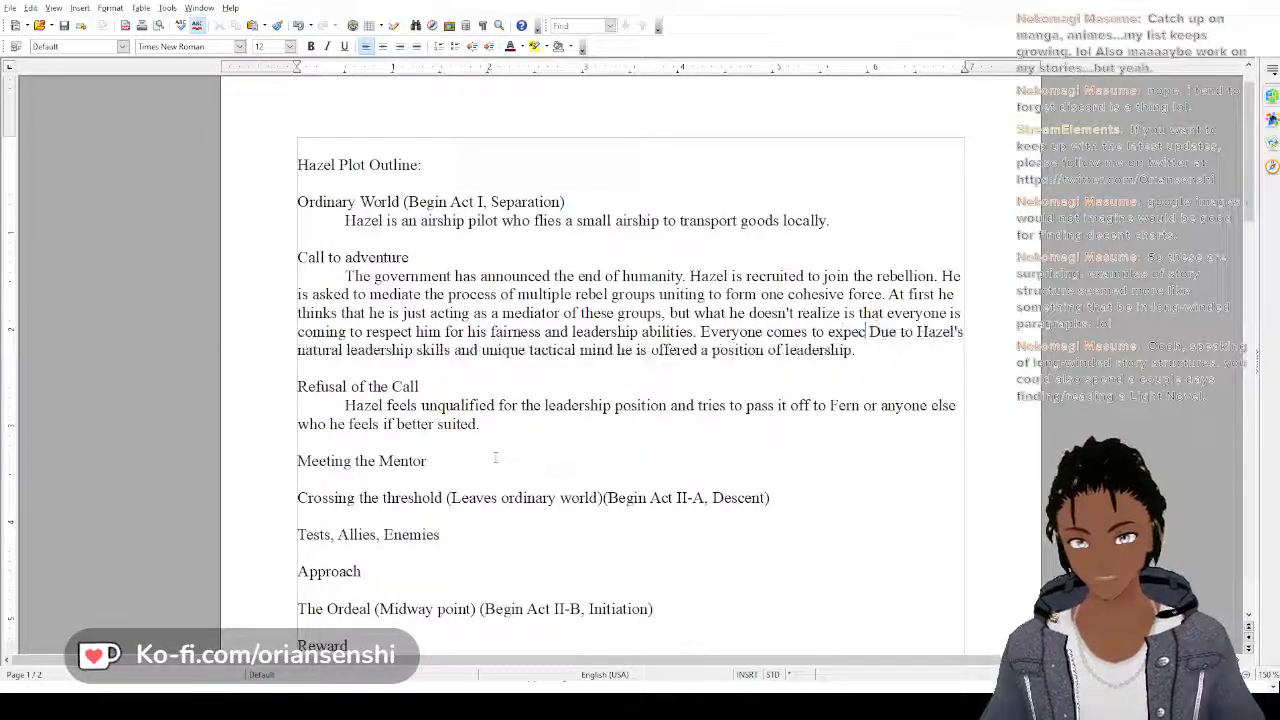
type("t him to be ")
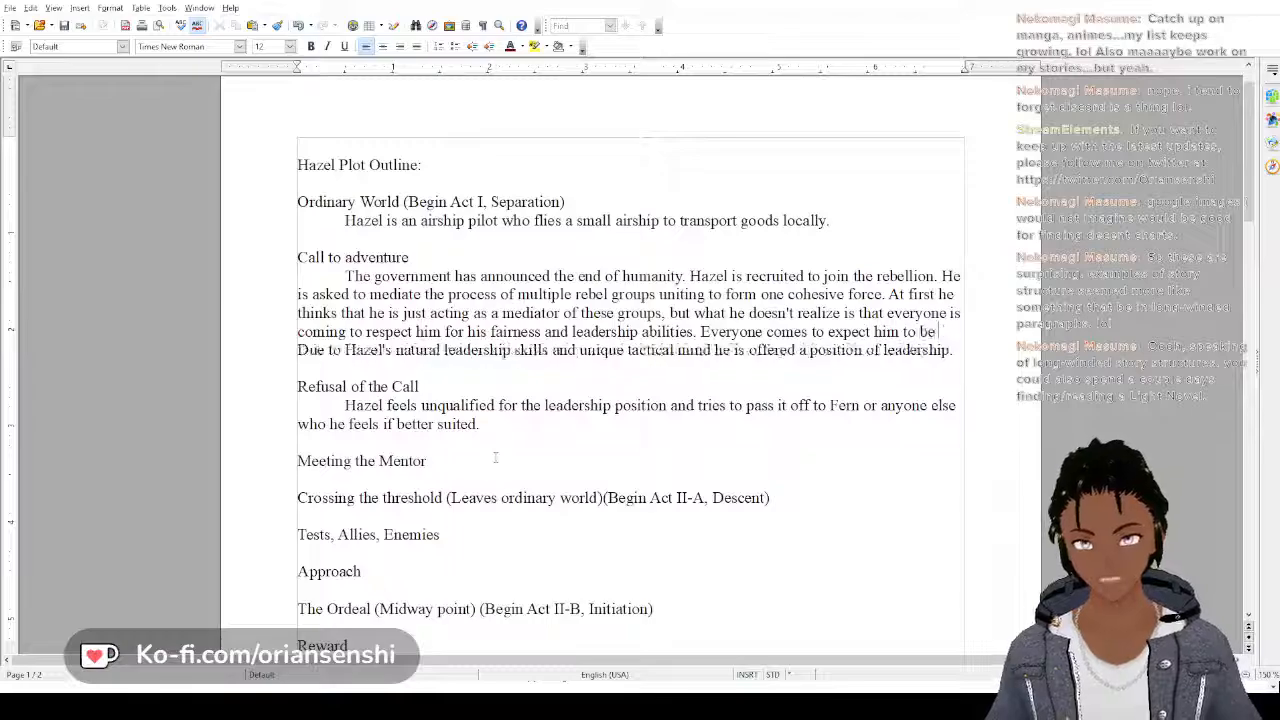
type("in some kind o ")
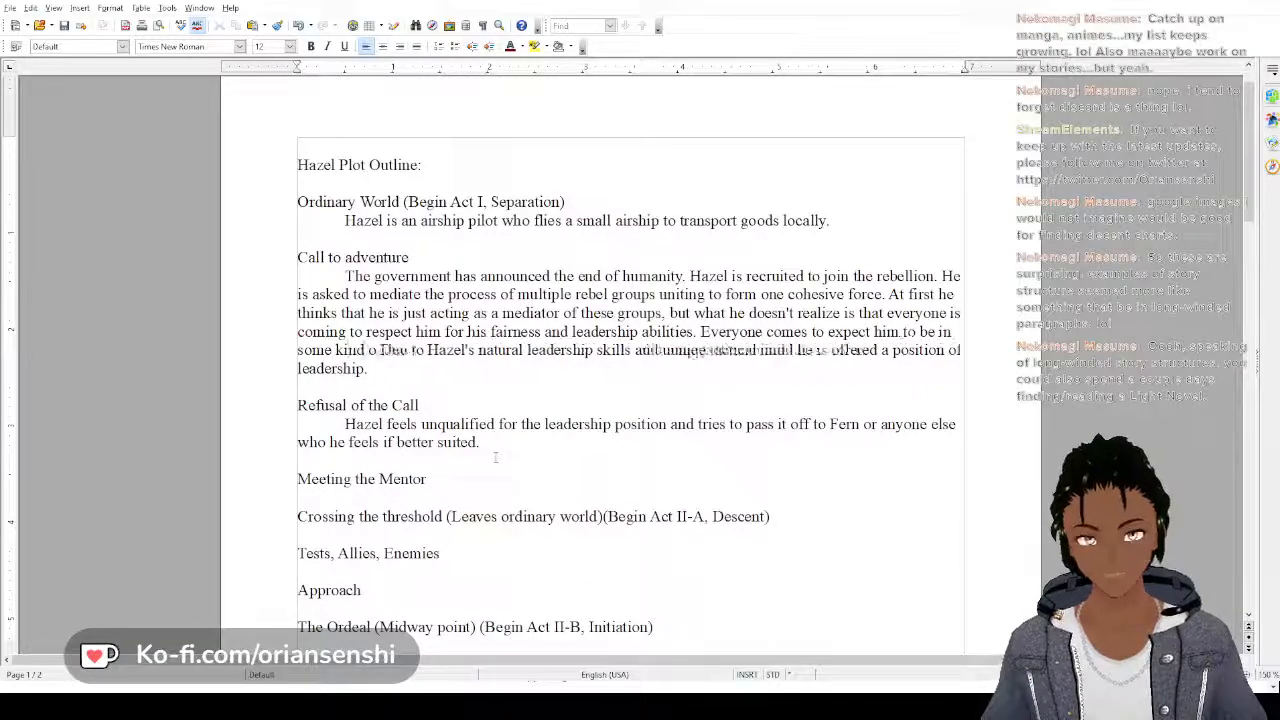
type("f leadership")
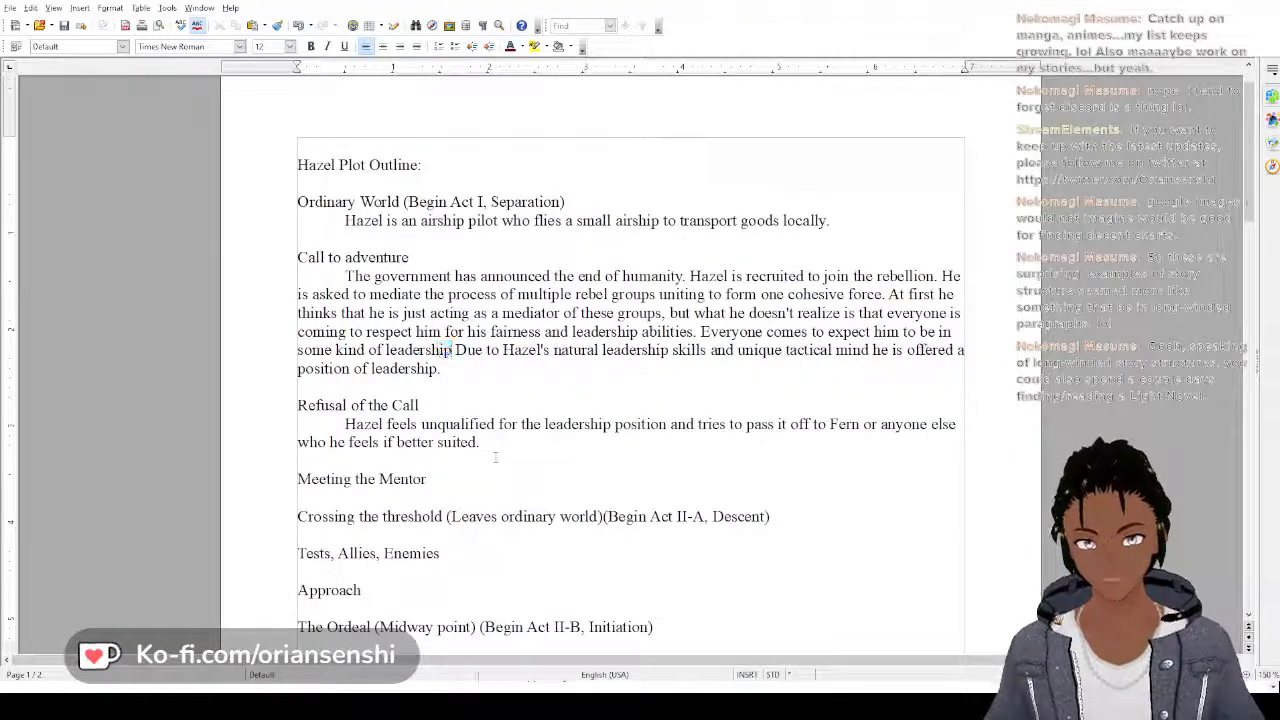
type(" position o")
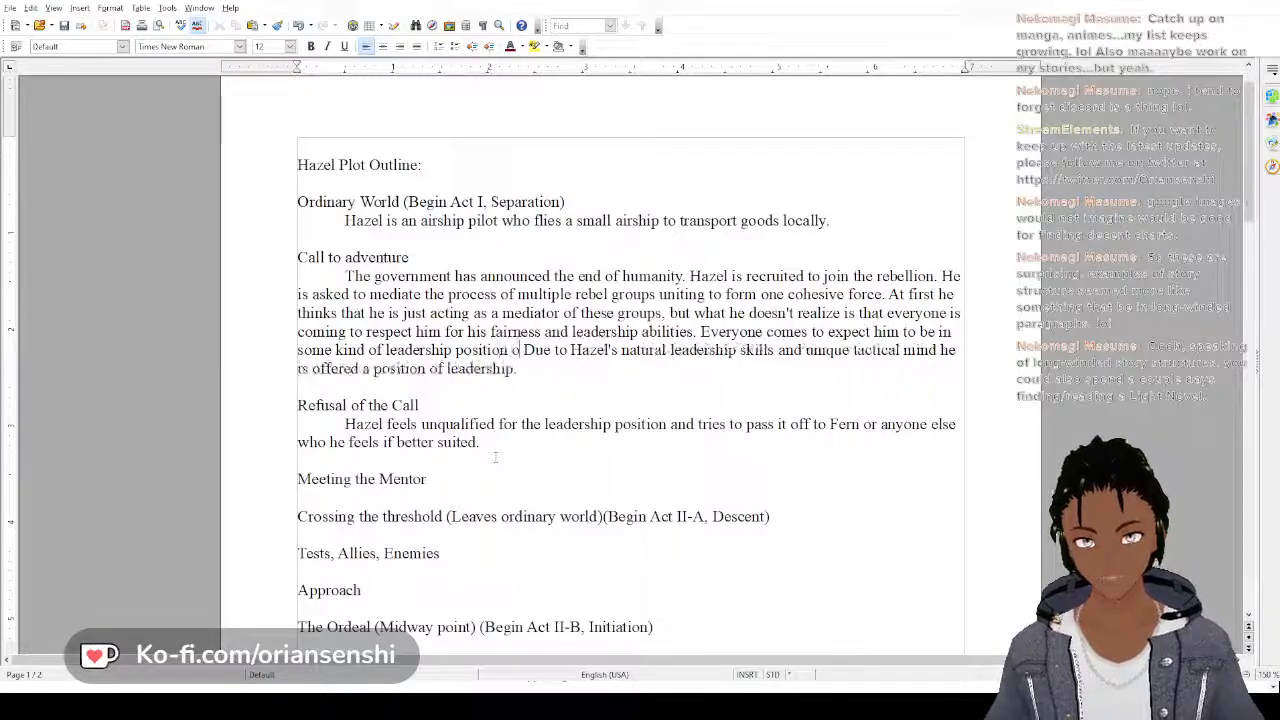
type("nce the ne")
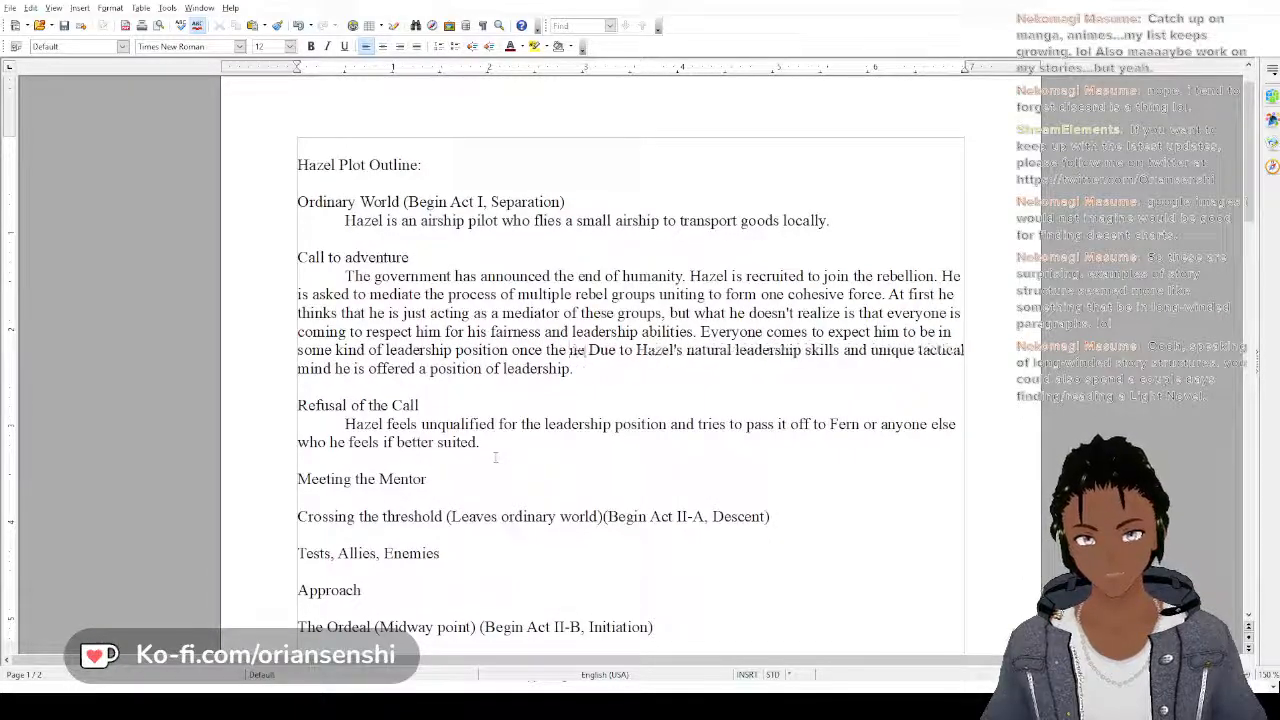
type("w rebellion is. Due")
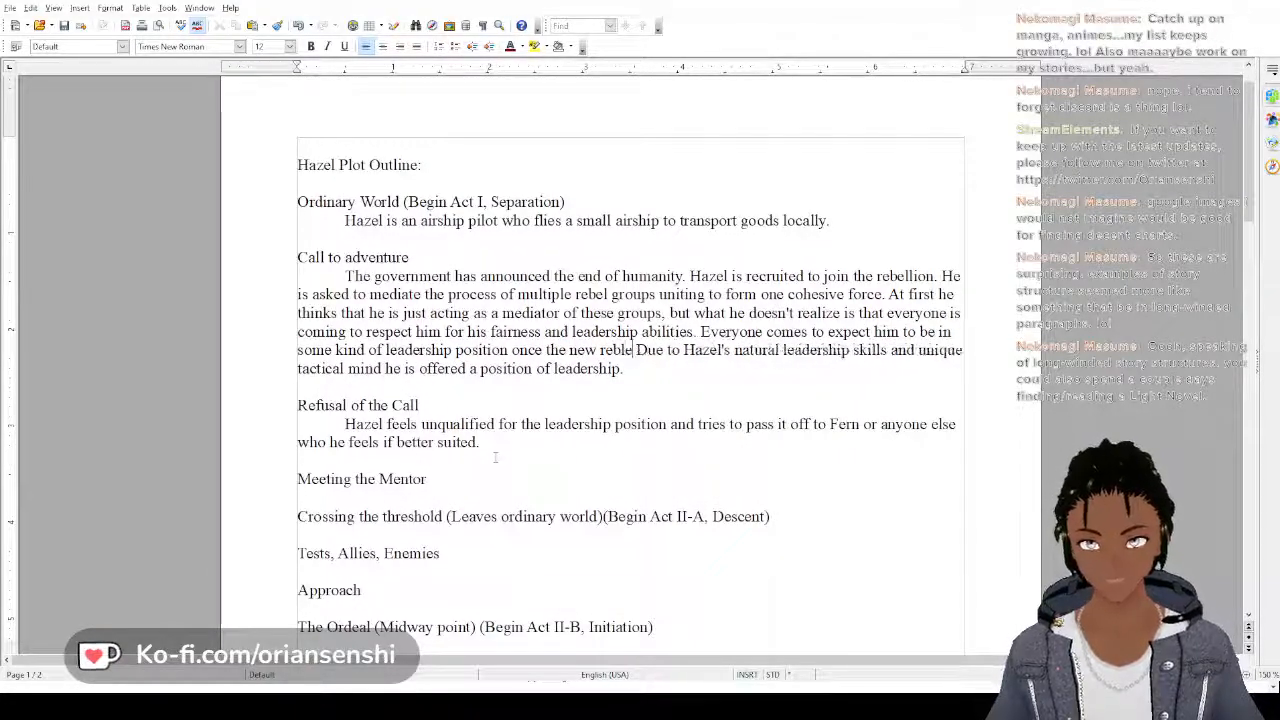
Finish the "Everyone comes to expect him" sentence with "once the new rebellion is formed from the separate parts."
key("BackSpace")
key("BackSpace")
type("ellion is.")
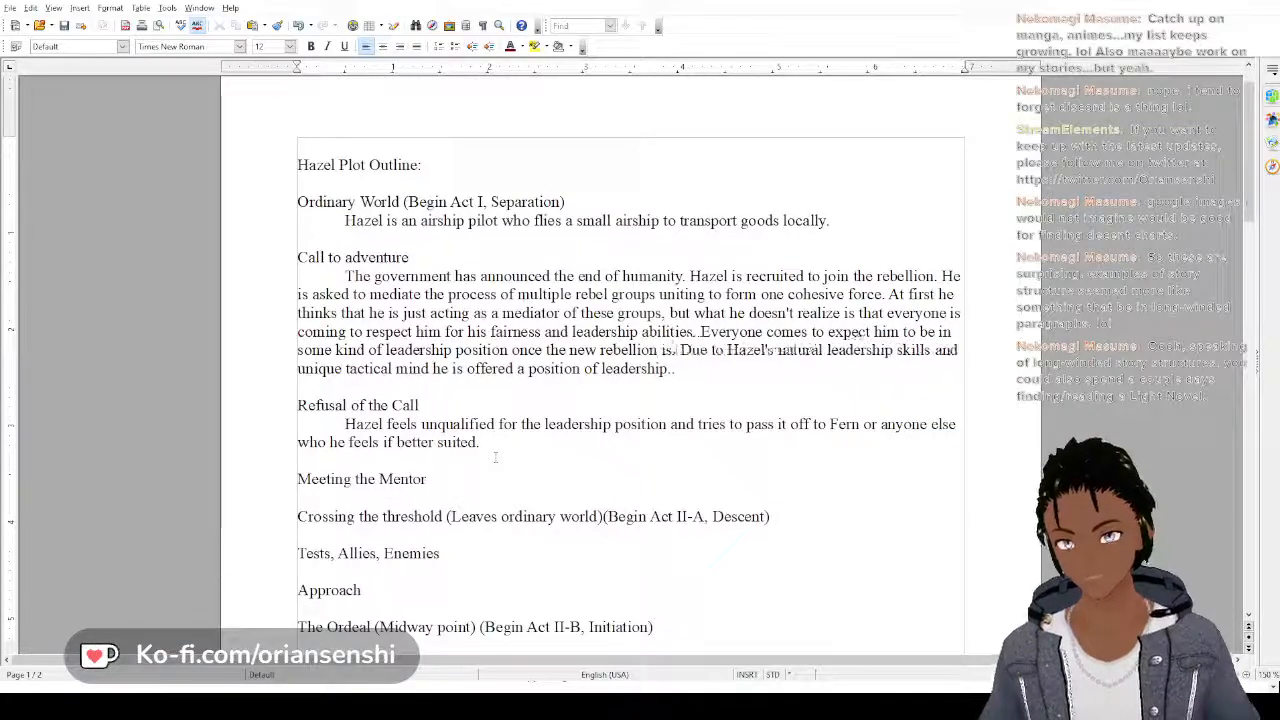
key("BackSpace")
type("for")
type("med from the")
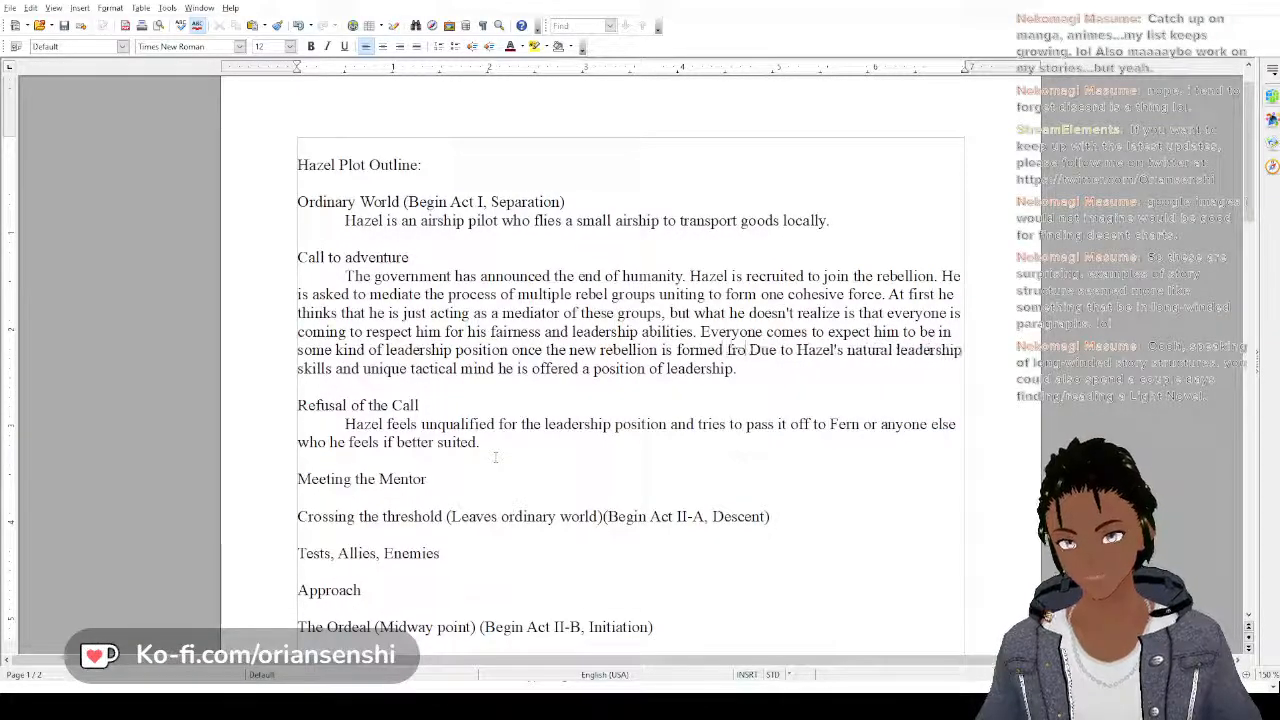
type(" s")
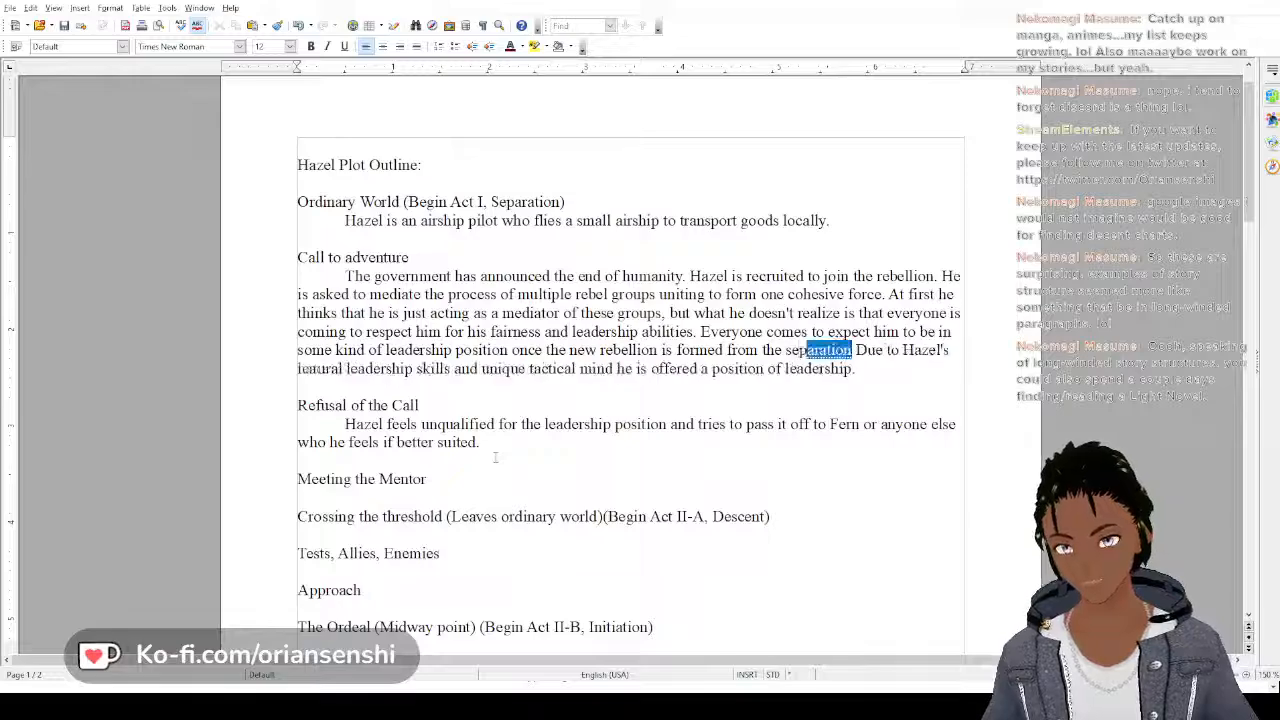
type("eparate par")
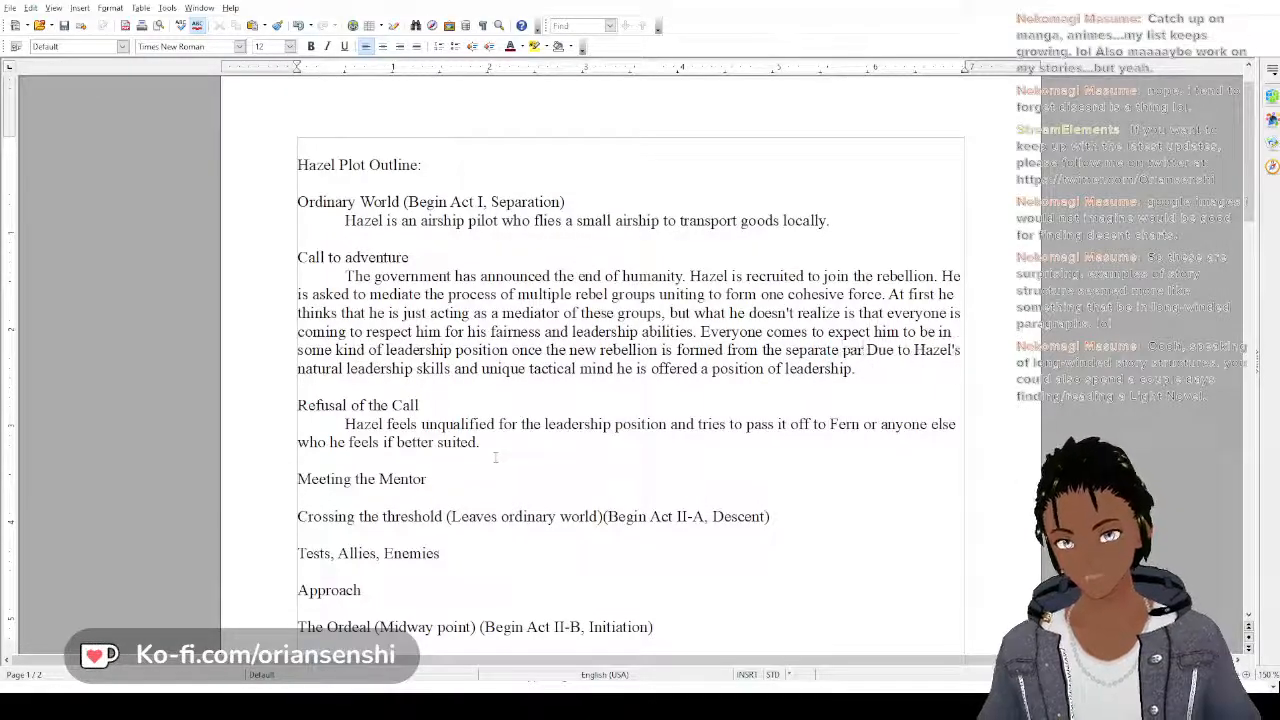
type("ts.")
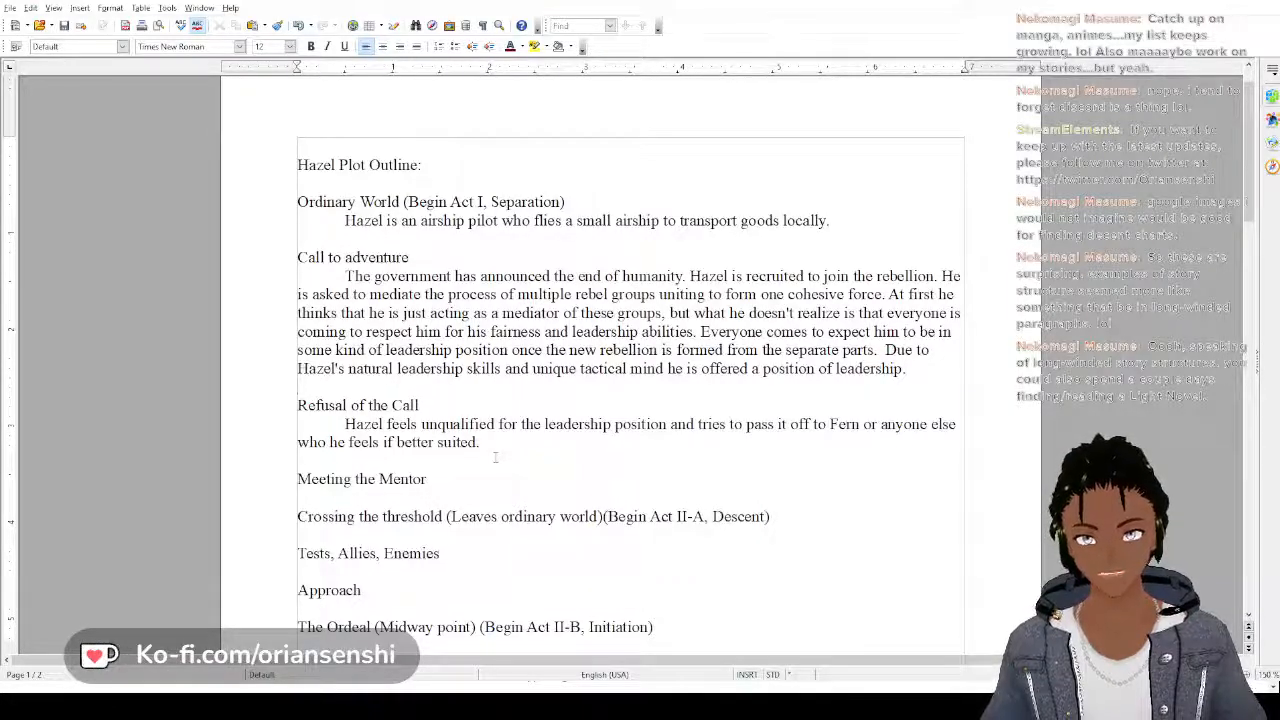
Delete the closing "Call to adventure" sentence that begins "Due to Hazel's natural leadership skills"
key("BackSpace")
key("BackSpace")
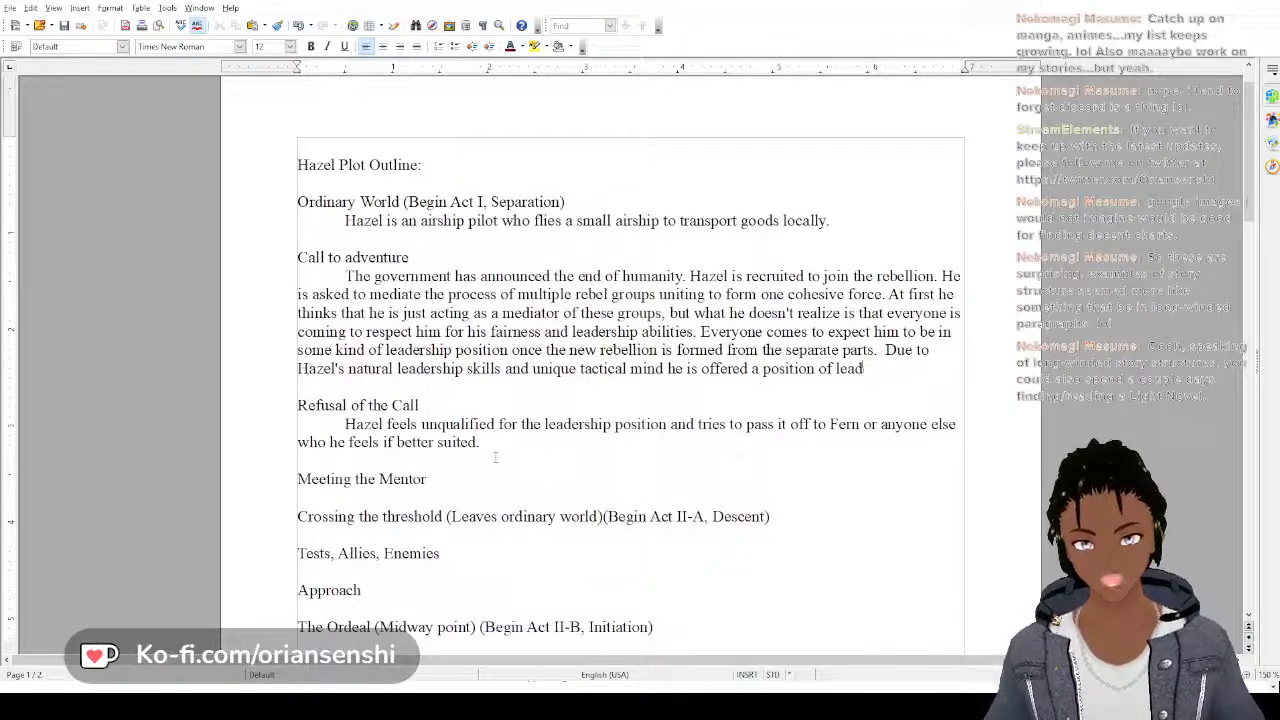
key("BackSpace")
key("BackSpace")
key("BackSpace")
key("BackSpace")
key("BackSpace")
key("BackSpace")
key("BackSpace")
key("BackSpace")
key("BackSpace")
key("BackSpace")
key("BackSpace")
key("BackSpace")
key("BackSpace")
key("BackSpace")
key("BackSpace")
key("BackSpace")
key("BackSpace")
key("BackSpace")
key("BackSpace")
key("BackSpace")
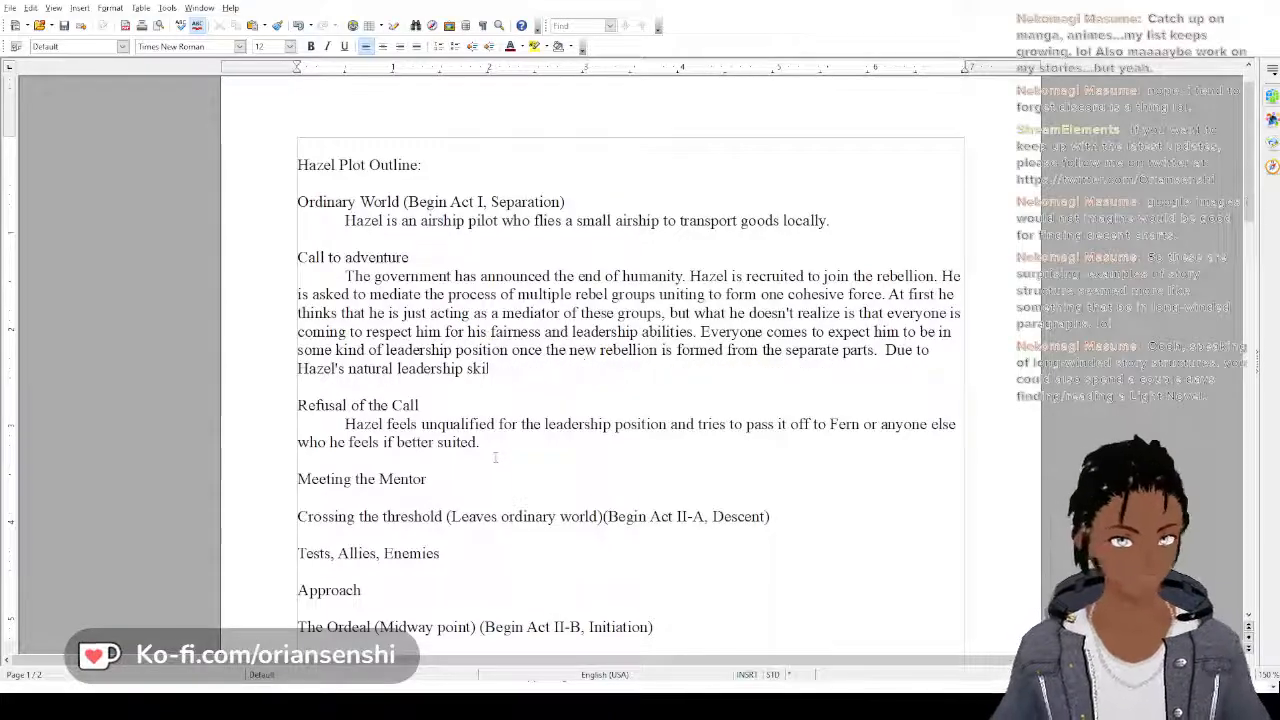
key("BackSpace")
key("BackSpace")
key("BackSpace")
key("BackSpace")
key("BackSpace")
key("BackSpace")
key("BackSpace")
key("BackSpace")
key("BackSpace")
key("BackSpace")
key("BackSpace")
key("BackSpace")
key("BackSpace")
key("BackSpace")
key("BackSpace")
key("BackSpace")
key("BackSpace")
key("BackSpace")
key("BackSpace")
key("BackSpace")
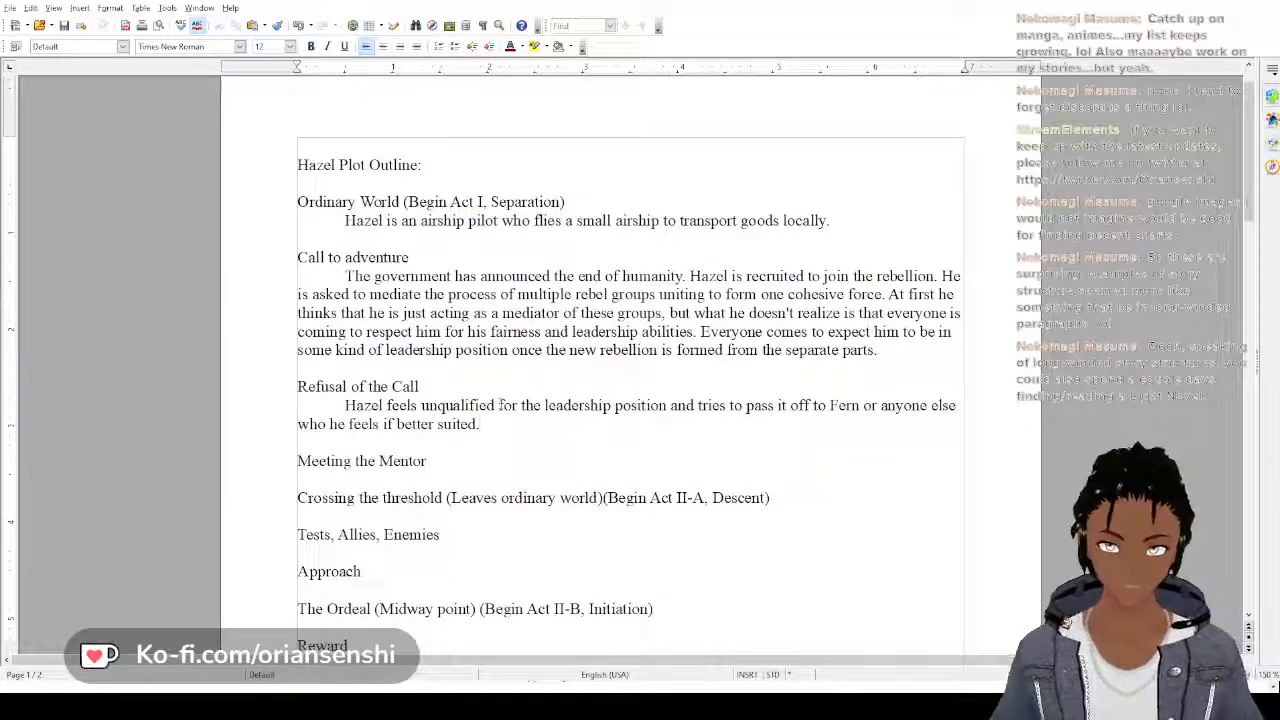
At the end of the "Refusal of the Call" paragraph, add "He has always feared letting people down,"
type("He")
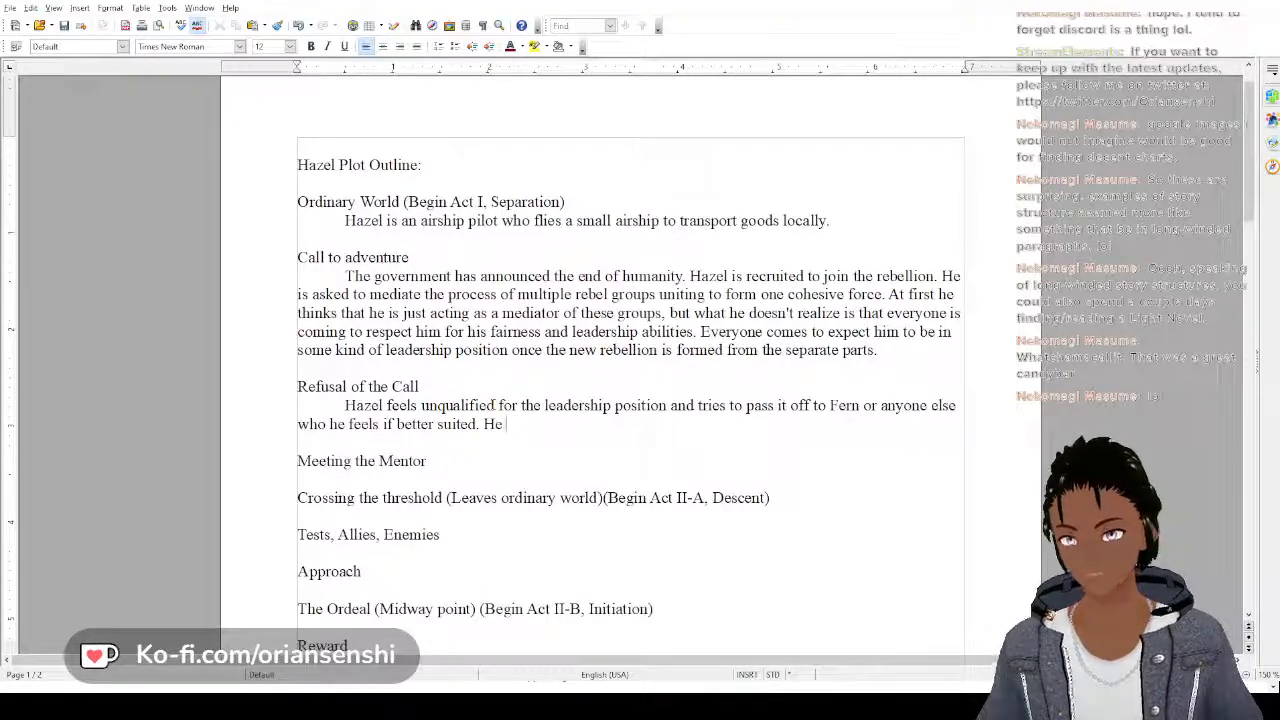
type("has always")
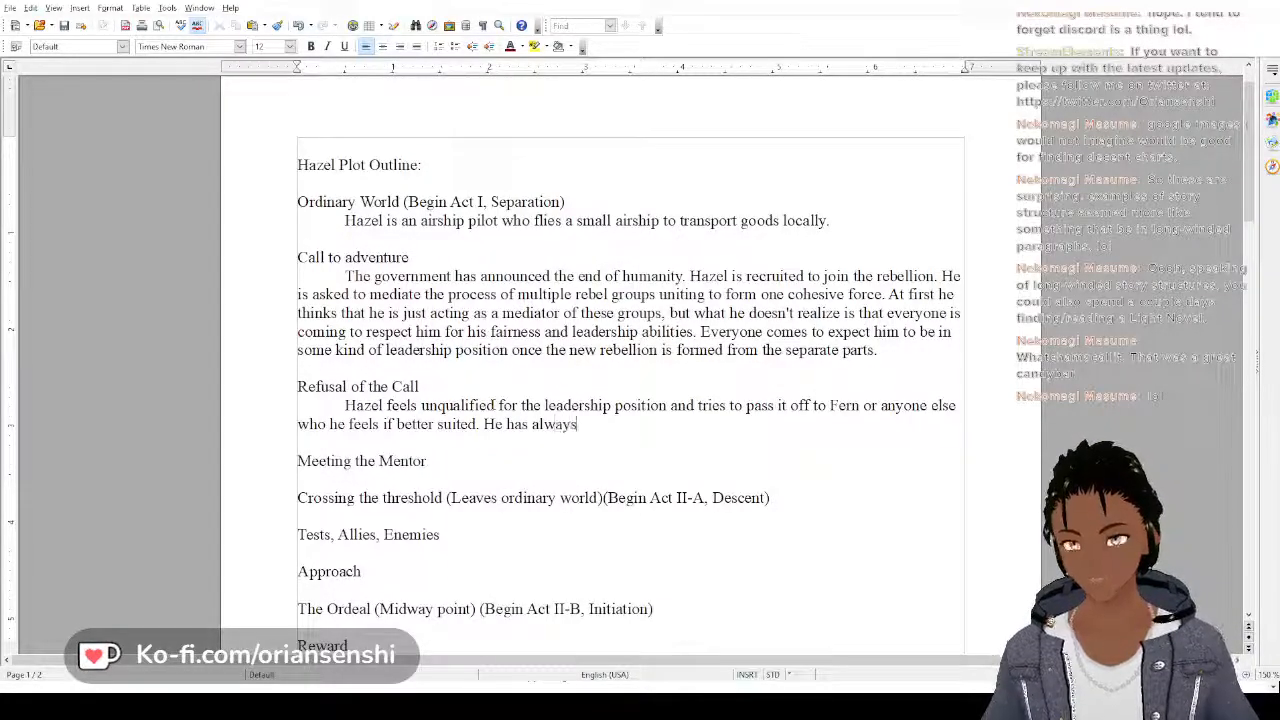
type(" feared let")
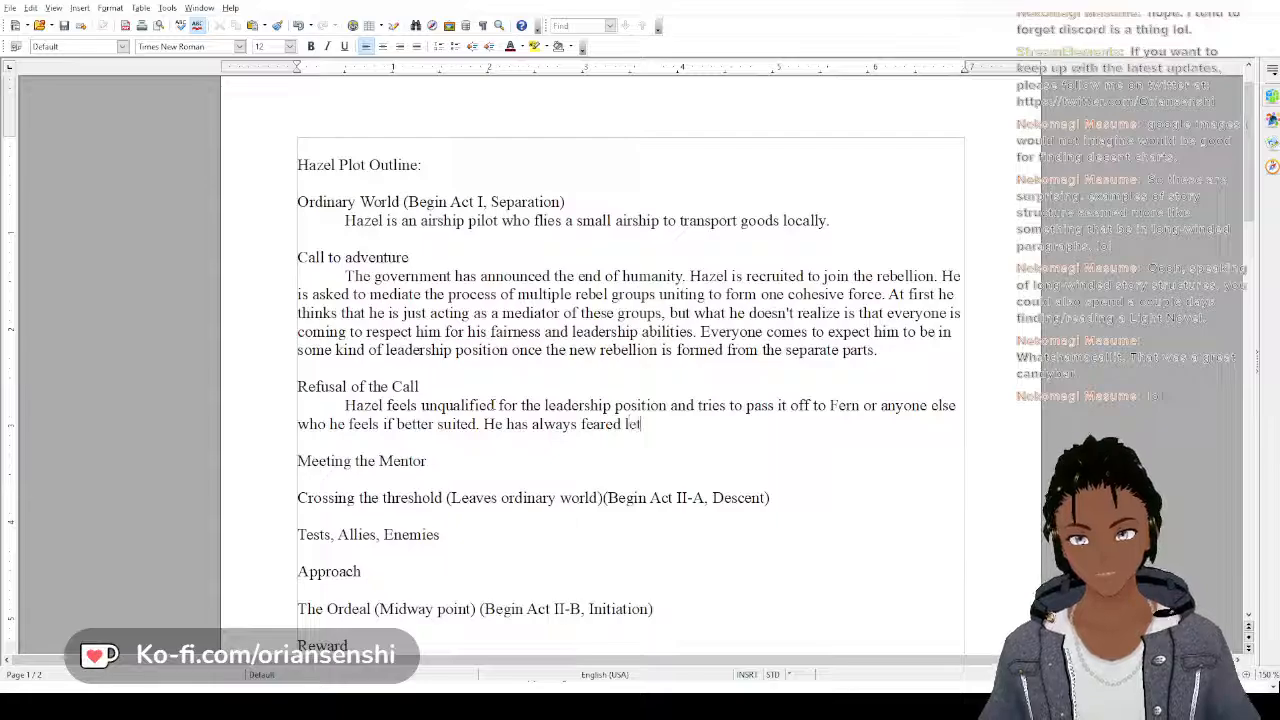
type("ting people dow")
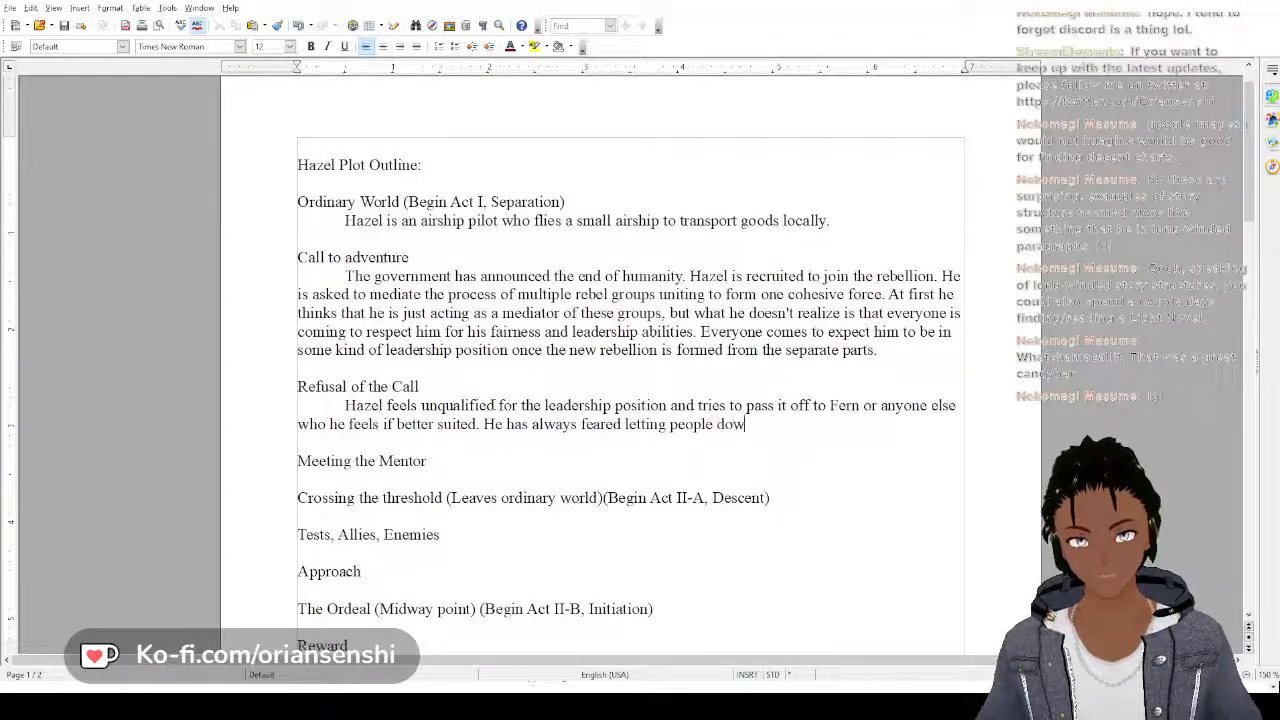
type("n, and prefe")
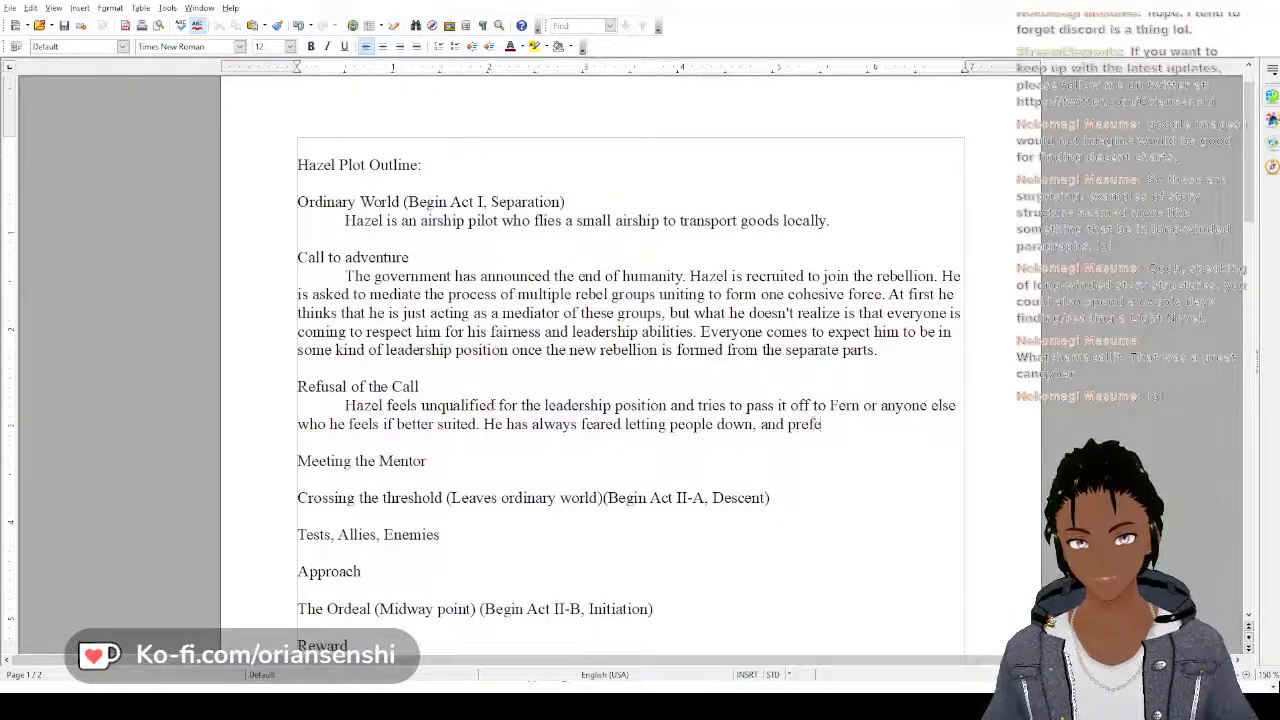
type("rs it when he")
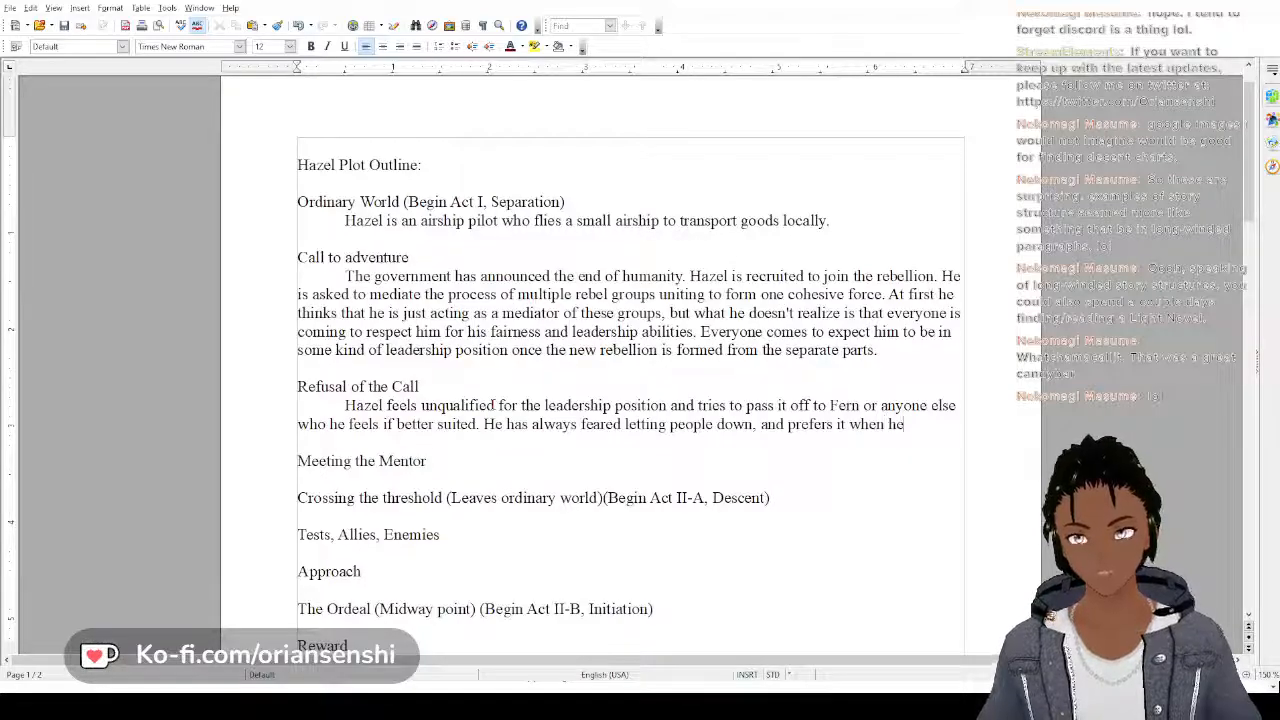
type(" can be the wie")
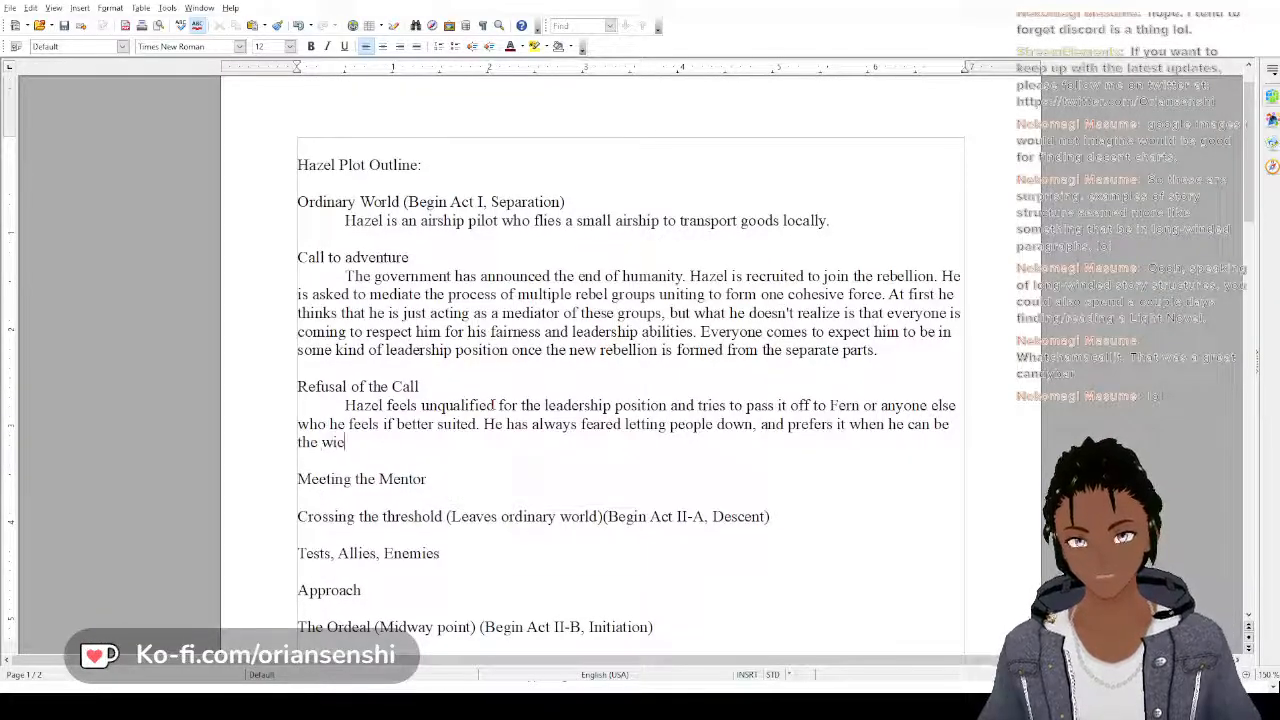
Finish the "He has always feared" sentence with "and prefers it when he can be the weird guy looking for griffons in the distance."
key("BackSpace")
key("BackSpace")
type("eird guy")
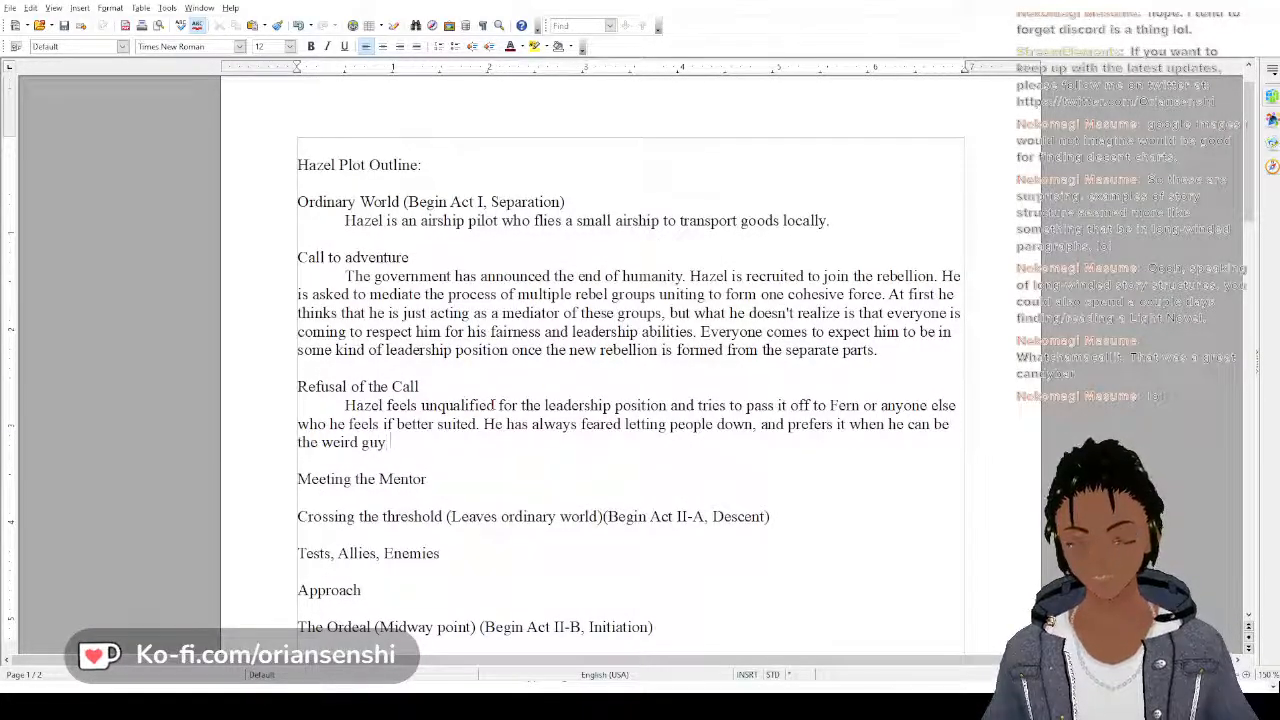
type(" looking")
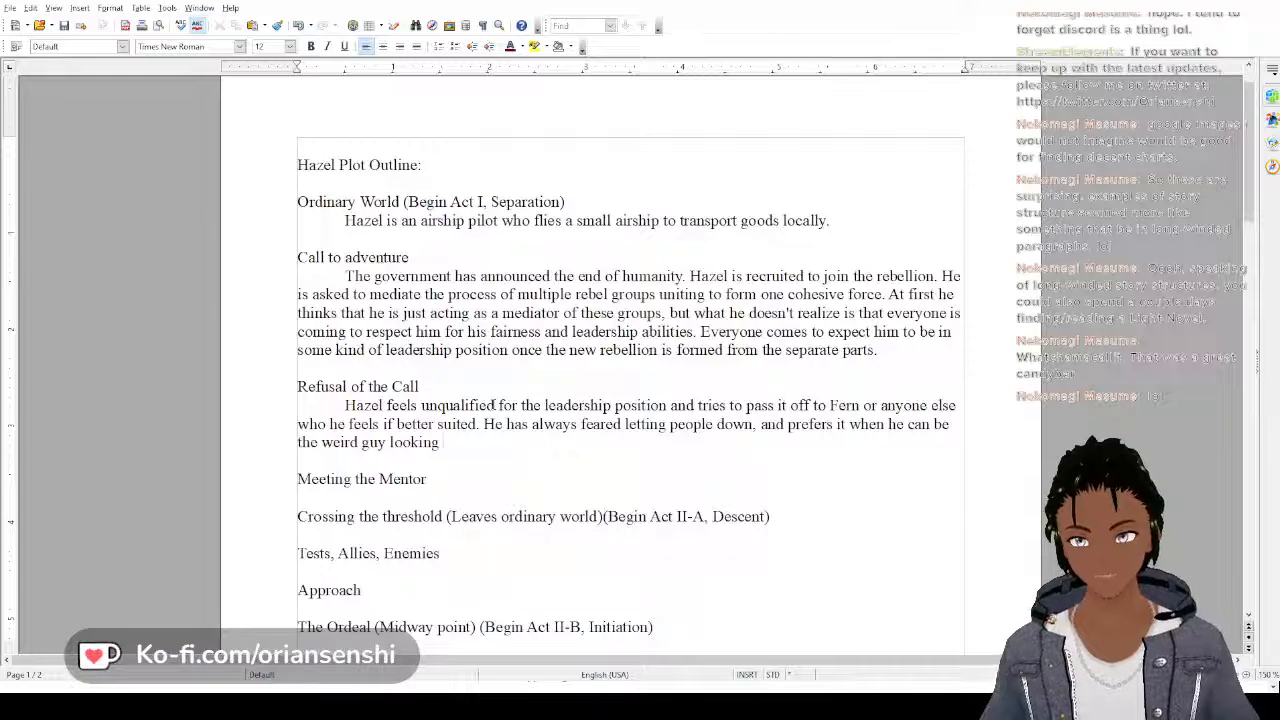
type("for gri")
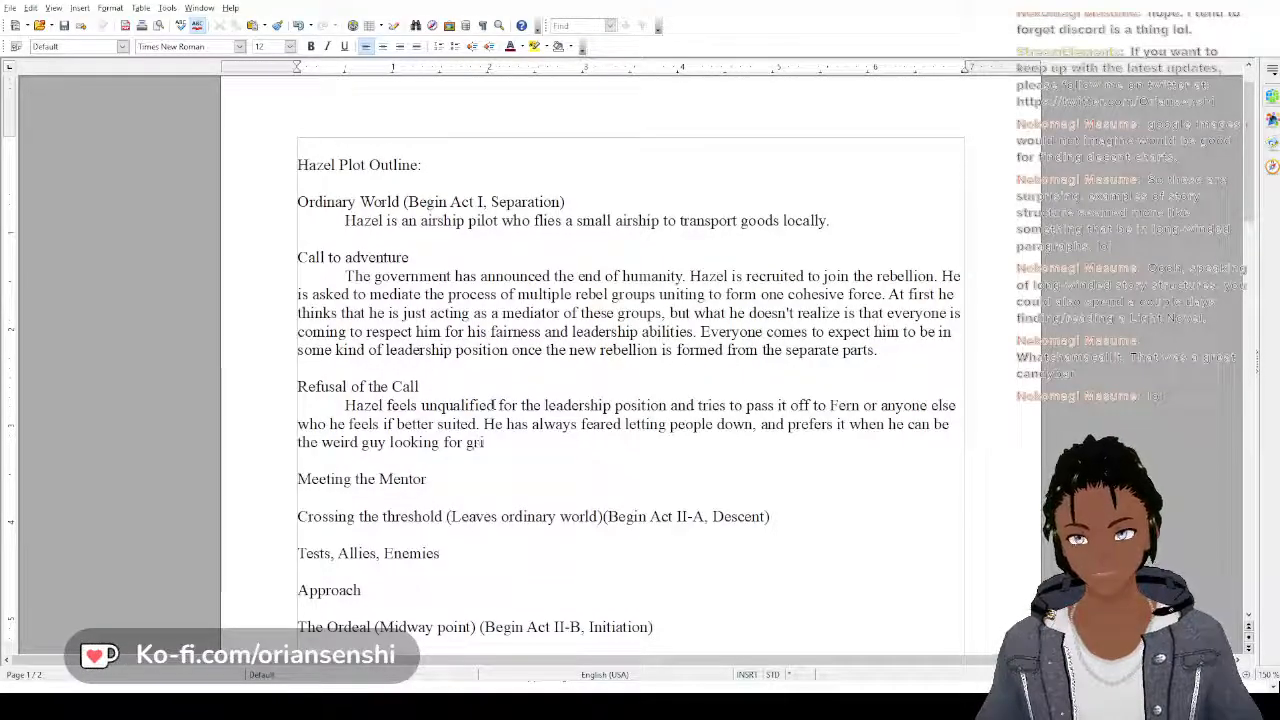
type("ffons in the d")
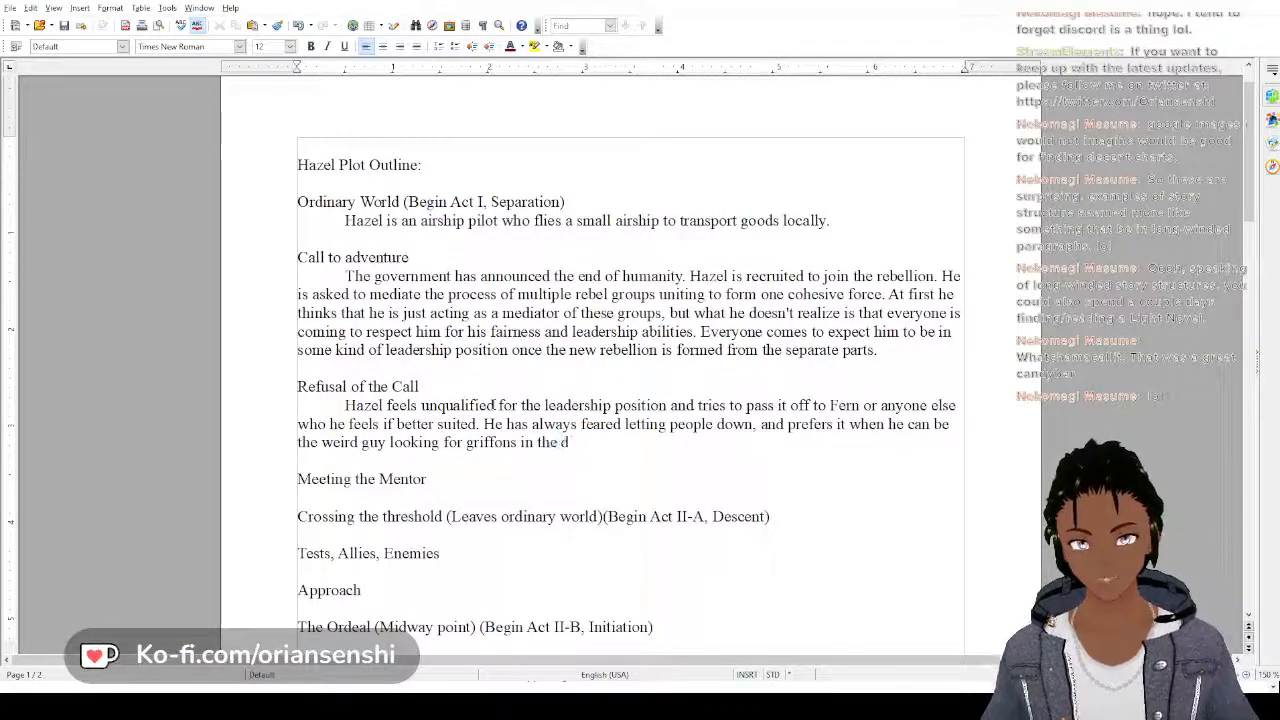
type("istance.")
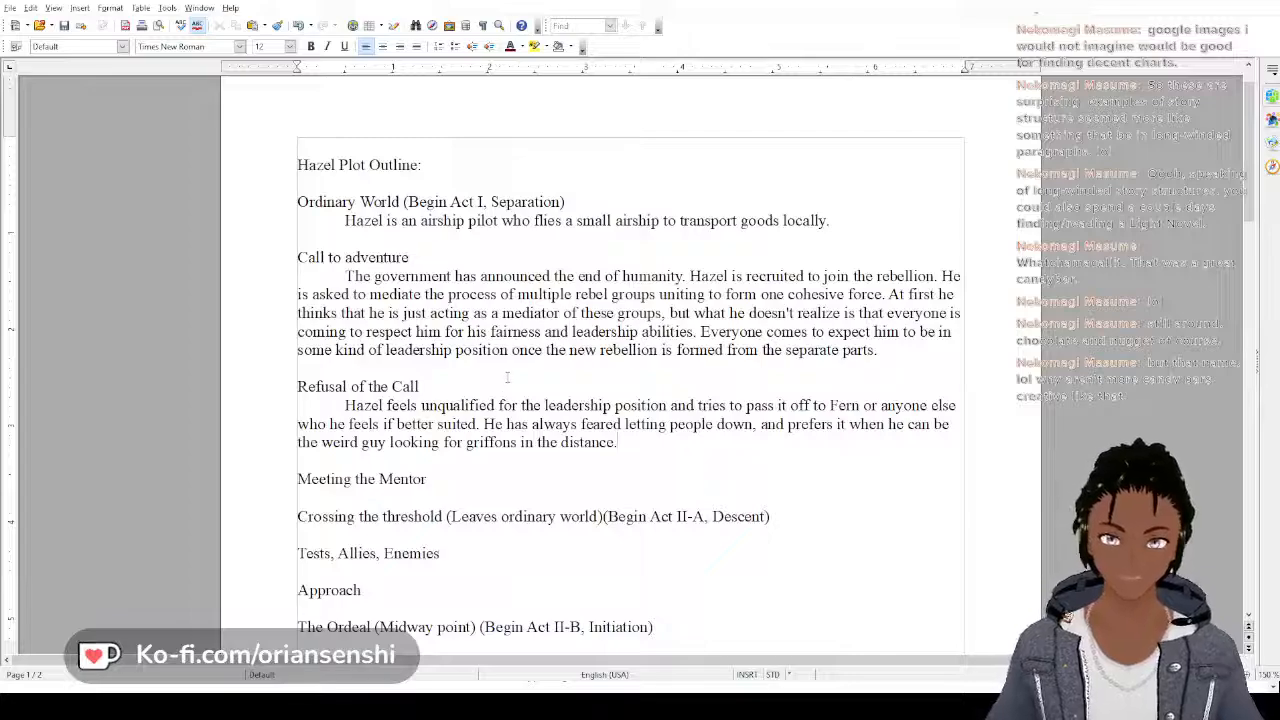
type("He")
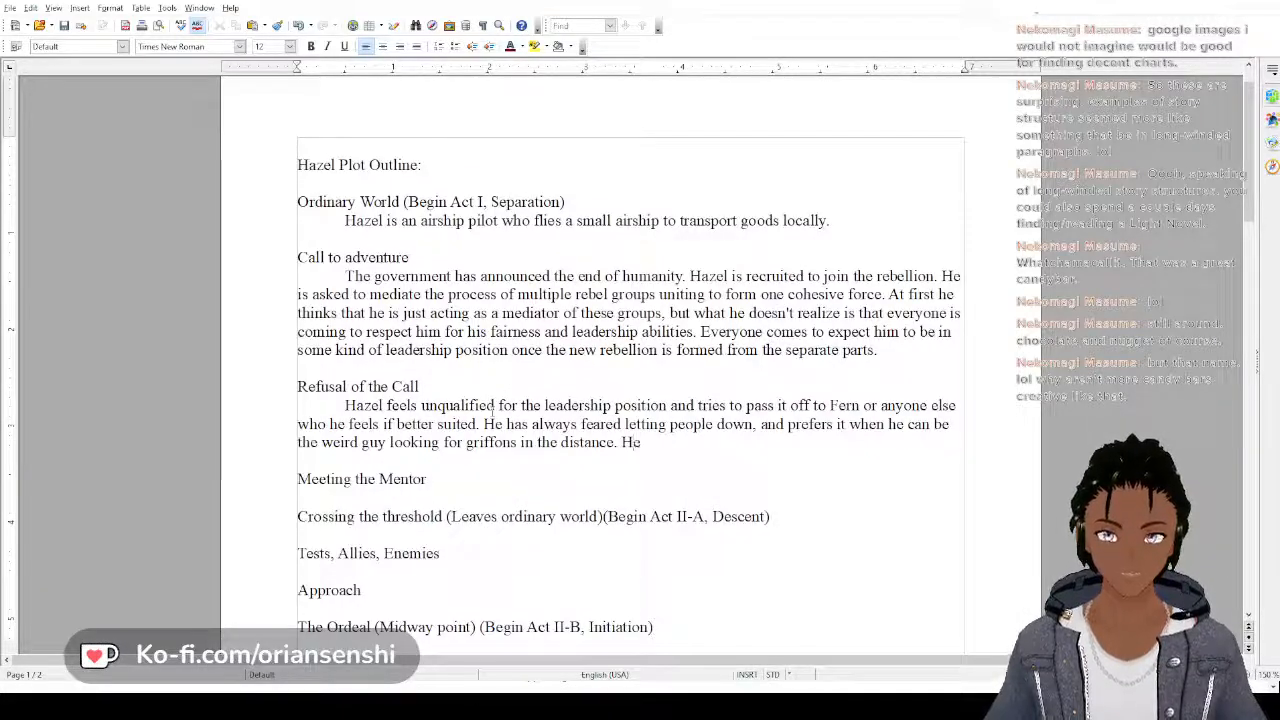
type(" is s")
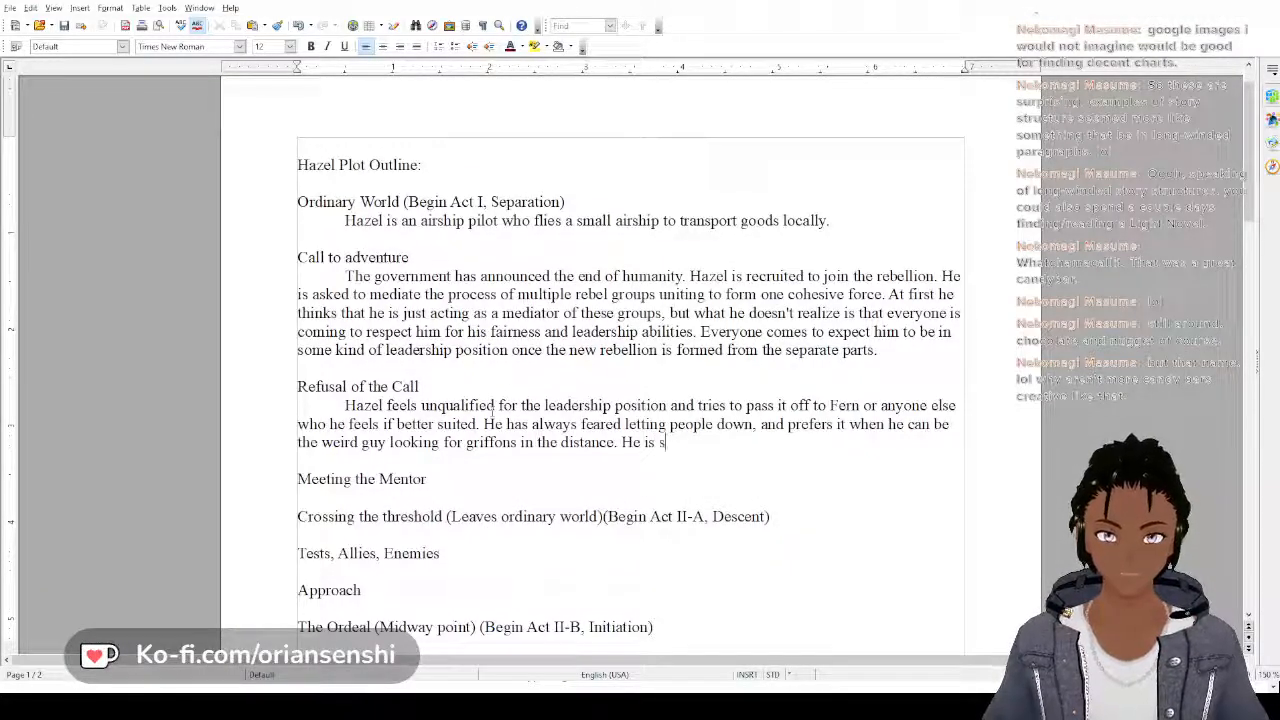
key("BackSpace")
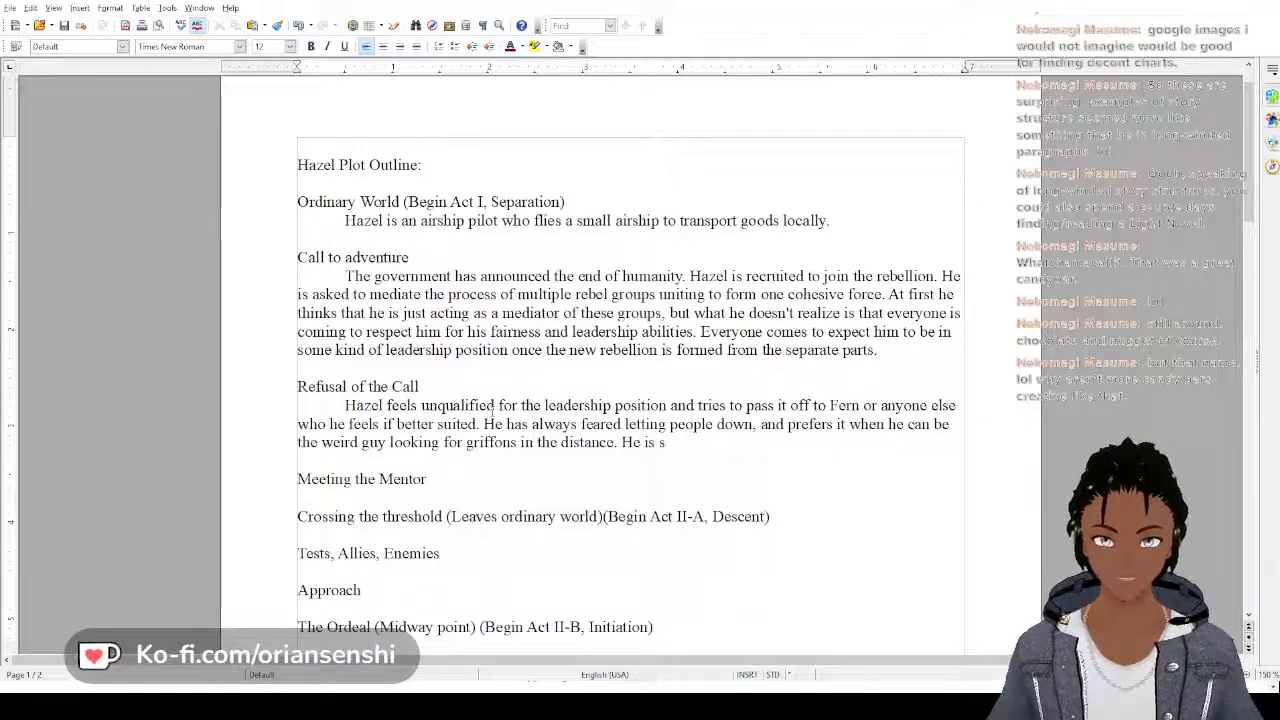
key("BackSpace")
key("BackSpace")
key("BackSpace")
key("BackSpace")
key("BackSpace")
key("BackSpace")
key("BackSpace")
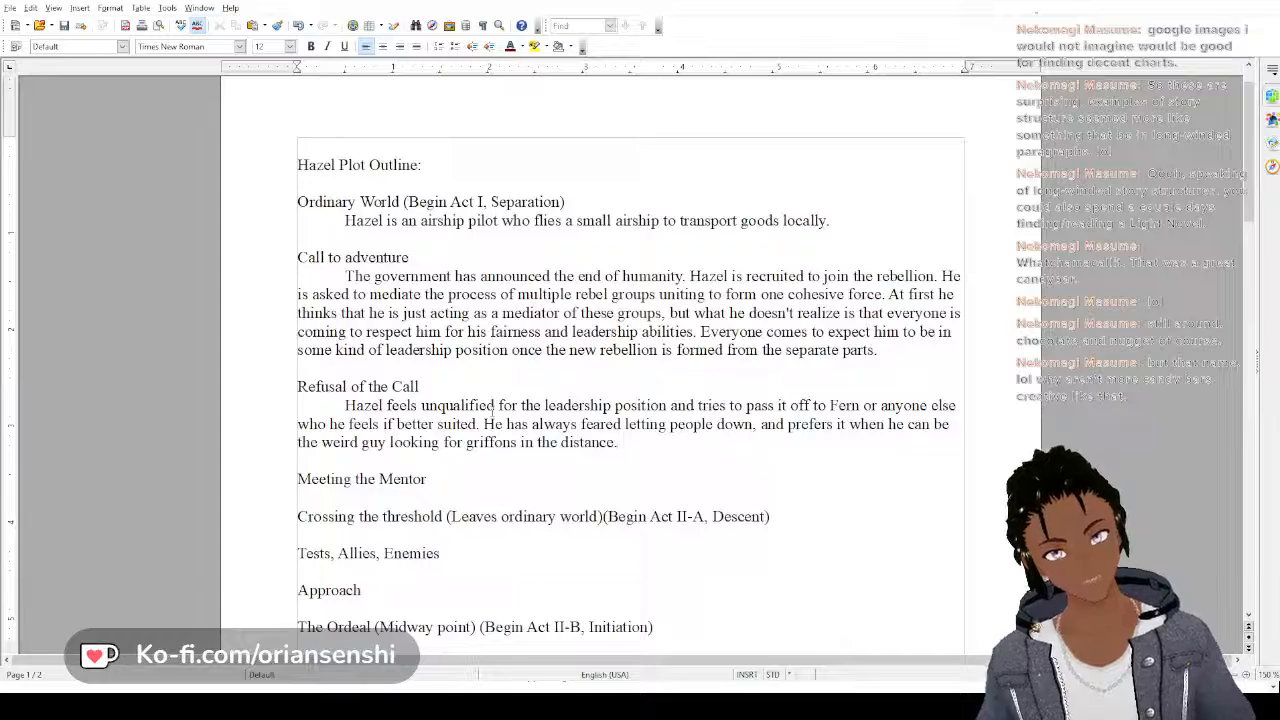
Start an indented paragraph under "Meeting the Mentor" with the words "Someone gives Hazel"
scroll(493, 408, "down", 2)
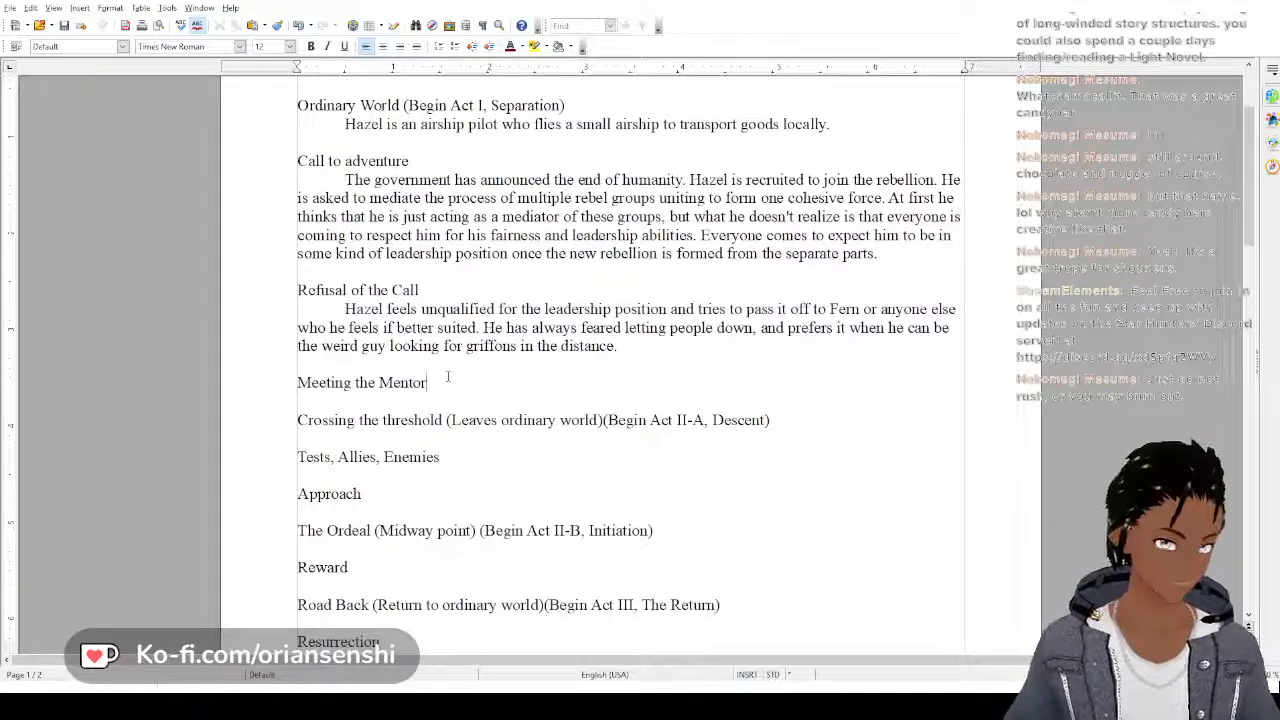
key("Return")
key("Tab")
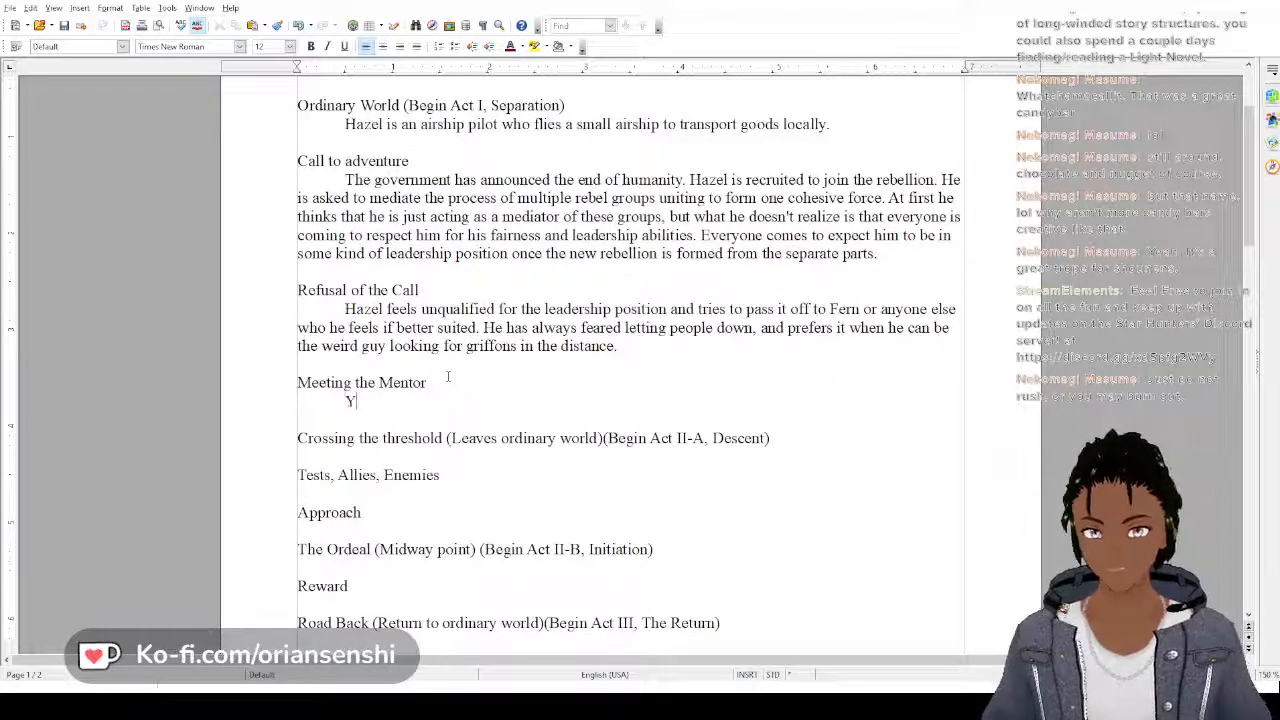
type("SOme")
key("BackSpace")
key("BackSpace")
key("BackSpace")
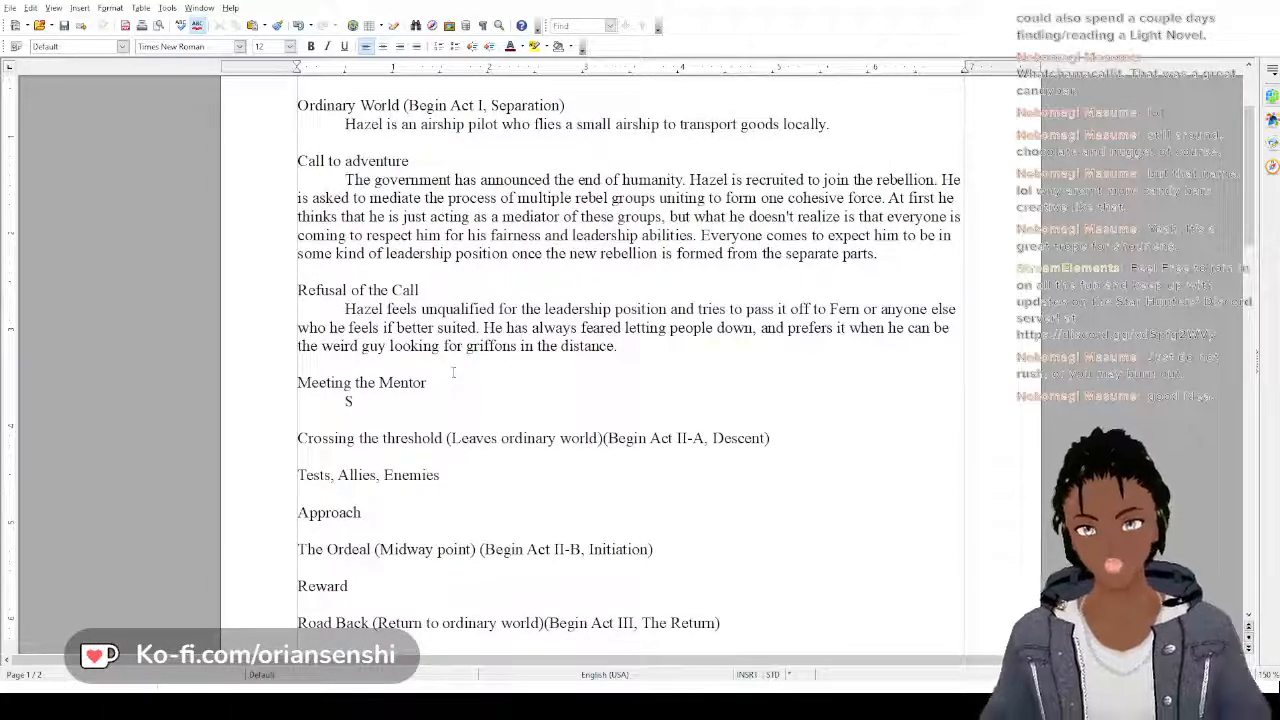
type("omeone")
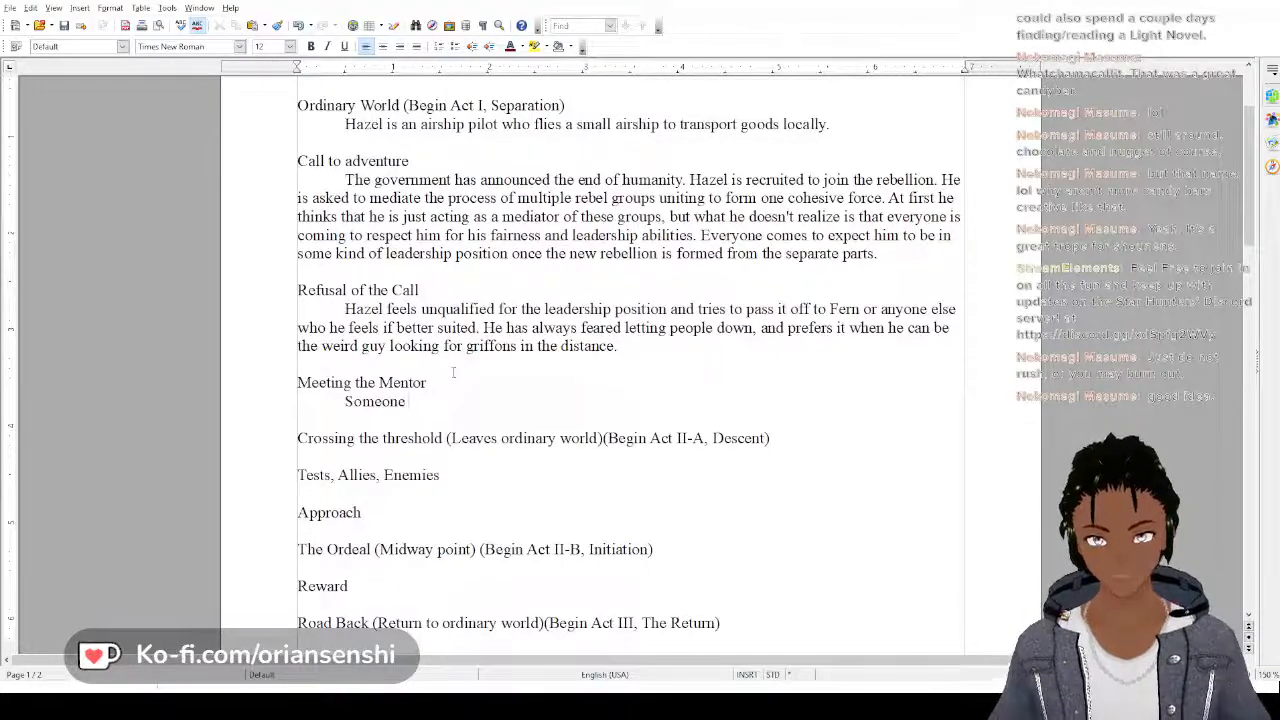
type(" gives Haze")
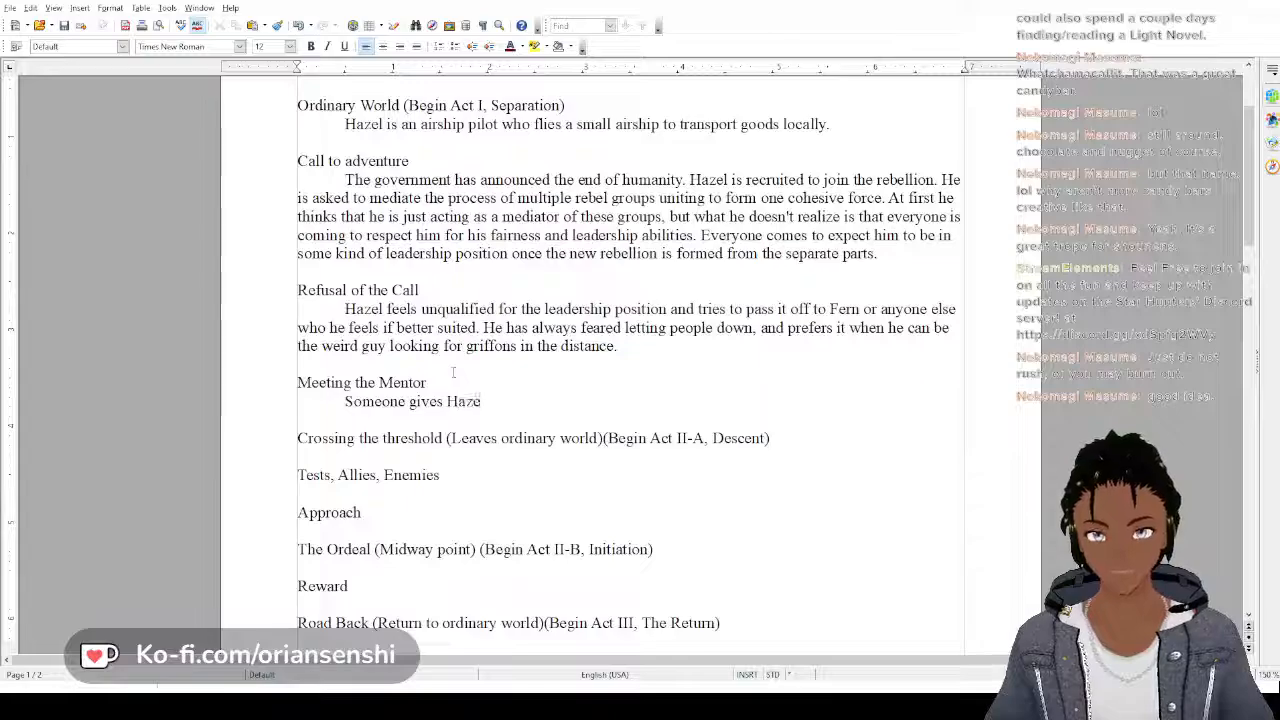
type("l ")
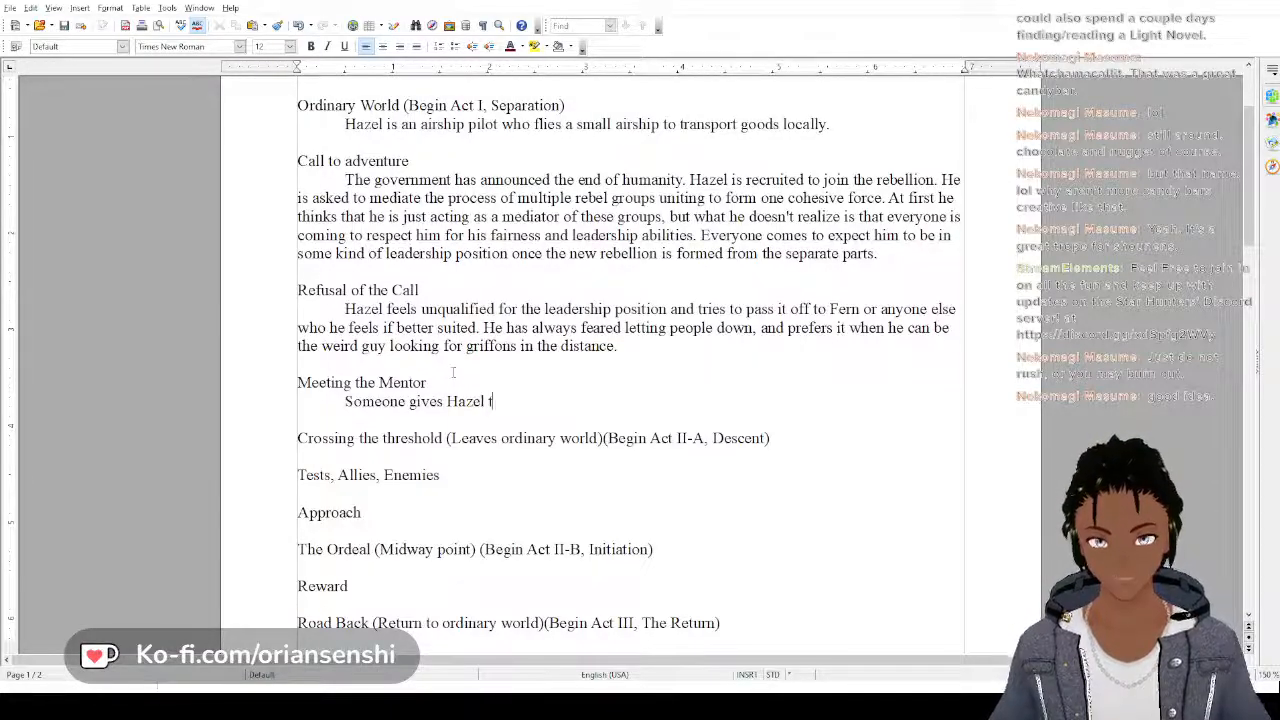
type("the pe")
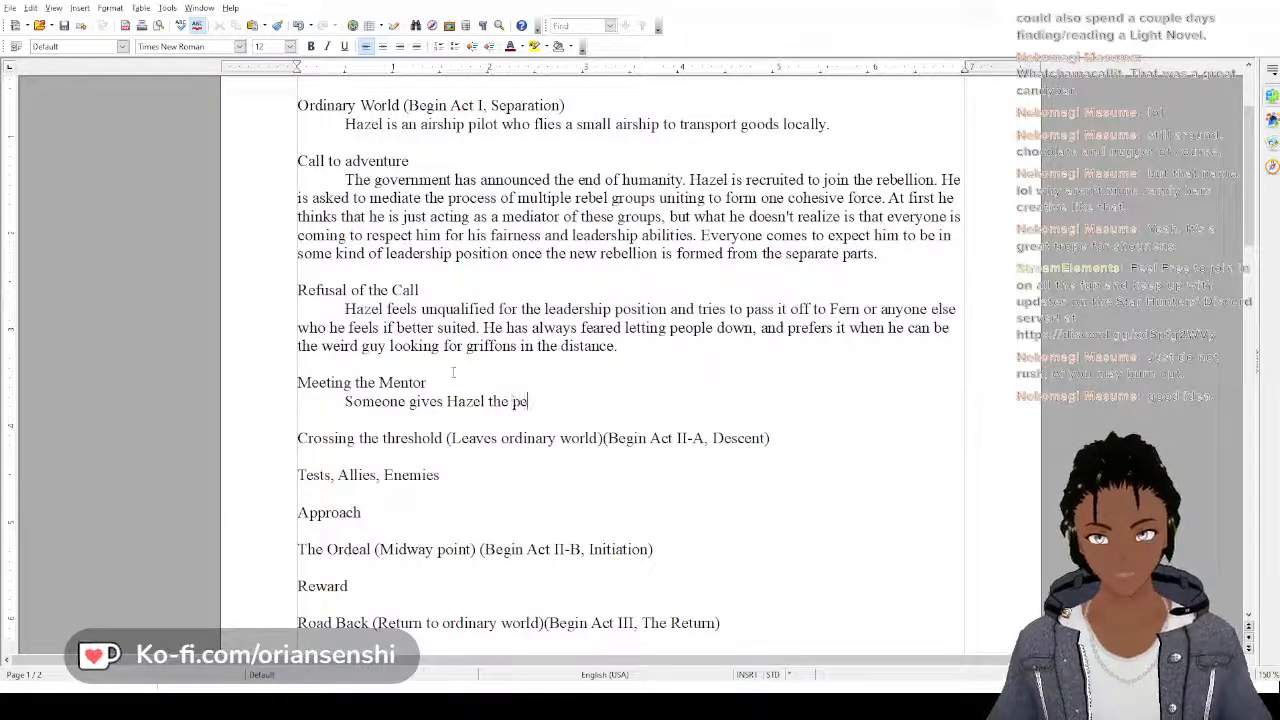
type("rsonal jour")
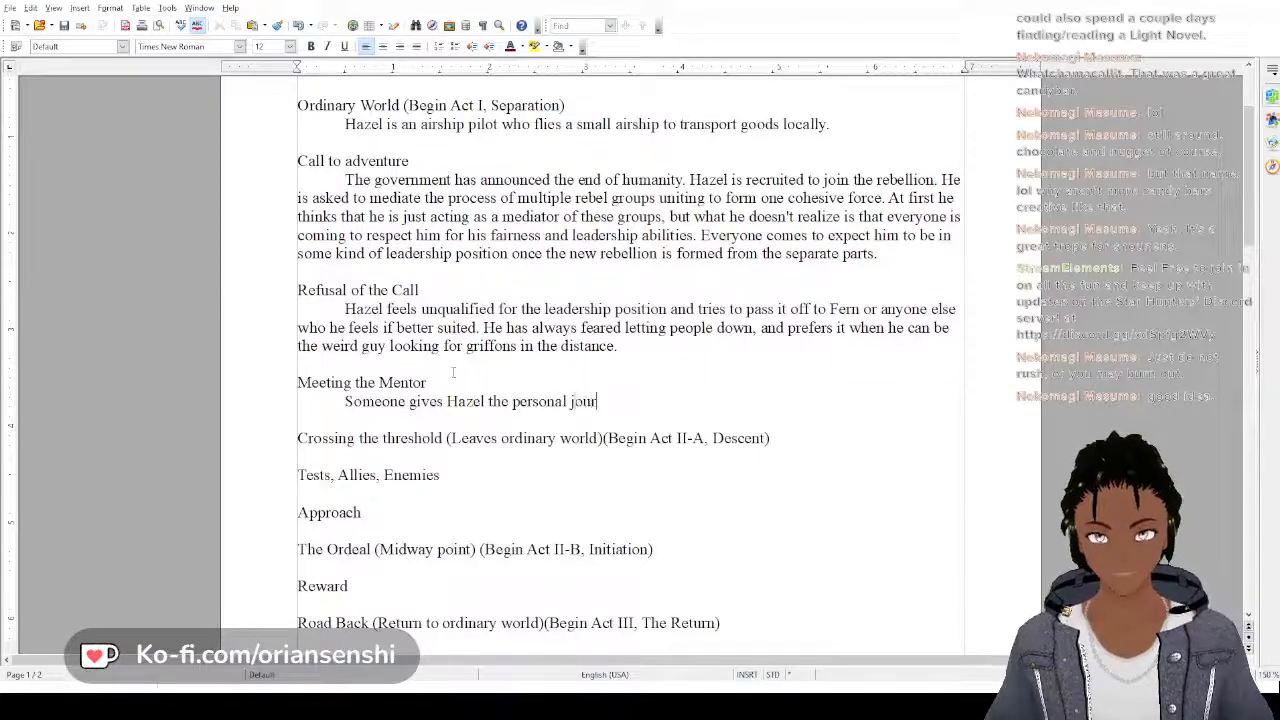
type("nal of the Re")
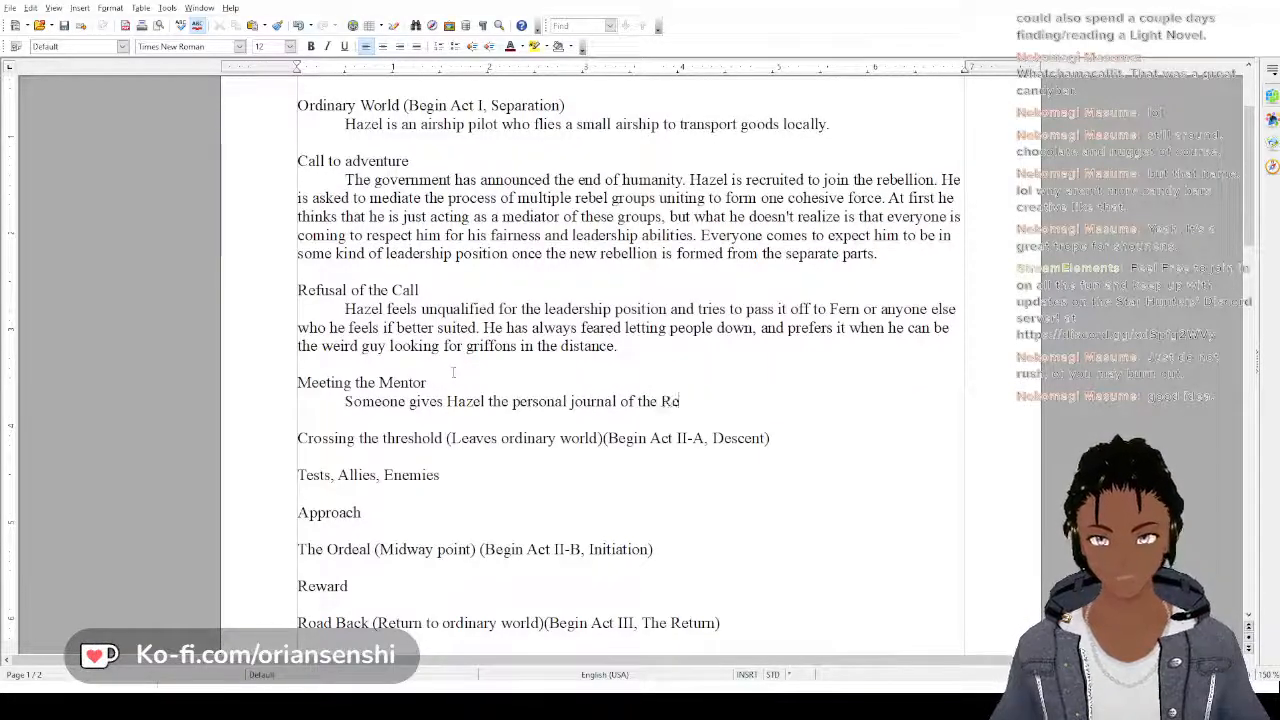
type("volutiona")
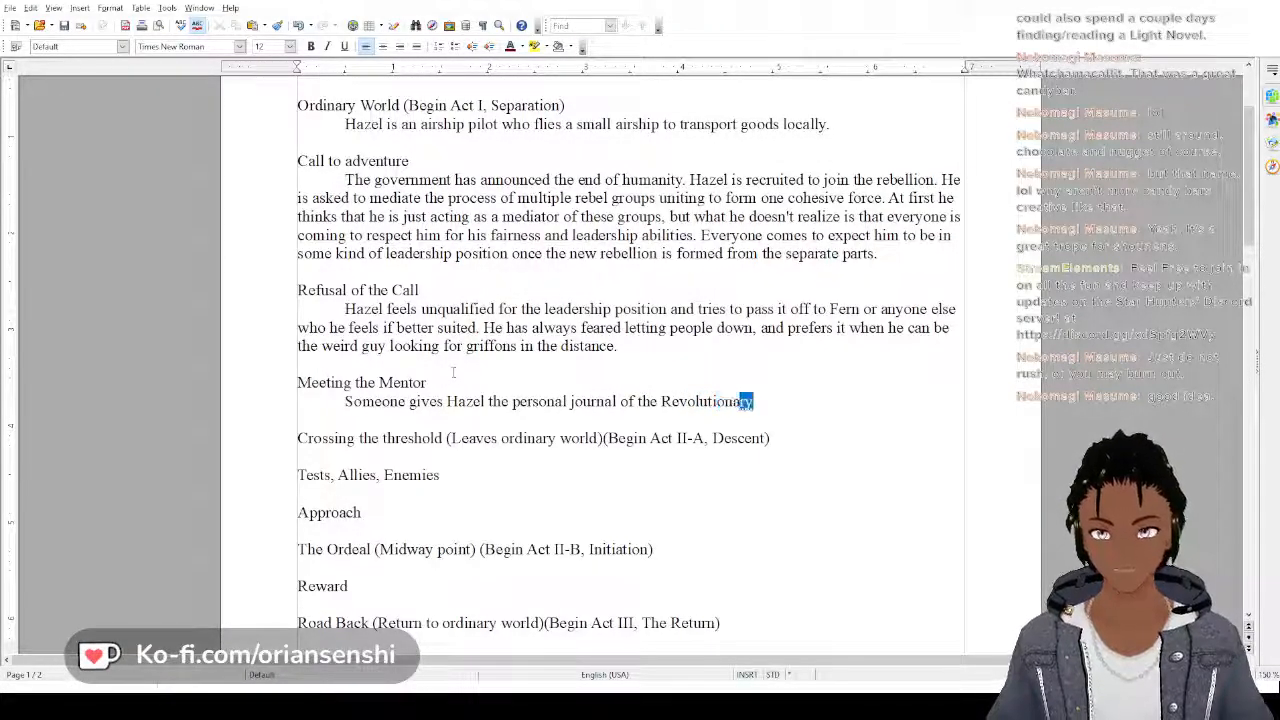
Complete the "Someone gives Hazel" sentence with "the personal journal of the Revolutionary."
key("Return")
type(".")
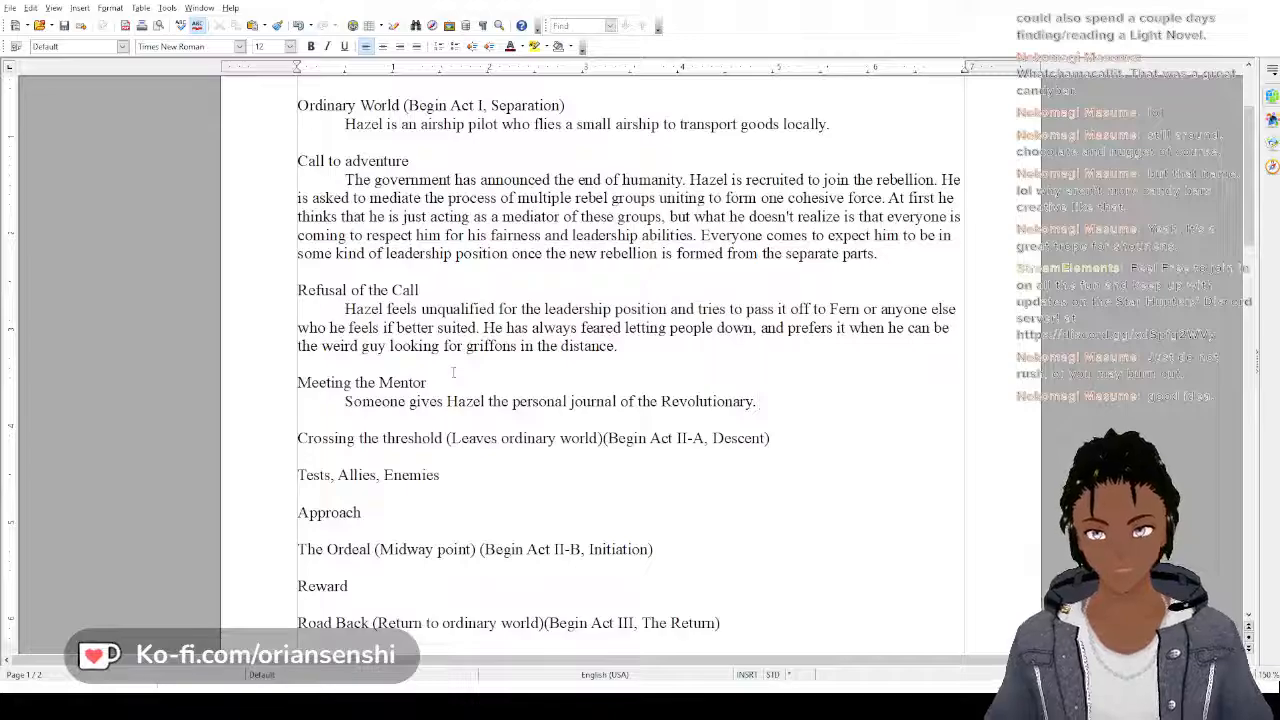
After "the Revolutionary.", add "Reading more about this person who was such an influential figure", with "influential" spelled correctly
type("Read")
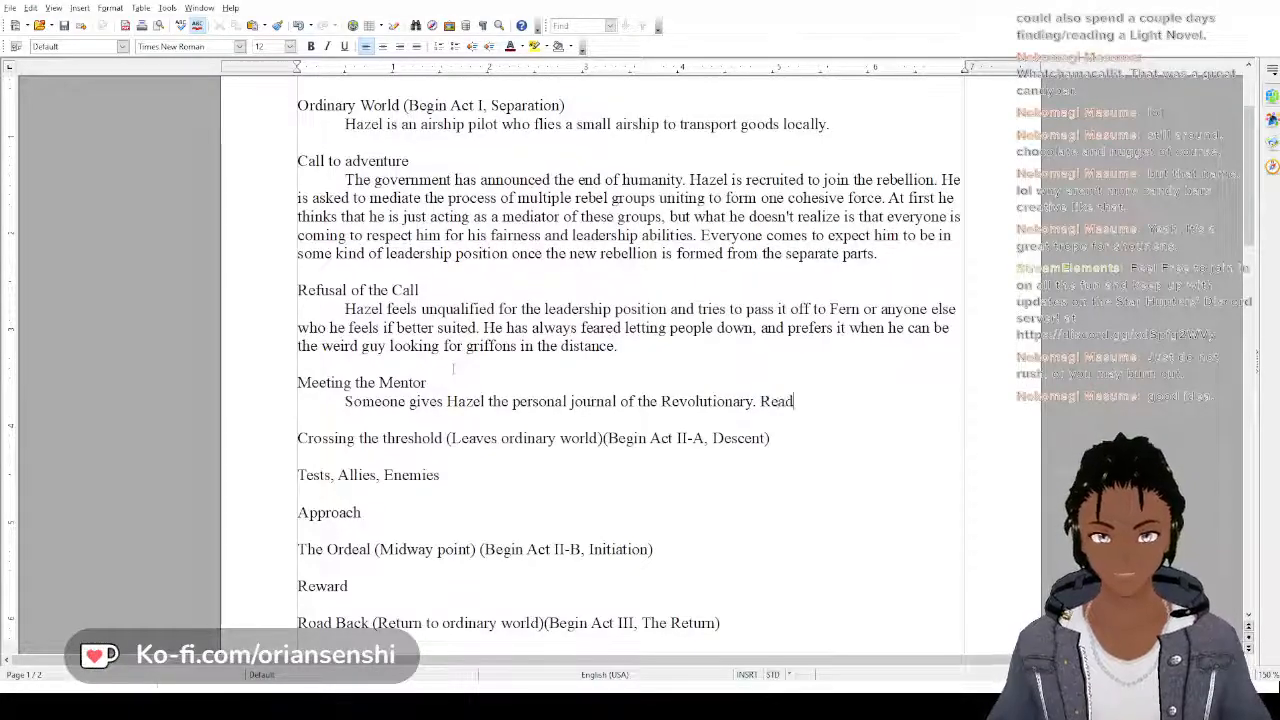
type("ing more abo")
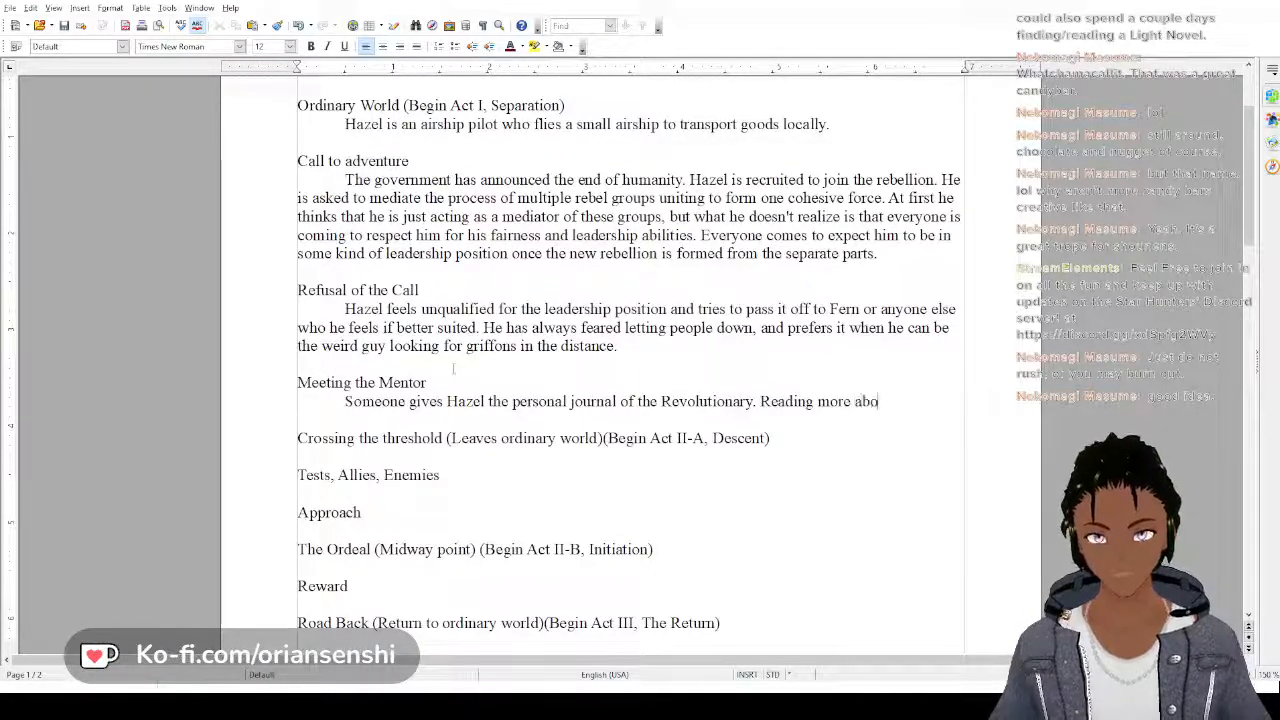
type("ut this person")
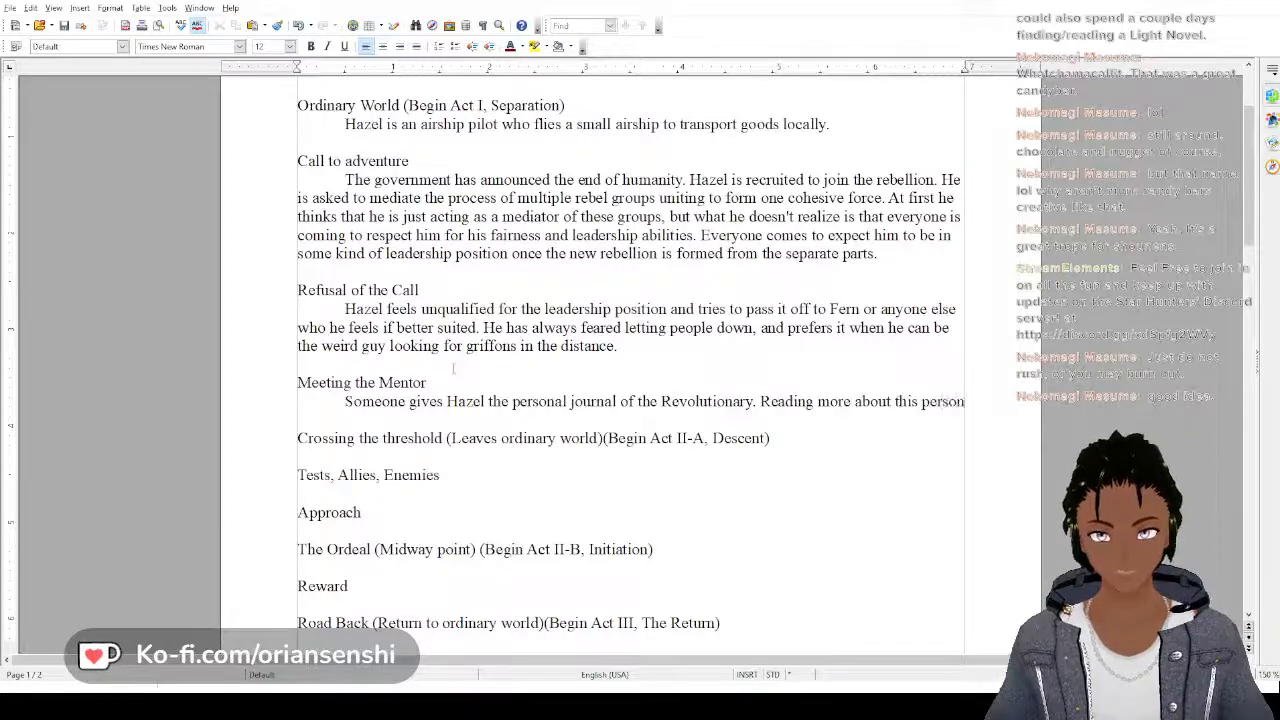
type(" who w")
key("BackSpace")
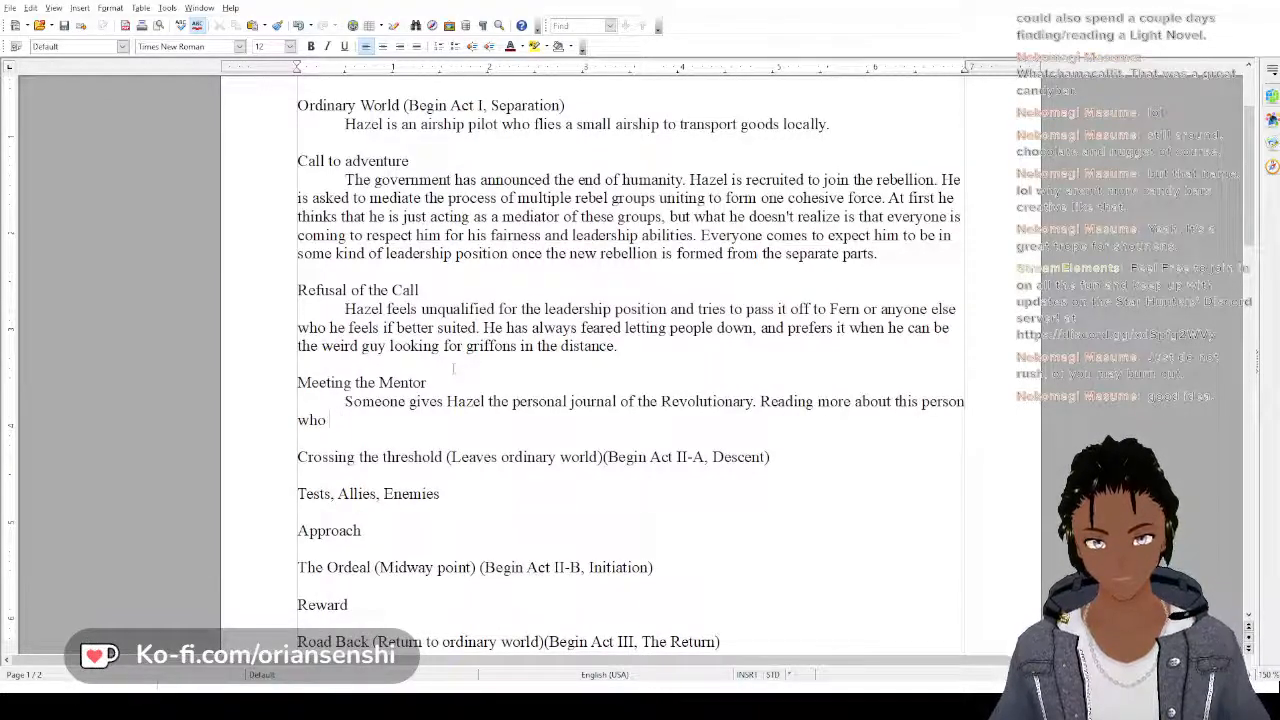
type("was such ")
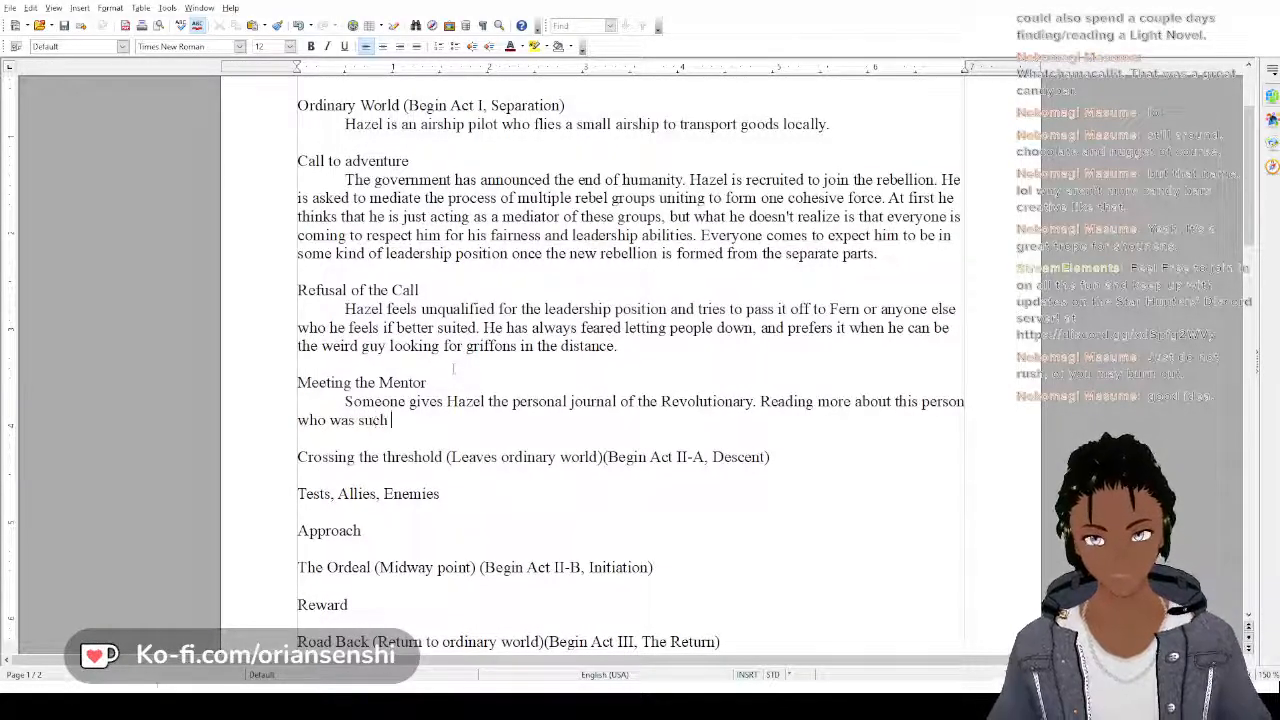
type("an influenc")
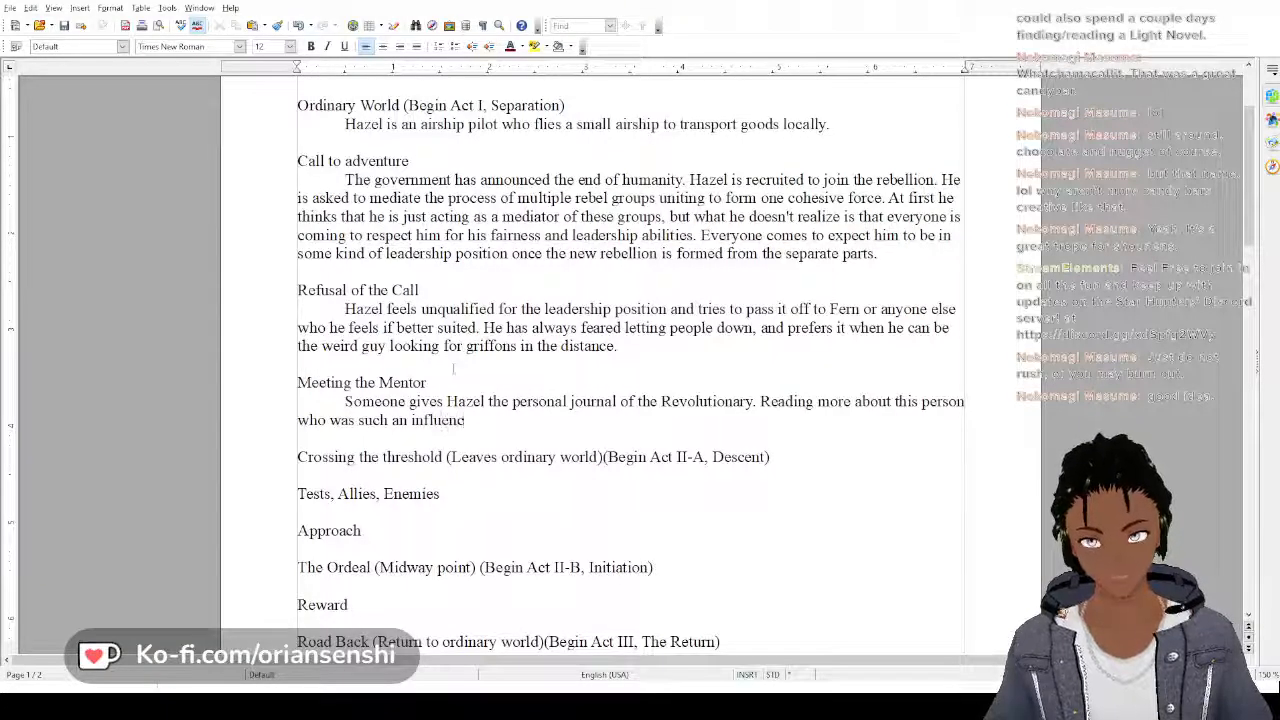
type("ial figure")
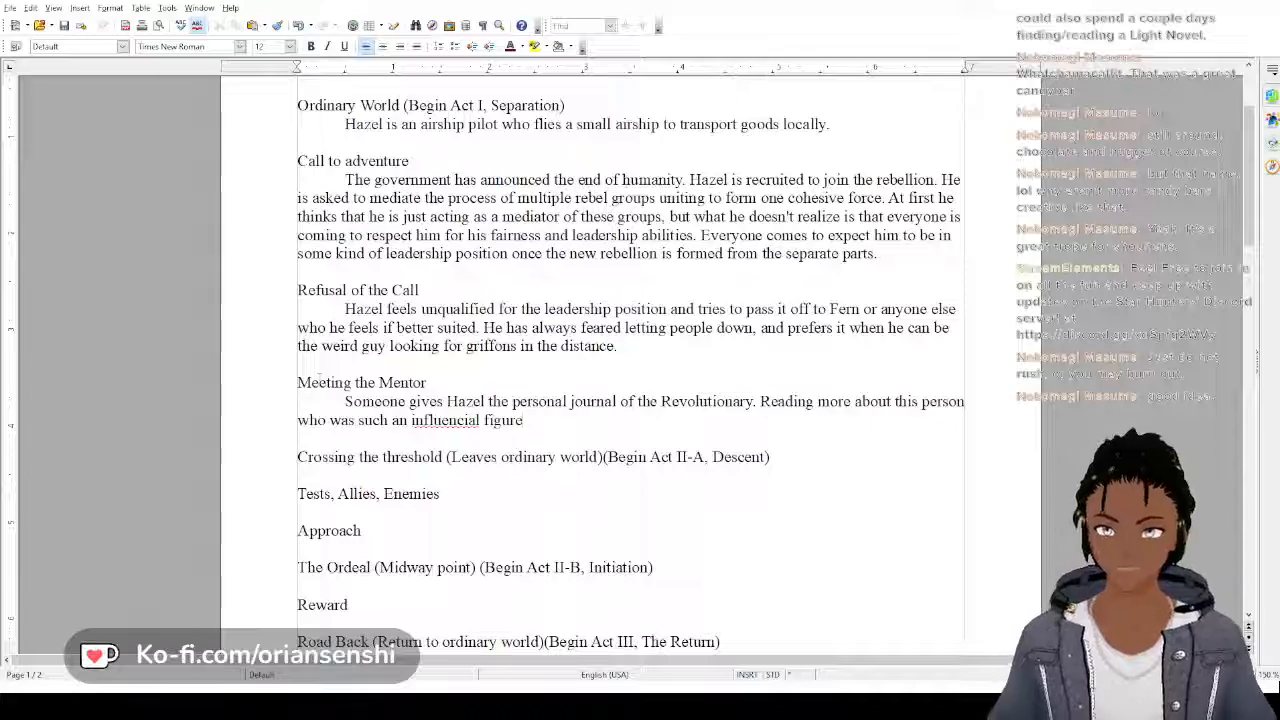
double_click(445, 421)
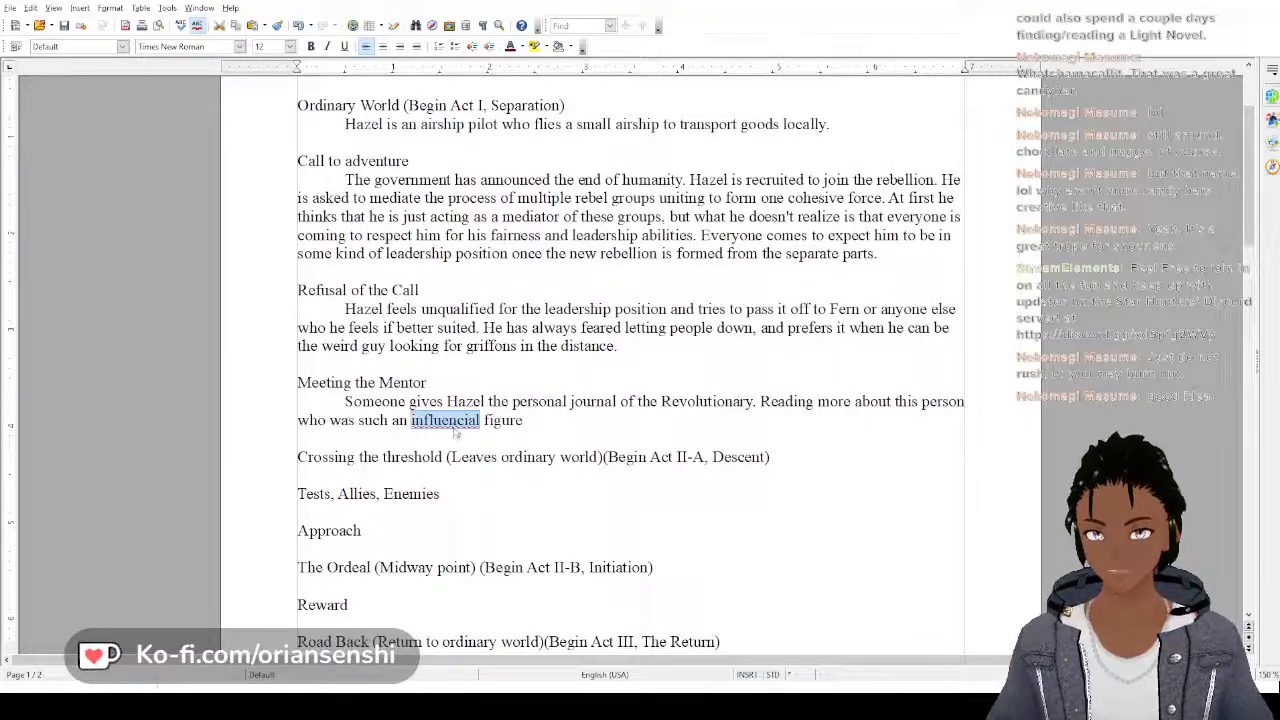
type("influential")
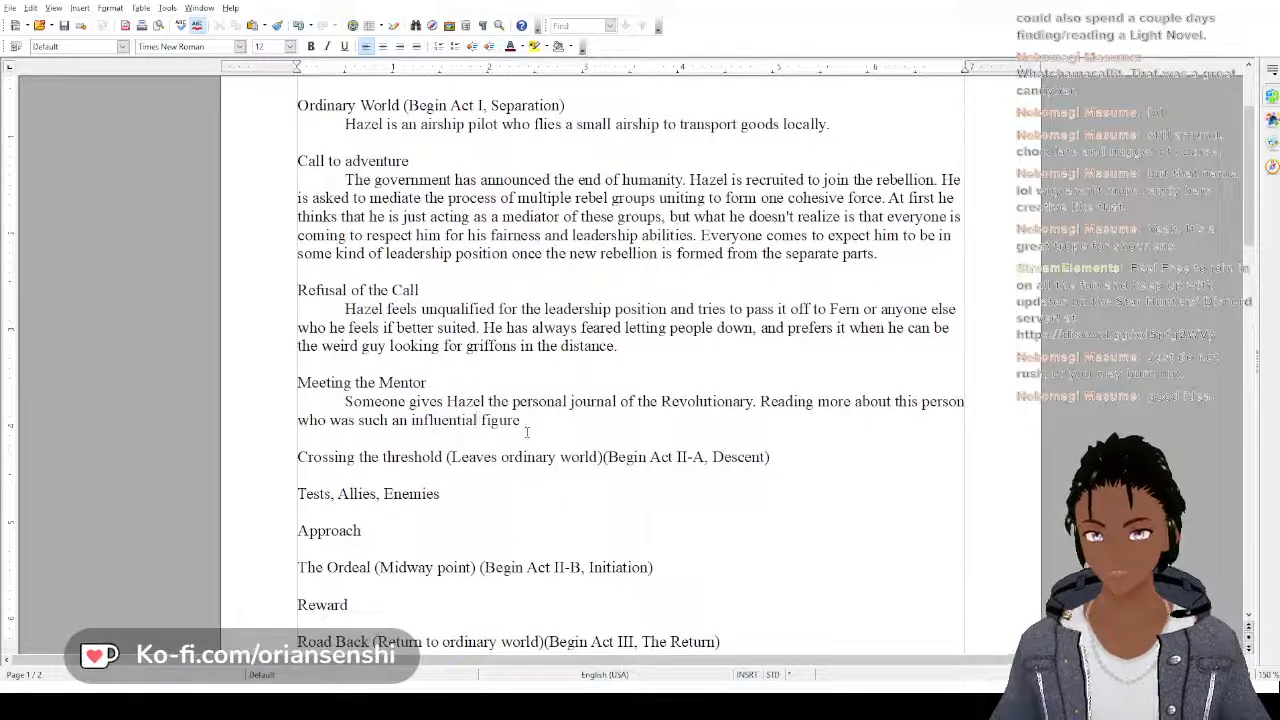
Continue the sentence after "influential figure" with ", but still had all the same fears and insecurities as him"
left_click(527, 430)
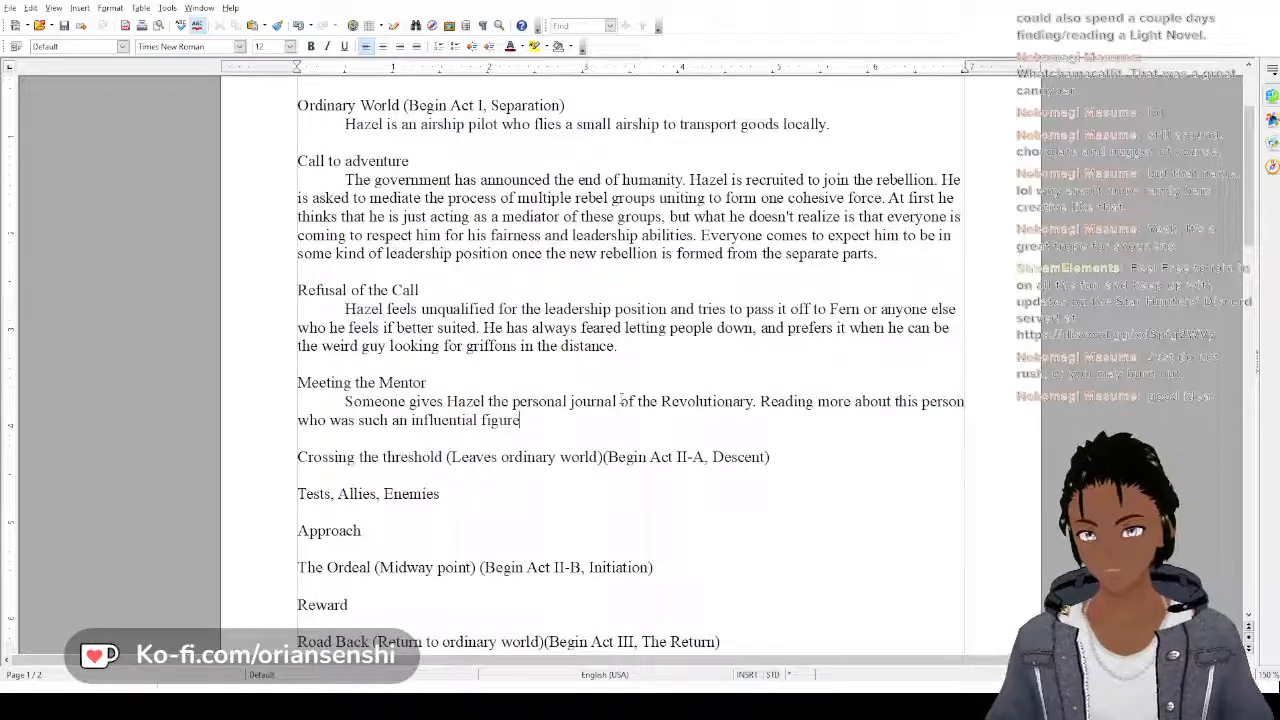
type(", but stil")
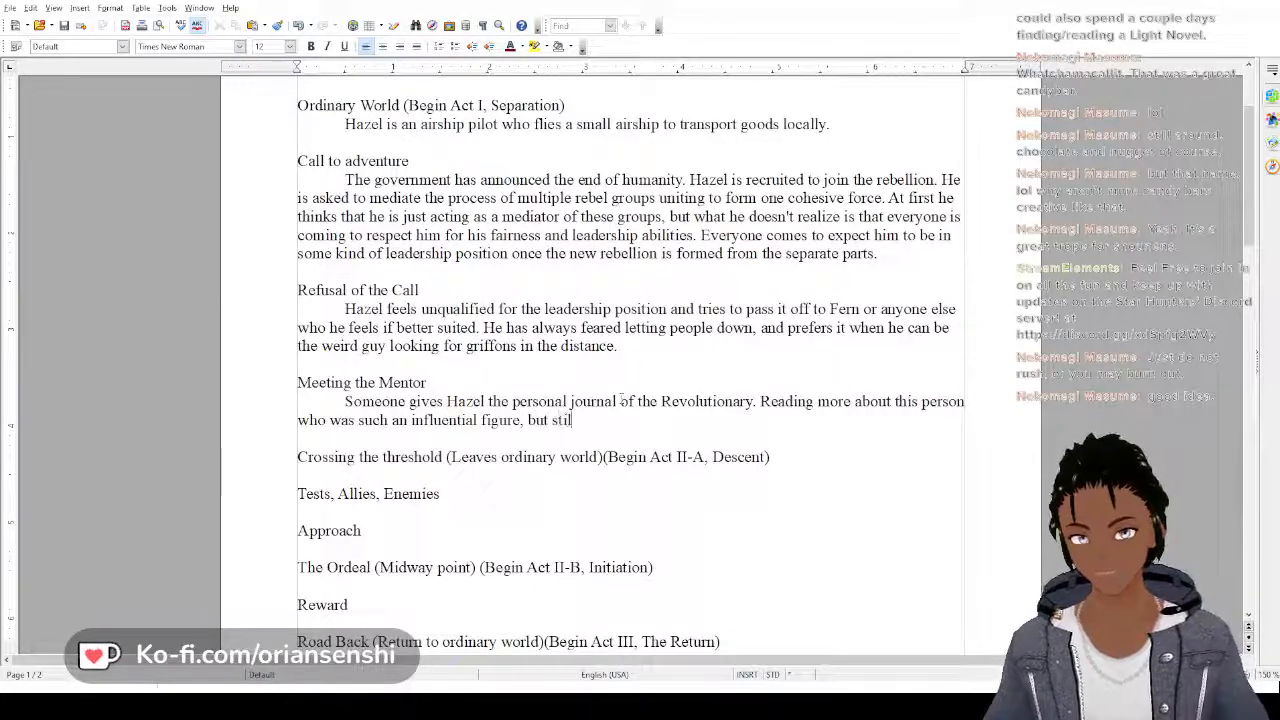
type("l had all the ")
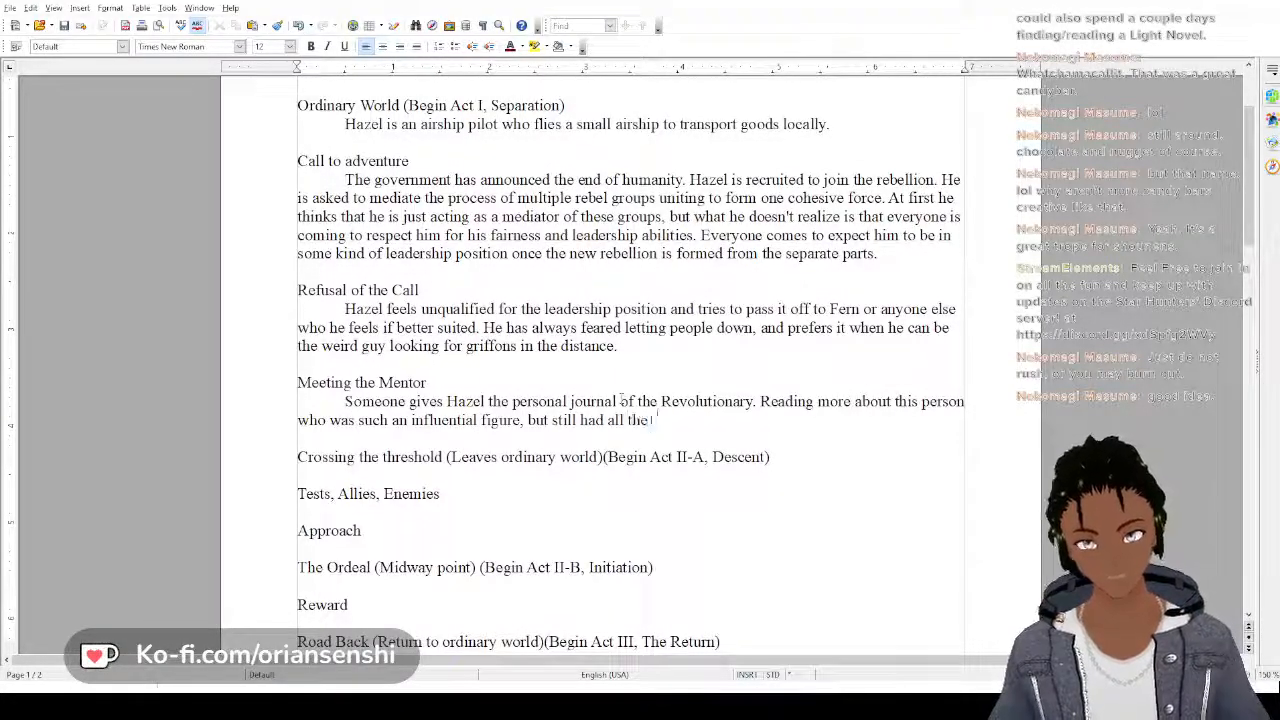
type("same fears an")
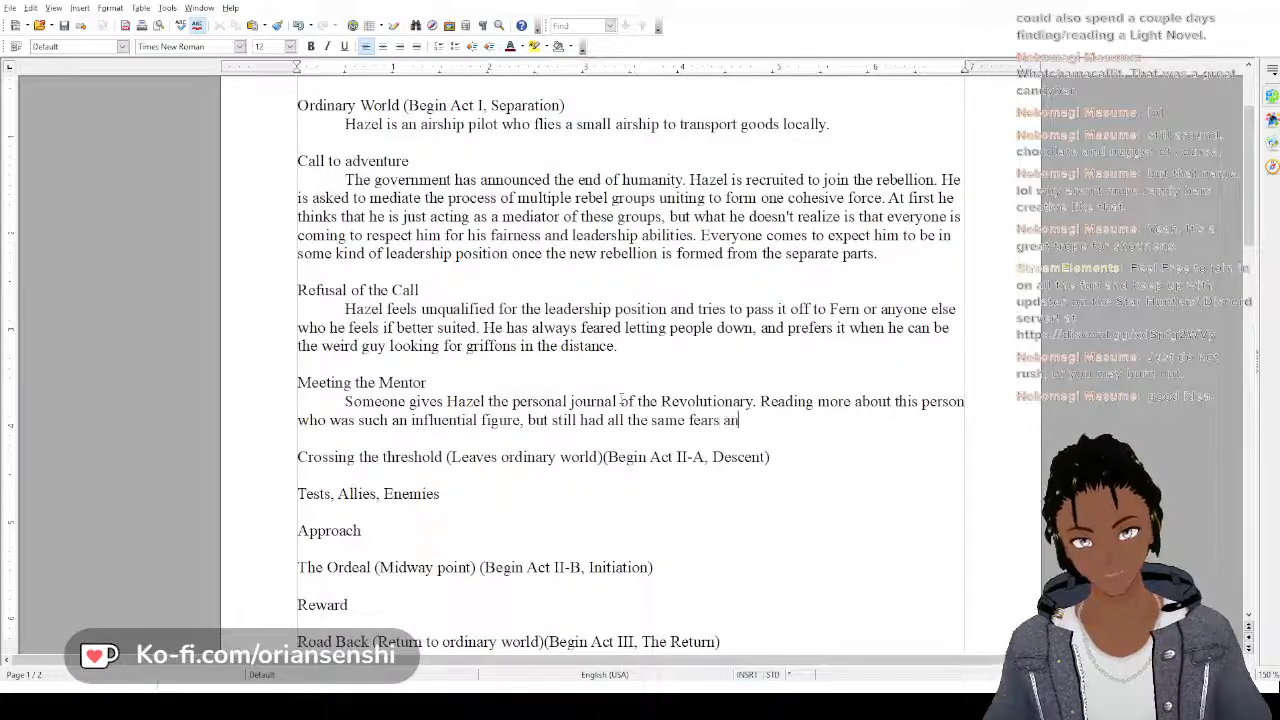
type("d insecurit")
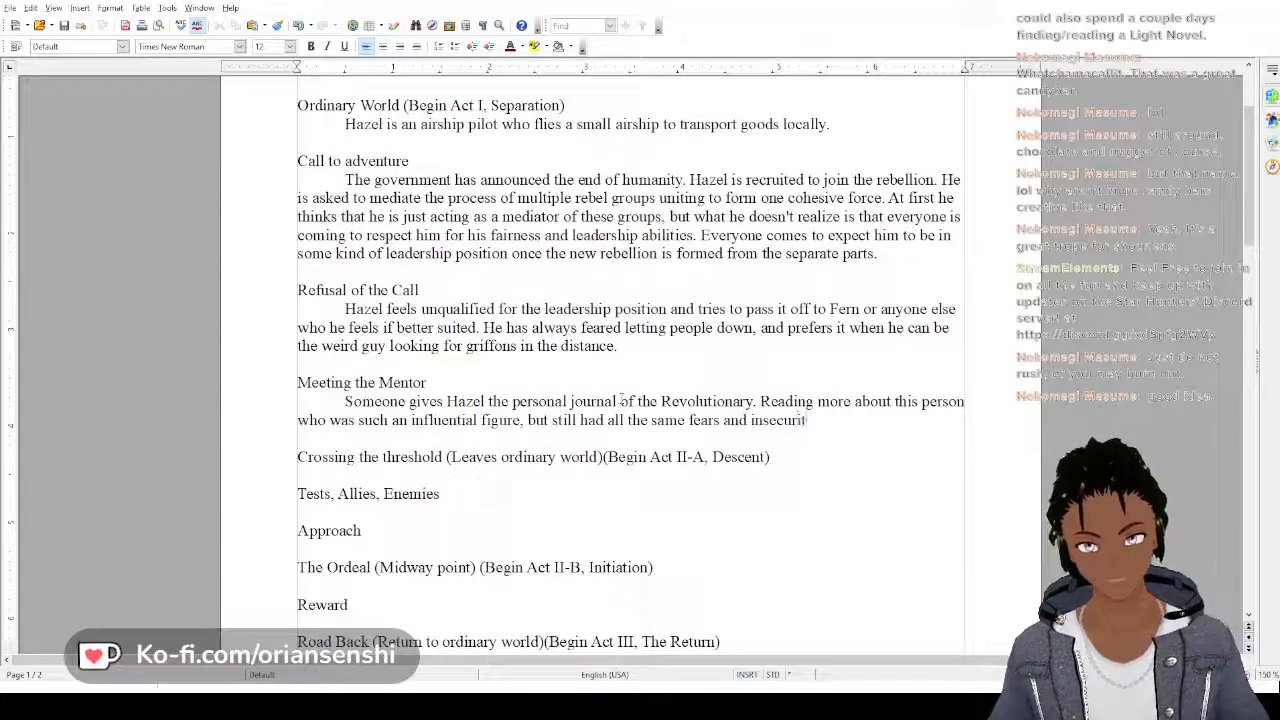
type("ies as him")
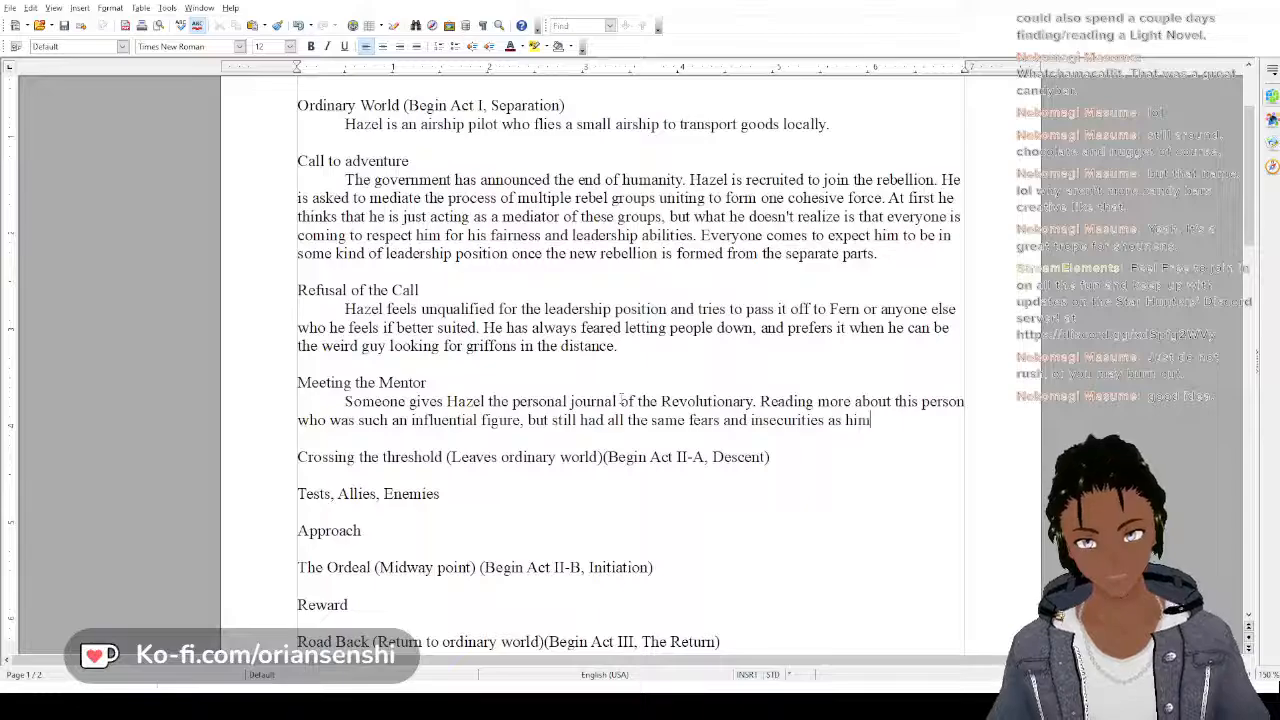
type(" inspire")
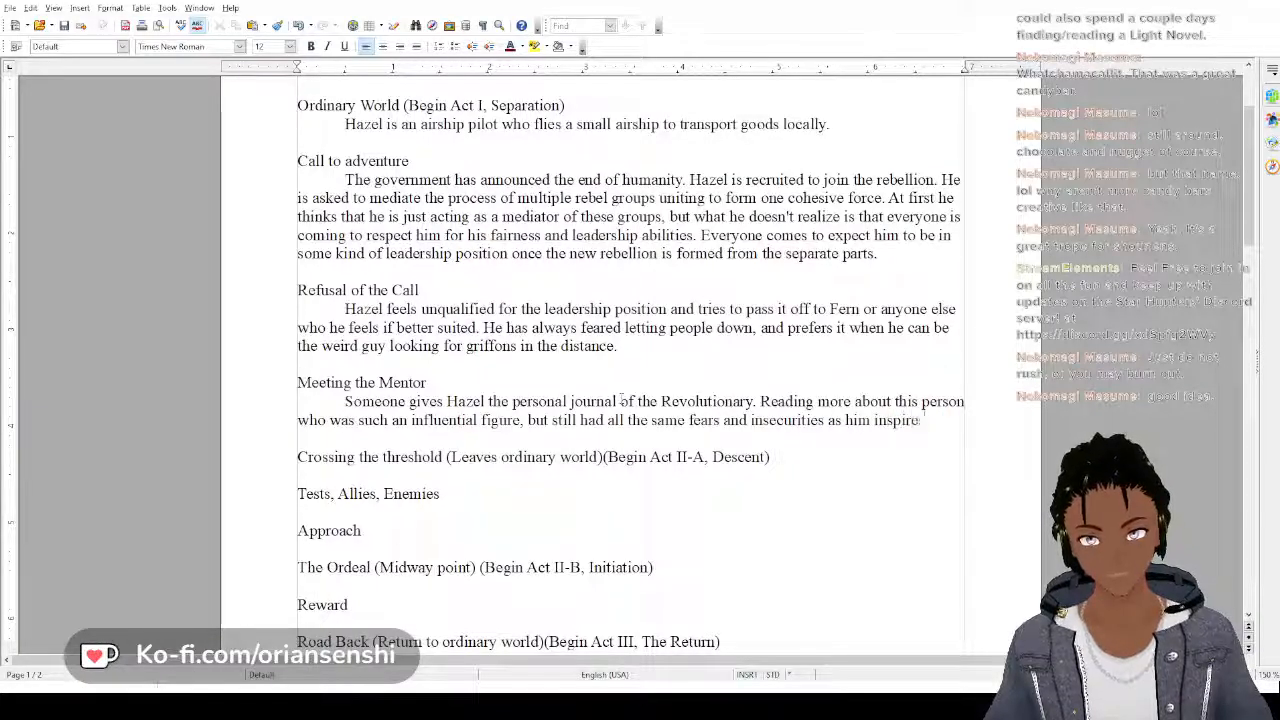
type("s Hazel")
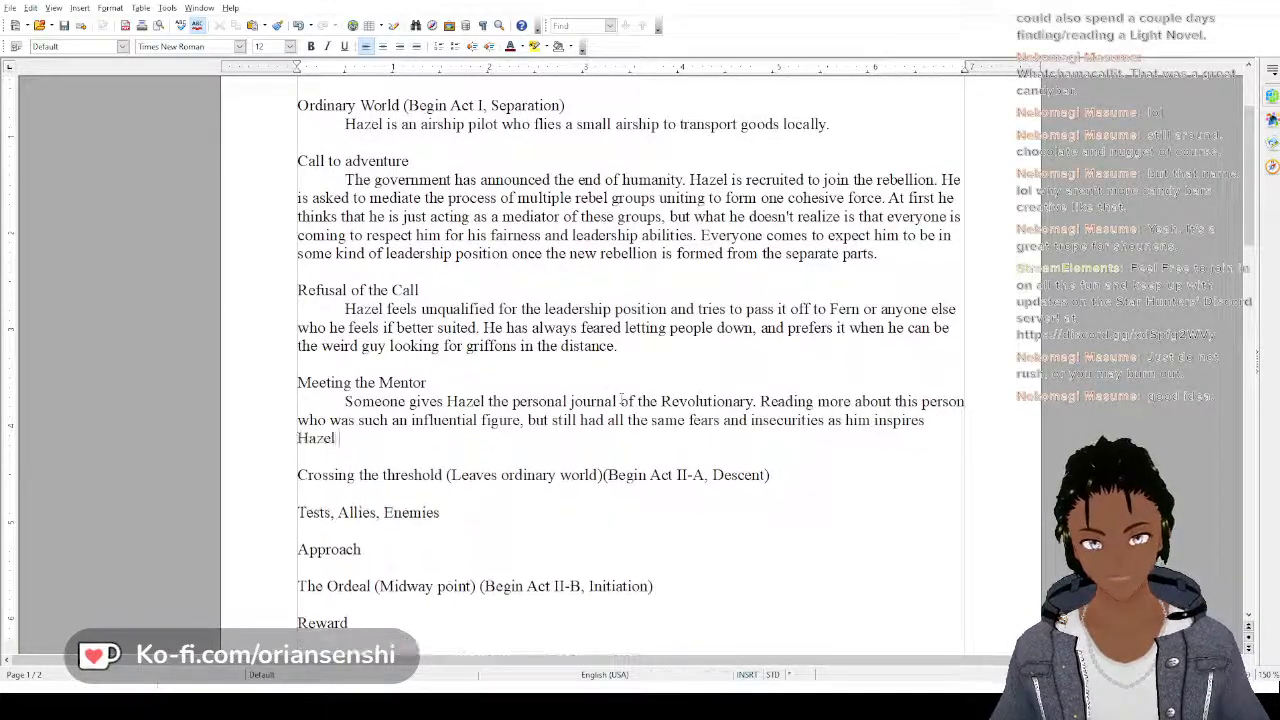
type(" to push")
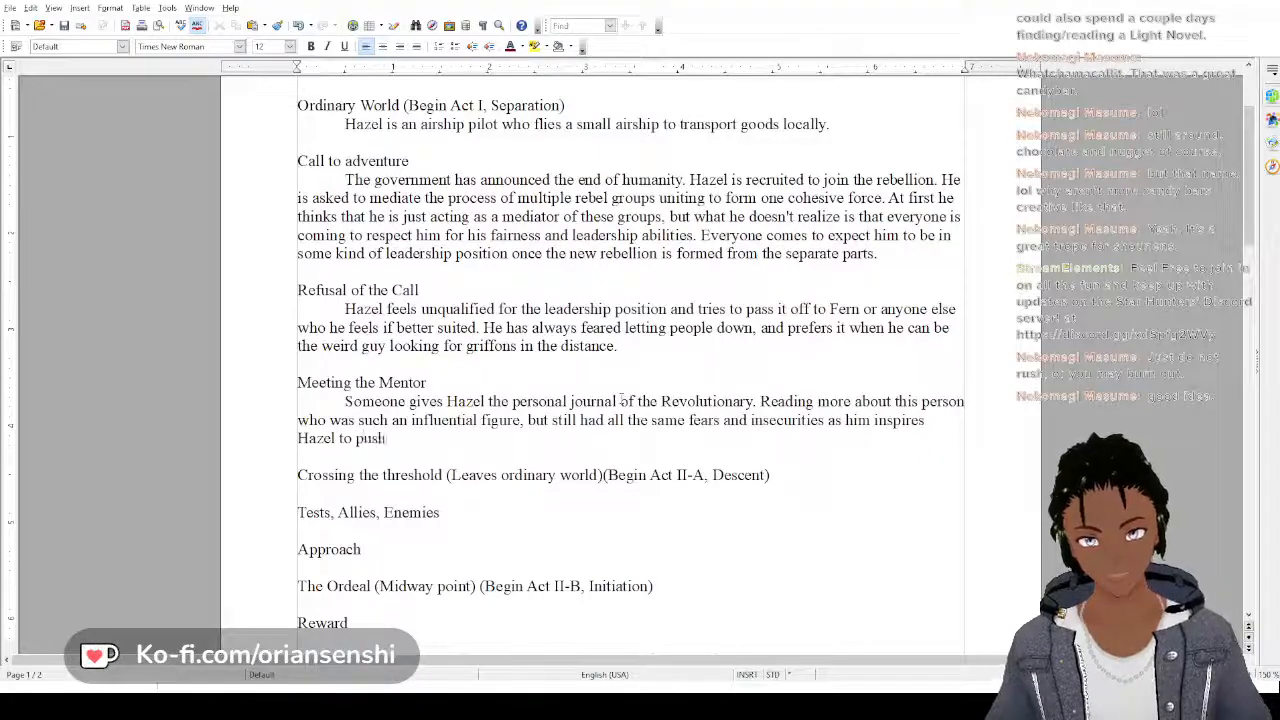
type(" forward.")
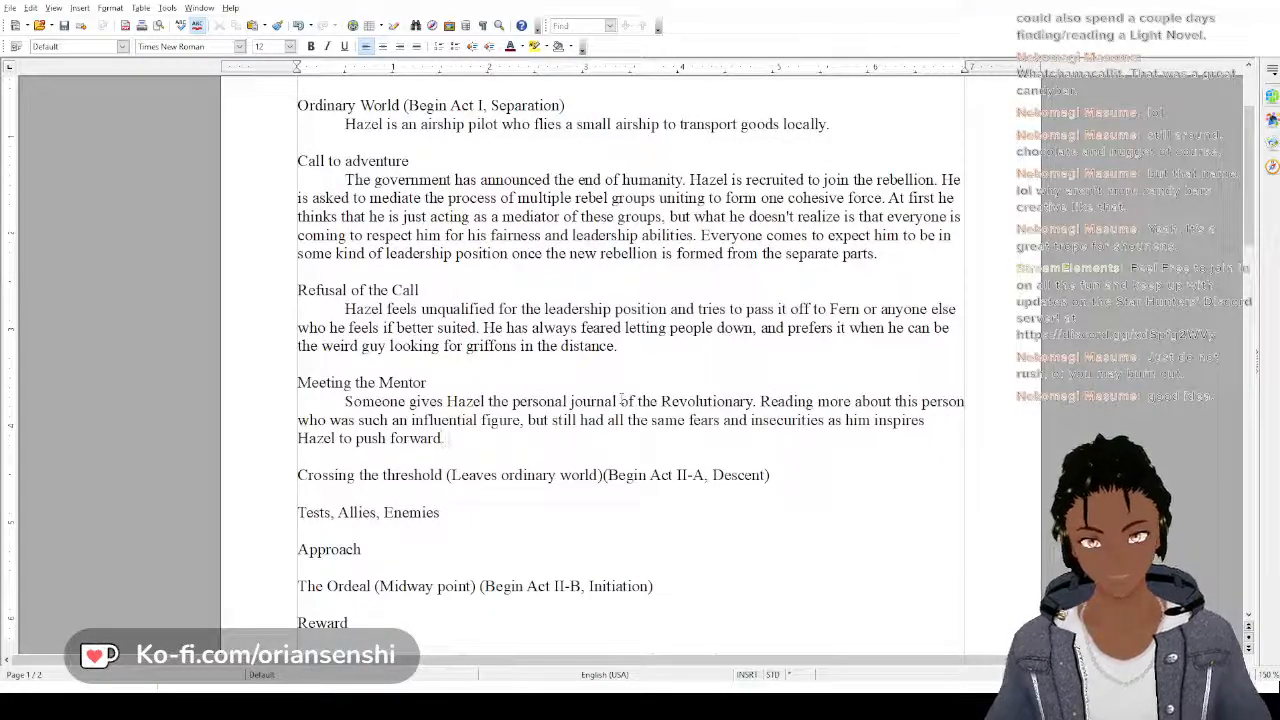
type(" Some o")
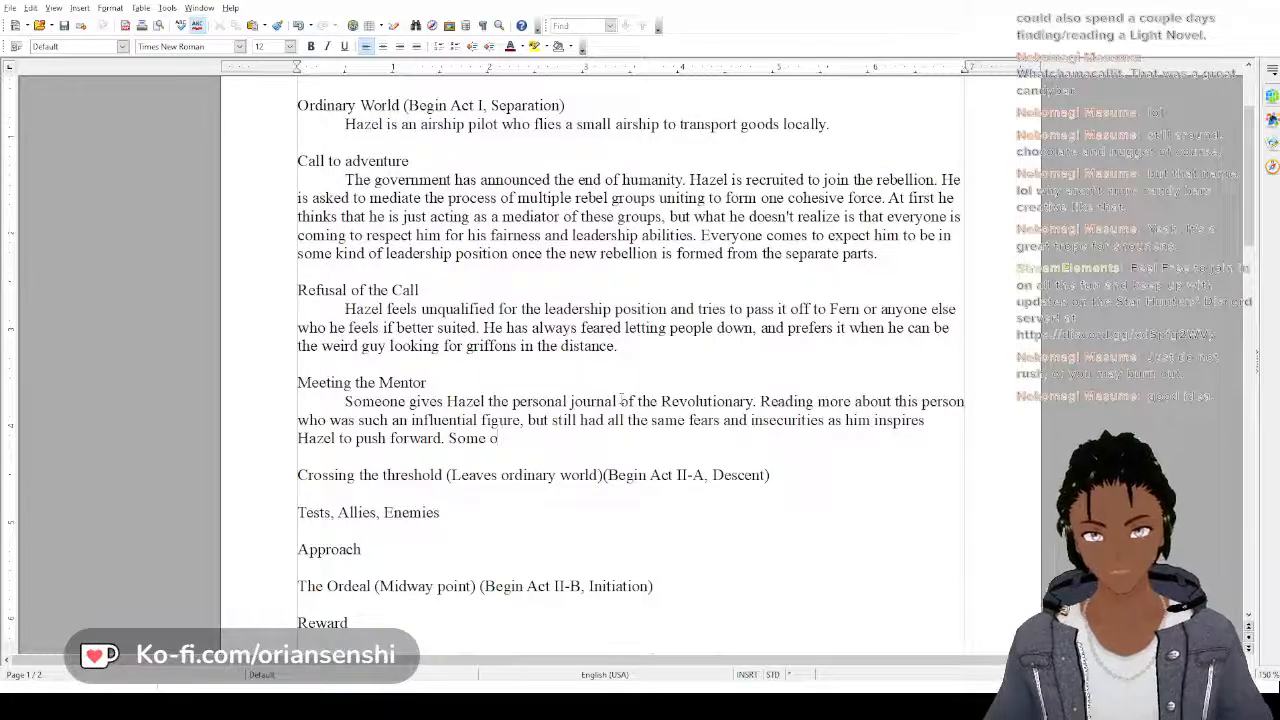
key("BackSpace")
key("BackSpace")
key("BackSpace")
key("BackSpace")
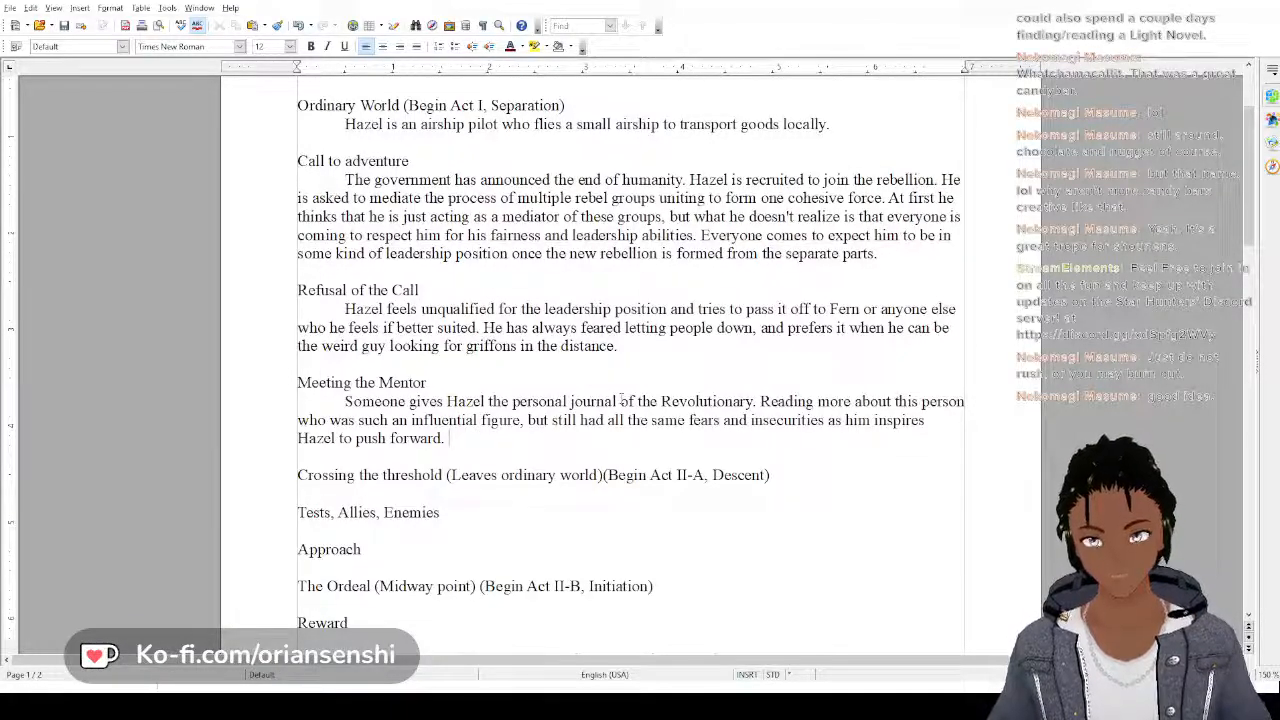
Start a new sentence after "push forward." reading "Yew and some of the other leaders want Hazel to avoid being"
type("Yew ")
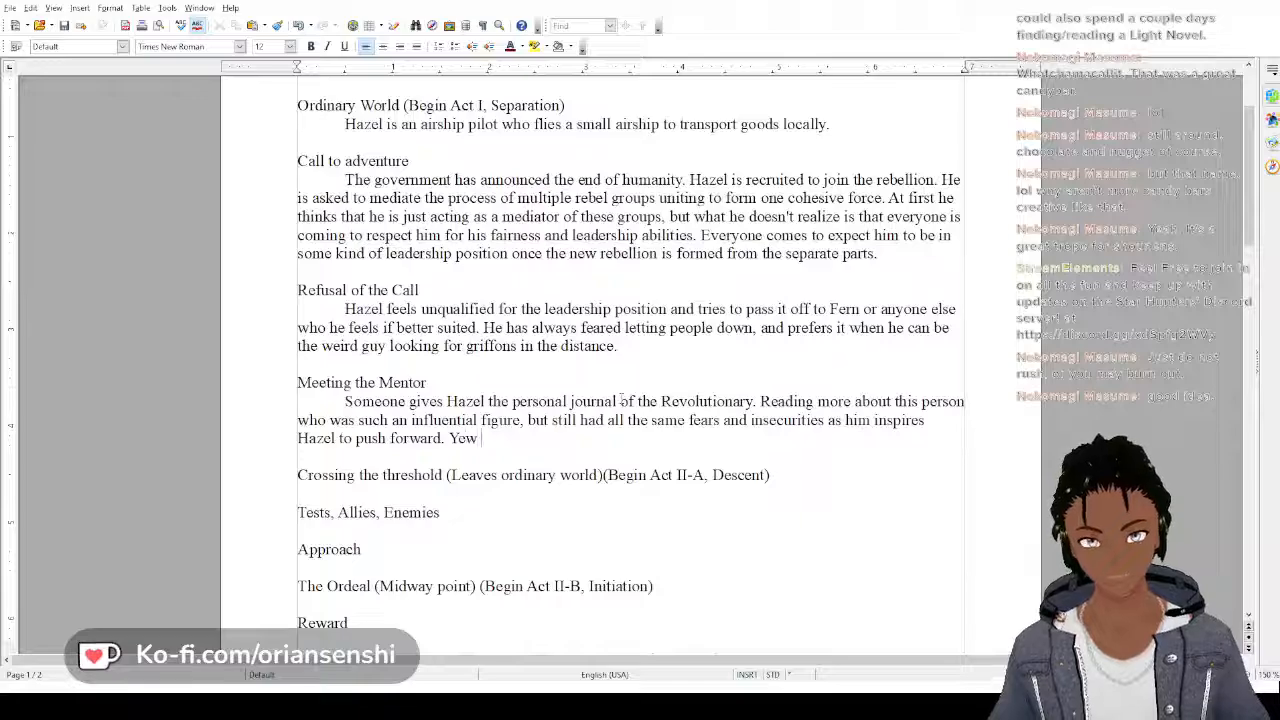
type("and some of the")
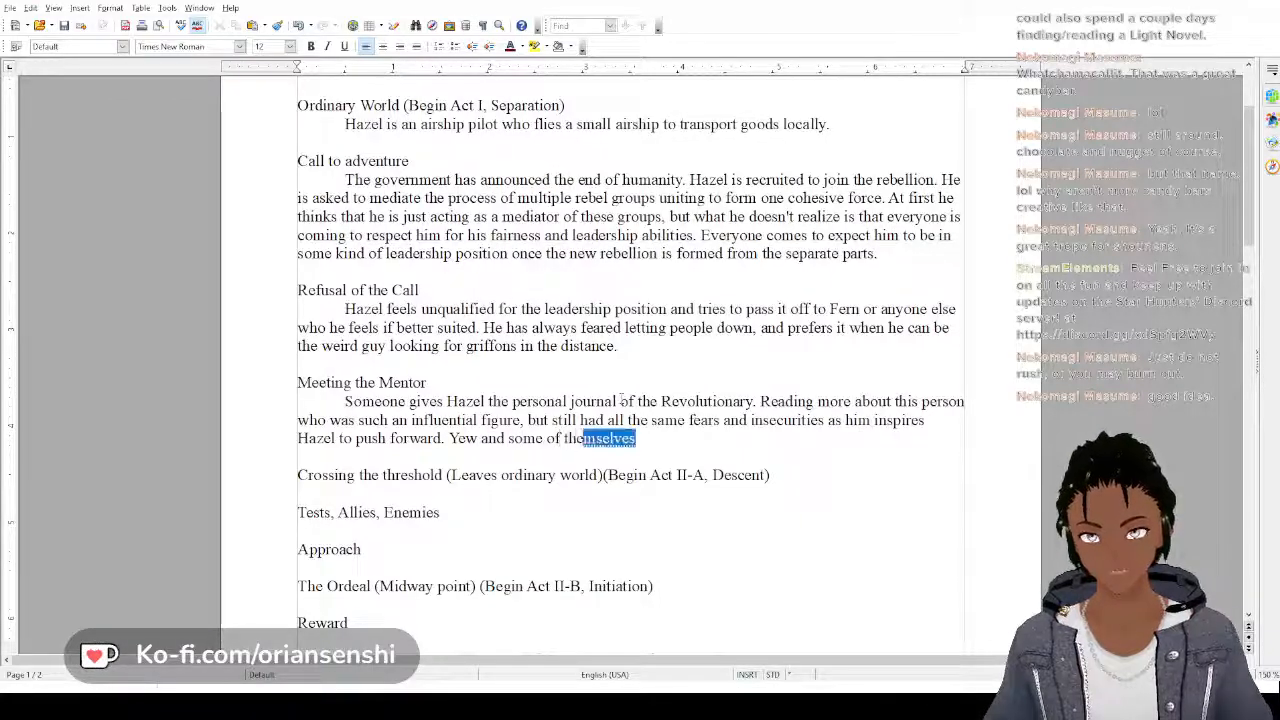
type(" other leader")
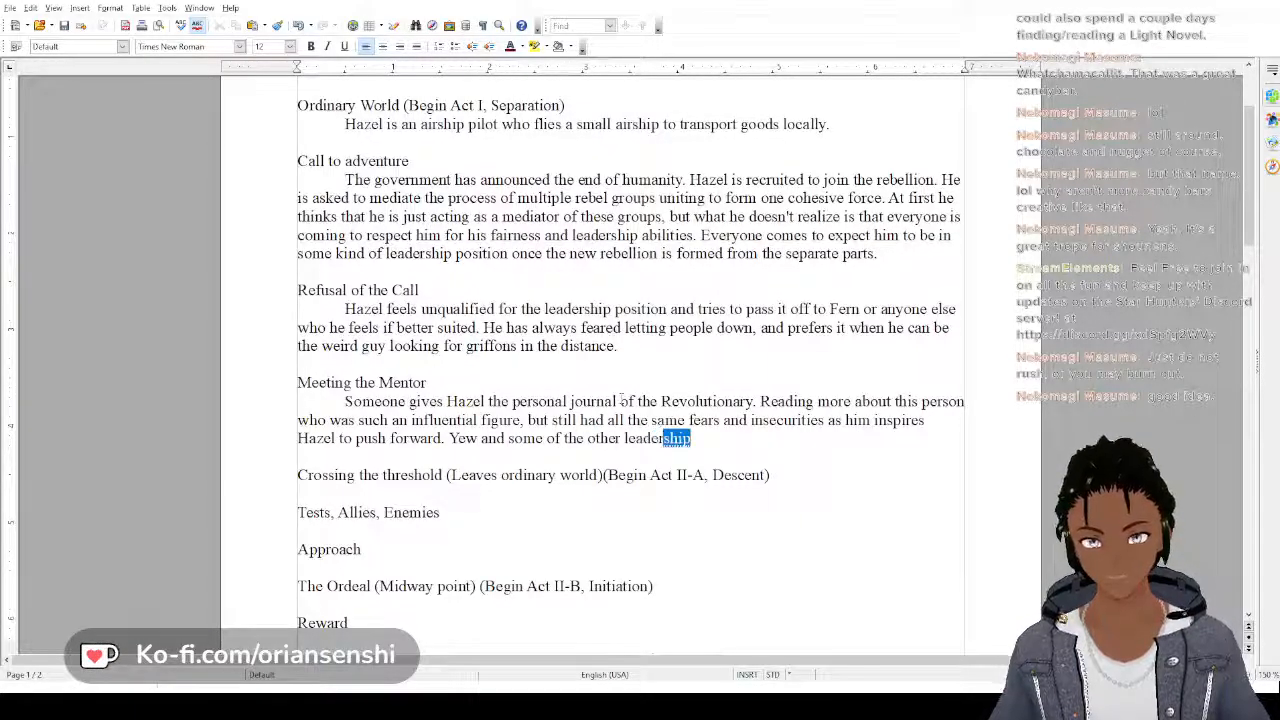
type("s want h")
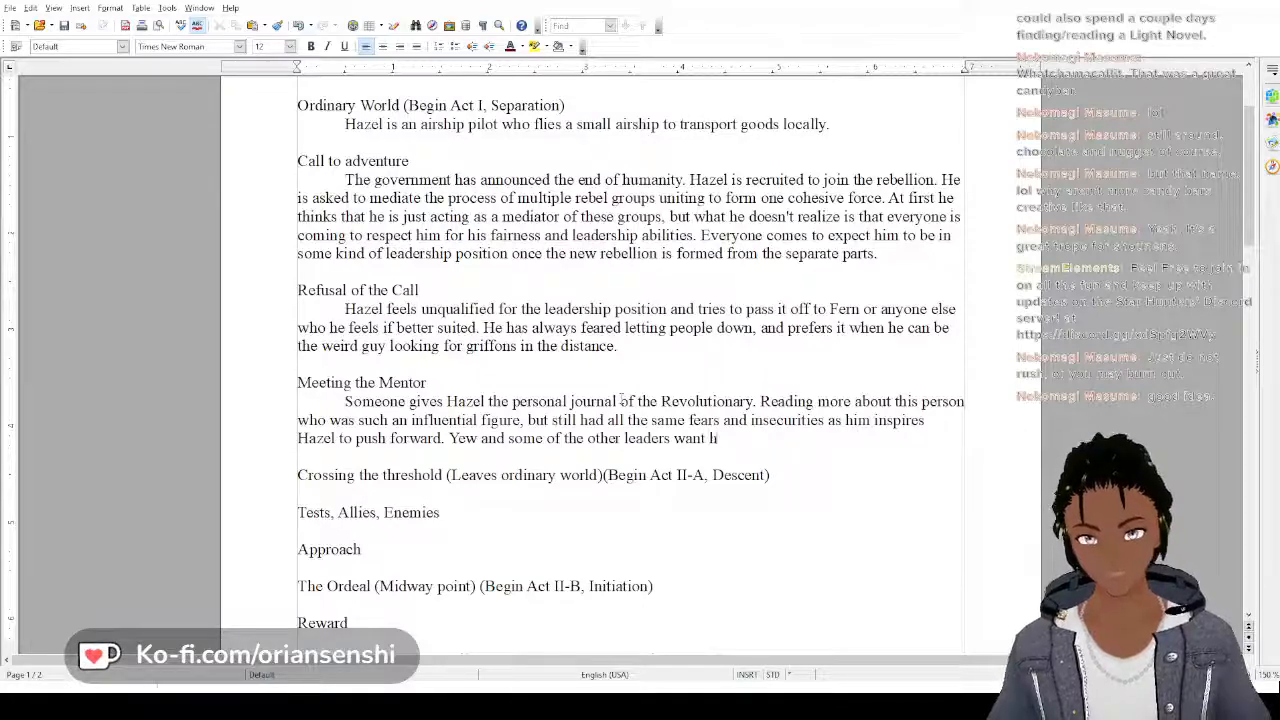
key("BackSpace")
type("Hazel to ")
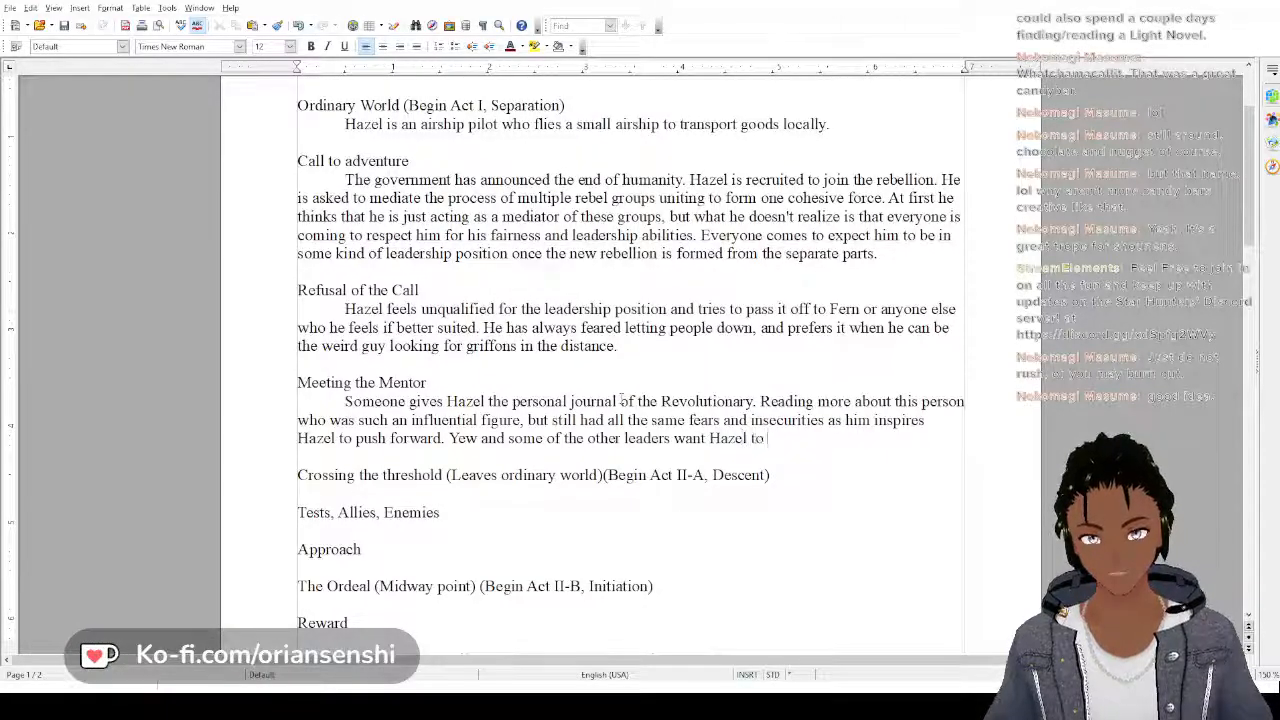
type("avoid being")
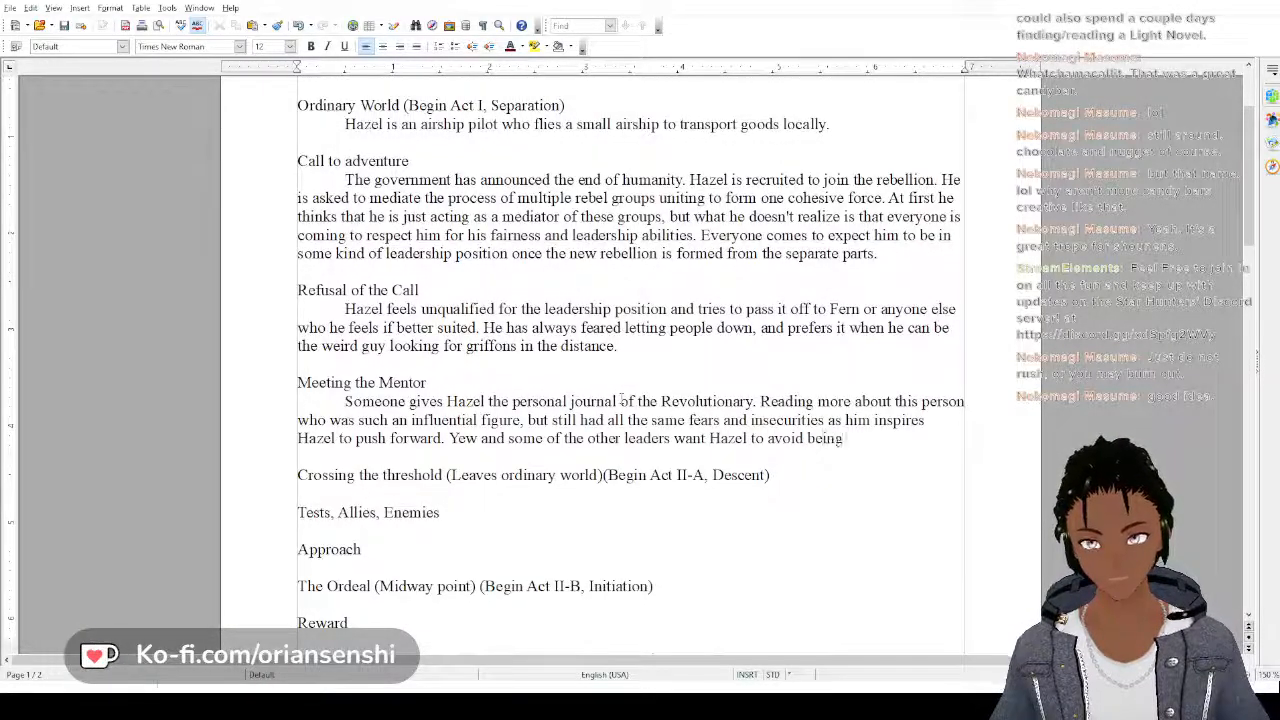
type(" likee the")
Continue the "Yew and some of the other leaders" sentence with "like the Revolutionary", with "Revolutionary" capitalized
key("BackSpace")
key("BackSpace")
key("BackSpace")
key("BackSpace")
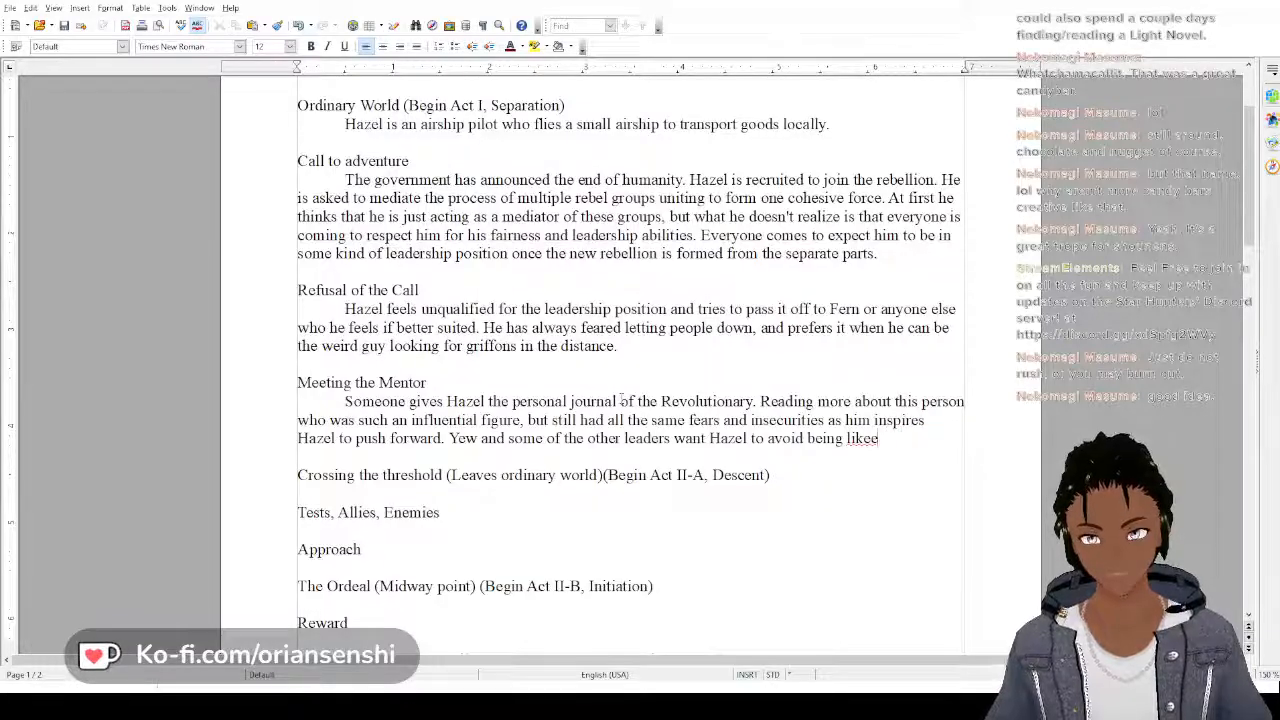
key("BackSpace")
type("the revol")
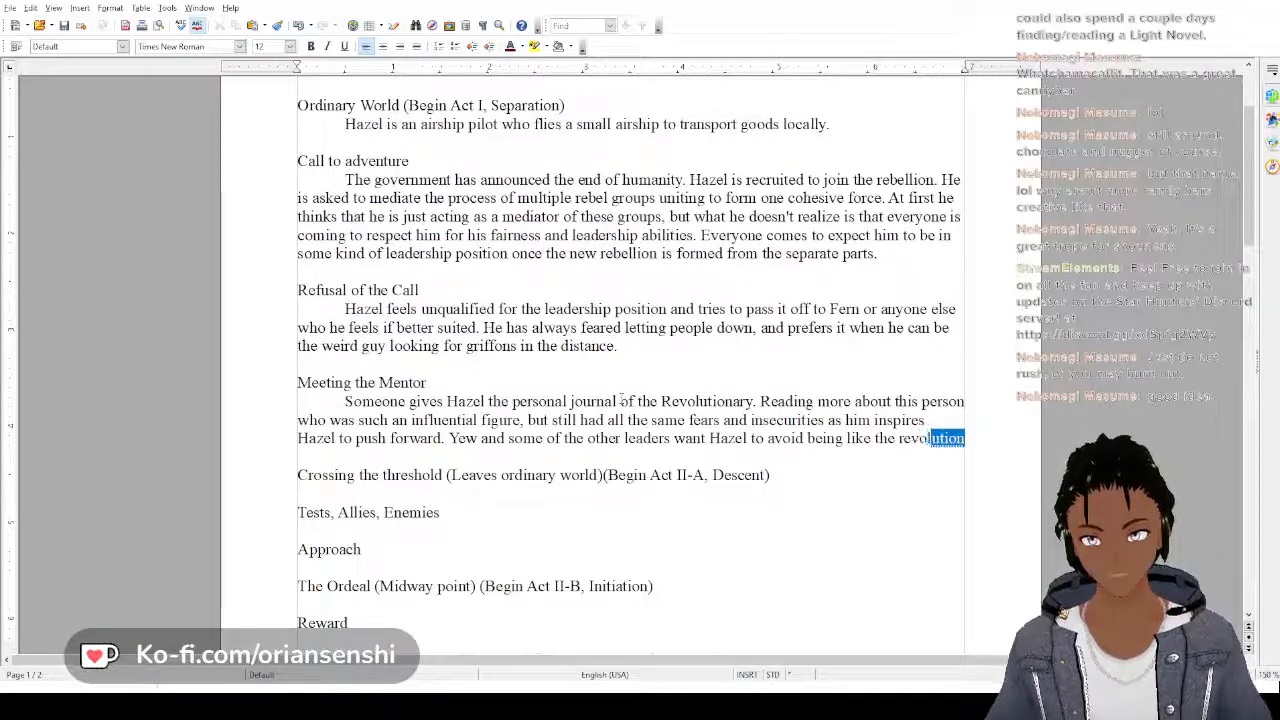
type("uti")
key("BackSpace")
key("BackSpace")
key("BackSpace")
key("BackSpace")
key("BackSpace")
key("BackSpace")
key("BackSpace")
key("BackSpace")
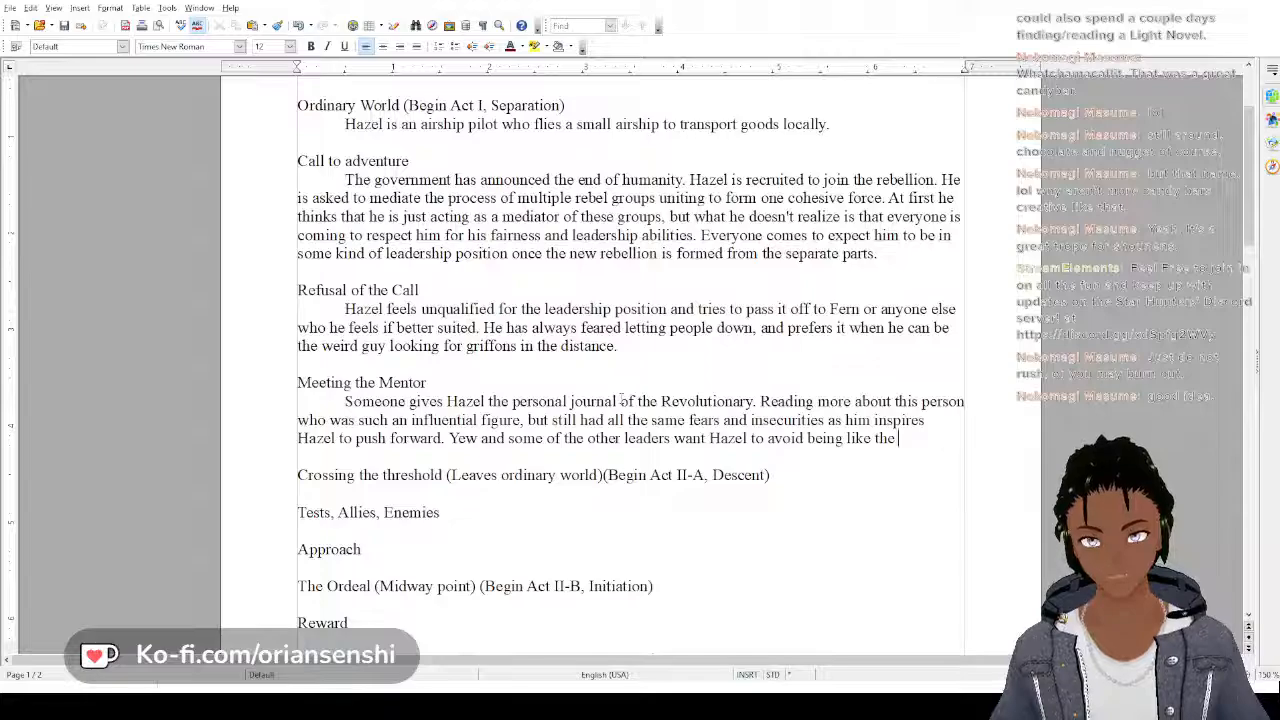
type("Revol")
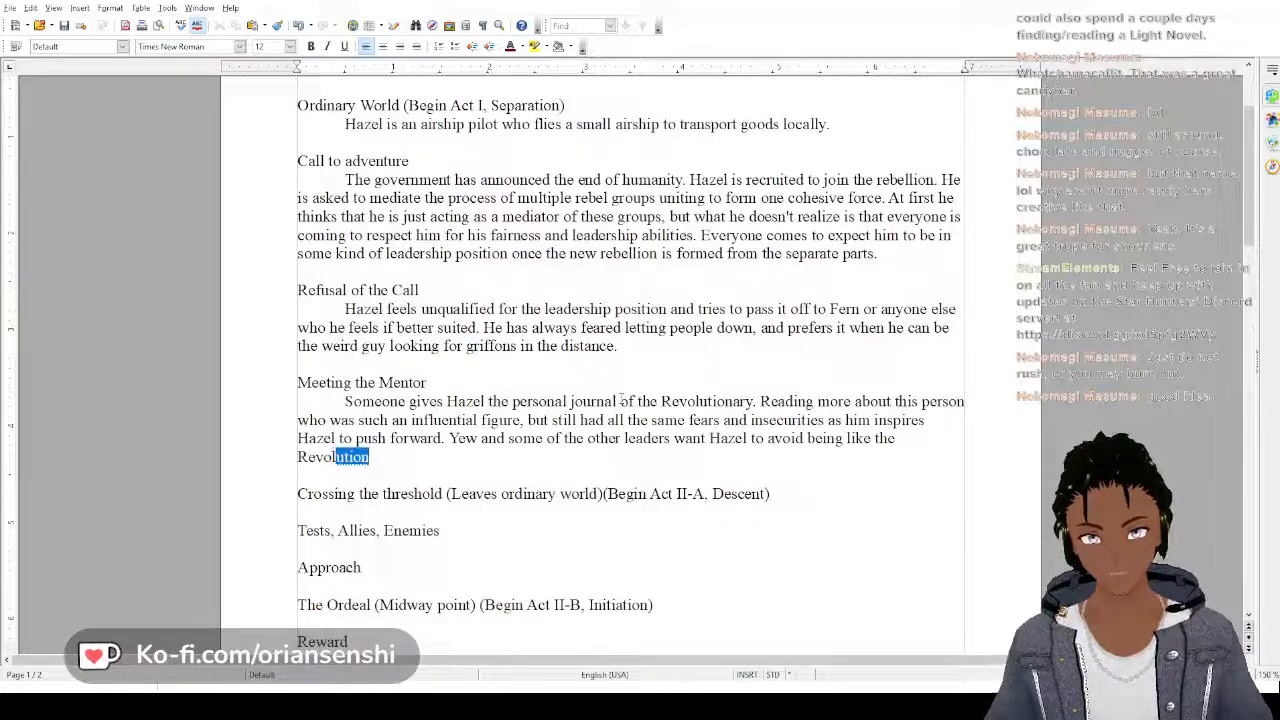
type("utionary")
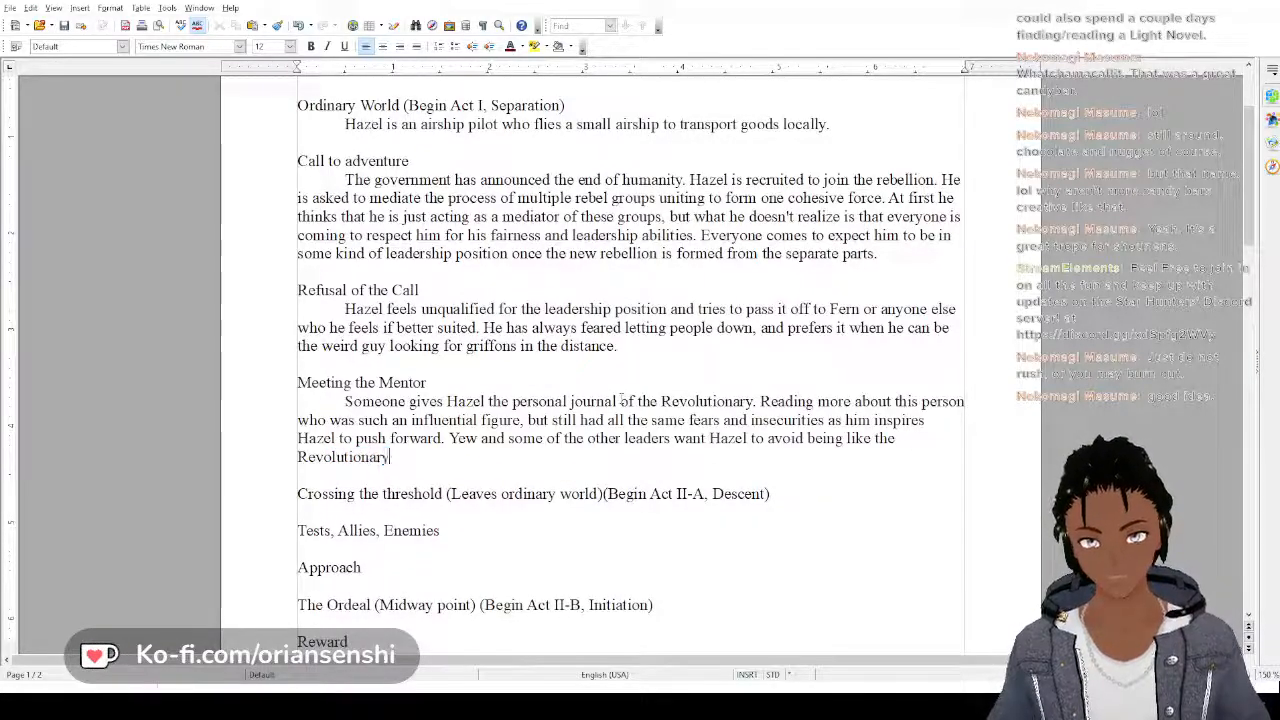
type(", because")
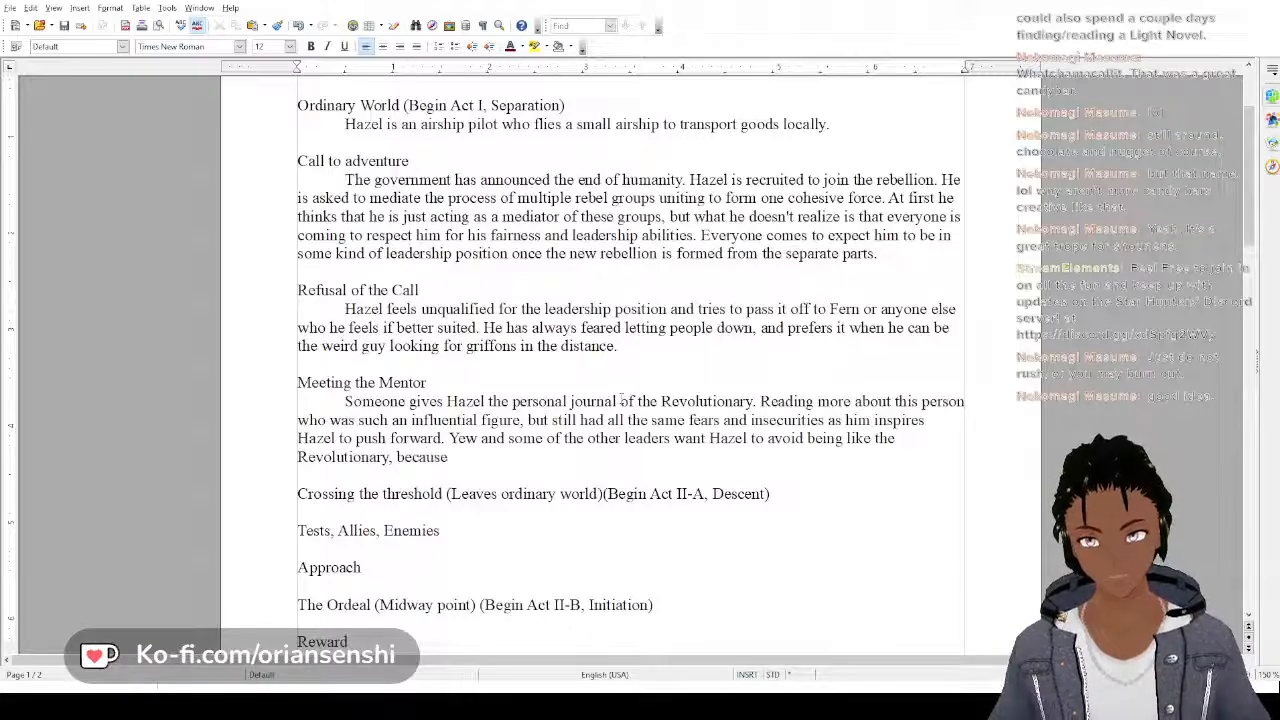
type(" they don")
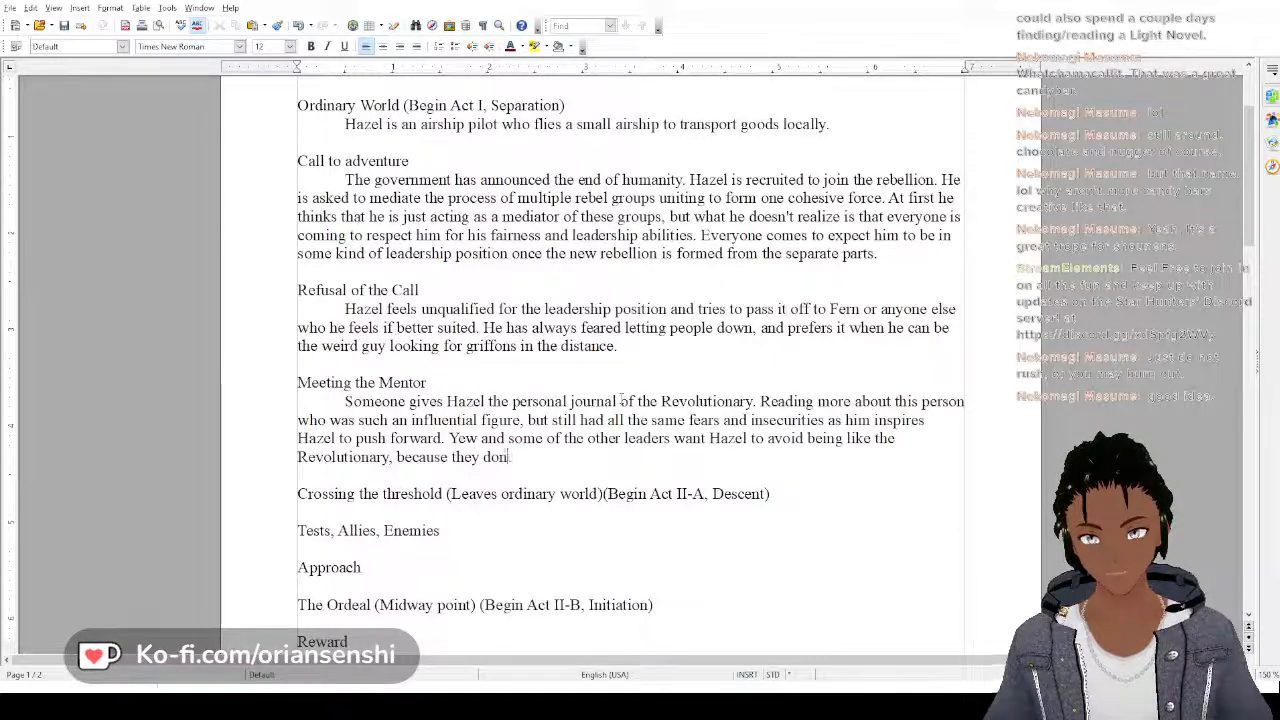
type("'t want their")
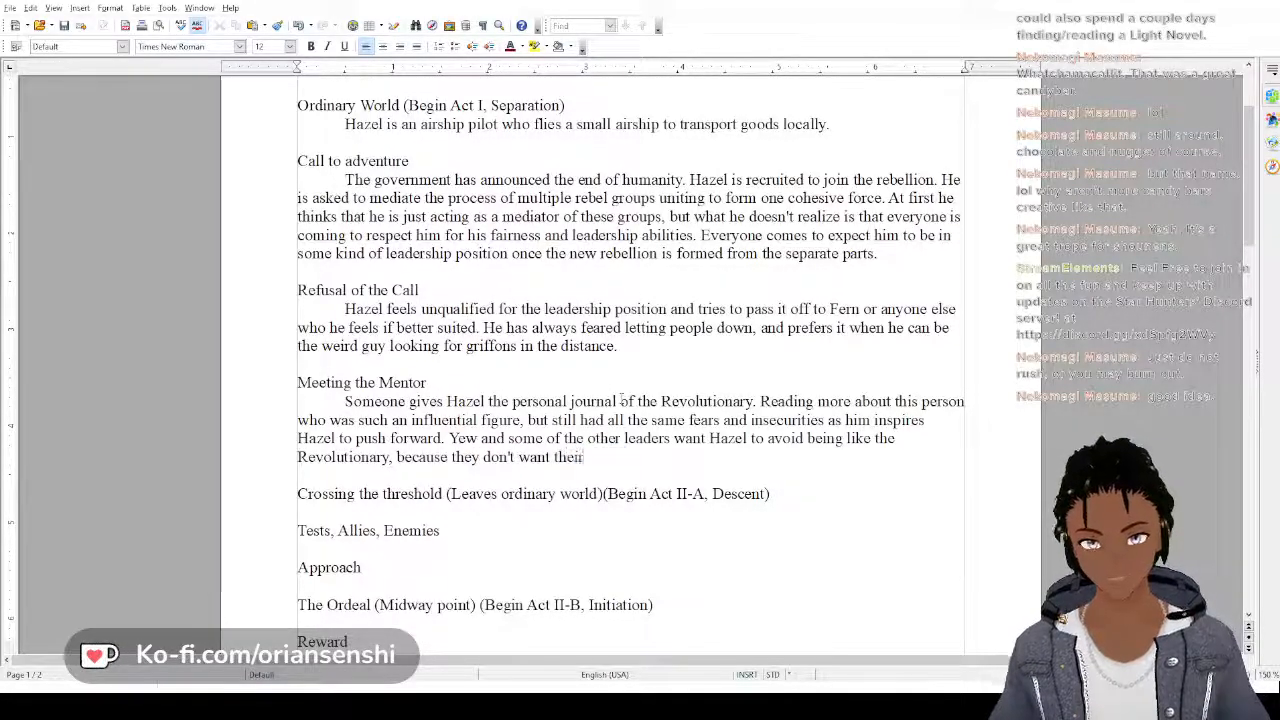
type(" revolution")
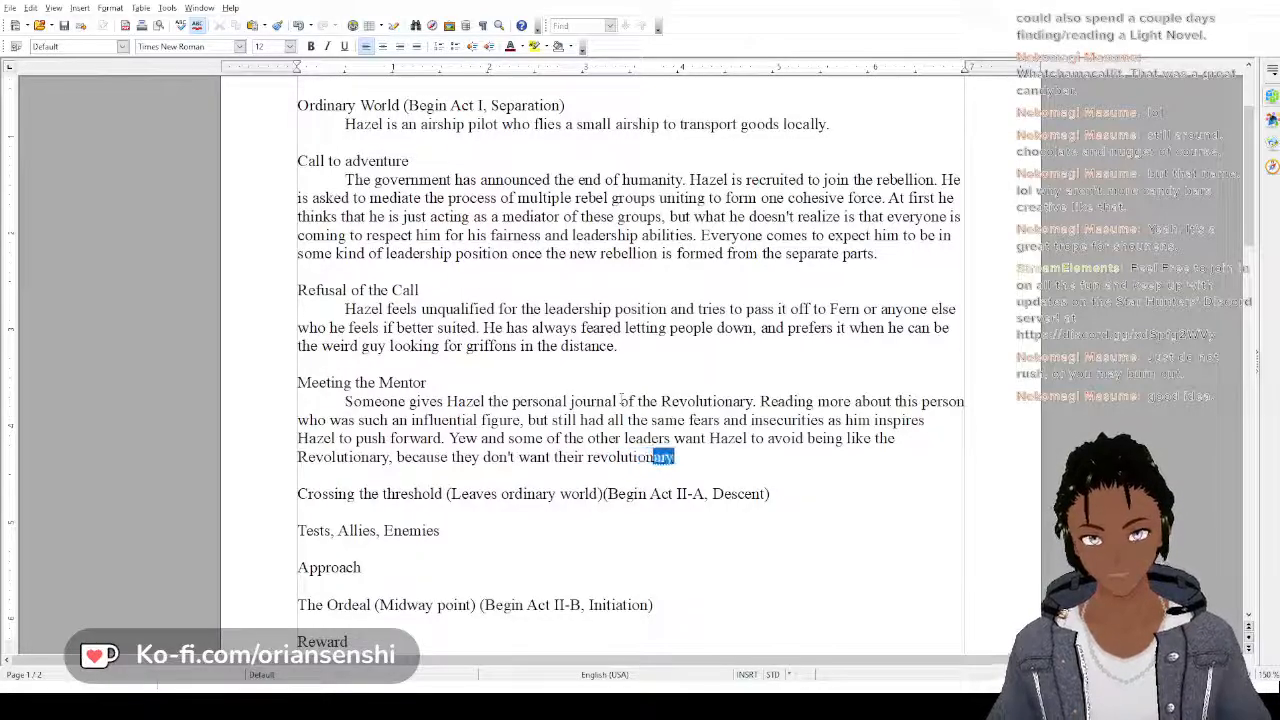
type(" to end the sa")
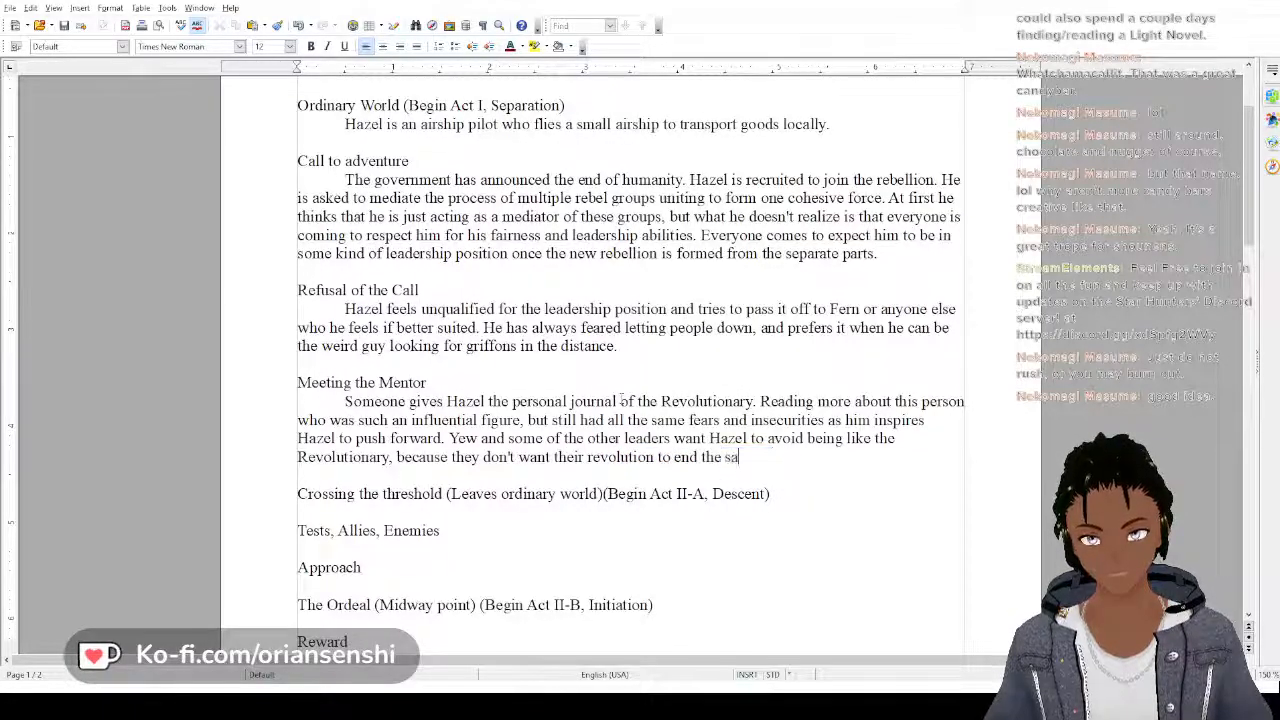
type("me way")
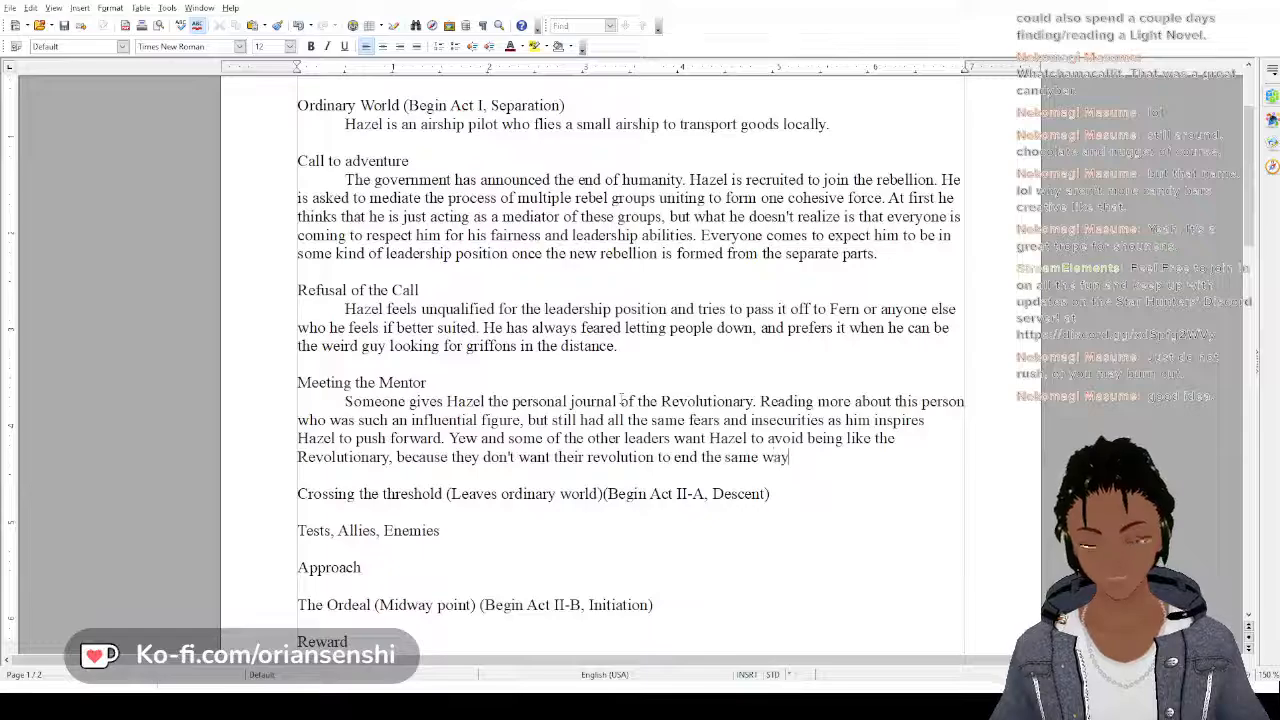
type(" as the previ")
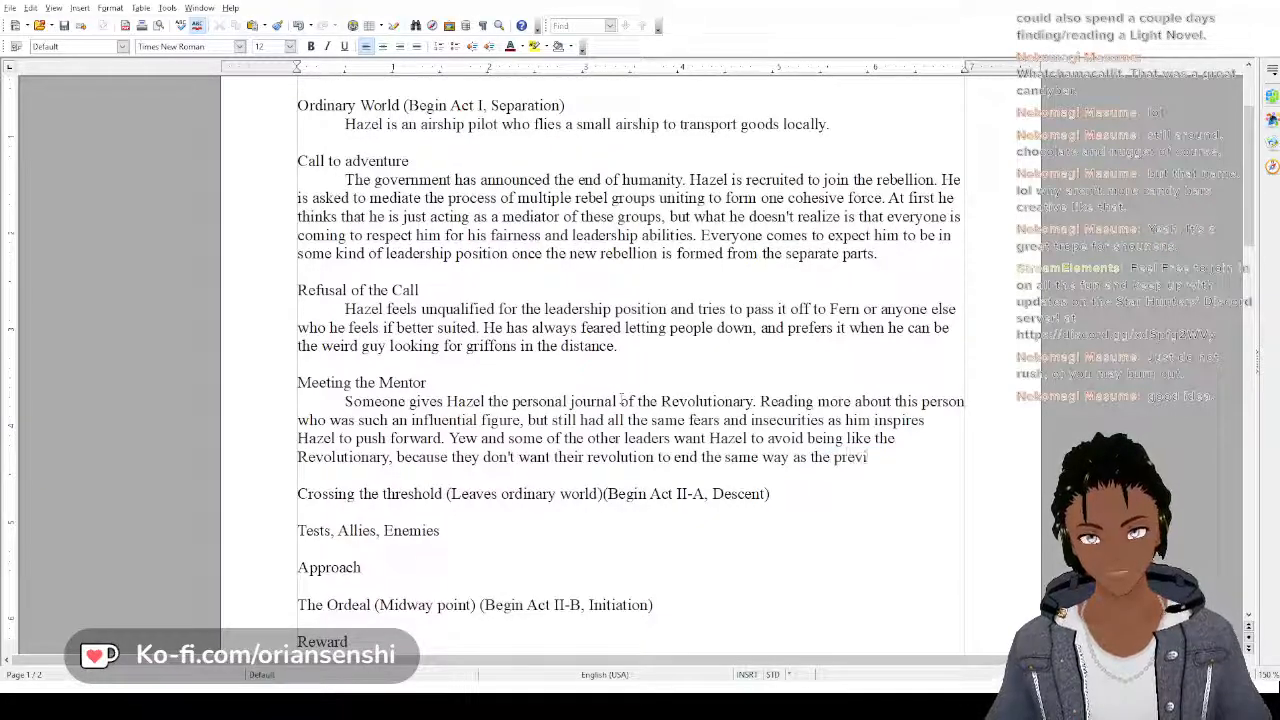
type("ous one.")
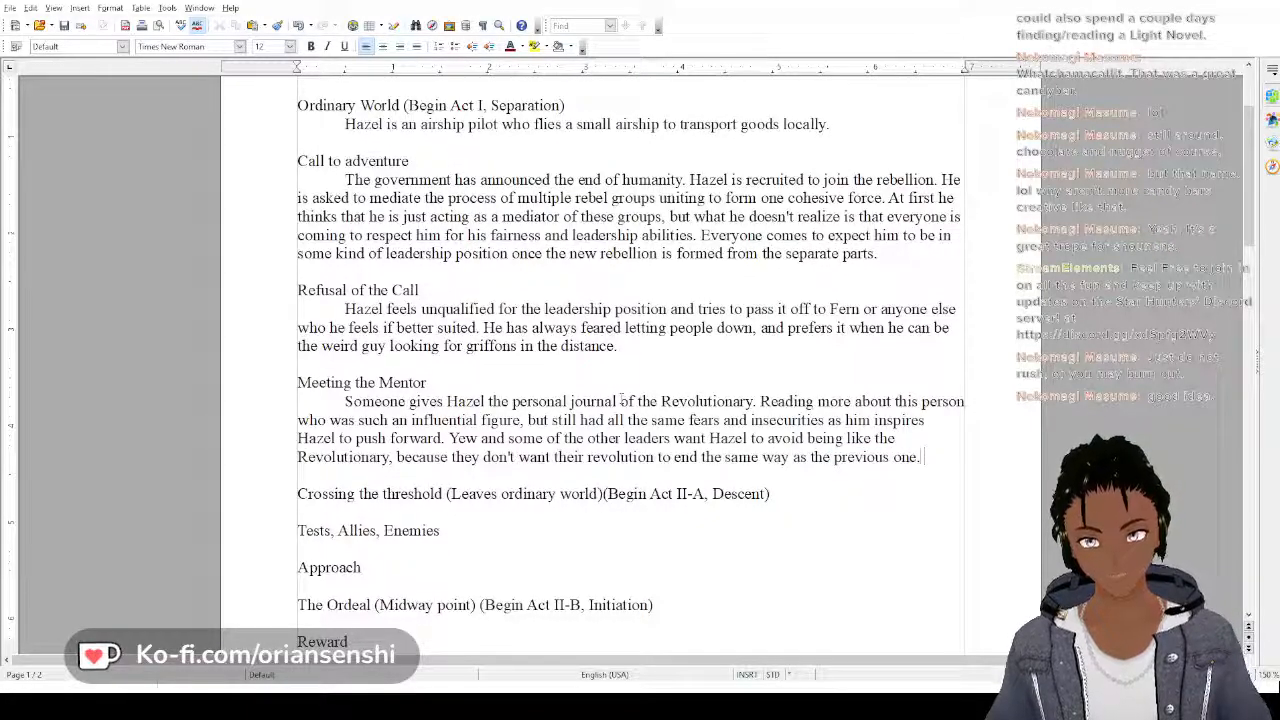
Replace the final period of the Meeting the Mentor paragraph with ", but Hazel starts to" to continue the sentence
key("BackSpace")
type(", but")
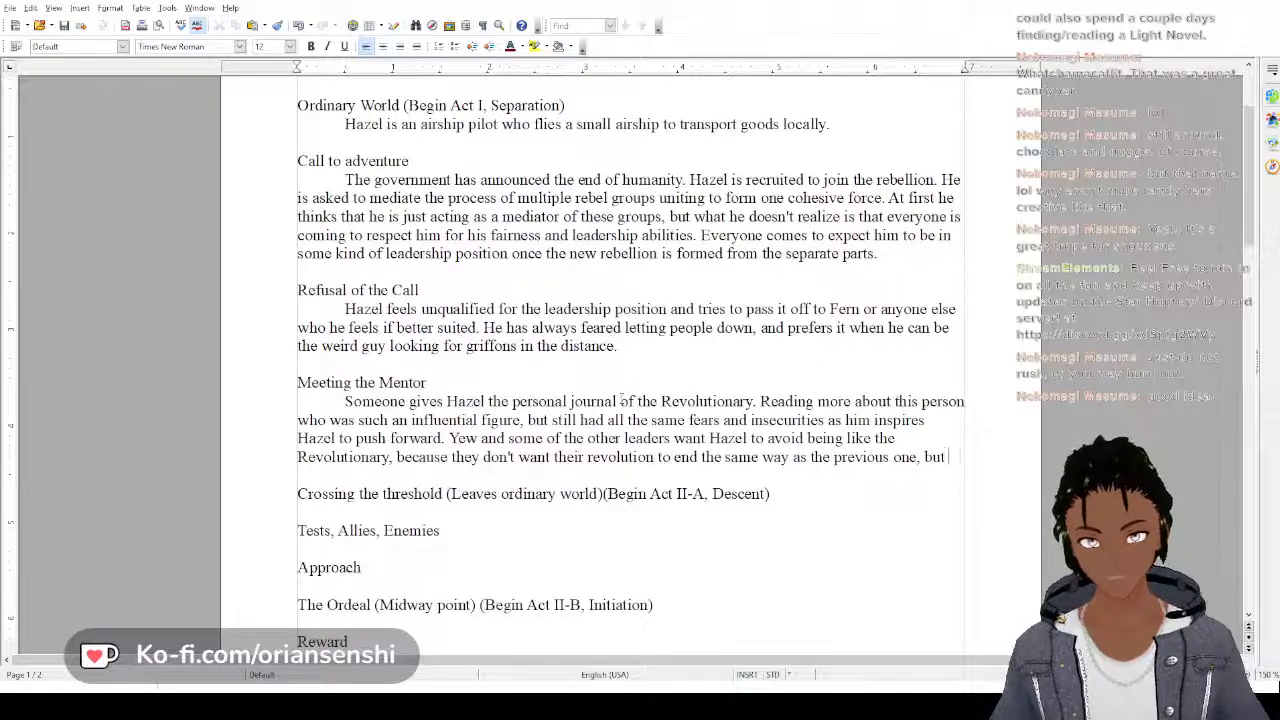
type(" Hazel")
type("tarts to be")
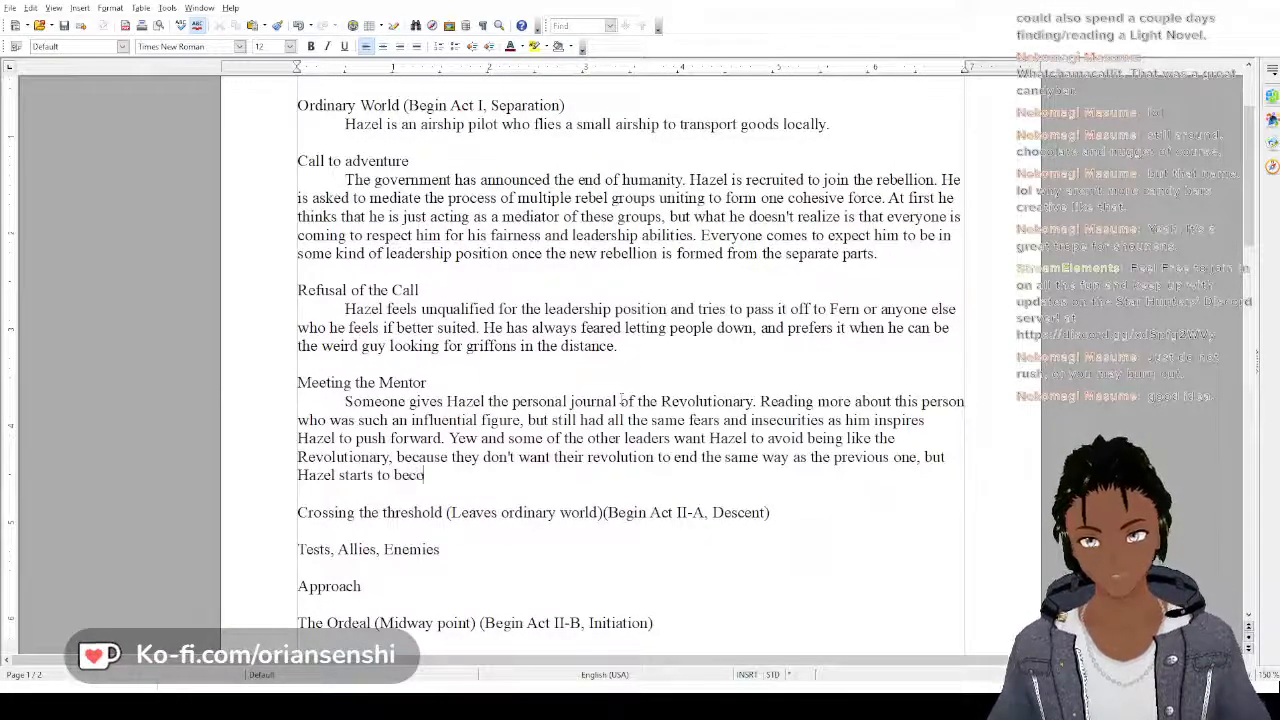
type("co")
key("BackSpace")
key("BackSpace")
key("BackSpace")
key("BackSpace")
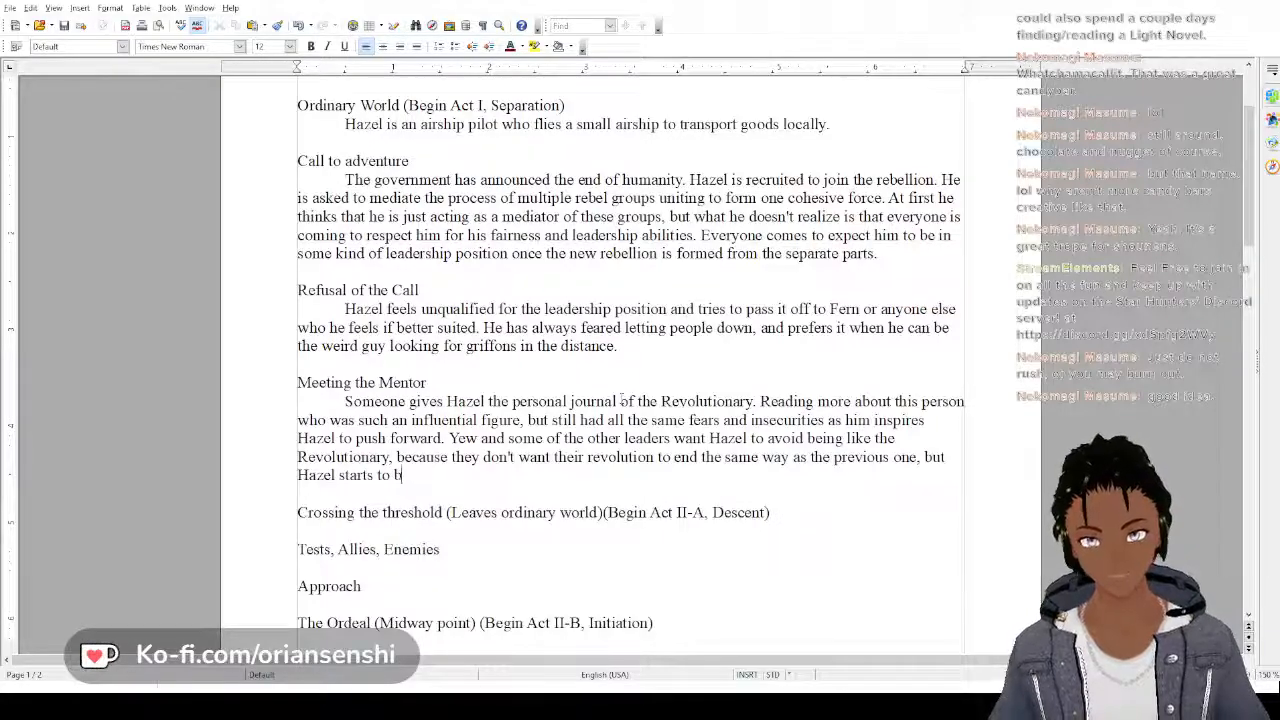
Continue the sentence after "but Hazel starts to" with "follow in their footsteps"
type("follow ")
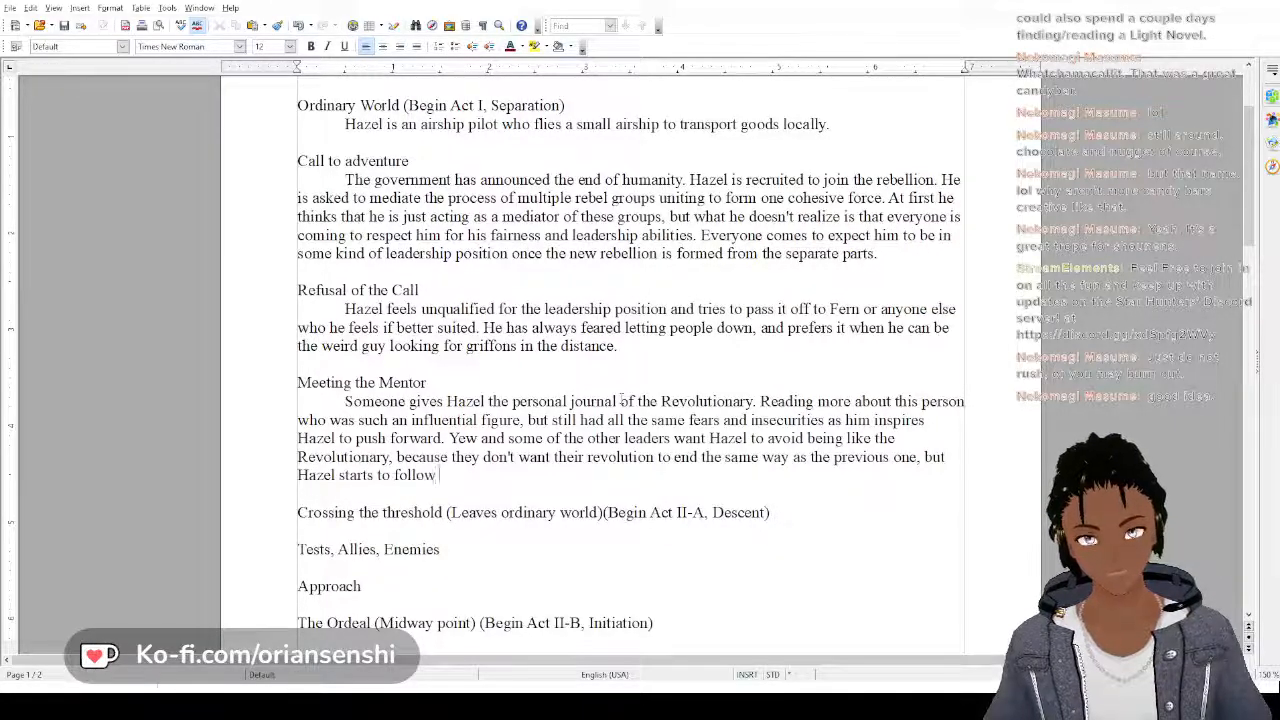
type("i")
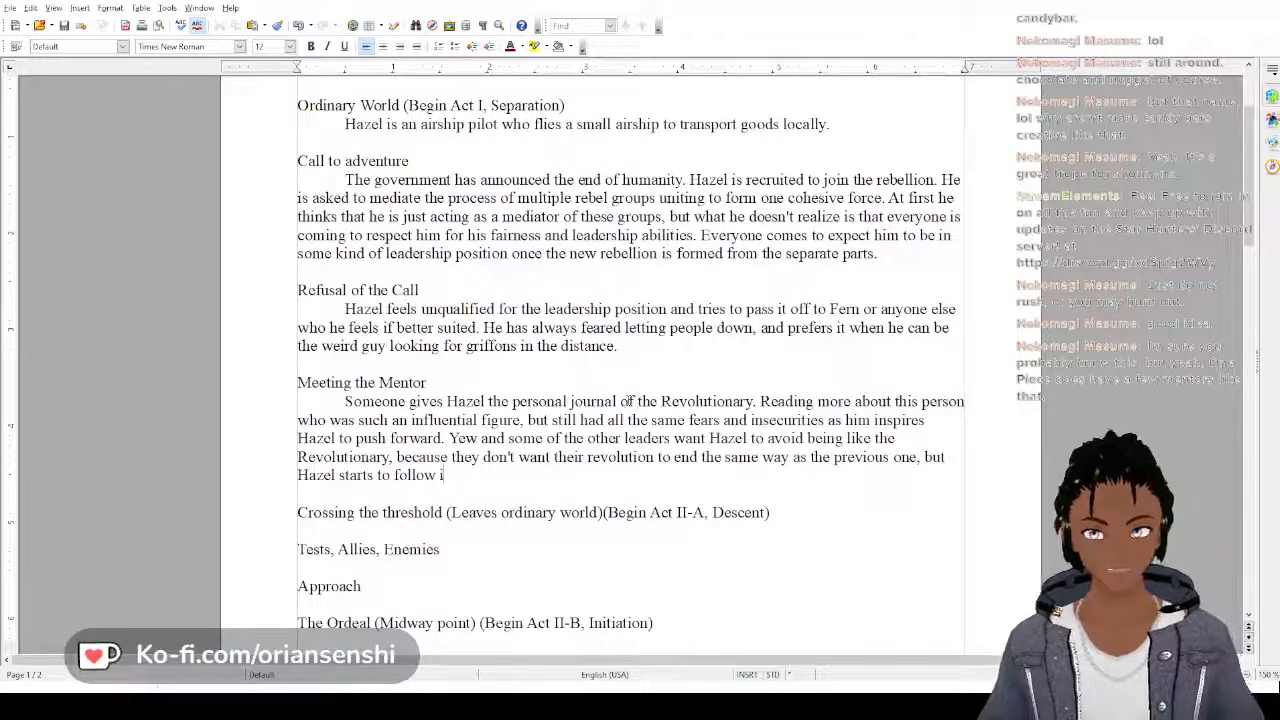
type("n their foo")
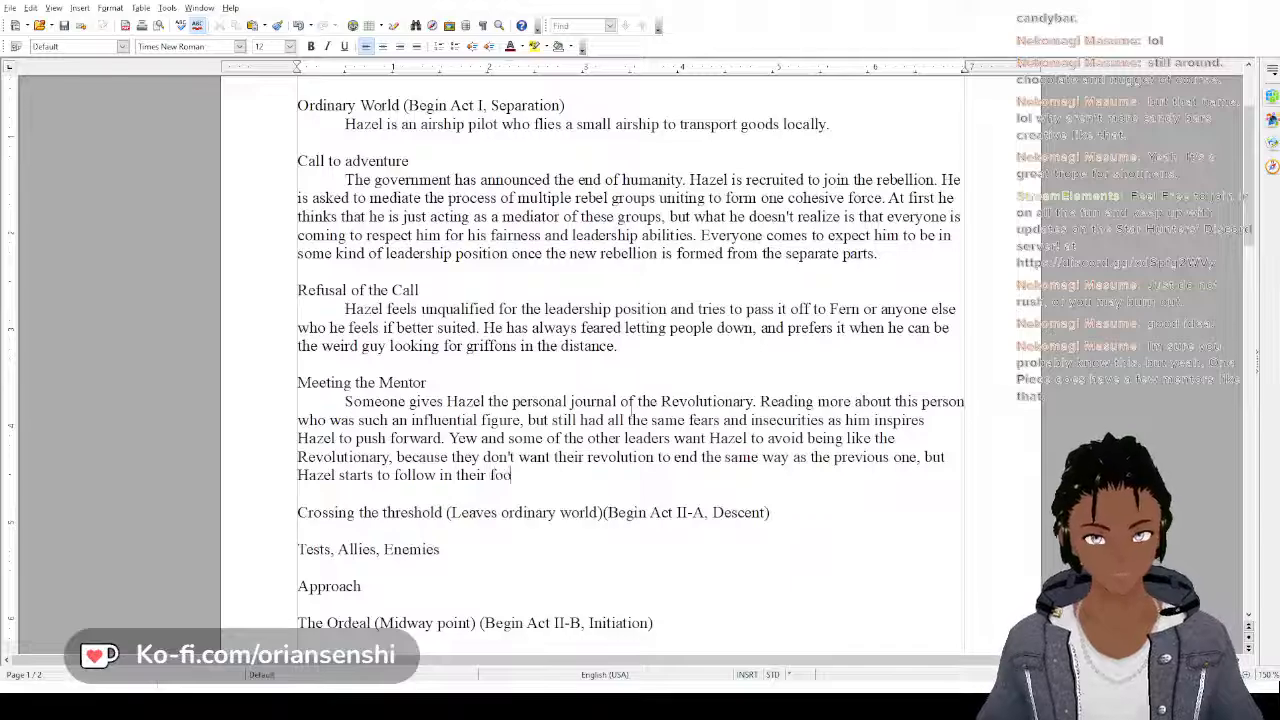
type("tsteps")
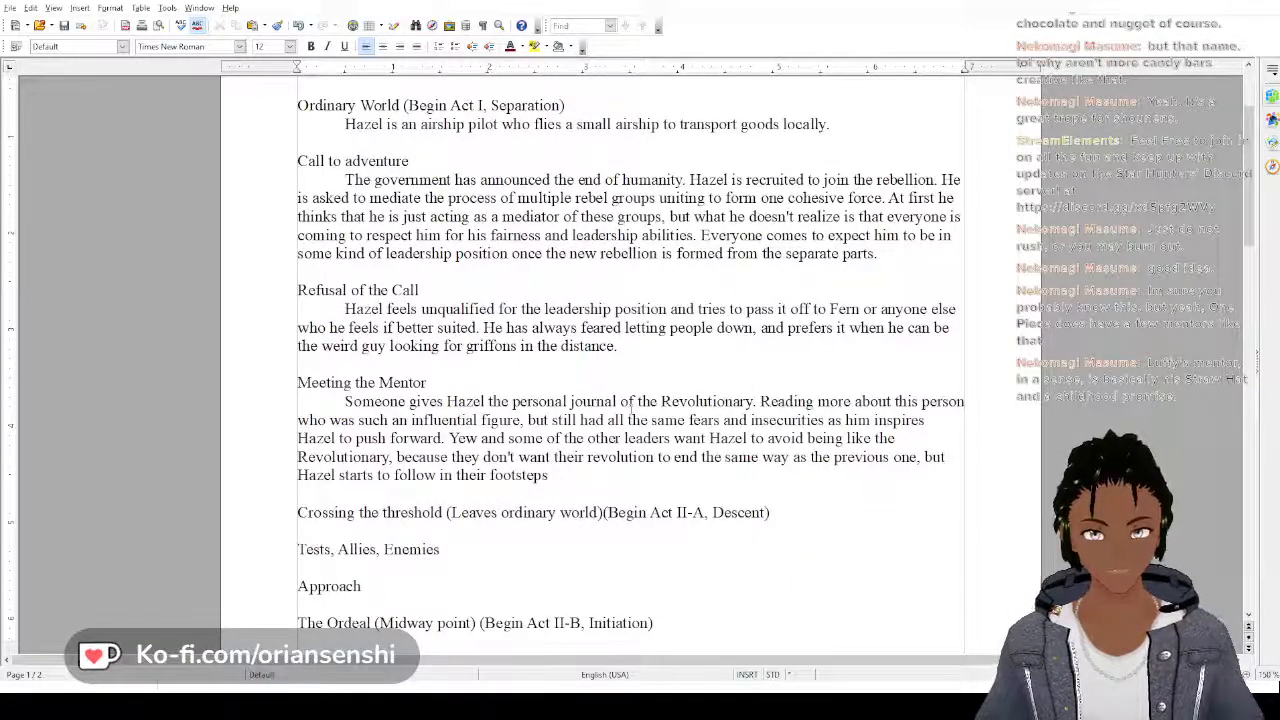
type(" and")
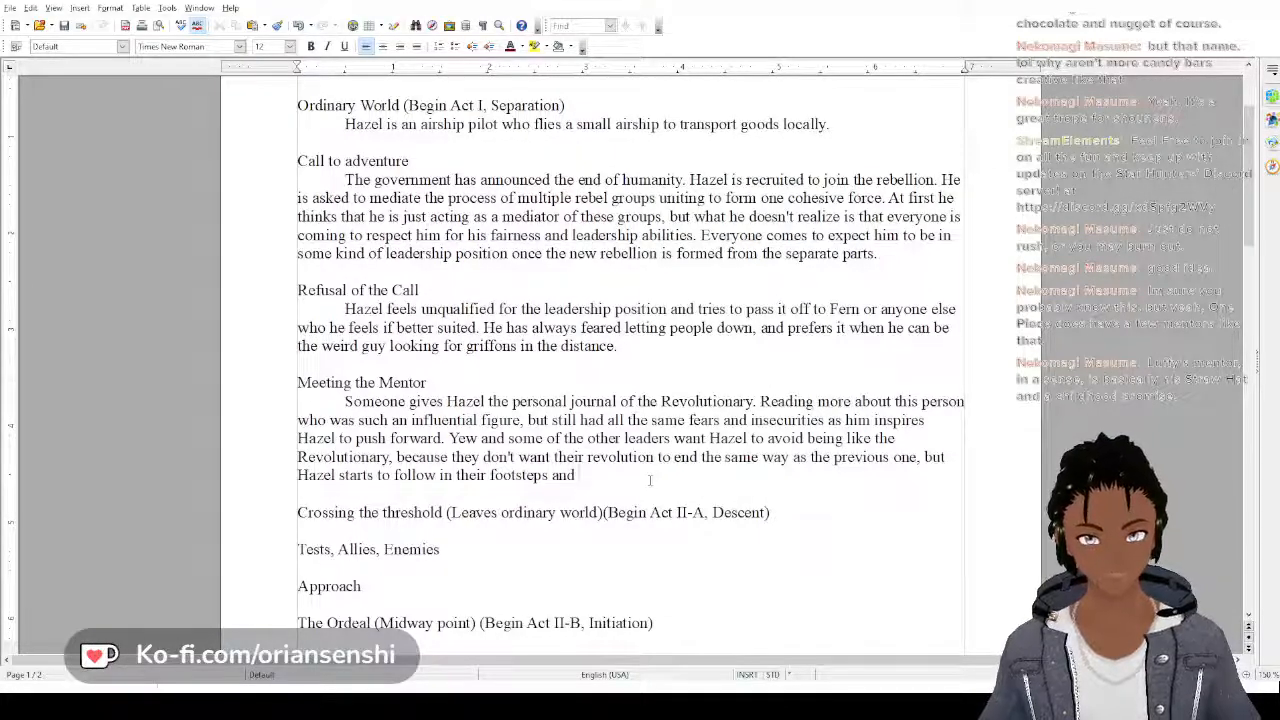
type(" becomes m")
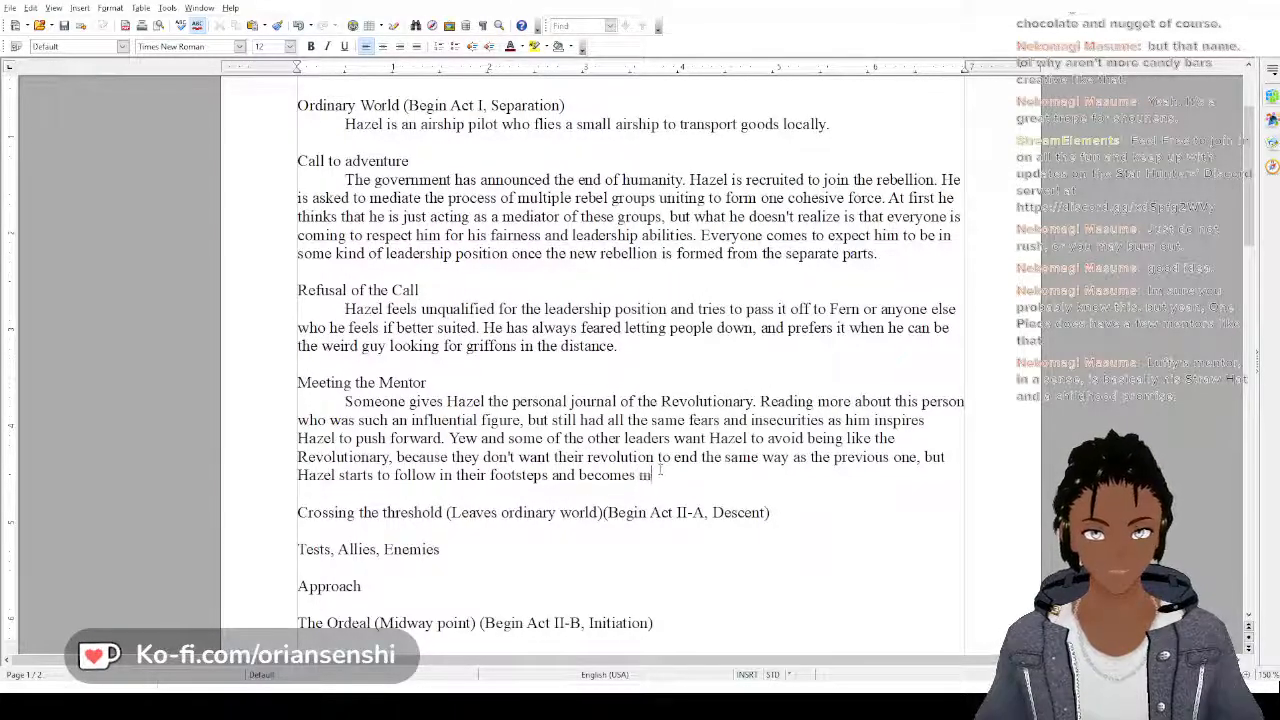
type("ore confiden")
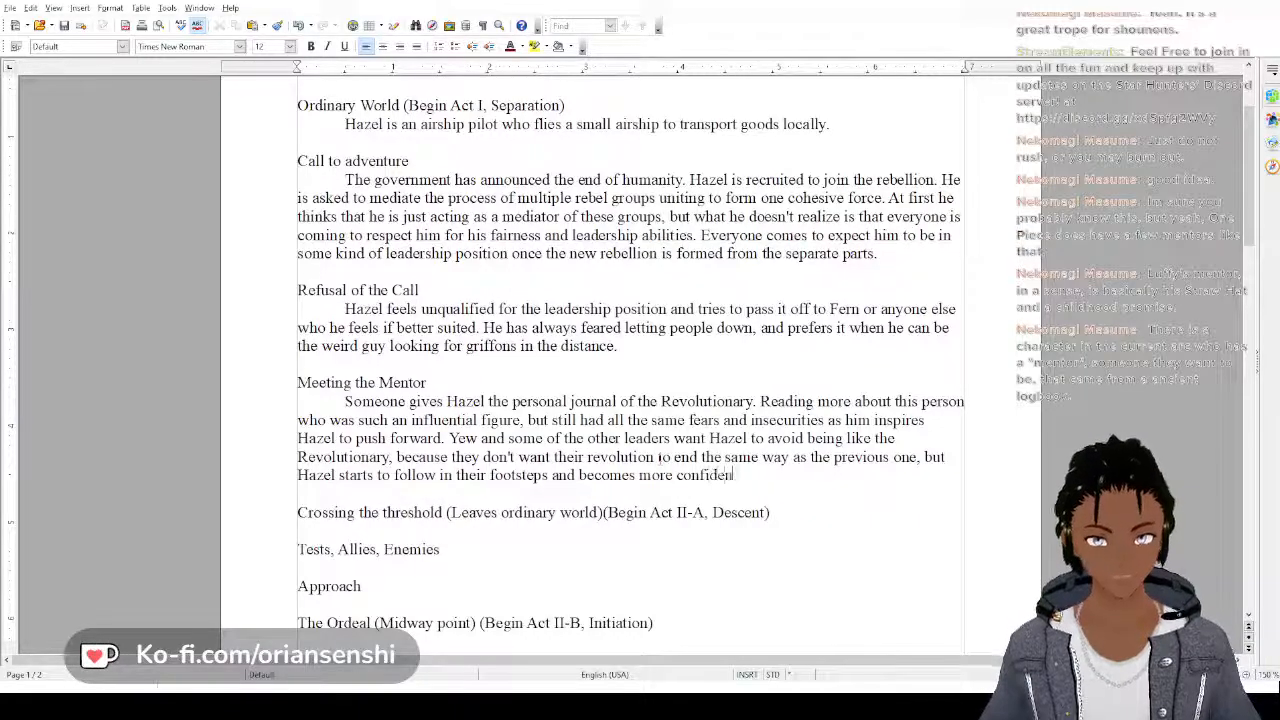
type("t an")
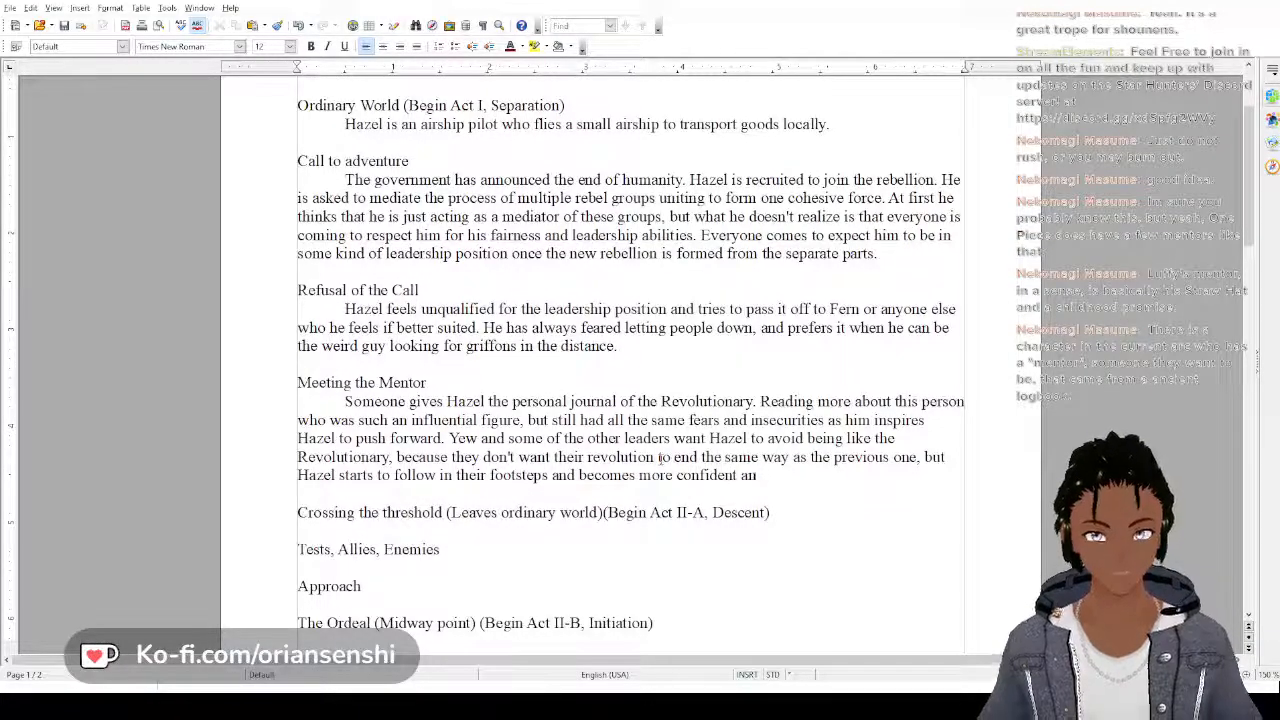
Finish the Meeting the Mentor sentence after "footsteps" with "and becomes more confident."
key("BackSpace")
key("BackSpace")
key("BackSpace")
type(".")
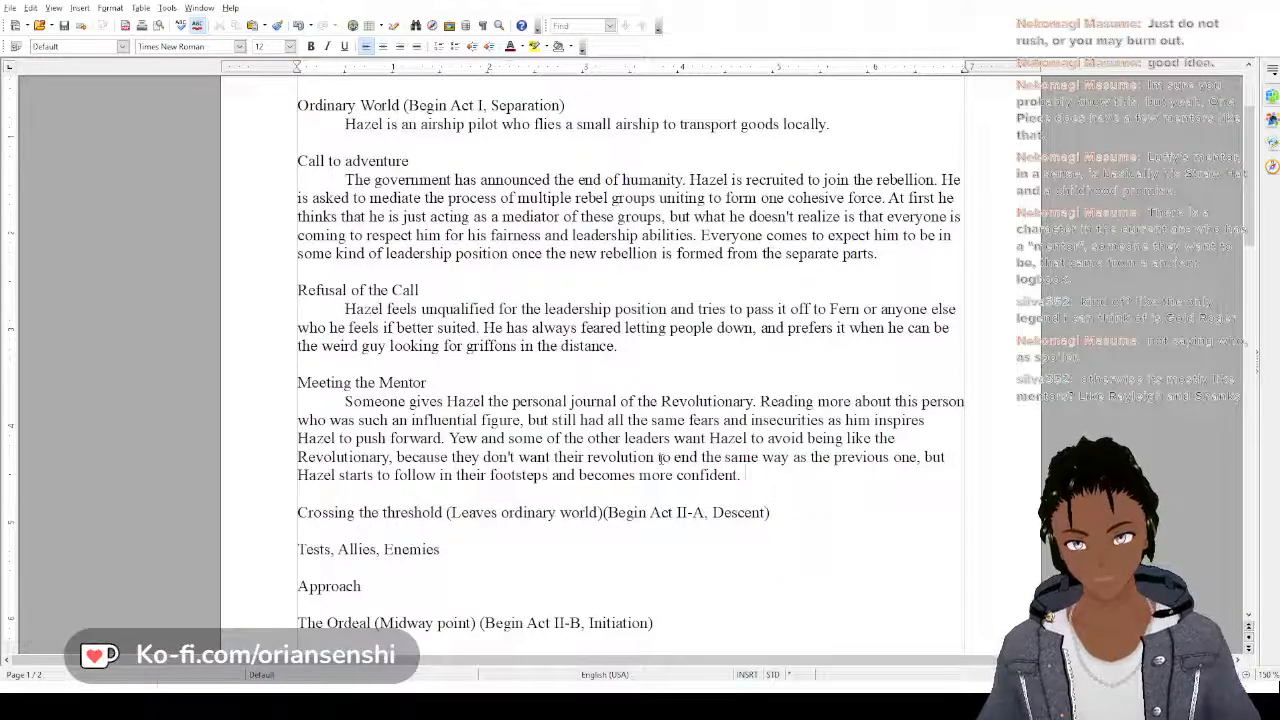
type("Haz")
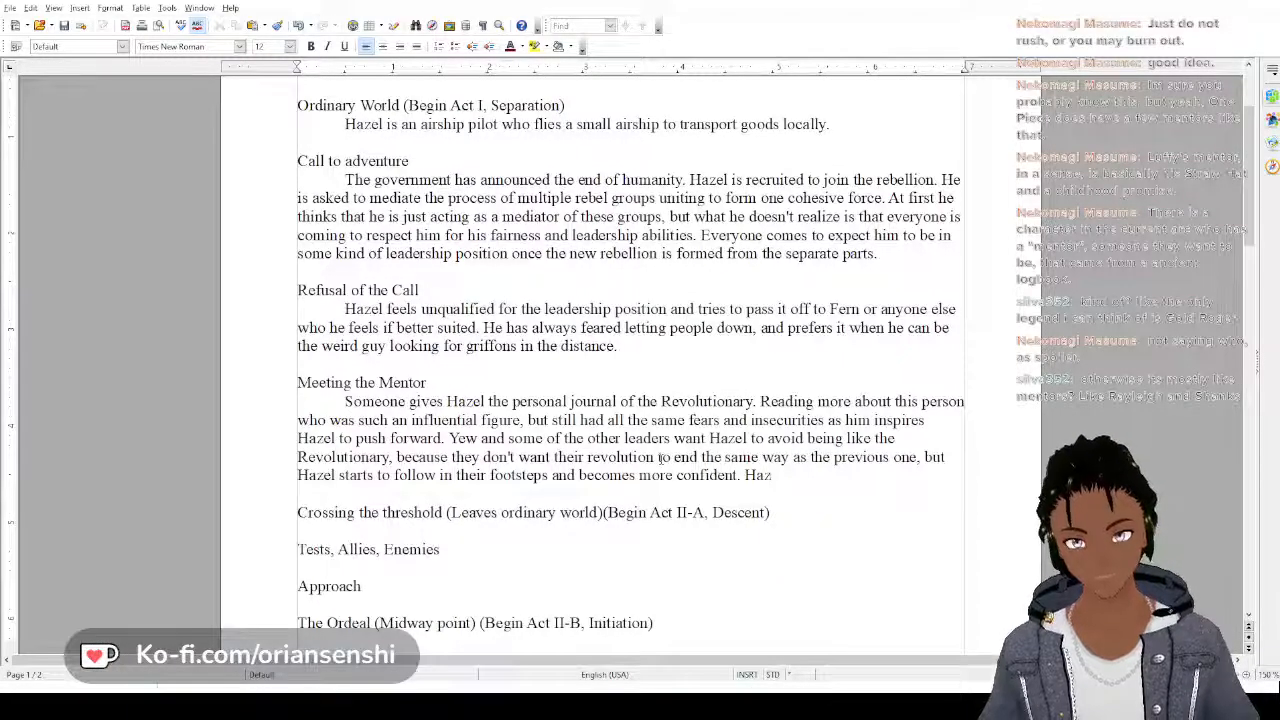
type("e")
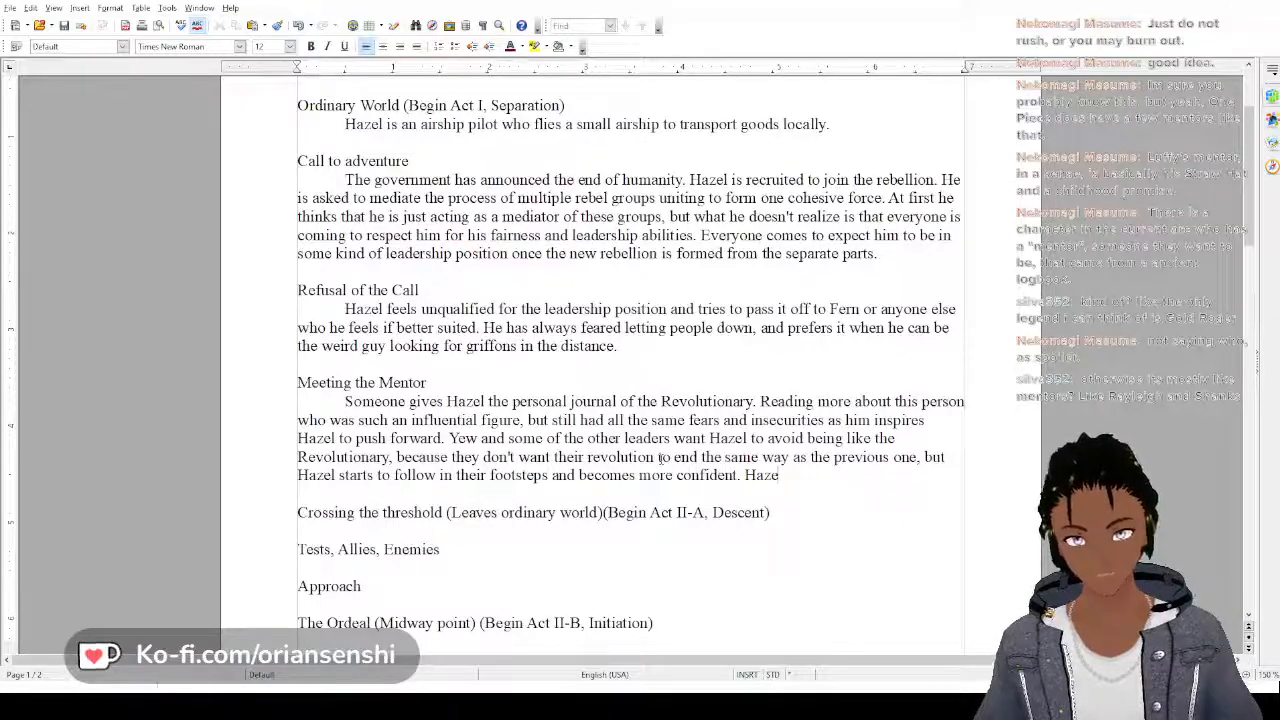
key("BackSpace")
key("BackSpace")
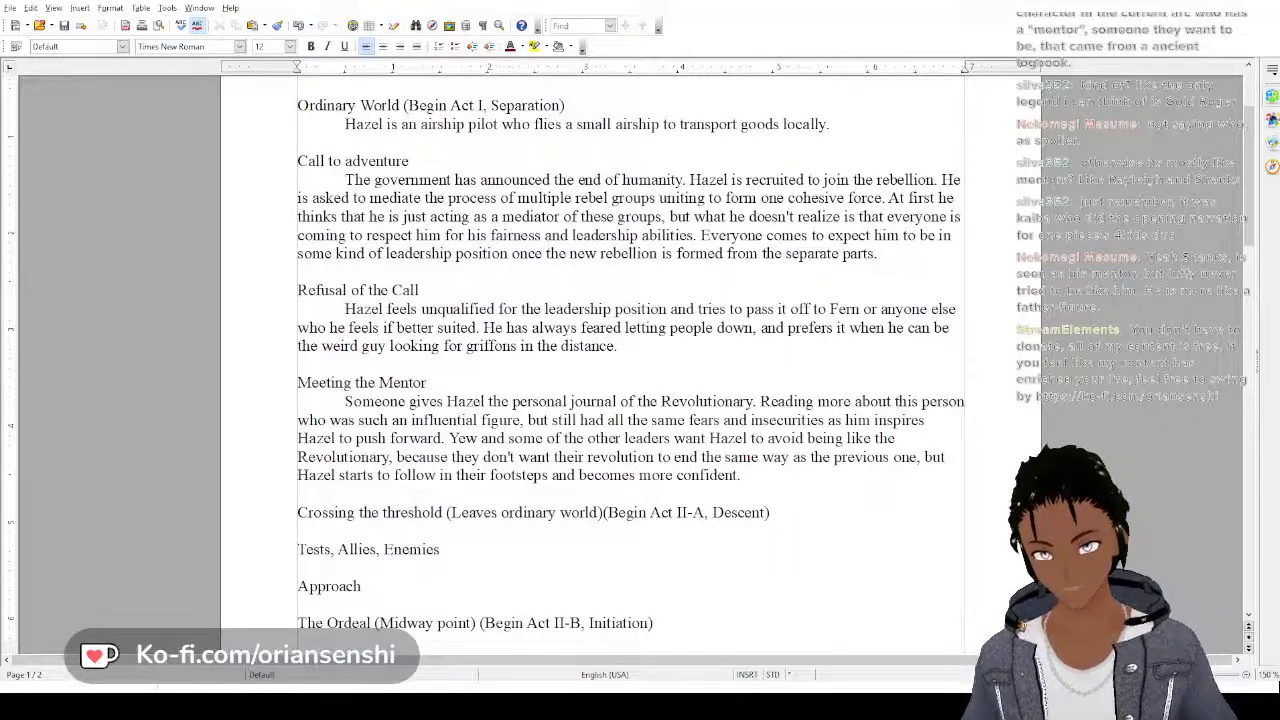
Under the "Crossing the threshold" heading, start an indented paragraph reading "Hazel takes his ship from its dock"
key("alt+Tab")
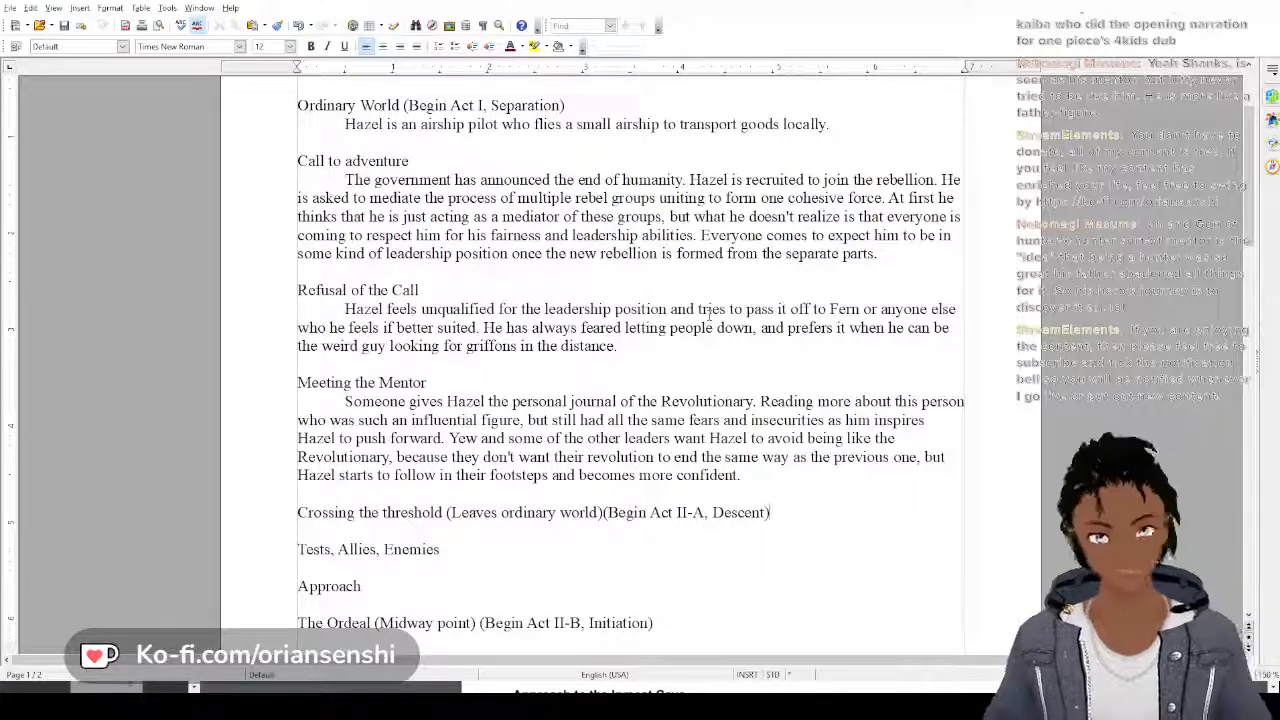
key("Return")
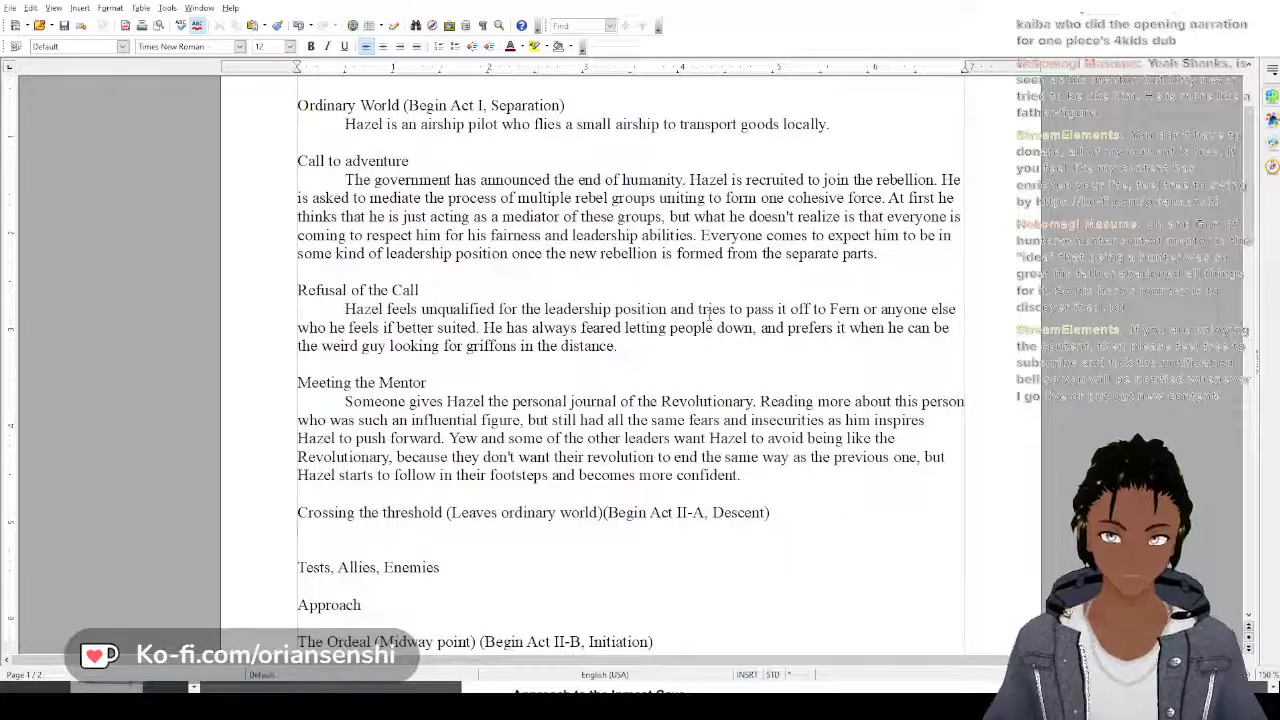
key("Tab")
type("Hazel ")
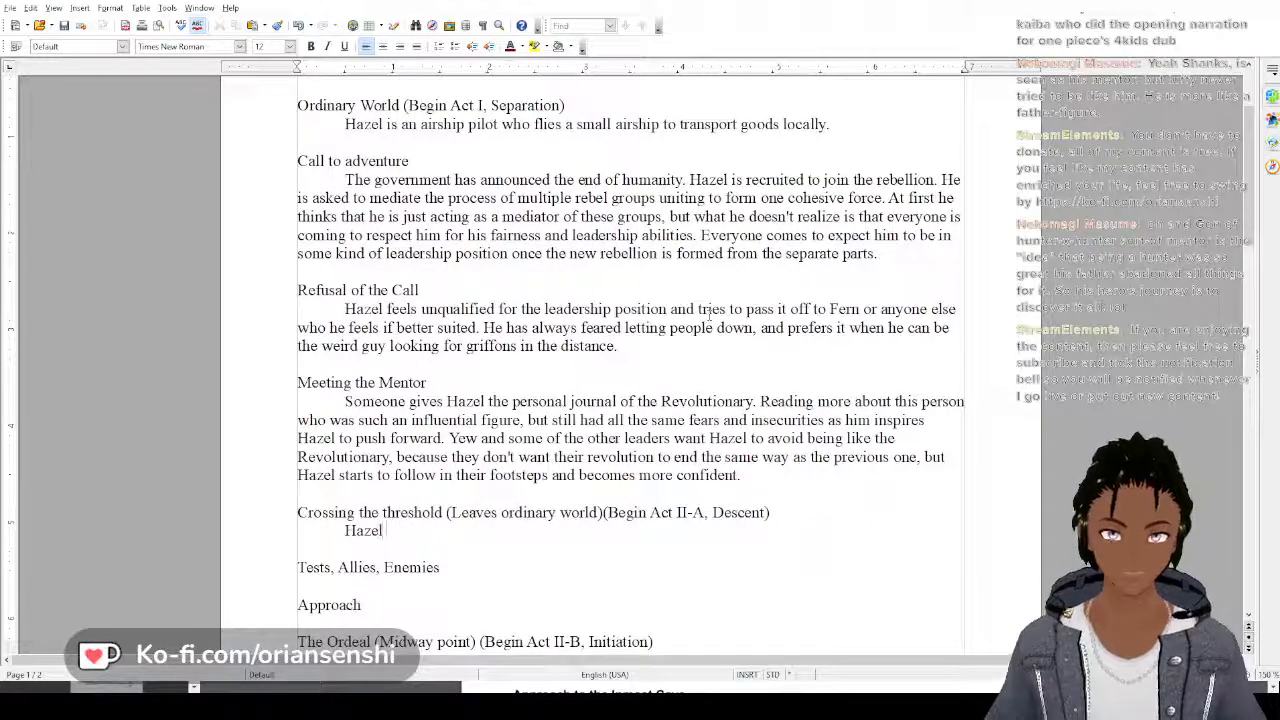
type("st")
key("BackSpace")
key("BackSpace")
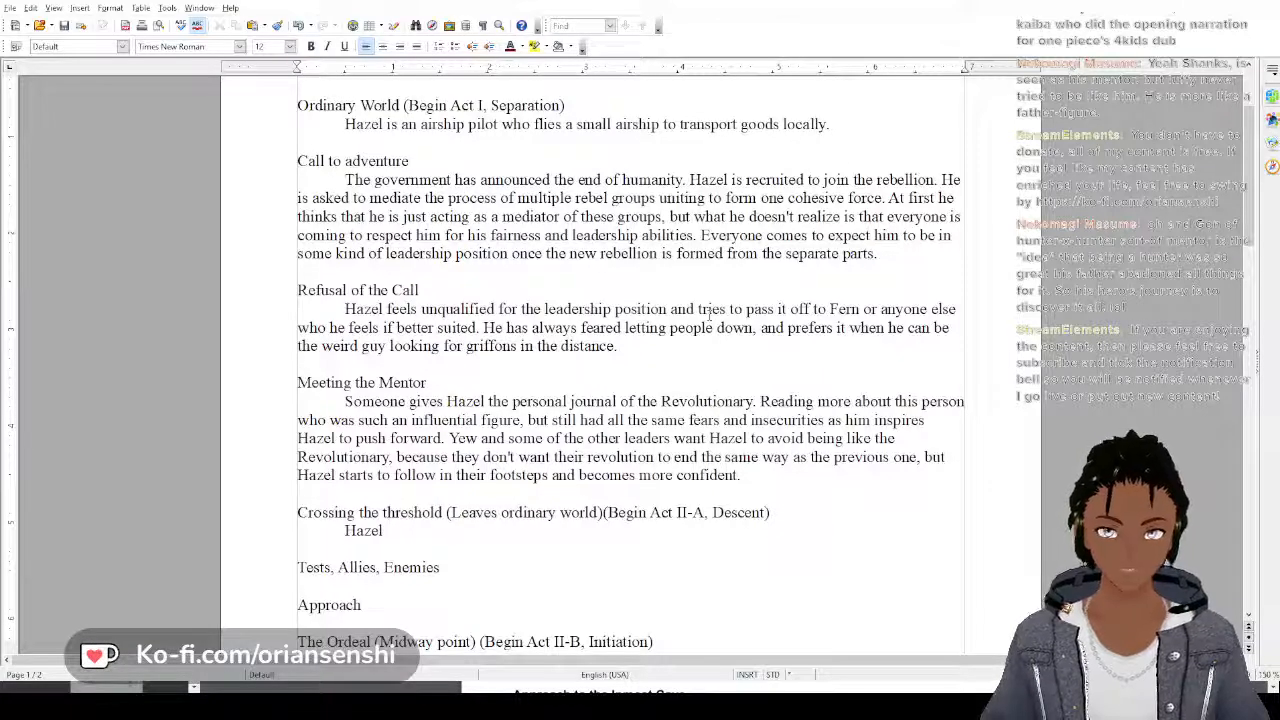
type("takes ")
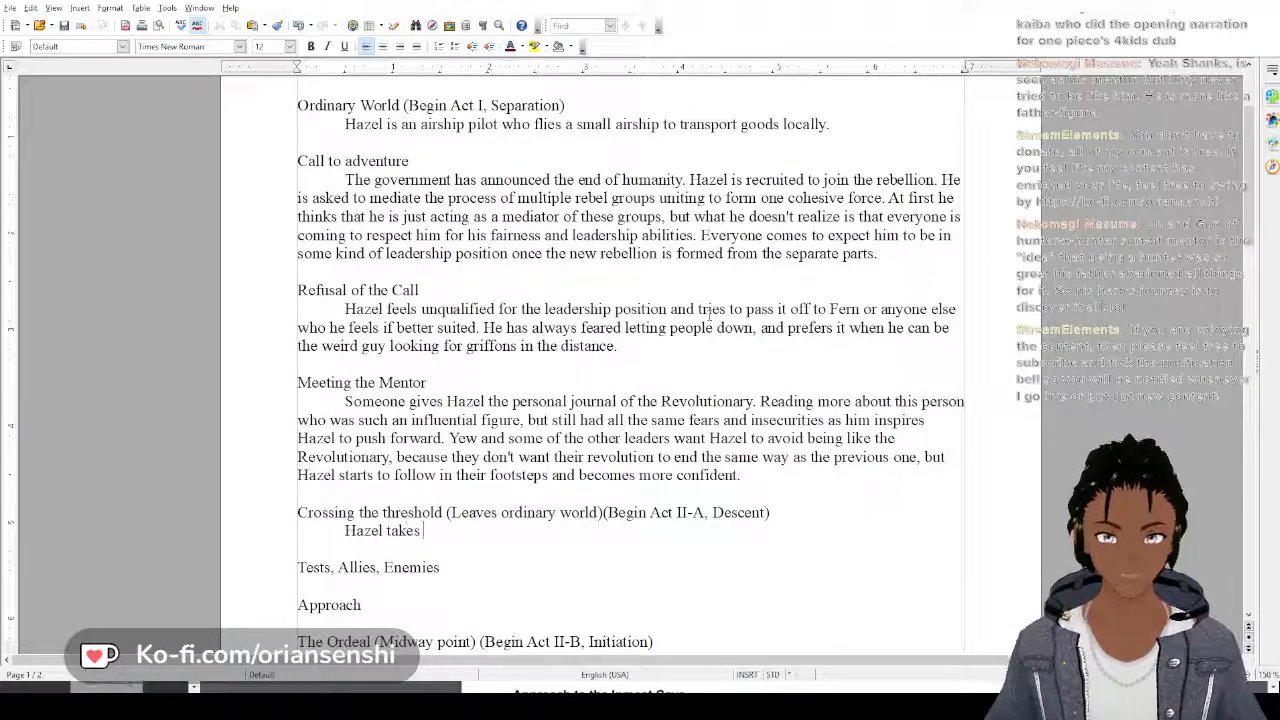
type("his s")
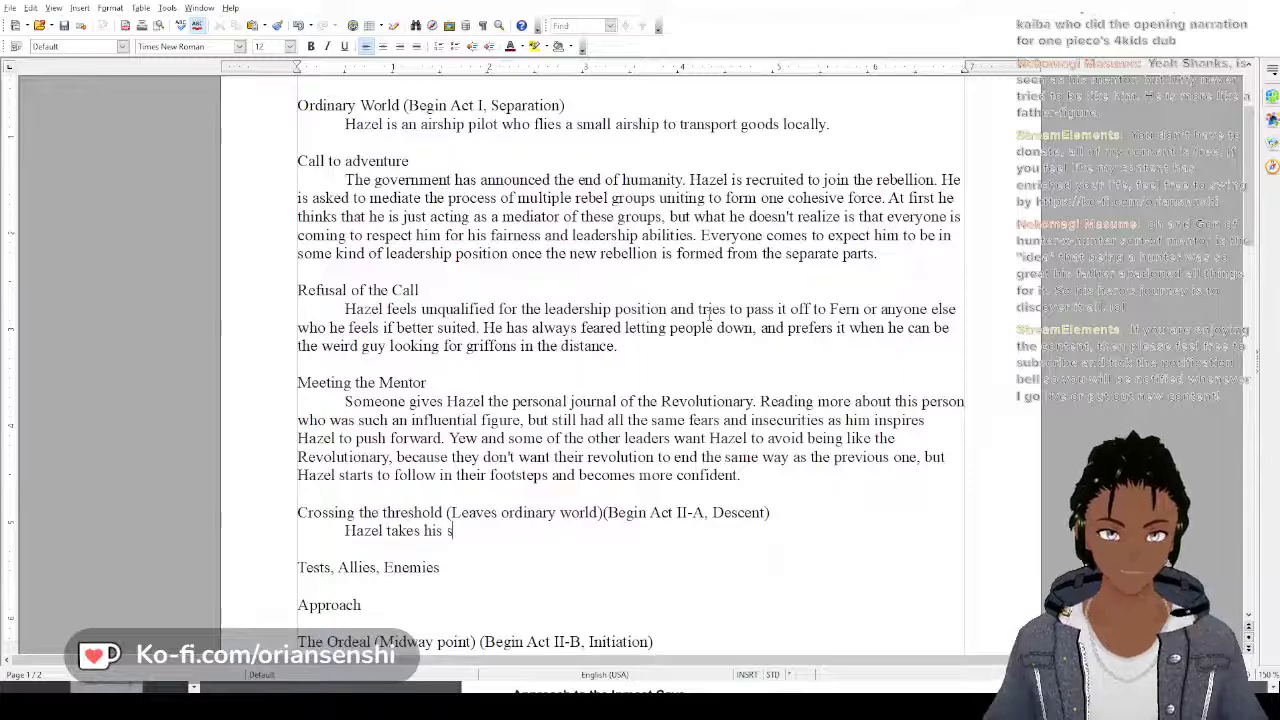
type("hip from ")
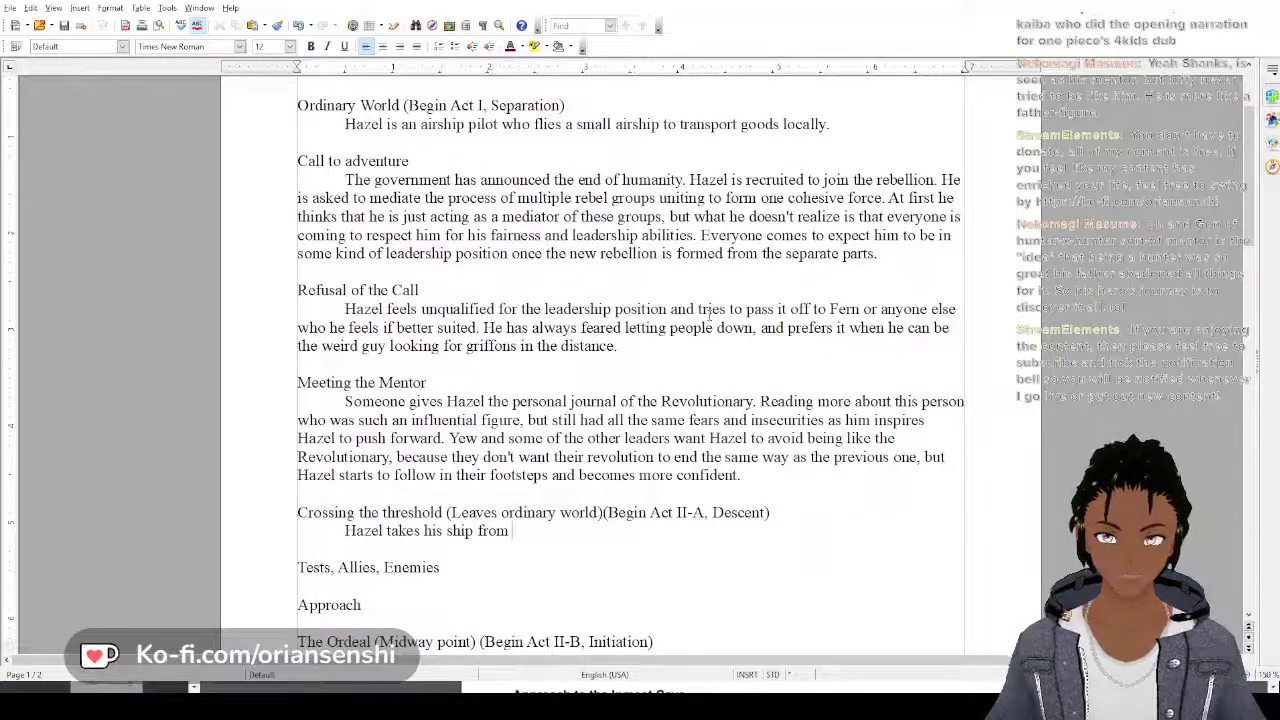
type("its dock")
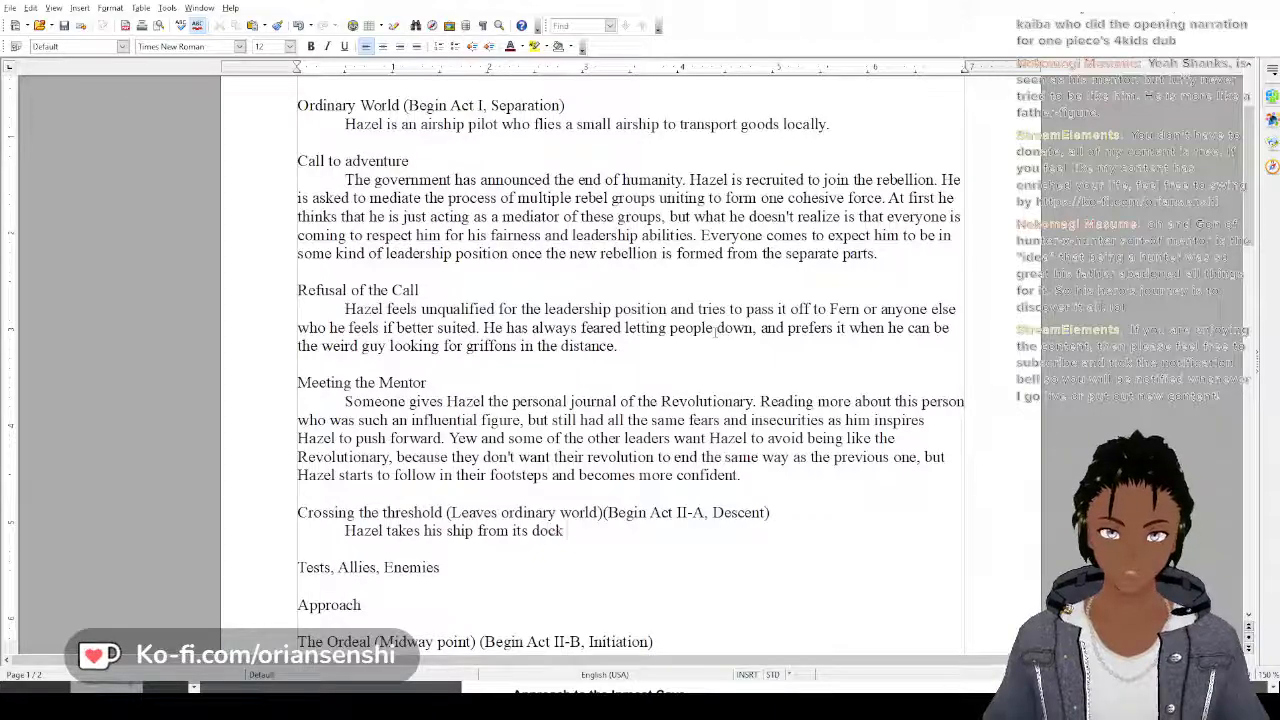
type(" at Air Shi")
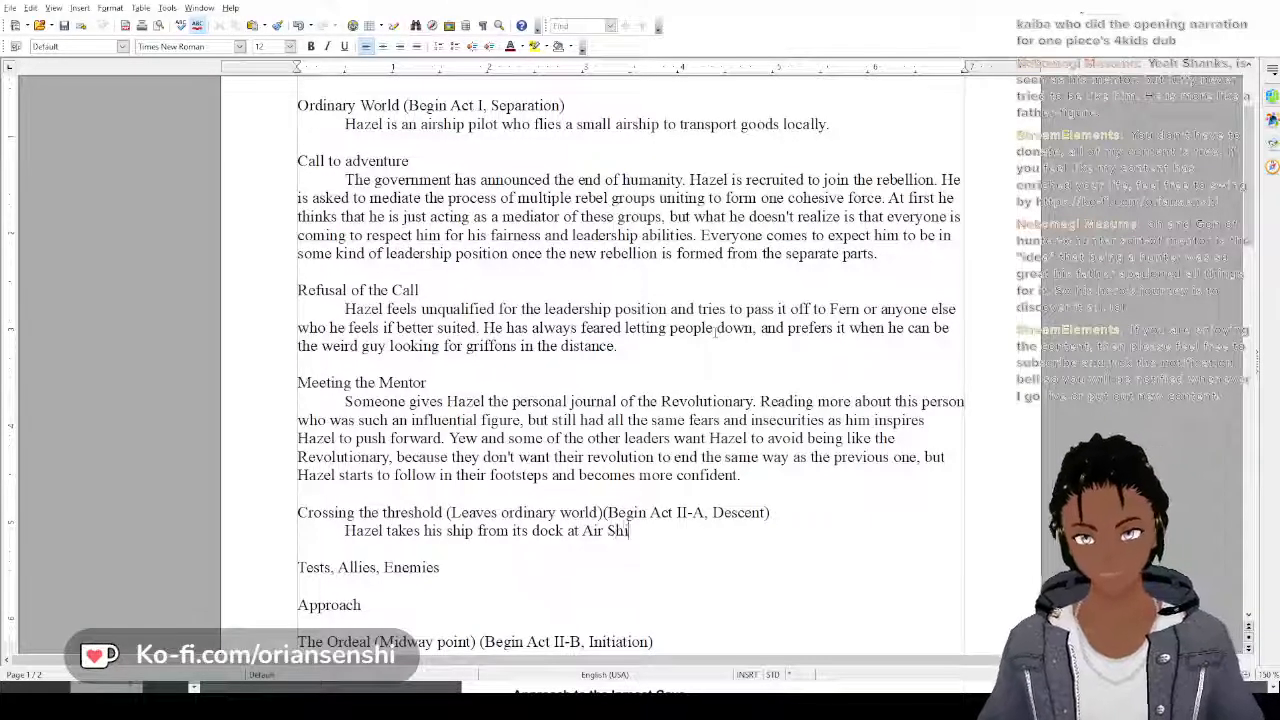
type("ppers and ")
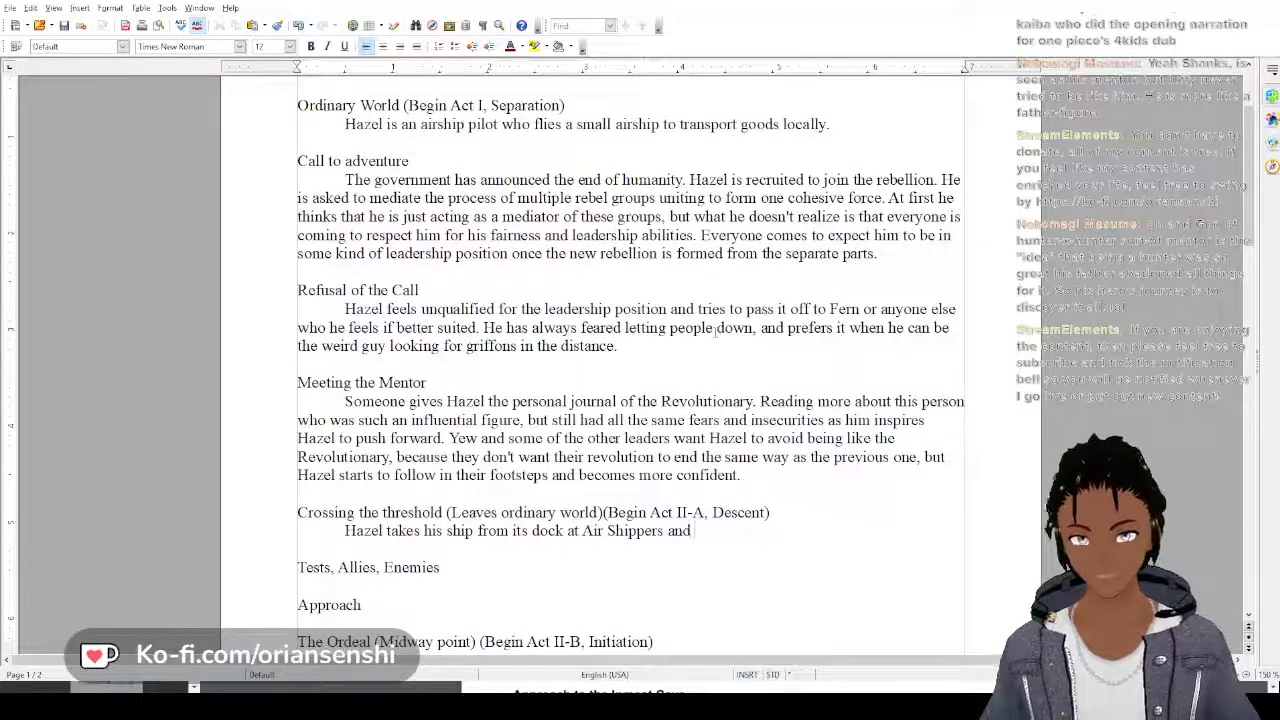
type("uses ")
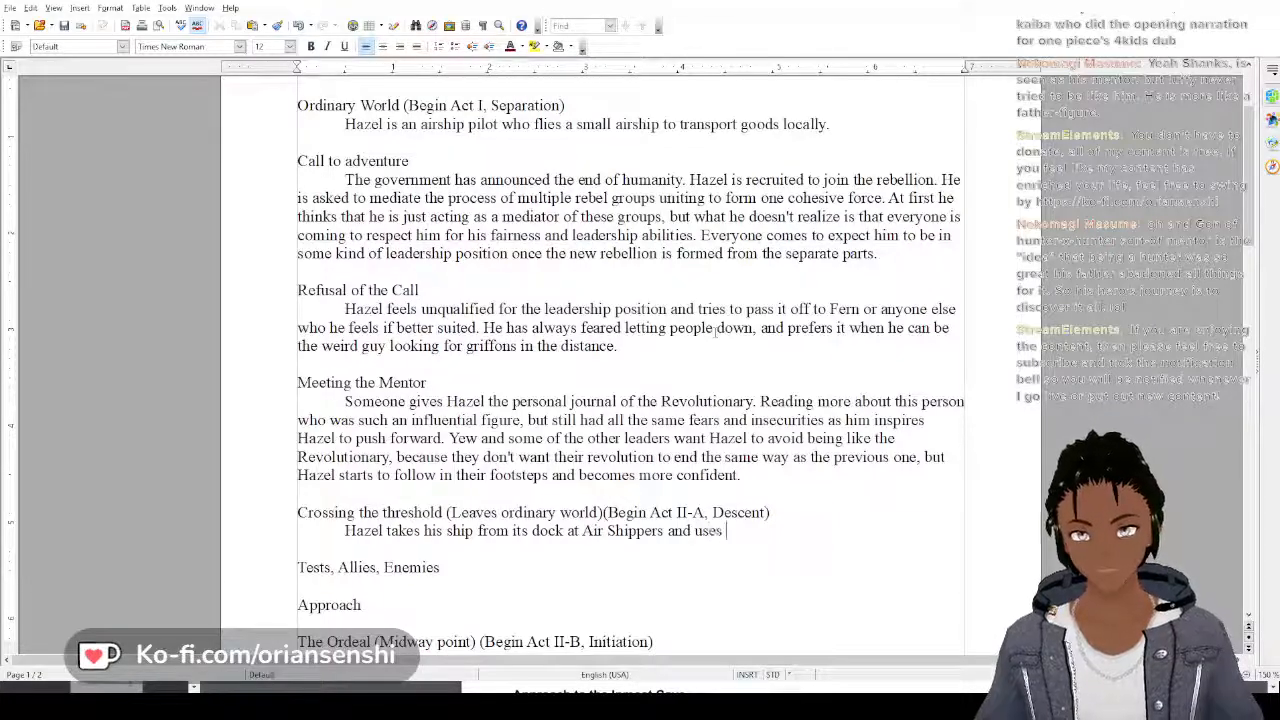
type("it to fly")
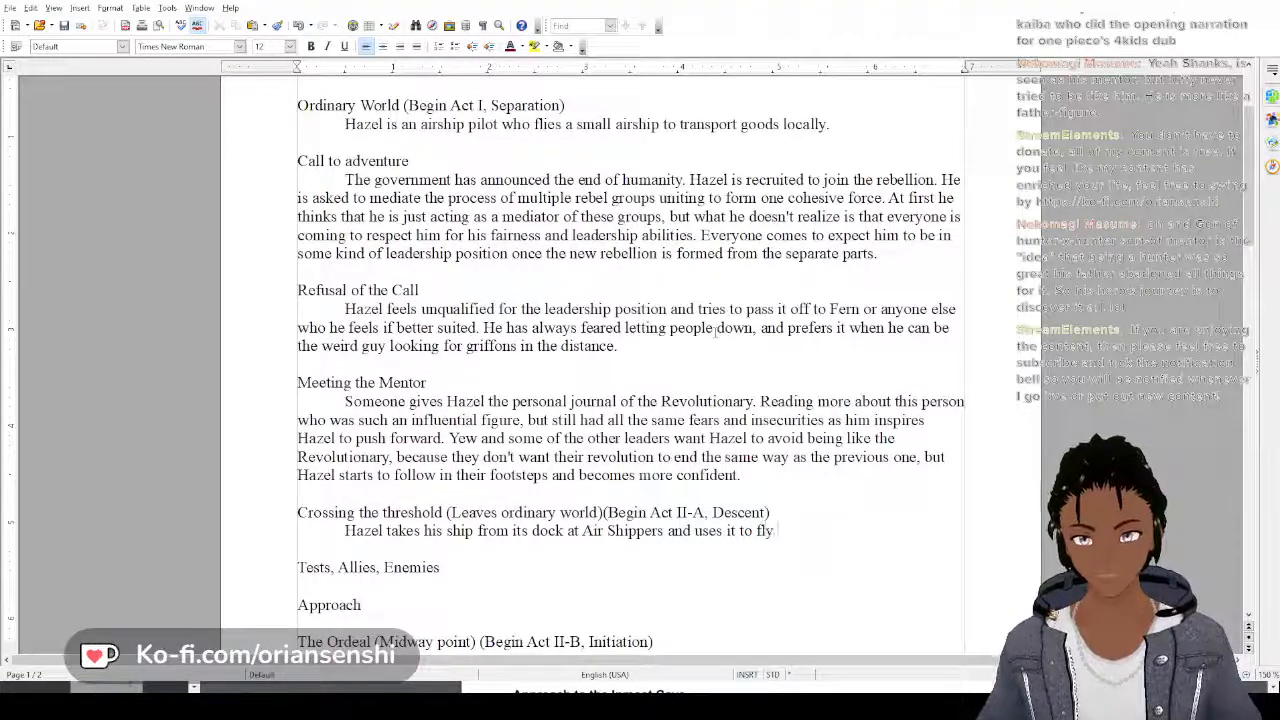
type(" a mission")
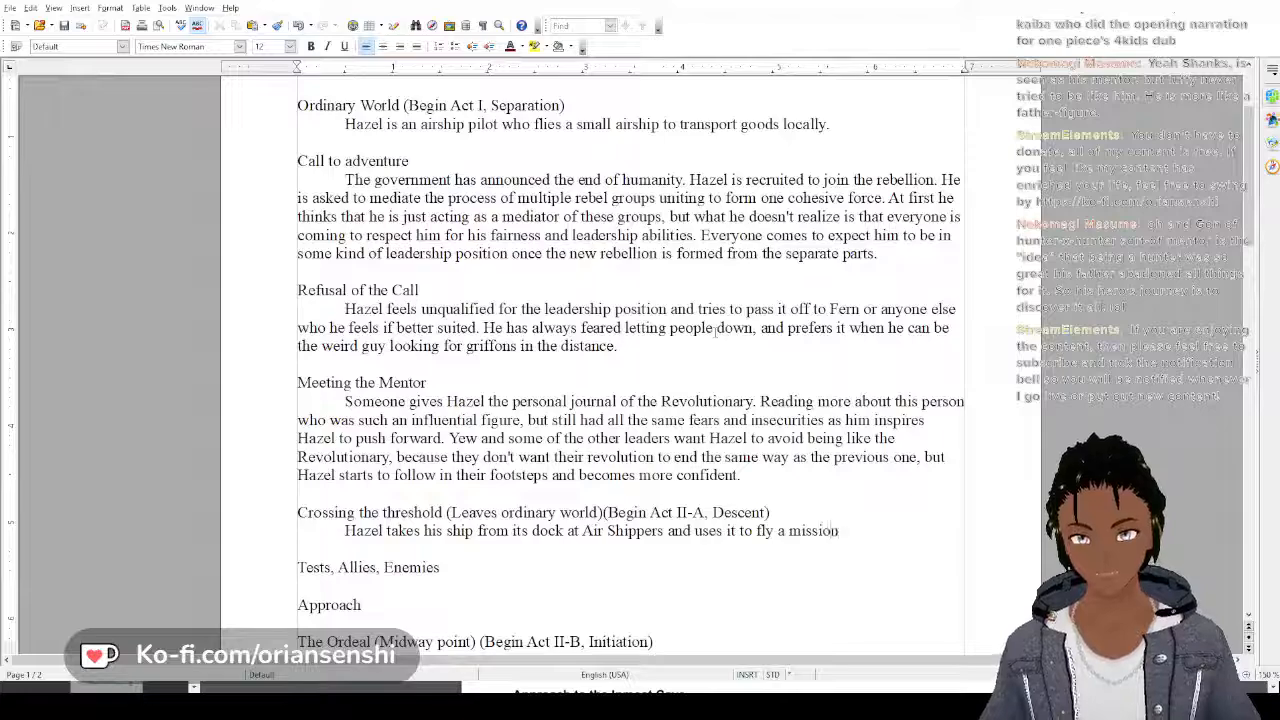
type(" for")
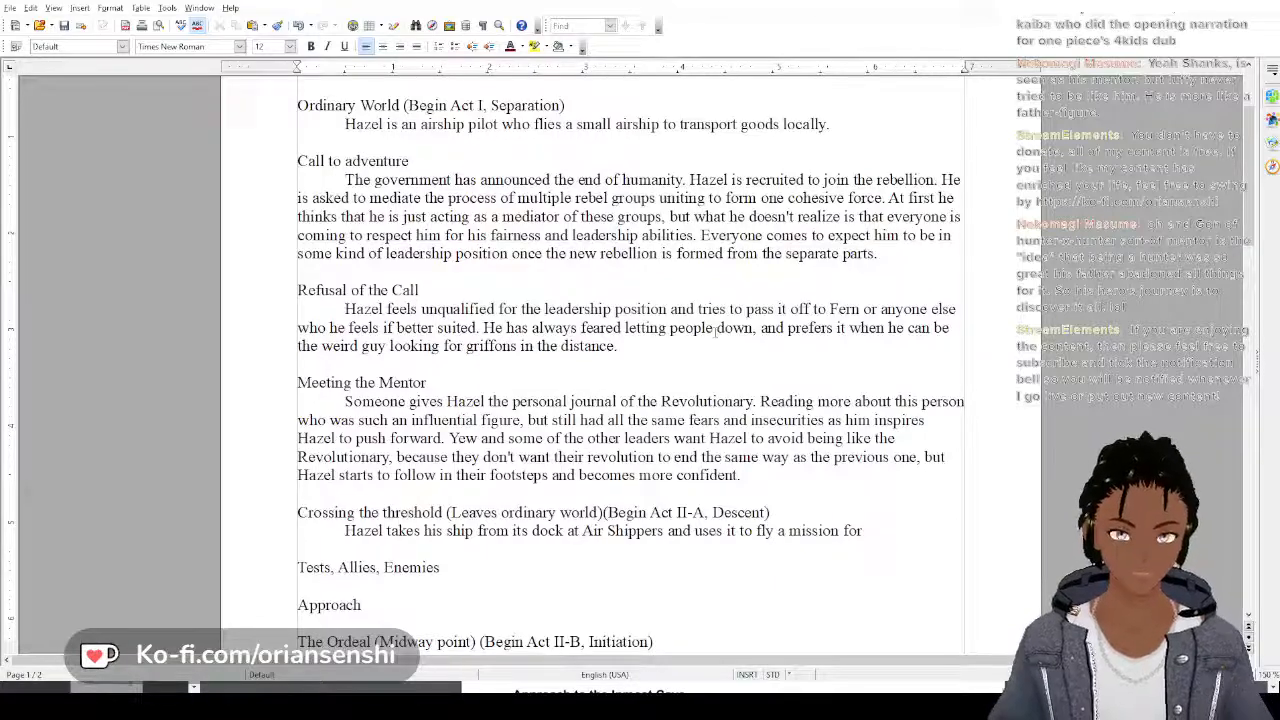
Finish the Crossing the threshold sentence after "fly a mission" with "for the rebellion."
type("the rebel")
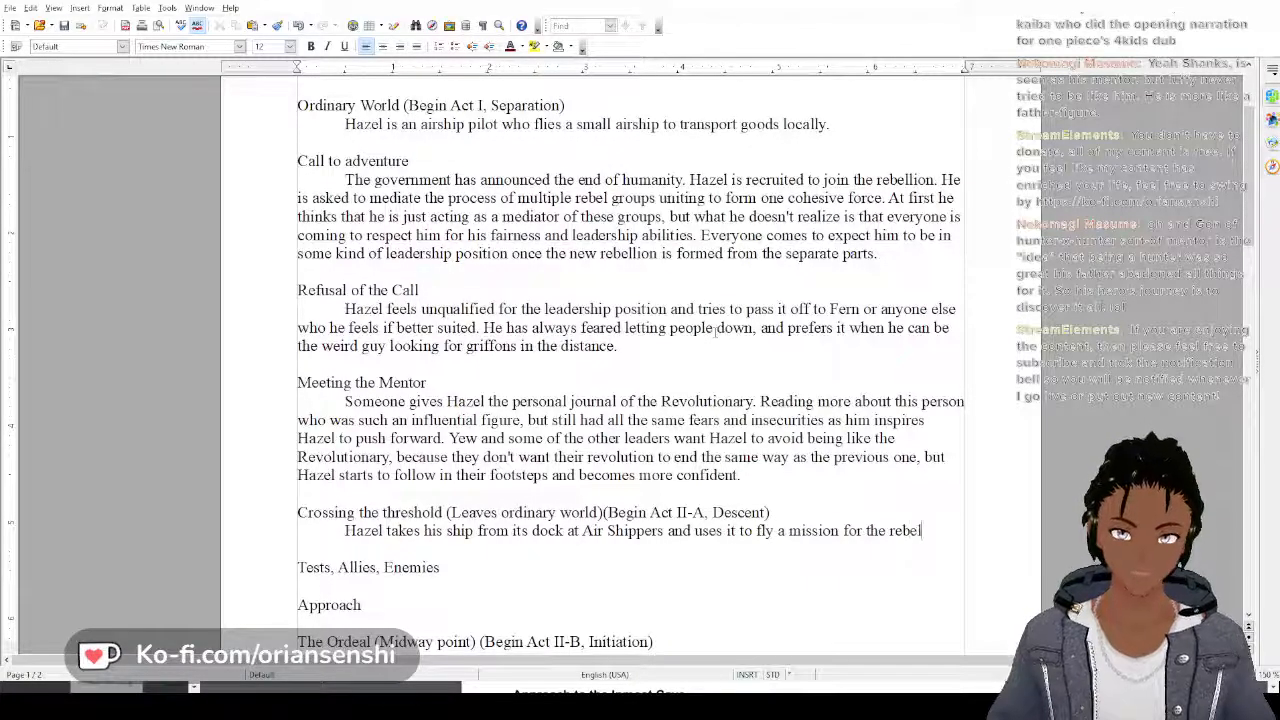
type("lion")
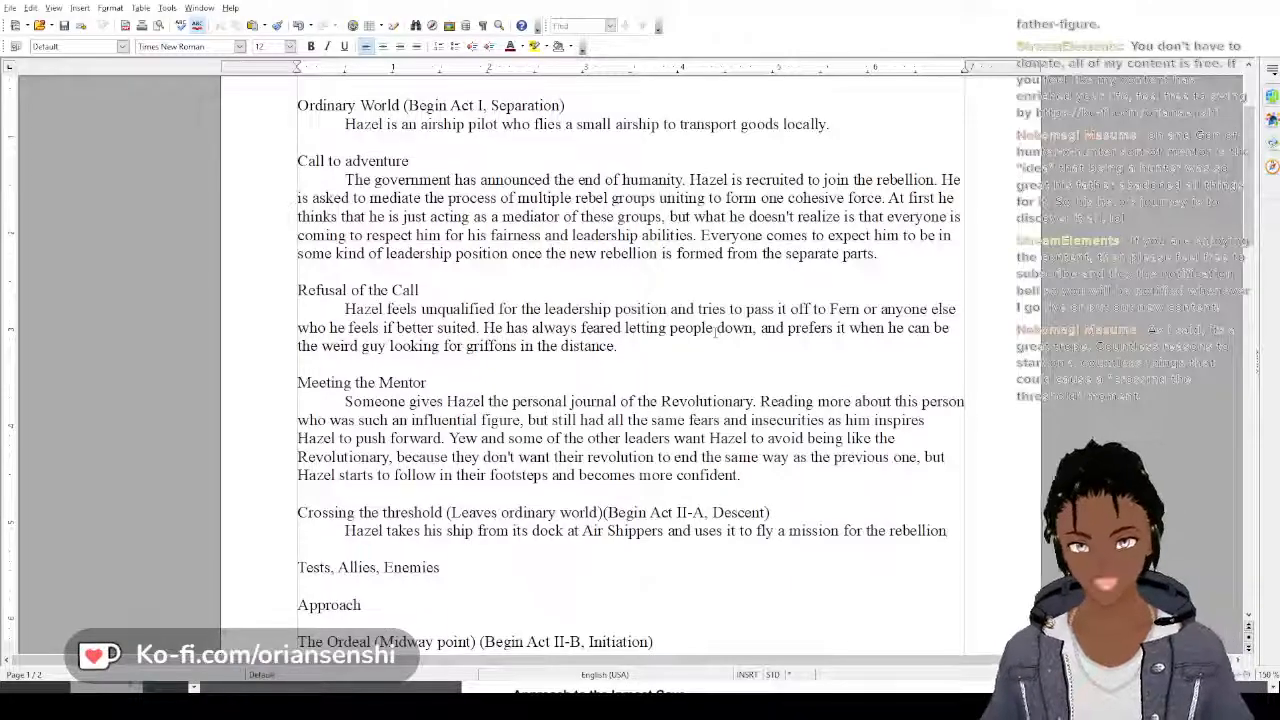
type(".")
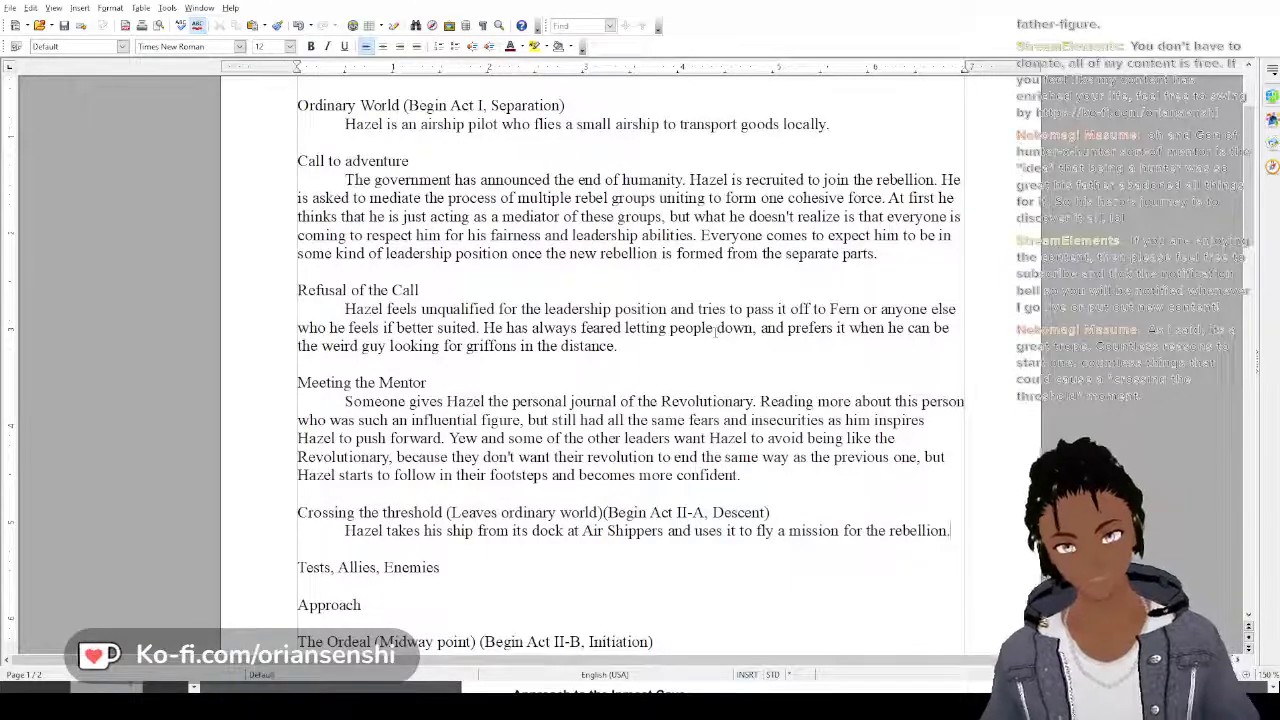
key("BackSpace")
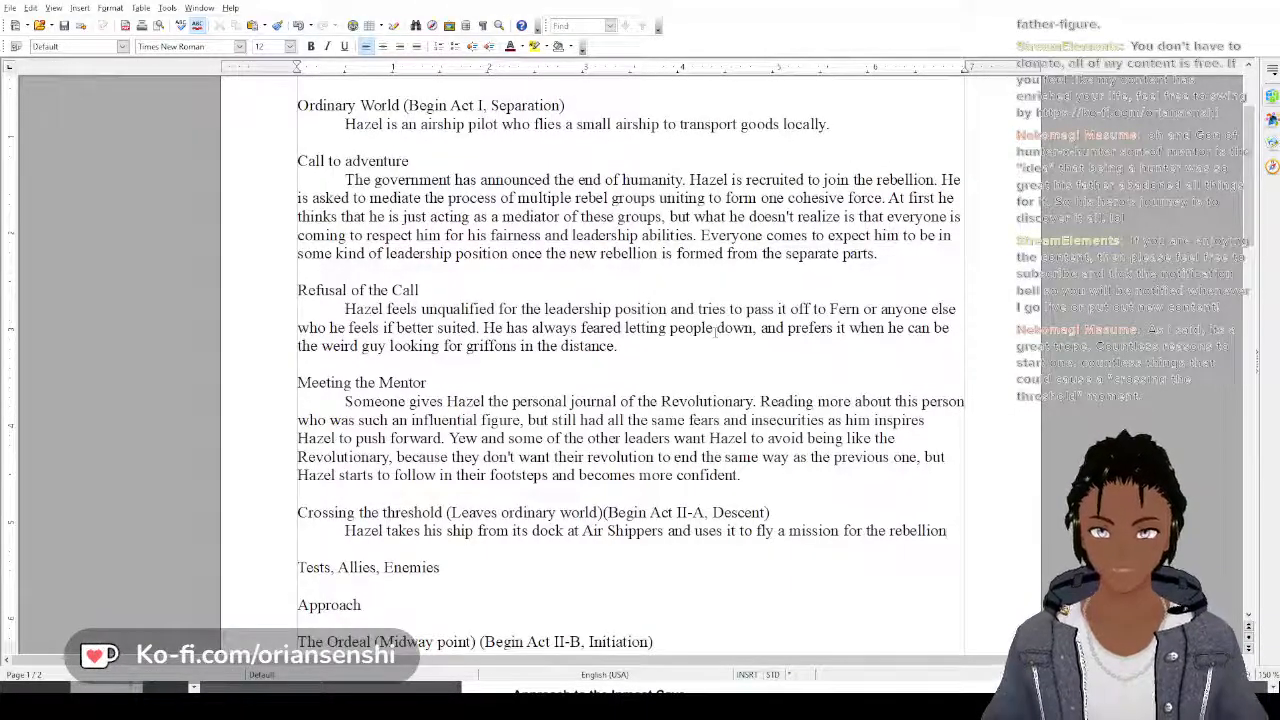
type(".")
Continue the Crossing the threshold paragraph with "In order to do this, he has to have the ship modified to be a combat vessel"
key("Return")
type("In ord")
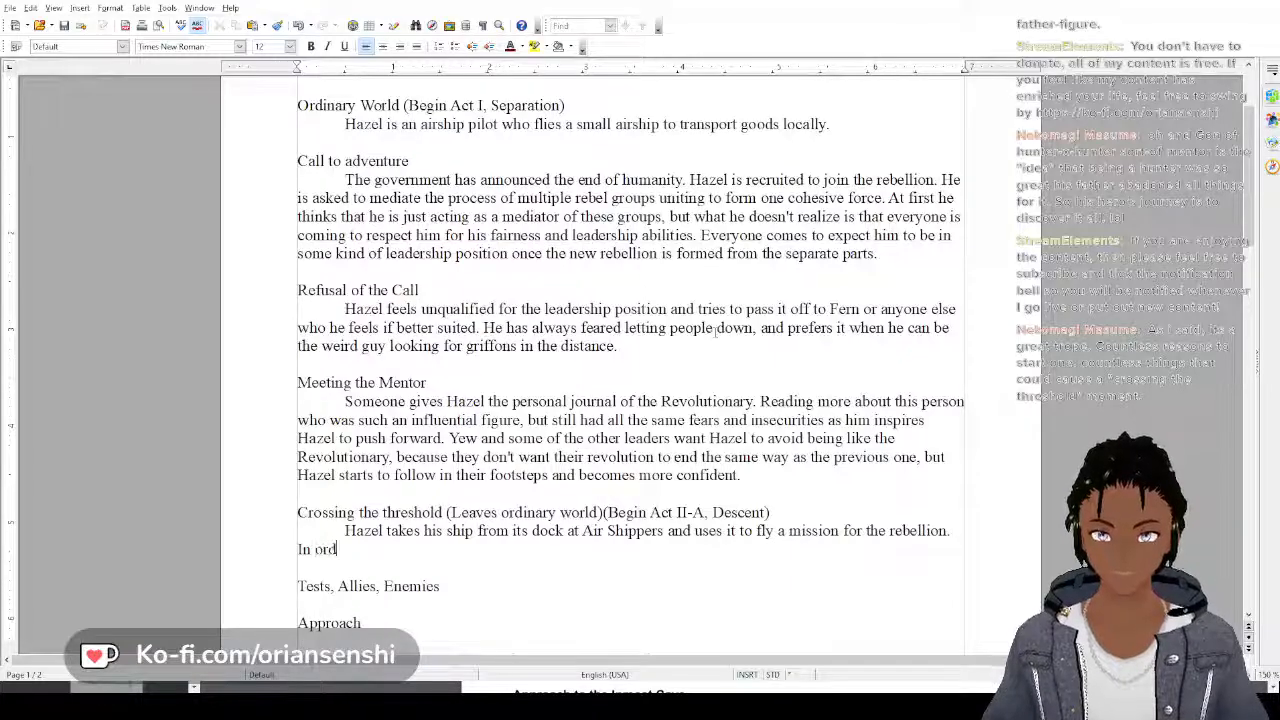
type("er to do th")
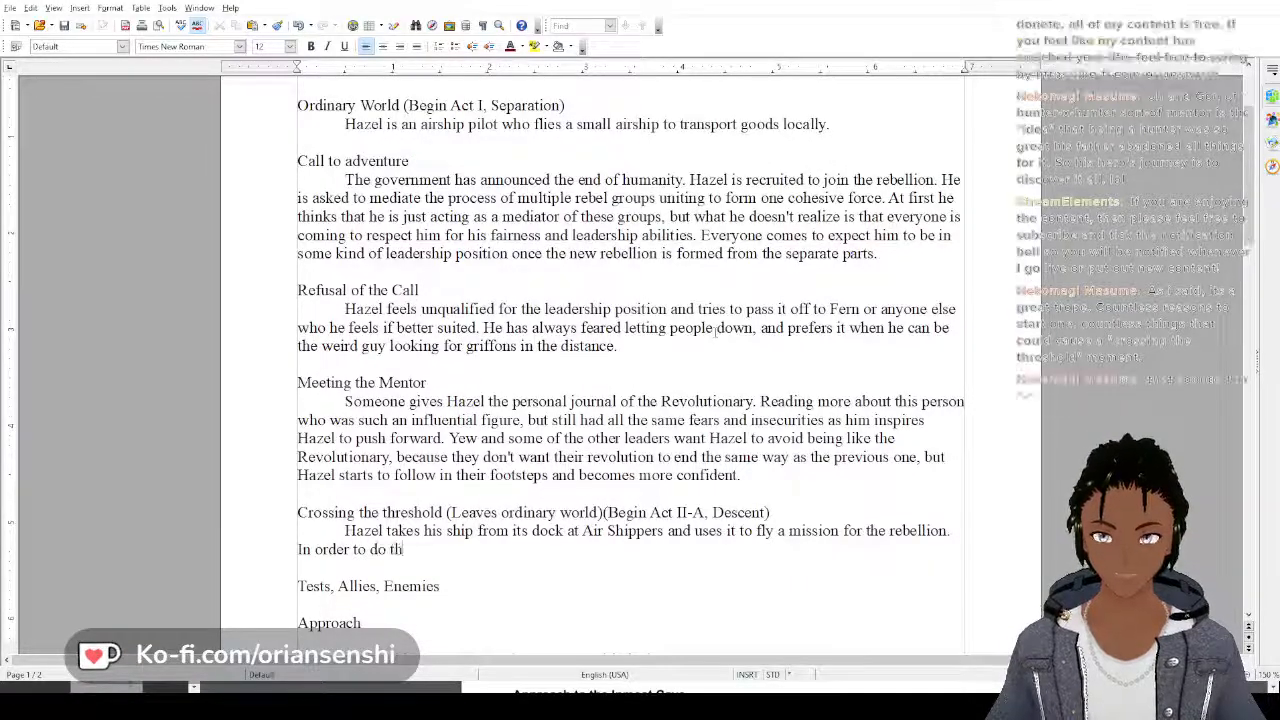
type("is, he has to")
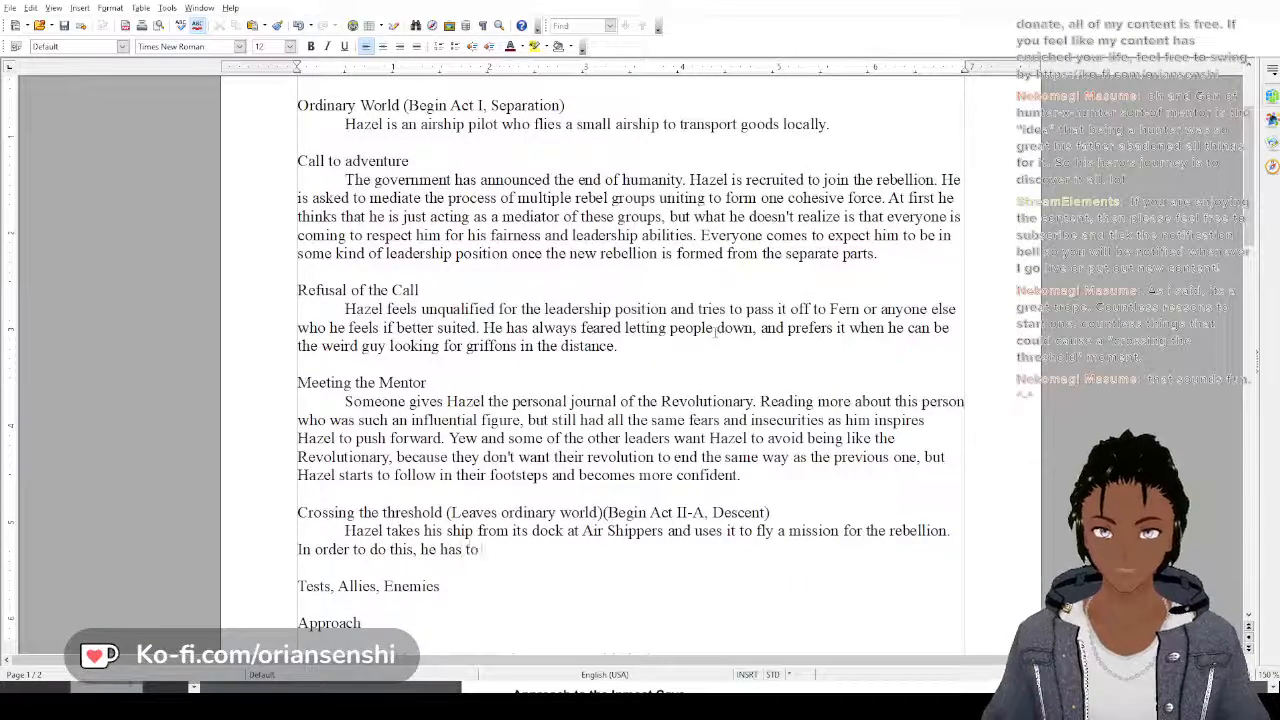
type(" have the shi")
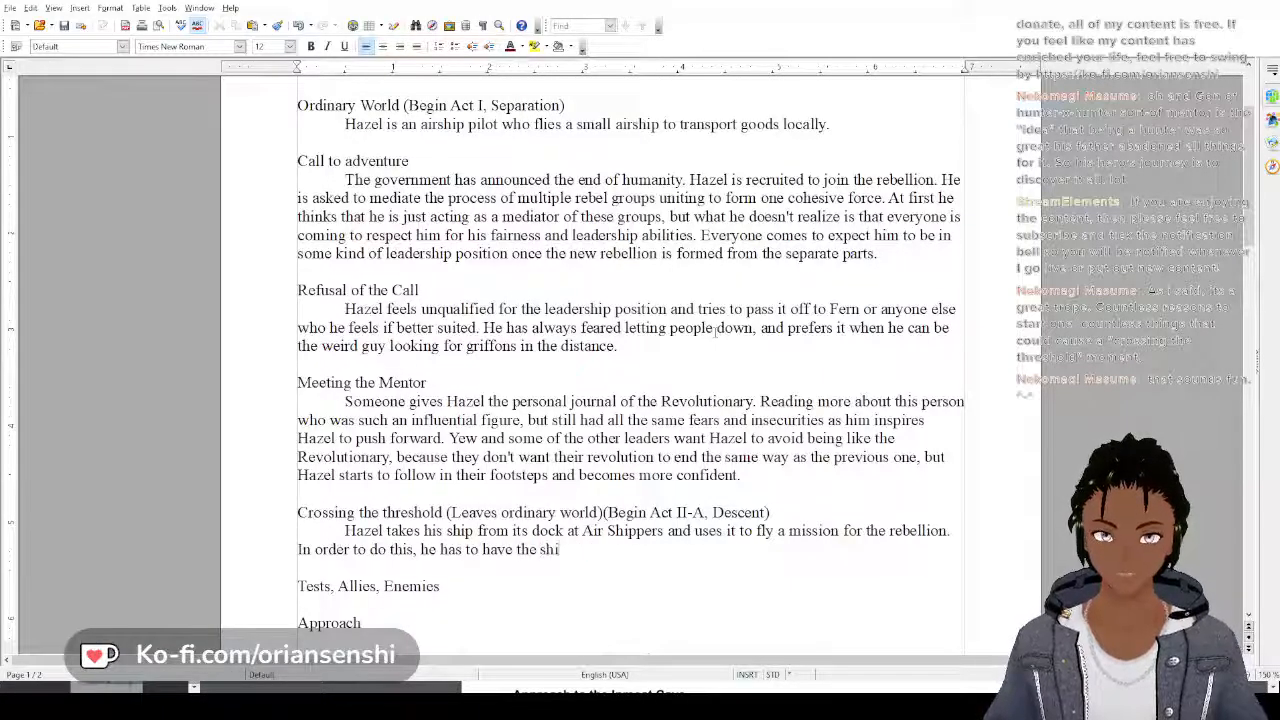
type("p modified to b")
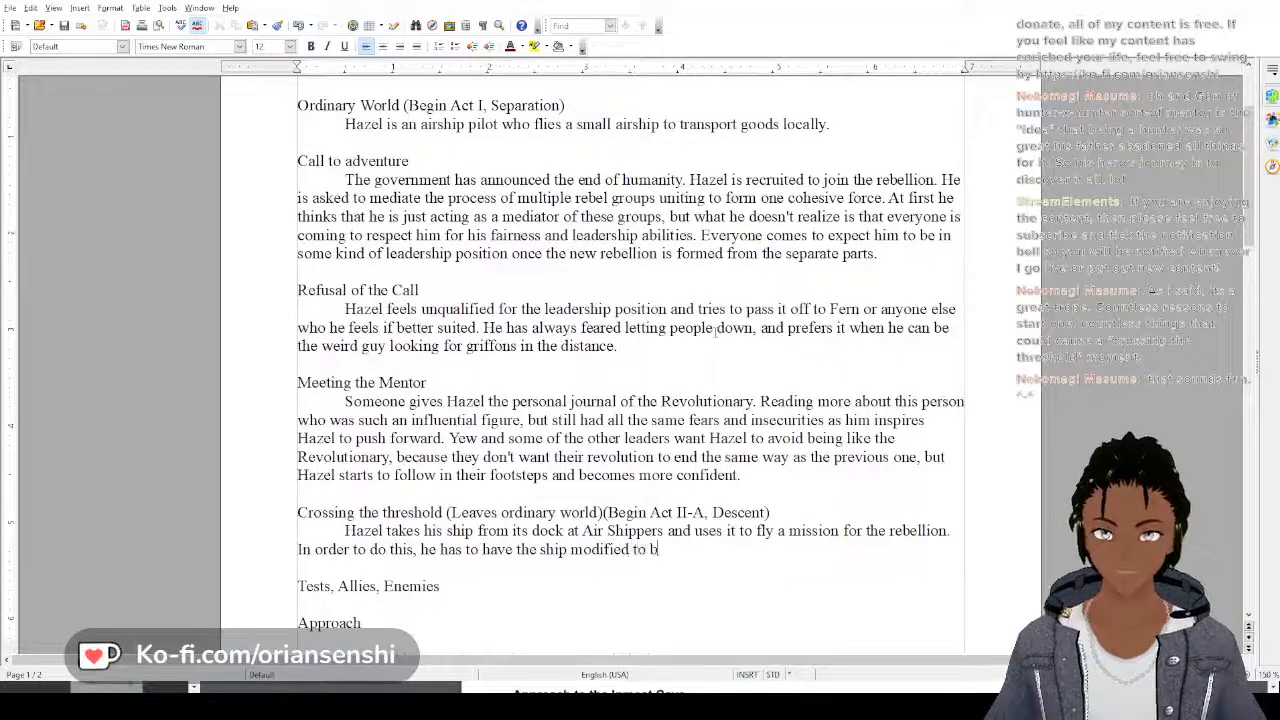
type("e a combat ")
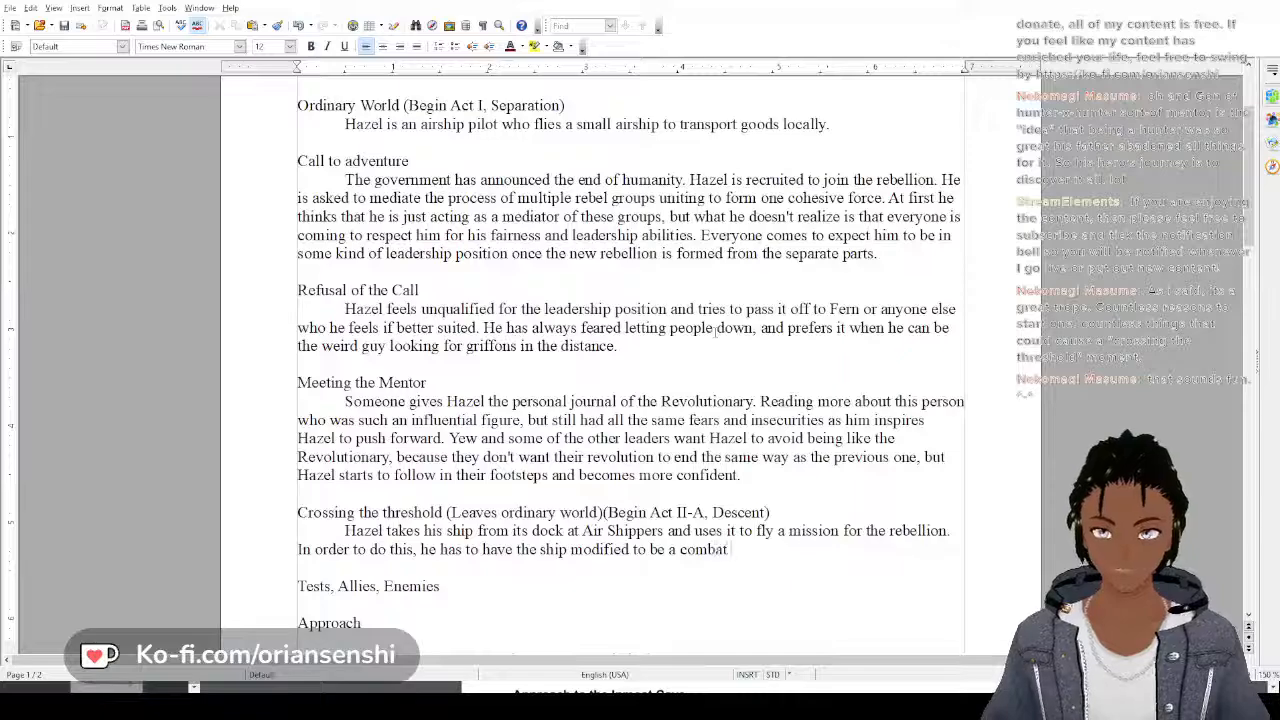
type("vessel")
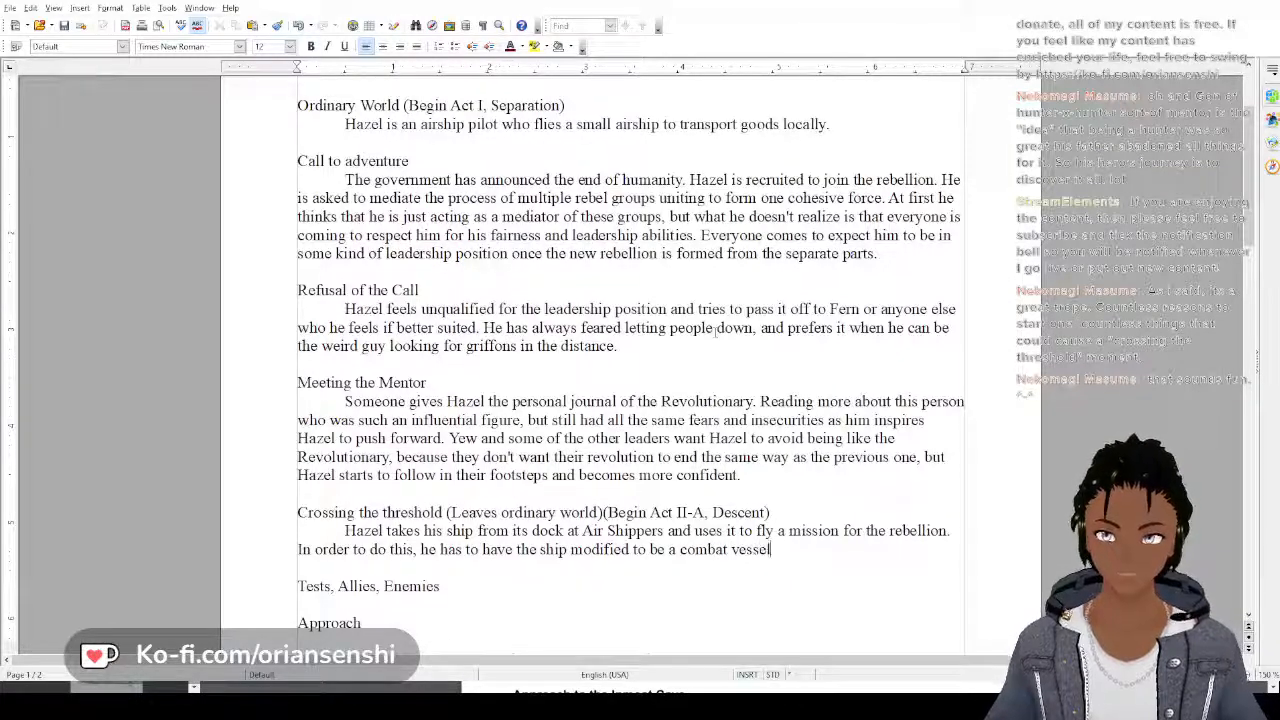
type(", and")
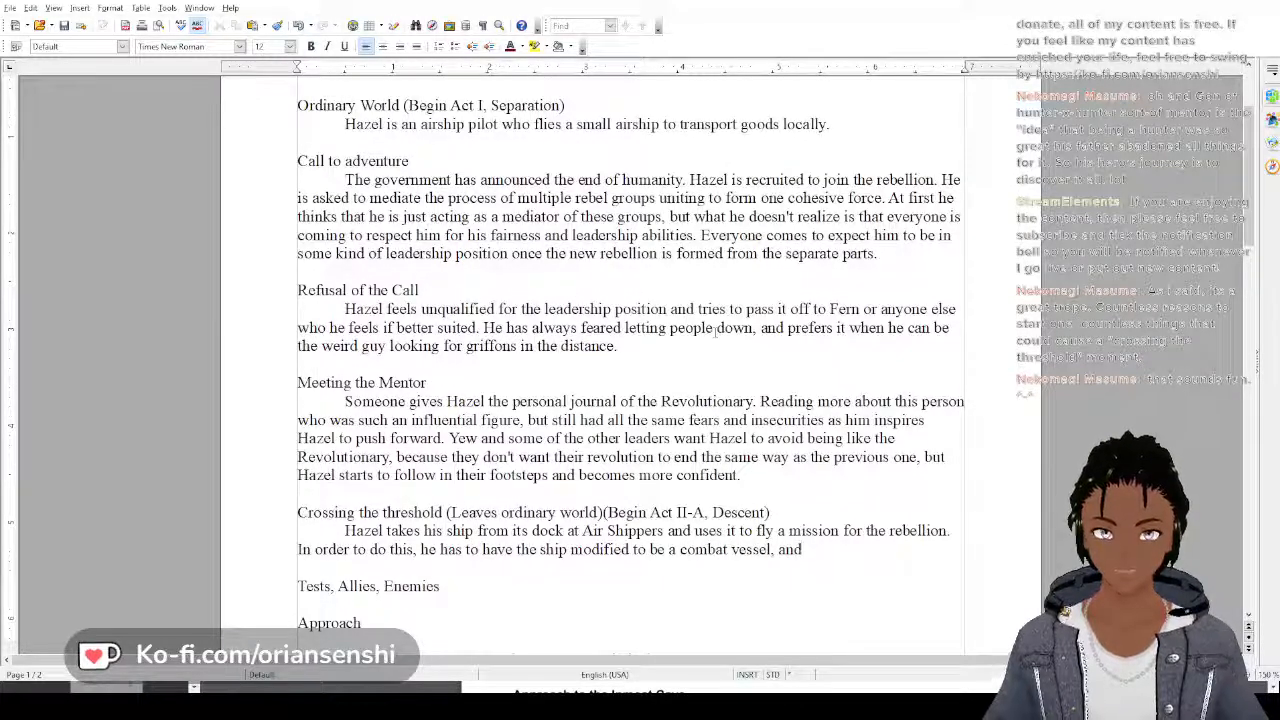
key("BackSpace")
key("BackSpace")
key("BackSpace")
key("BackSpace")
key("BackSpace")
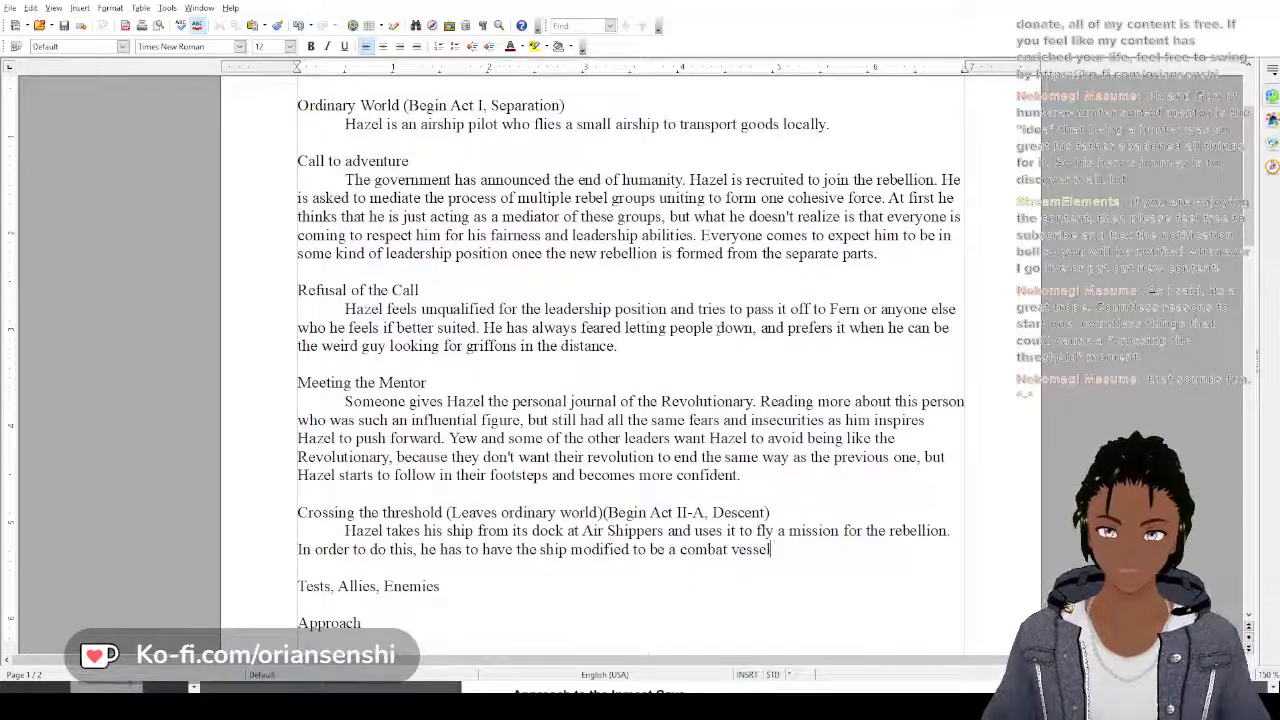
End the combat vessel sentence and add "These modifications make it unable to ever be used as a simple cargo vessel again."
type(". These mo")
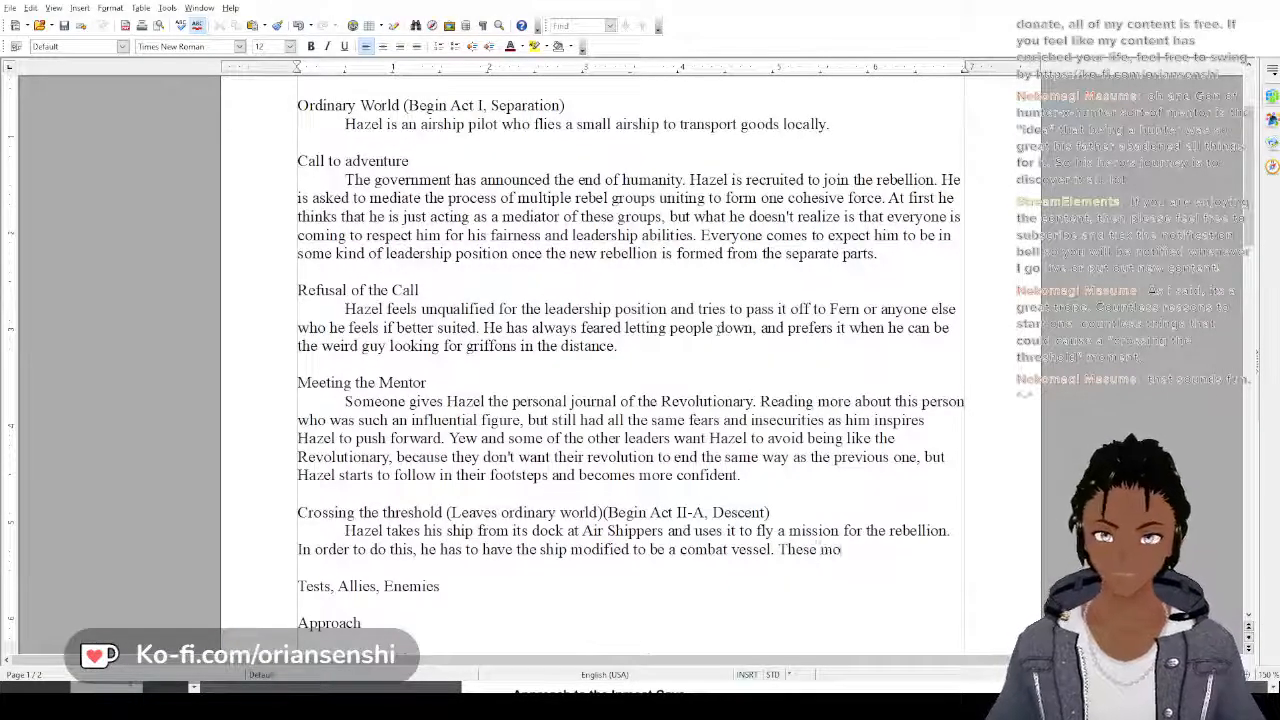
type("difications ")
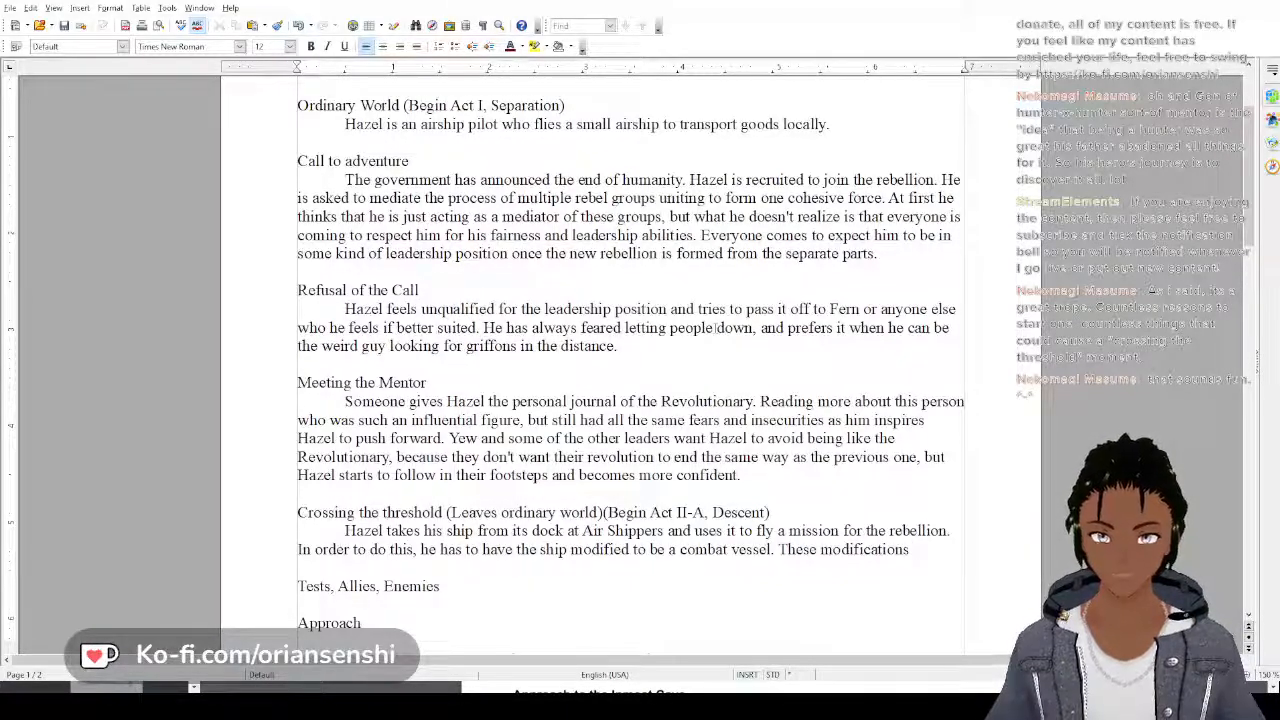
type("make it unab")
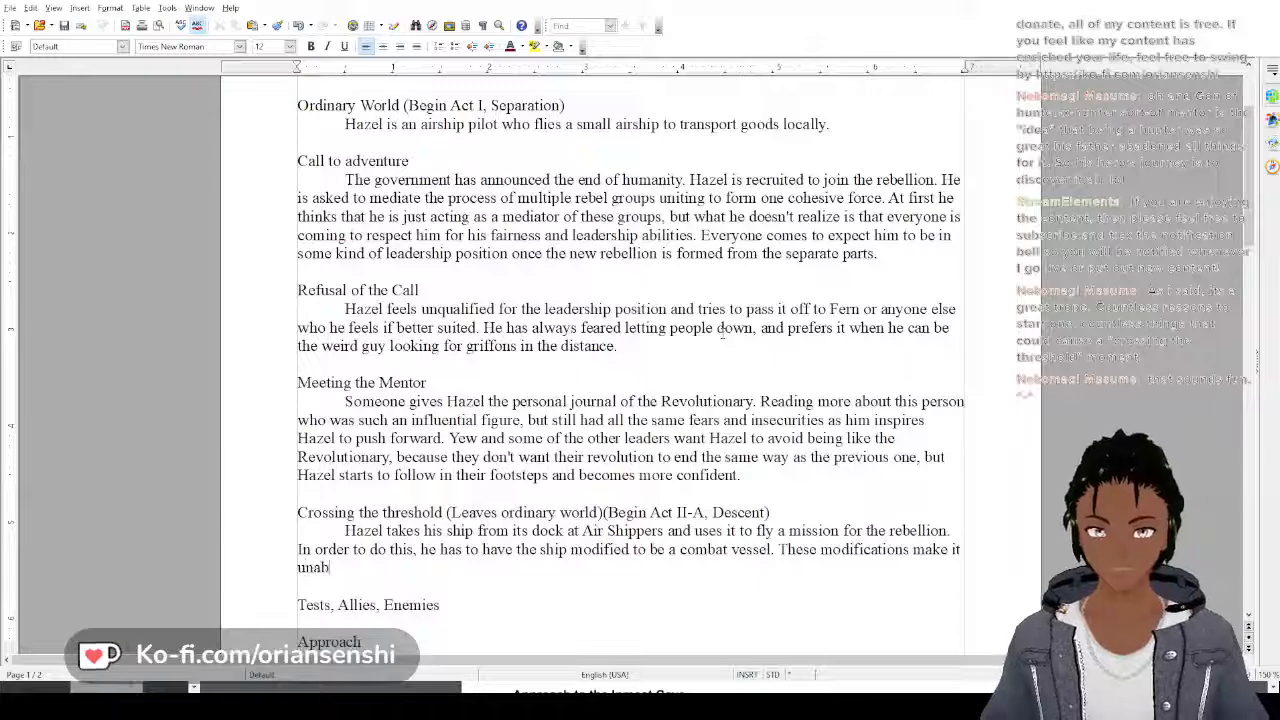
type("le to eve")
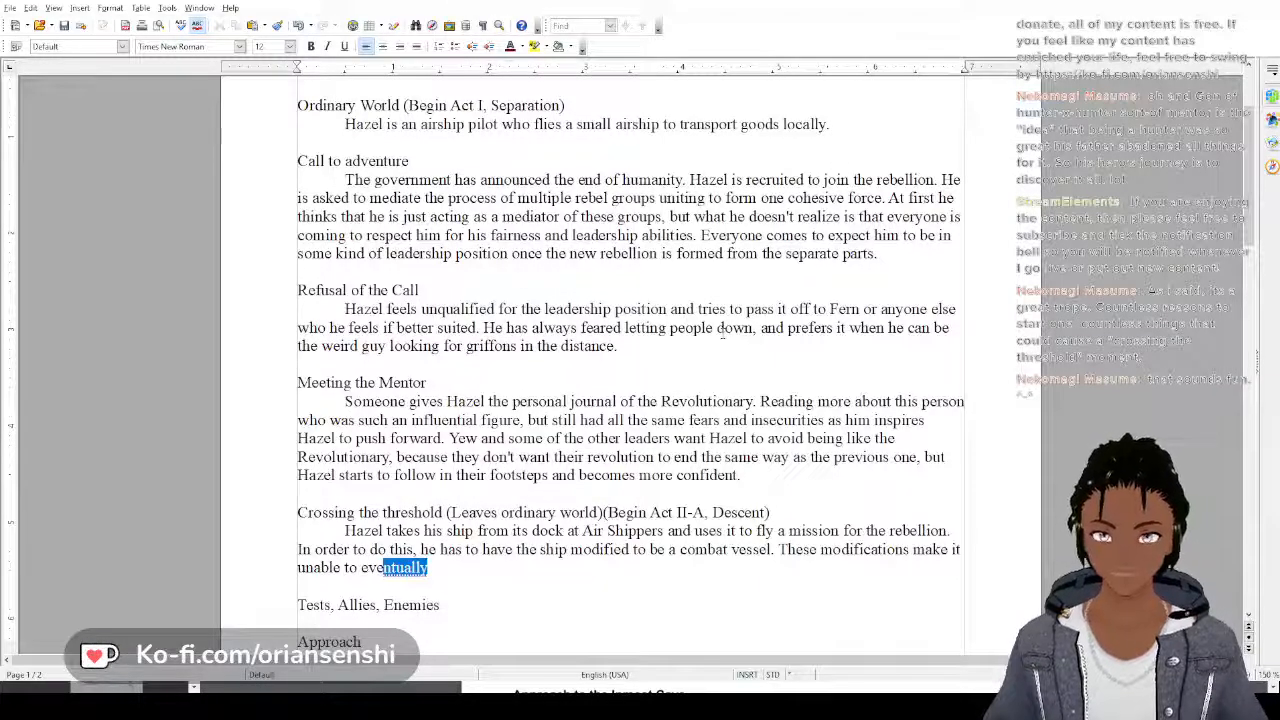
type("r be used a")
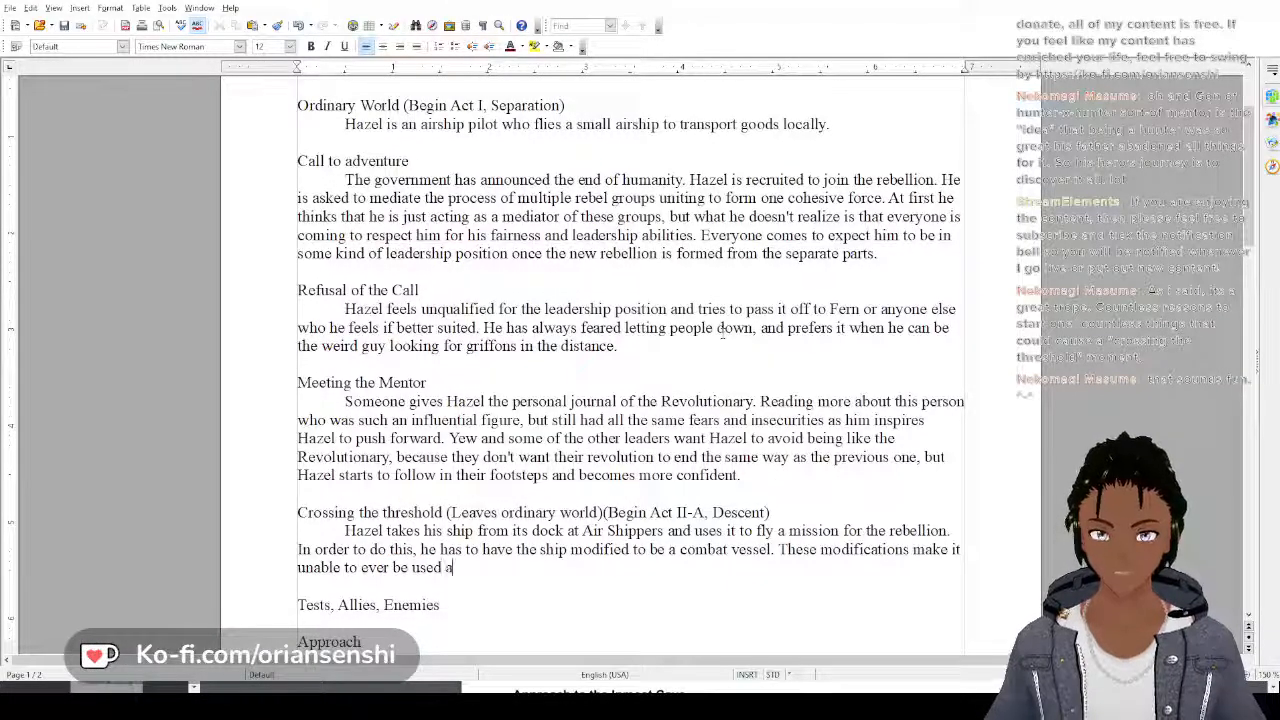
type("s a simple")
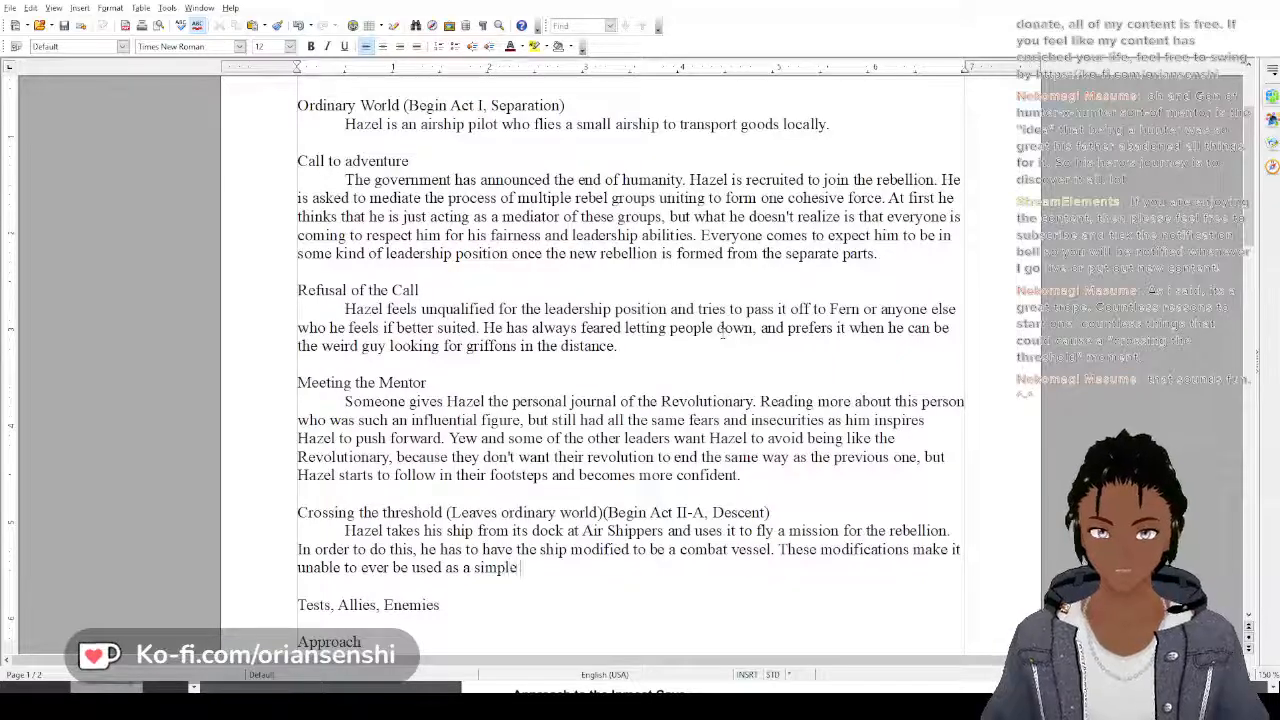
type(" car")
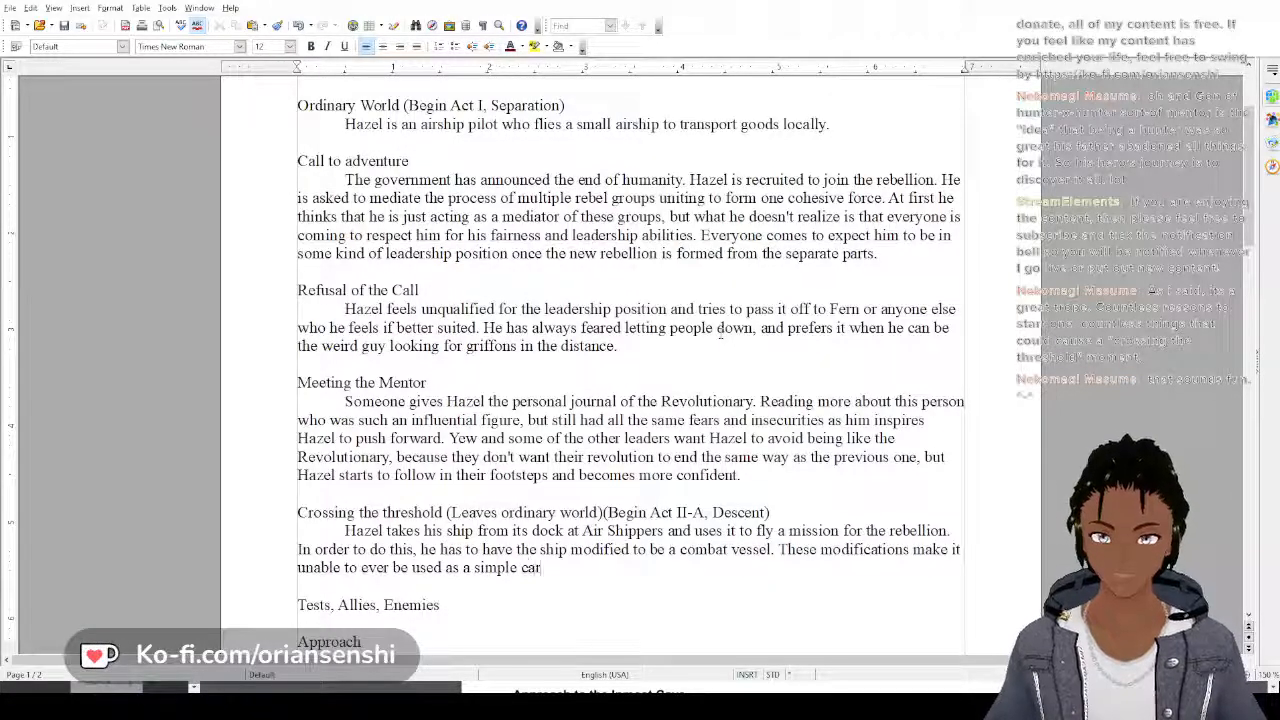
type("go vessel aga")
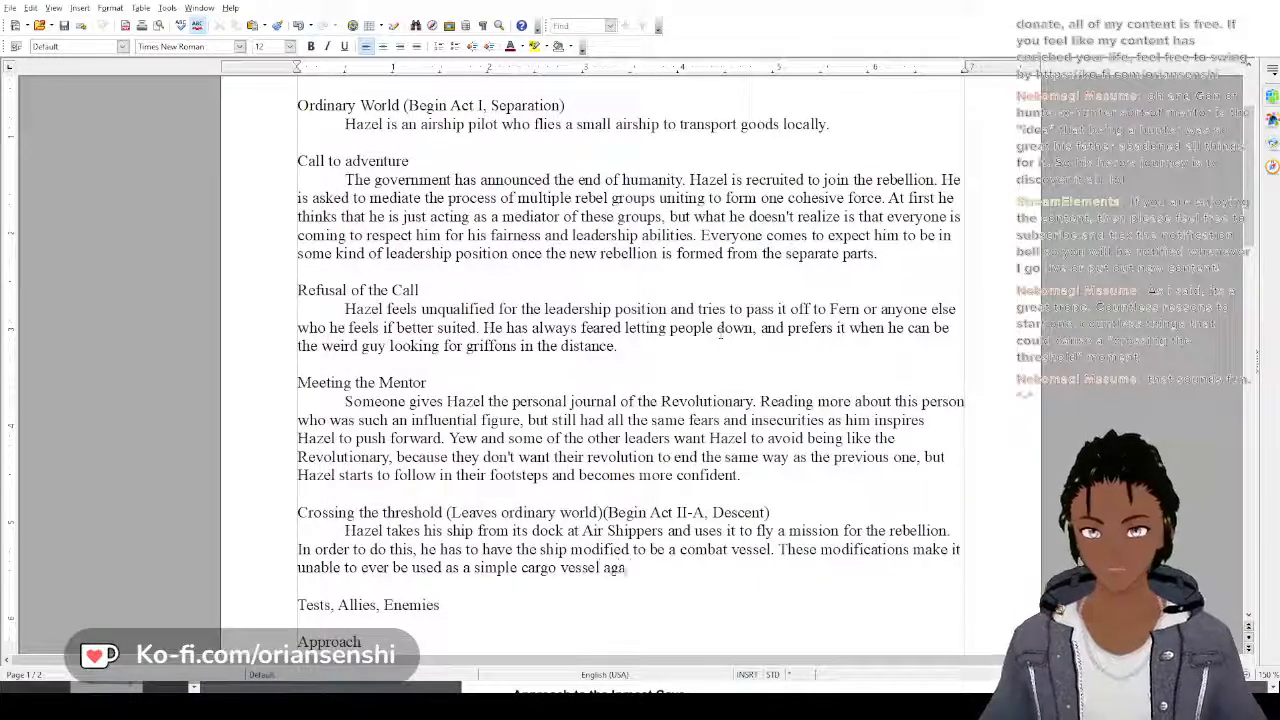
type("in.")
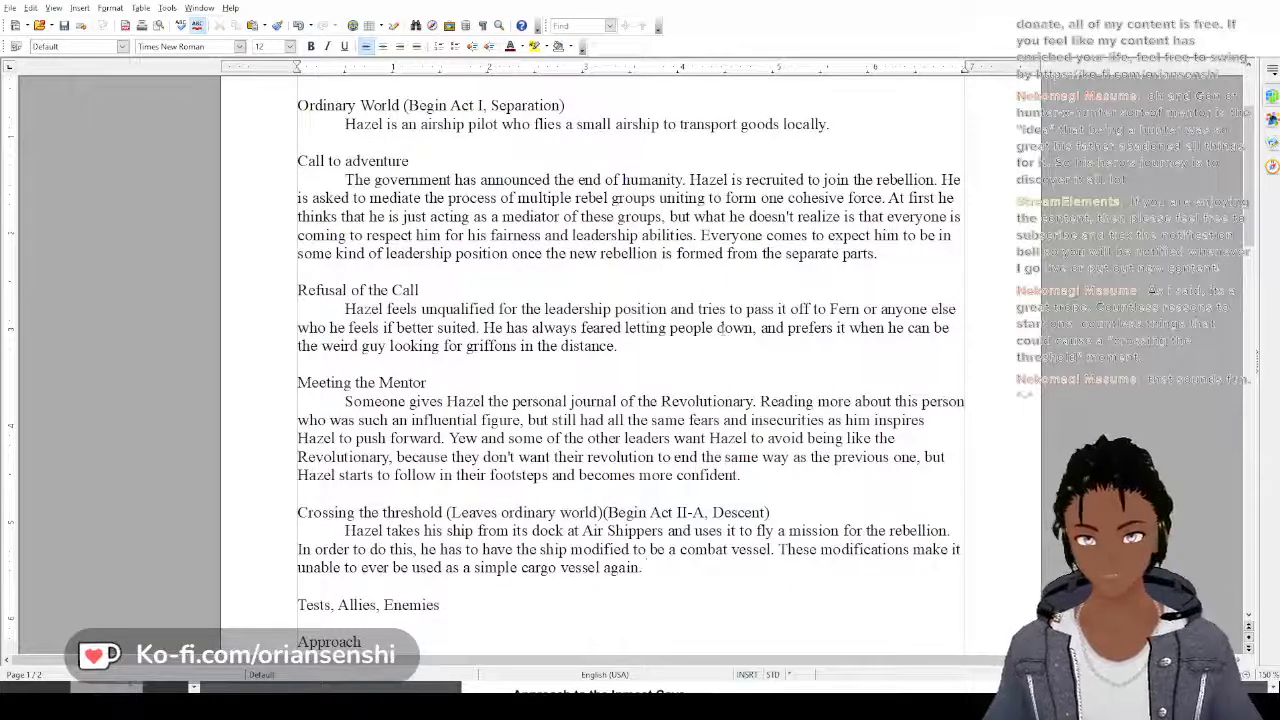
type("The s")
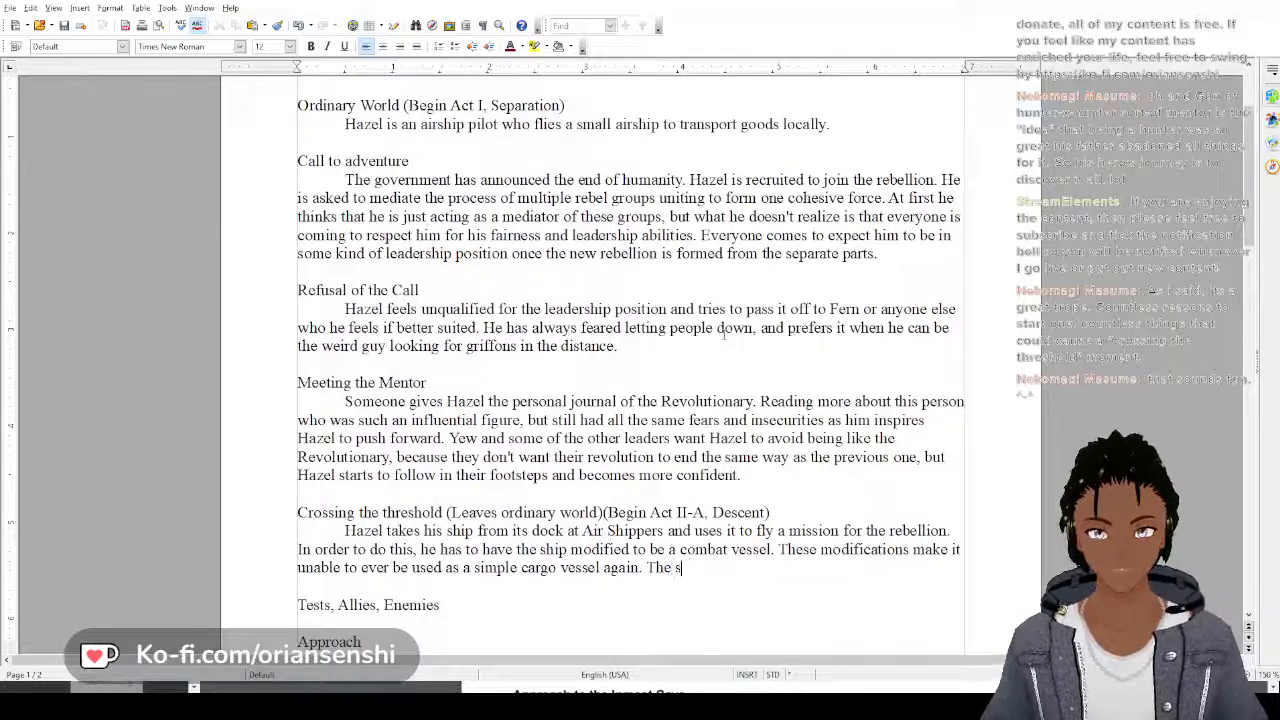
Add to the Crossing the threshold paragraph "The ship stops being called the Griffons Wing and instead becomes the Halcyon Avenging."
type("hip stops")
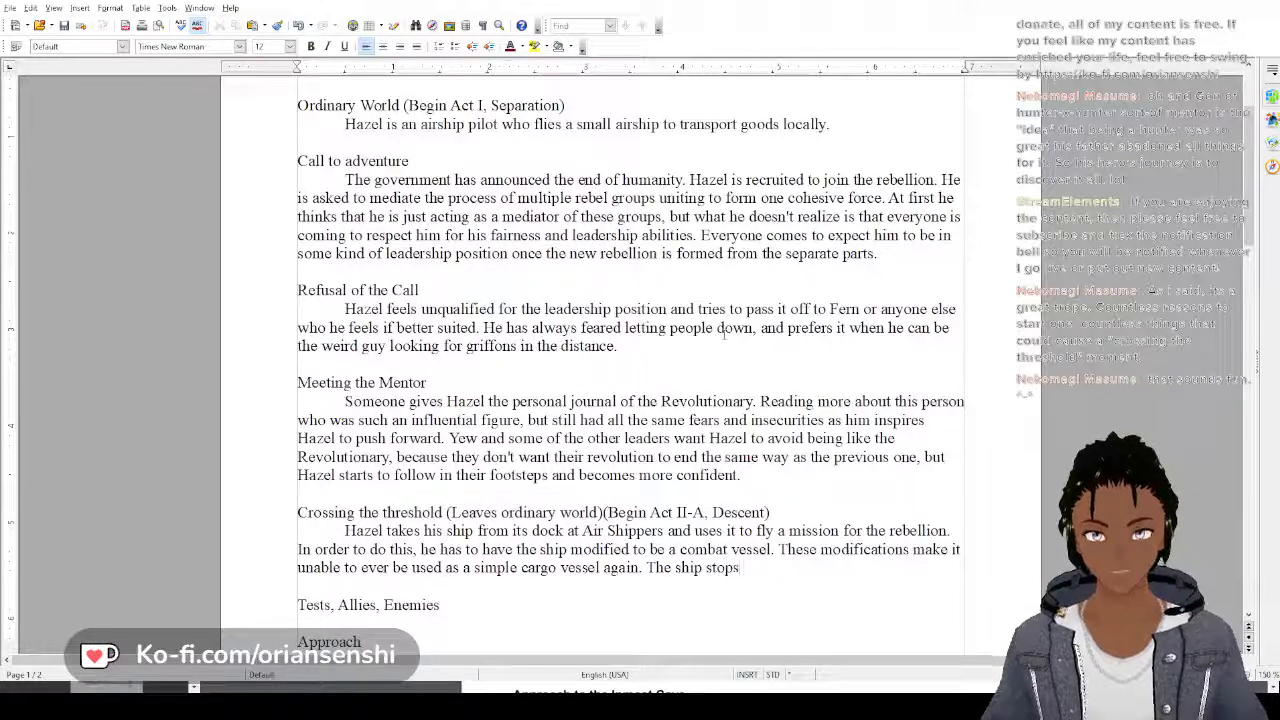
type(" being called")
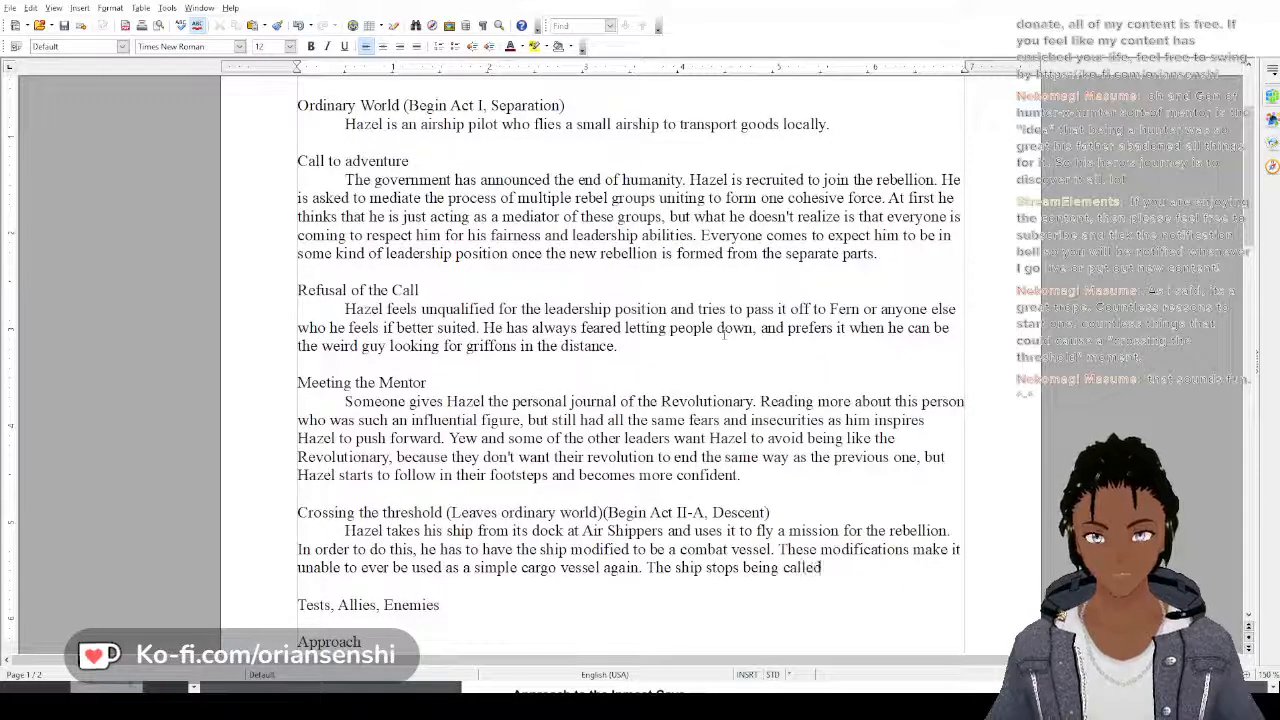
type(" the ")
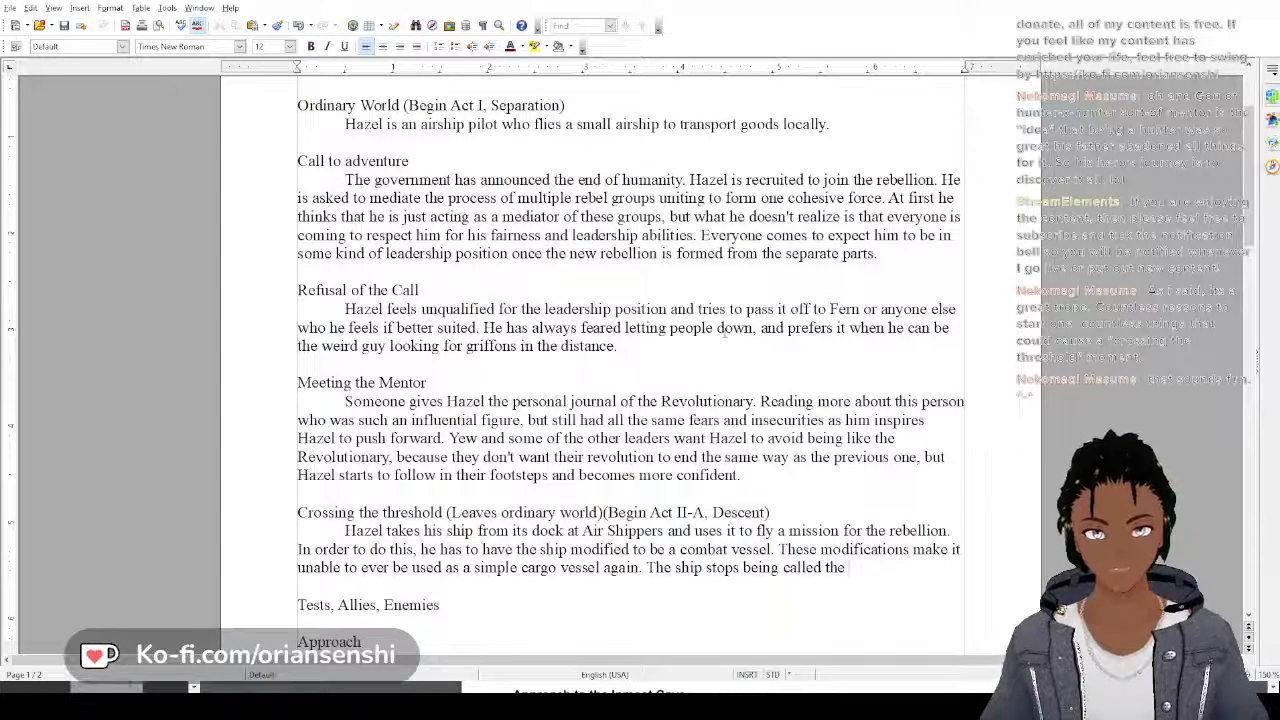
type("Gr")
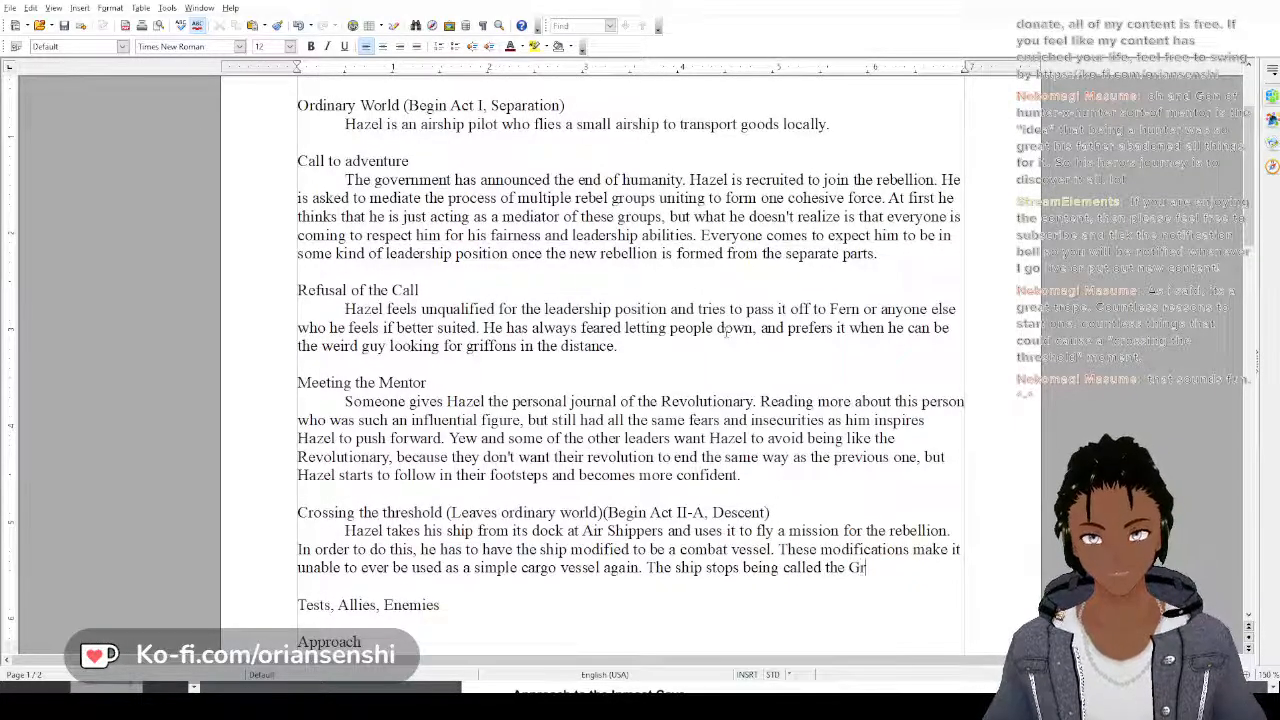
type("iffons W")
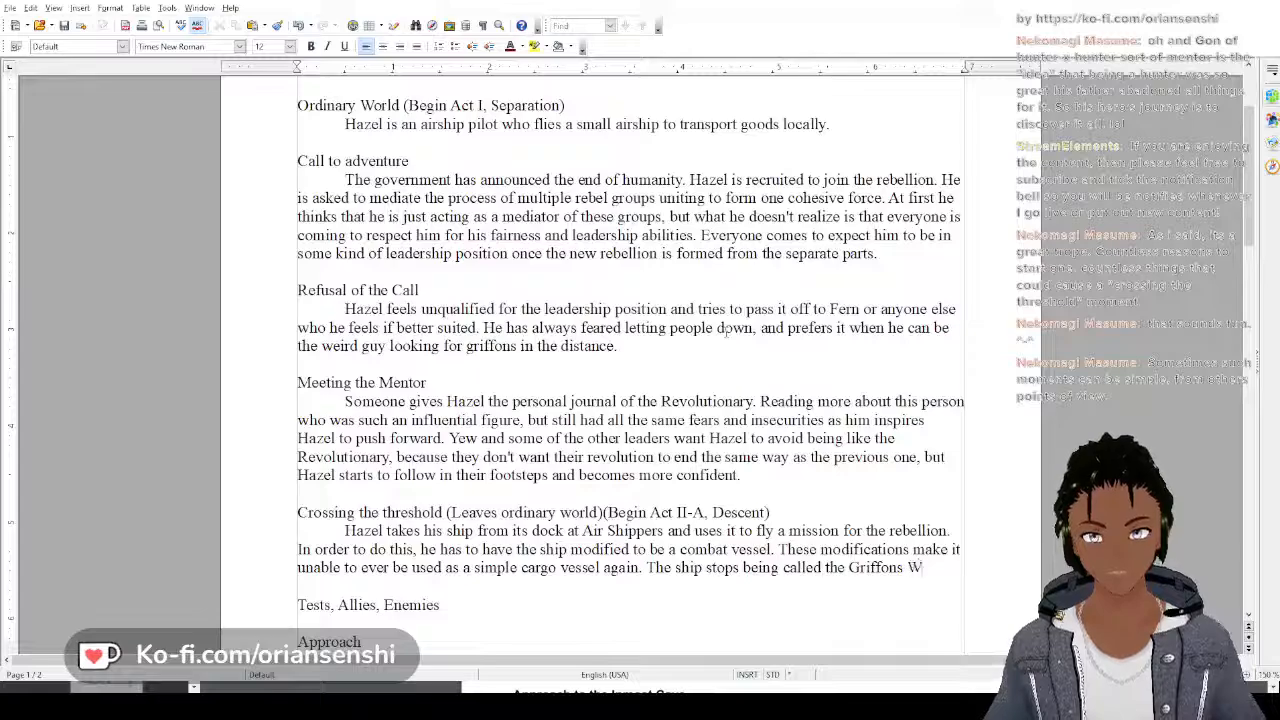
type("ing and inste")
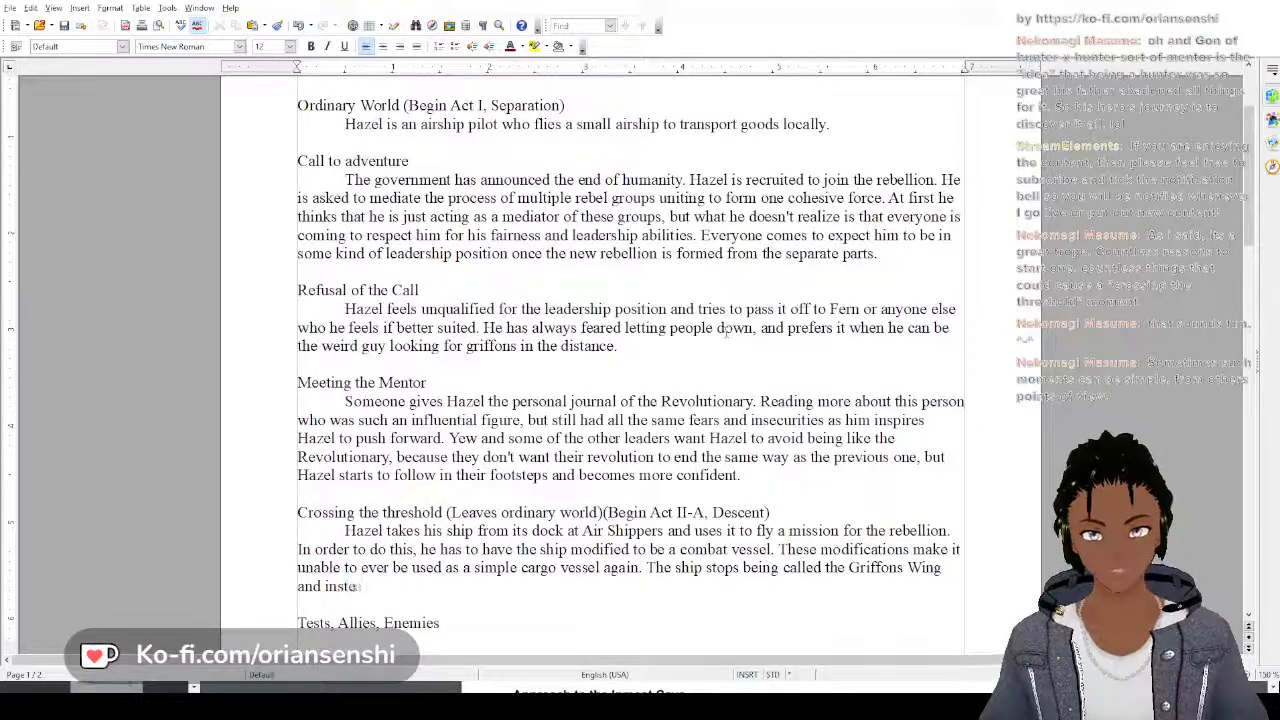
type("ad becomes th")
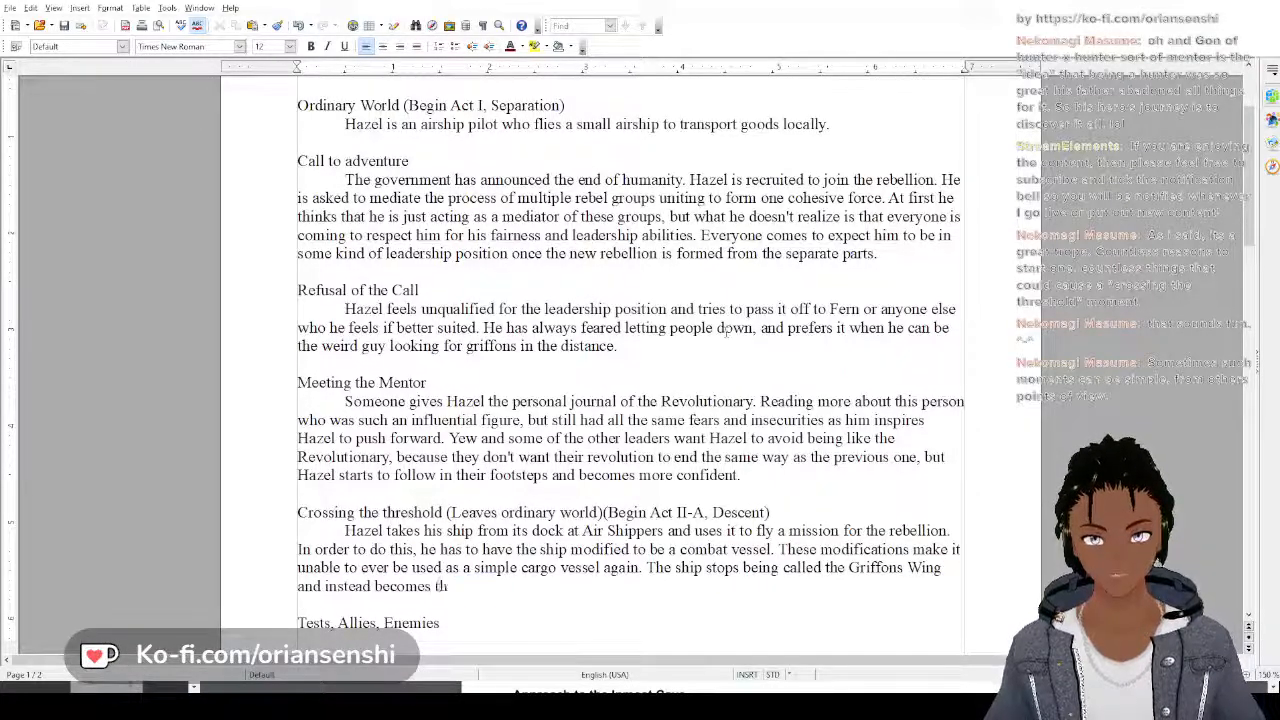
type("e Ha")
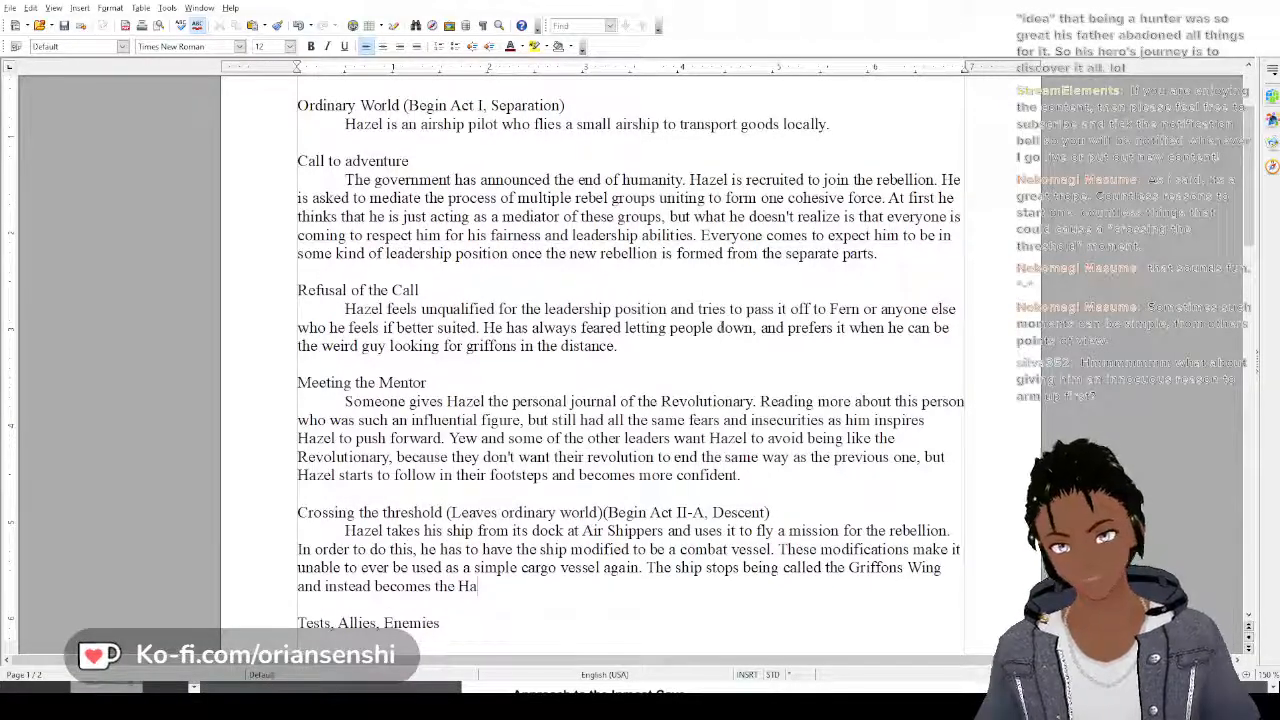
type("lc")
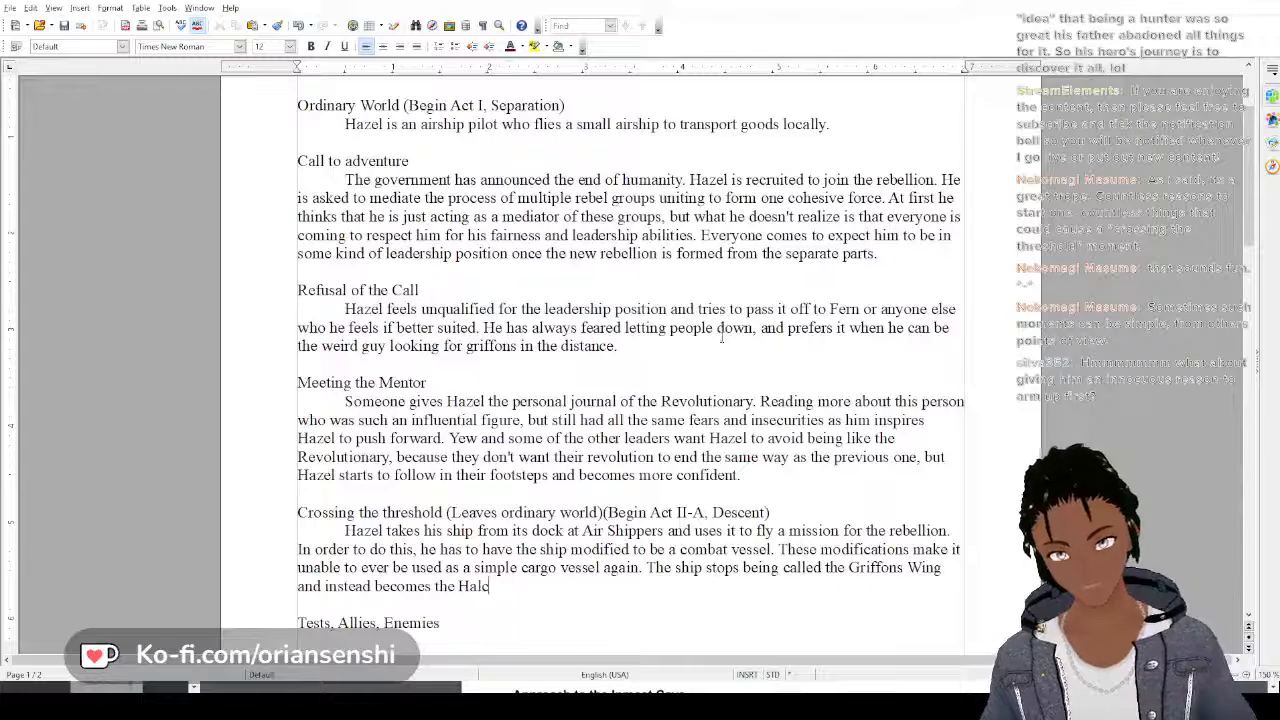
type("yon Aveng")
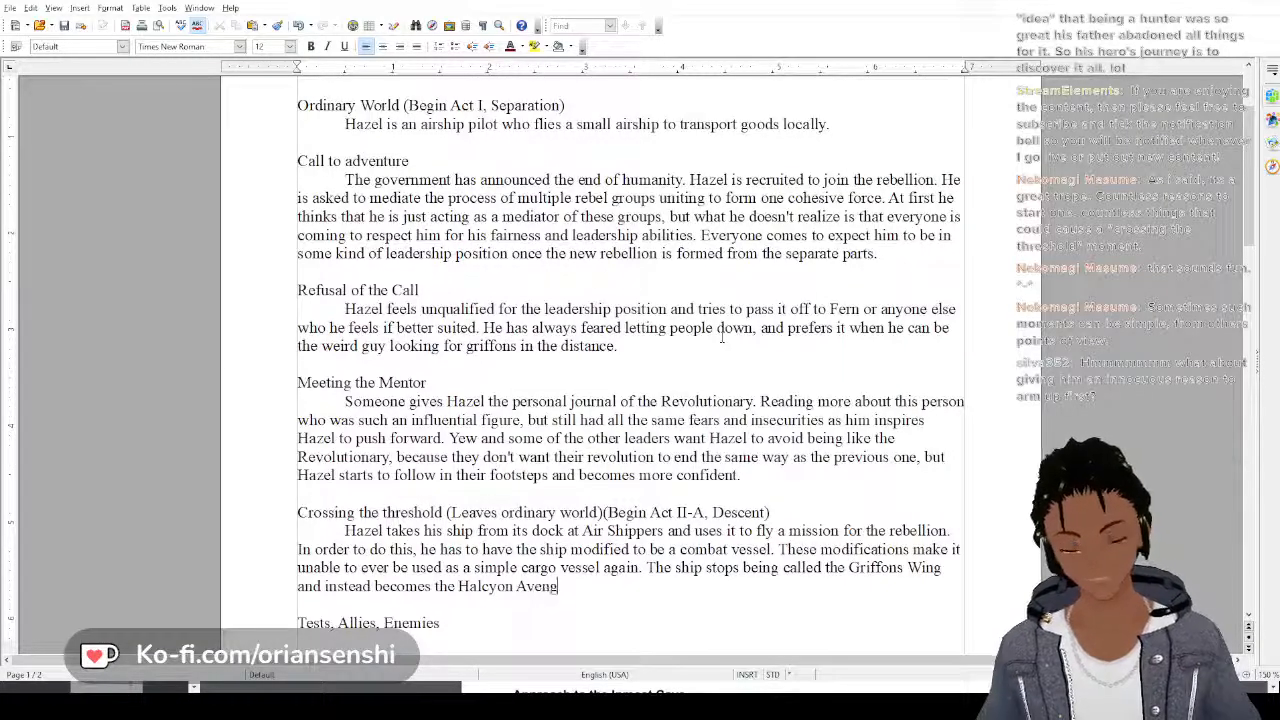
type("ing. It symbolizes him giving up his childish pursuits of")
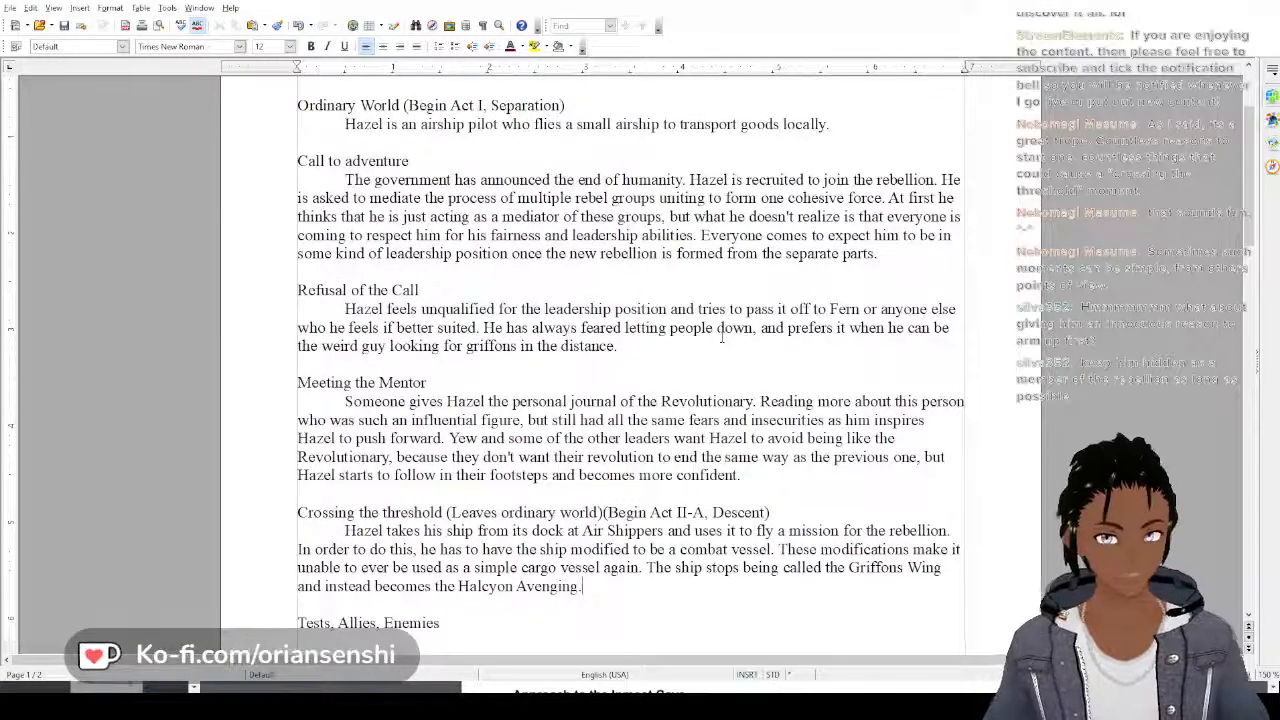
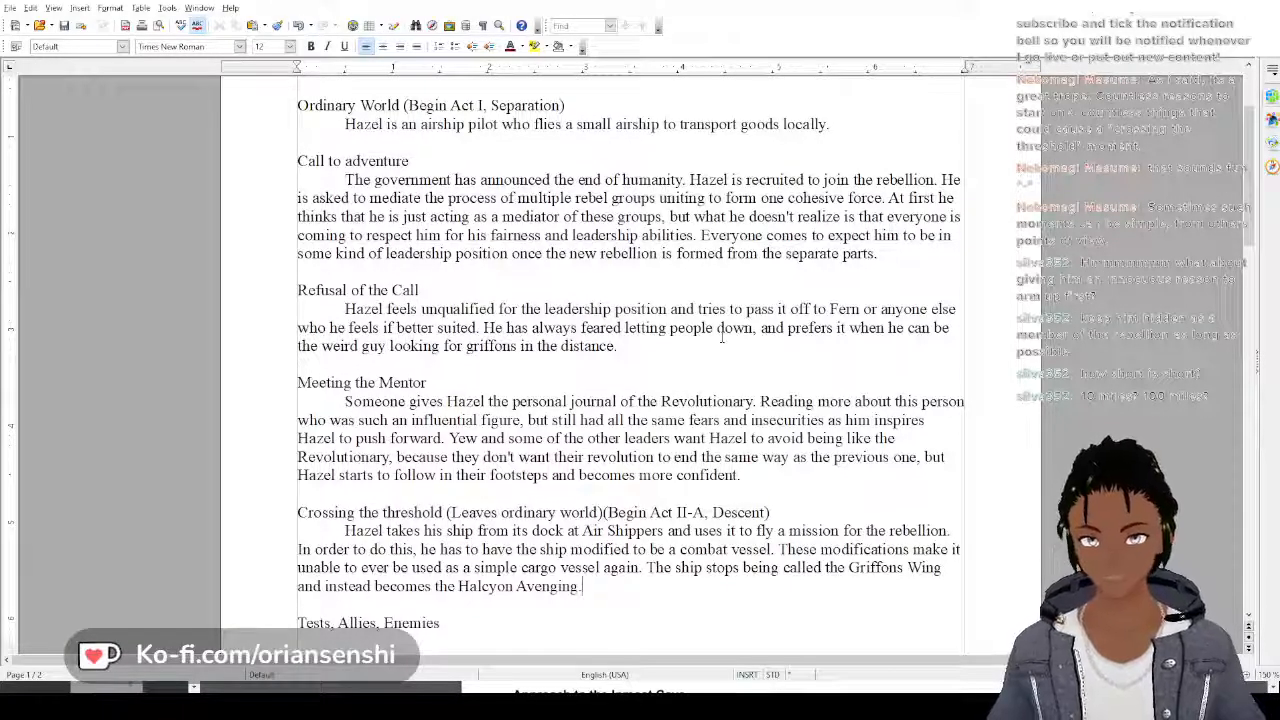
Begin a new sentence after "Halcyon Avenging." in the Crossing the threshold paragraph with "It symbolizes"
type("I")
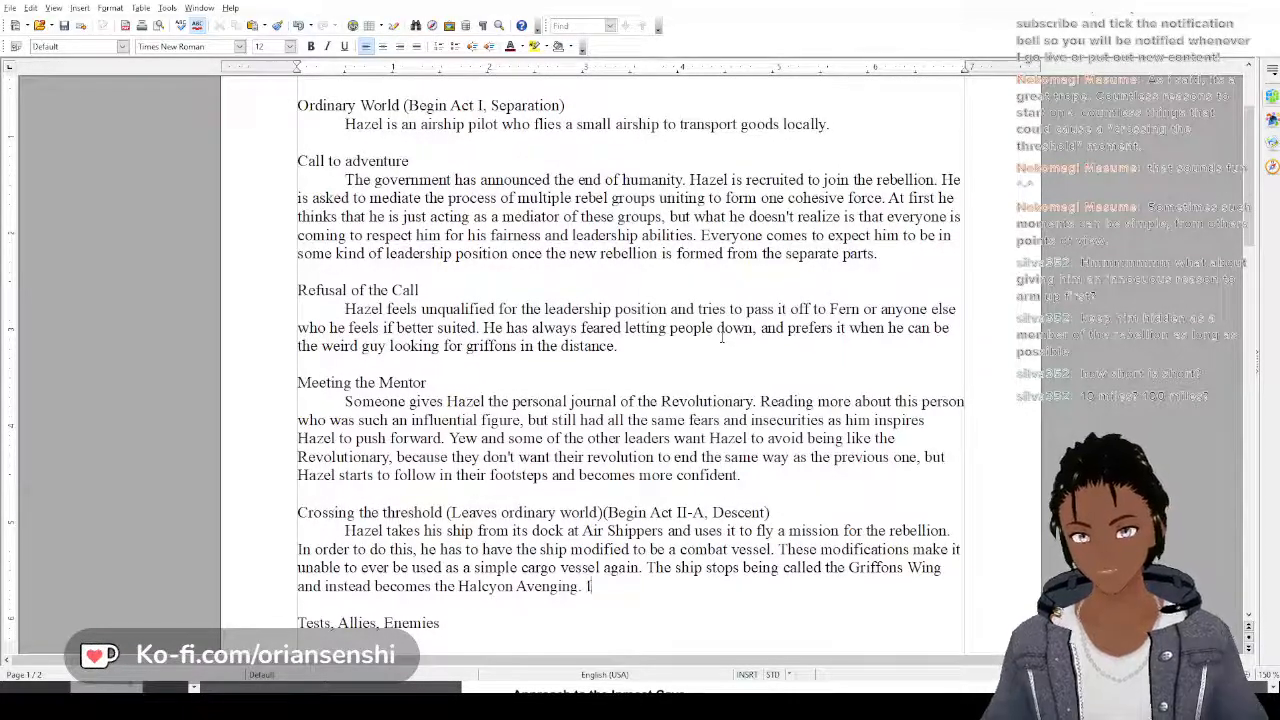
type("t symbol")
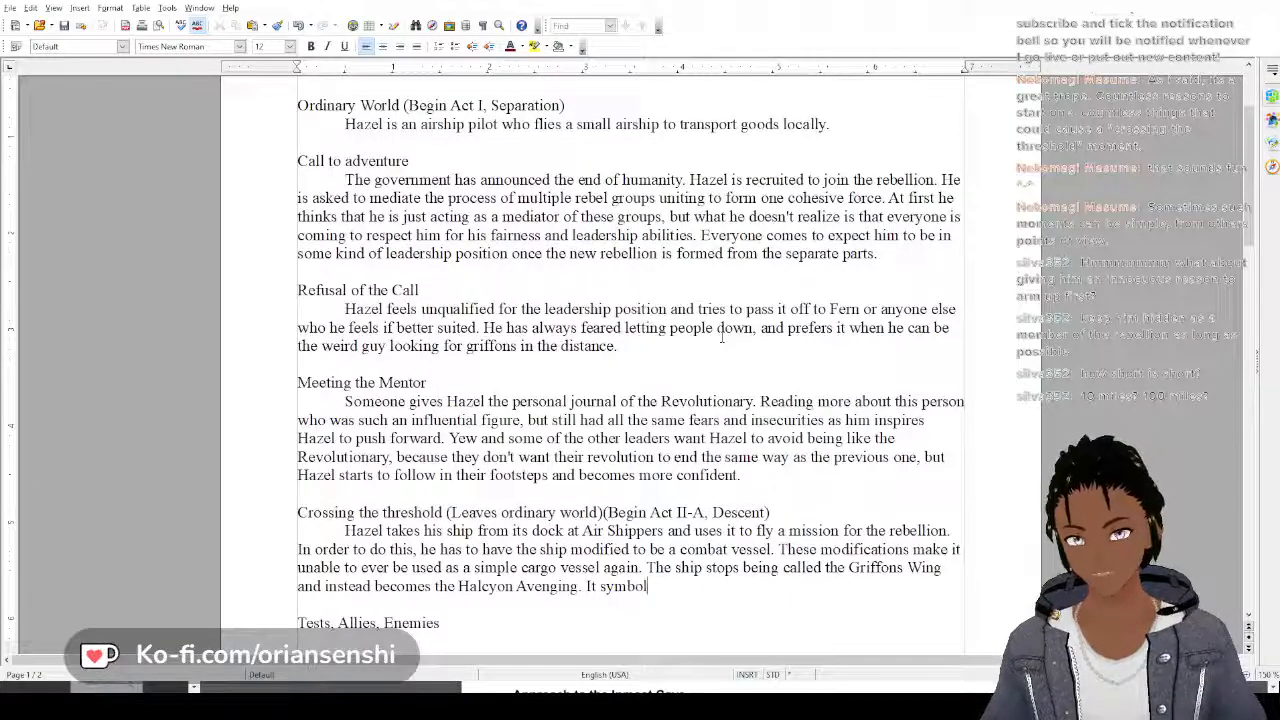
type("izes hi")
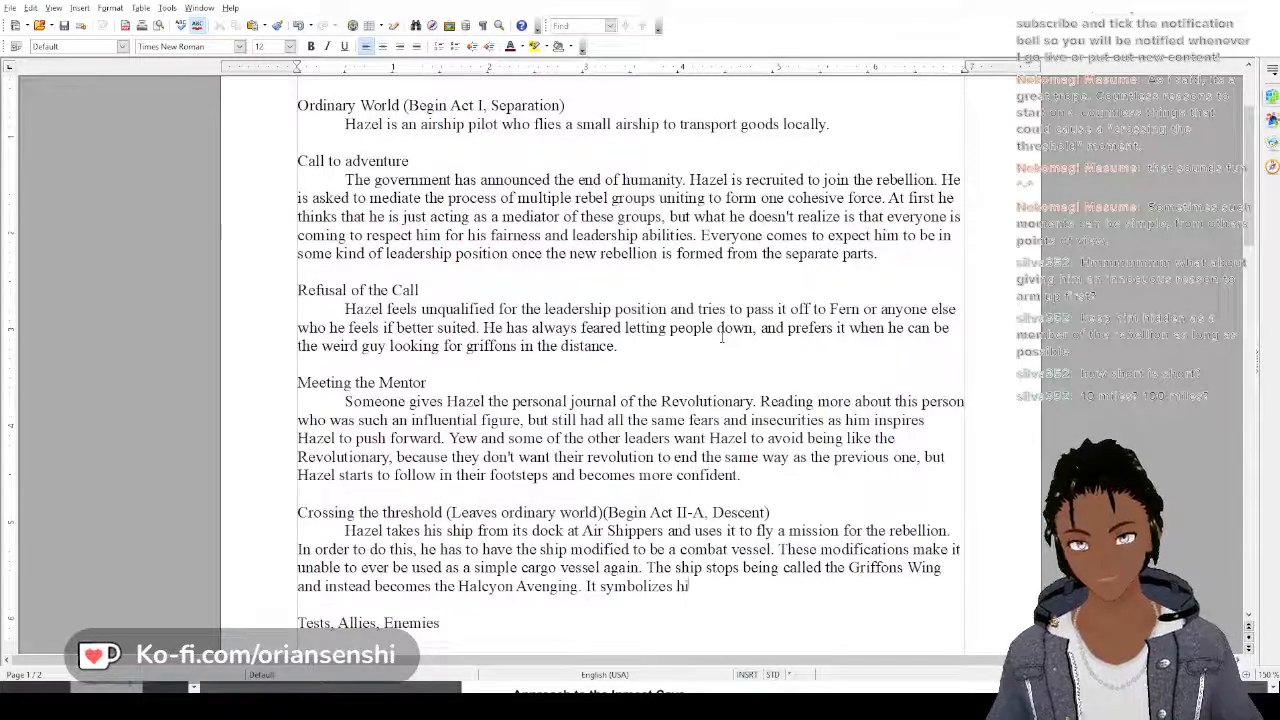
type("m giving up ")
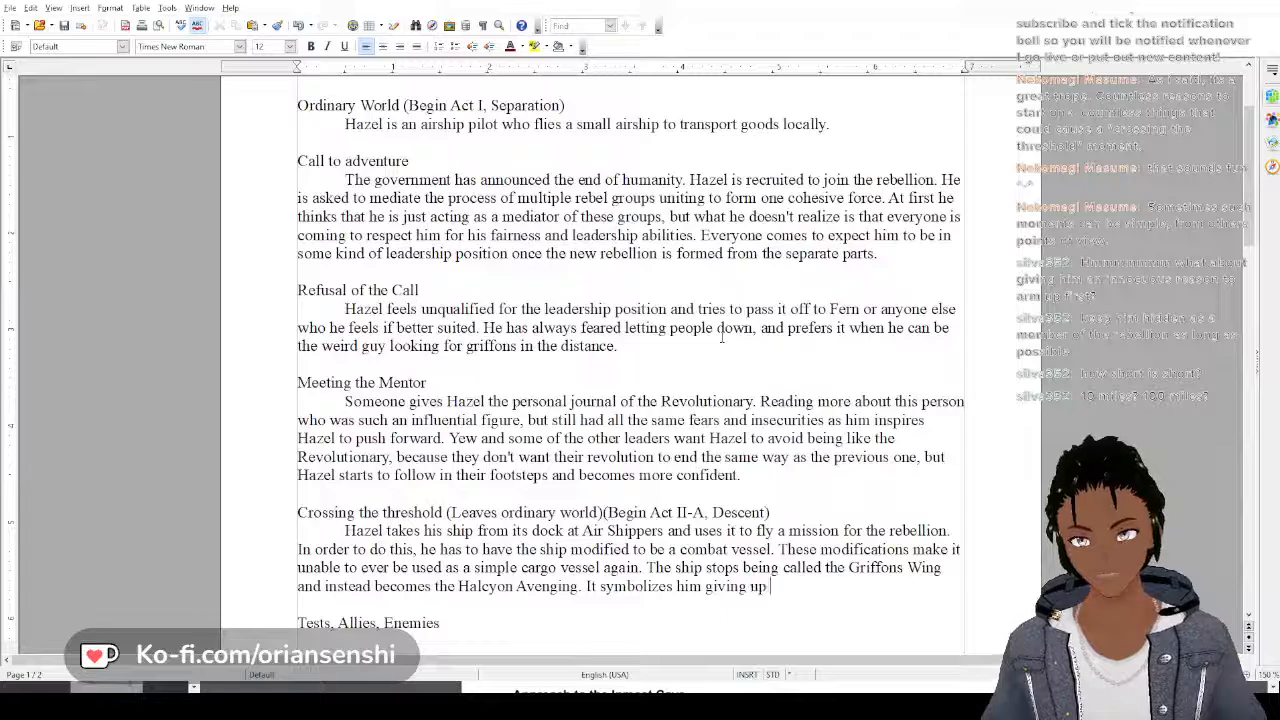
type("his childish")
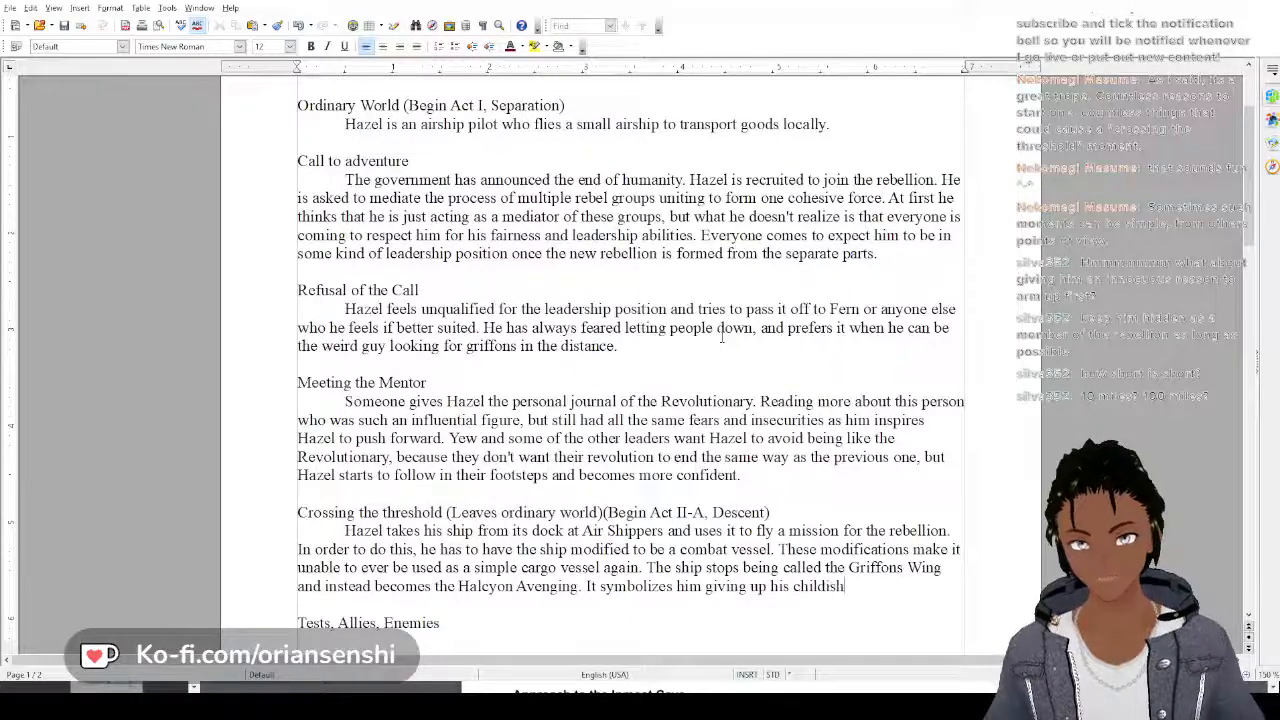
type(" pur")
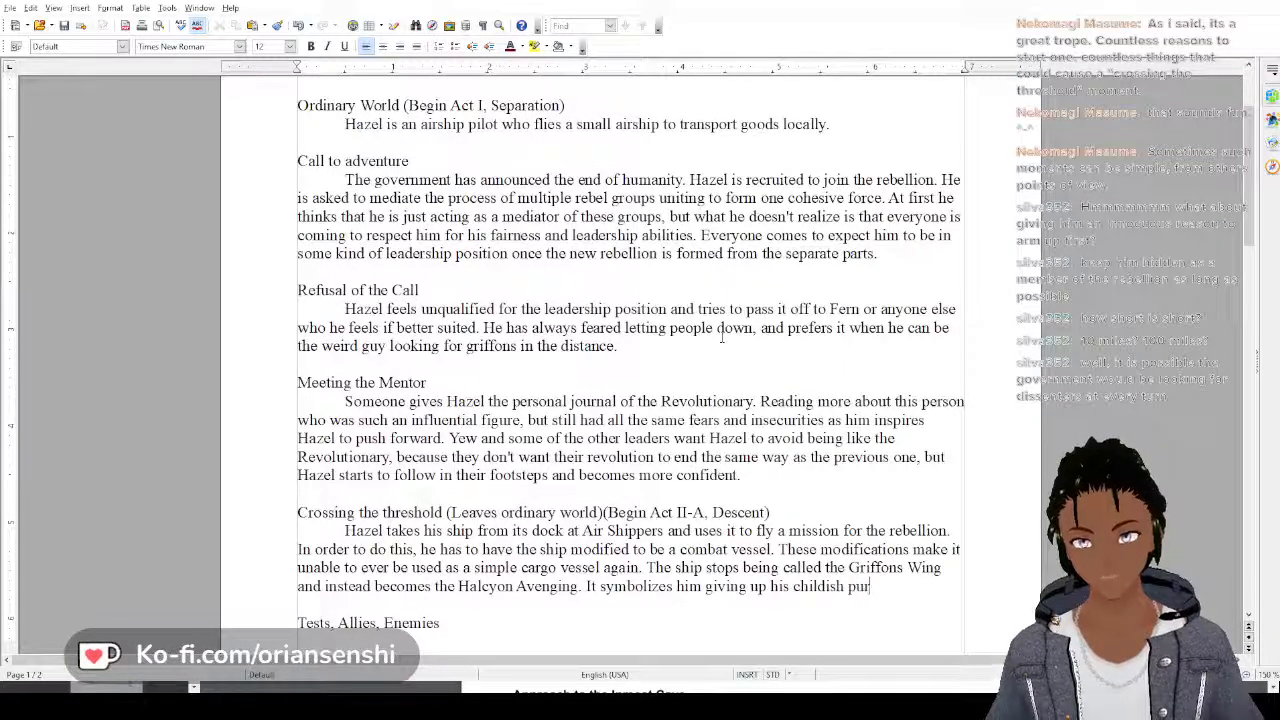
type("suits of")
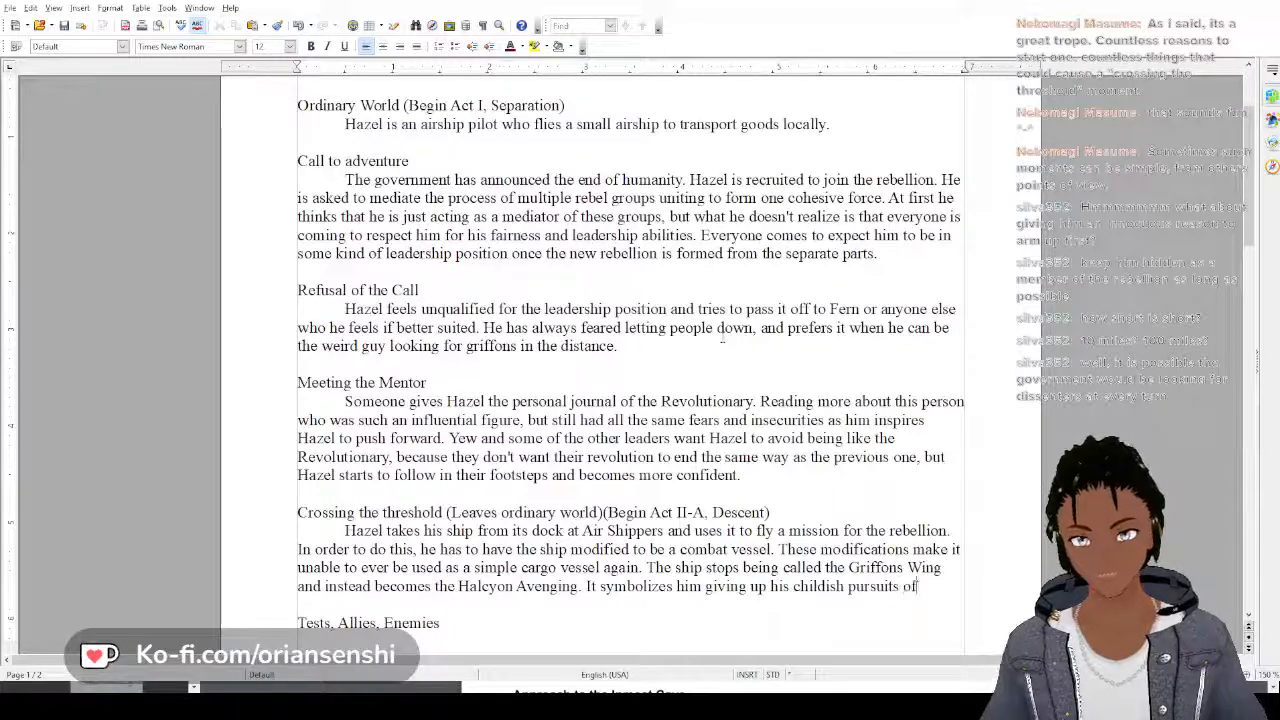
type(" chasing")
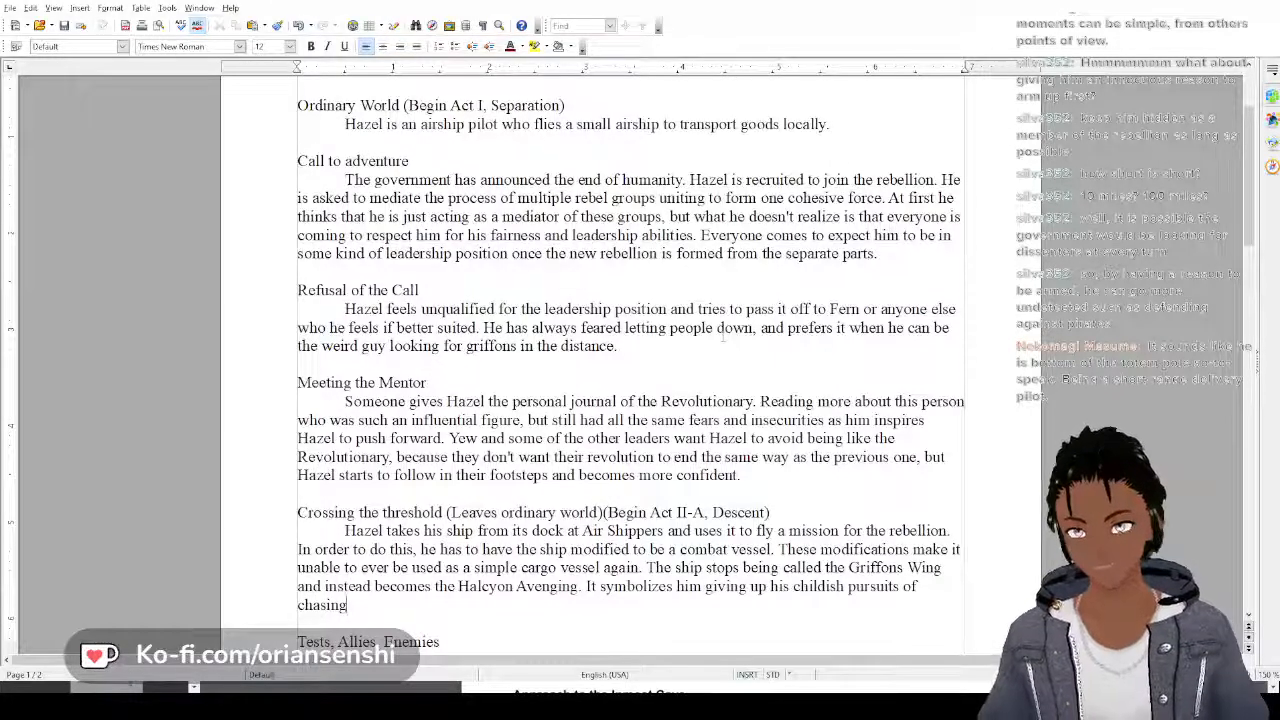
type("griffons and")
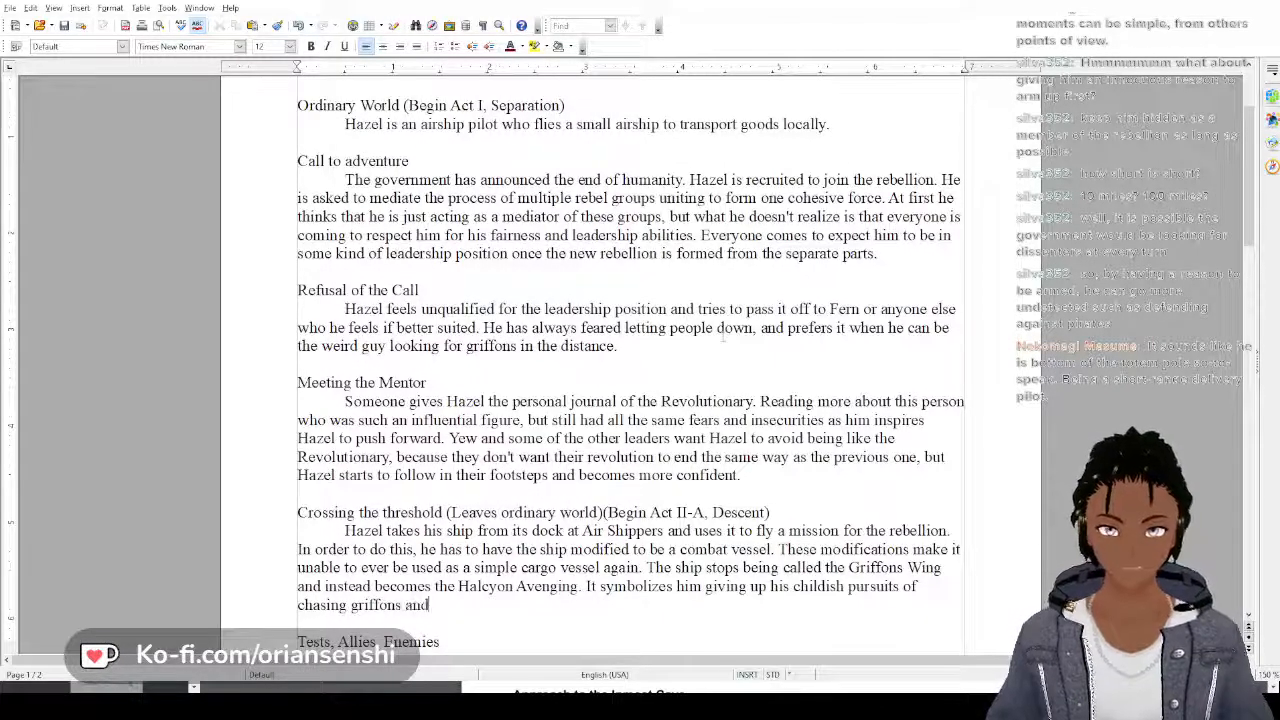
type(" instead f")
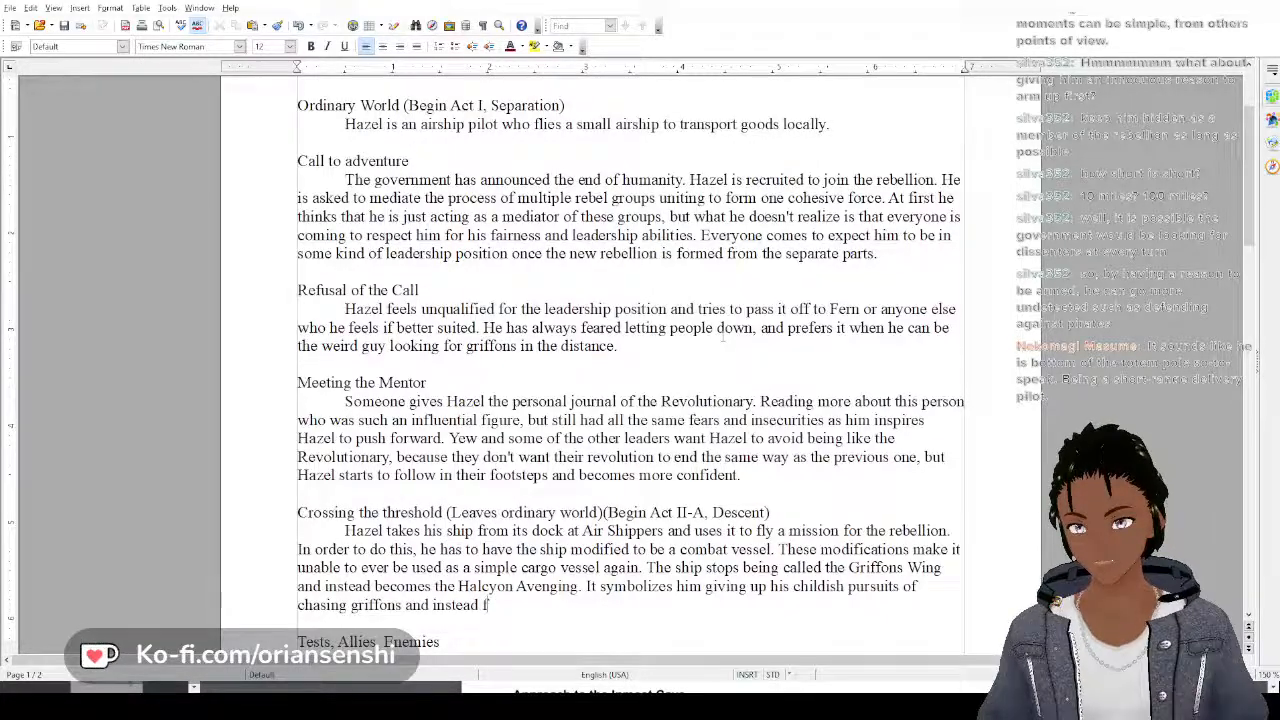
key("BackSpace")
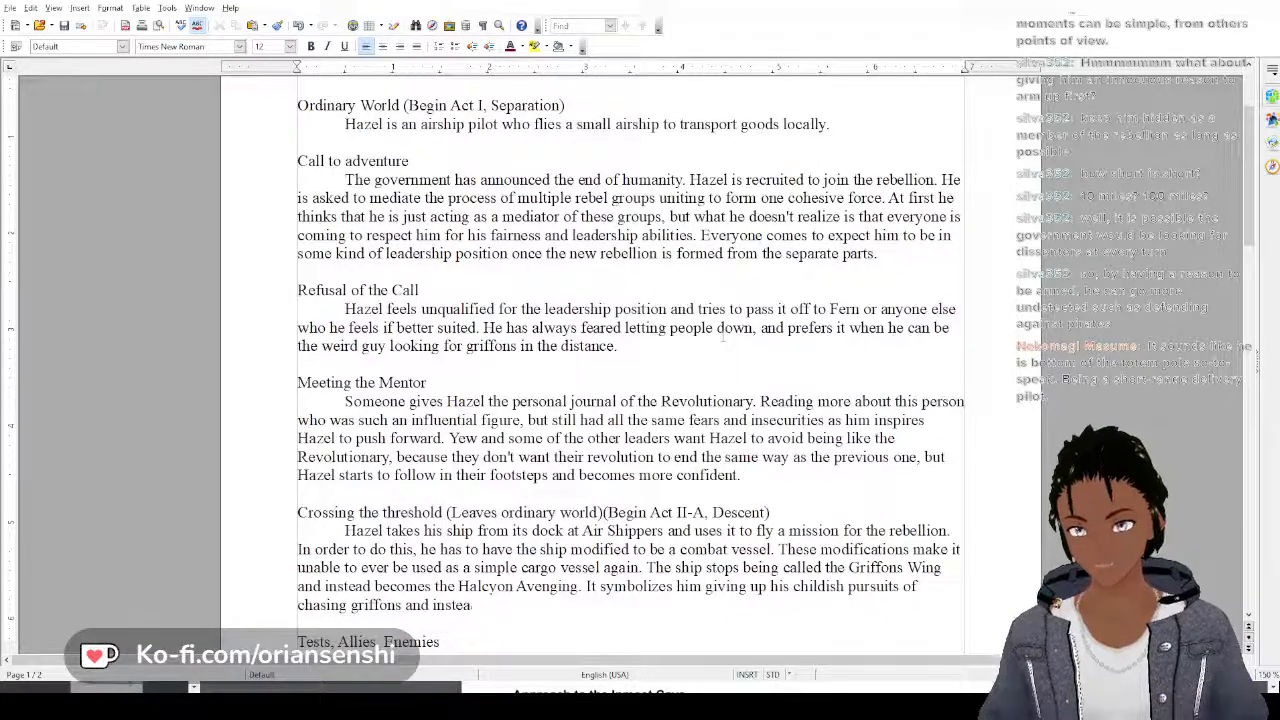
key("BackSpace")
key("BackSpace")
key("BackSpace")
key("BackSpace")
key("BackSpace")
key("BackSpace")
key("BackSpace")
key("BackSpace")
key("BackSpace")
key("BackSpace")
key("BackSpace")
key("BackSpace")
key("BackSpace")
key("BackSpace")
key("BackSpace")
key("BackSpace")
key("BackSpace")
key("BackSpace")
key("BackSpace")
key("BackSpace")
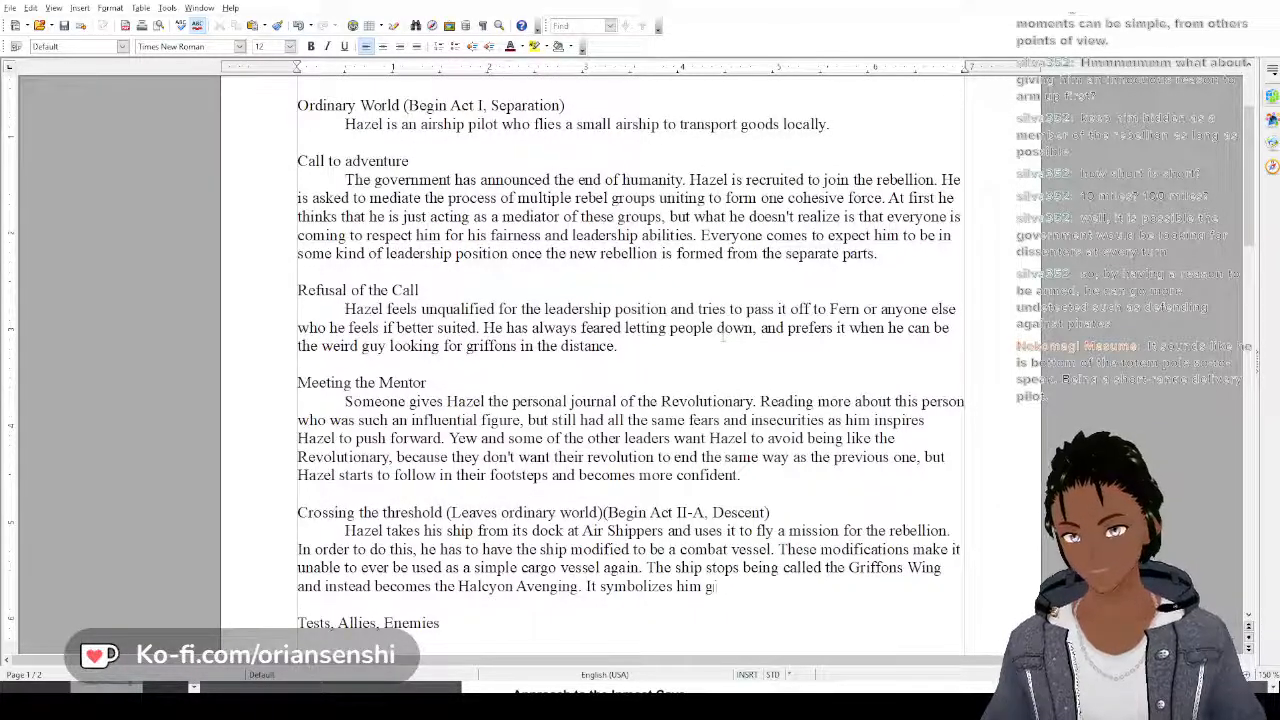
key("BackSpace")
key("BackSpace")
key("BackSpace")
key("BackSpace")
key("BackSpace")
key("BackSpace")
Continue the sentence after "It symbolizes" with "the death of his old self"
type("the de")
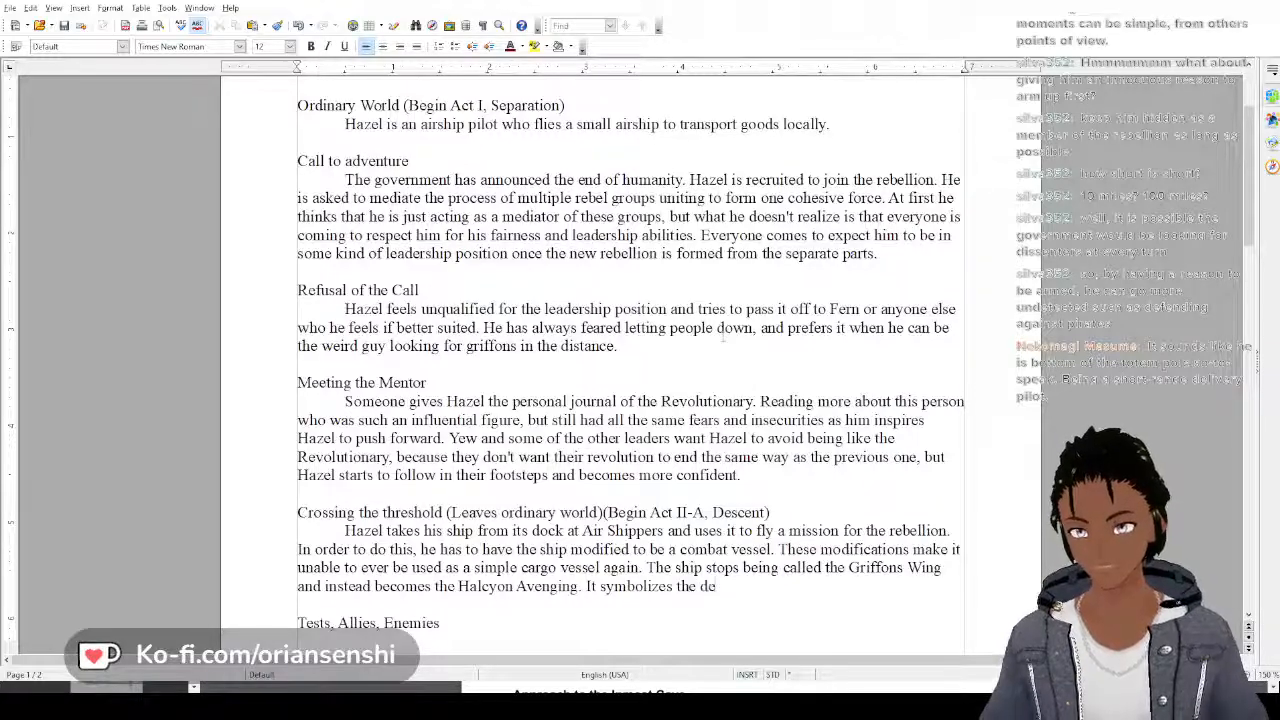
type("ath of his ol")
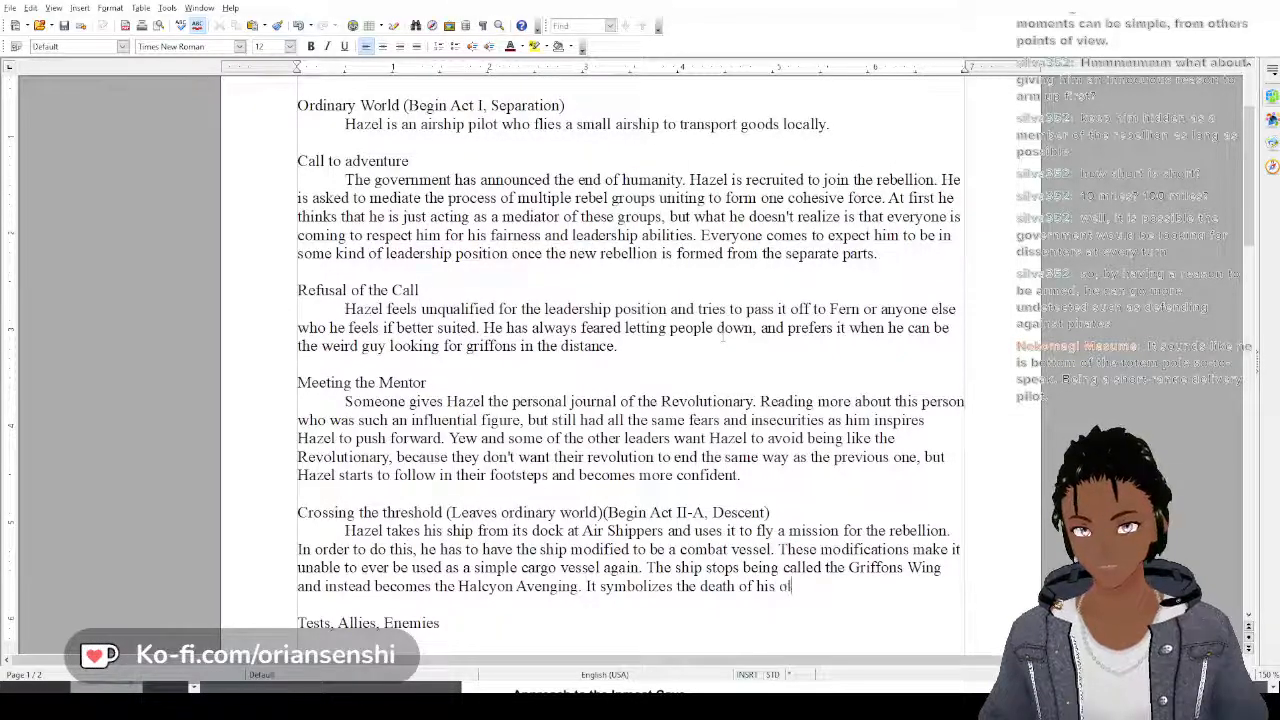
type("d self that ")
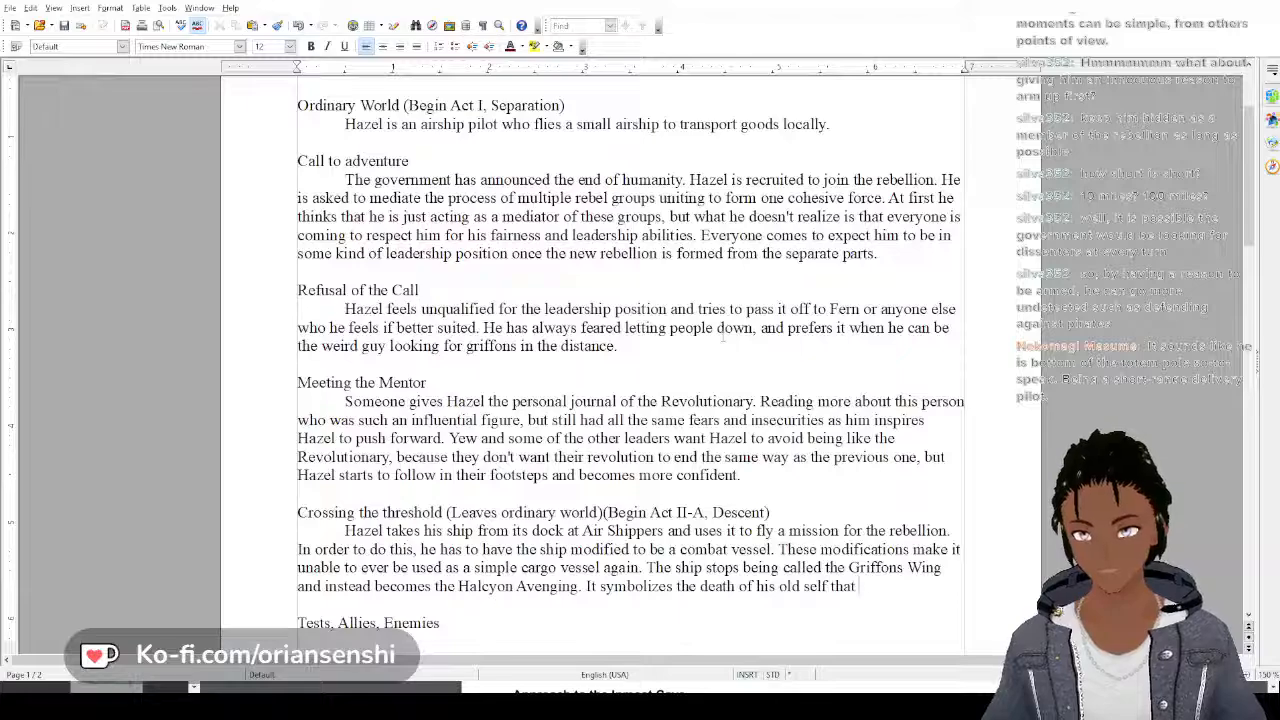
type("sought ans")
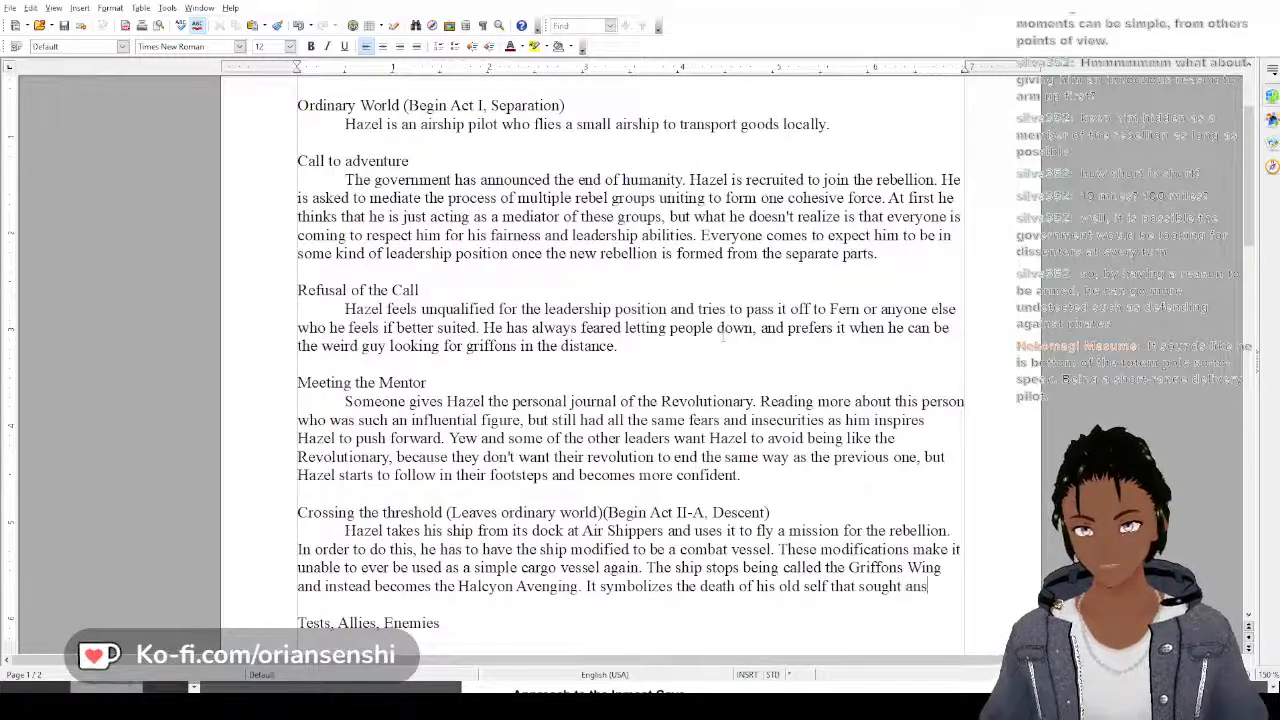
type("wers to why")
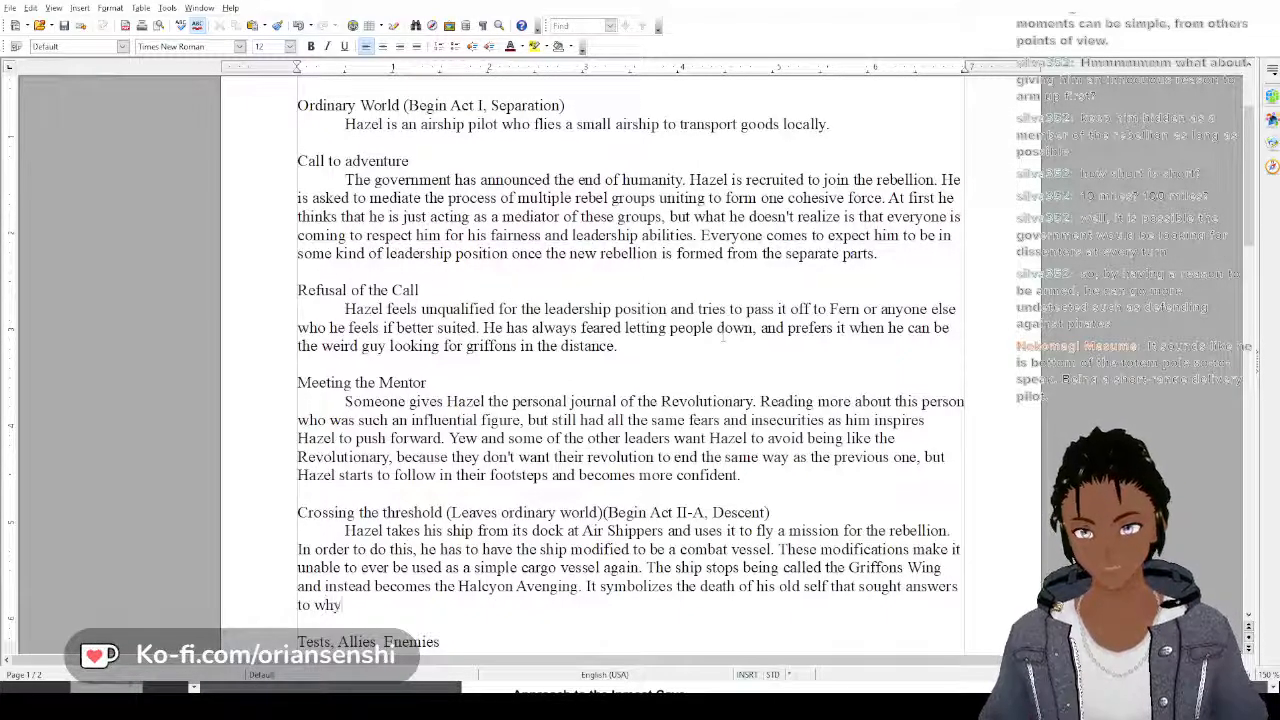
type(" no one had s")
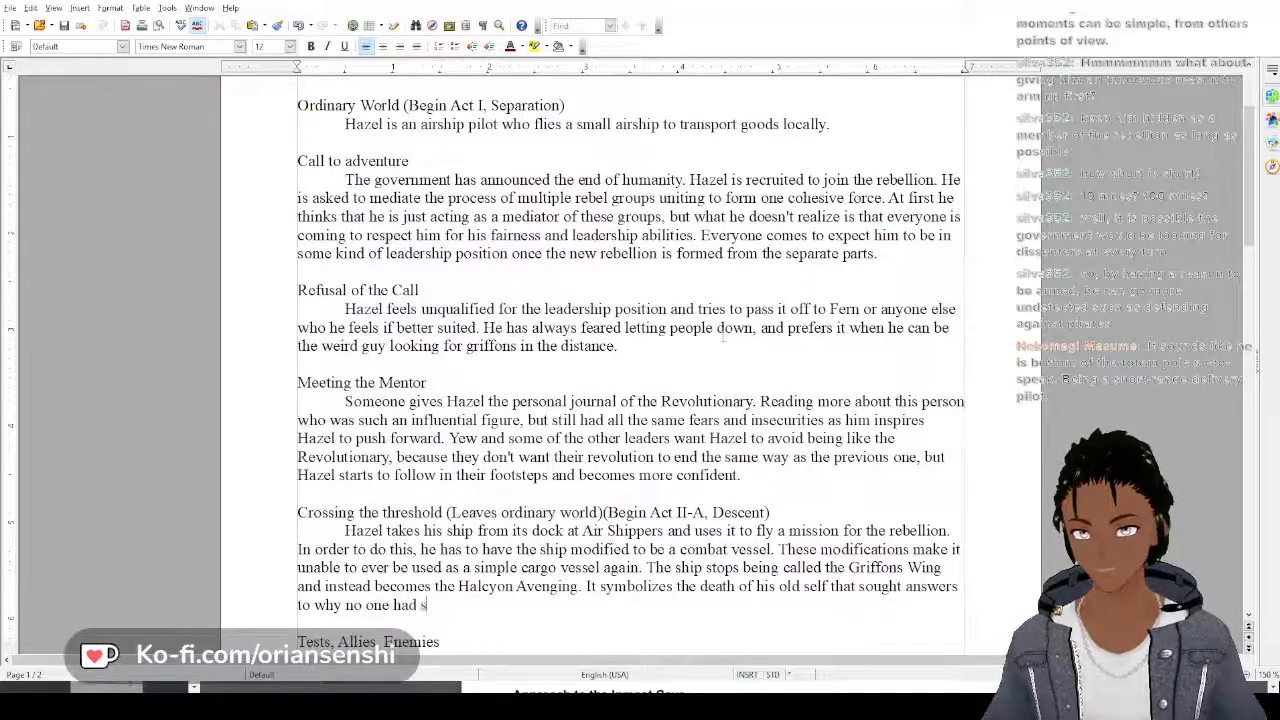
type("een gri")
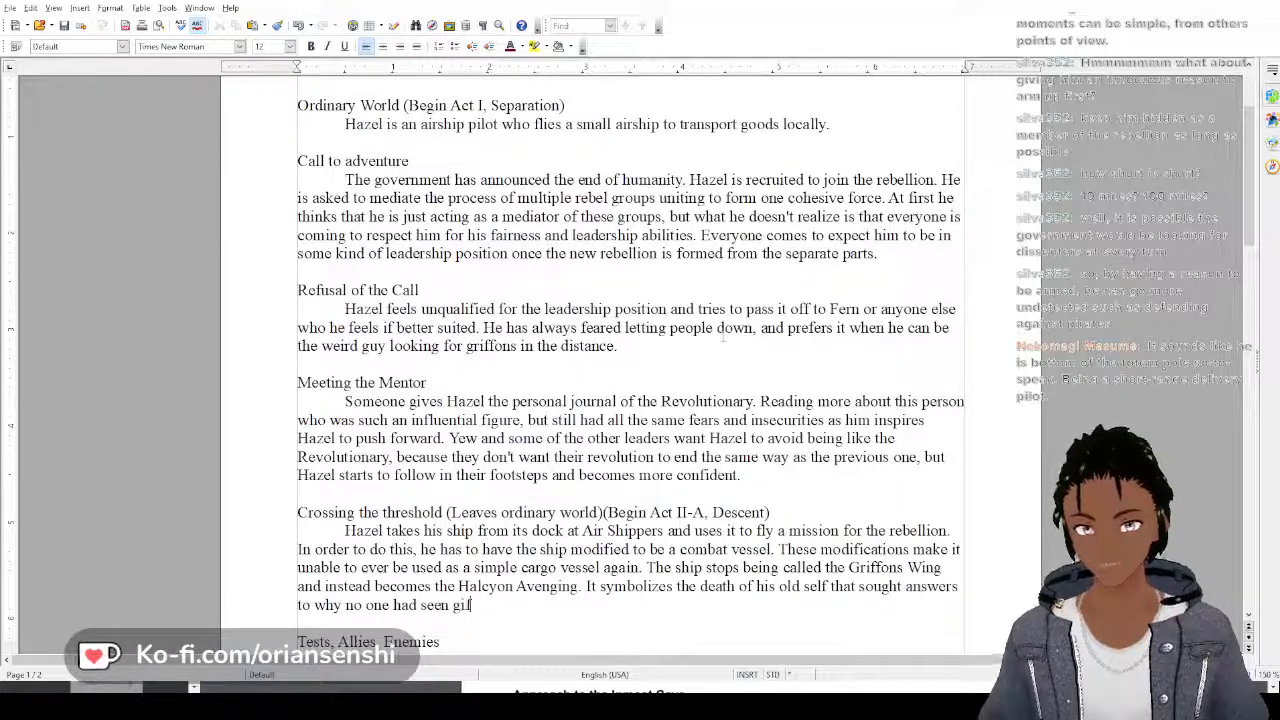
type("ffons, and")
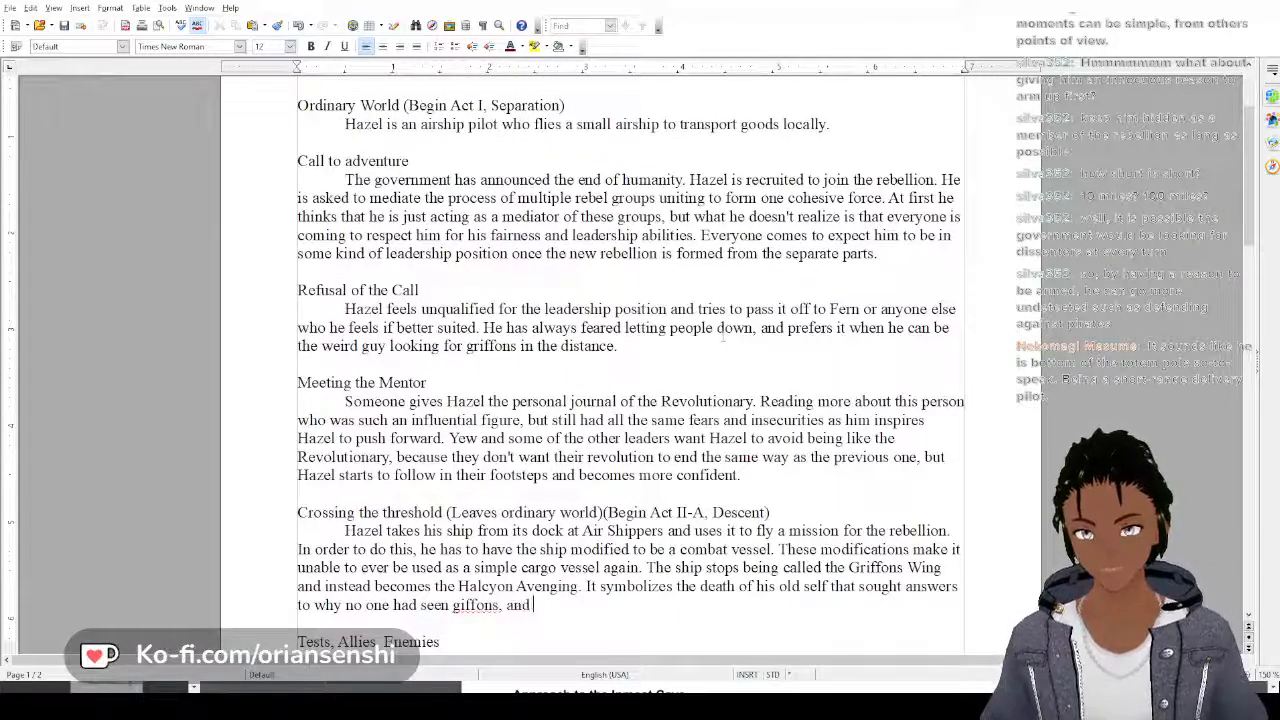
key("BackSpace")
key("BackSpace")
key("BackSpace")
key("BackSpace")
key("BackSpace")
key("BackSpace")
key("BackSpace")
key("BackSpace")
key("BackSpace")
key("BackSpace")
key("BackSpace")
key("BackSpace")
key("BackSpace")
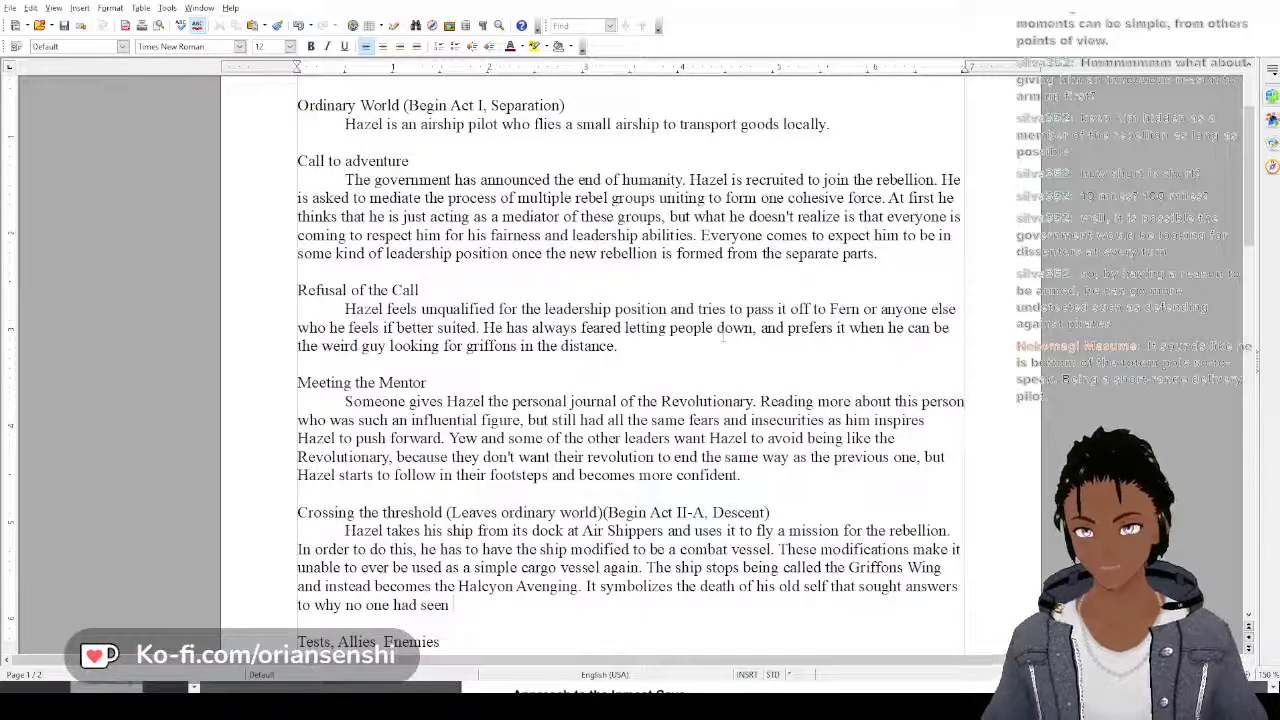
type("gr")
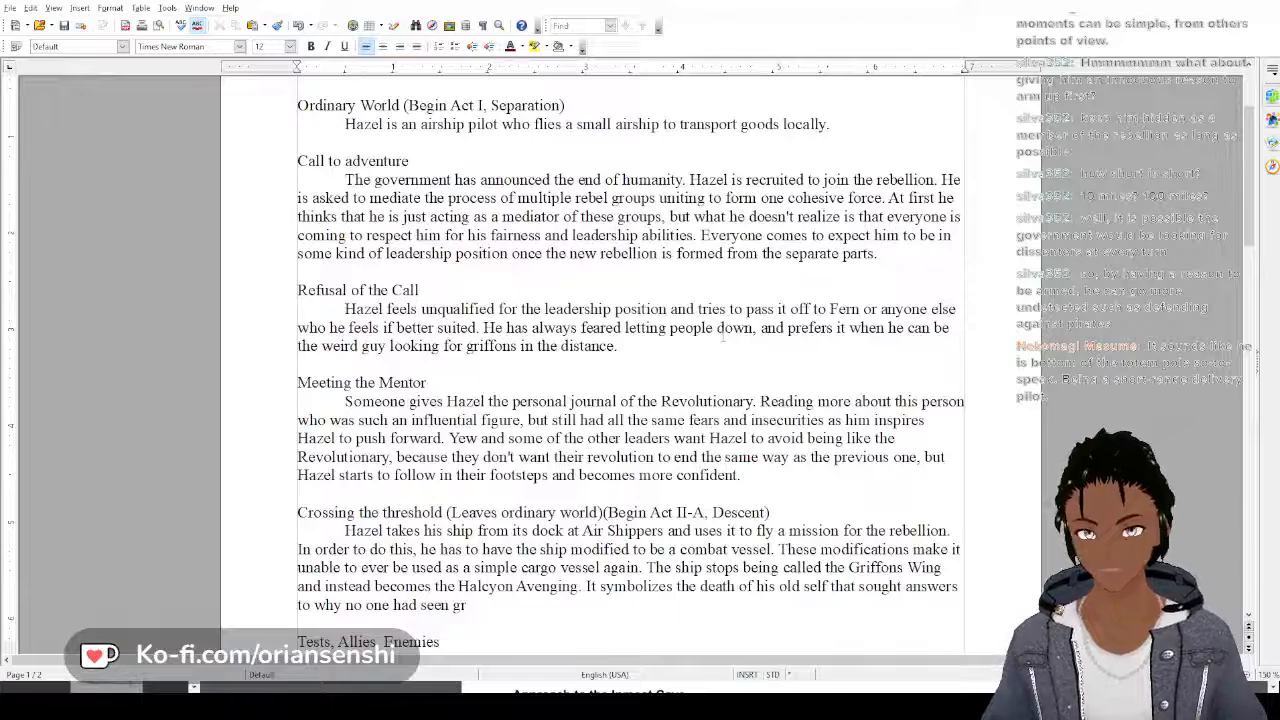
type("iffons an")
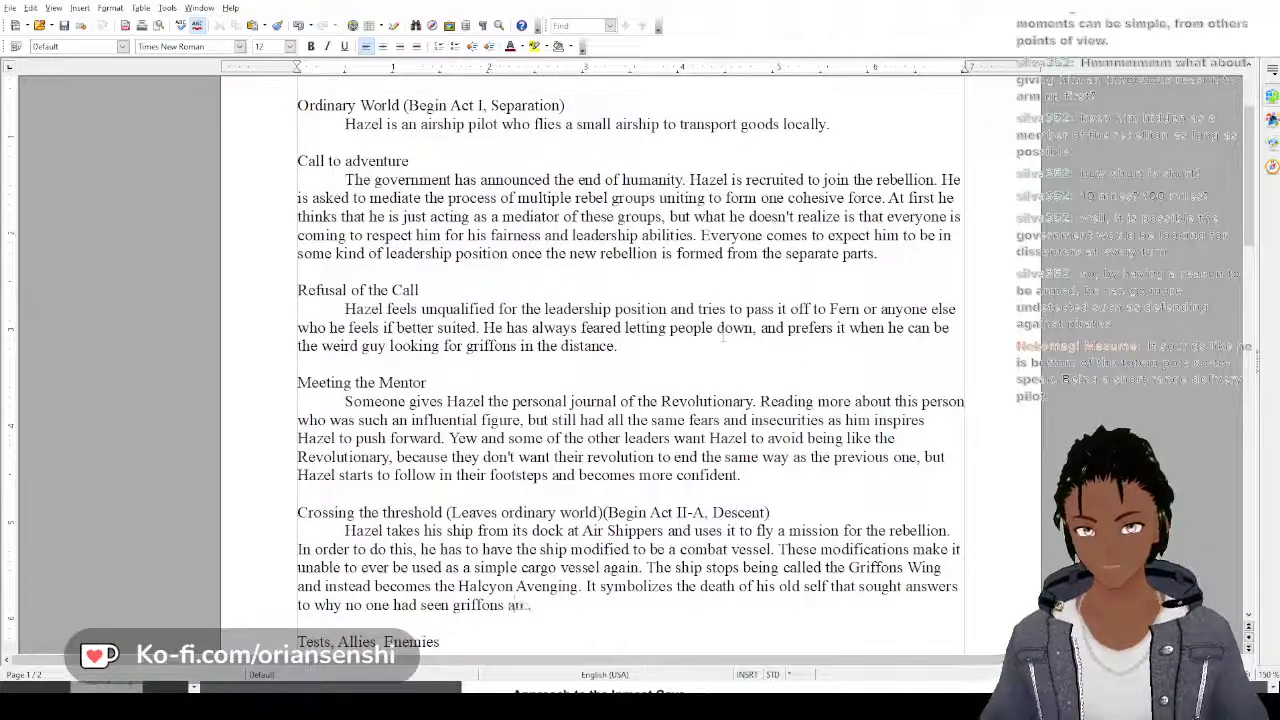
type("d")
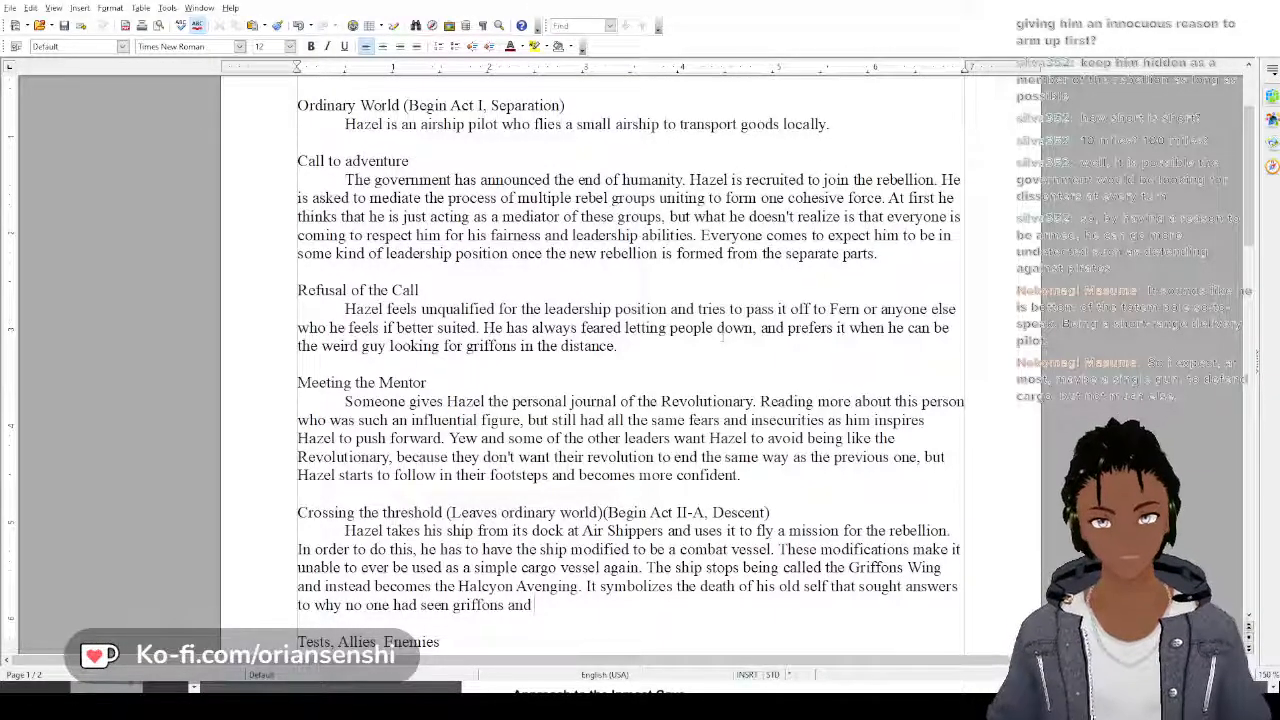
key("BackSpace")
key("BackSpace")
key("BackSpace")
key("BackSpace")
key("BackSpace")
key("BackSpace")
key("BackSpace")
key("BackSpace")
key("BackSpace")
key("BackSpace")
key("BackSpace")
key("BackSpace")
key("BackSpace")
key("BackSpace")
key("BackSpace")
key("BackSpace")
key("BackSpace")
key("BackSpace")
key("BackSpace")
key("BackSpace")
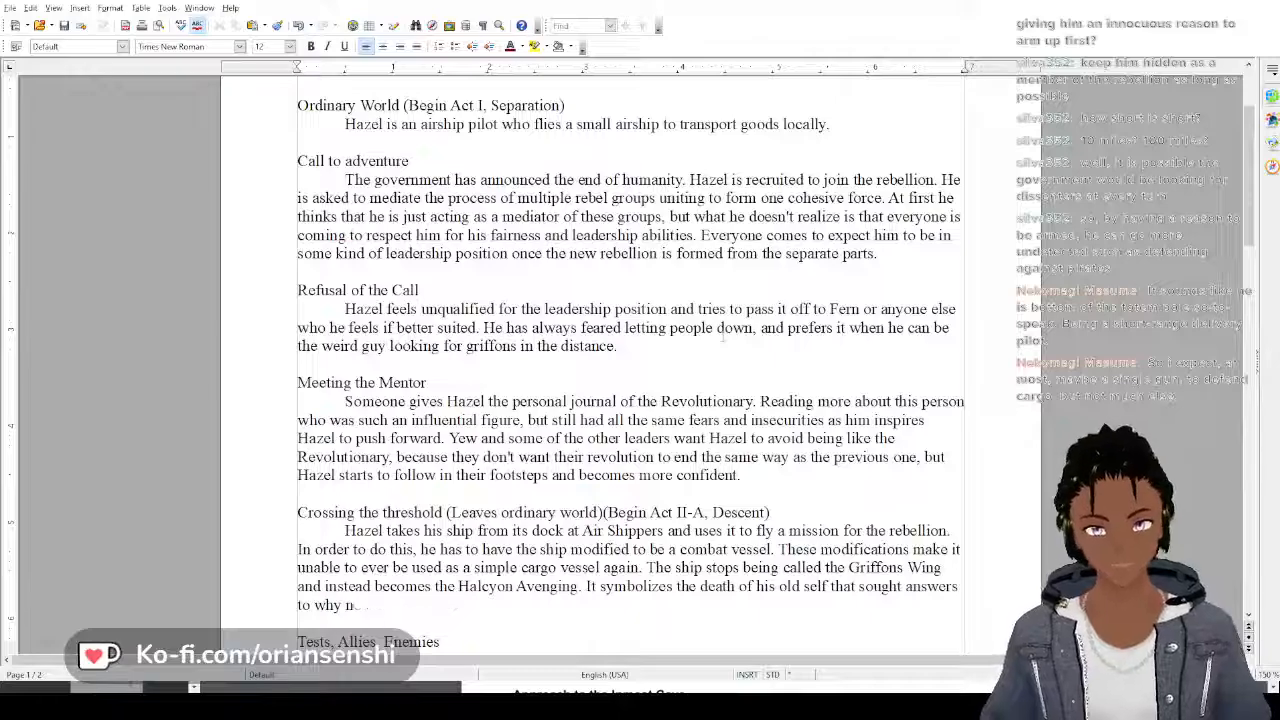
key("BackSpace")
key("BackSpace")
key("BackSpace")
key("BackSpace")
key("BackSpace")
key("BackSpace")
key("BackSpace")
key("BackSpace")
key("BackSpace")
key("BackSpace")
key("BackSpace")
key("BackSpace")
key("BackSpace")
key("BackSpace")
key("BackSpace")
key("BackSpace")
key("BackSpace")
key("BackSpace")
key("BackSpace")
key("BackSpace")
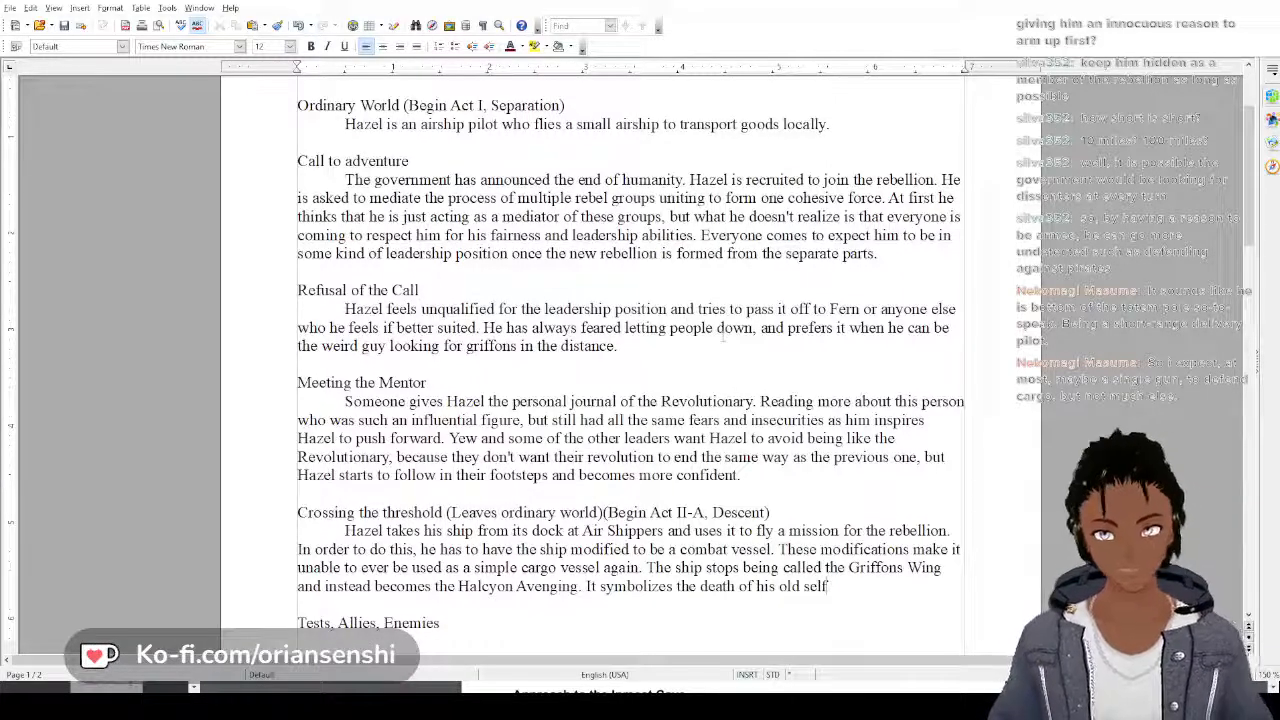
End the sentence after "old self" with a period and add "He has the cargo deck turned into a cannon deck,"
type(".")
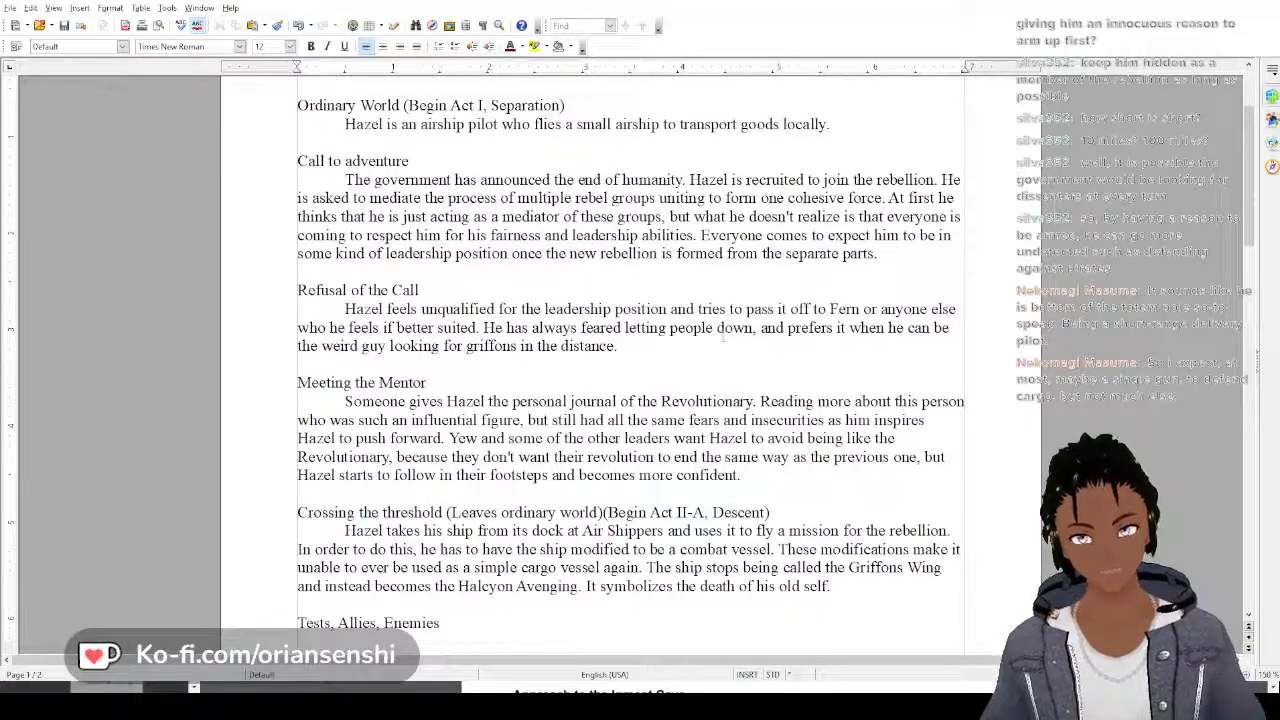
type("He has the")
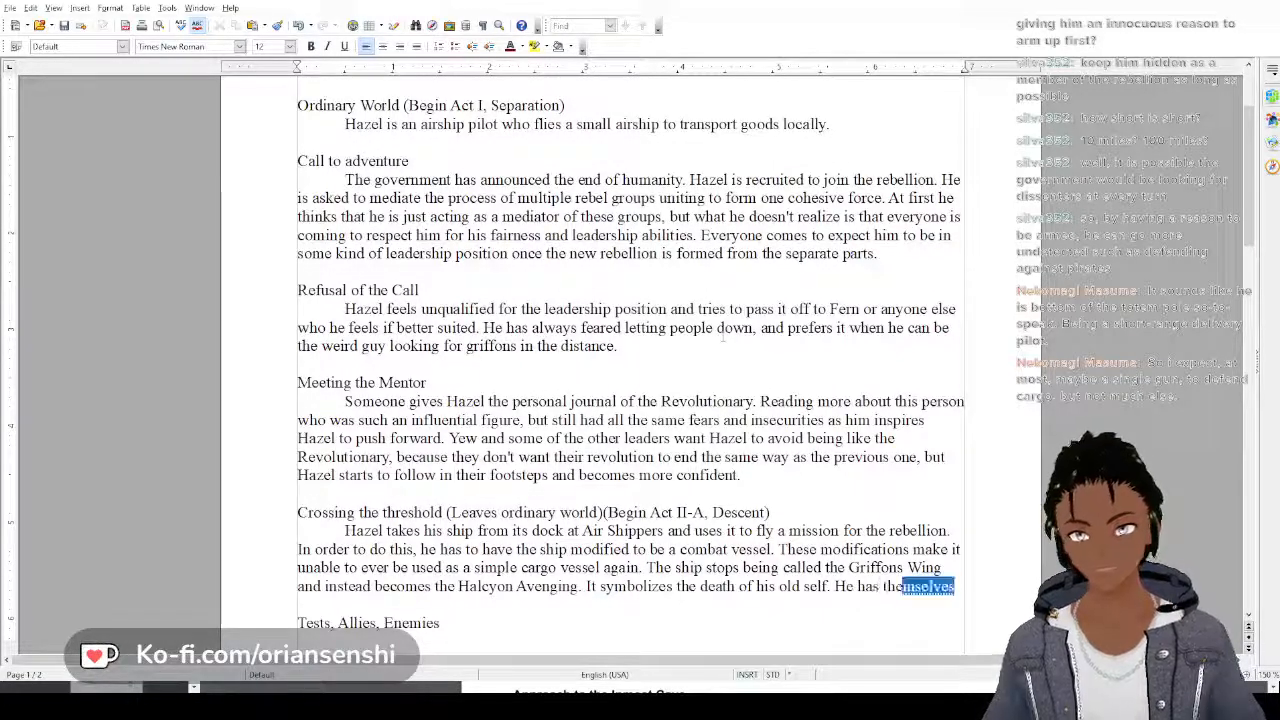
type(" cargo dec")
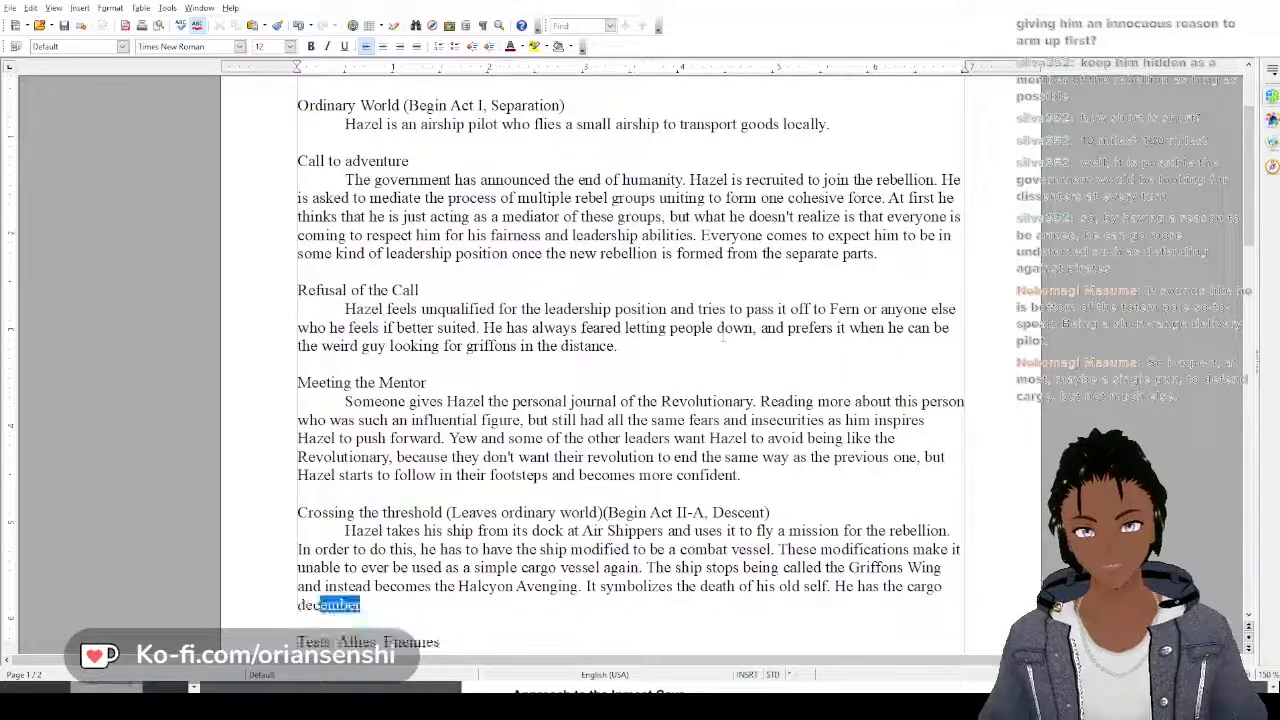
type("k")
type("urn")
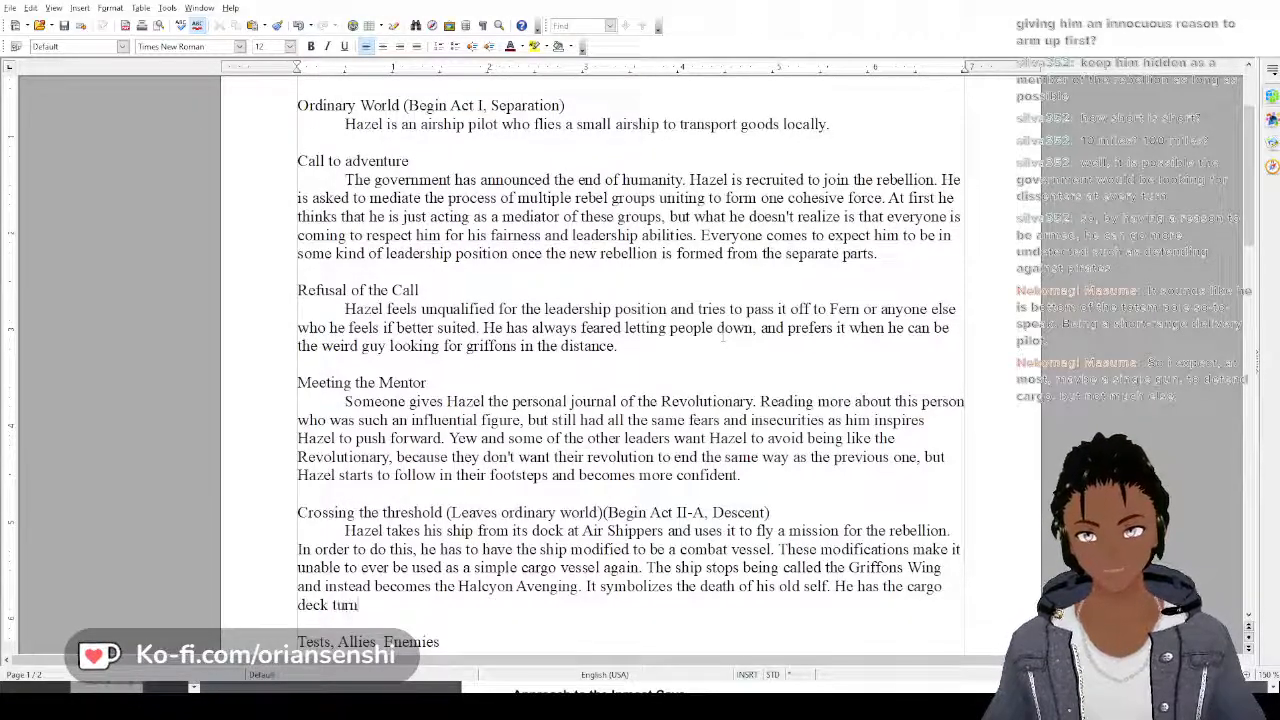
type("ed into a can")
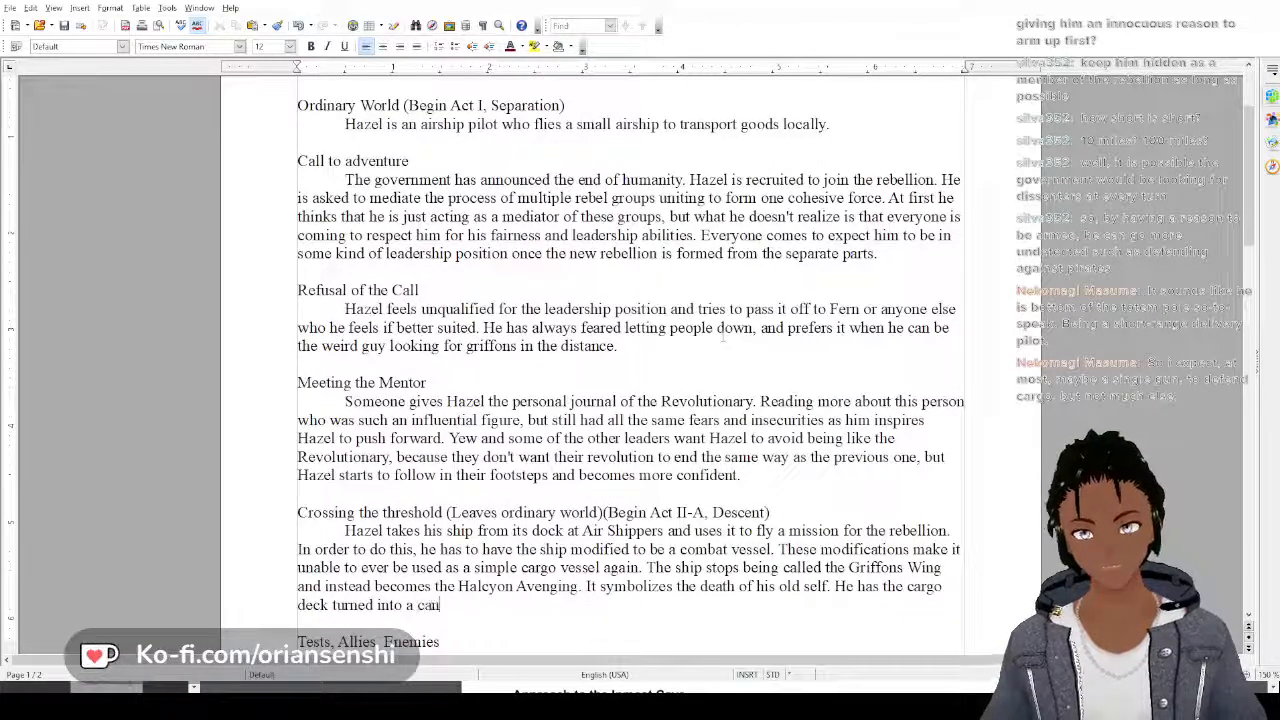
type("non deck,")
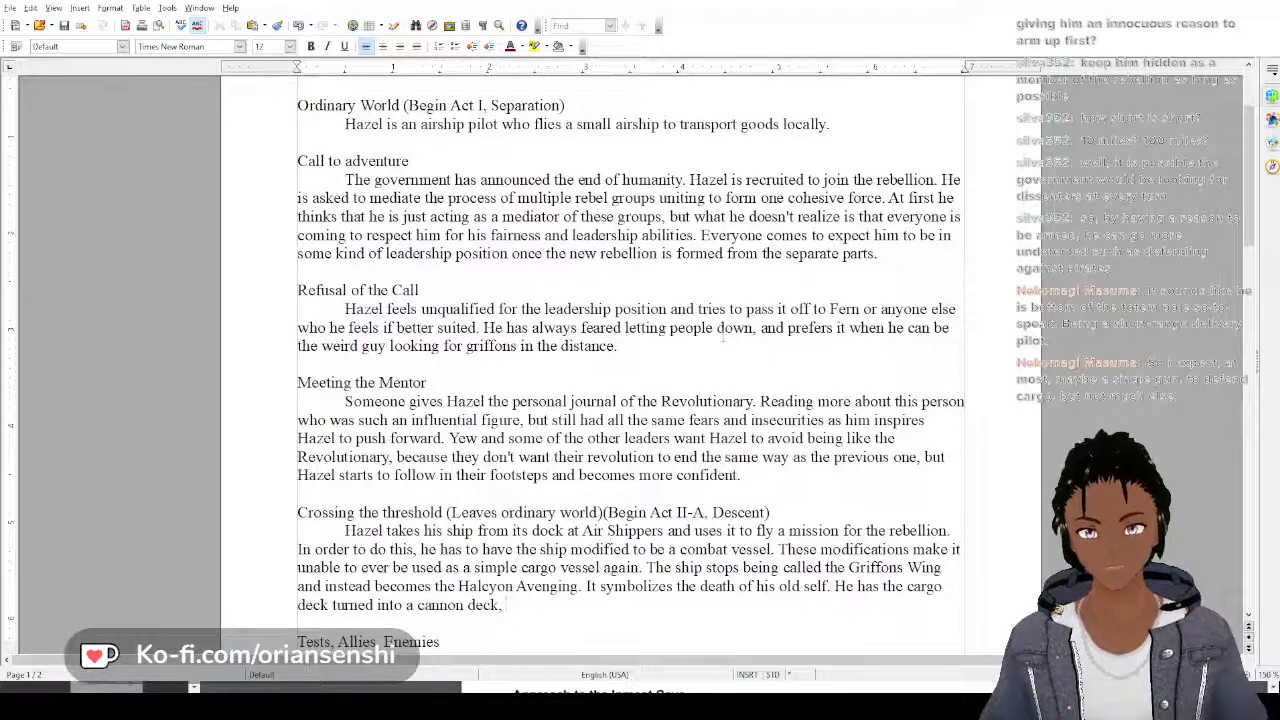
Continue the sentence after "cannon deck," in the Crossing the threshold paragraph with "takes on a small crew to operate the cannons,"
type("takes on")
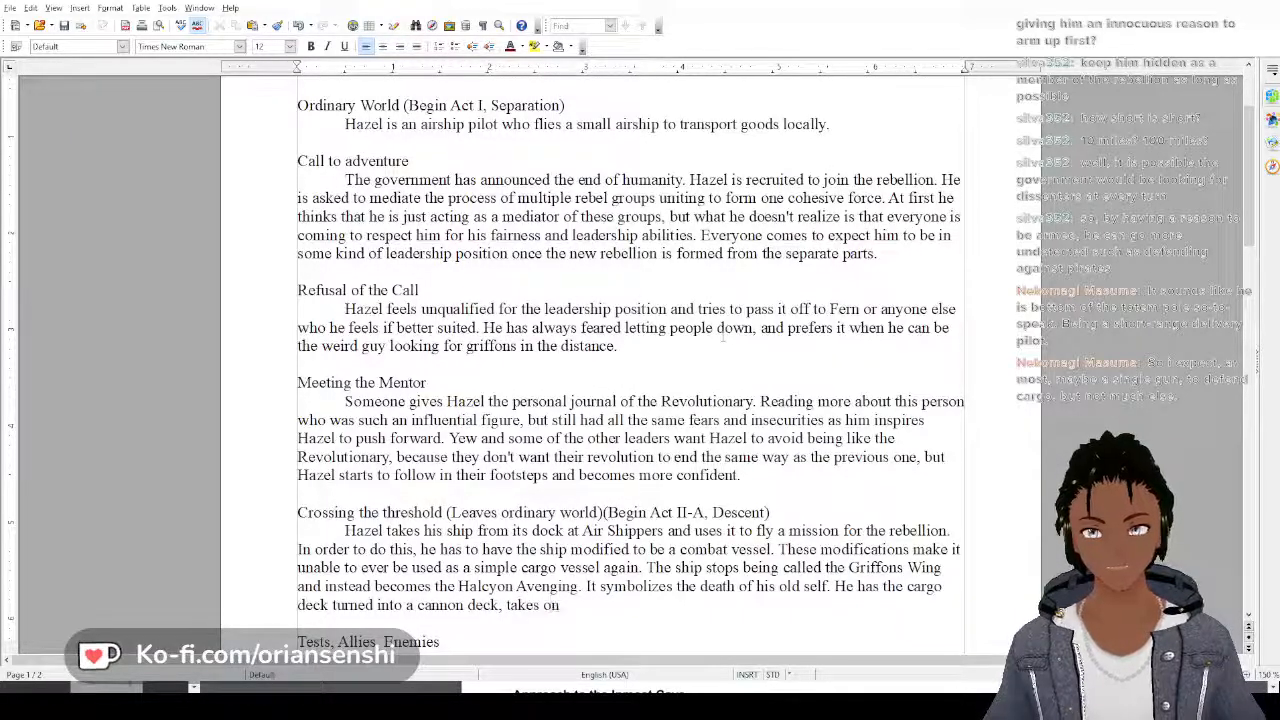
type(" a small cre")
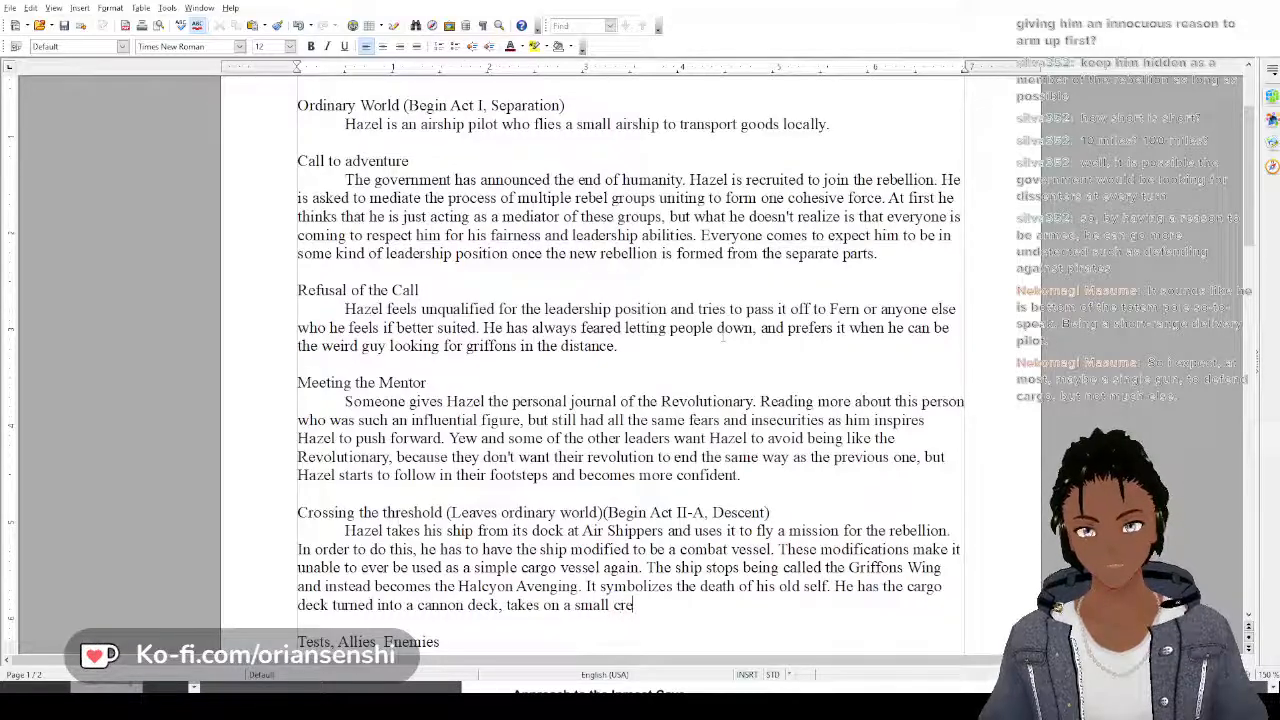
type("w ")
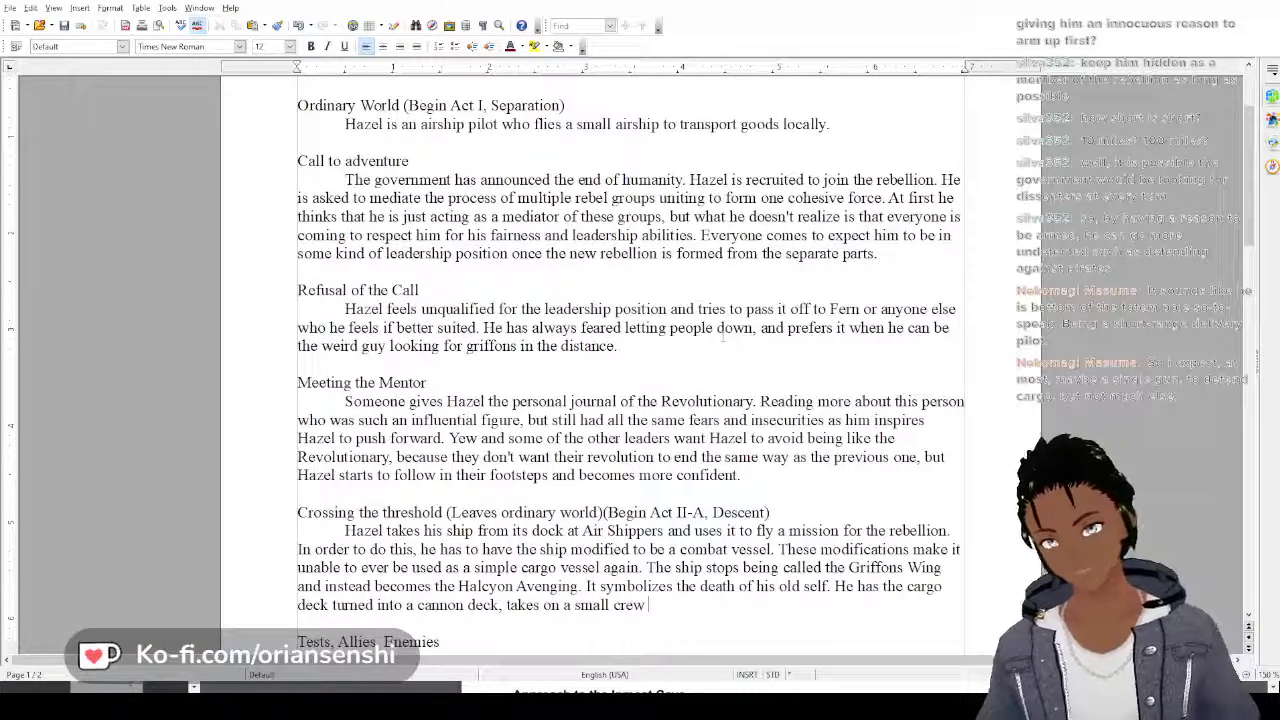
type("to ope")
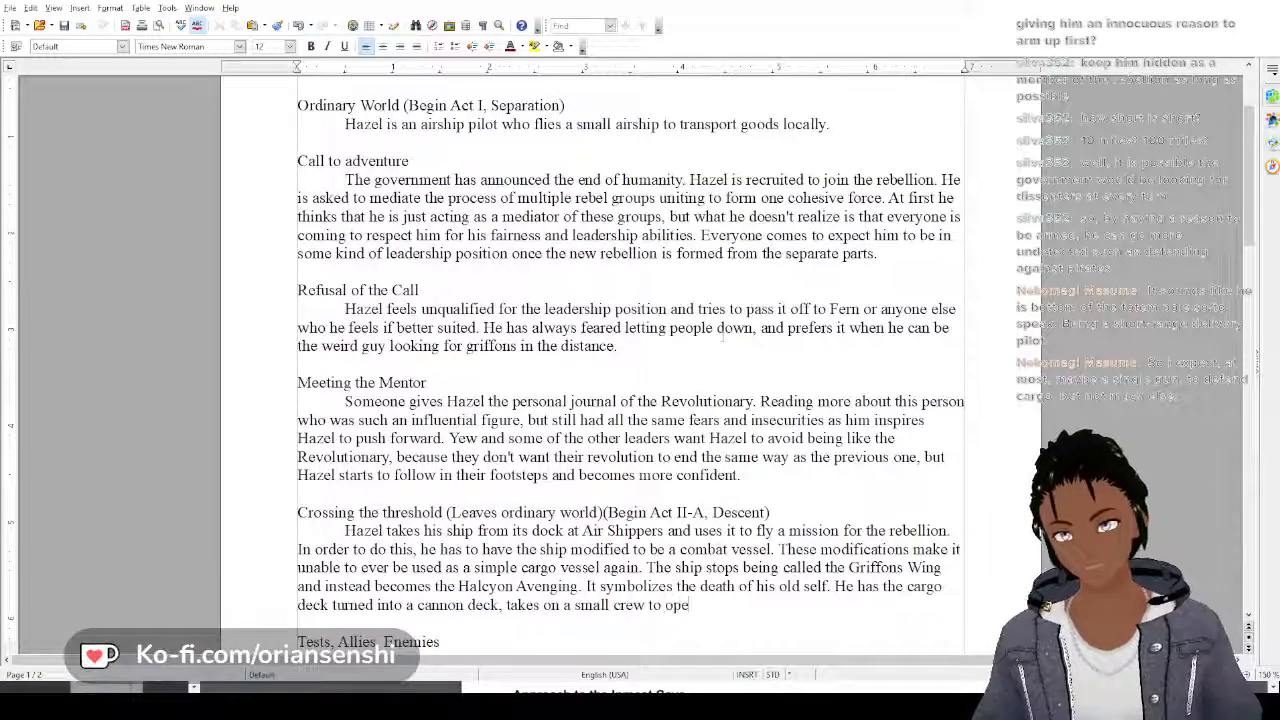
type("rate the ca")
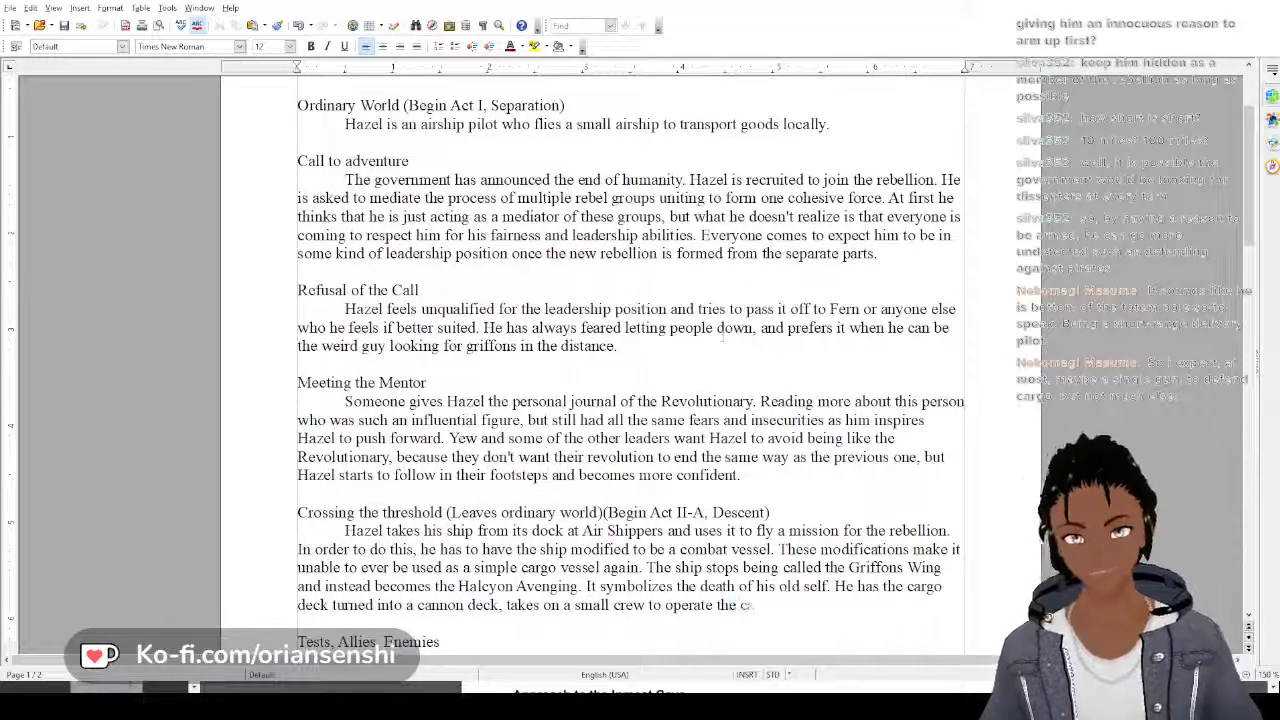
type("nnons, ")
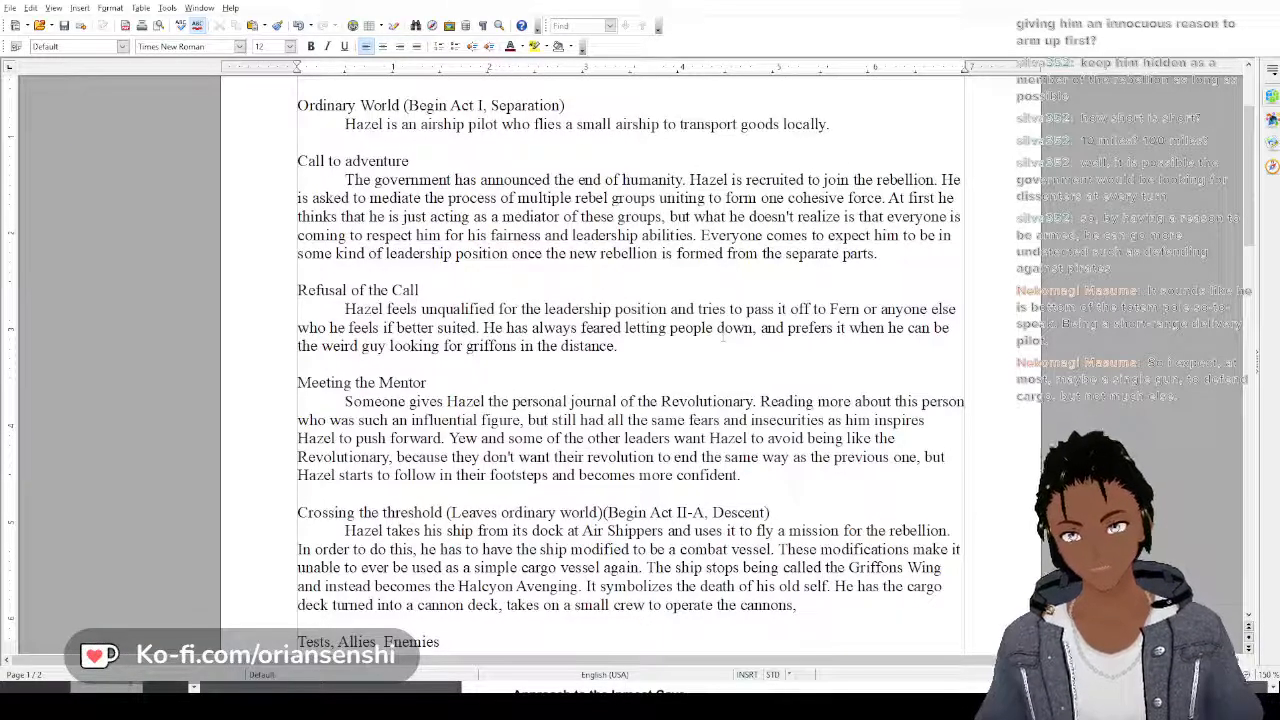
type("also mo")
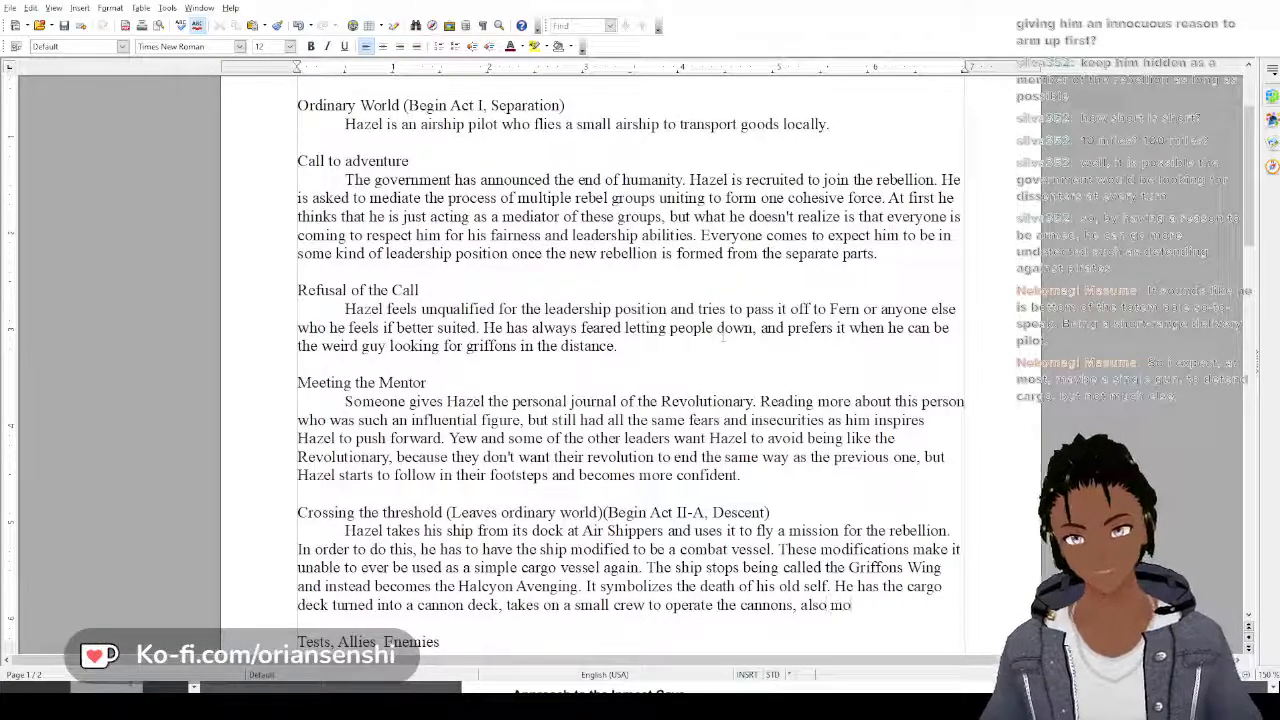
type("unts cann")
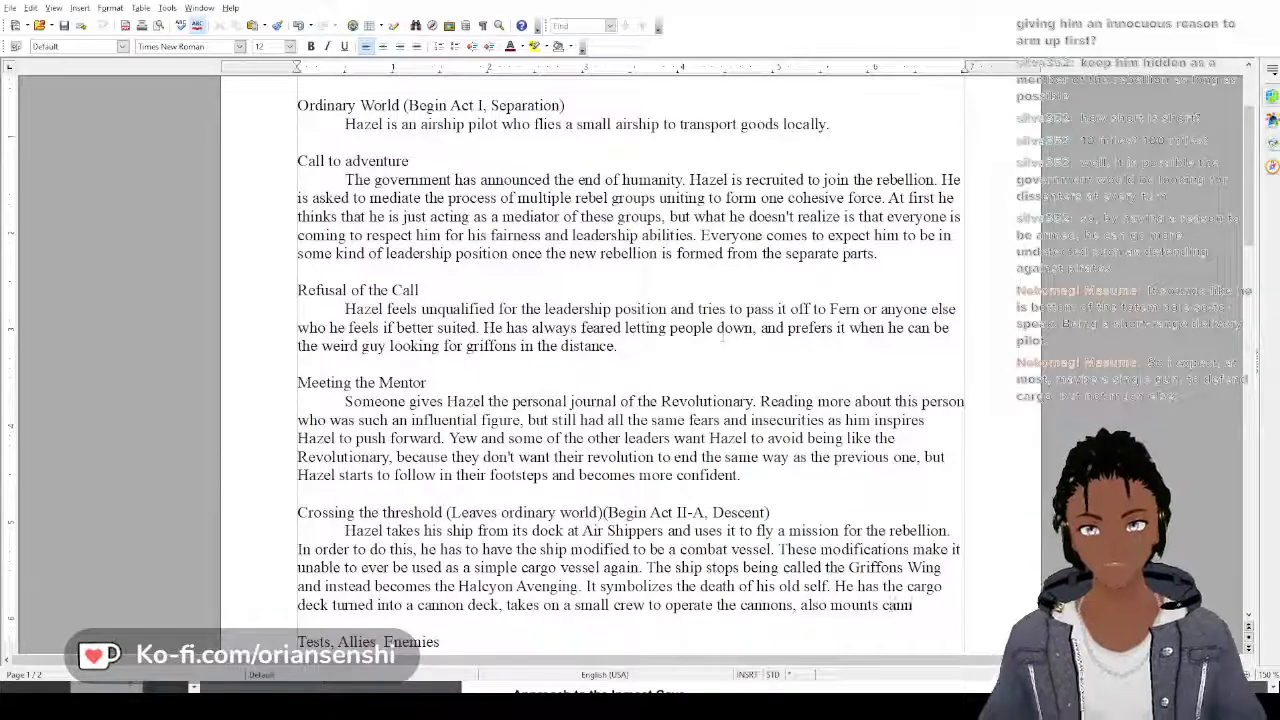
type("ons on th")
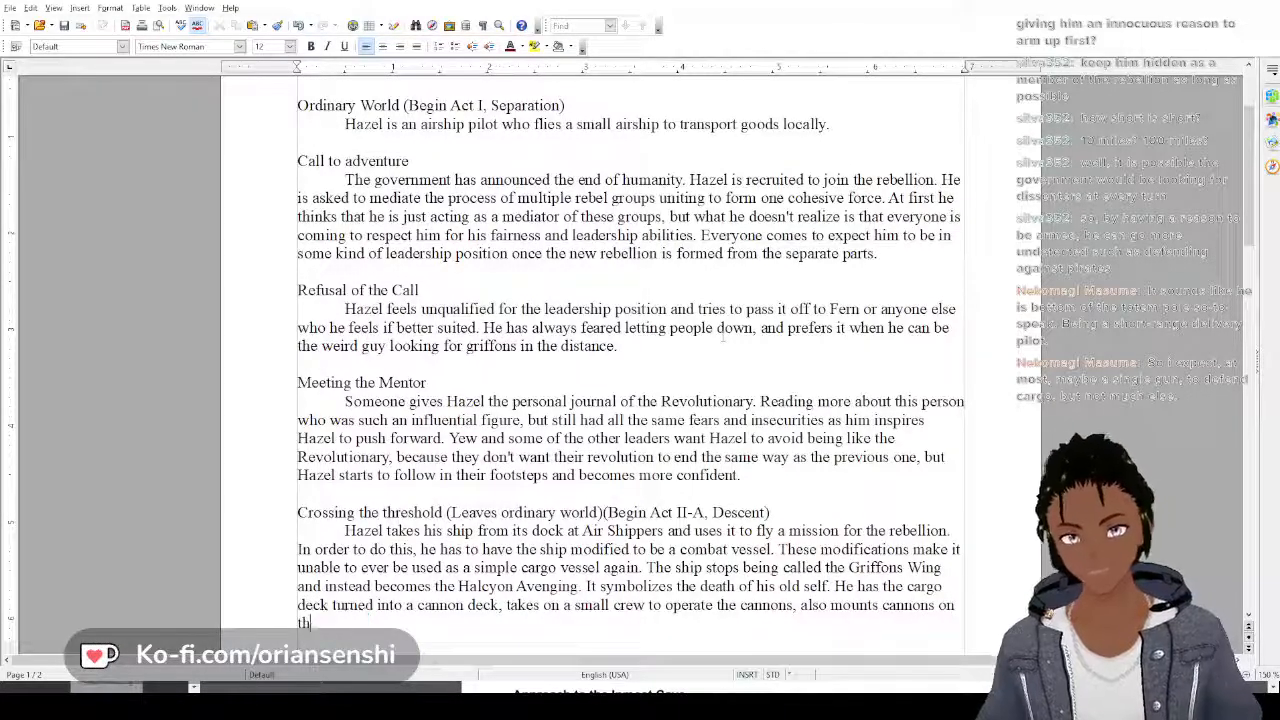
End the sentence after "operate the cannons," with "also mounts light cannons above deck too."
key("BackSpace")
key("BackSpace")
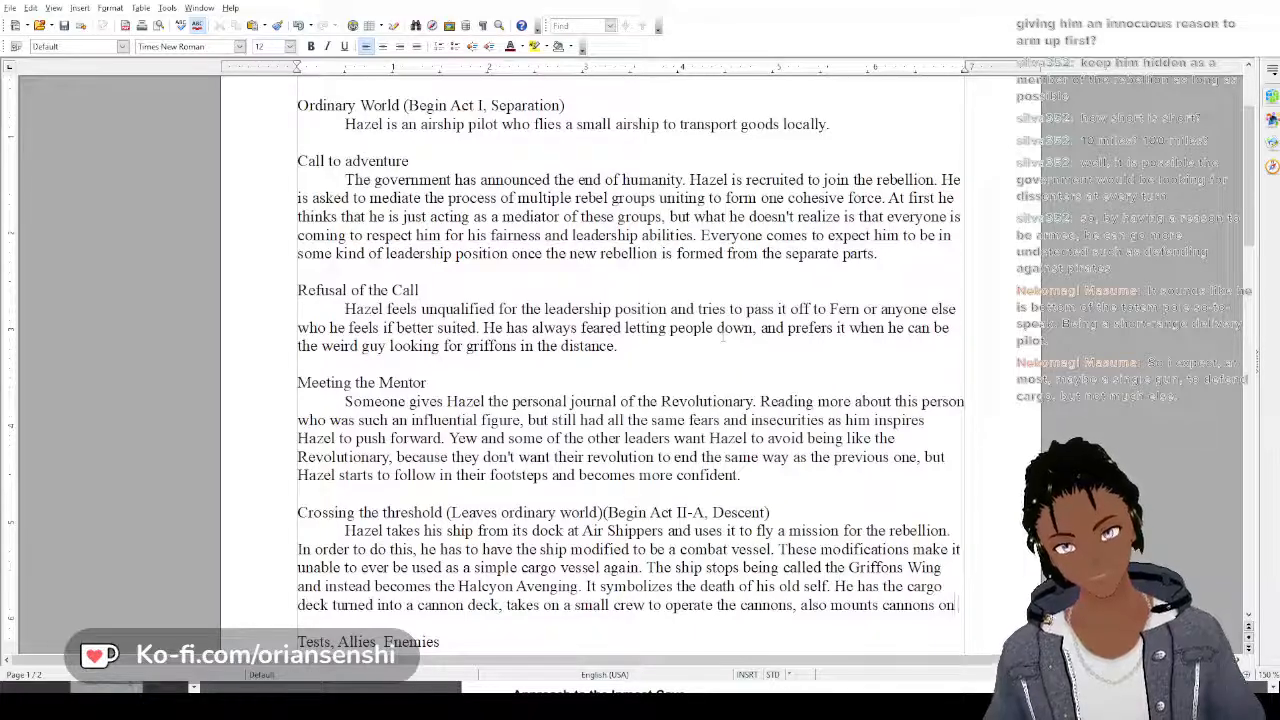
key("BackSpace")
key("BackSpace")
key("BackSpace")
key("BackSpace")
key("BackSpace")
key("BackSpace")
key("BackSpace")
key("BackSpace")
key("BackSpace")
key("BackSpace")
type("light")
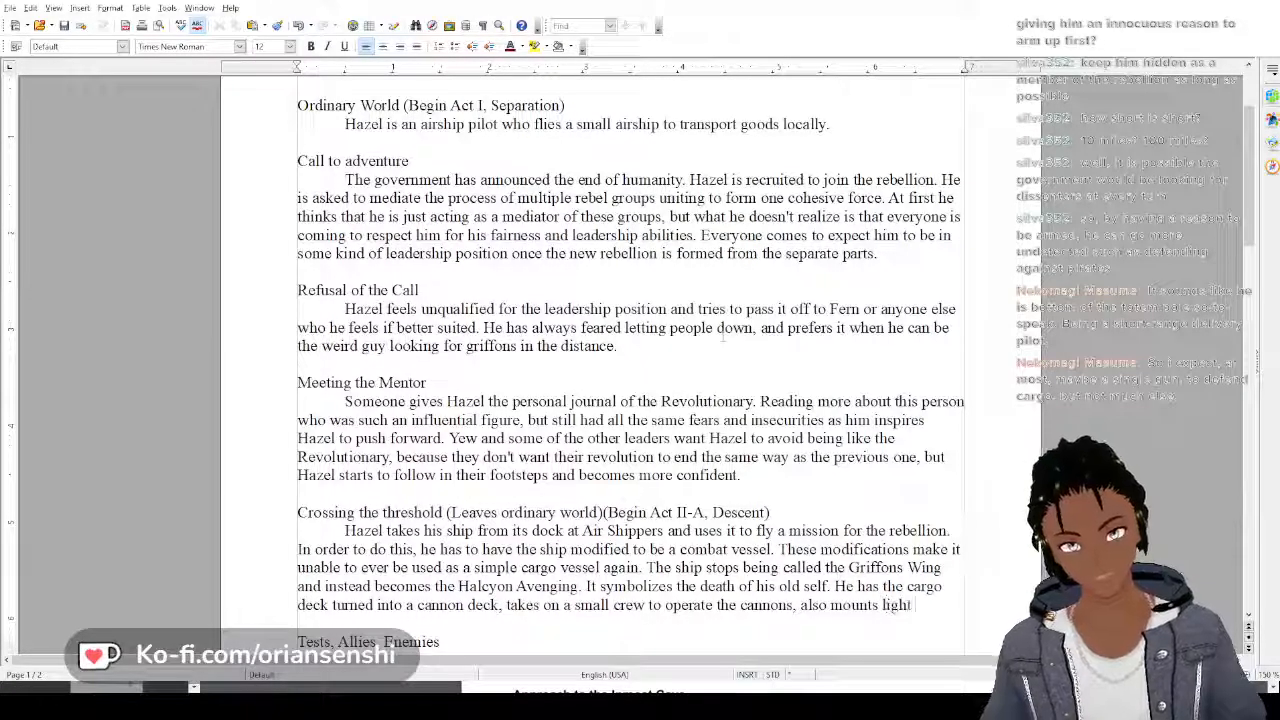
type(" cannons a")
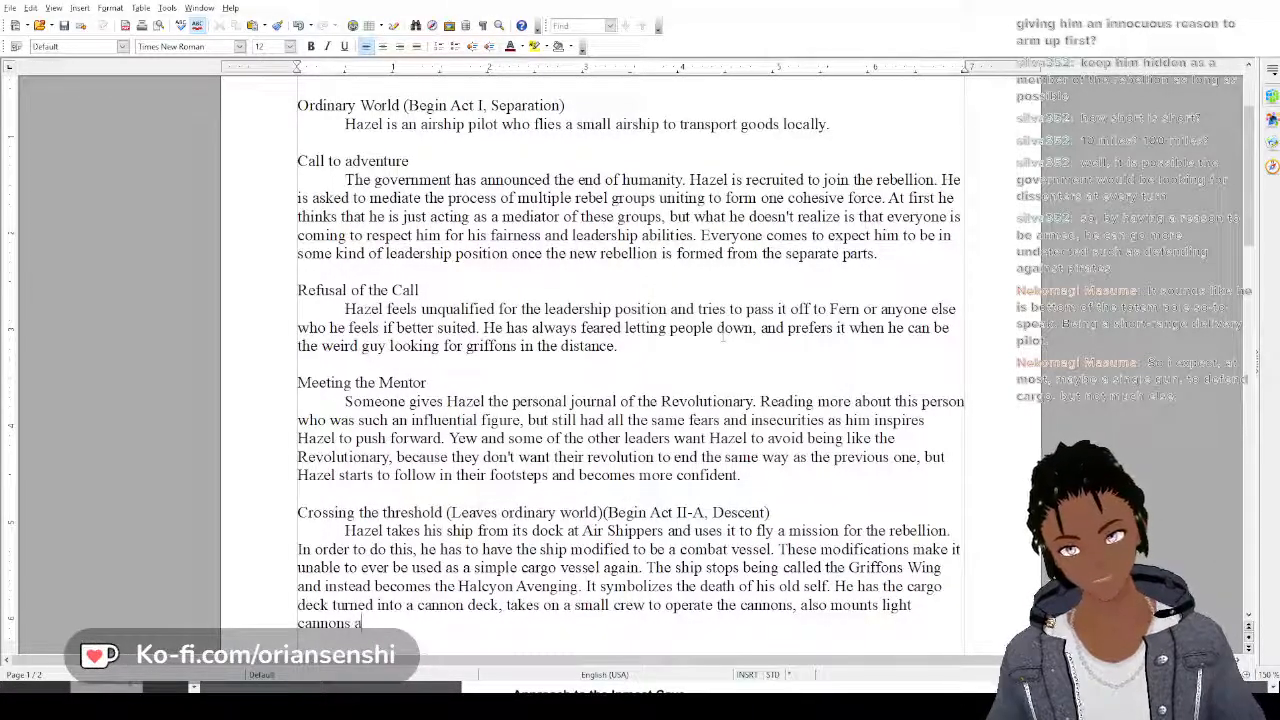
type("bove deck to")
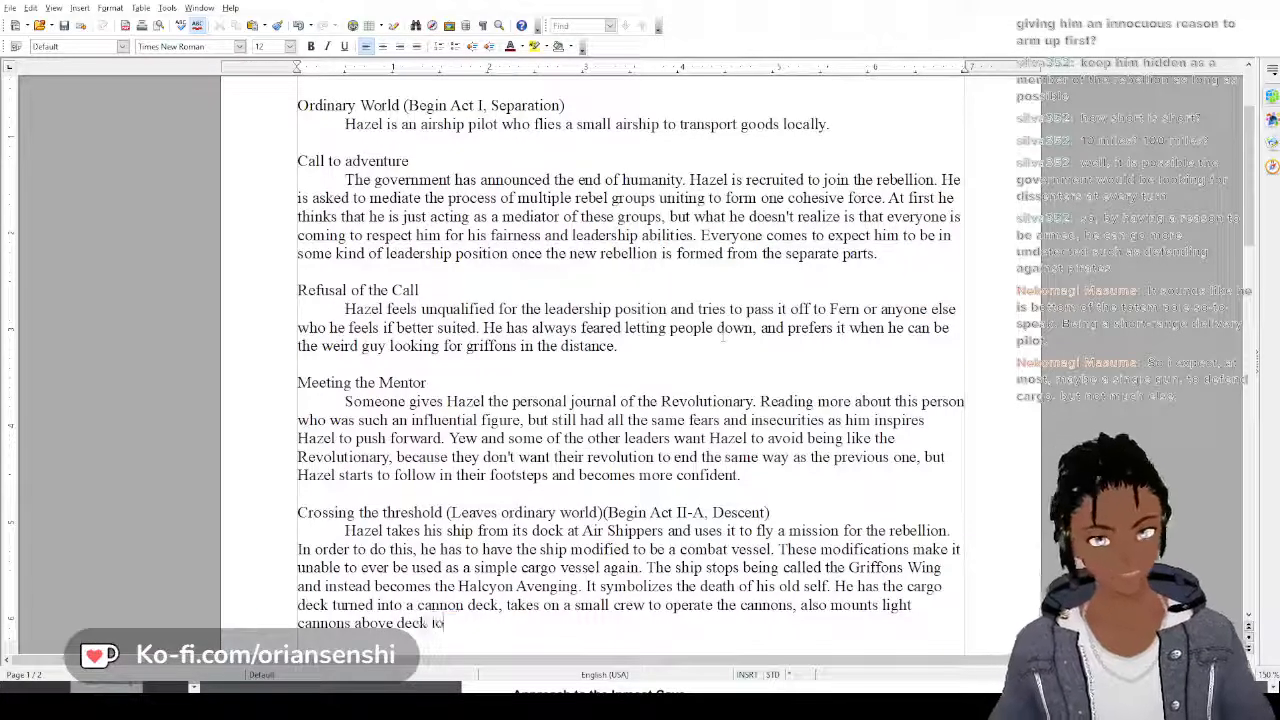
type("o.")
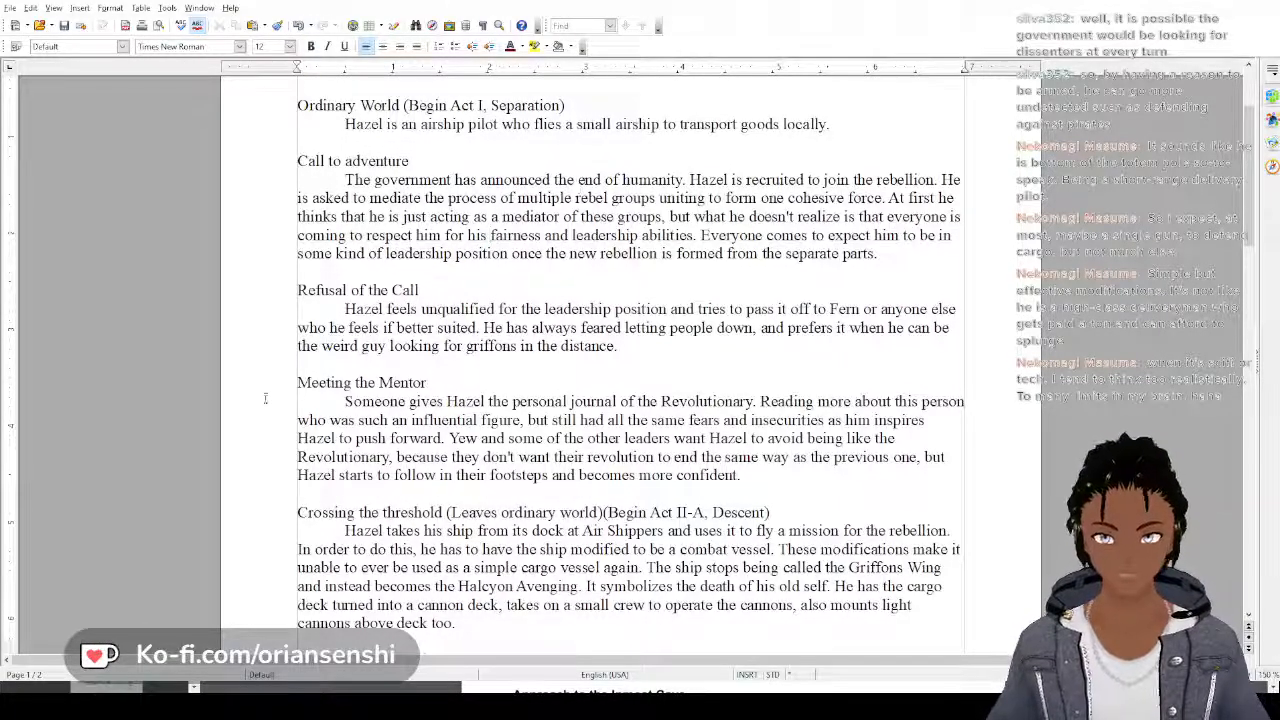
Add to the end of the Crossing the threshold paragraph "Has supplies and equipment to support the crew installed as well."
scroll(461, 548, "down", 1)
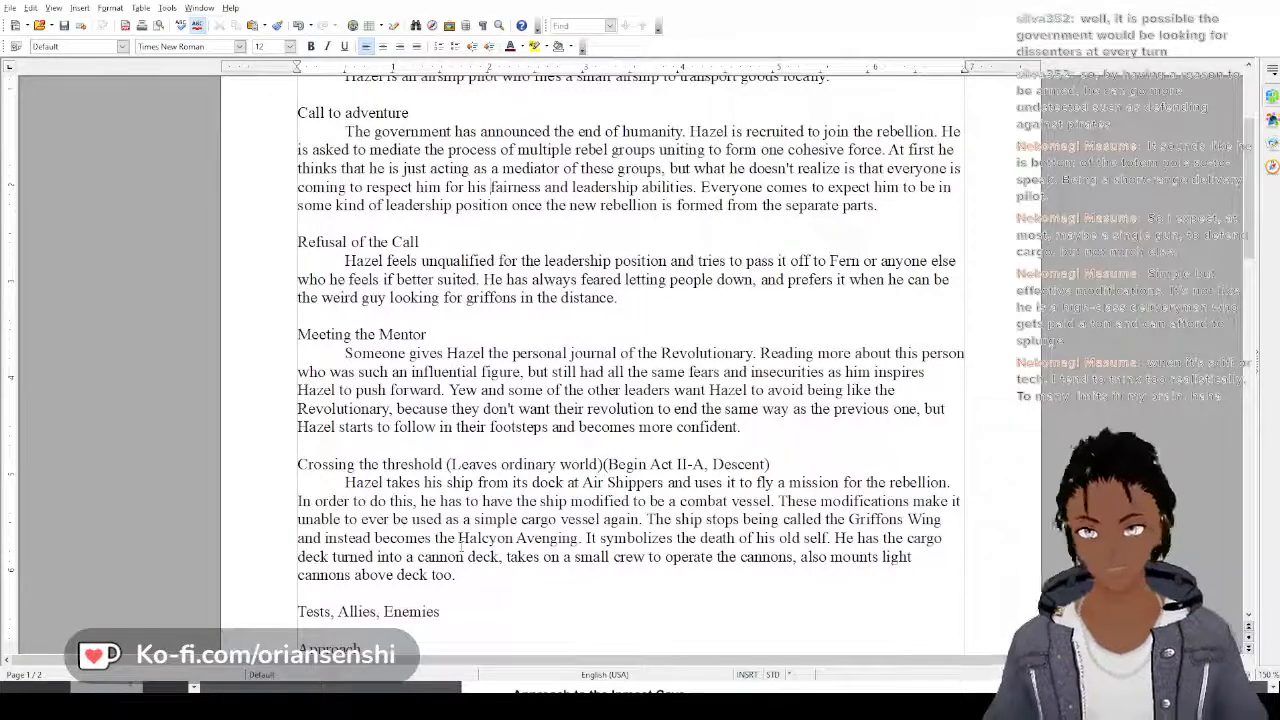
left_click(460, 581)
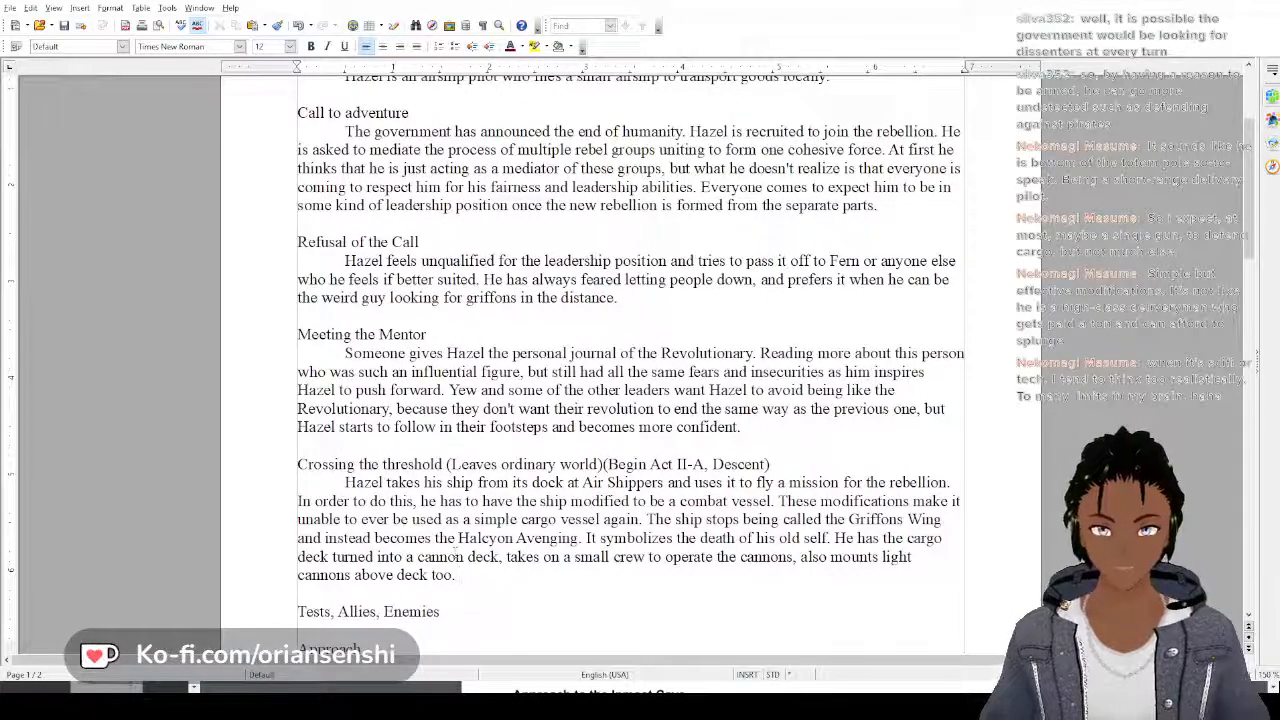
type("Has")
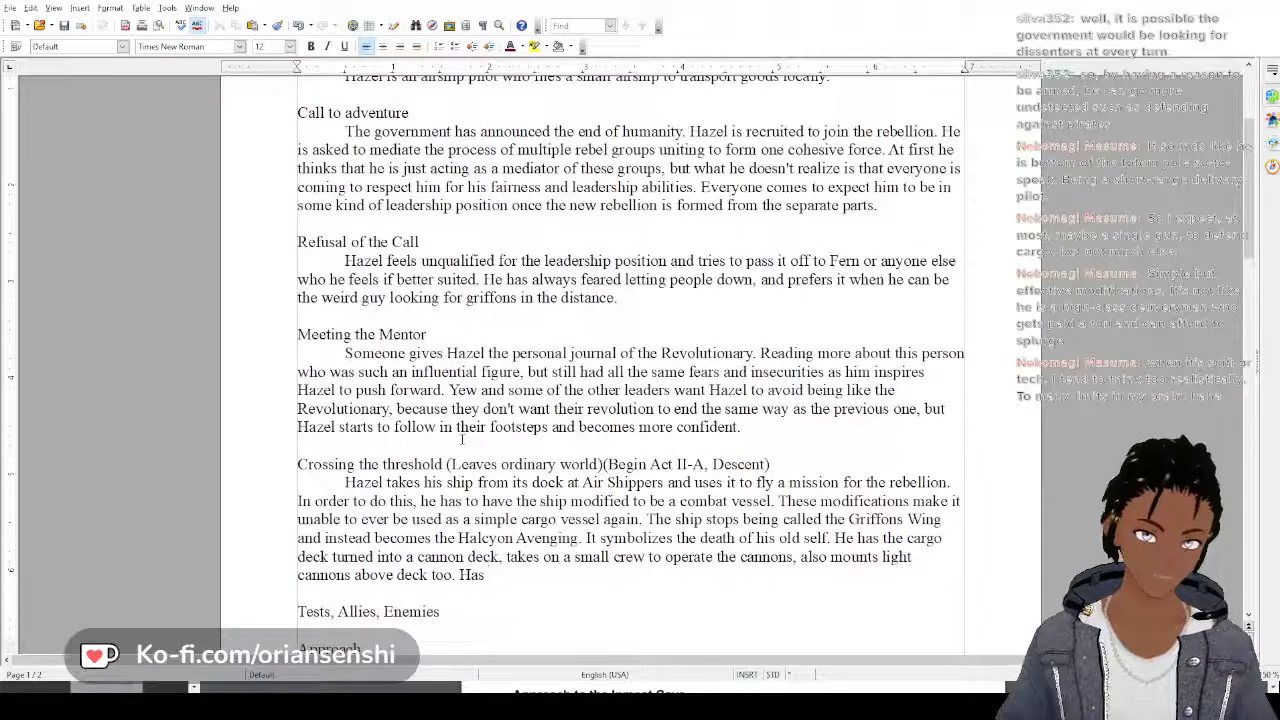
type("supplies and")
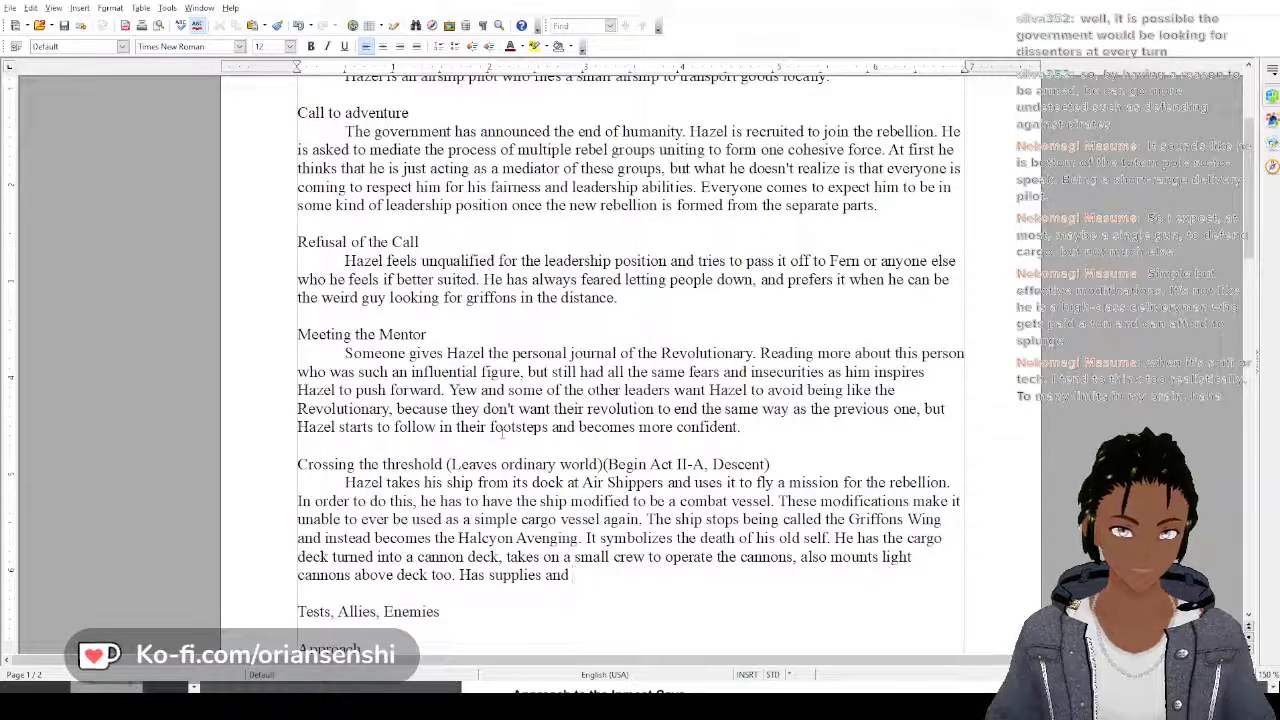
type("equ")
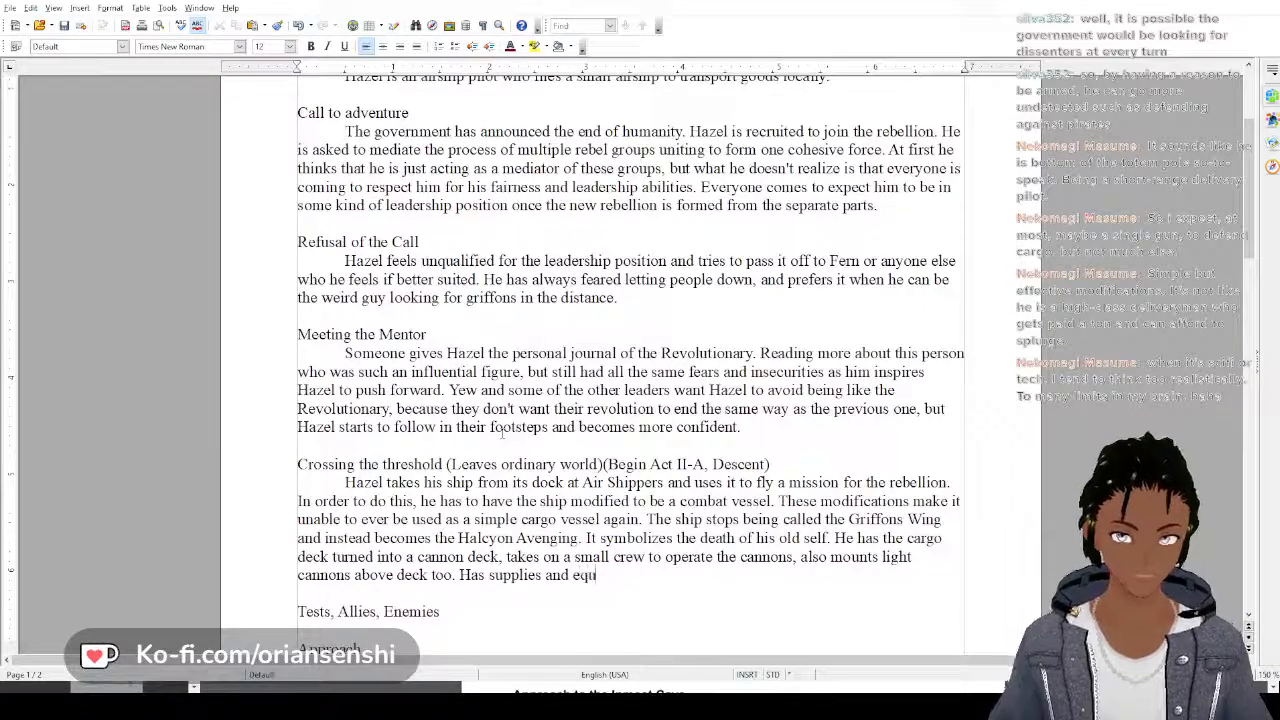
type("ipment to su")
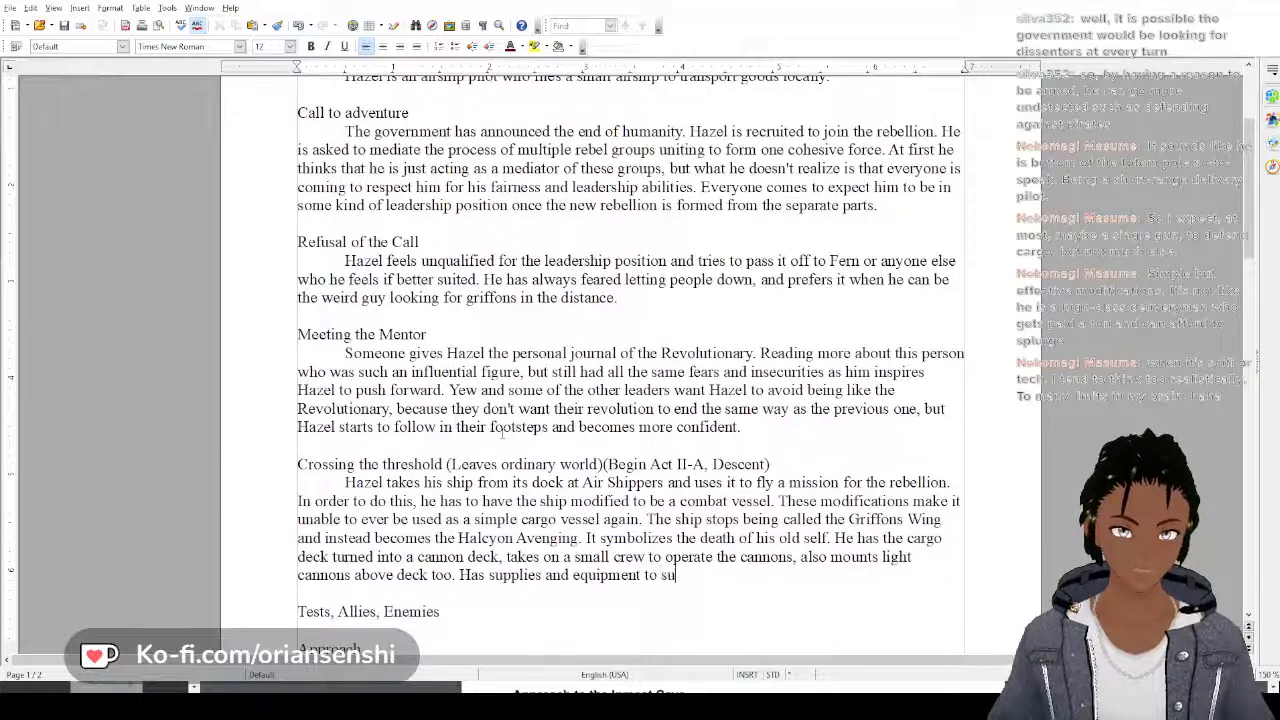
type("pport the cre")
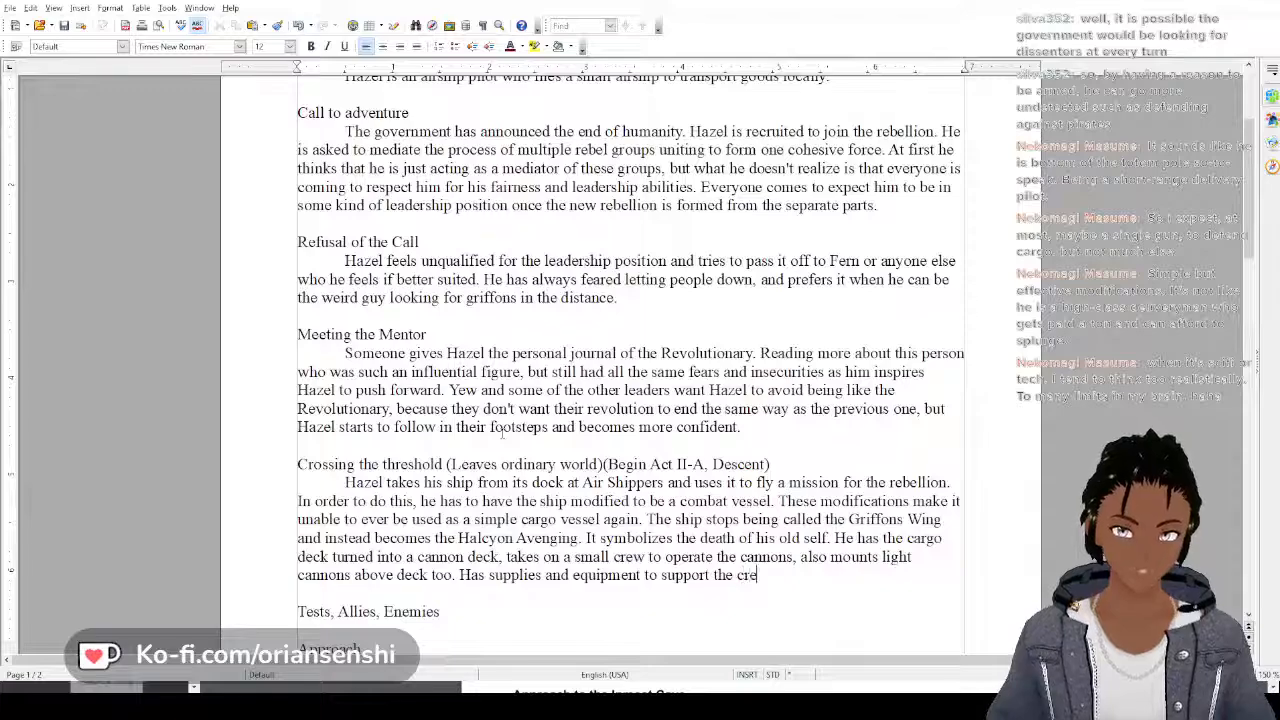
type("w installed as")
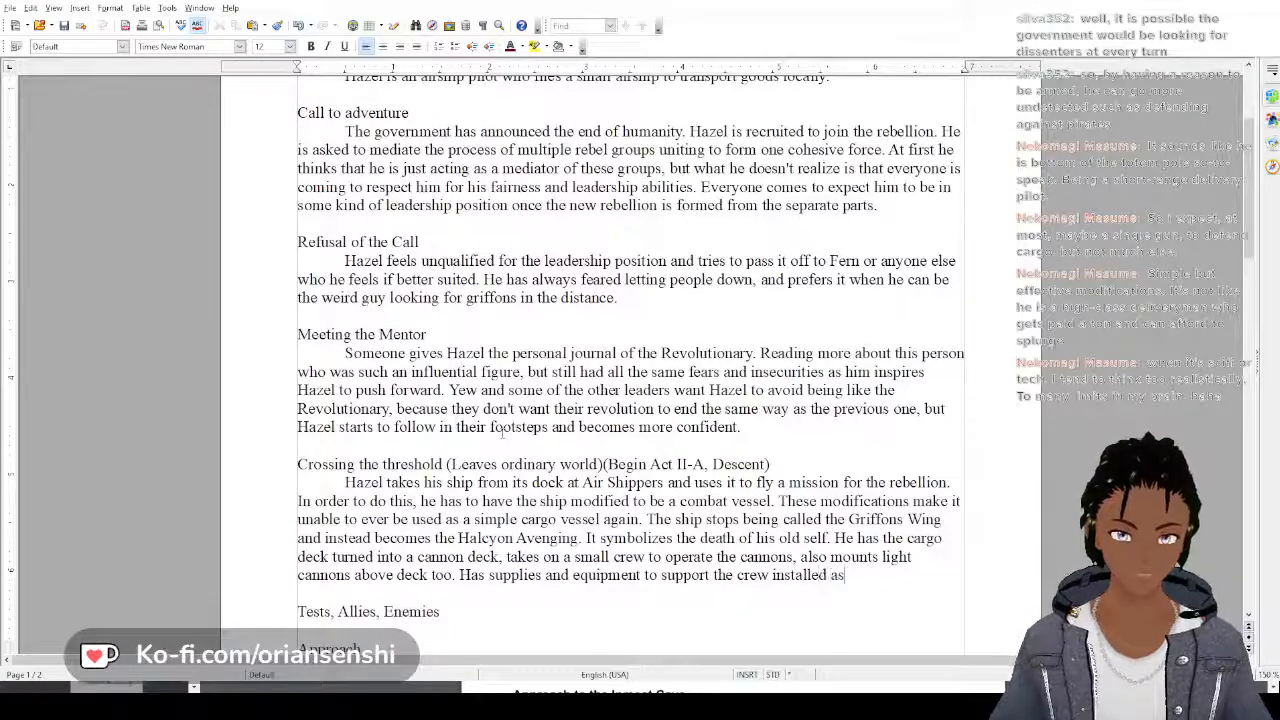
type(" well.")
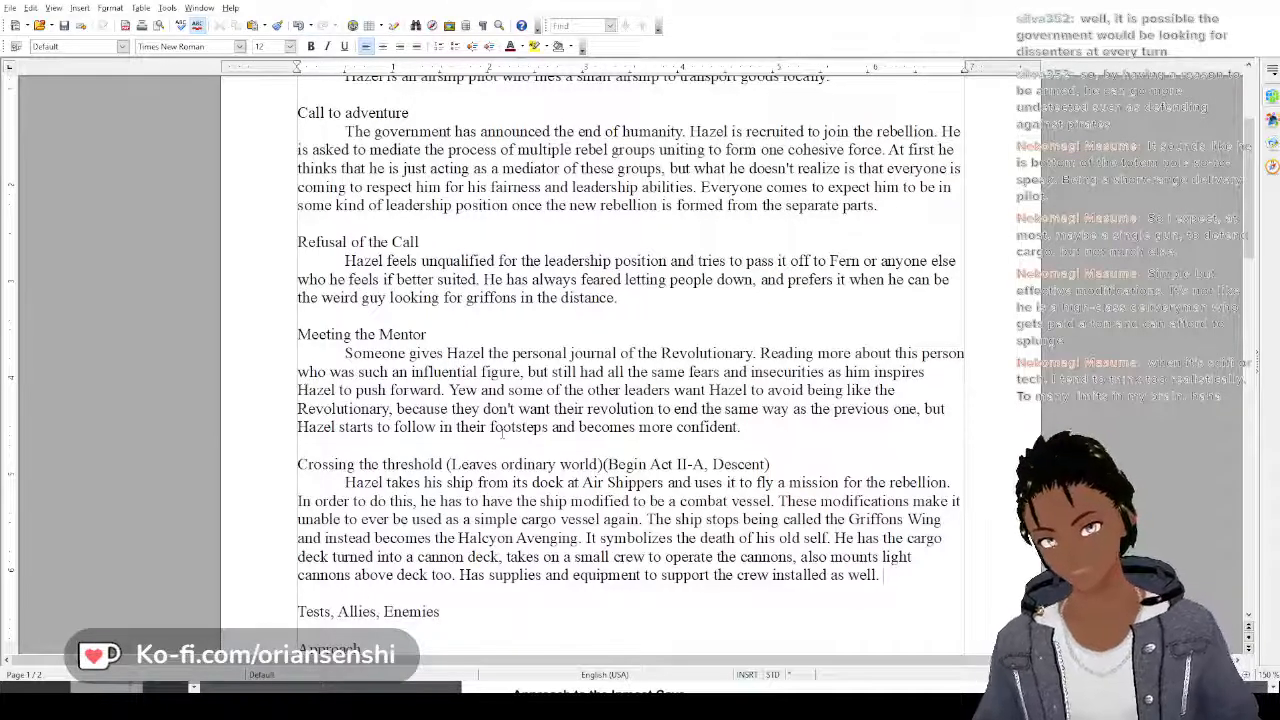
type("Ca")
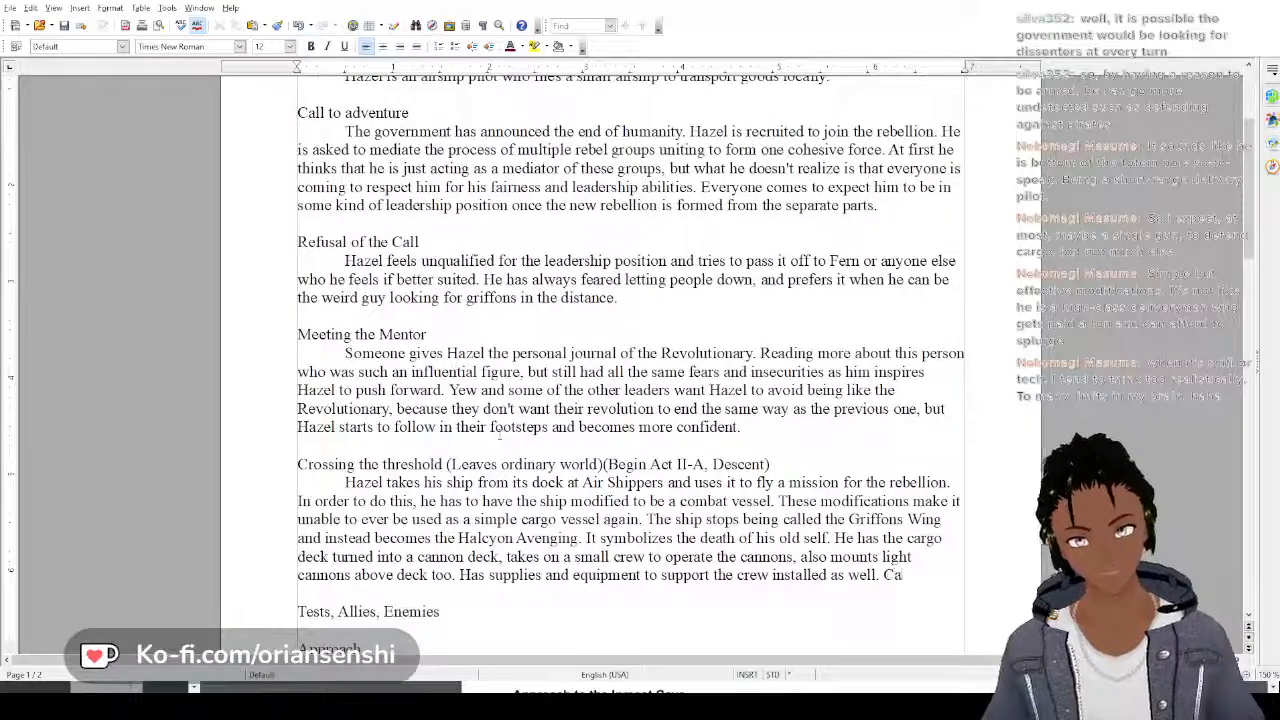
type("n no lo")
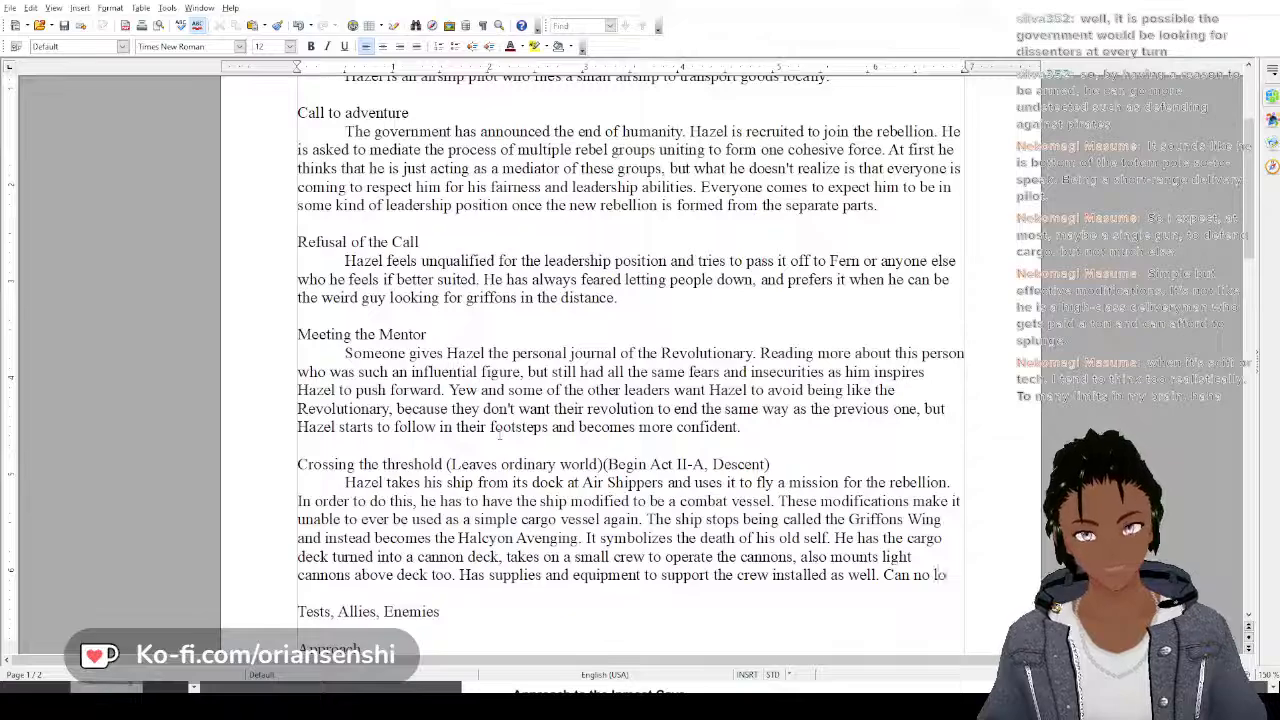
type("nger fit carg")
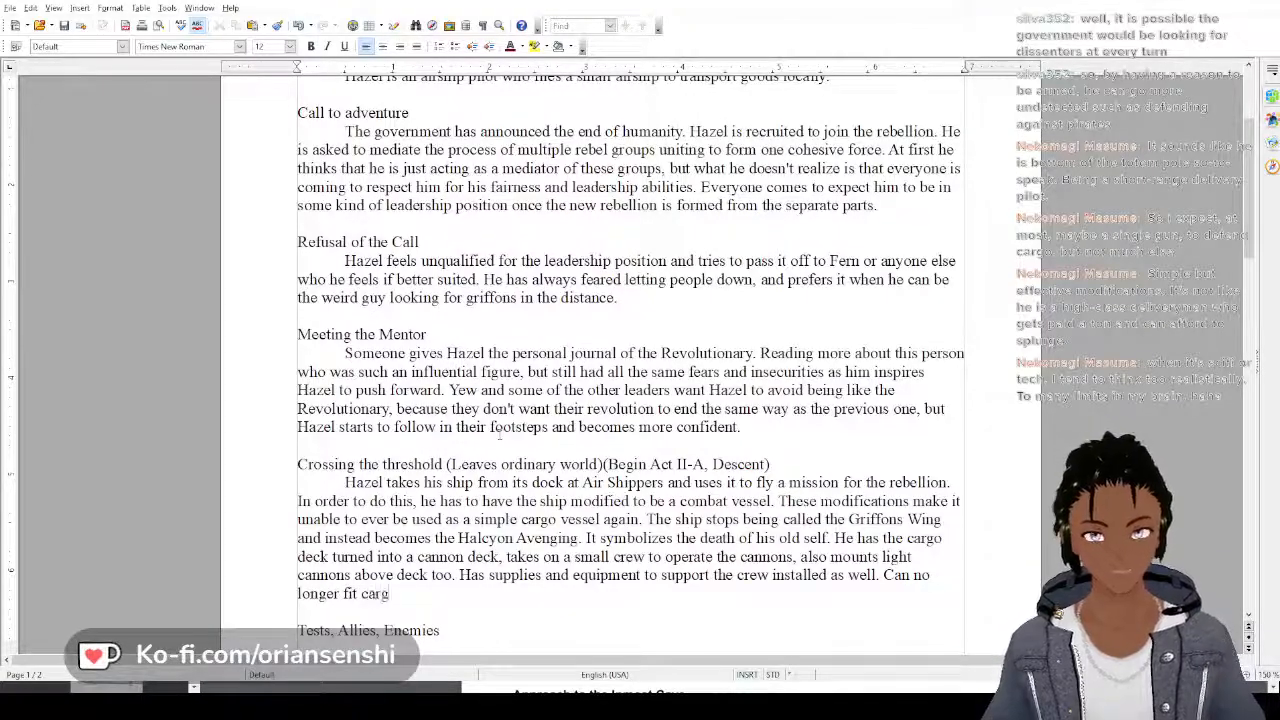
type("o on the shi")
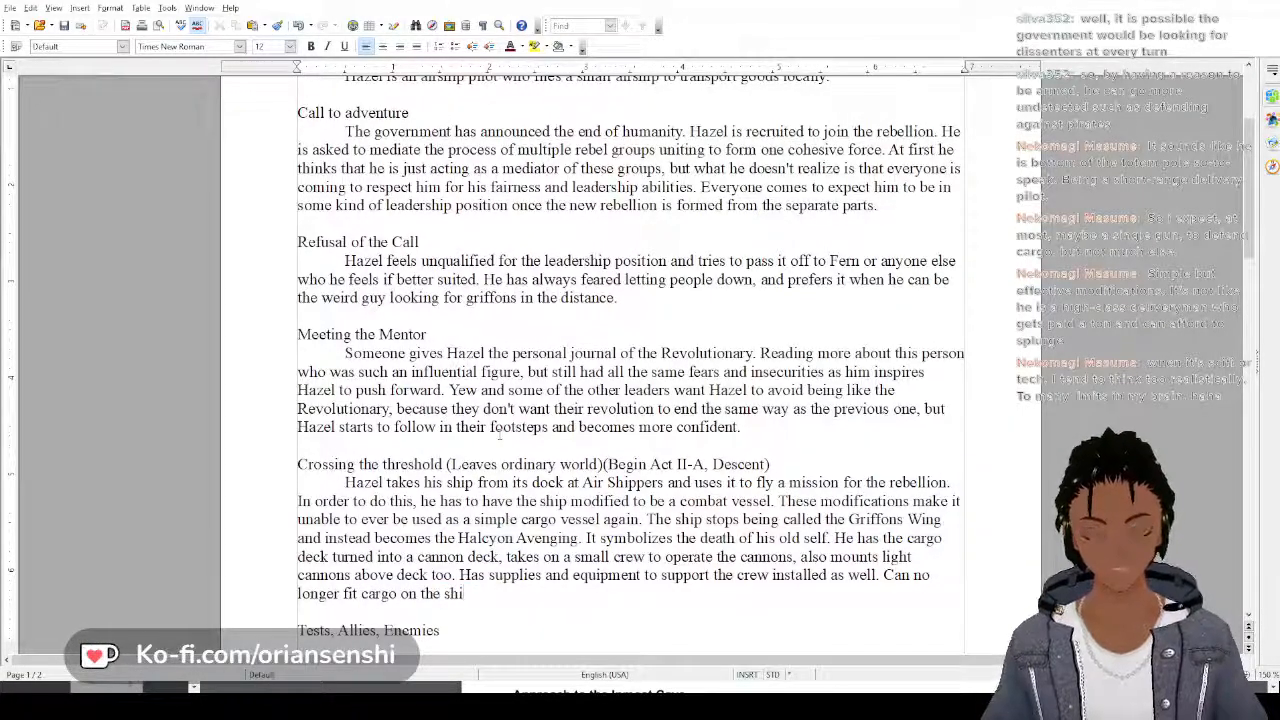
key("BackSpace")
key("BackSpace")
key("BackSpace")
key("BackSpace")
key("BackSpace")
key("BackSpace")
key("BackSpace")
key("BackSpace")
key("BackSpace")
key("BackSpace")
key("BackSpace")
key("BackSpace")
key("BackSpace")
key("BackSpace")
key("BackSpace")
key("BackSpace")
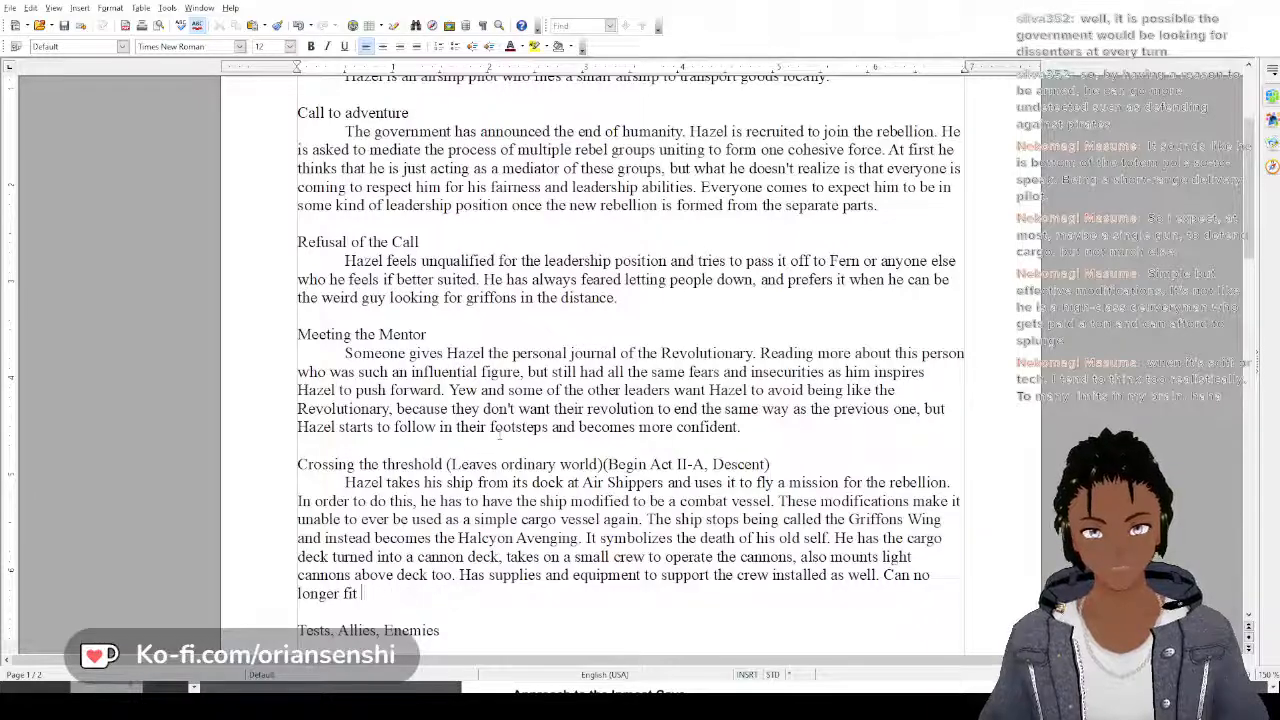
key("BackSpace")
key("BackSpace")
key("BackSpace")
key("BackSpace")
key("BackSpace")
key("BackSpace")
key("BackSpace")
key("BackSpace")
key("BackSpace")
key("BackSpace")
key("BackSpace")
key("BackSpace")
key("BackSpace")
key("BackSpace")
key("BackSpace")
key("BackSpace")
key("BackSpace")
key("BackSpace")
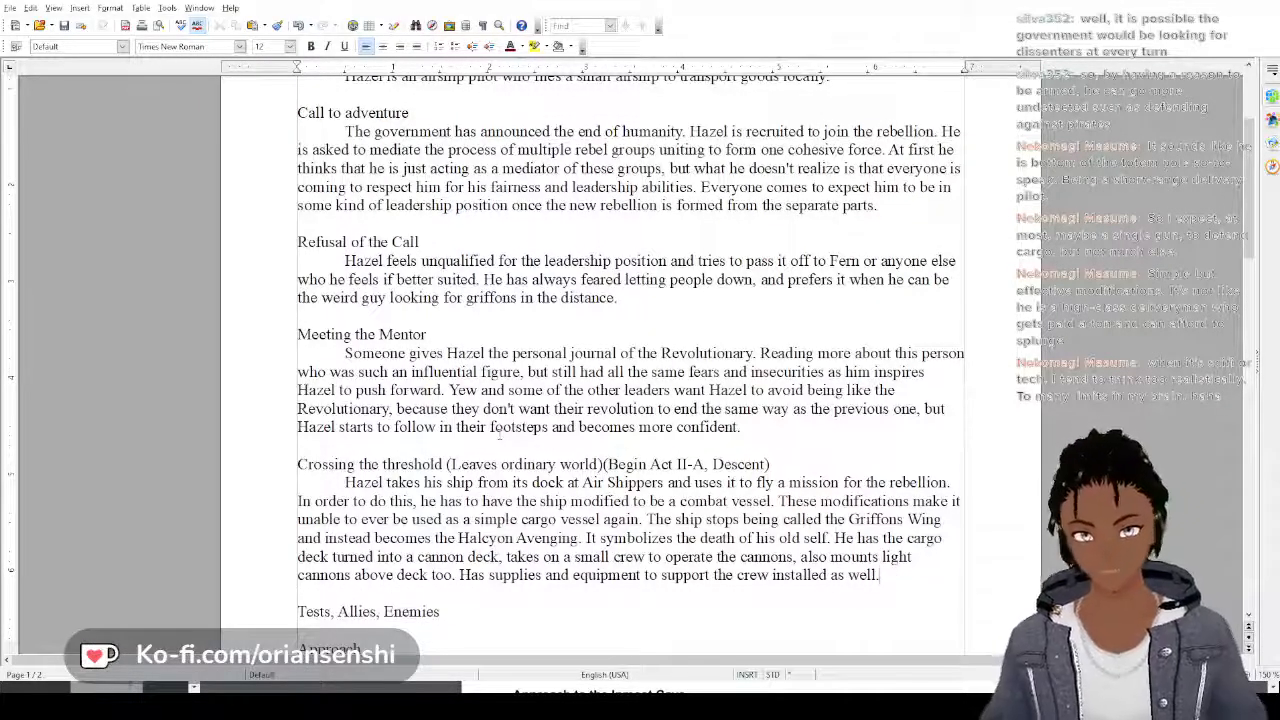
scroll(499, 432, "down", 3)
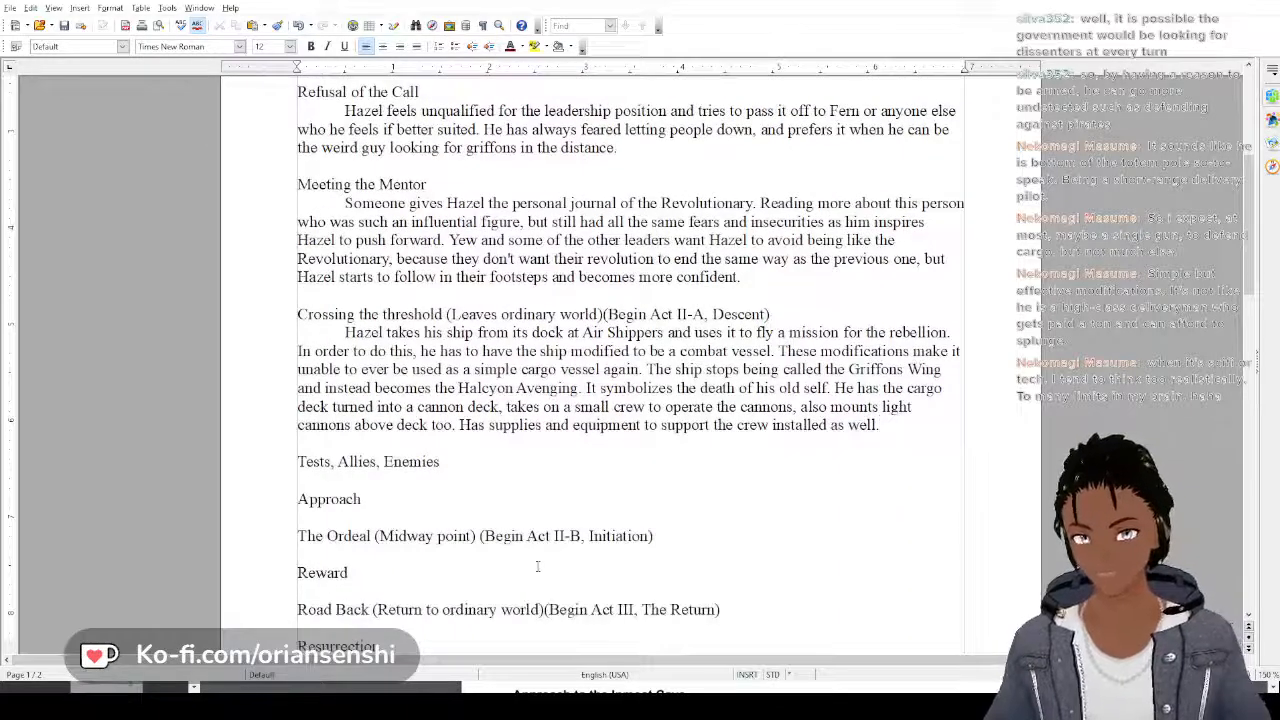
scroll(537, 567, "down", 1)
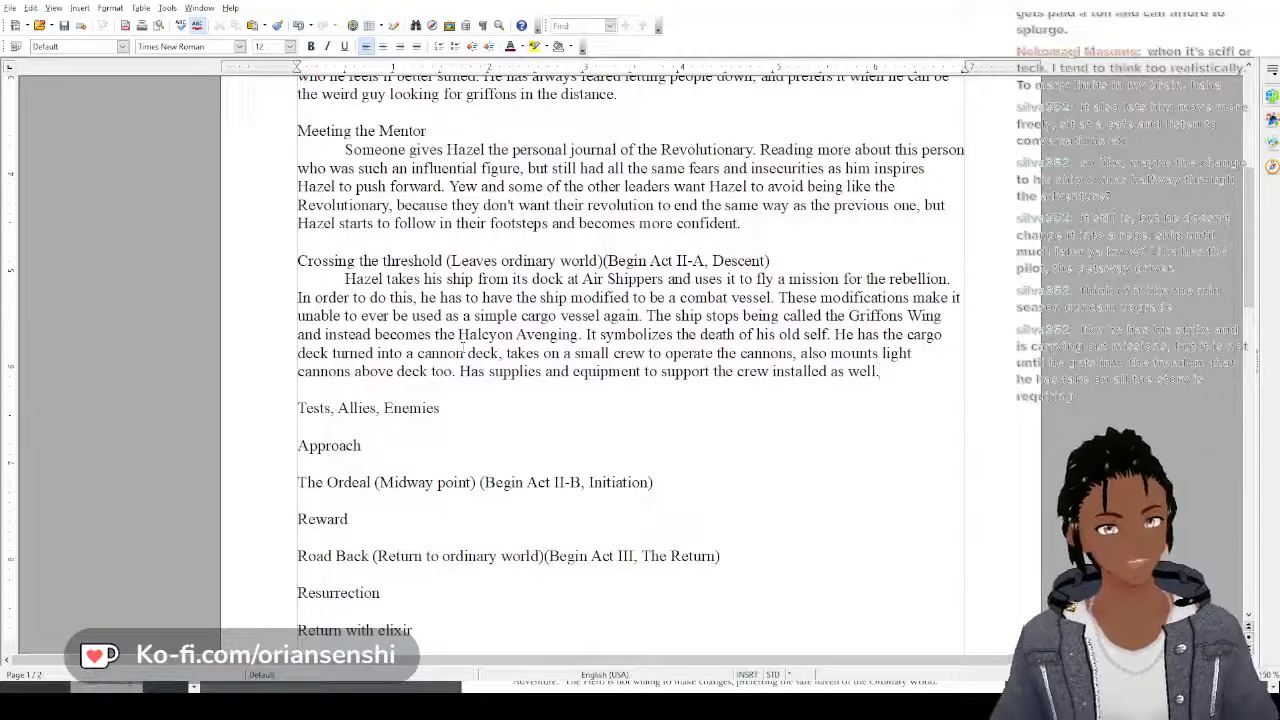
key("BackSpace")
type(".")
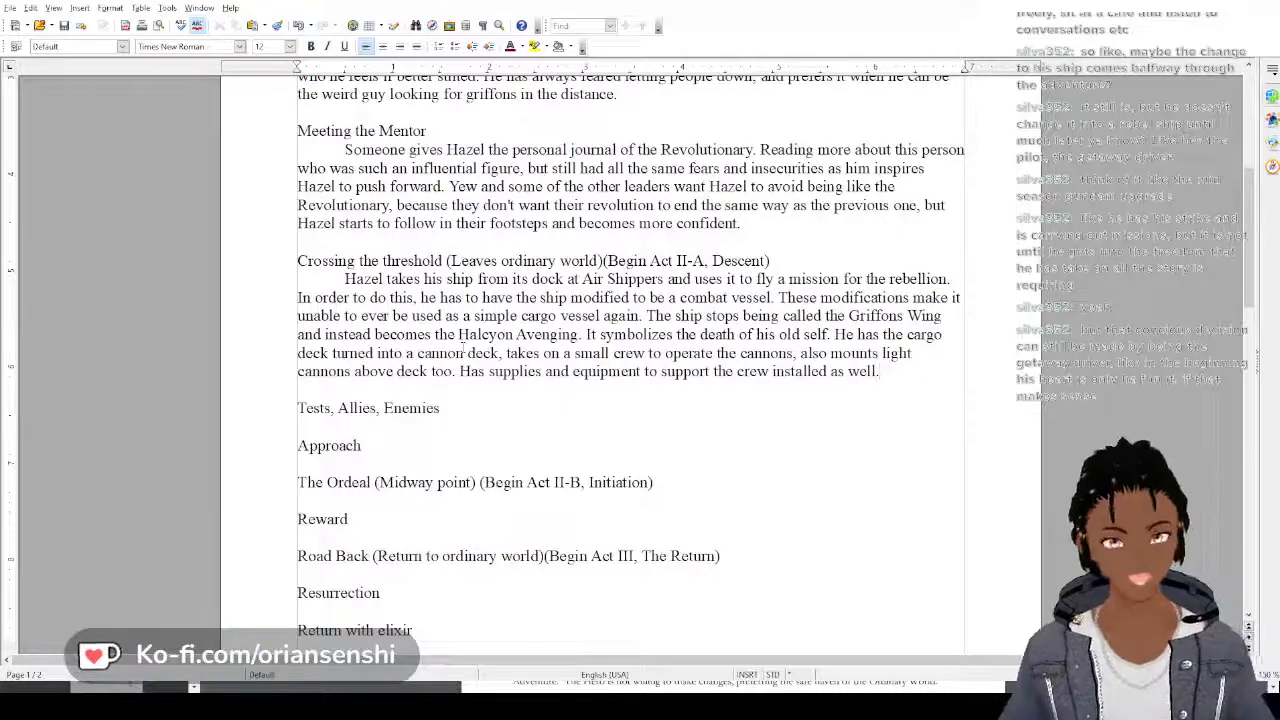
Insert "At first he is" before "In order to do this" in the Crossing the threshold paragraph
scroll(422, 300, "up", 2)
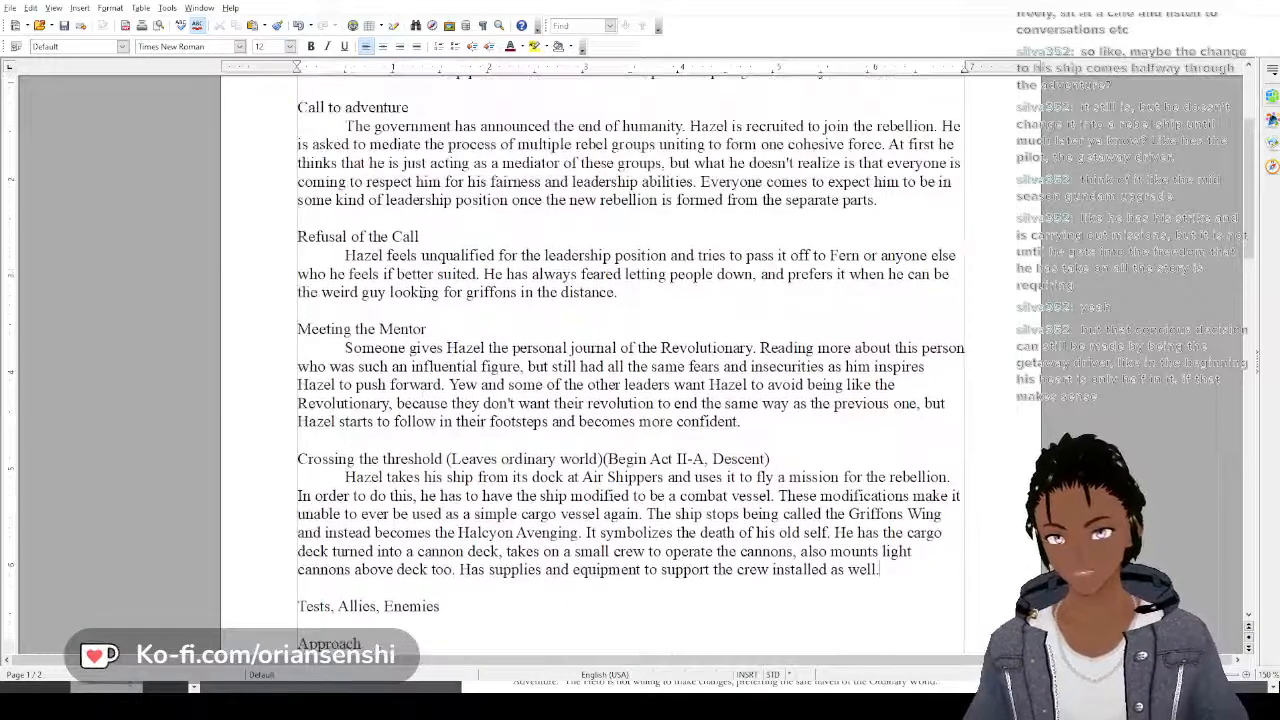
scroll(425, 287, "down", 1)
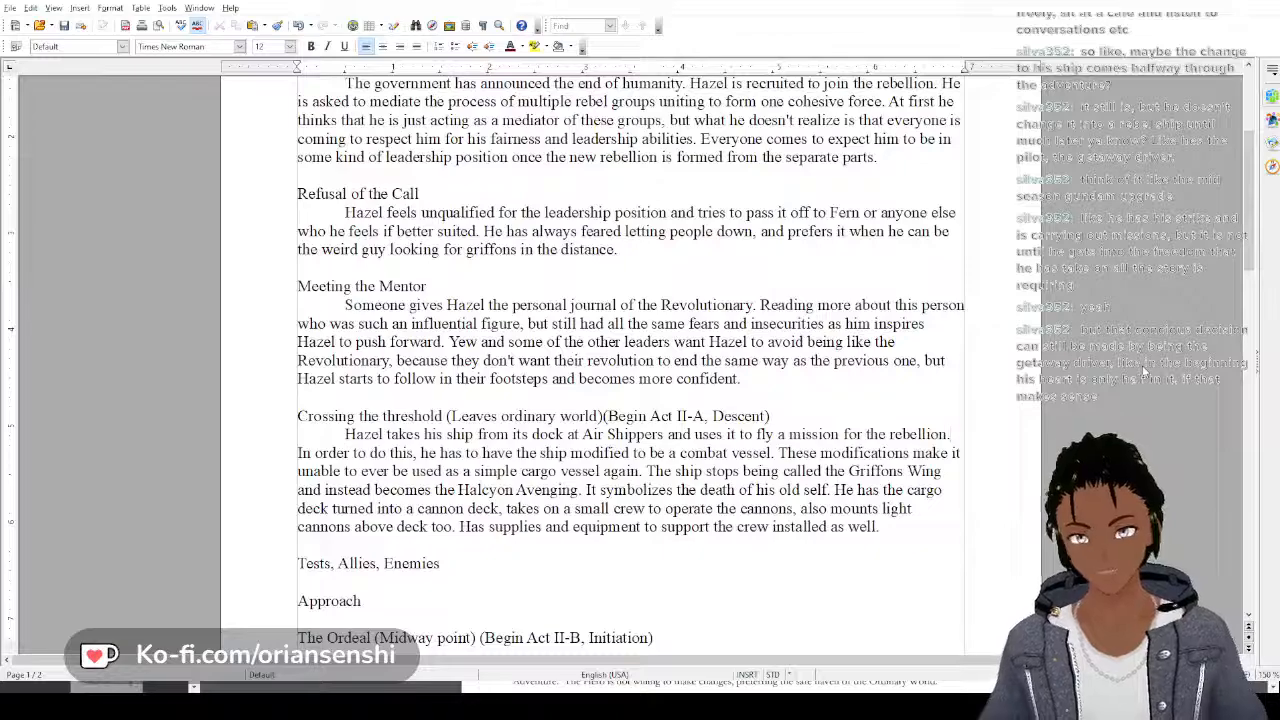
type("At fir ")
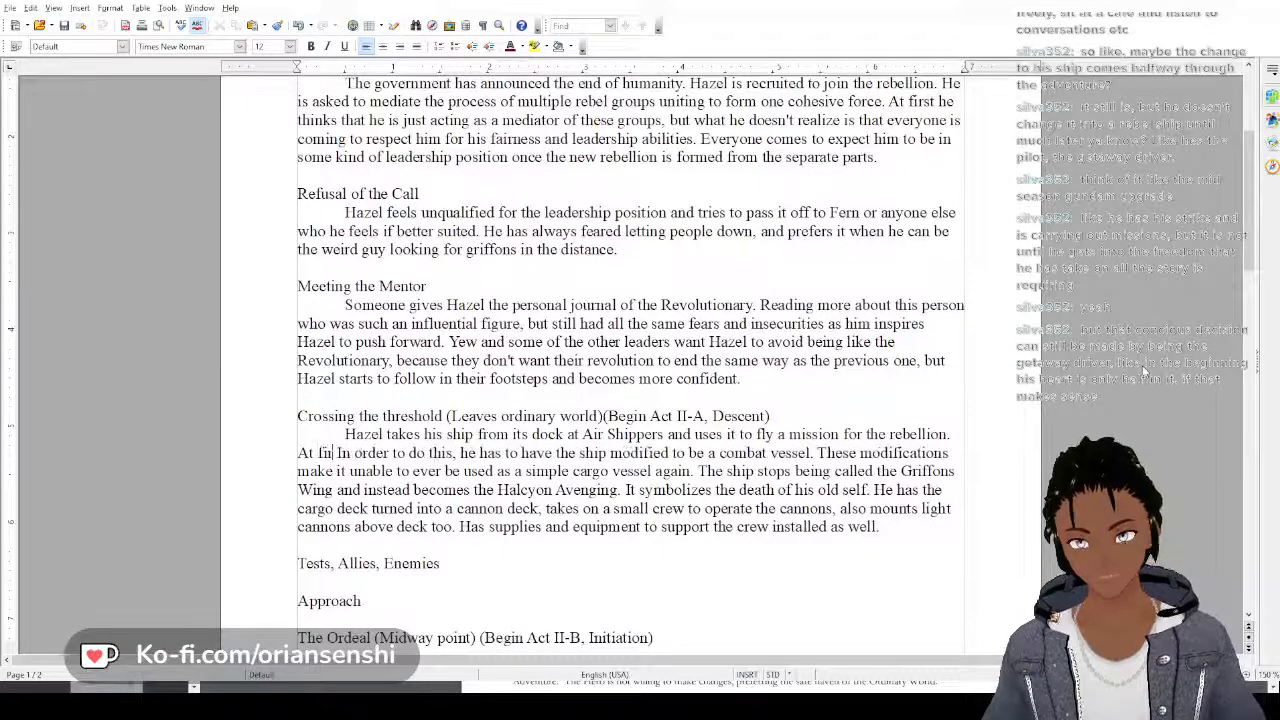
type("st he is")
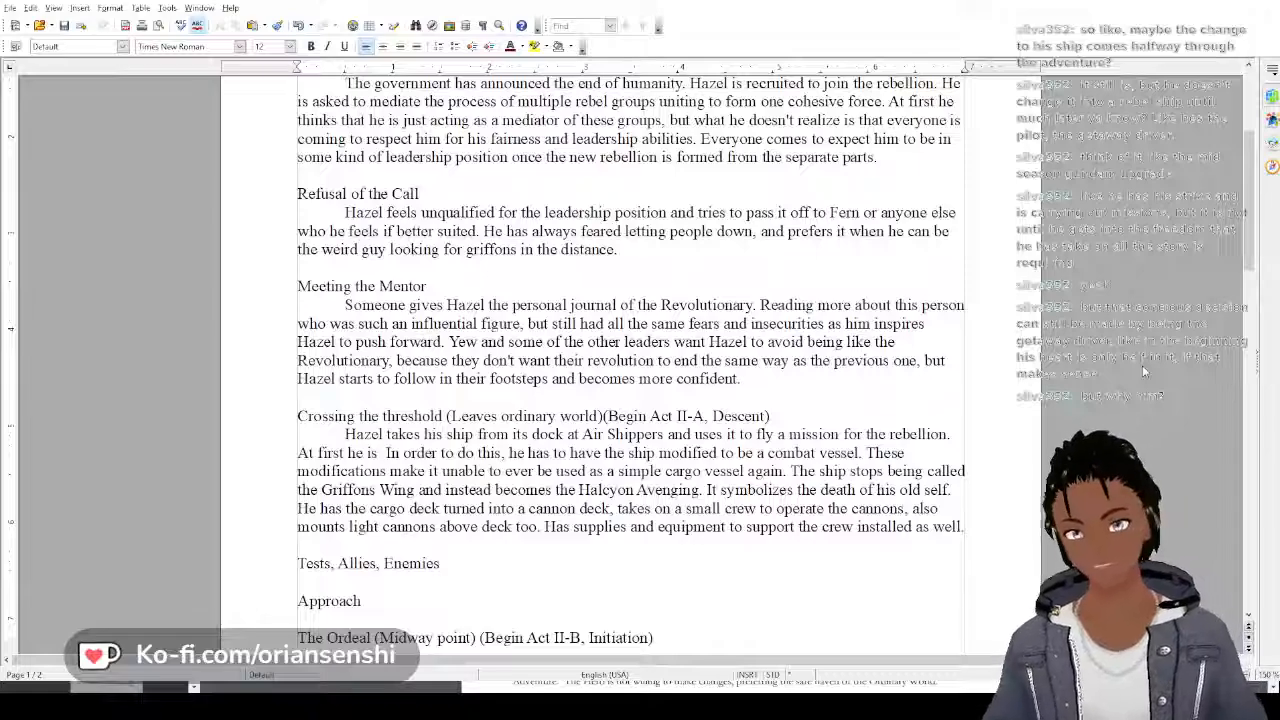
Start a sentence at the end of the Meeting the Mentor paragraph: "As Hazel becomes more and more like the revolutionary, he"
scroll(1142, 365, "up", 2)
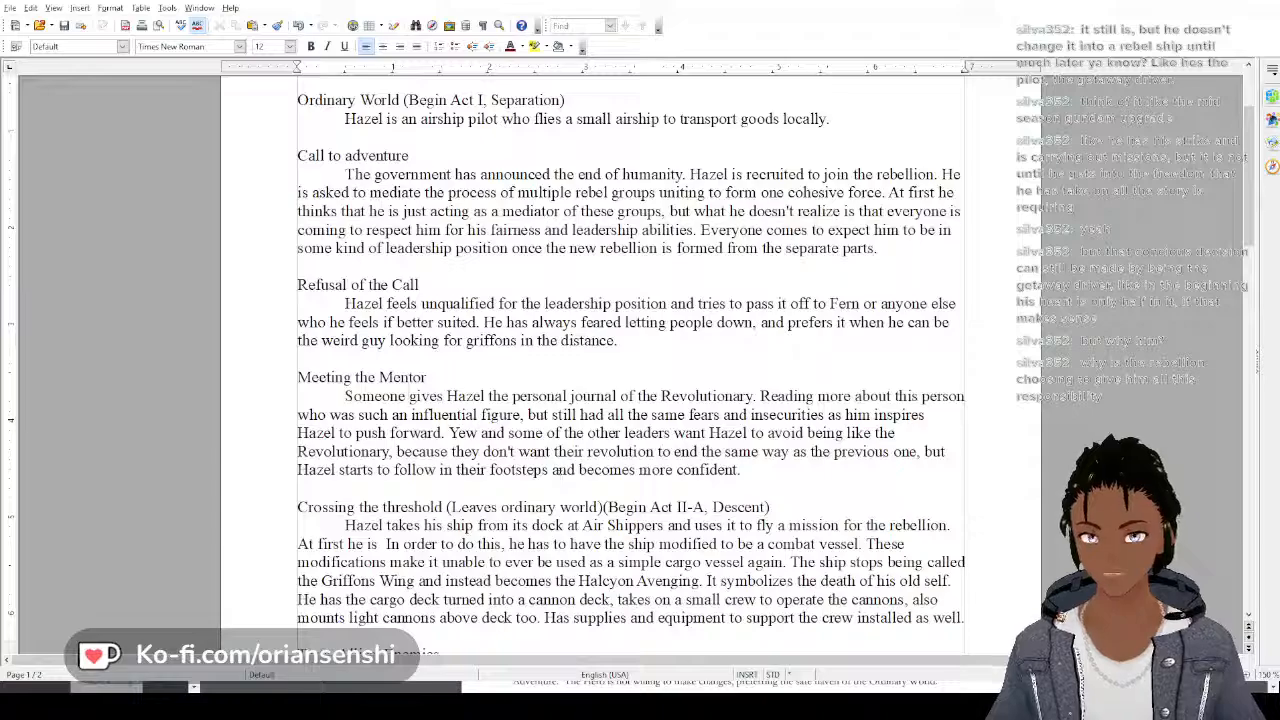
left_click(744, 470)
type("As")
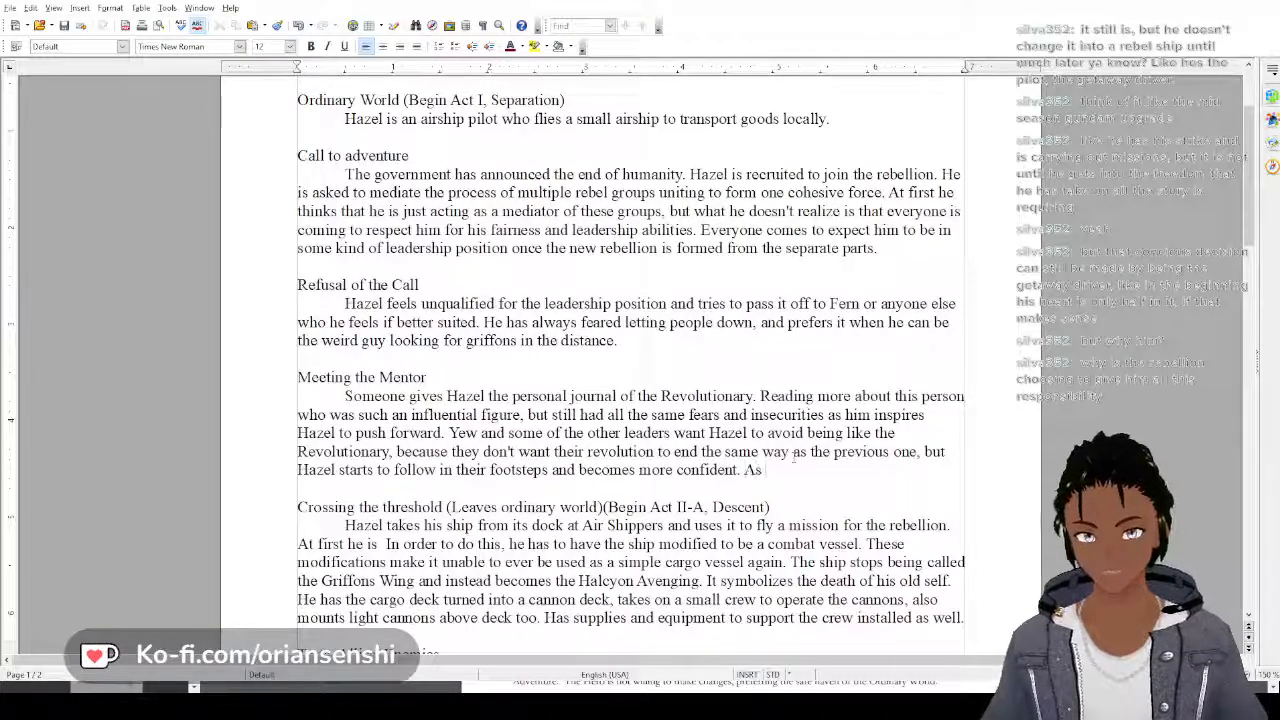
type(" Hazel bec")
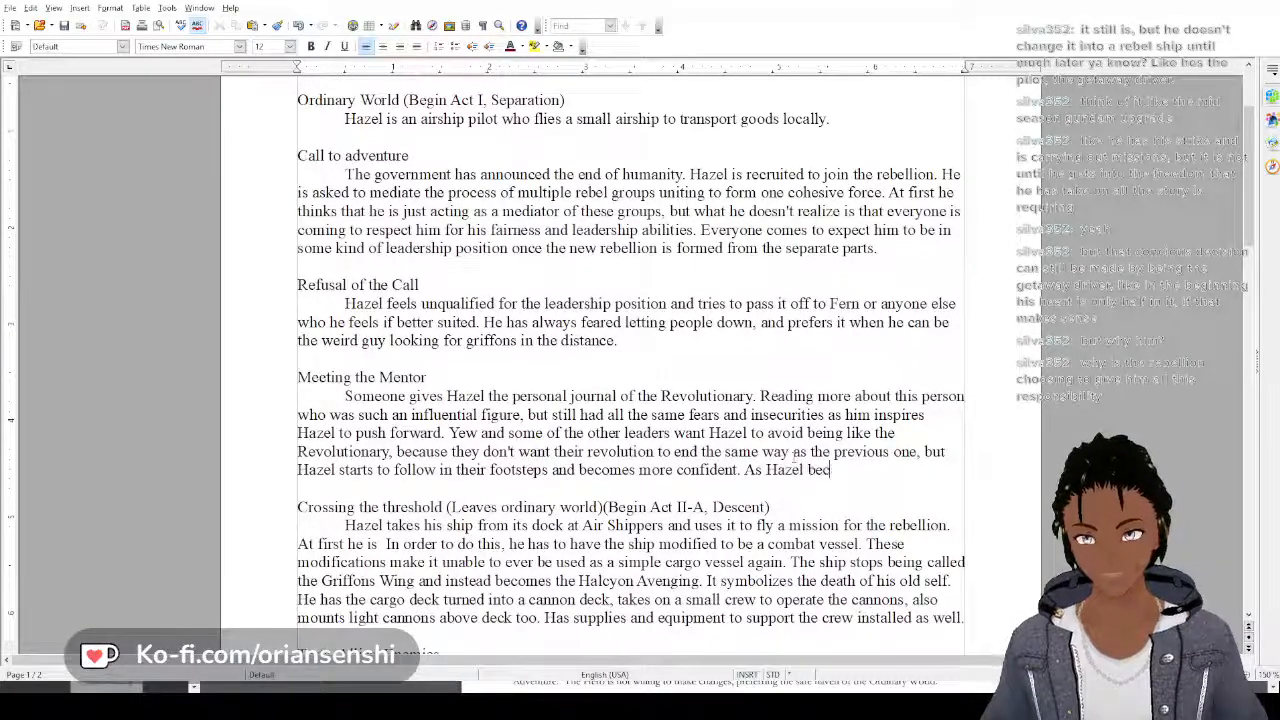
type("omes more")
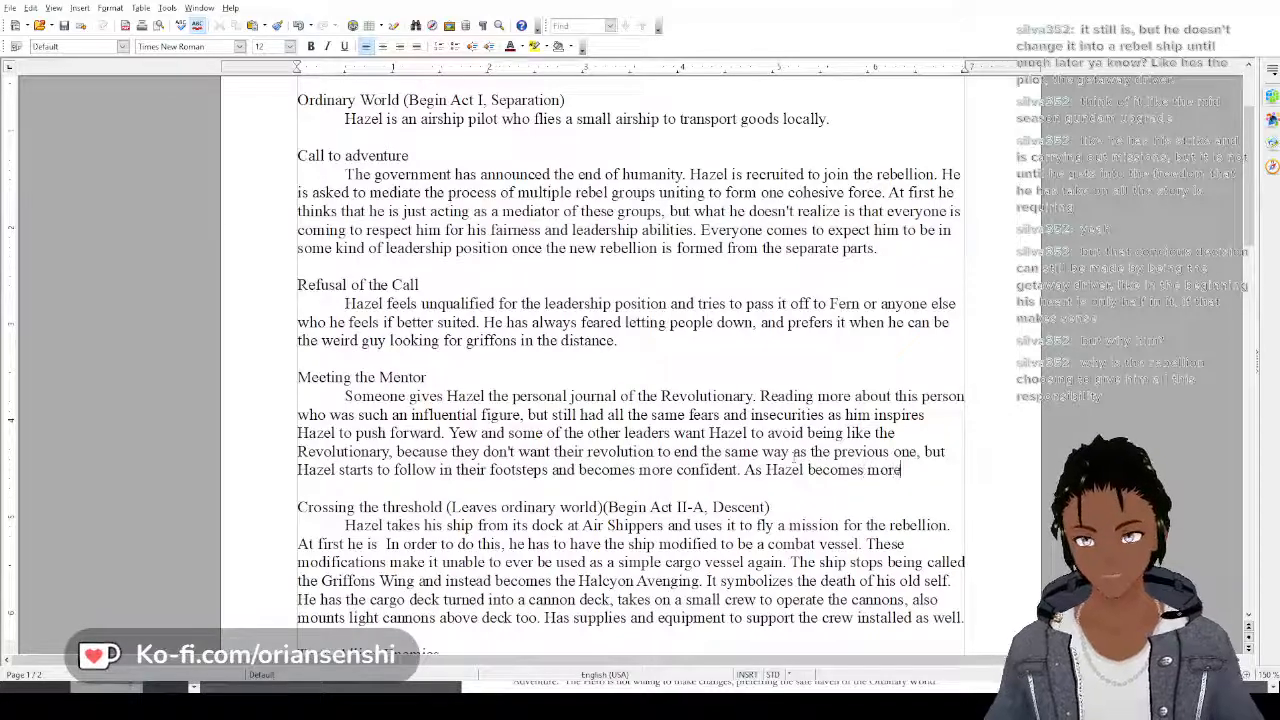
type(" and more like")
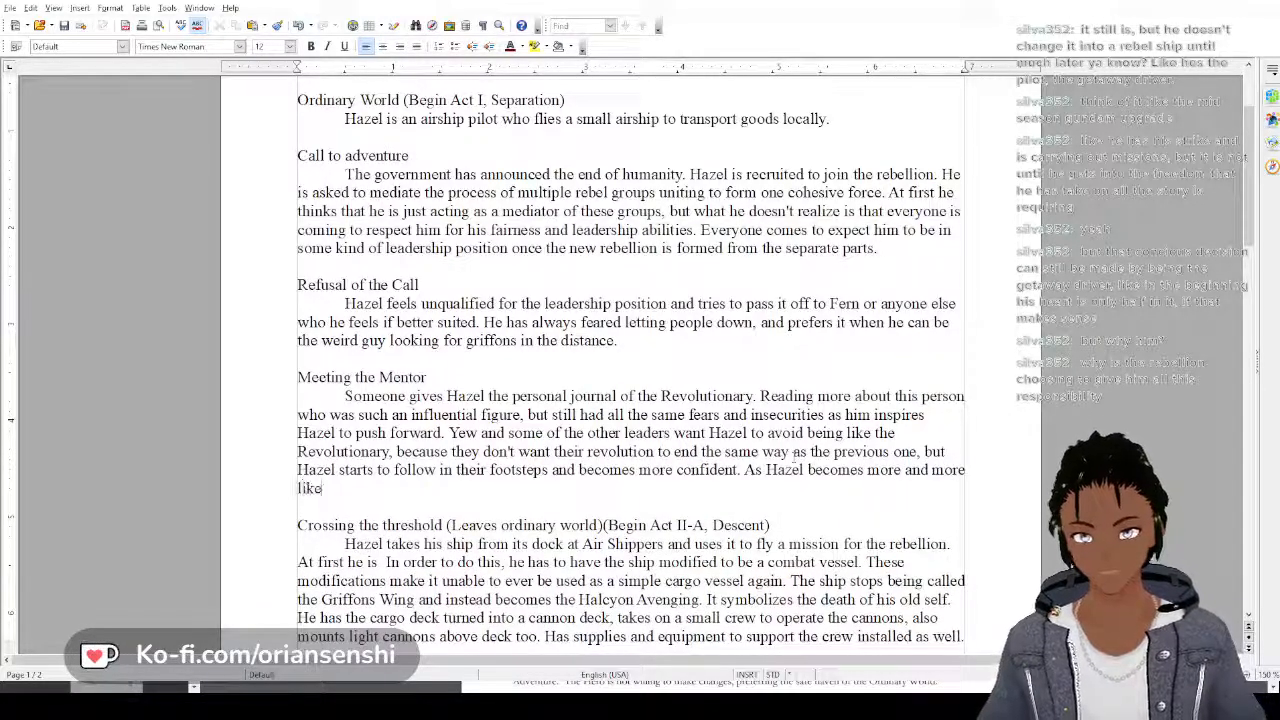
type(" the revolu")
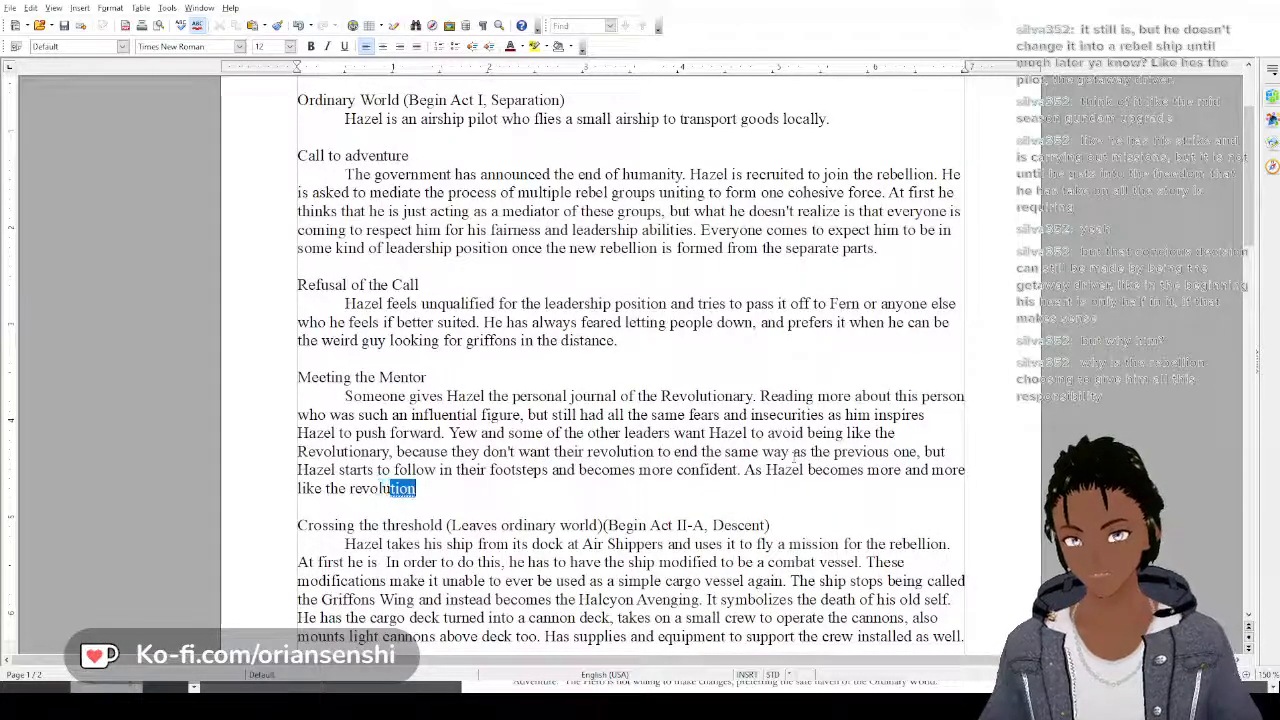
type("tionary, he ")
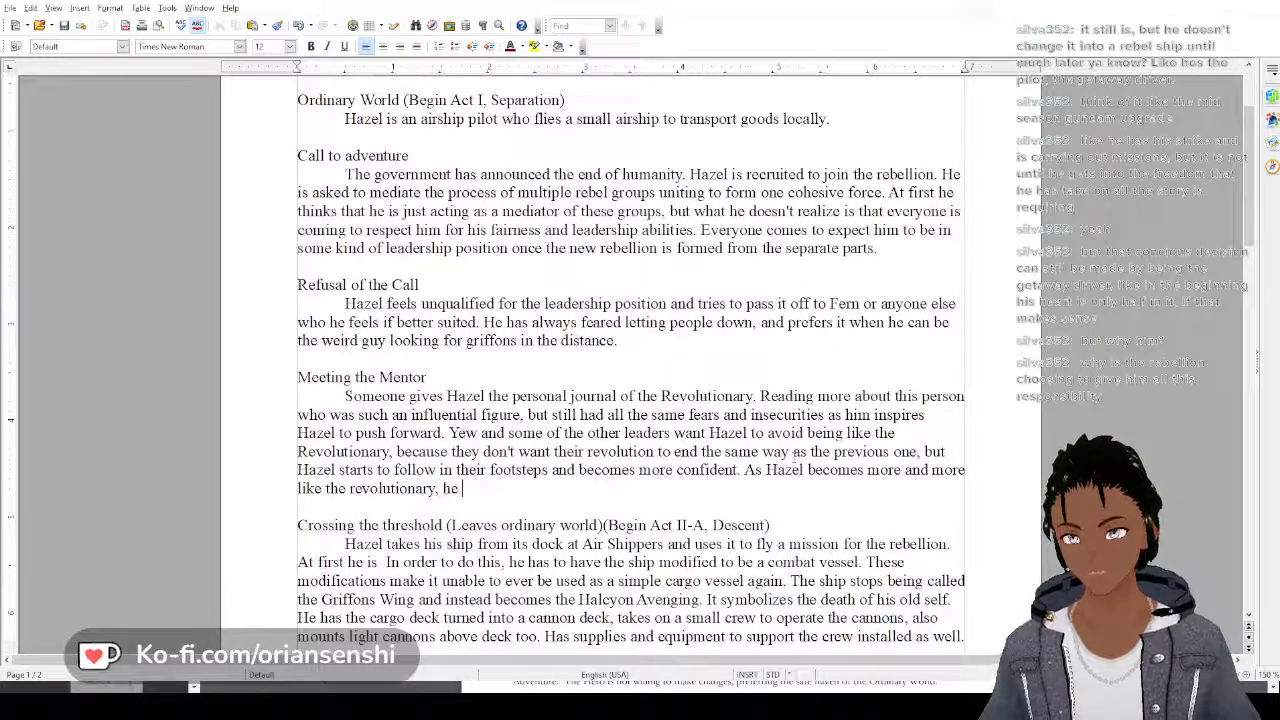
type("begins to belie")
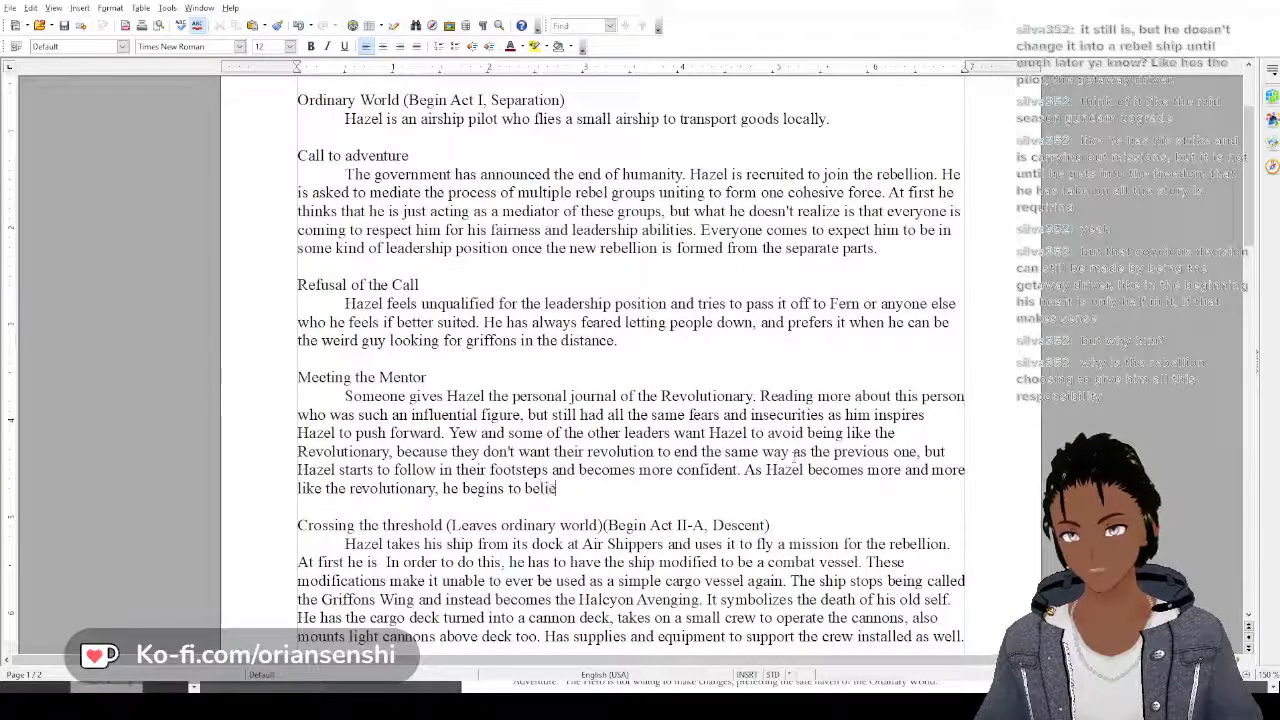
type("ve more in his")
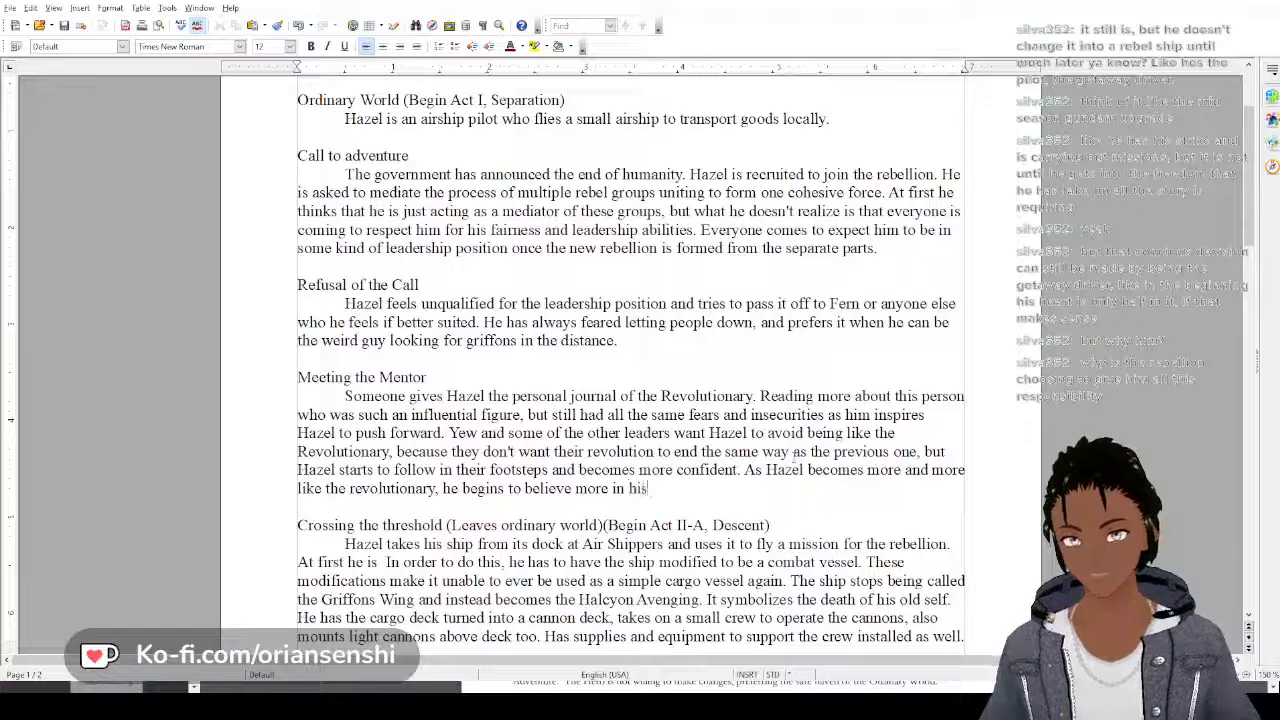
type(" cause and ")
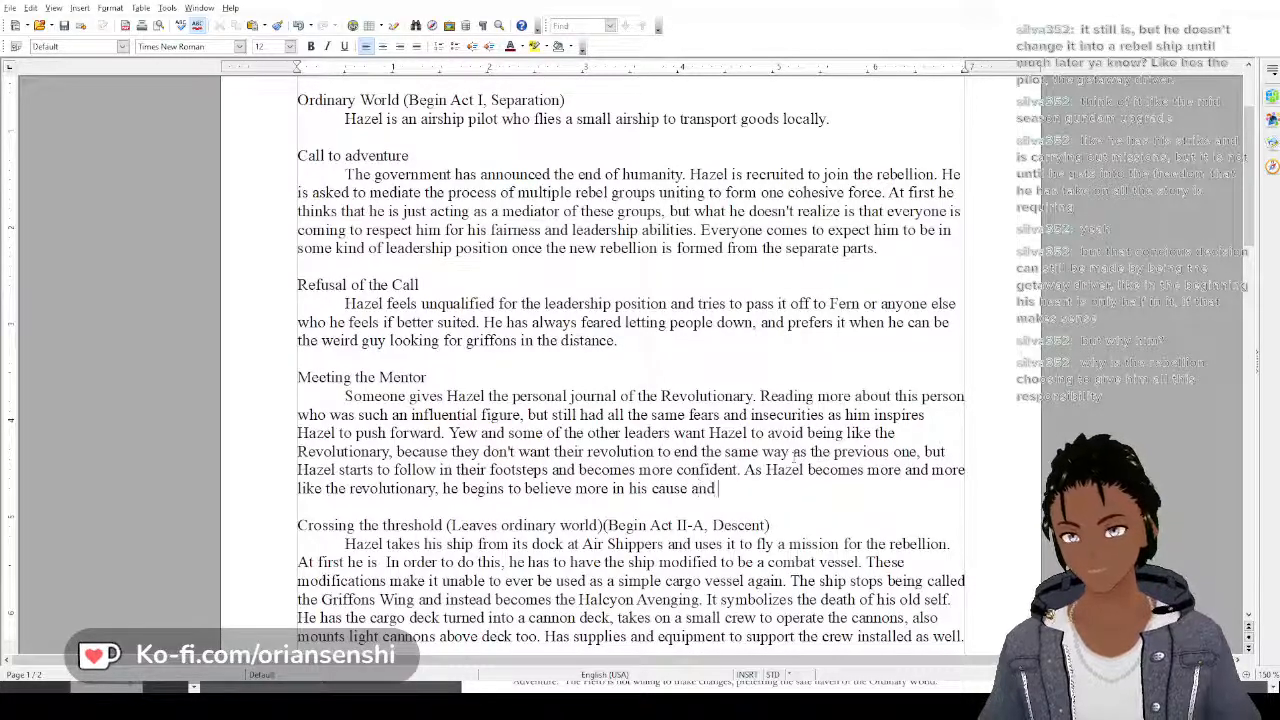
type("desire not")
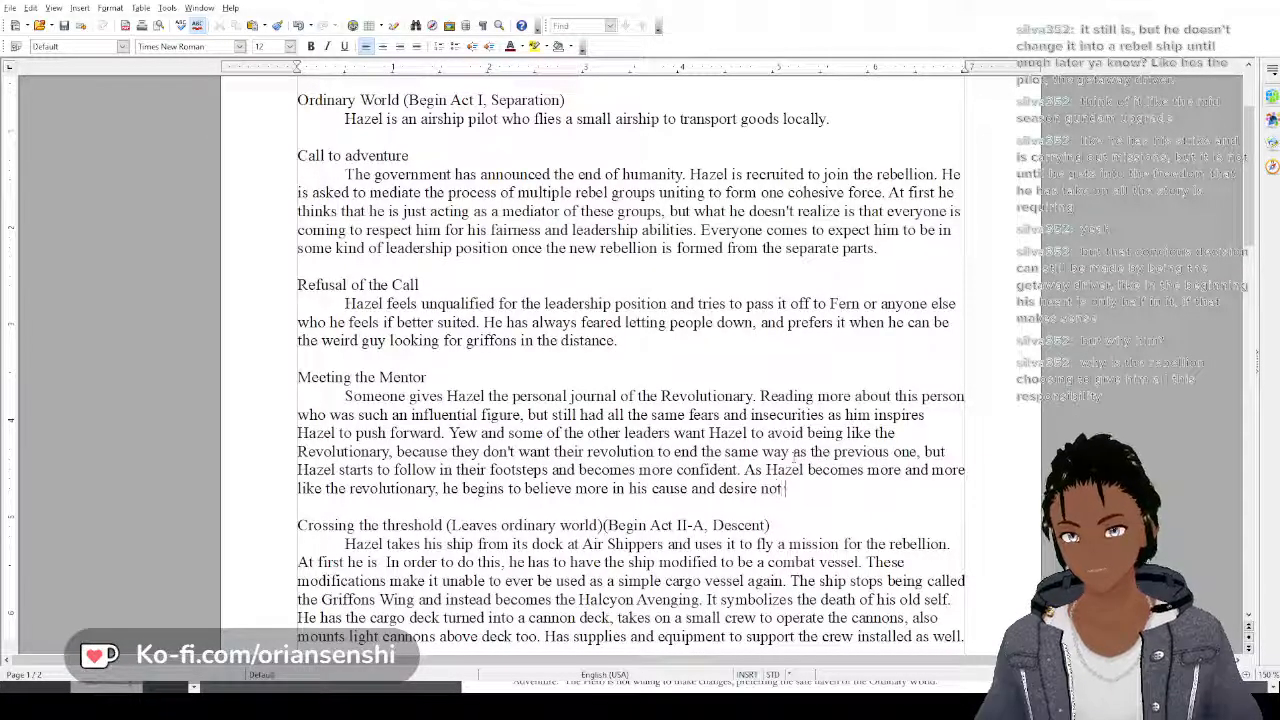
type(" just to sto")
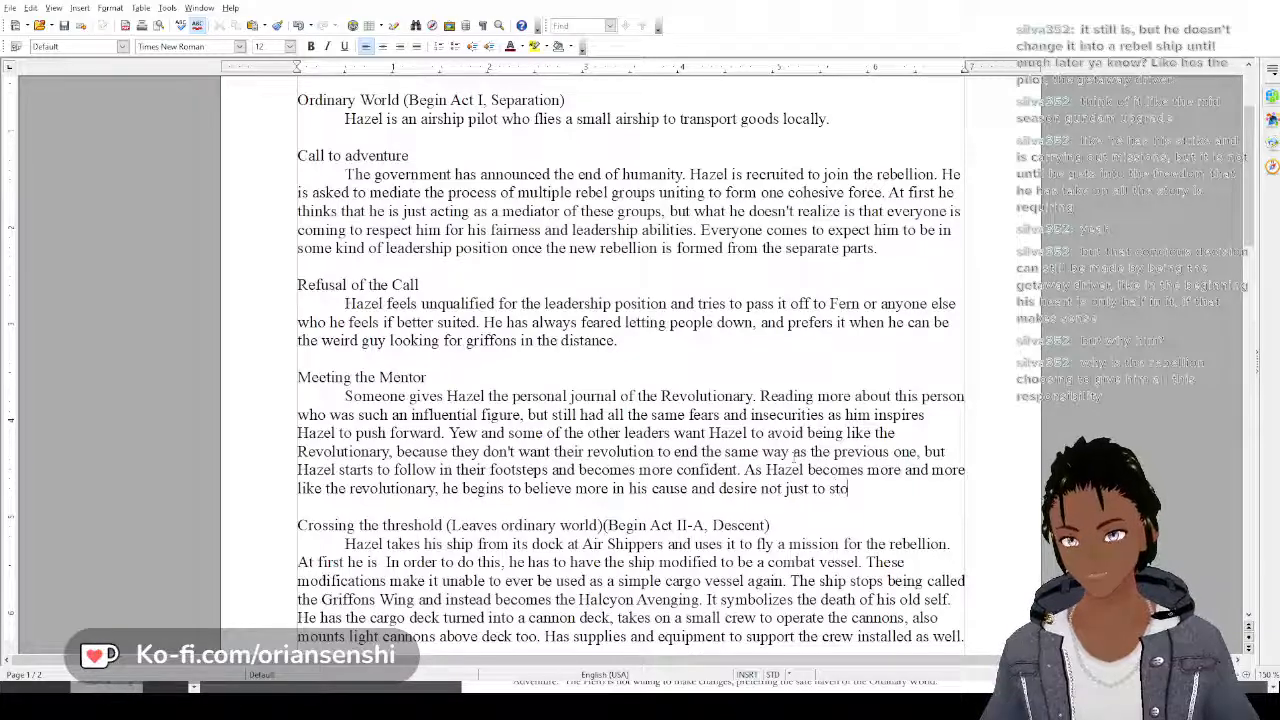
type("p the destr")
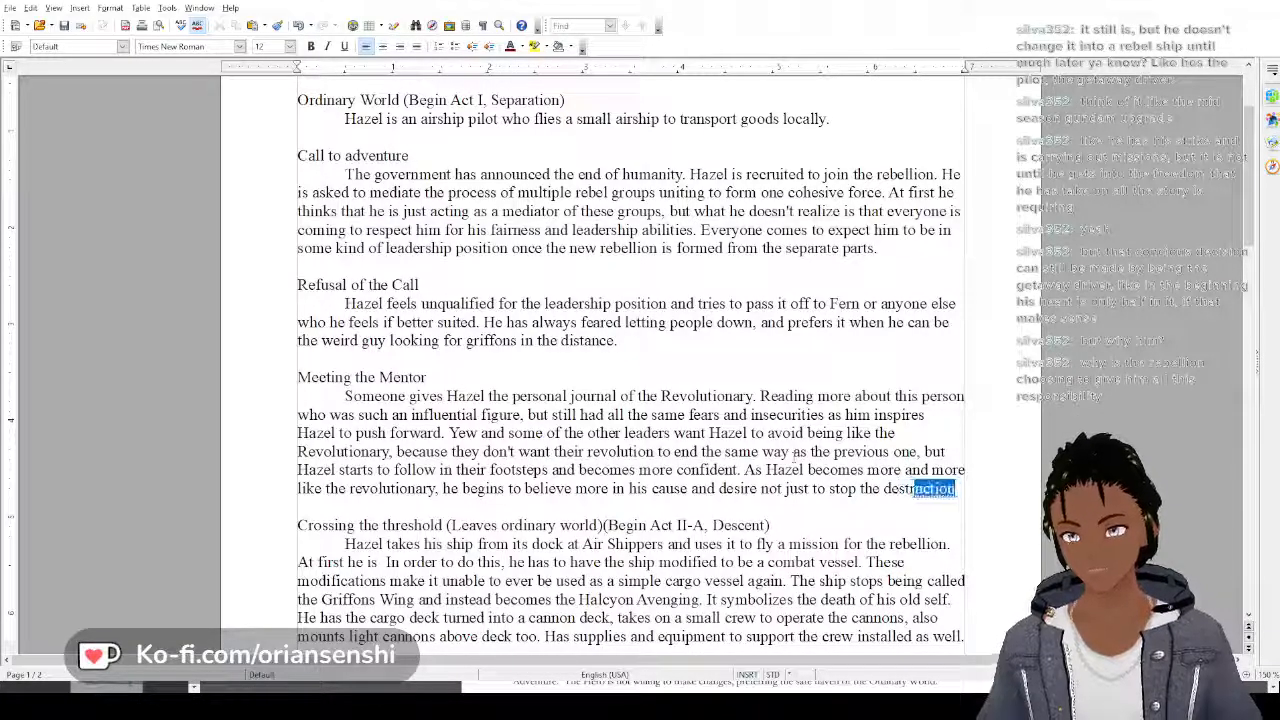
type("uction")
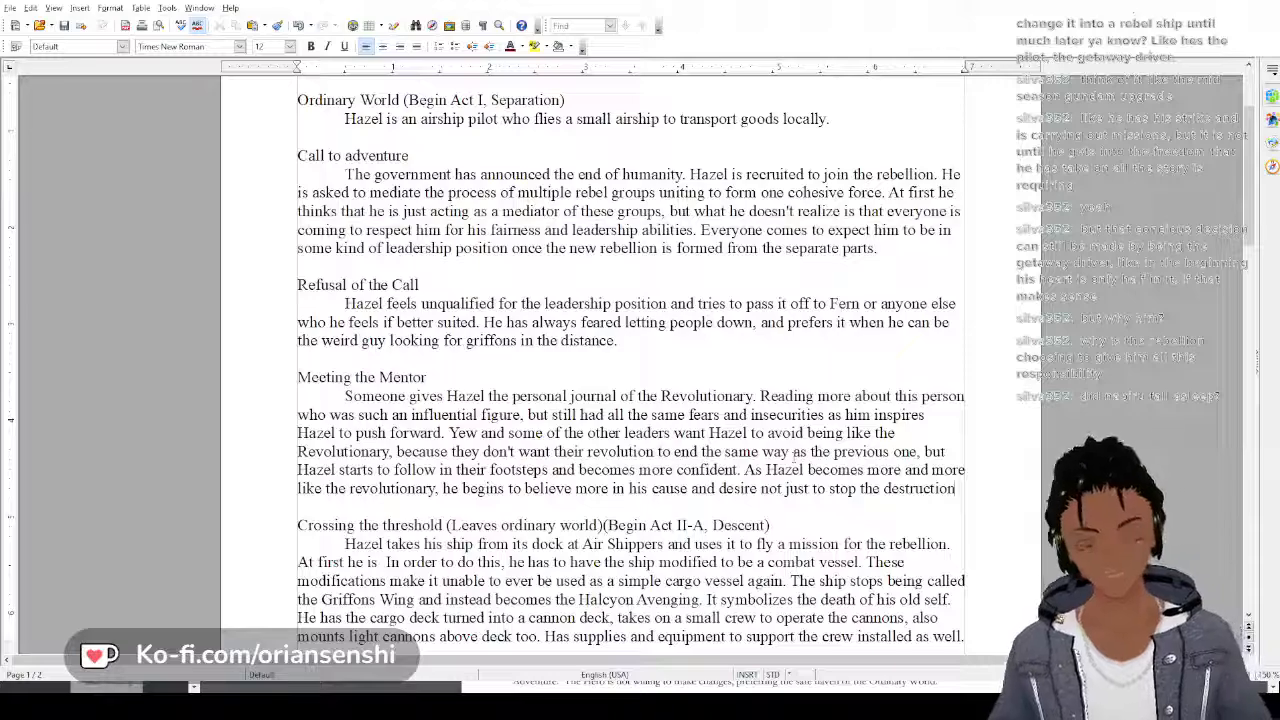
Continue the new Meeting the Mentor sentence with "begins to believe more in his cause and desire not just to stop the destruction of humanity"
type("of hu")
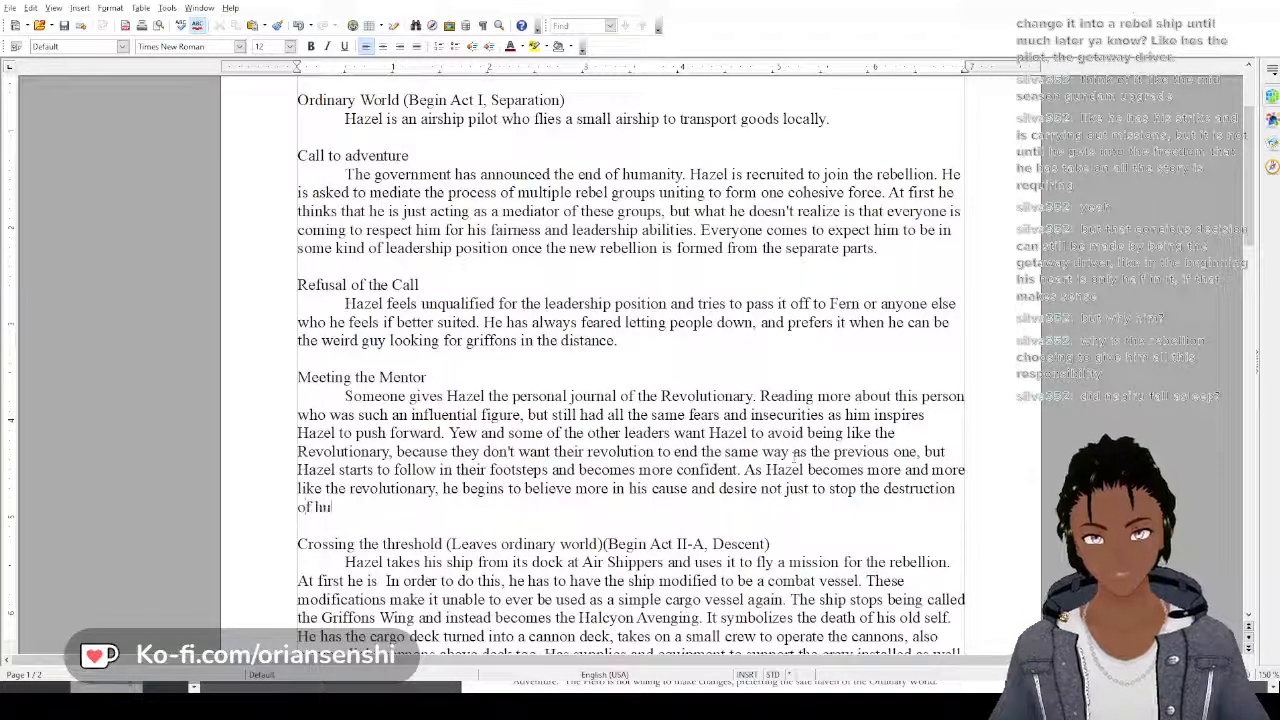
type("manity but to")
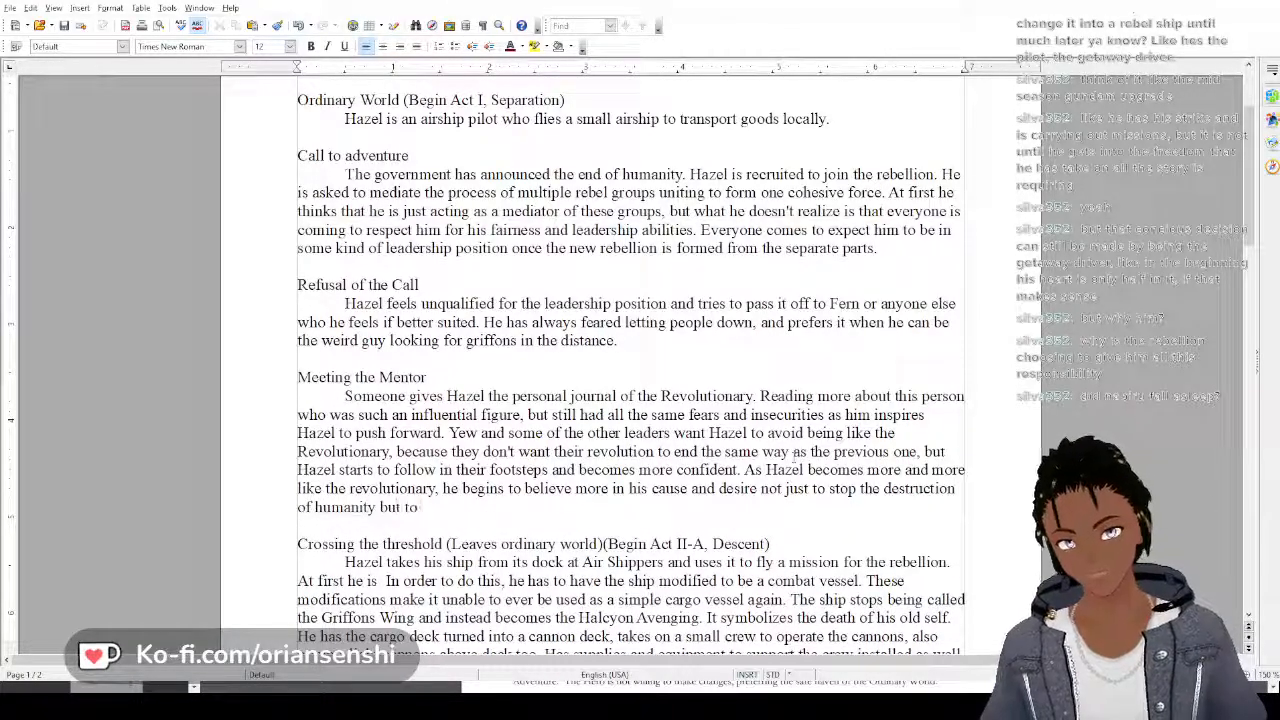
type(" smash the")
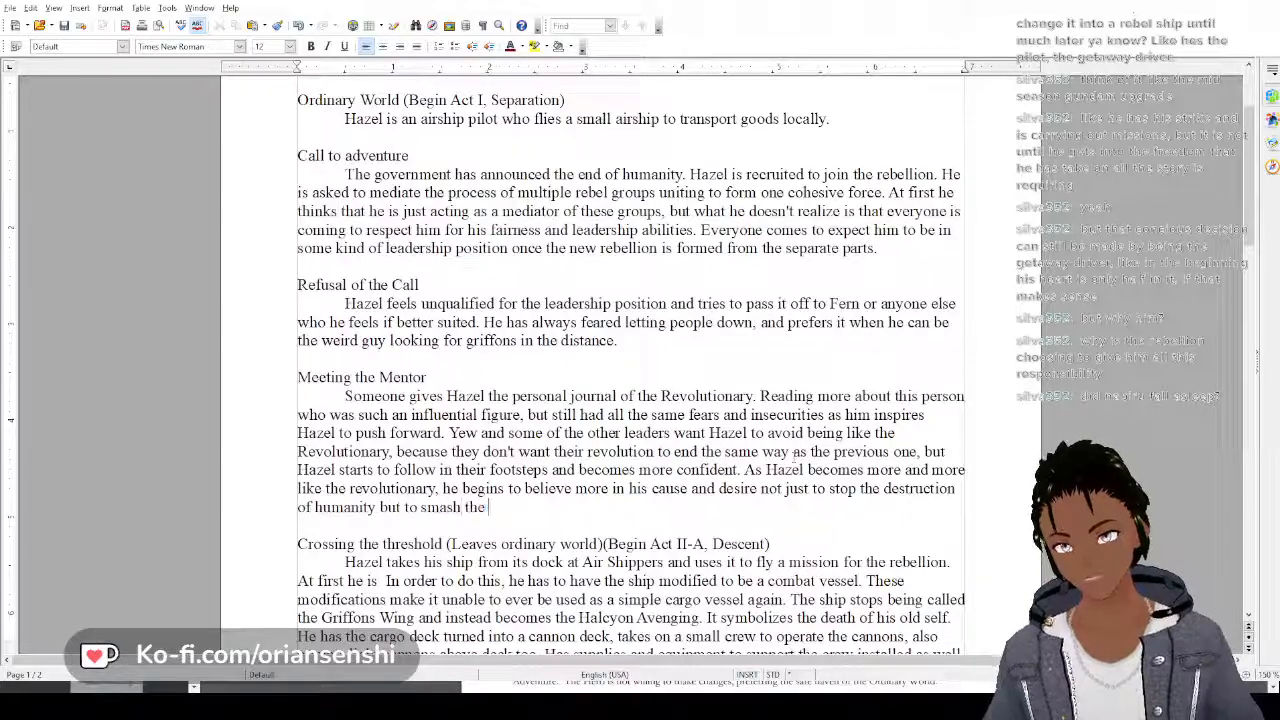
type(" government f")
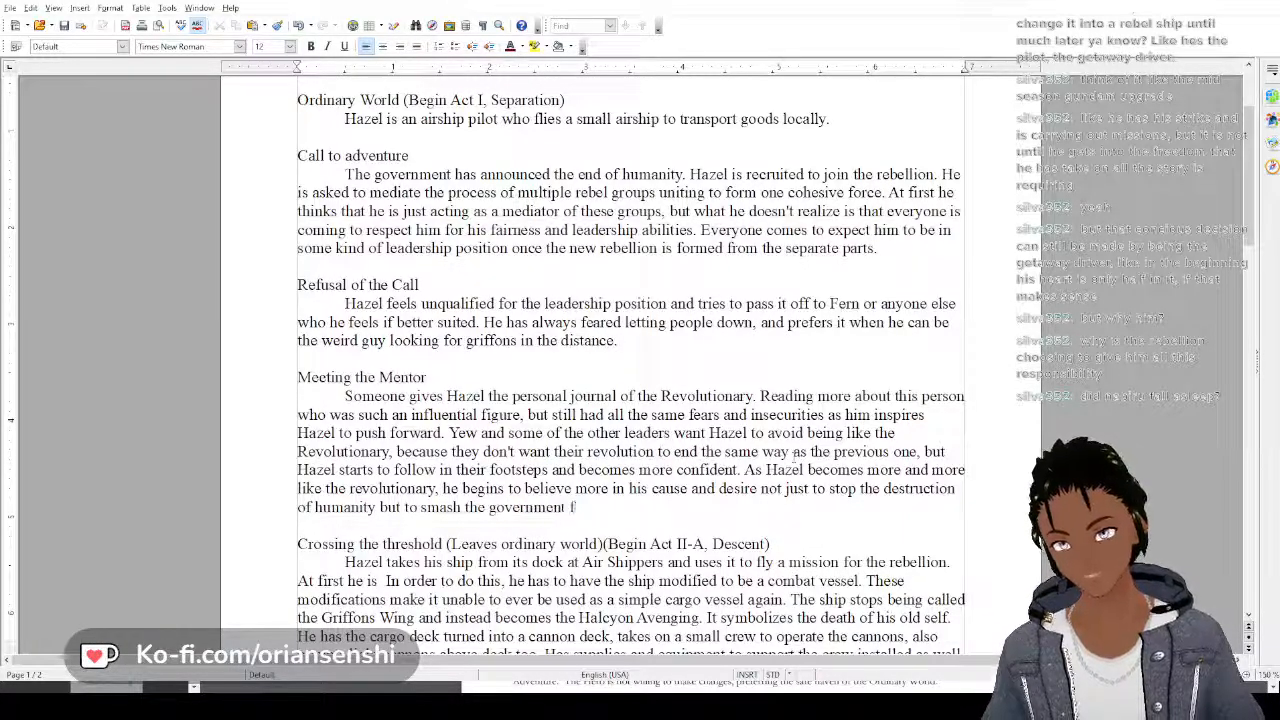
type("or taking away the ")
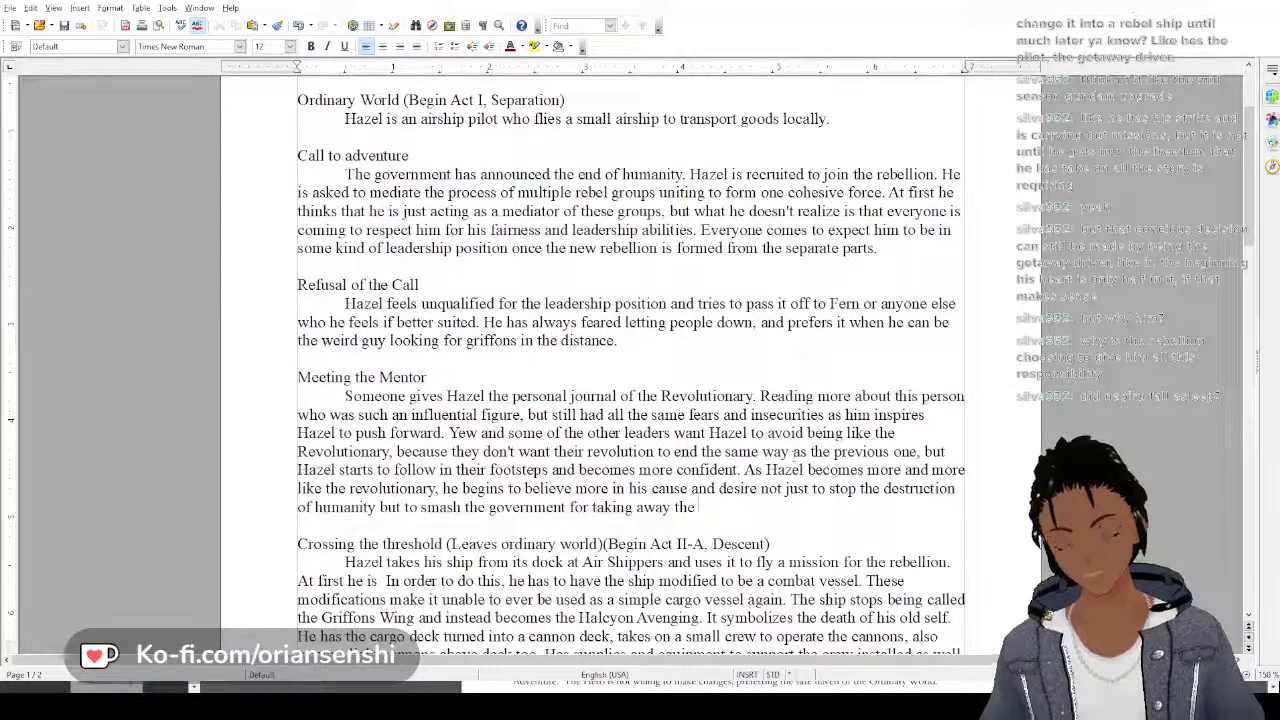
type("peaceful")
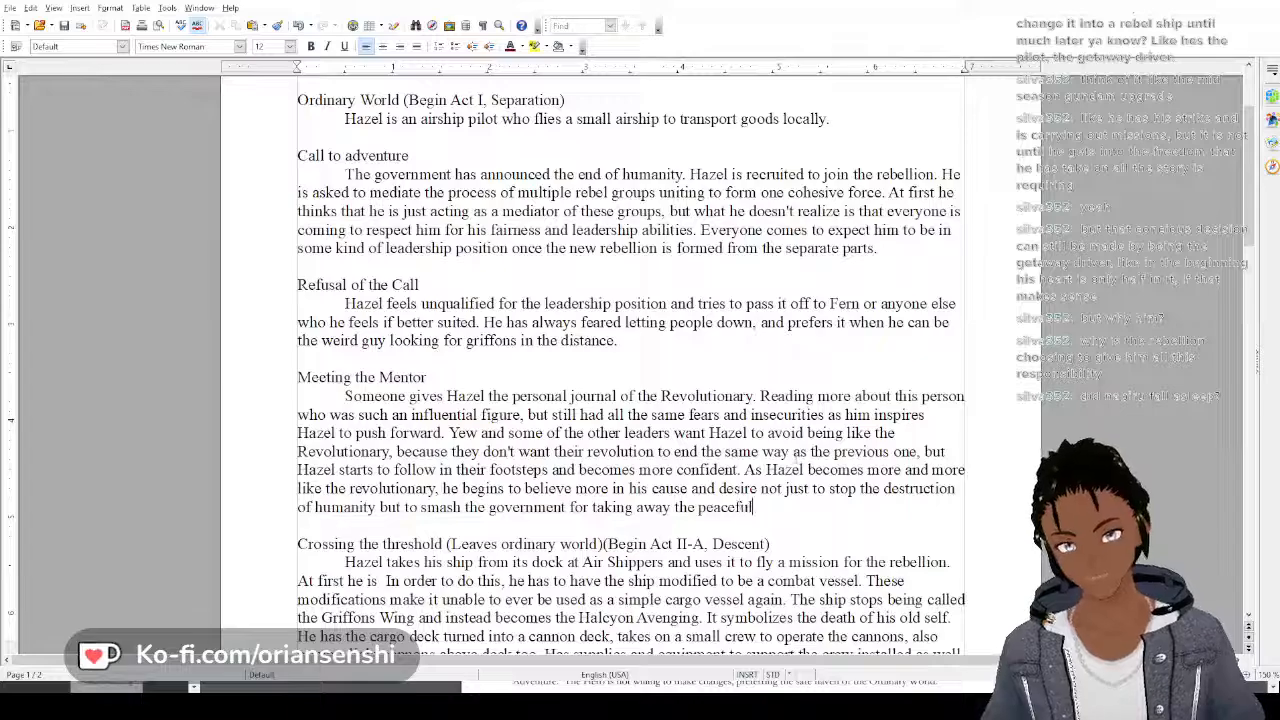
type(" idyl")
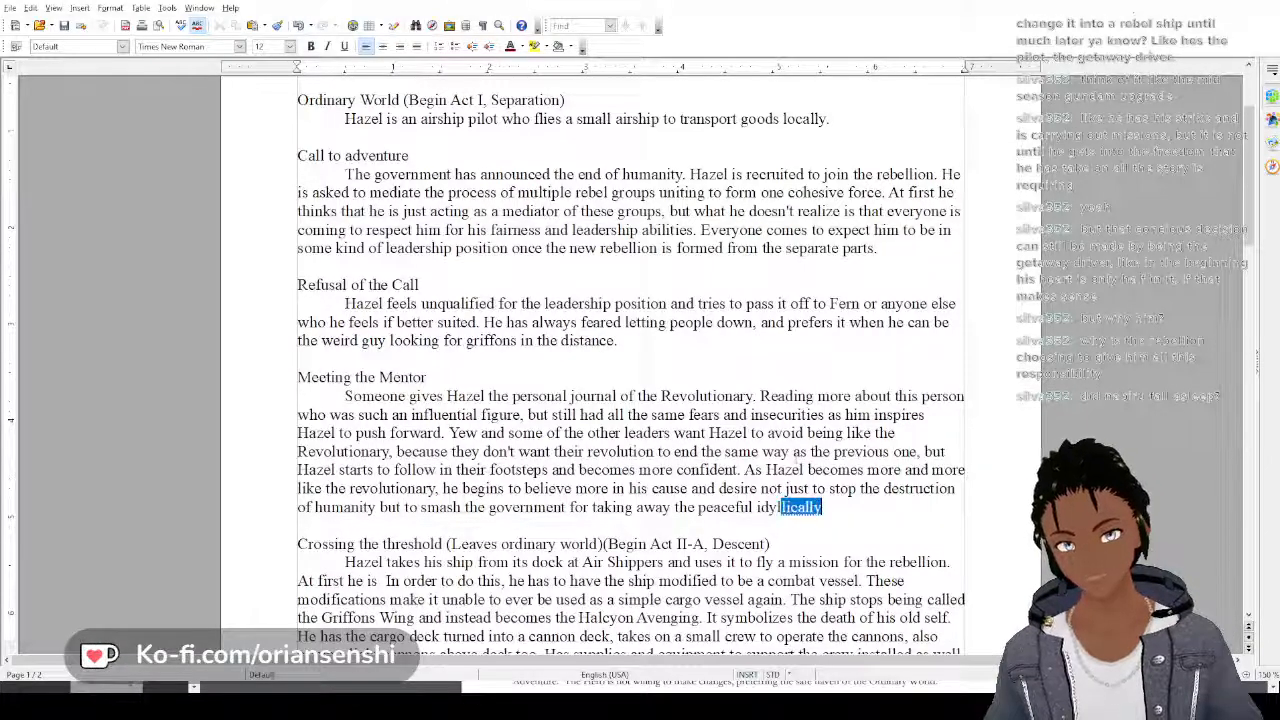
type("lic days")
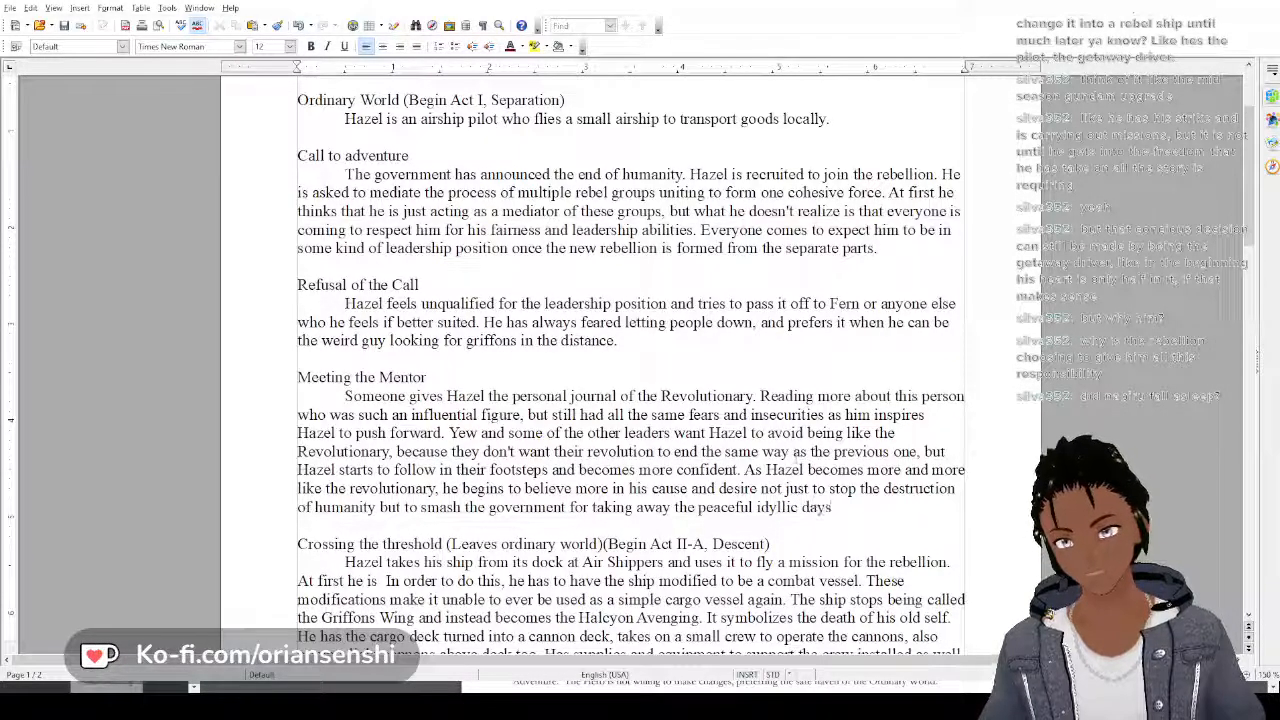
type(" of theh p")
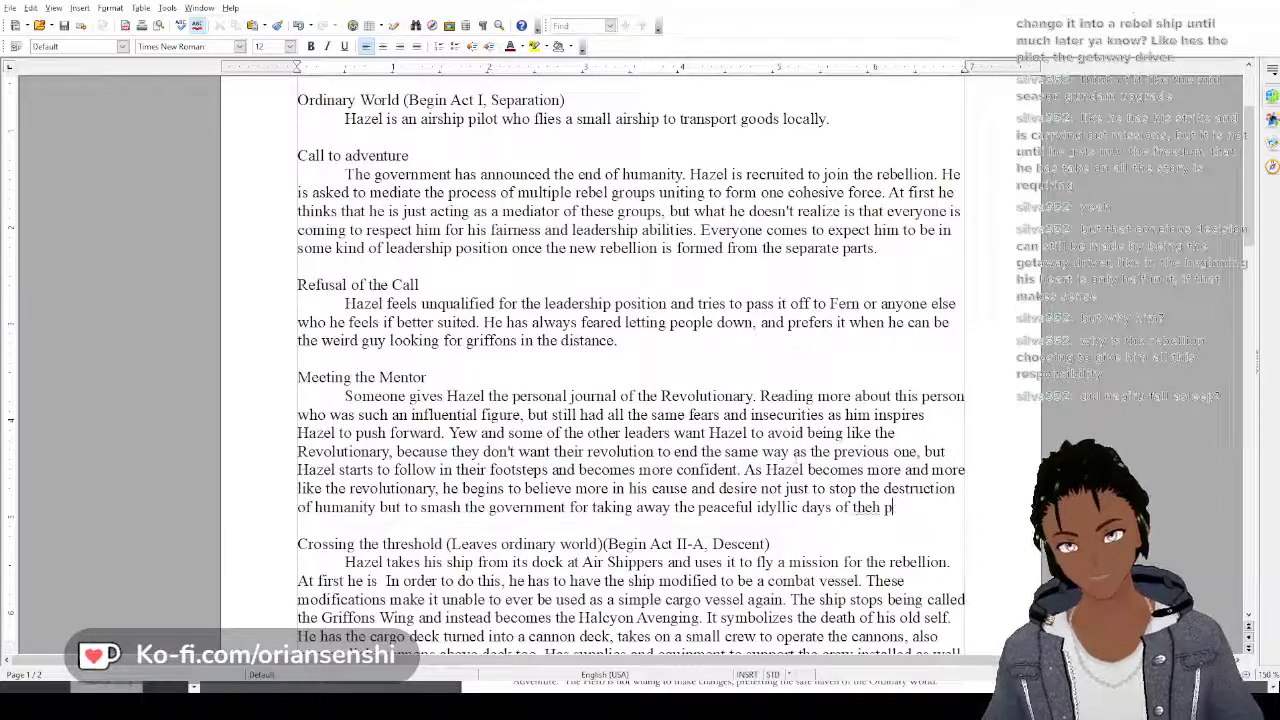
Finish the Meeting the Mentor sentence with "but to smash the government for taking away the peaceful idyllic days of the past from them."
key("BackSpace")
key("BackSpace")
key("BackSpace")
type("past")
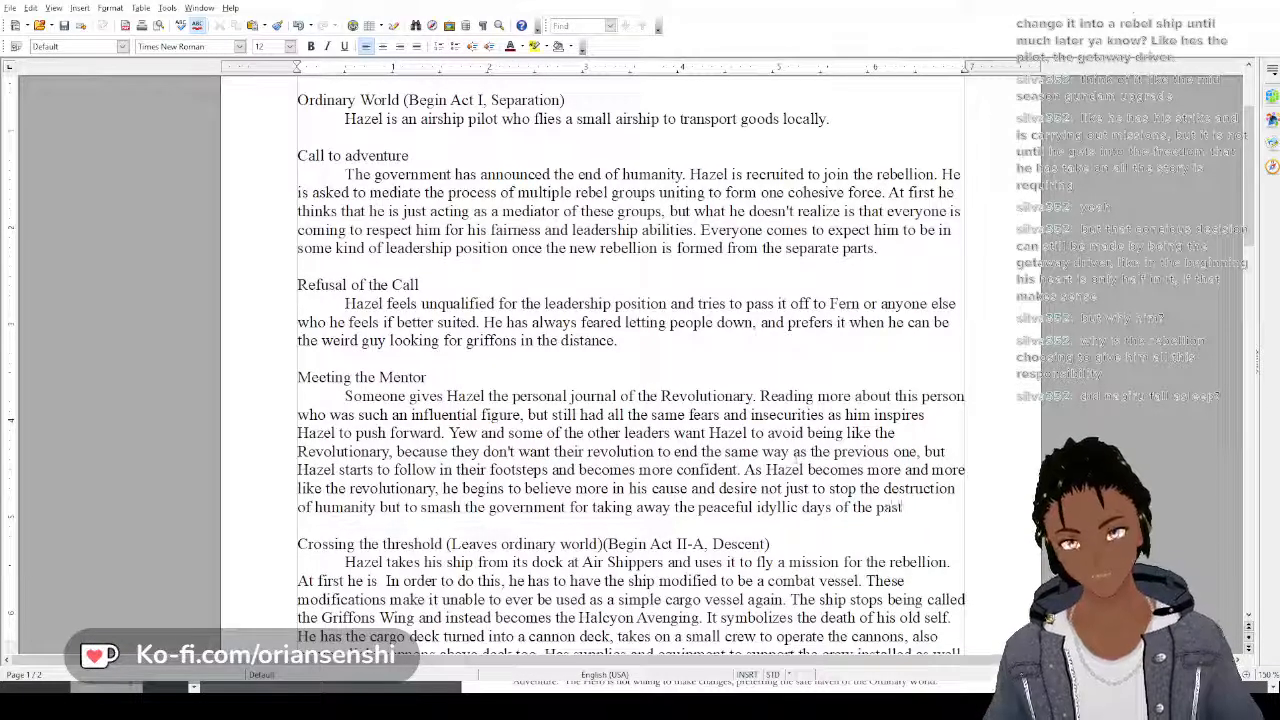
type(" from them.")
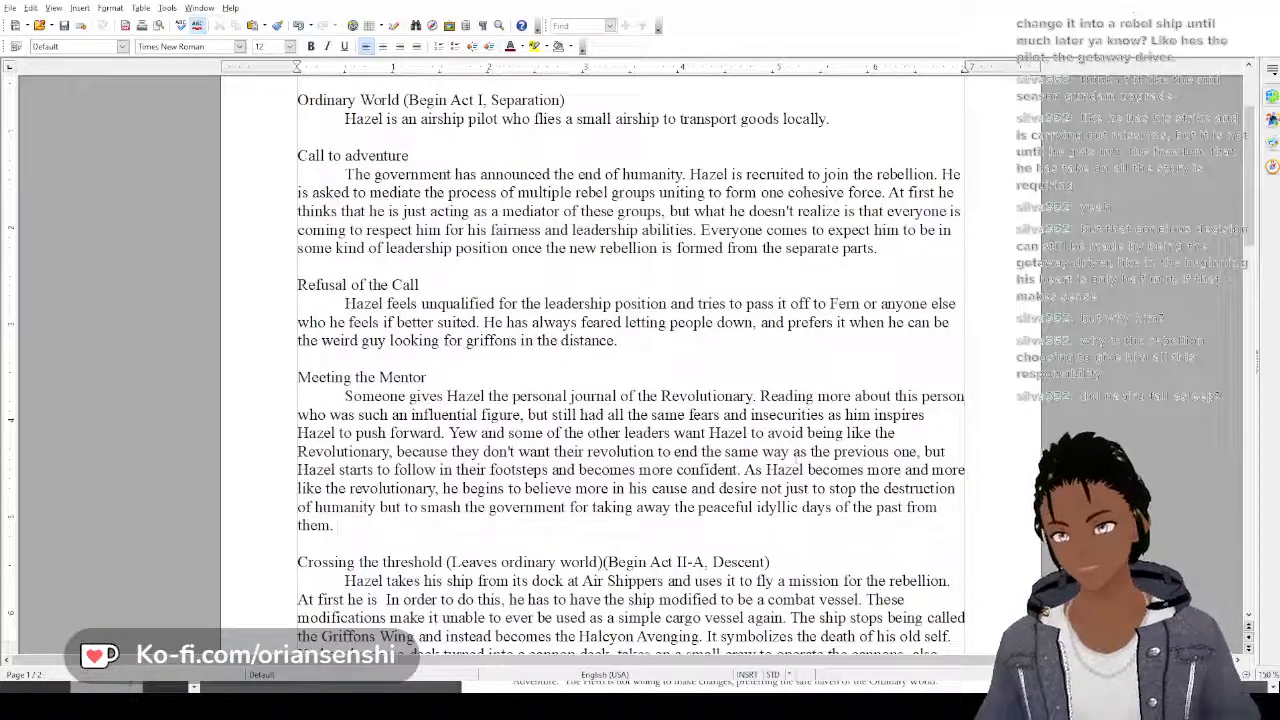
Start a new sentence at the end of the Meeting the Mentor paragraph: "He comes to resent how Rosa Crucis"
type("He come")
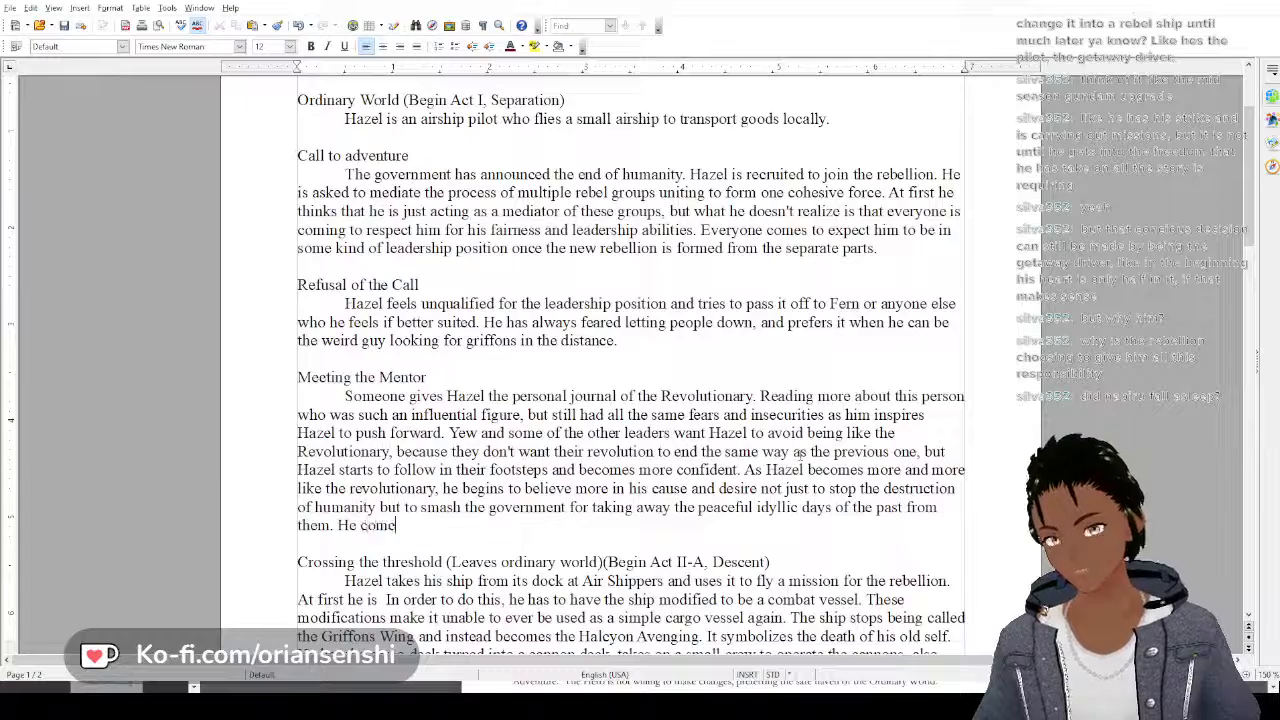
type("s to rescu")
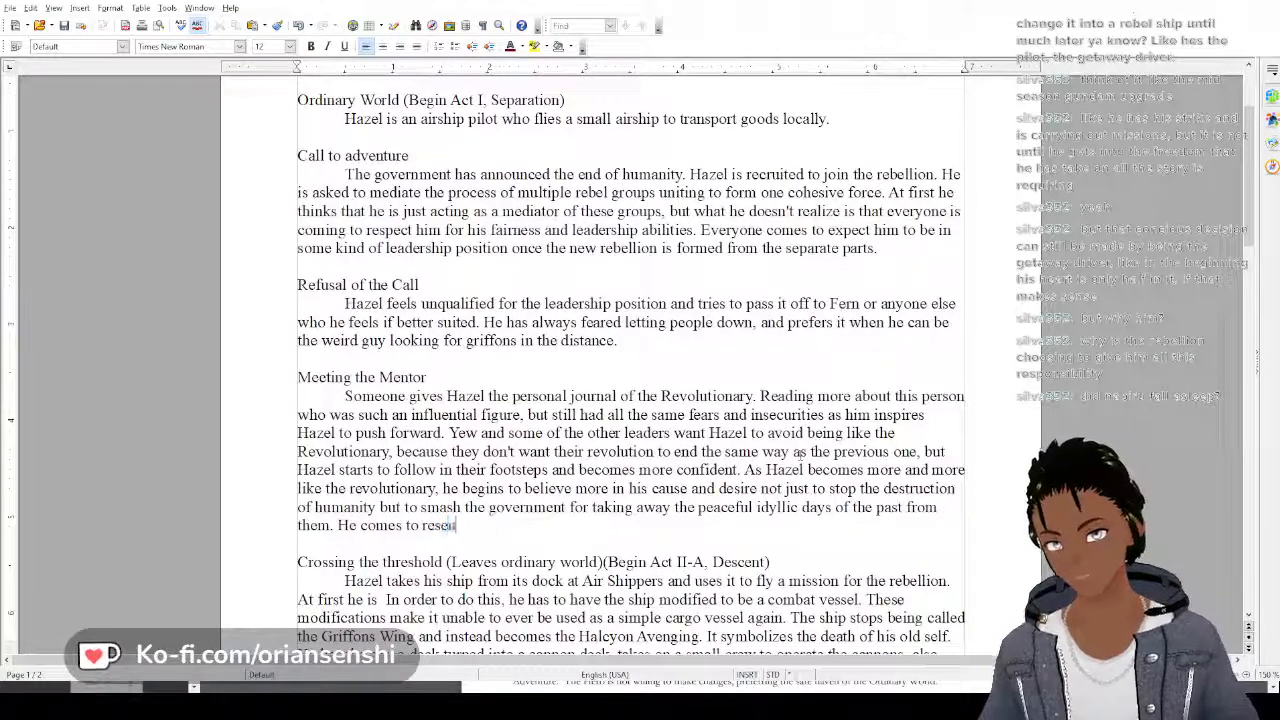
type("nt how the")
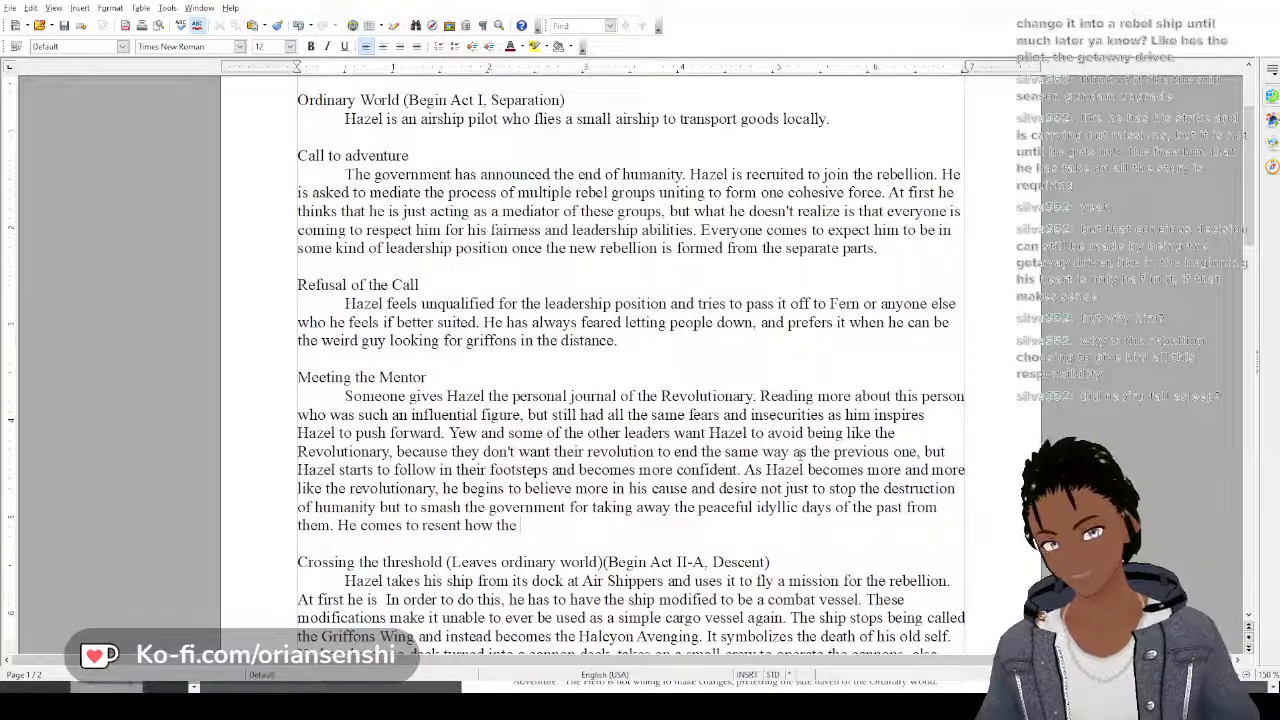
key("BackSpace")
key("BackSpace")
key("BackSpace")
key("BackSpace")
type("R")
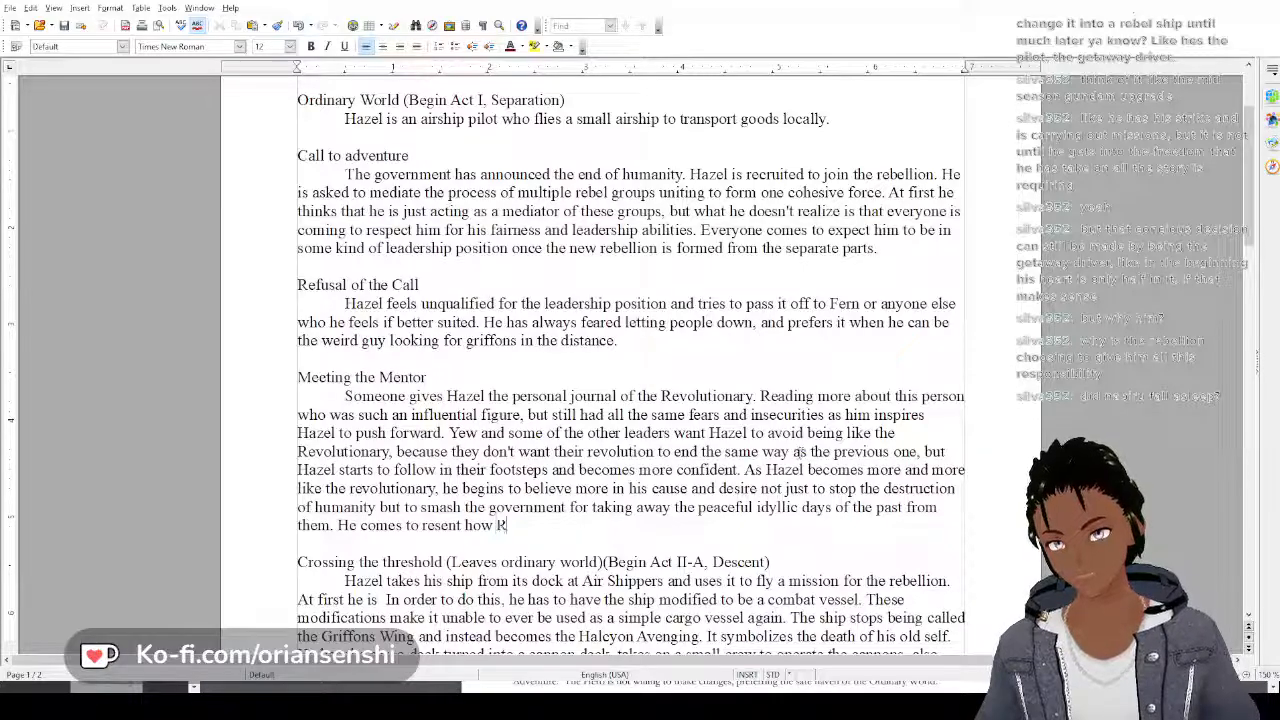
type("osa Cruc")
type("is ")
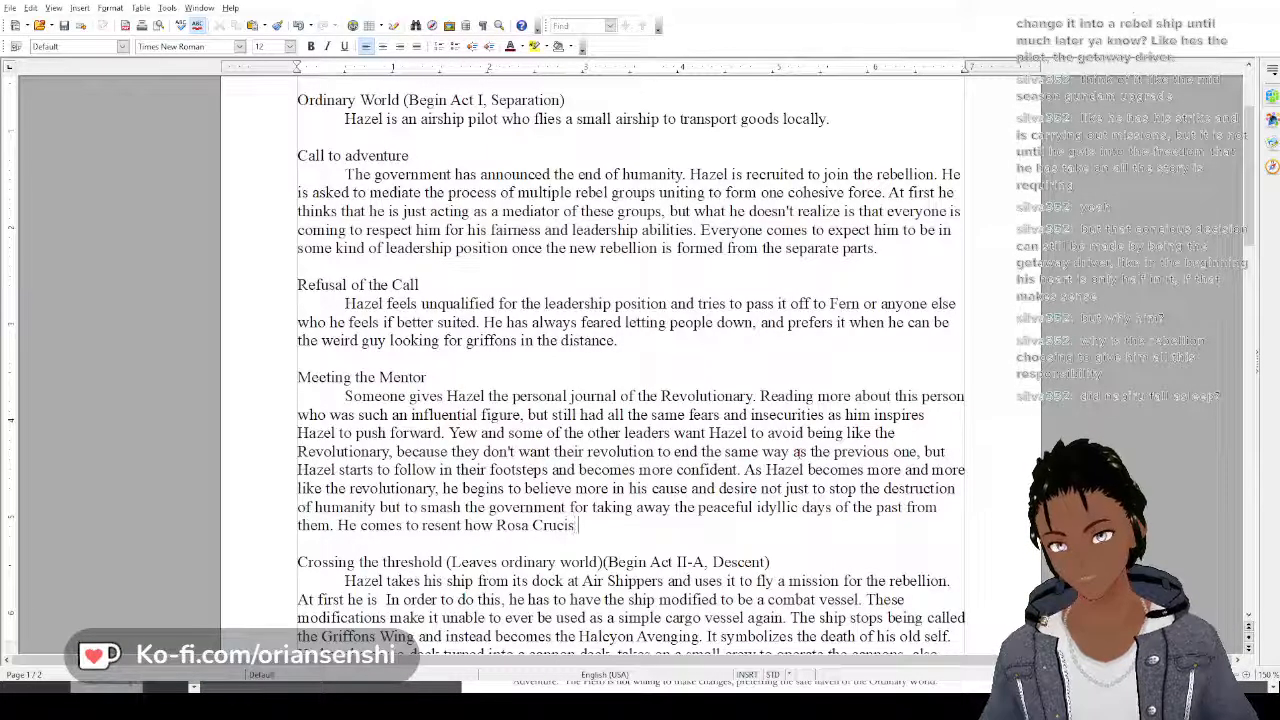
type("u")
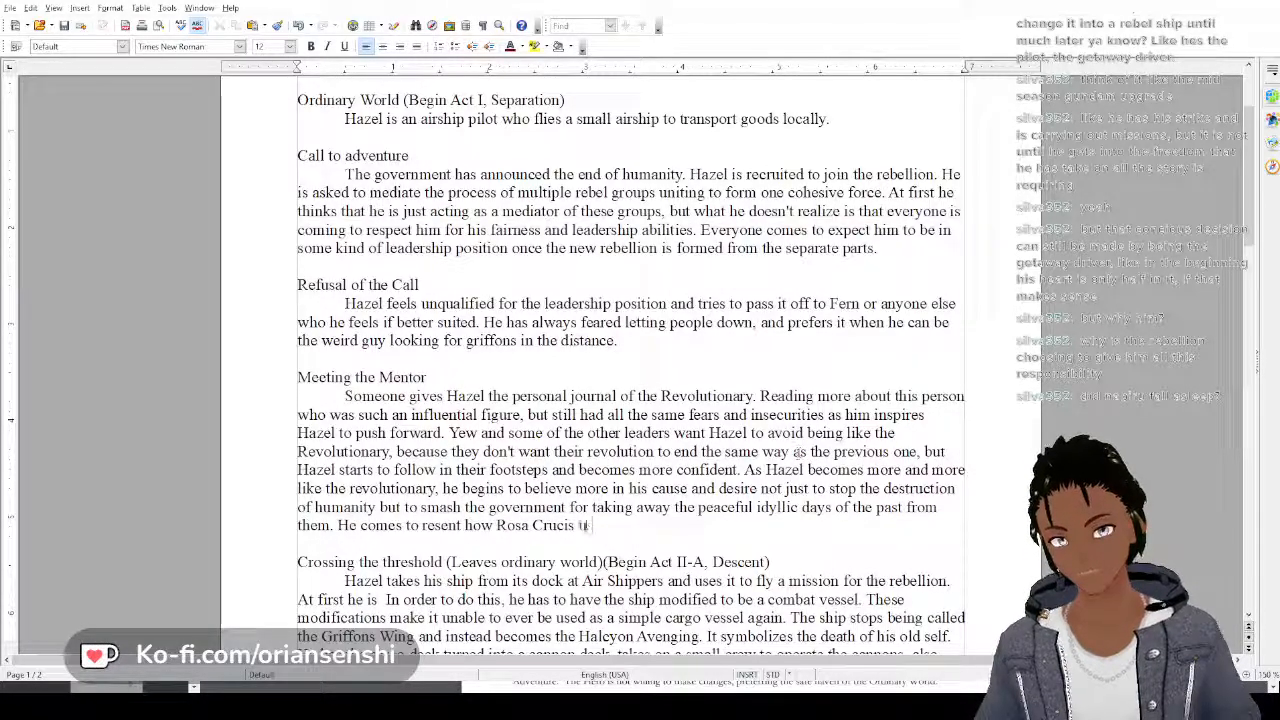
type("sed the")
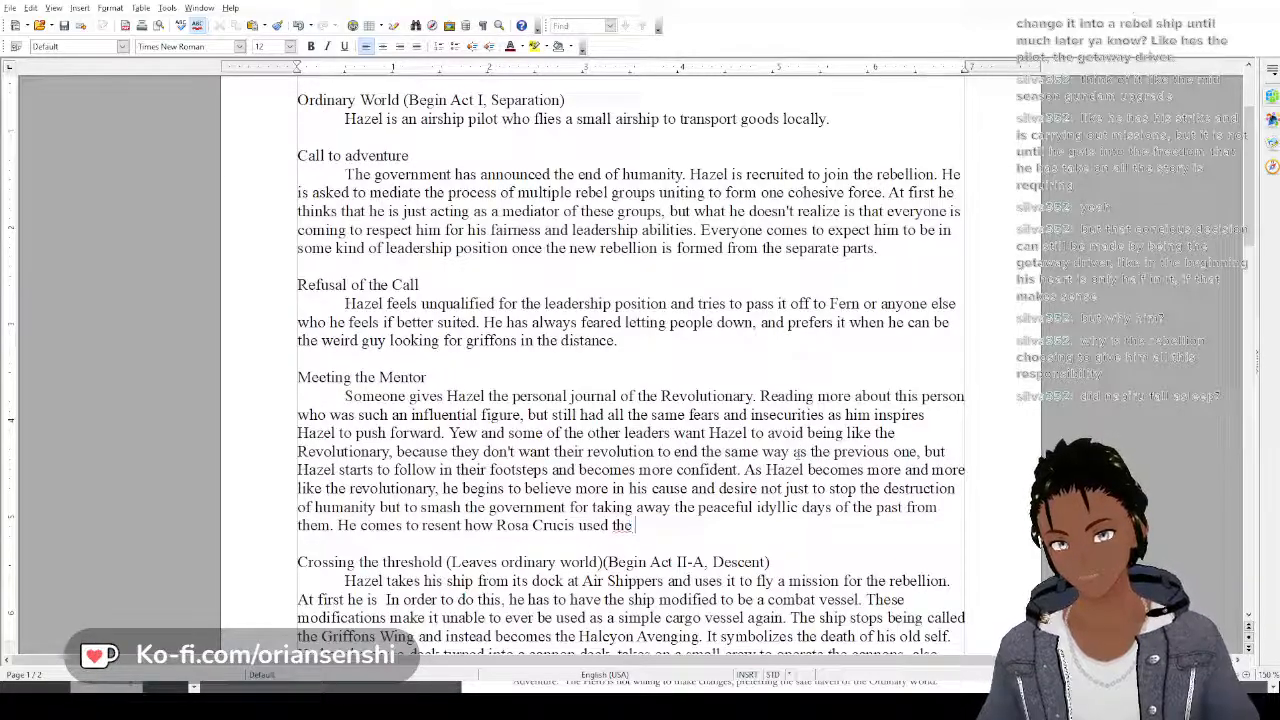
type(" Revolutiona")
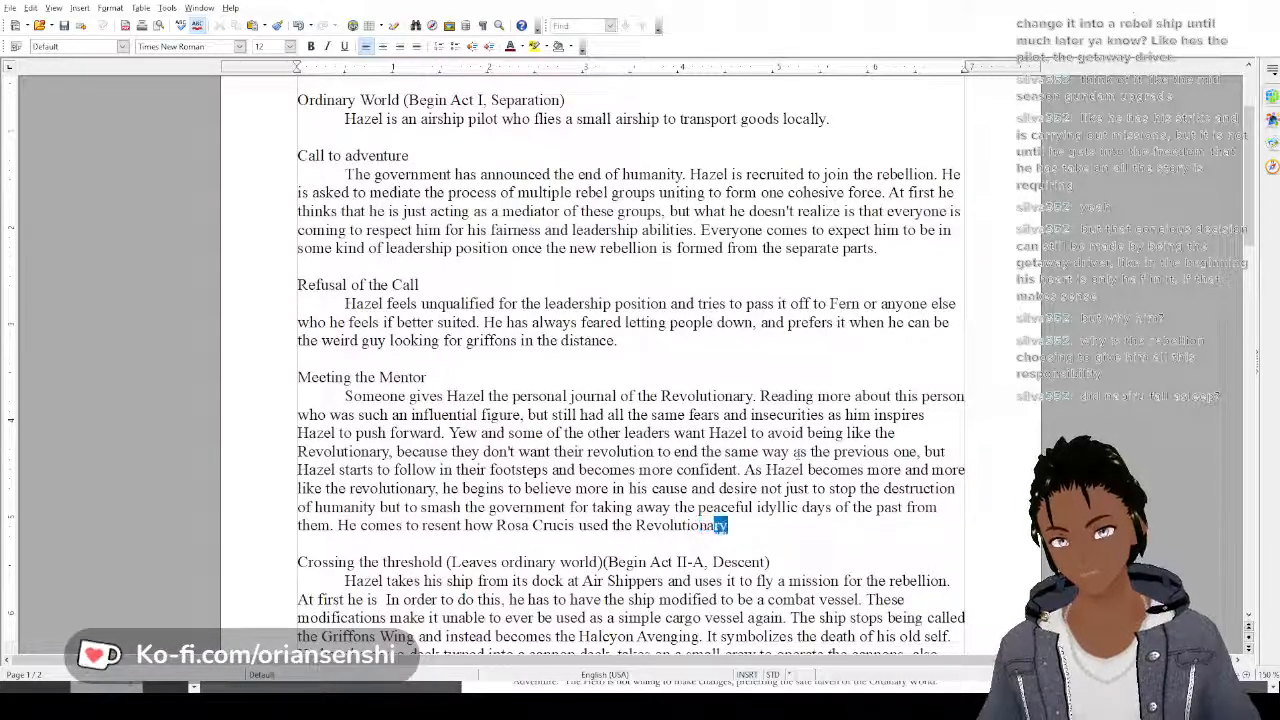
Finish the Rosa Crucis sentence with "used the Revolutionary and then cast them aside."
key("Return")
type("and then")
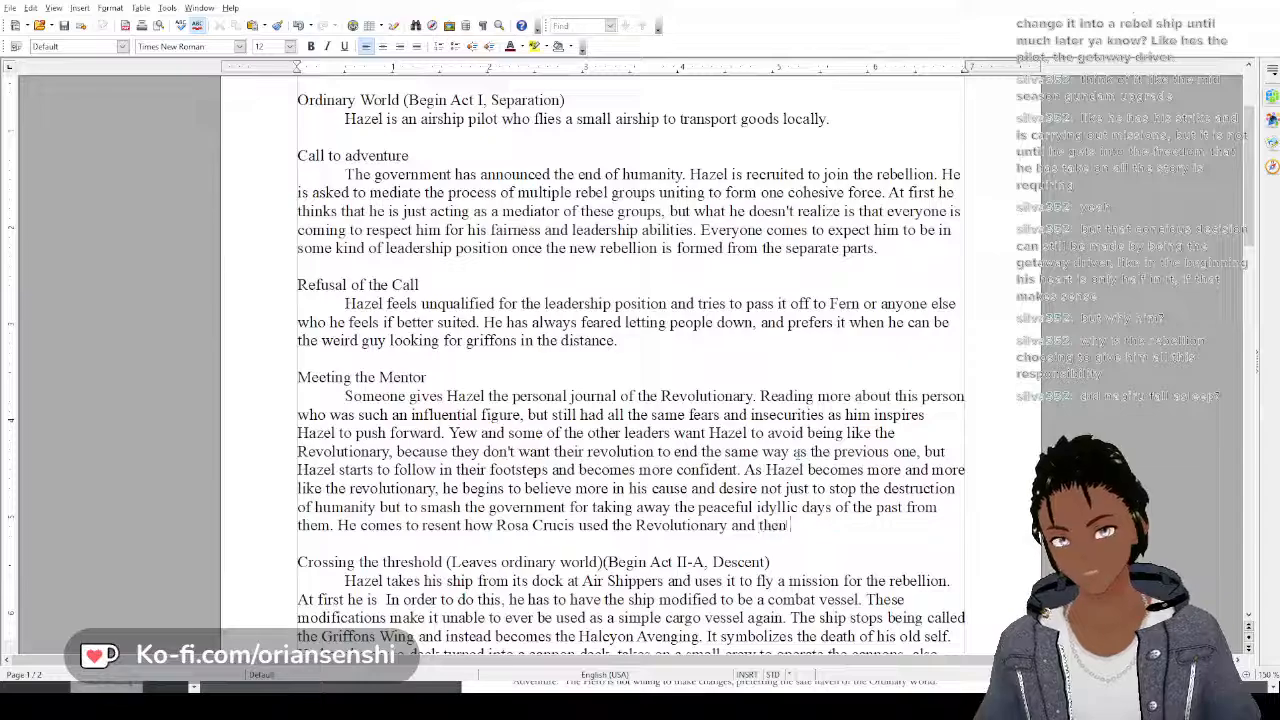
type(" cast them ")
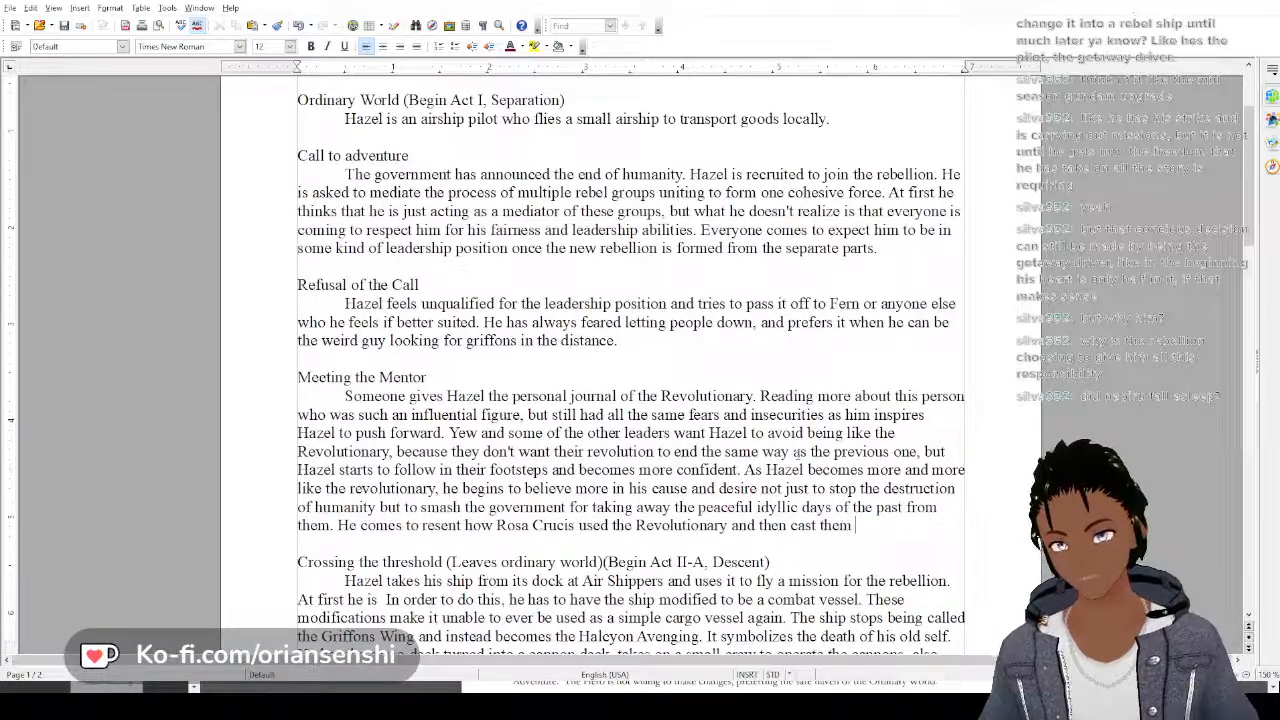
type("aside.")
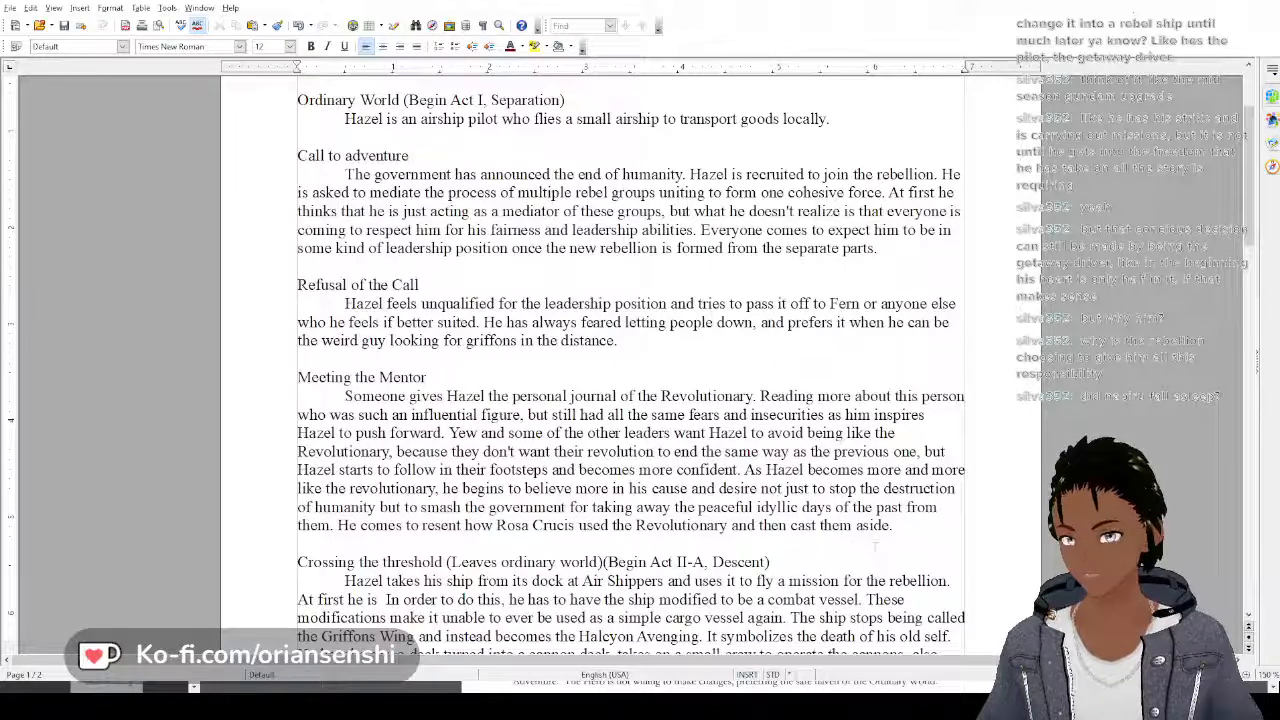
type("A")
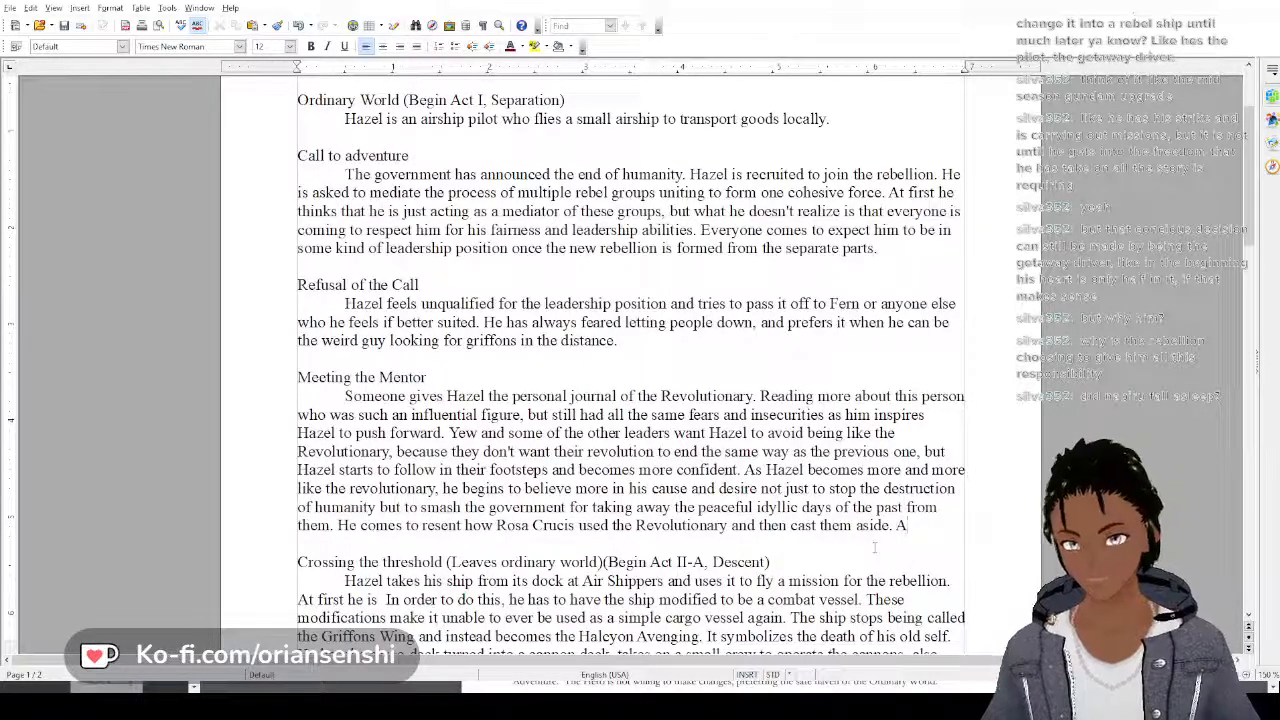
type("t some point")
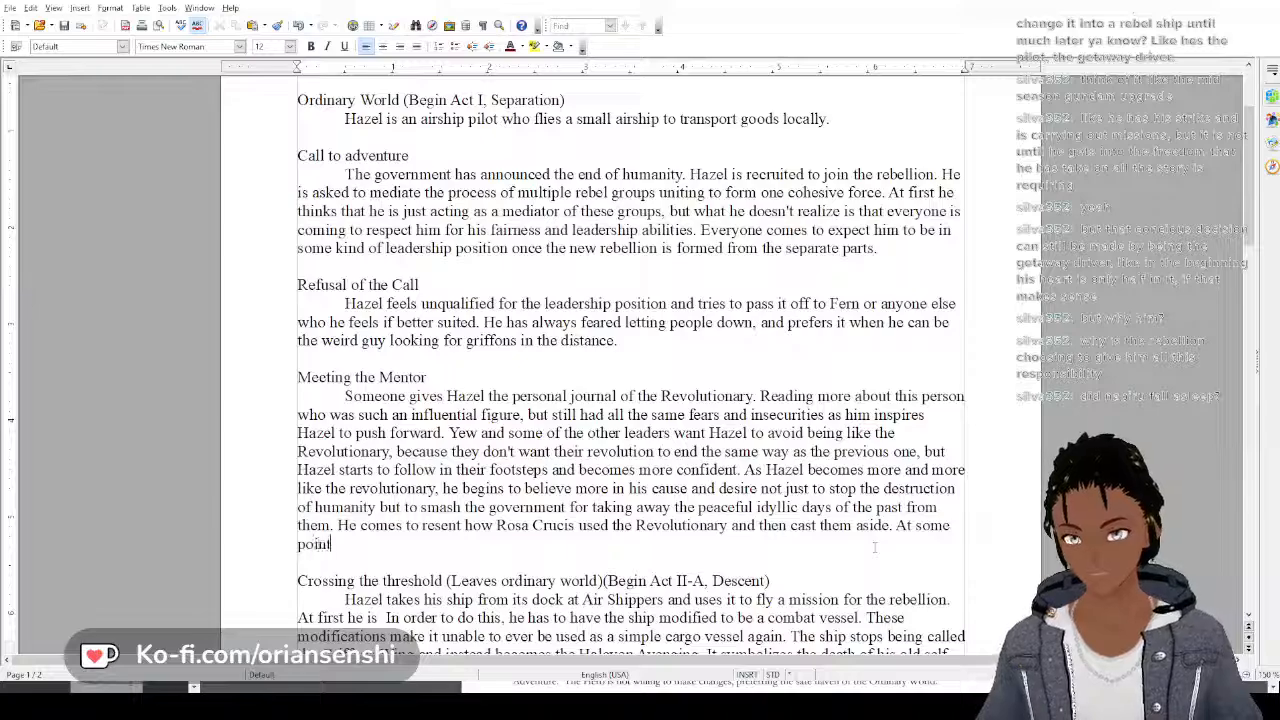
type(" he begins to ake")
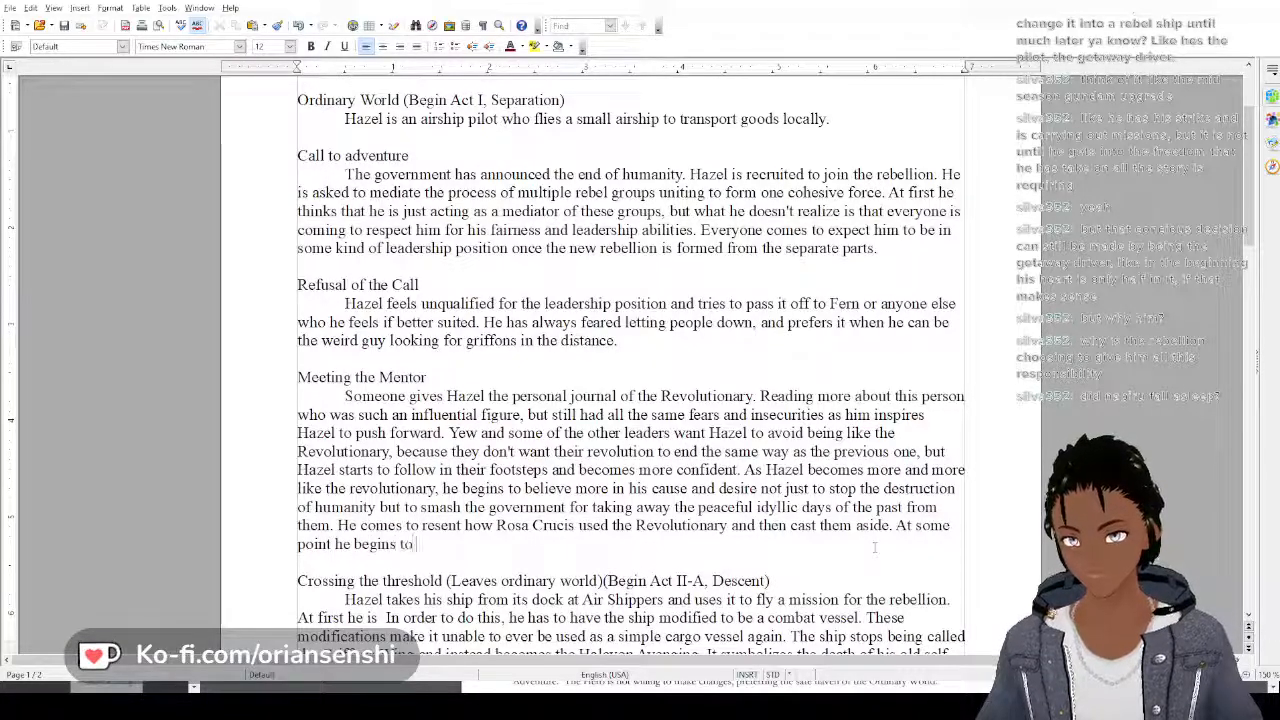
key("BackSpace")
key("BackSpace")
key("BackSpace")
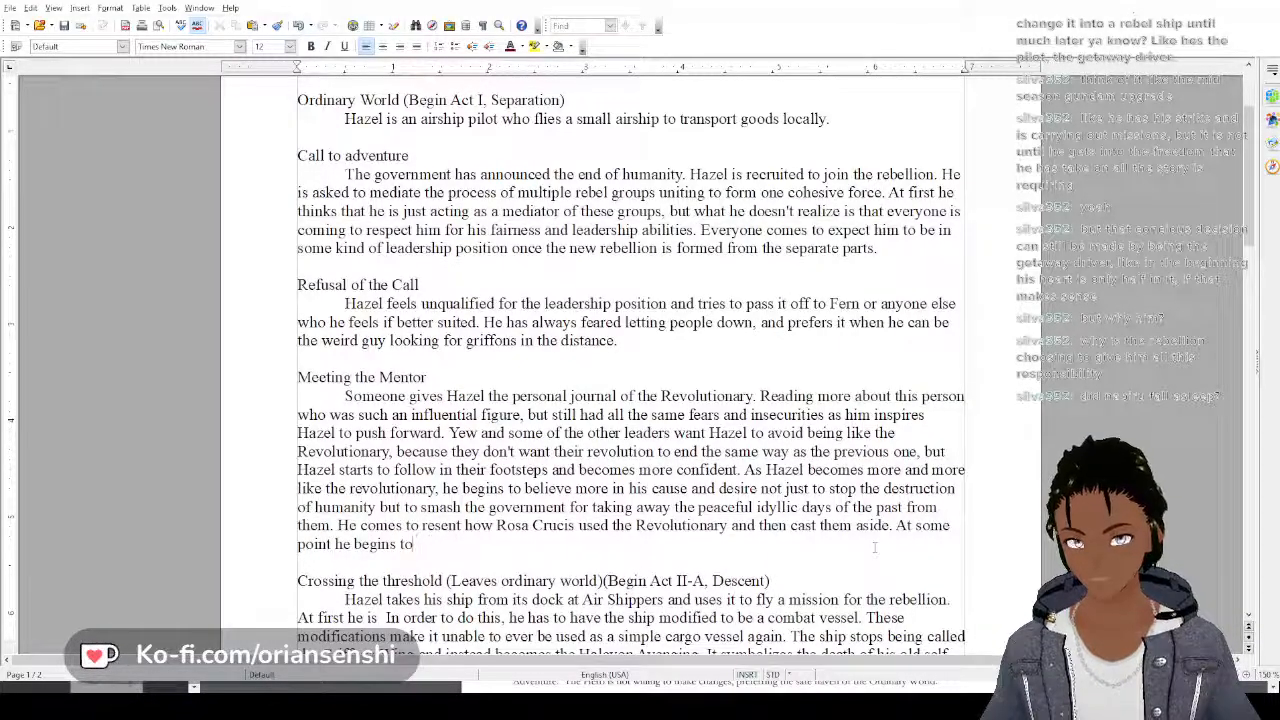
type("take more and ")
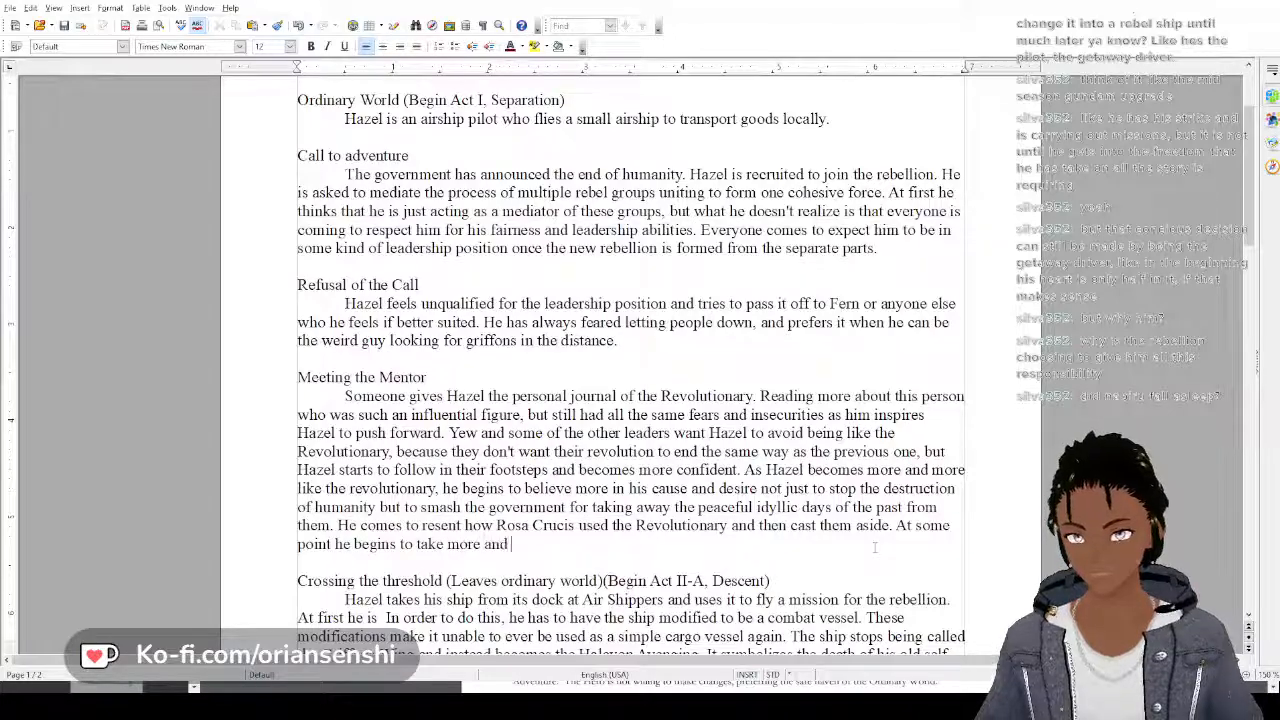
type("more of an ac")
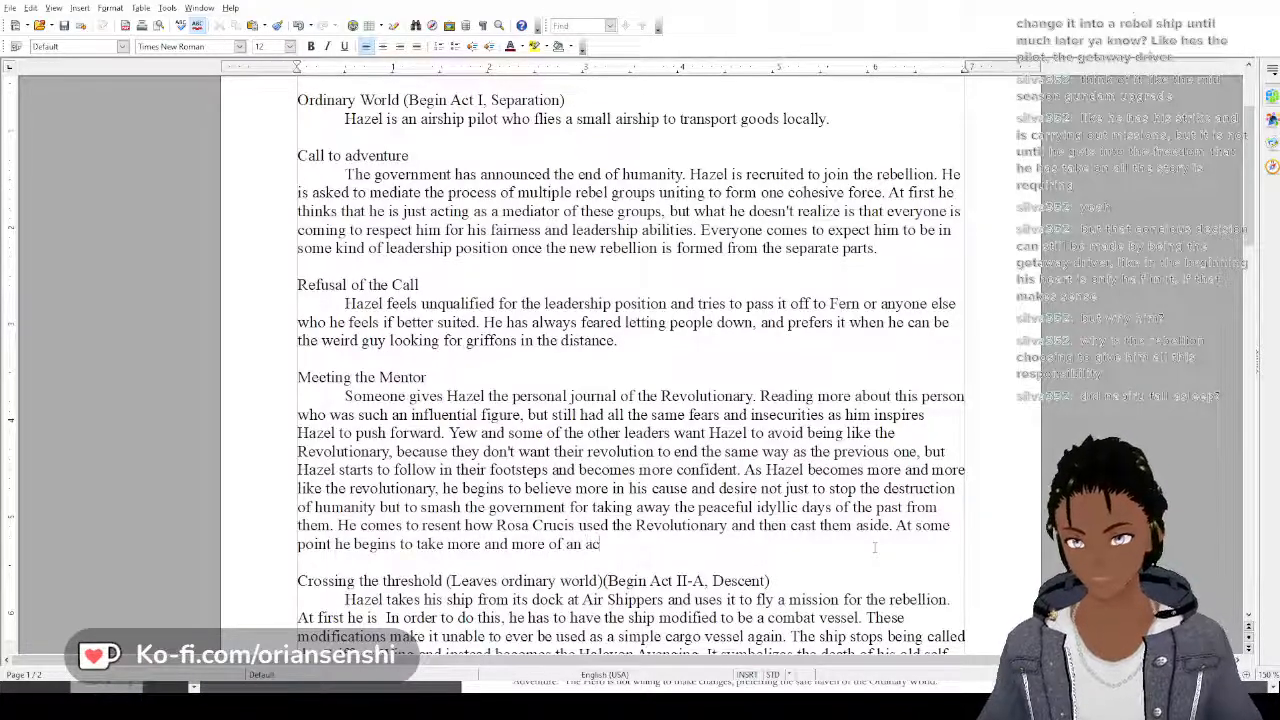
type("tive ro")
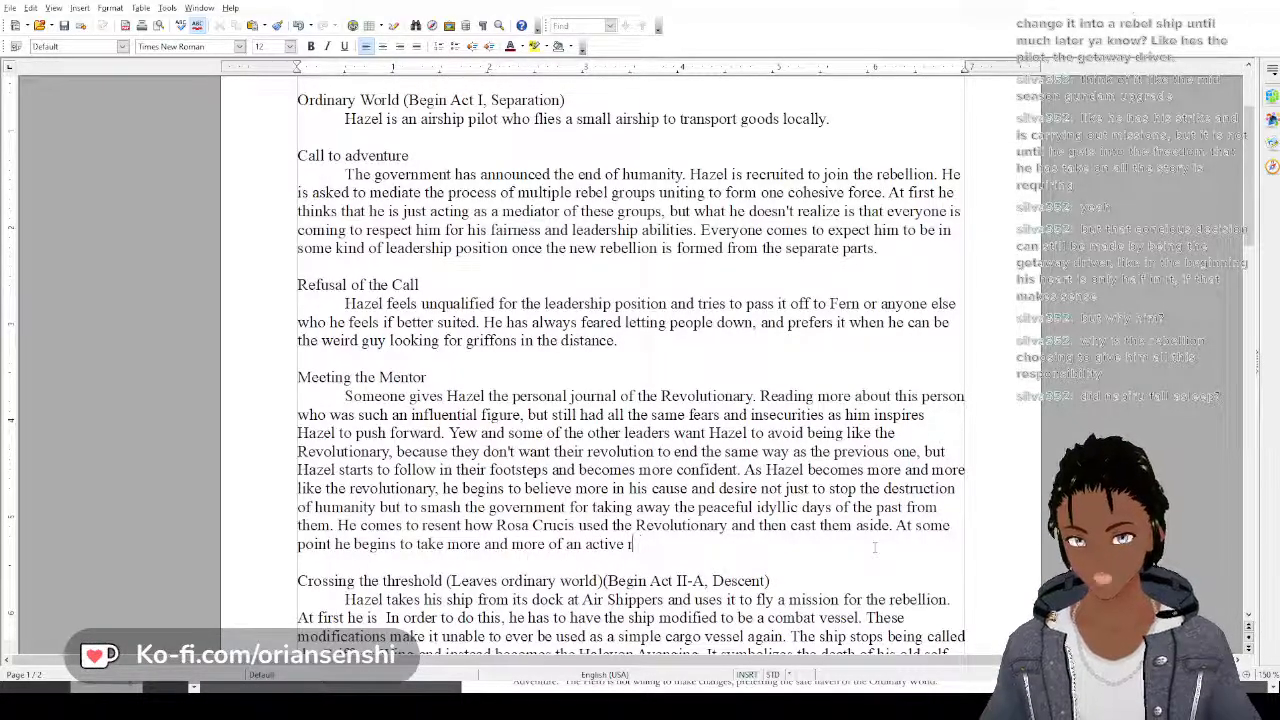
key("BackSpace")
key("BackSpace")
key("BackSpace")
key("BackSpace")
key("BackSpace")
key("BackSpace")
key("BackSpace")
key("BackSpace")
key("BackSpace")
key("BackSpace")
key("BackSpace")
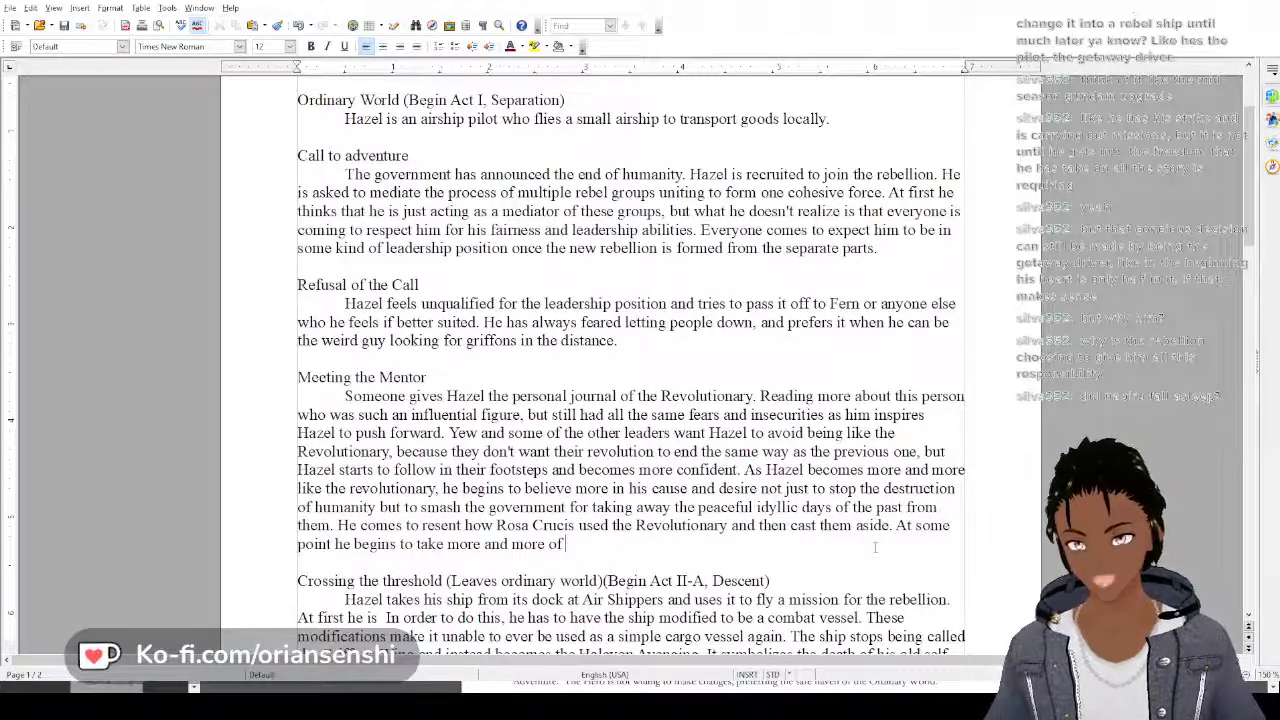
key("BackSpace")
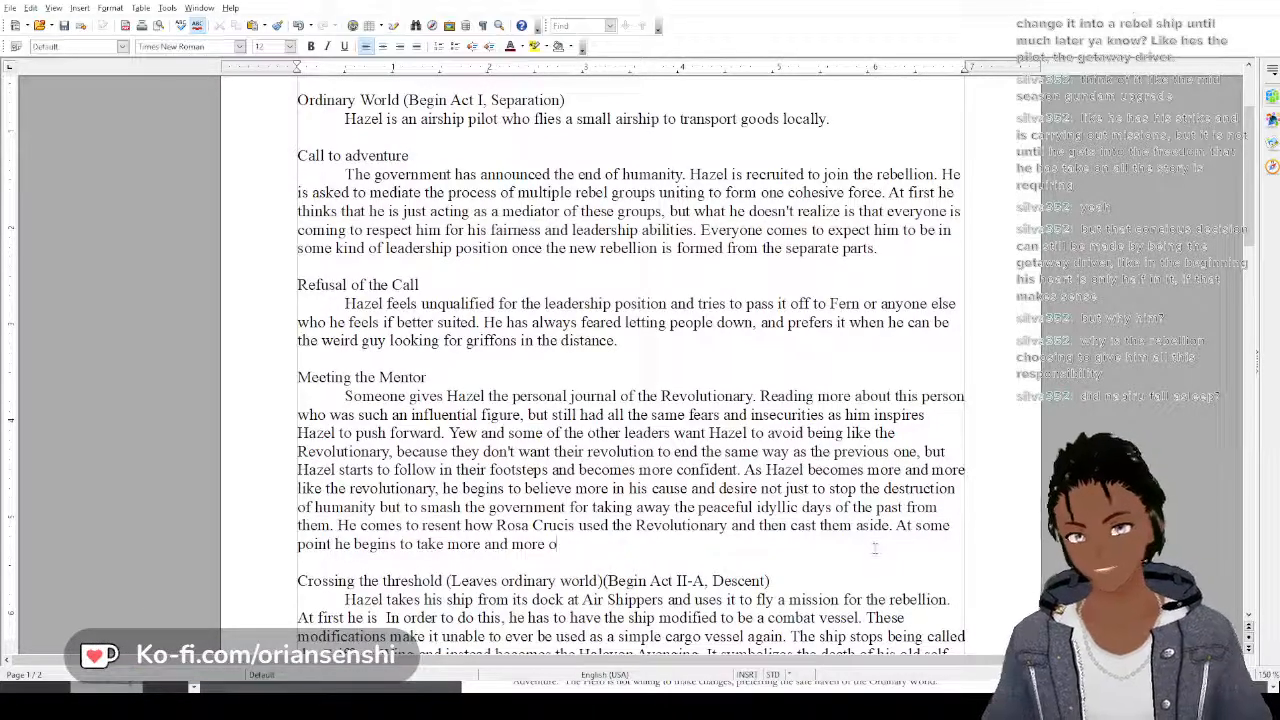
key("BackSpace")
key("BackSpace")
key("BackSpace")
key("BackSpace")
key("BackSpace")
key("BackSpace")
key("BackSpace")
key("BackSpace")
key("BackSpace")
key("BackSpace")
key("BackSpace")
key("BackSpace")
key("BackSpace")
key("BackSpace")
key("BackSpace")
key("BackSpace")
key("BackSpace")
key("BackSpace")
key("BackSpace")
key("BackSpace")
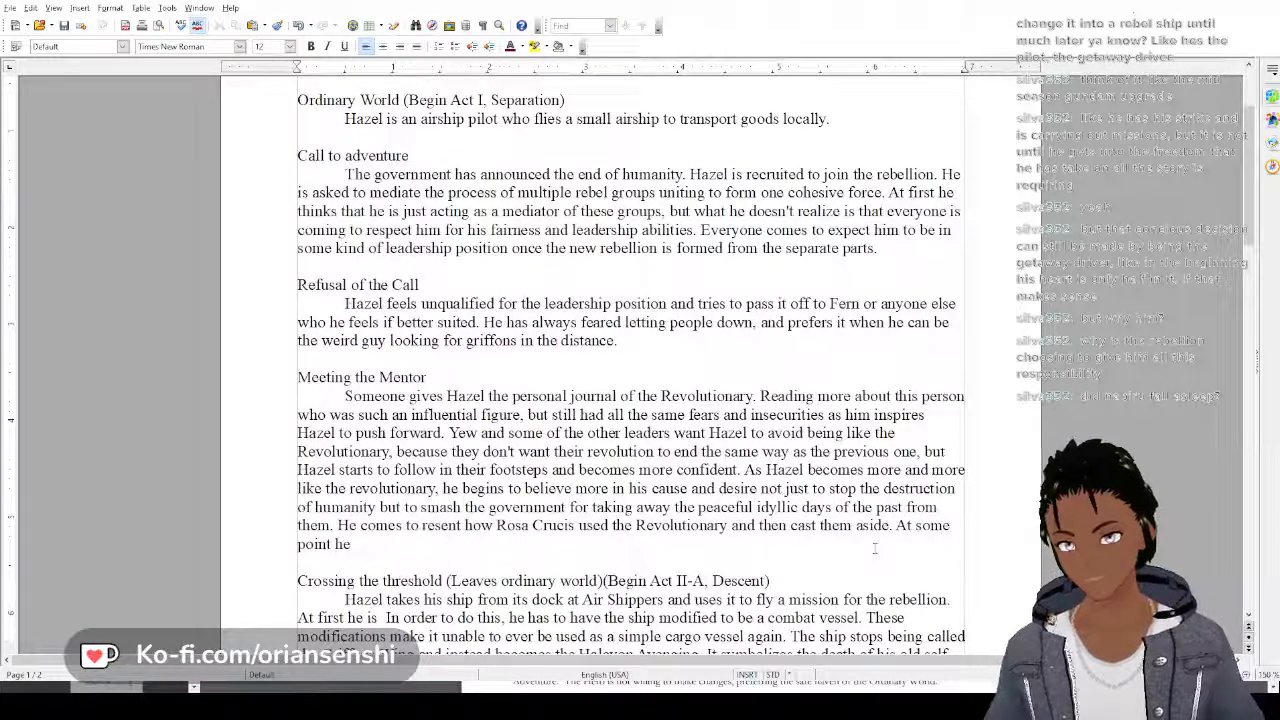
key("BackSpace")
key("BackSpace")
key("BackSpace")
key("BackSpace")
key("BackSpace")
key("BackSpace")
key("BackSpace")
key("BackSpace")
key("BackSpace")
key("BackSpace")
key("BackSpace")
key("BackSpace")
key("BackSpace")
key("BackSpace")
key("BackSpace")
key("BackSpace")
key("BackSpace")
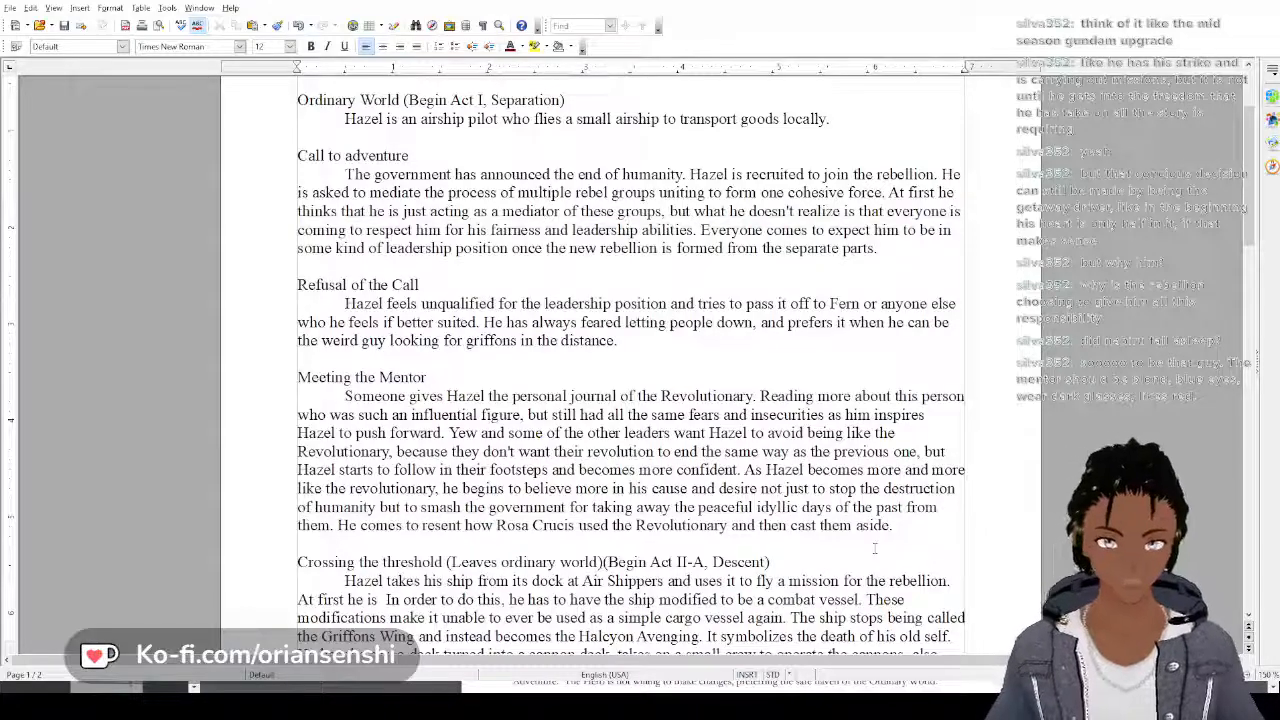
Add another sentence opening to the Meeting the Mentor paragraph: "He begins to take more of a leadership role in planning"
type("He begins")
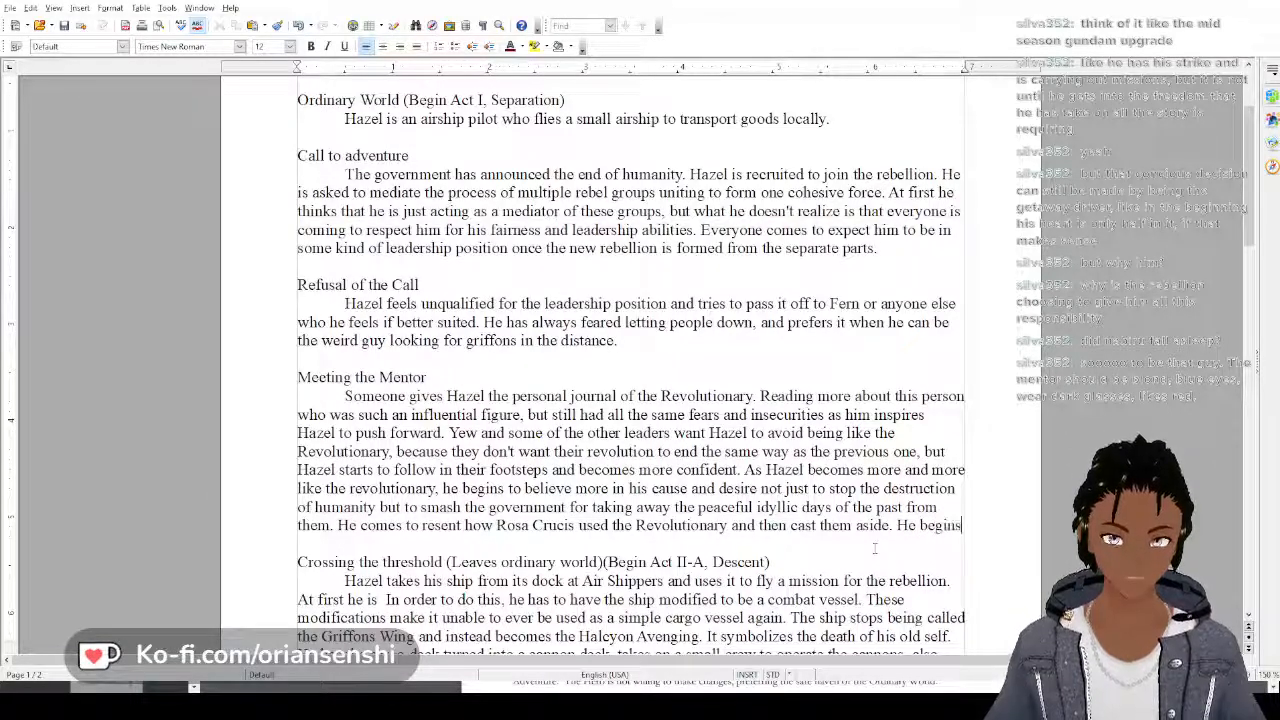
type(" to take more of")
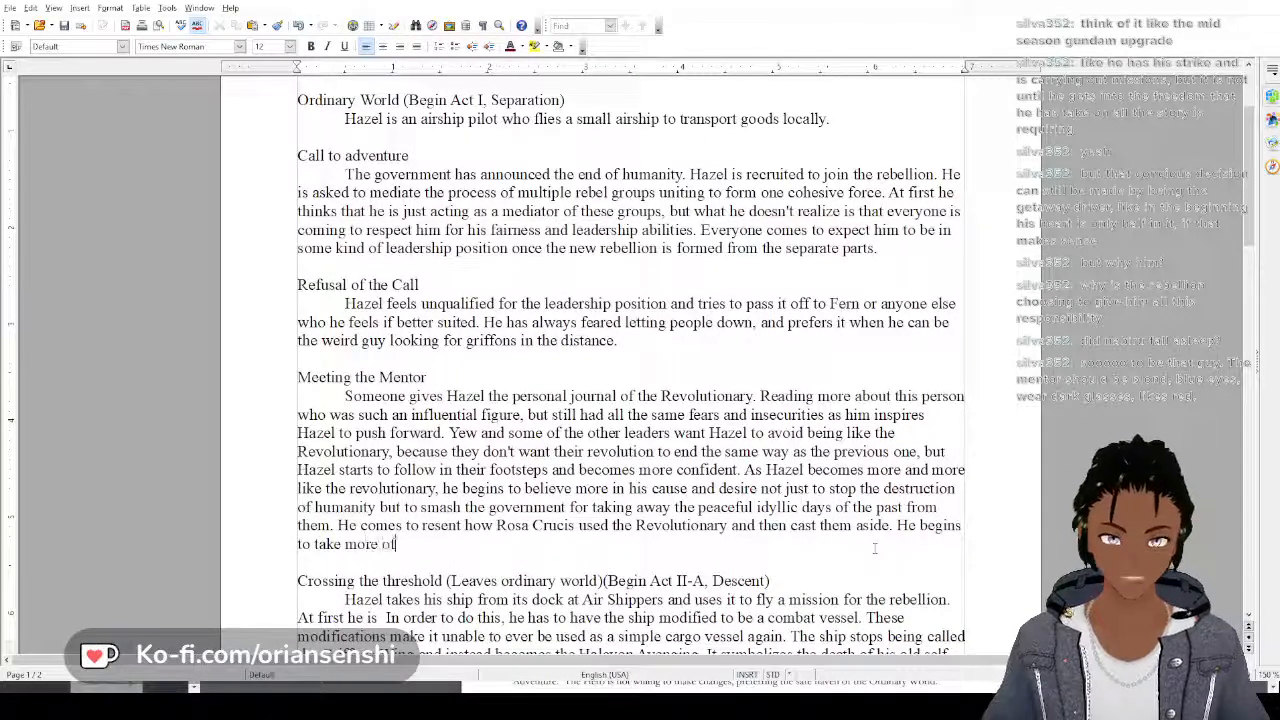
type(" a leade")
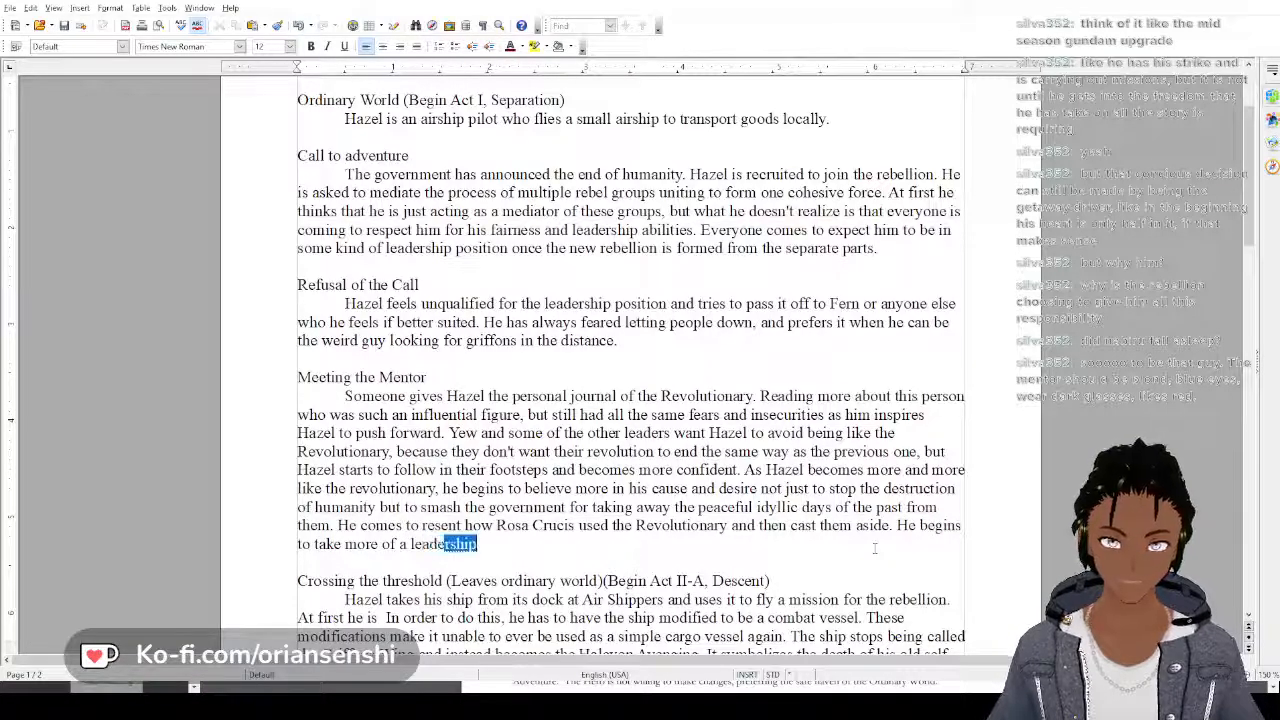
type("rship role")
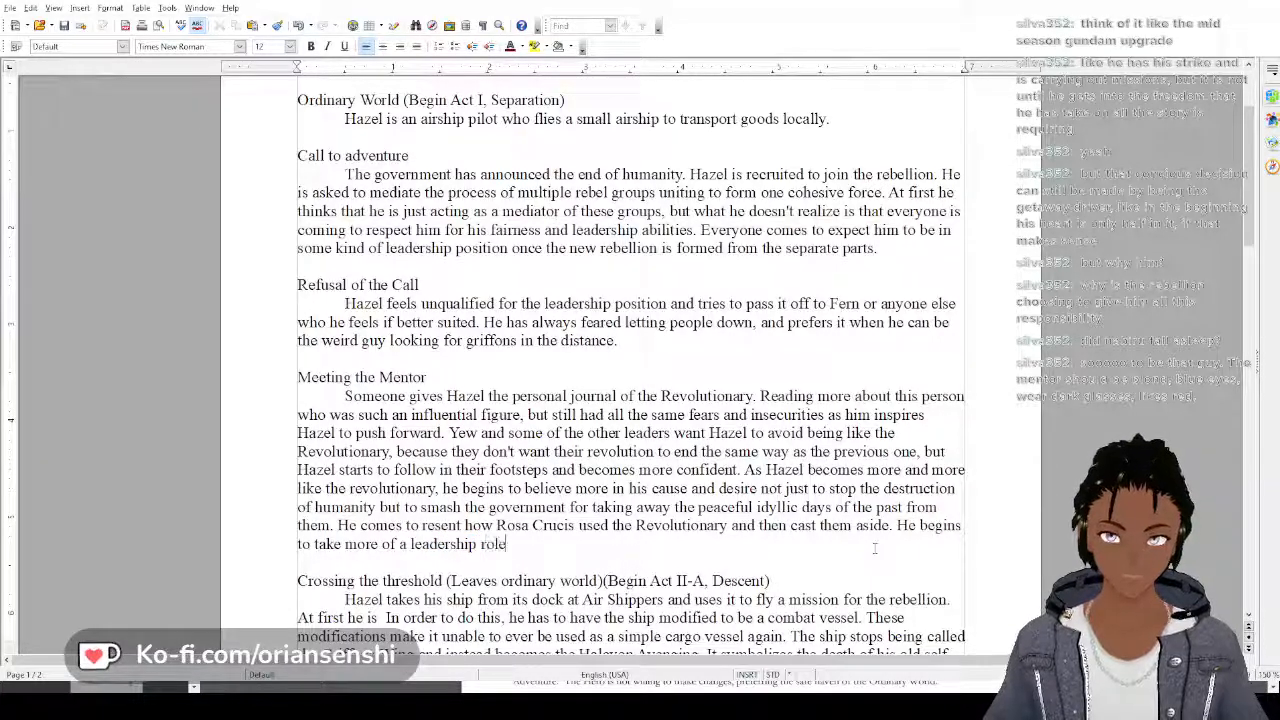
type(" in planning a")
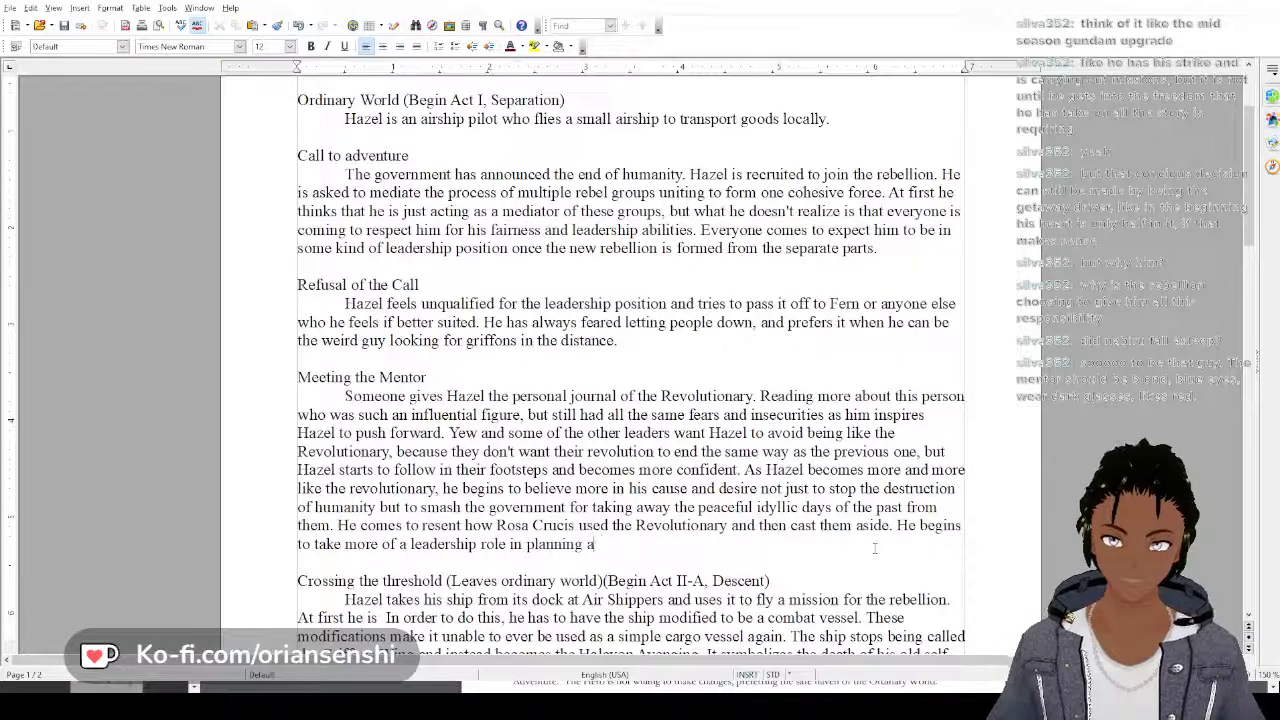
Finish the leadership role sentence with "missions and organizing the logistics for supplies and equipment."
key("BackSpace")
type("mis")
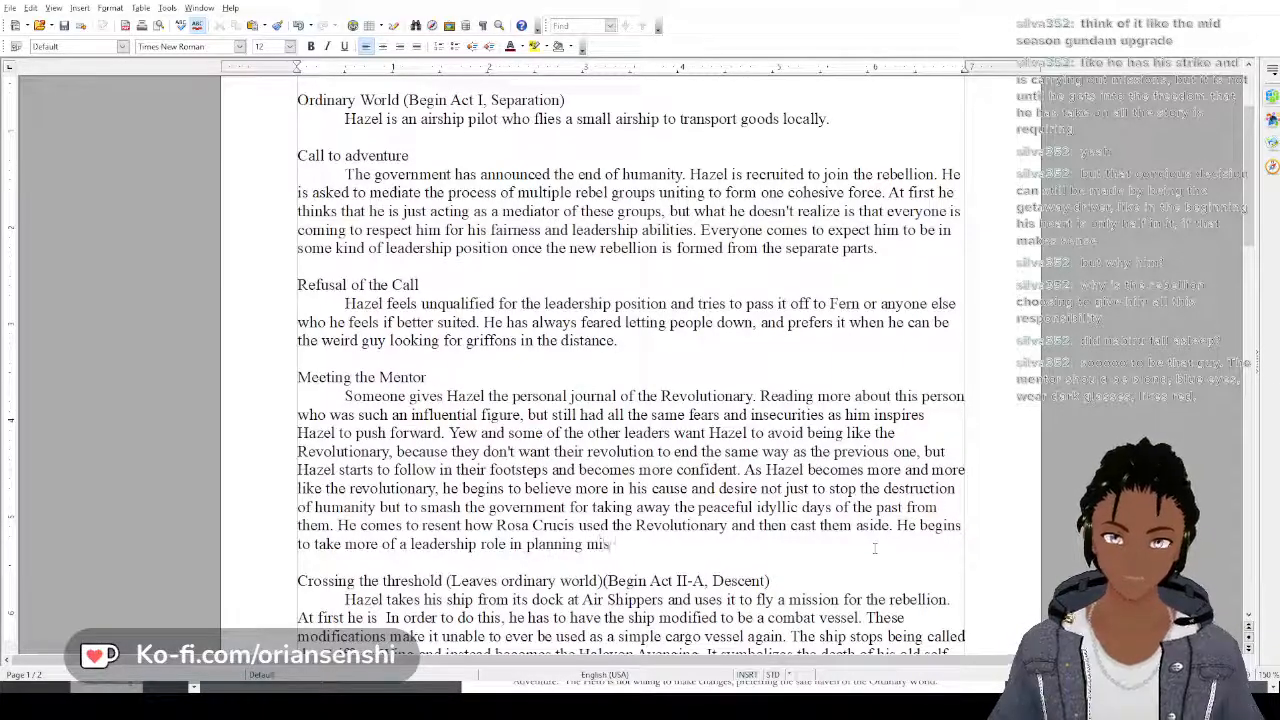
type("sions and ")
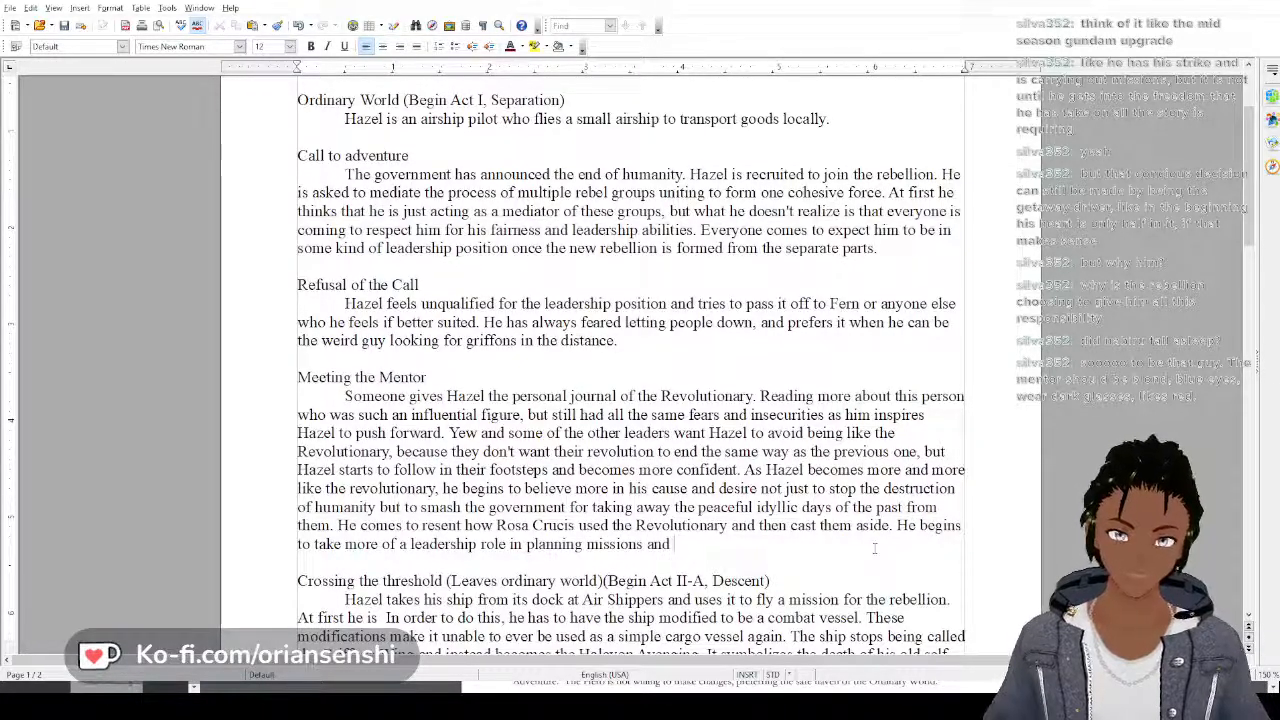
type("organiz")
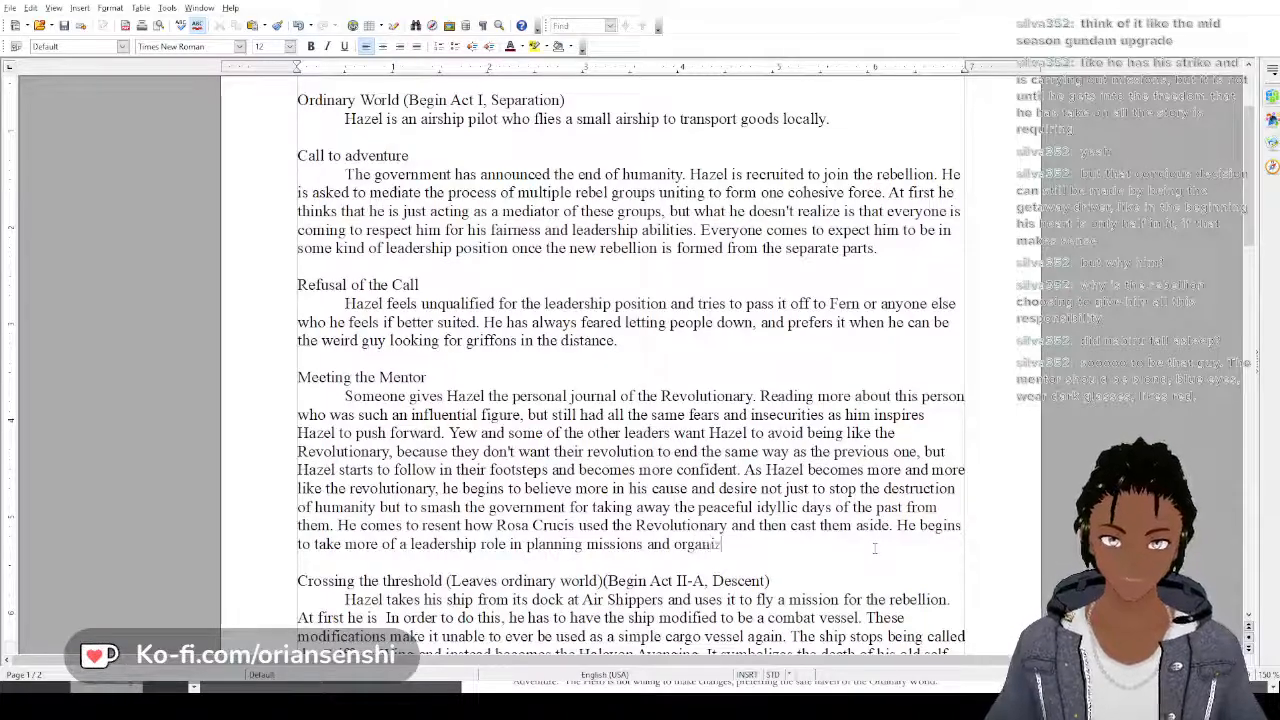
type("ing the log")
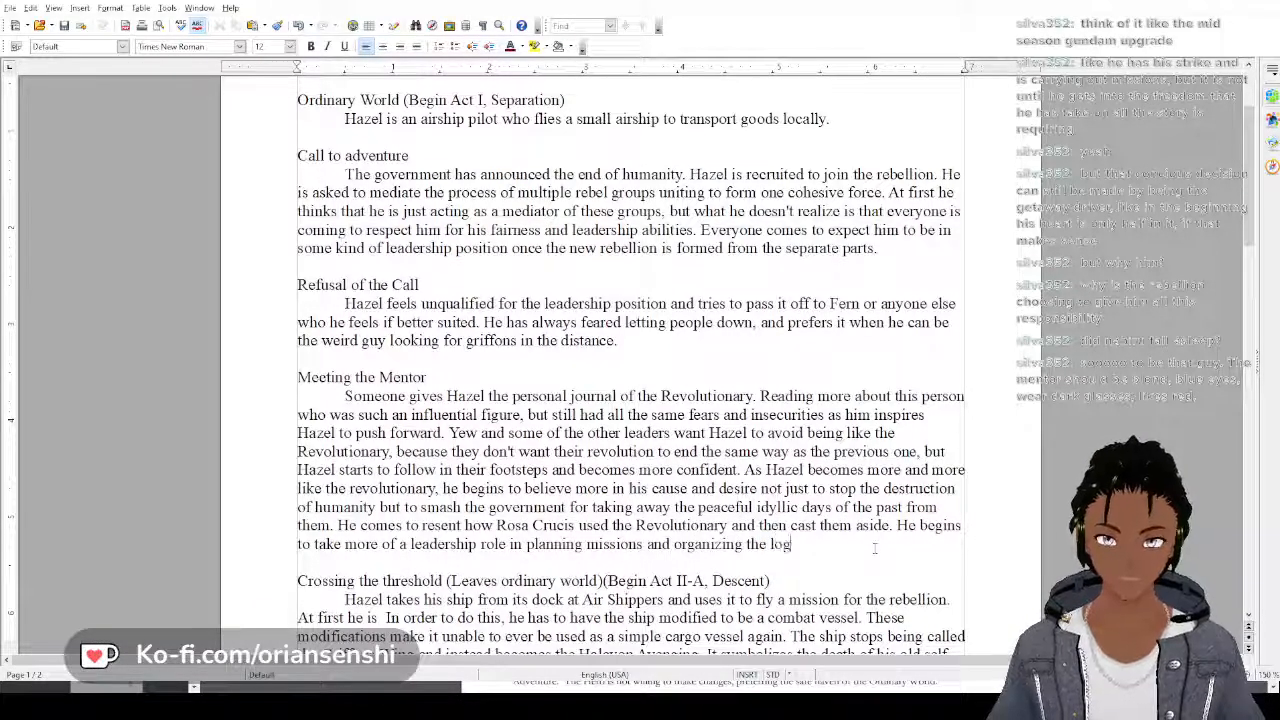
type("istics of")
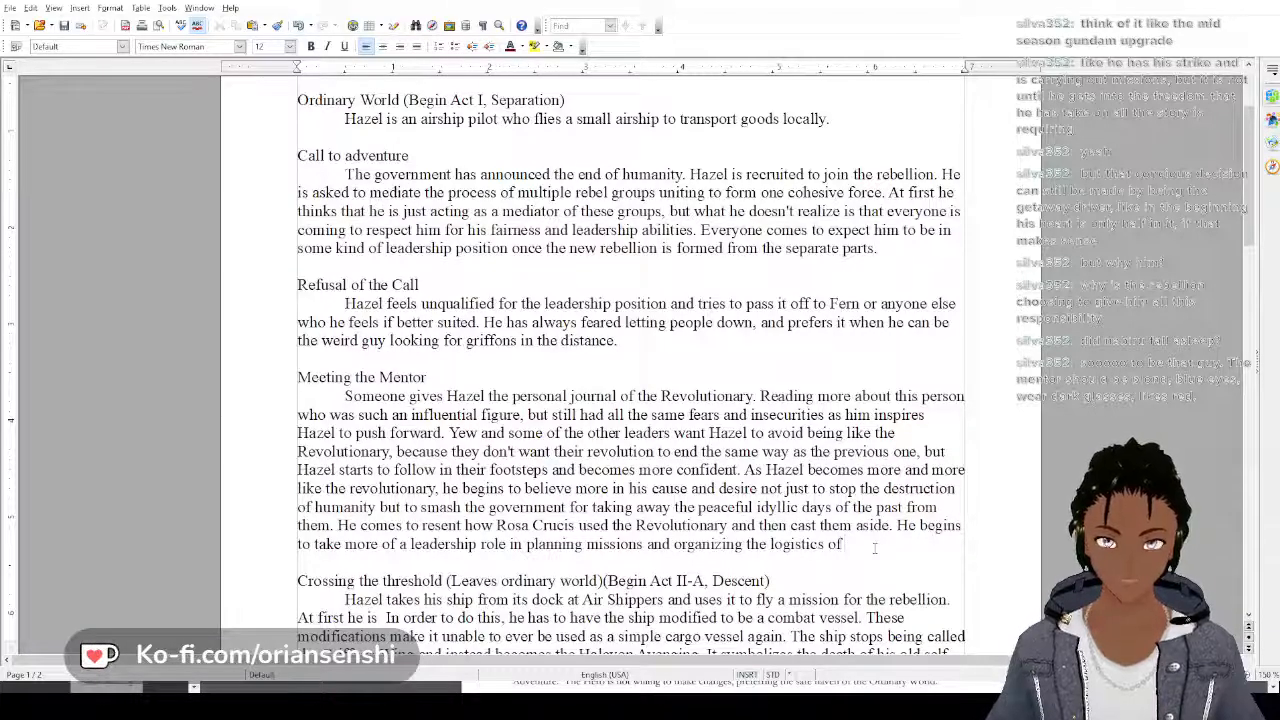
key("BackSpace")
key("BackSpace")
type("for su")
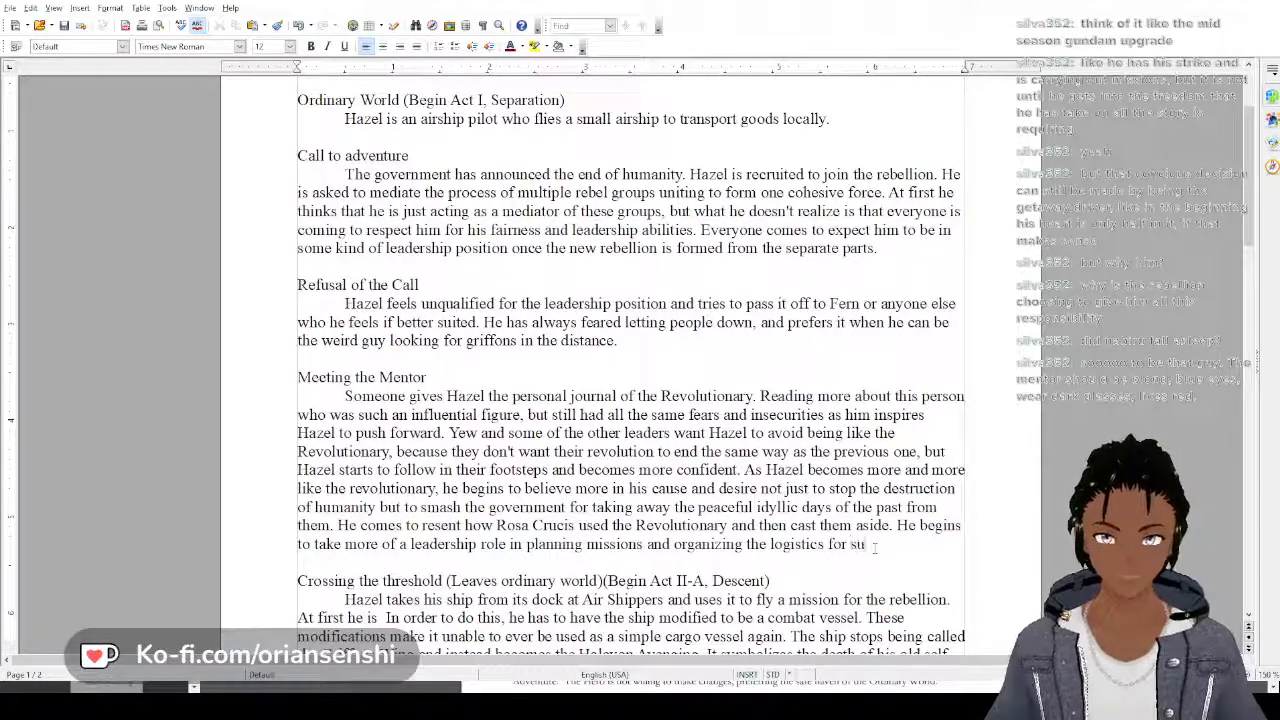
type("pplies and")
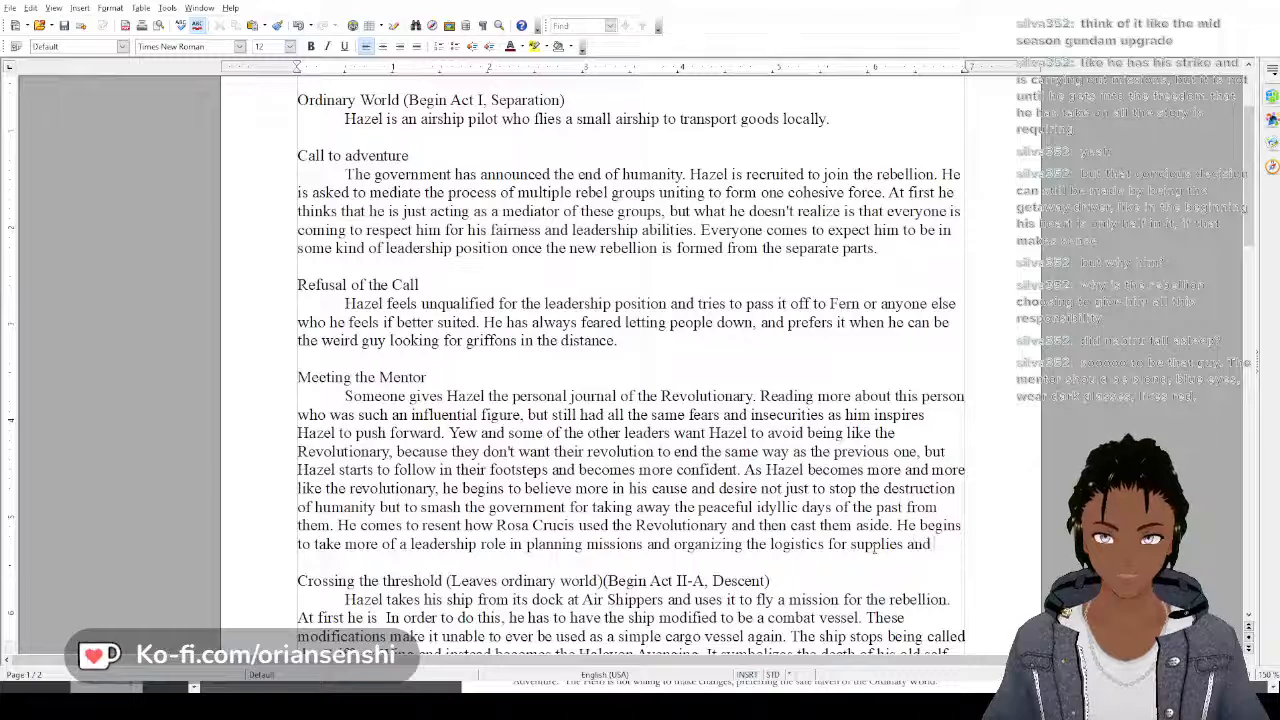
type(" equipment.")
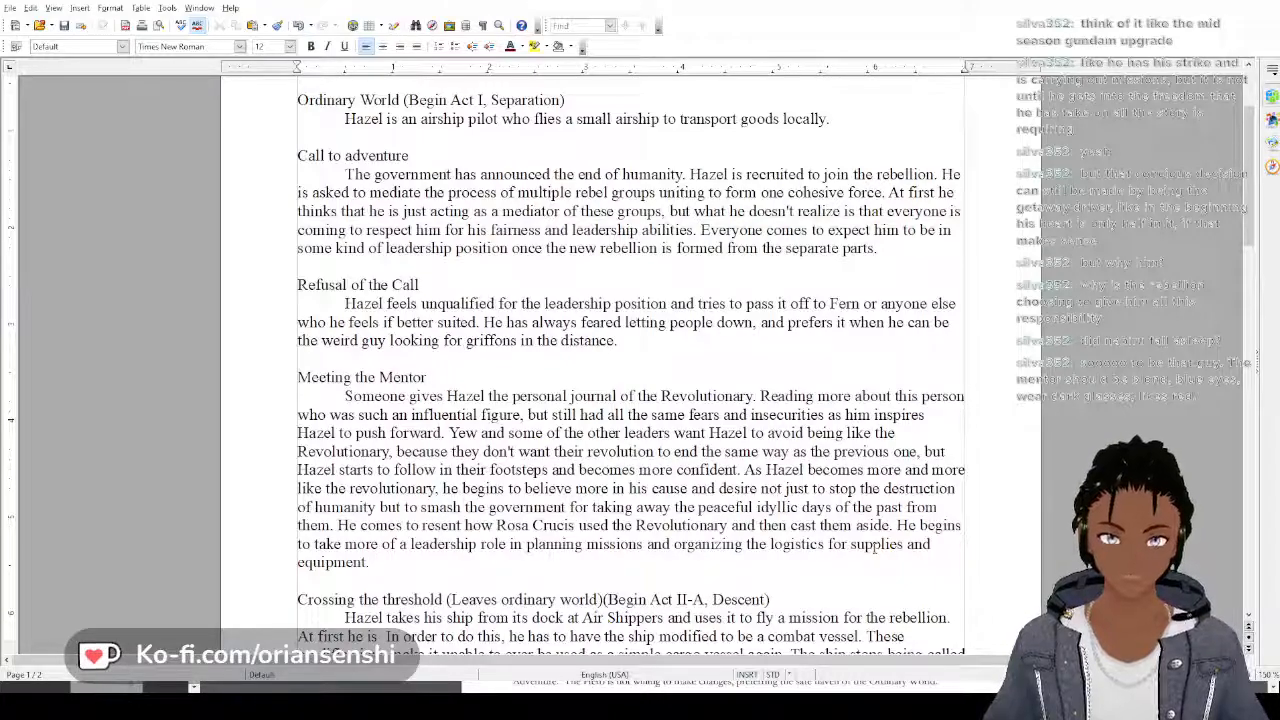
type(" A")
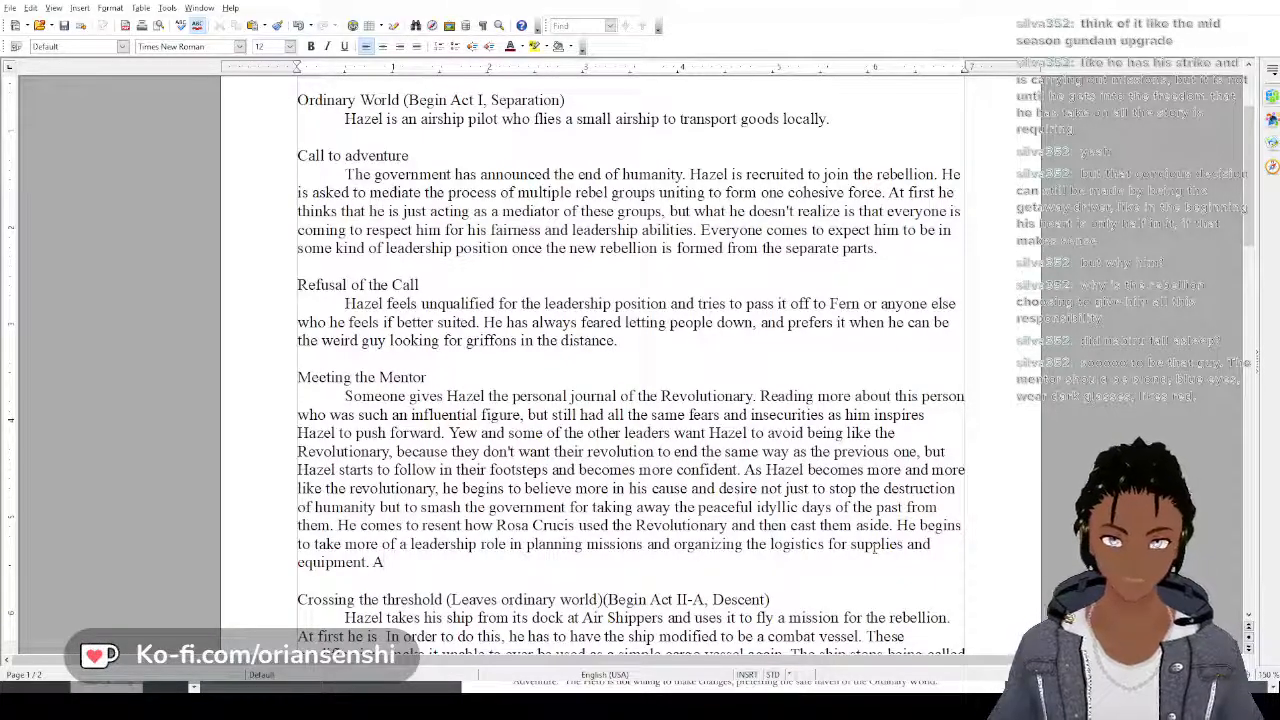
key("BackSpace")
type("As he ")
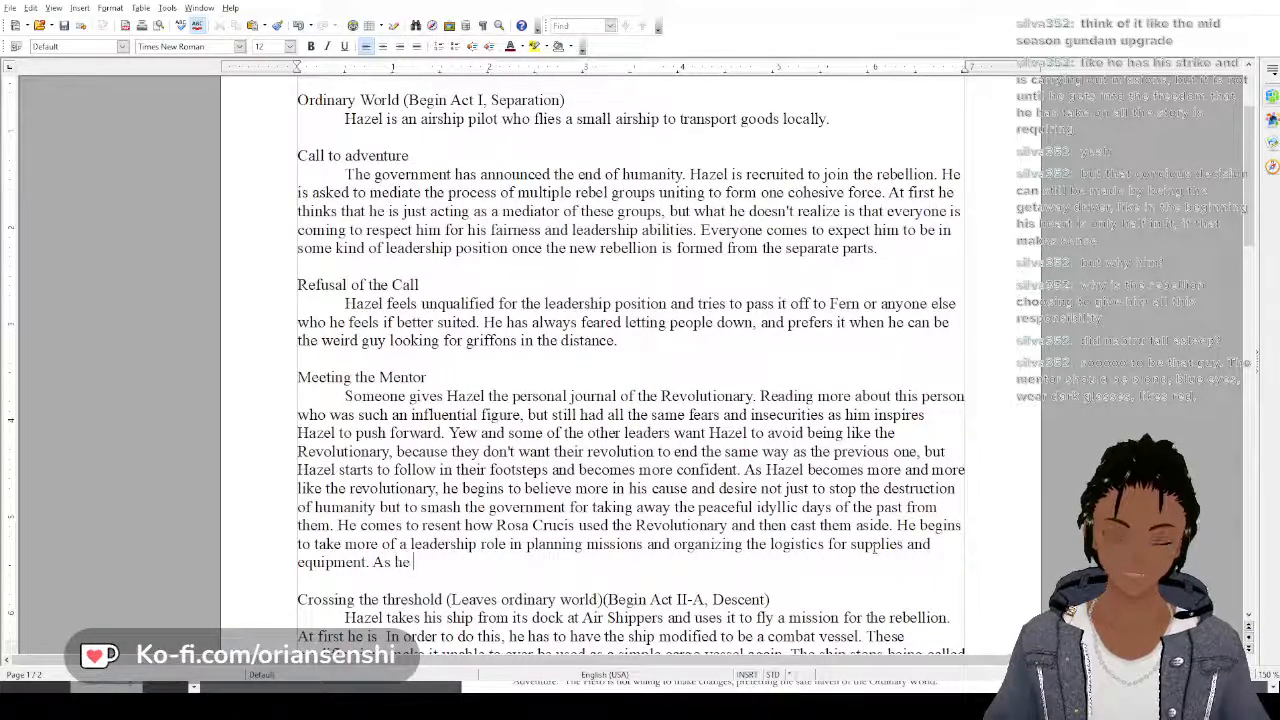
type("does this,")
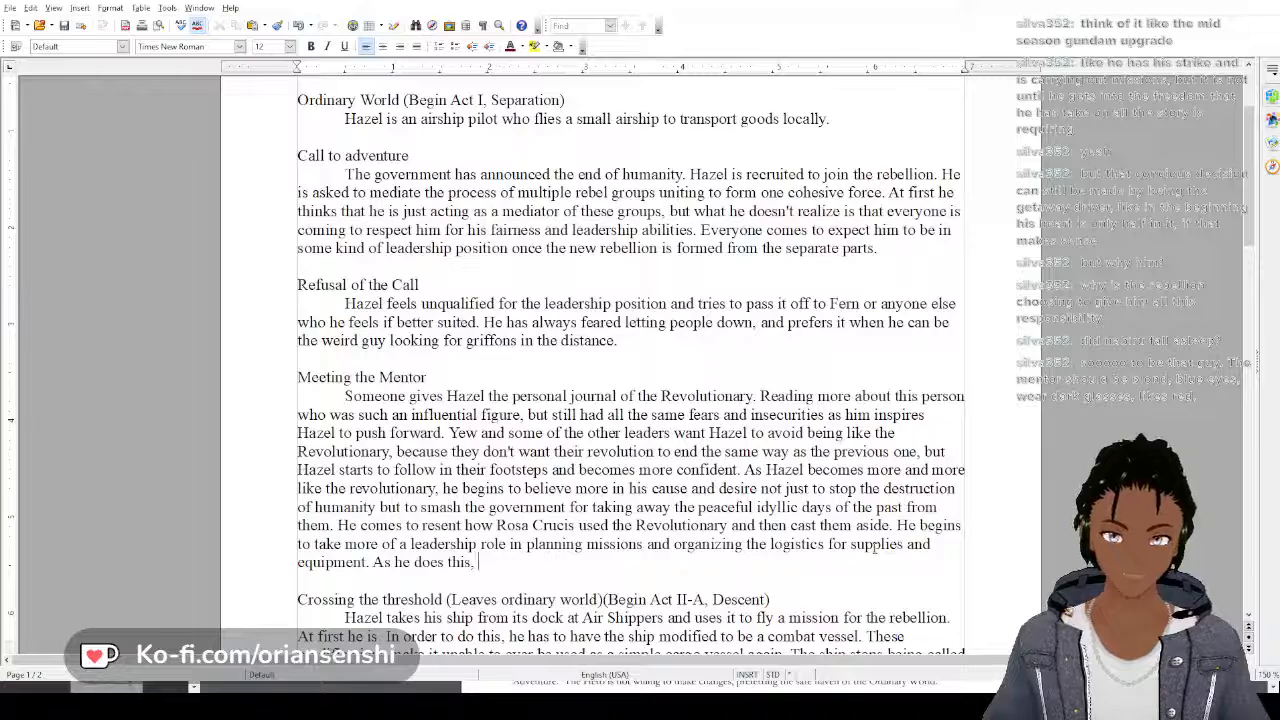
type("he")
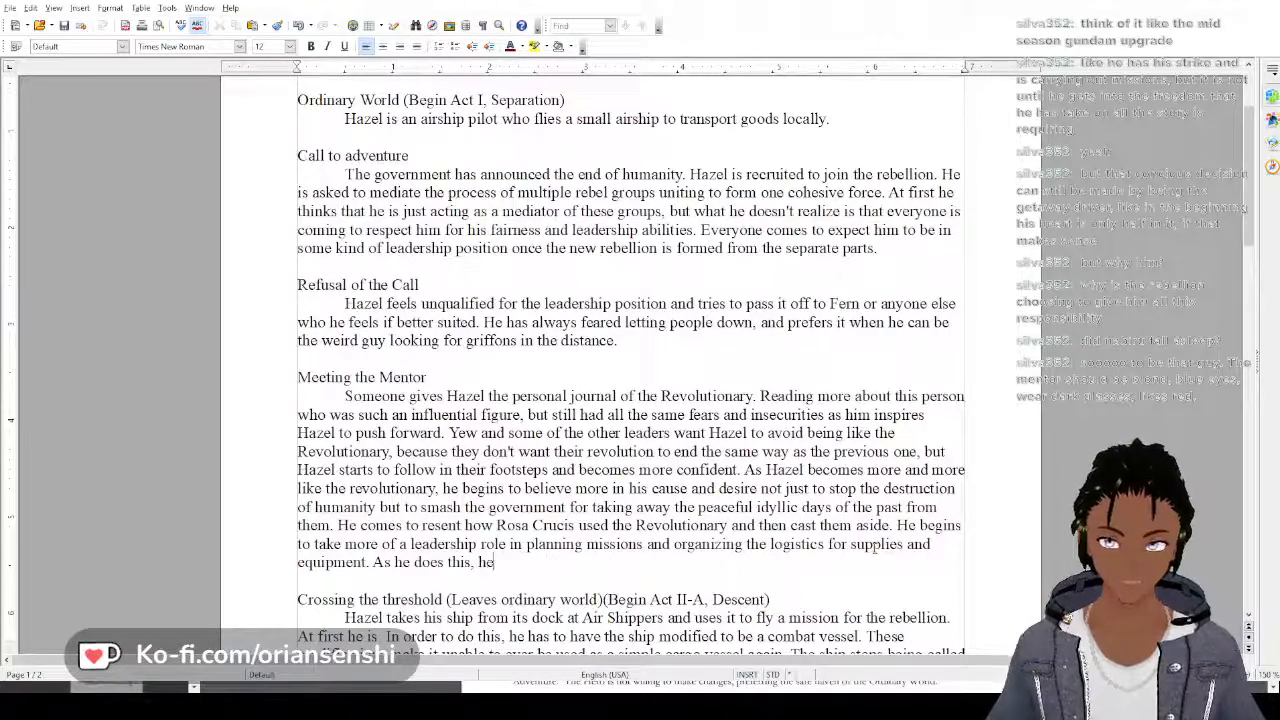
key("BackSpace")
key("BackSpace")
key("BackSpace")
key("BackSpace")
key("BackSpace")
key("BackSpace")
key("BackSpace")
key("BackSpace")
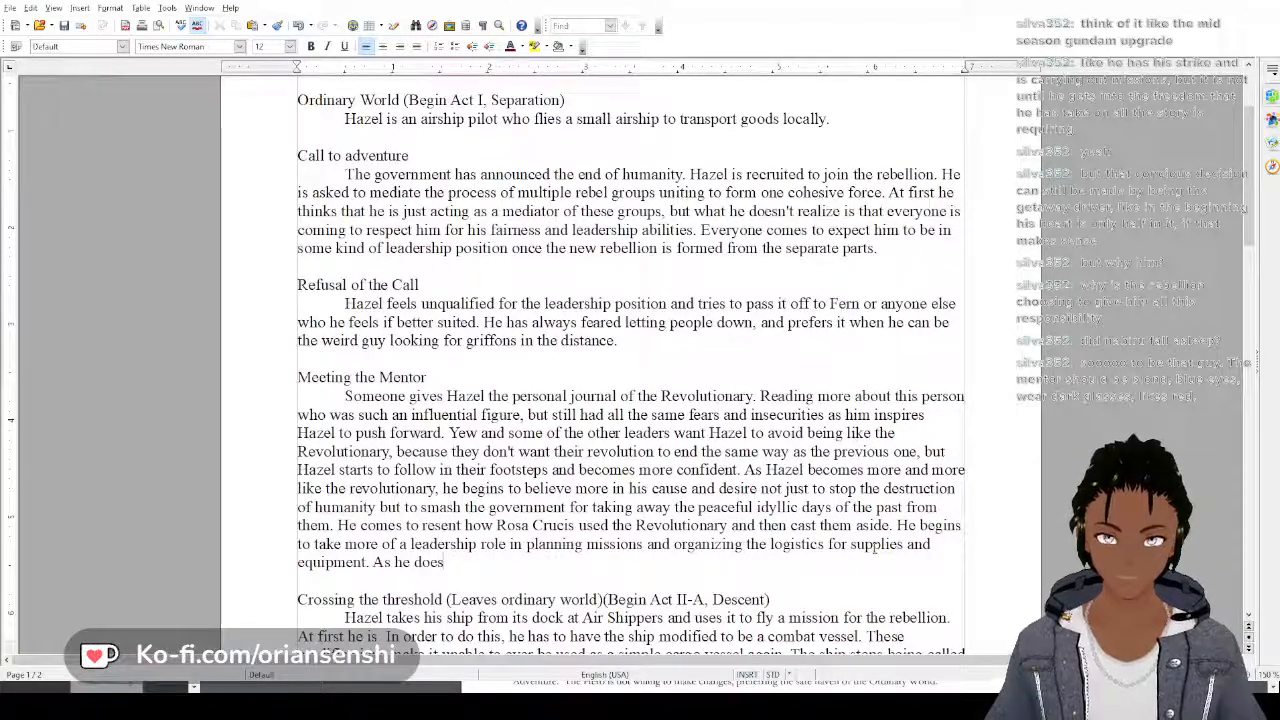
key("BackSpace")
key("BackSpace")
key("BackSpace")
key("BackSpace")
key("BackSpace")
key("BackSpace")
key("BackSpace")
key("BackSpace")
key("BackSpace")
key("BackSpace")
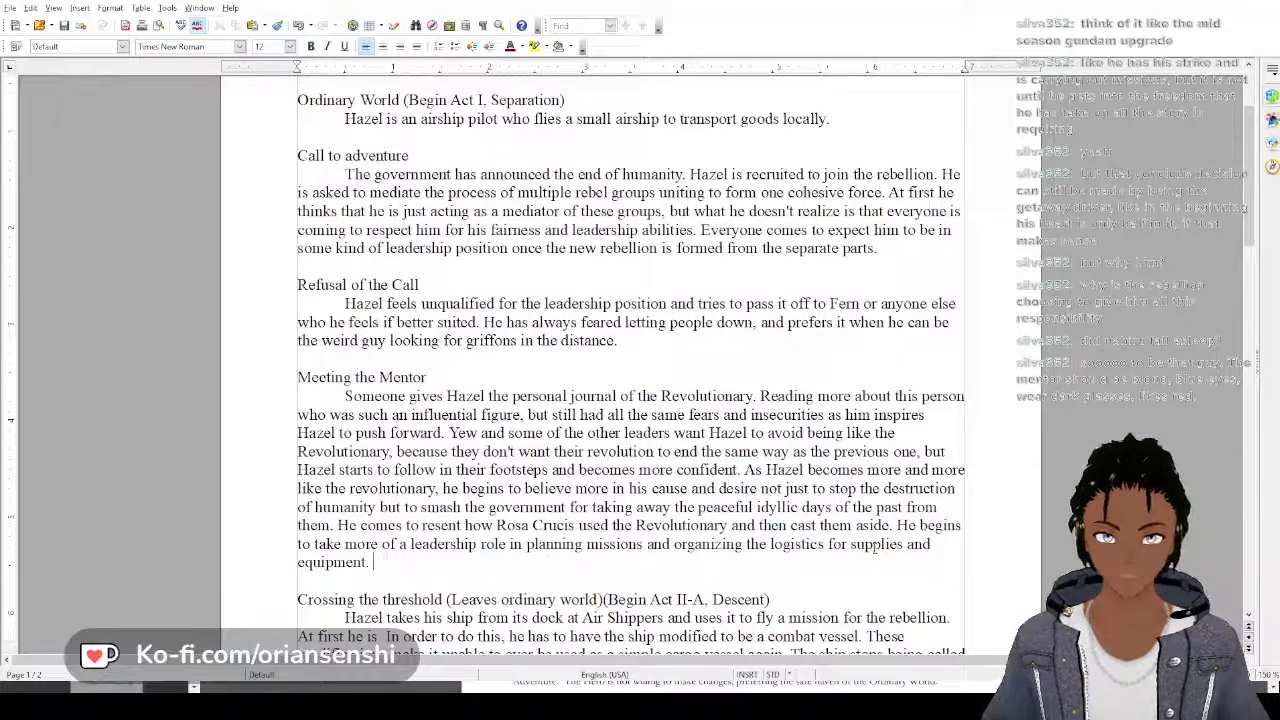
Start a new sentence at the end of the Meeting the Mentor paragraph: "As he is doing this, he is still going to his day job,"
type("As he is ")
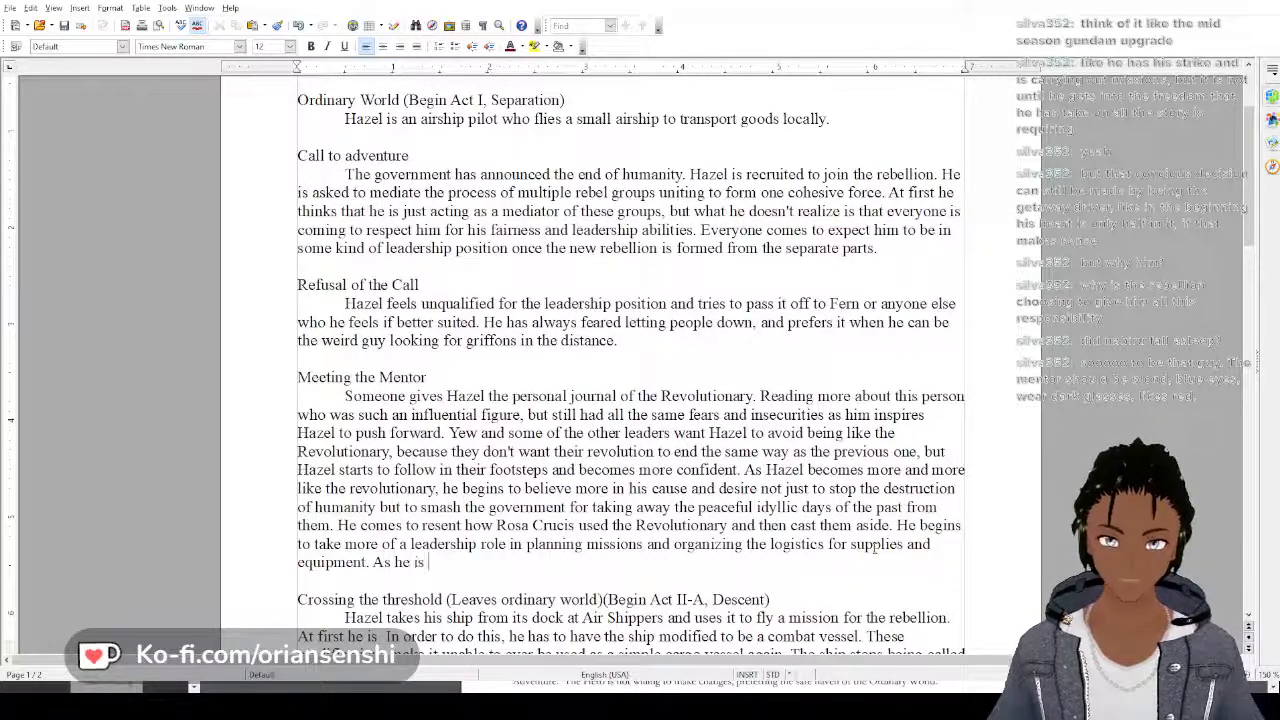
type("doing this")
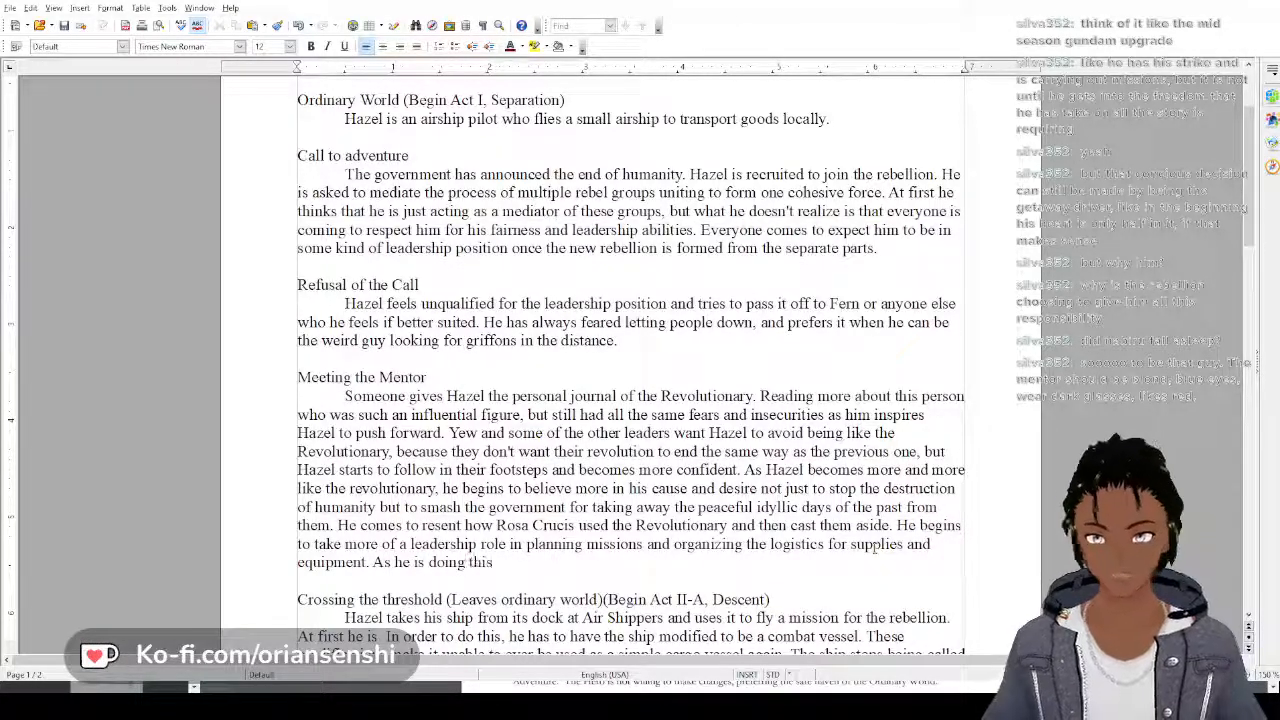
type(", he")
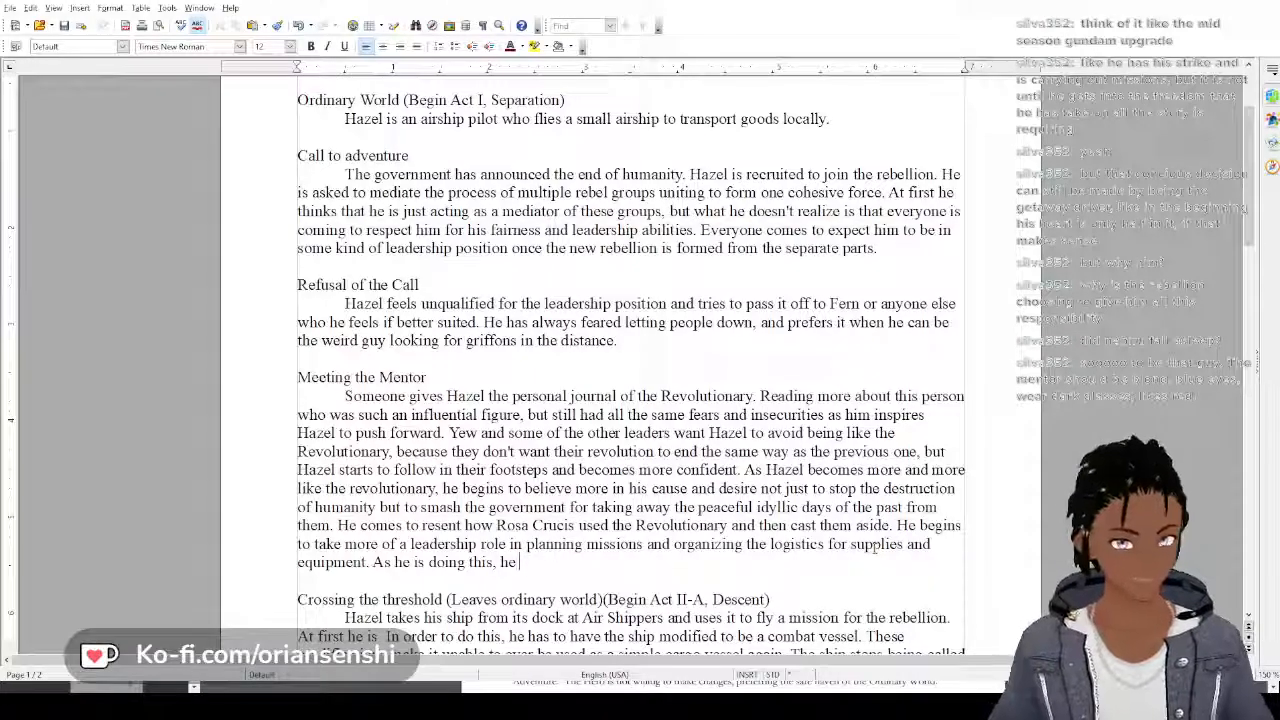
type(" is")
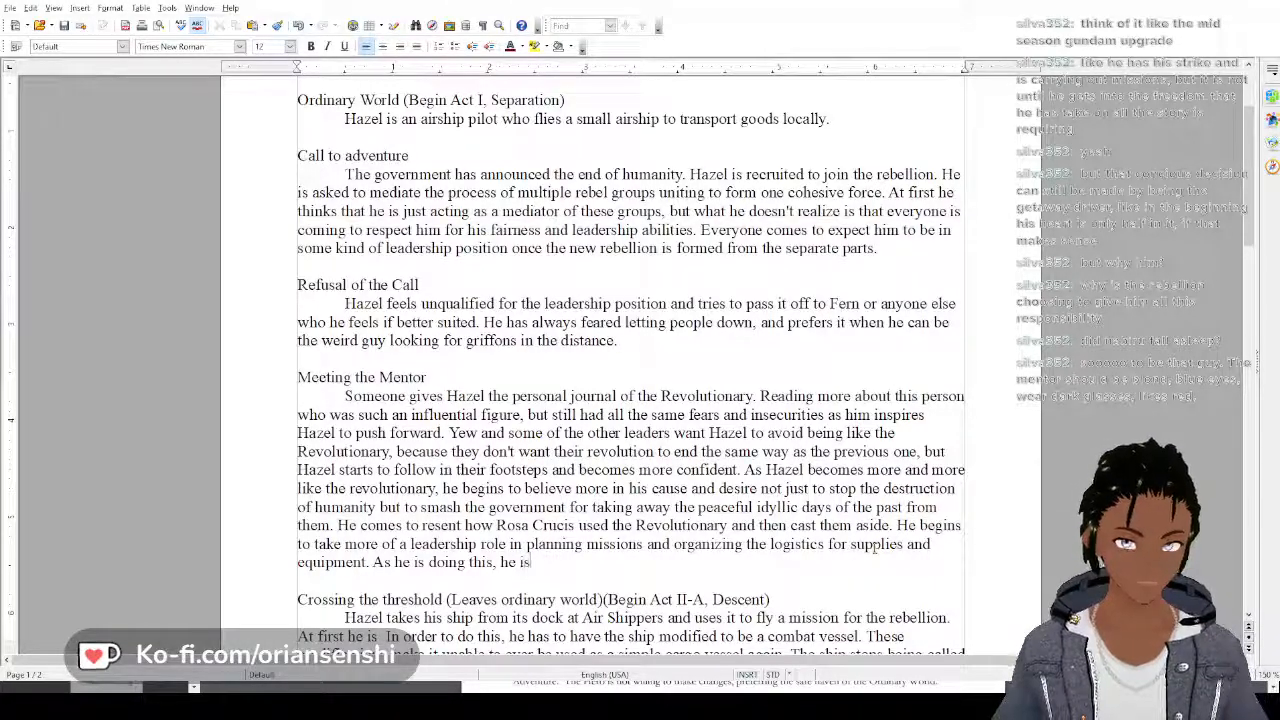
type(" still g")
type("g to")
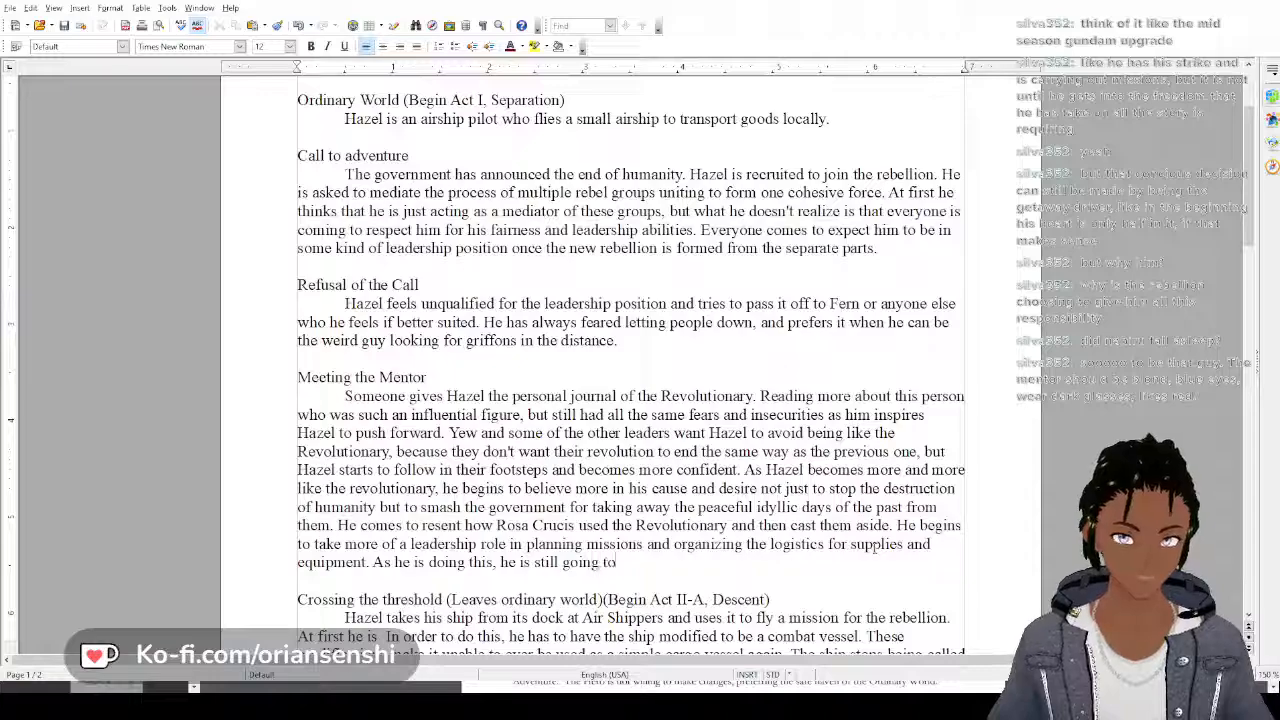
type(" his day job, and has")
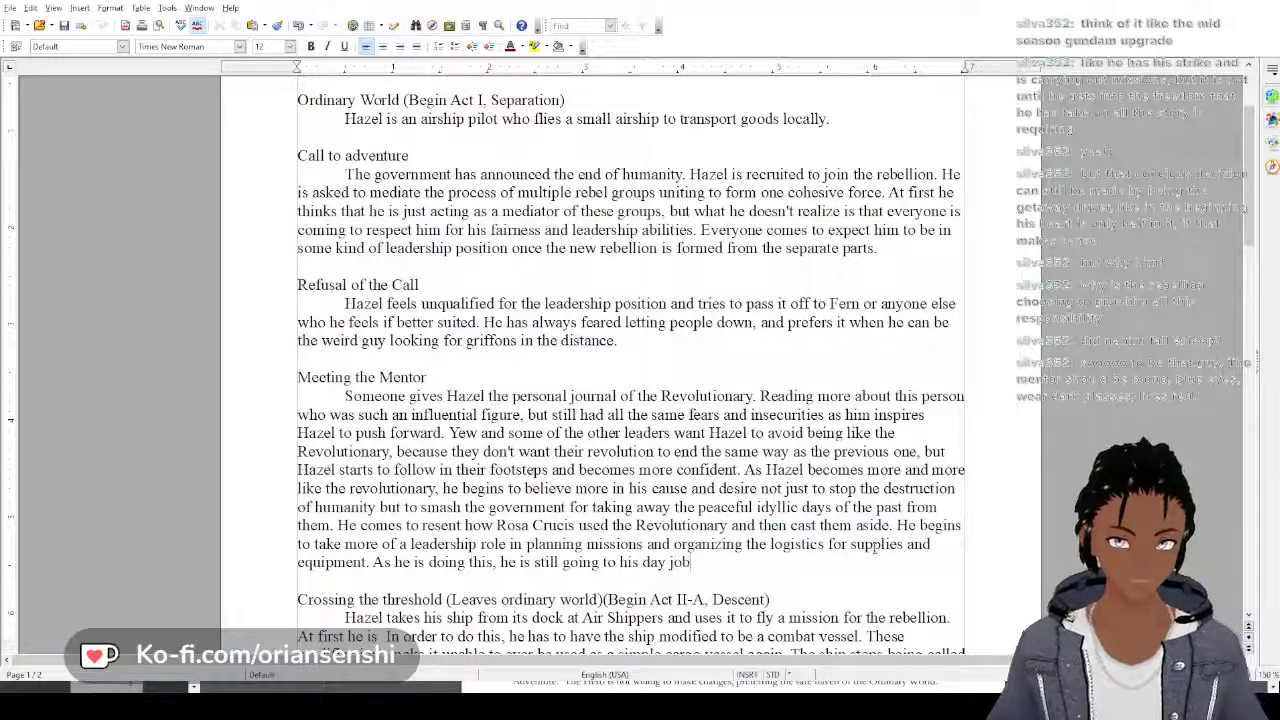
Finish the day job sentence with "and is half in and half out of the special world."
key("BackSpace")
key("BackSpace")
key("BackSpace")
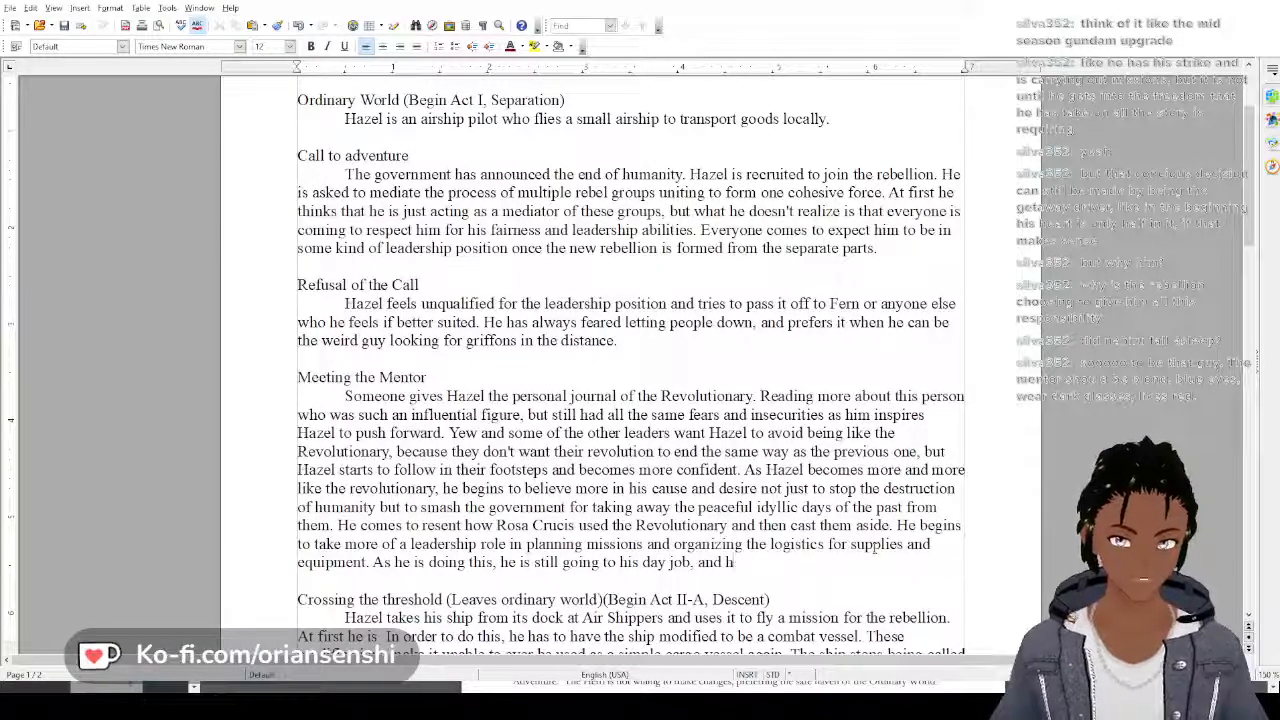
type("is half in a")
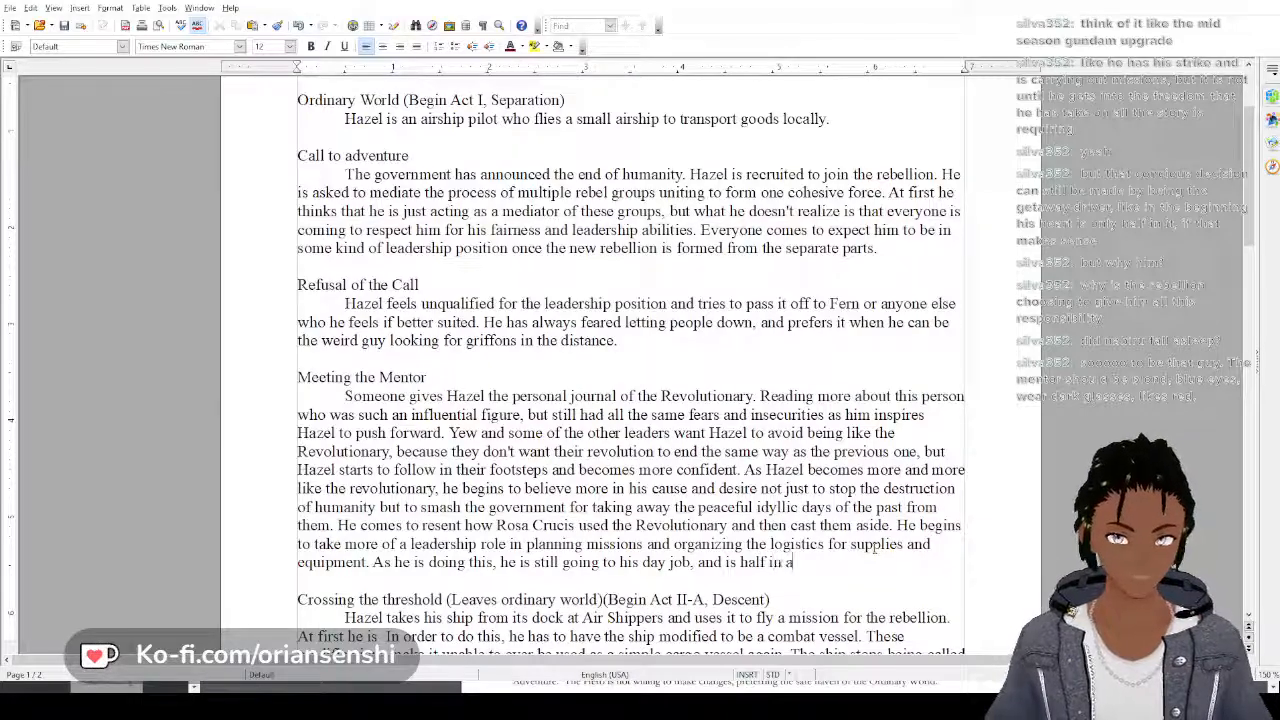
type("nd half out of")
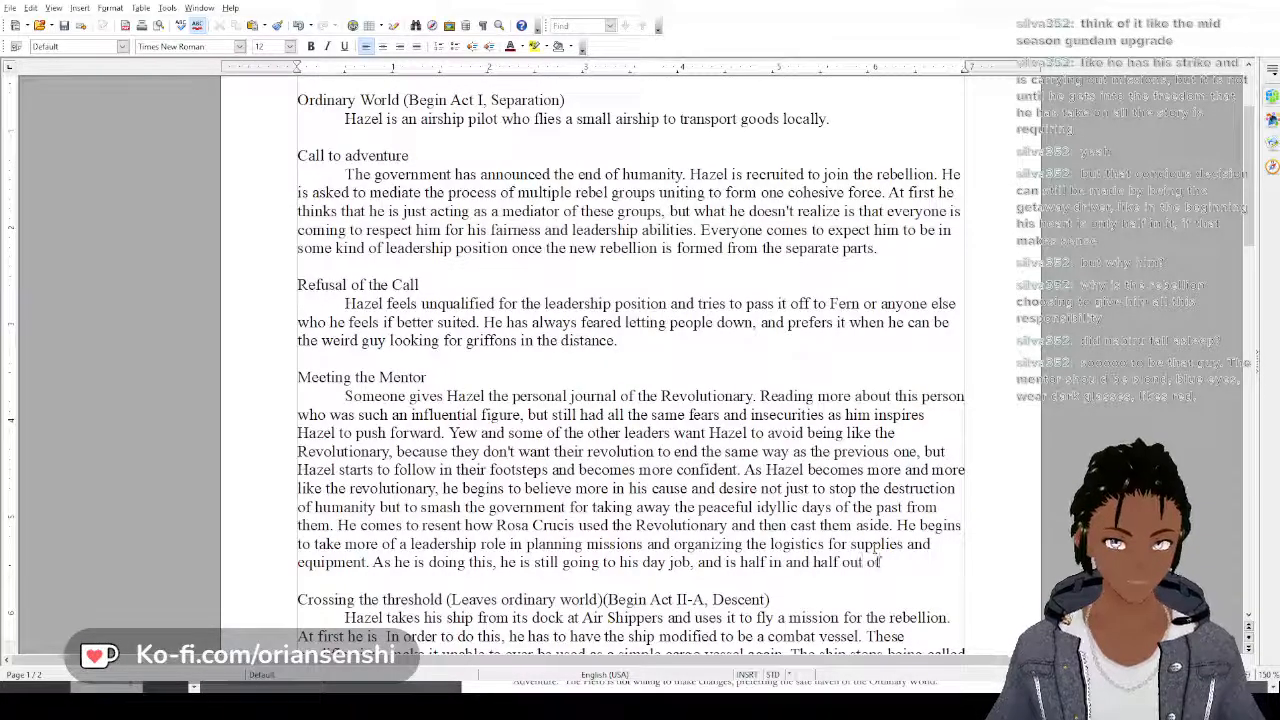
type(" the special world.")
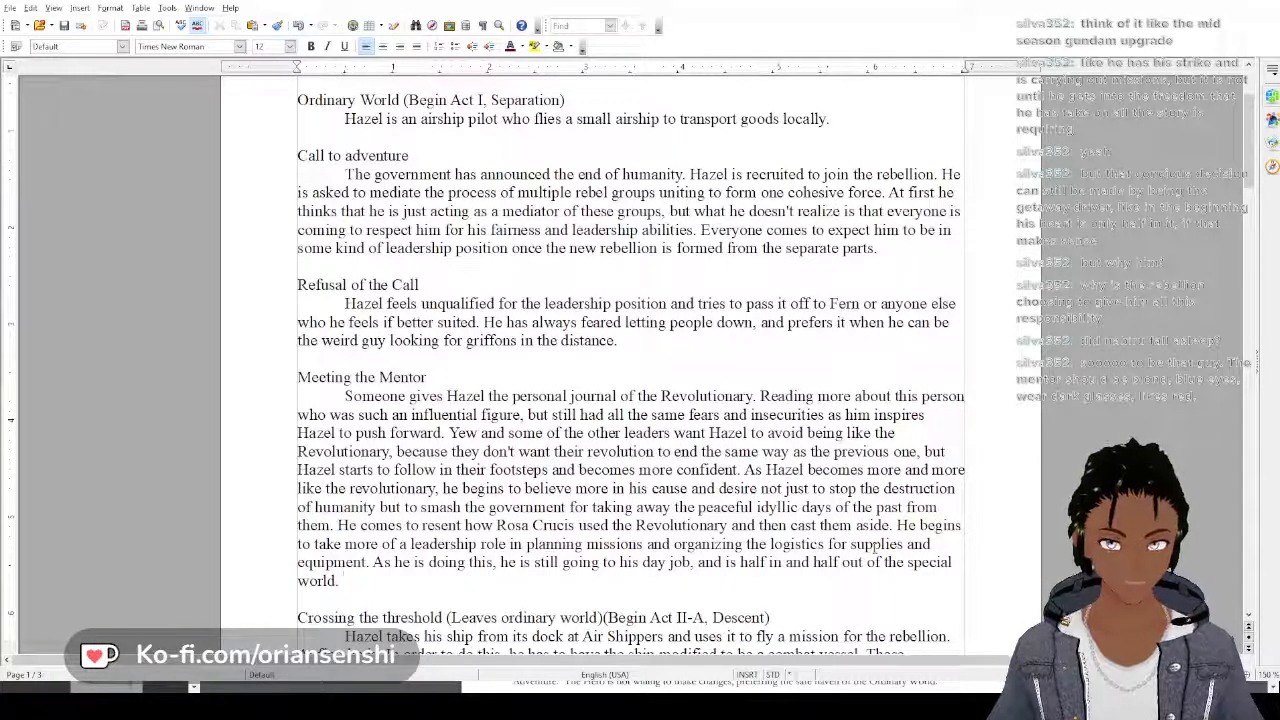
type(" He")
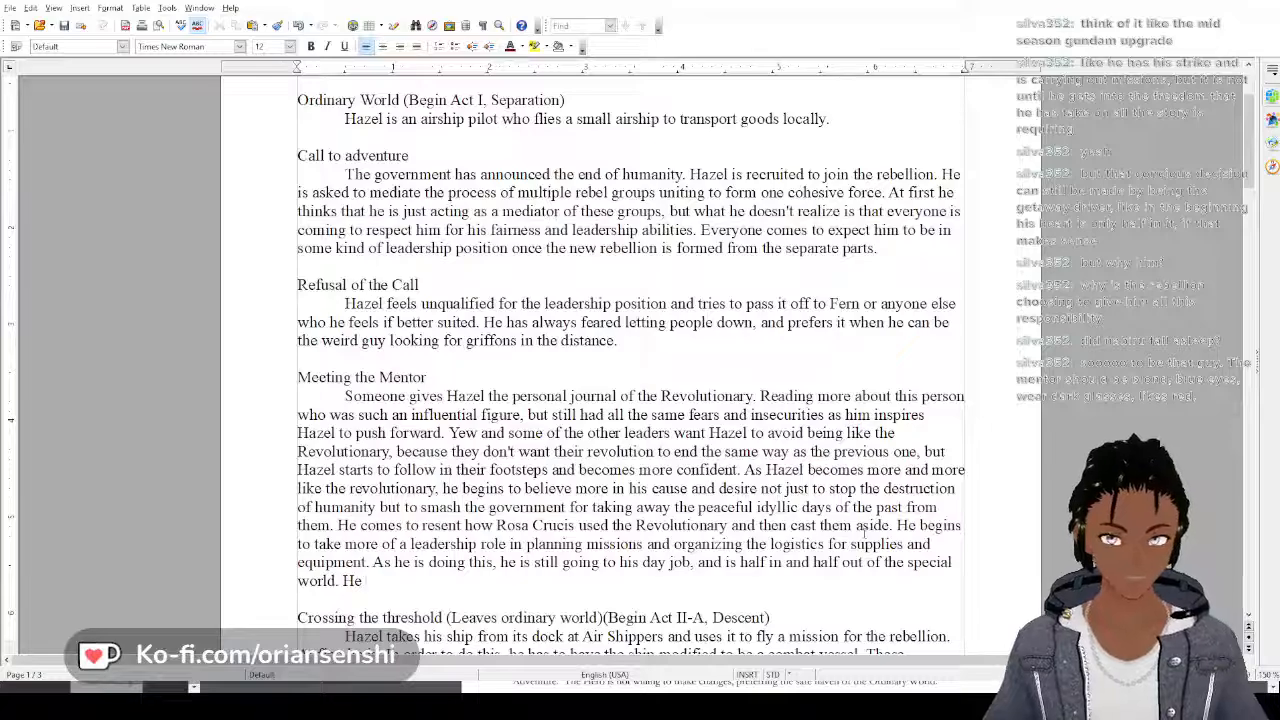
type(" hasn't")
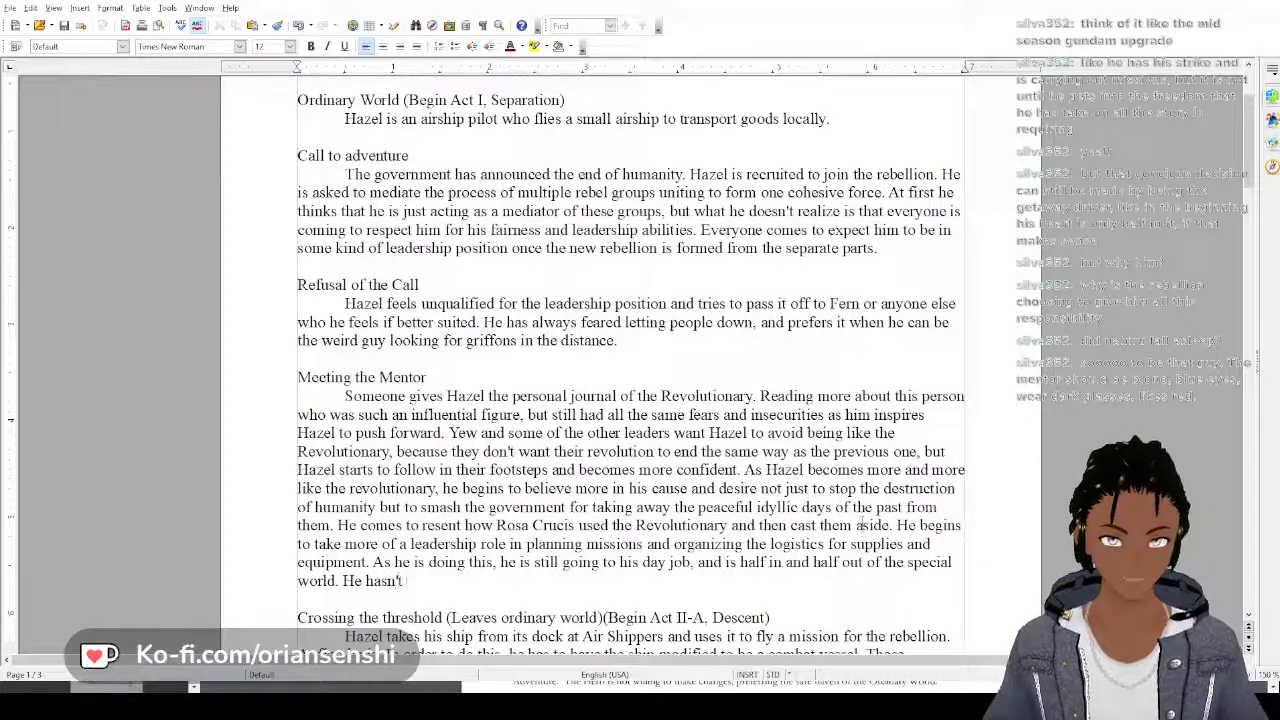
type(" full")
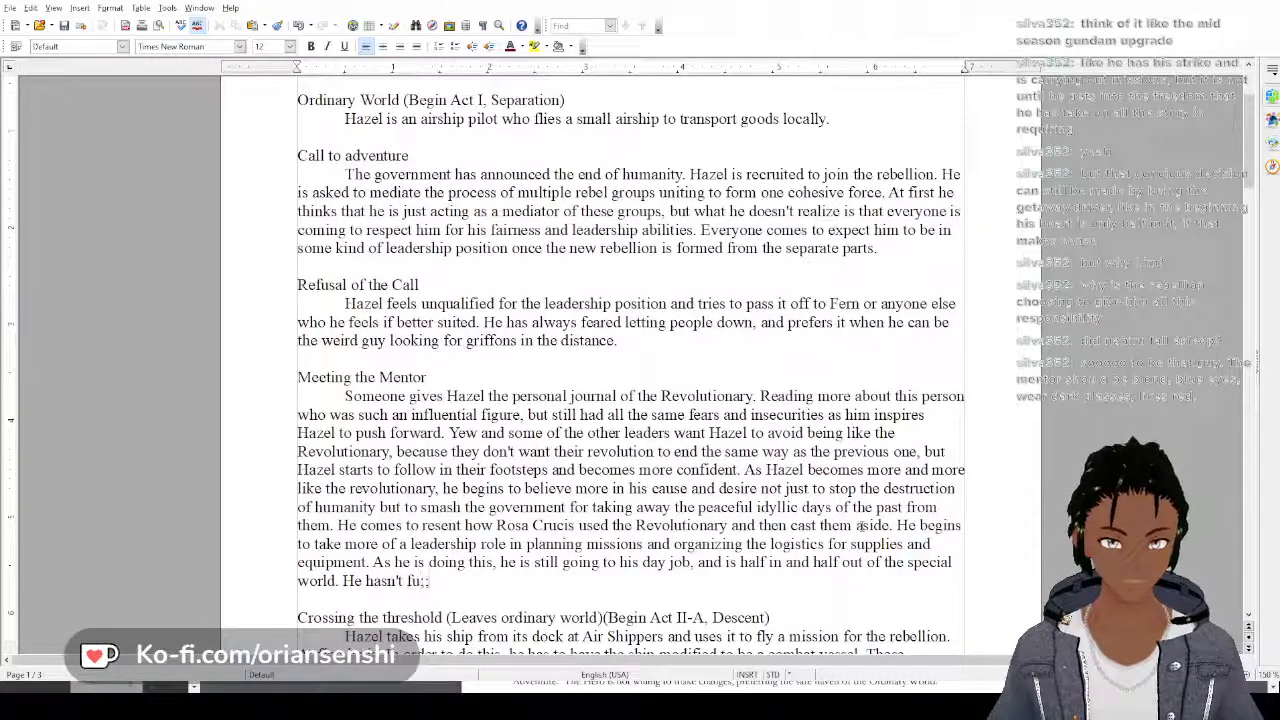
type("y c")
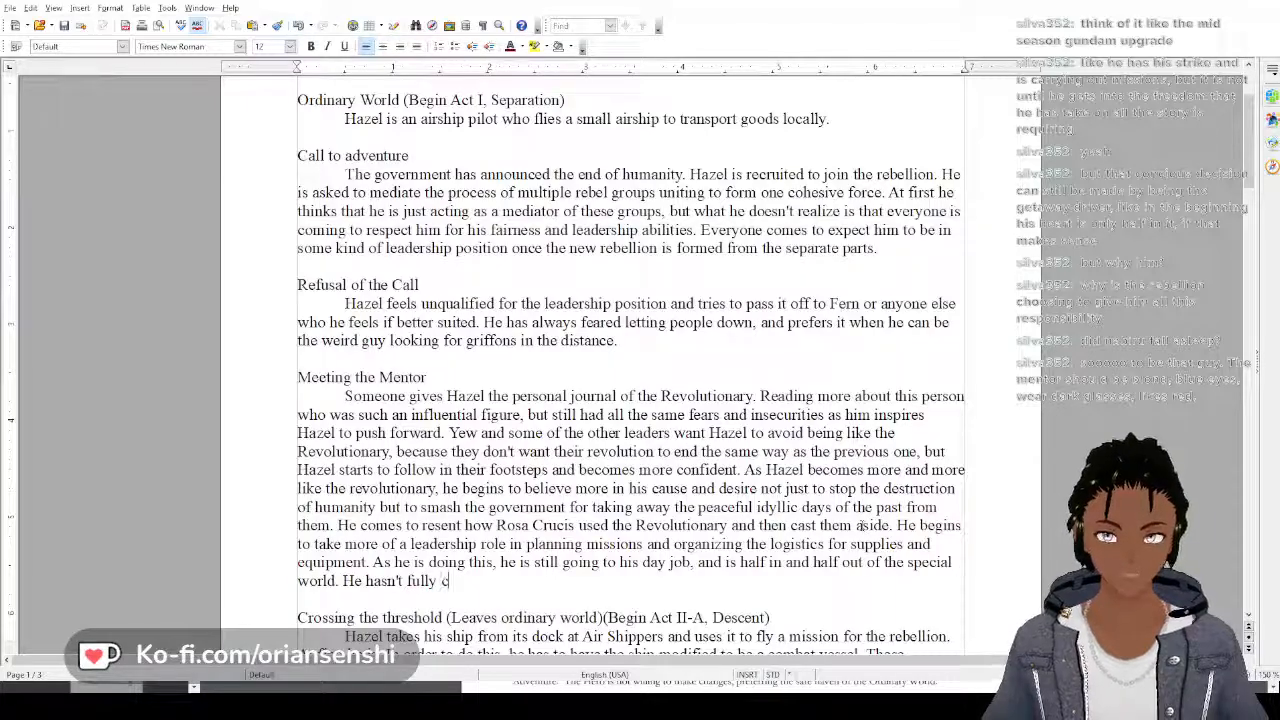
key("BackSpace")
key("BackSpace")
key("BackSpace")
key("BackSpace")
key("BackSpace")
key("BackSpace")
key("BackSpace")
key("BackSpace")
key("BackSpace")
key("BackSpace")
key("BackSpace")
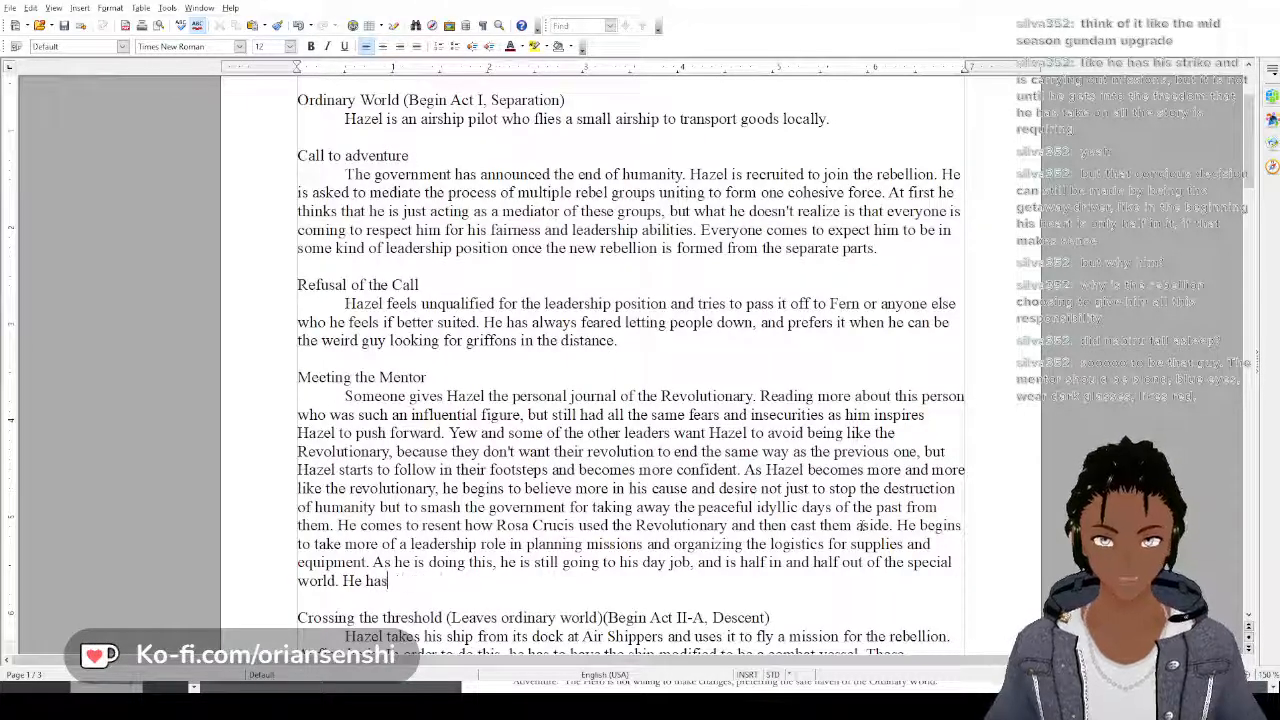
key("BackSpace")
key("BackSpace")
key("BackSpace")
type("is")
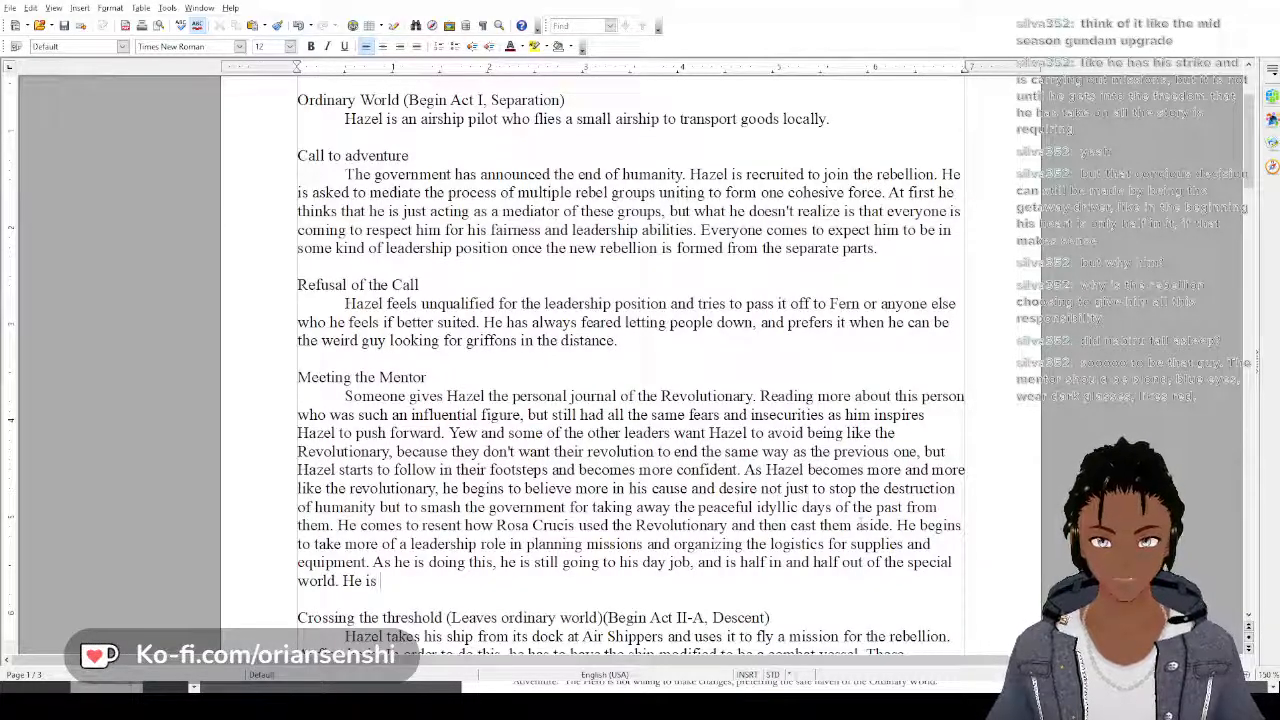
key("BackSpace")
key("BackSpace")
key("BackSpace")
Add to the Meeting the Mentor paragraph: "He hasn't fully committed to going on a mission"
type("hasn'")
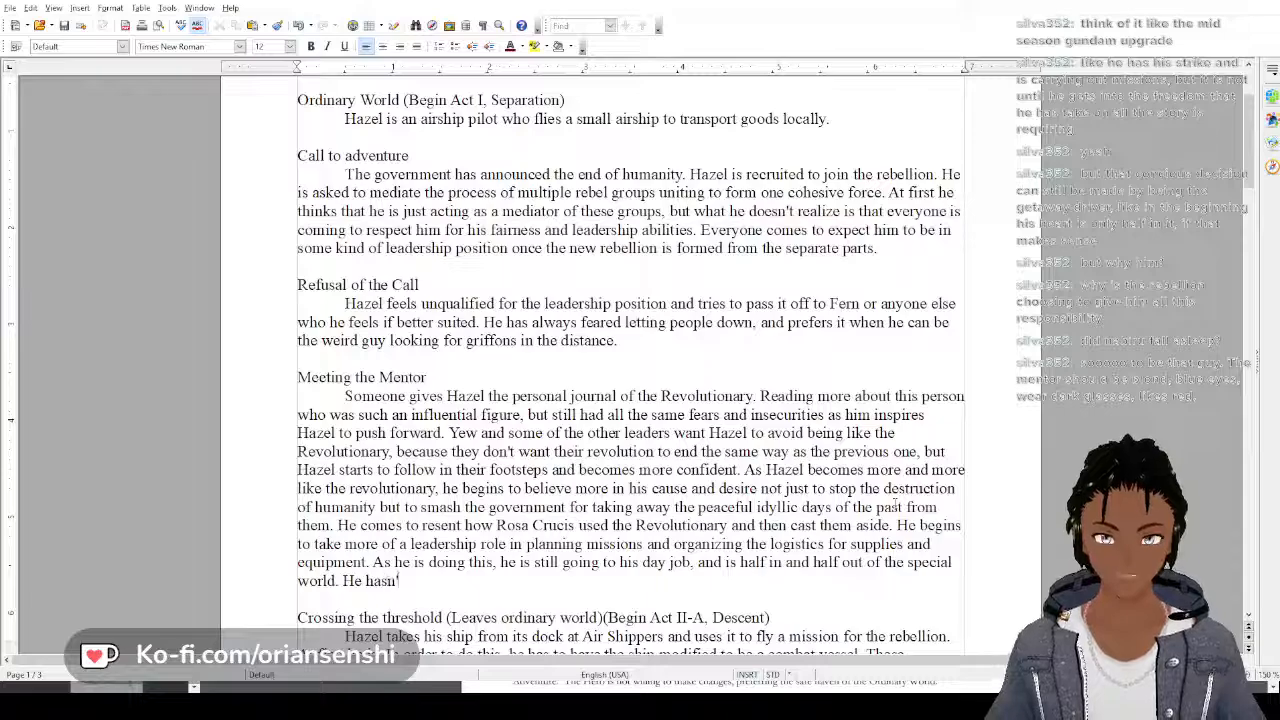
type("t fully")
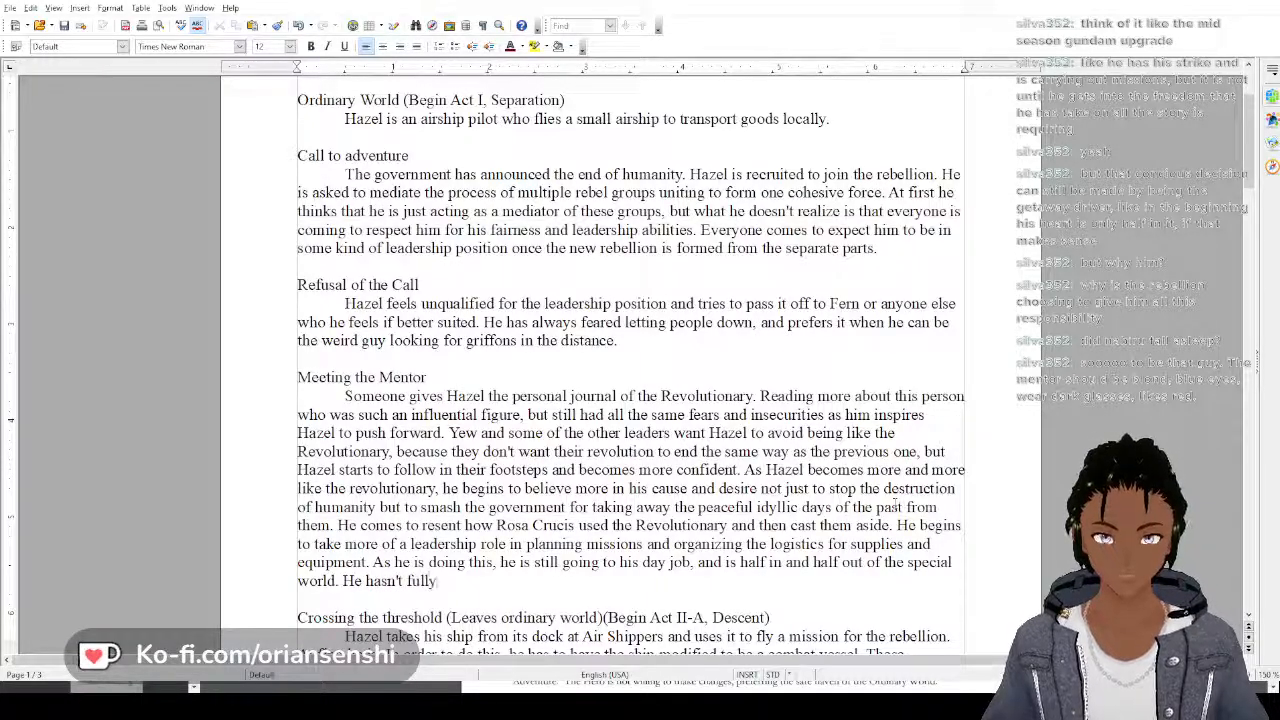
type(" commit")
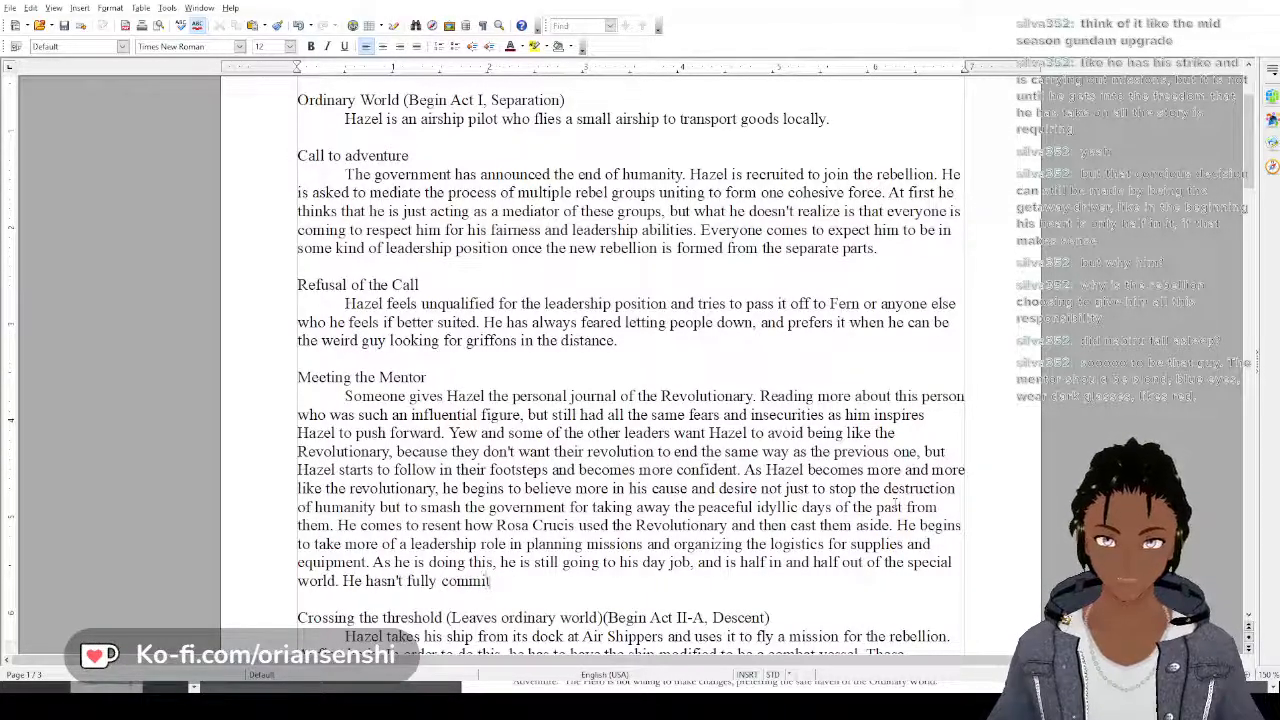
type("ted to ")
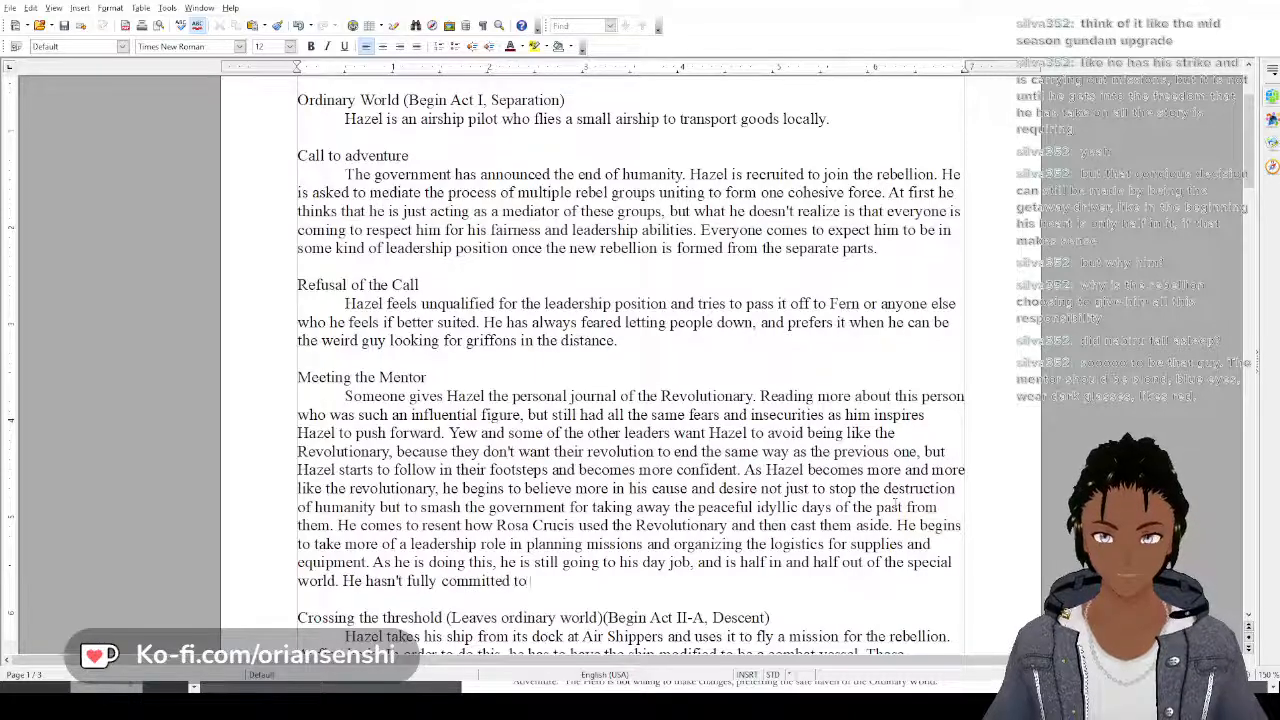
type("going on a")
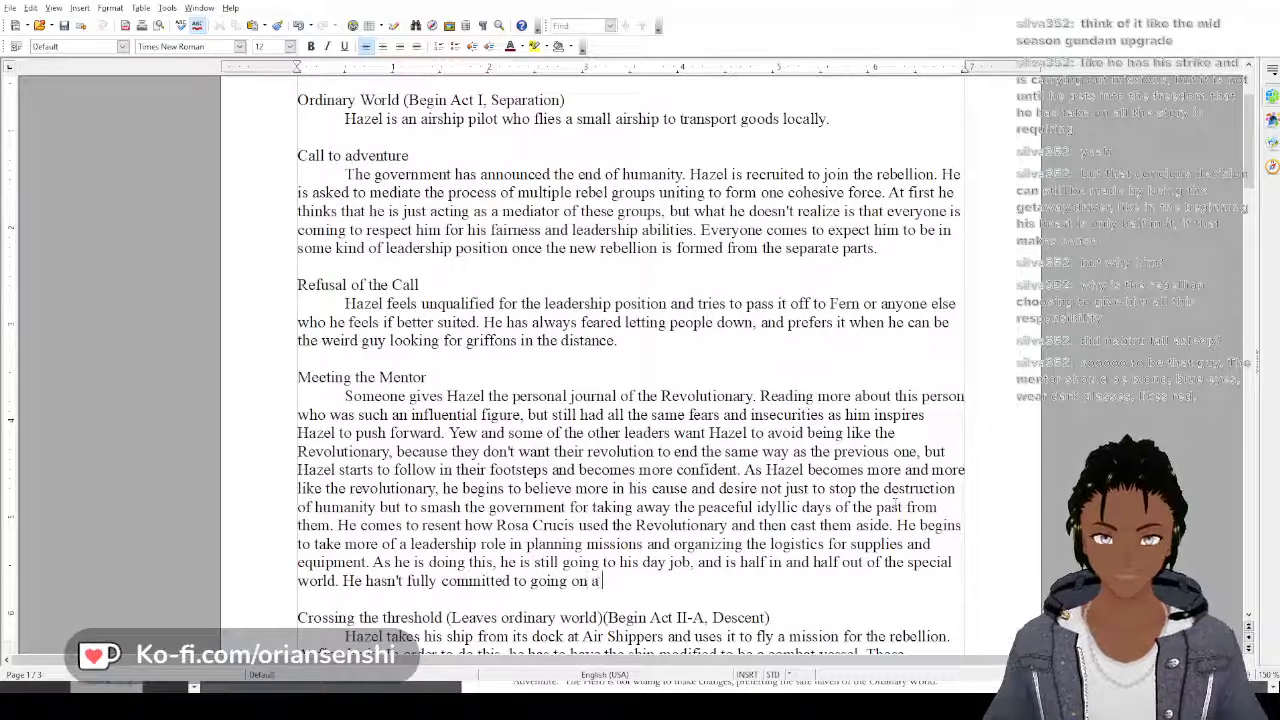
type(" mission")
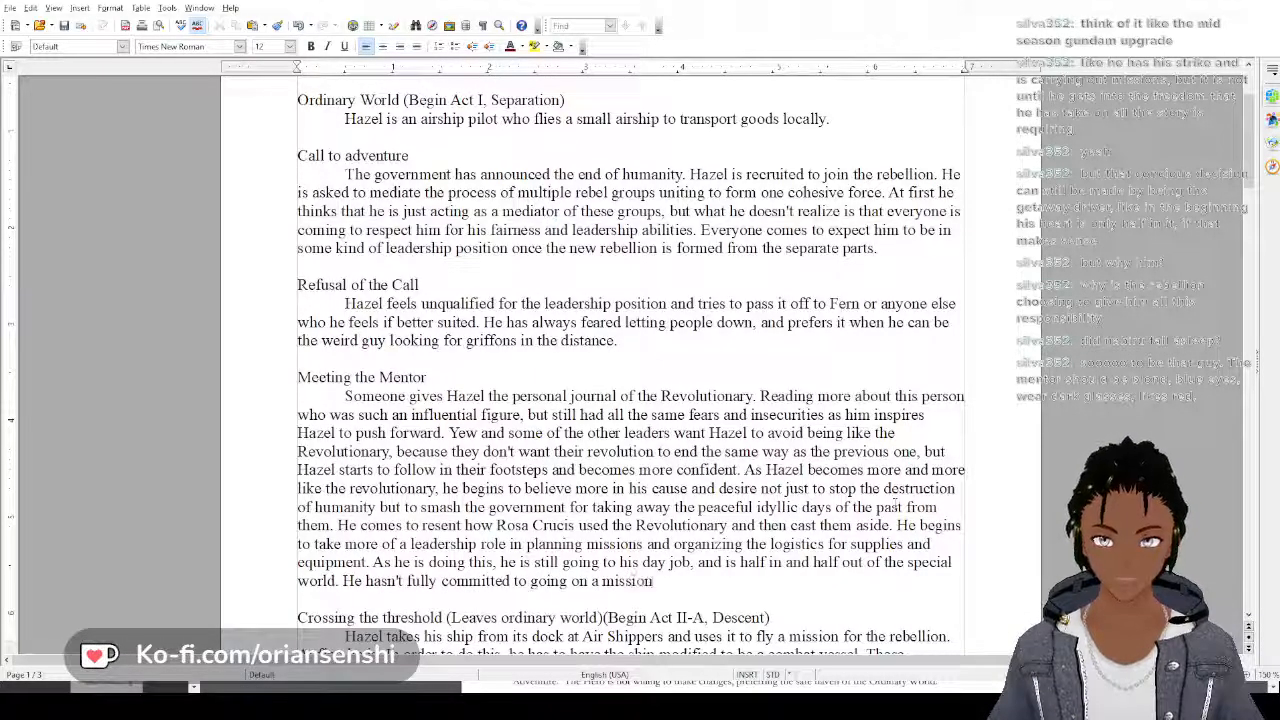
type(". At some")
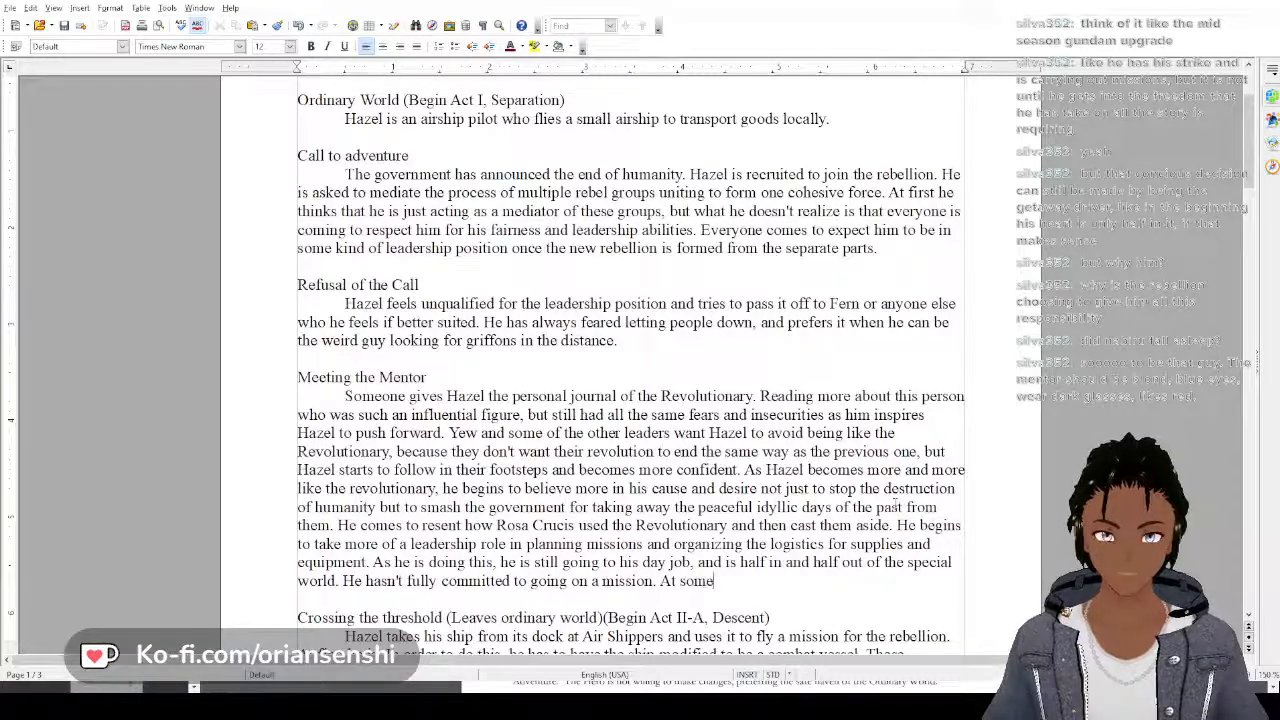
type(" point, some")
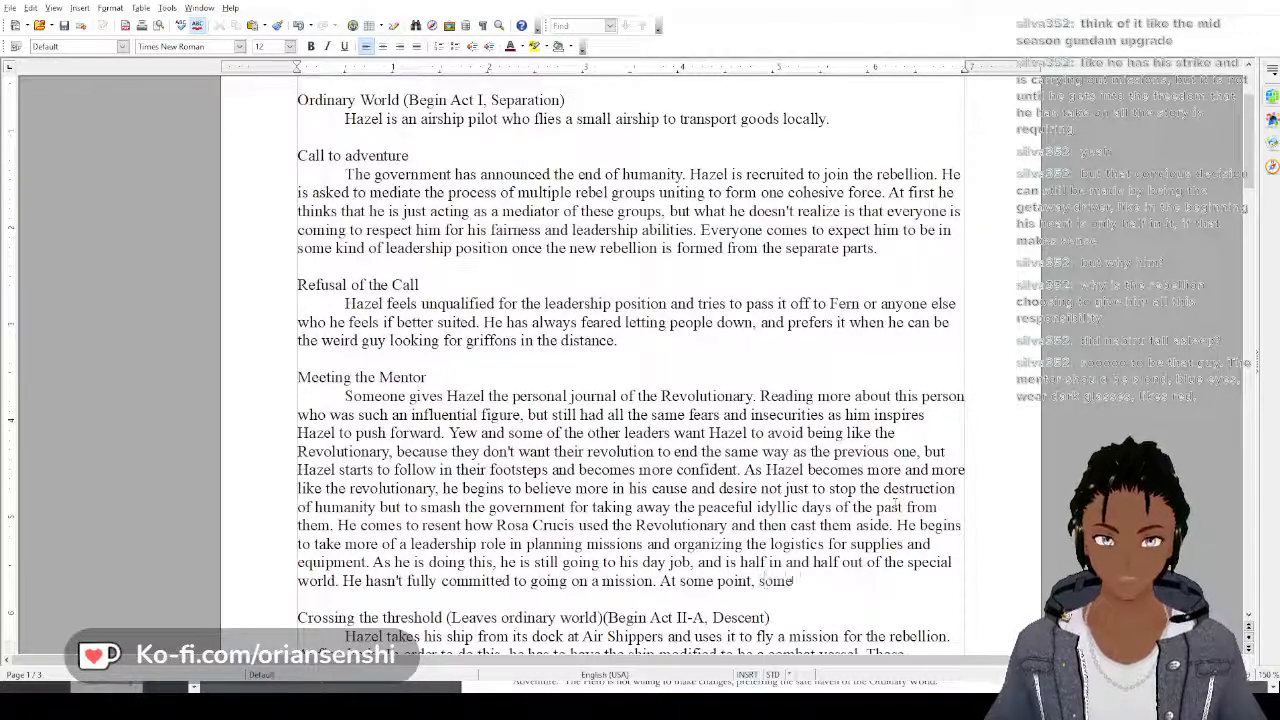
type("one confront")
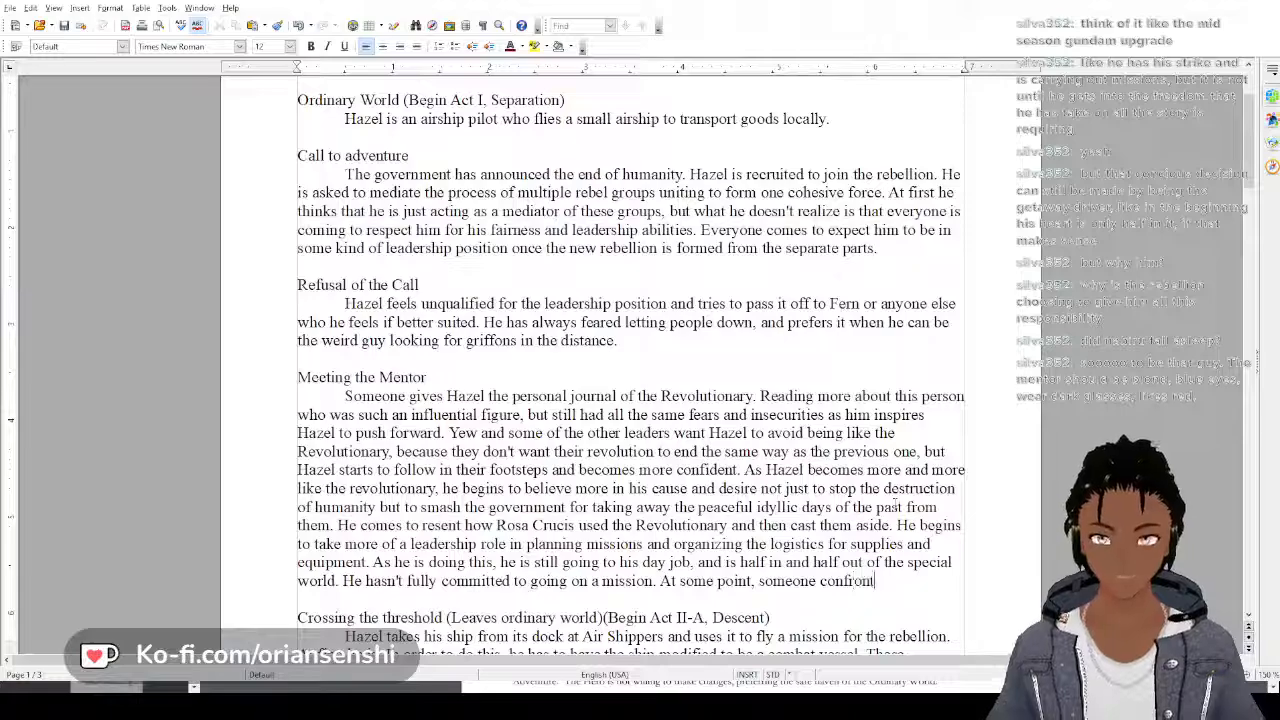
type("s him about h")
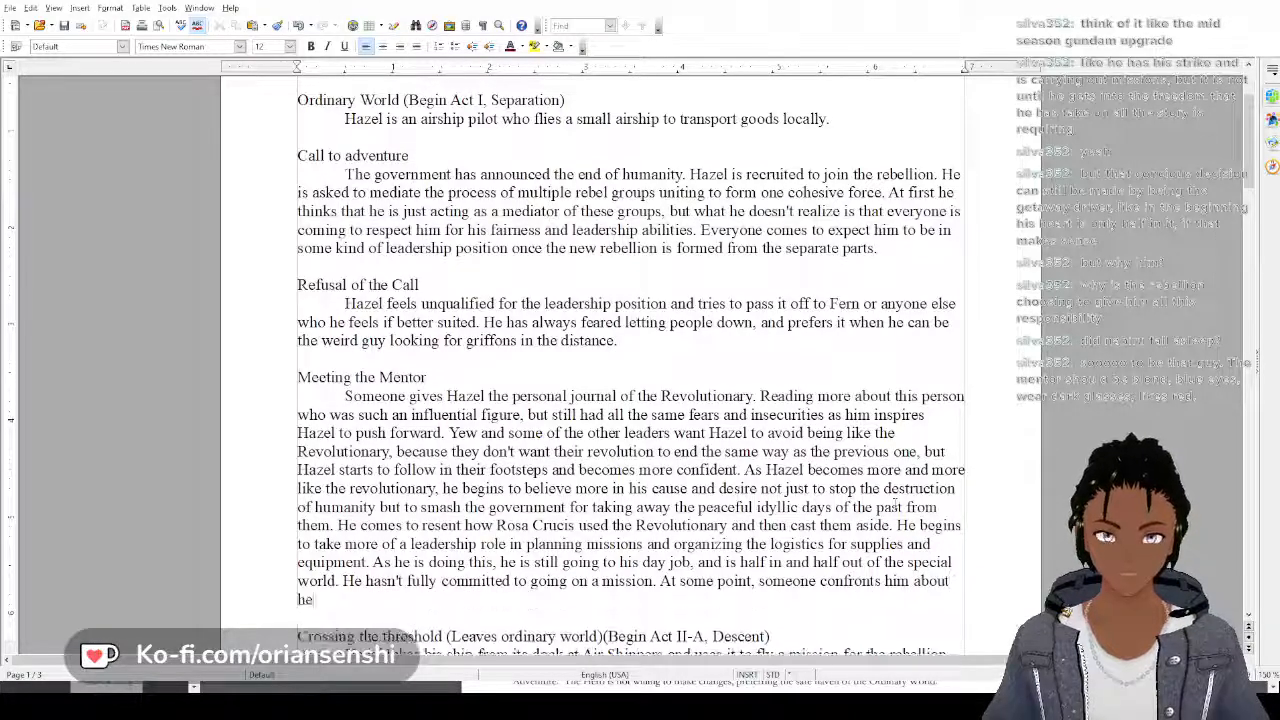
type("ow he is p")
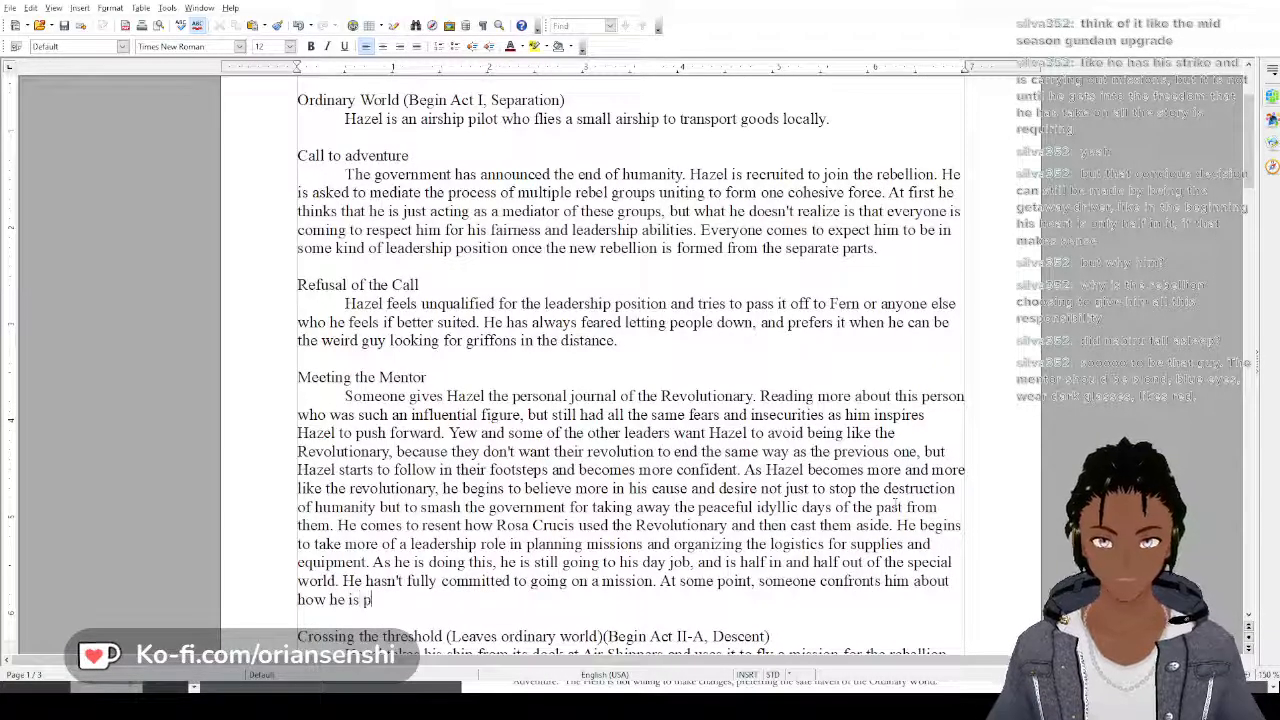
type("lanning m")
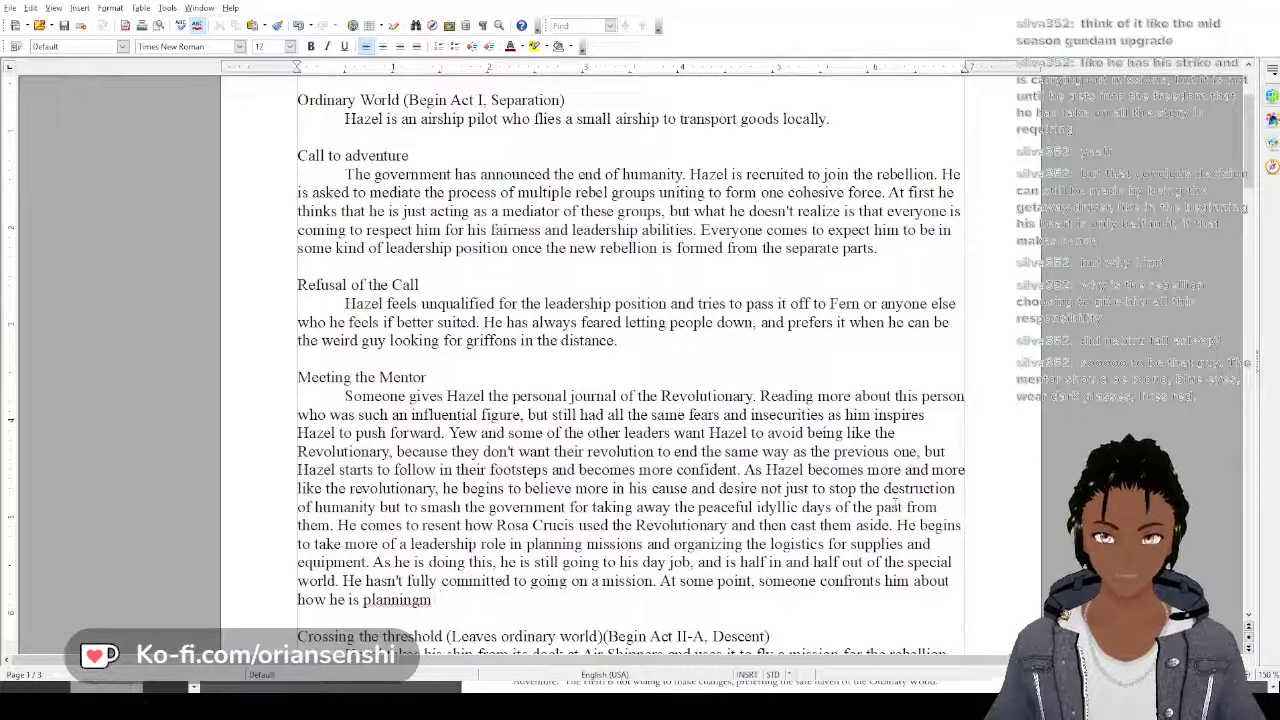
type("issions he")
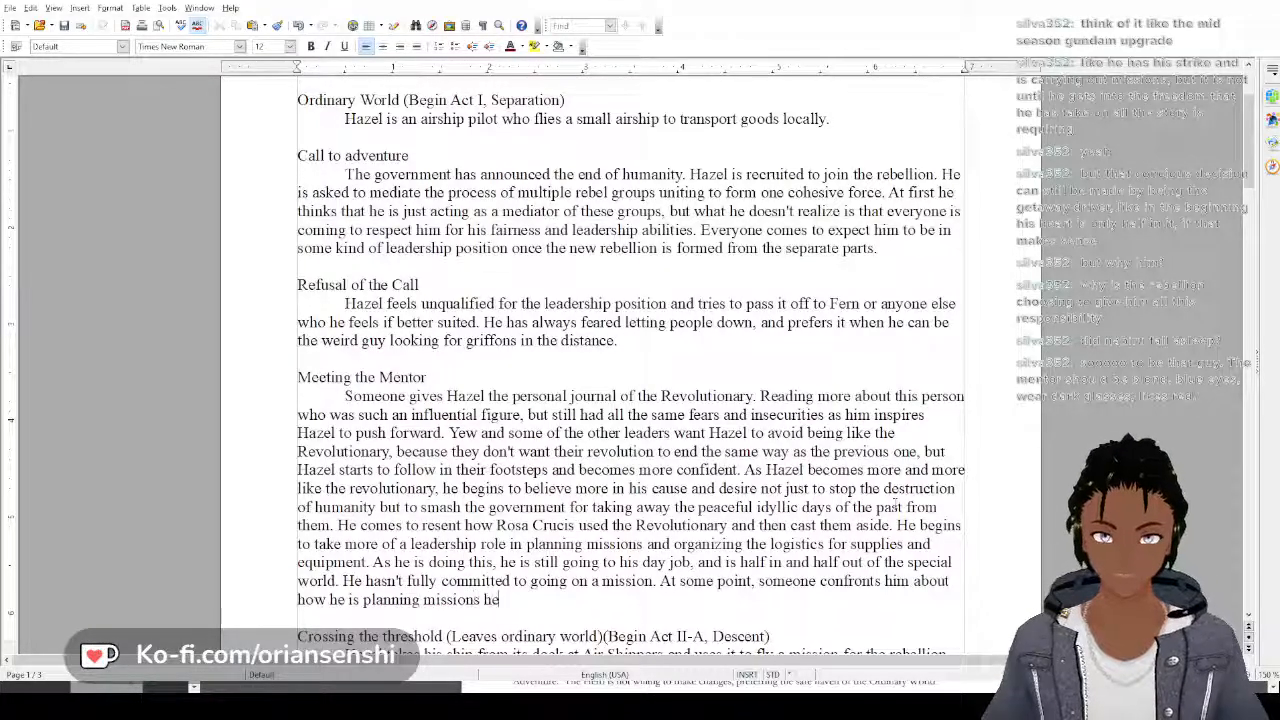
type(" will never go")
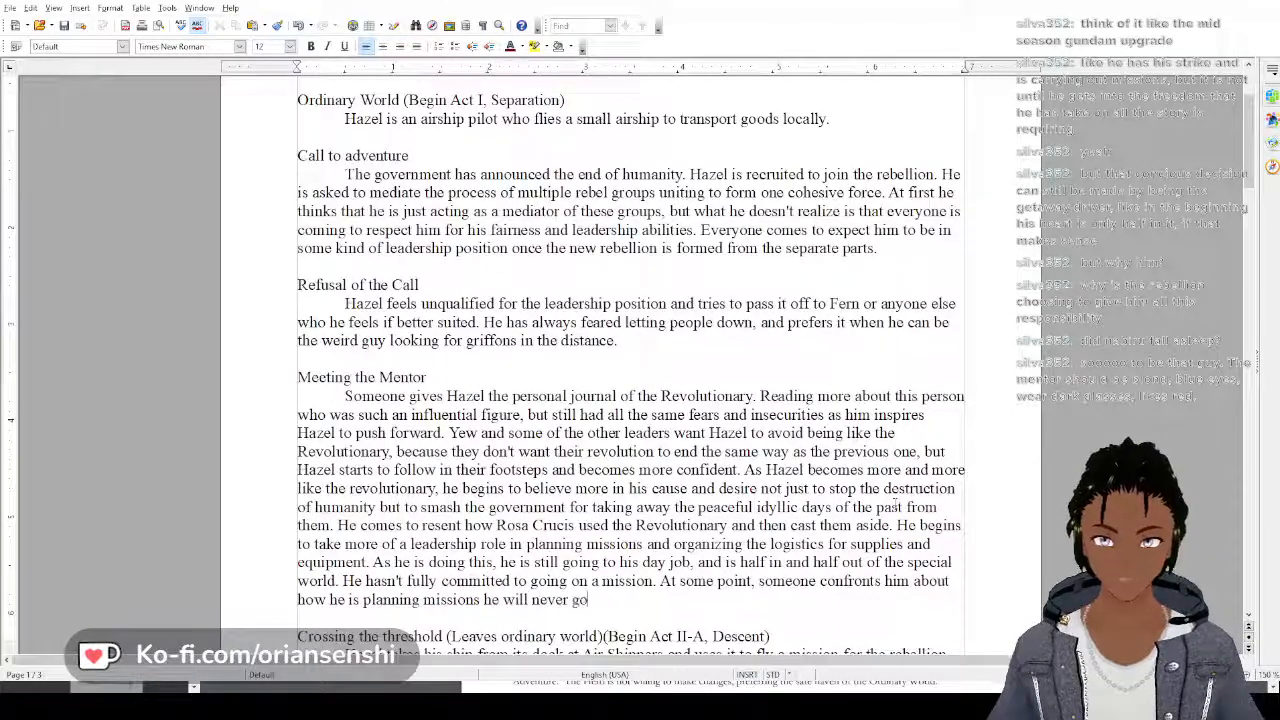
type(" on, and that")
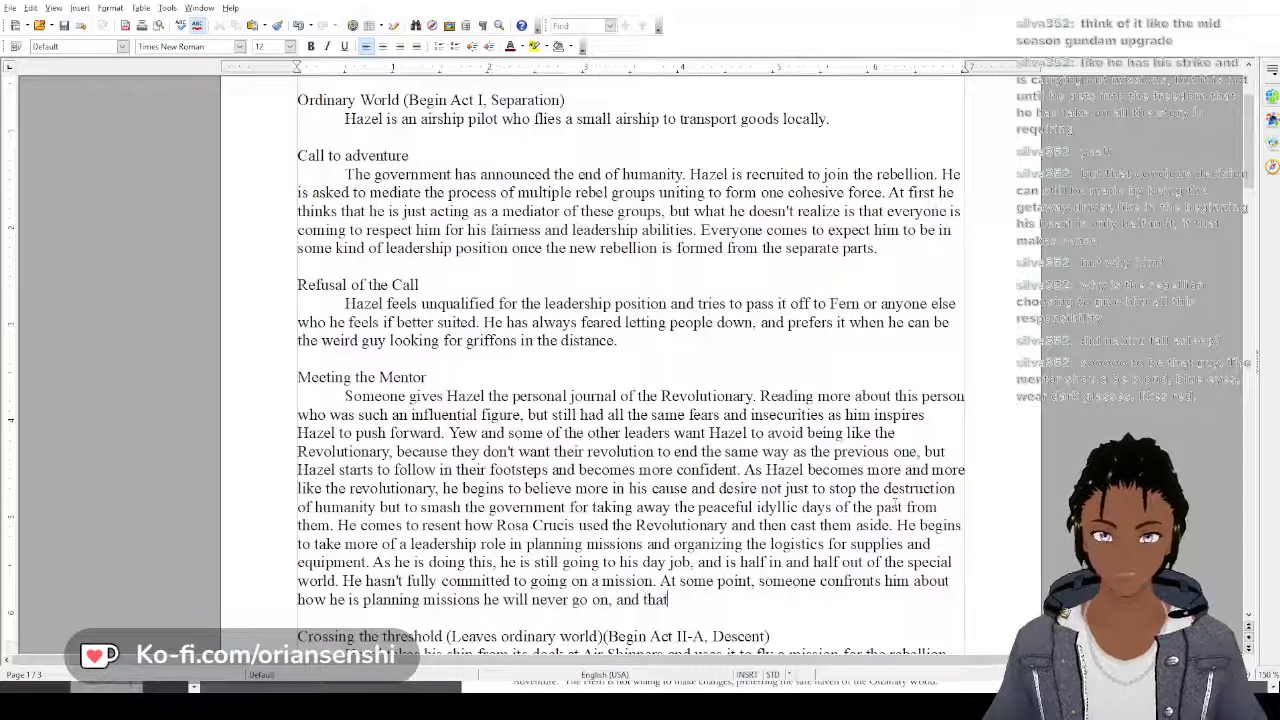
type(" he isnt f")
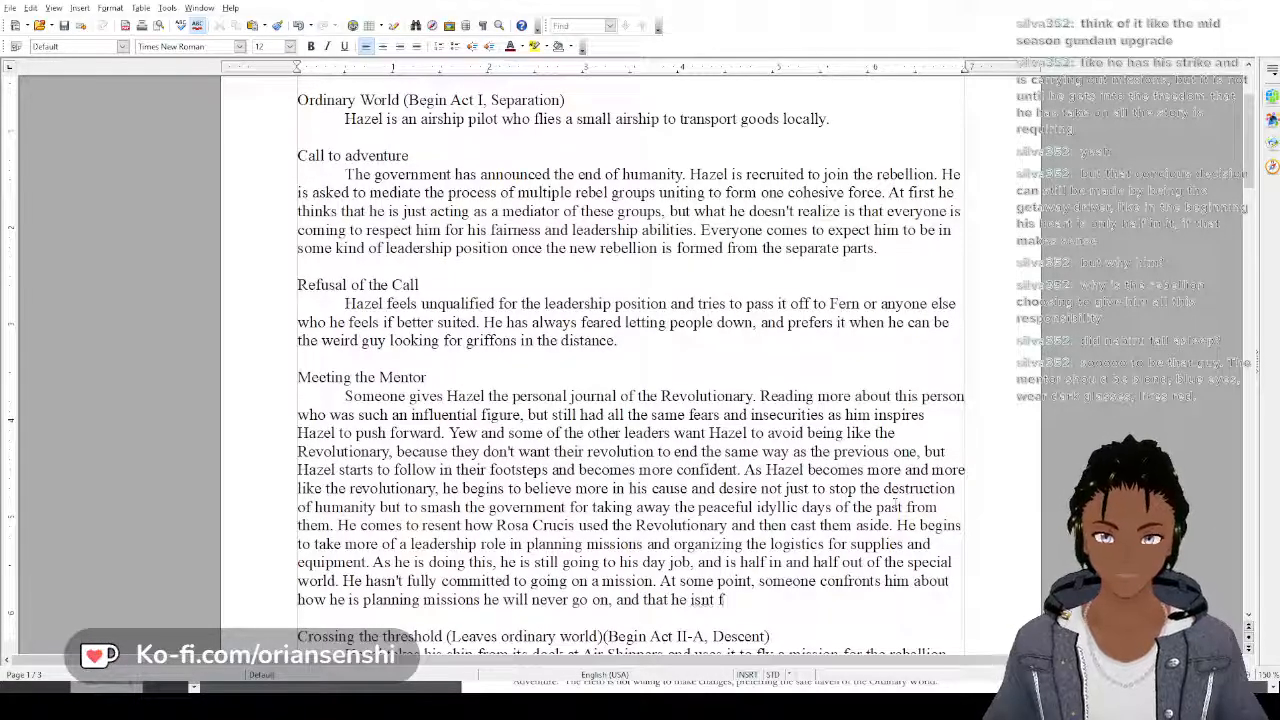
type("it to lead if w")
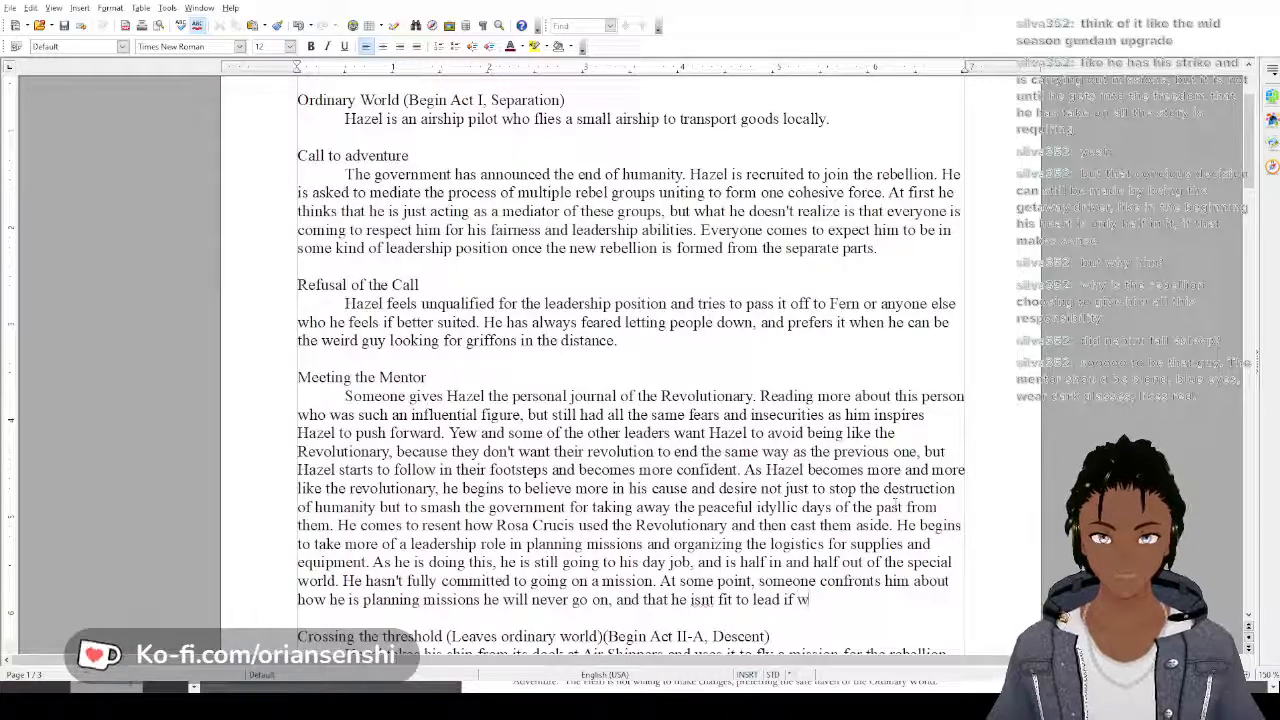
Finish the confrontation sentence in Meeting the Mentor with ", and that he isnt fit to lead if he wont commit."
key("BackSpace")
type("he wont ")
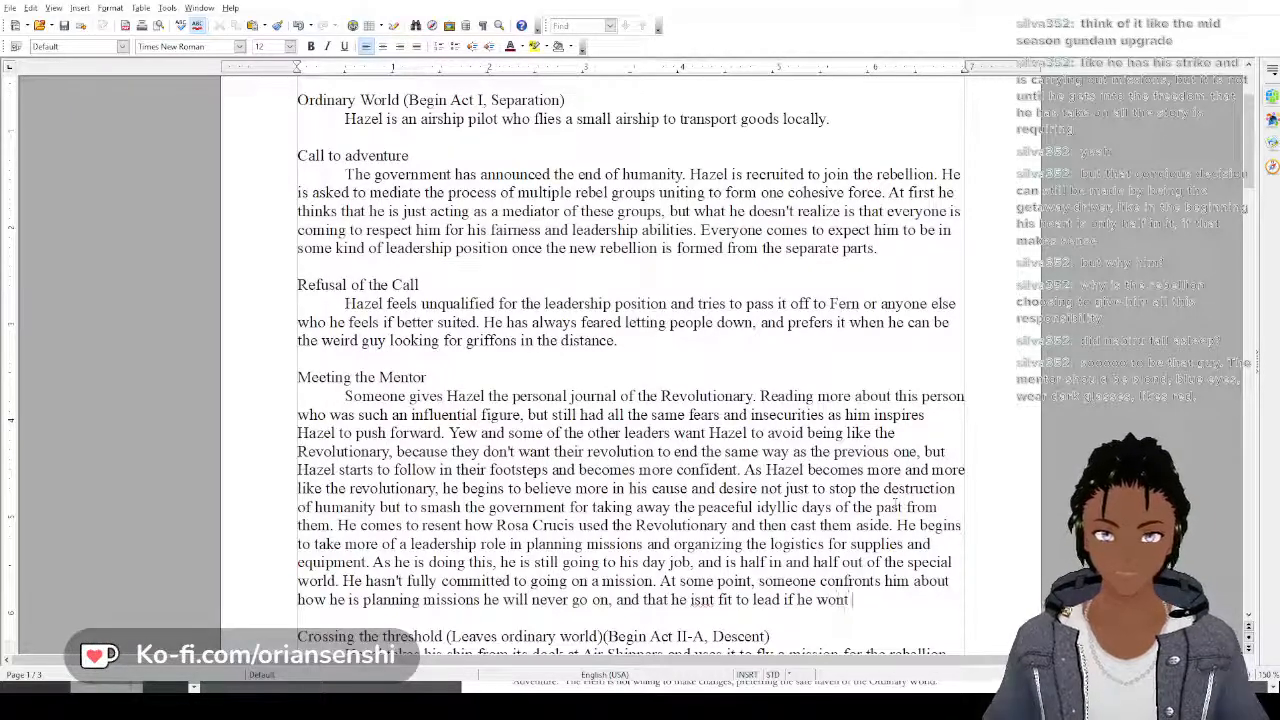
type("commit")
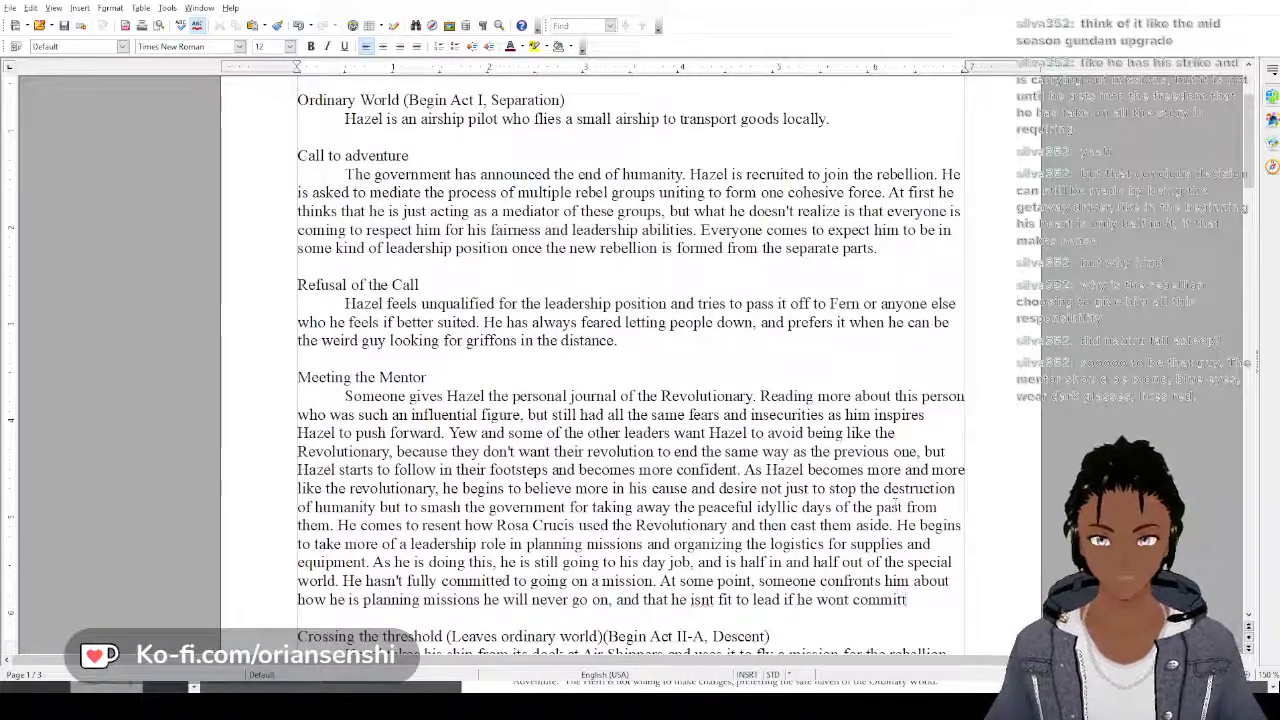
type(".")
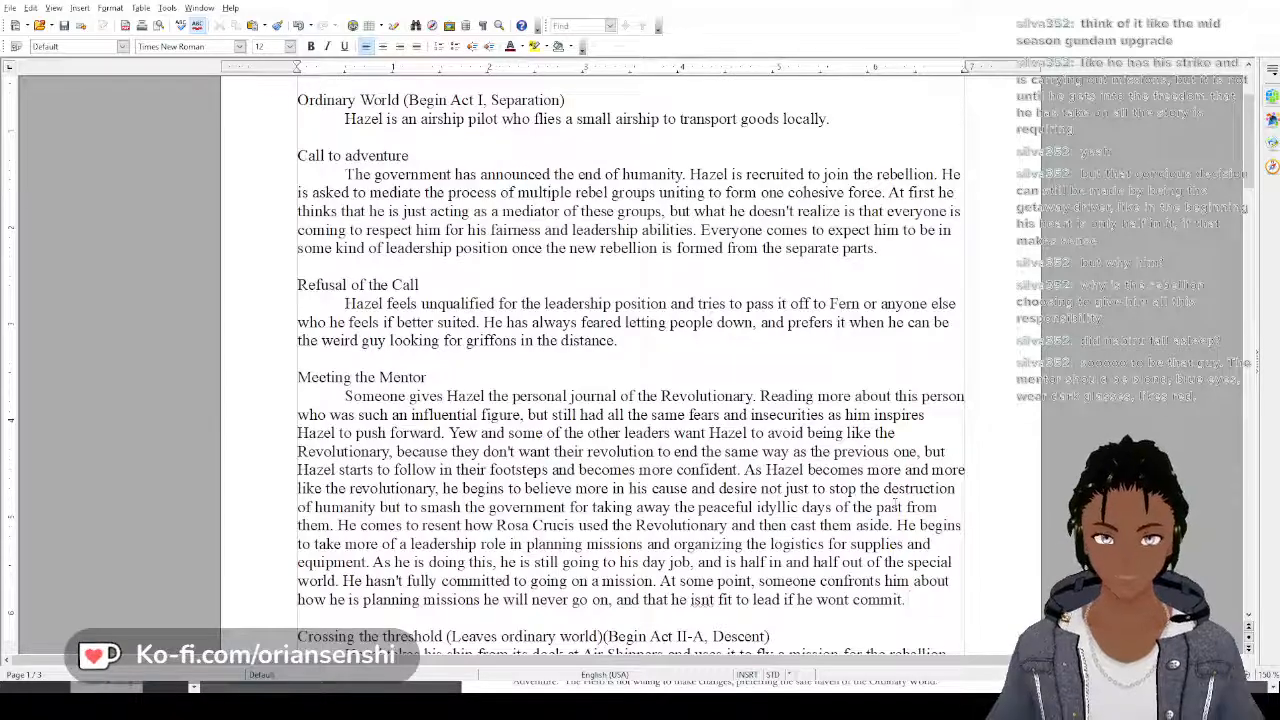
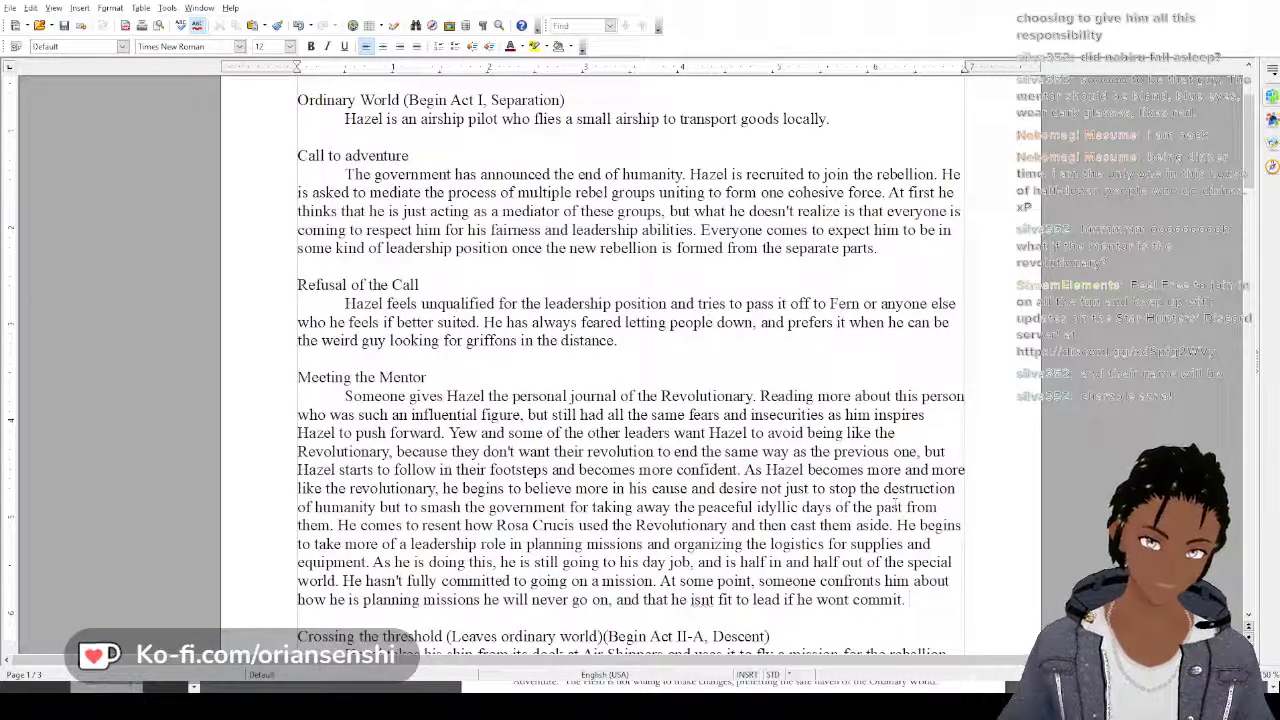
Extend the "Approach" heading in Hazel's plot outline to read "Approach the innermost cave"
scroll(893, 505, "down", 3)
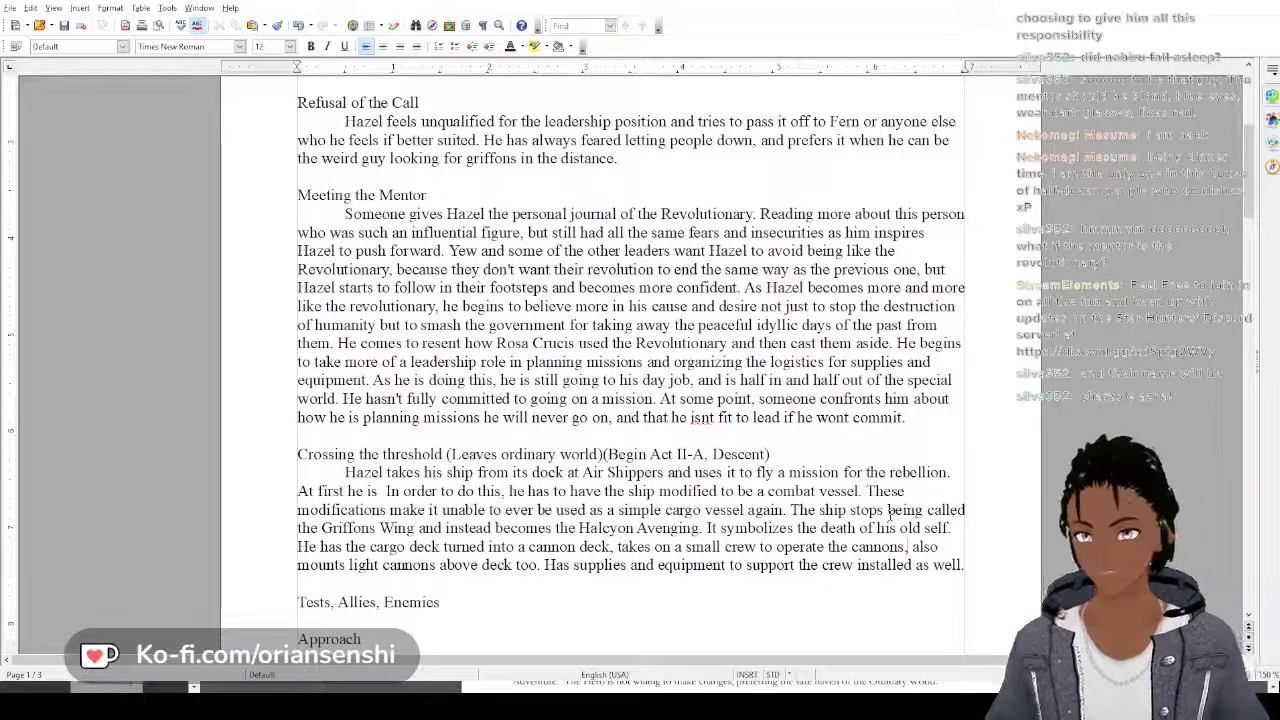
key("Down")
key("Down")
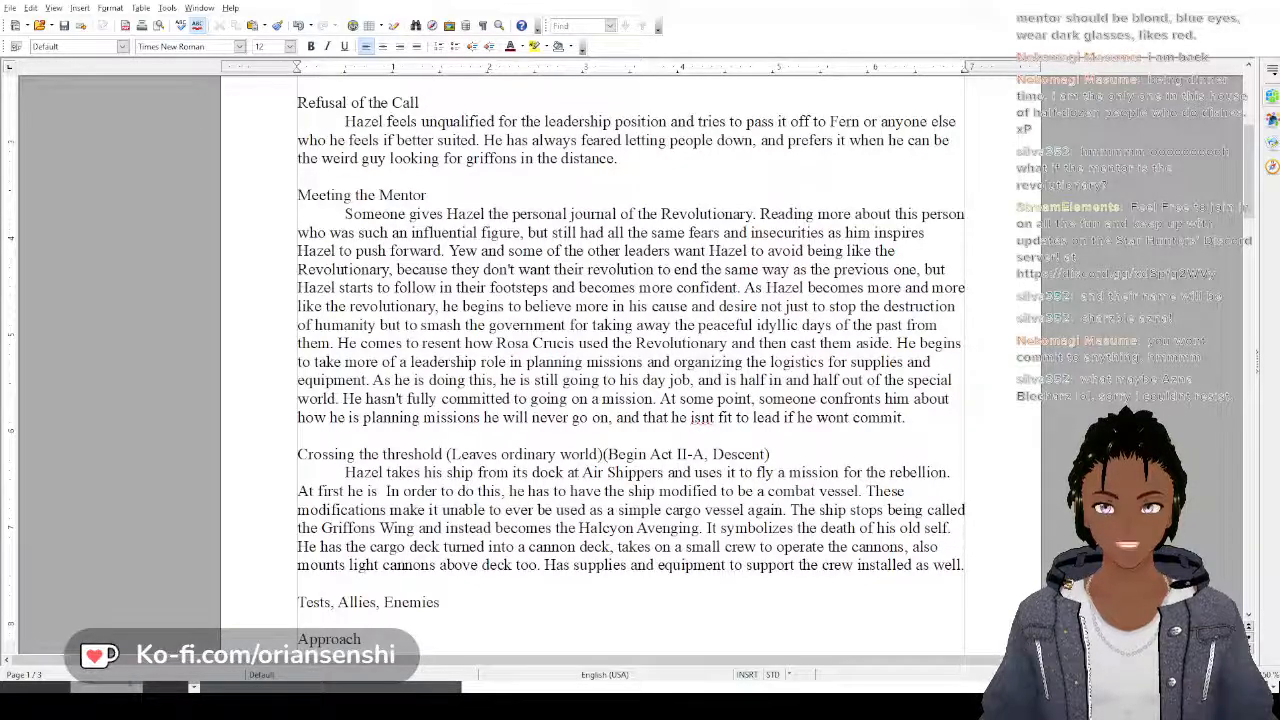
scroll(570, 532, "down", 4)
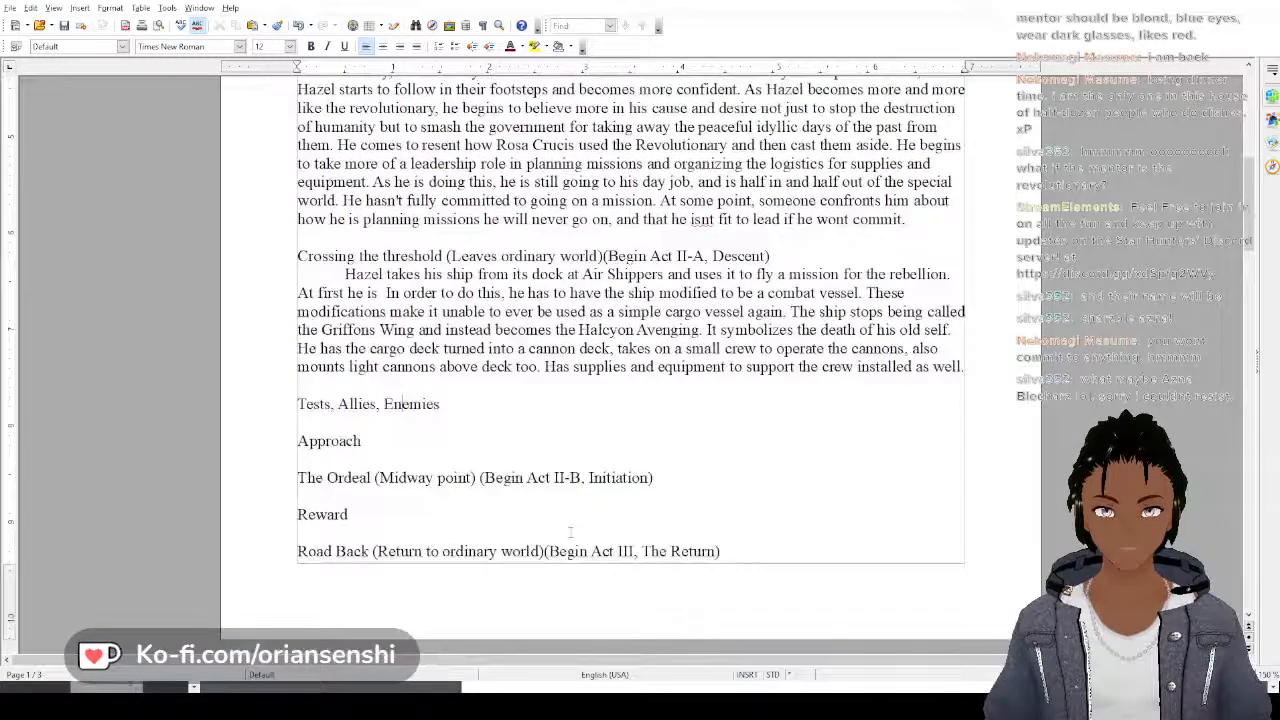
left_click(375, 446)
type("the inner")
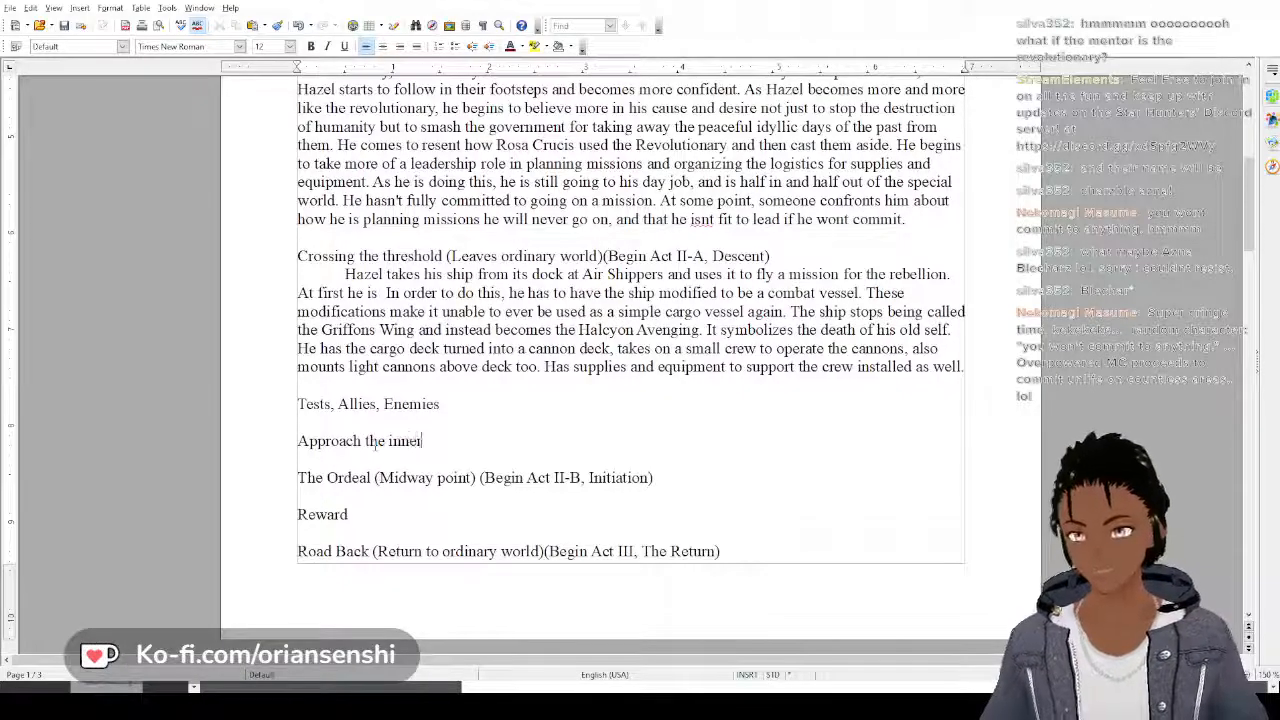
type("moast c")
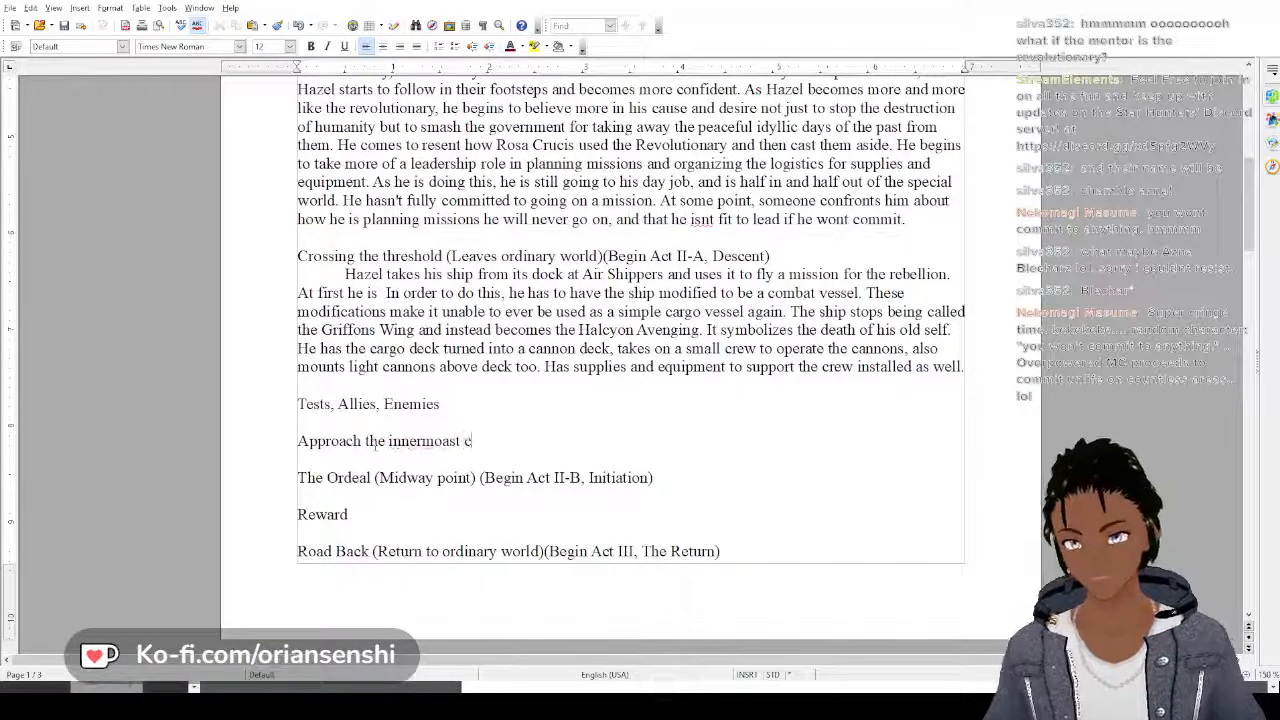
key("BackSpace")
key("BackSpace")
key("BackSpace")
key("BackSpace")
key("BackSpace")
type("st cave")
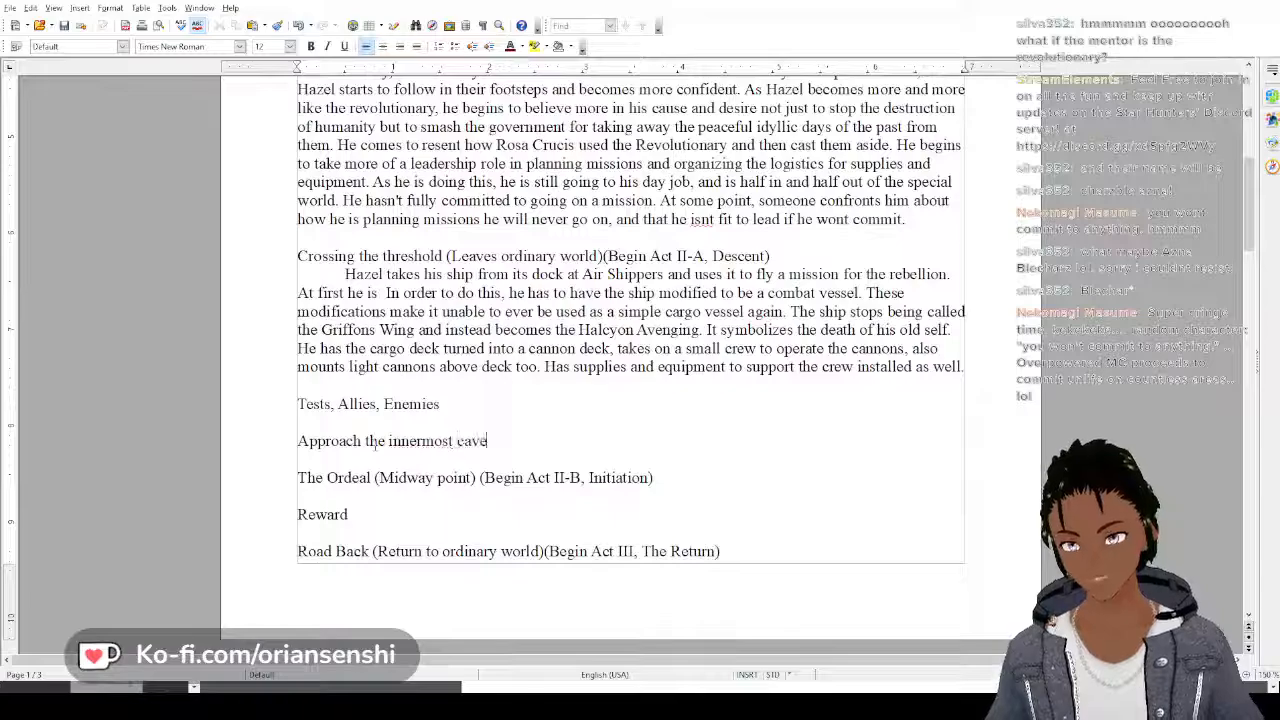
Change the "Approach" heading in Geif's plot outline to "Approach the innermost cave"
scroll(630, 300, "down", 1)
scroll(562, 4, "down", 20)
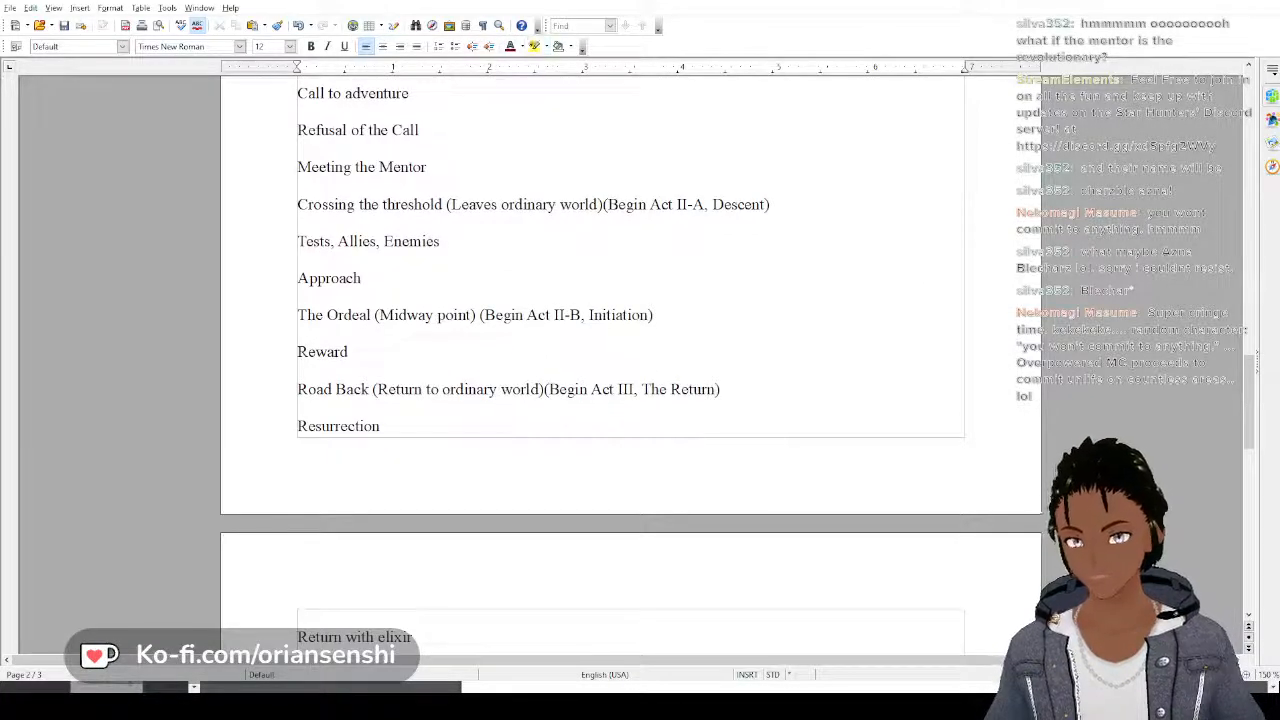
left_click(371, 279)
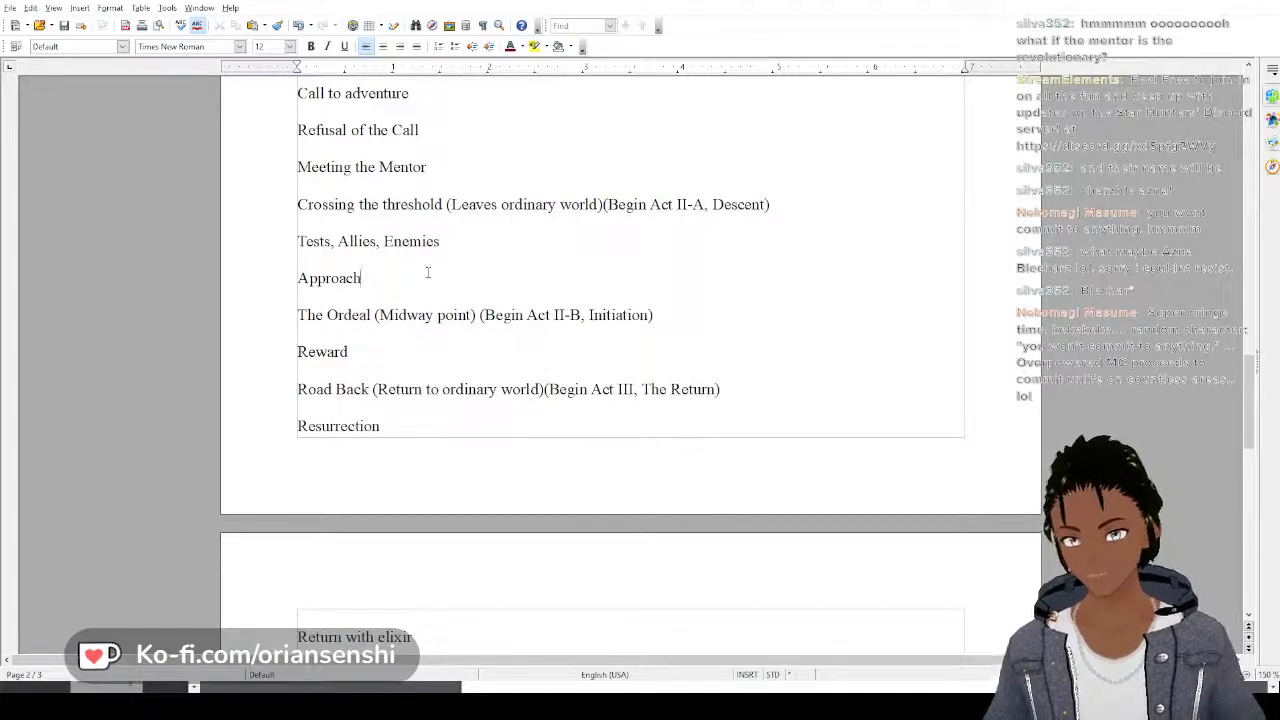
type("the innermoast c")
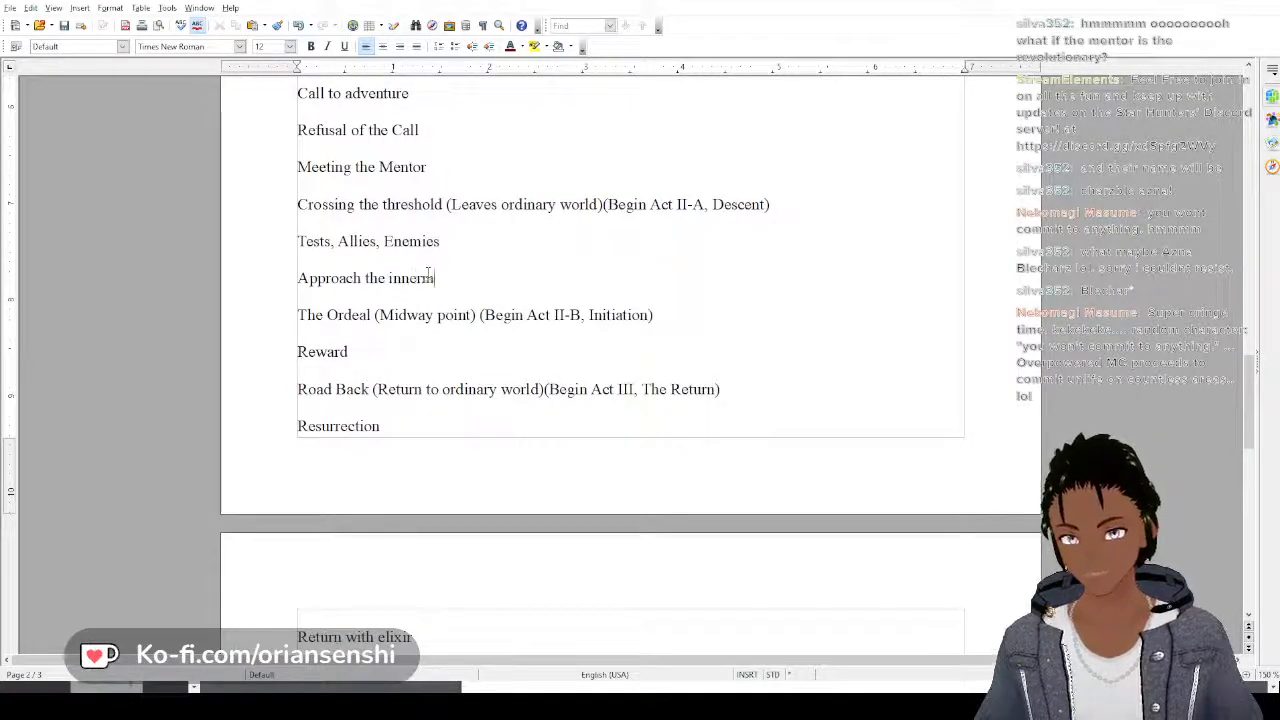
key("BackSpace")
key("BackSpace")
key("BackSpace")
key("BackSpace")
key("BackSpace")
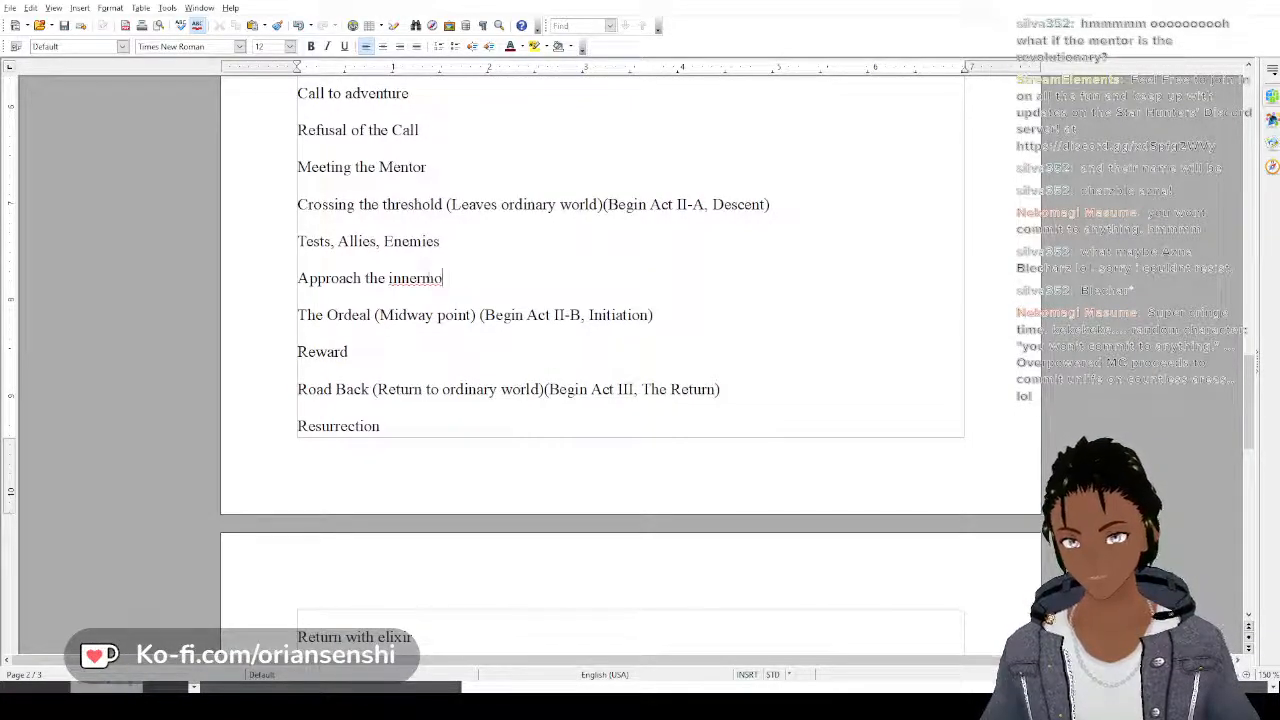
type("st cave")
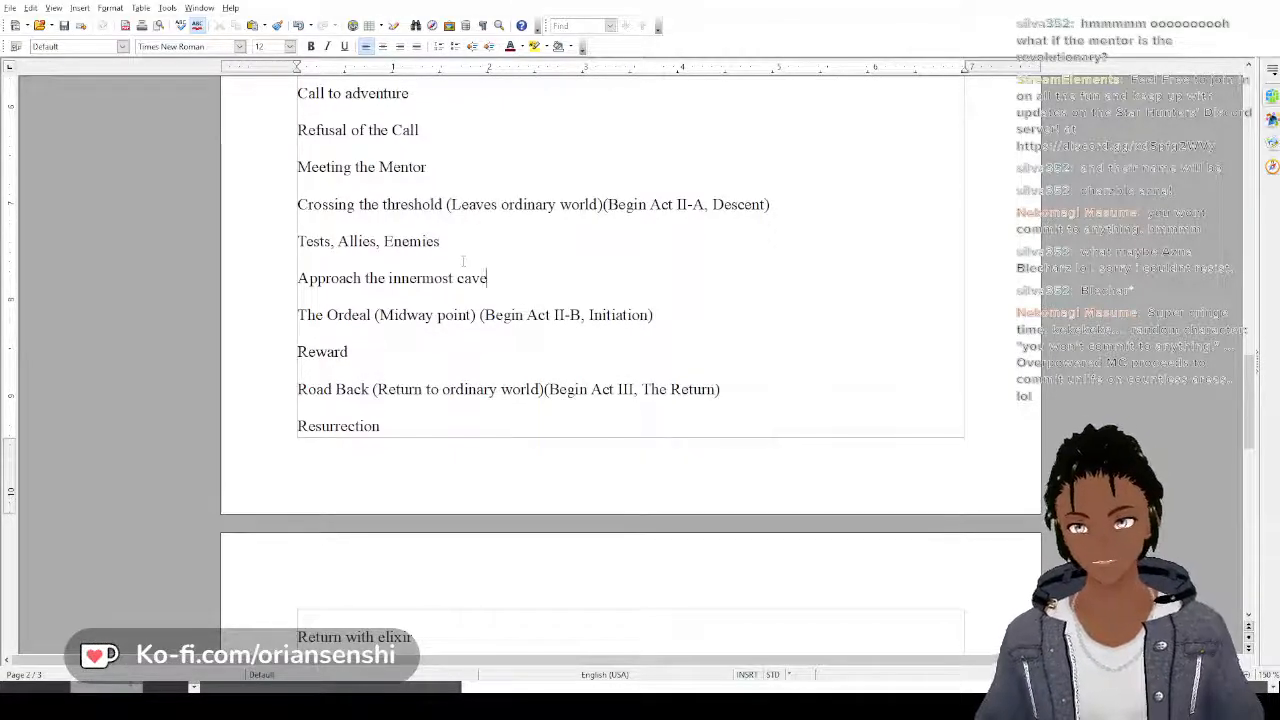
Start a paragraph under Tests, Allies, Enemies in Hazel's outline with "Having used his personal ship for a mission"
scroll(463, 261, "up", 18)
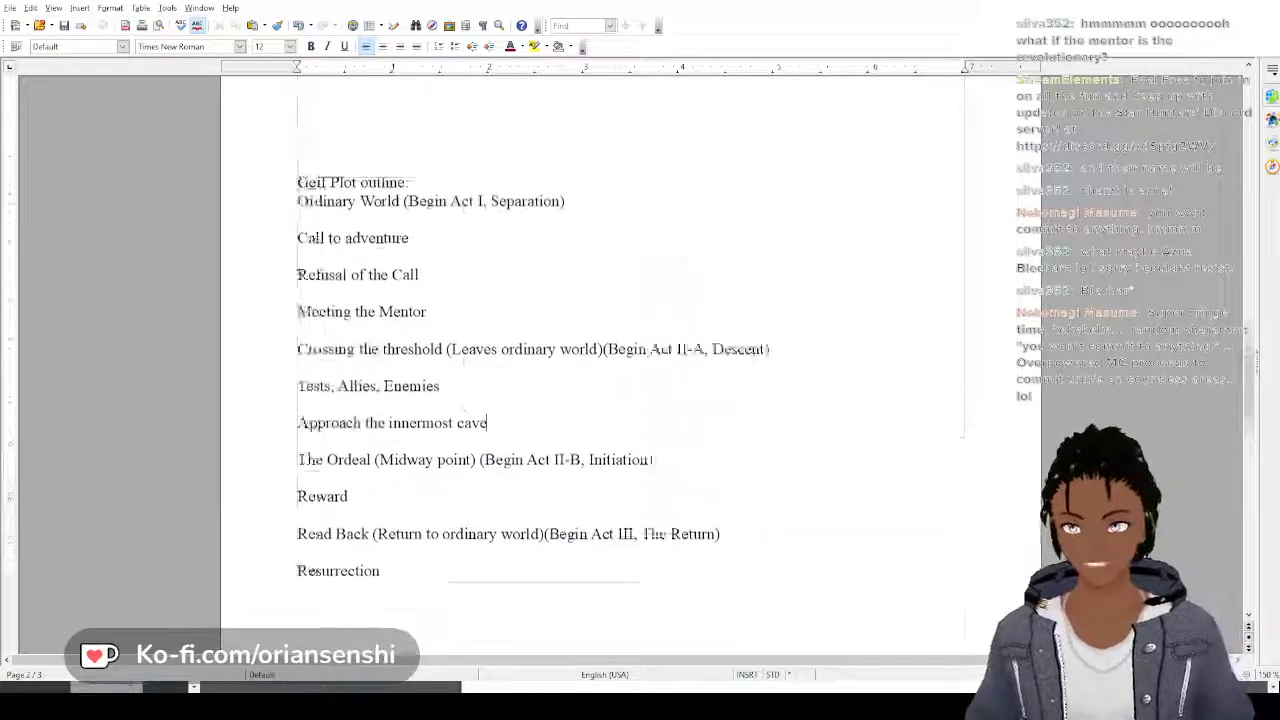
scroll(466, 255, "up", 6)
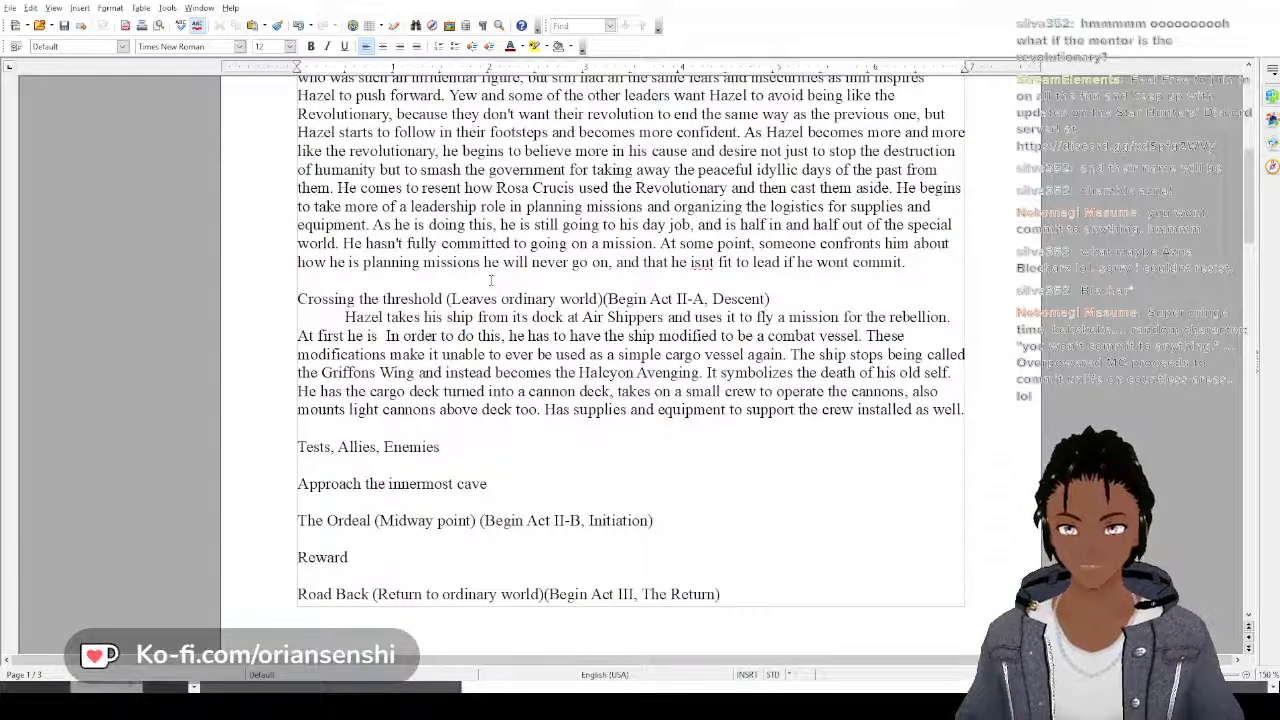
scroll(490, 281, "down", 2)
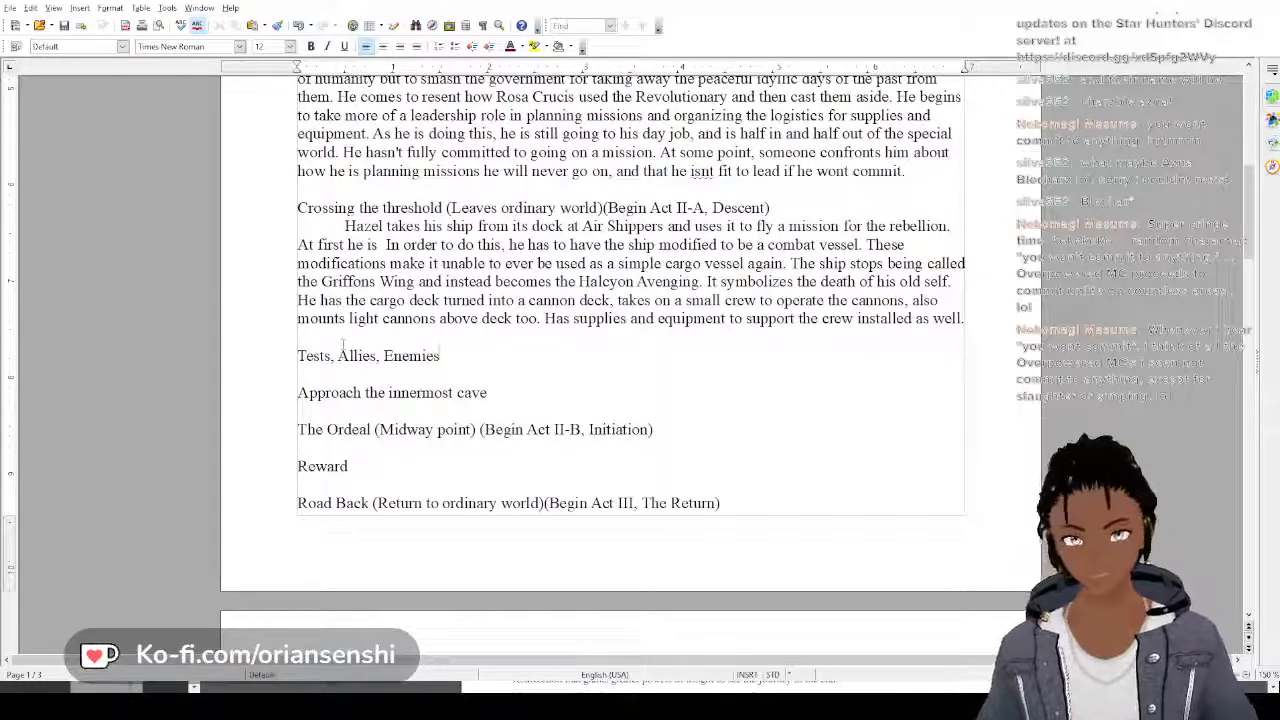
key("Return")
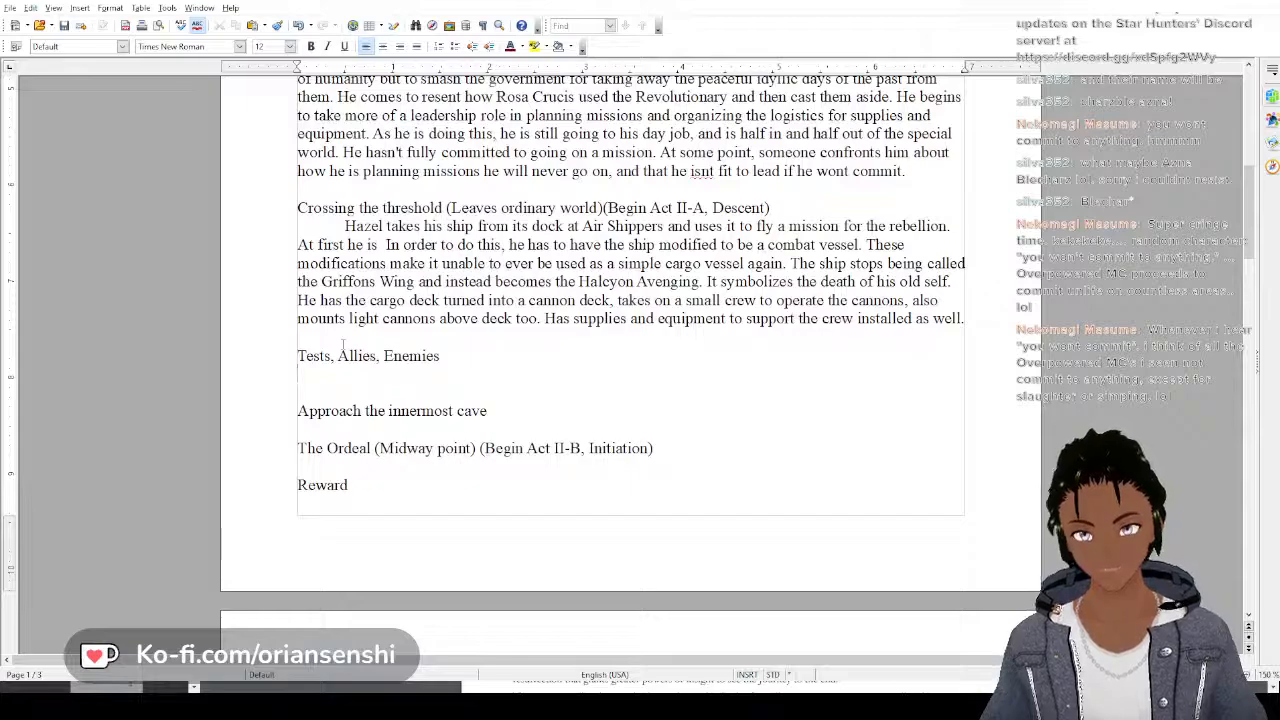
type("Having ")
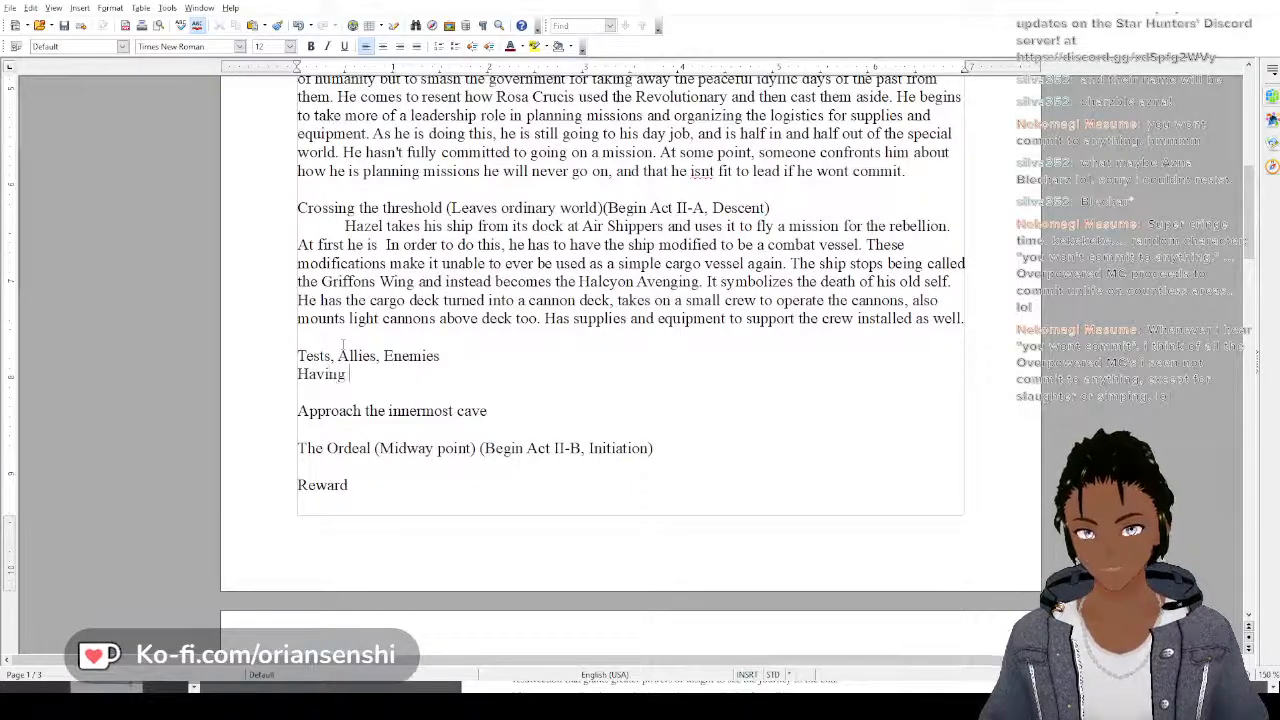
type("used hi")
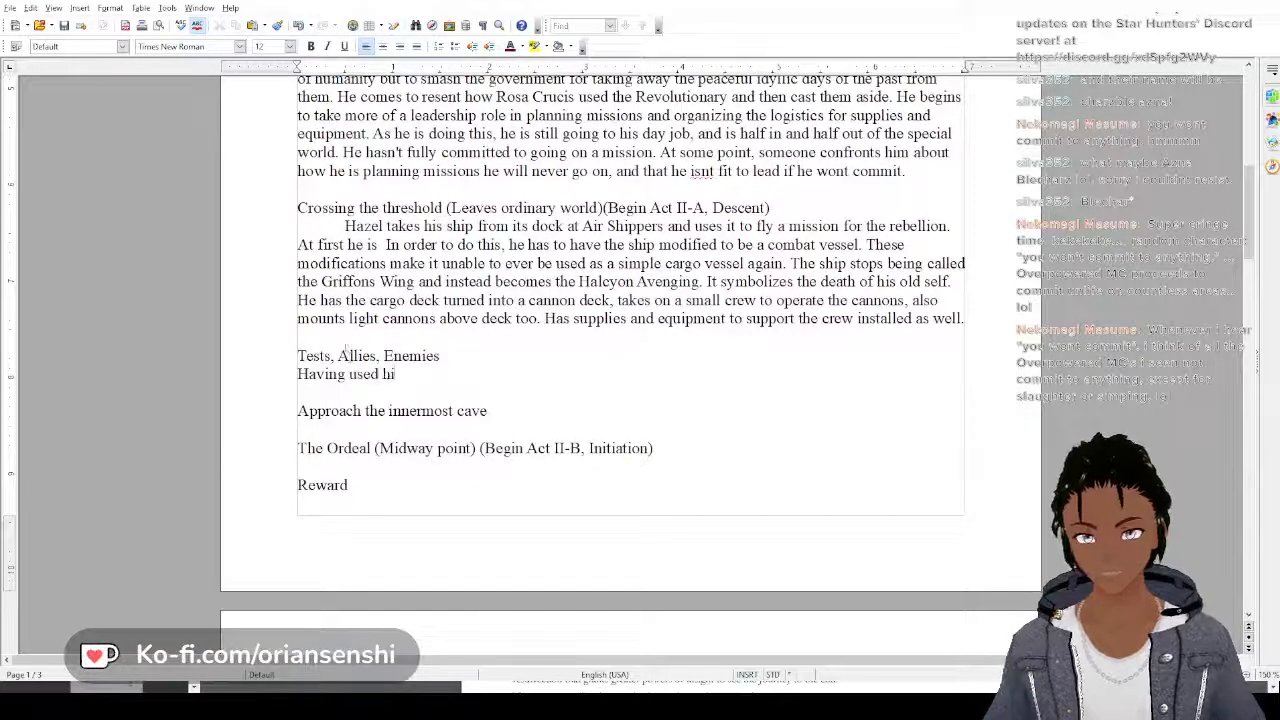
type("s personal s")
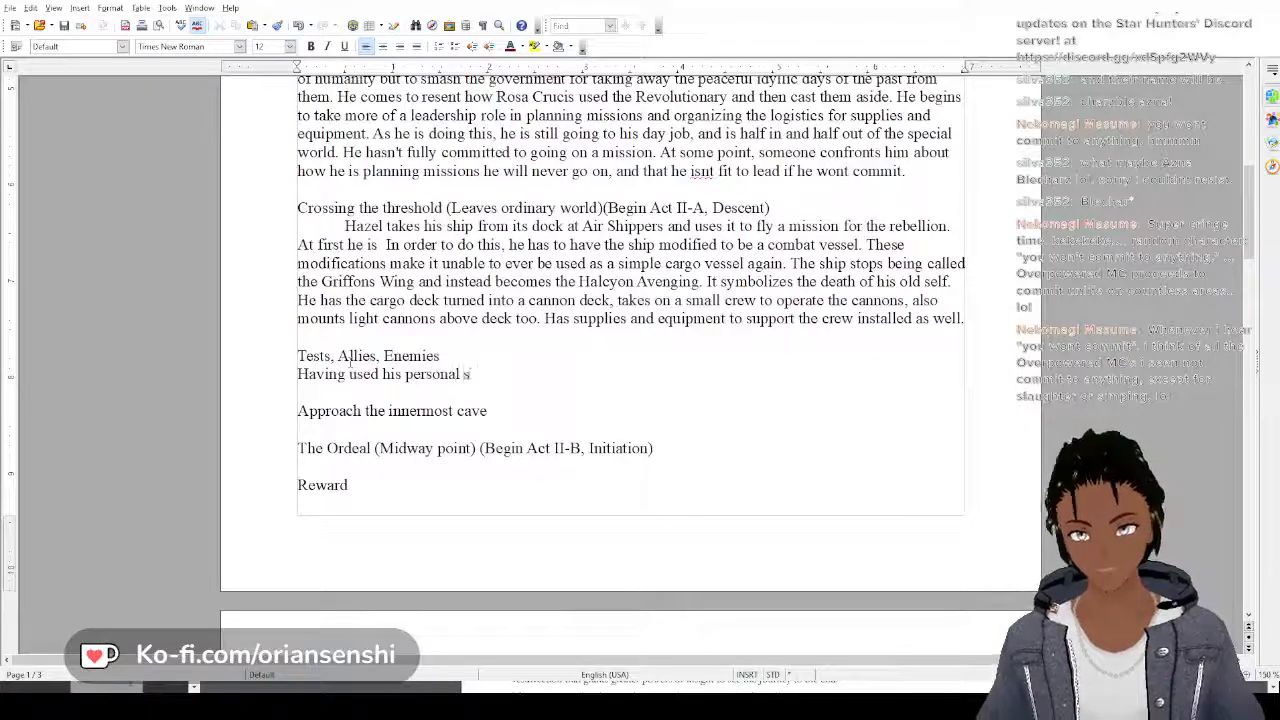
type("hip for ")
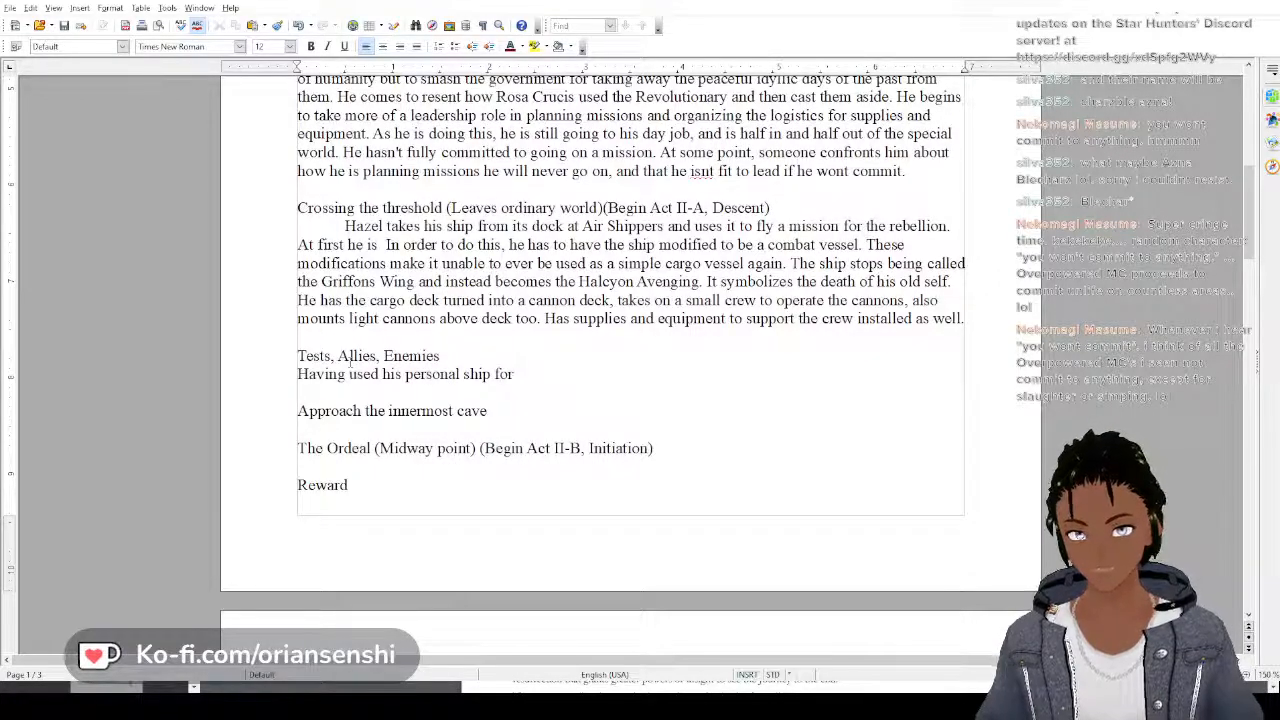
type("a mission")
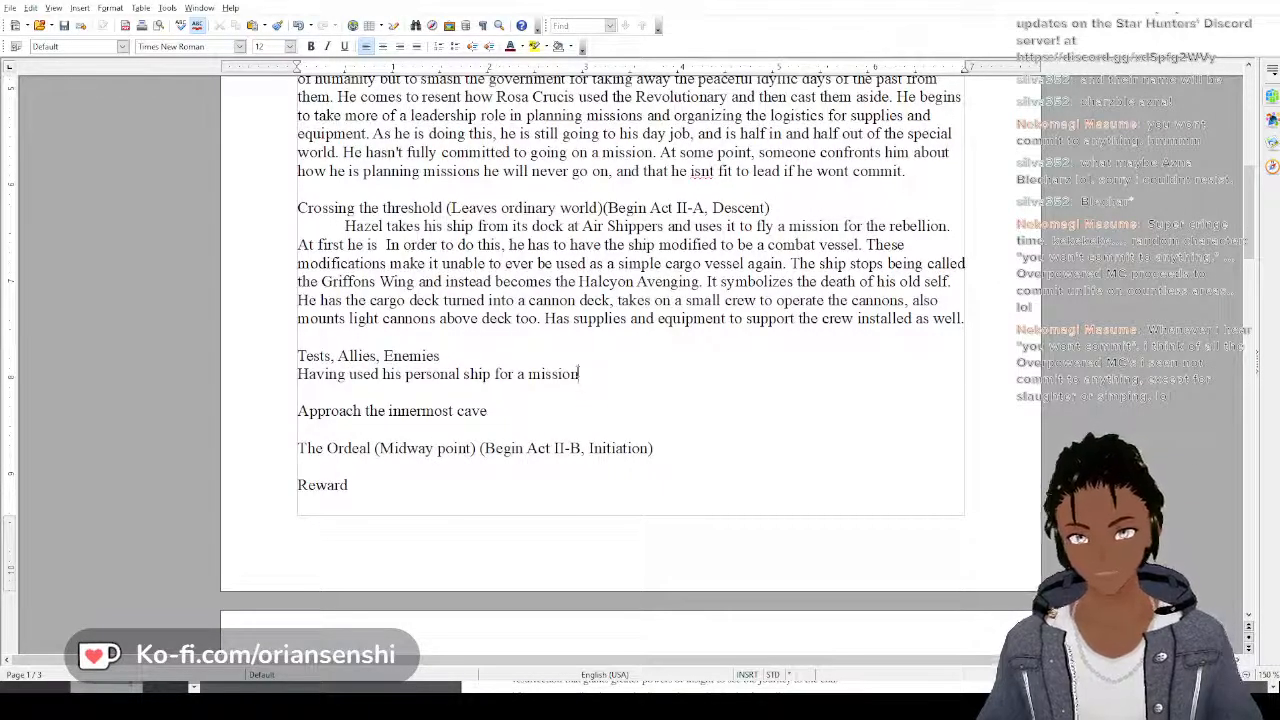
Finish the opening sentence under Tests, Allies, Enemies with ", Hazel can no longer return to his day job."
type(", Haz")
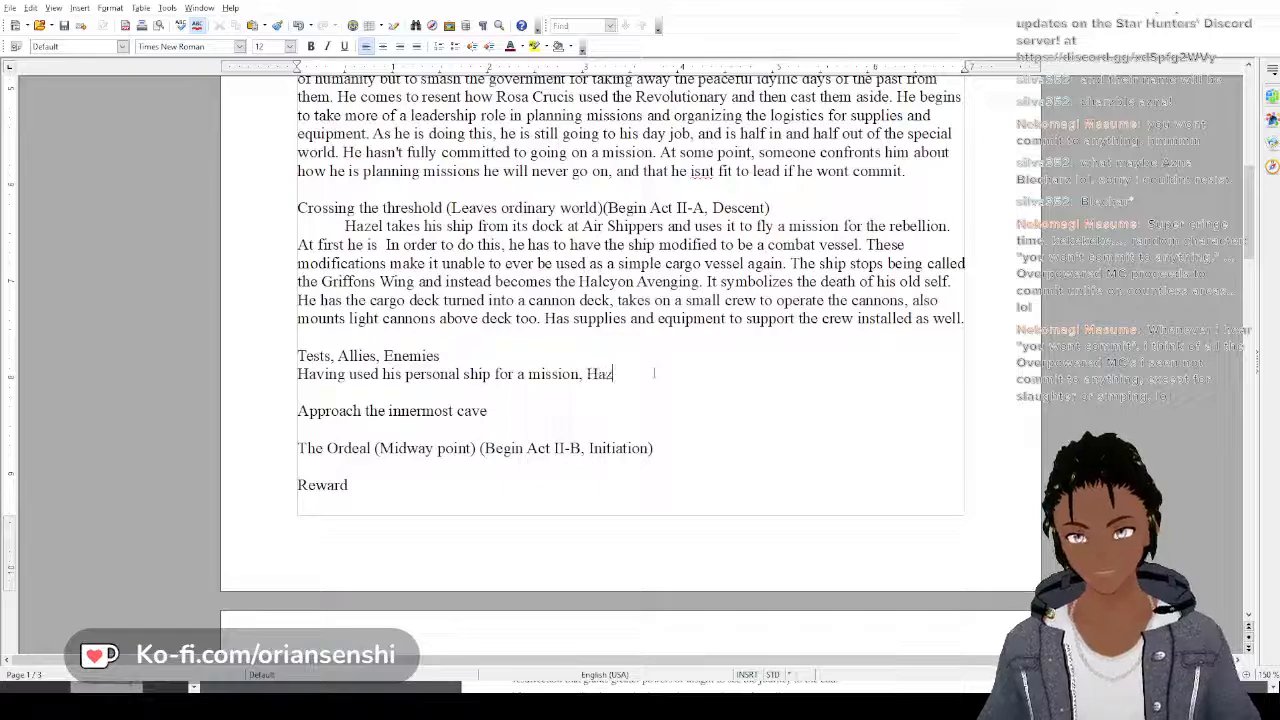
type("el")
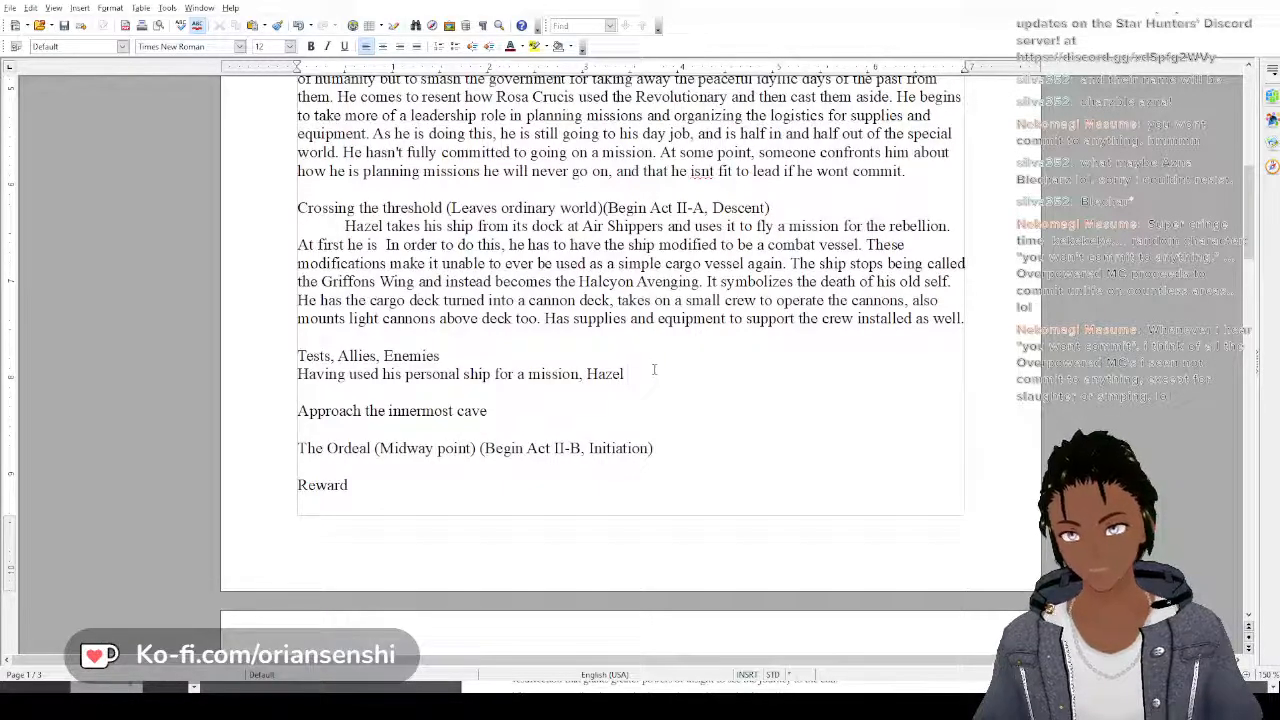
type(" ca")
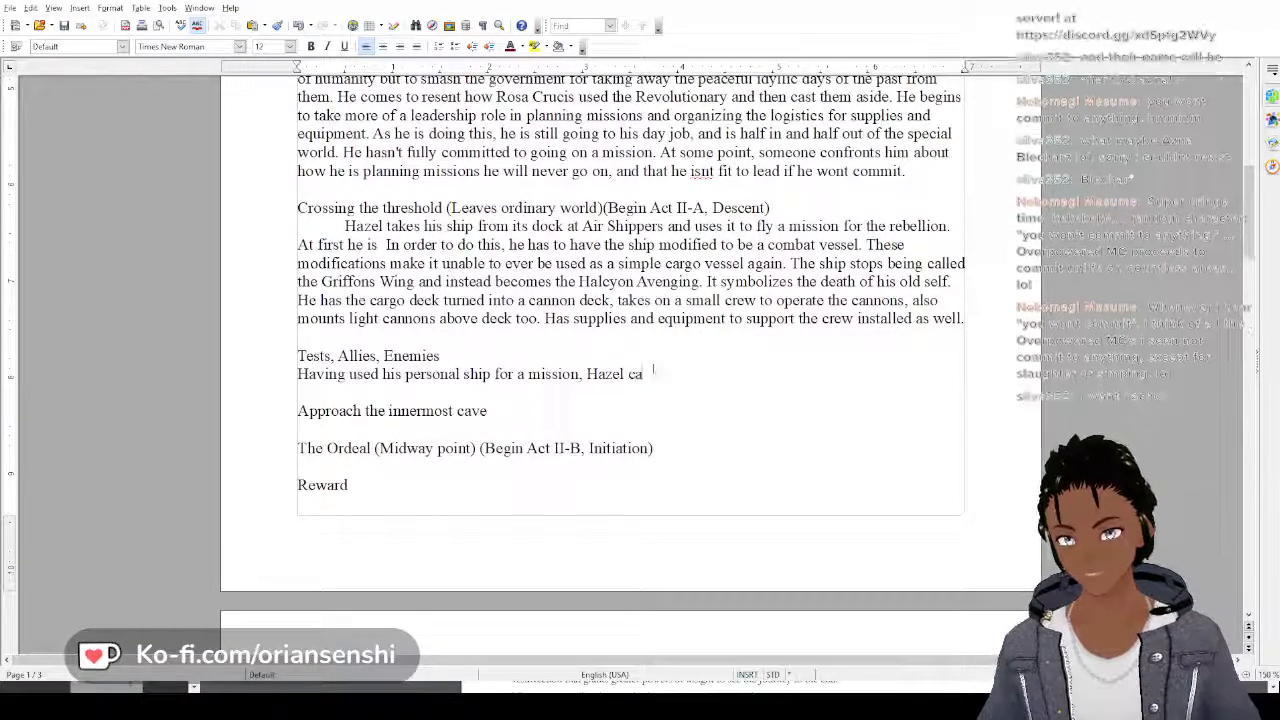
type("n no longe")
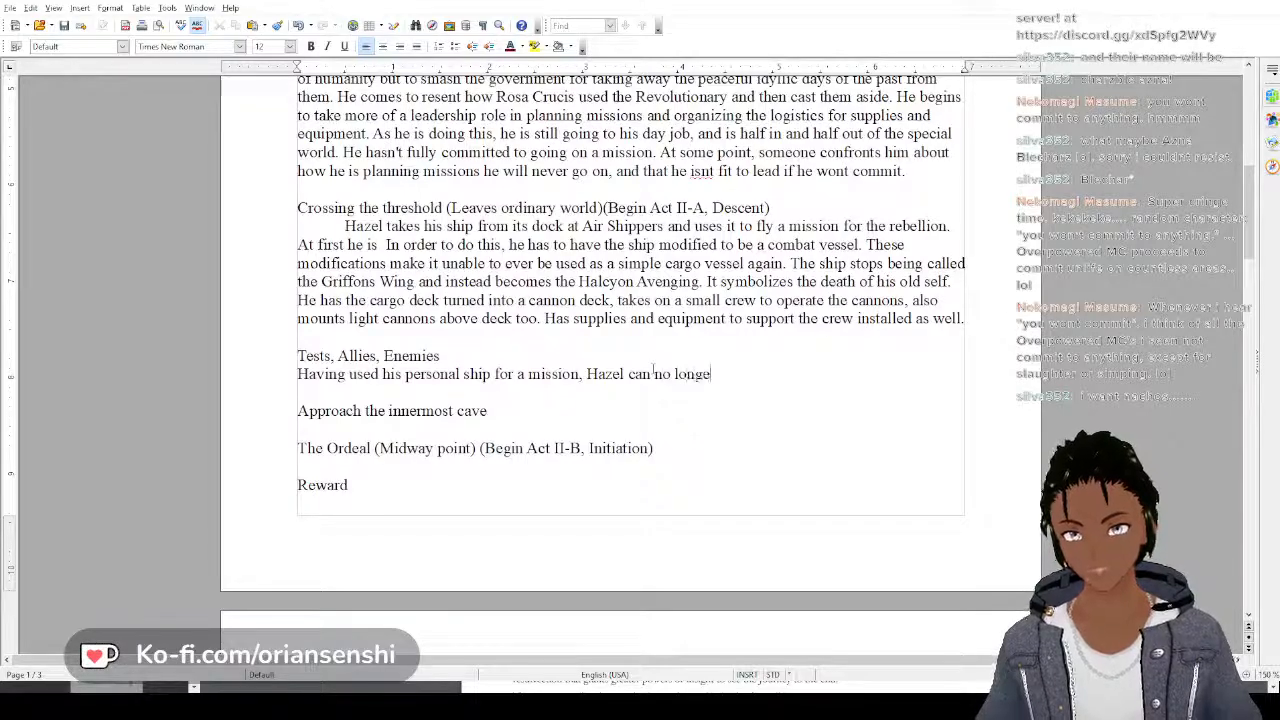
type("r return")
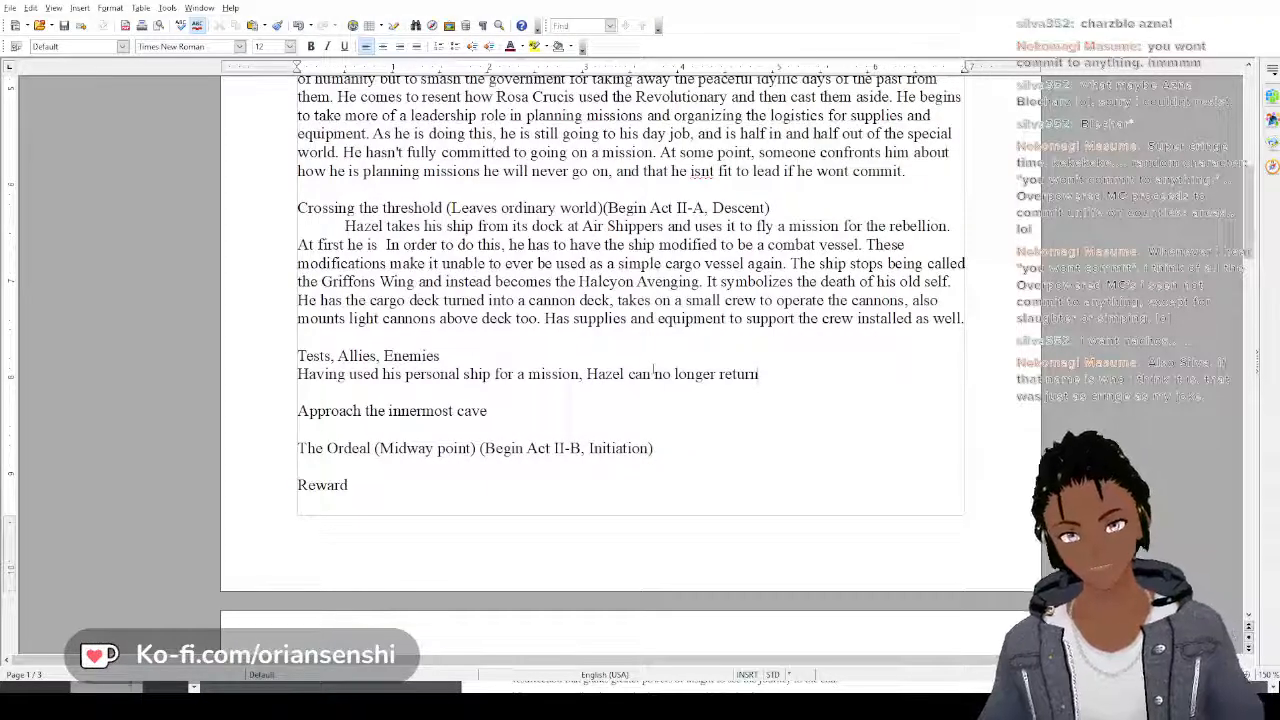
type("to his ")
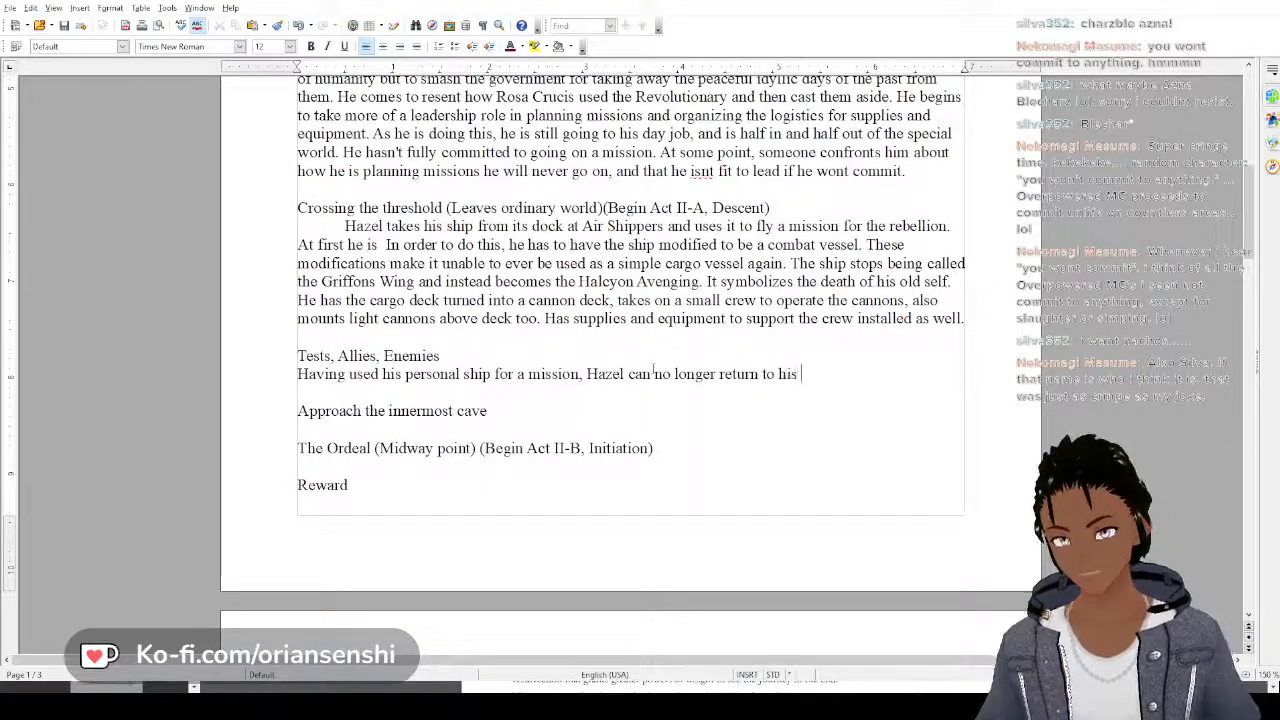
type("day job.")
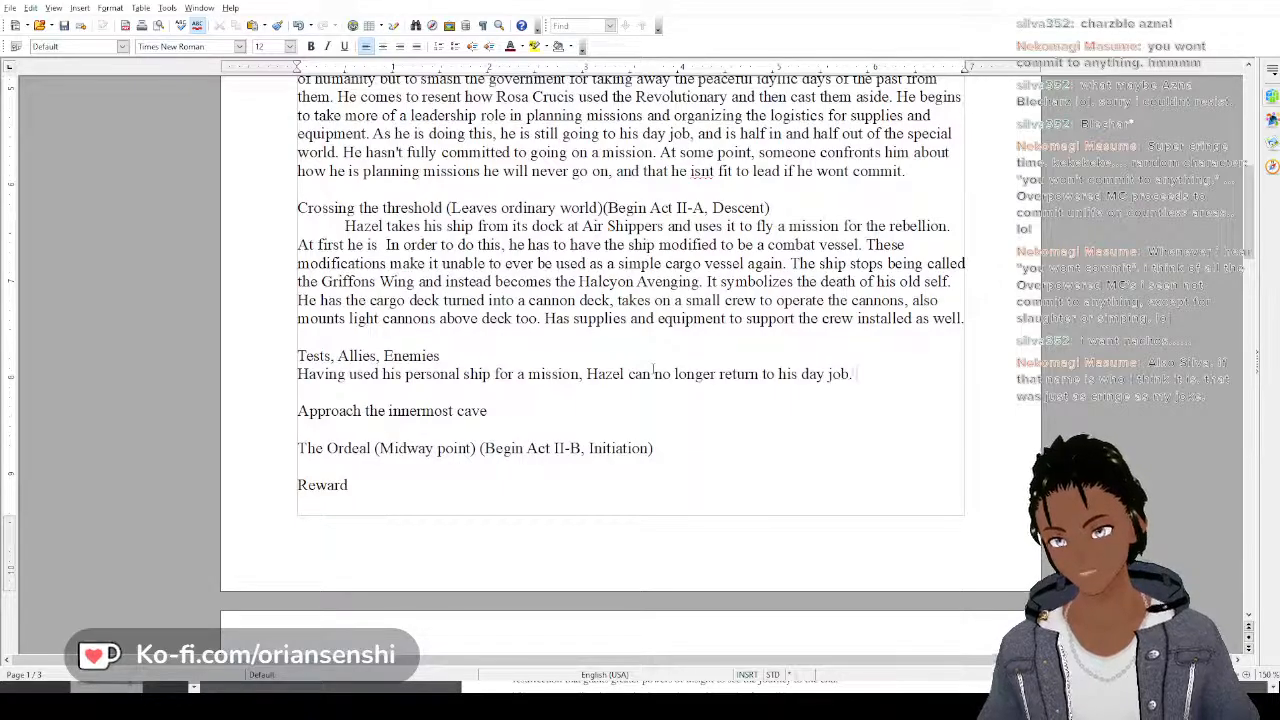
type(" He")
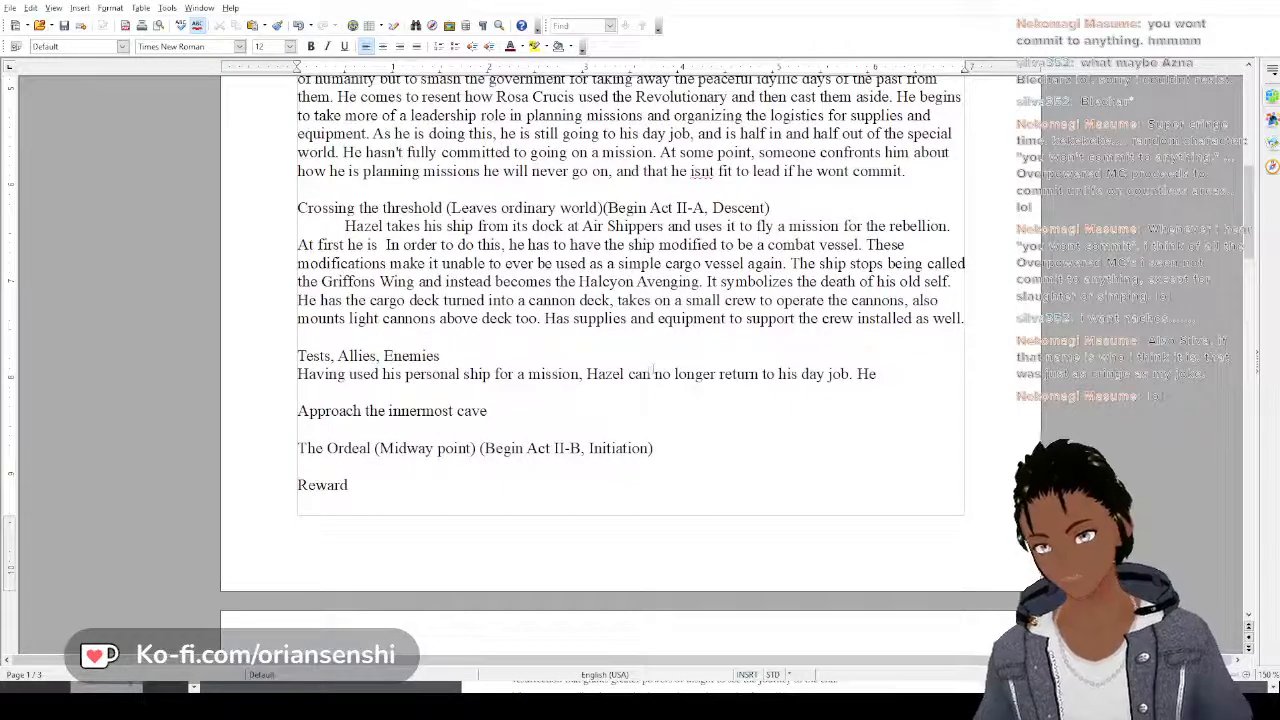
Add to the Tests, Allies, Enemies paragraph: "He runs multiple missions attacking facilities working on the bomb."
type("runs mul")
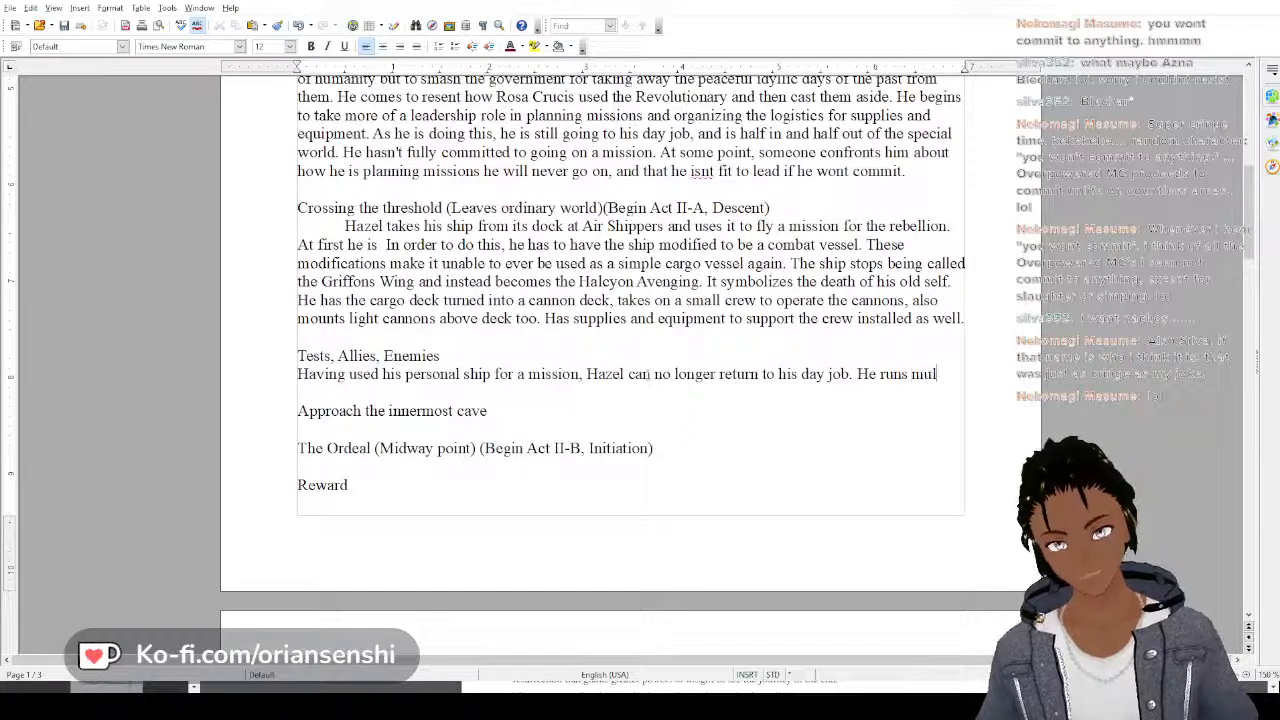
type("tiple missi")
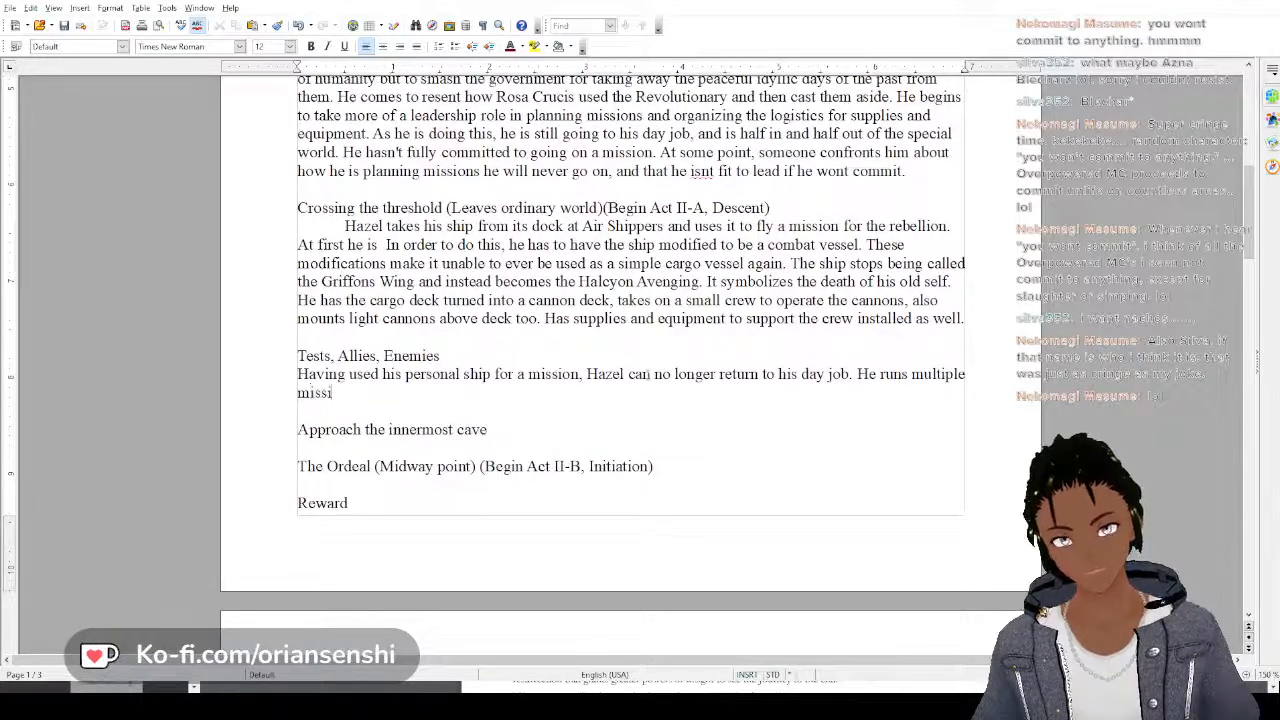
type("ons att")
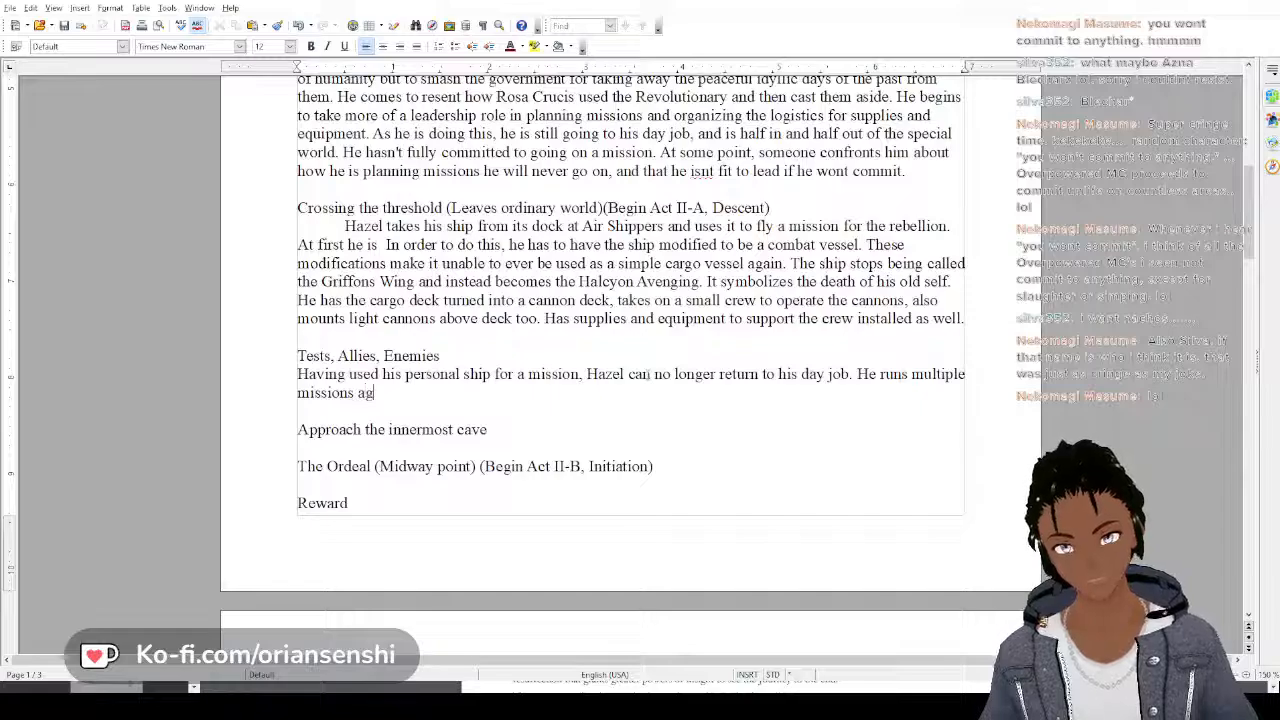
type("acking f")
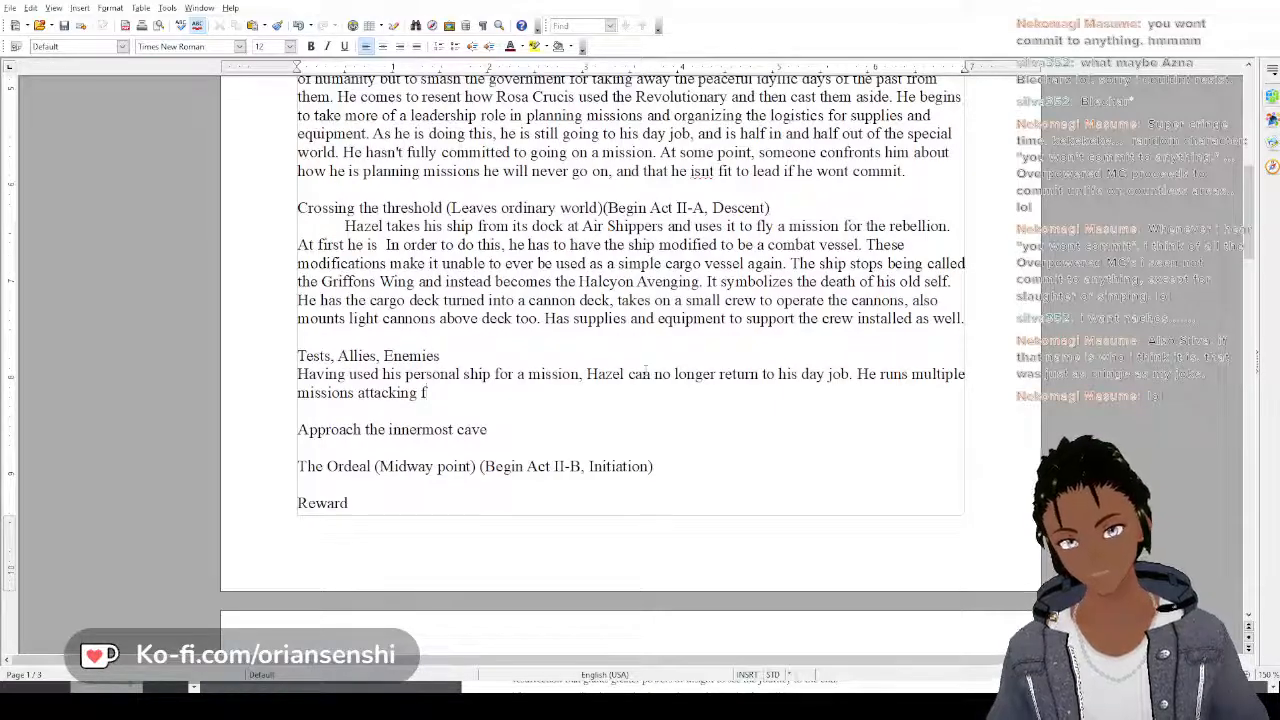
type("acilities w")
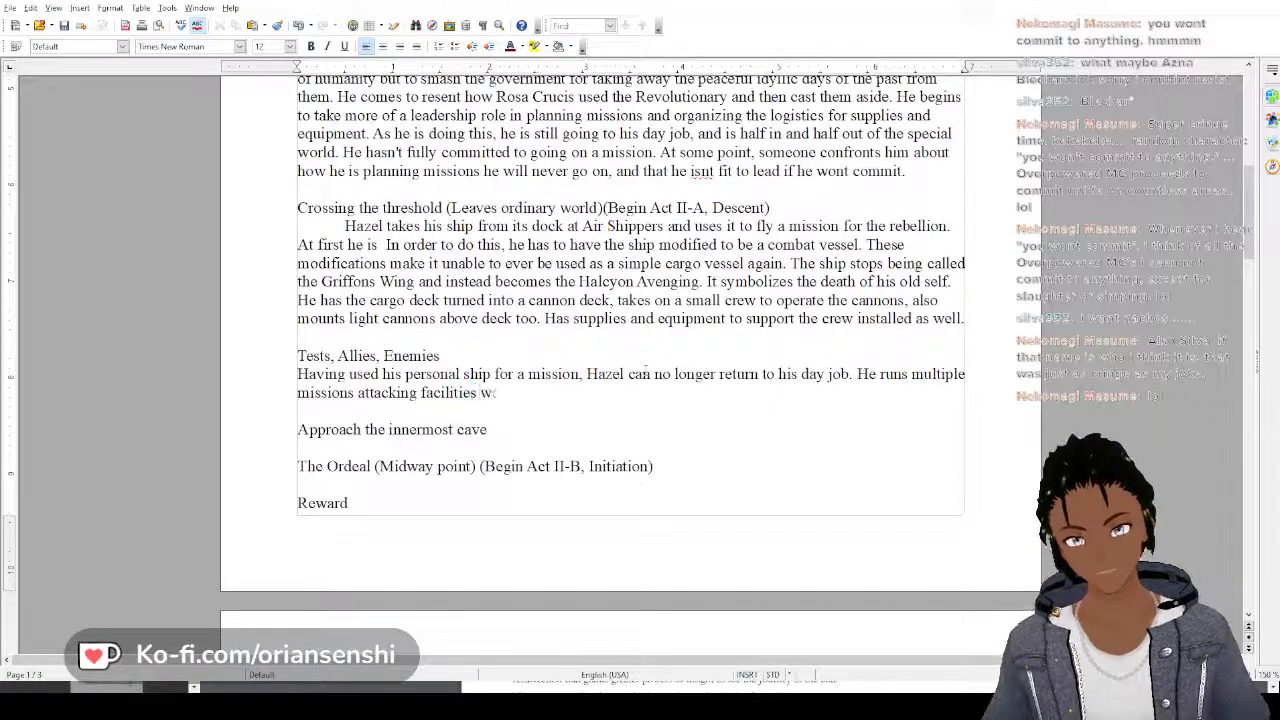
type("orking on the b")
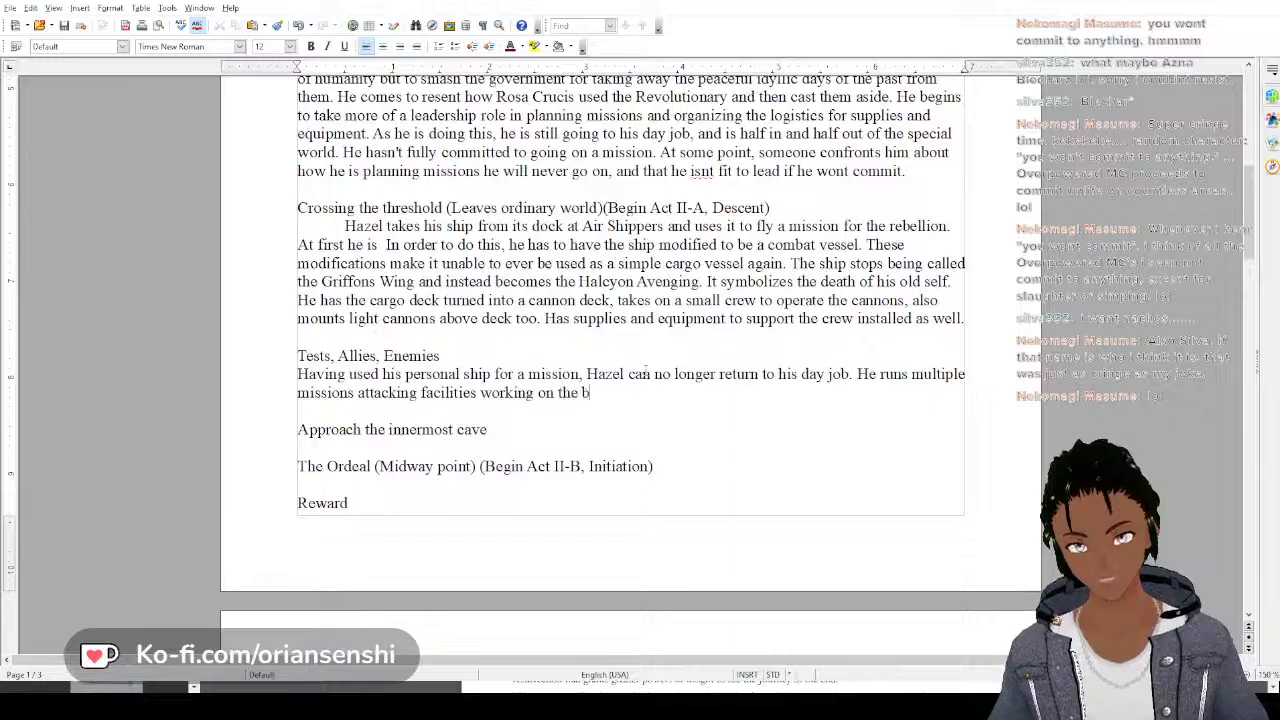
type("omb. ")
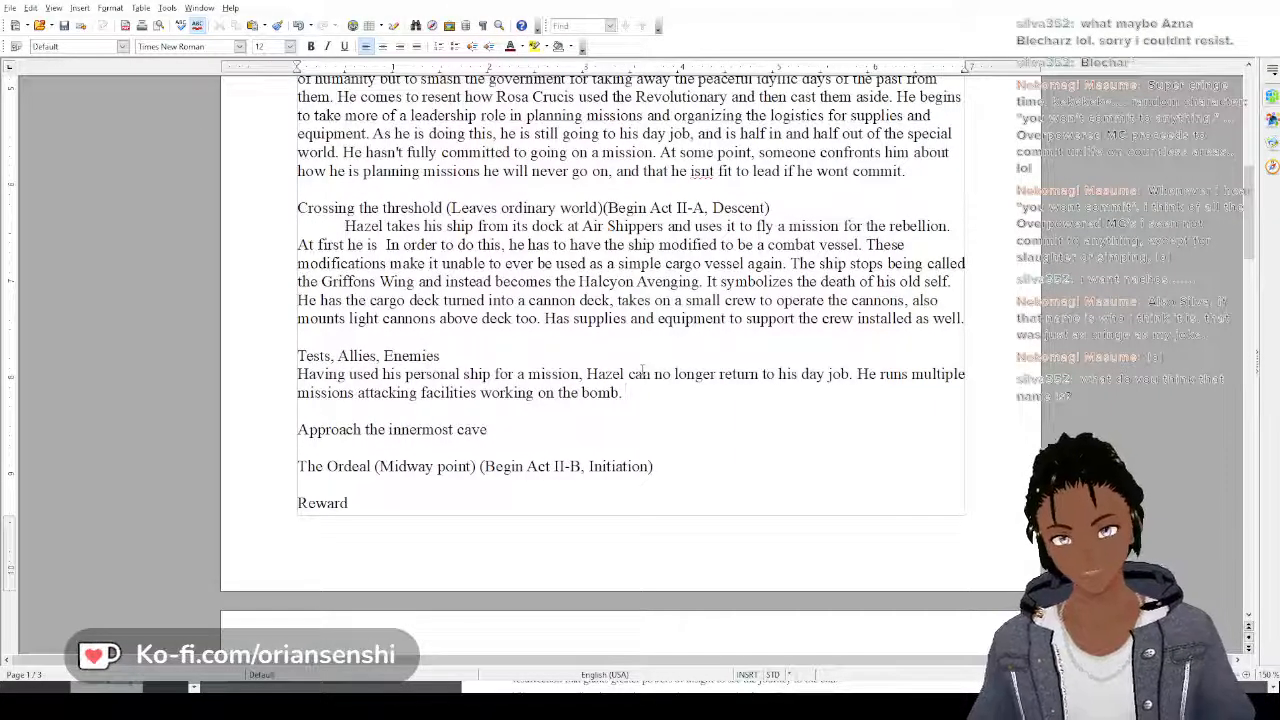
type("In")
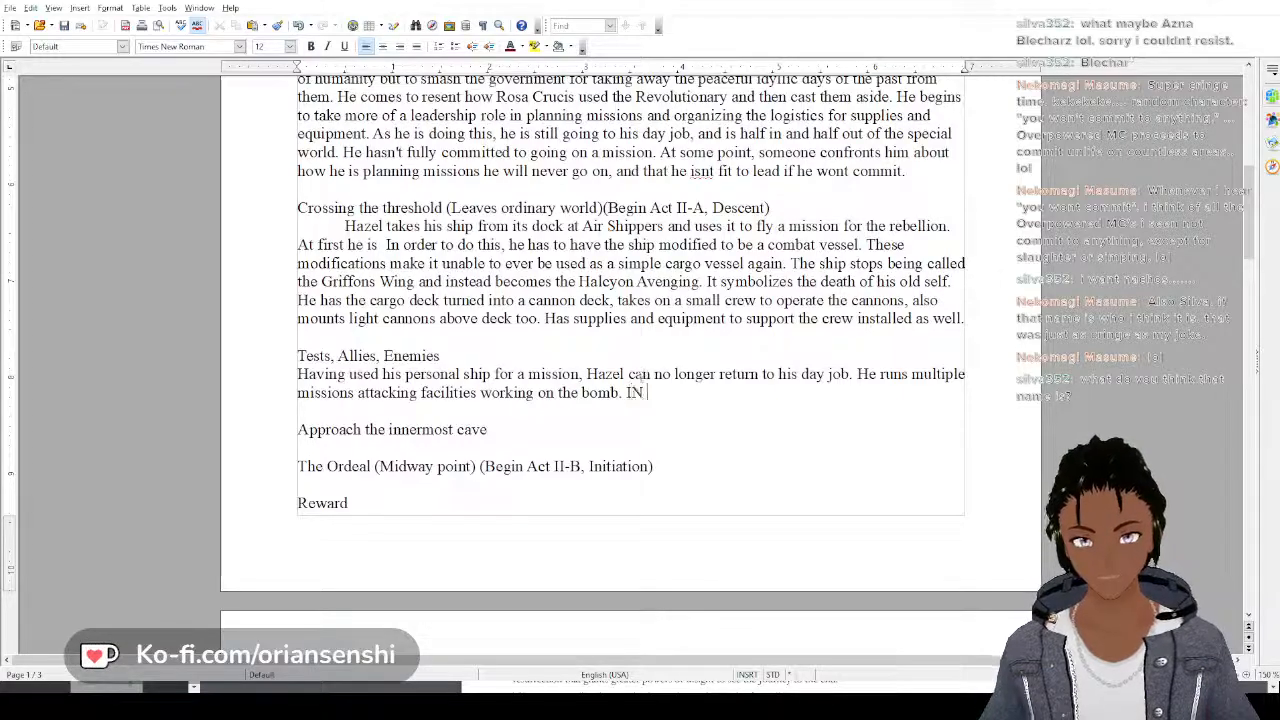
type(" this time, hee")
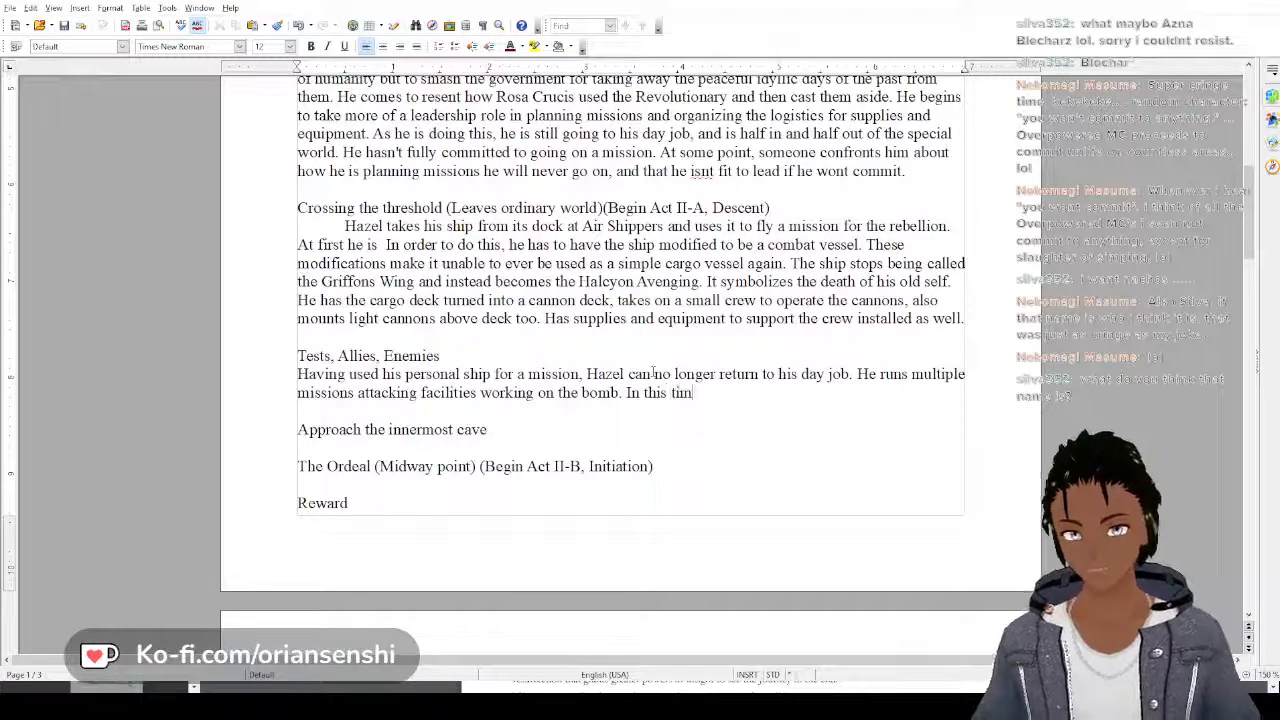
Begin a new sentence in Hazel's Tests, Allies, Enemies paragraph with "In this time, he"
key("BackSpace")
key("BackSpace")
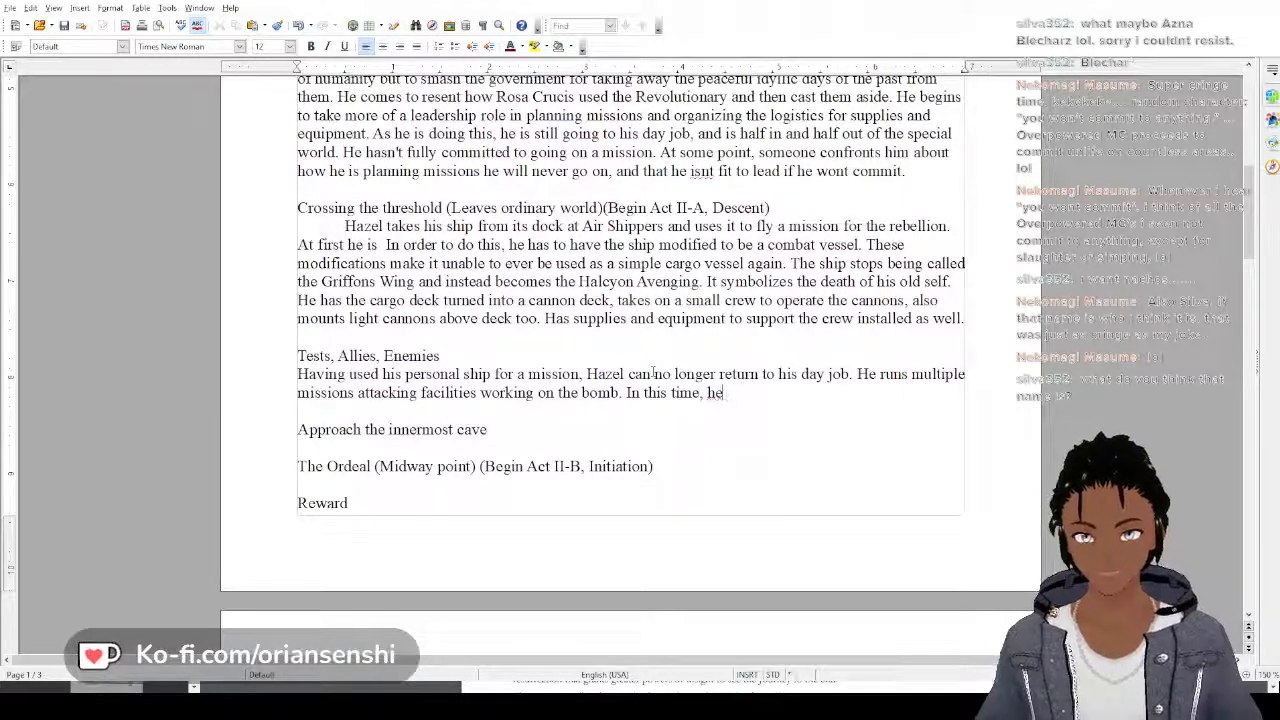
type("comes across")
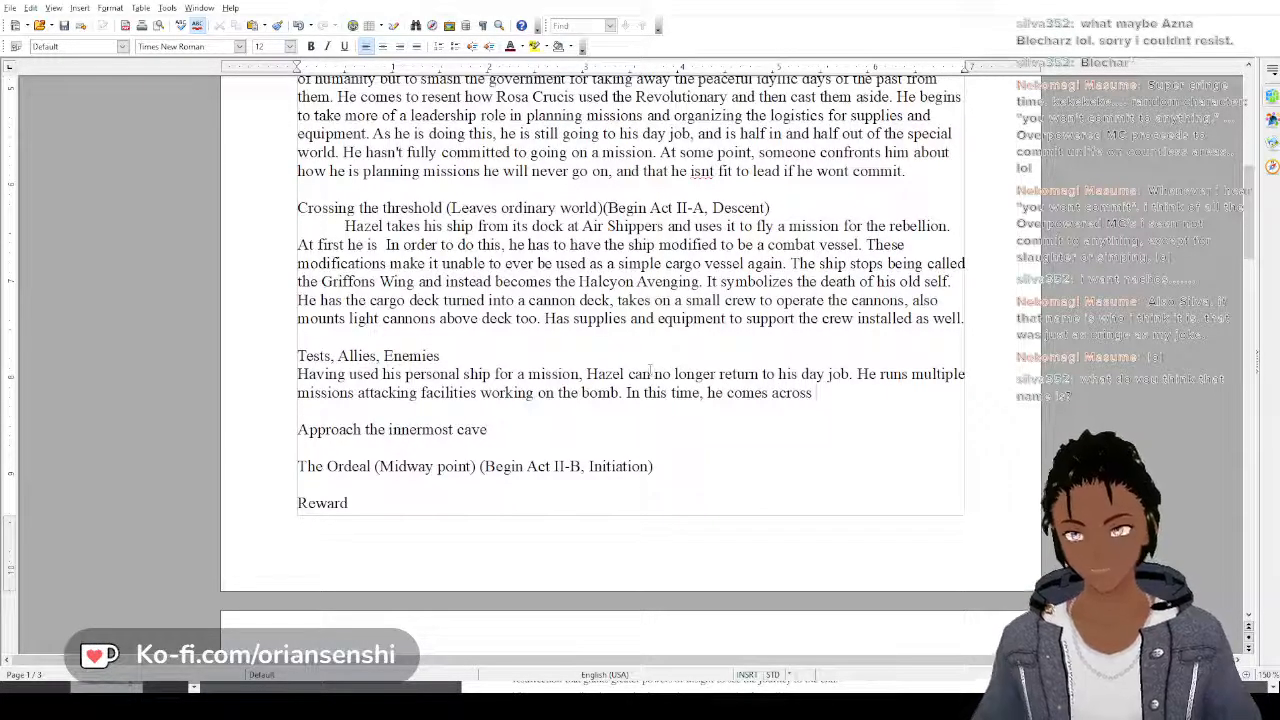
key("BackSpace")
key("BackSpace")
key("BackSpace")
key("BackSpace")
key("BackSpace")
key("BackSpace")
key("BackSpace")
key("BackSpace")
key("BackSpace")
key("BackSpace")
key("BackSpace")
key("BackSpace")
key("BackSpace")
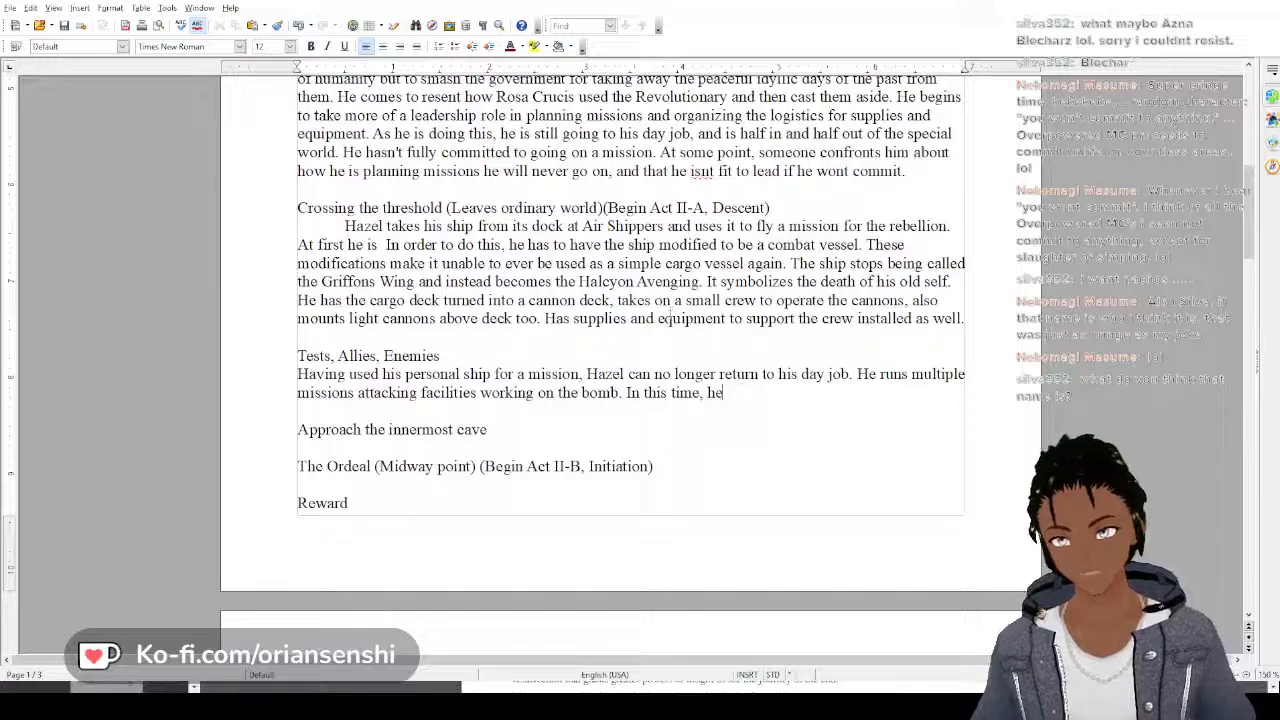
Complete the sentence after "In this time, he" with "comes up against Greif Stormblood."
type("com")
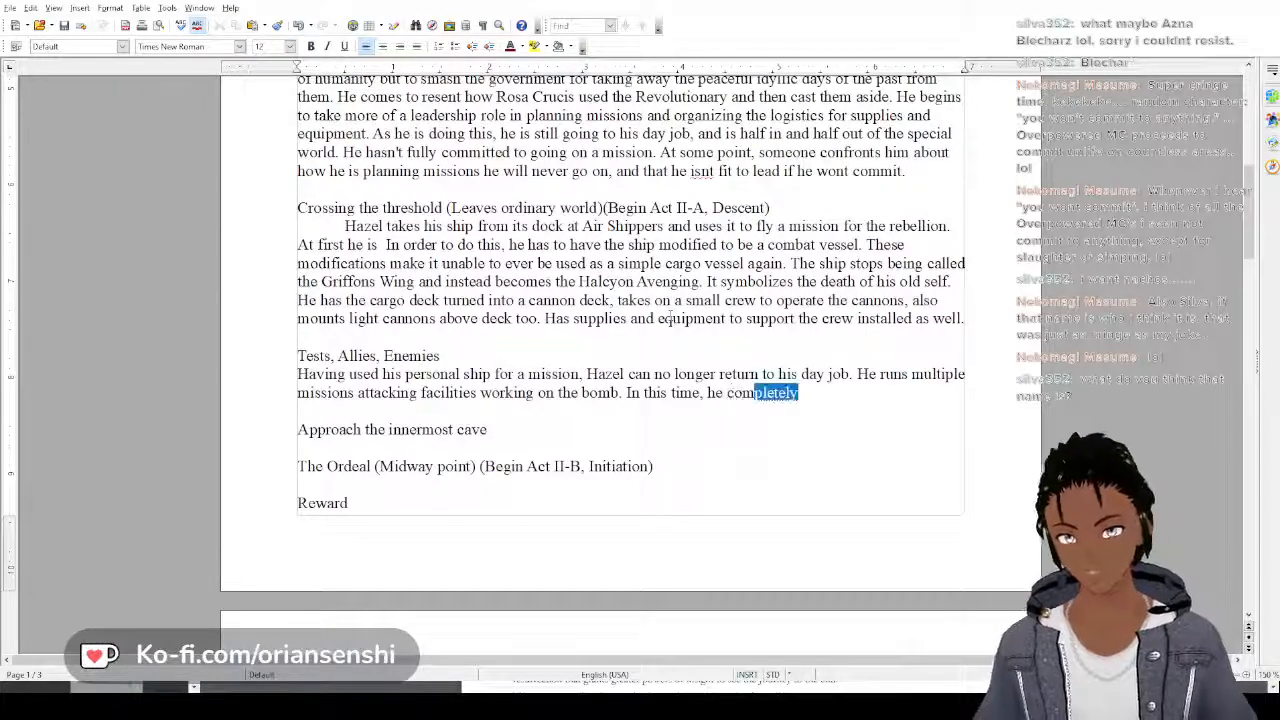
key("Return")
type("up a")
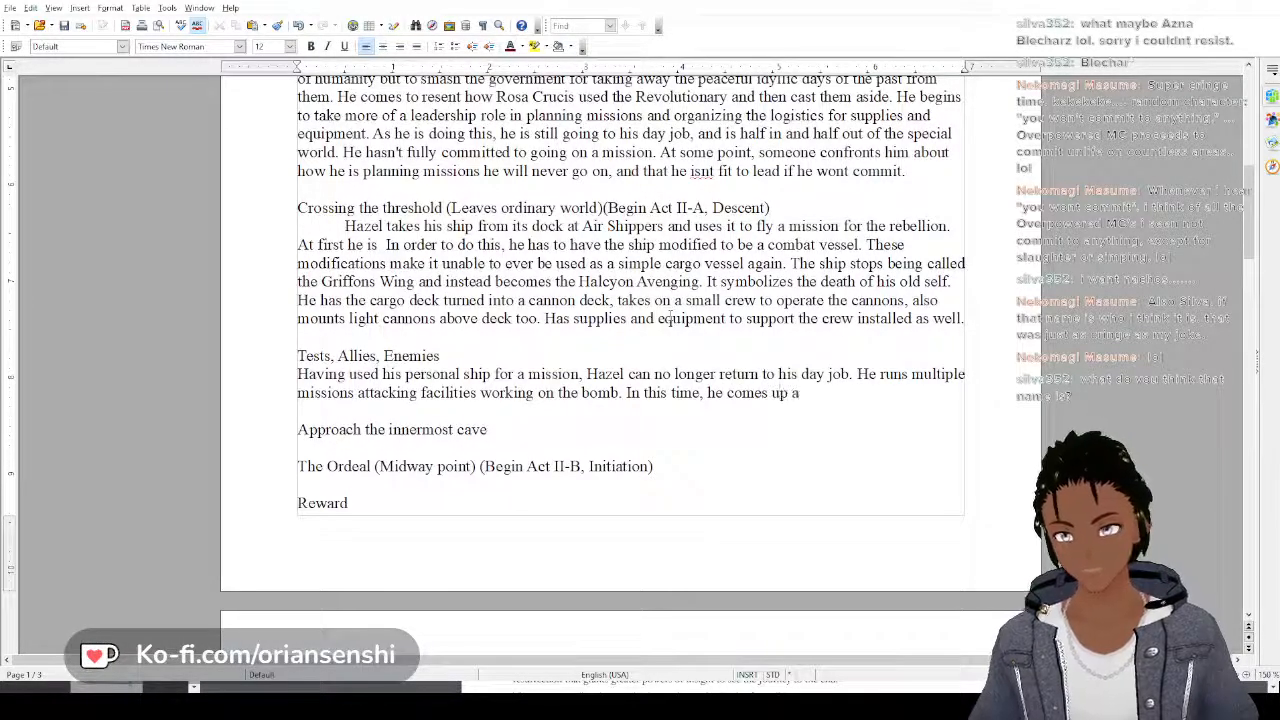
type("gainst Ge")
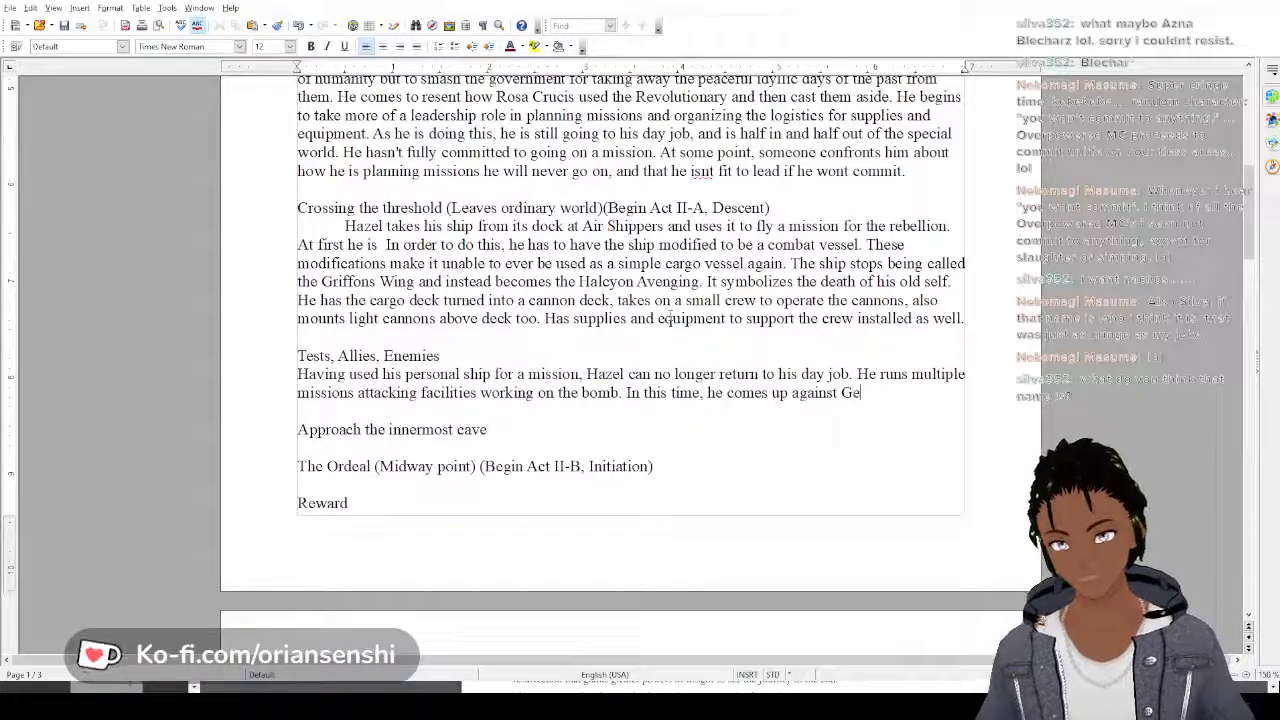
key("BackSpace")
type("reif S")
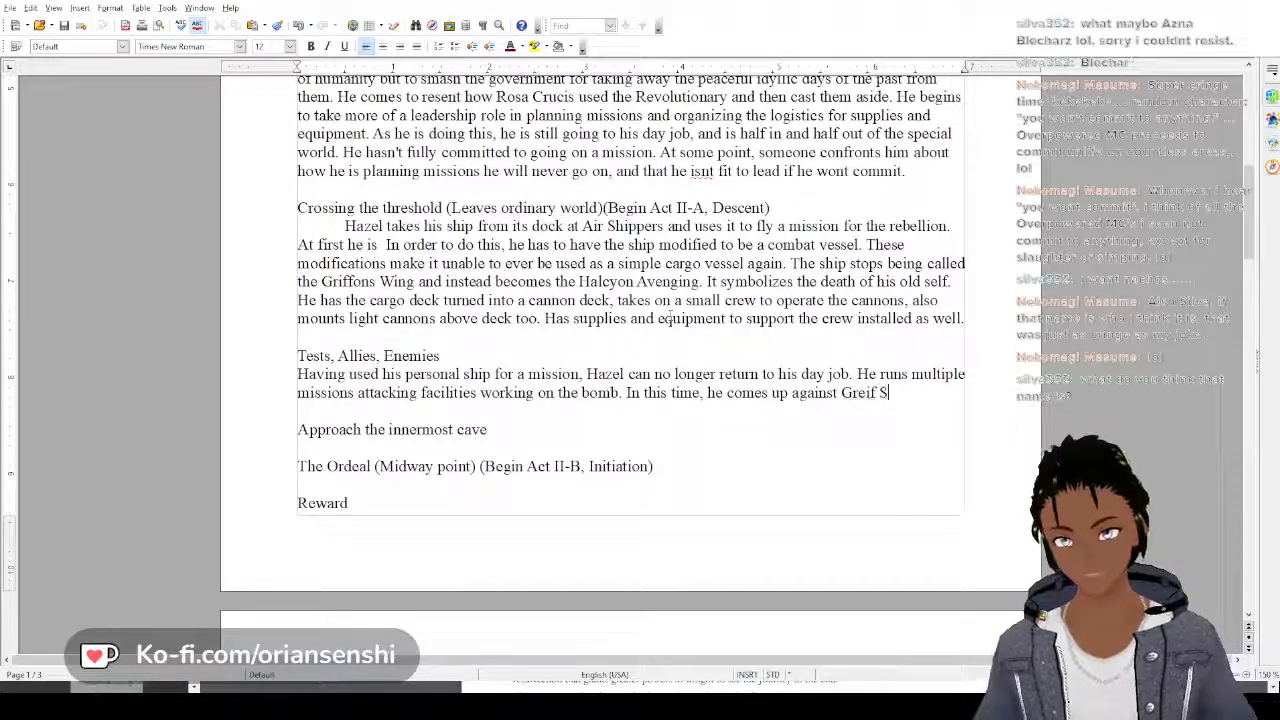
type("tormblood")
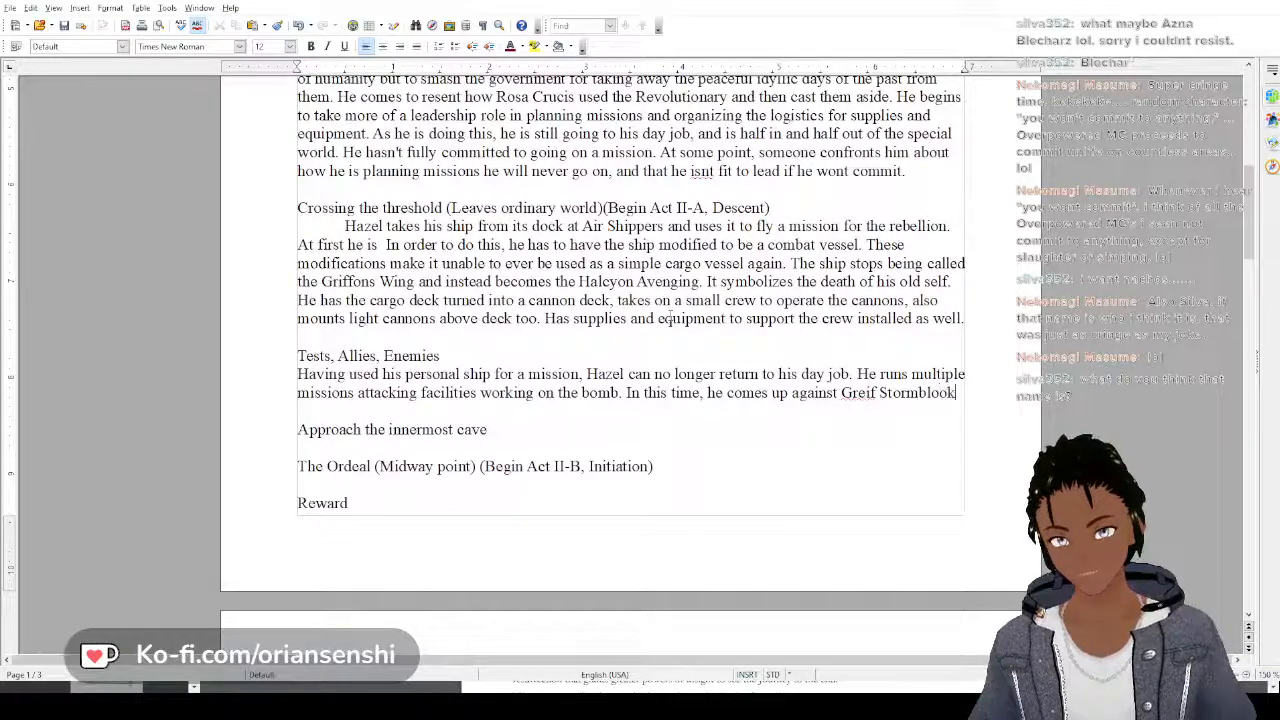
type(", The")
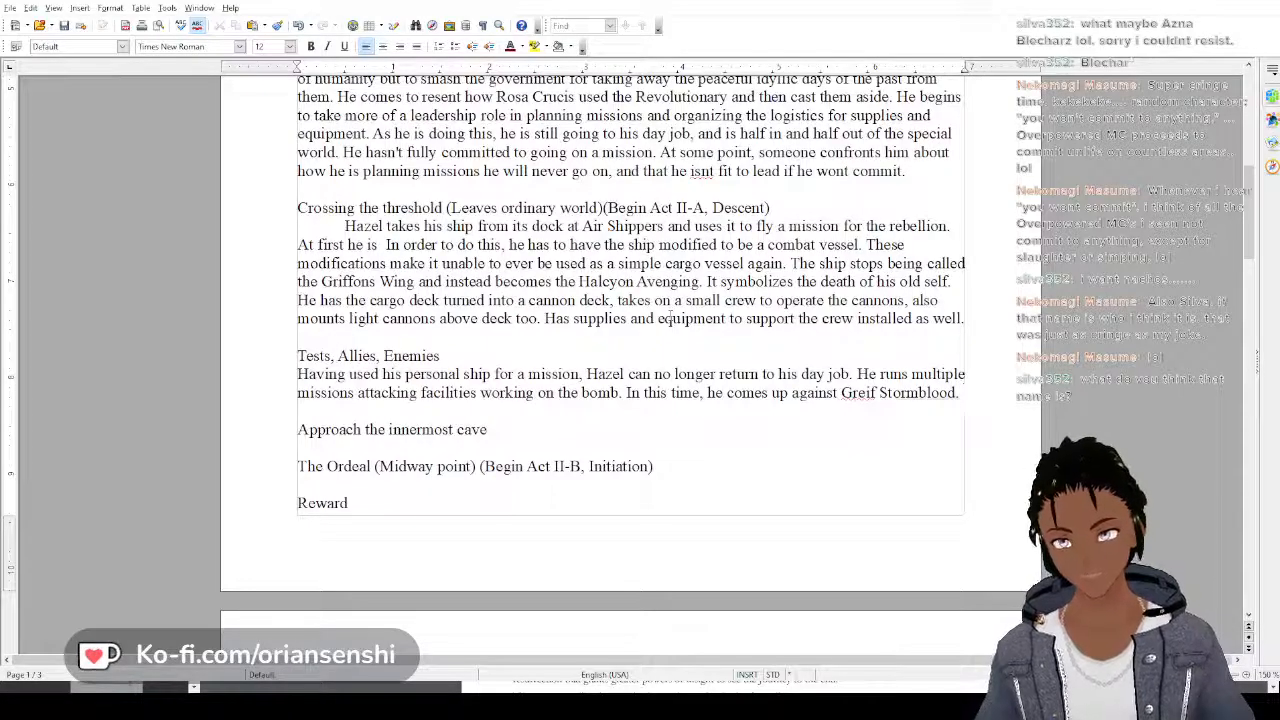
type("y clash and")
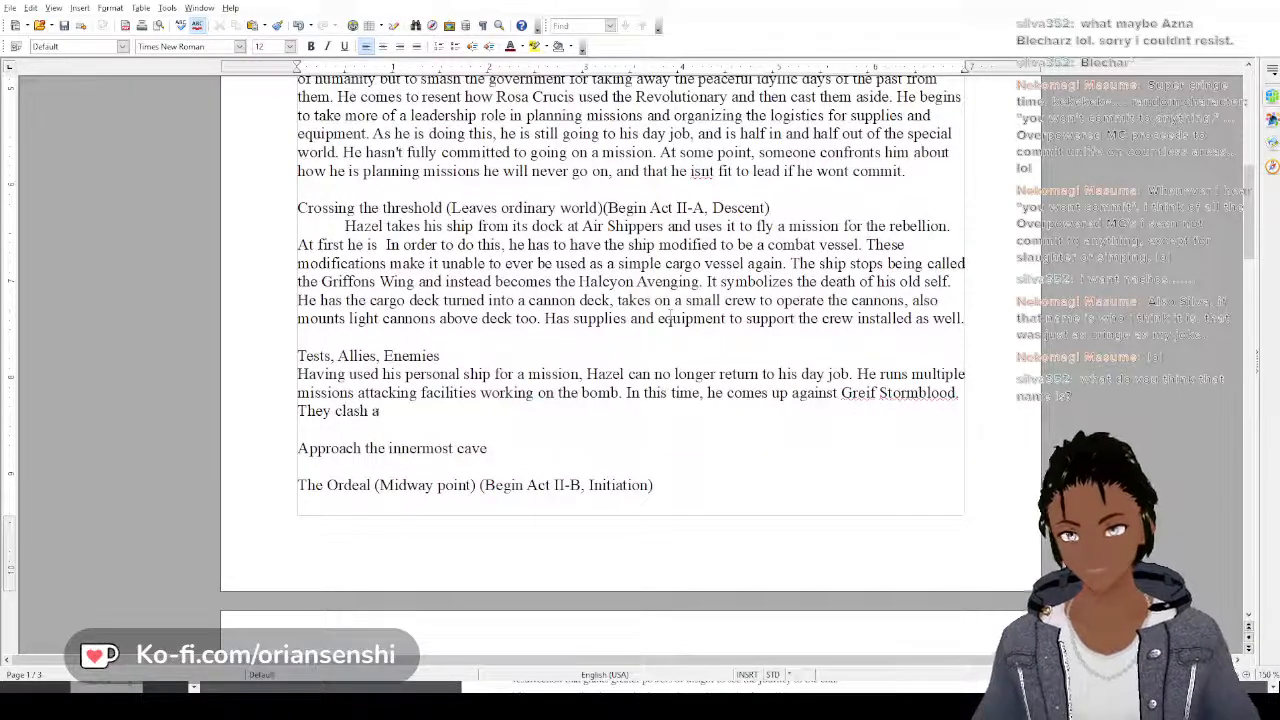
Continue the Tests, Allies, Enemies paragraph with "They clash multiple times"
key("BackSpace")
key("BackSpace")
key("BackSpace")
key("BackSpace")
type("m")
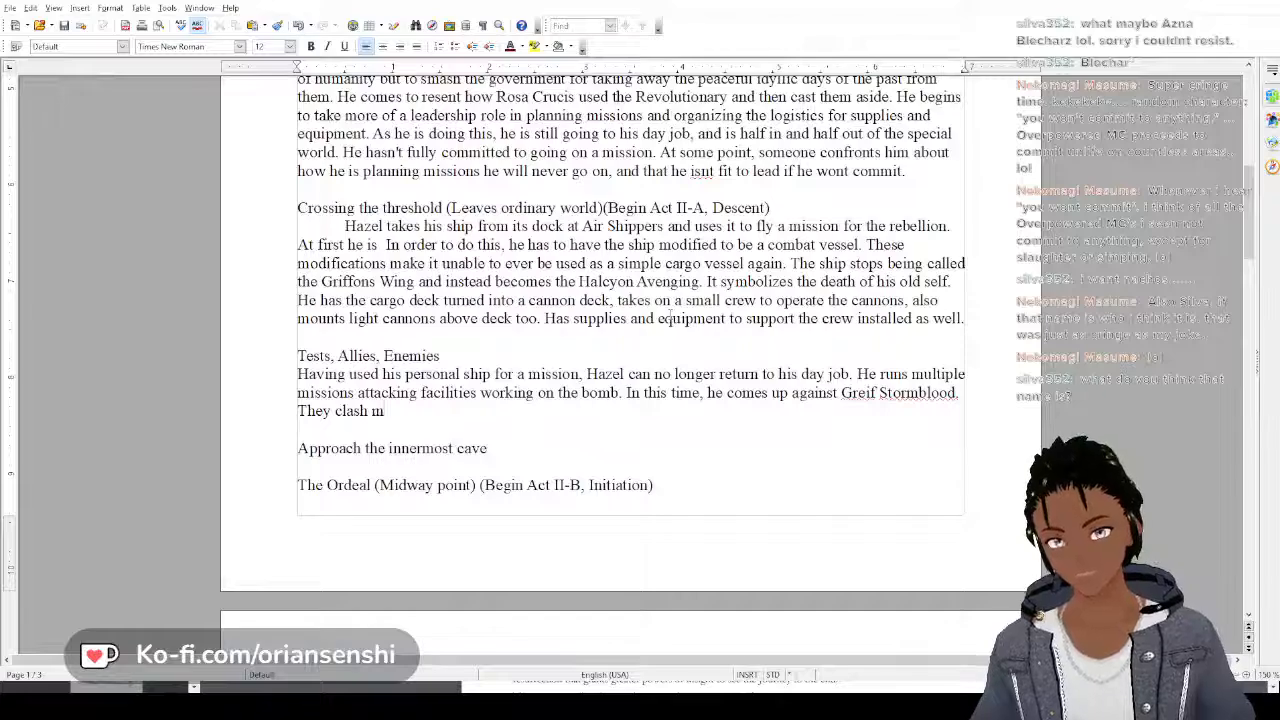
type("ultiple times")
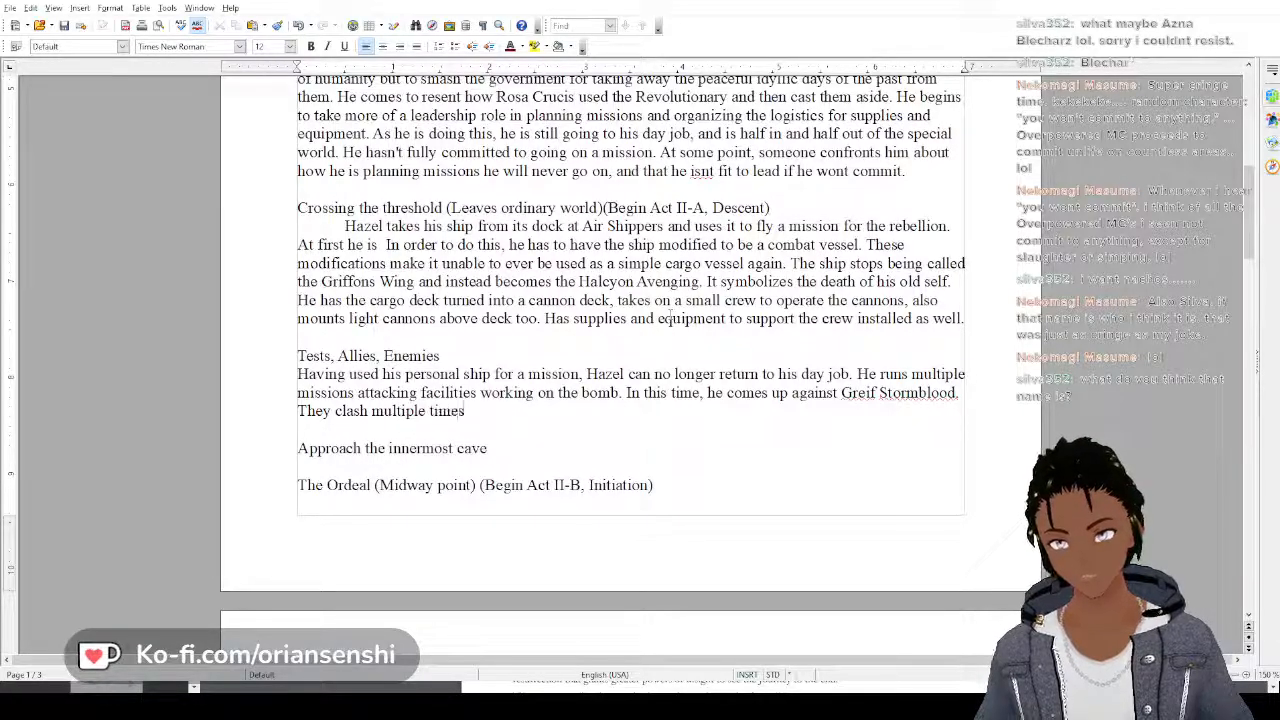
type(", and")
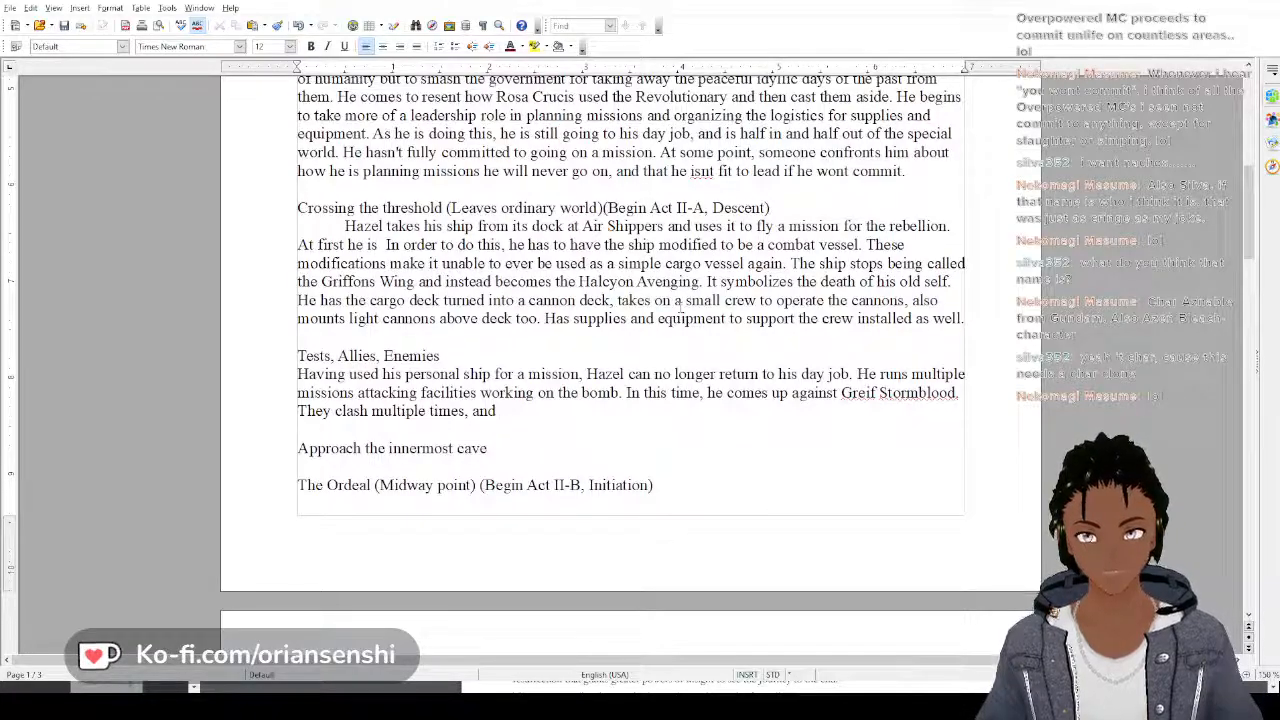
type("are even")
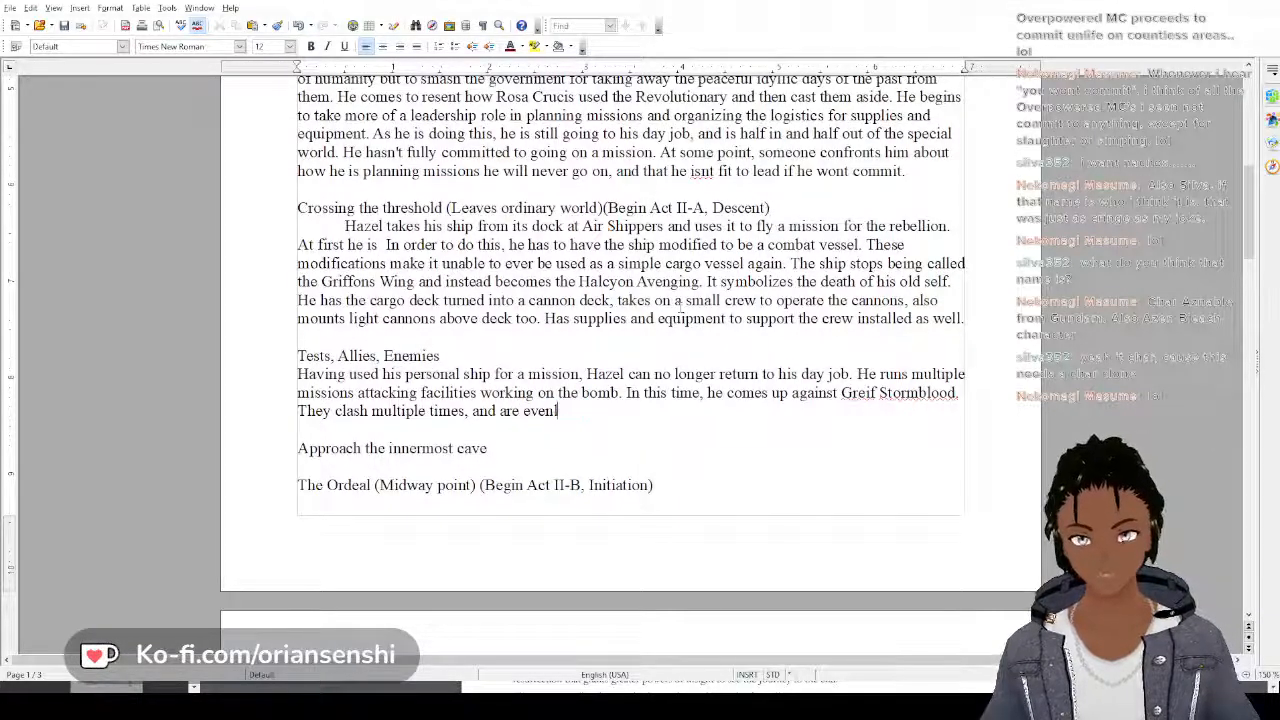
key("BackSpace")
key("BackSpace")
key("BackSpace")
key("BackSpace")
key("BackSpace")
key("BackSpace")
key("BackSpace")
key("BackSpace")
key("BackSpace")
key("BackSpace")
key("BackSpace")
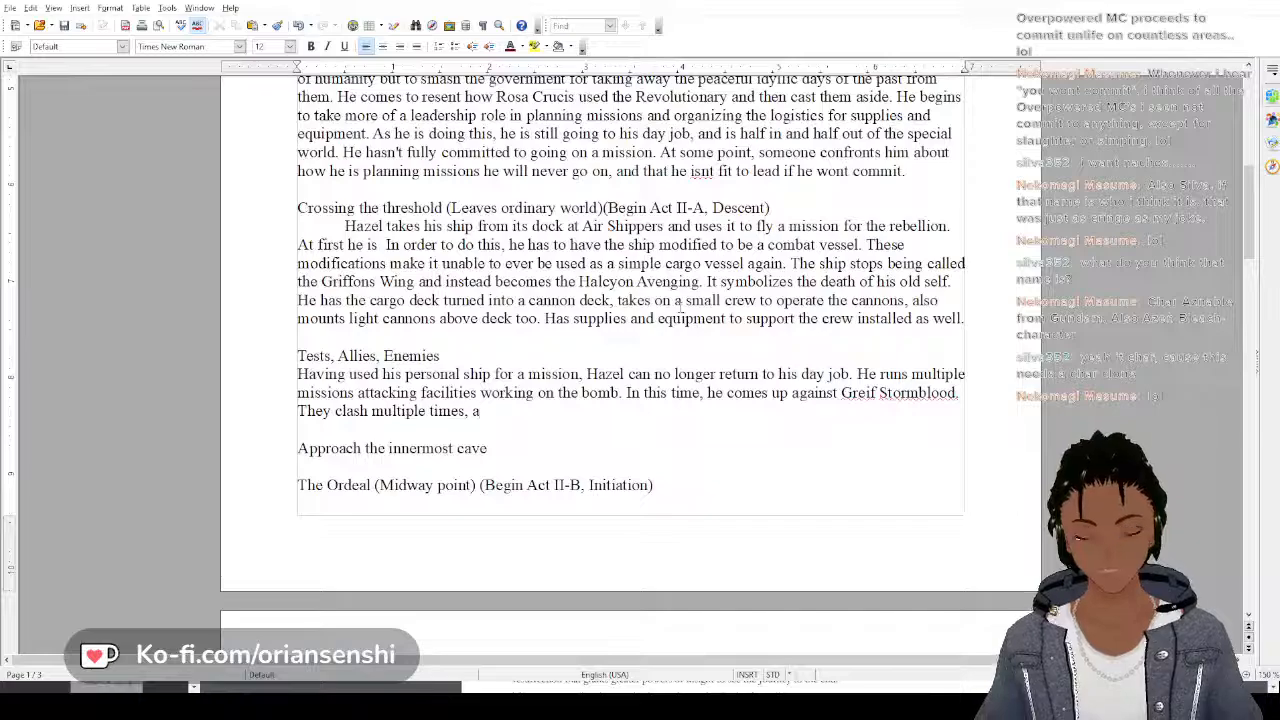
key("BackSpace")
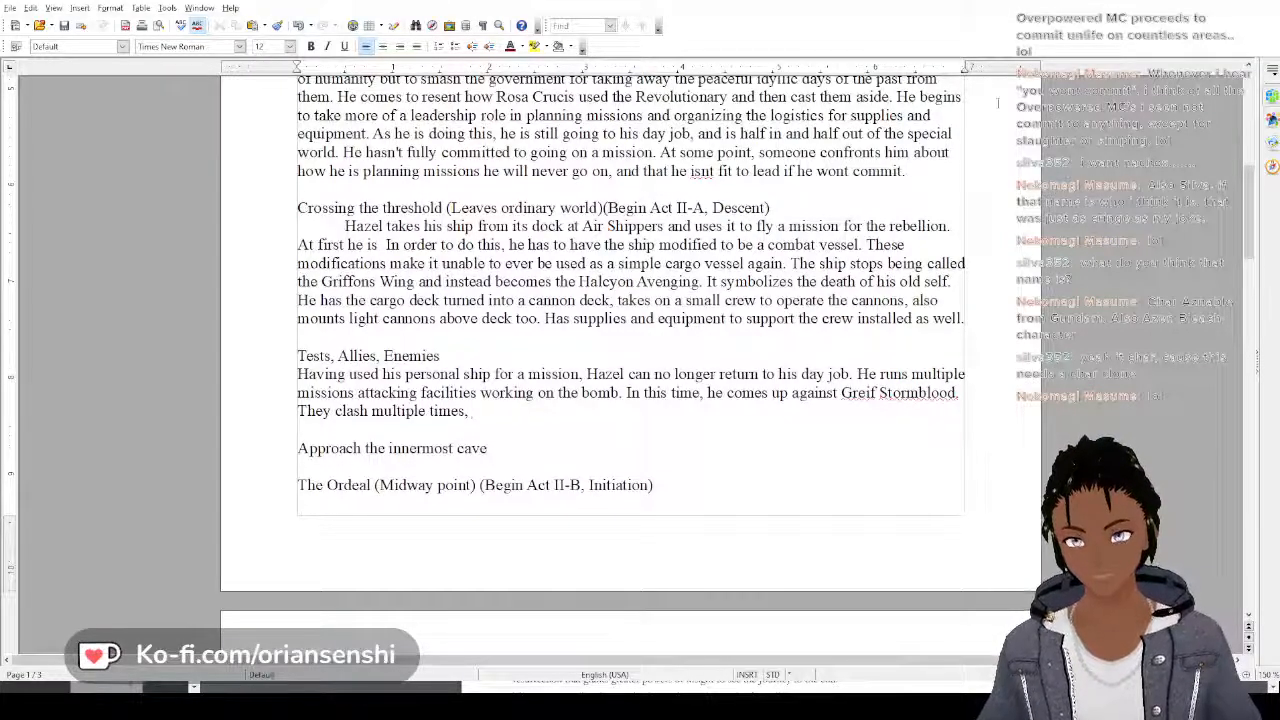
scroll(882, 187, "up", 1)
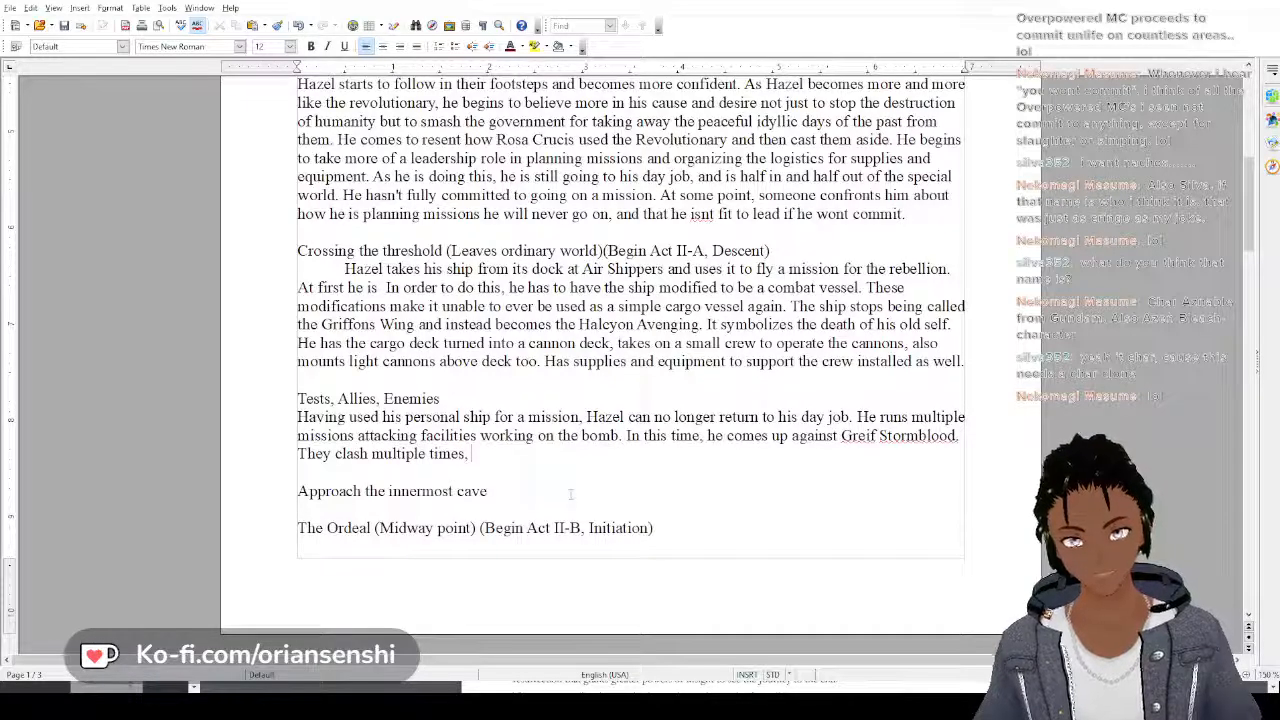
scroll(570, 494, "down", 5)
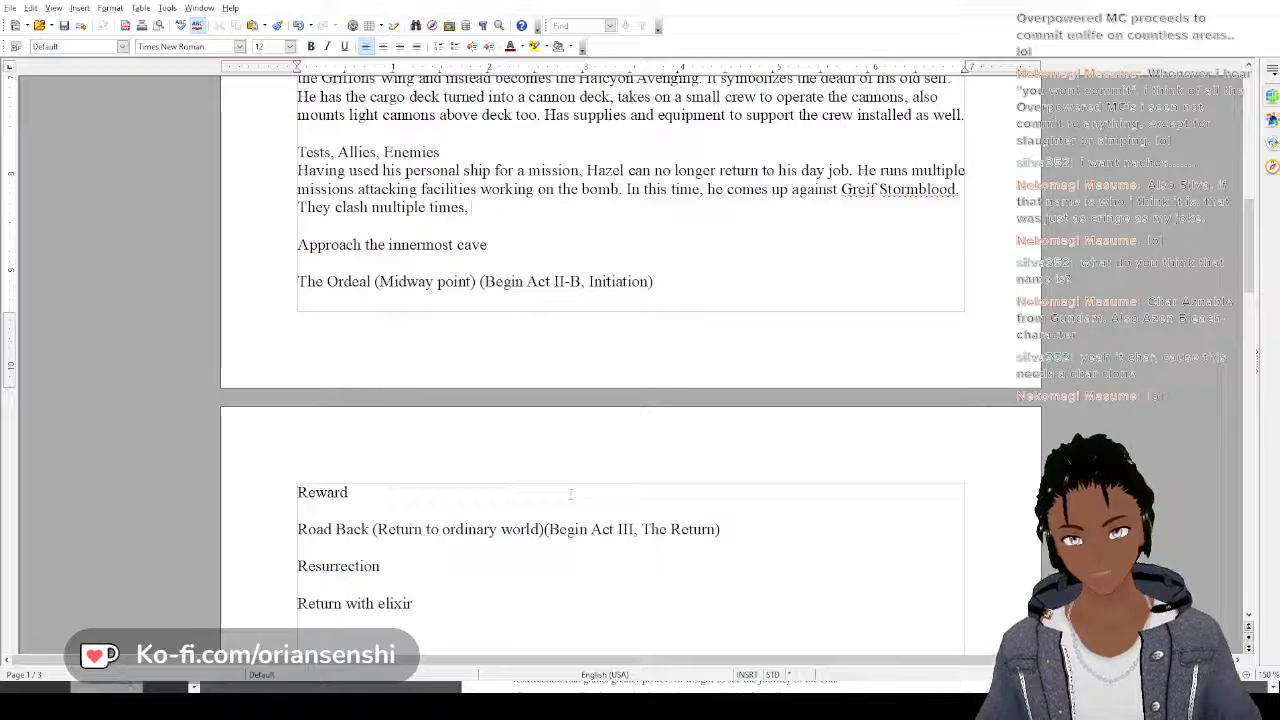
scroll(570, 494, "up", 3)
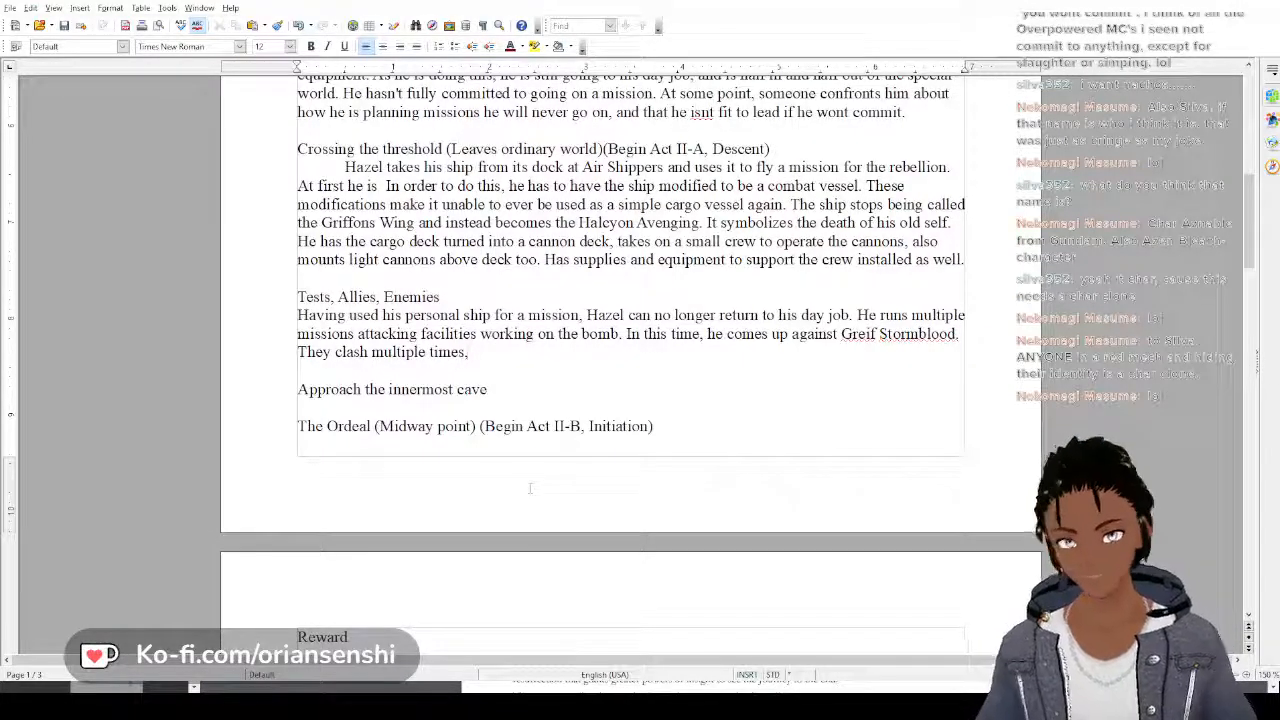
key("BackSpace")
End the sentence about the clashes with a period and add "In one of the clashes, Hazel's ship is destroyed"
type(". Inn")
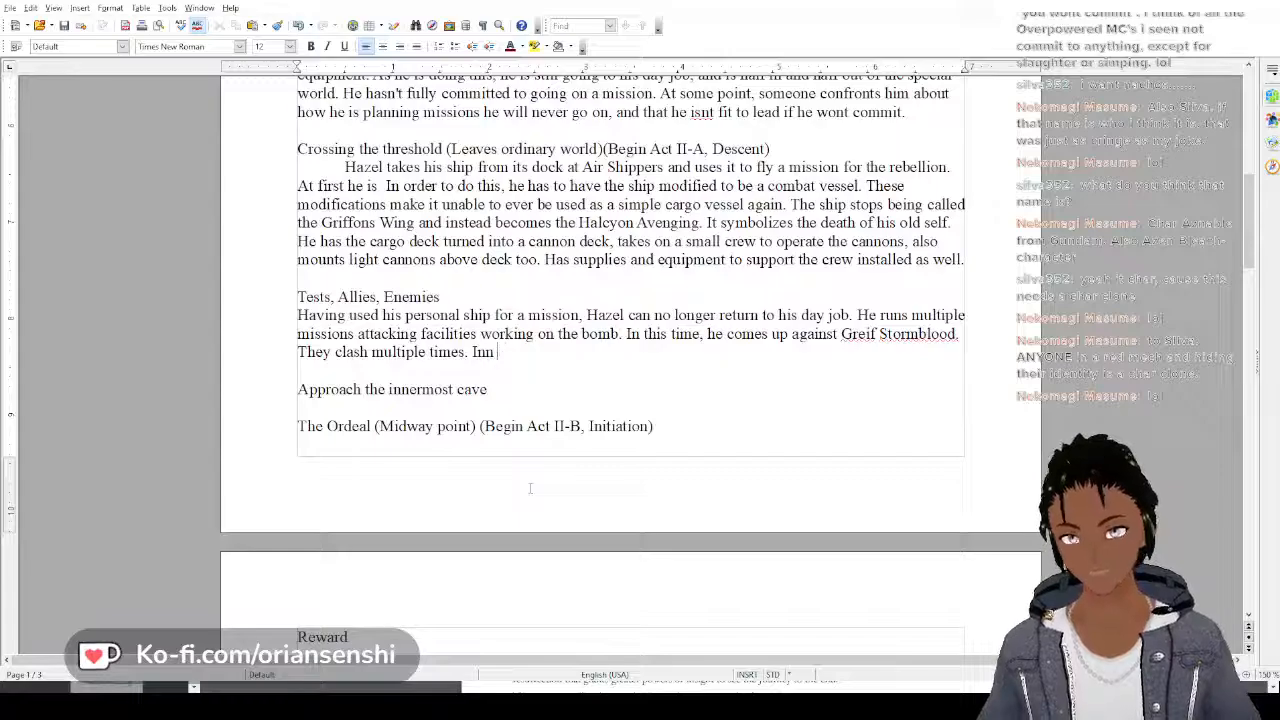
key("BackSpace")
type("one of the")
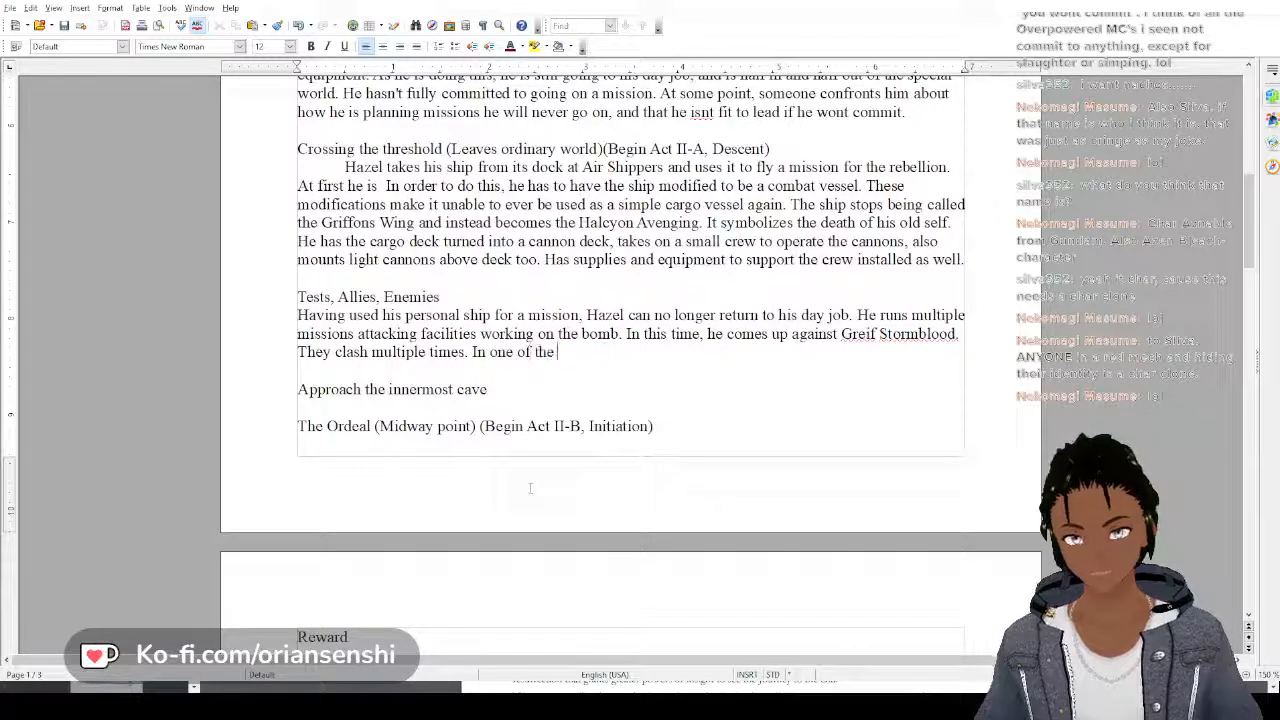
type(" clashes,")
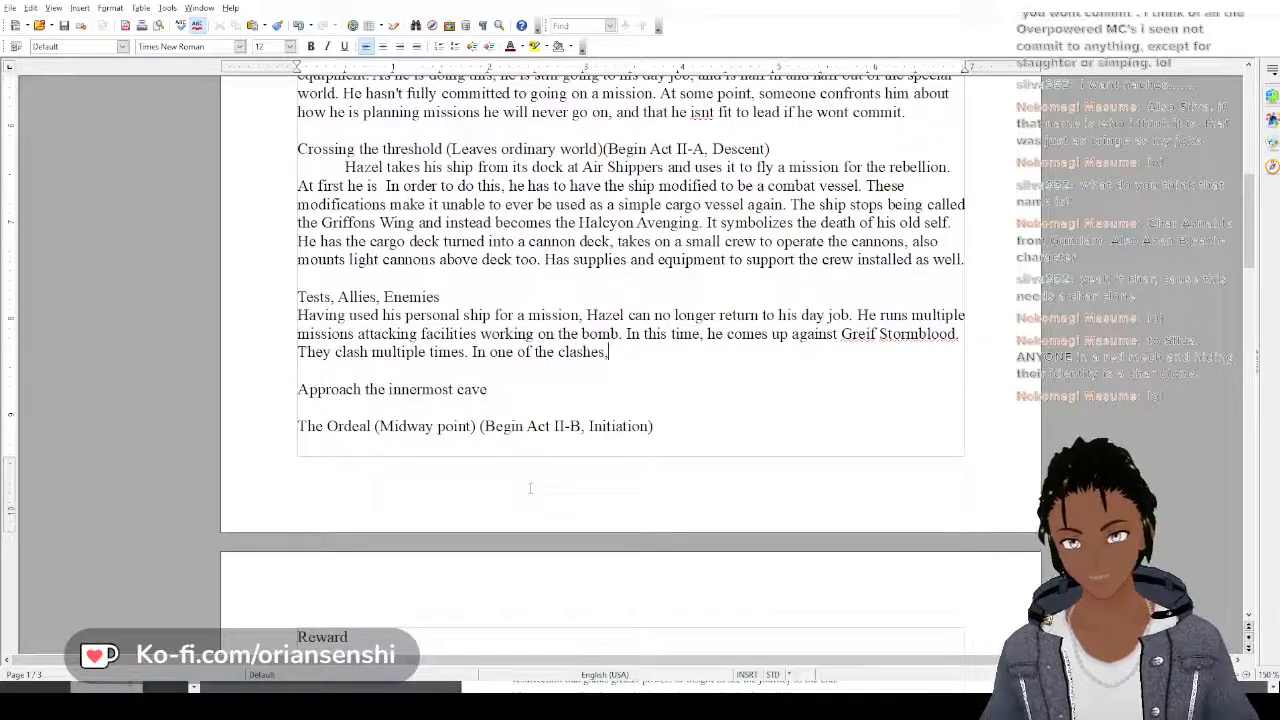
type(" the")
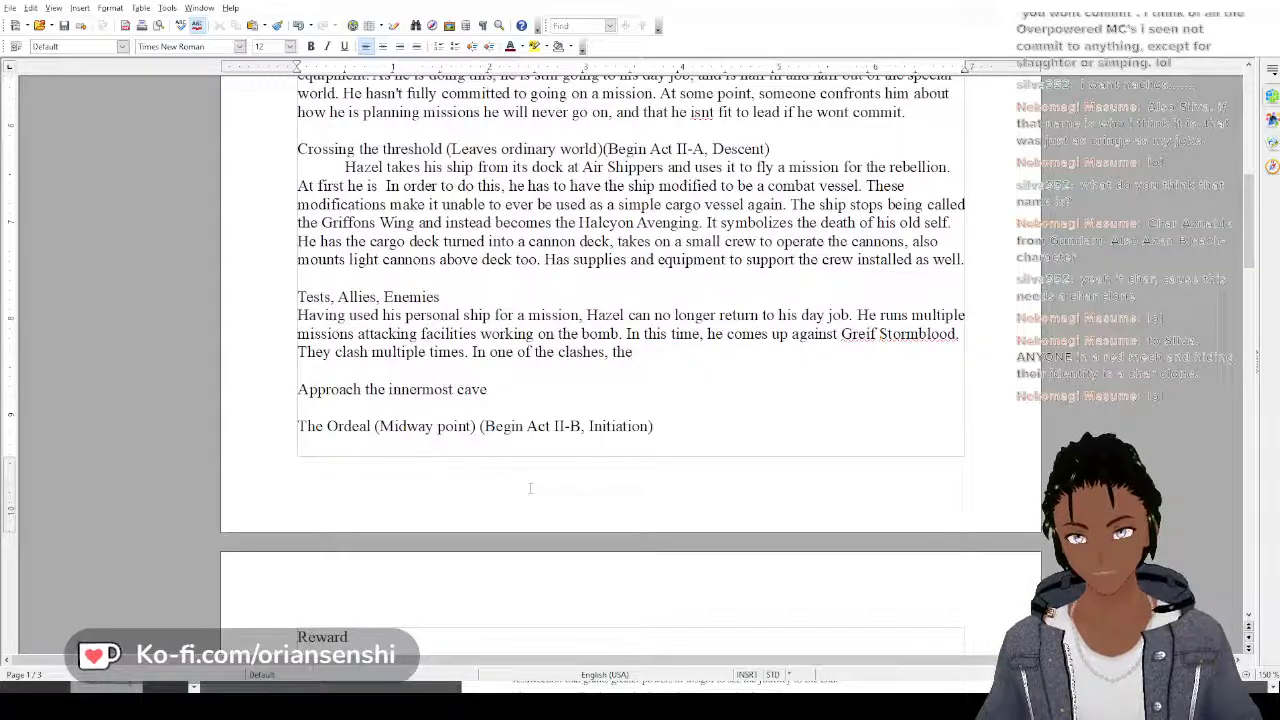
key("BackSpace")
key("BackSpace")
key("BackSpace")
type("Hazel")
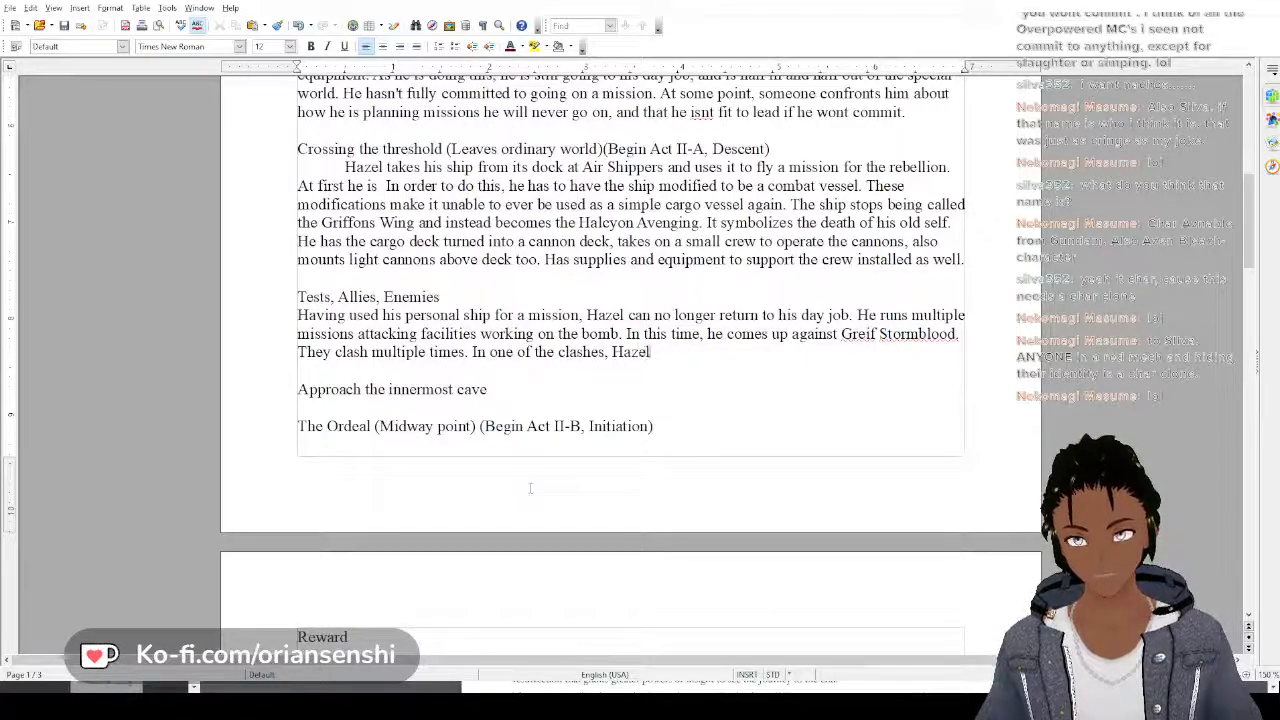
type("'s ship is")
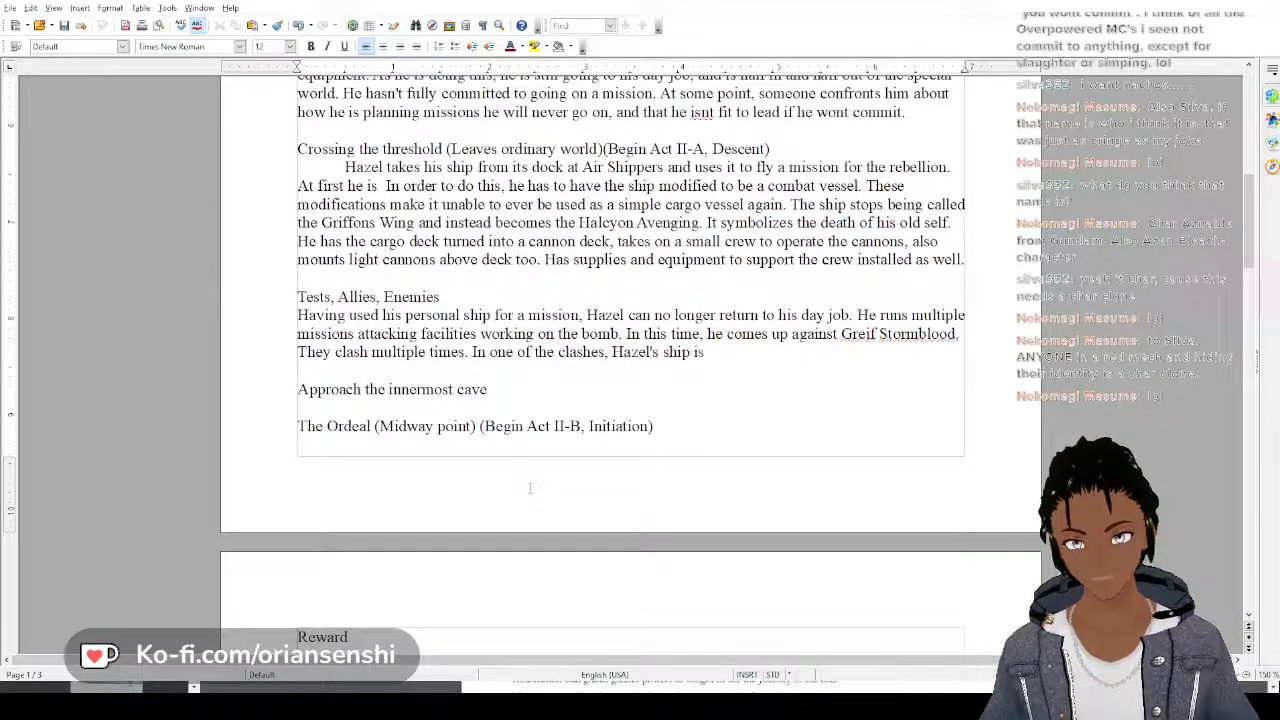
type(" destroy")
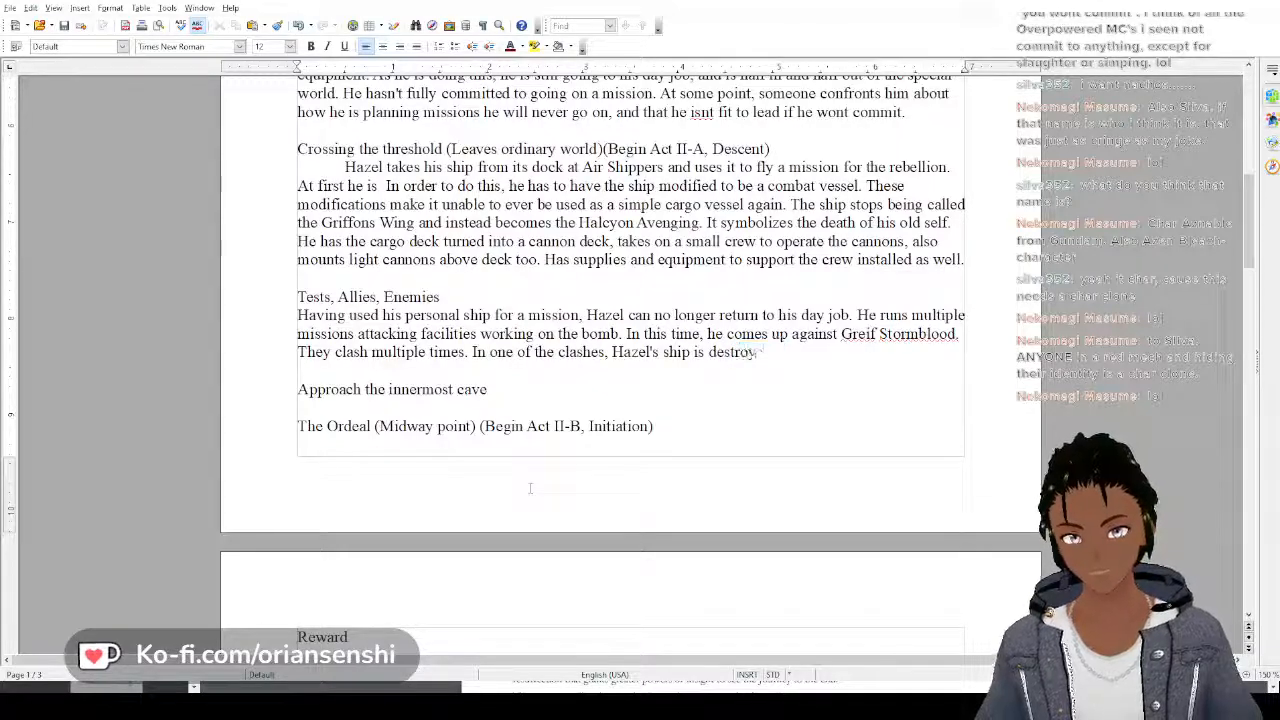
type("ed, but he")
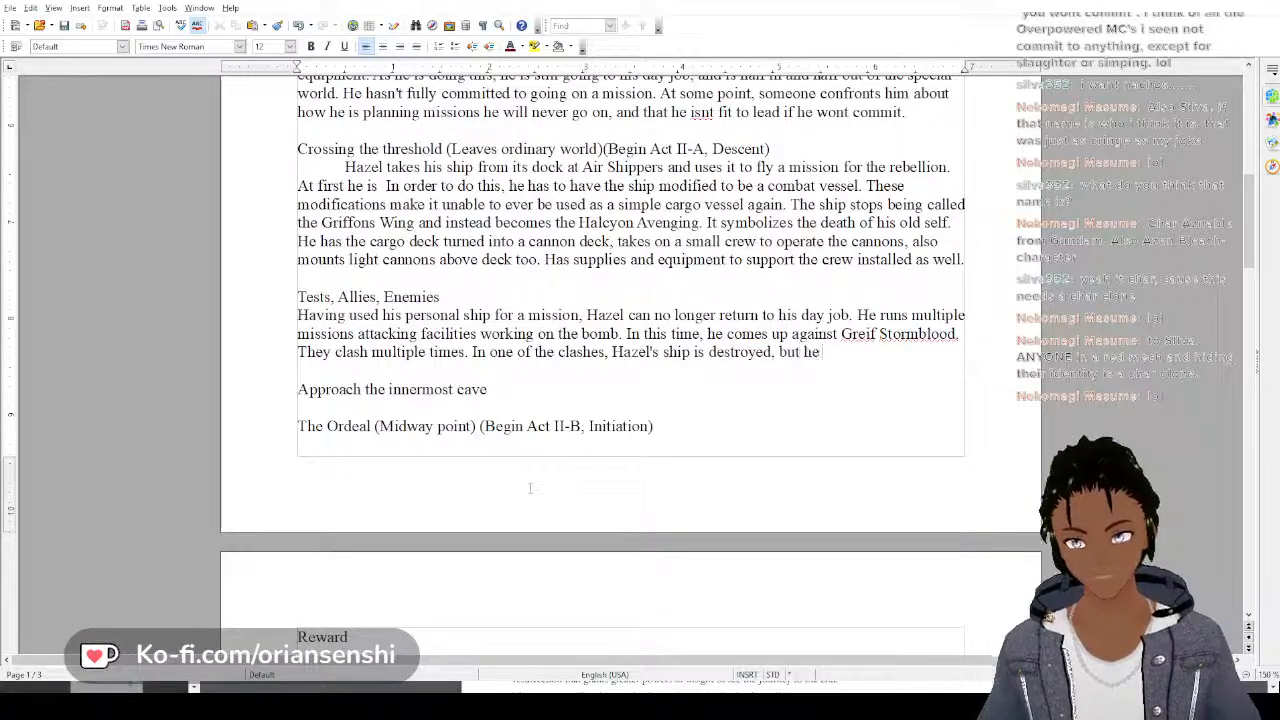
type(" just barely ")
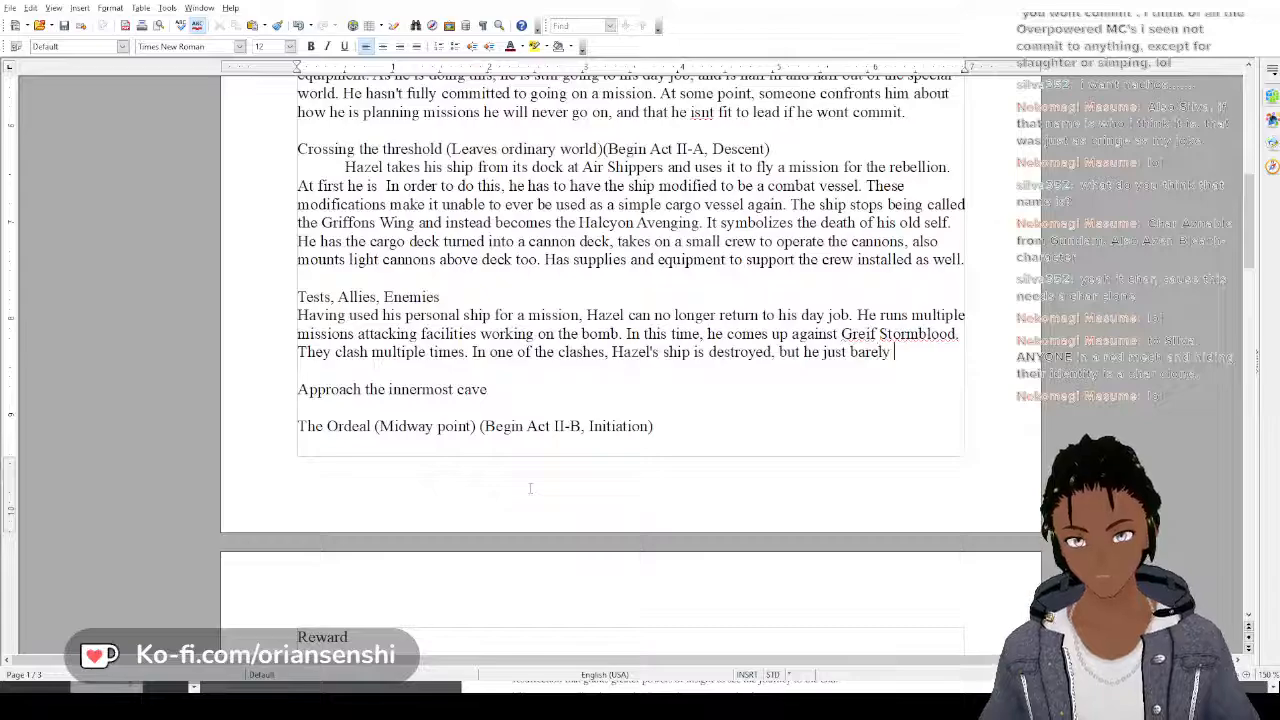
type("manages to ge")
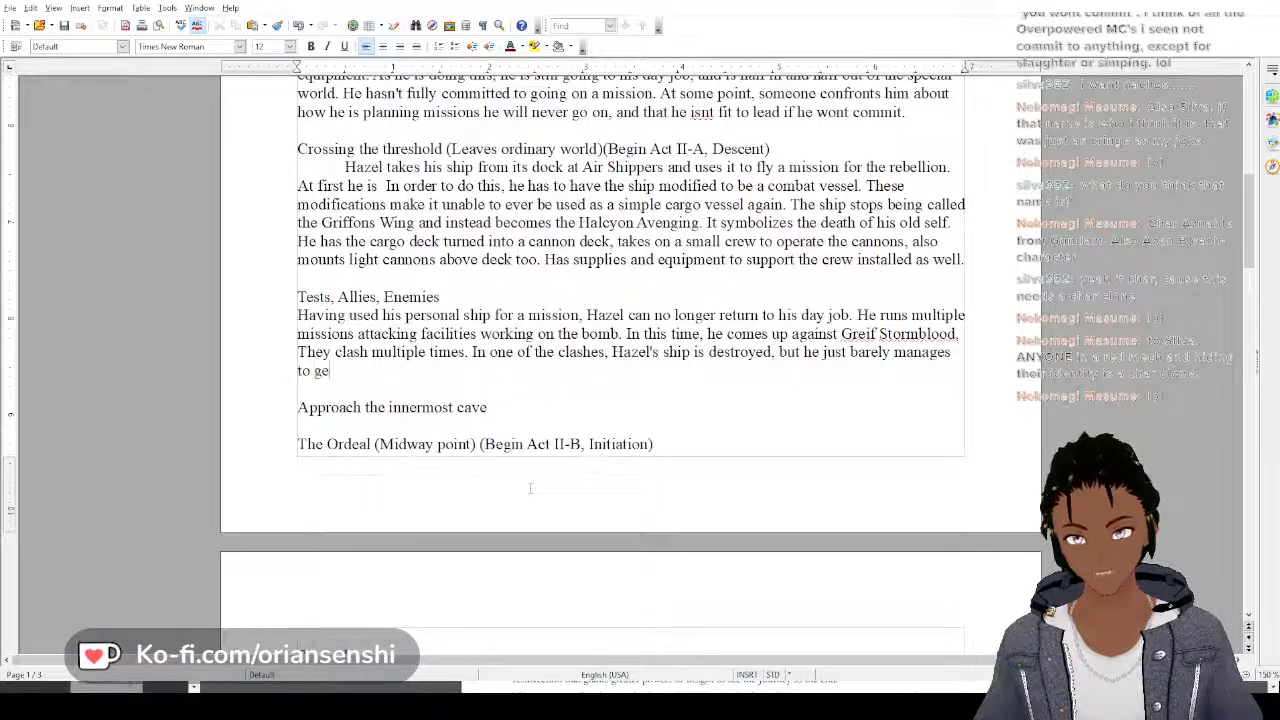
type("t")
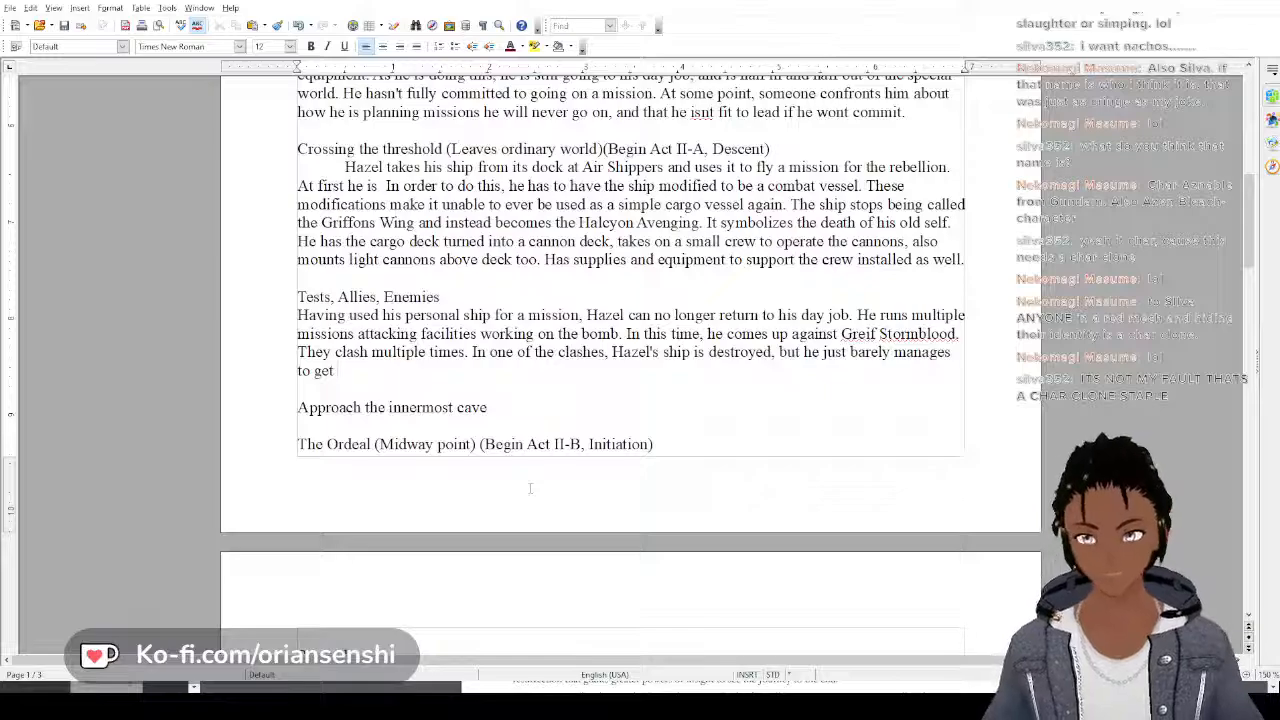
Extend the sentence about Hazel's destroyed ship with ", but he just barely manages to get away."
type("awa")
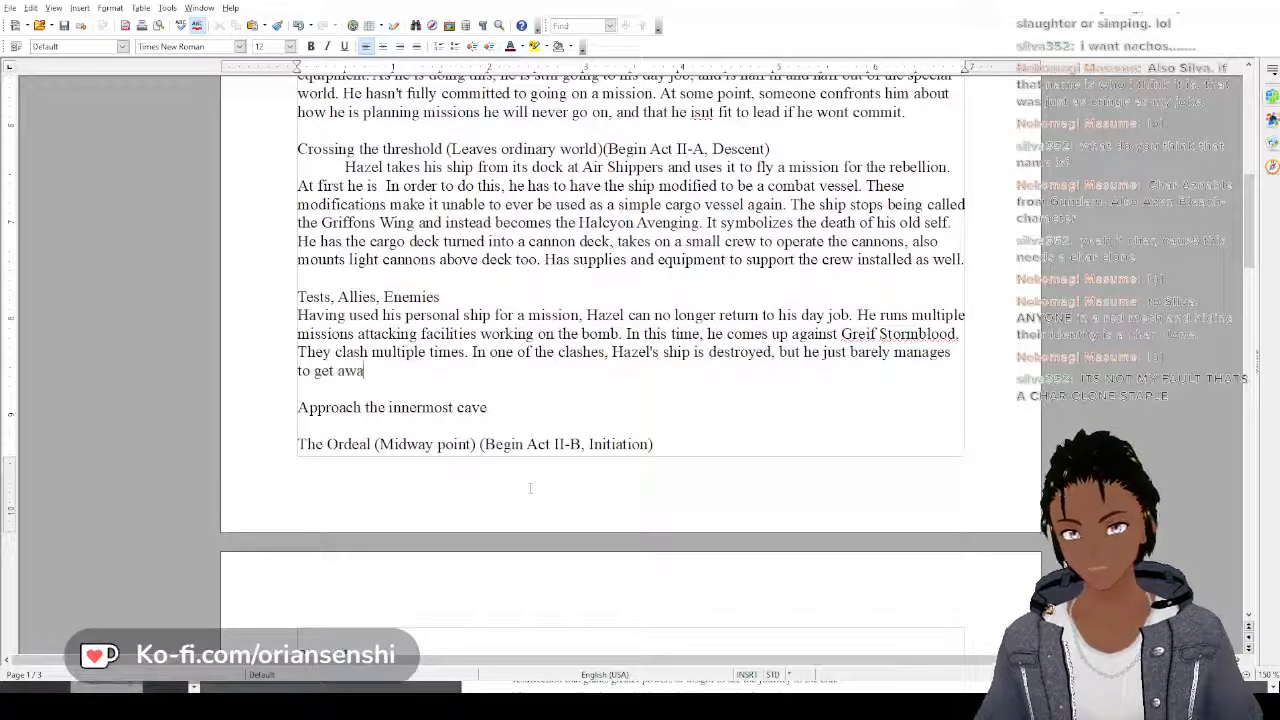
type("y.")
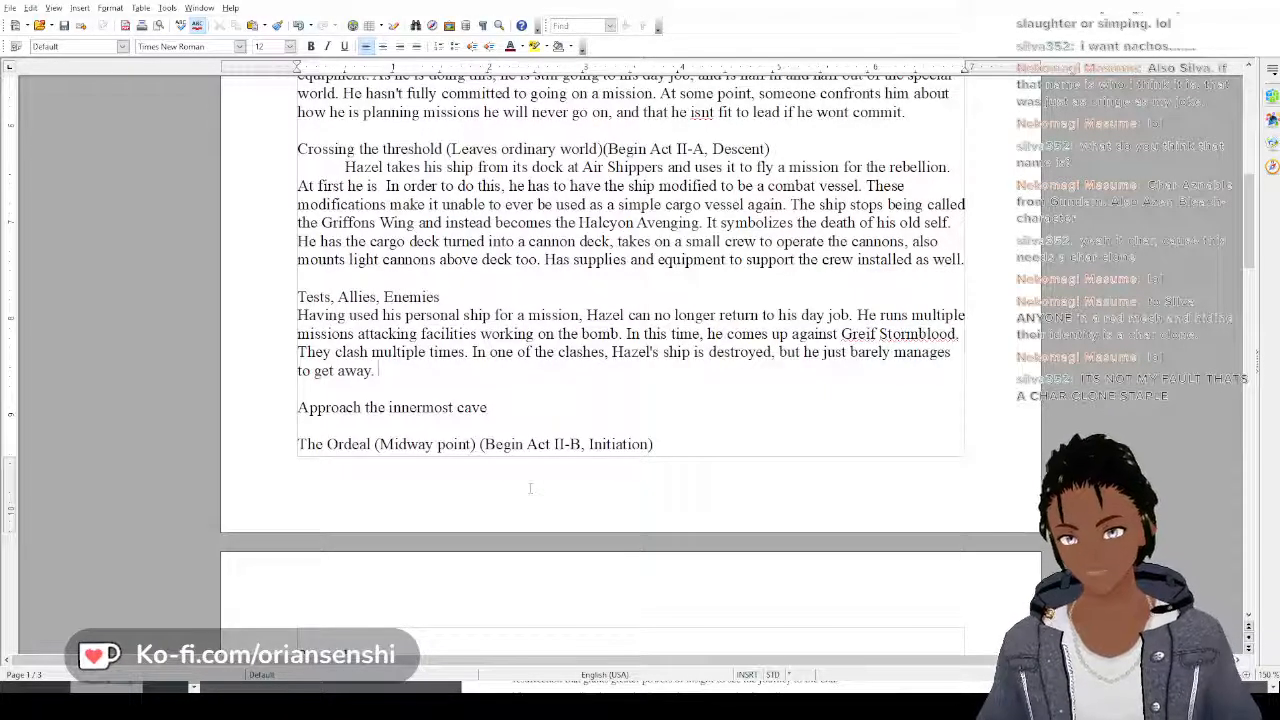
Replace the period after "get away" and finish the sentence with "with his crew on an escape craft."
key("BackSpace")
type("with ")
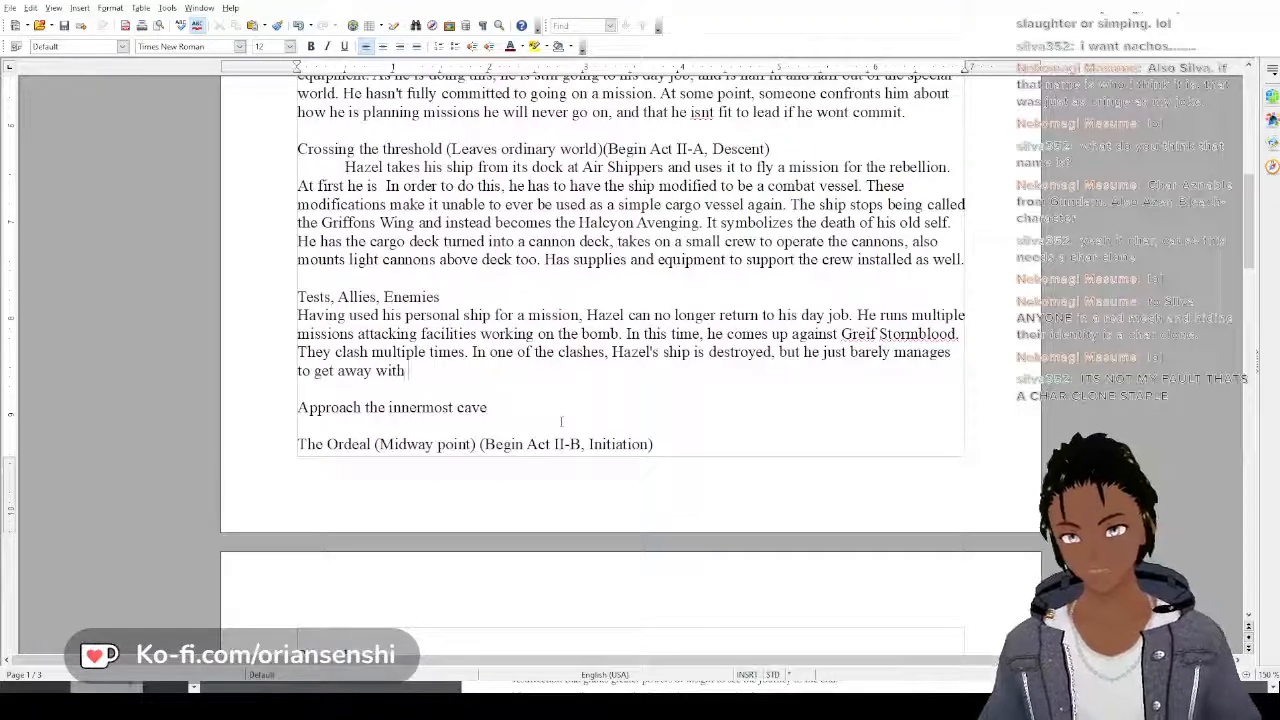
type("his crew.")
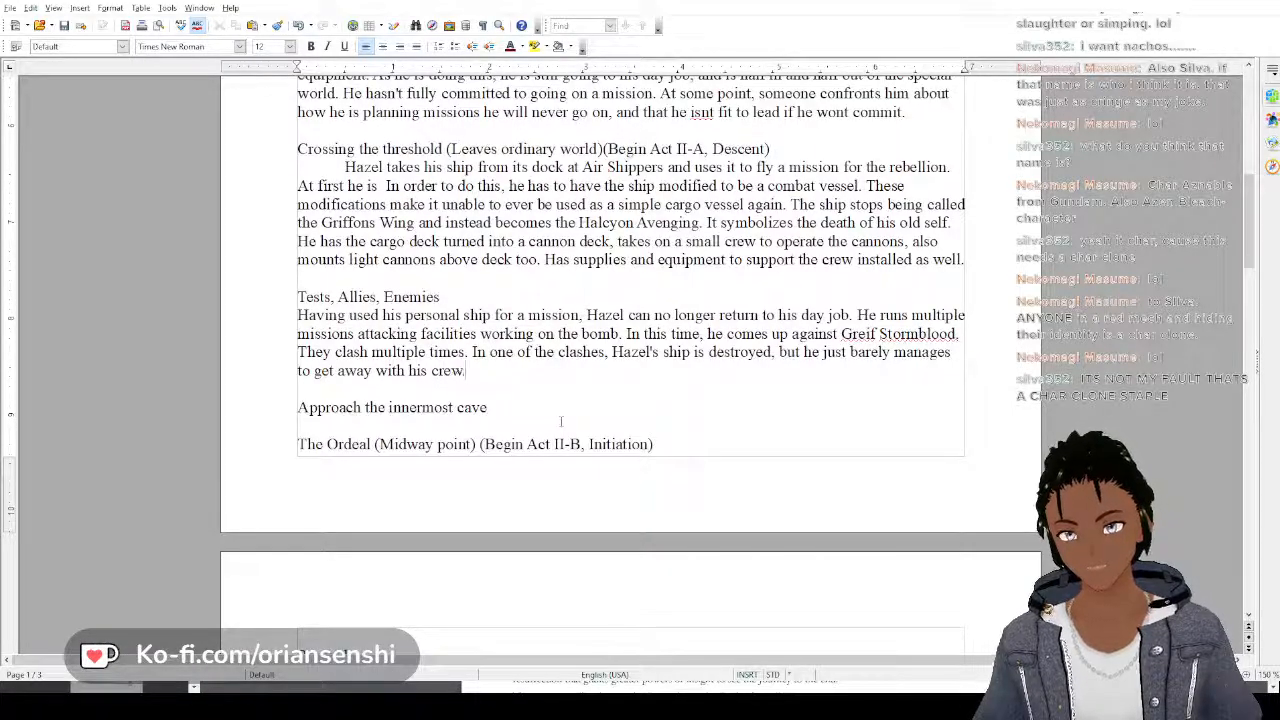
key("BackSpace")
type(" on ")
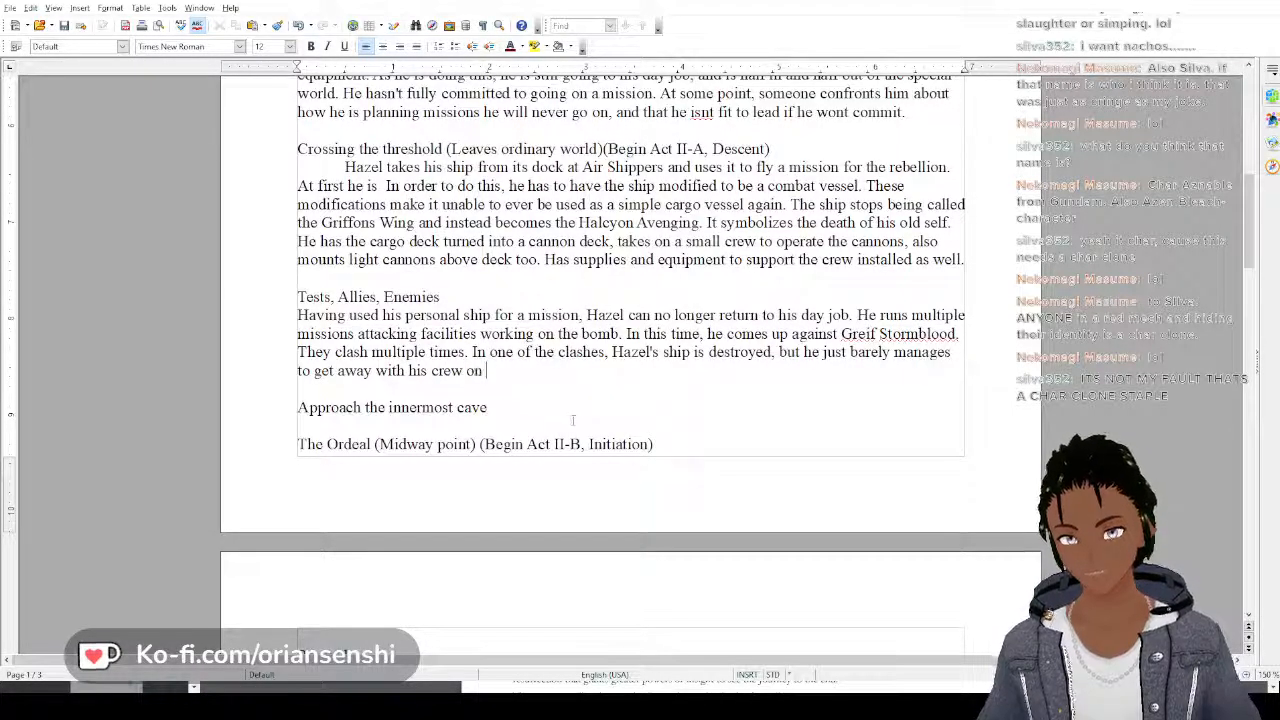
type("an e")
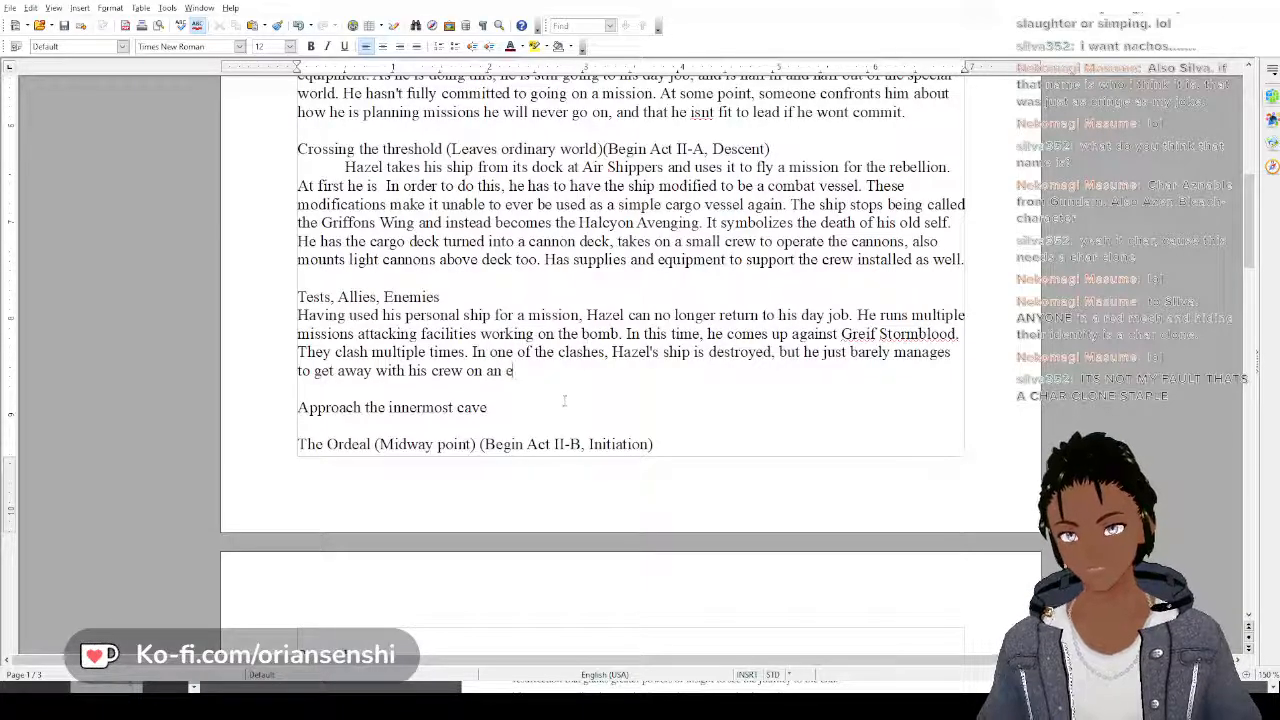
type("scape ")
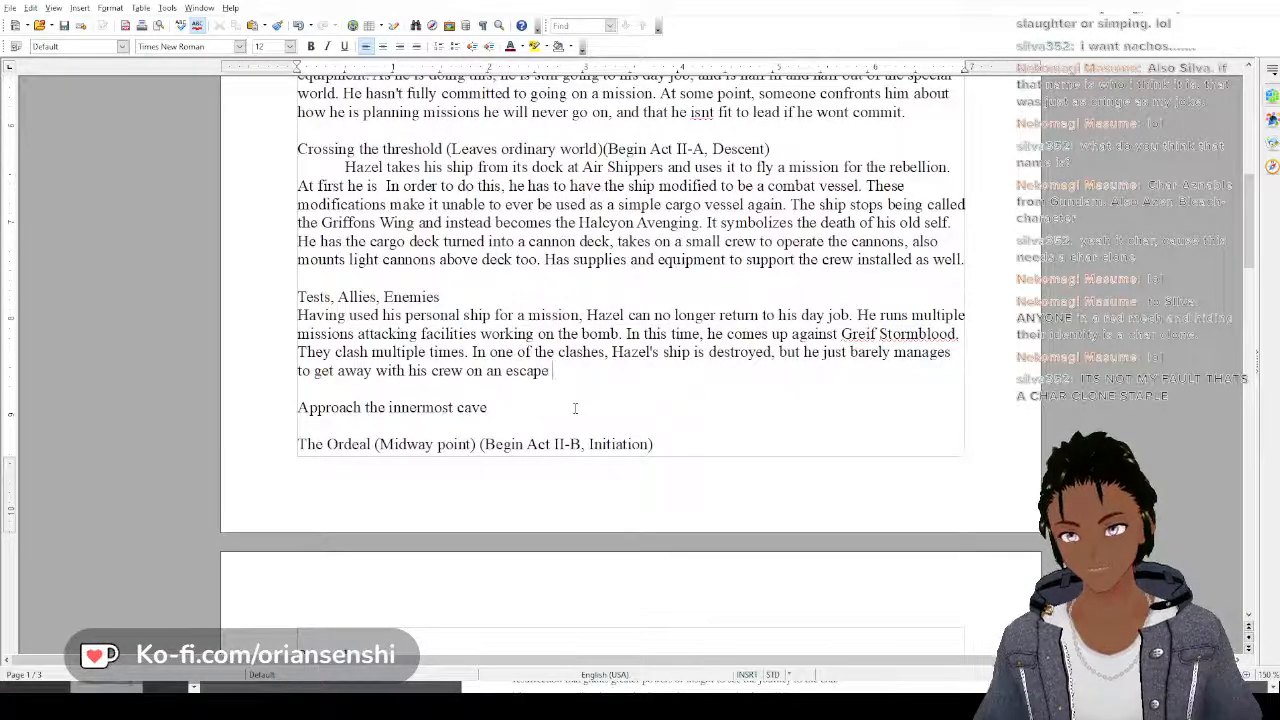
type("craft.")
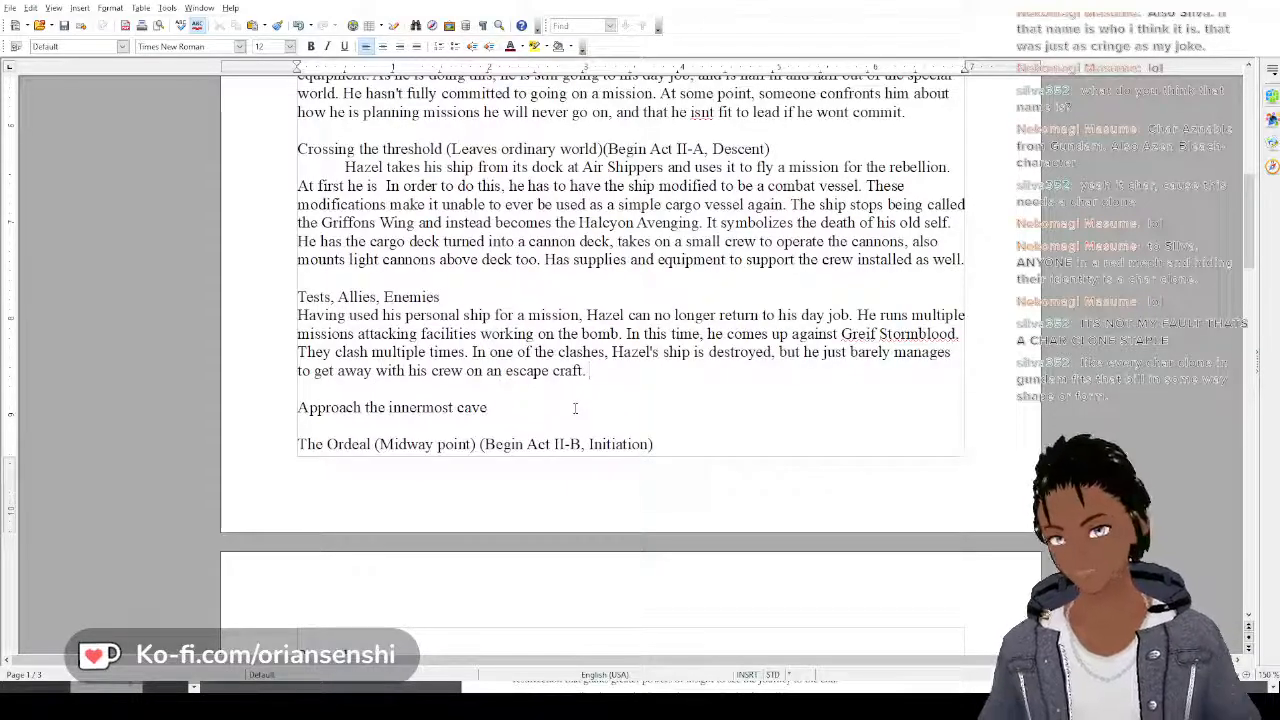
Delete the whole sentence about Hazel's ship being destroyed, back to "They clash multiple times."
key("BackSpace")
key("BackSpace")
key("BackSpace")
key("BackSpace")
key("BackSpace")
key("BackSpace")
key("BackSpace")
key("BackSpace")
key("BackSpace")
key("BackSpace")
key("BackSpace")
key("BackSpace")
key("BackSpace")
key("BackSpace")
key("BackSpace")
key("BackSpace")
key("BackSpace")
key("BackSpace")
key("BackSpace")
key("BackSpace")
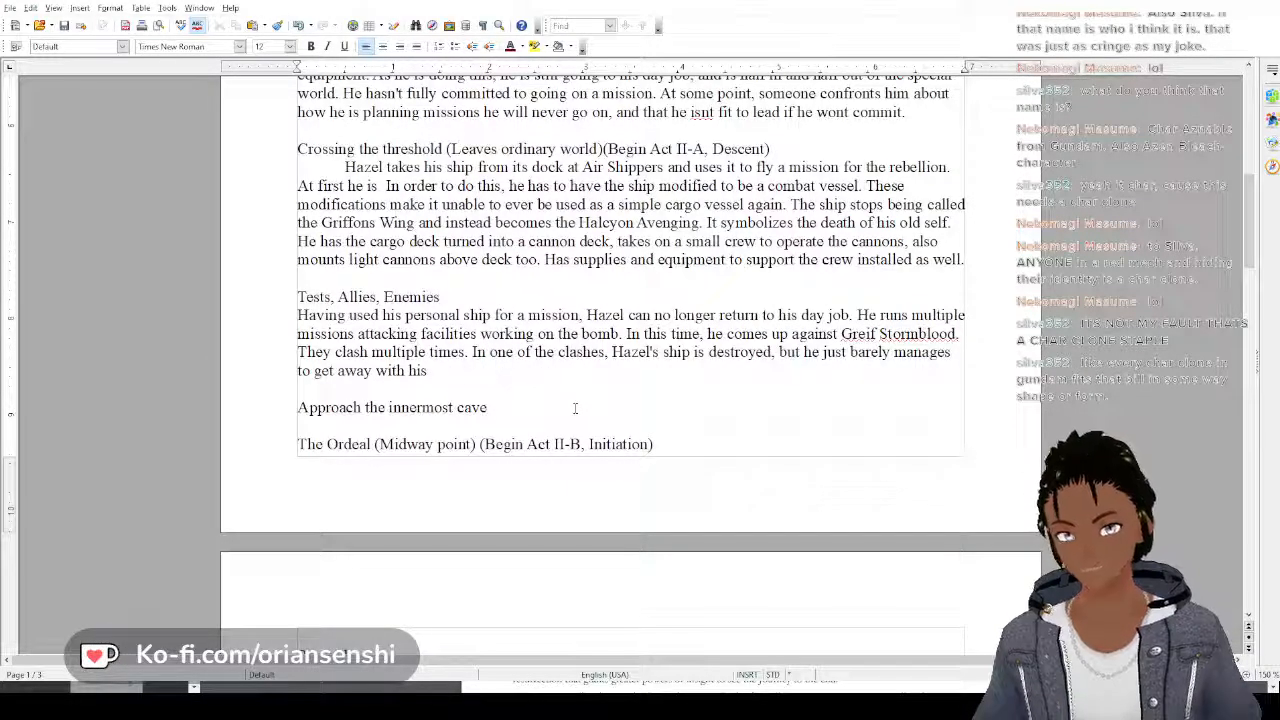
key("BackSpace")
key("BackSpace")
key("BackSpace")
key("BackSpace")
key("BackSpace")
key("BackSpace")
key("BackSpace")
key("BackSpace")
key("BackSpace")
key("BackSpace")
key("BackSpace")
key("BackSpace")
key("BackSpace")
key("BackSpace")
key("BackSpace")
key("BackSpace")
key("BackSpace")
key("BackSpace")
key("BackSpace")
key("BackSpace")
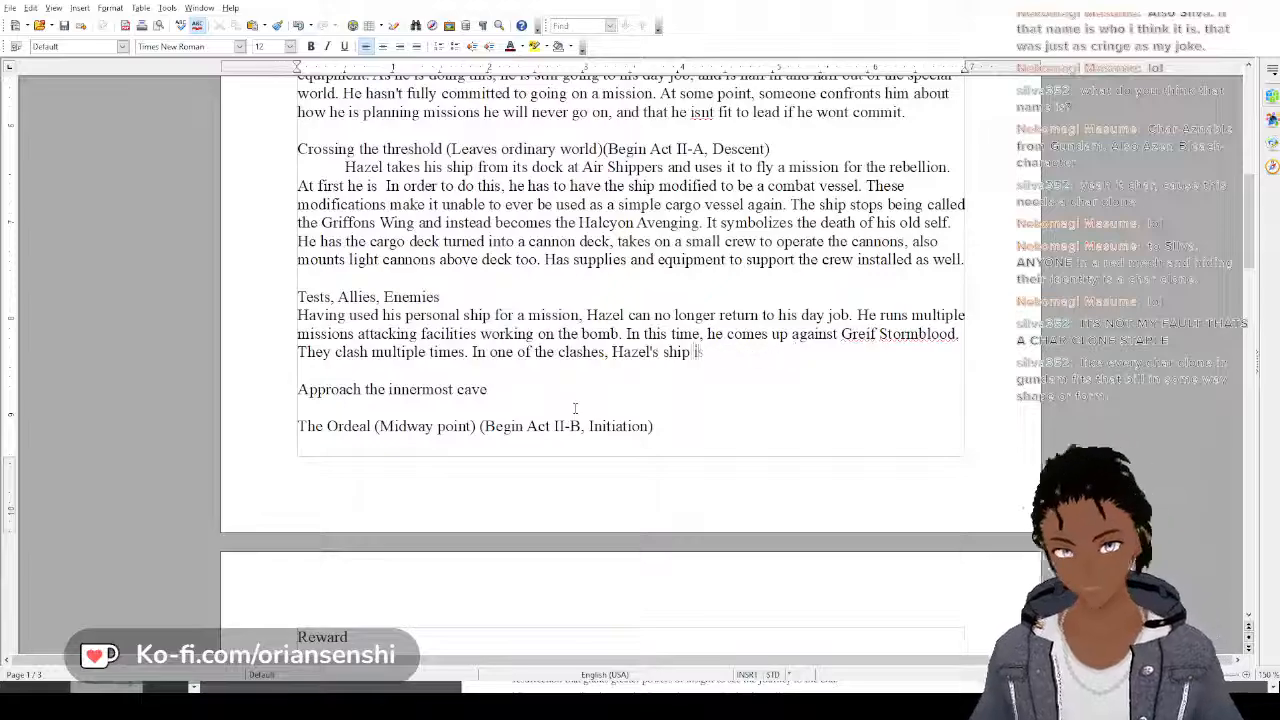
key("BackSpace")
key("BackSpace")
key("BackSpace")
key("BackSpace")
key("BackSpace")
key("BackSpace")
key("BackSpace")
key("BackSpace")
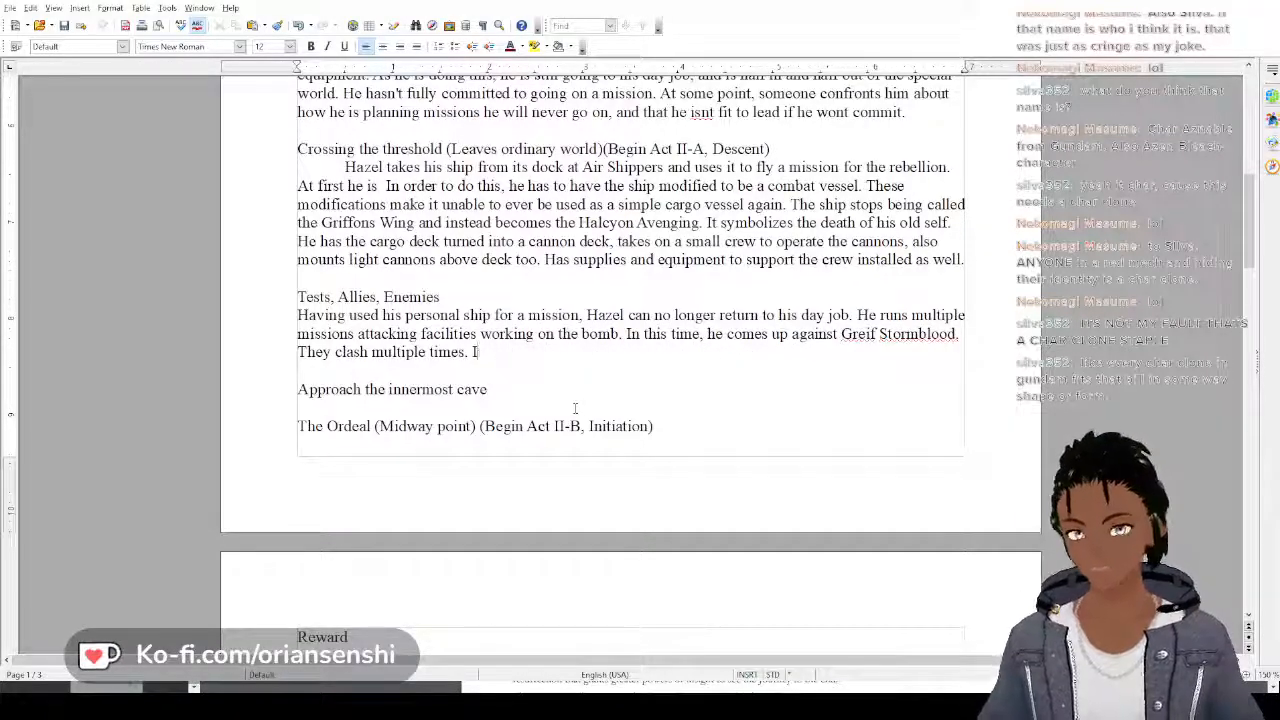
Add a sentence to the Tests, Allies, Enemies paragraph beginning "Fern comes into her own as a rebellion pilot as well,"
type("Fern c")
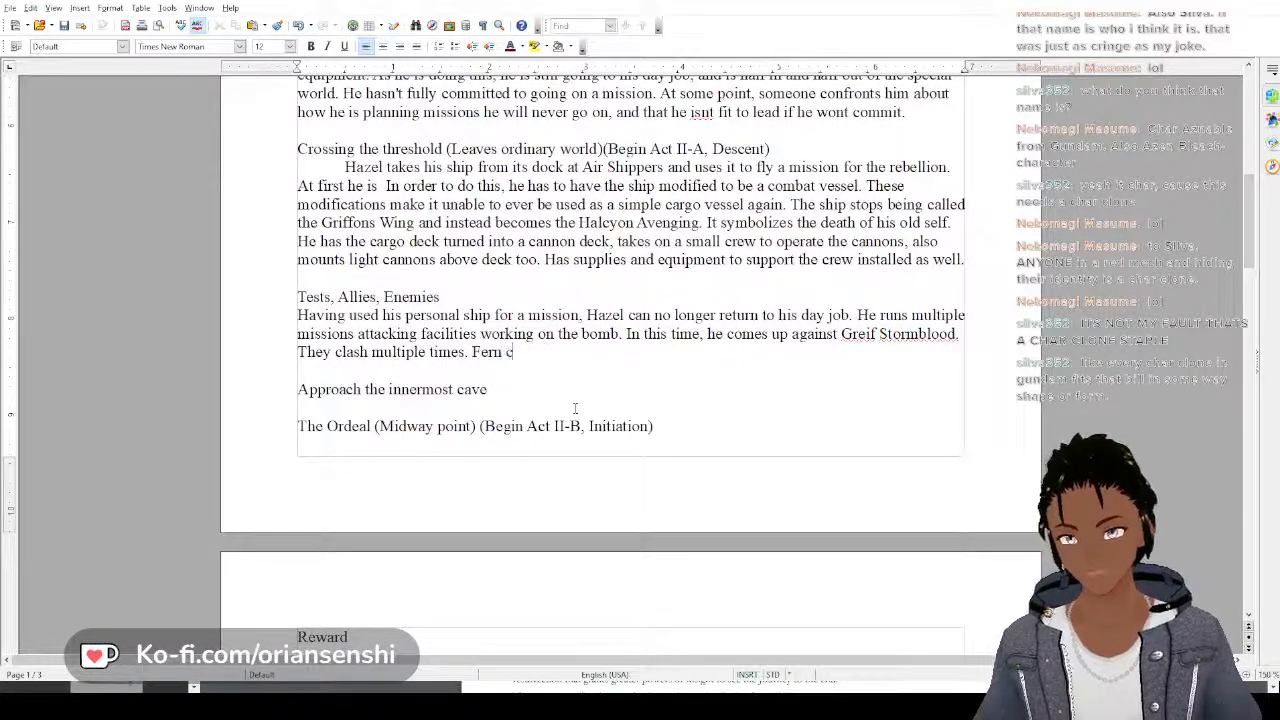
type("omes into lier own as a")
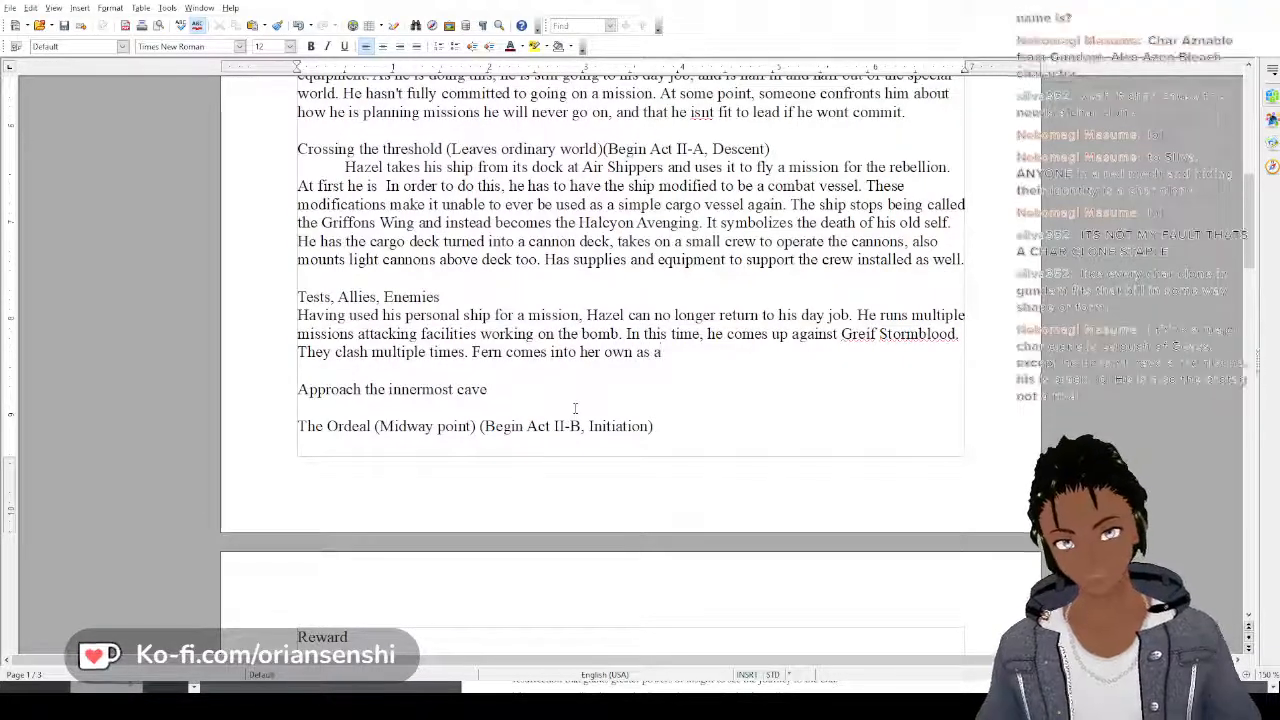
type(" rebe")
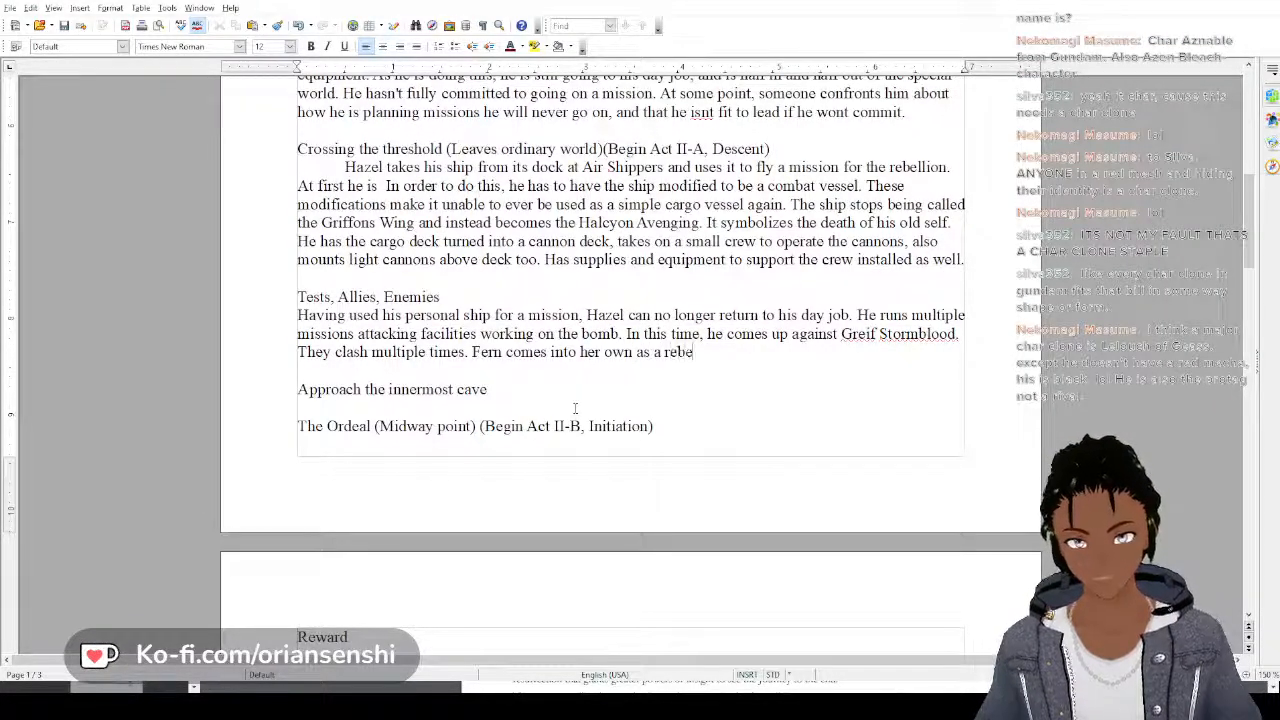
type("llion p")
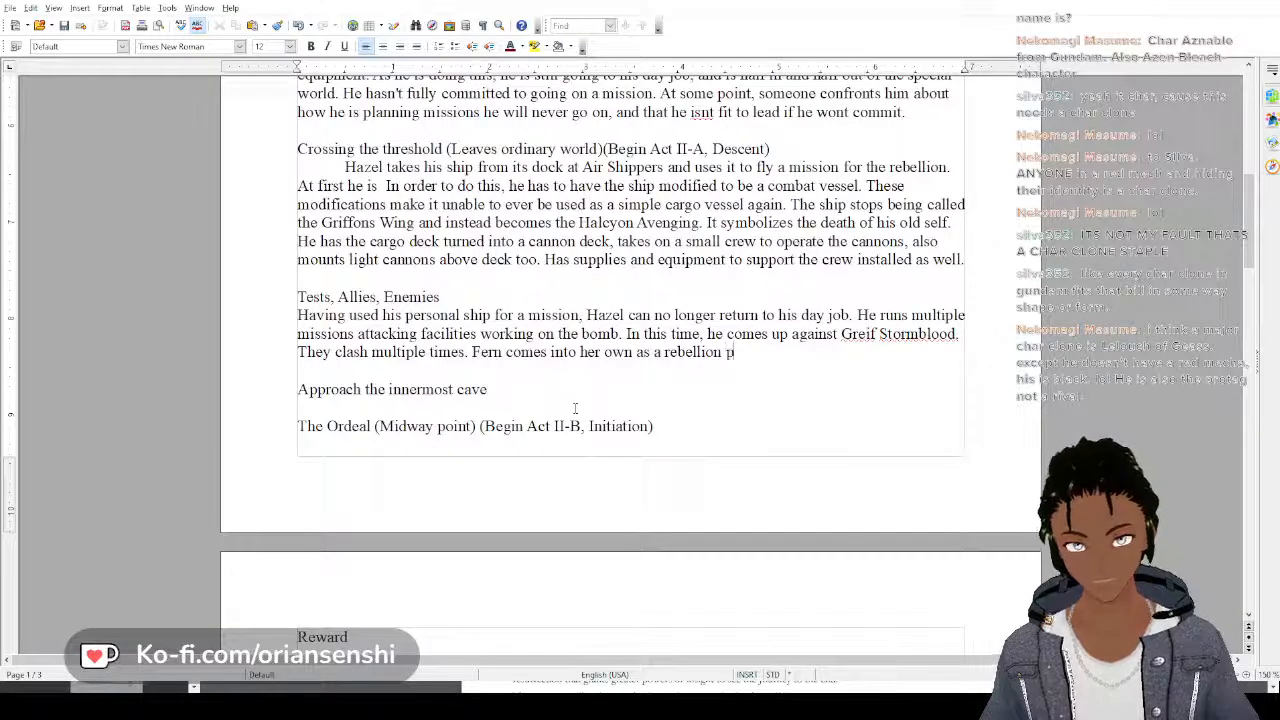
type("ilot as well,")
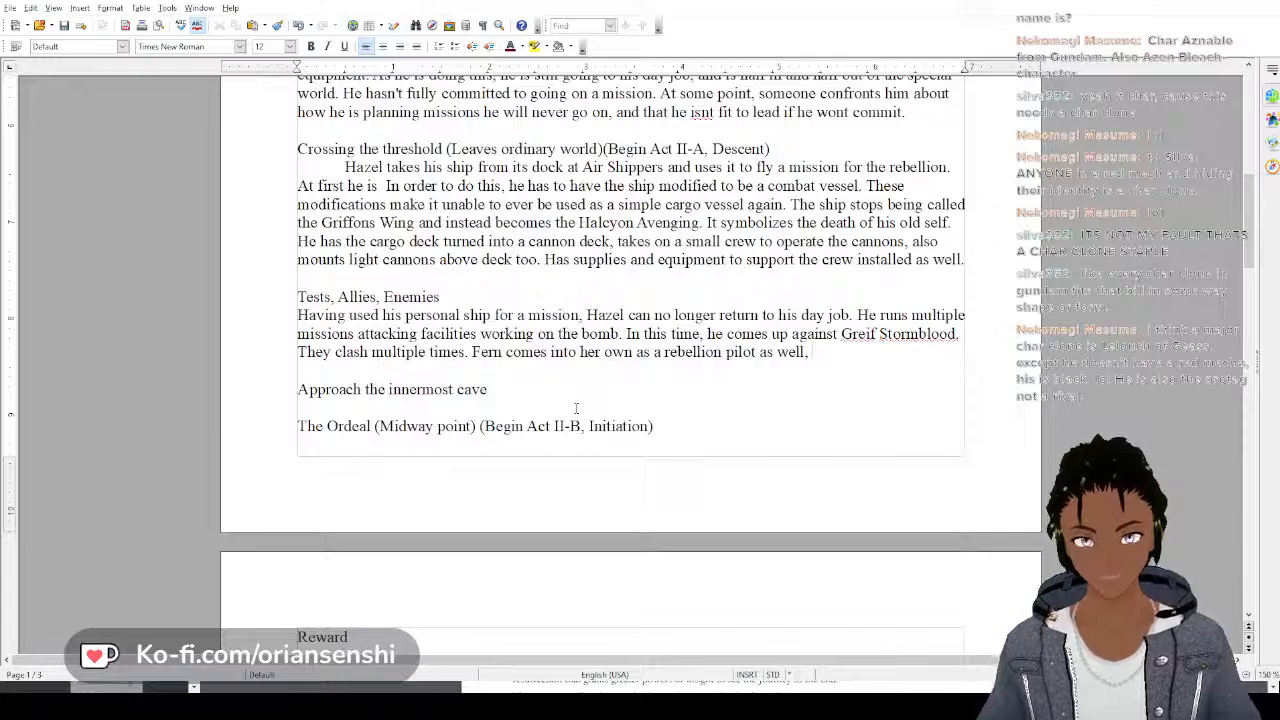
type(" and wor")
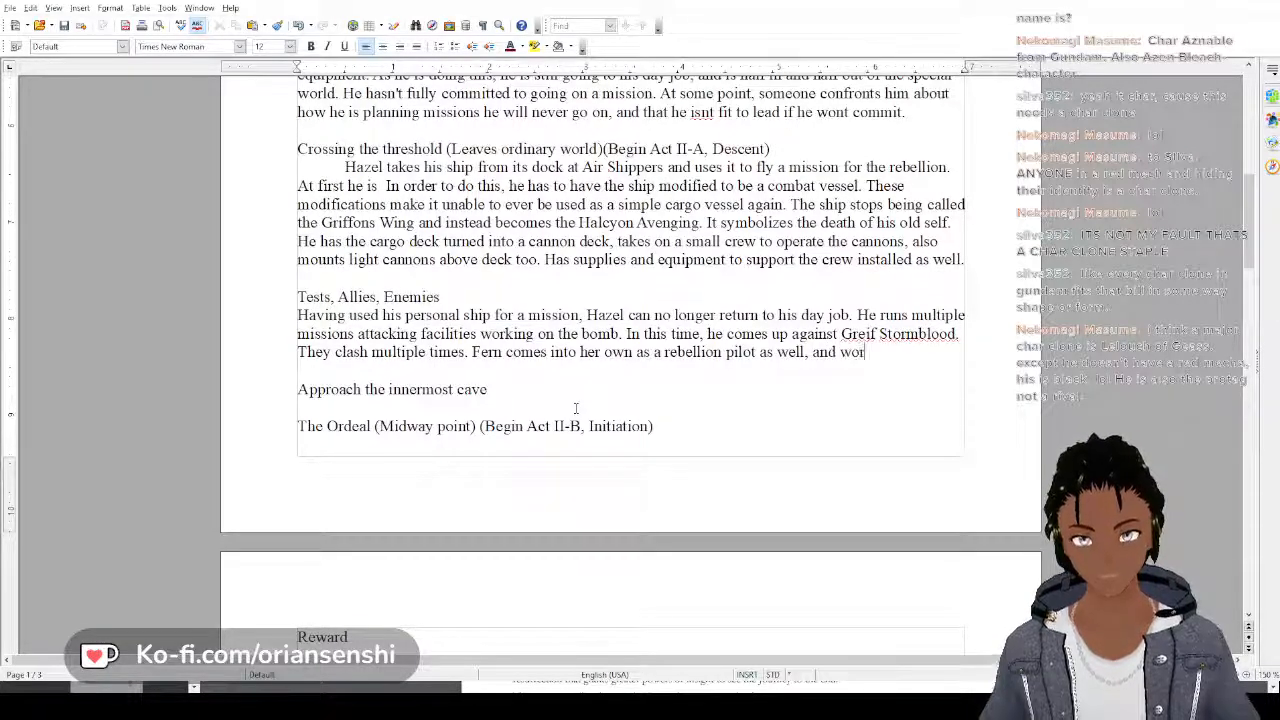
Continue the sentence about Fern with "and becomes", discarding the trial wording "a close"
key("BackSpace")
key("BackSpace")
key("BackSpace")
type("becomes a close")
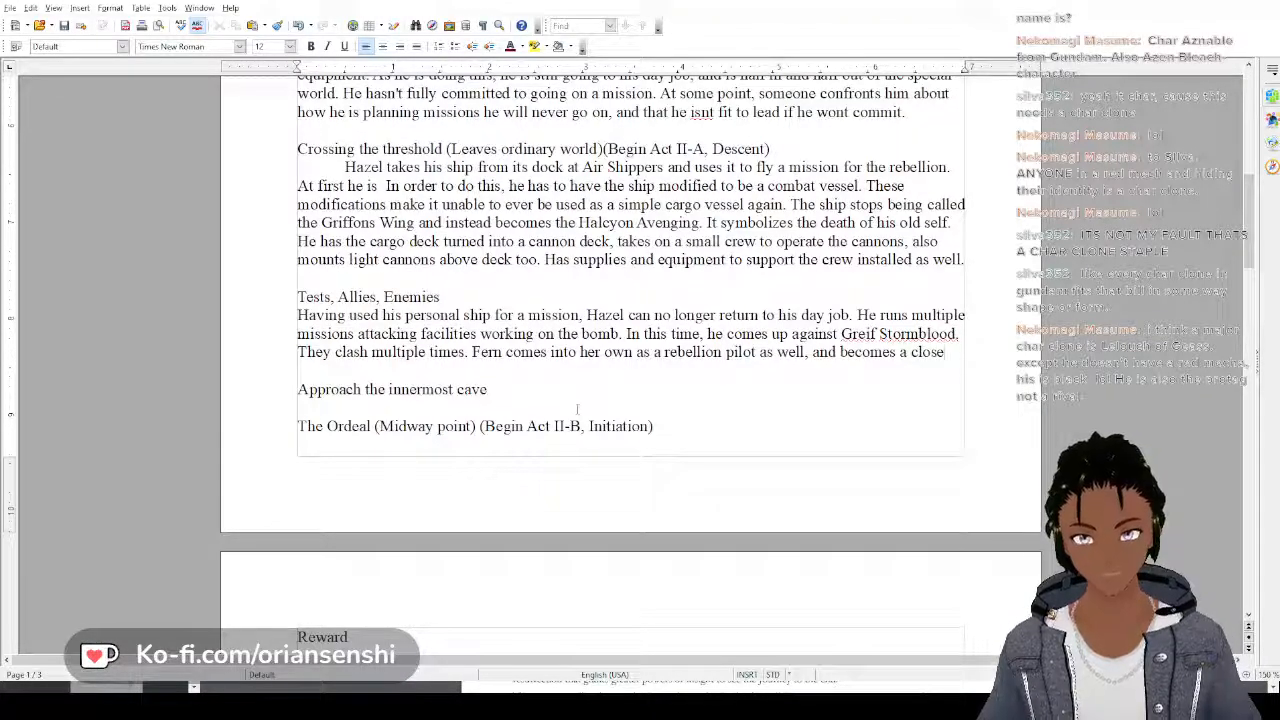
type(" a")
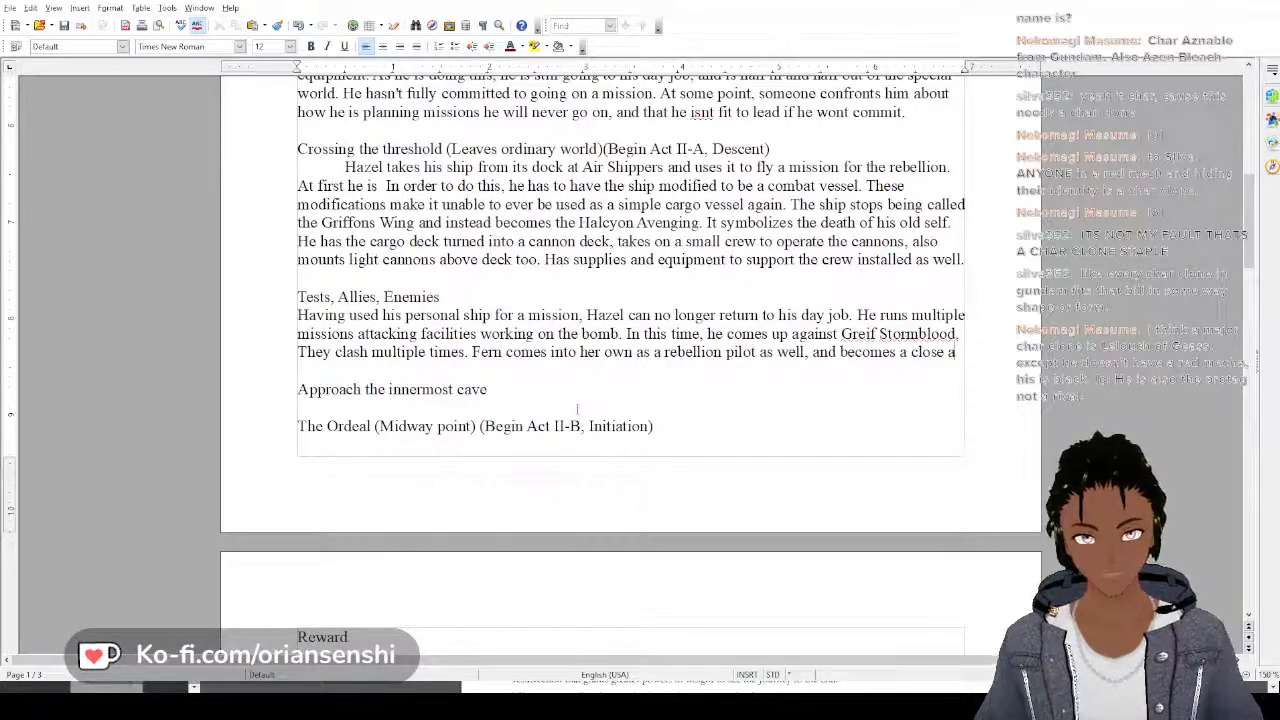
key("BackSpace")
key("BackSpace")
key("BackSpace")
key("BackSpace")
key("BackSpace")
key("BackSpace")
key("BackSpace")
key("BackSpace")
key("BackSpace")
key("BackSpace")
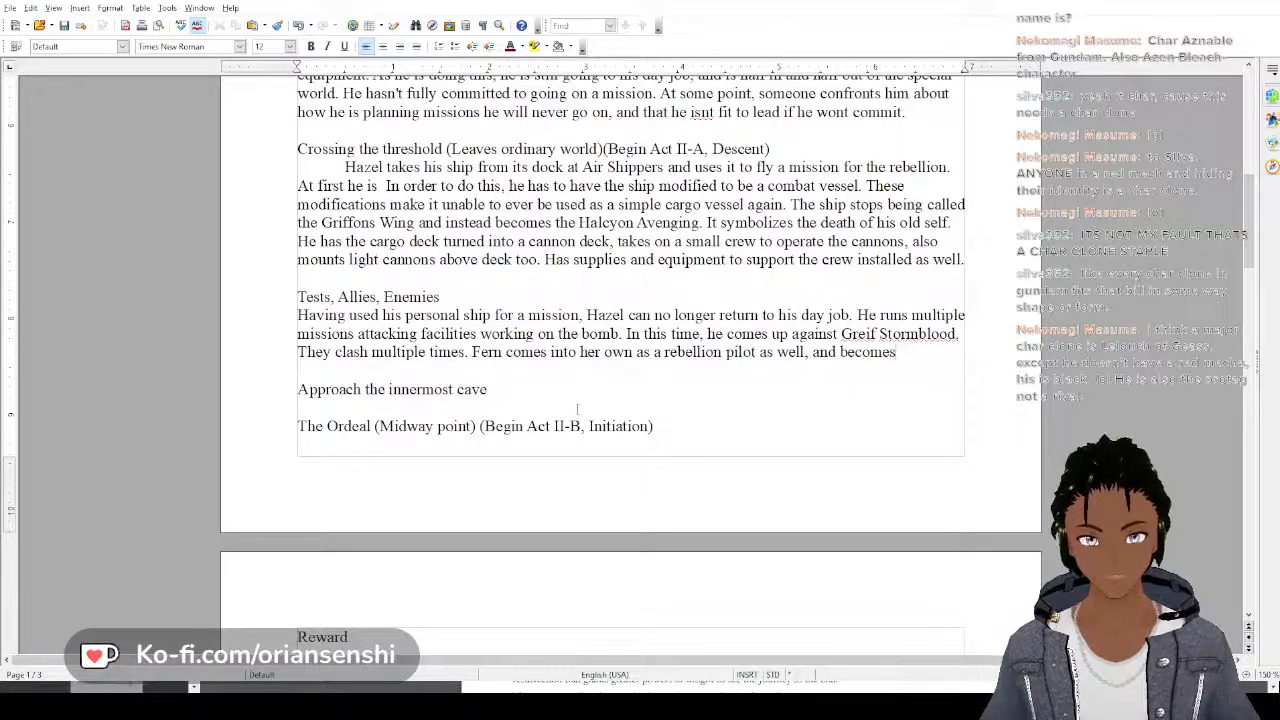
Complete the sentence about Fern with "an even closer ally to Hazel.", correcting the misspelling "allie"
type("an e")
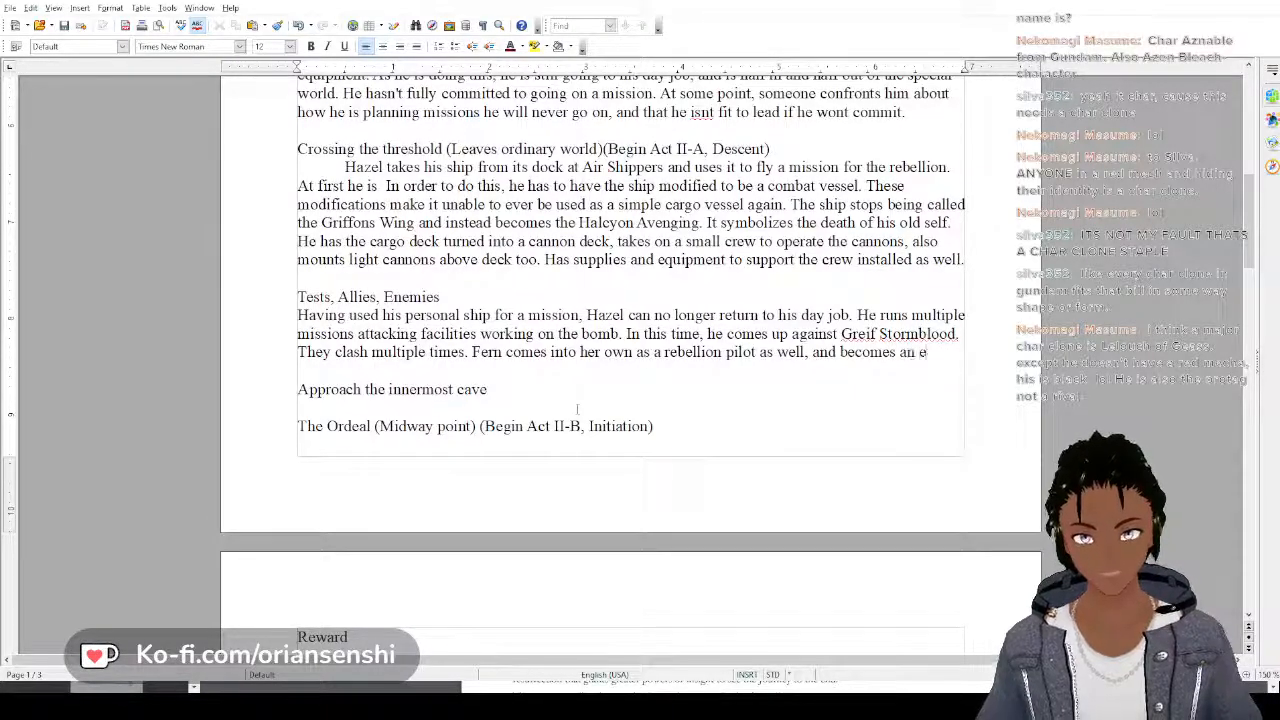
type("ven closer all")
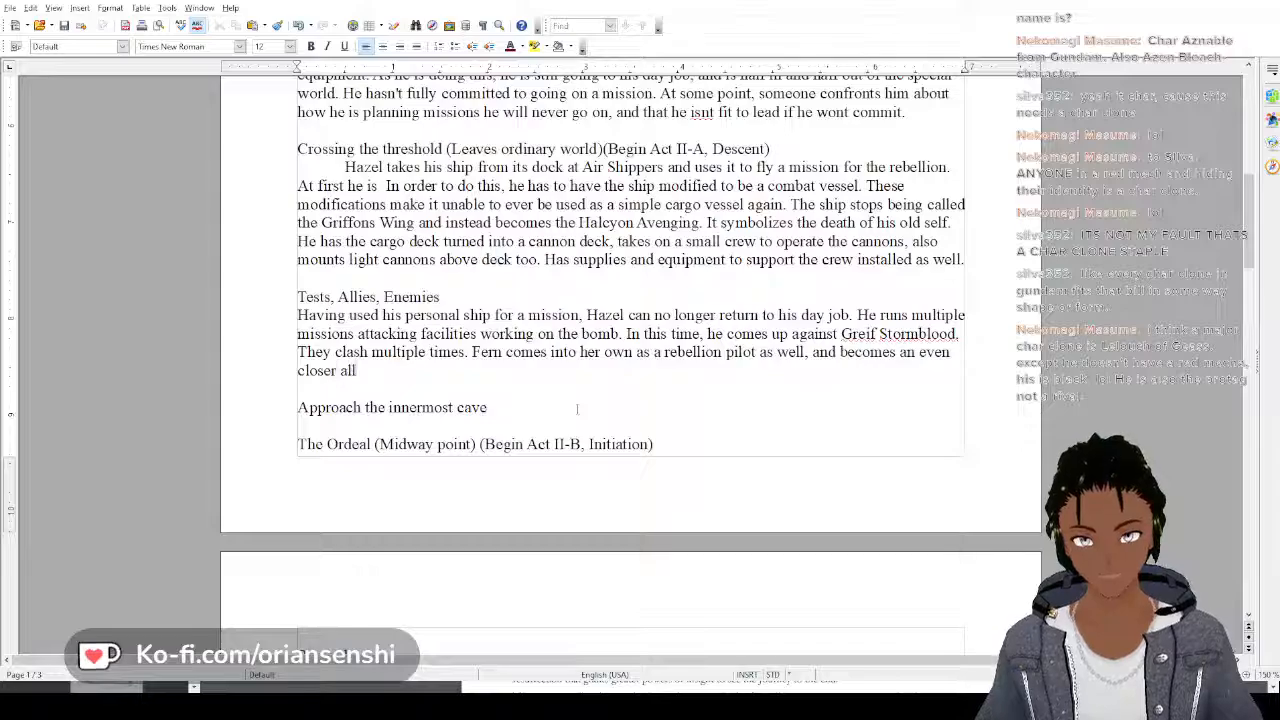
type("ie to Haz")
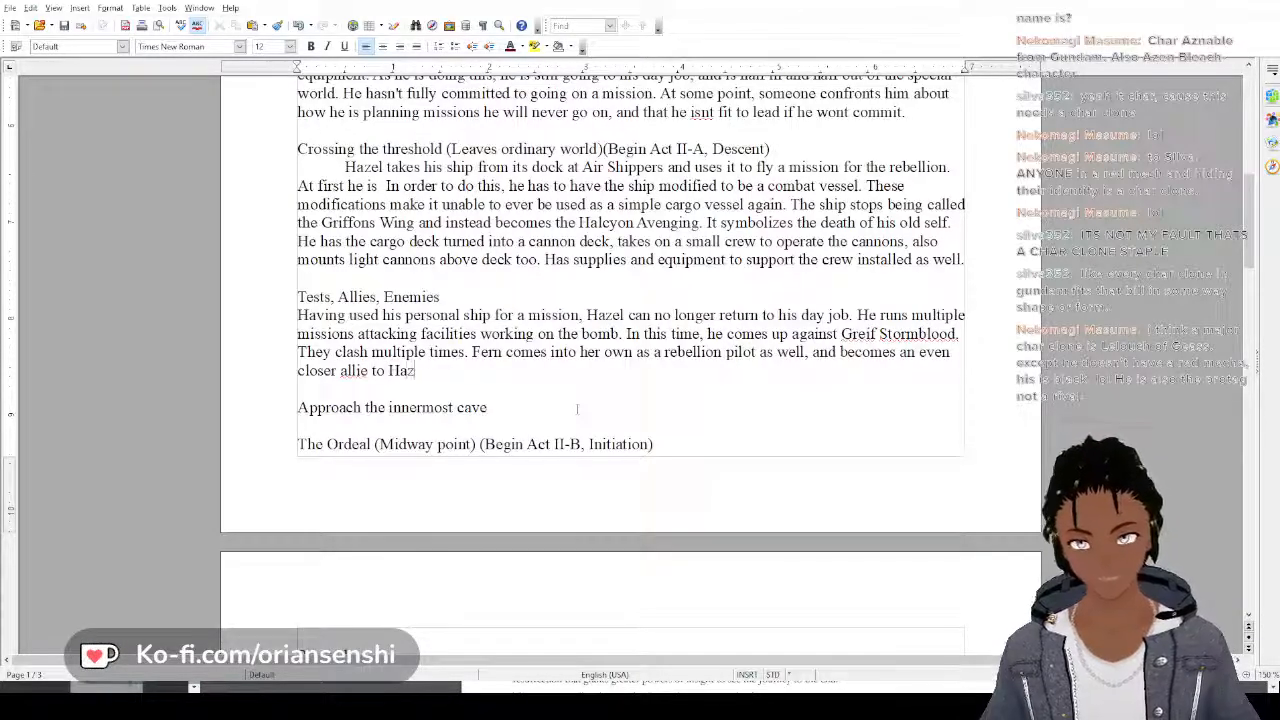
key("BackSpace")
key("BackSpace")
key("BackSpace")
key("BackSpace")
key("BackSpace")
key("BackSpace")
key("BackSpace")
key("BackSpace")
key("BackSpace")
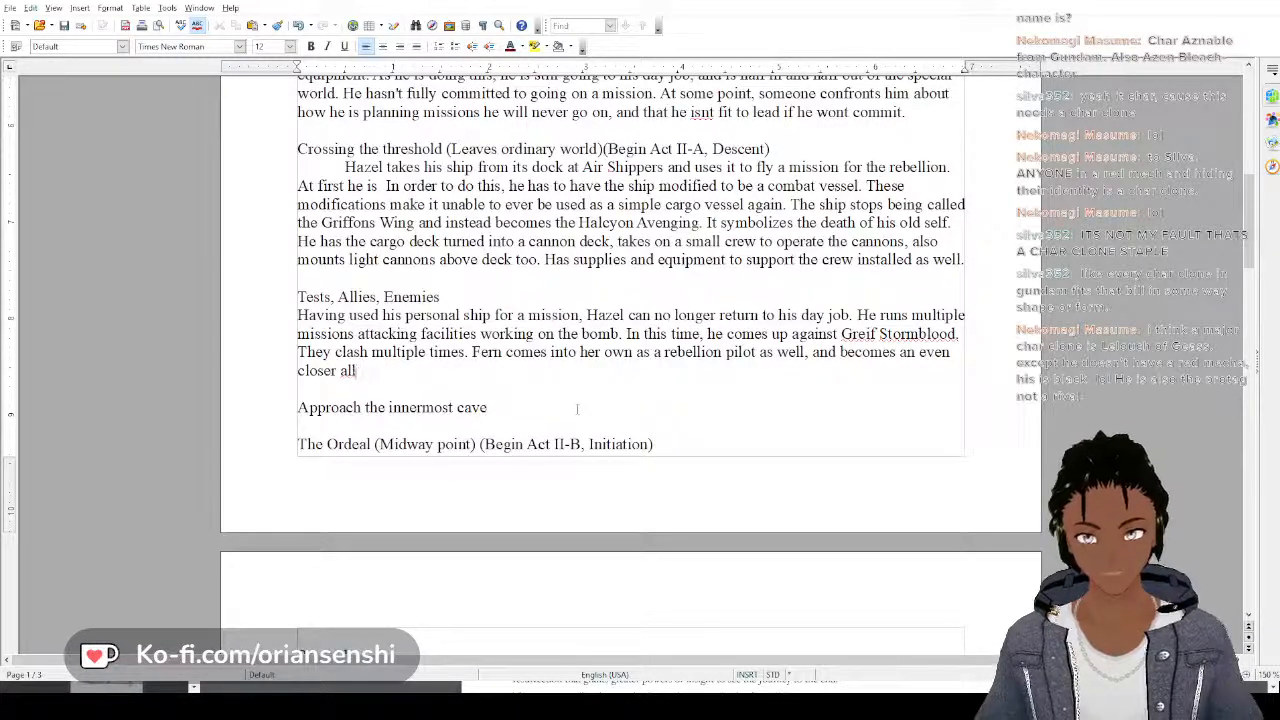
type("y to Hazel.")
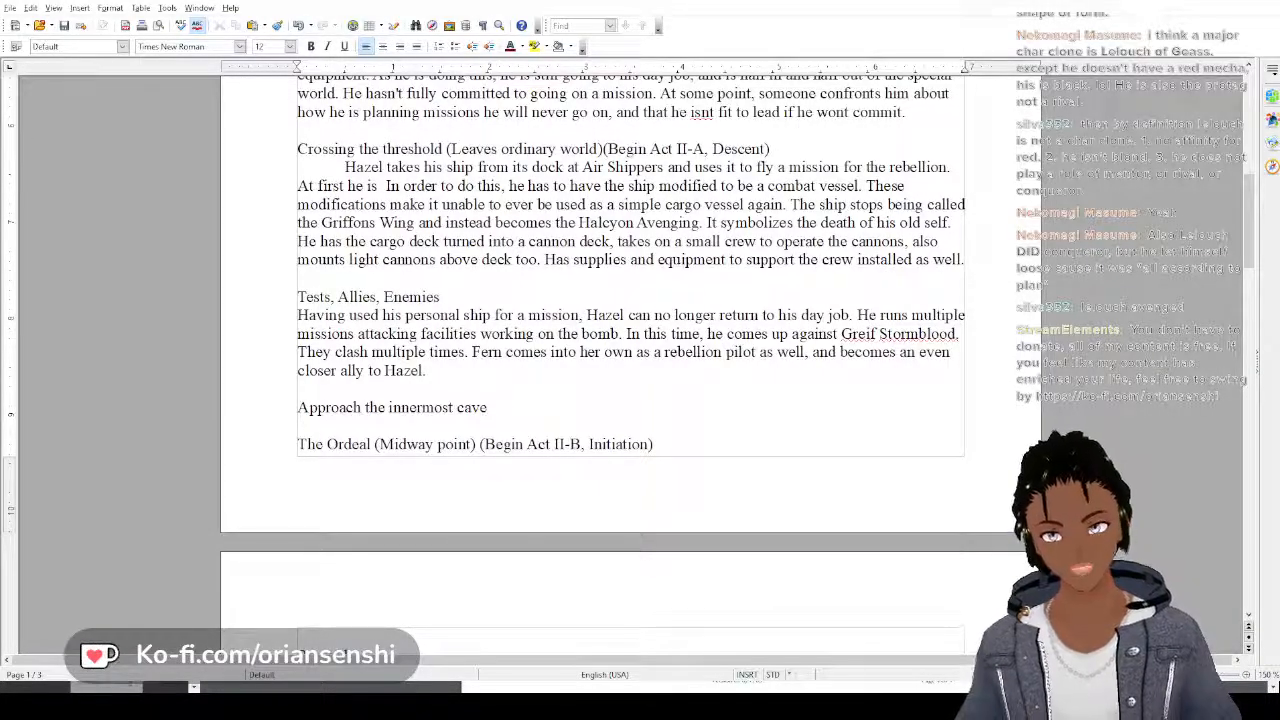
Indent the Tests, Allies, Enemies paragraph and begin an indented paragraph under "Approach the innermost cave" with "During one of the missions"
left_click(496, 407)
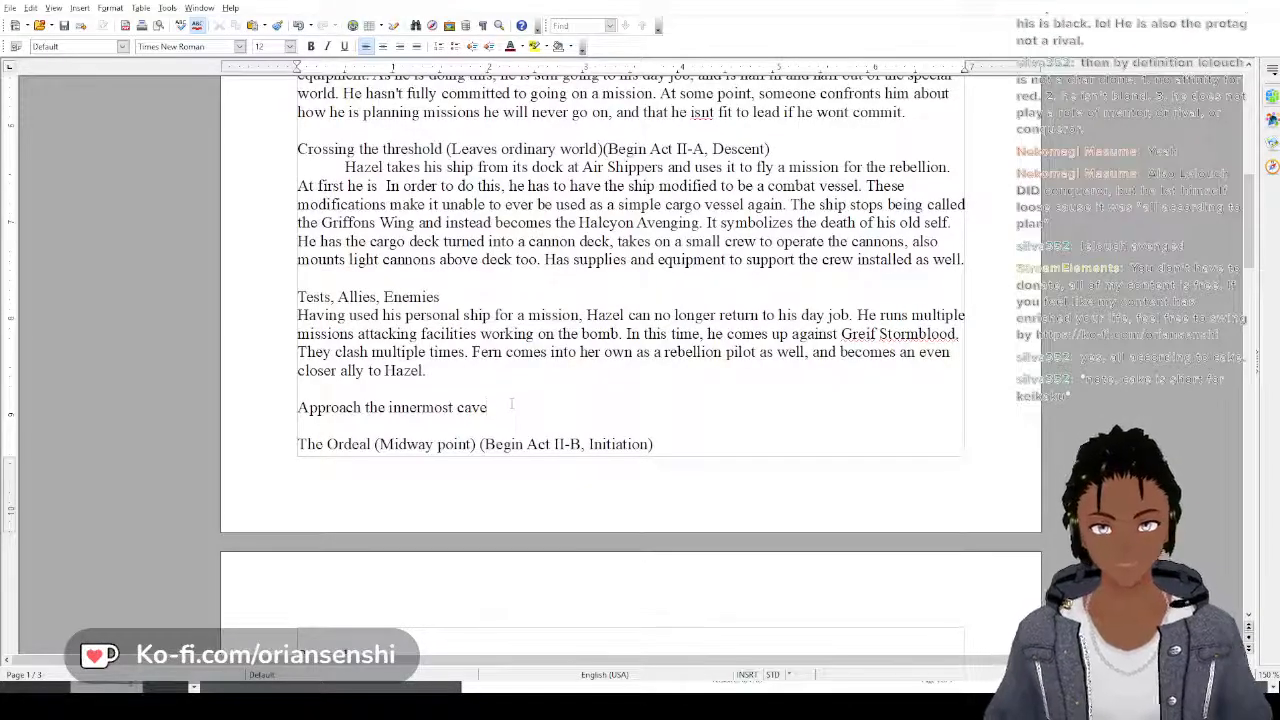
key("Return")
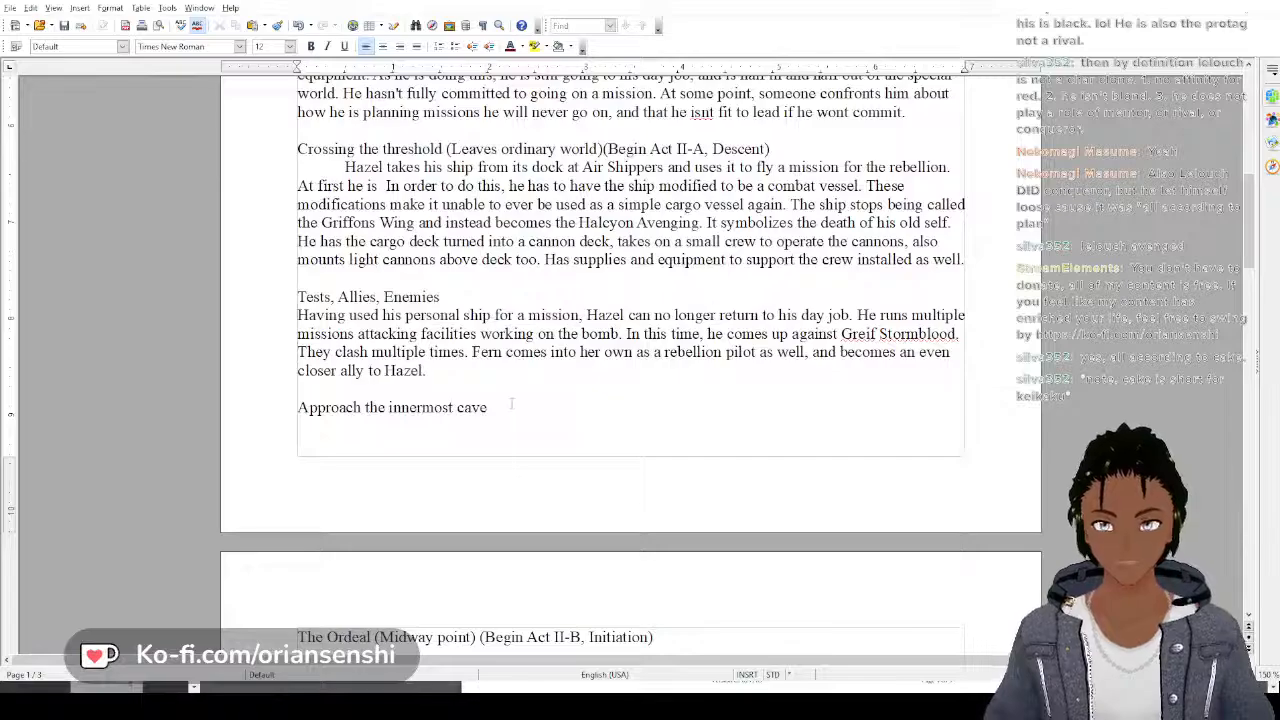
key("Tab")
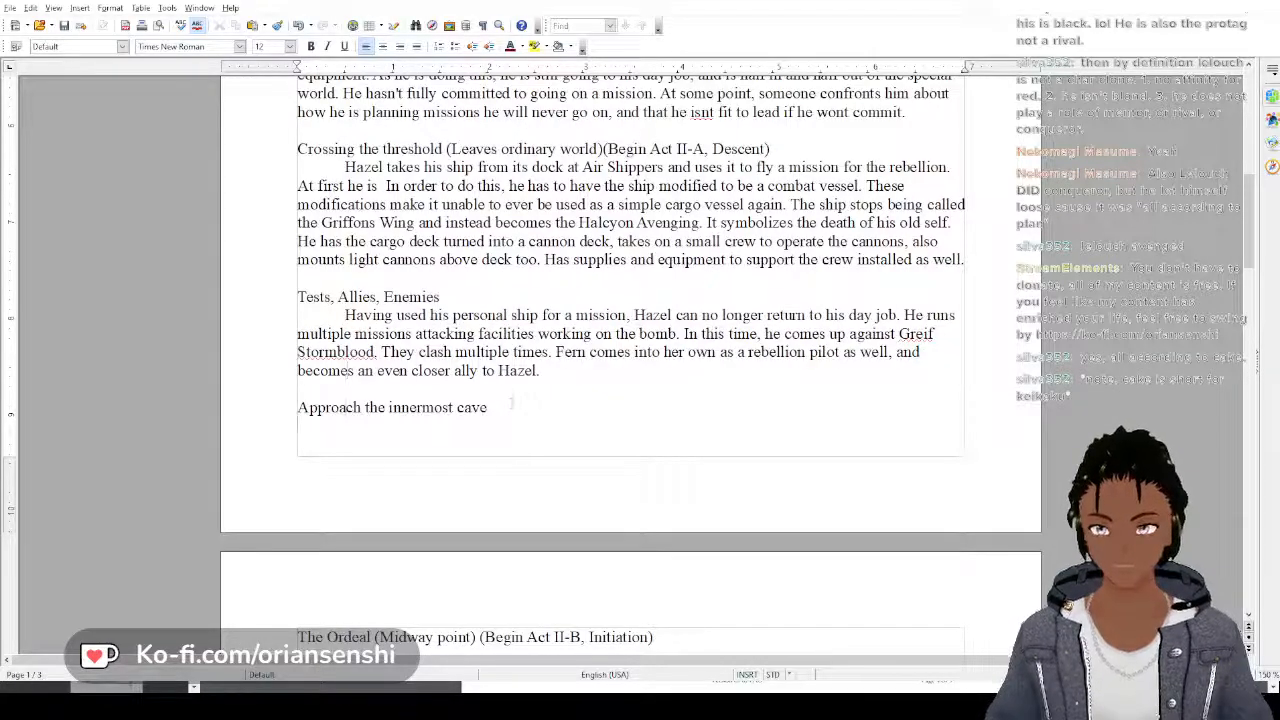
type("Durin")
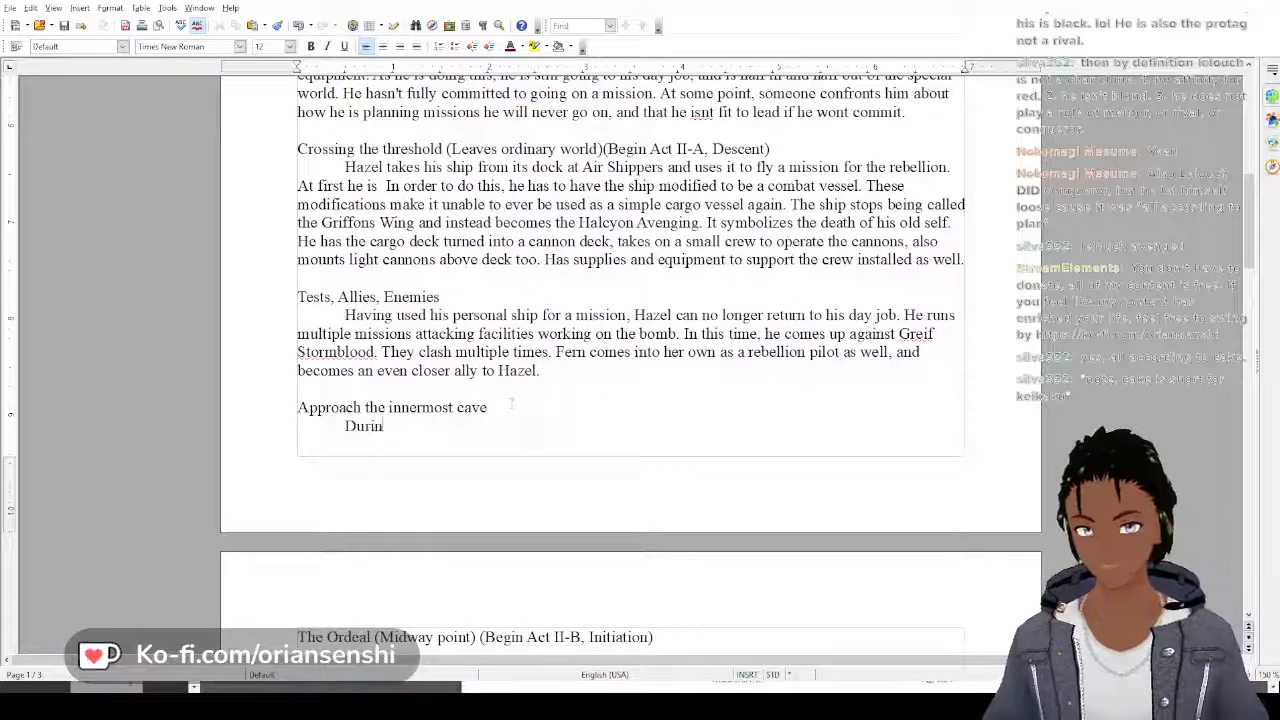
type("g one of the")
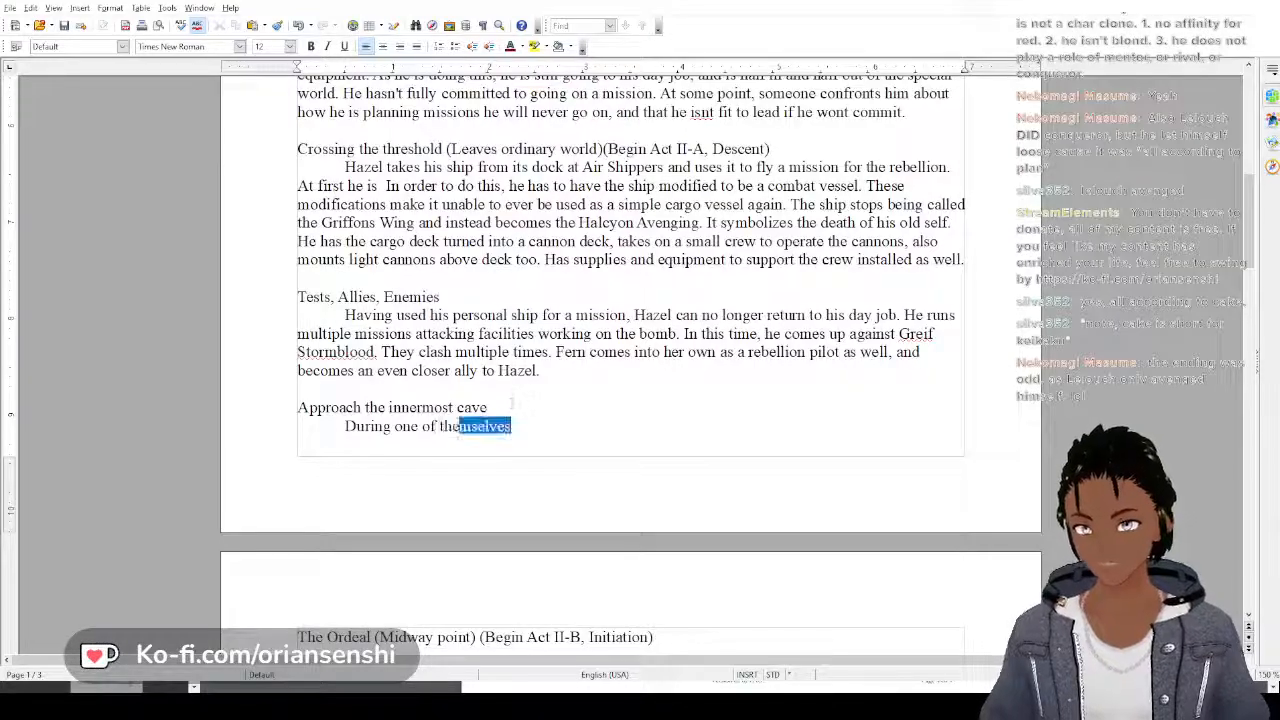
type(" missions")
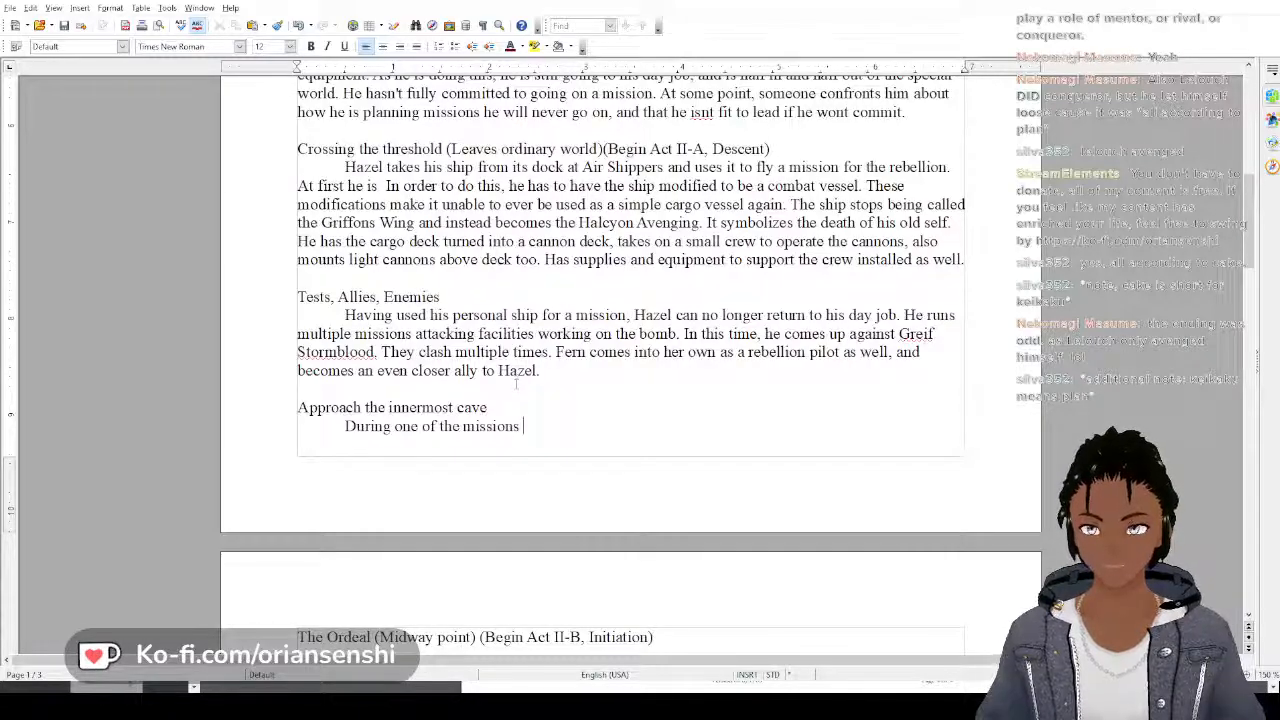
Continue the opening sentence under "Approach the innermost cave" with "hazel's ship is ireparably"
type("hazel's sh")
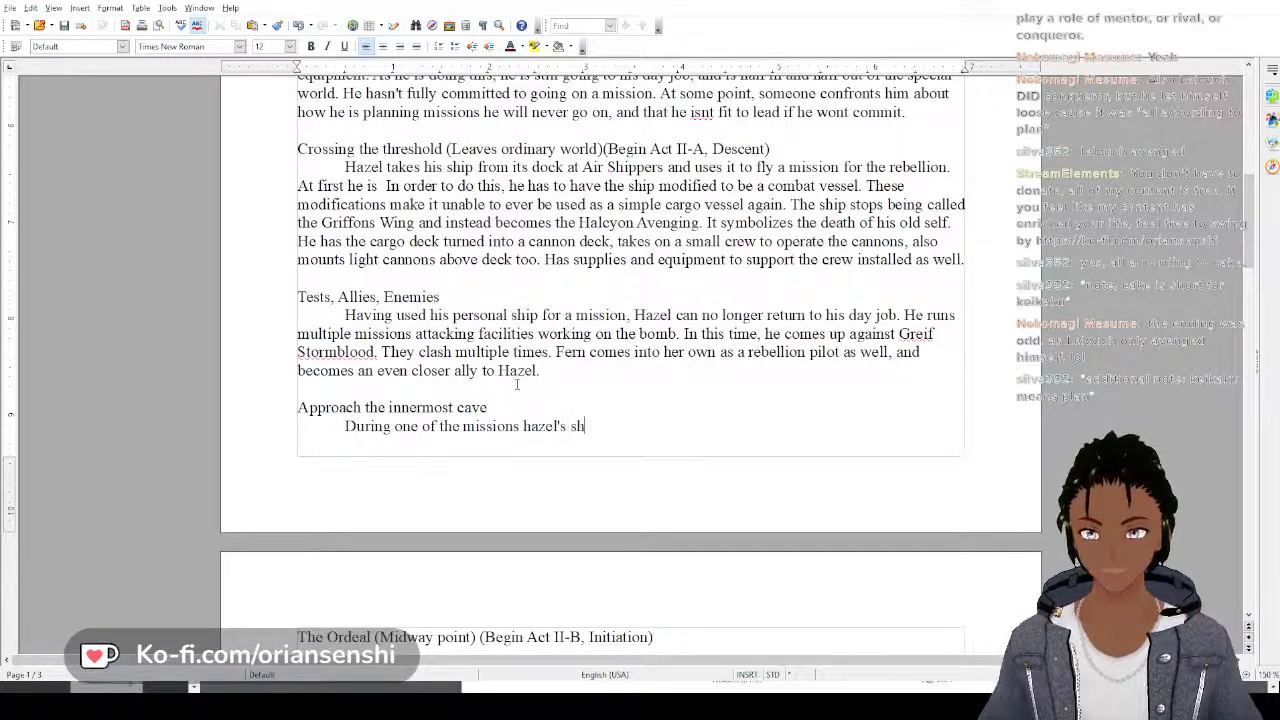
type("ip is ")
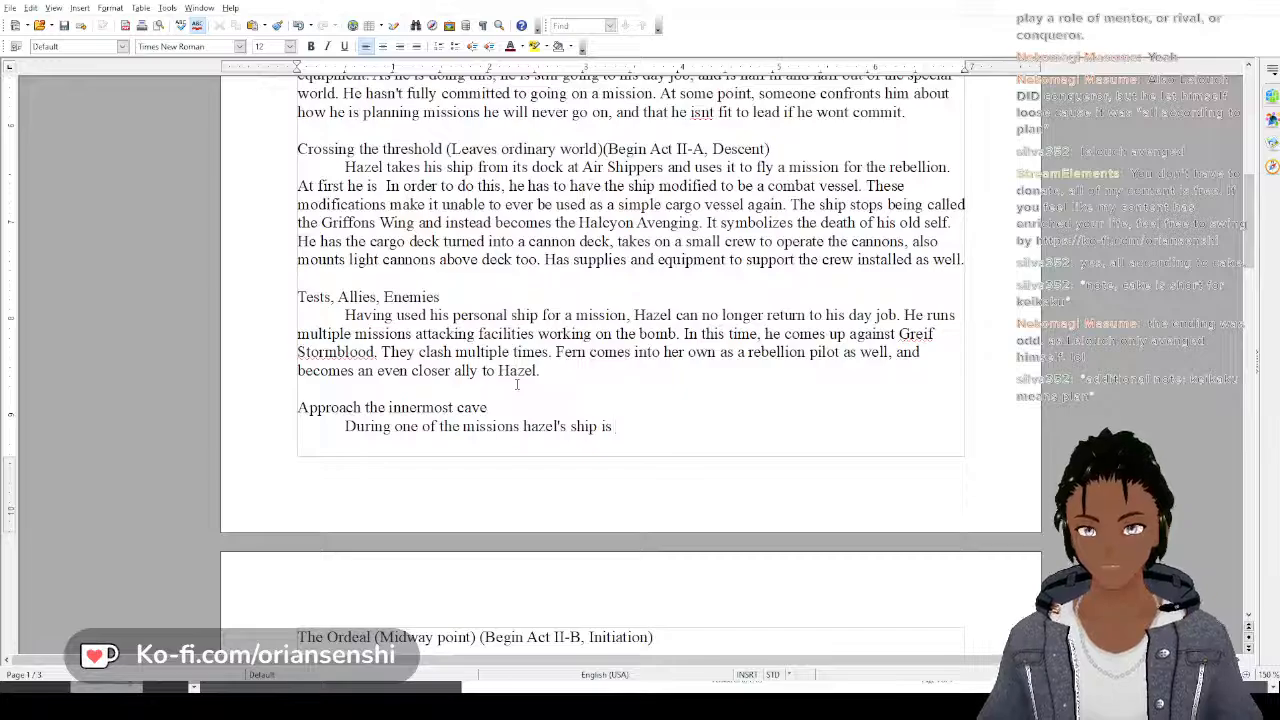
type("ire")
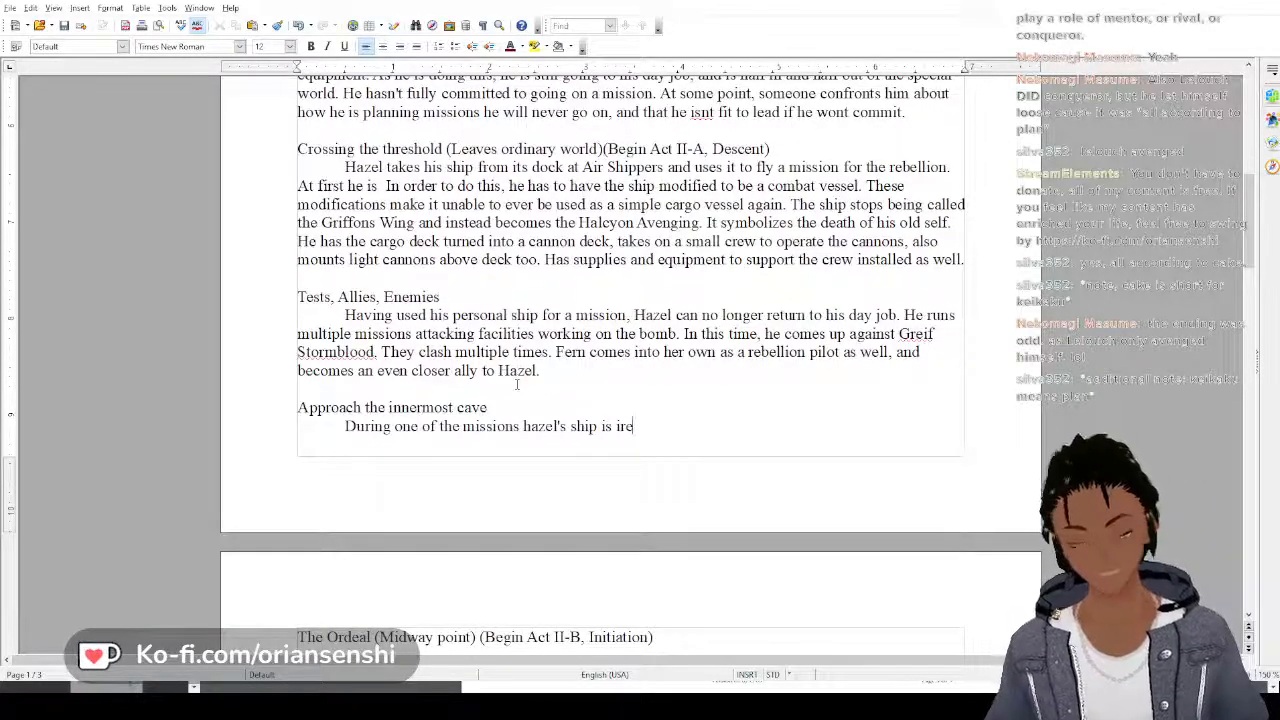
type("parable")
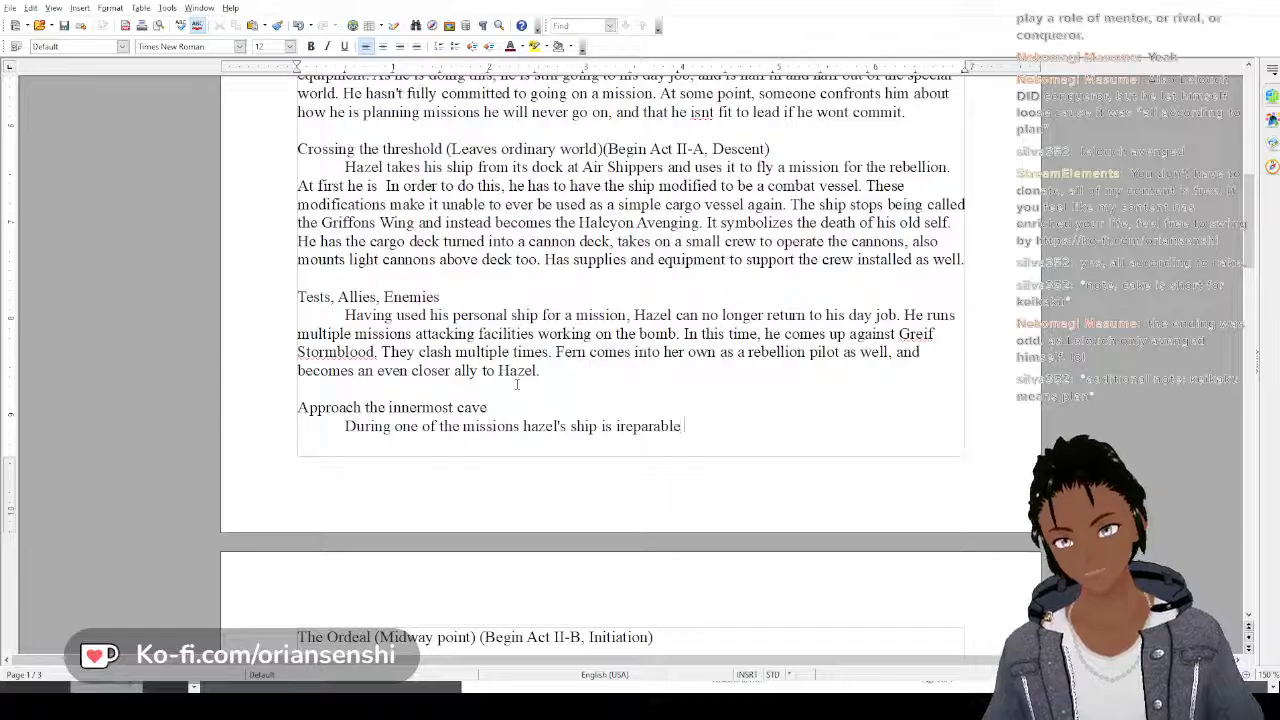
key("BackSpace")
key("BackSpace")
type("y")
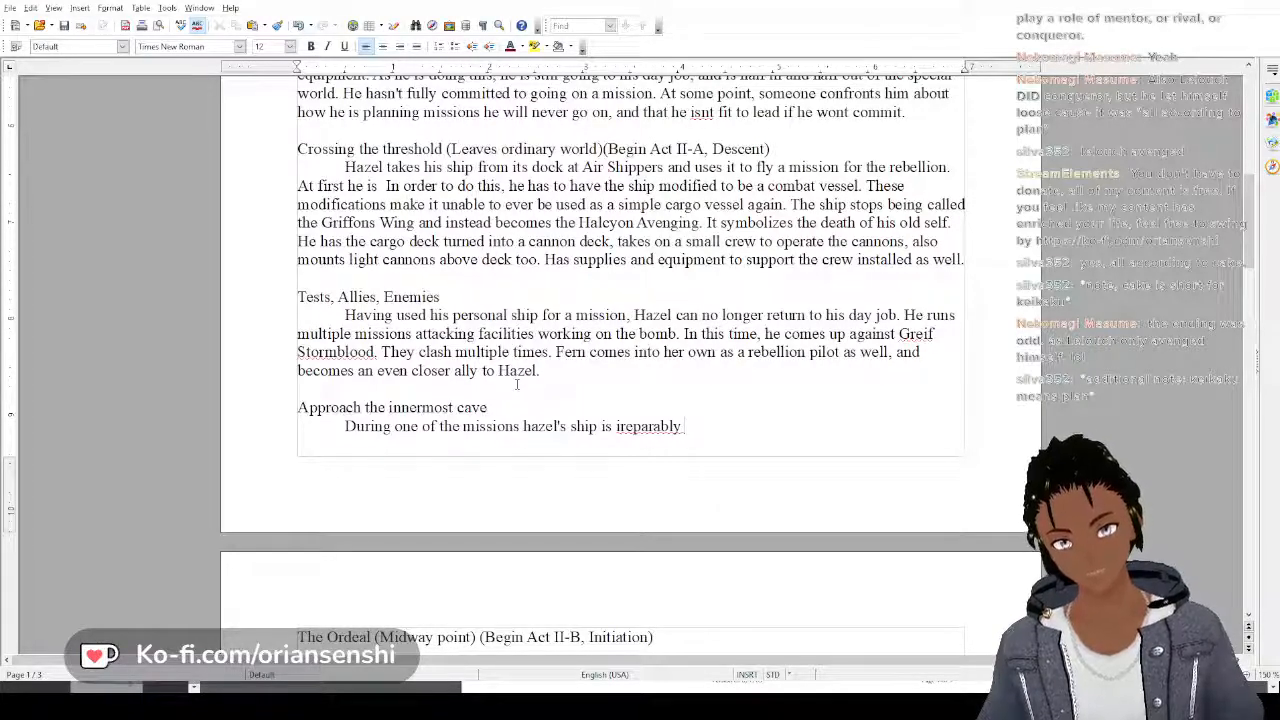
Correct the misspelled adverb to "irreparably" and finish the sentence with "damaged, and barely manages to get away."
double_click(645, 428)
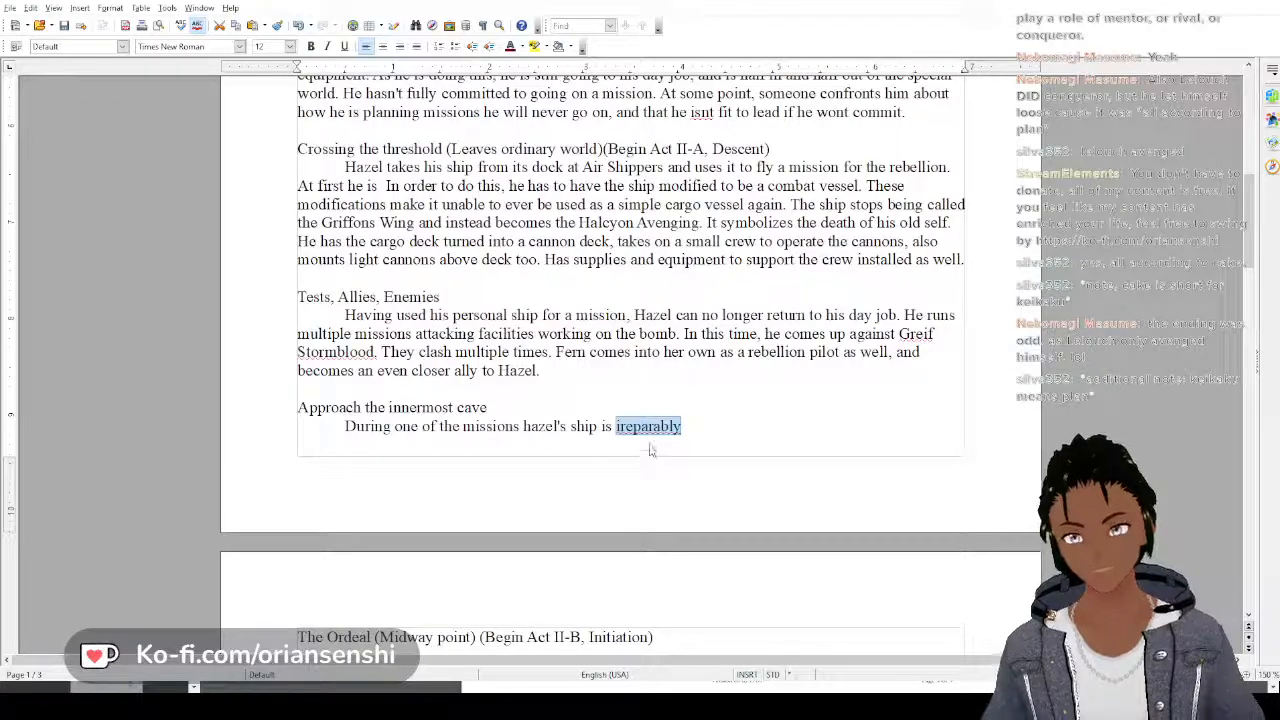
type("irreparably dam")
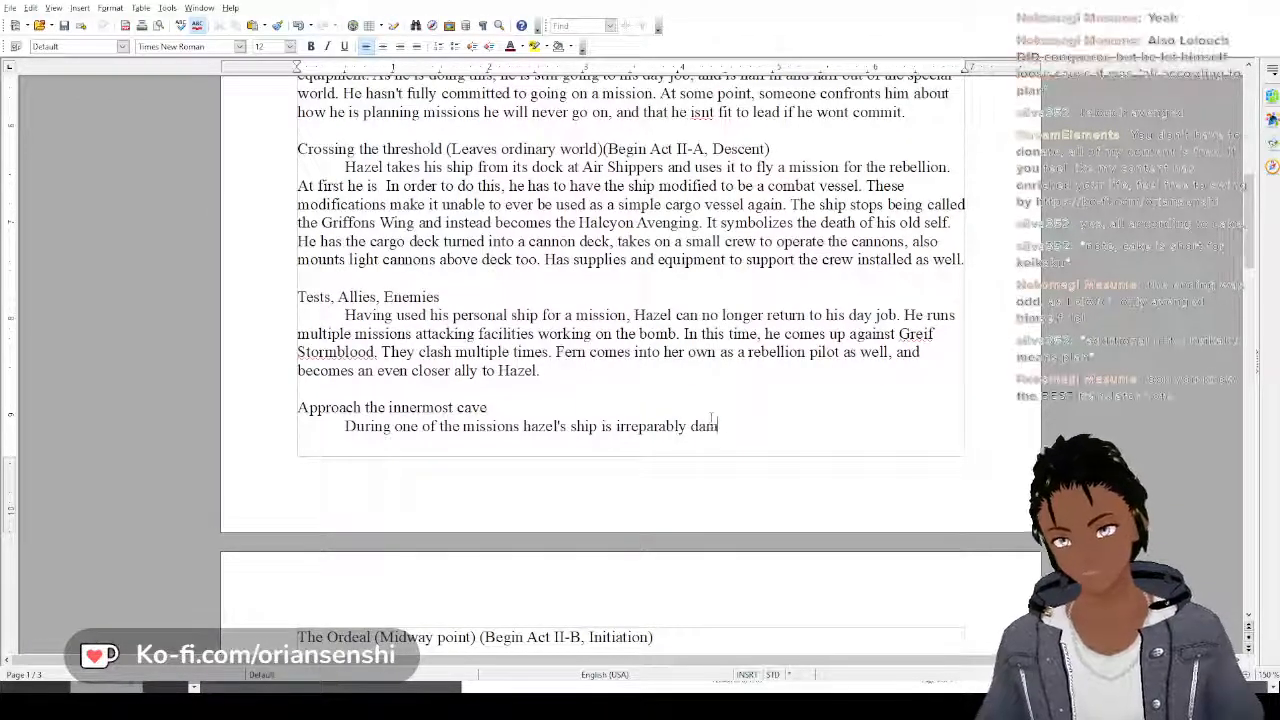
type("aged, and bare")
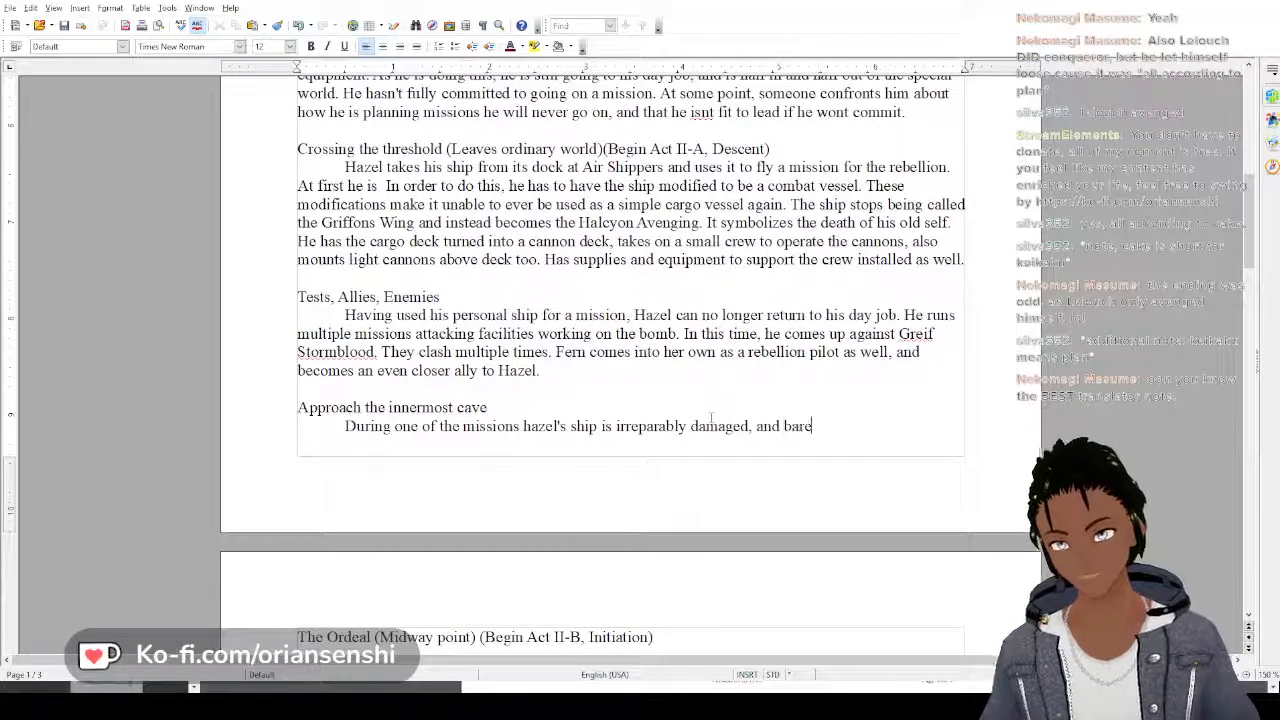
type("ly manages")
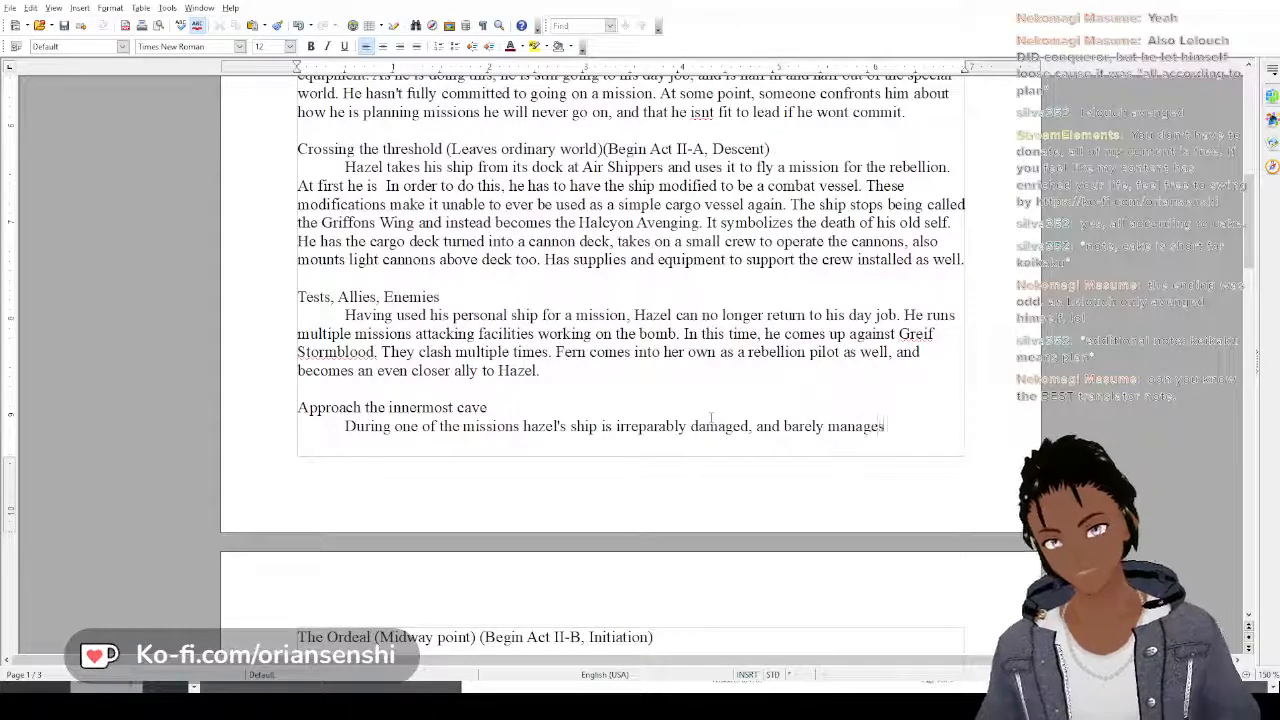
type(" to get away.")
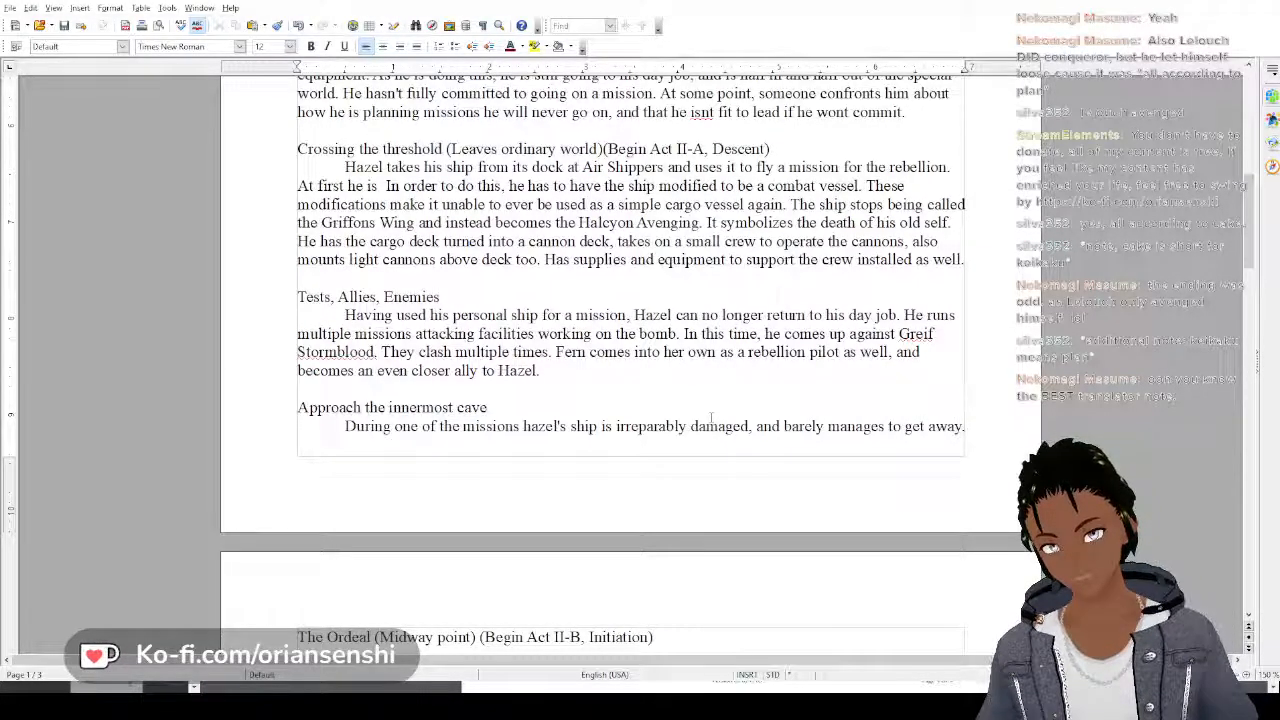
Add a sentence to the Approach the innermost cave paragraph beginning "The crew take some time off the front lines to"
key("Return")
type("The ")
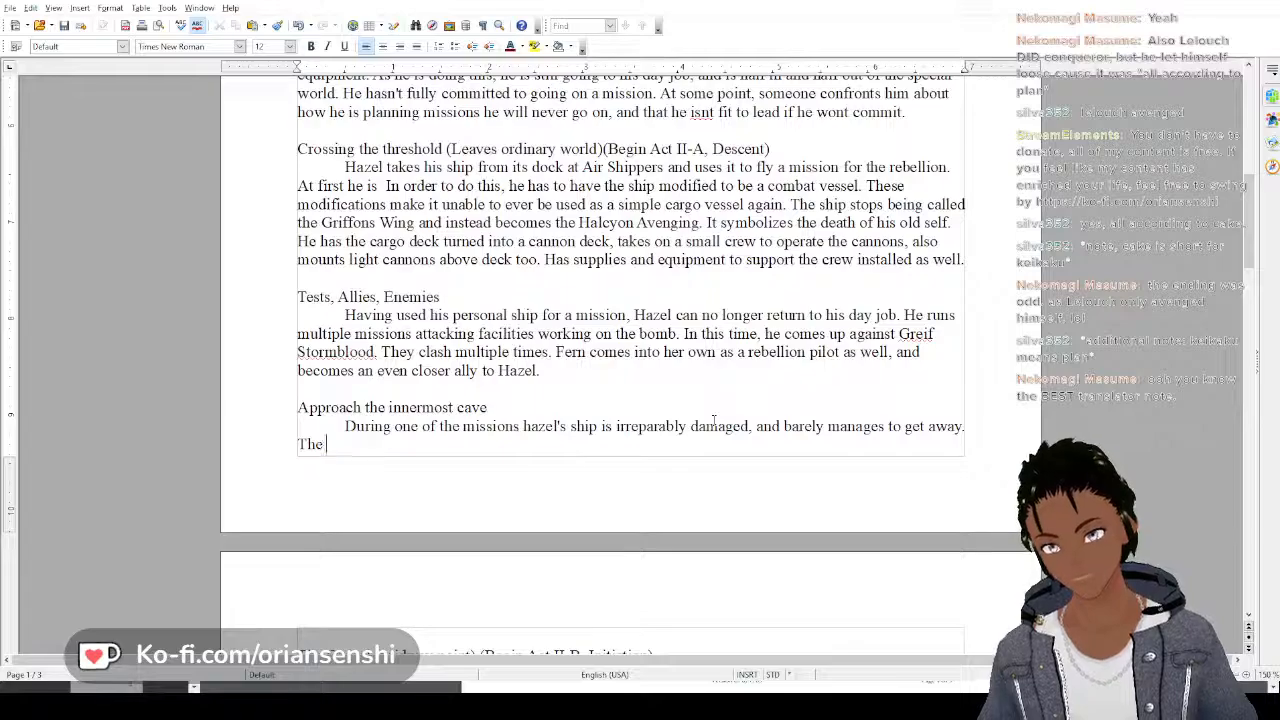
type("Cre")
key("BackSpace")
key("BackSpace")
key("BackSpace")
key("BackSpace")
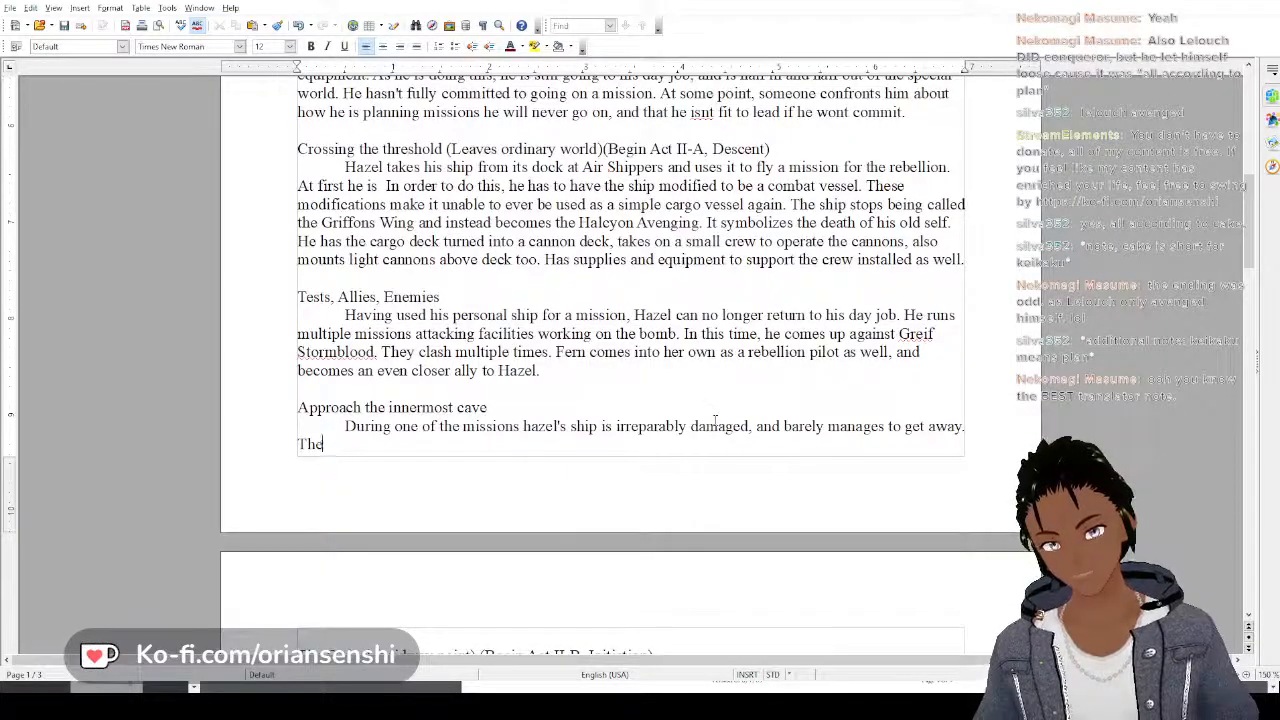
type("crew")
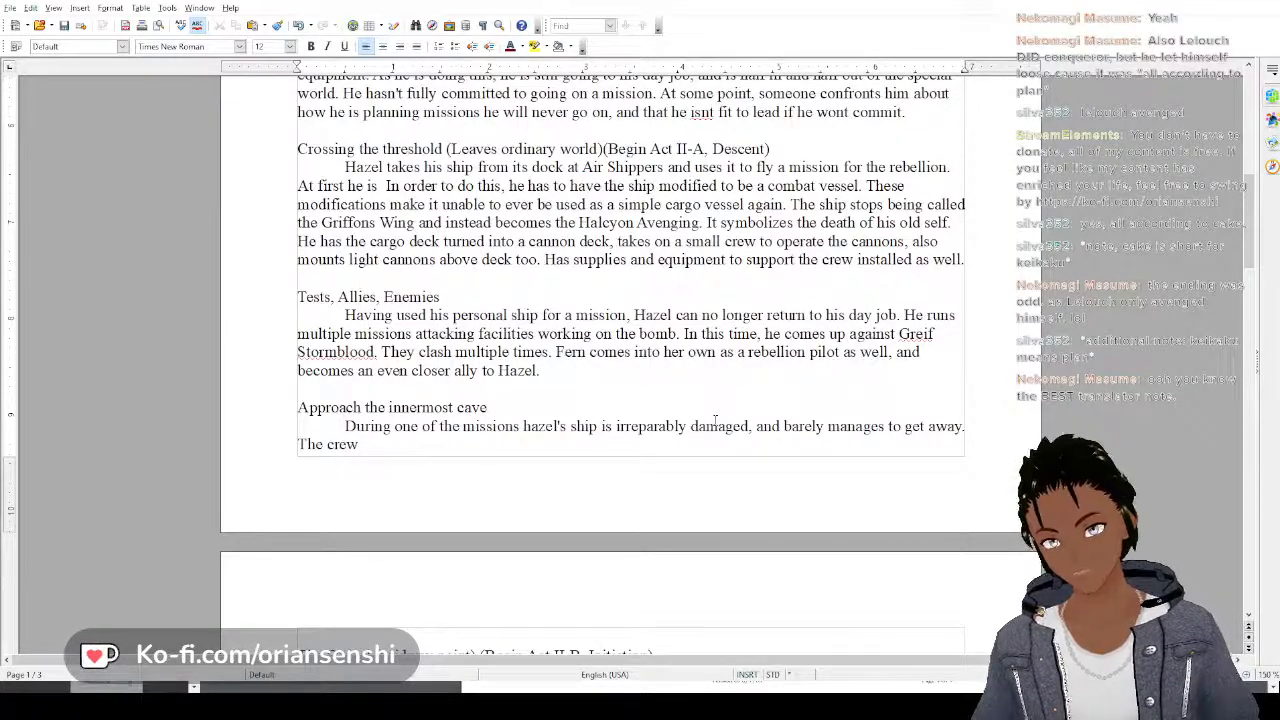
type("take so")
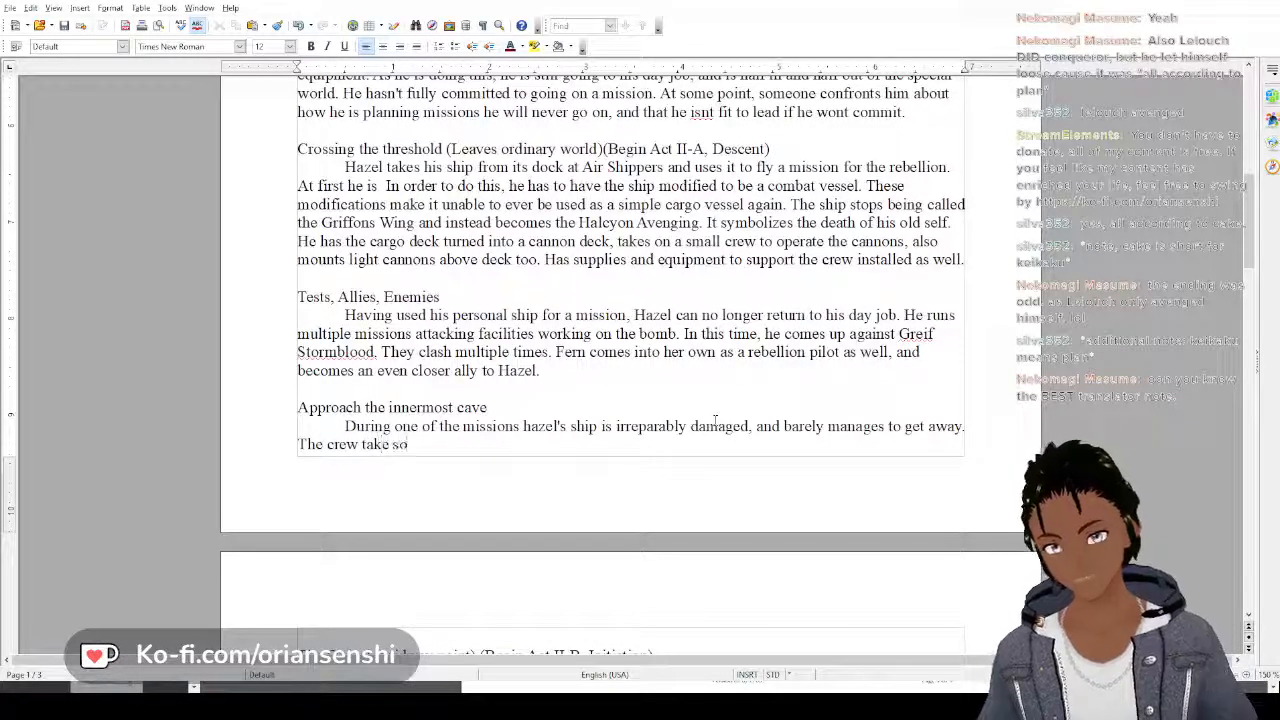
type("me time off the")
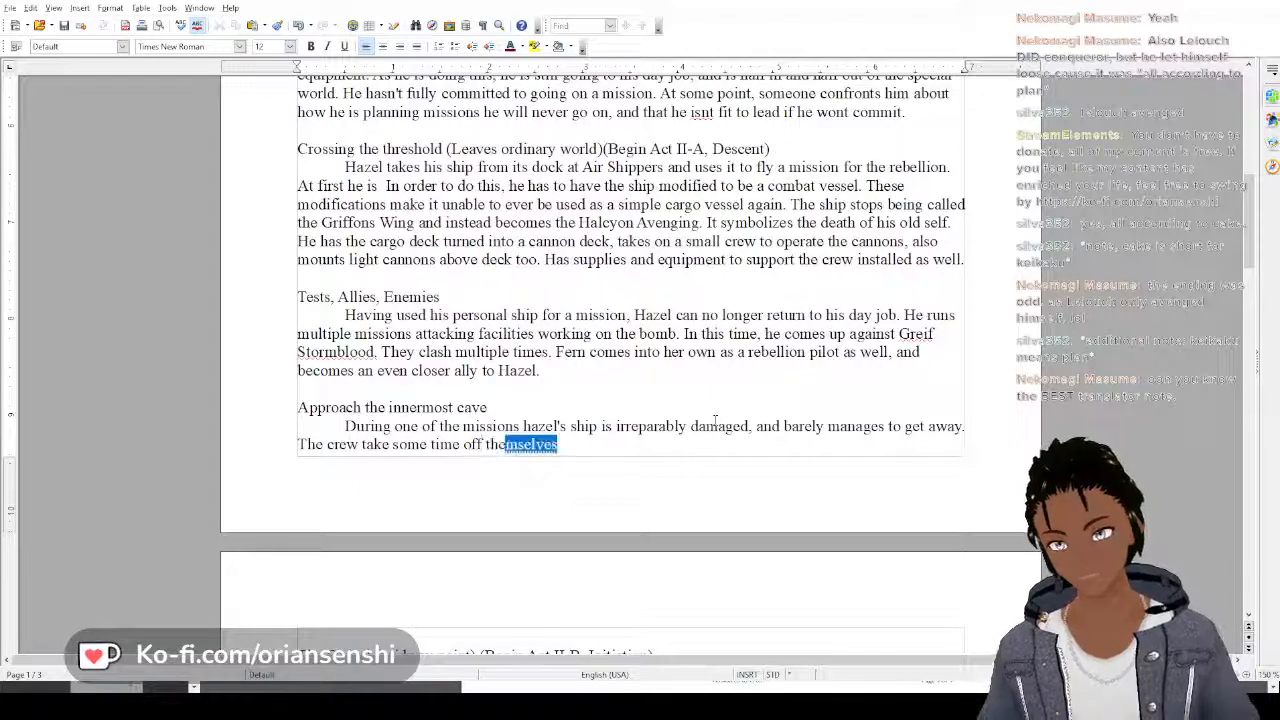
type(" front lines")
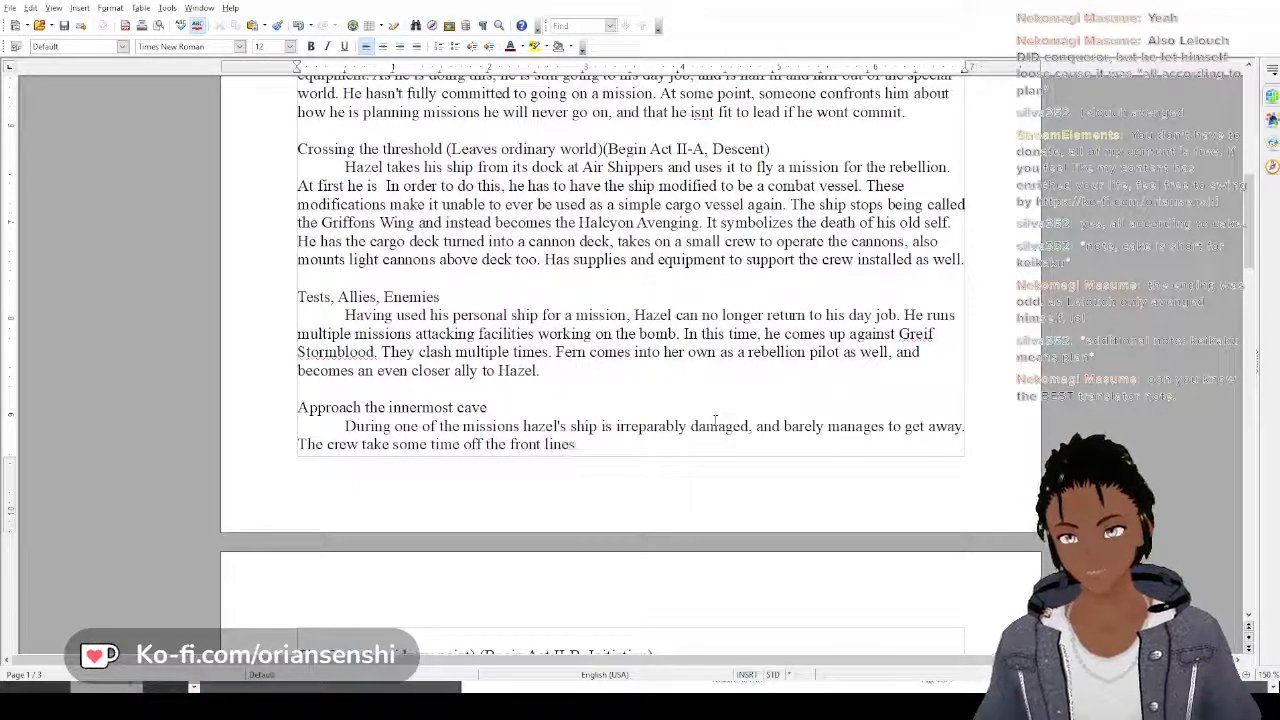
type(" to catch theei")
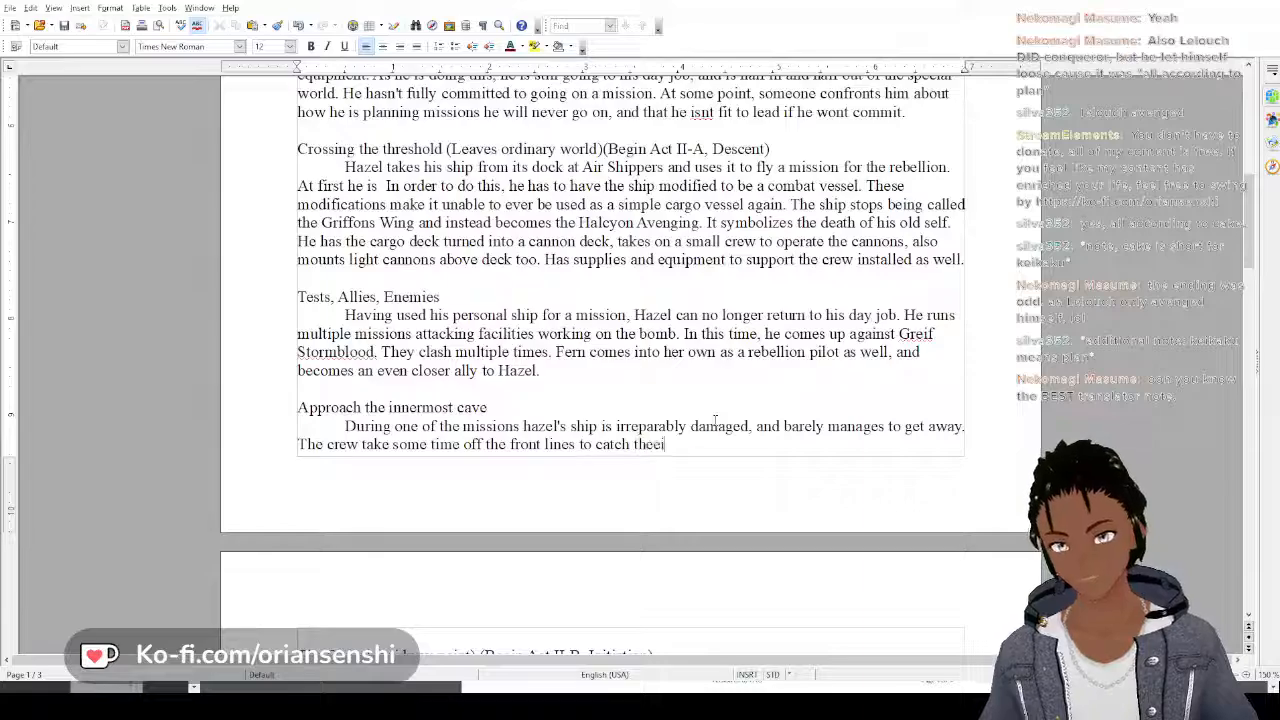
Complete the sentence about the crew with "catch their breath and remember why they are fighting."
key("BackSpace")
key("BackSpace")
type("ir breath")
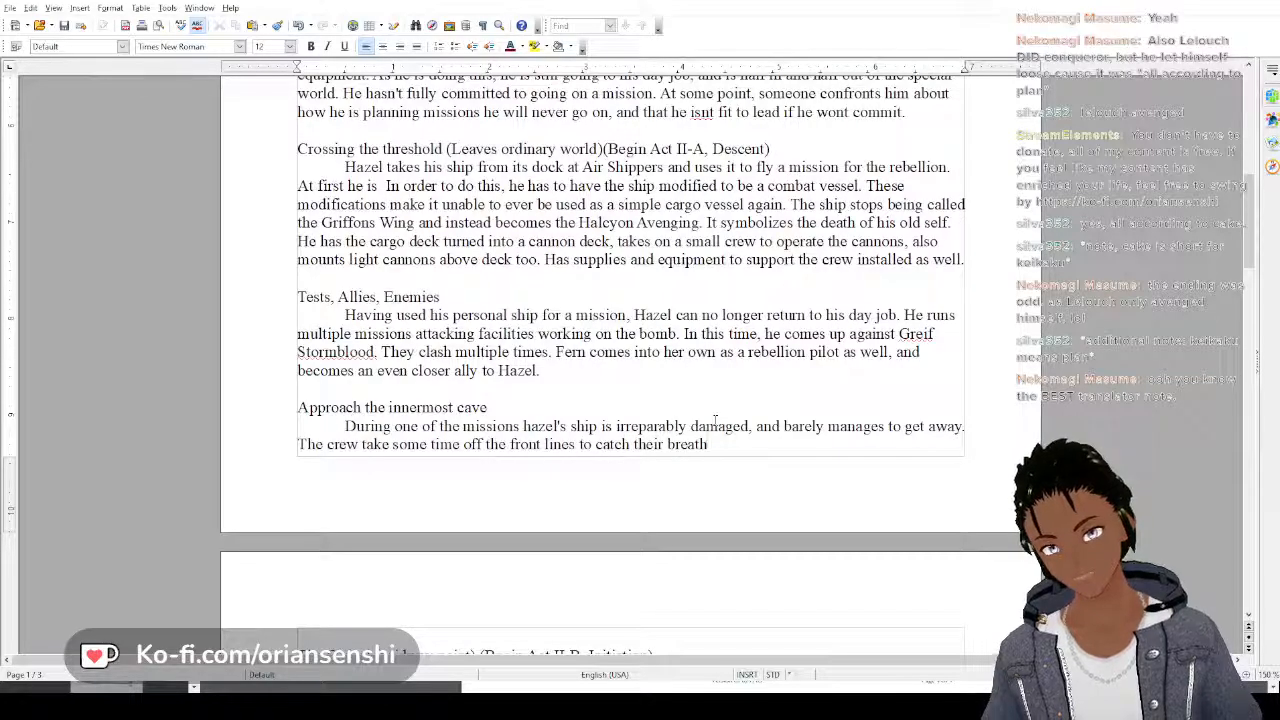
type("and")
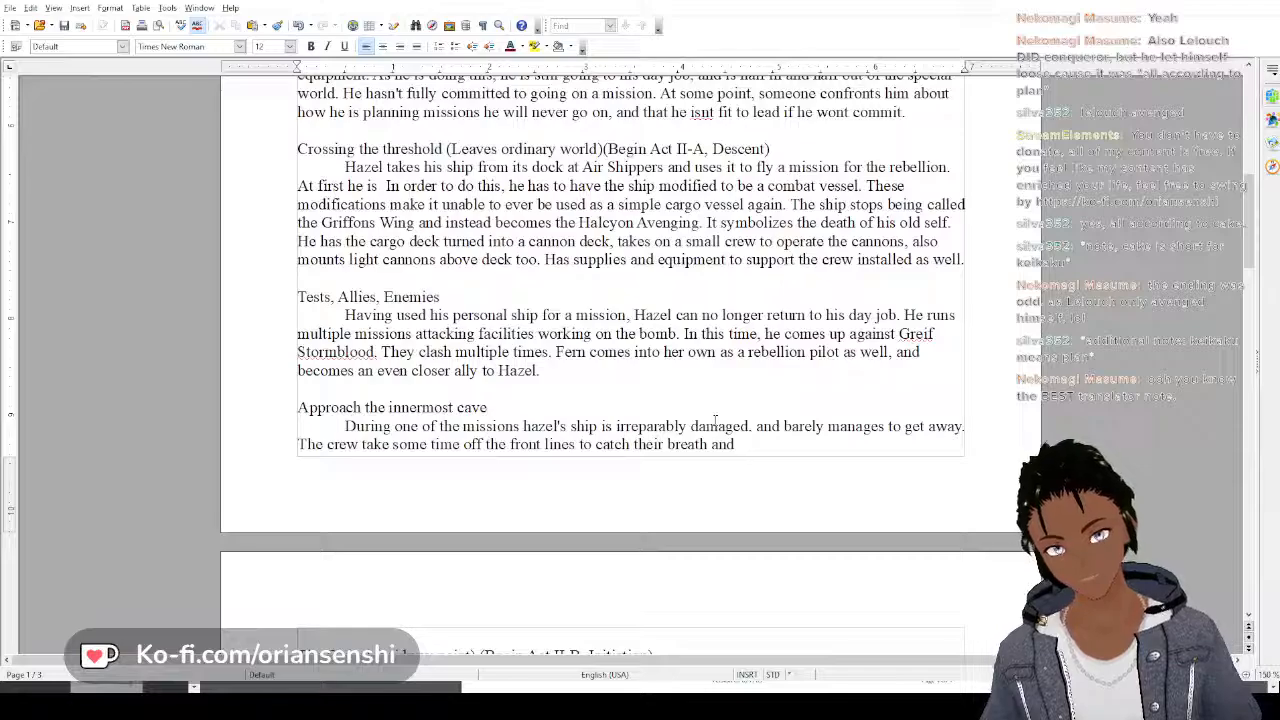
type(" re")
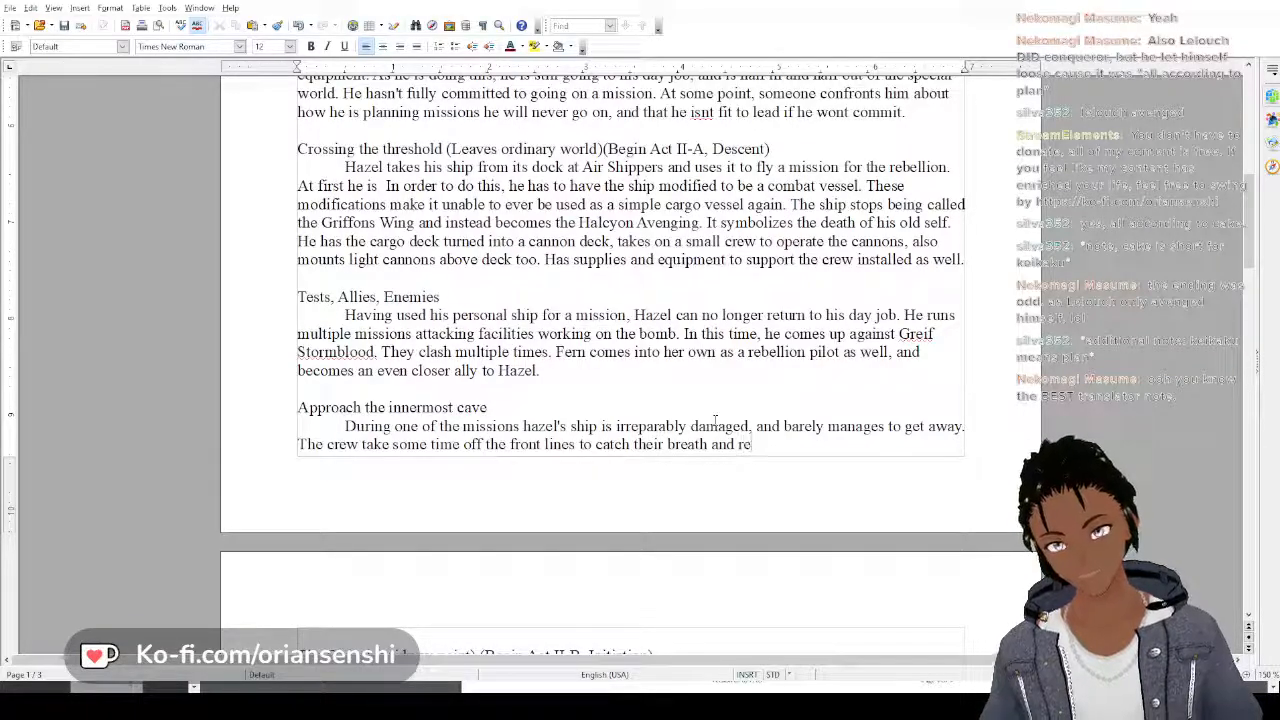
type("member w")
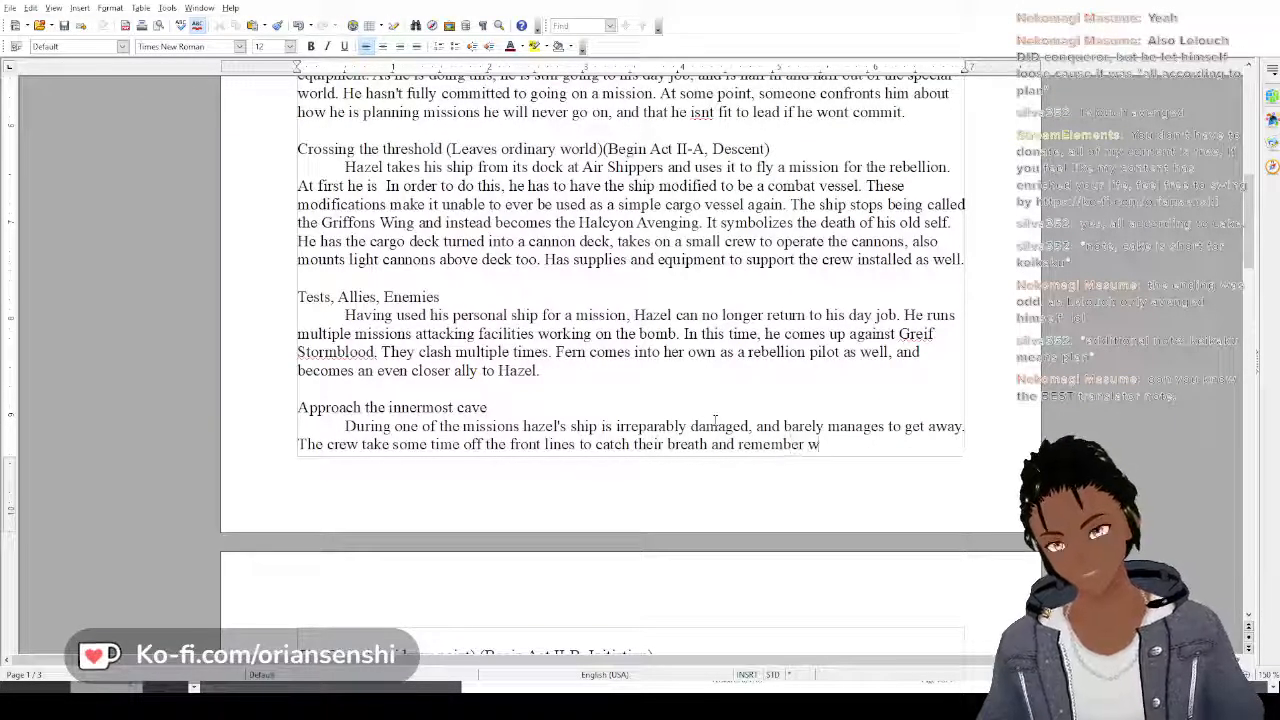
type("hy they are fi")
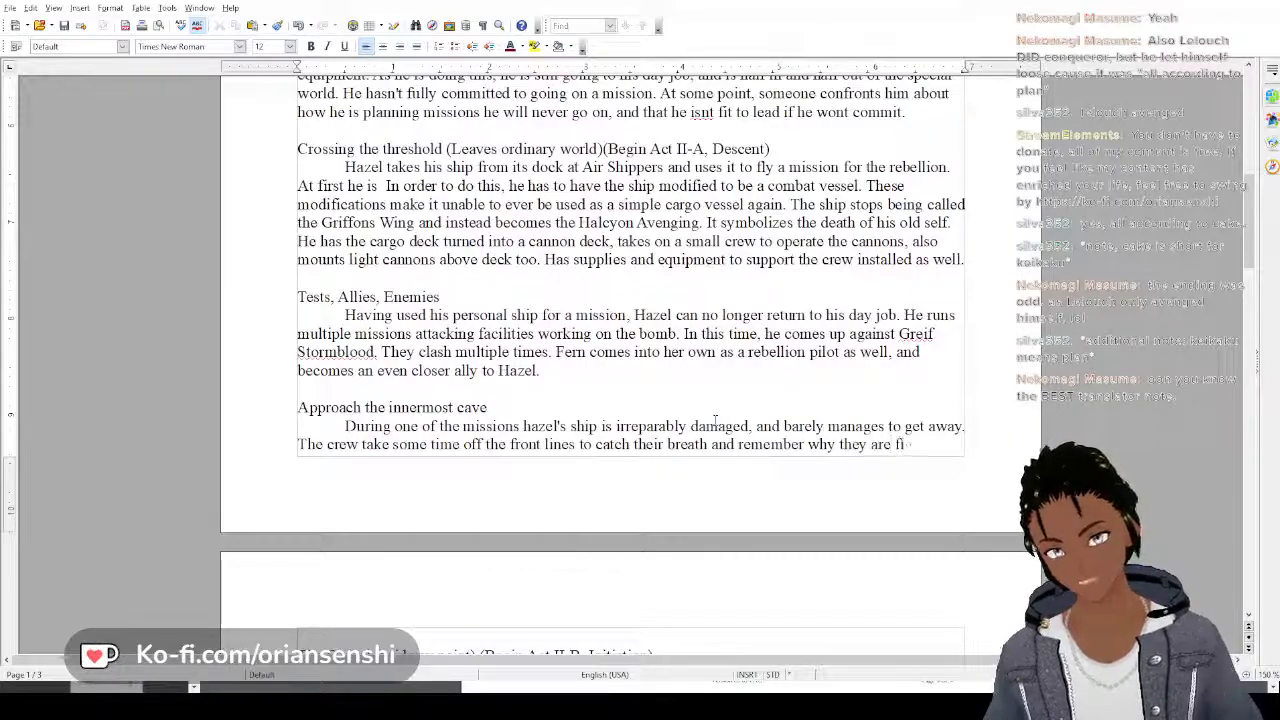
type("ghting. They")
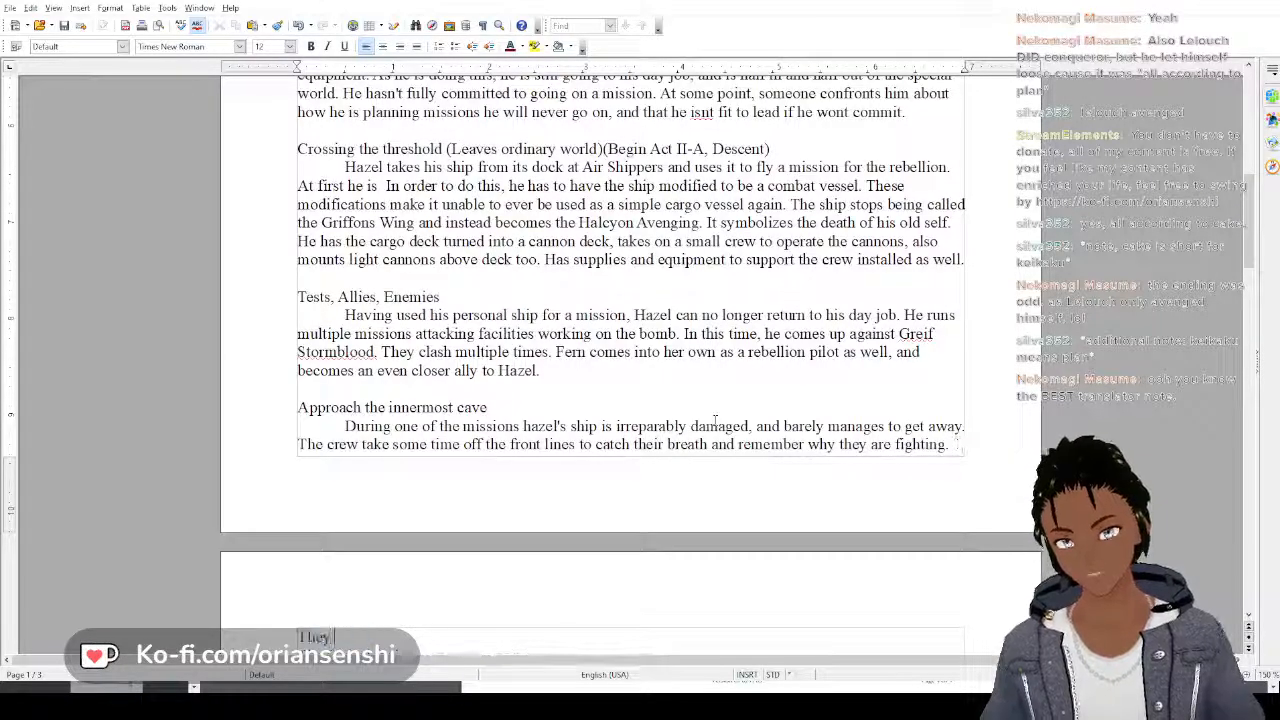
type(" stop")
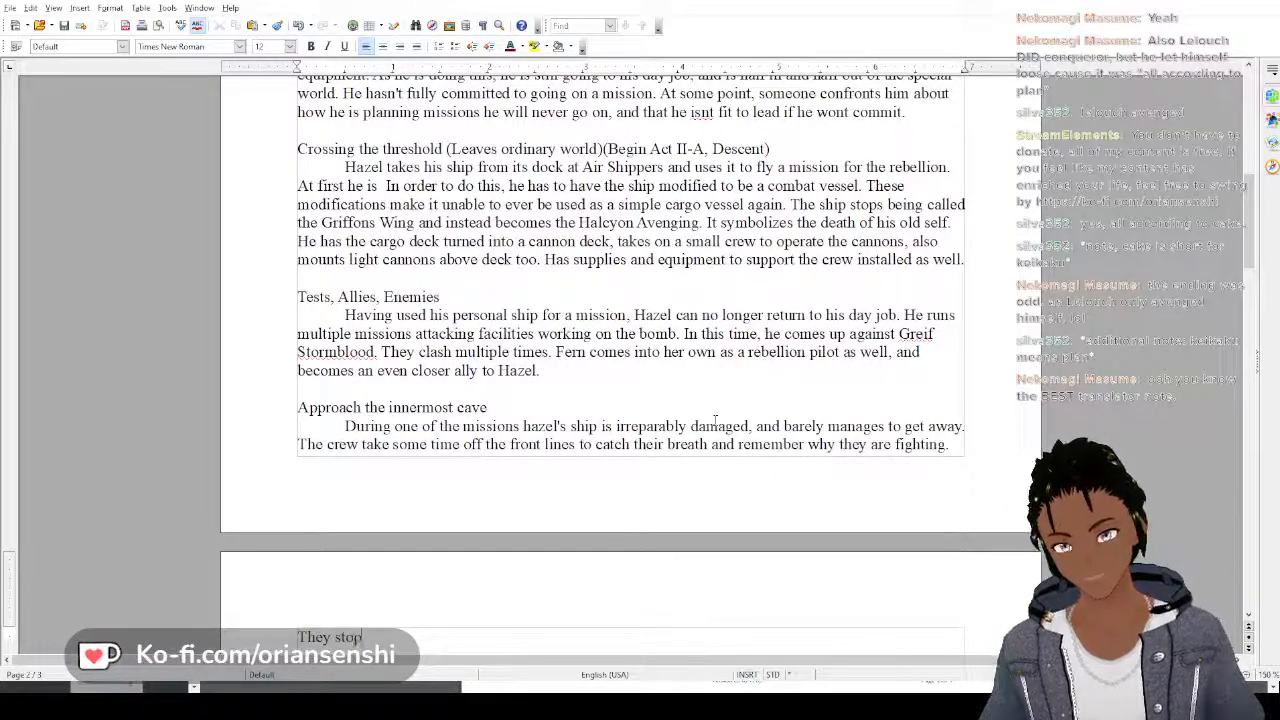
key("BackSpace")
key("BackSpace")
key("BackSpace")
key("BackSpace")
key("BackSpace")
key("BackSpace")
key("BackSpace")
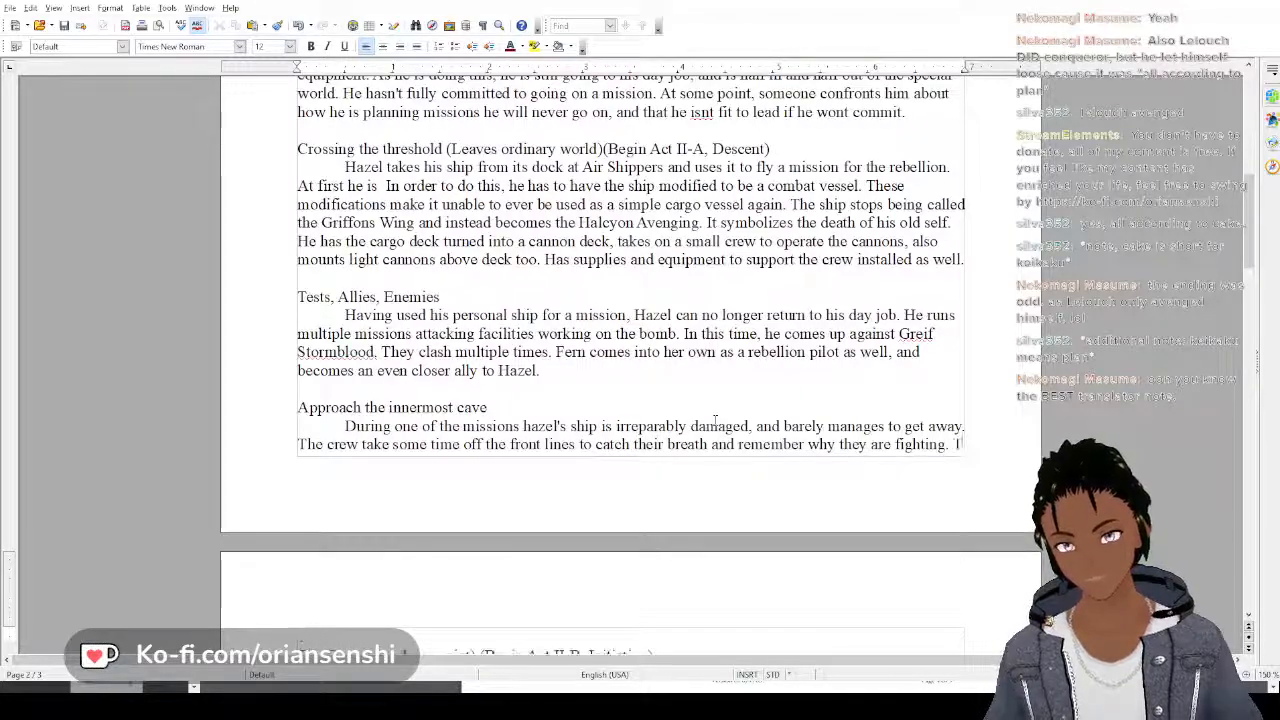
key("BackSpace")
Add a third sentence to the paragraph beginning "The ship is rebuilt bigger and better than before, with"
type("The")
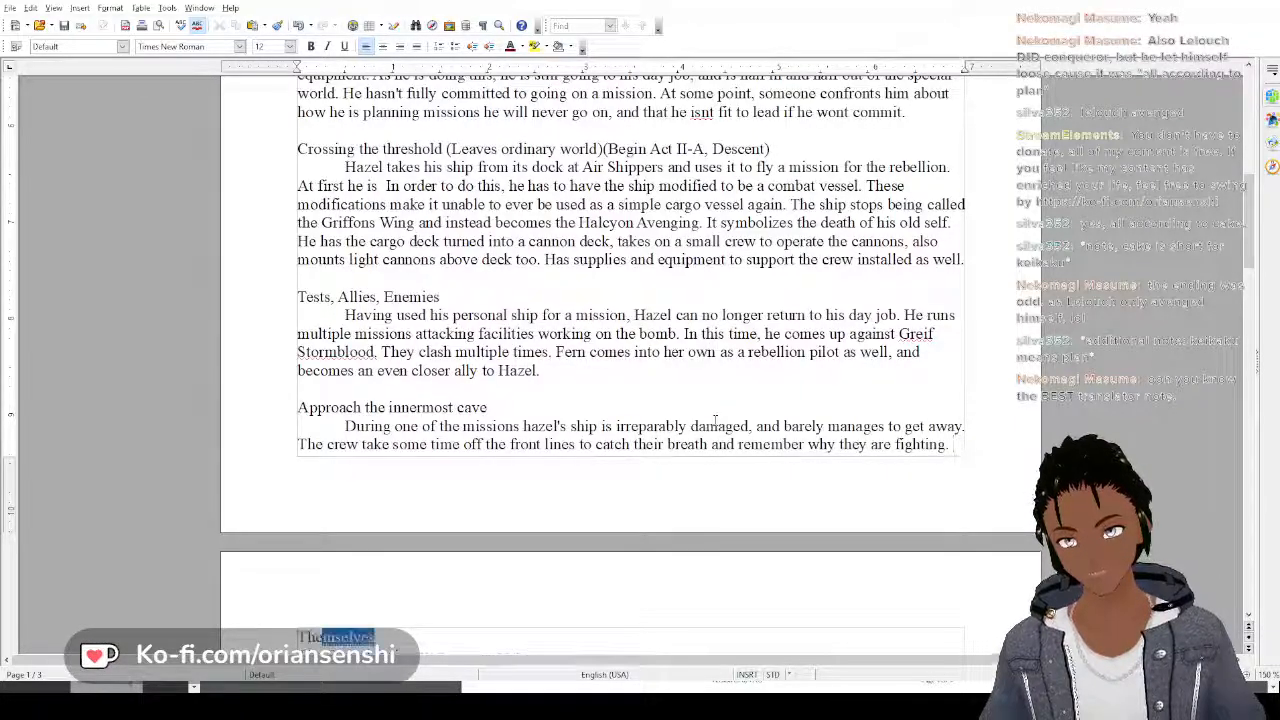
type(" ship is reb")
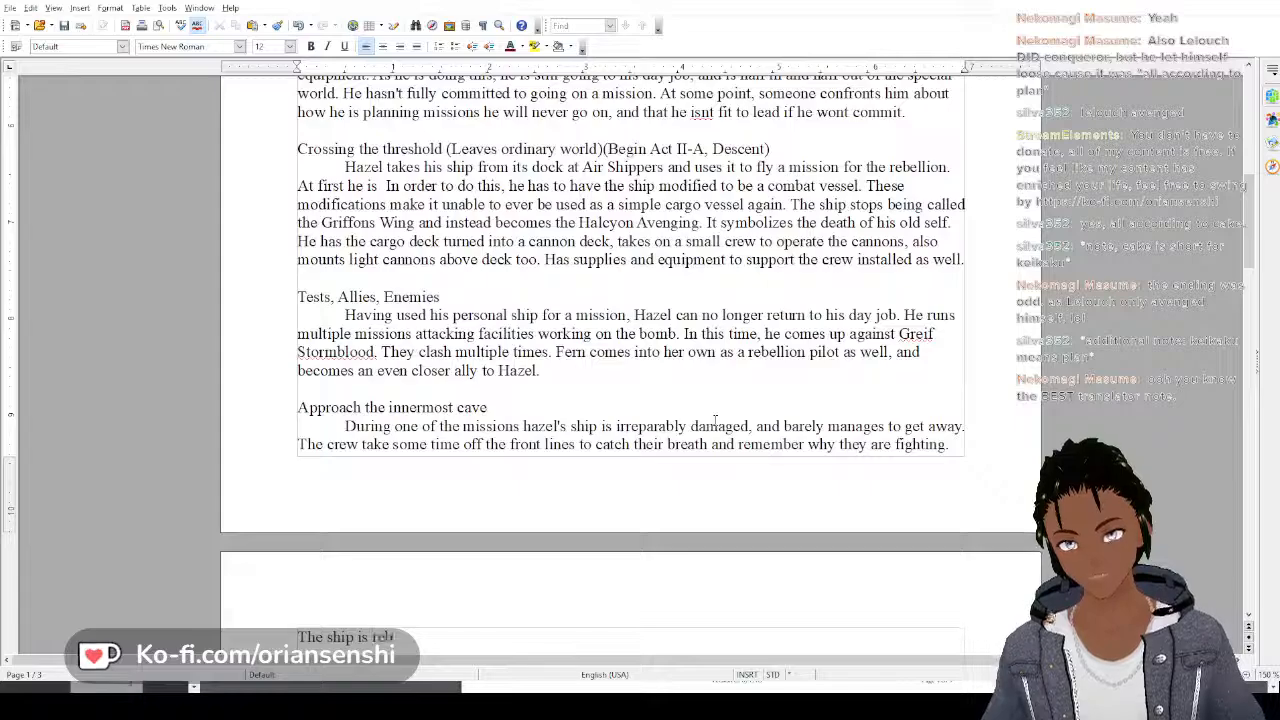
type("uilt big")
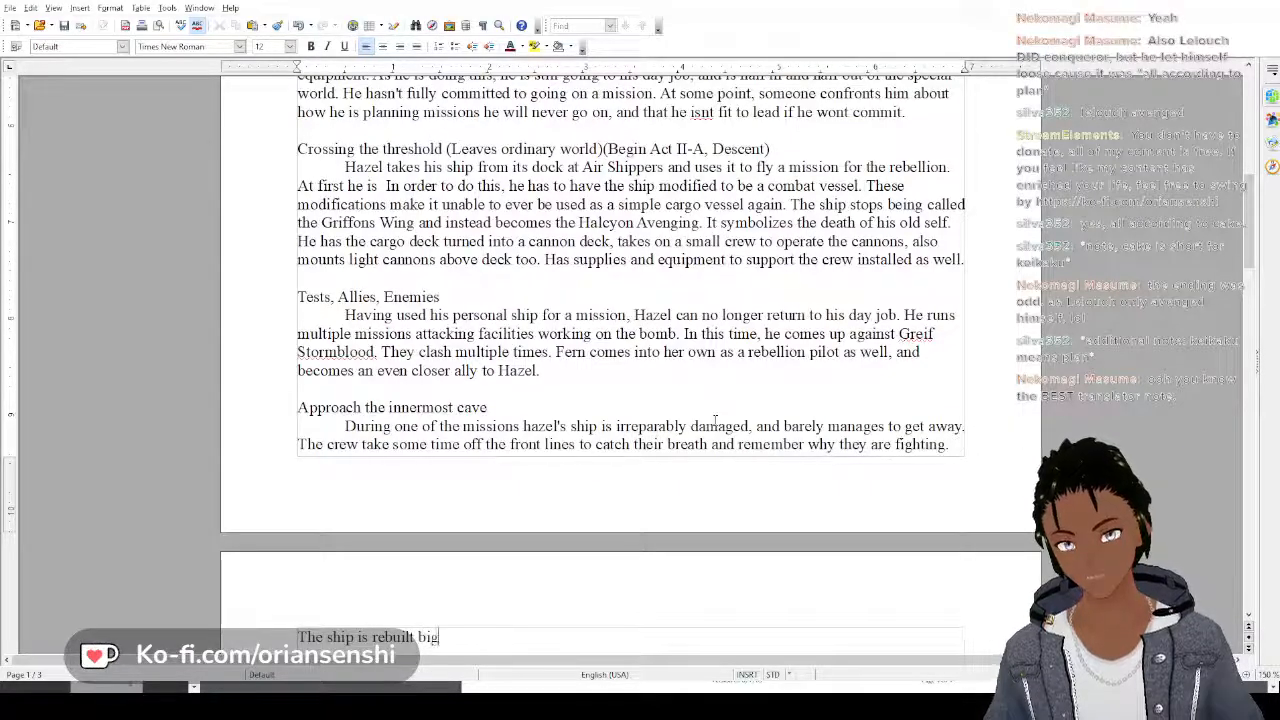
type("ger and")
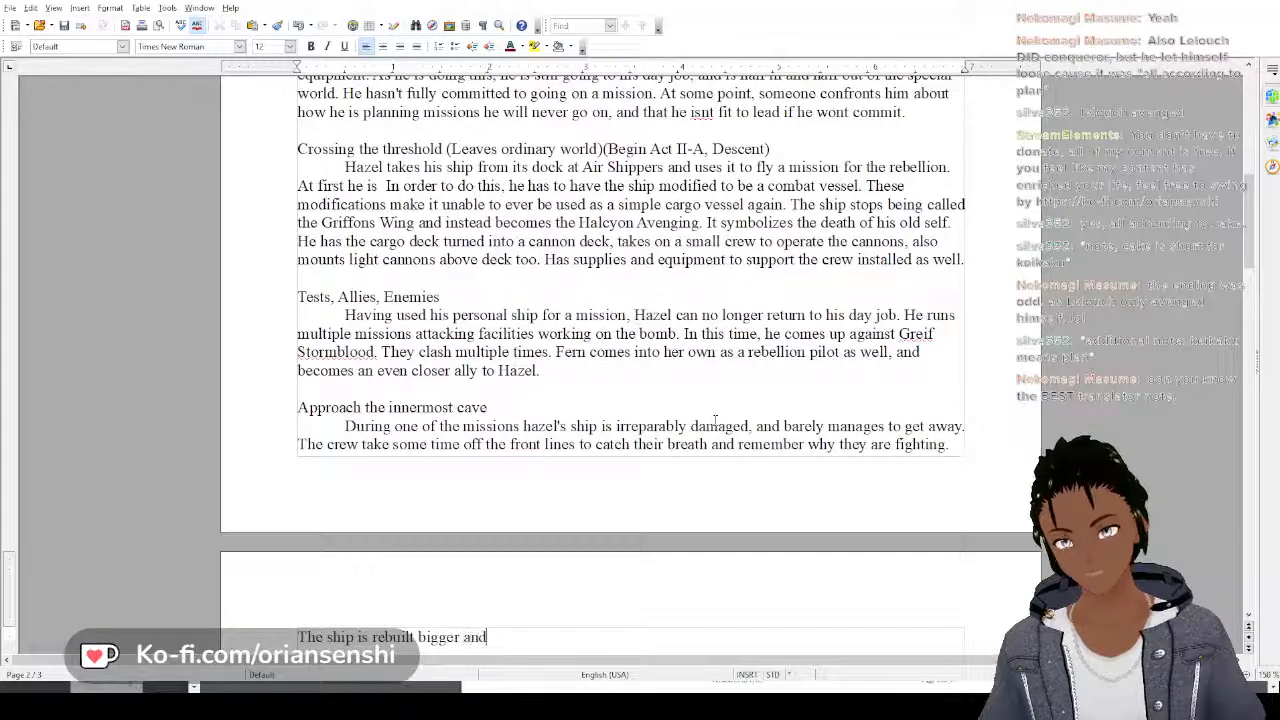
type(" better than be")
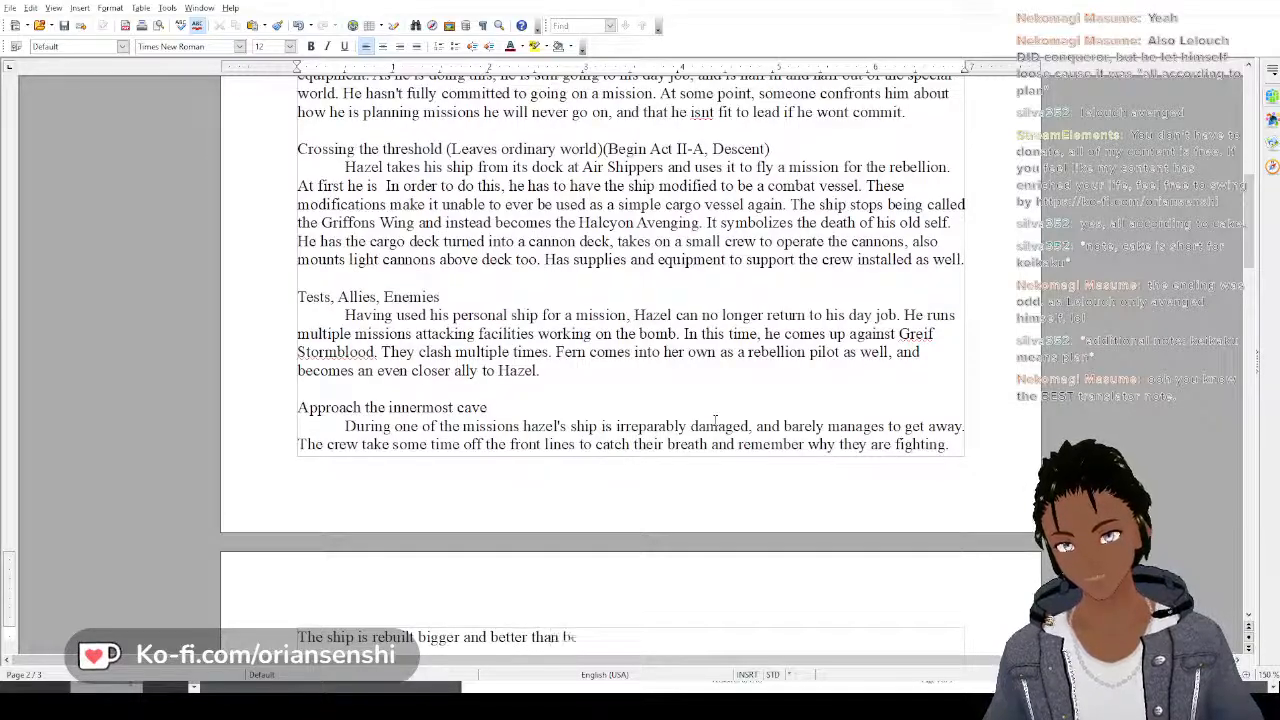
type("fore, with moe")
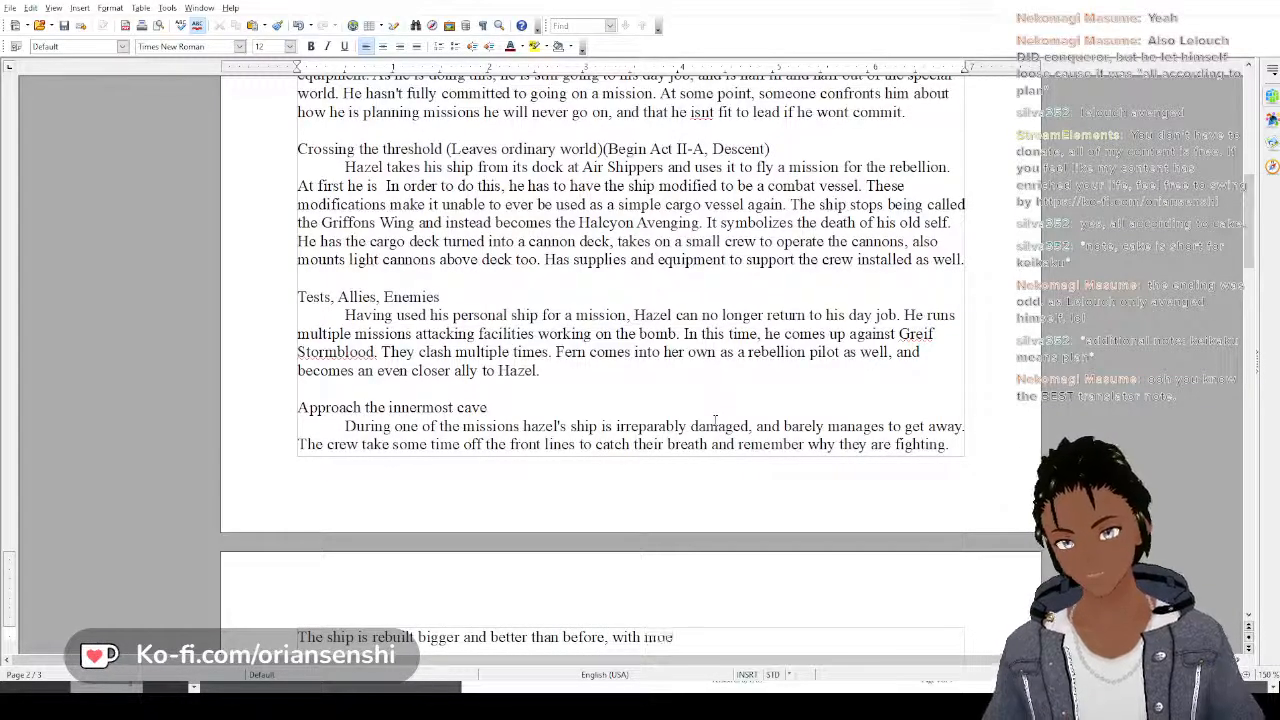
Complete the sentence about the rebuilt ship with "more guns, larger sails and faster engines."
key("BackSpace")
type("re guns,")
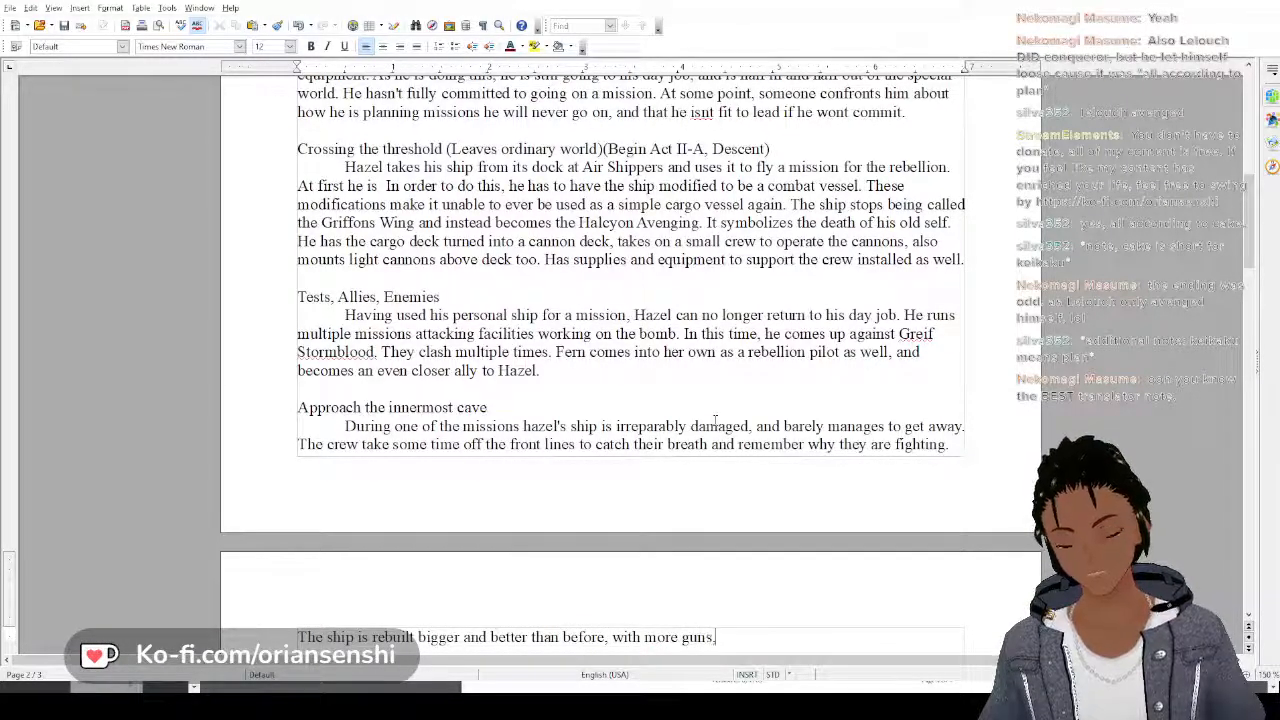
type(" larger sai")
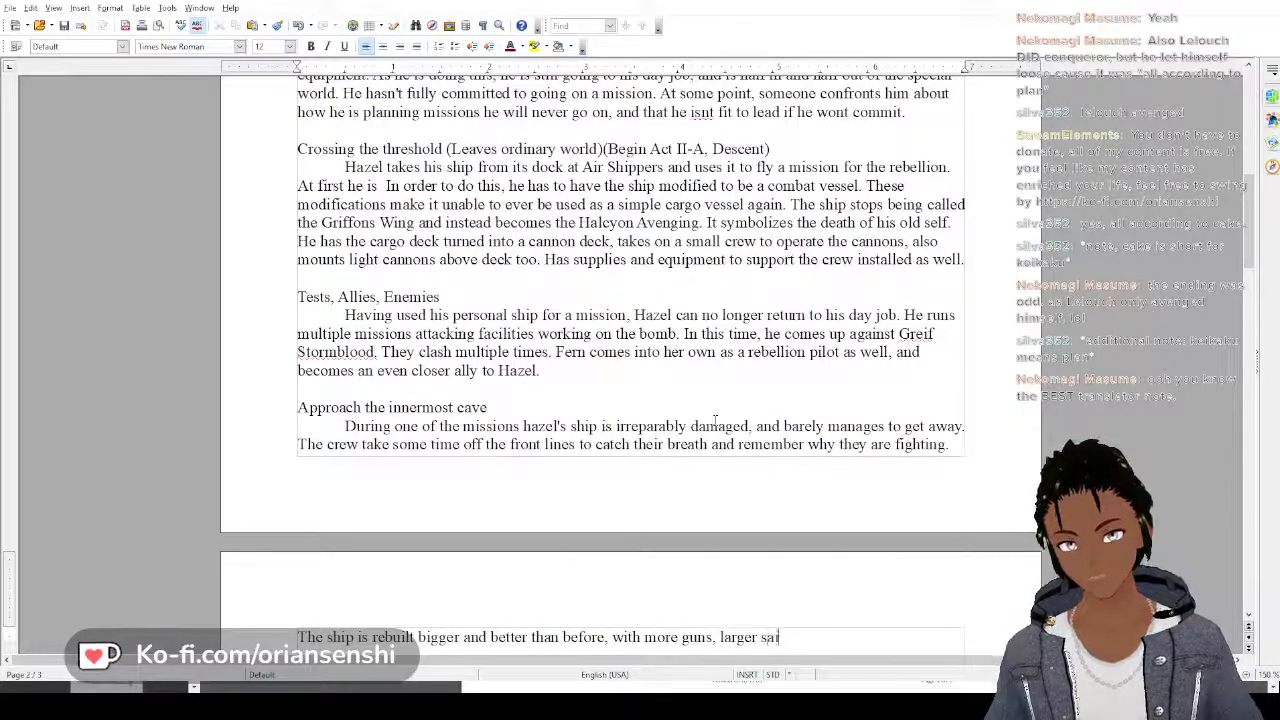
type("ls and")
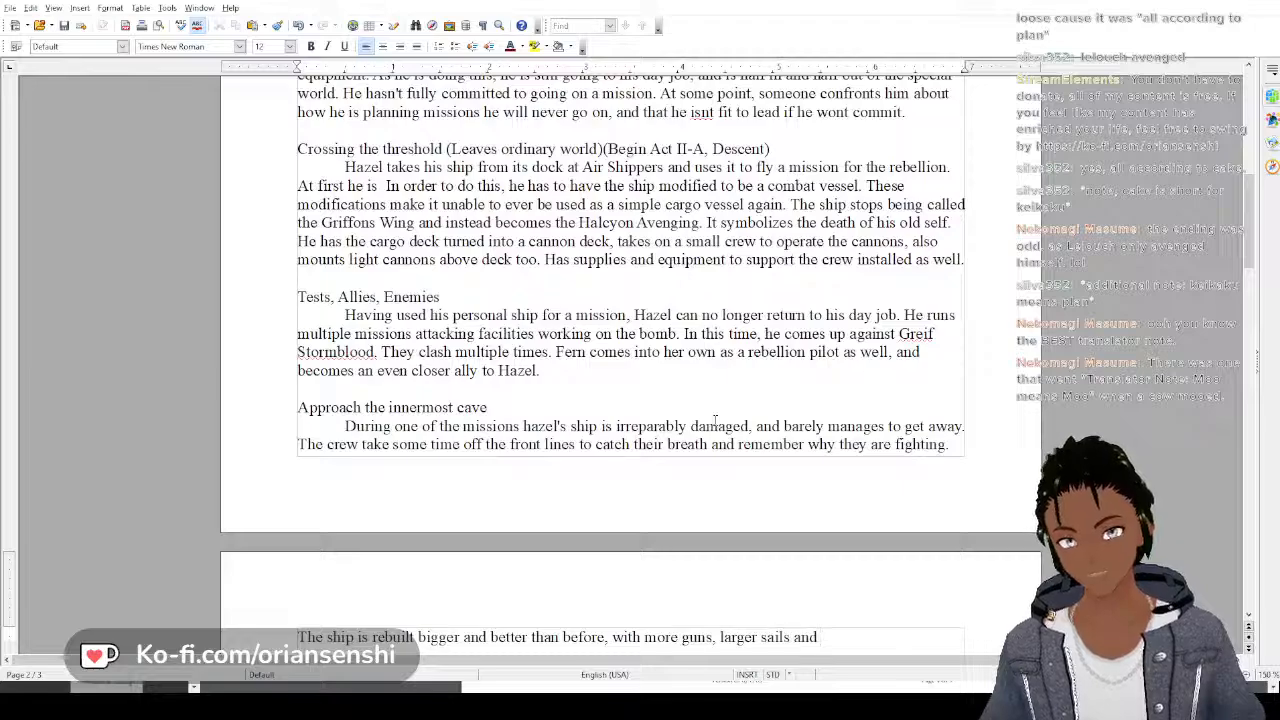
type(" faster engi")
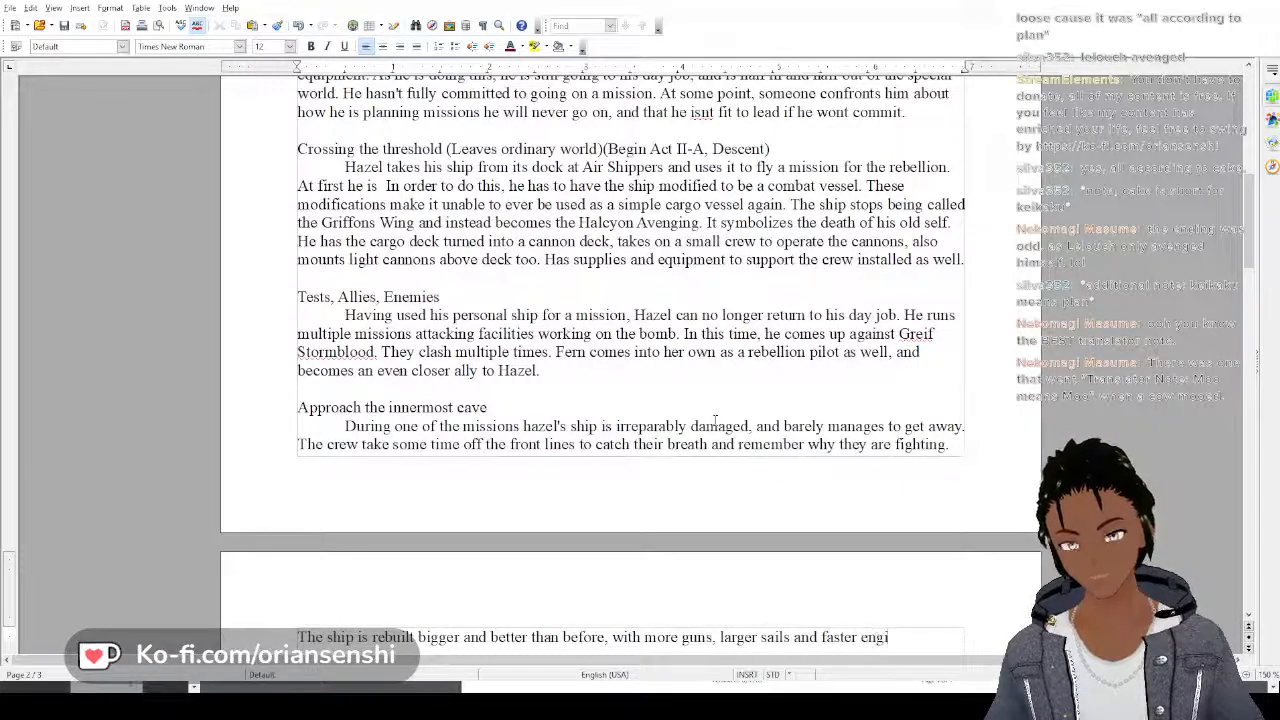
type("nes. It")
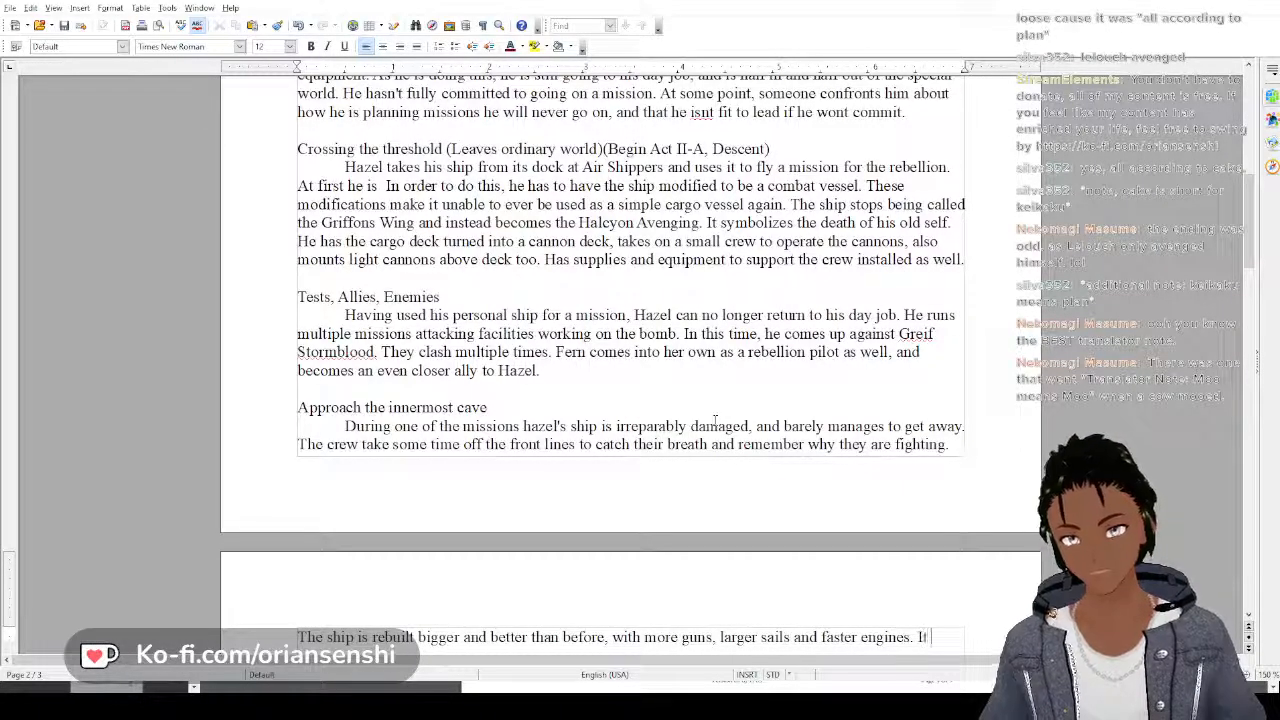
type(" is a")
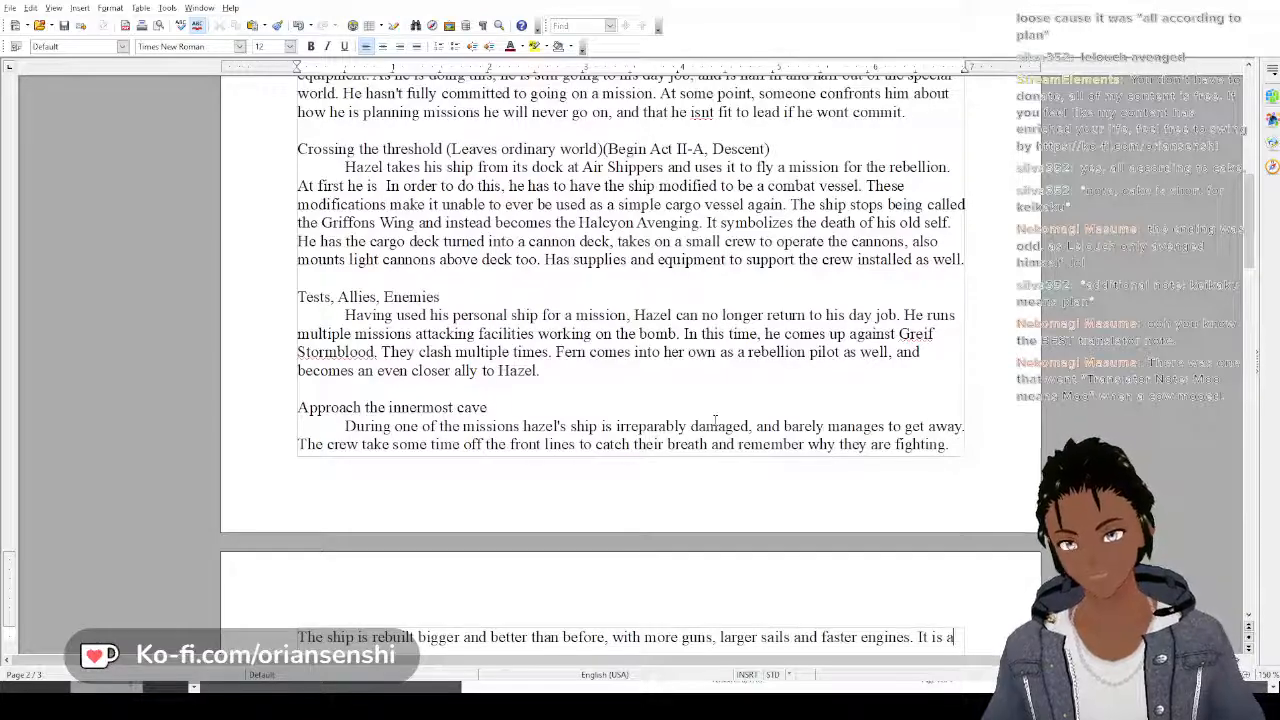
Begin another sentence in the Approach the innermost cave paragraph with "It is truly a new ship"
key("BackSpace")
type("truly")
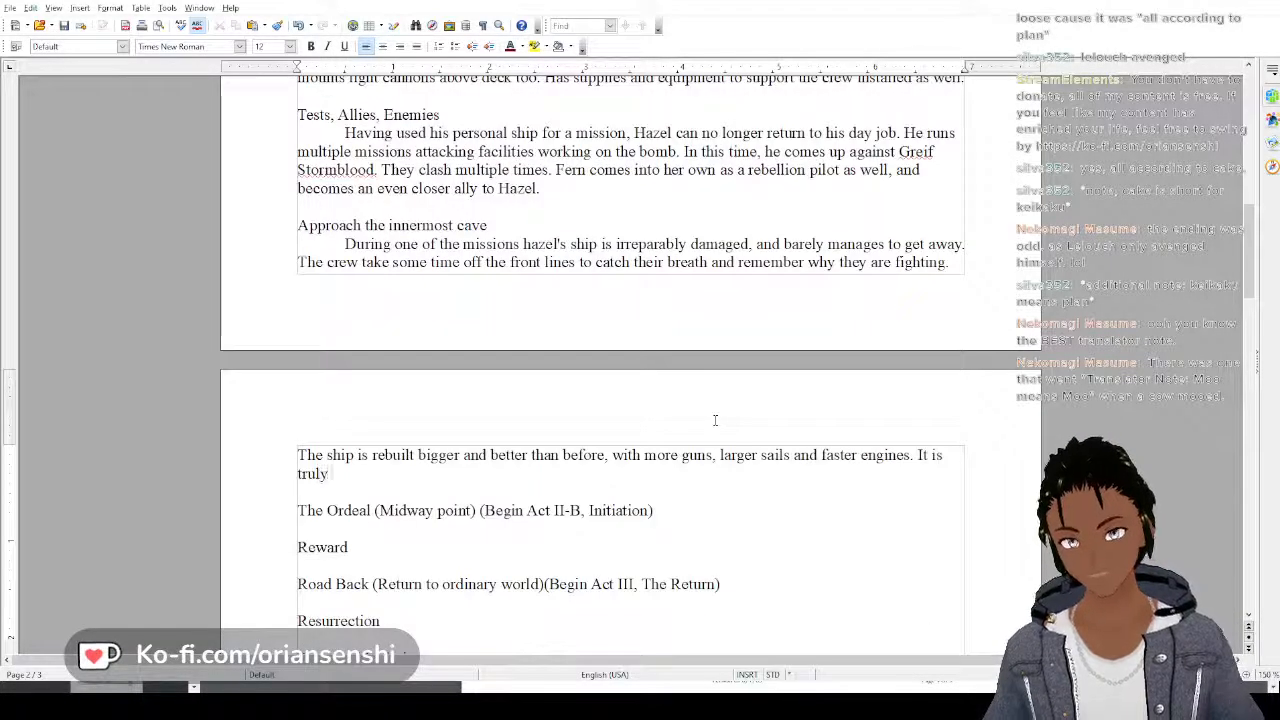
type(" a new ship")
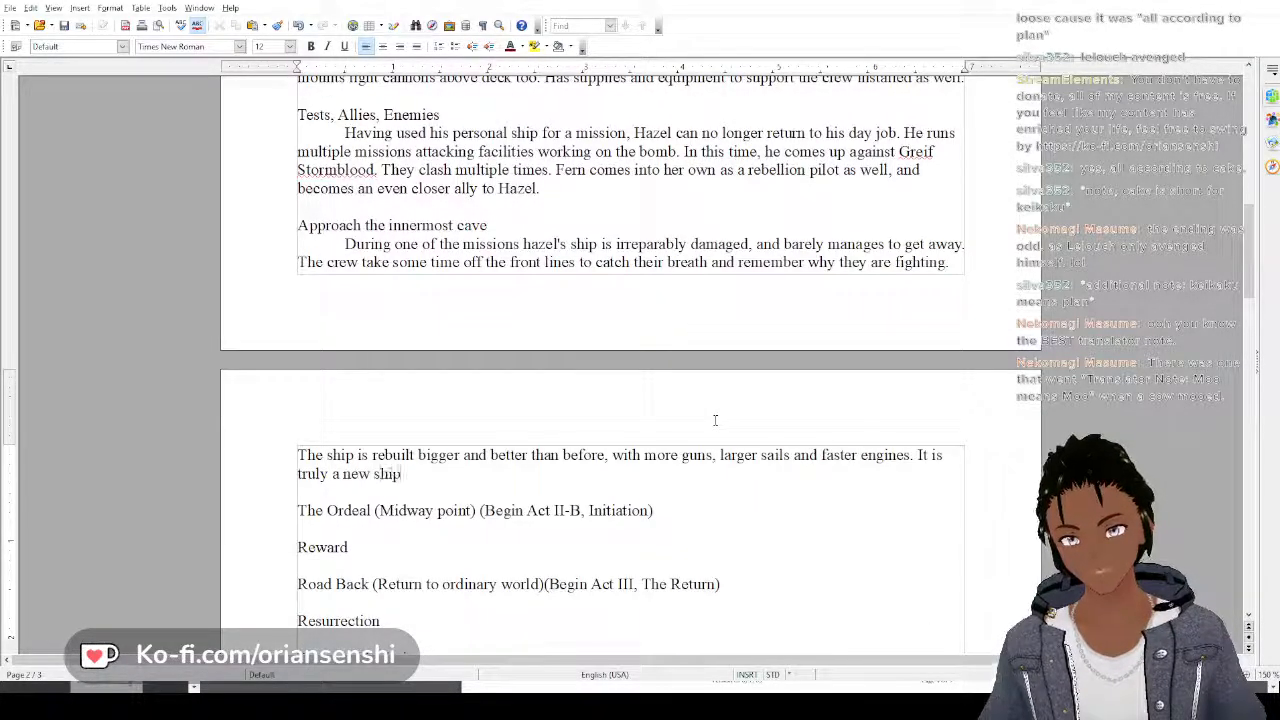
type(", but some")
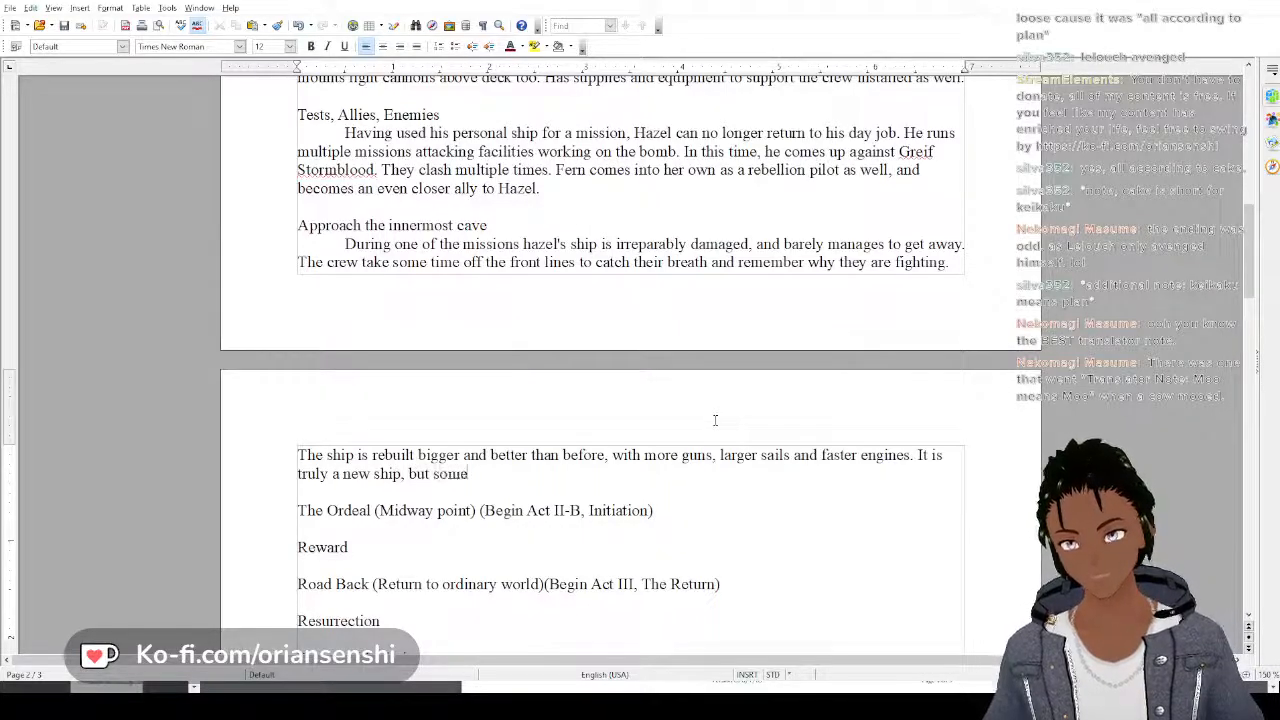
type(" of the parts fro")
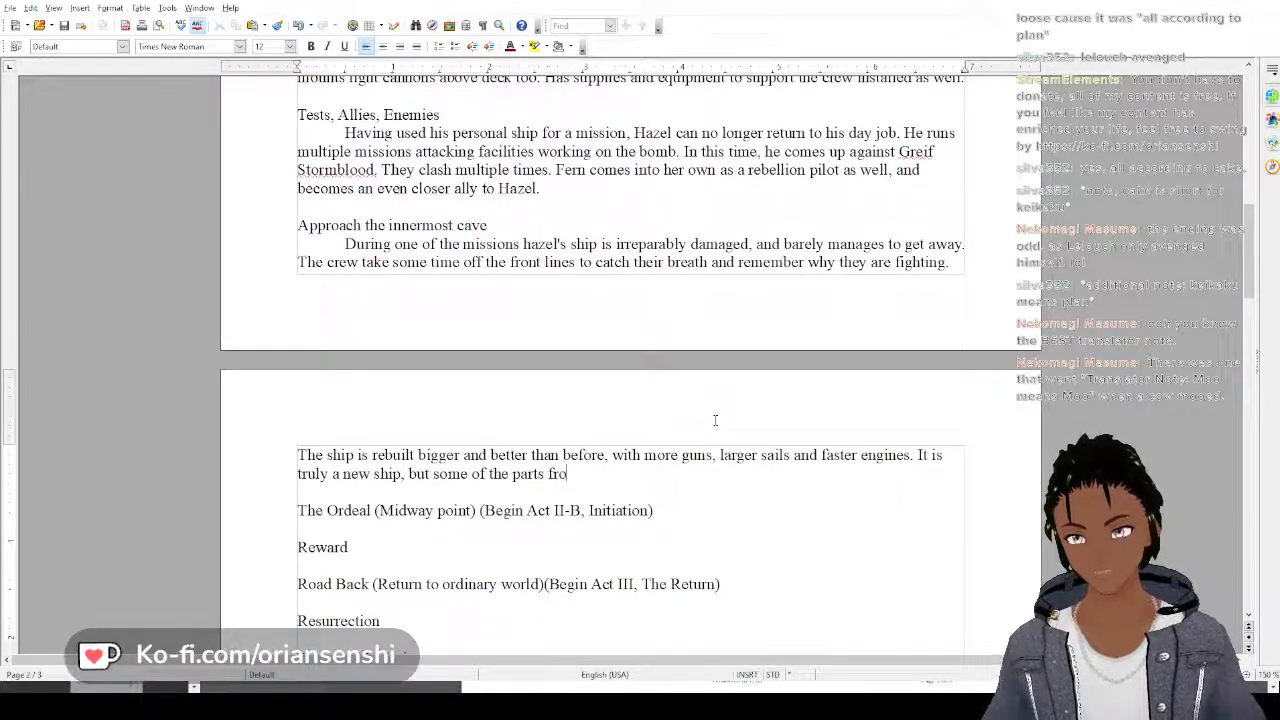
type("m the ol")
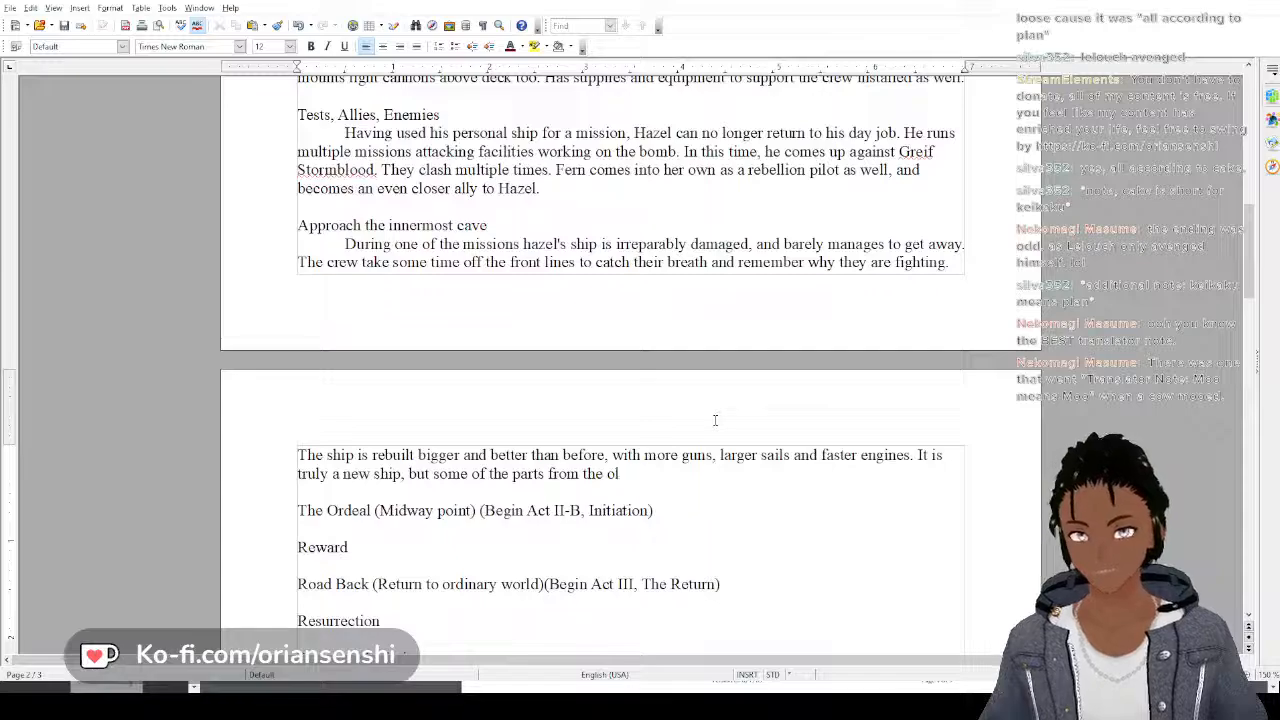
Continue the new-ship sentence with ", but some of the parts from the old ship are used to repair it,"
type("d ship are us")
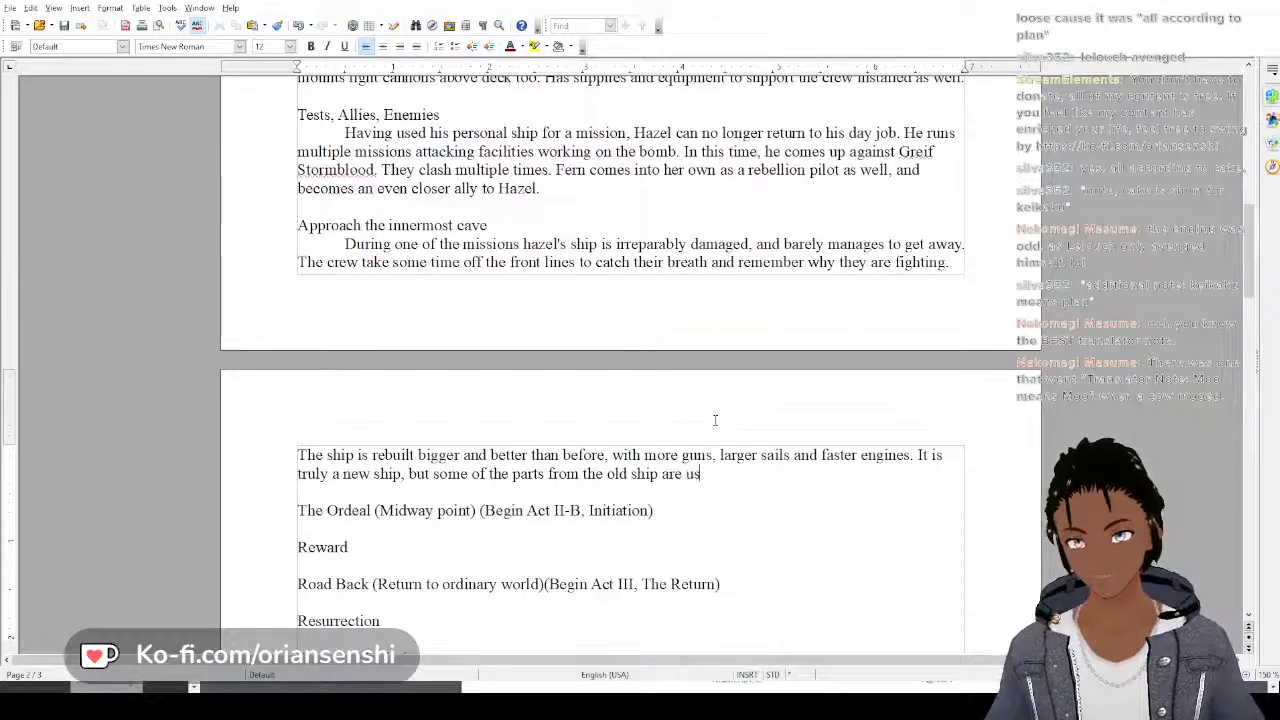
type("ed to re")
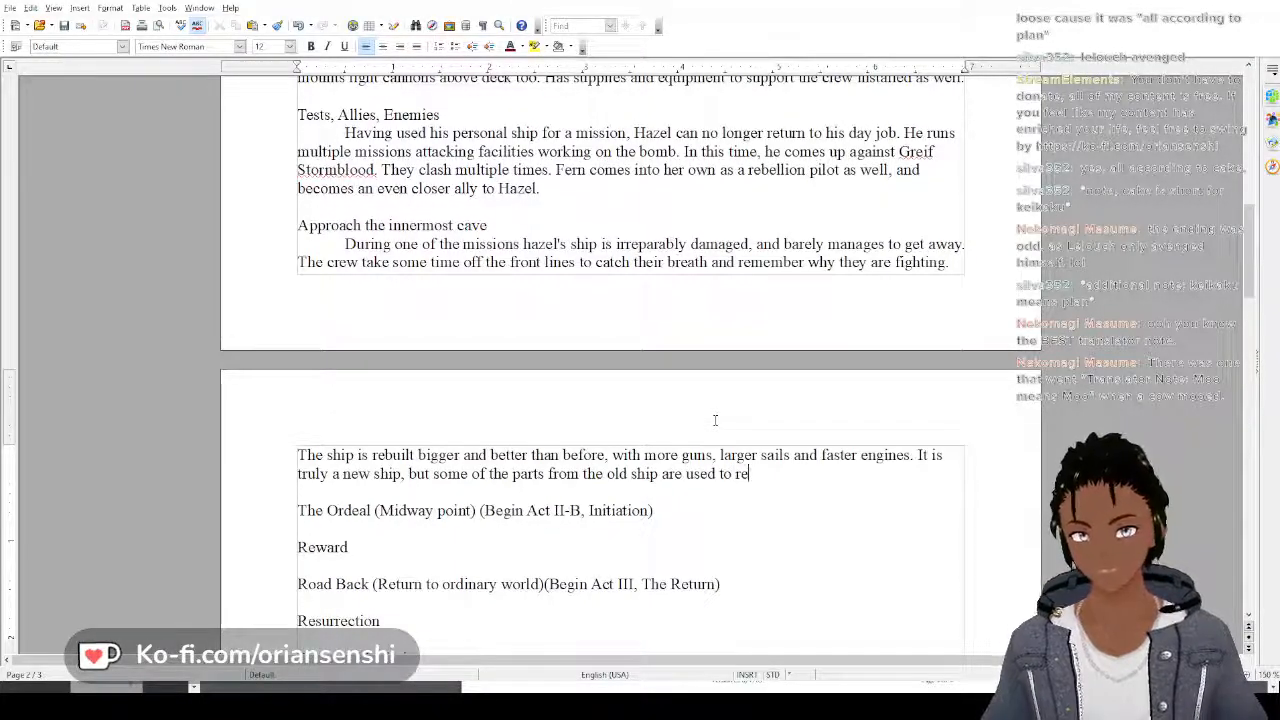
type("pair it")
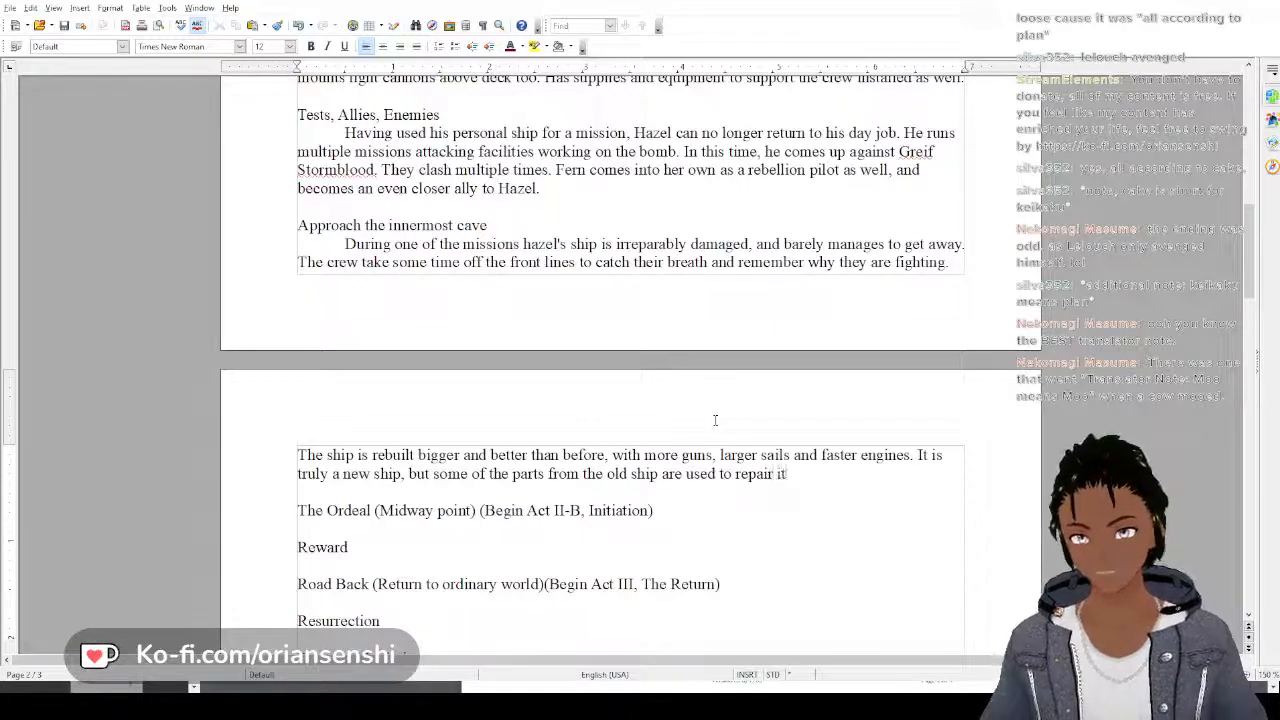
type(",")
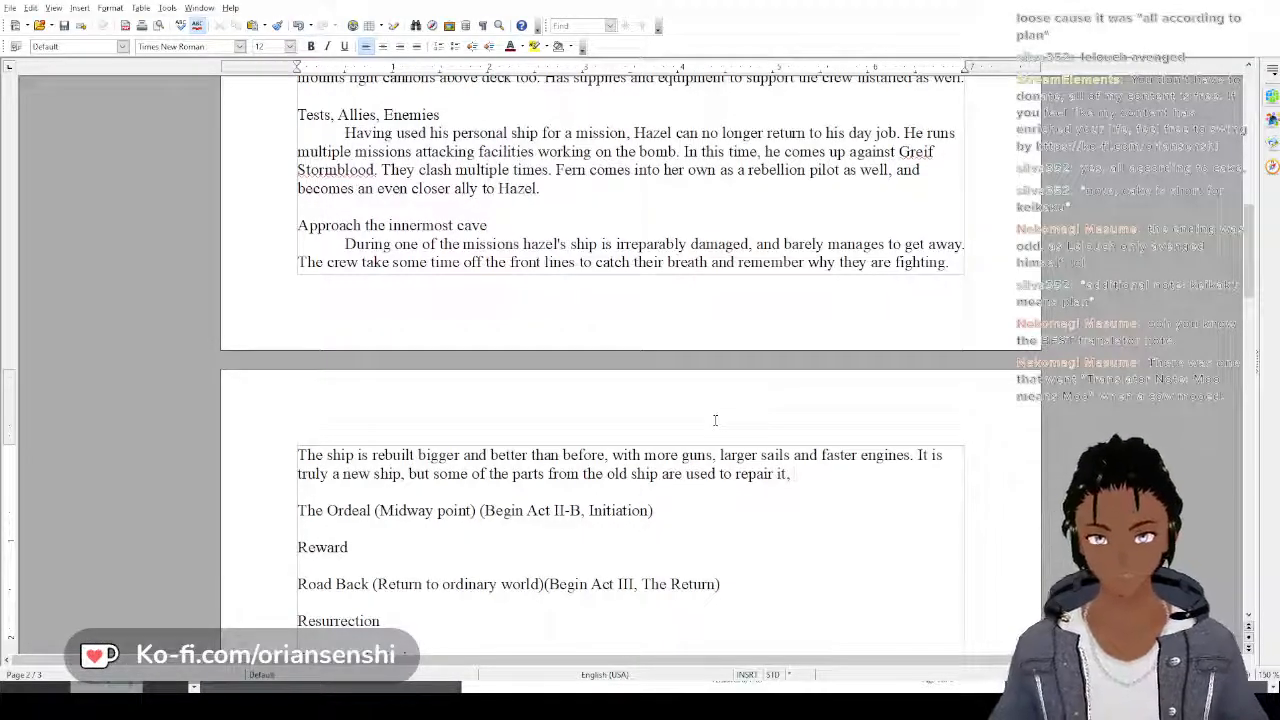
Replace the ending "repair it," with "build it, so it still has some of the spirit of the old ship."
key("BackSpace")
key("BackSpace")
key("BackSpace")
key("BackSpace")
key("BackSpace")
key("BackSpace")
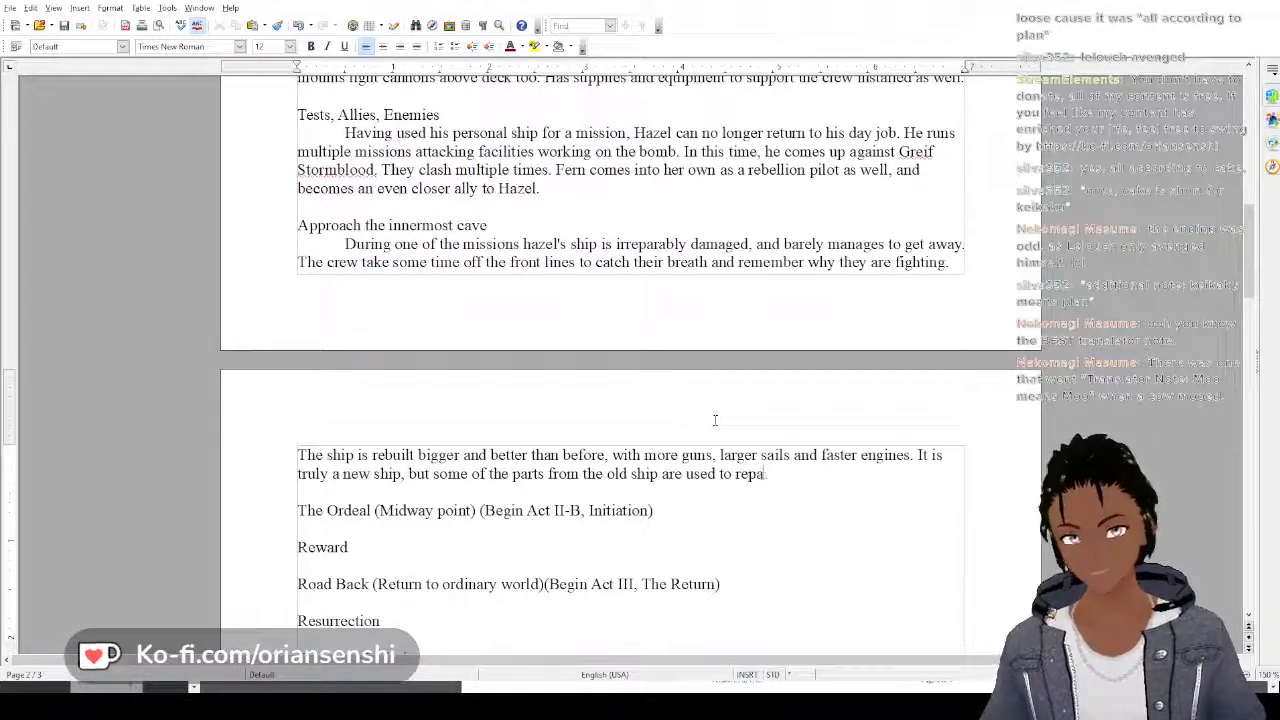
key("BackSpace")
key("BackSpace")
key("BackSpace")
key("BackSpace")
type("build ")
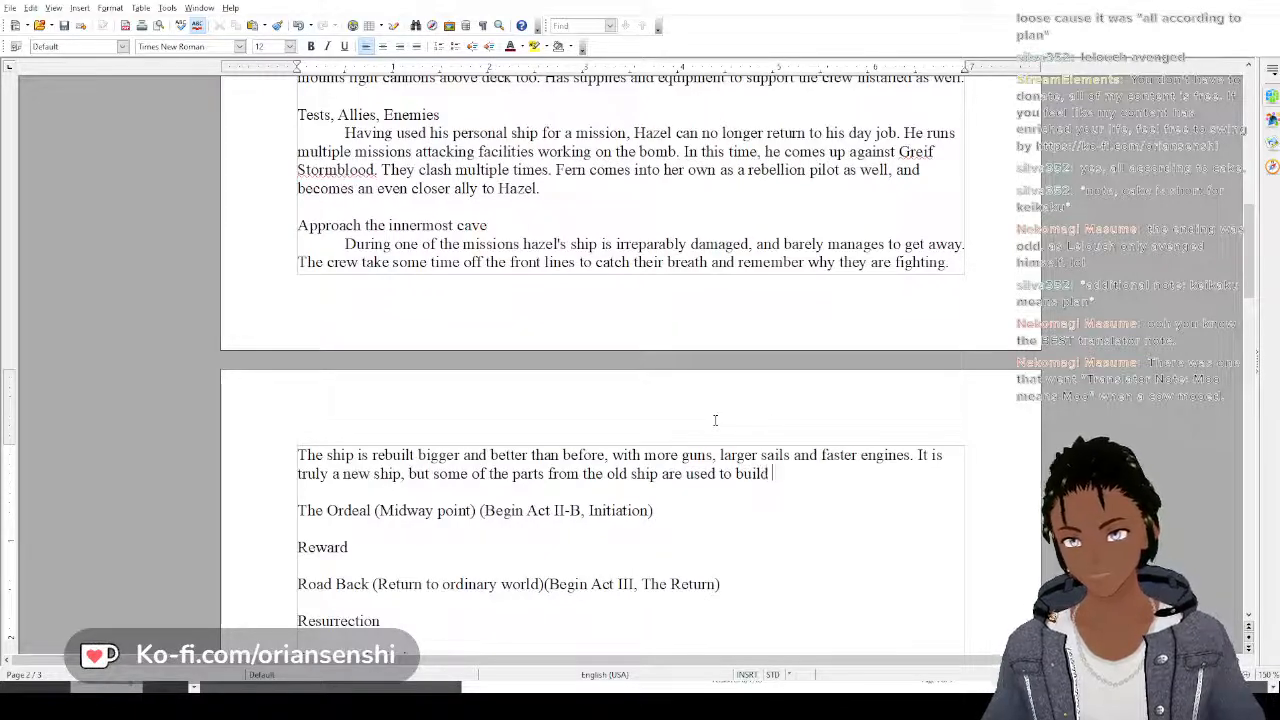
type("it, so it st")
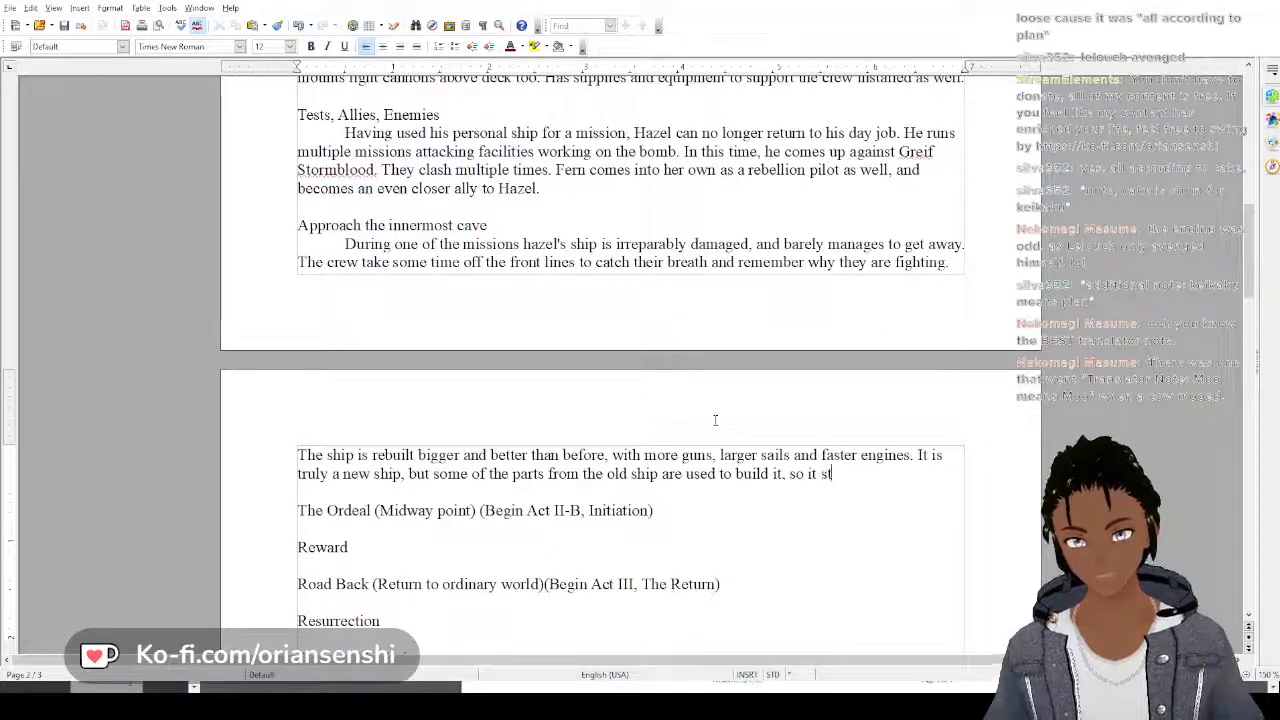
type("ill has some")
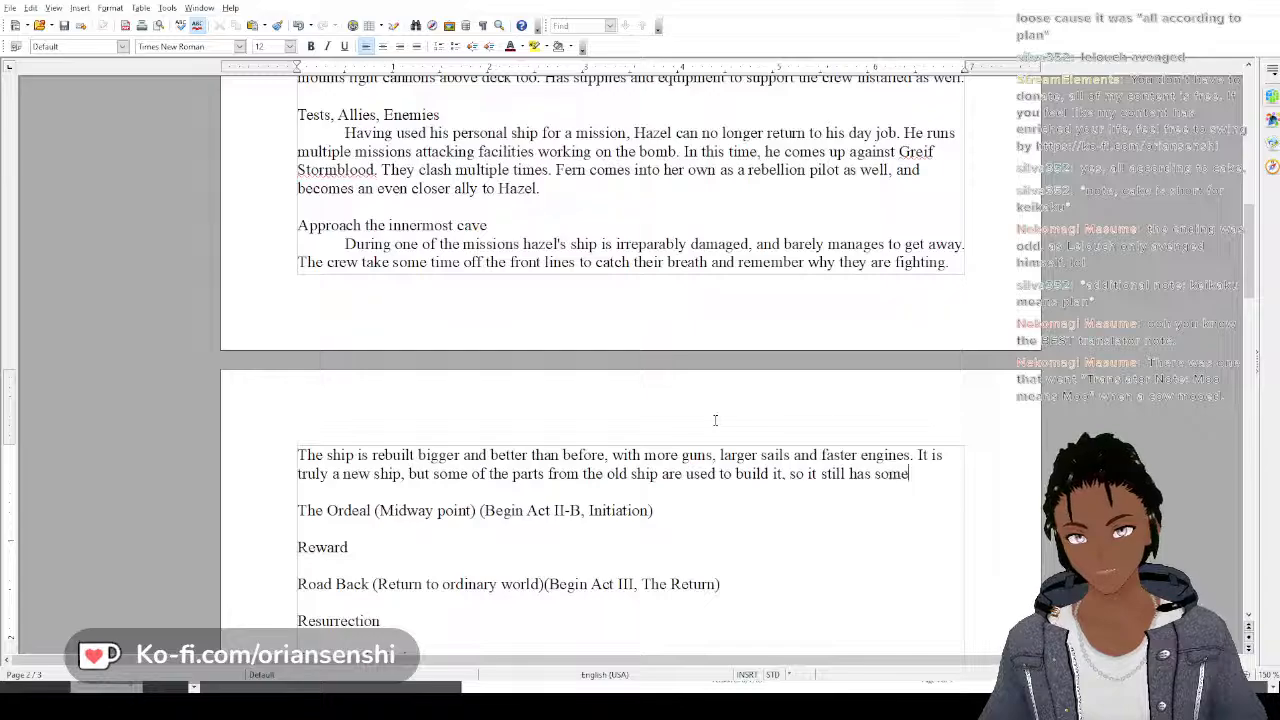
type(" of the ")
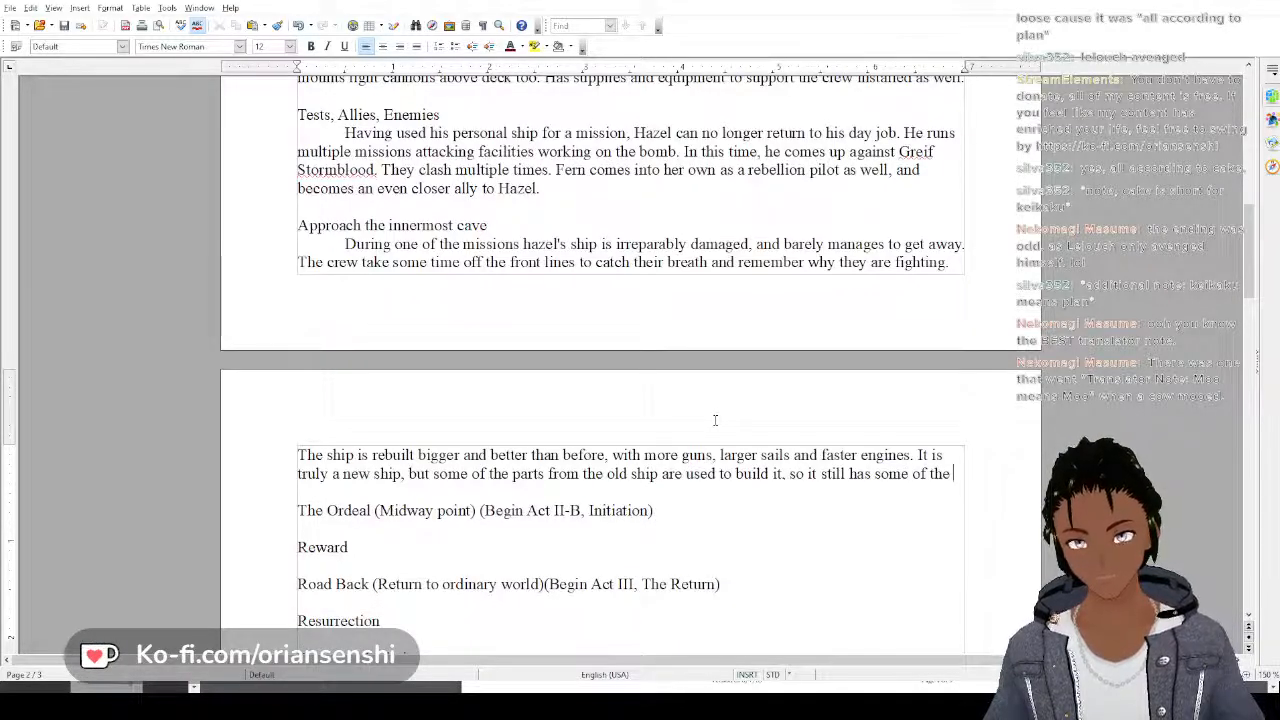
type("spirit of")
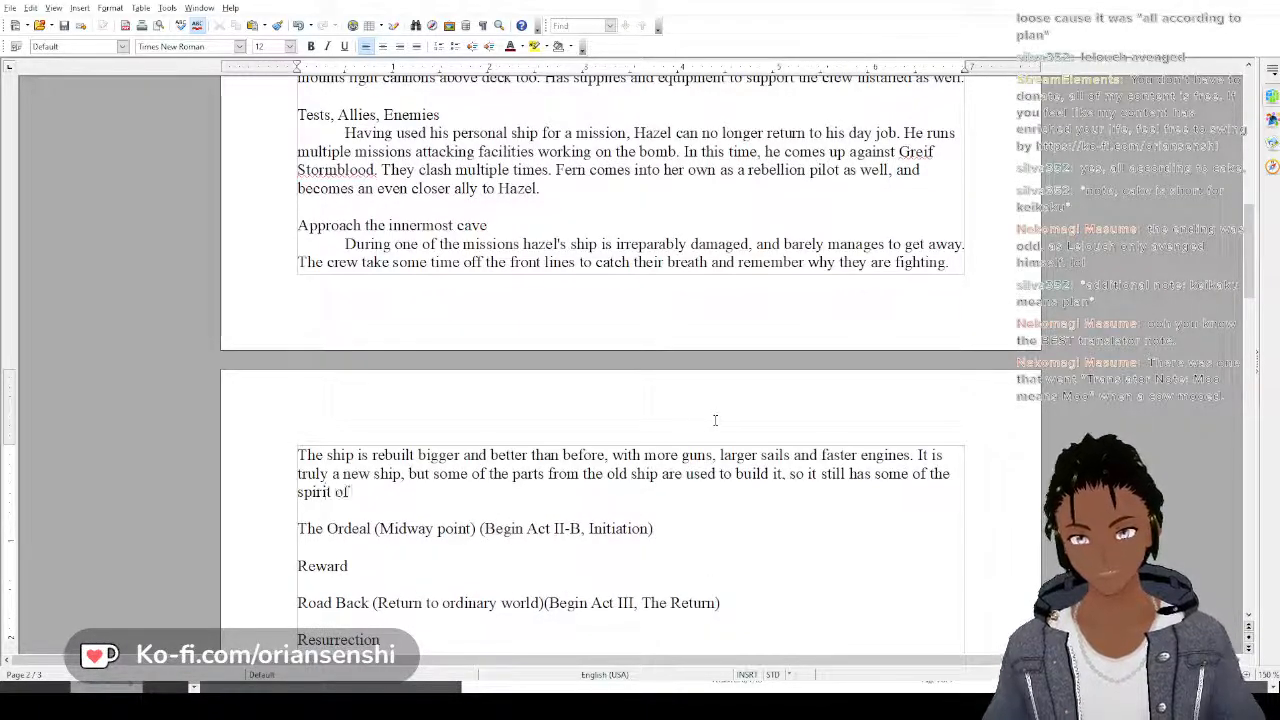
type(" the old ship.")
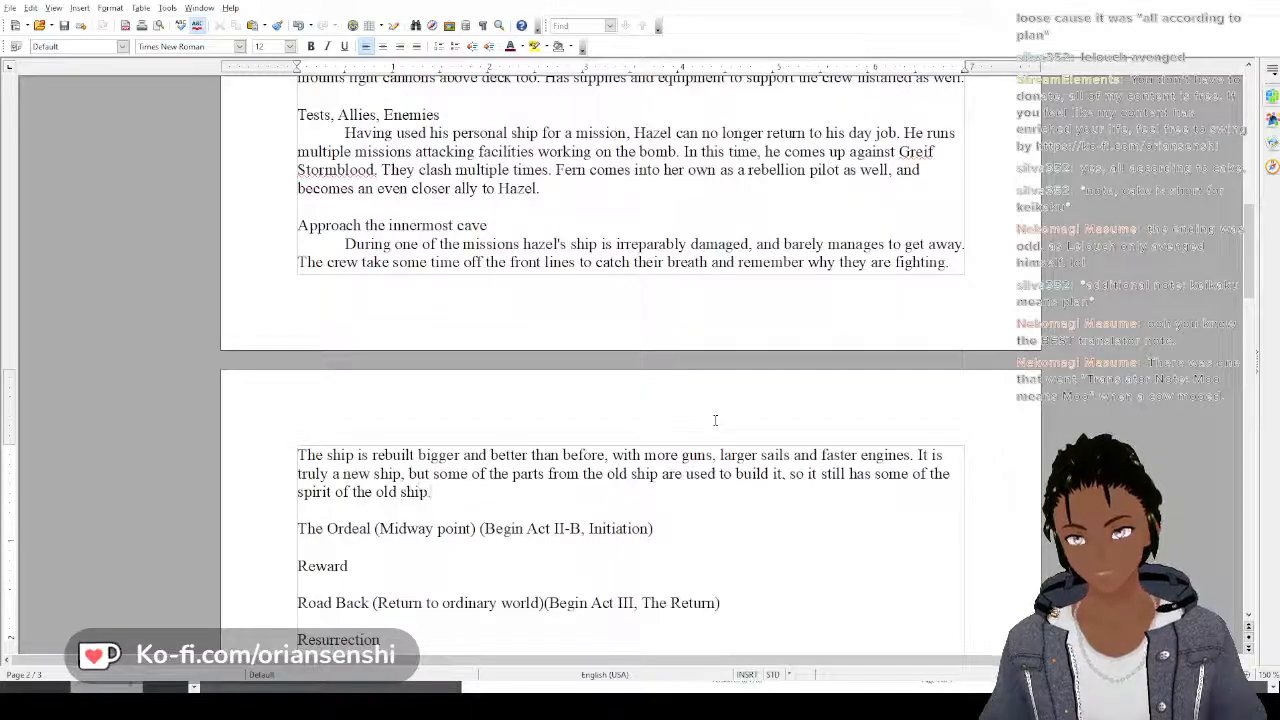
type(" It has")
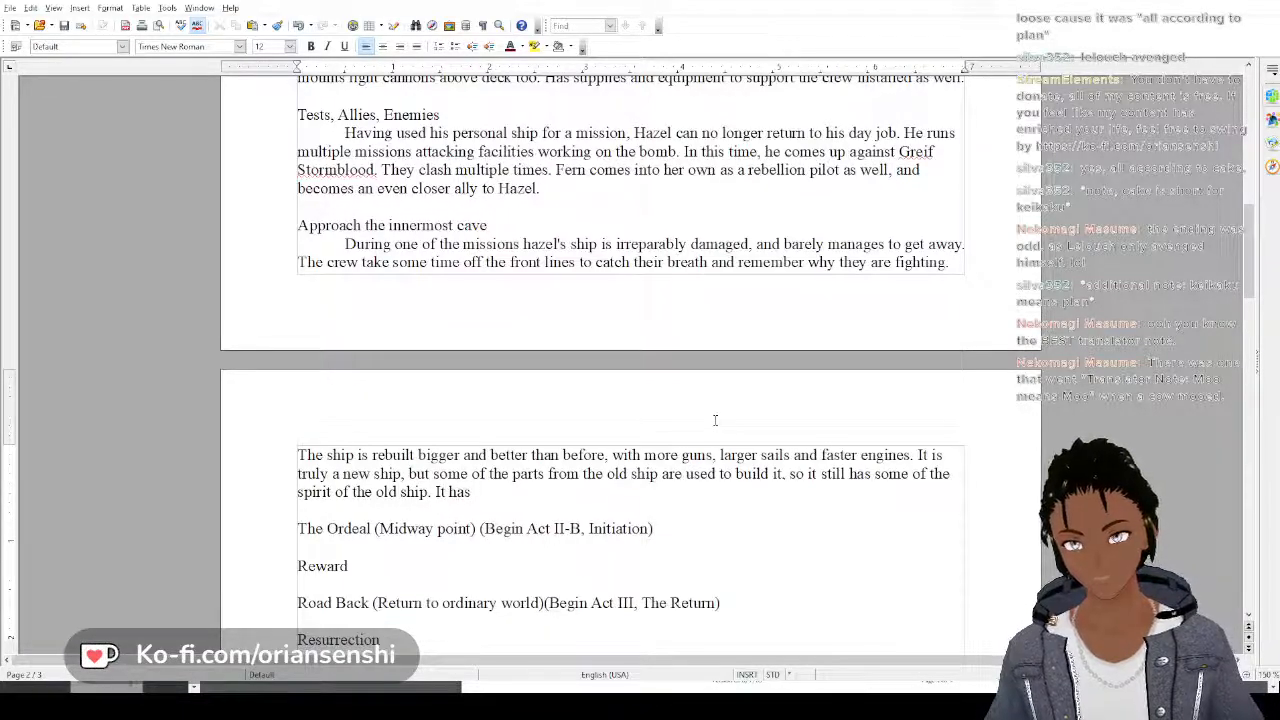
Add "It keeps the name Halcyon Avenging" at the end of the Approach the innermost cave paragraph
key("BackSpace")
key("BackSpace")
key("BackSpace")
type("ke")
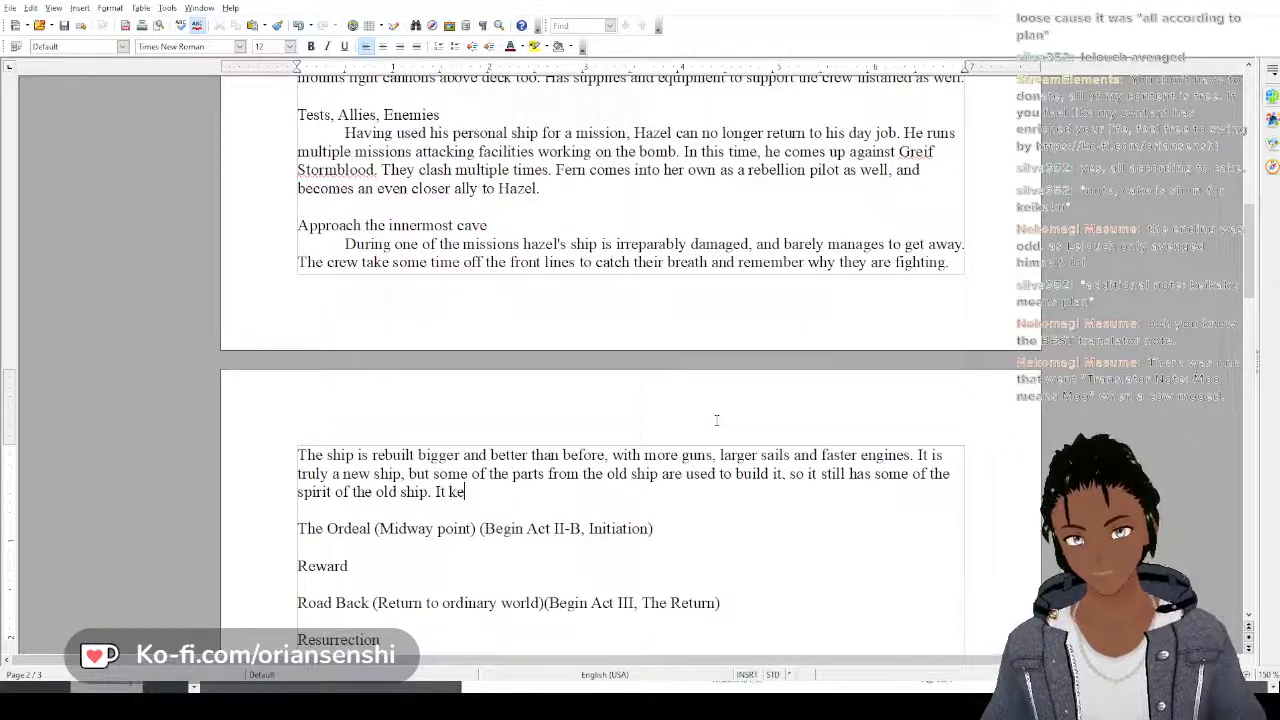
type("eps the")
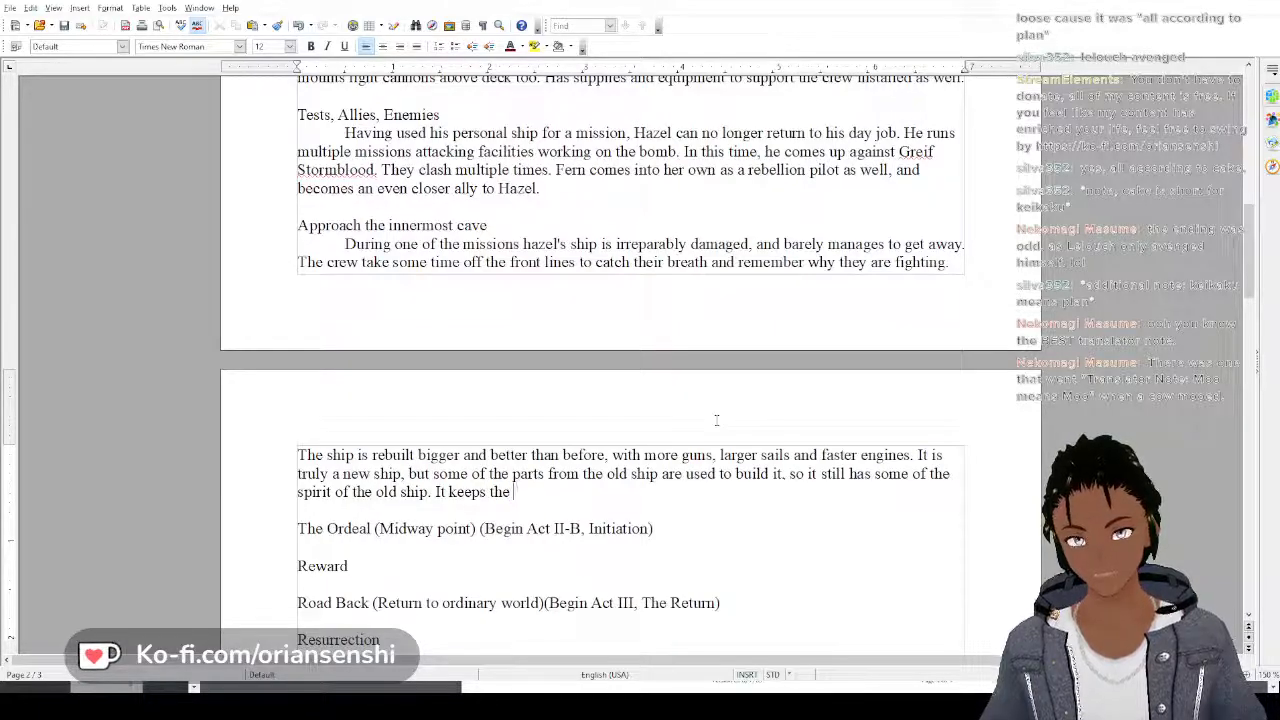
type(" name")
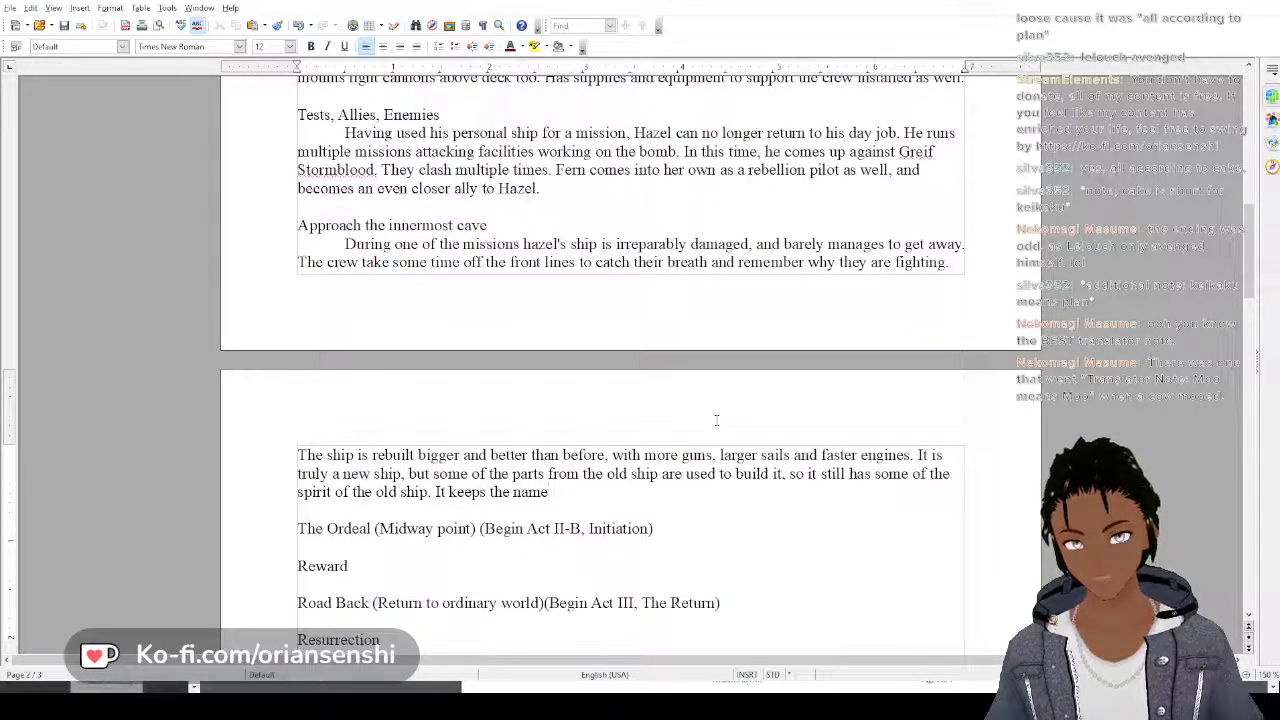
type(" H")
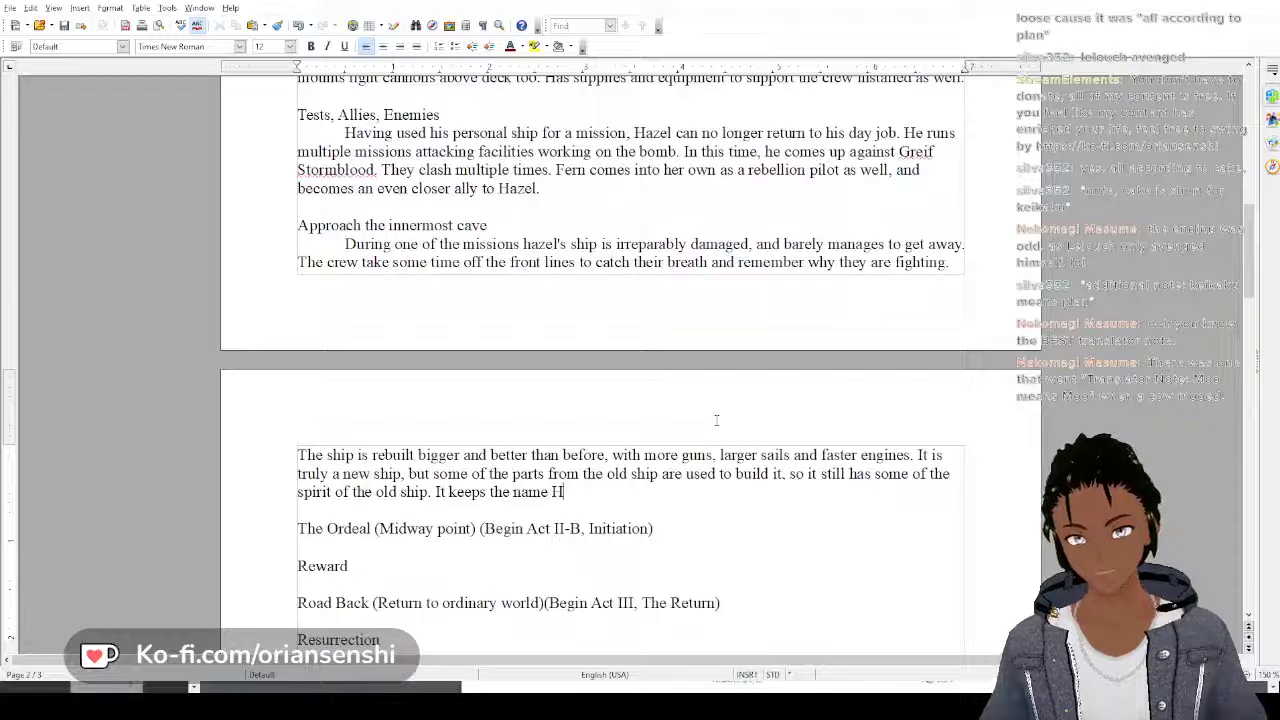
type("alcyo")
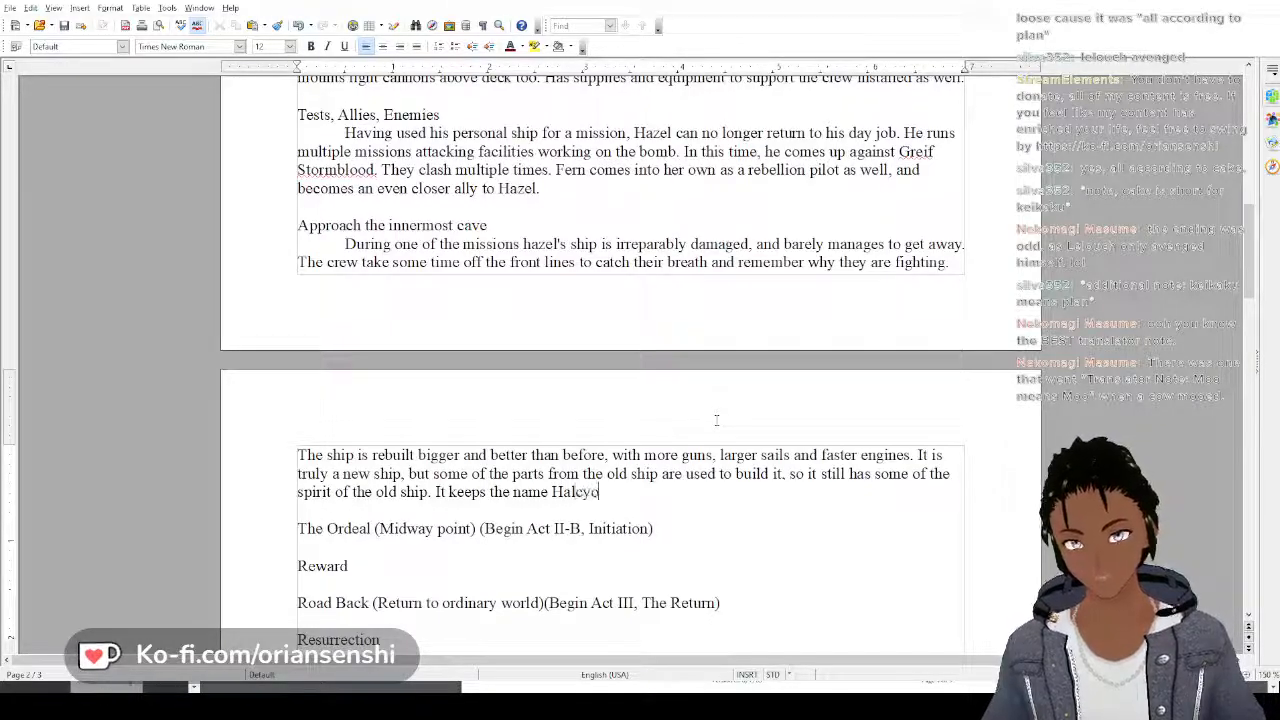
type("n Avenging")
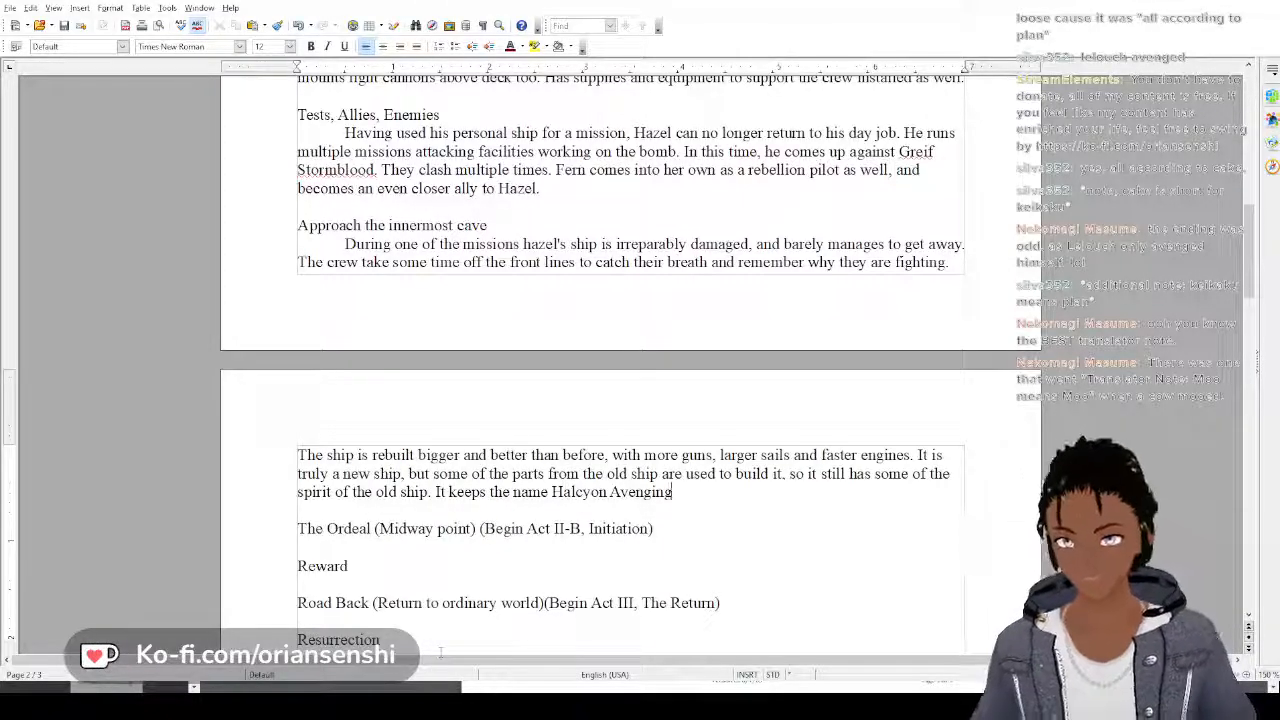
Review Hazel's outline and start a new line under the heading The Ordeal (Midway point)
scroll(436, 600, "down", 2)
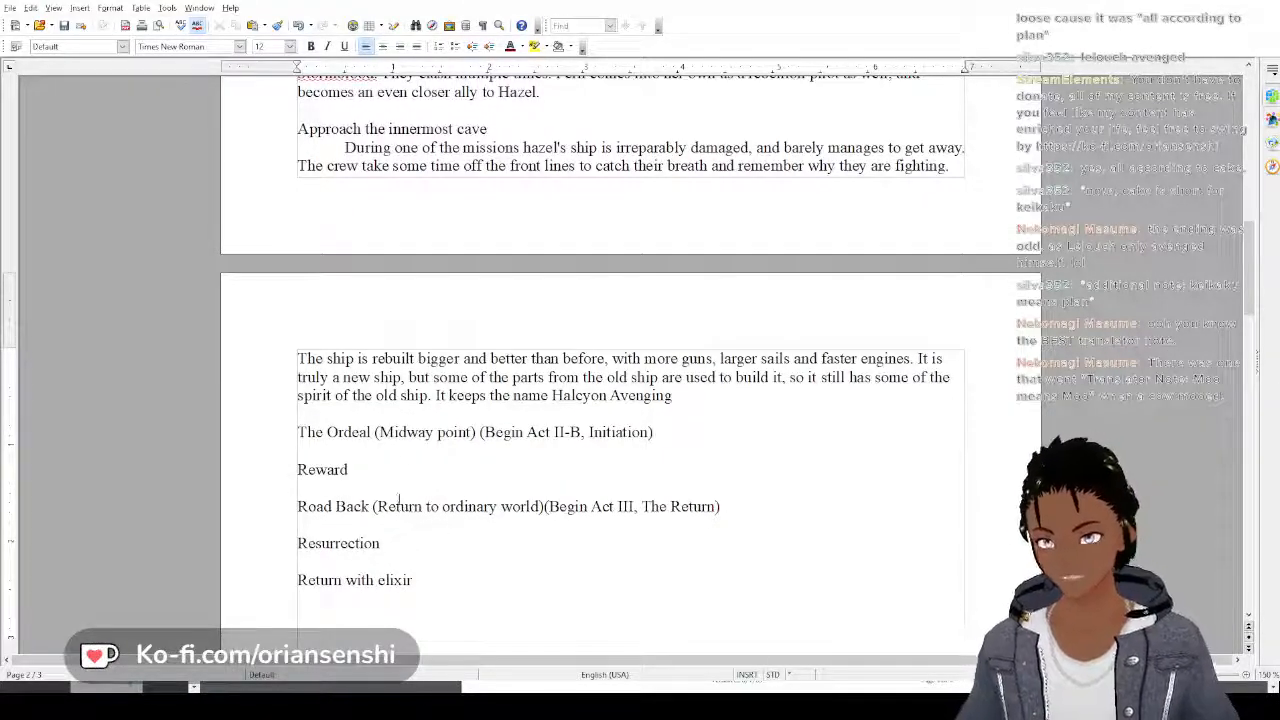
scroll(400, 458, "up", 10)
scroll(400, 458, "up", 6)
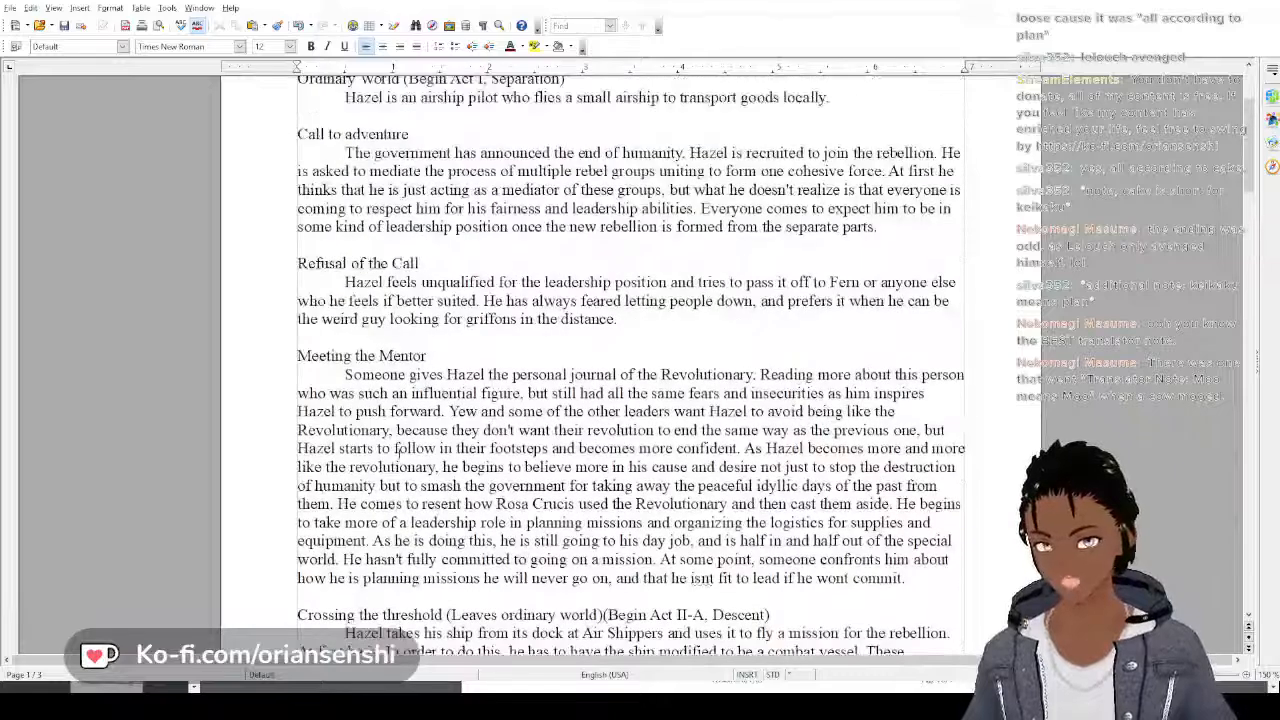
scroll(400, 458, "up", 4)
scroll(400, 458, "down", 6)
scroll(399, 453, "down", 15)
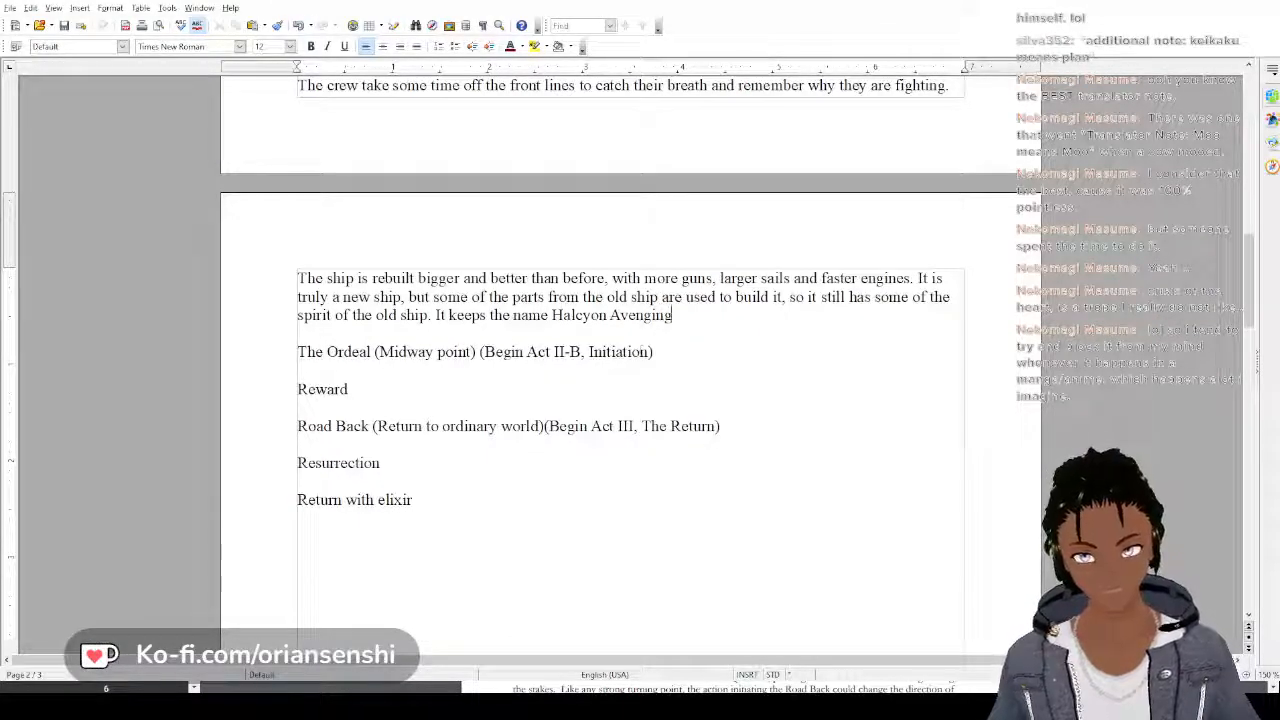
left_click(658, 352)
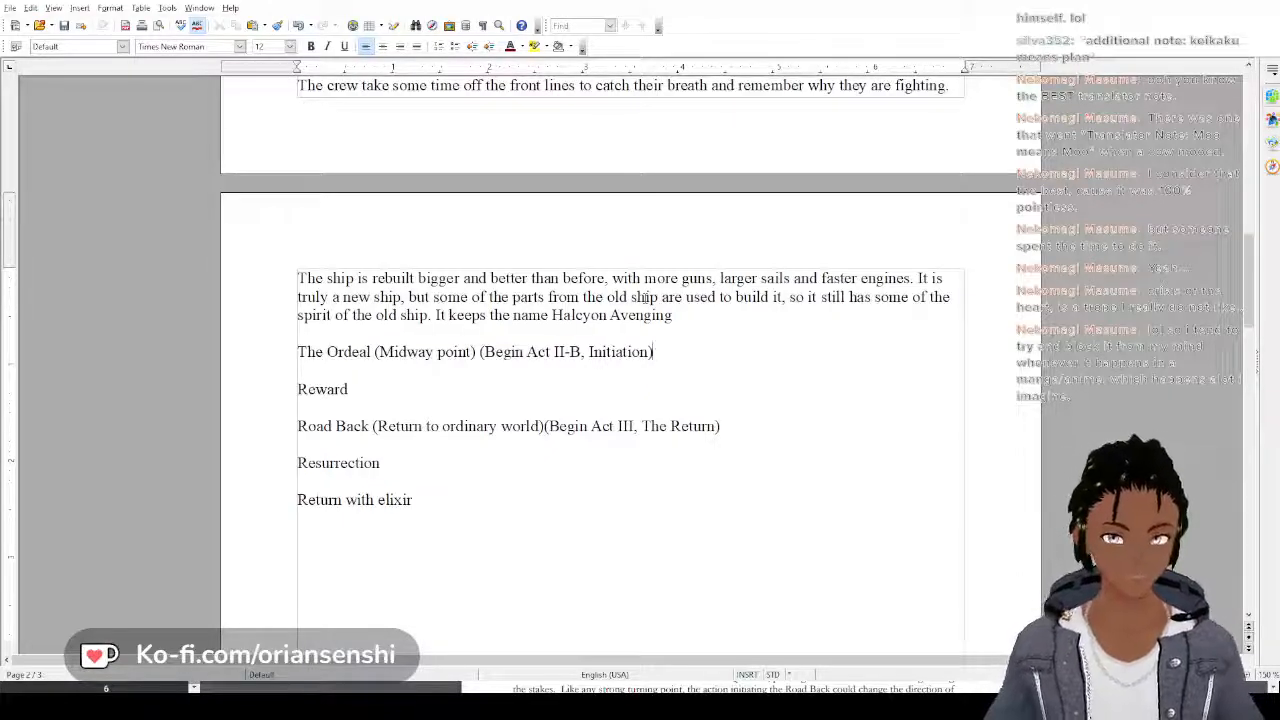
key("Return")
type("Whi")
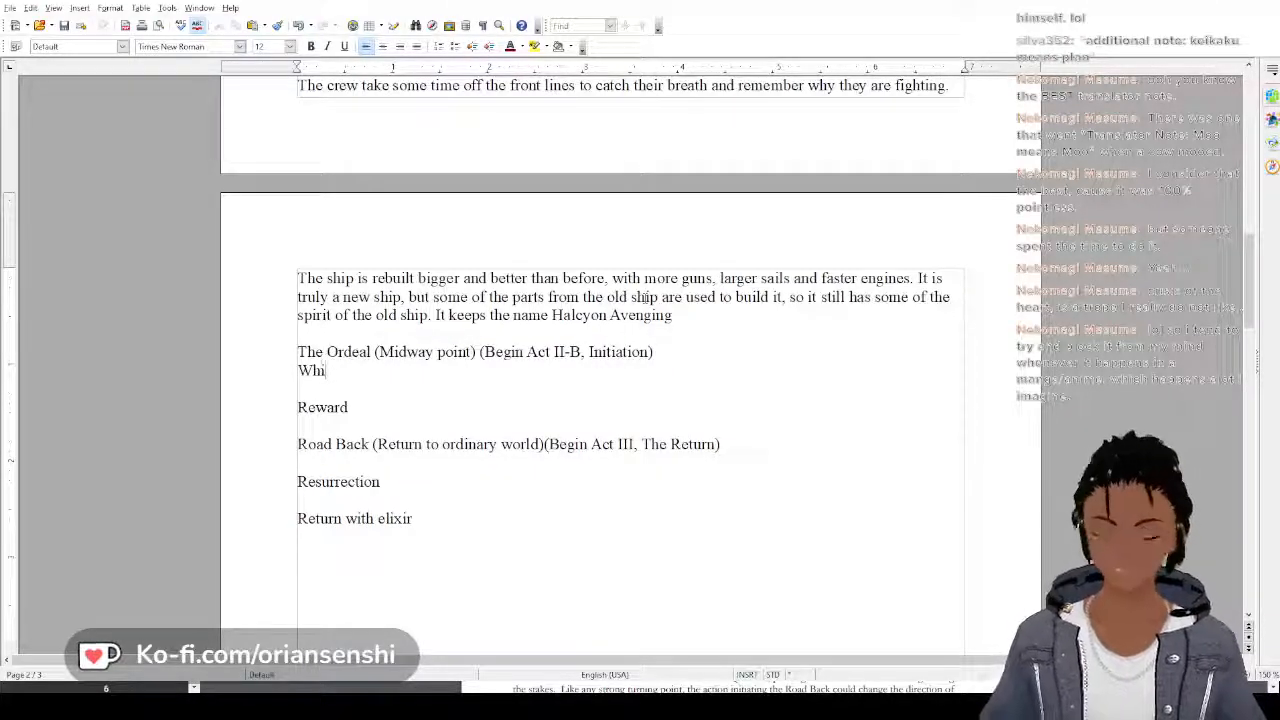
type("l")
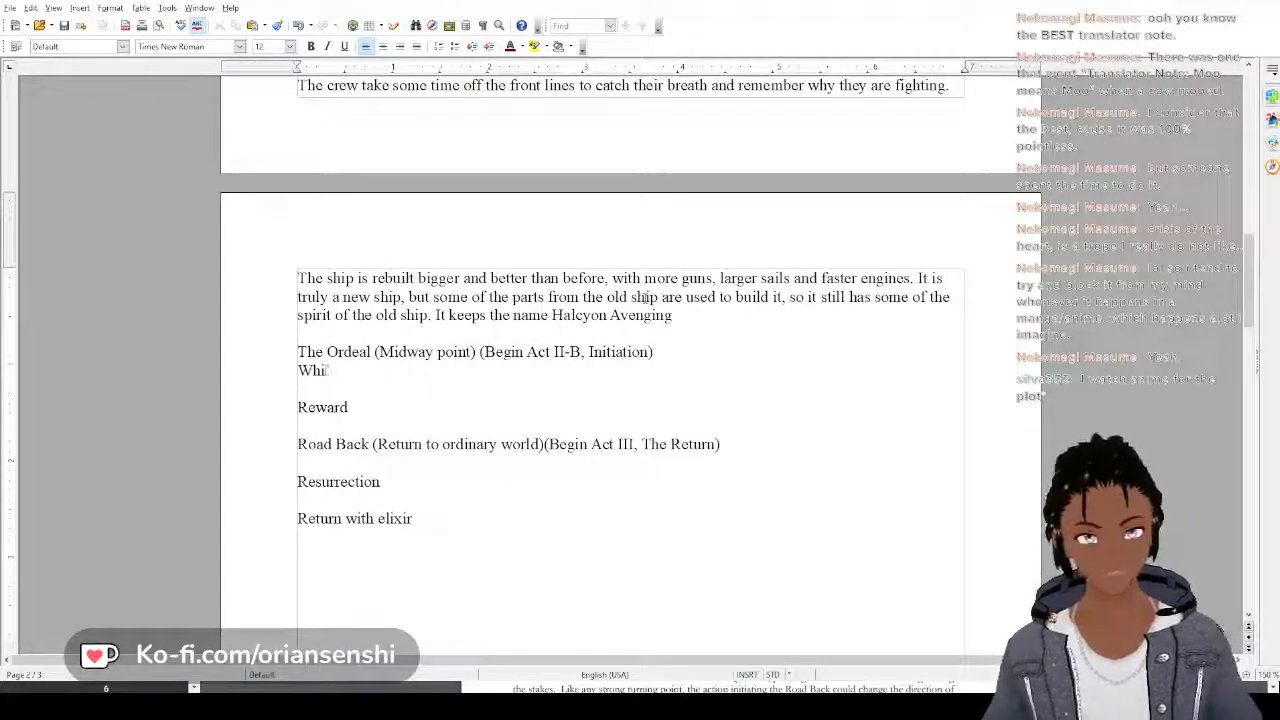
key("BackSpace")
key("BackSpace")
key("BackSpace")
key("BackSpace")
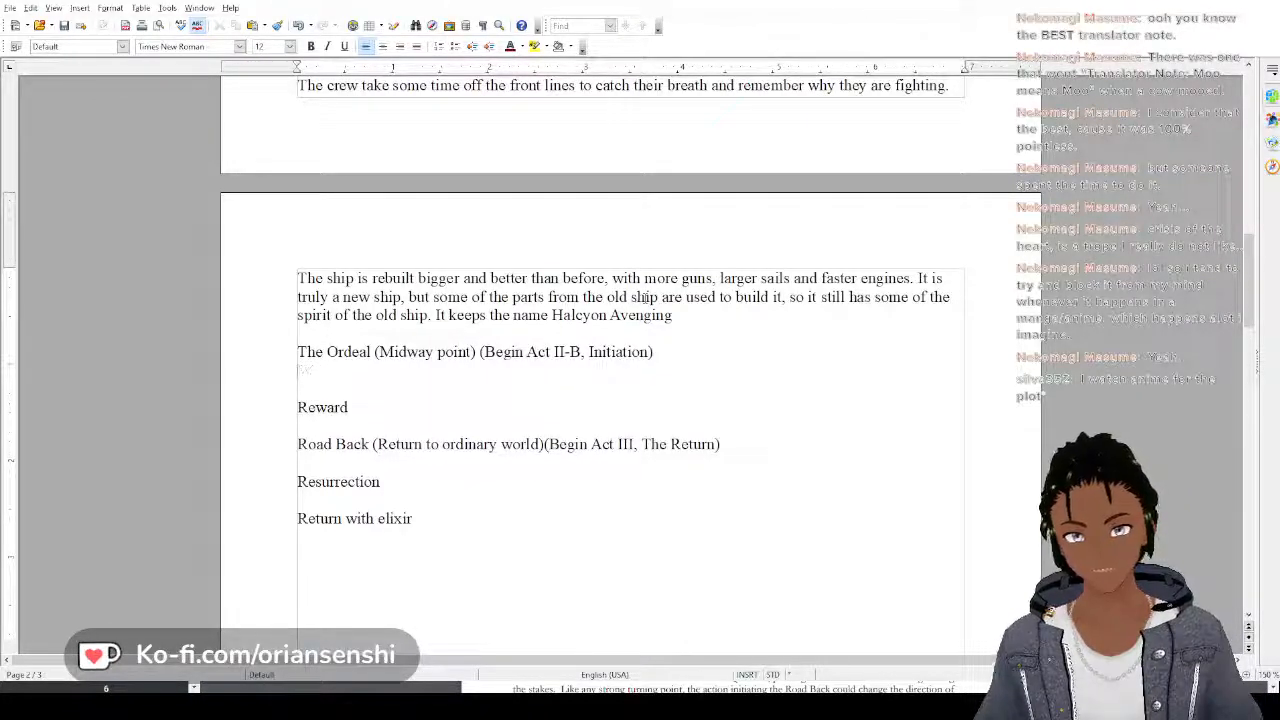
Begin an indented paragraph under The Ordeal with "While Hazel and crew were out of action, the"
scroll(645, 297, "up", 3)
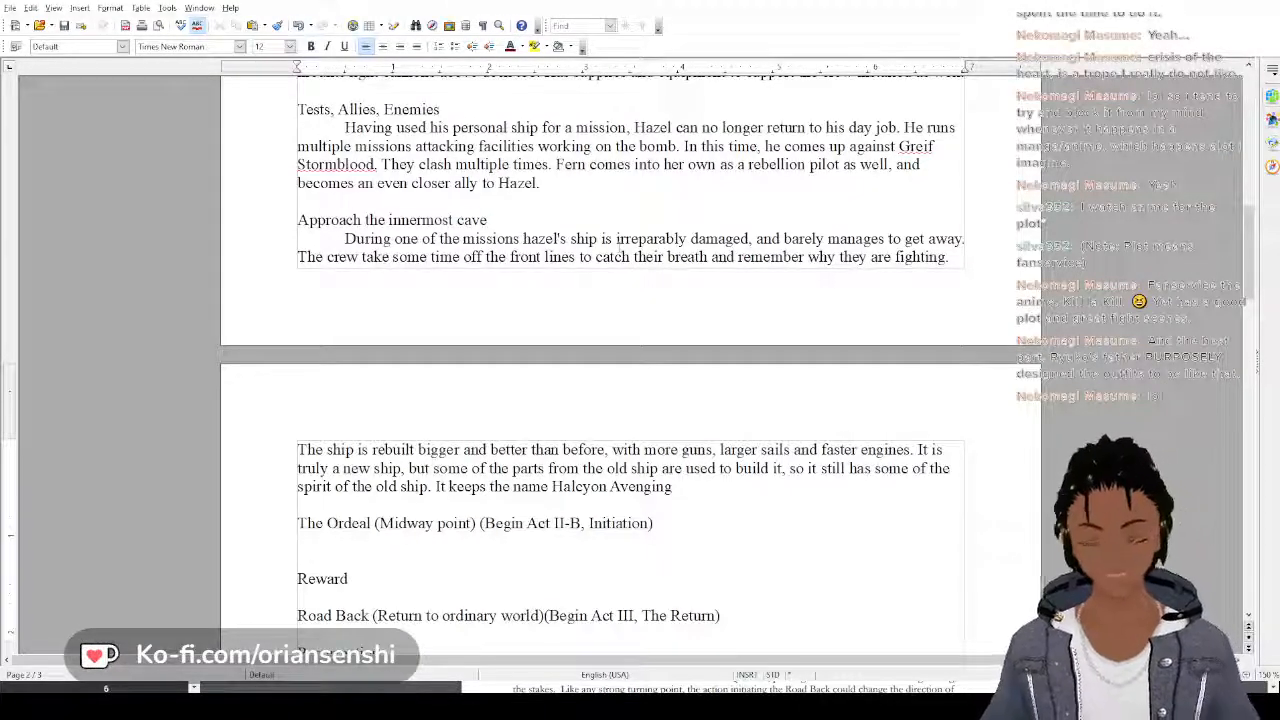
type("While the hero")
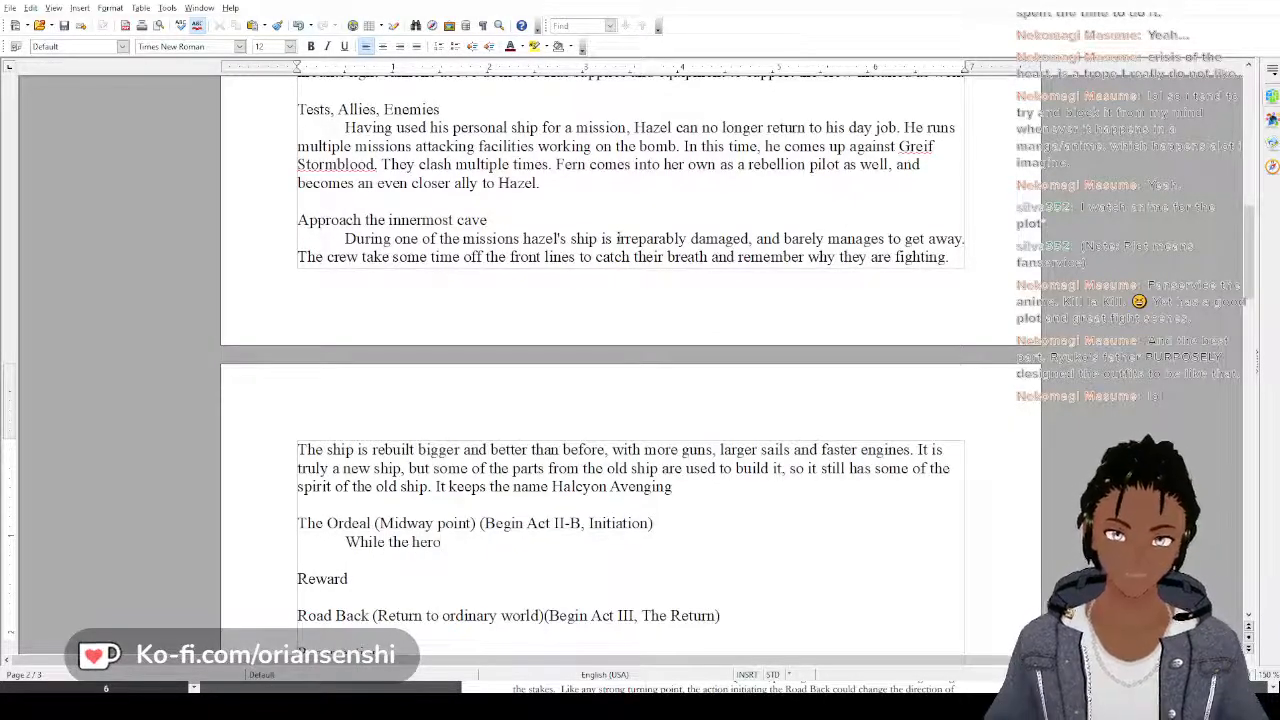
type(" was out of")
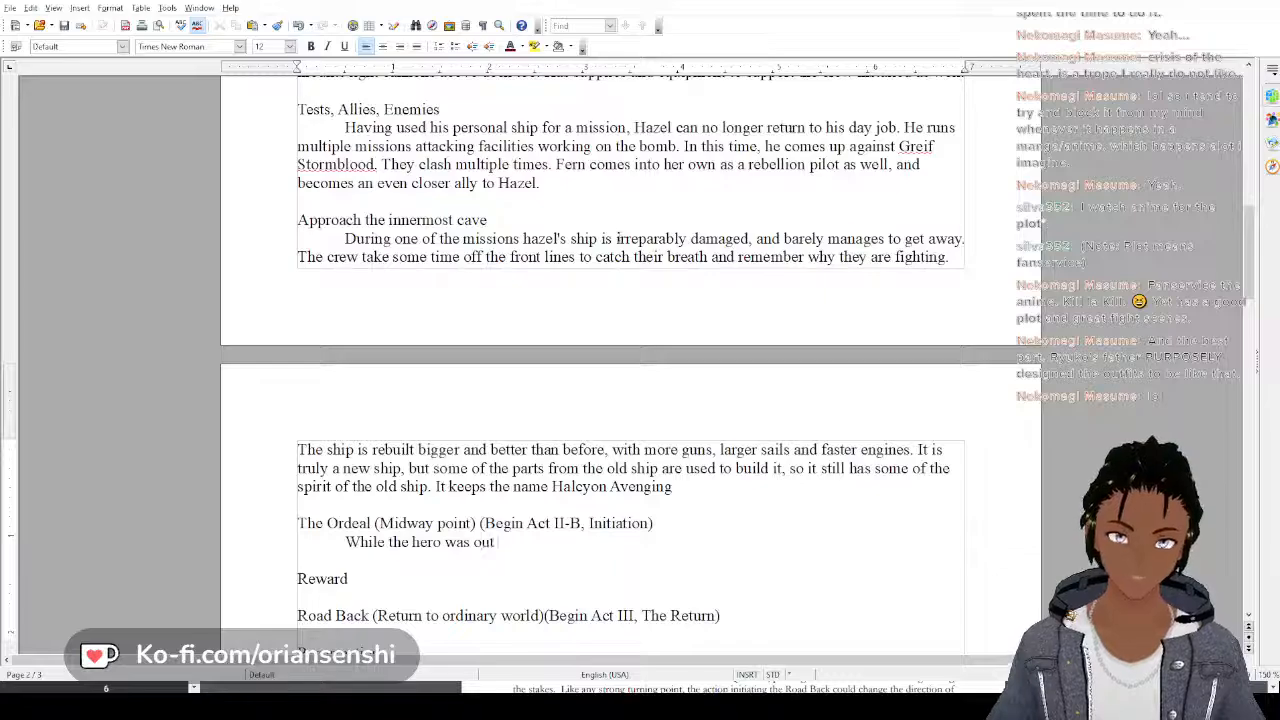
key("BackSpace")
key("BackSpace")
key("BackSpace")
key("BackSpace")
key("BackSpace")
key("BackSpace")
key("BackSpace")
key("BackSpace")
key("BackSpace")
key("BackSpace")
key("BackSpace")
key("BackSpace")
key("BackSpace")
key("BackSpace")
key("BackSpace")
key("BackSpace")
key("BackSpace")
key("BackSpace")
key("BackSpace")
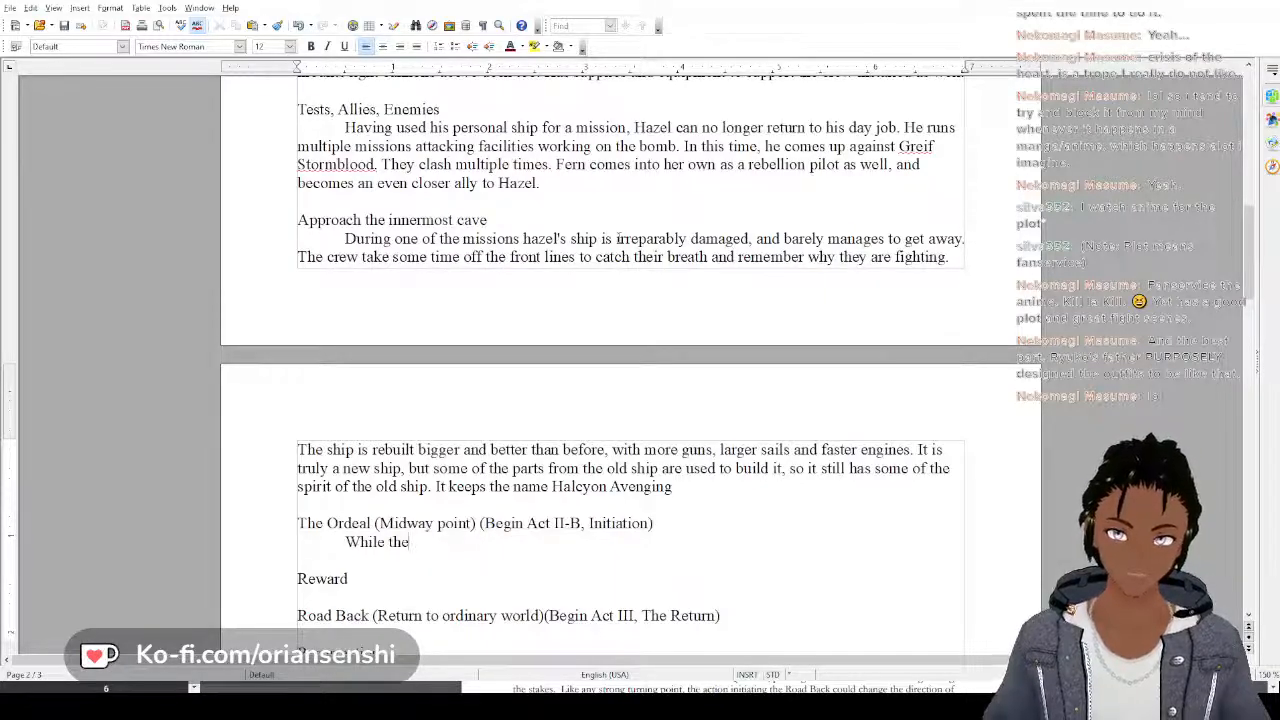
type("H")
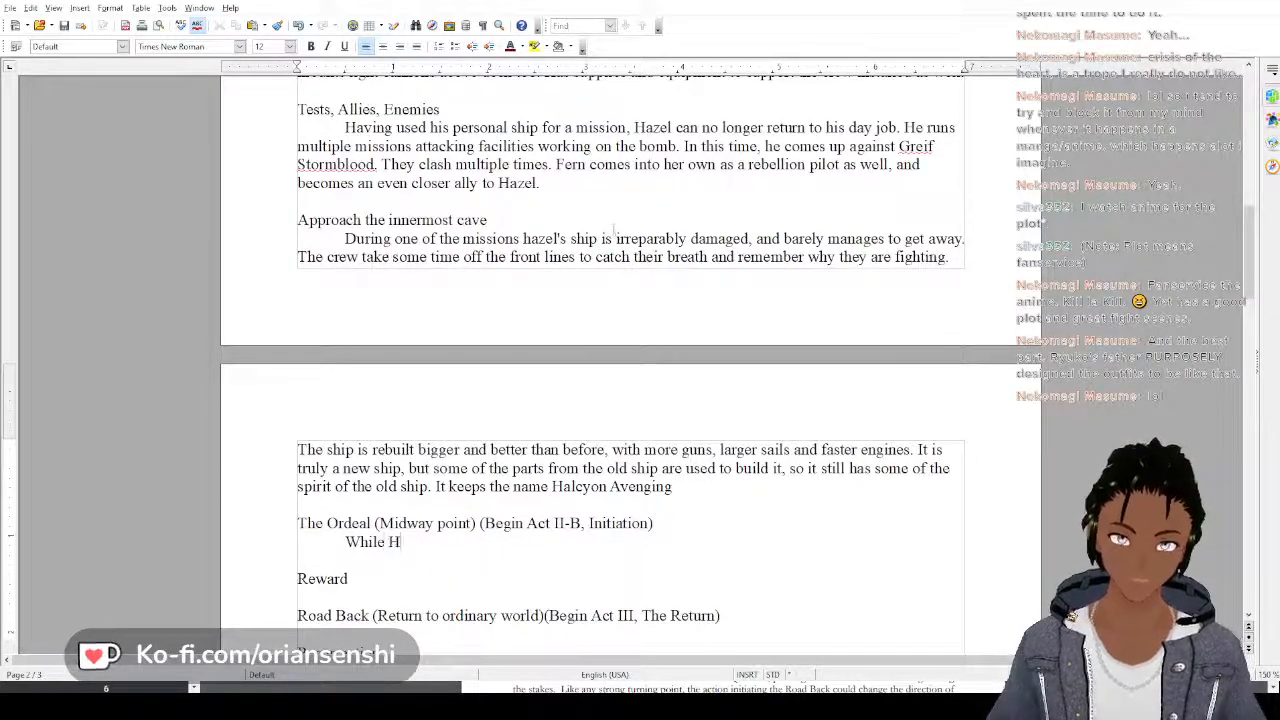
type("azel and cr")
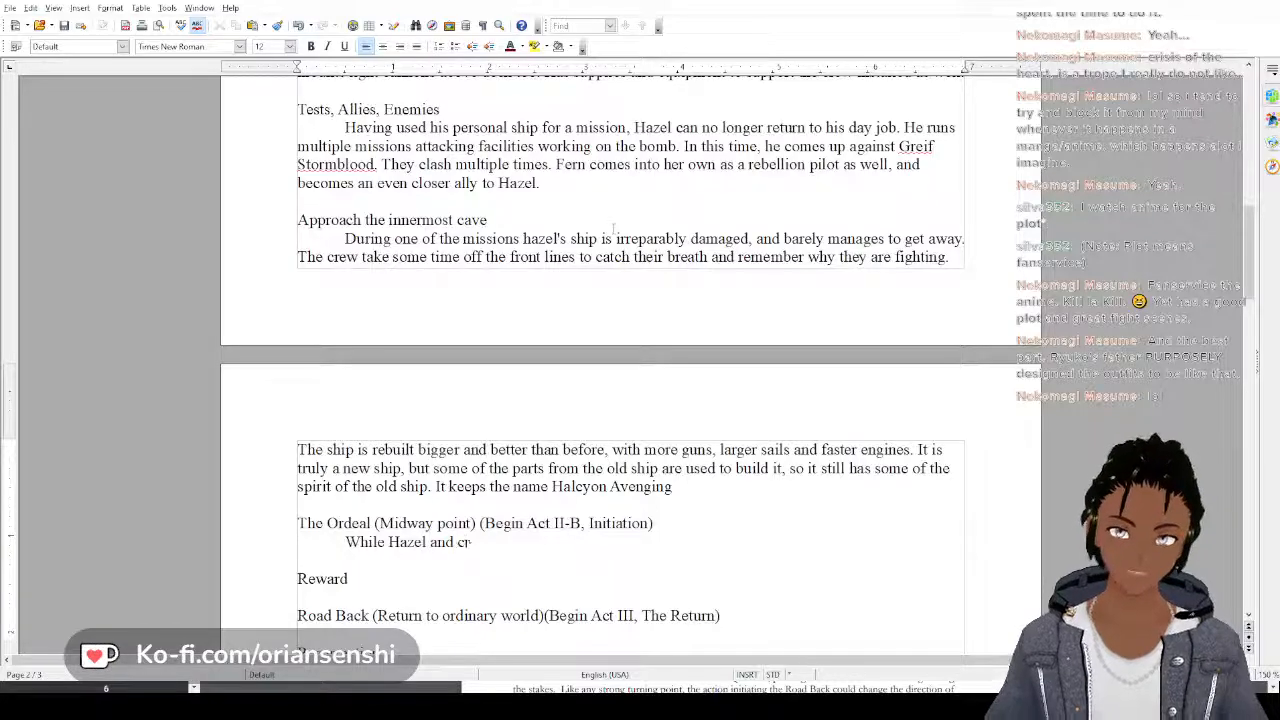
type("ew were out")
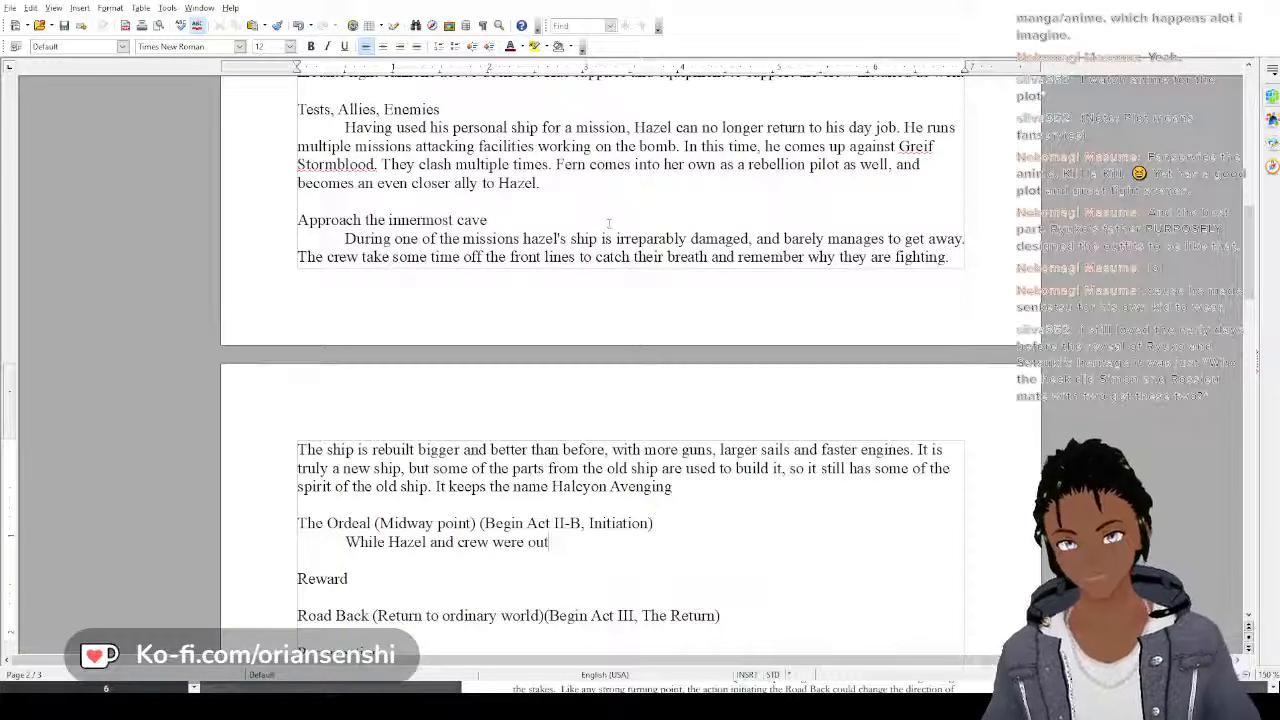
type("of acti")
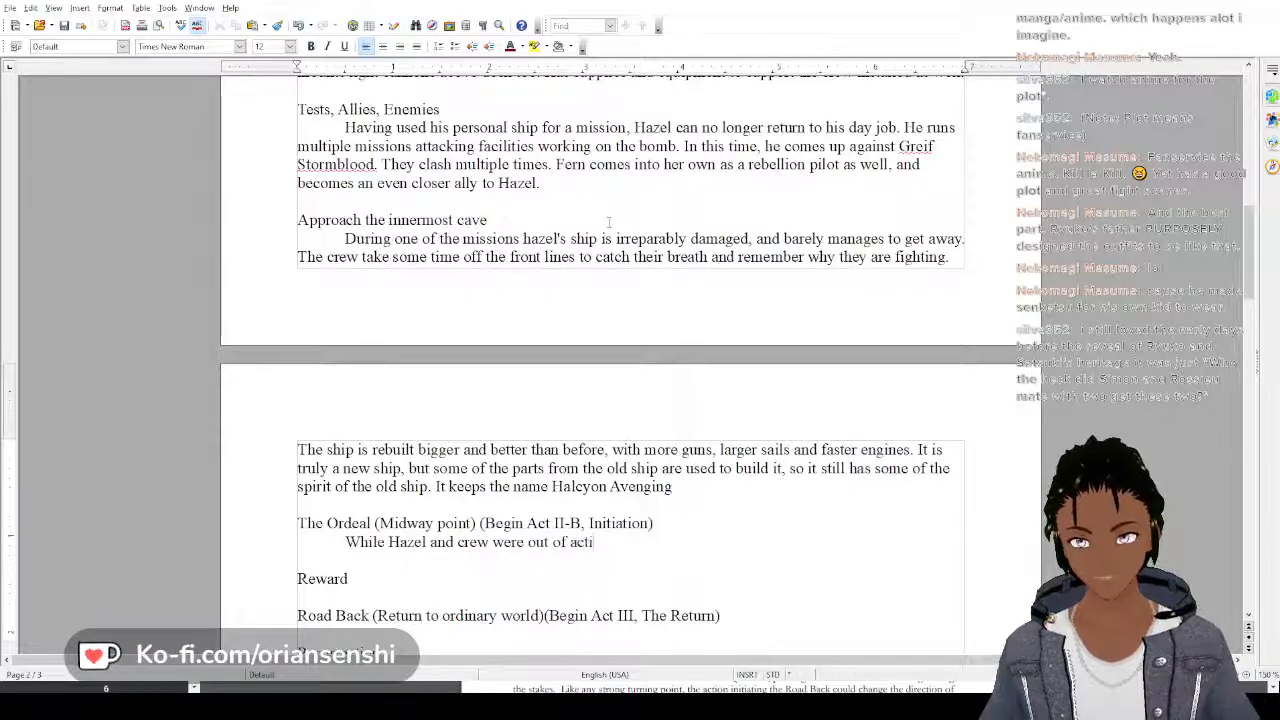
type("on, the ")
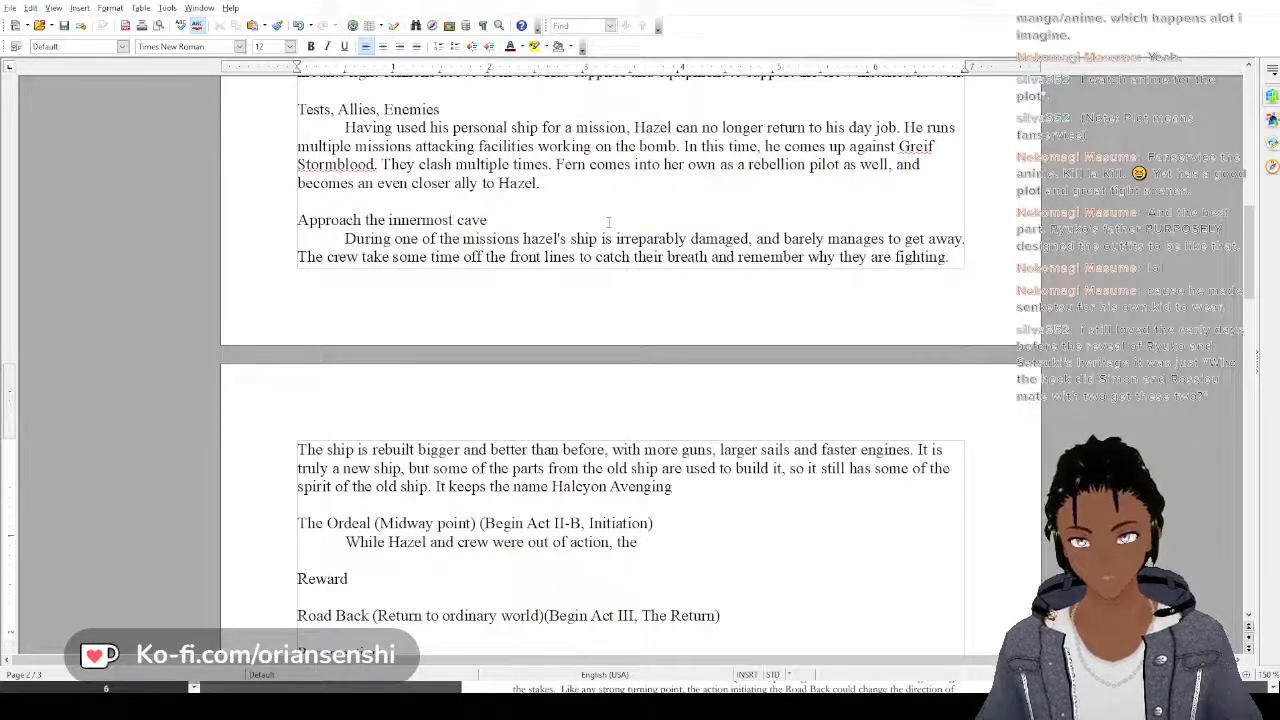
type("rebellion ")
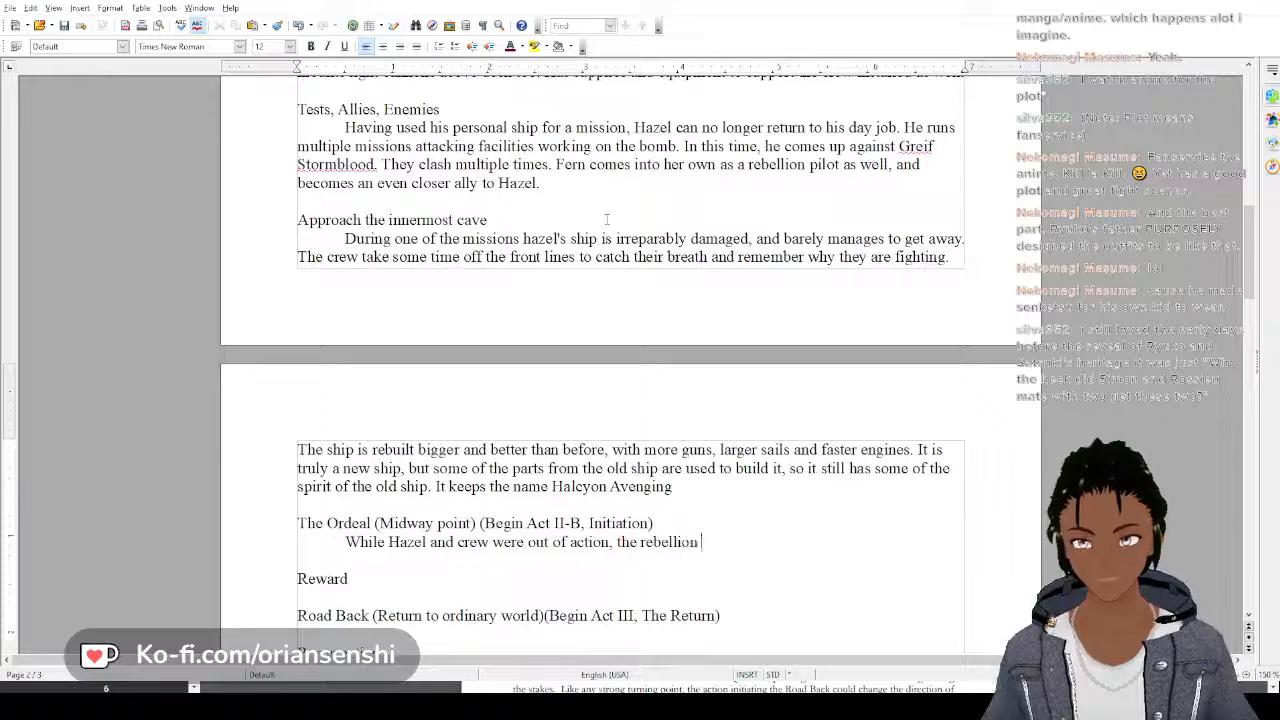
type("suffe")
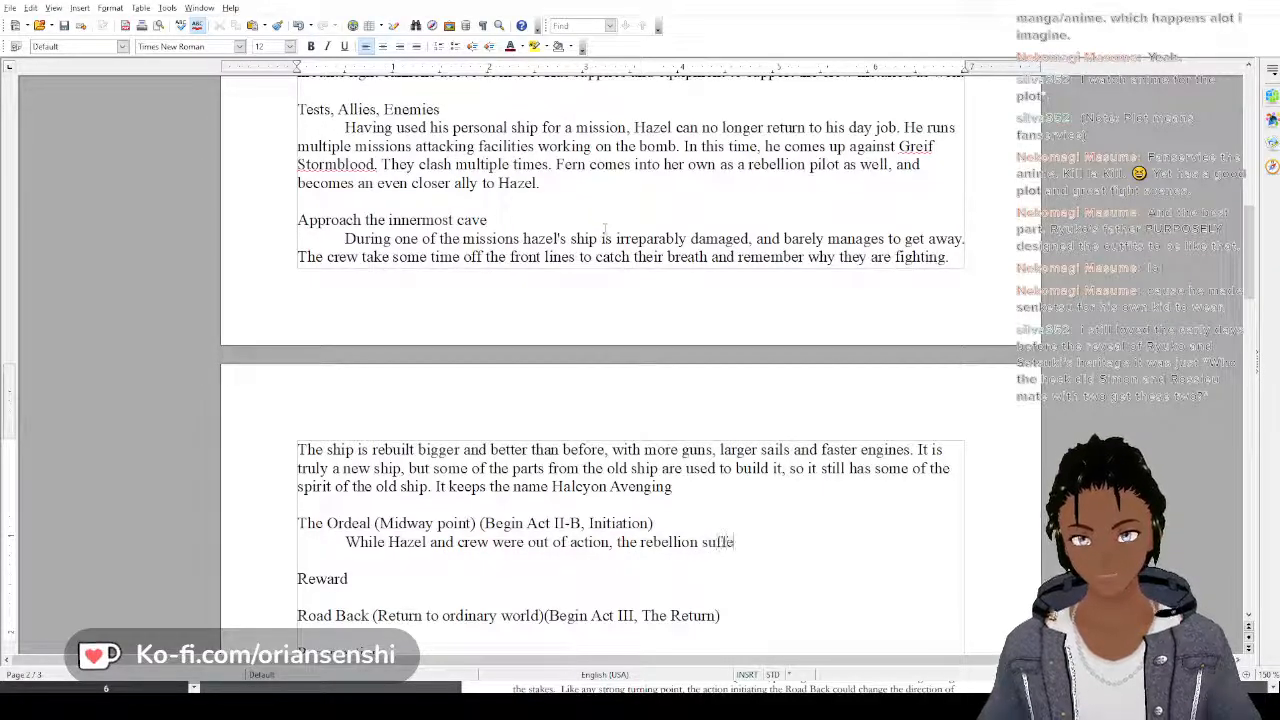
type("red many l")
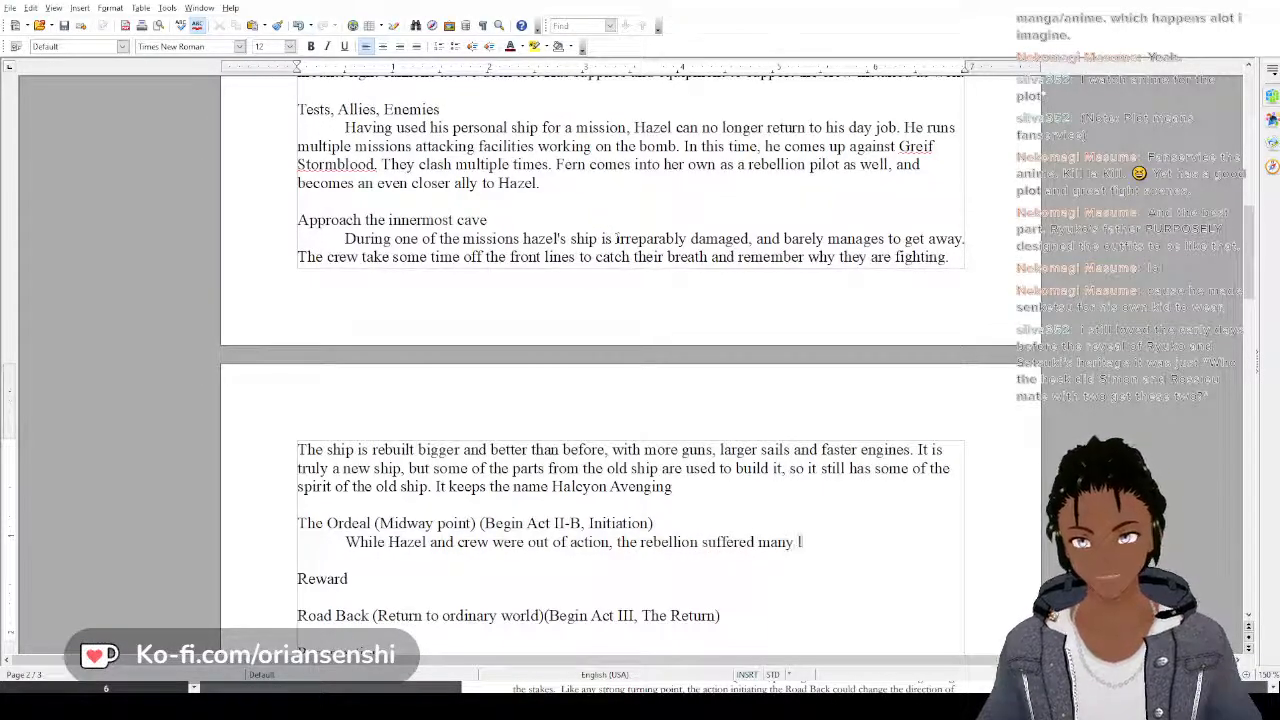
type("osses at the h")
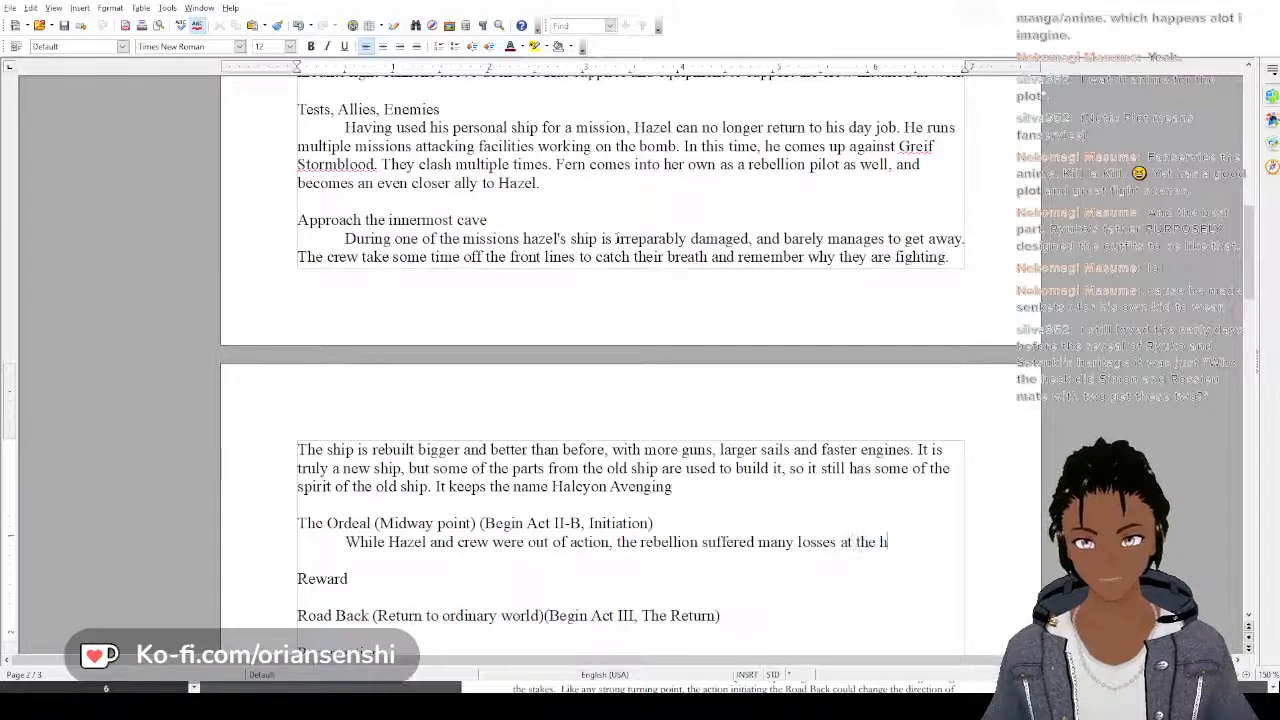
type("ands of t")
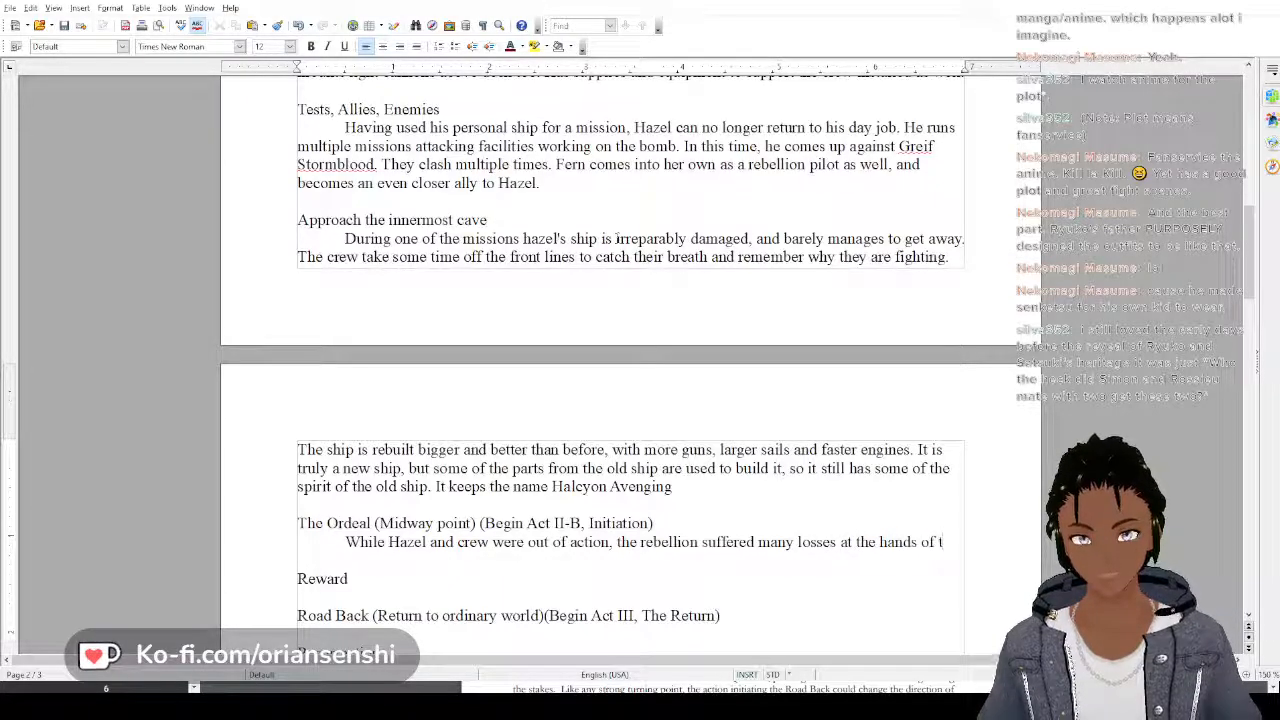
Continue the Ordeal sentence with "rebellion suffered many losses at the hands of Greif Stormblood"
key("BackSpace")
type("G")
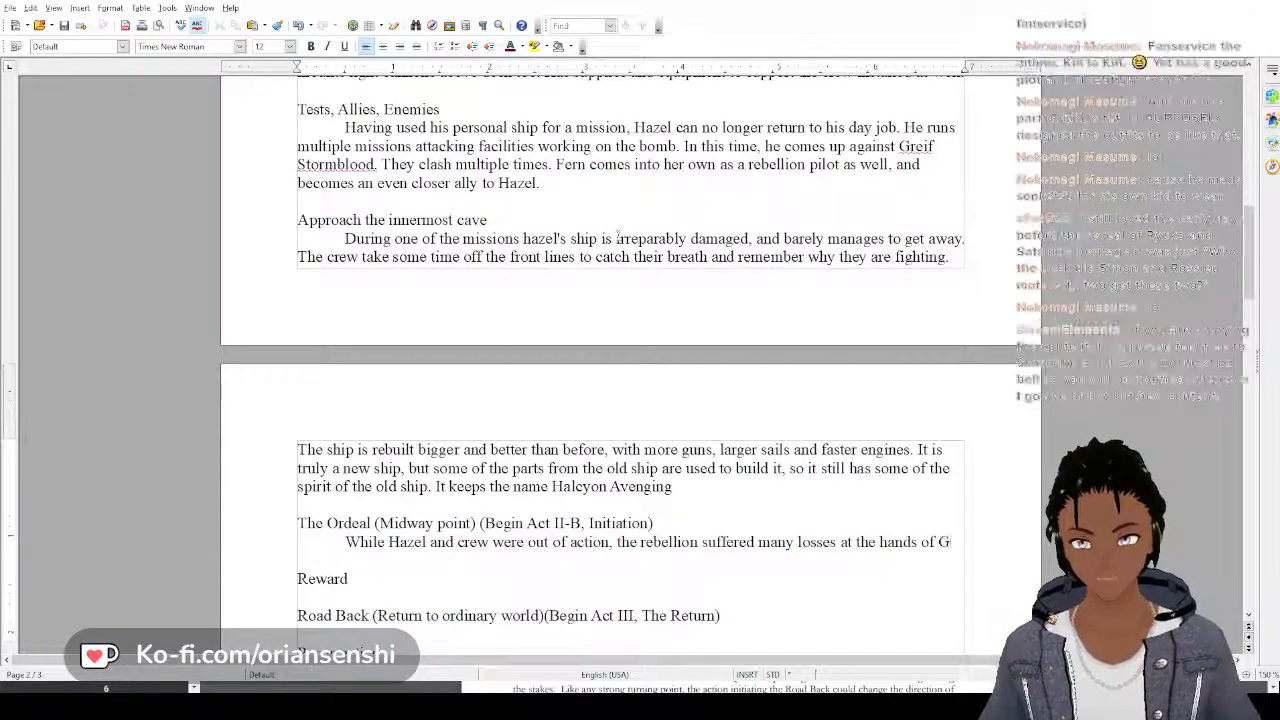
type("reif S")
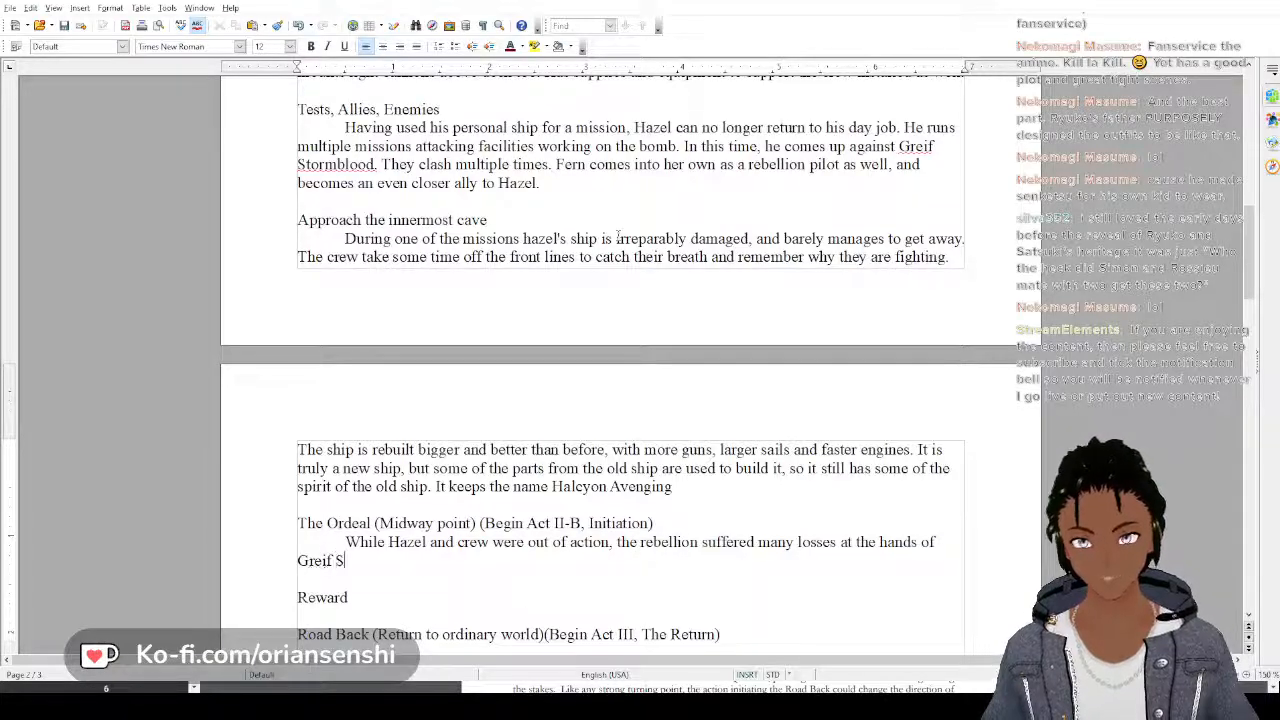
type("tormblood")
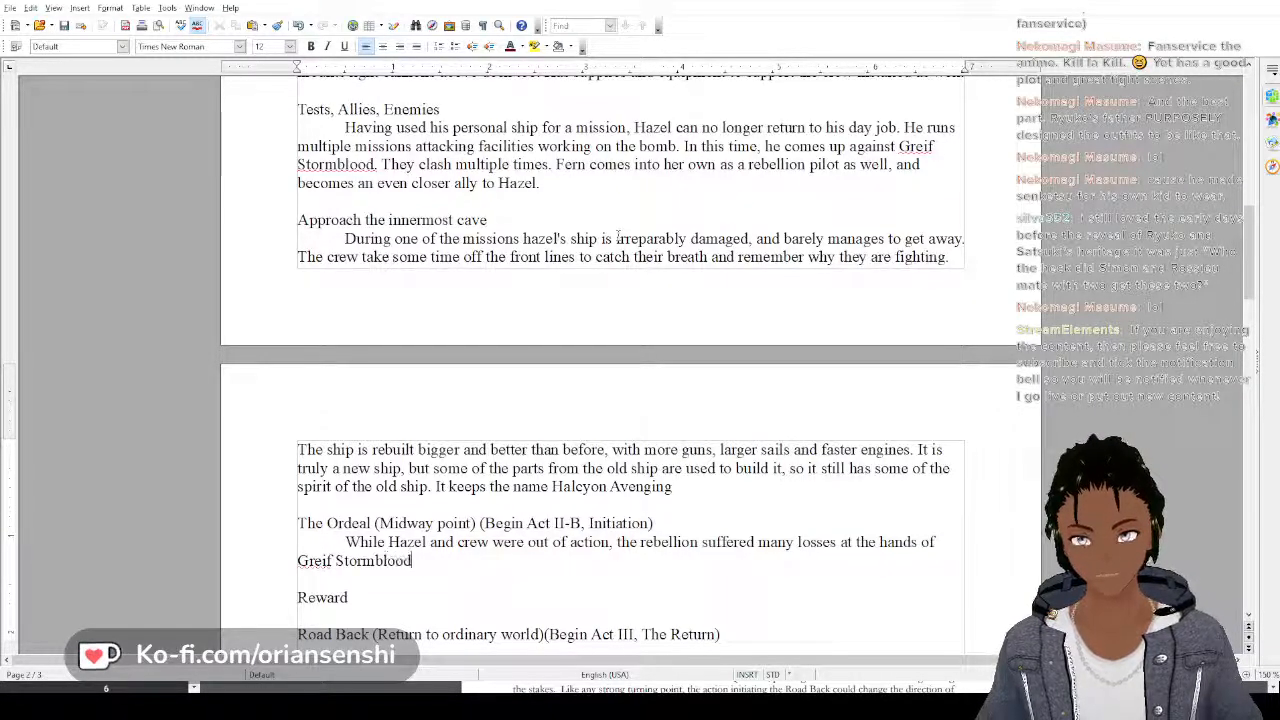
type(" and")
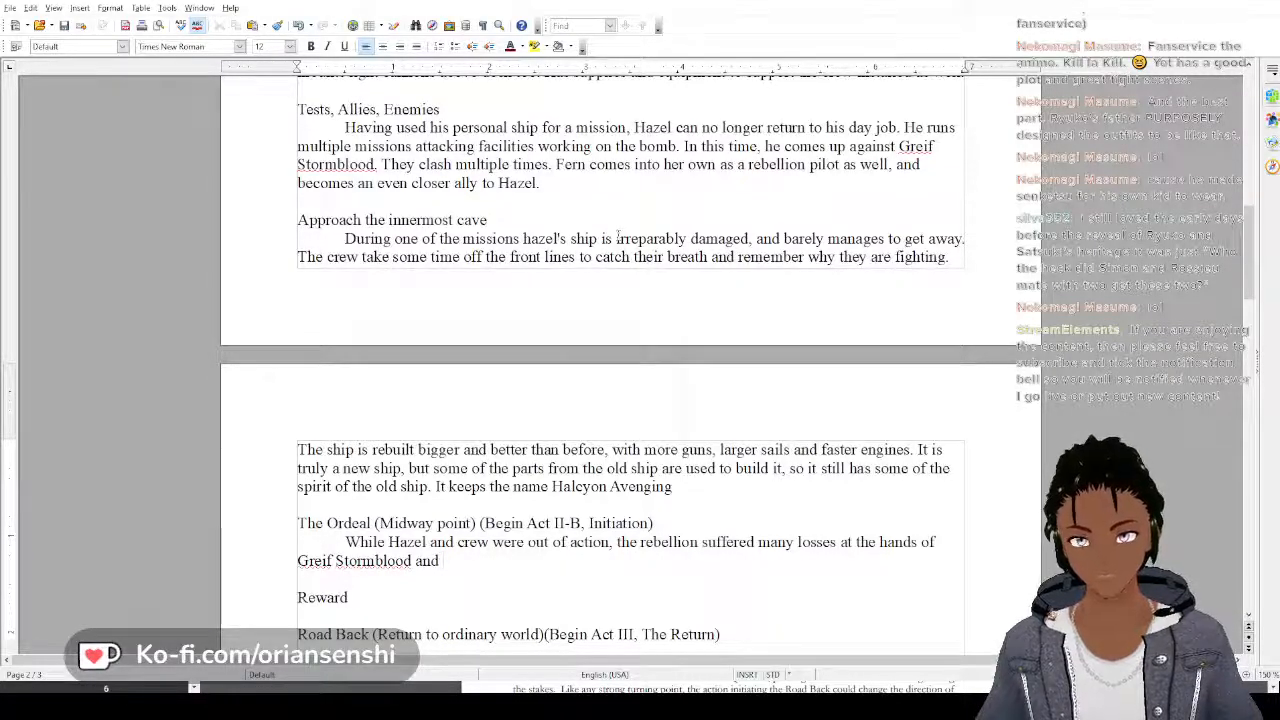
Finish the Ordeal paragraph's first sentence with "and are unable to slow down the production of the bomb."
type("are unable to")
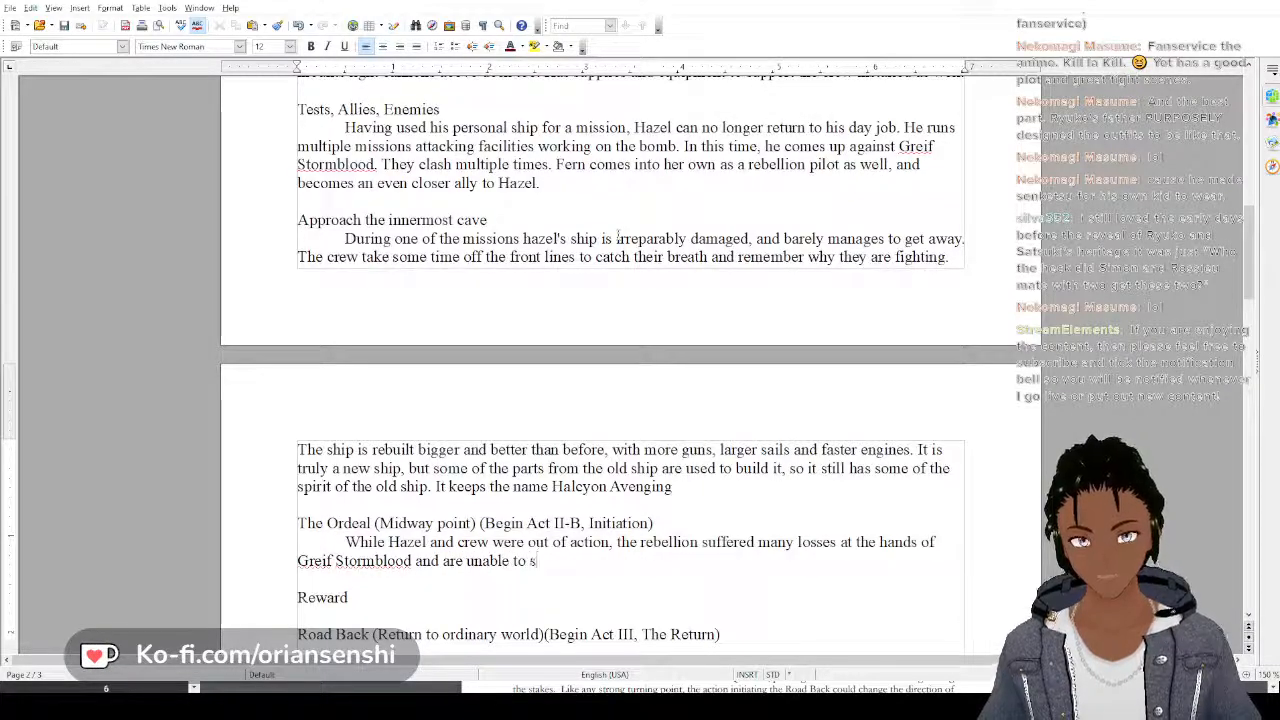
type(" slow down the ")
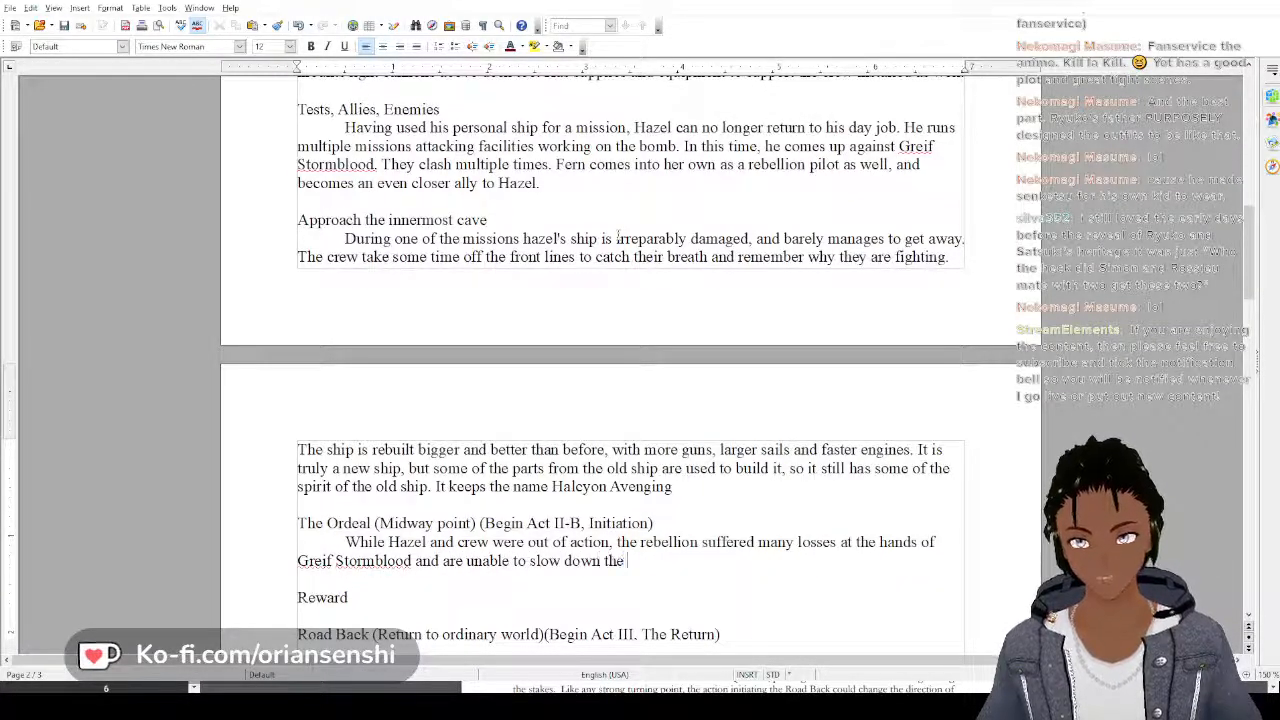
type("production o")
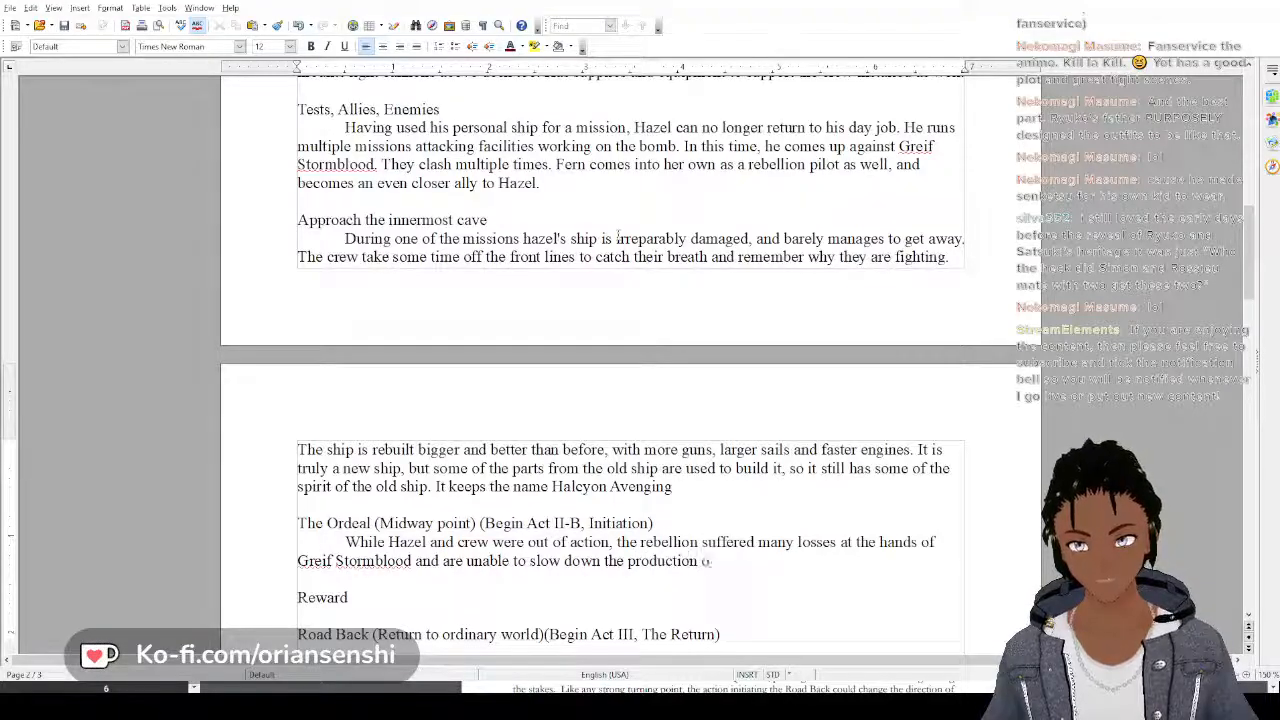
type("f the bomb.")
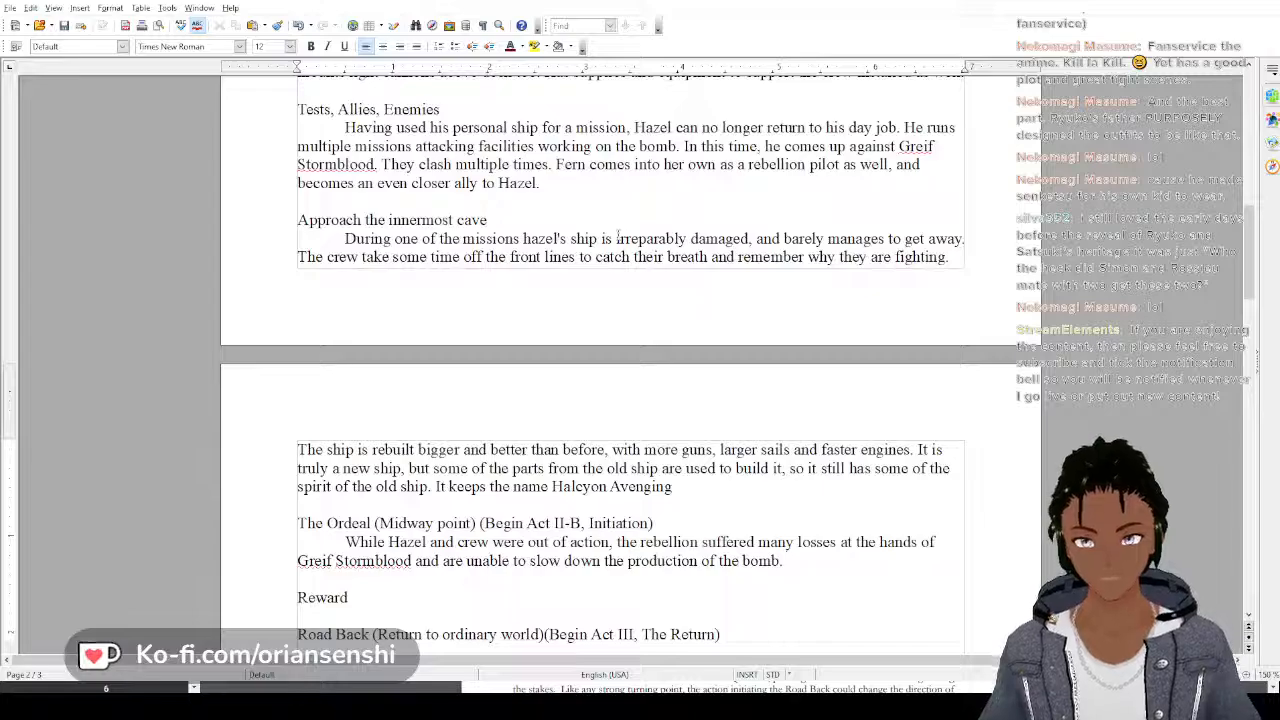
type(" The")
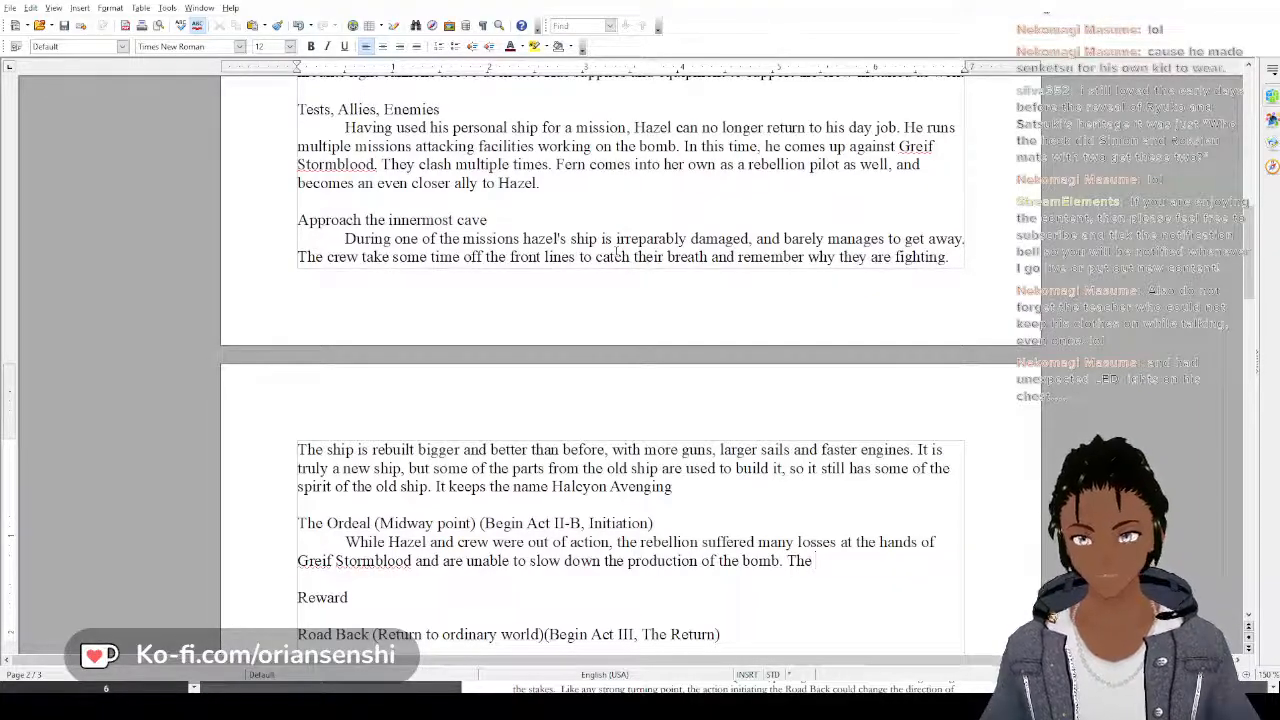
Start a second sentence in the Ordeal paragraph with "The day of the activation of the bomb is upon them, and"
type("day oof")
key("BackSpace")
key("BackSpace")
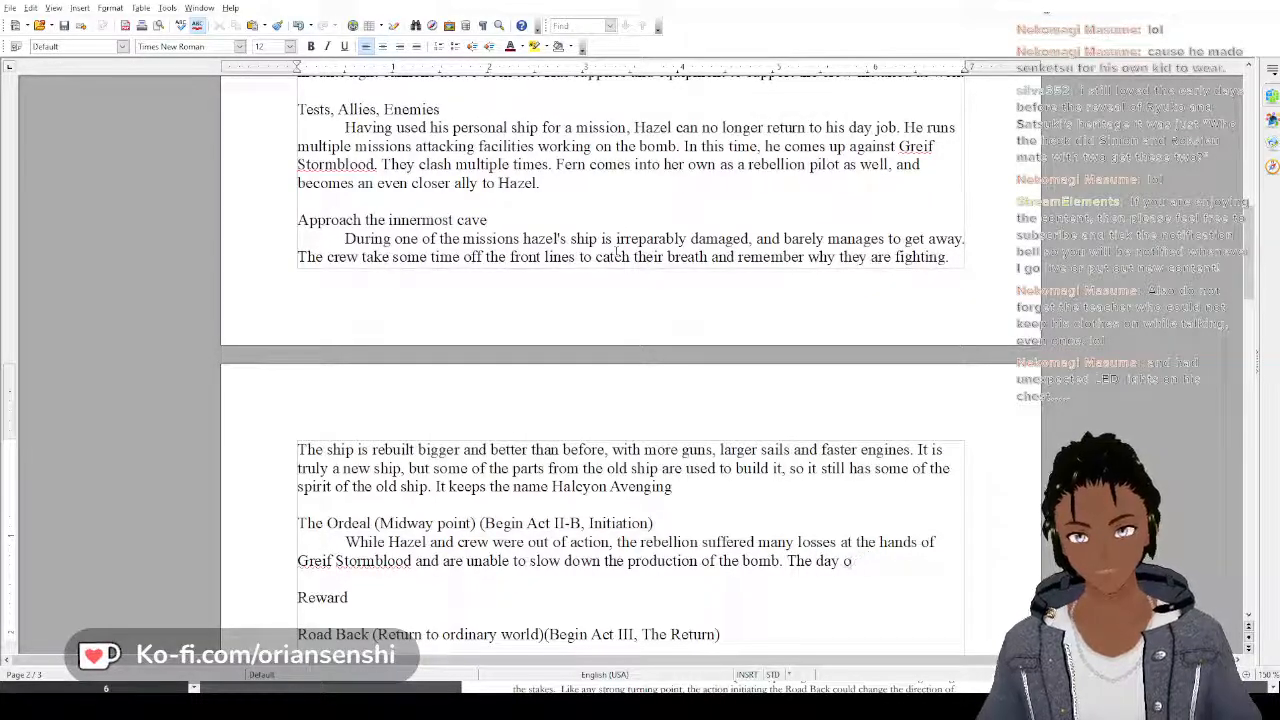
type("f the activ")
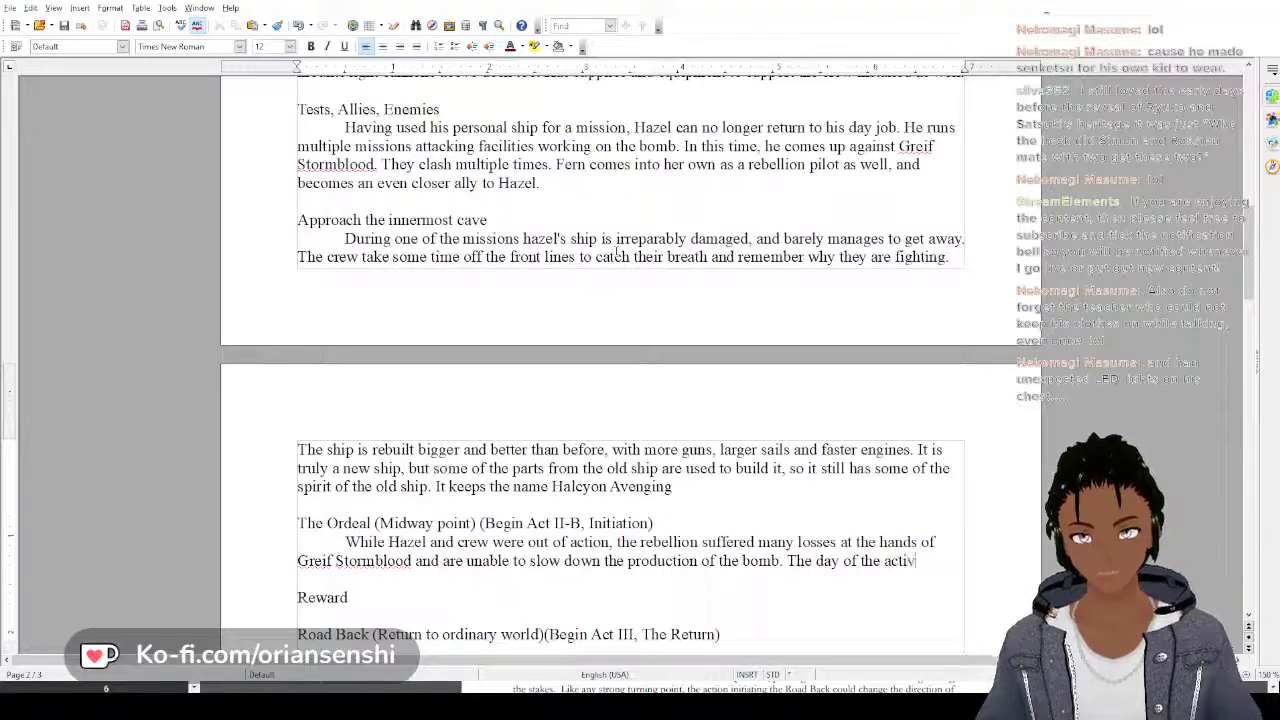
type("ation")
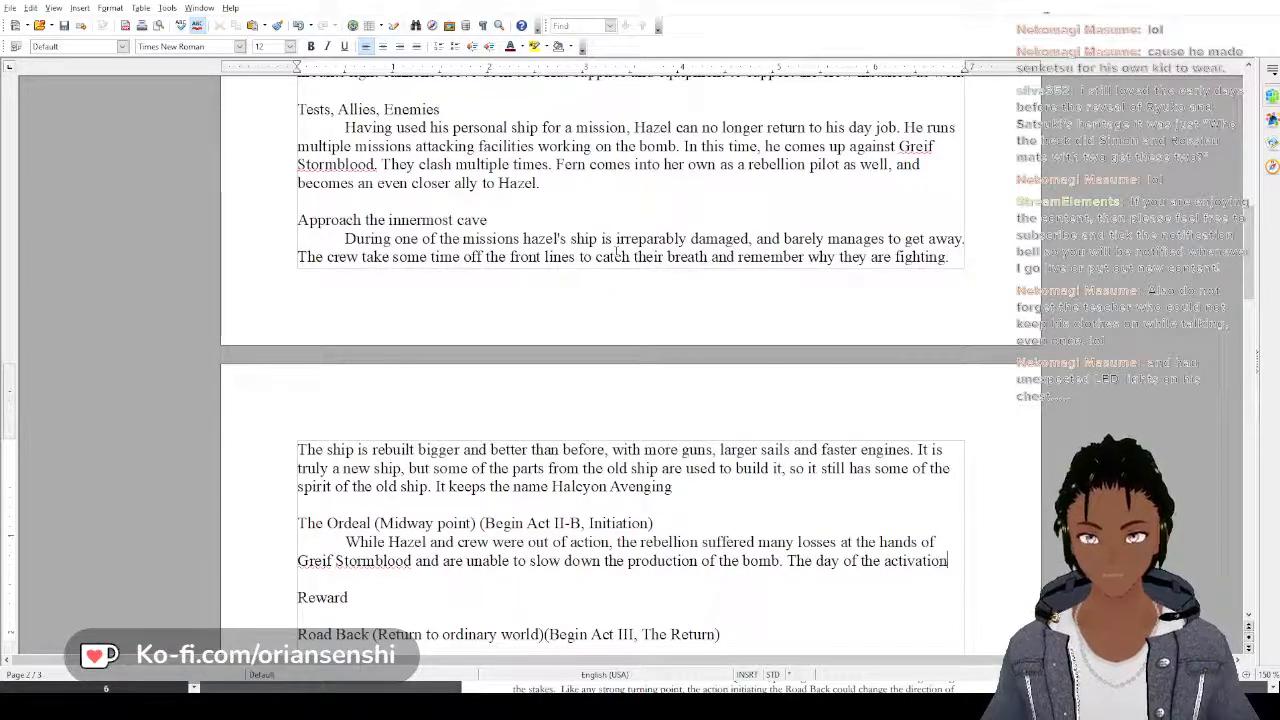
type(" of the bomb")
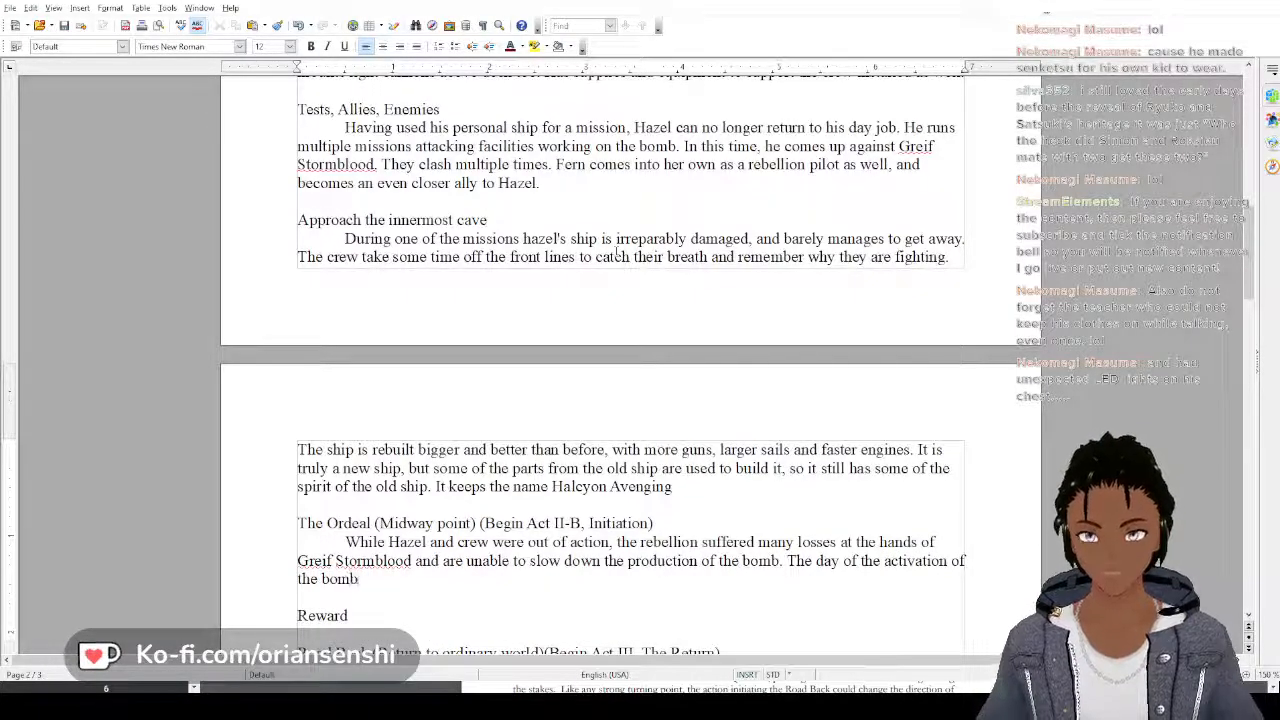
type(" is upon")
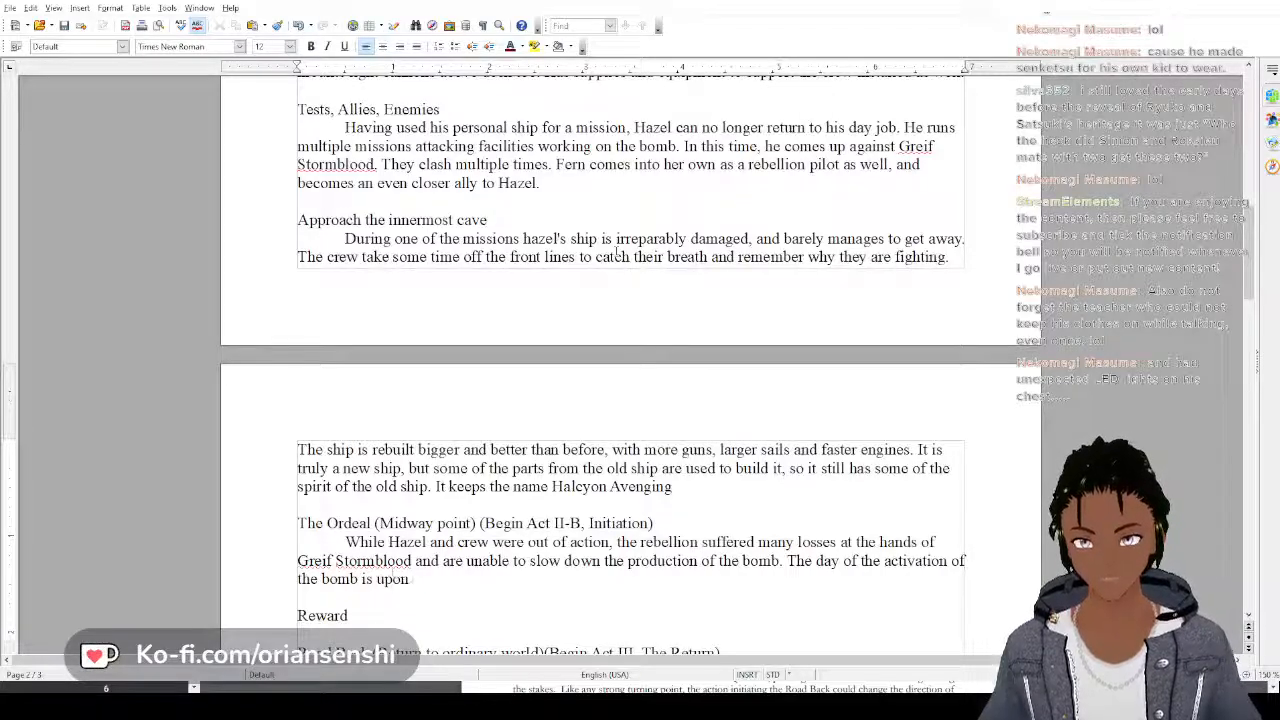
type(" them, and t")
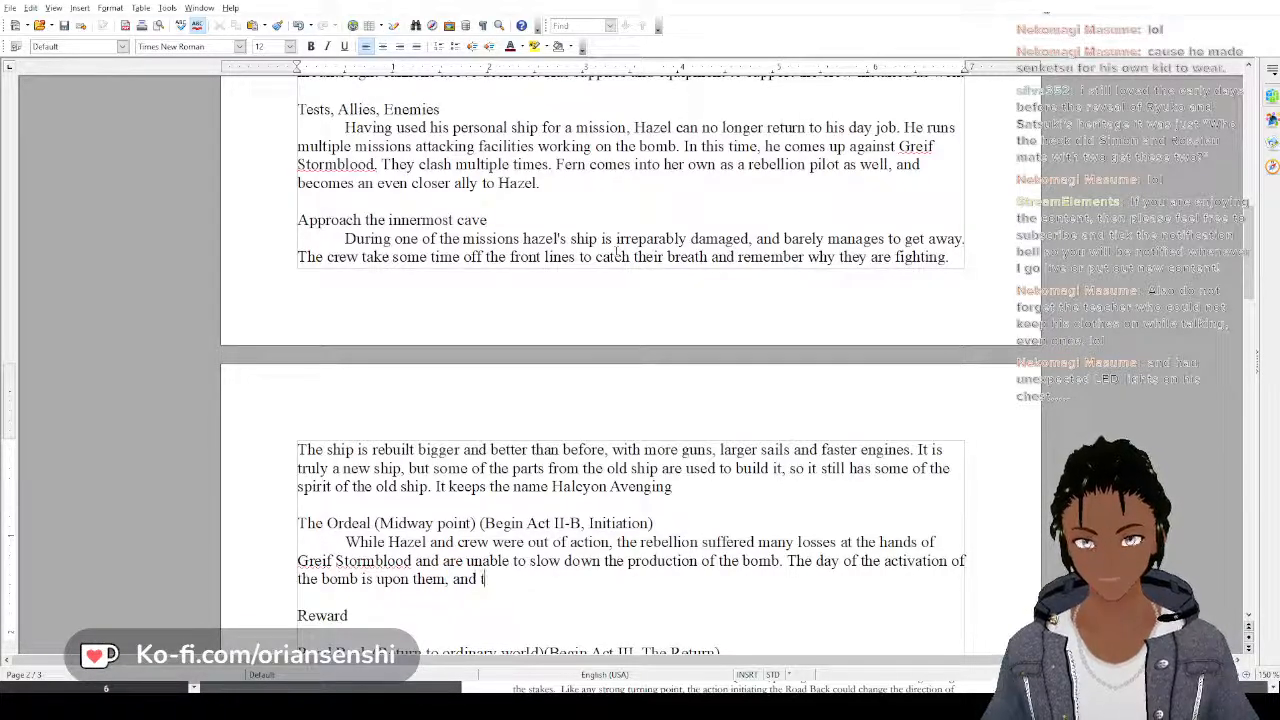
type("he")
Continue the second Ordeal sentence with "the rebellion plan one final battle"
key("BackSpace")
key("BackSpace")
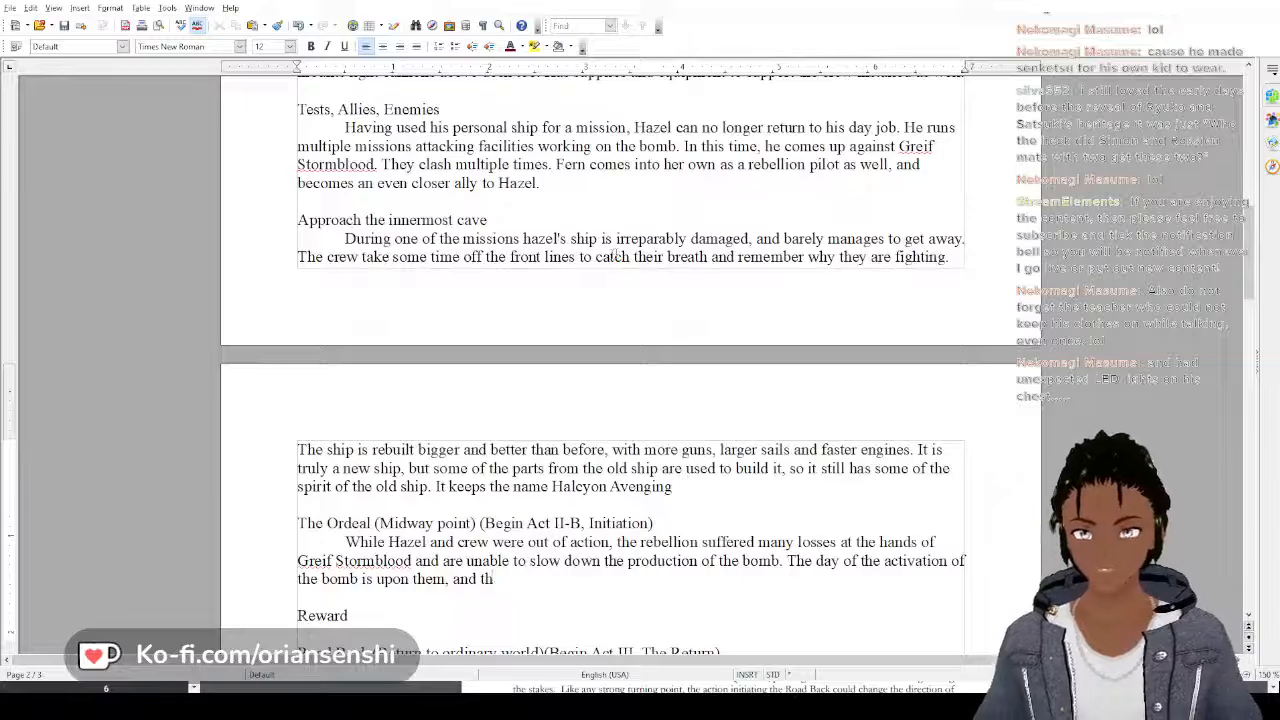
type("e rebellion")
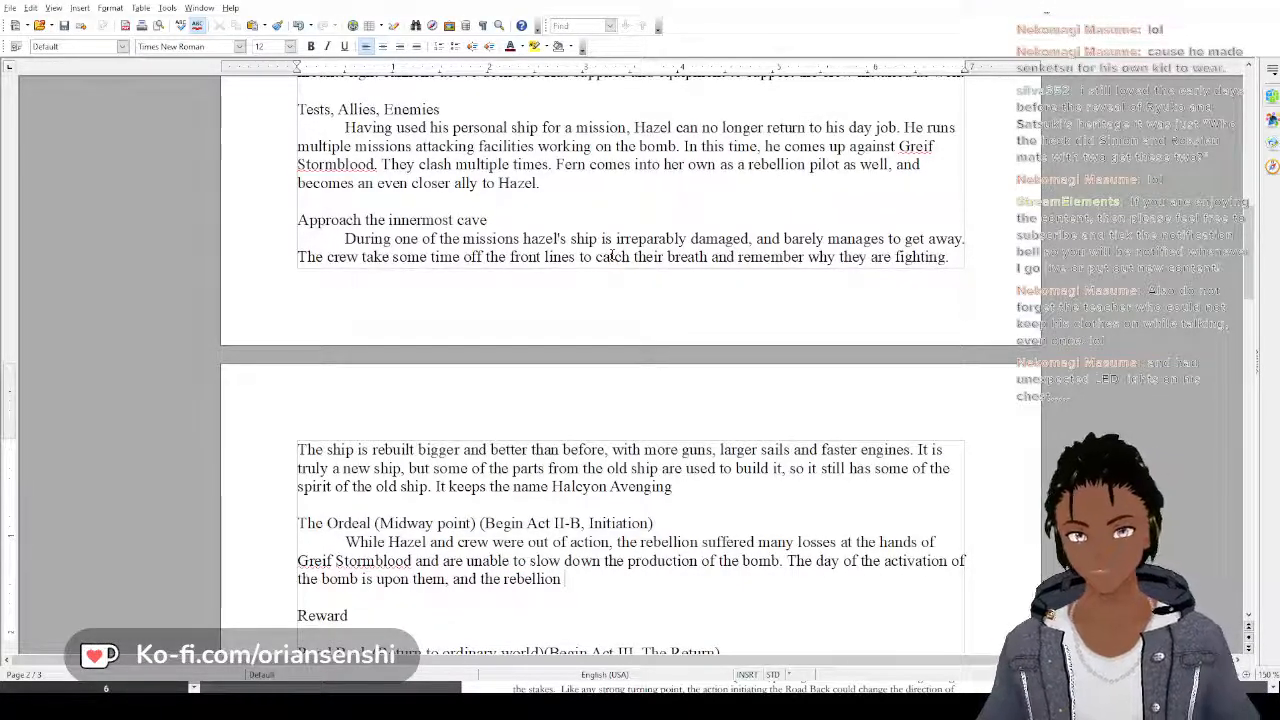
type(" p")
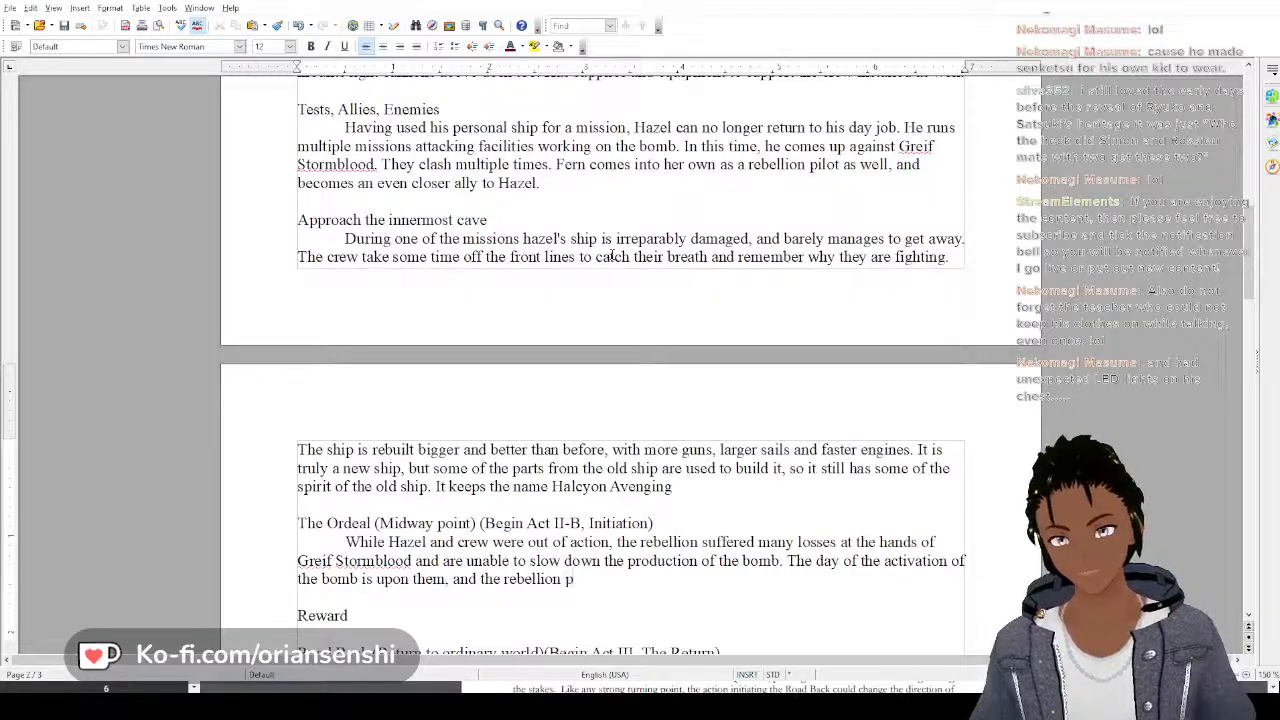
type("lan one fin")
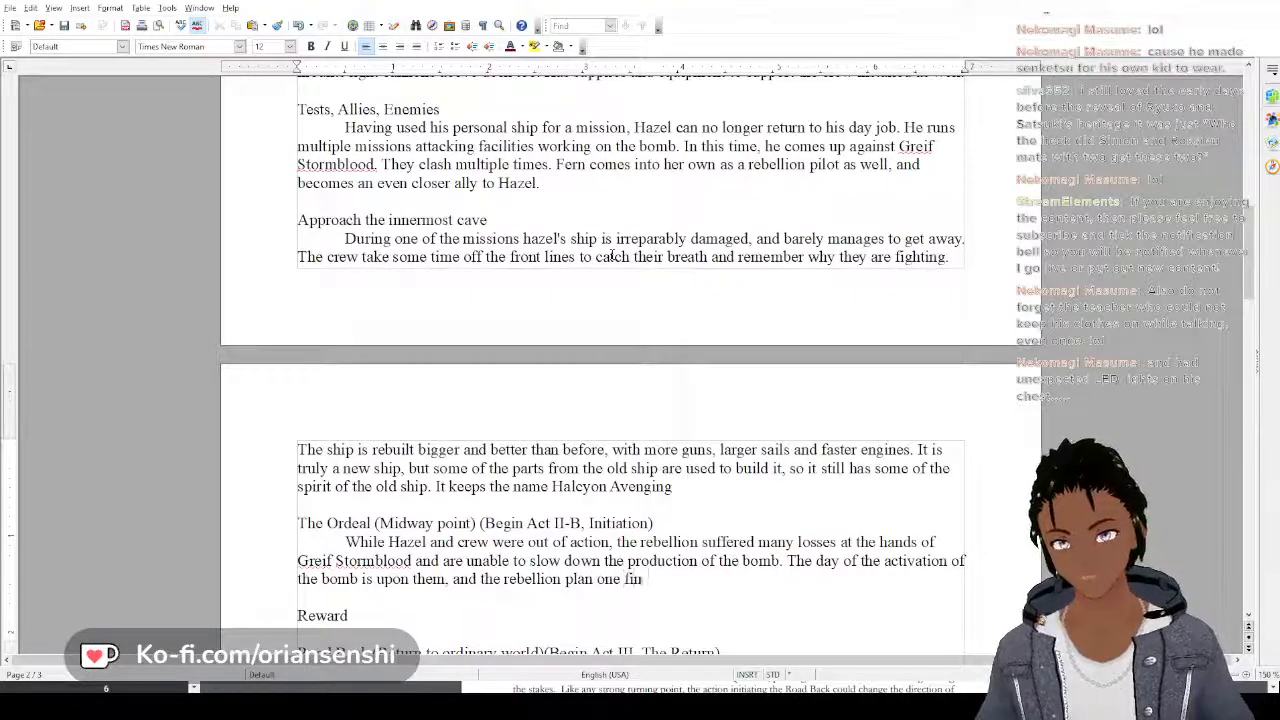
type("al ba")
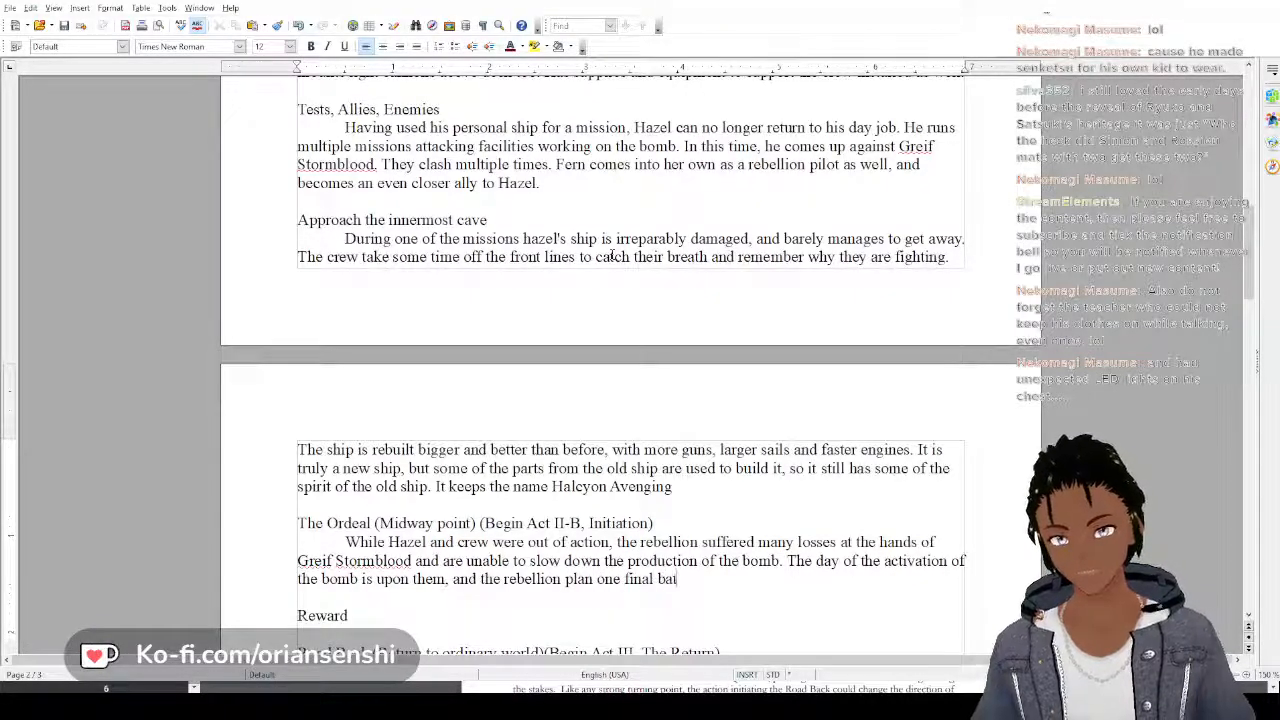
type("ttle")
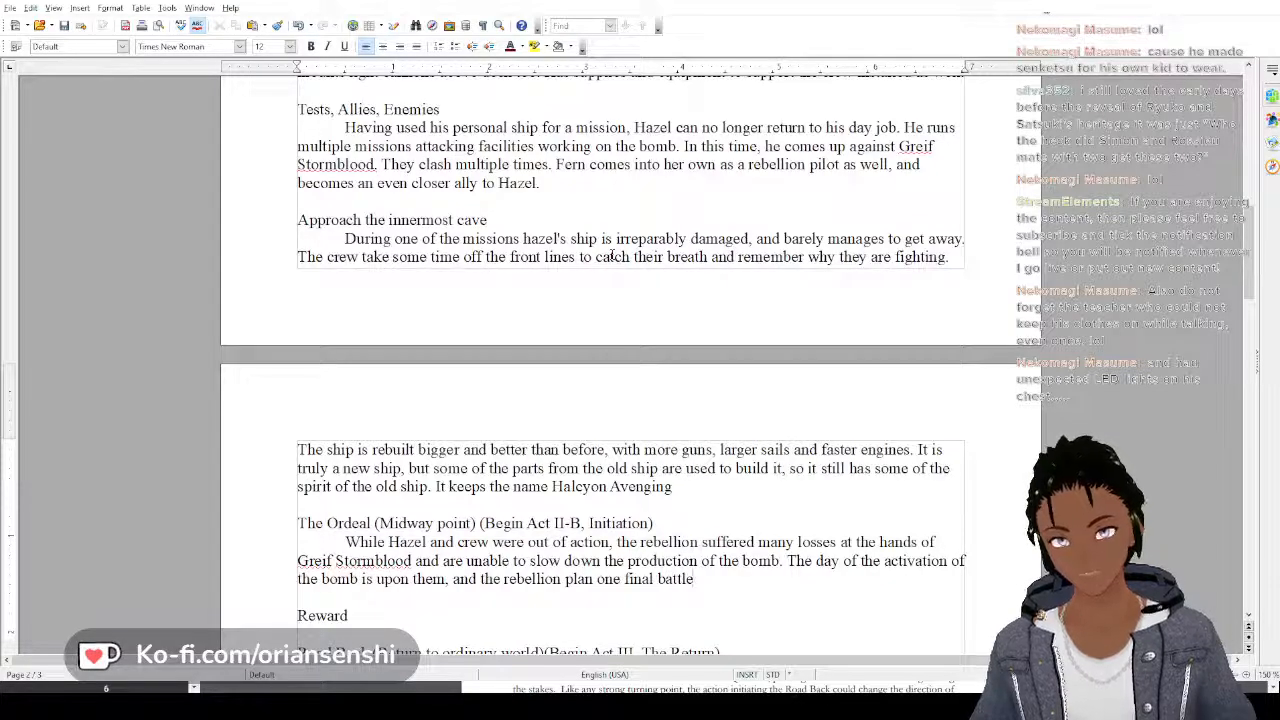
type(" to d")
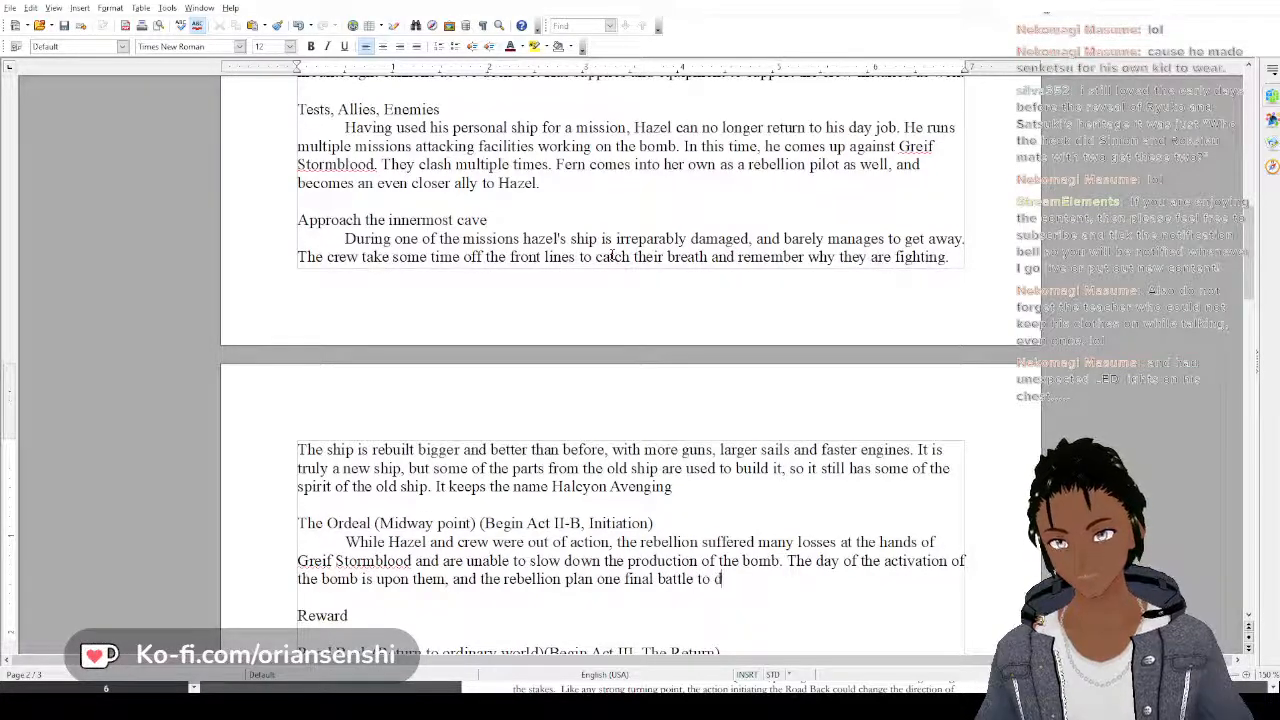
Extend the sentence about the final battle with "in a last ditch"
key("BackSpace")
key("BackSpace")
key("BackSpace")
key("BackSpace")
type("in a l")
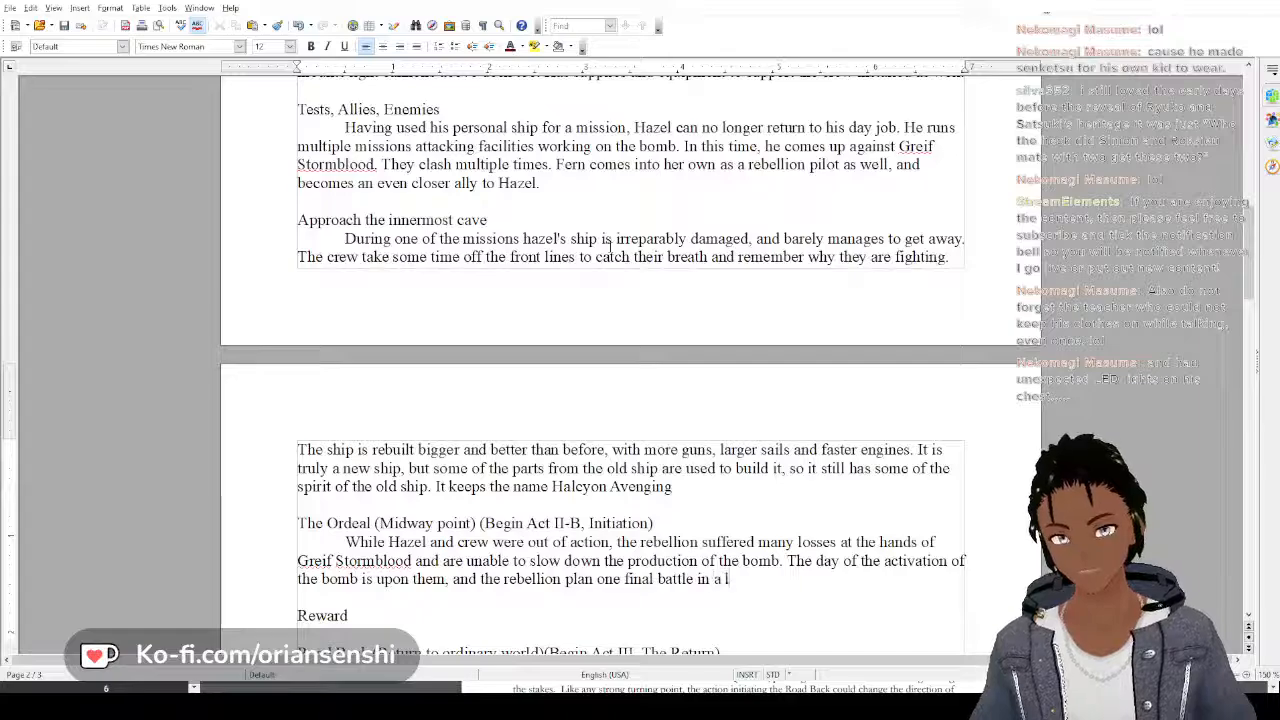
type("ast ditch evv")
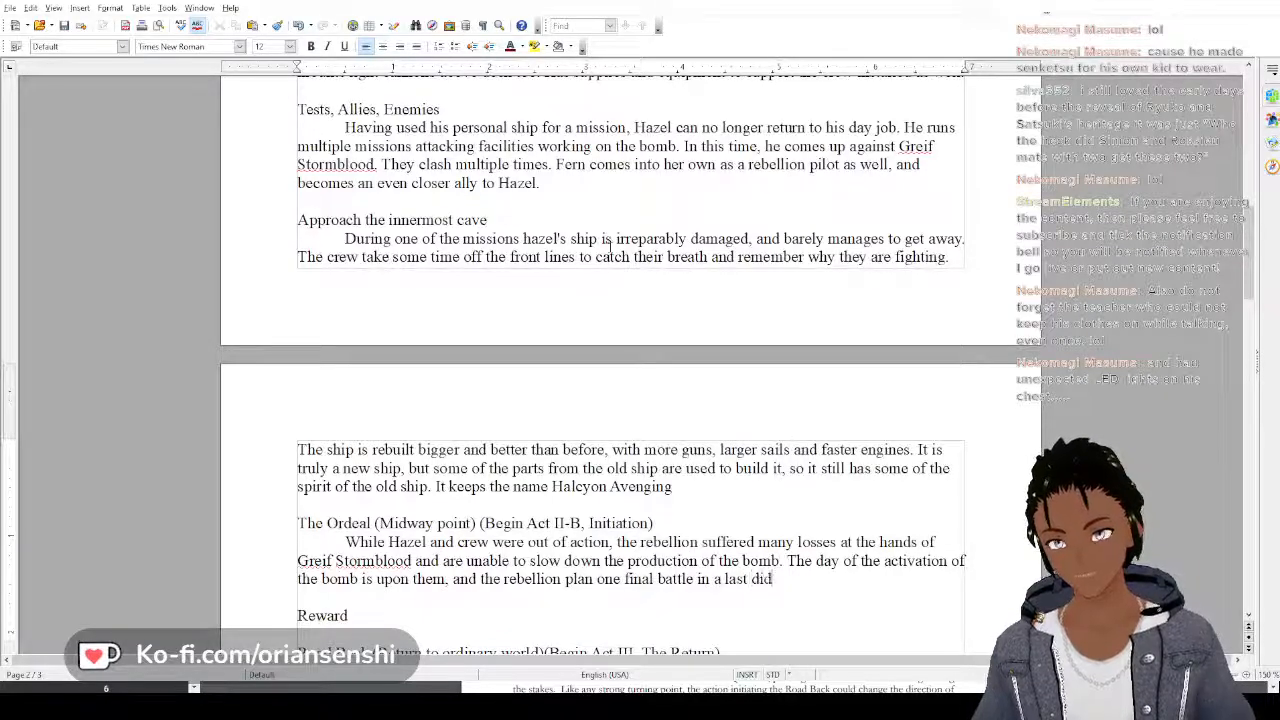
key("BackSpace")
key("BackSpace")
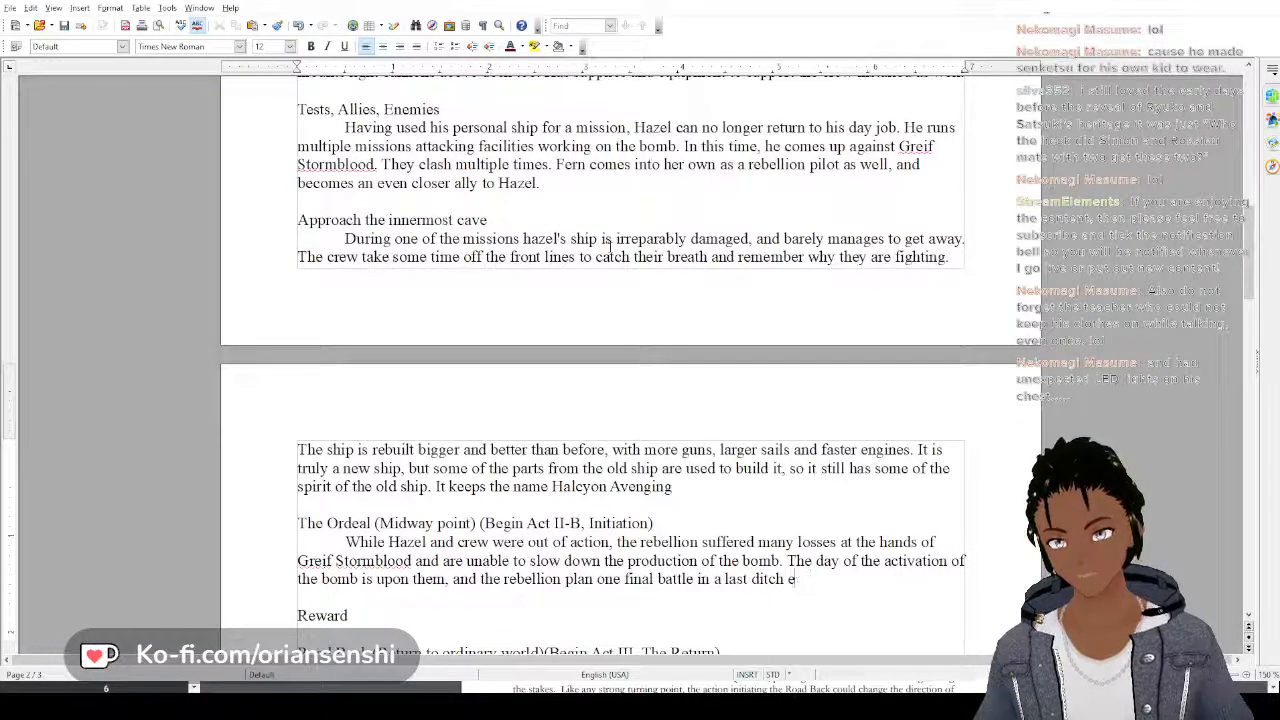
Finish the second Ordeal sentence with "effort to destroy the bomb and stop the government."
type("ffort to s")
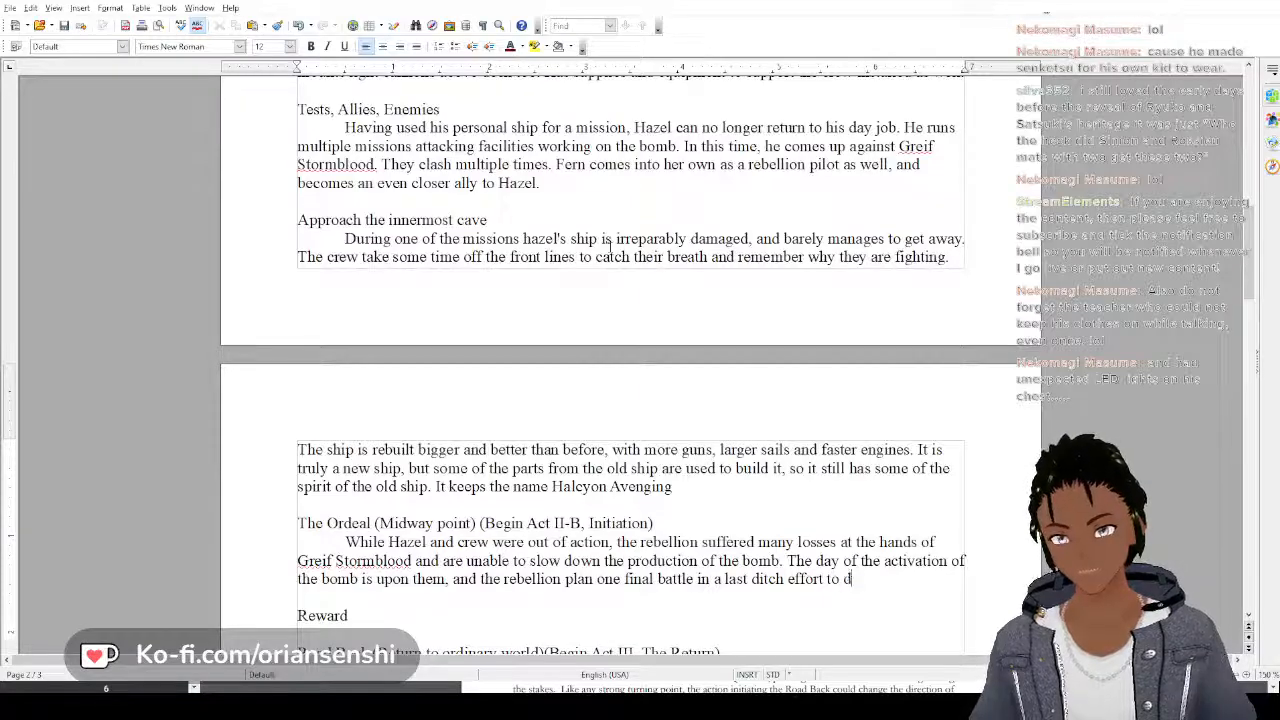
type("estroy the bo")
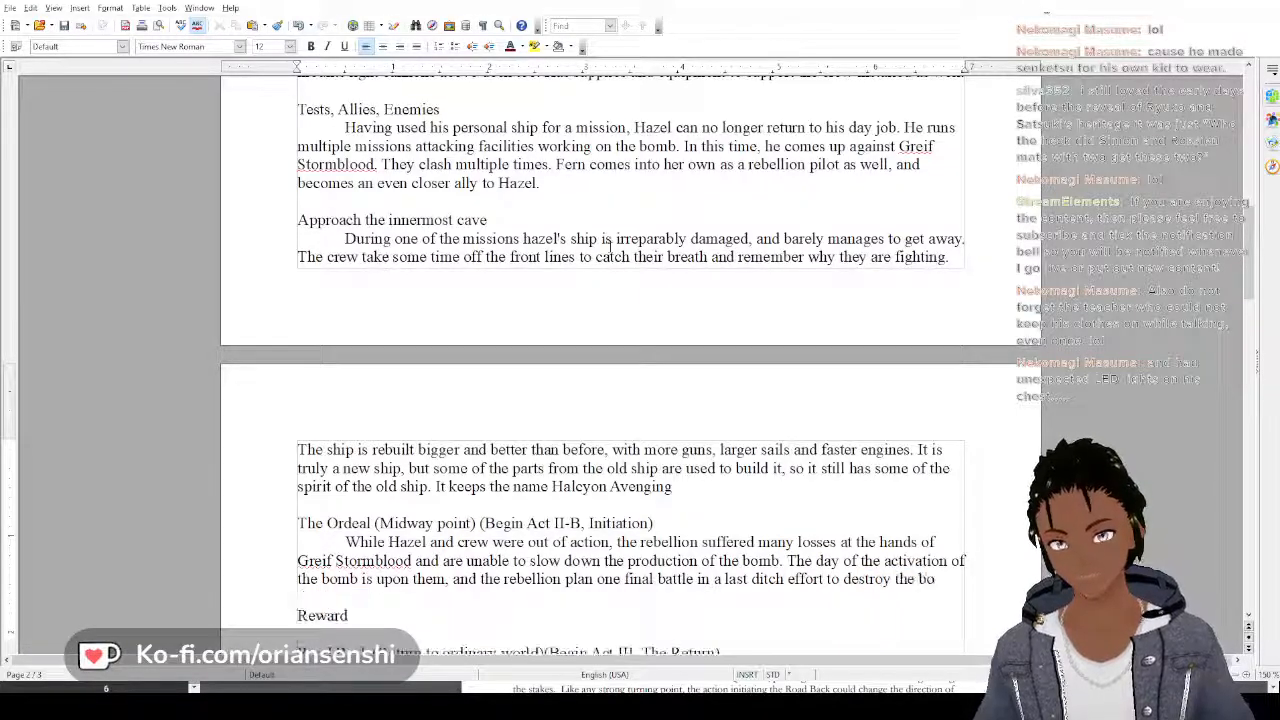
type("mb and ")
type("sto")
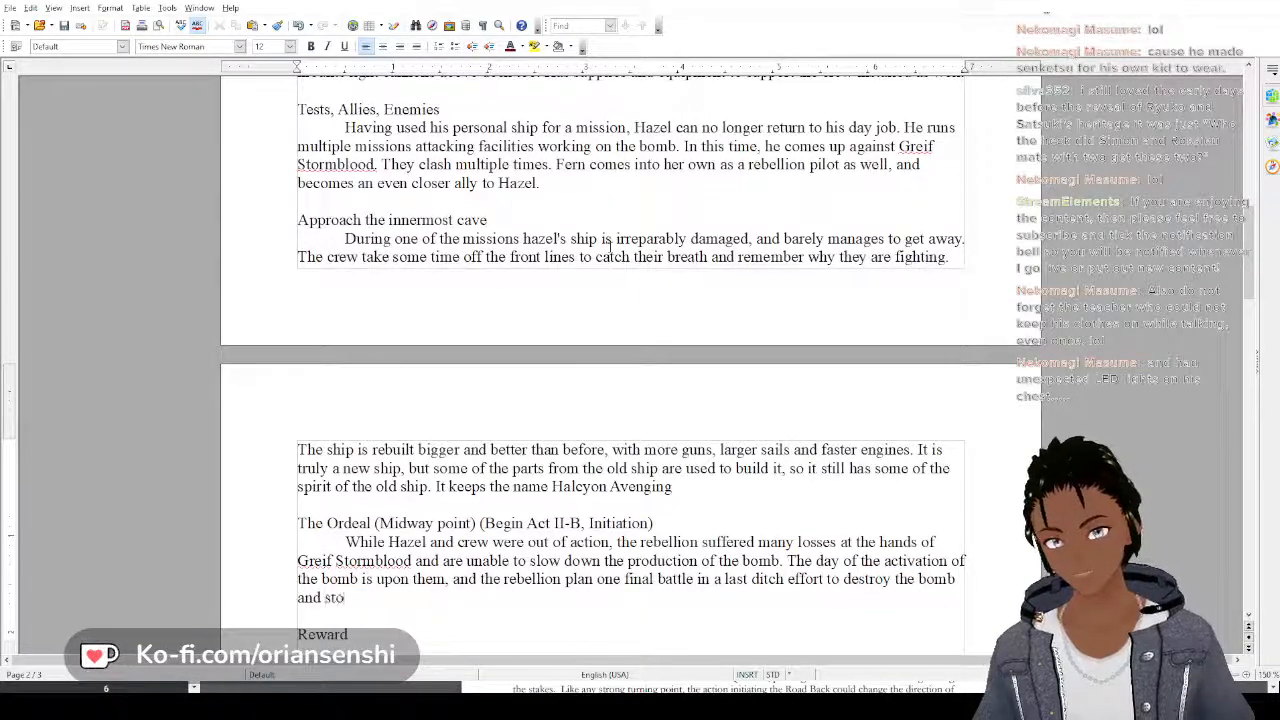
type("p the ")
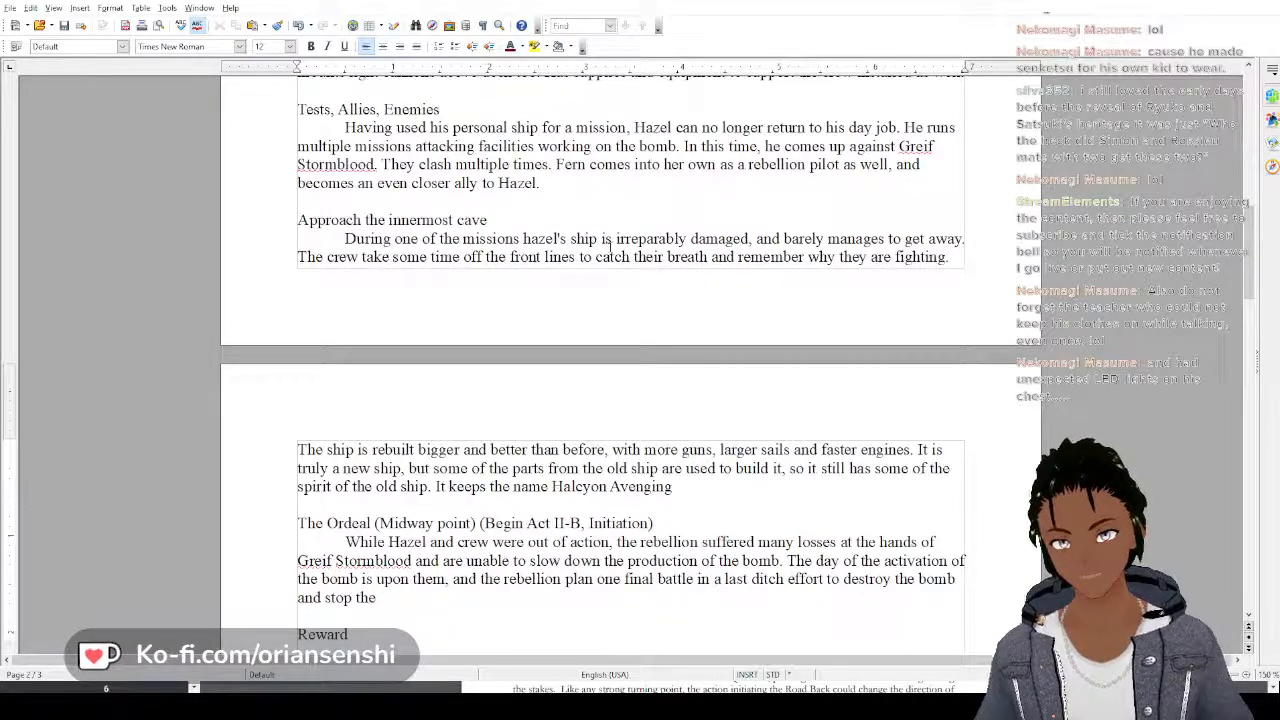
type("gove")
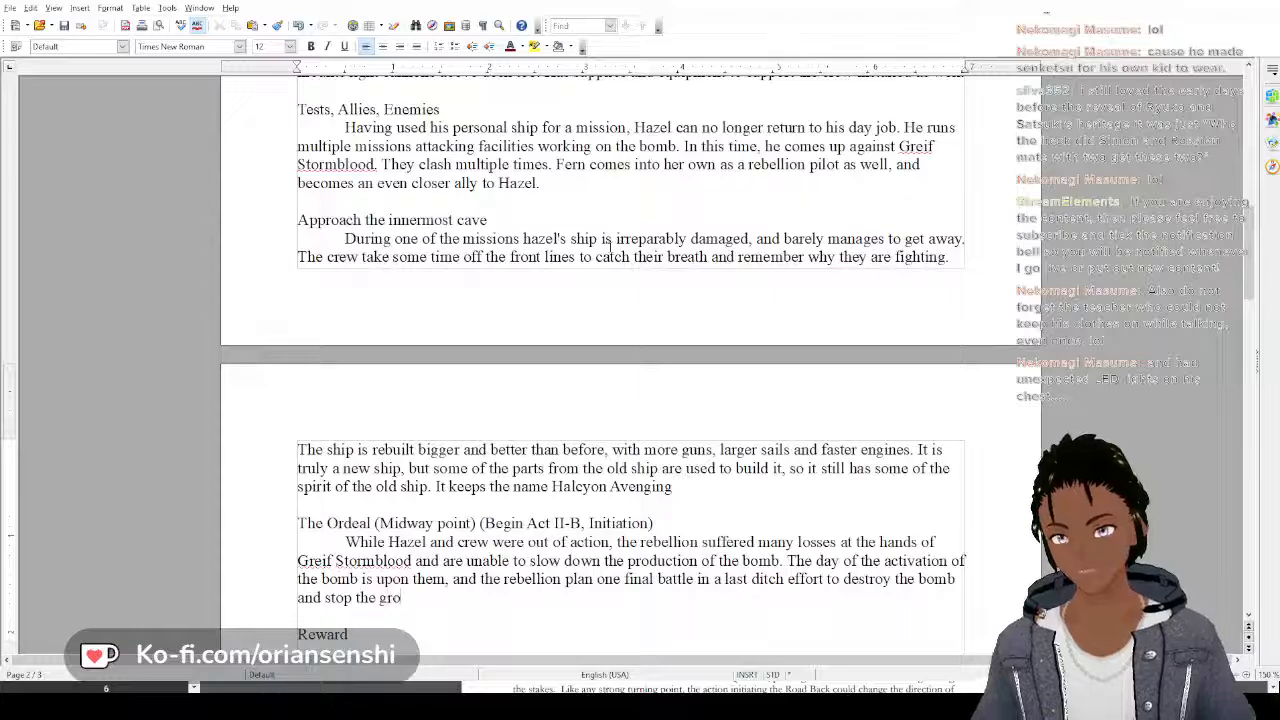
type("rnment.")
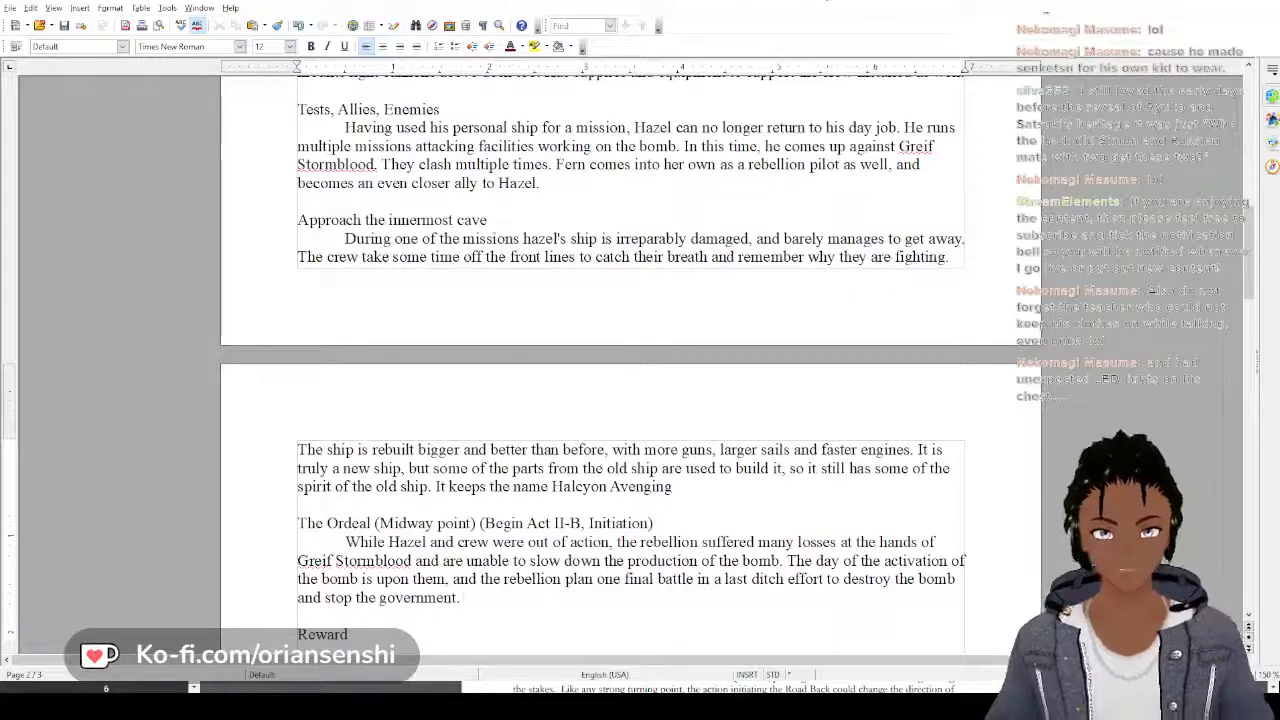
scroll(628, 360, "down", 4)
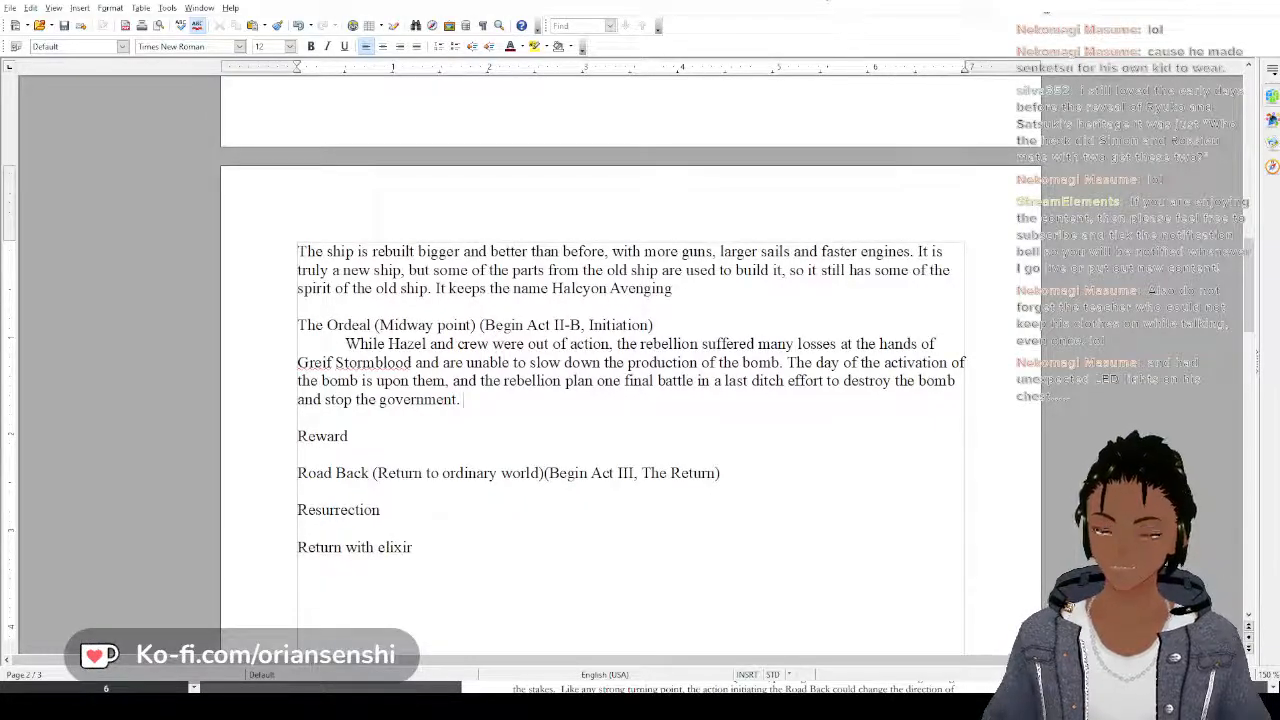
type("azel")
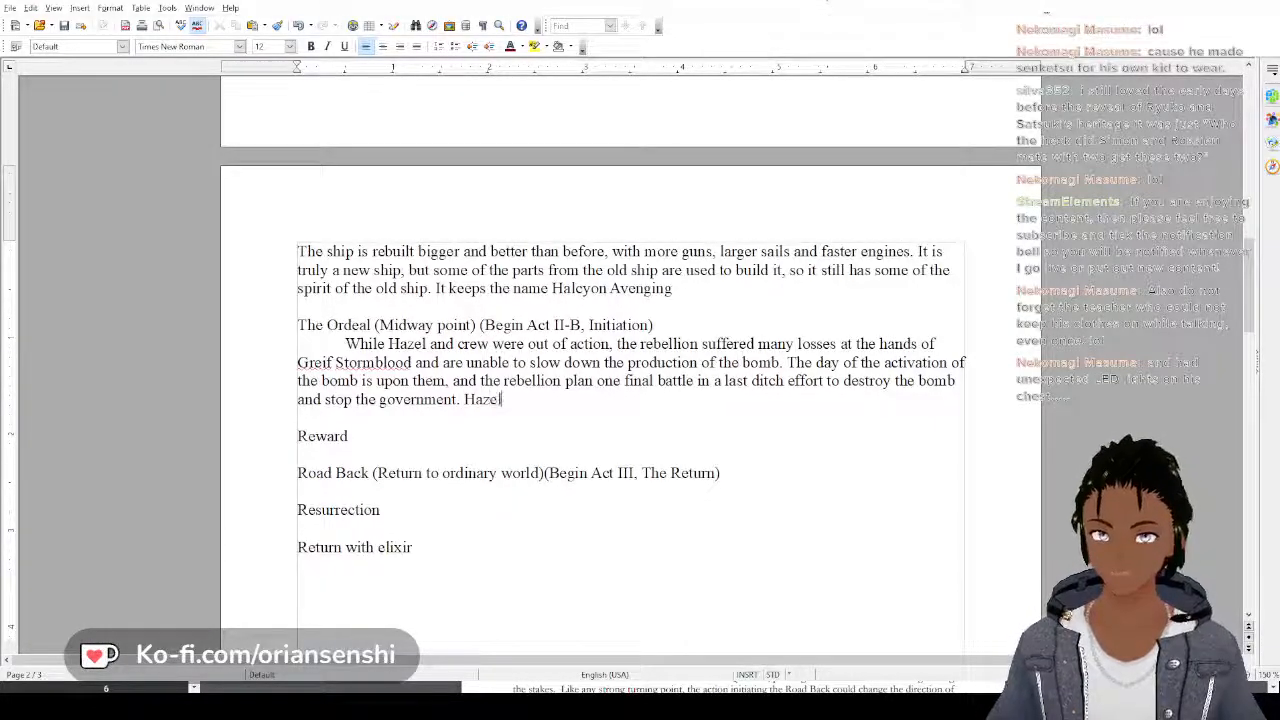
type(" loses and is")
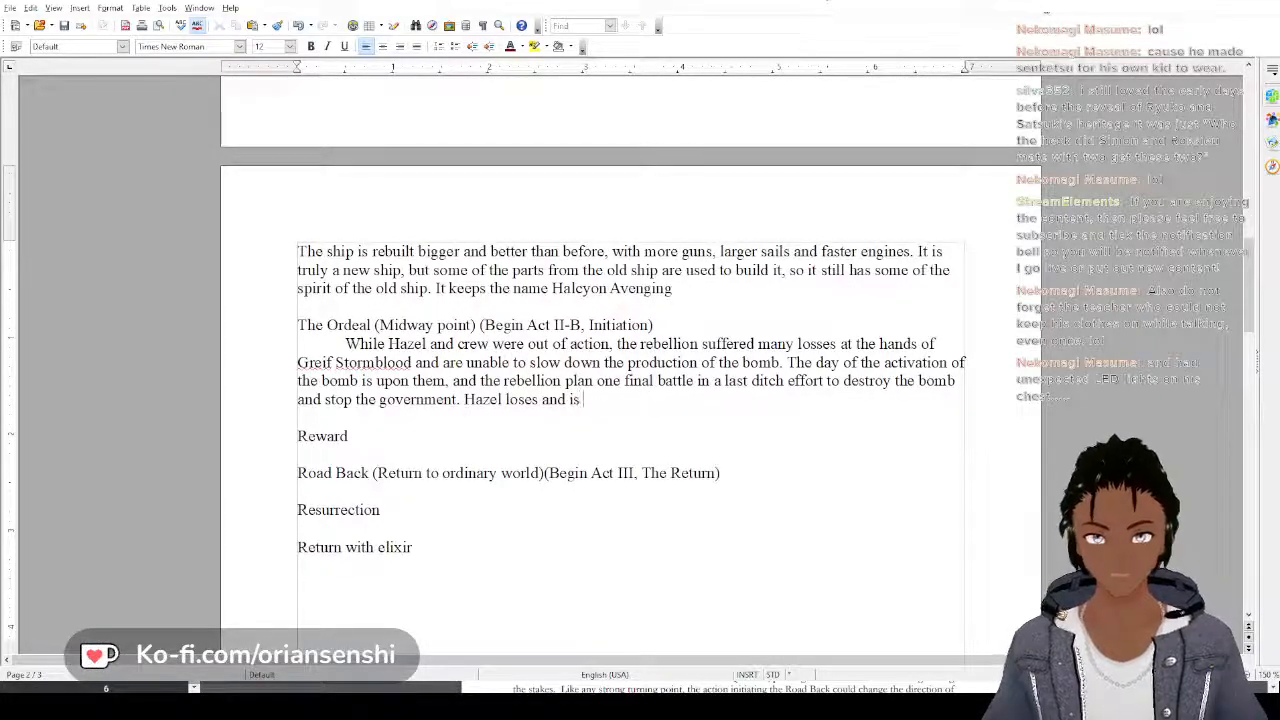
key("BackSpace")
key("BackSpace")
key("BackSpace")
key("BackSpace")
key("BackSpace")
key("BackSpace")
key("BackSpace")
key("BackSpace")
key("BackSpace")
key("BackSpace")
key("BackSpace")
key("BackSpace")
key("BackSpace")
key("BackSpace")
key("BackSpace")
key("BackSpace")
key("BackSpace")
key("BackSpace")
key("BackSpace")
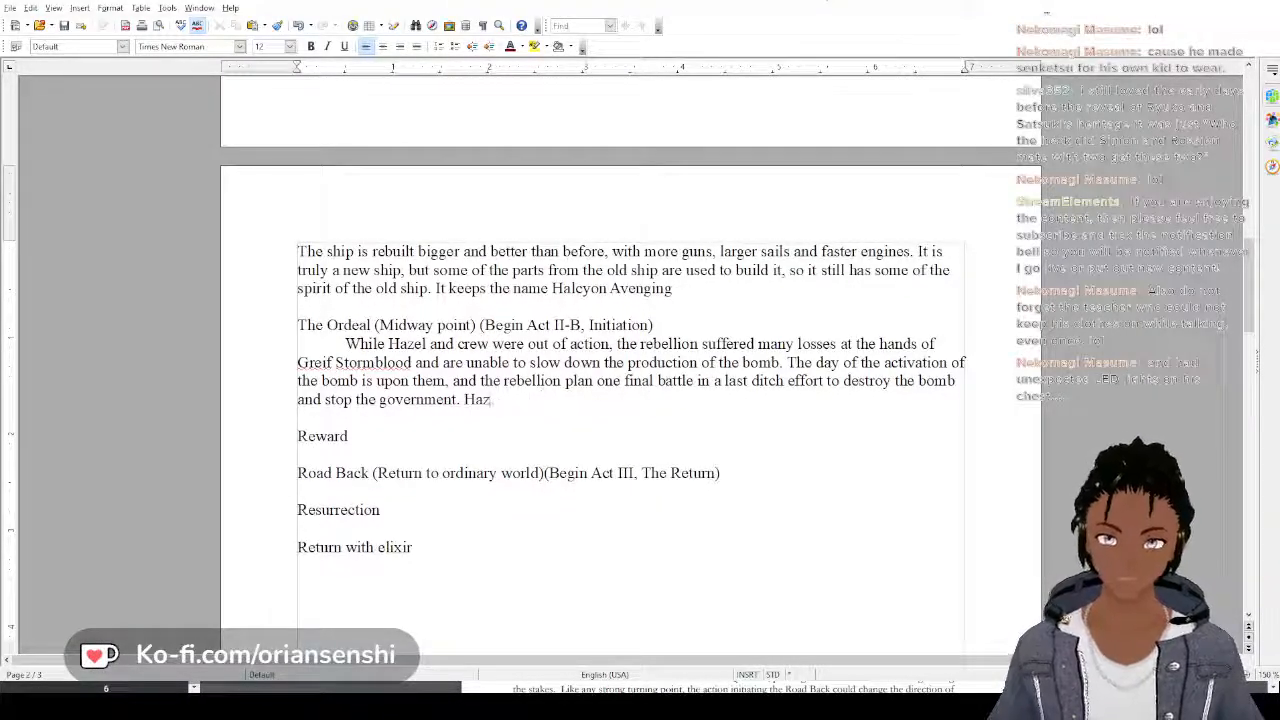
Start a third sentence in the Ordeal paragraph with "With the newly rebuilt ship, Hazel puts up"
type("With the ")
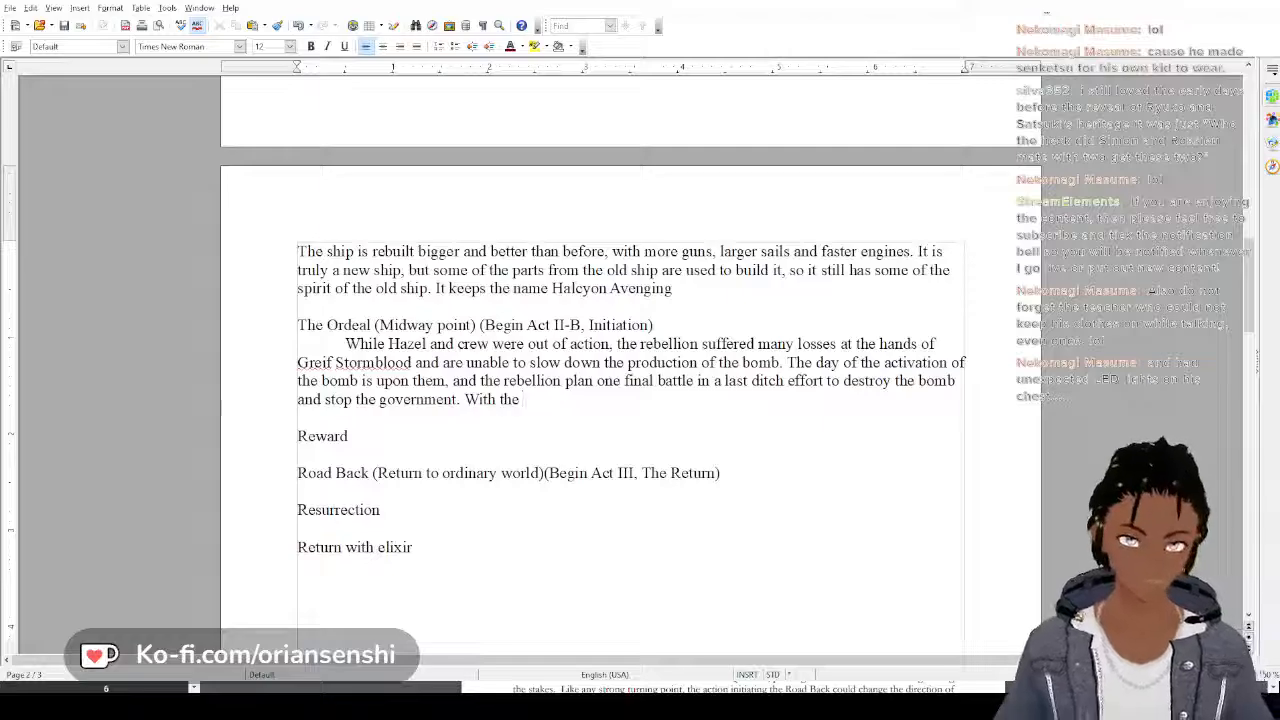
type("new")
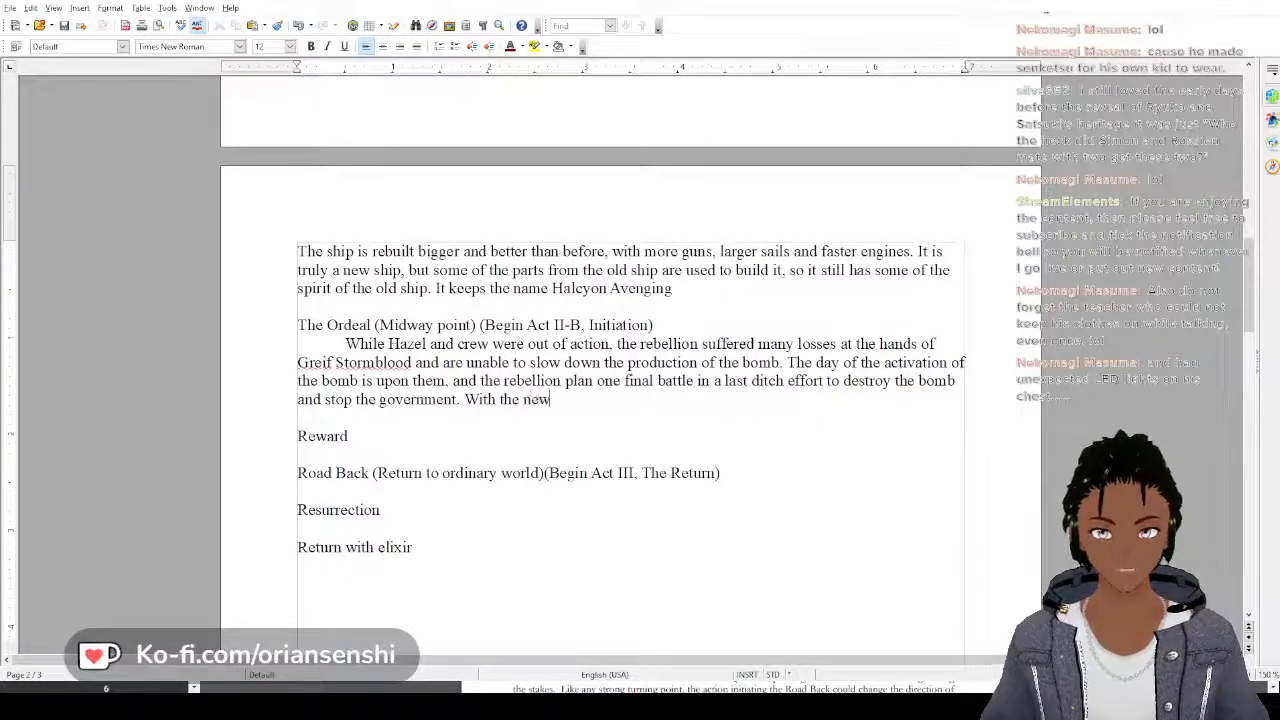
type("ly rebuilt")
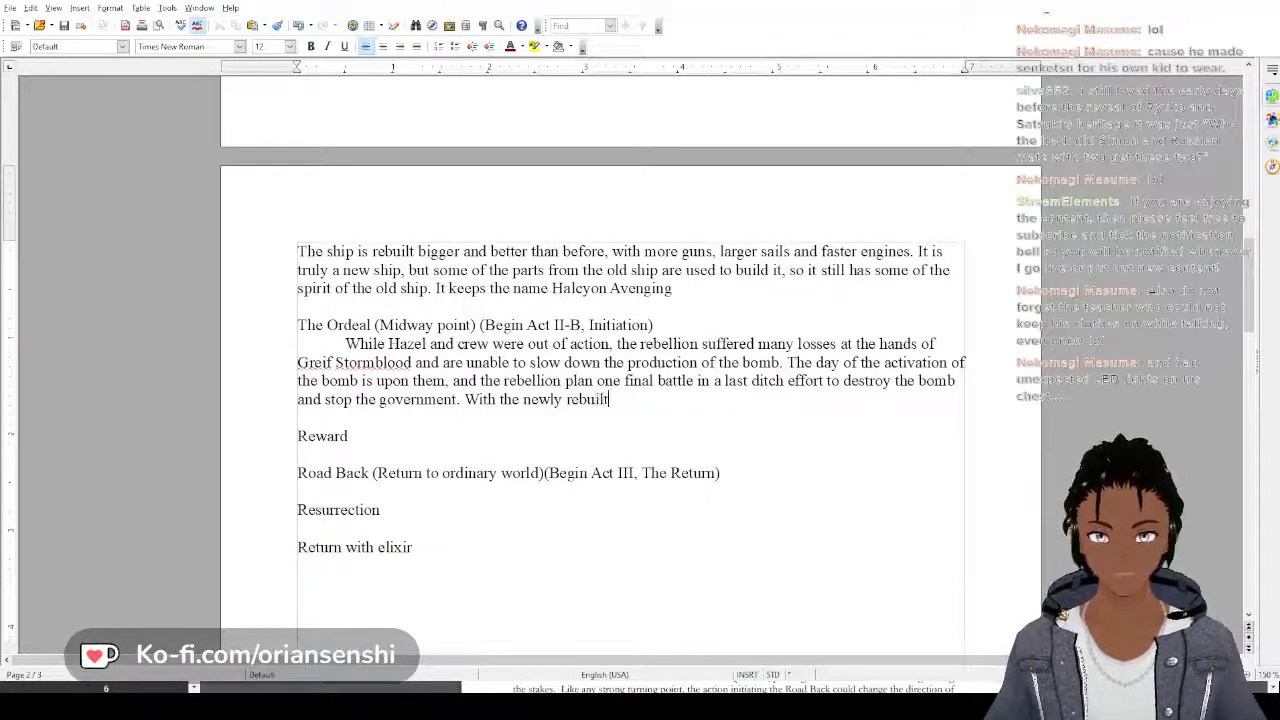
type(" ship, Ha")
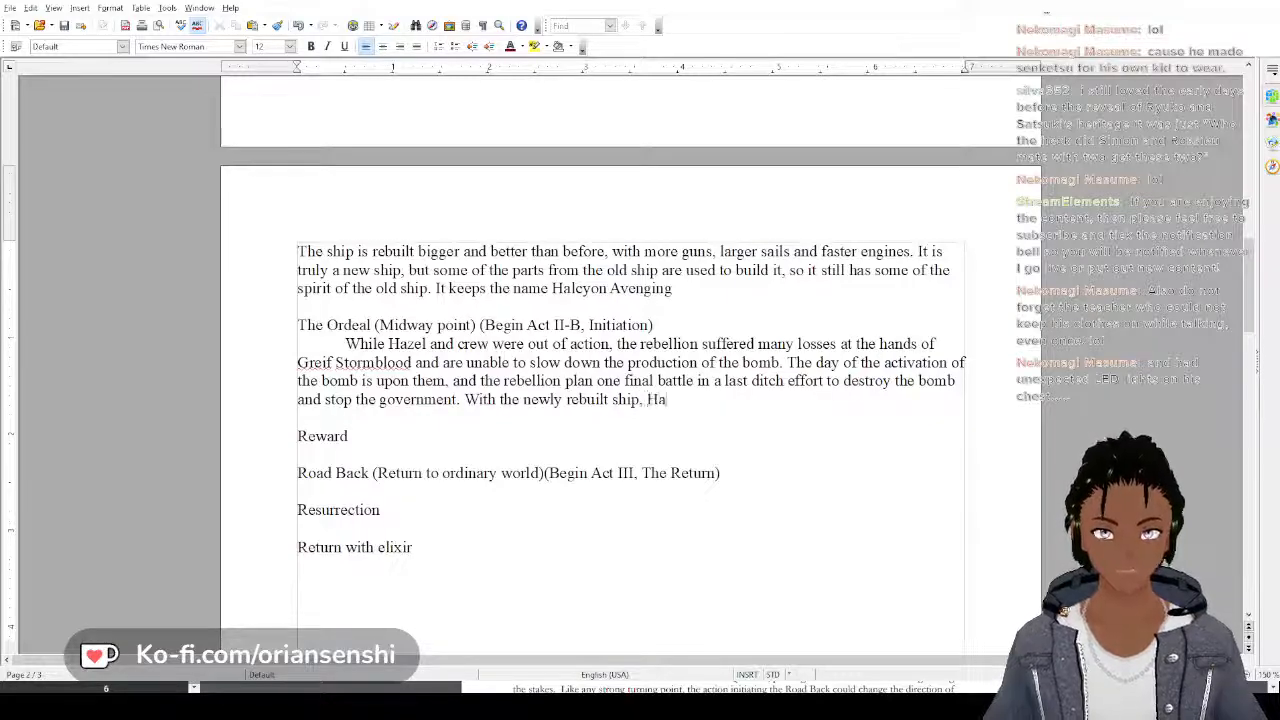
type("zel puts of")
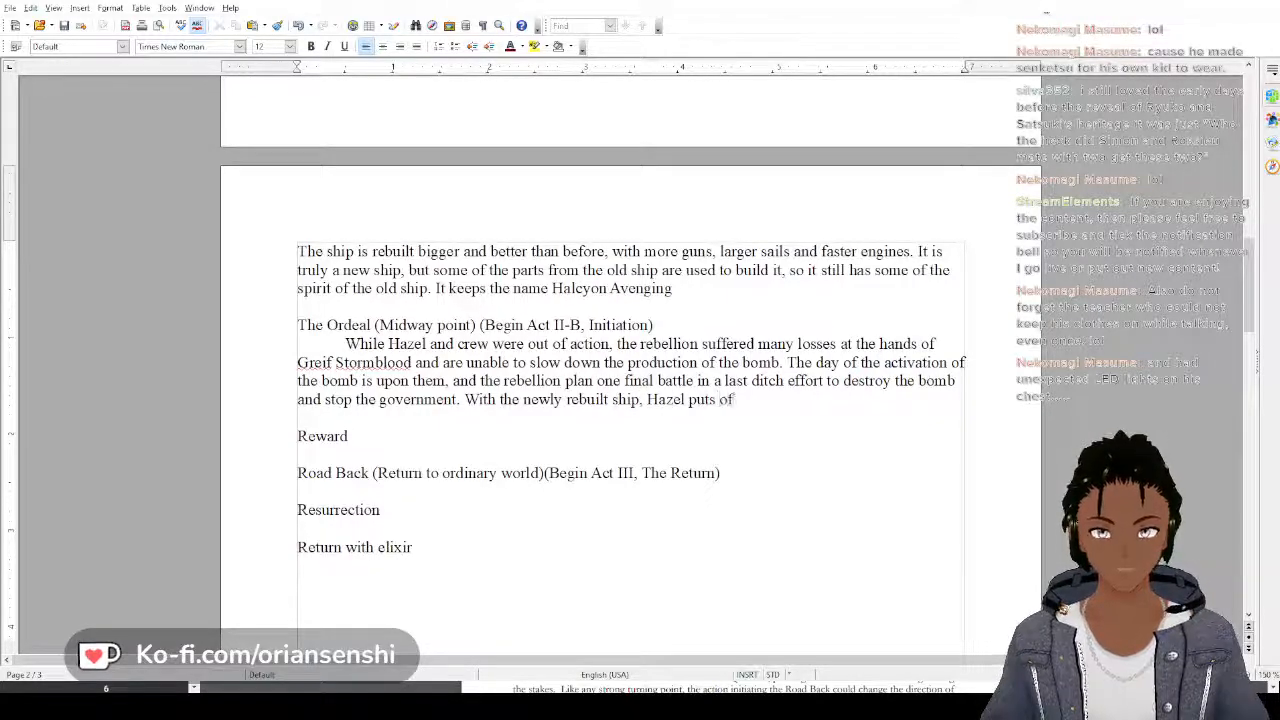
key("BackSpace")
key("BackSpace")
type("up")
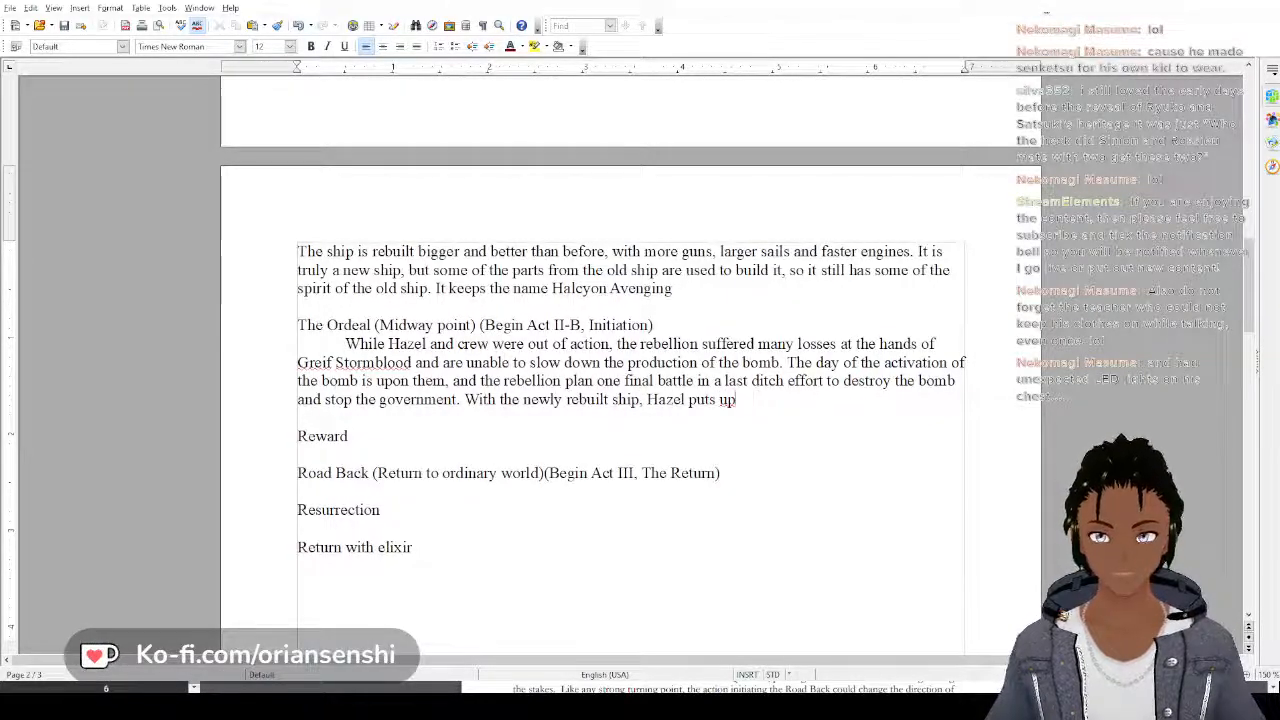
type(" an amazing ")
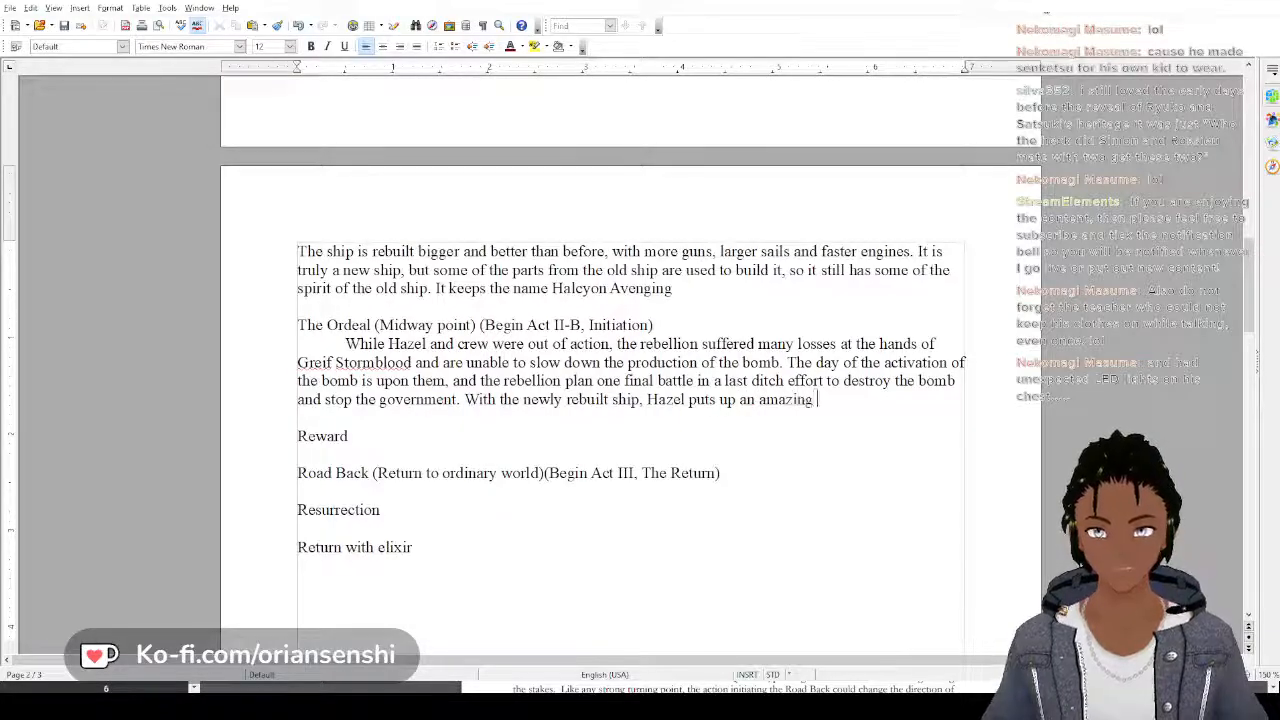
type("fight and is ab")
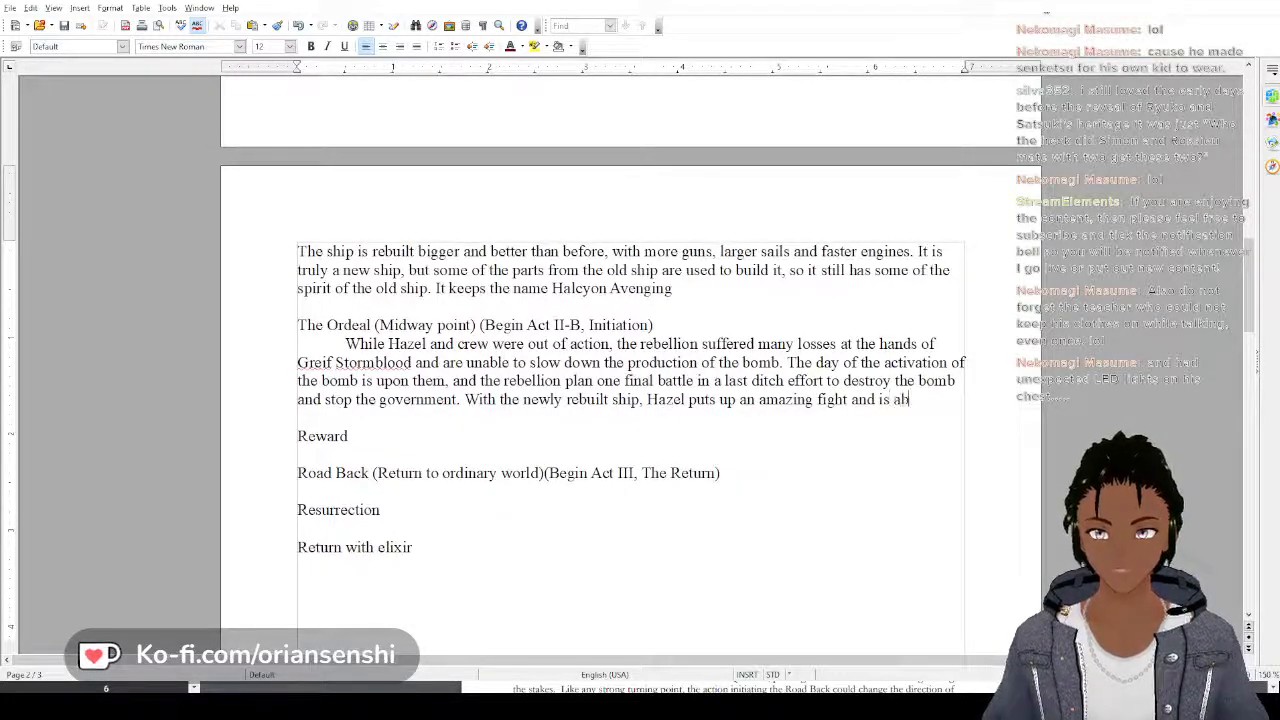
type("le to perform")
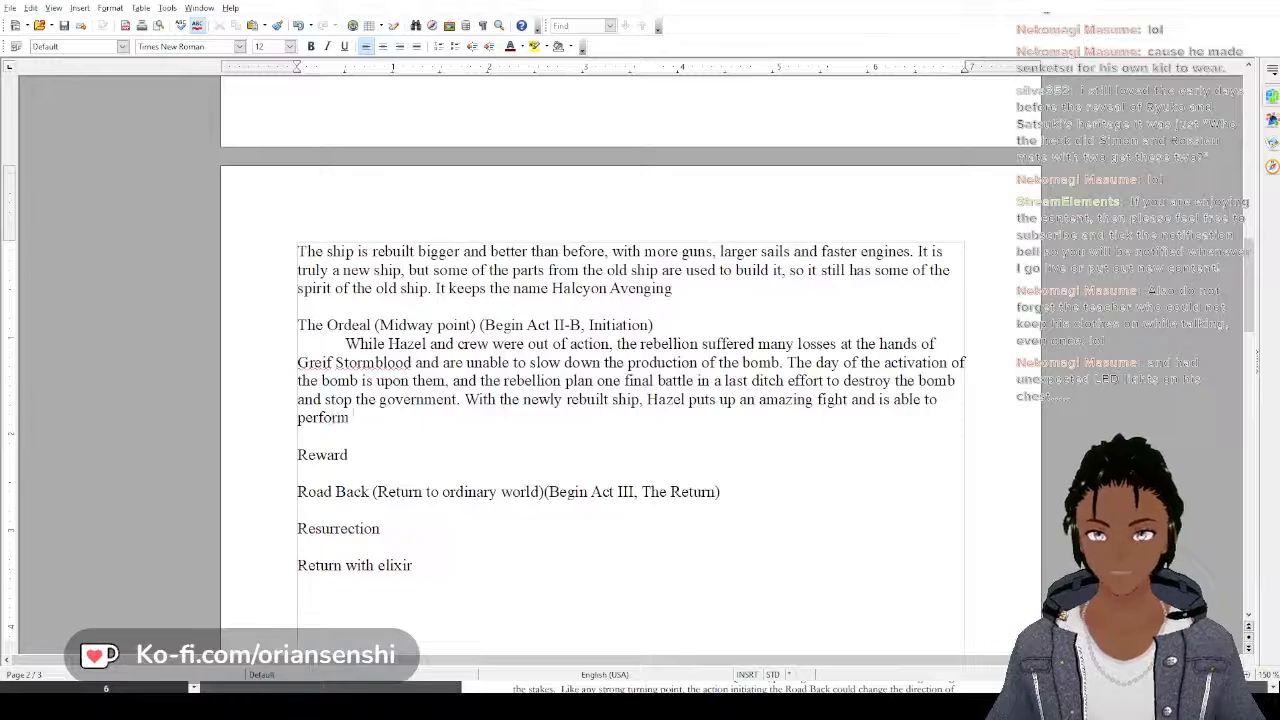
type(" at even hi")
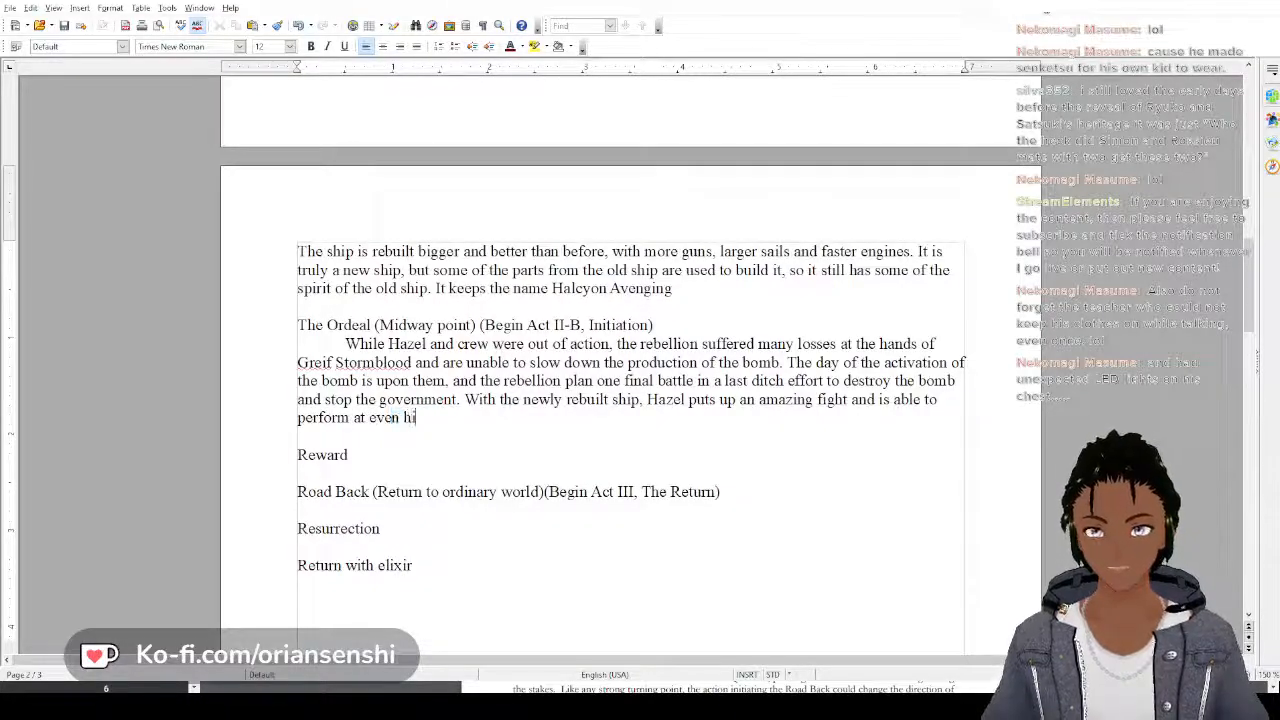
type("gher levels tha")
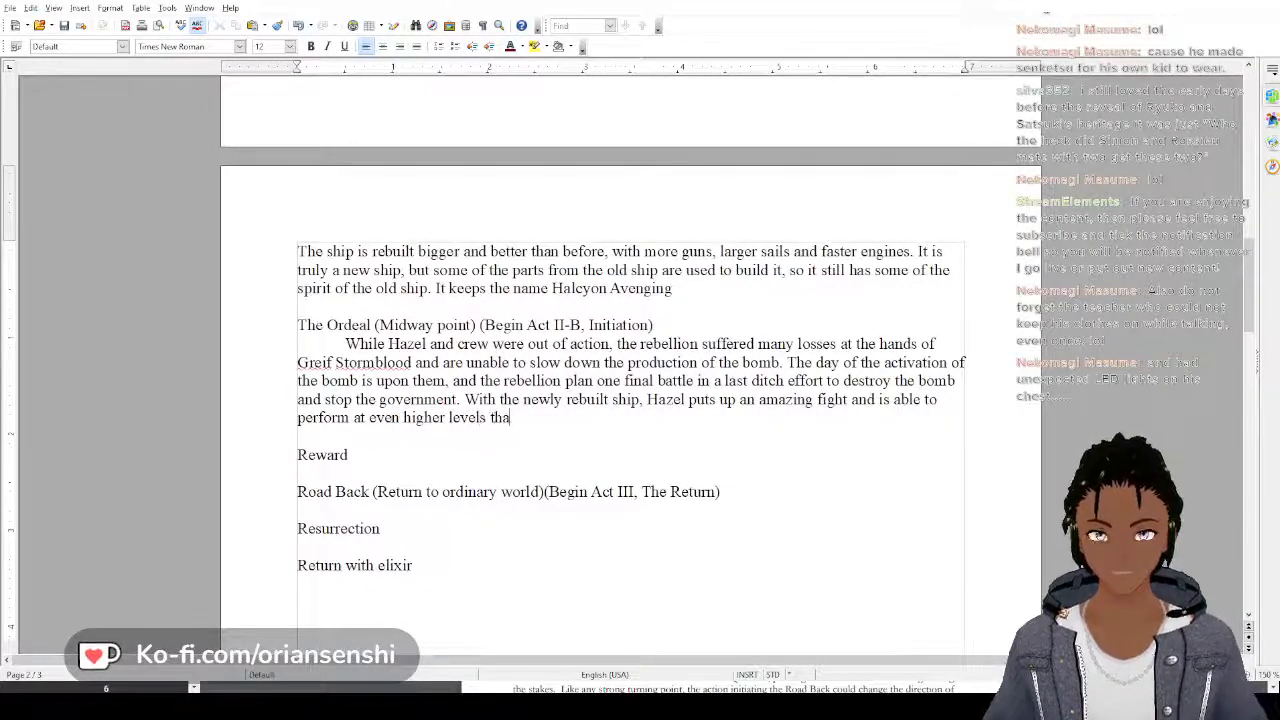
type("n ever before")
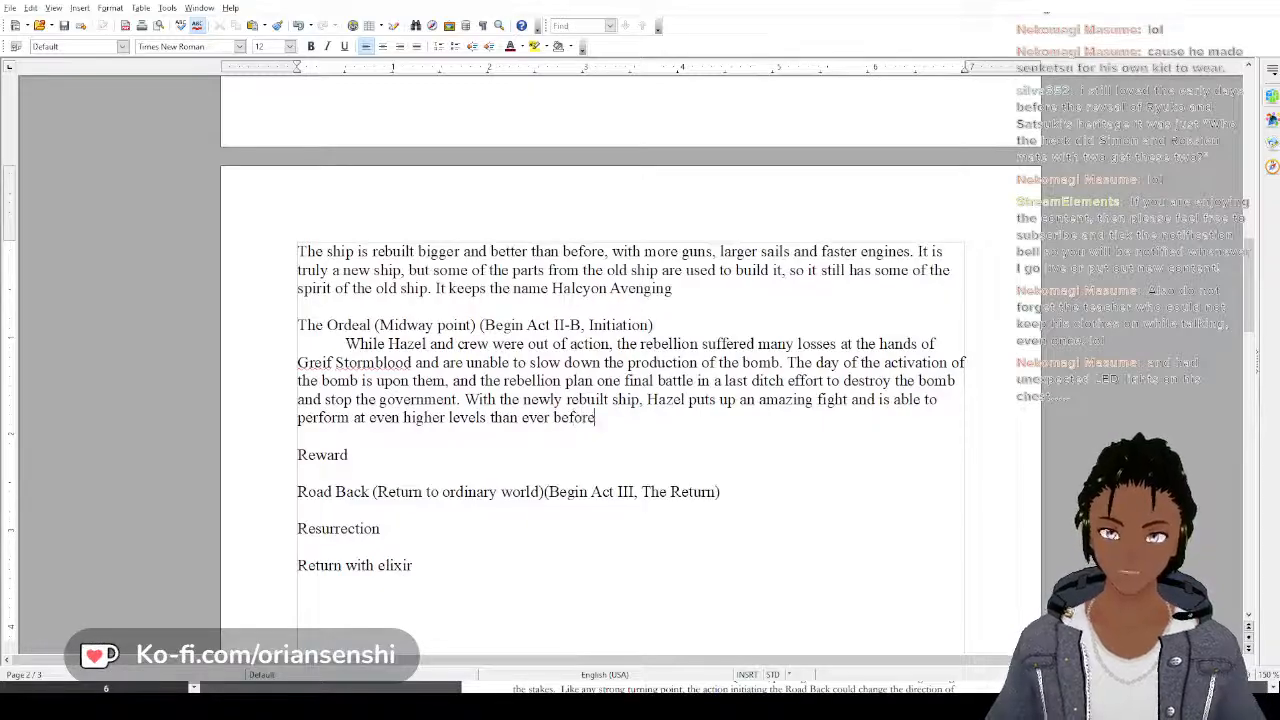
type(". But in th")
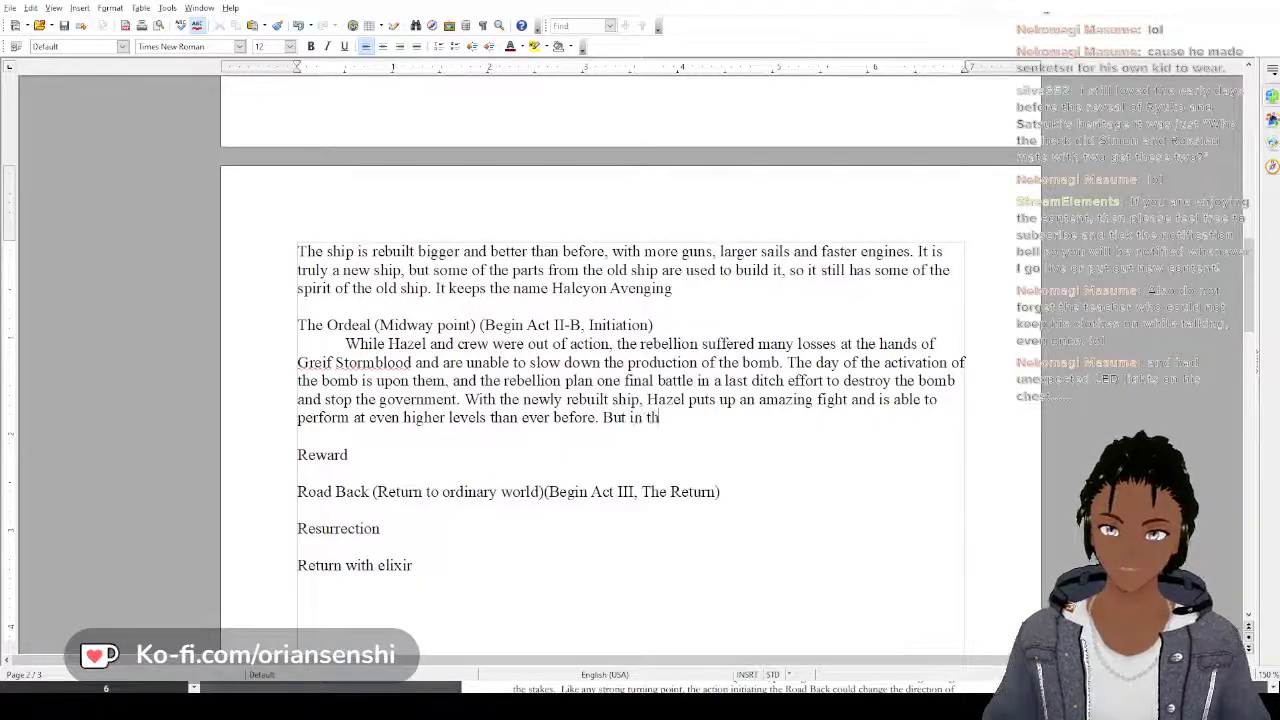
type("e end, He")
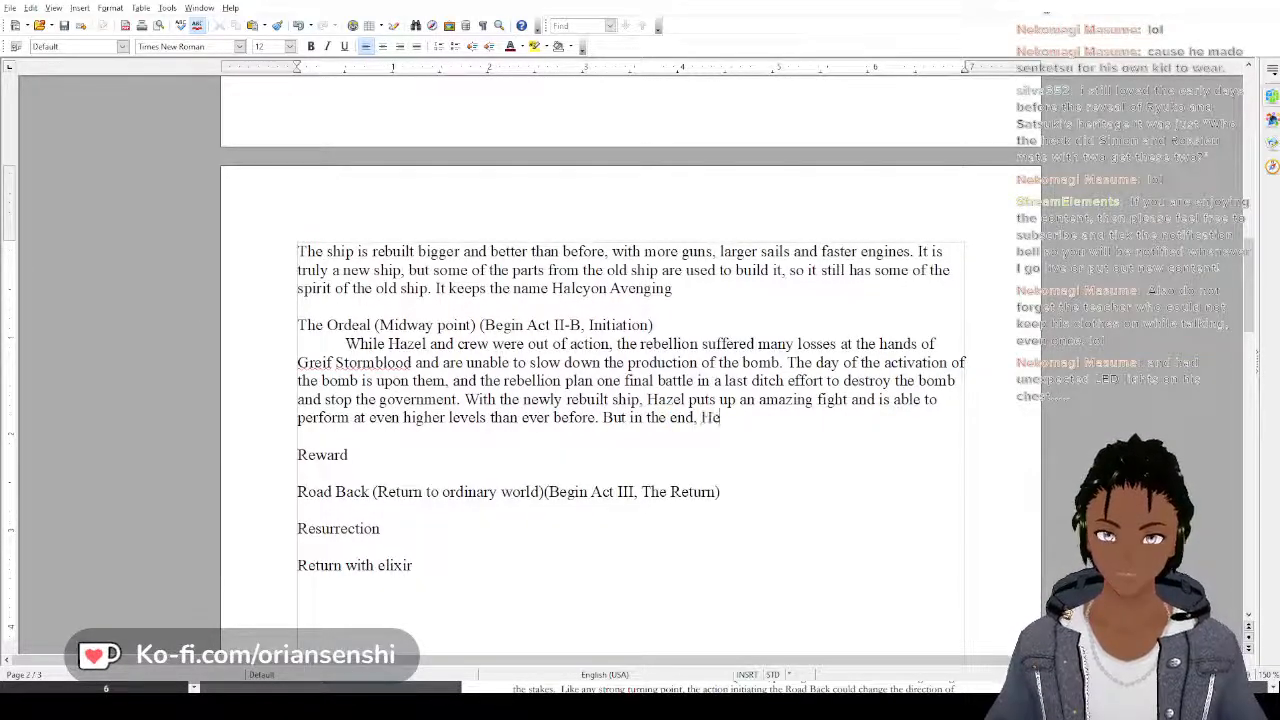
End the third Ordeal sentence with a period and add the closing sentence "But in the end, he loses."
key("BackSpace")
key("BackSpace")
type("he loses.")
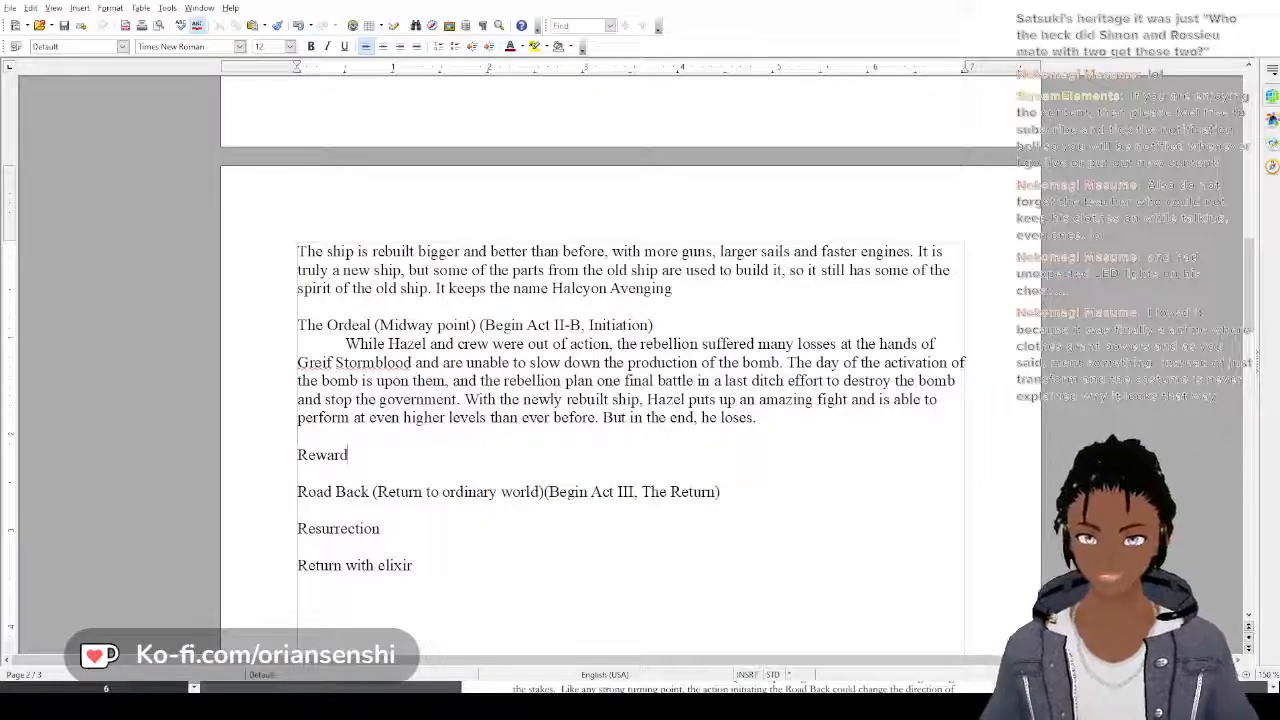
Add a new line under the Reward heading and begin its text with "As Hazel"
key("Return")
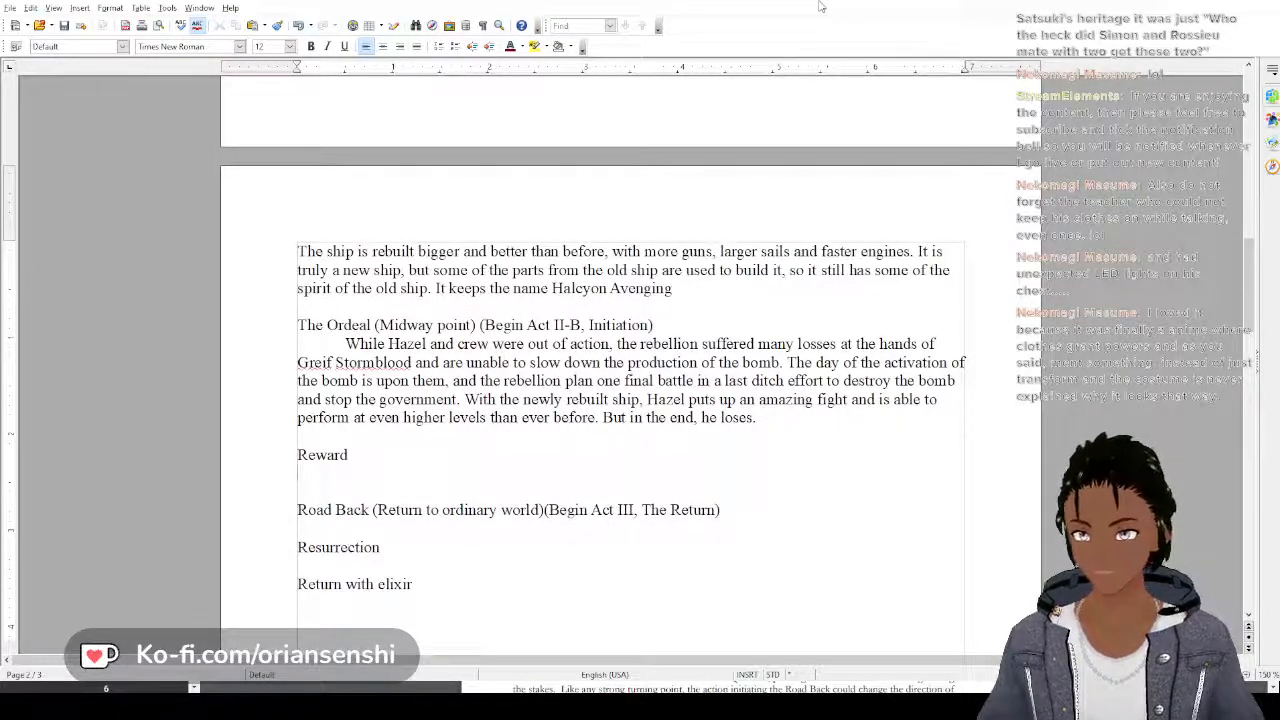
type("As ha")
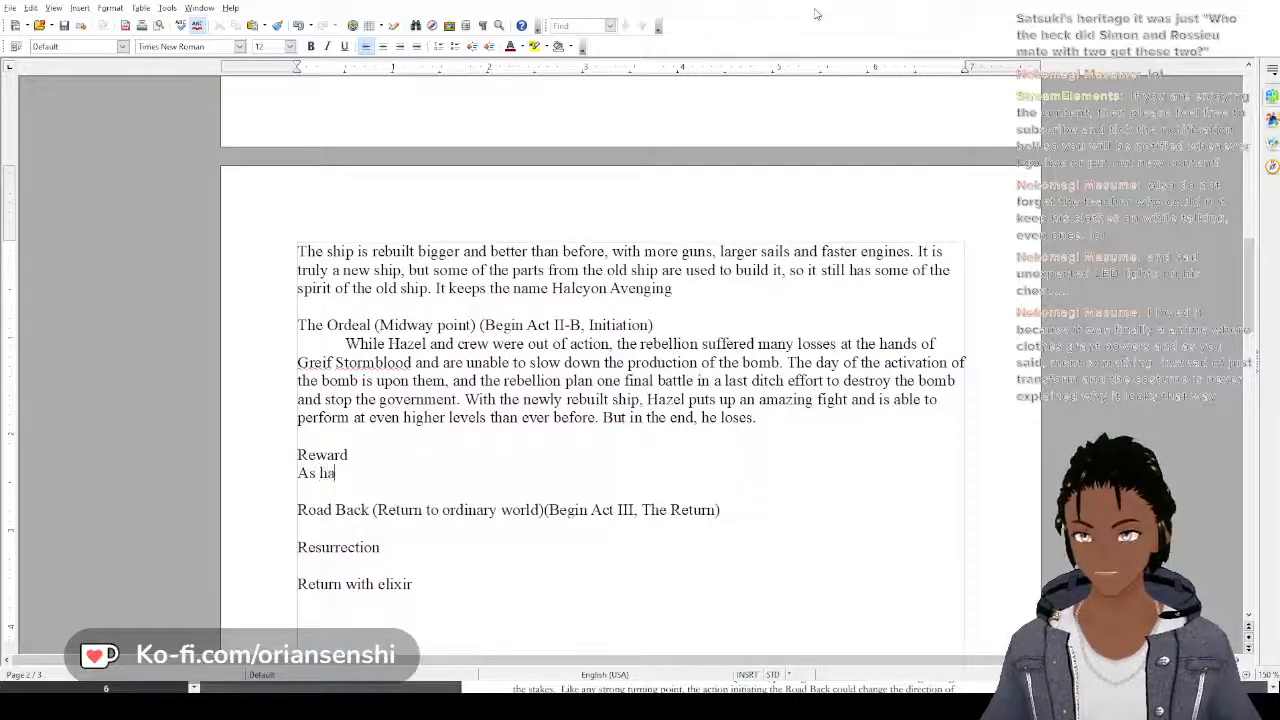
type("zel")
key("BackSpace")
key("BackSpace")
key("BackSpace")
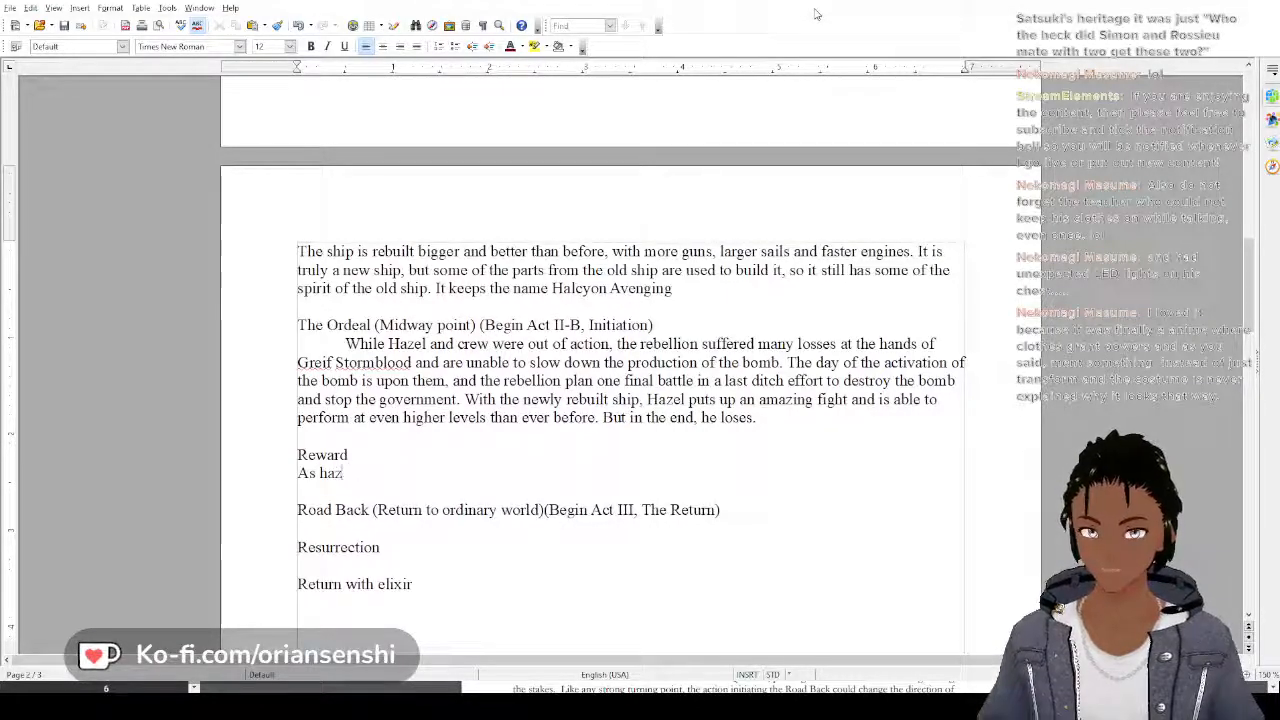
key("BackSpace")
key("BackSpace")
key("BackSpace")
type("Hazel")
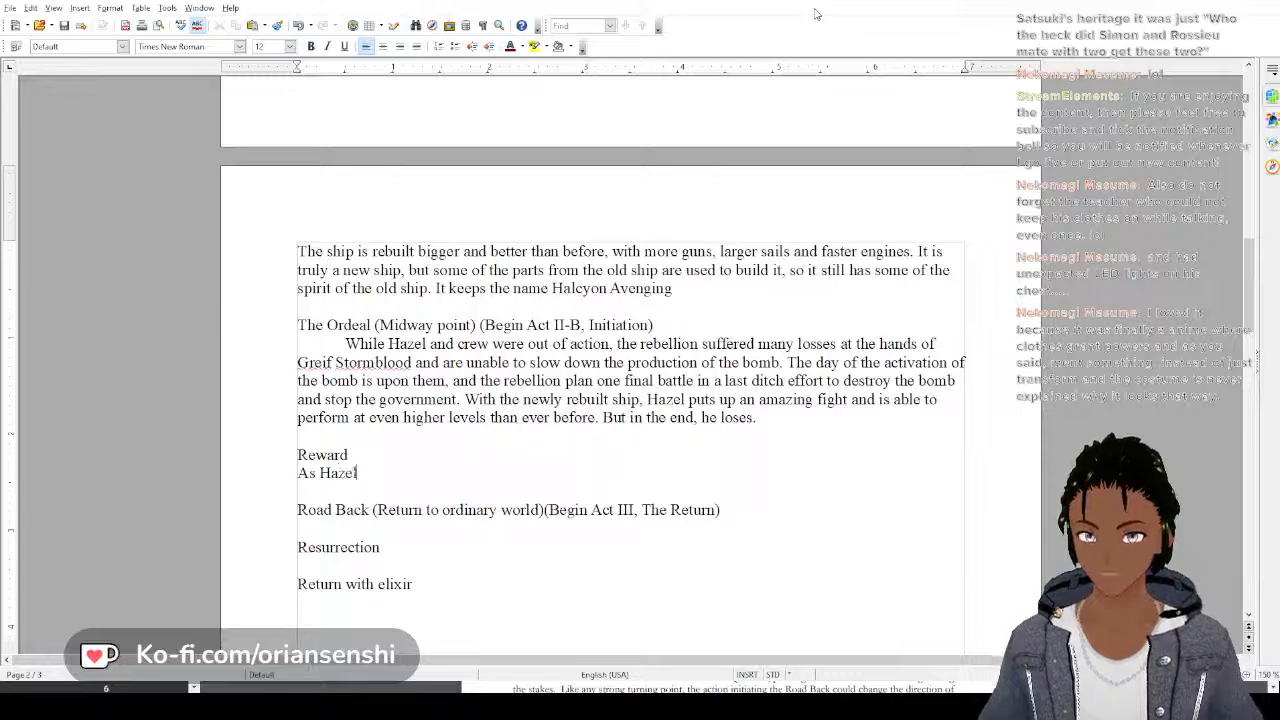
type(" is crashin")
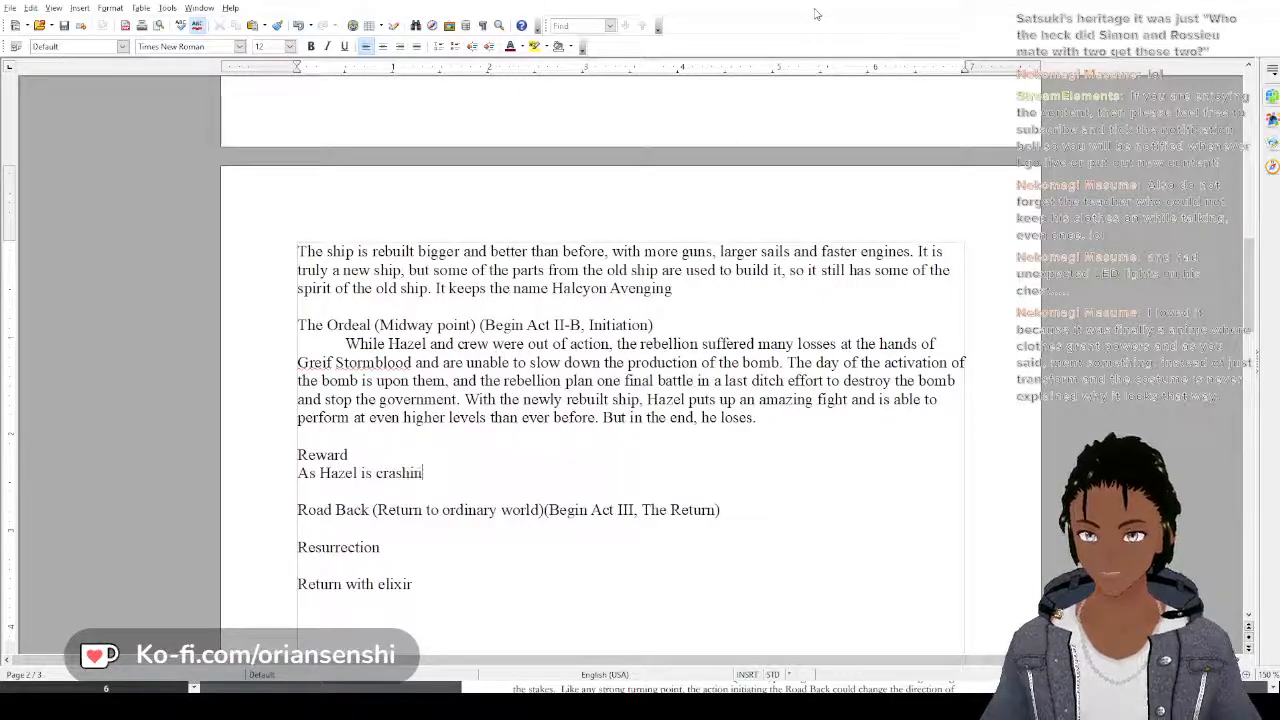
type("g,")
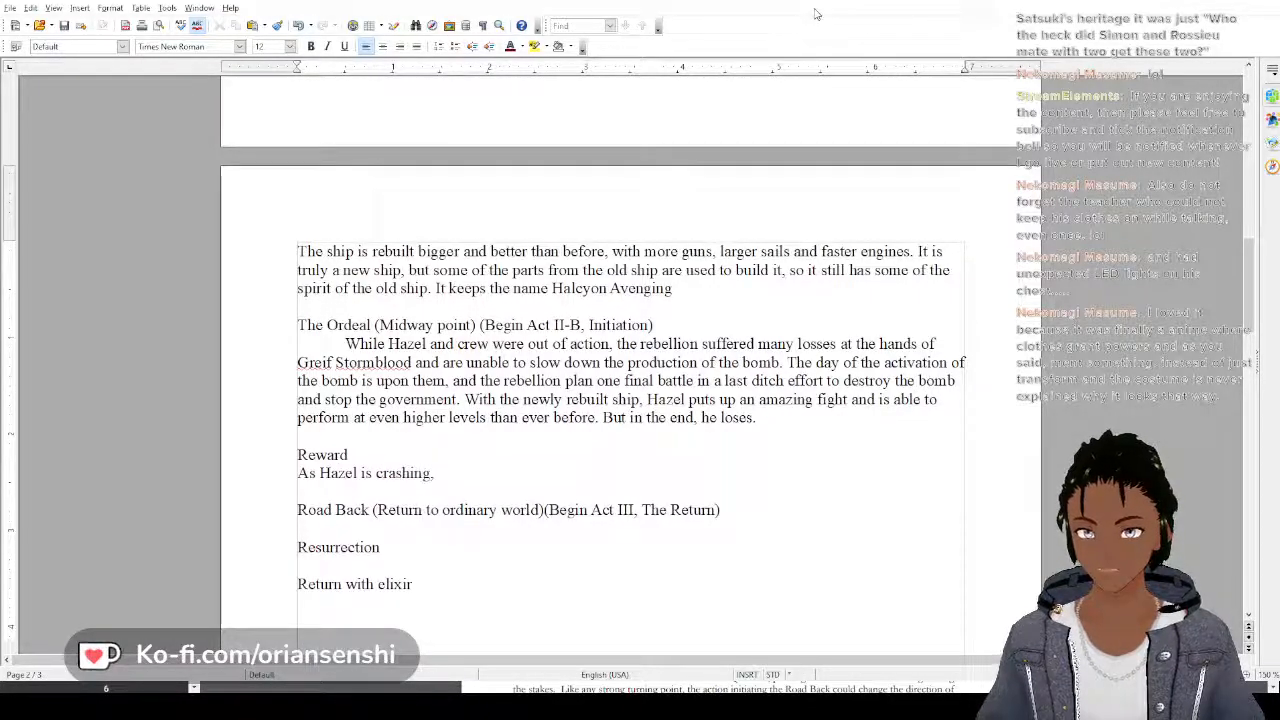
type(" he")
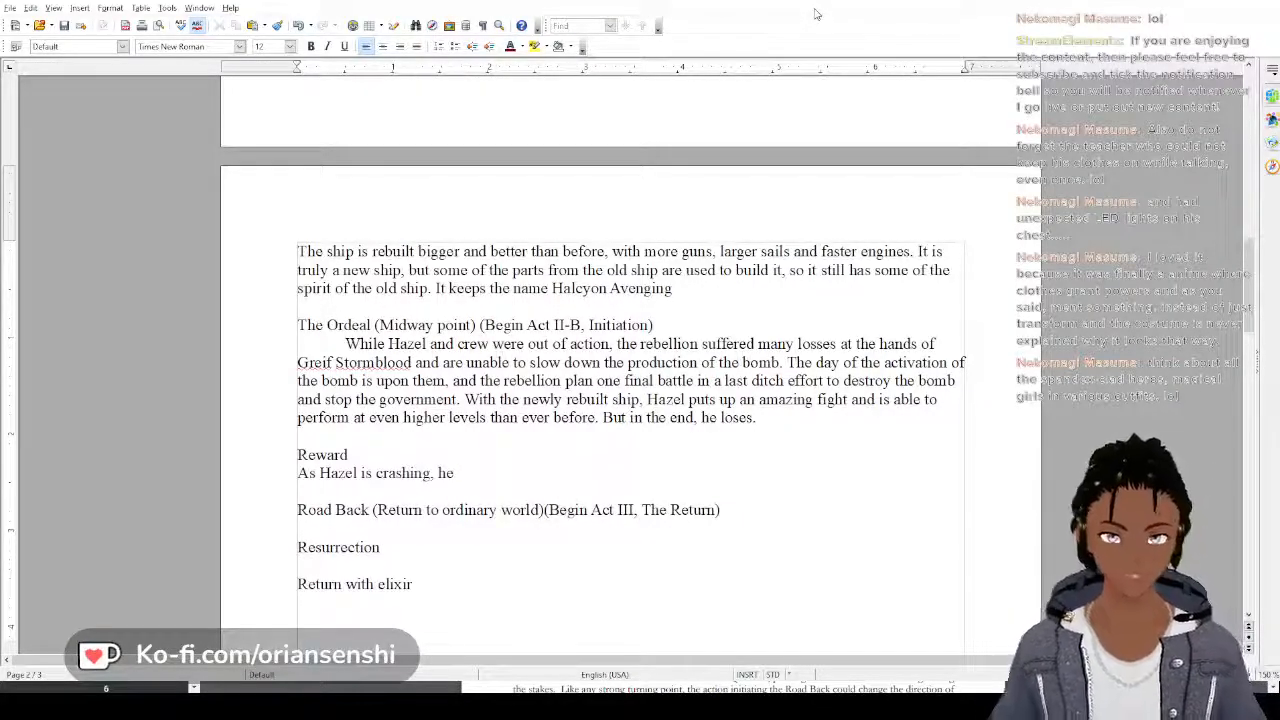
Continue the opening Reward sentence with "is crashing, he sees"
type("see")
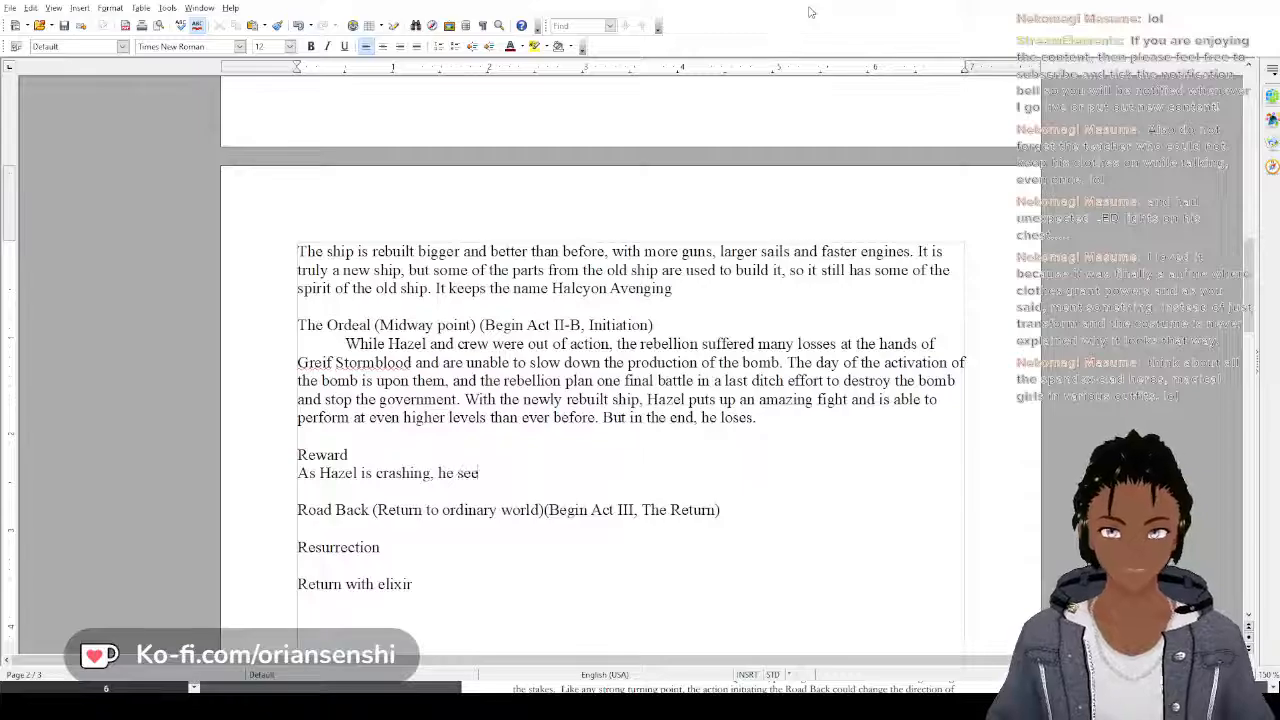
type("s")
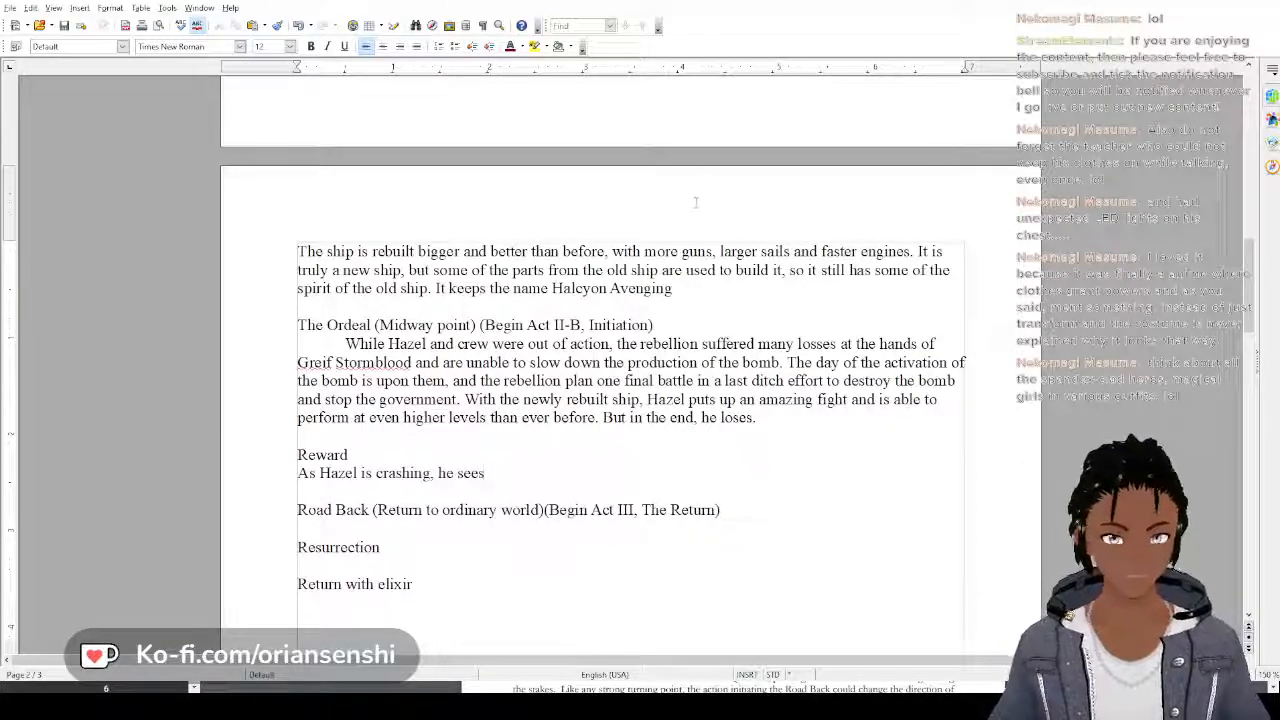
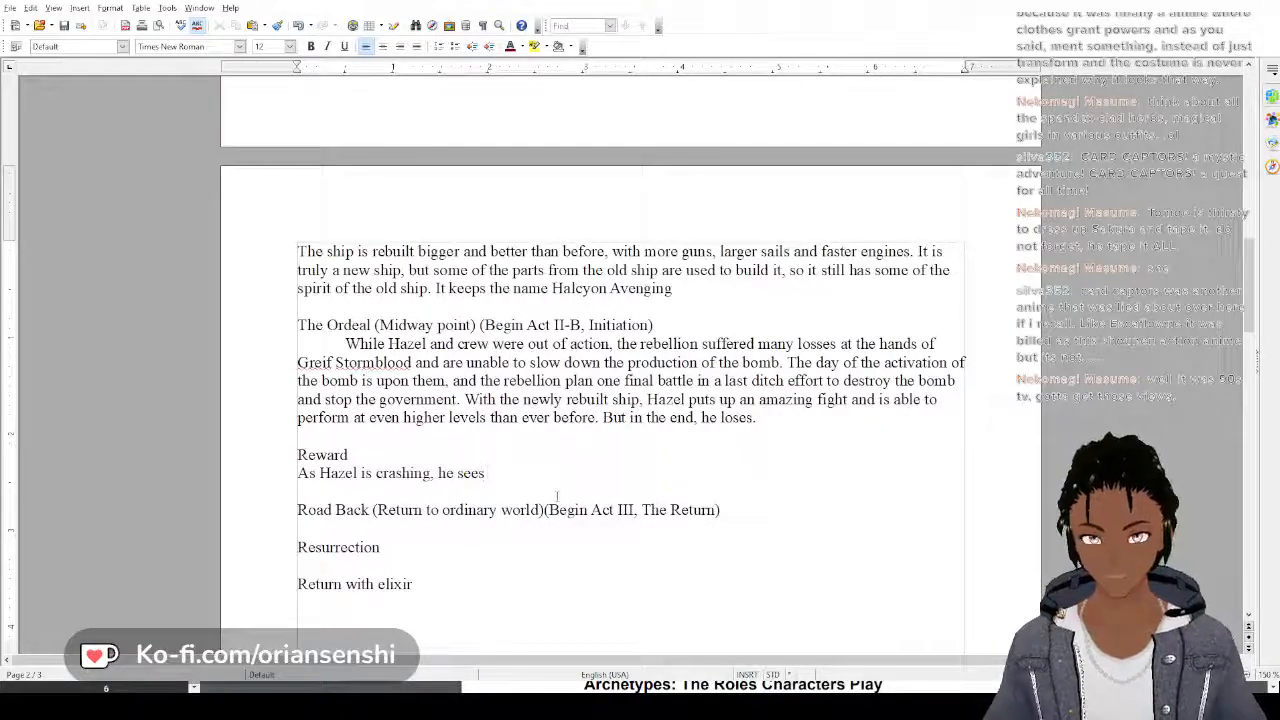
Continue the opening Reward sentence with "a griffon in a cage within the bunker where"
type("a griffon ")
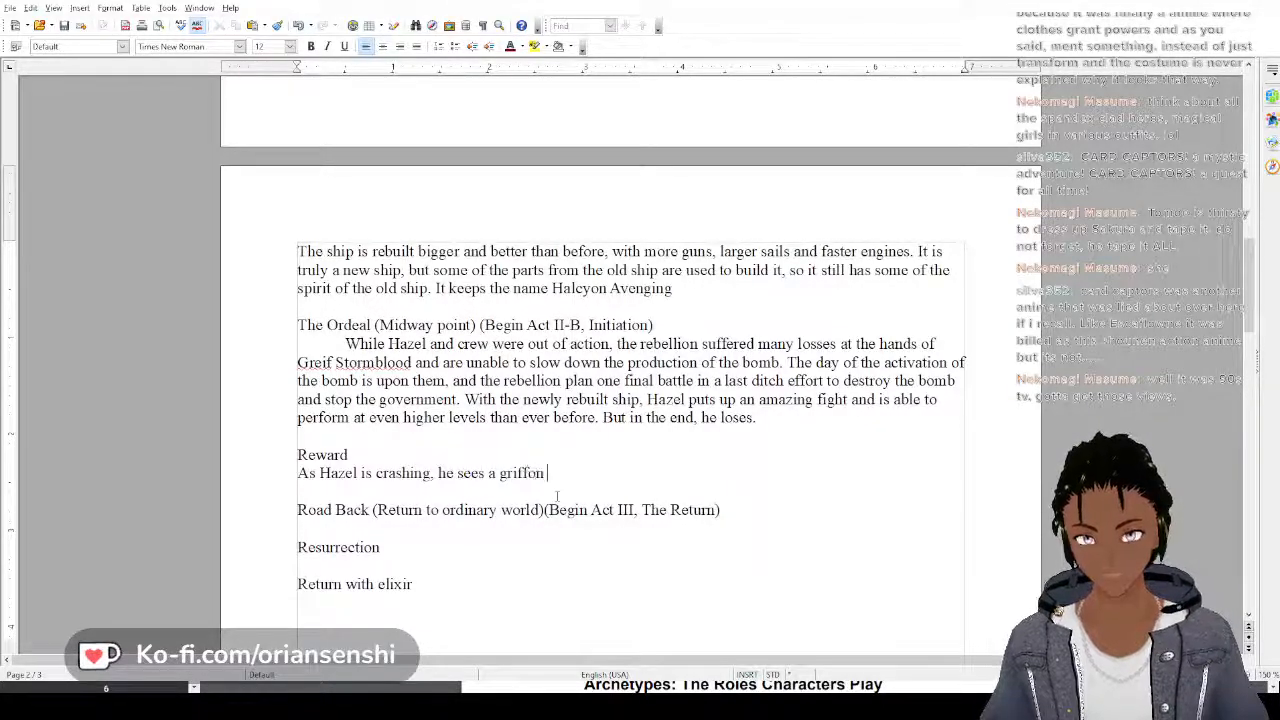
type("in a ")
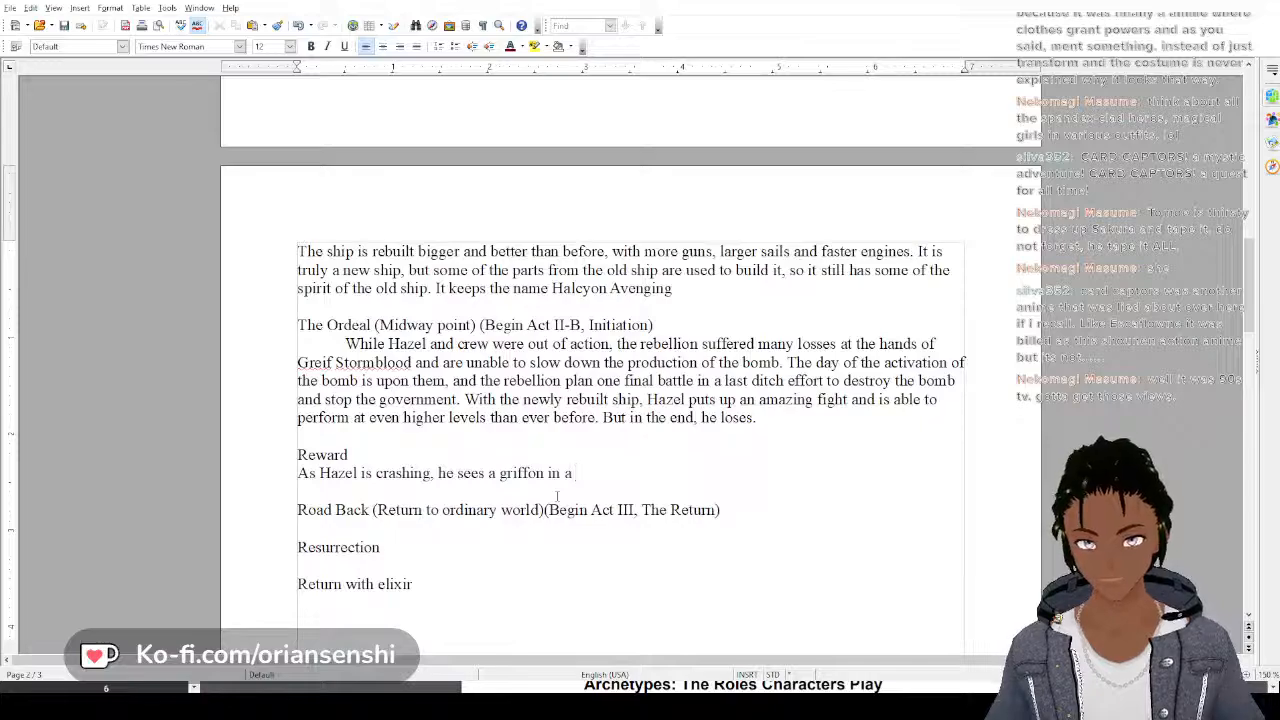
type("cage withi")
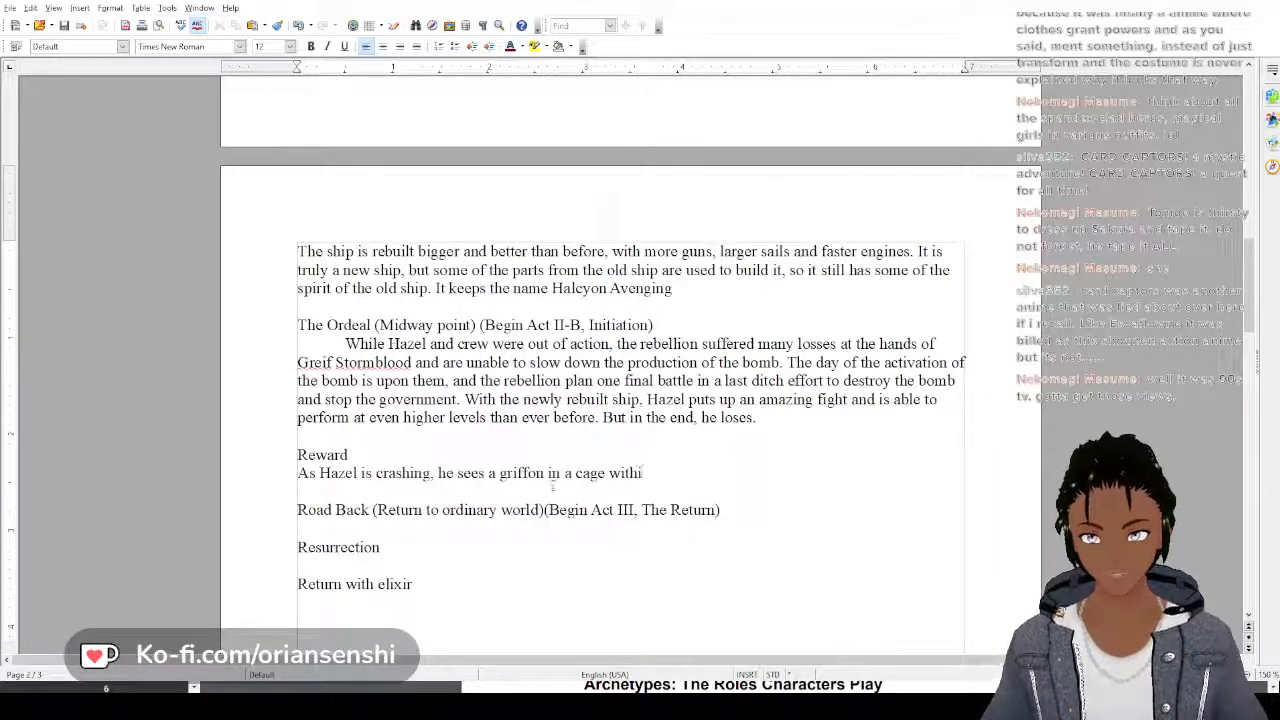
type("n the bunke")
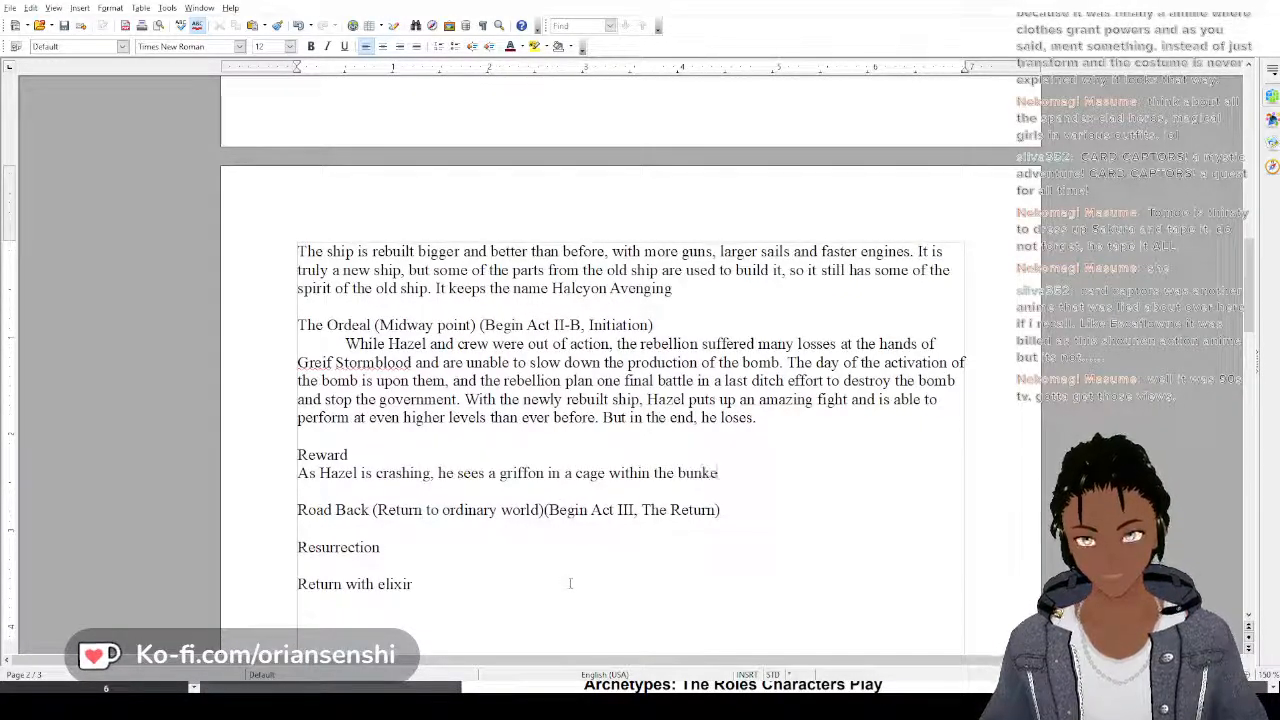
type("r where")
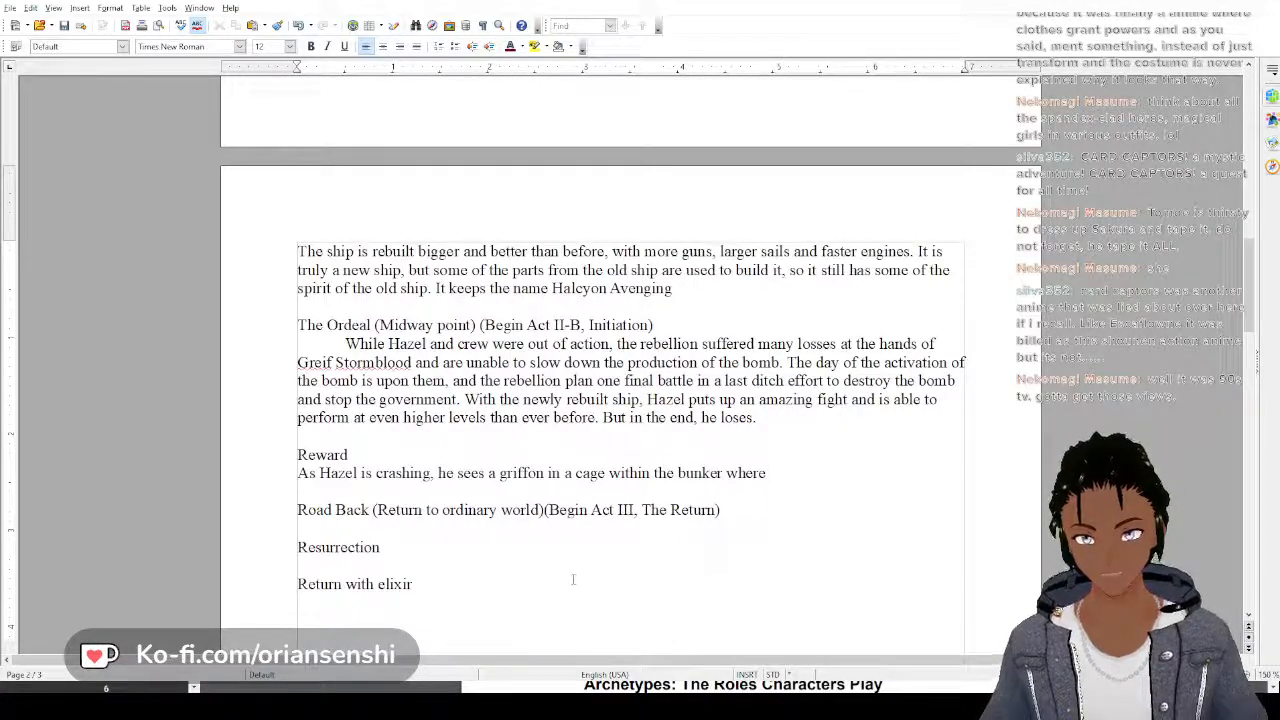
type(" the gov")
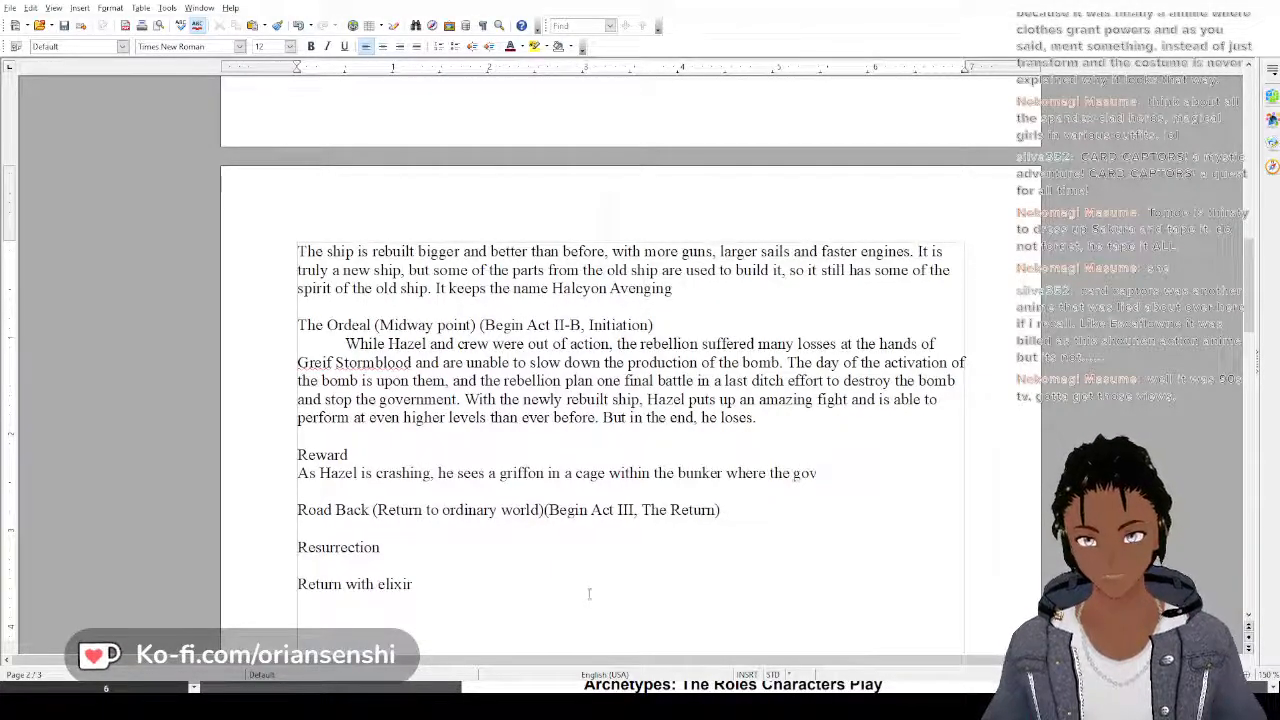
type("ernment has ho")
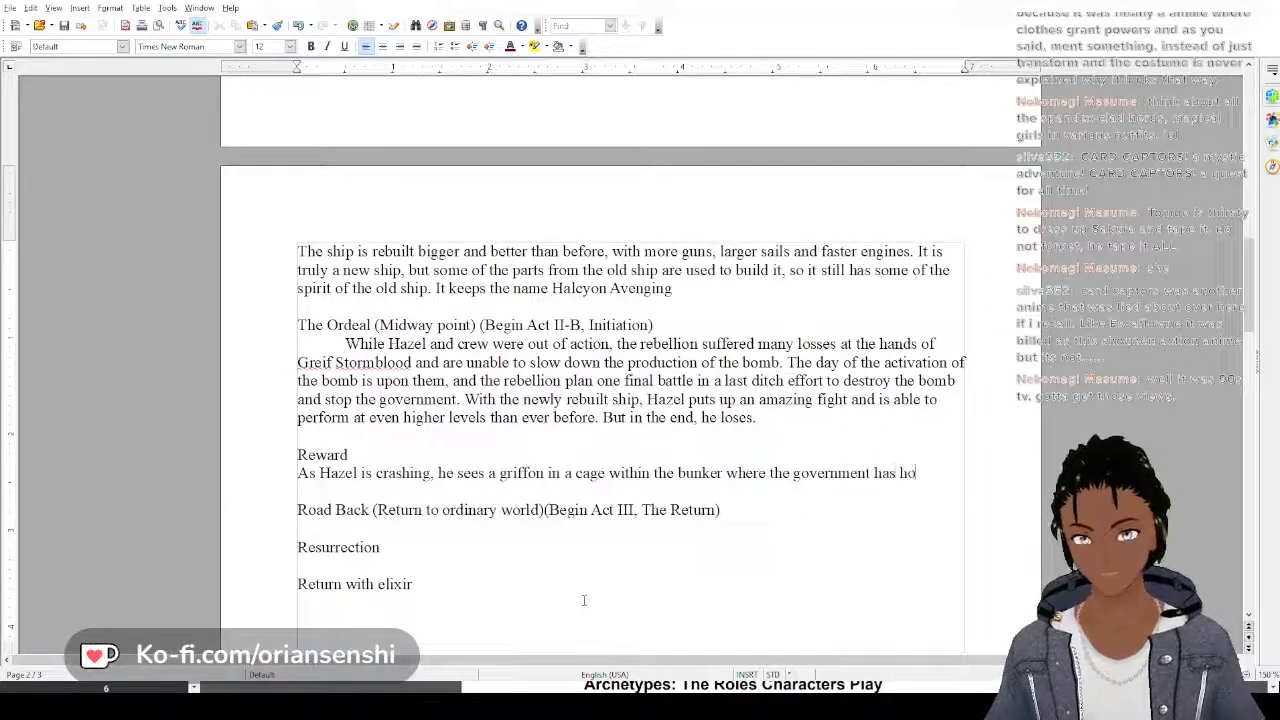
type("led th")
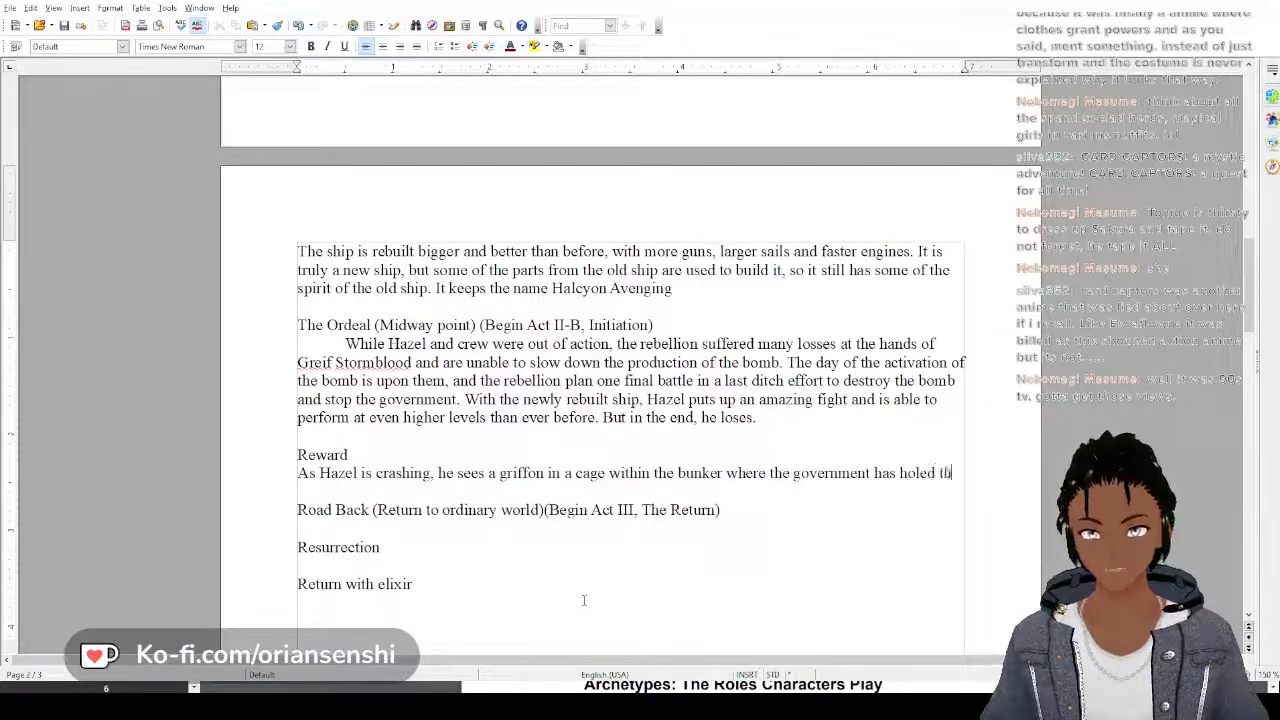
type("emselv")
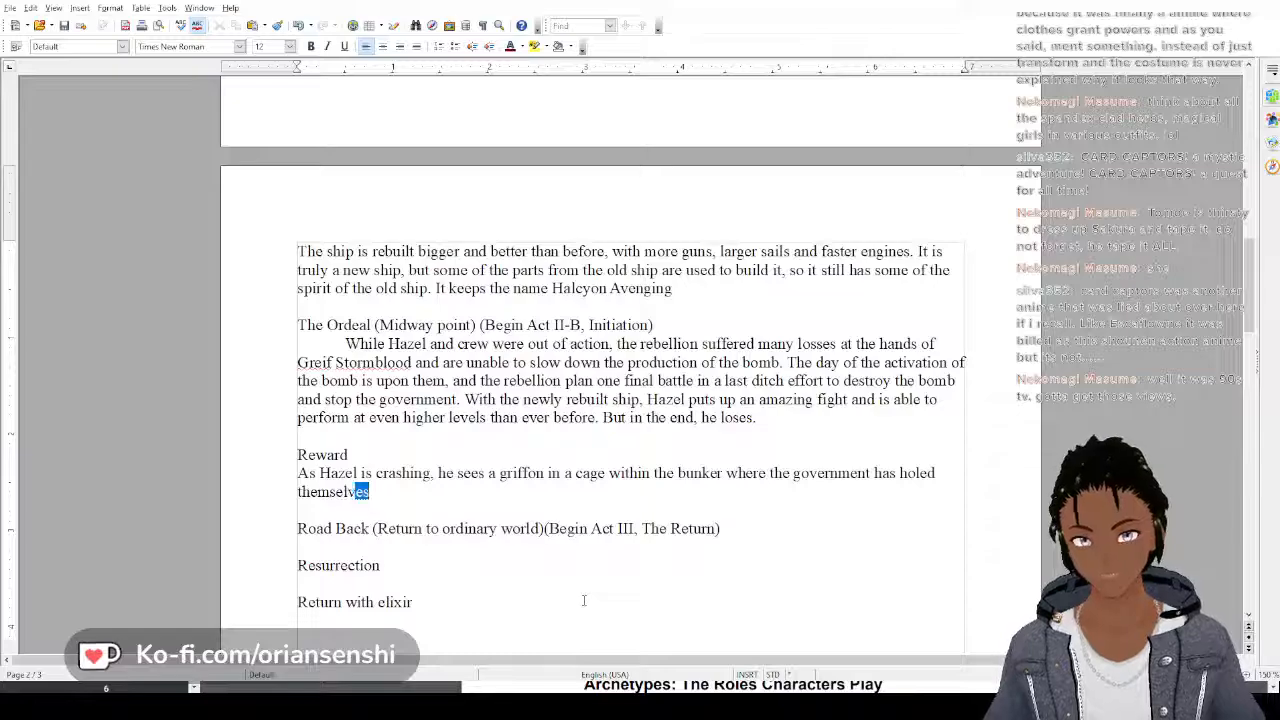
type("es up with all")
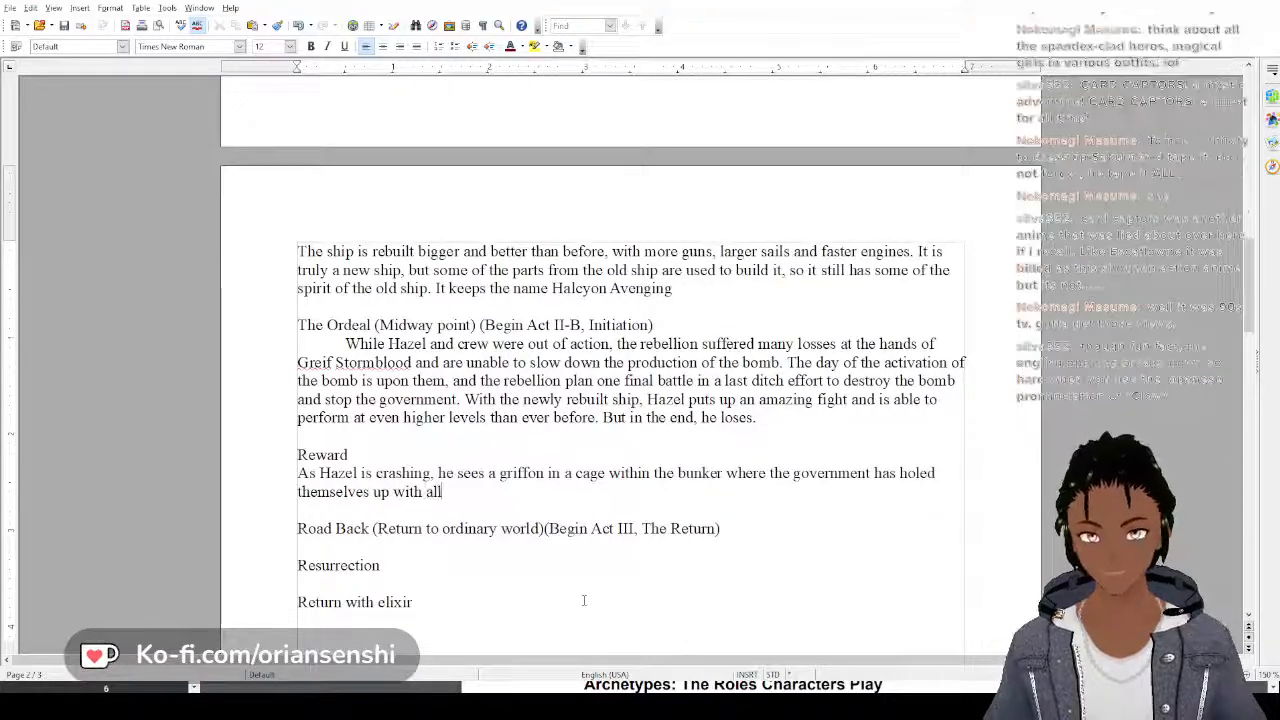
type(" their support")
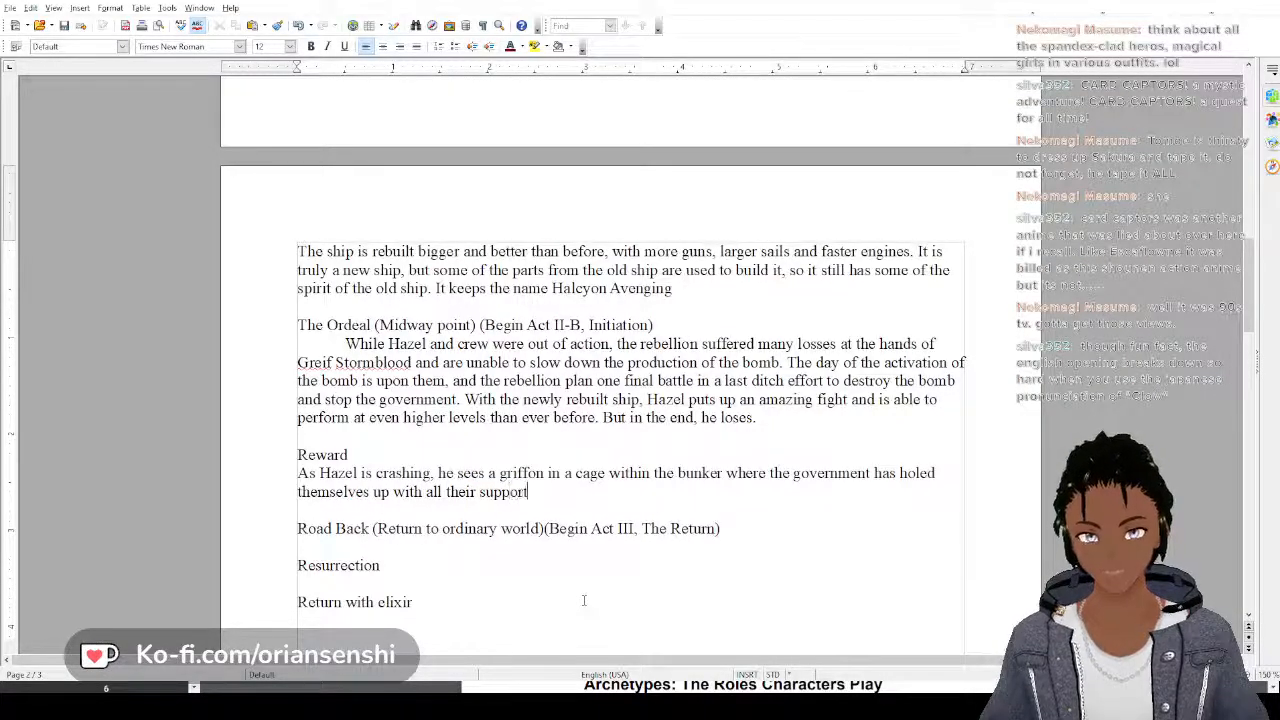
type("ers.")
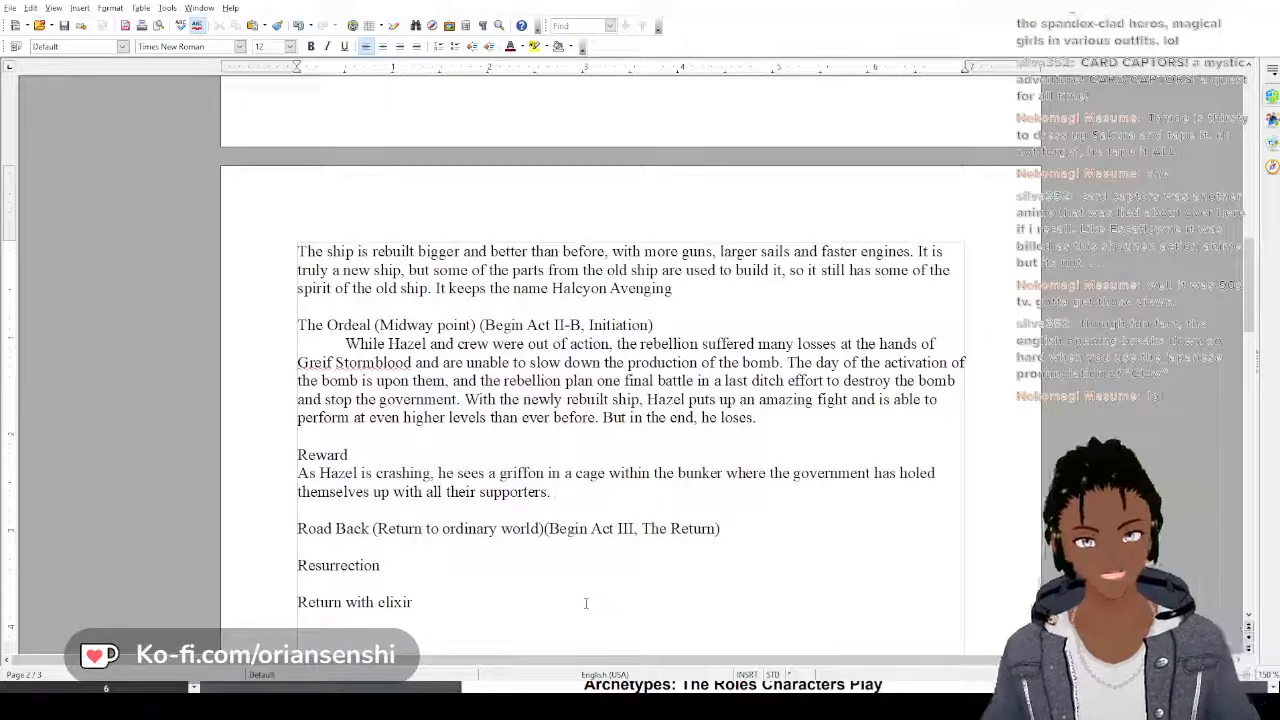
Insert blank lines above the "Geif Plot outline:" heading so that outline starts on the third page
scroll(566, 565, "down", 3)
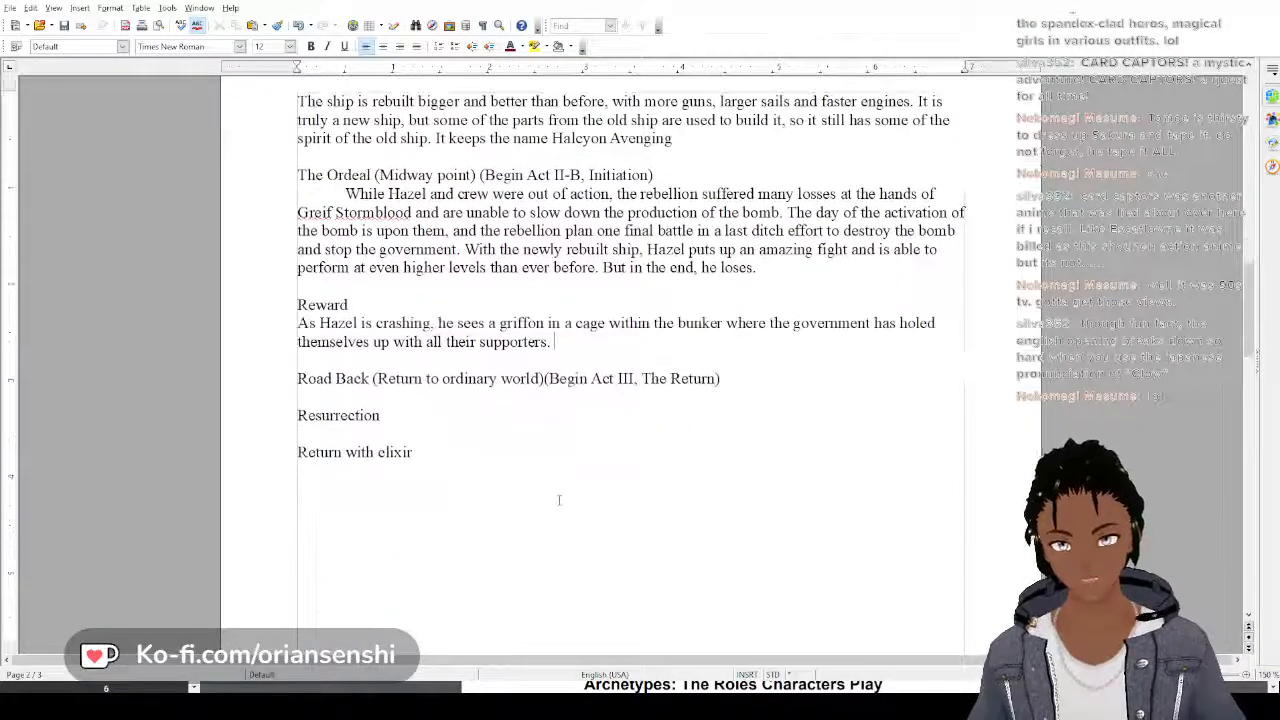
scroll(558, 500, "up", 14)
scroll(561, 503, "up", 7)
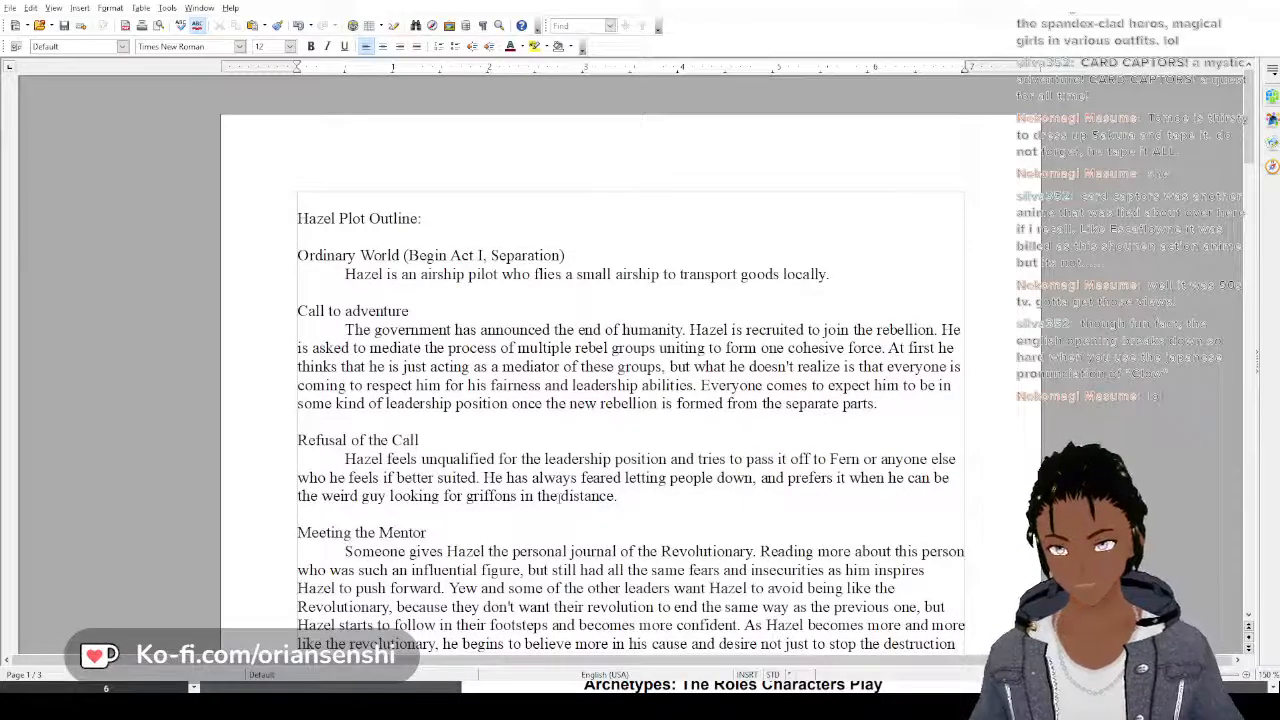
scroll(560, 496, "down", 18)
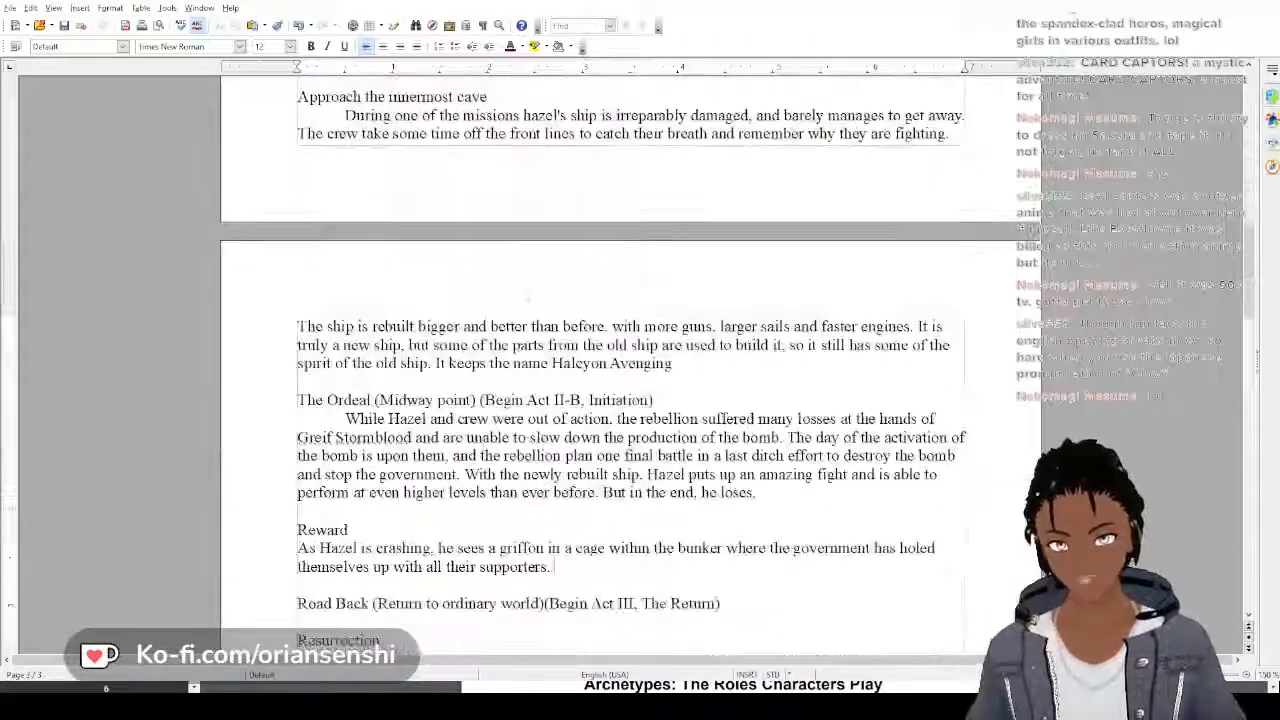
scroll(527, 297, "down", 10)
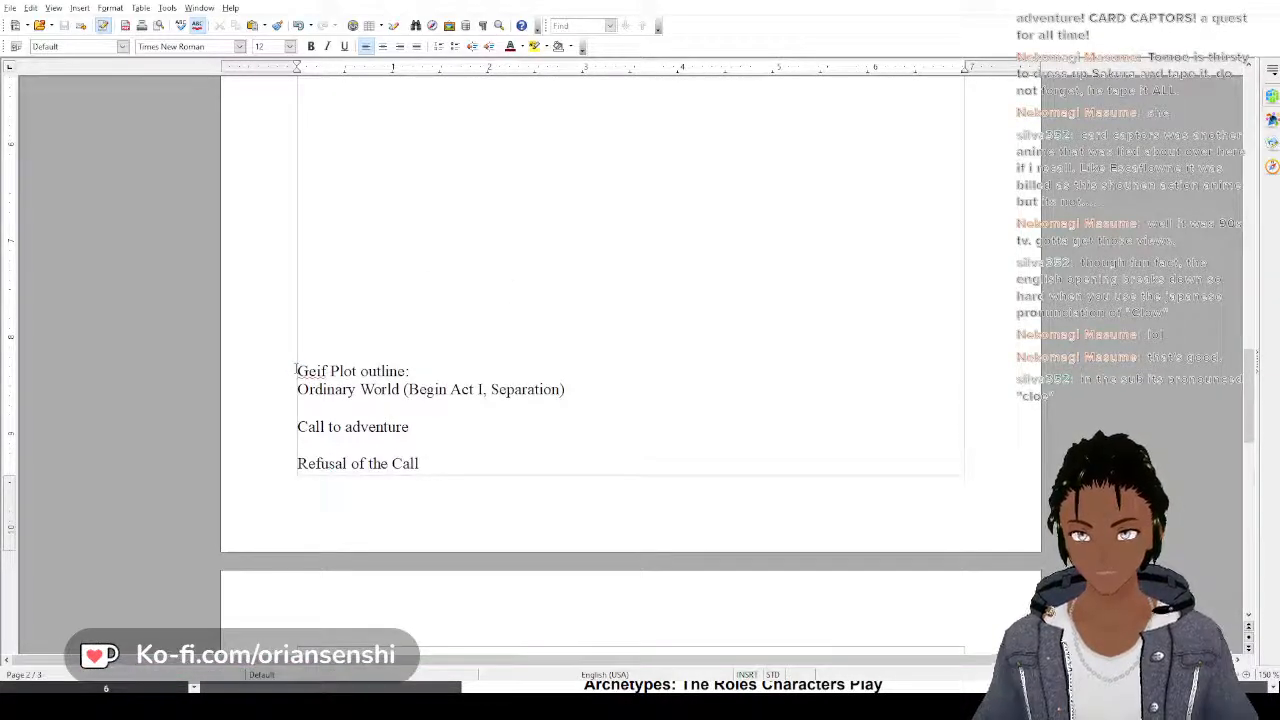
key("Return")
key("Return")
key("Return")
key("Return")
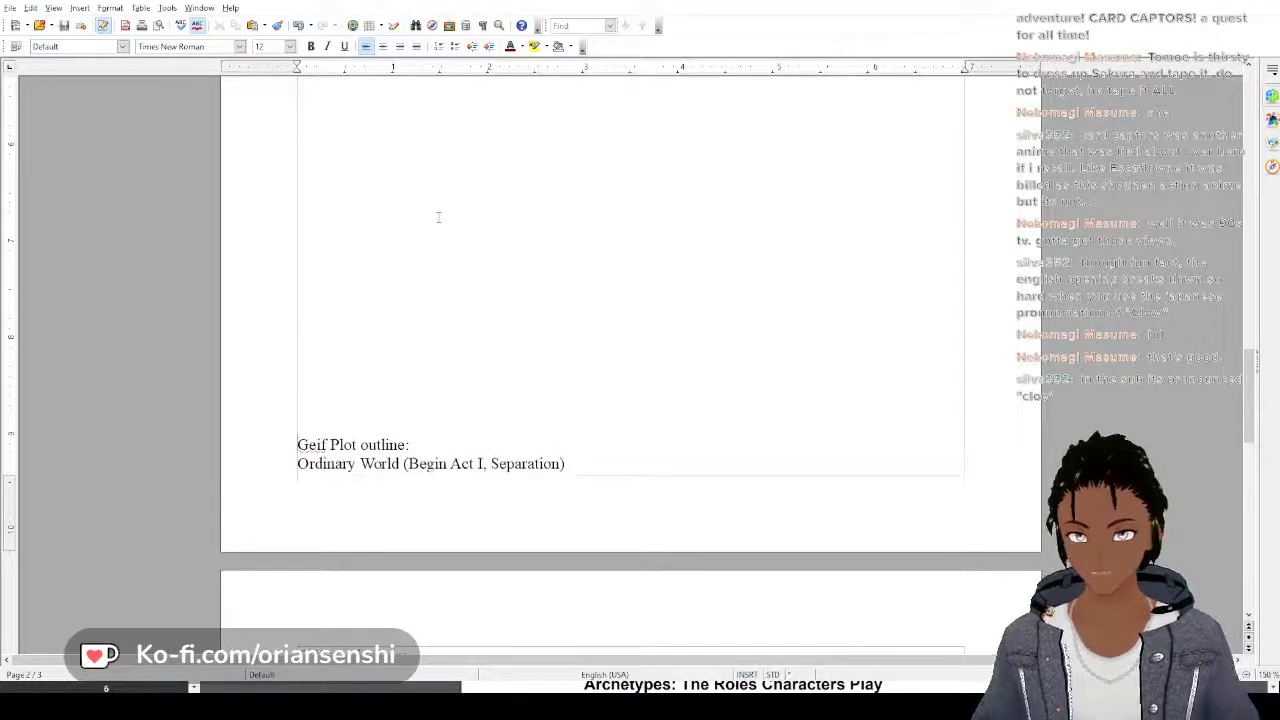
key("Return")
key("Return")
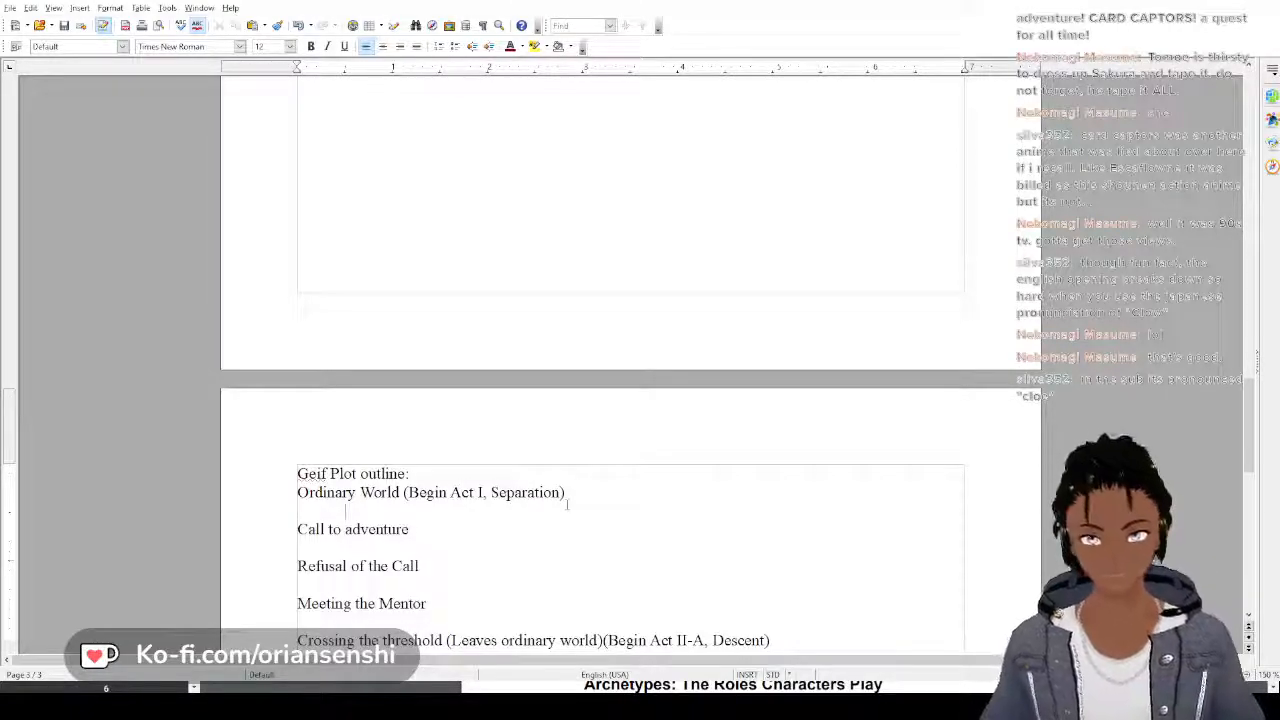
Start an indented paragraph under Geif's Ordinary World heading with "Greif is a pirate who takes what she wants"
type("Gric")
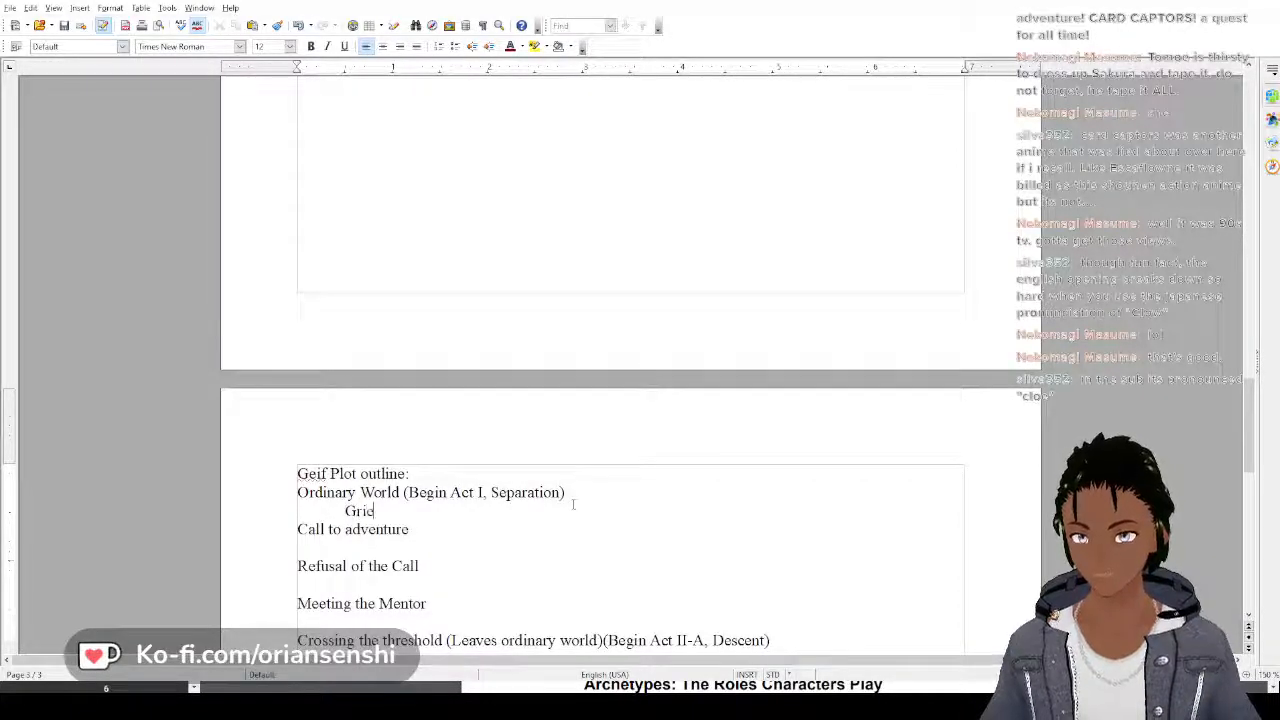
key("BackSpace")
key("BackSpace")
type("eif")
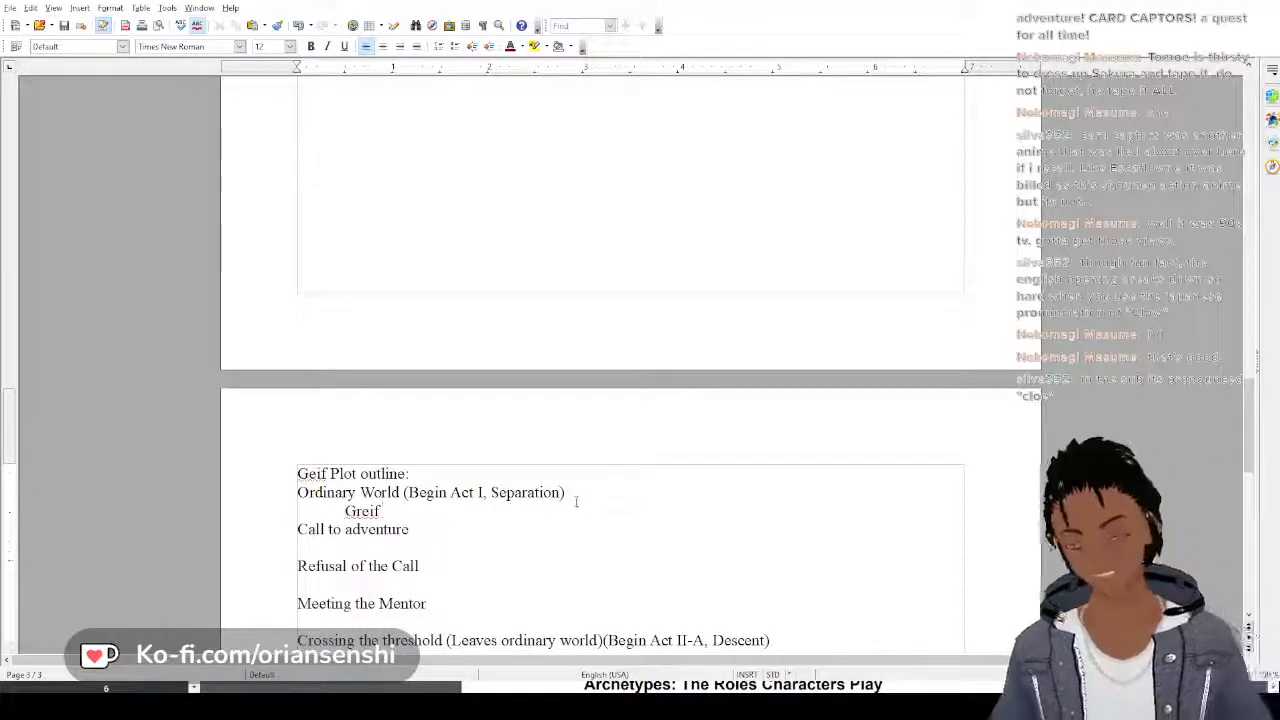
type("is a p")
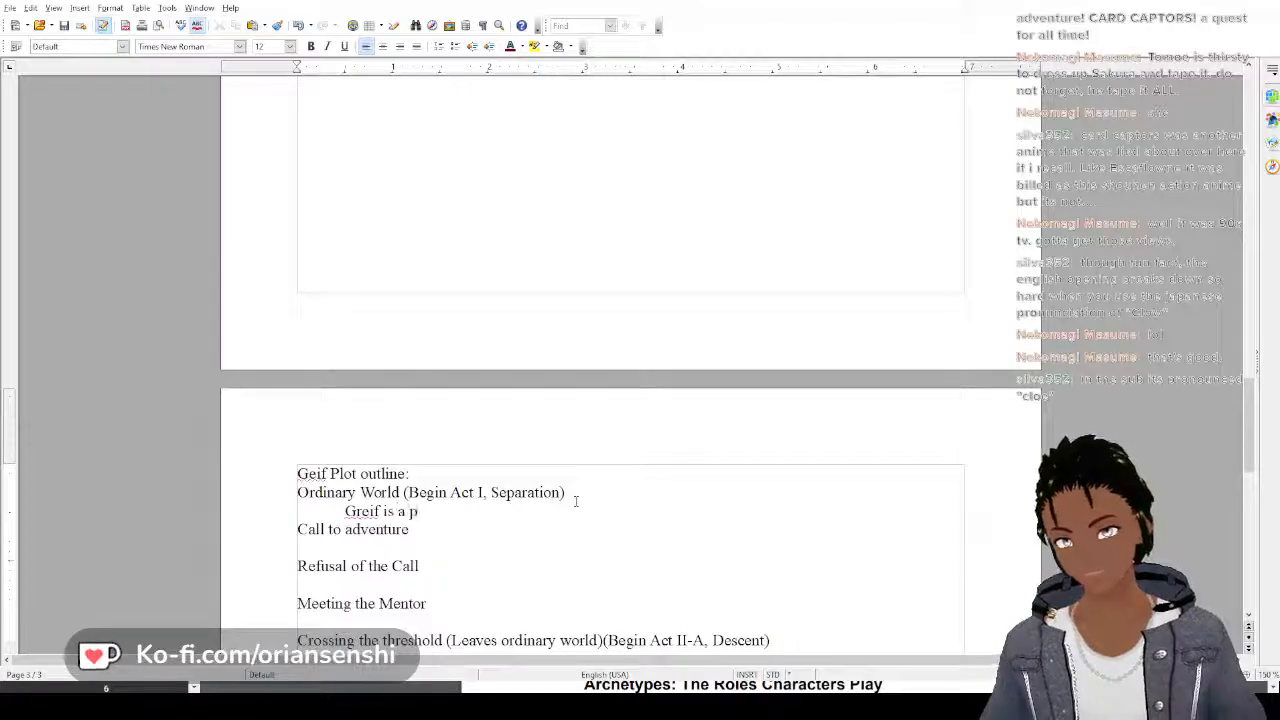
type("irate who tak")
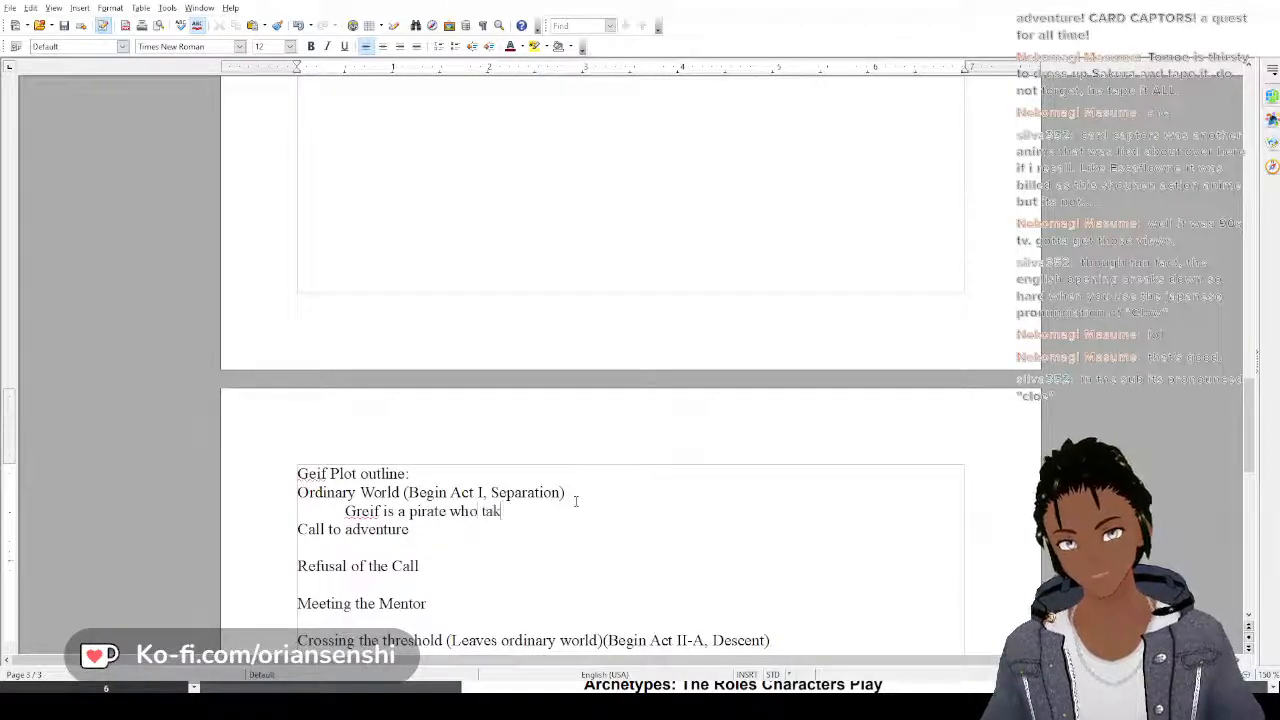
type("es what she want")
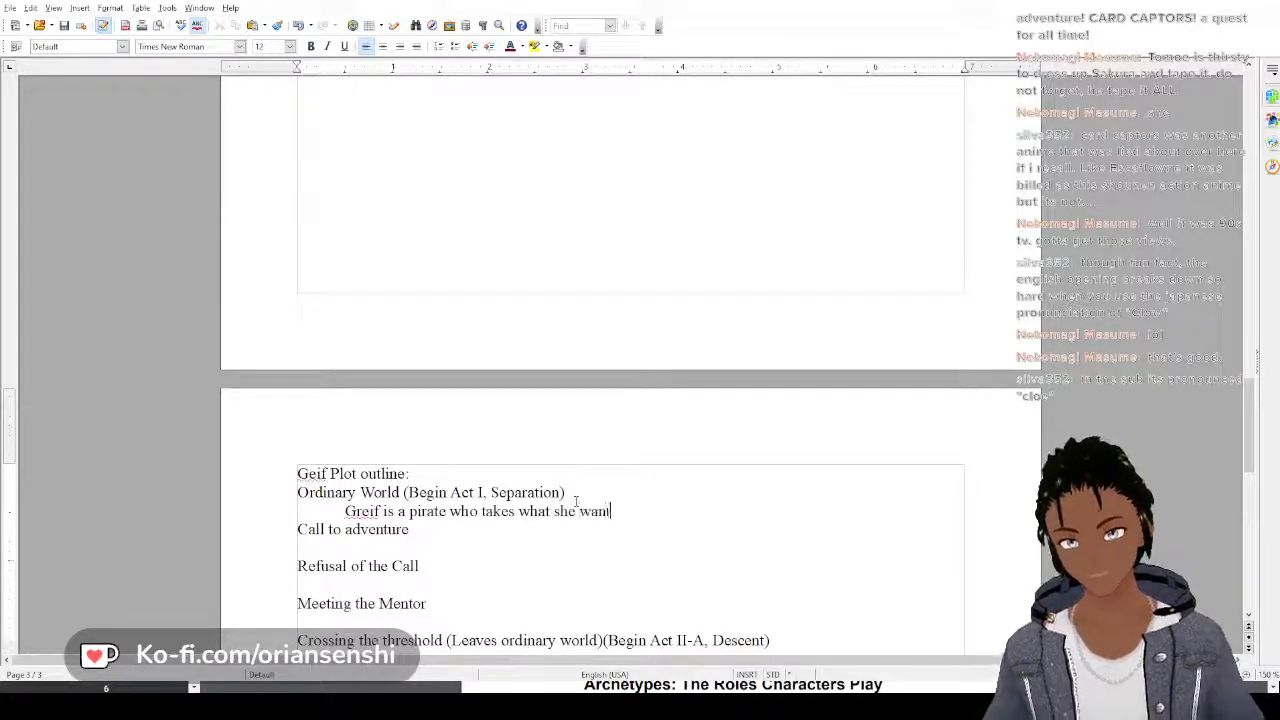
type("s, and ")
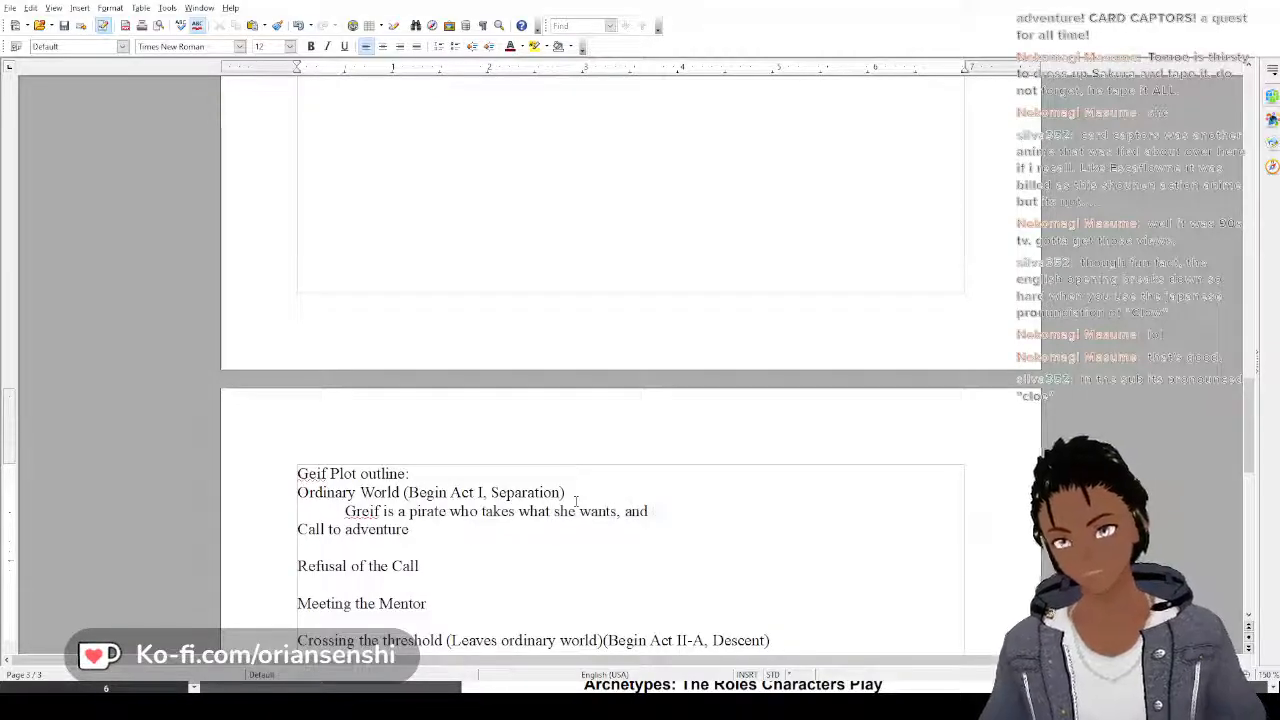
type("lives on a fl")
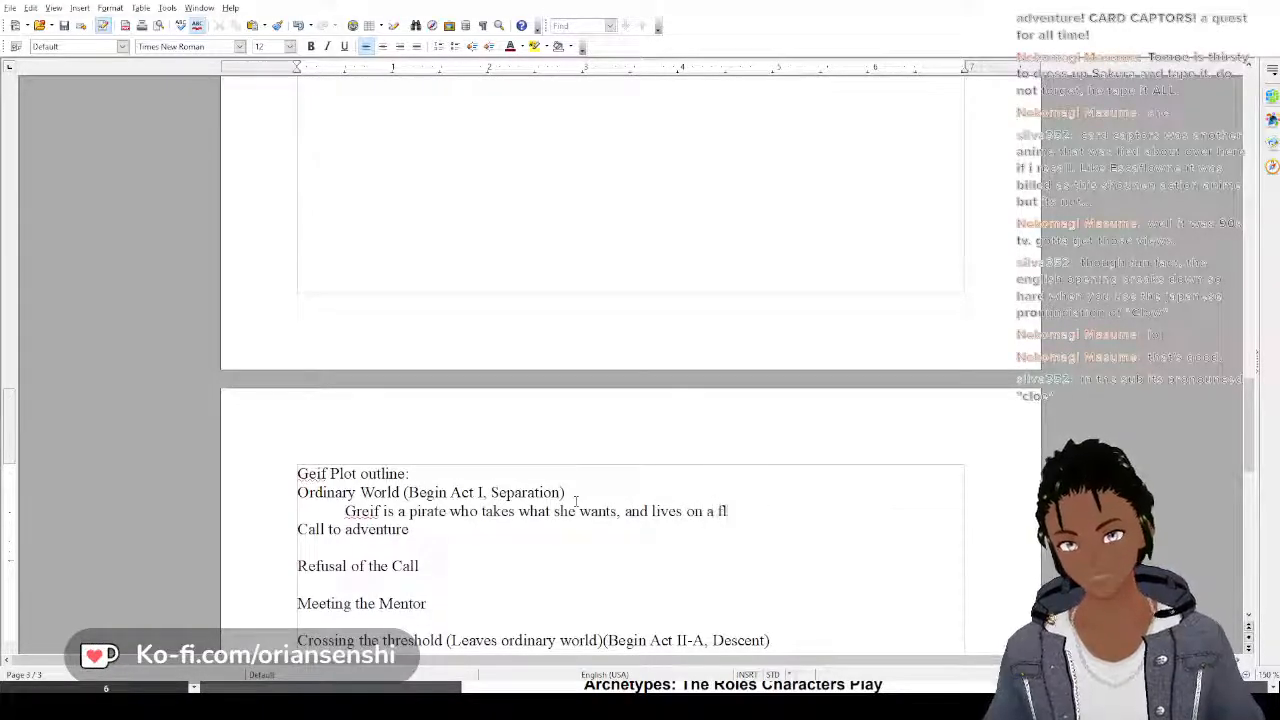
type("oating cir")
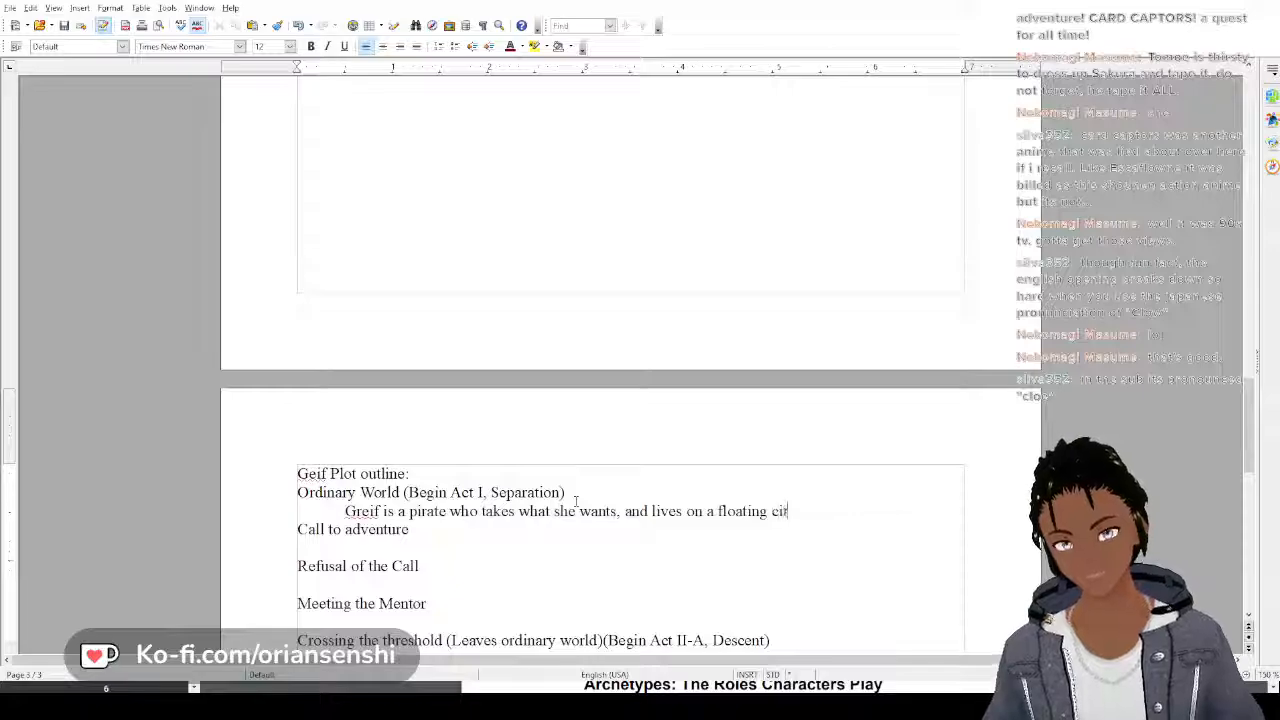
Continue Geif's Ordinary World sentence with ", and lives on a floating city"
key("BackSpace")
type("ty ")
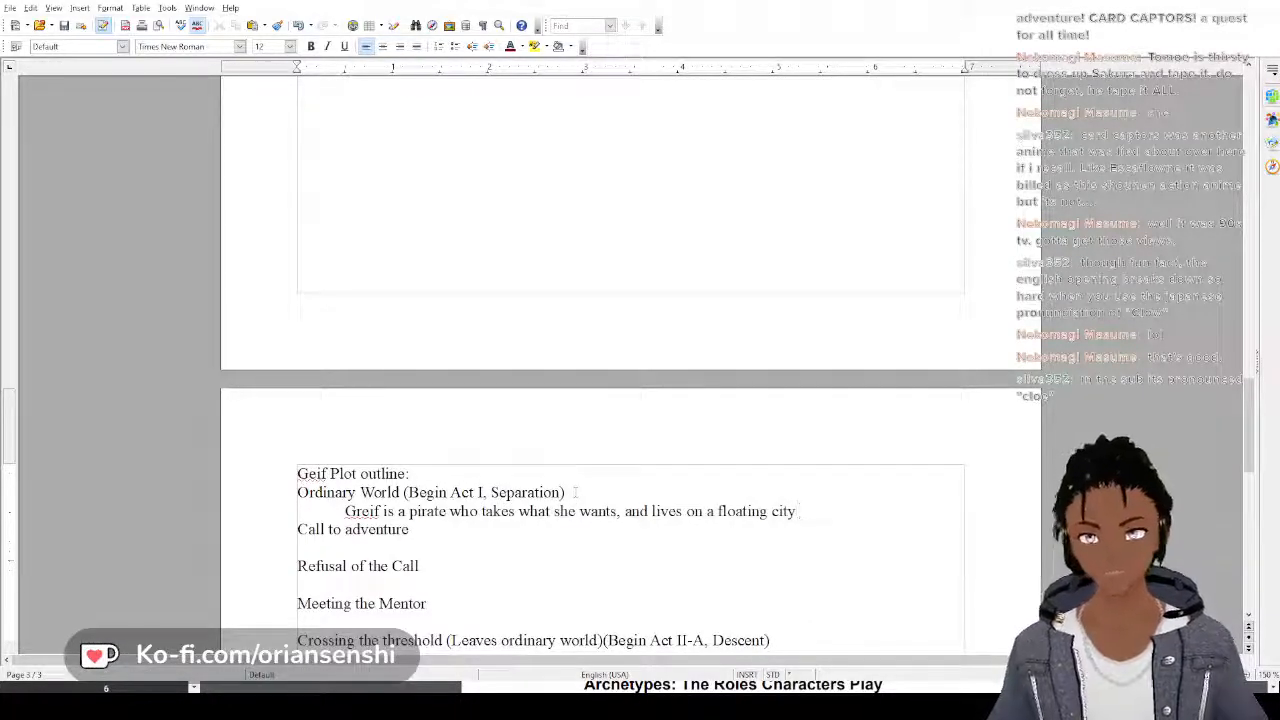
type("where she")
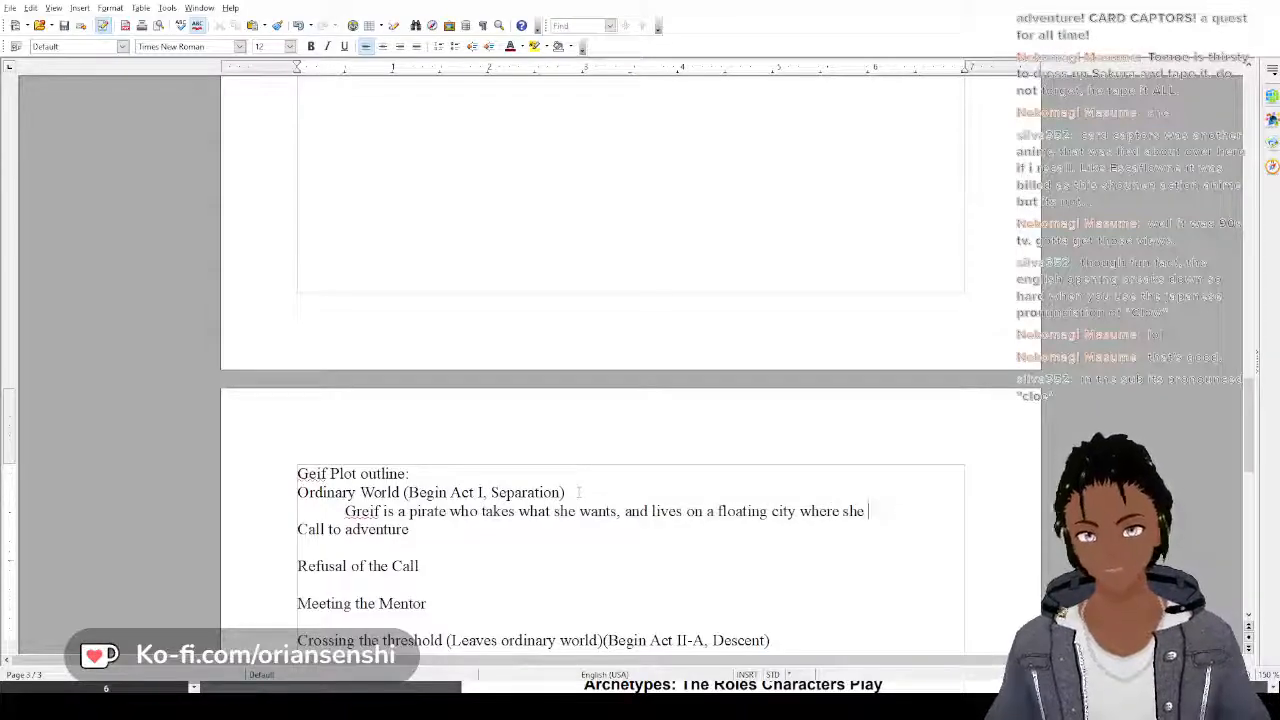
type(" drinks andd")
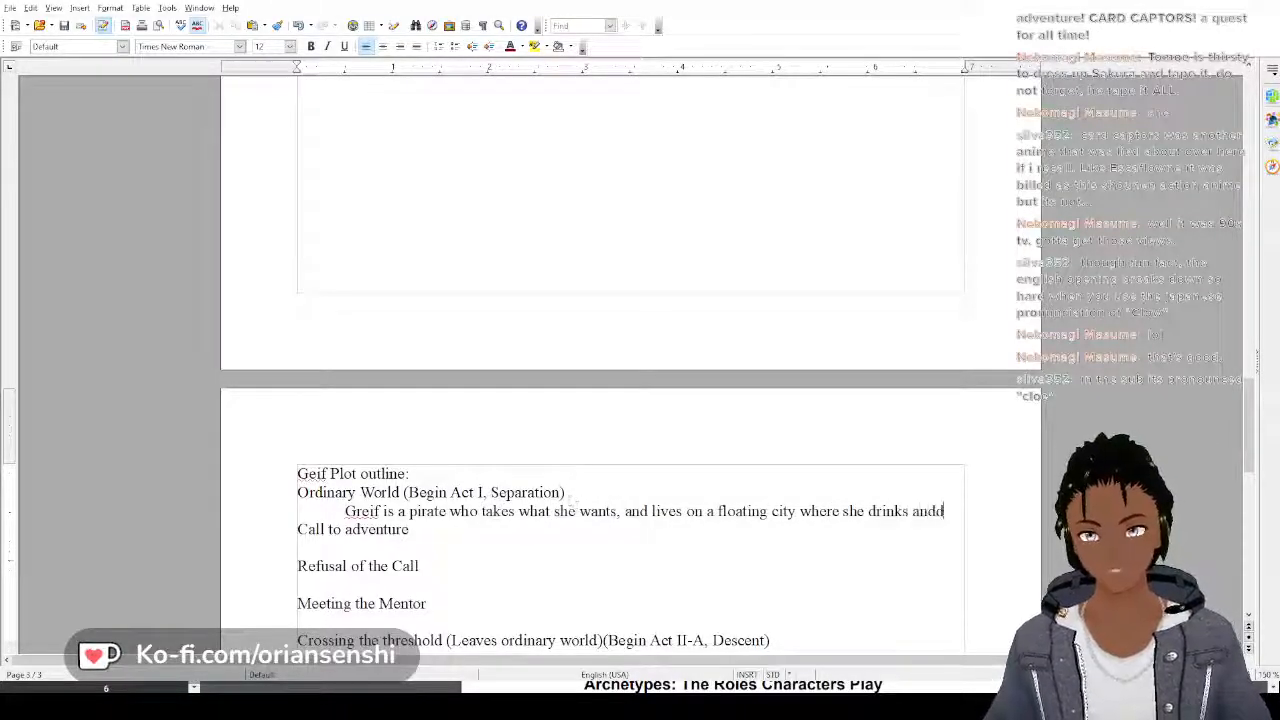
type(" l")
Continue the sentence after "floating city" with "where she drinks", removing the extra wording begun after "drinks"
key("BackSpace")
key("BackSpace")
key("BackSpace")
type("la")
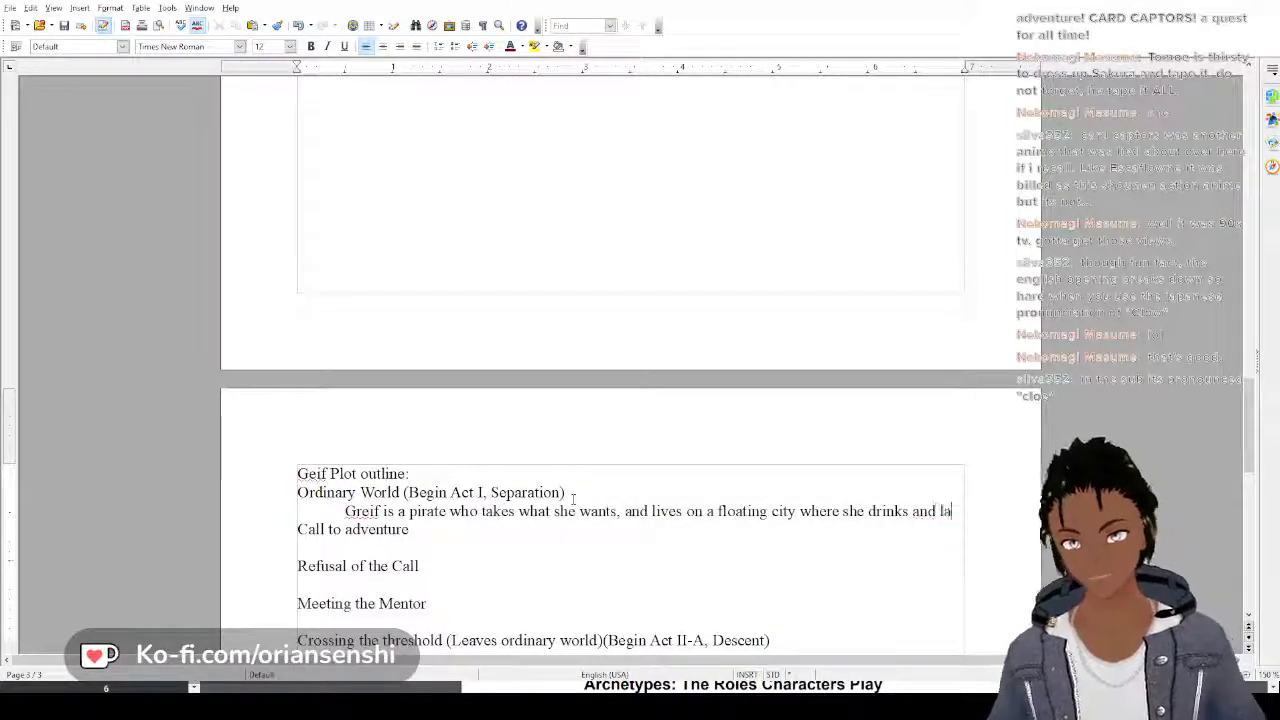
key("BackSpace")
key("BackSpace")
key("BackSpace")
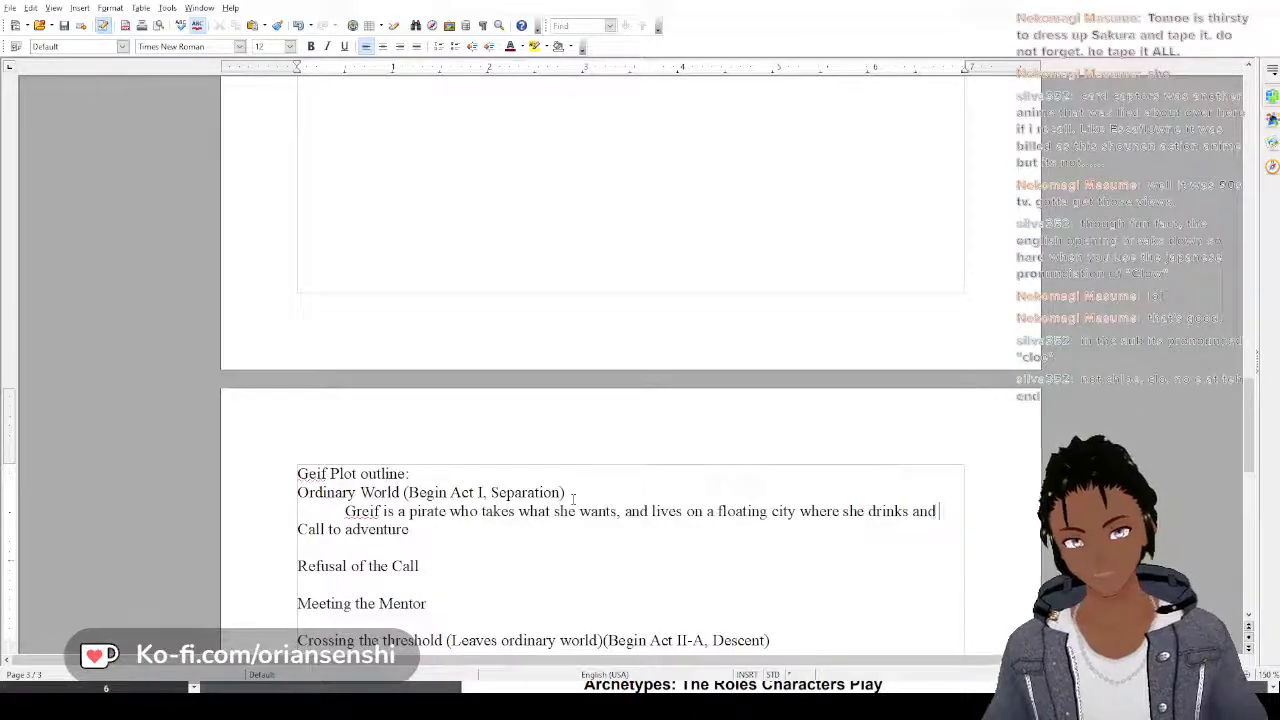
key("BackSpace")
key("BackSpace")
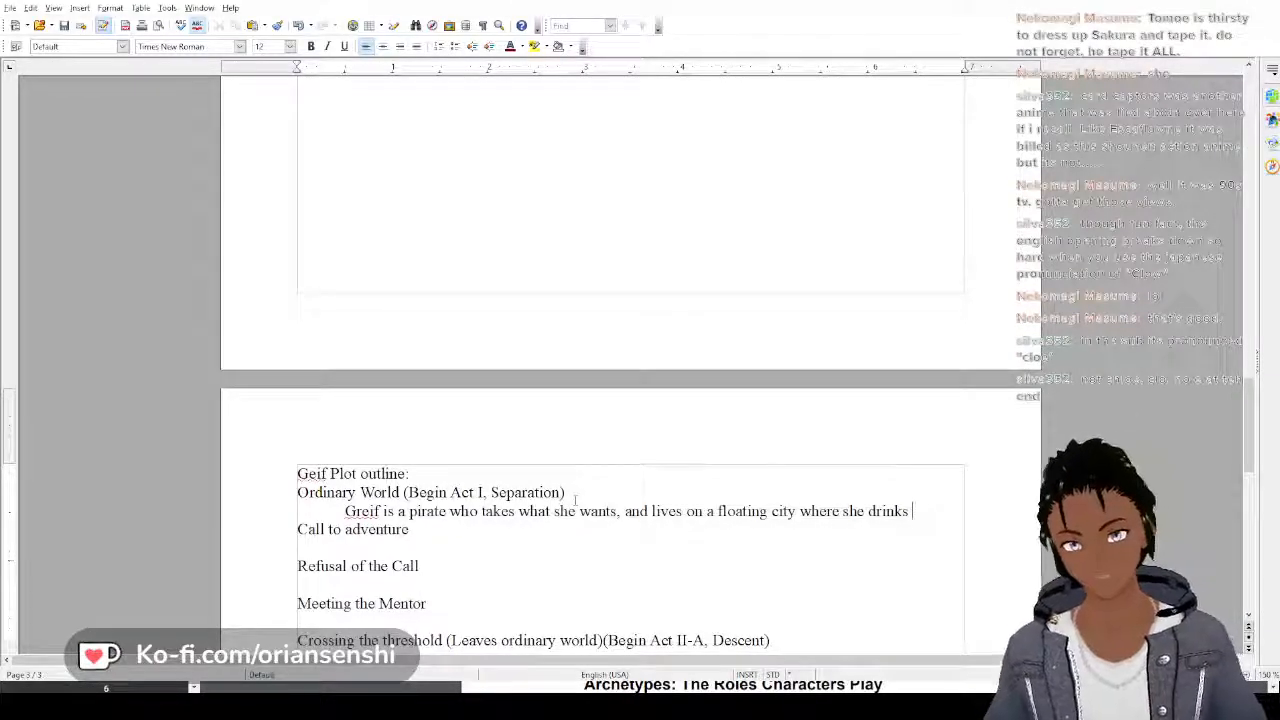
Continue Geif's Ordinary World sentence after "drinks" with "away her sorrows between raids on large shipments of Miraculum"
type("away her sor")
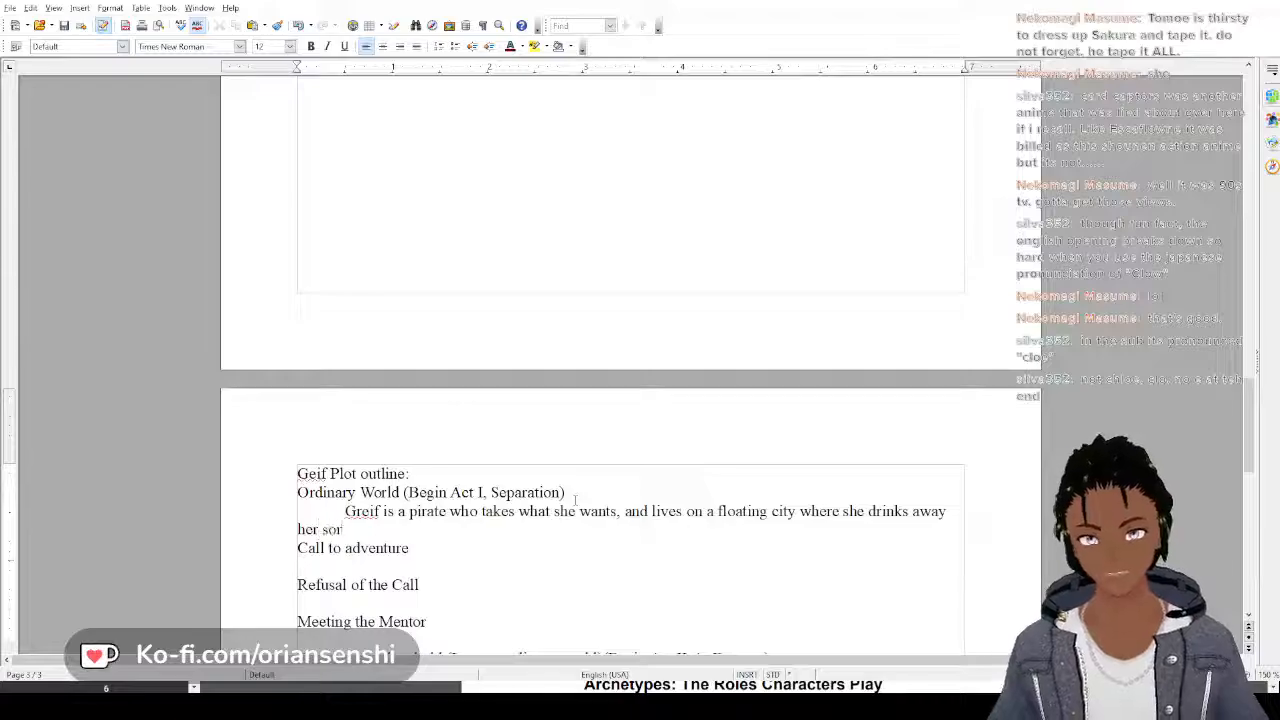
type("rows b")
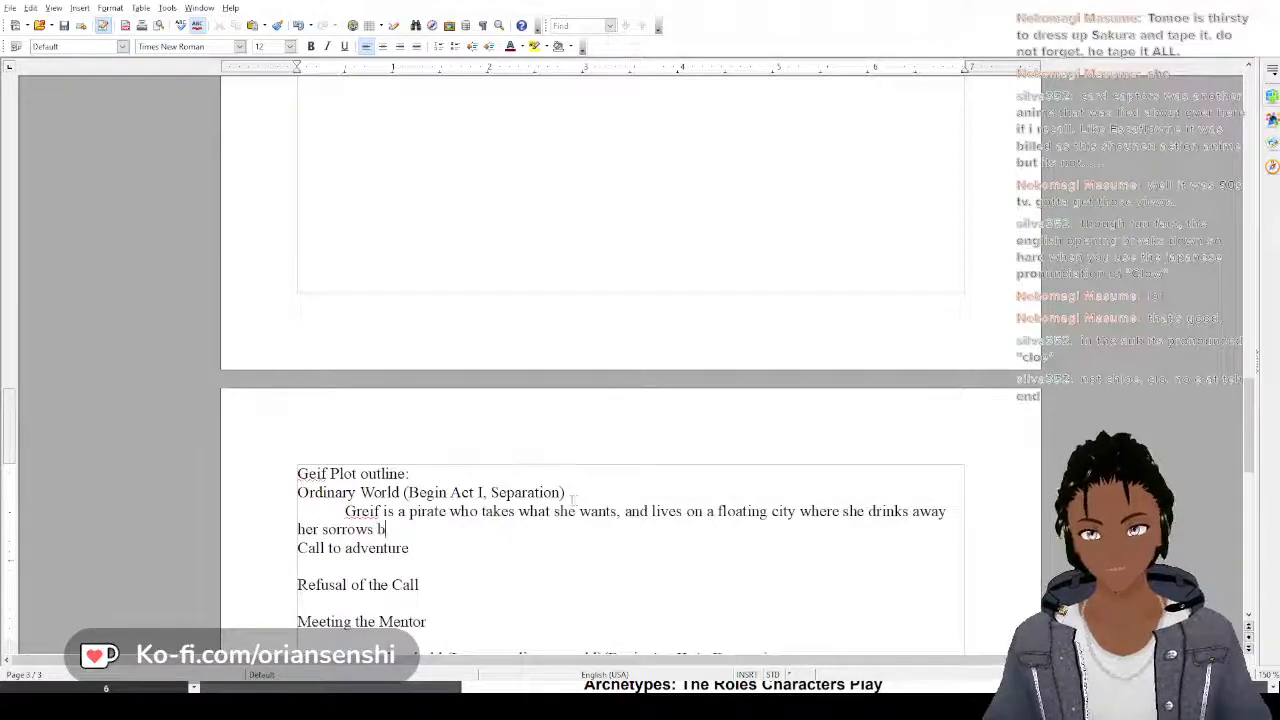
type("etween ")
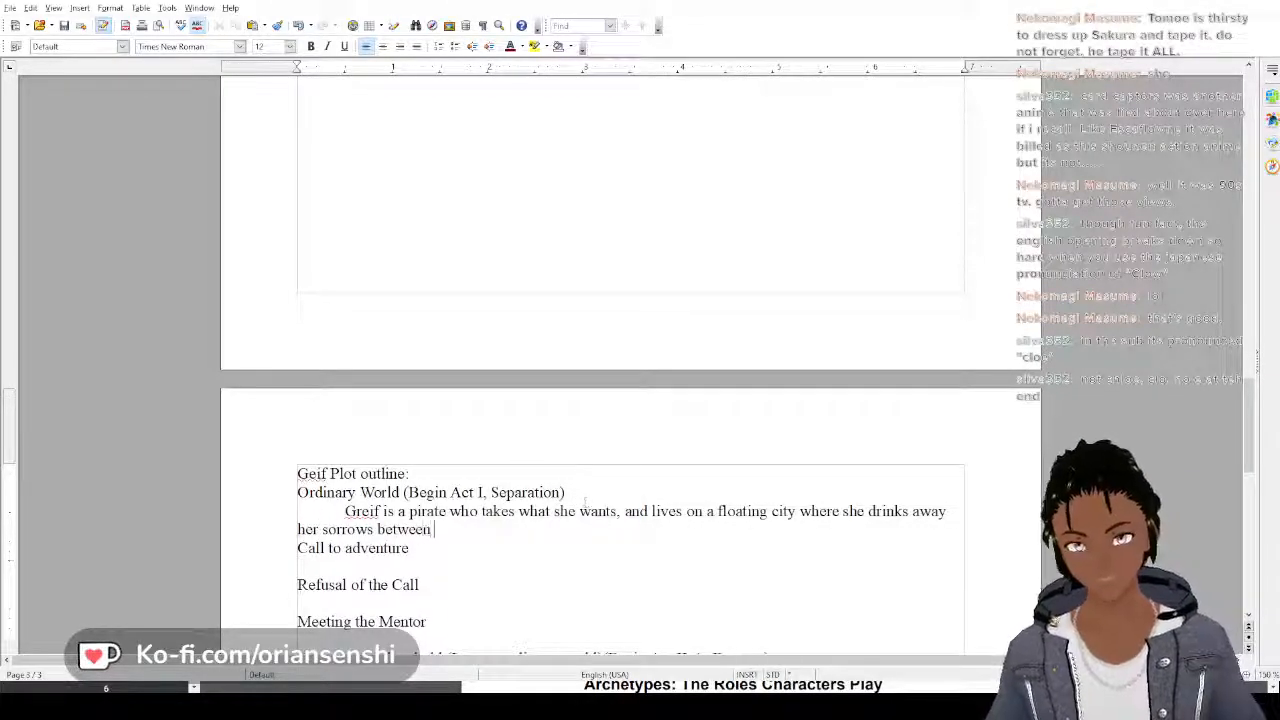
type("raids o")
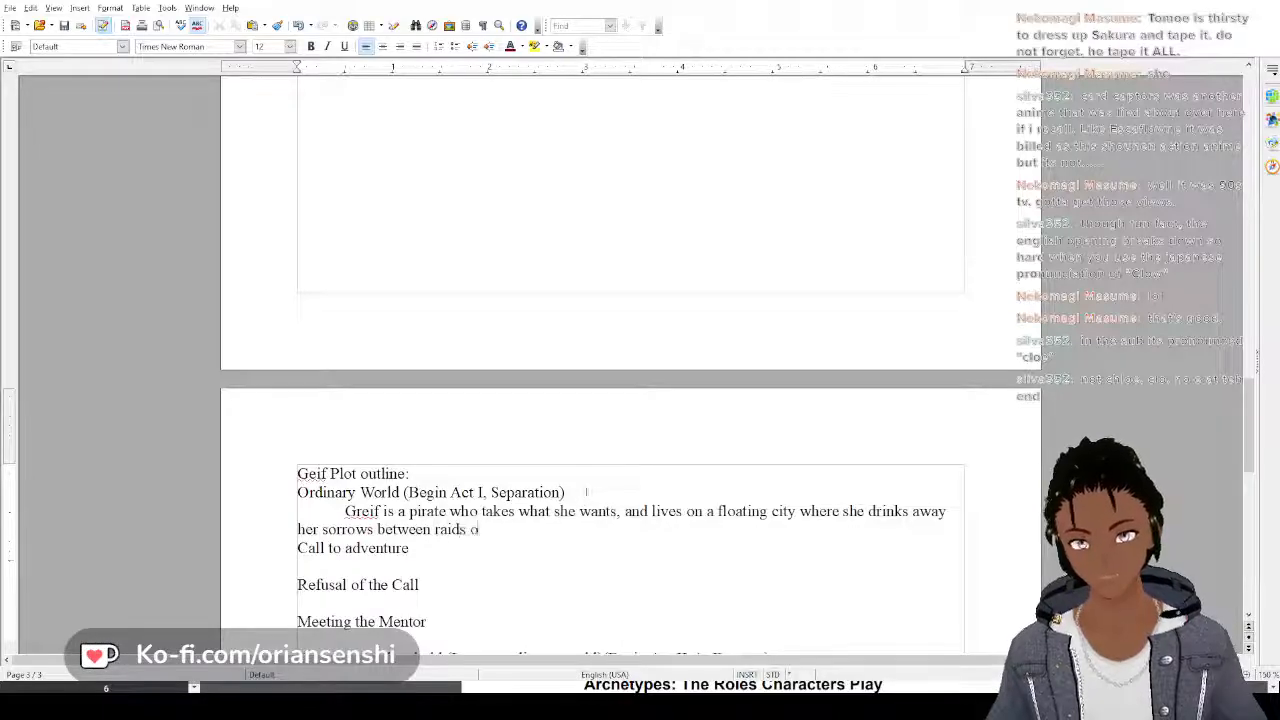
type("n la")
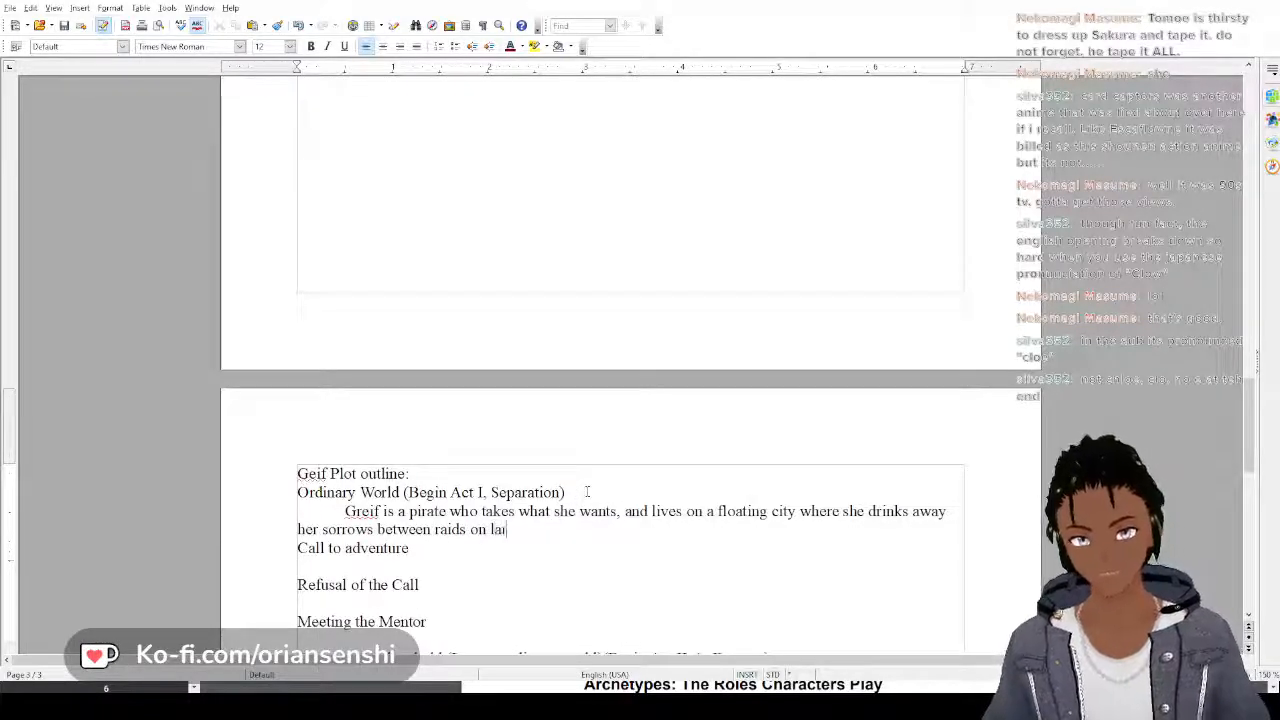
type("rge shipme")
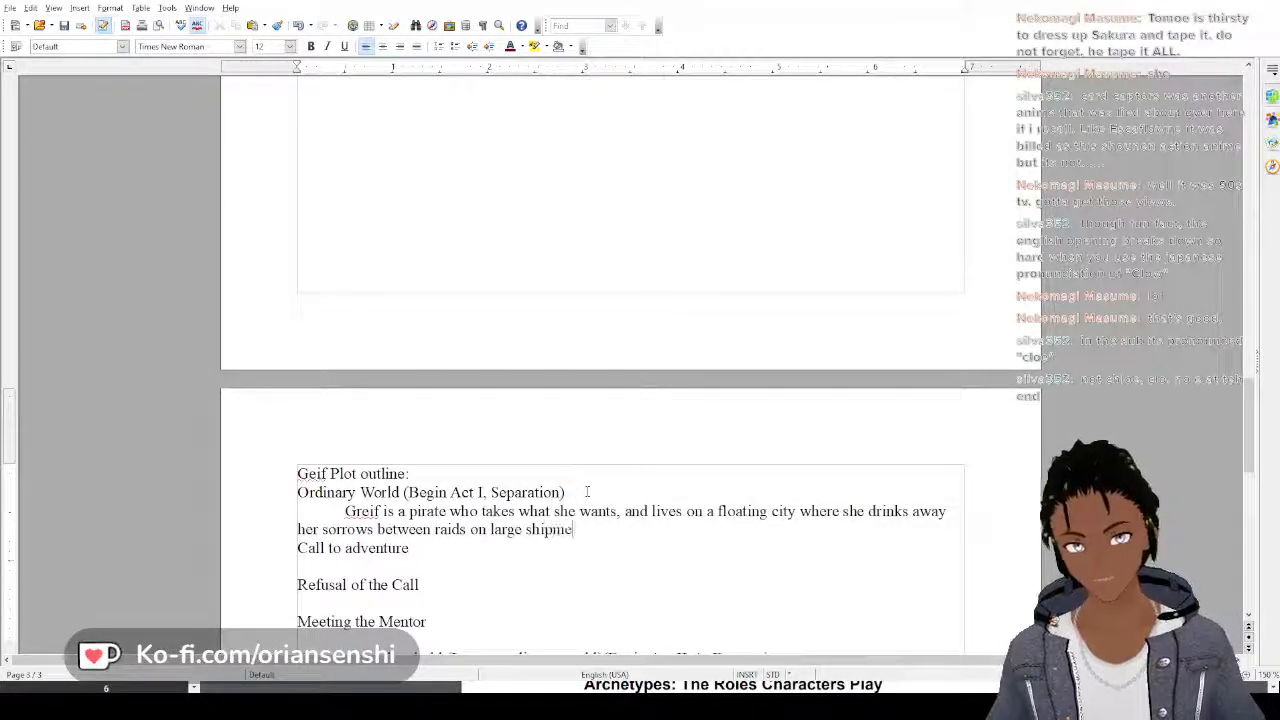
type("nts of Mi")
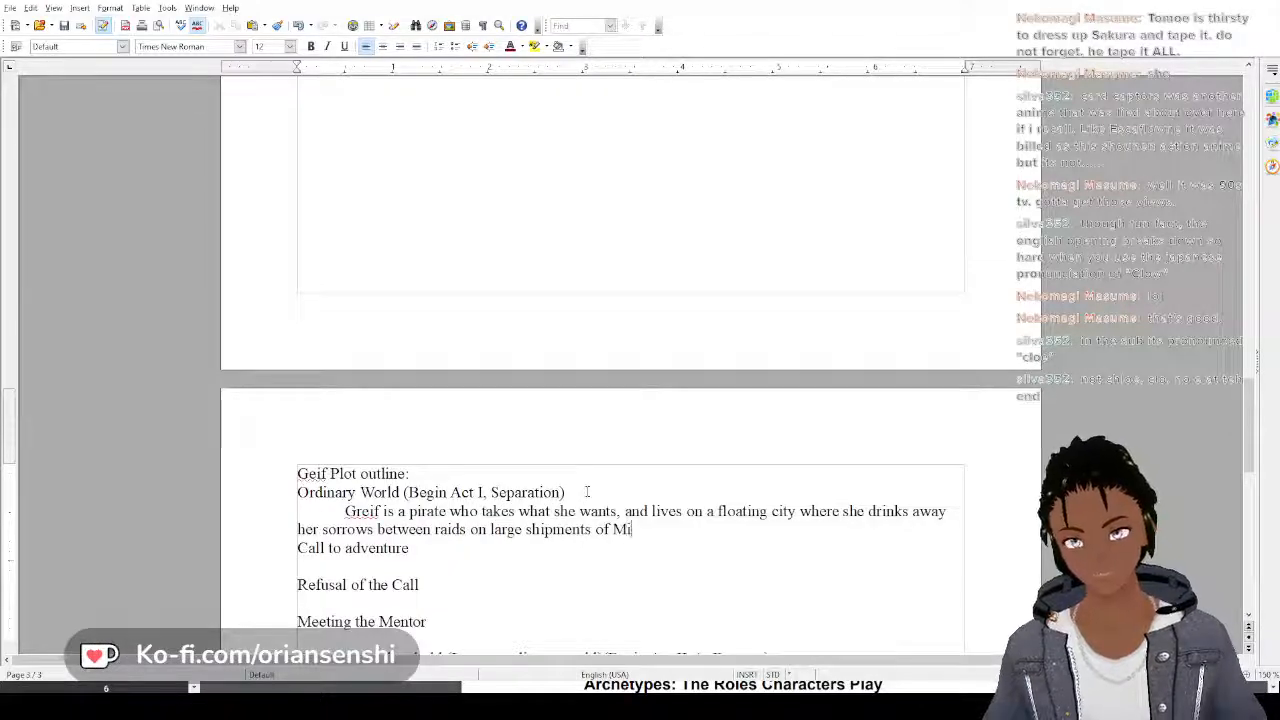
type("ra")
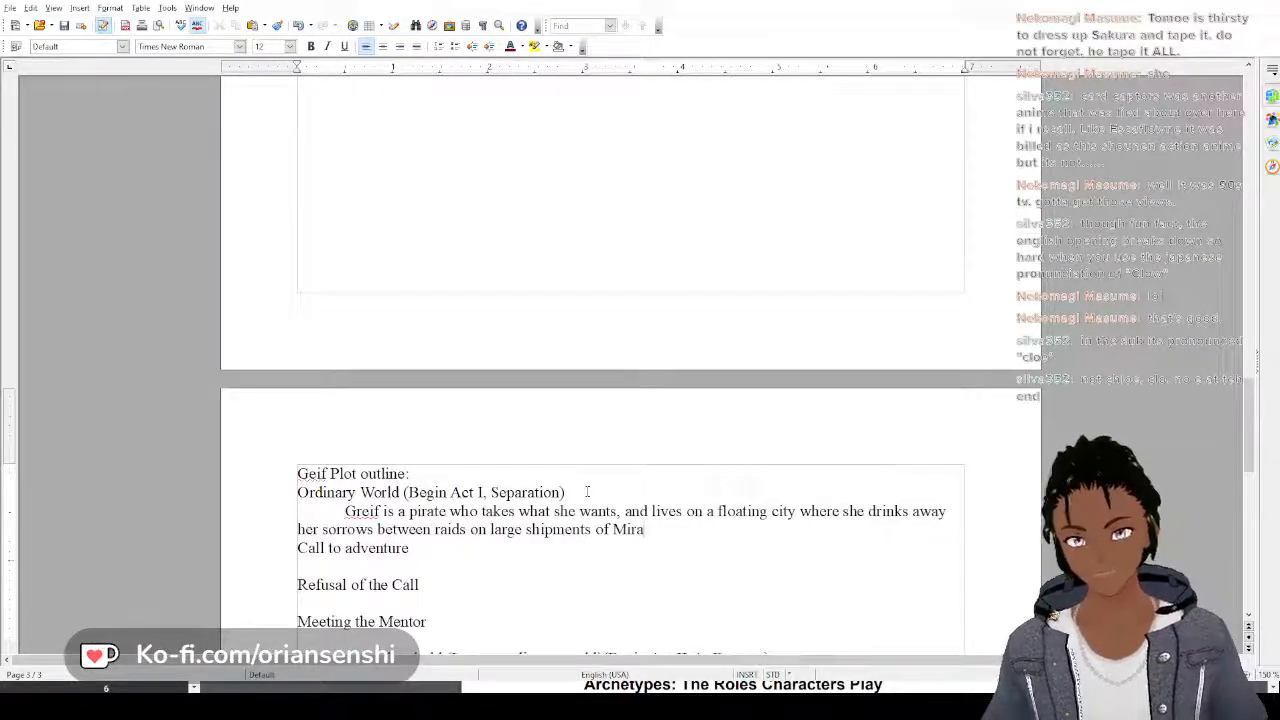
type("culum.")
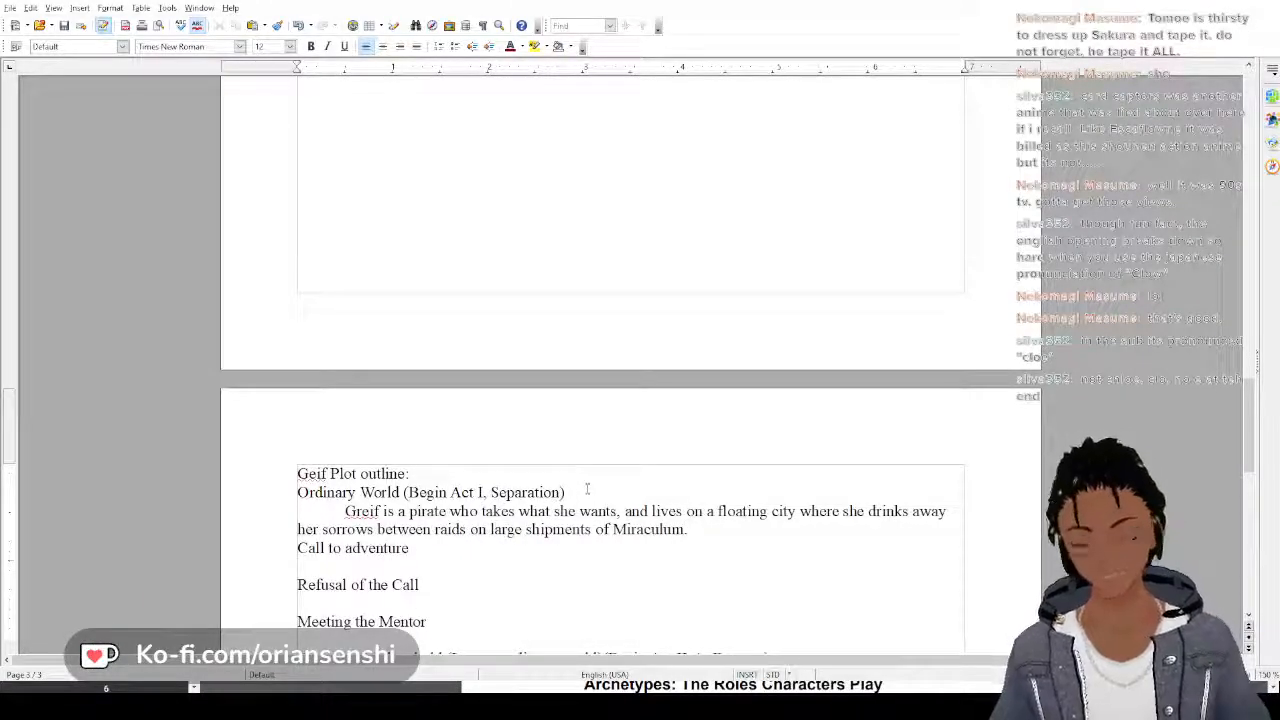
Extend the end of the Ordinary World sentence after "Miraculum" with "and other supplies."
key("BackSpace")
type("and")
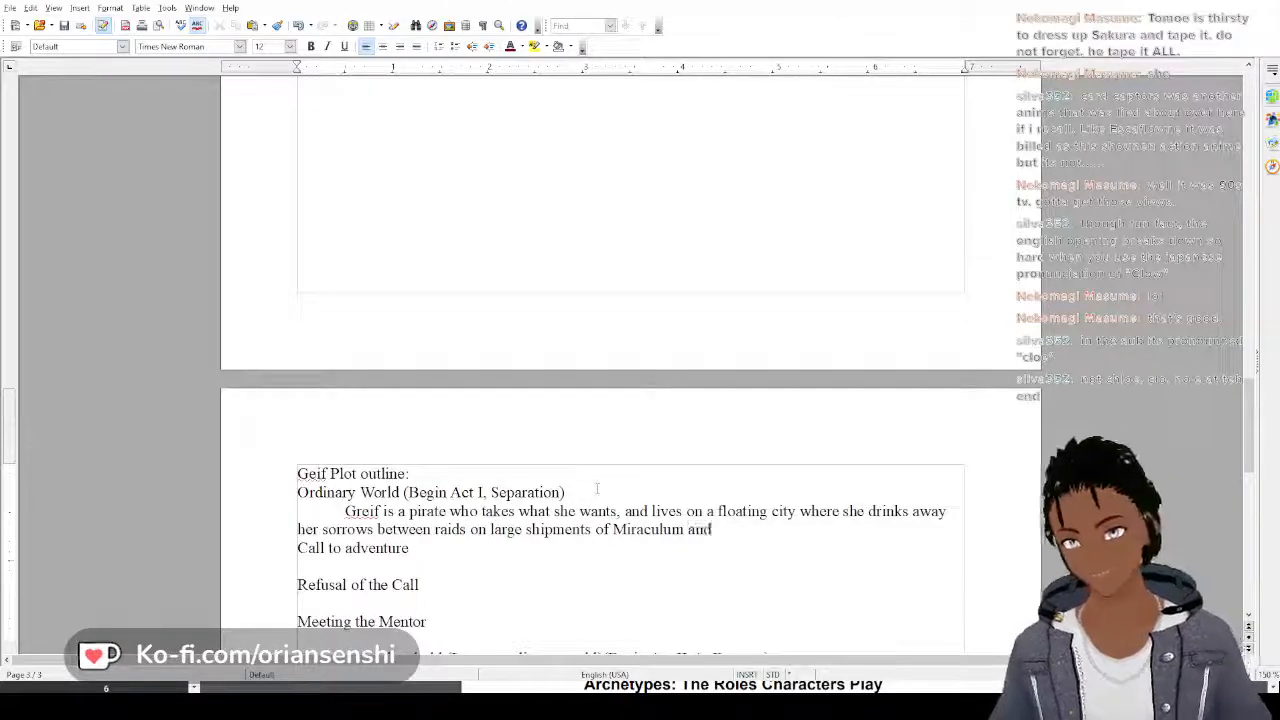
type(" other suppl")
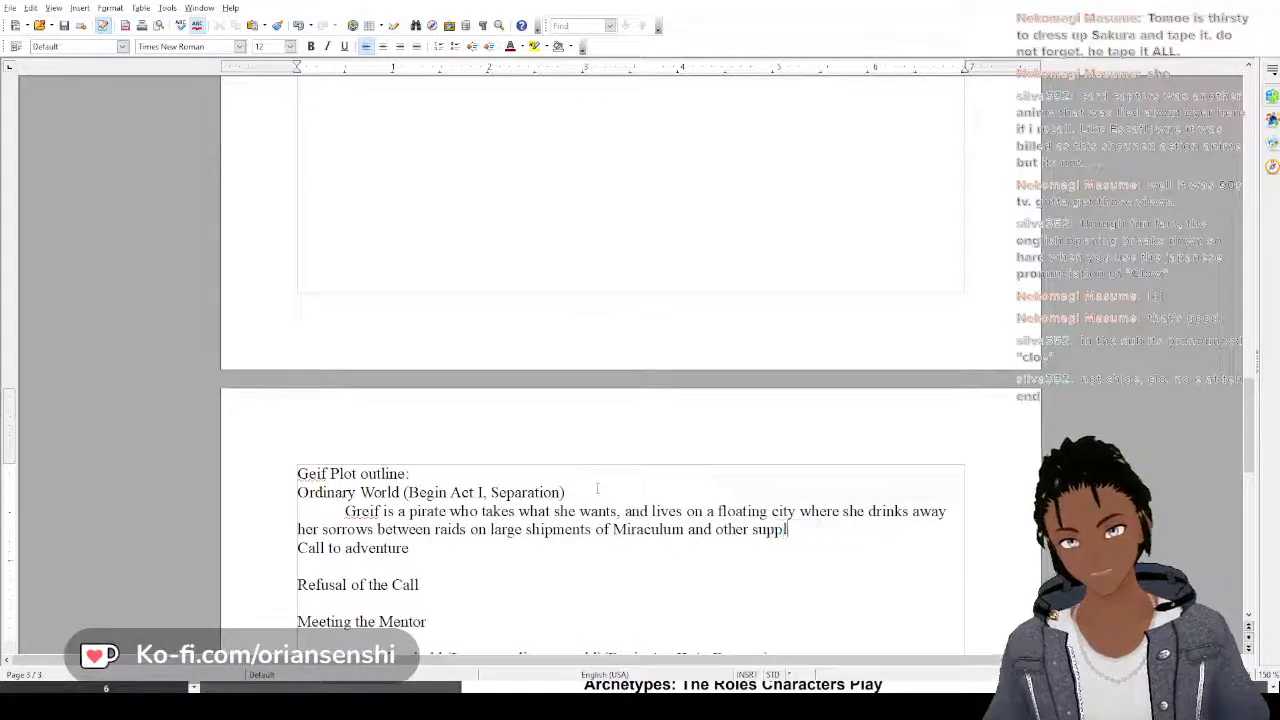
type("ies.")
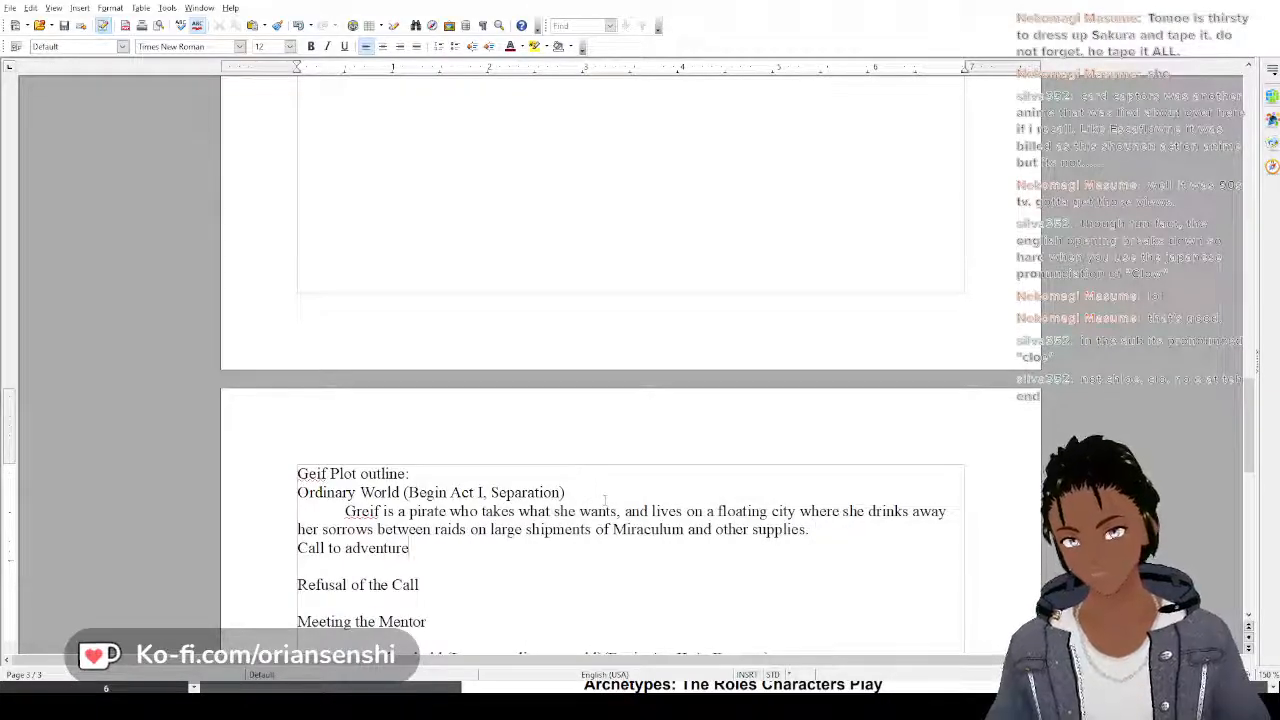
Start an indented paragraph under Geif's Call to adventure heading with "Rosa Crucis approaches"
key("Return")
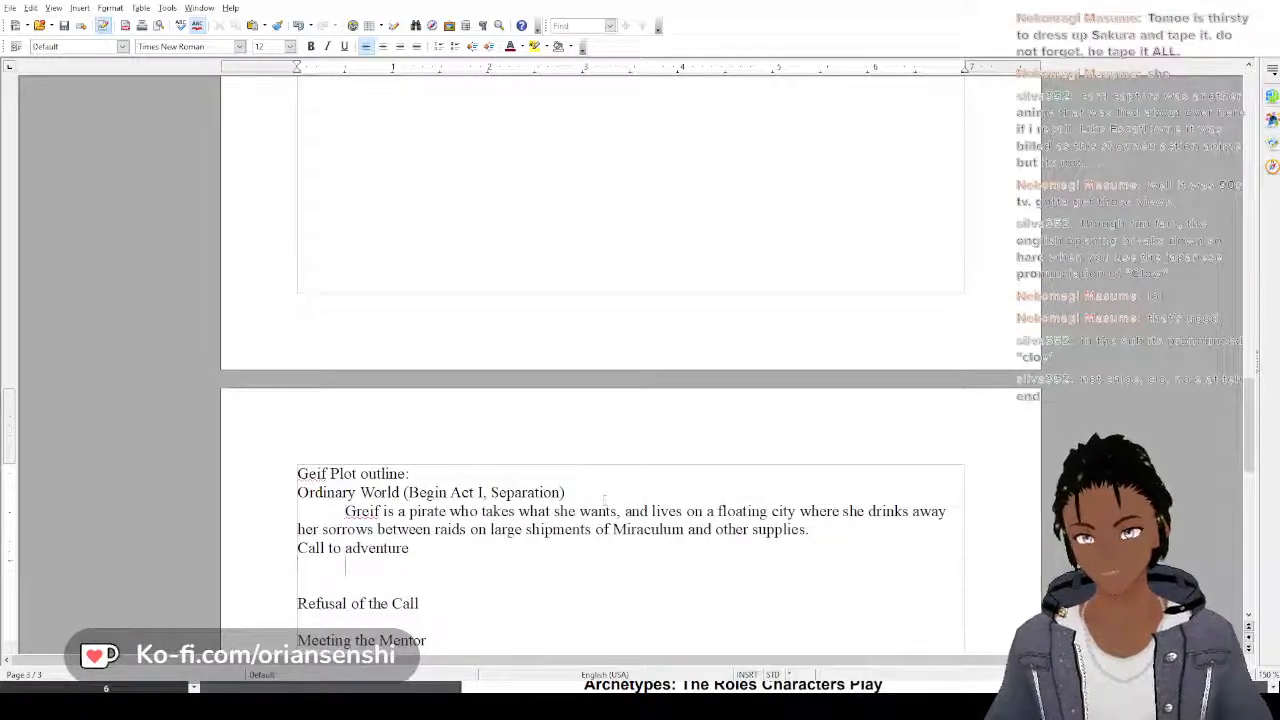
type("The")
key("BackSpace")
key("BackSpace")
key("BackSpace")
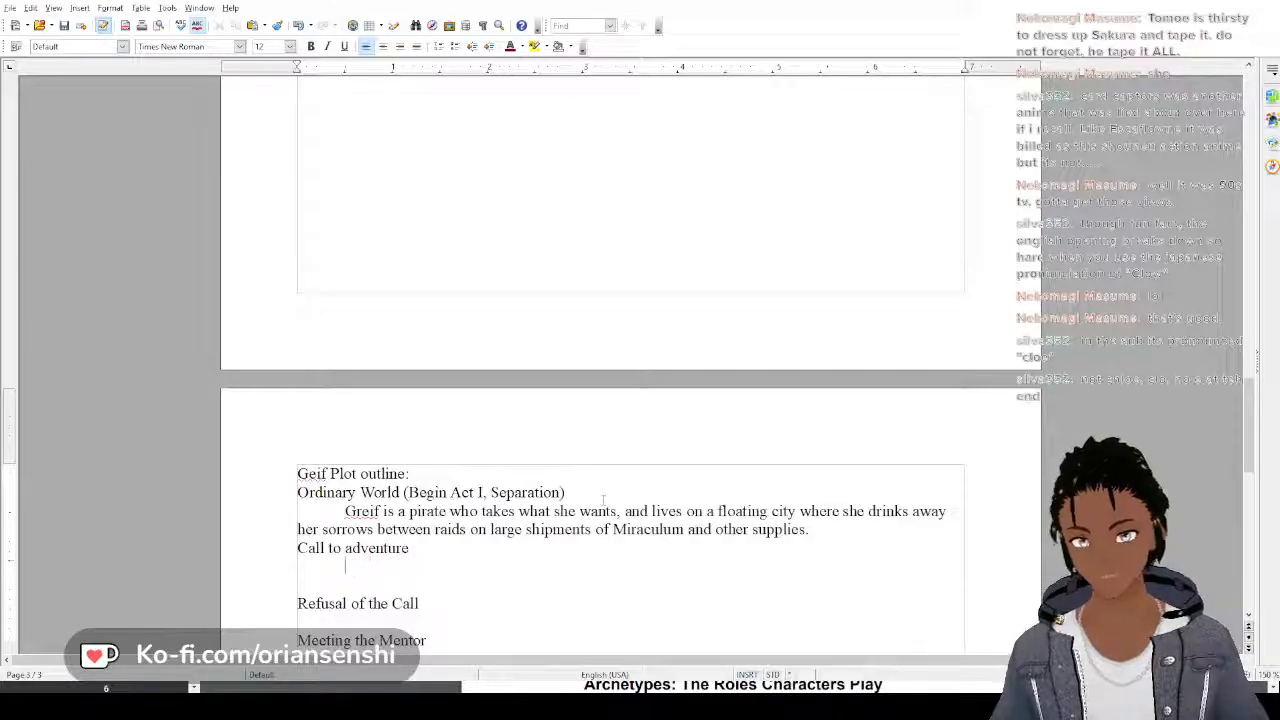
type("Rosa")
type("cis ")
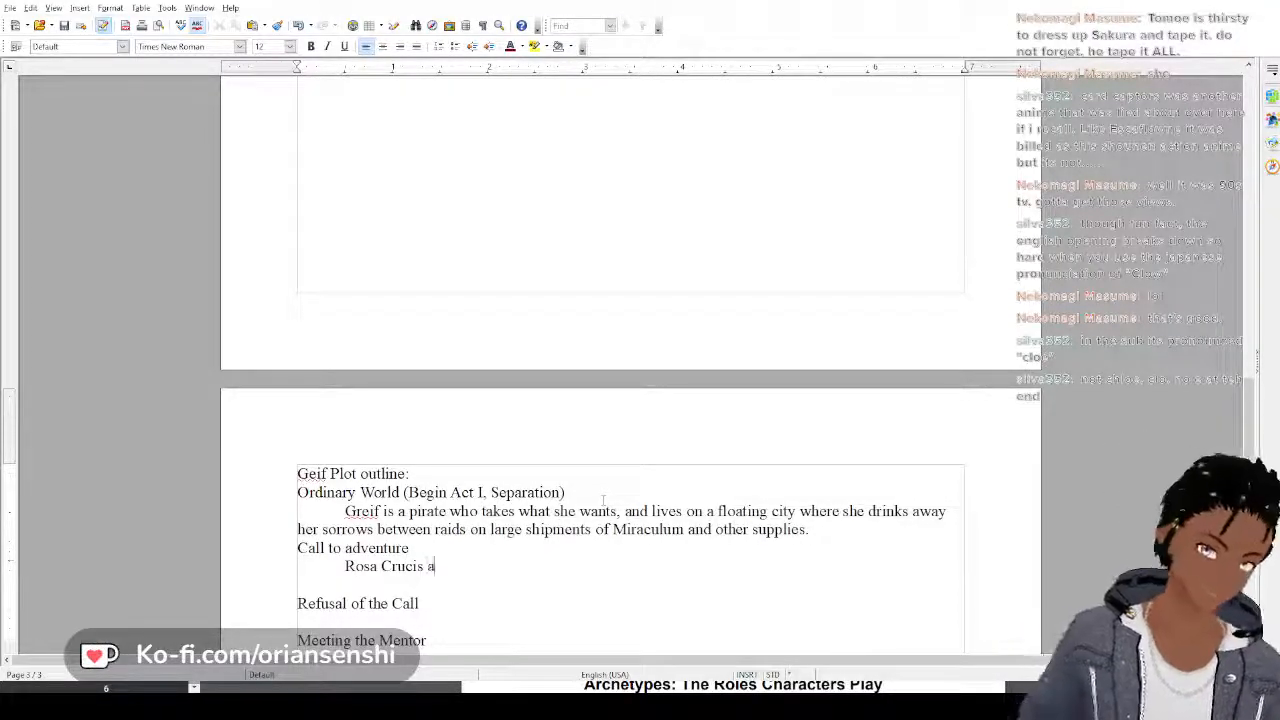
type("approaches ")
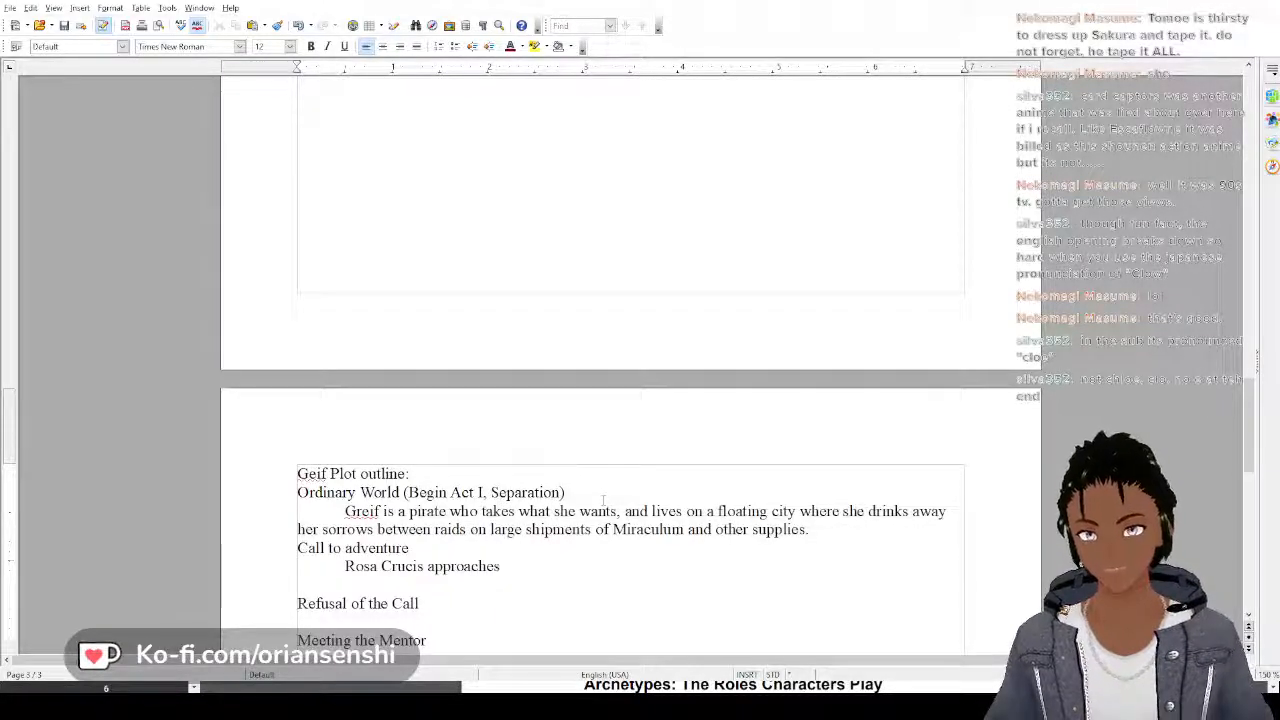
type("Grei")
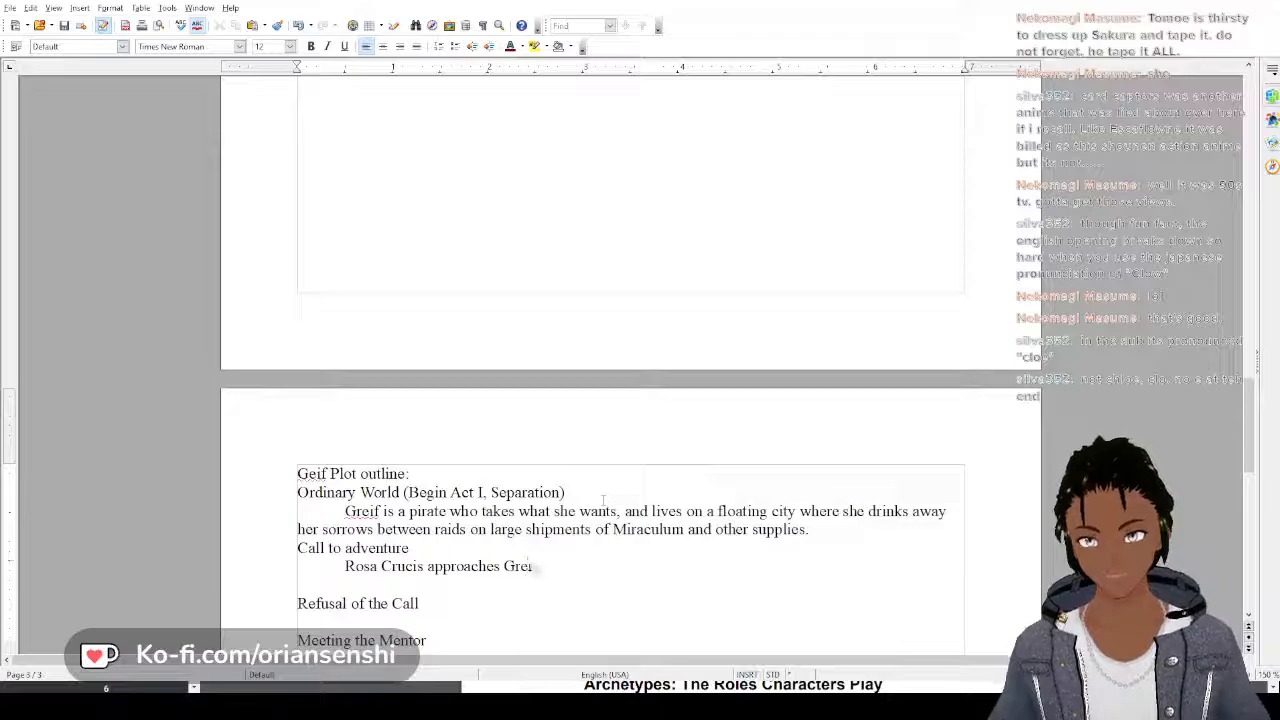
type("f and tel")
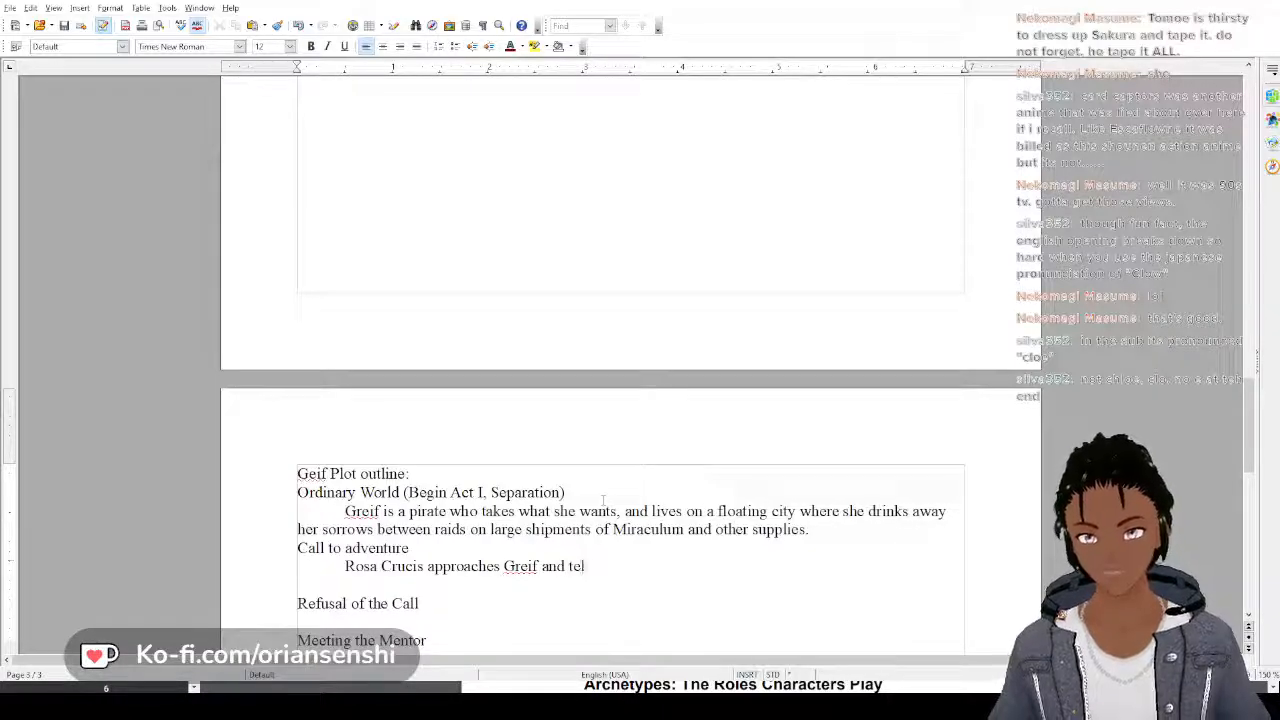
type("ls her tha")
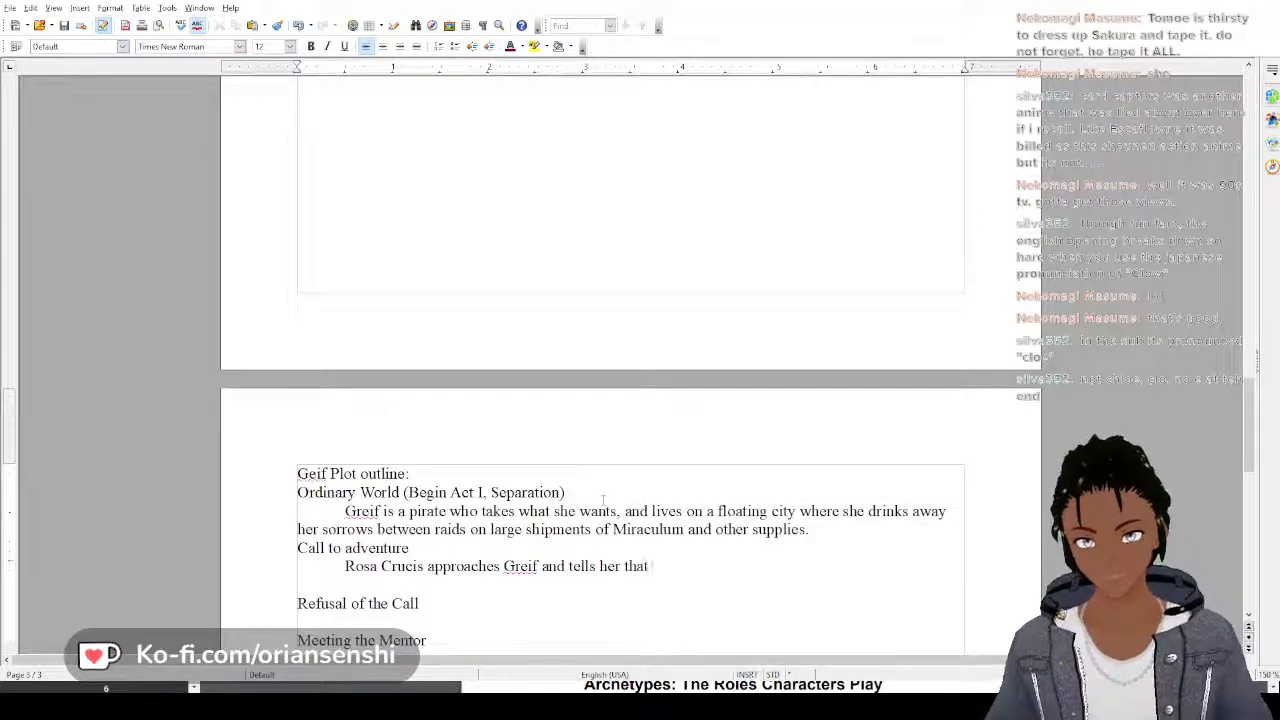
type("t")
type(" she nee")
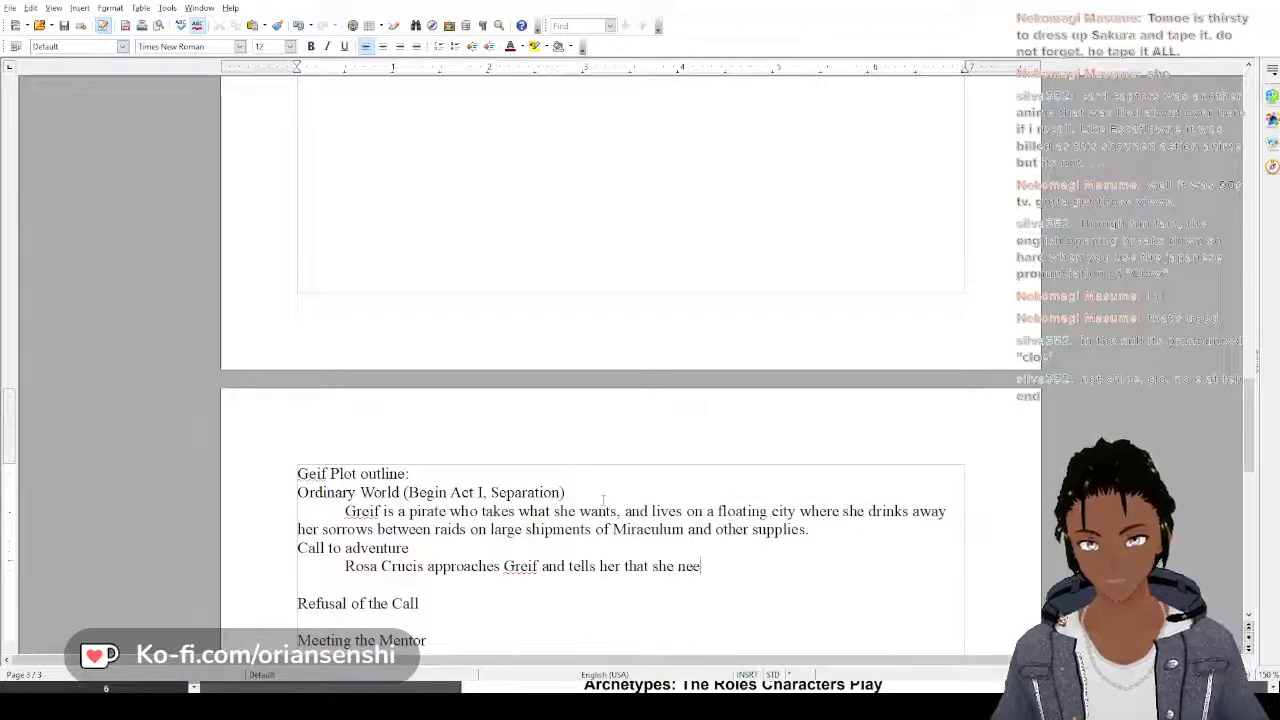
type("ds to wor")
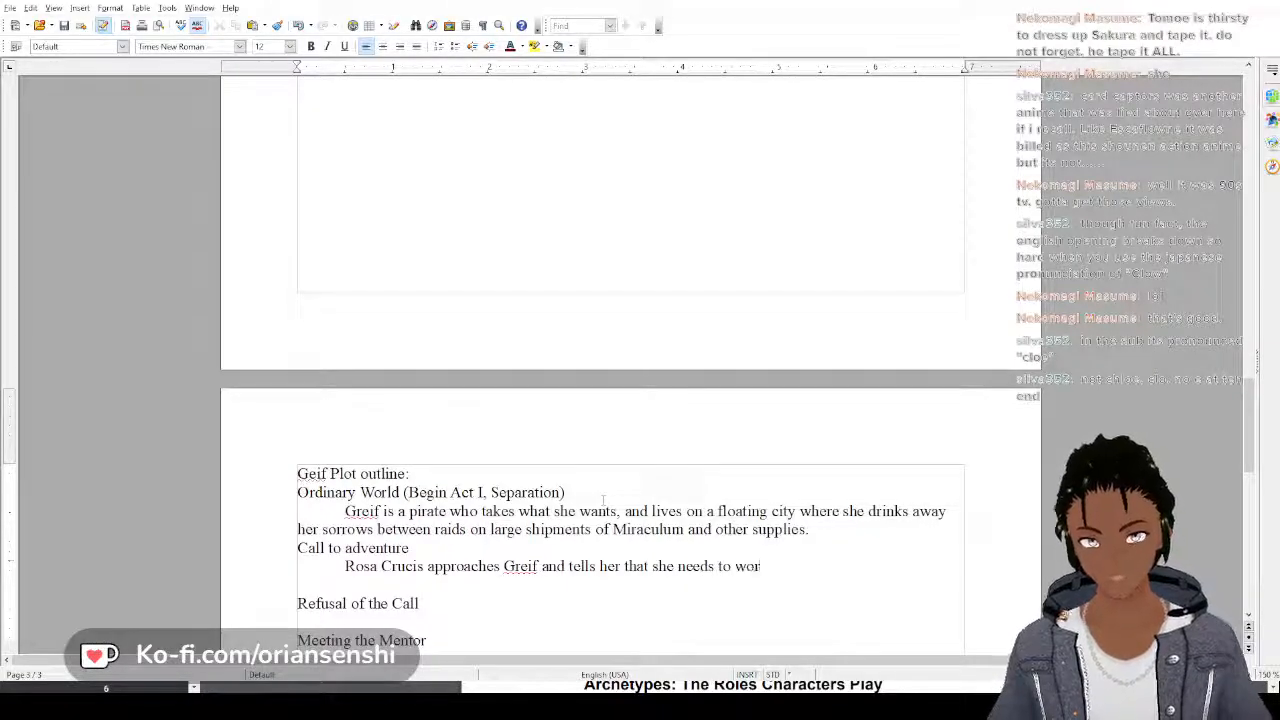
type("k for them to st")
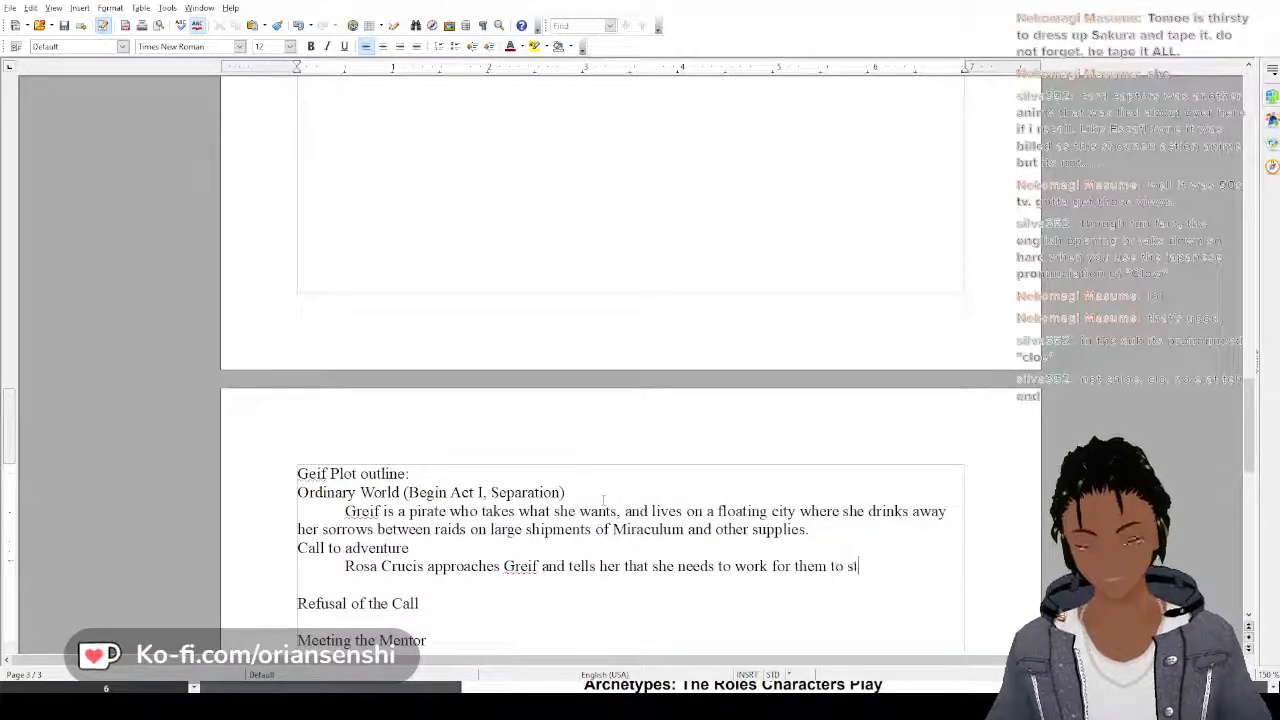
type("op the rebell")
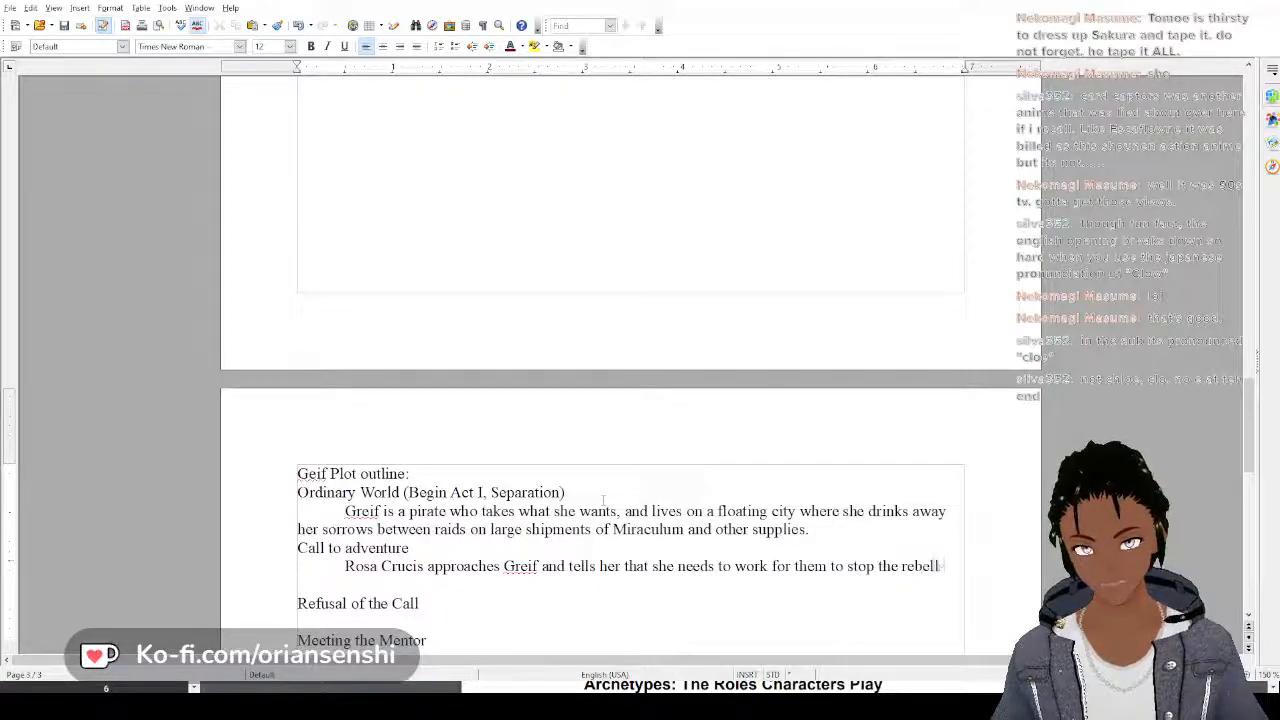
type("s, and")
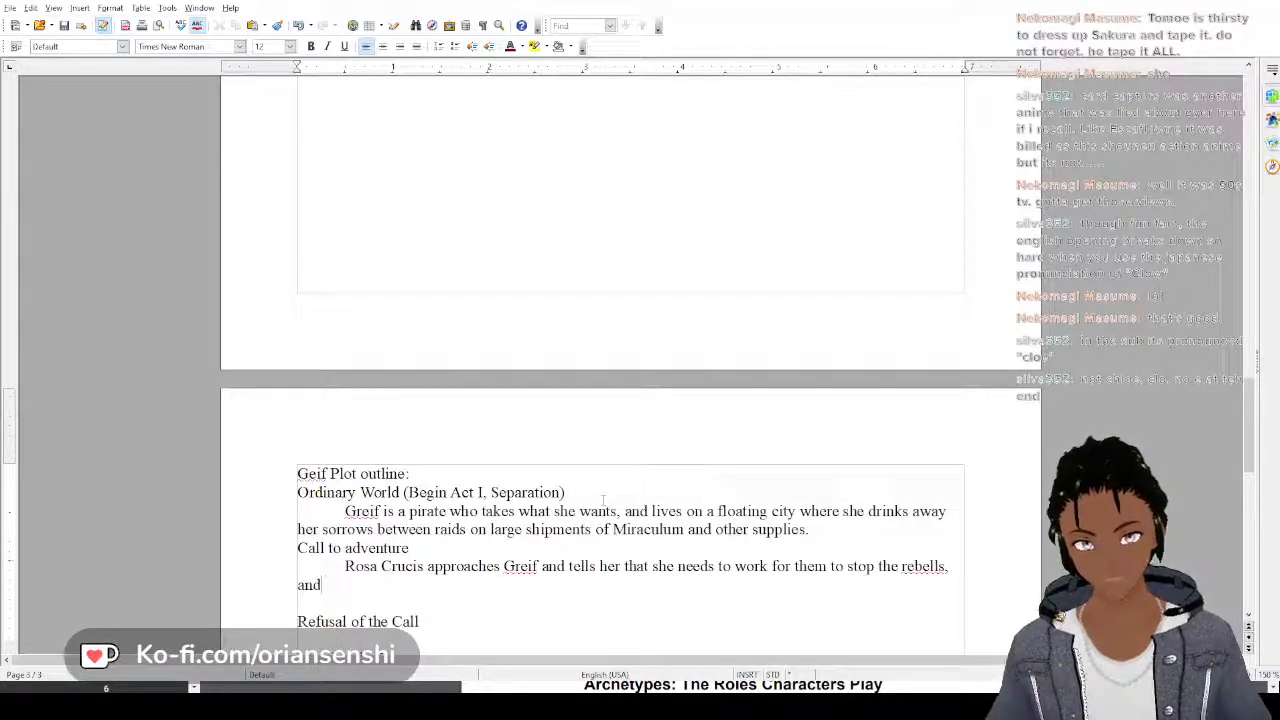
Add "the rebels, and" to the Call to adventure sentence, correcting the spelling of "rebels"
key("BackSpace")
key("BackSpace")
key("BackSpace")
key("BackSpace")
key("BackSpace")
key("BackSpace")
key("BackSpace")
type("s, and")
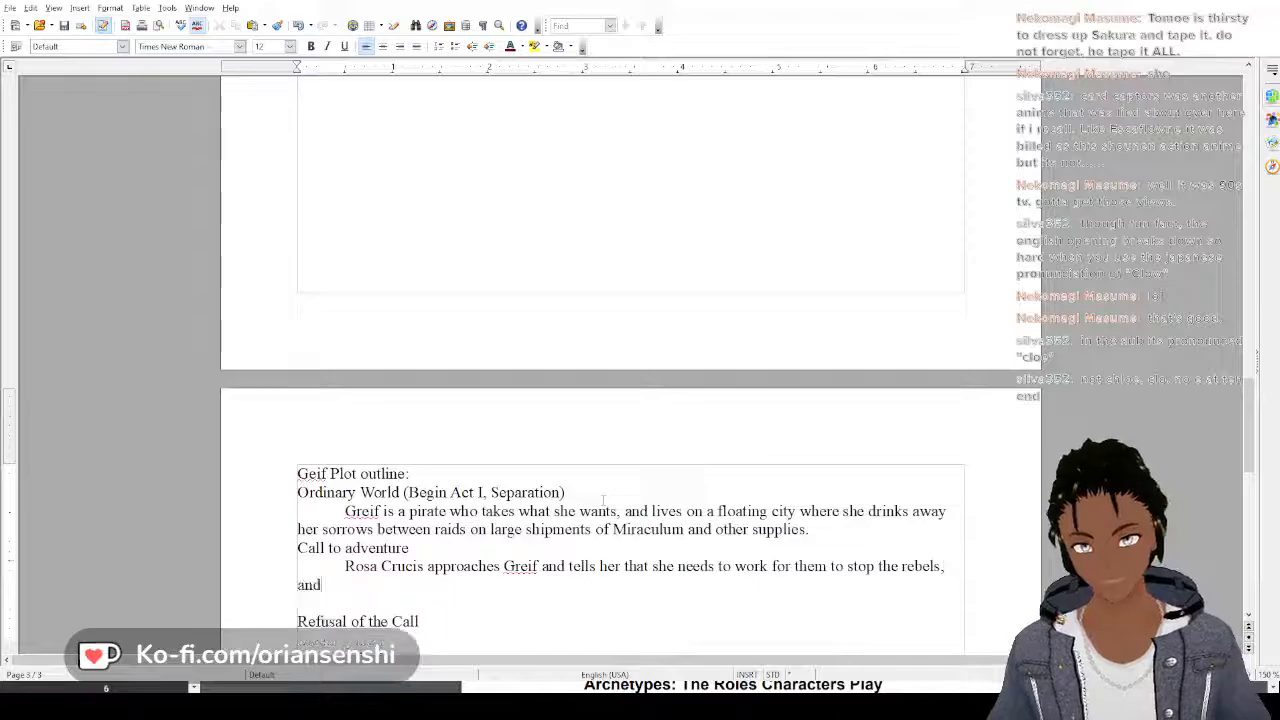
type(" that if she ")
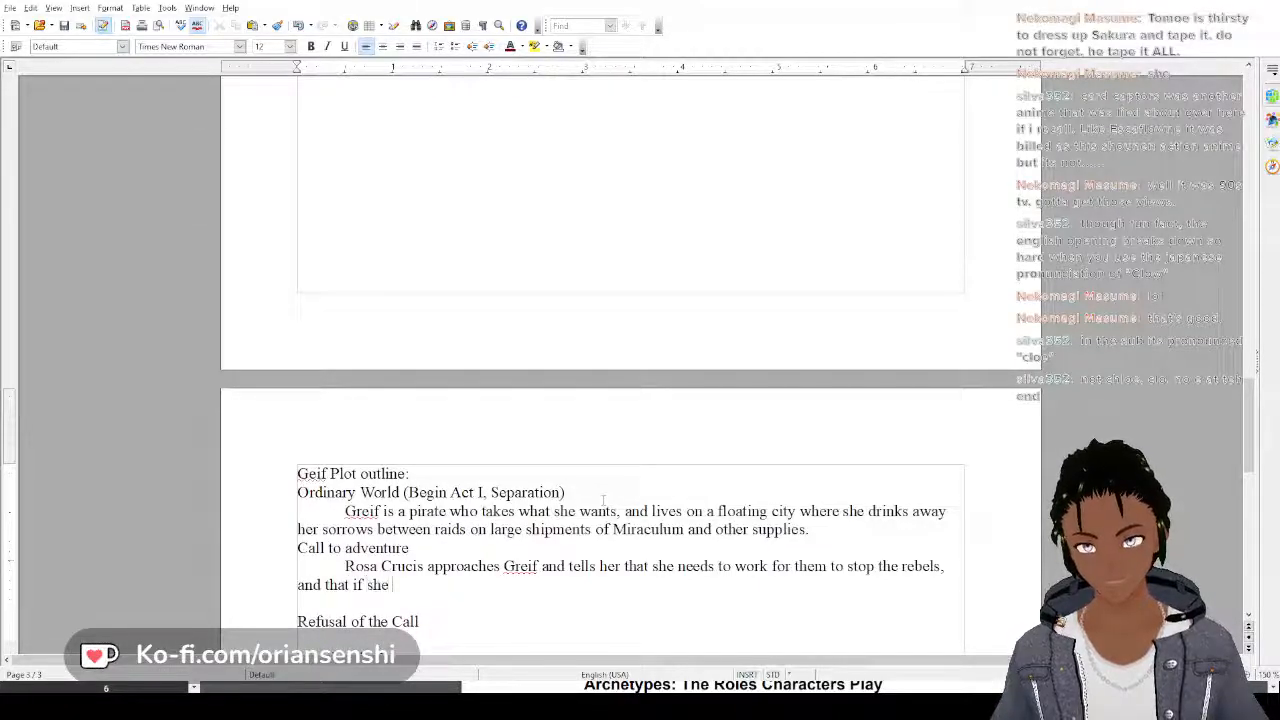
type("doesn't they ")
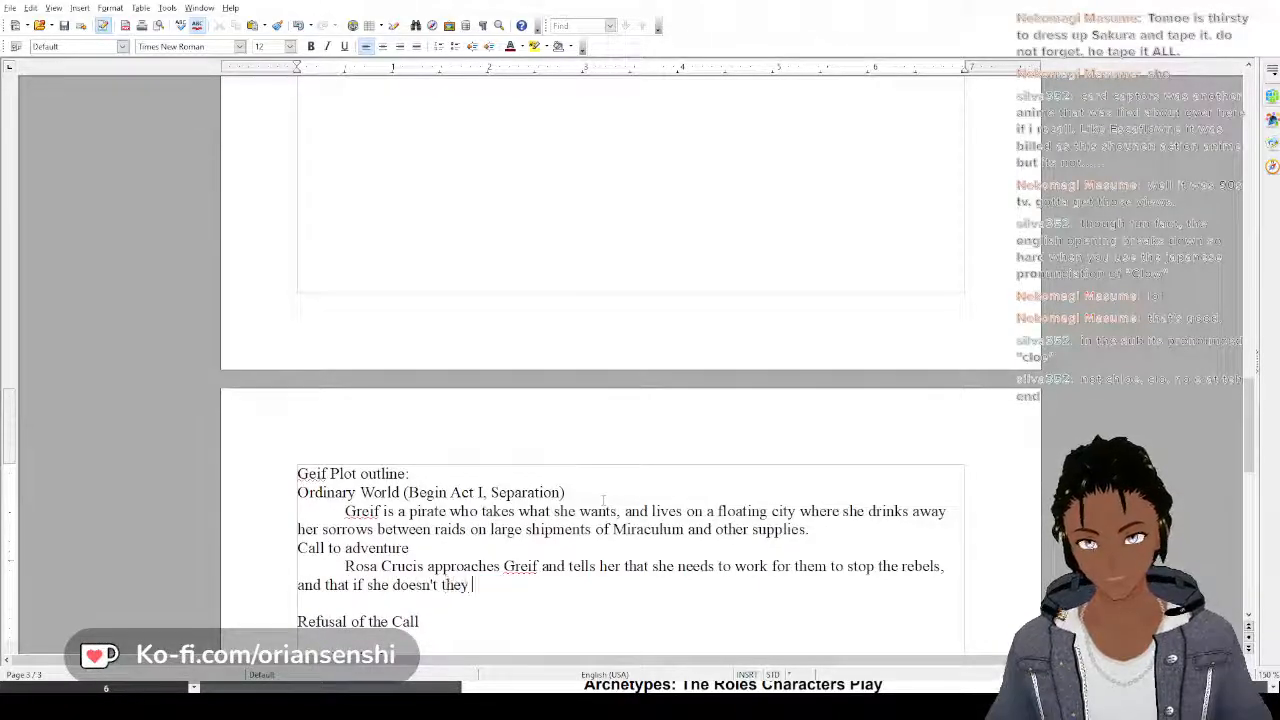
type("will rev")
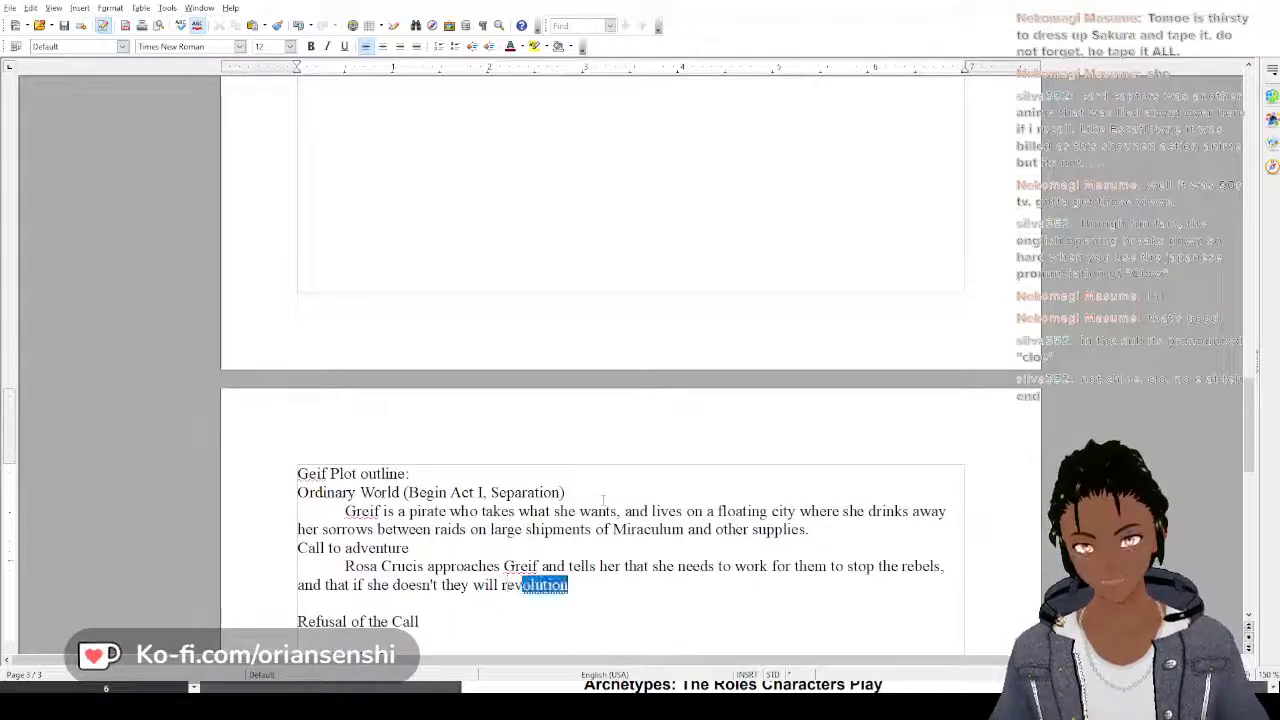
type("eal her ")
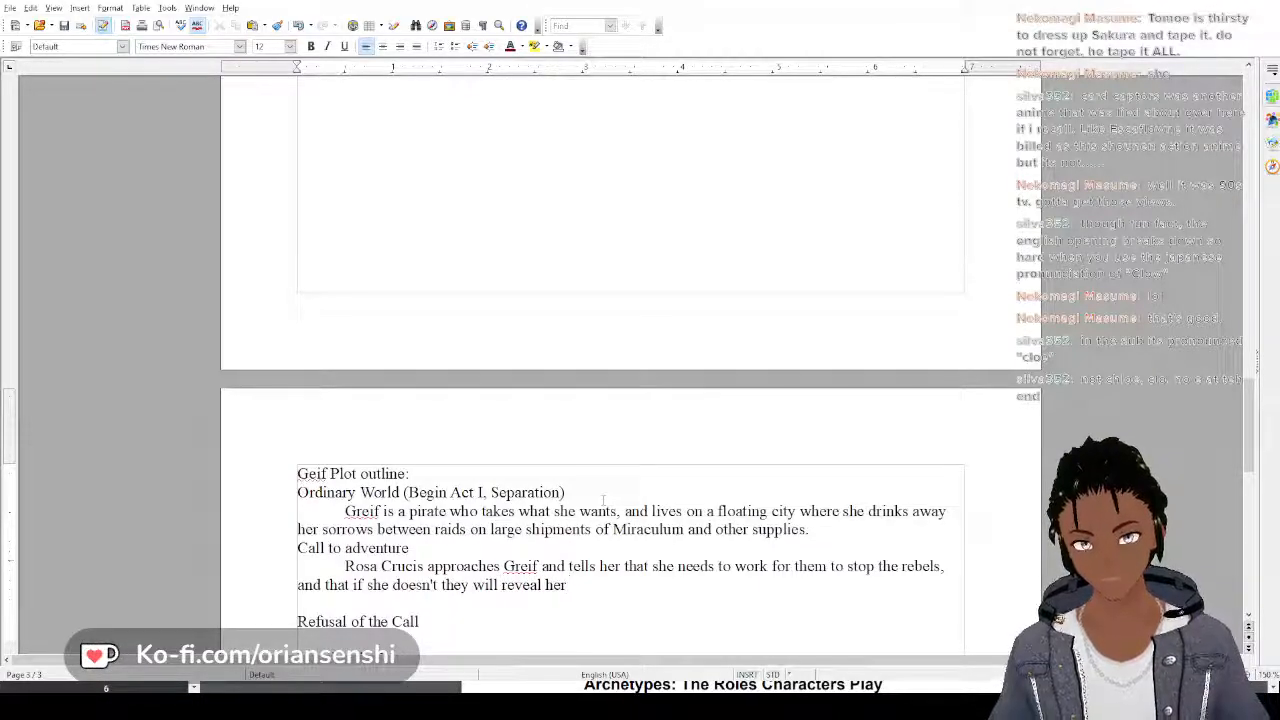
type("secret to t")
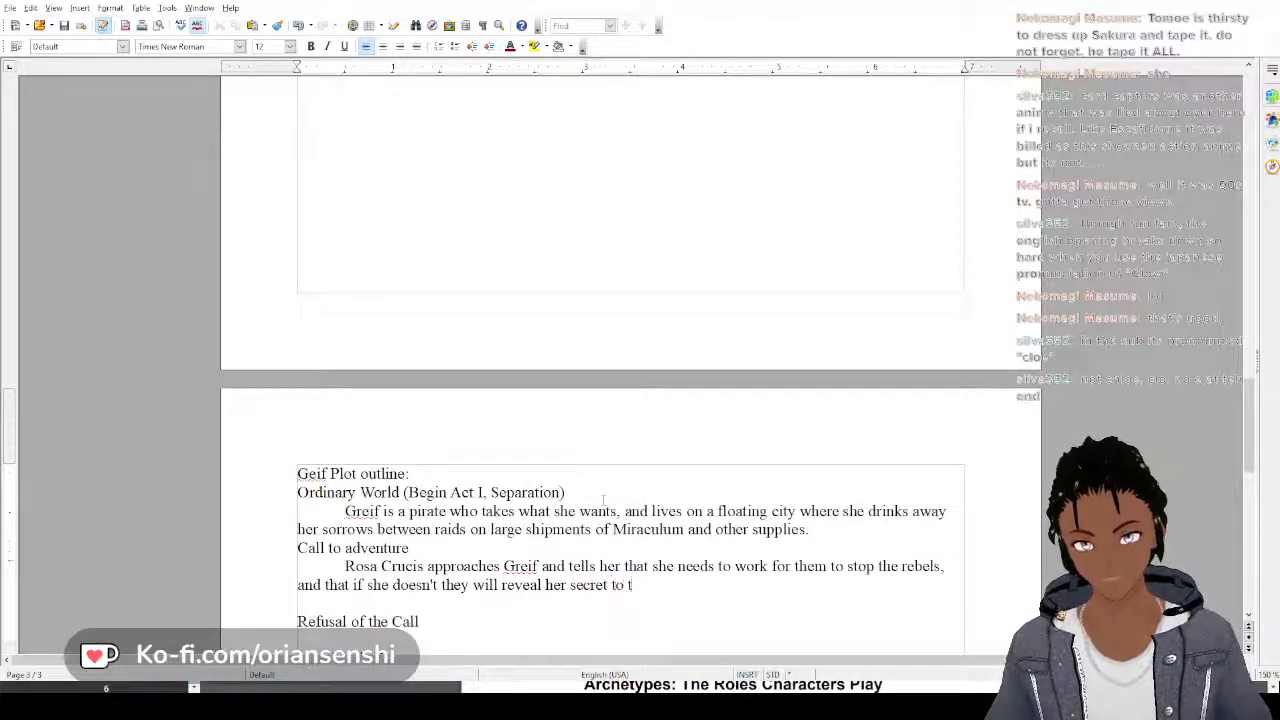
type("he world that she")
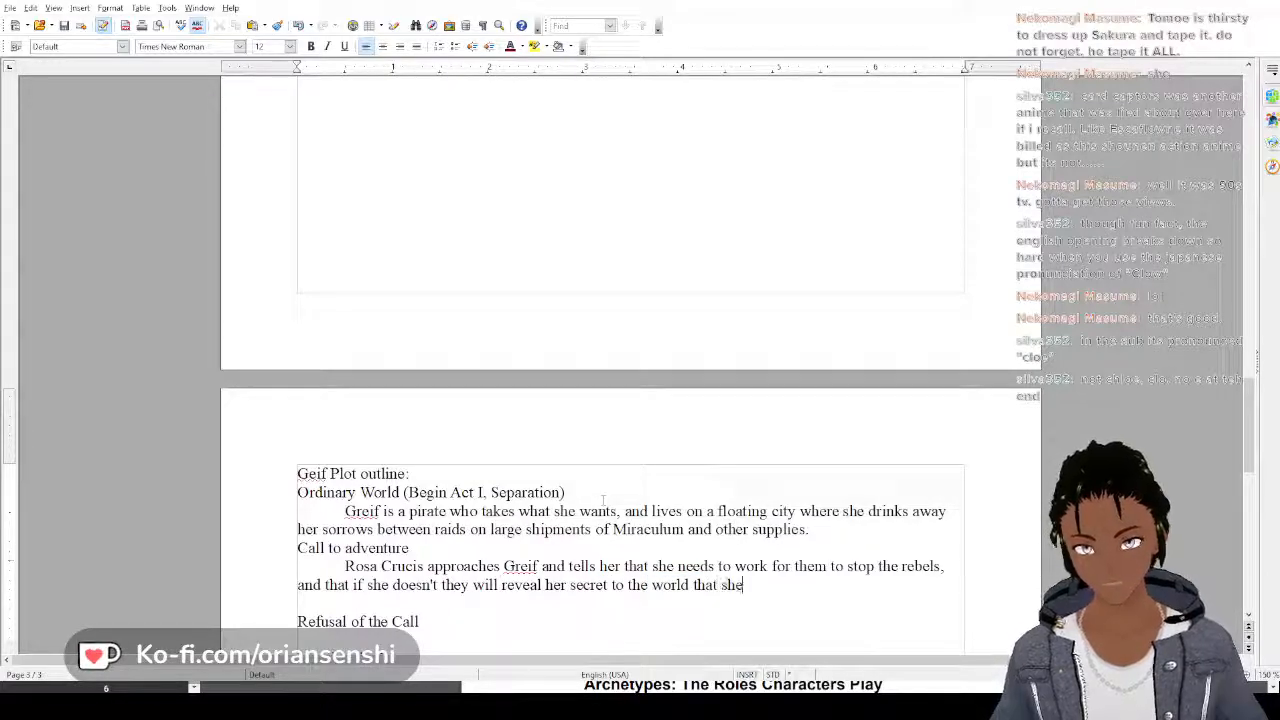
type(" was thee")
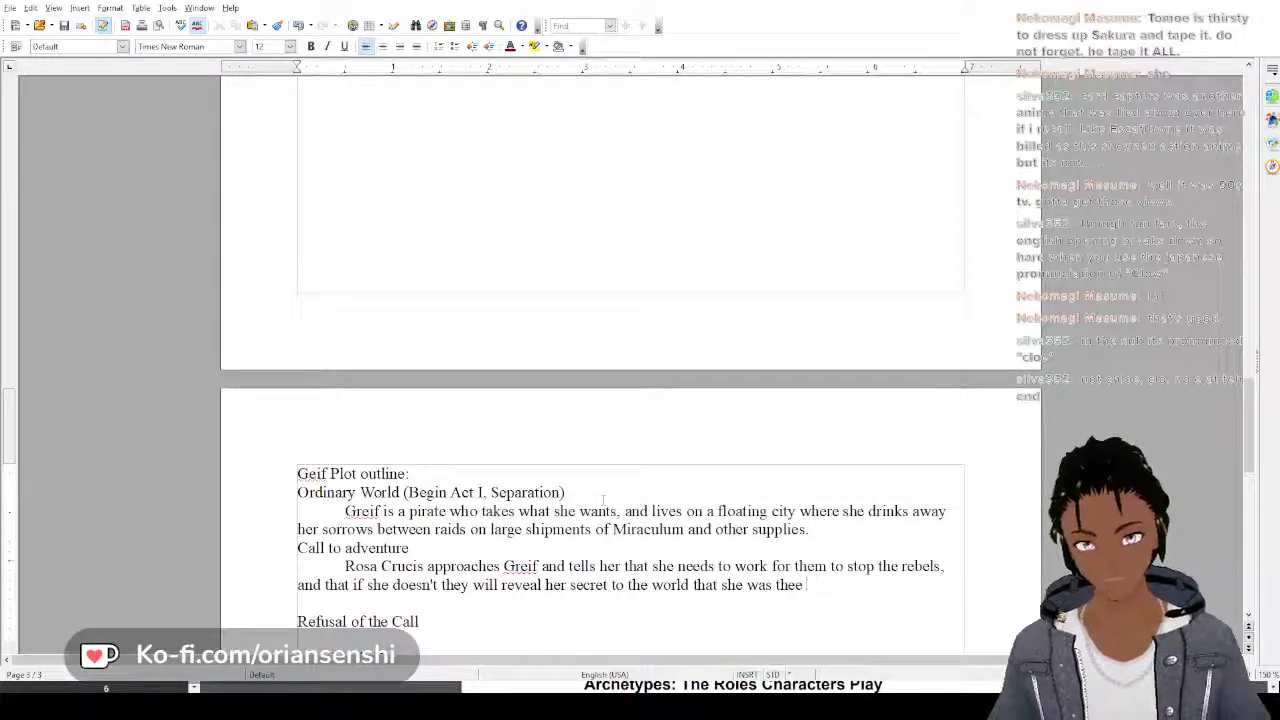
Finish the Call to adventure sentence with "was the Revolutionary."
key("BackSpace")
key("BackSpace")
type("Revolu")
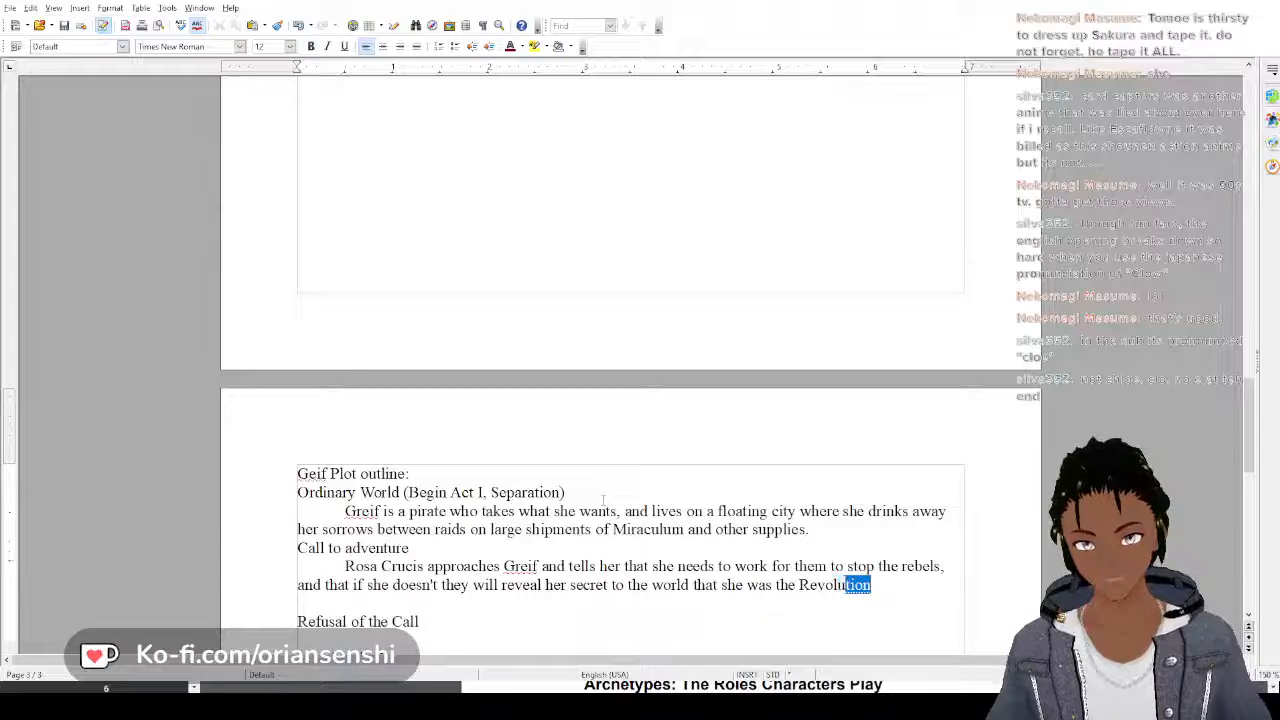
type("tionary.")
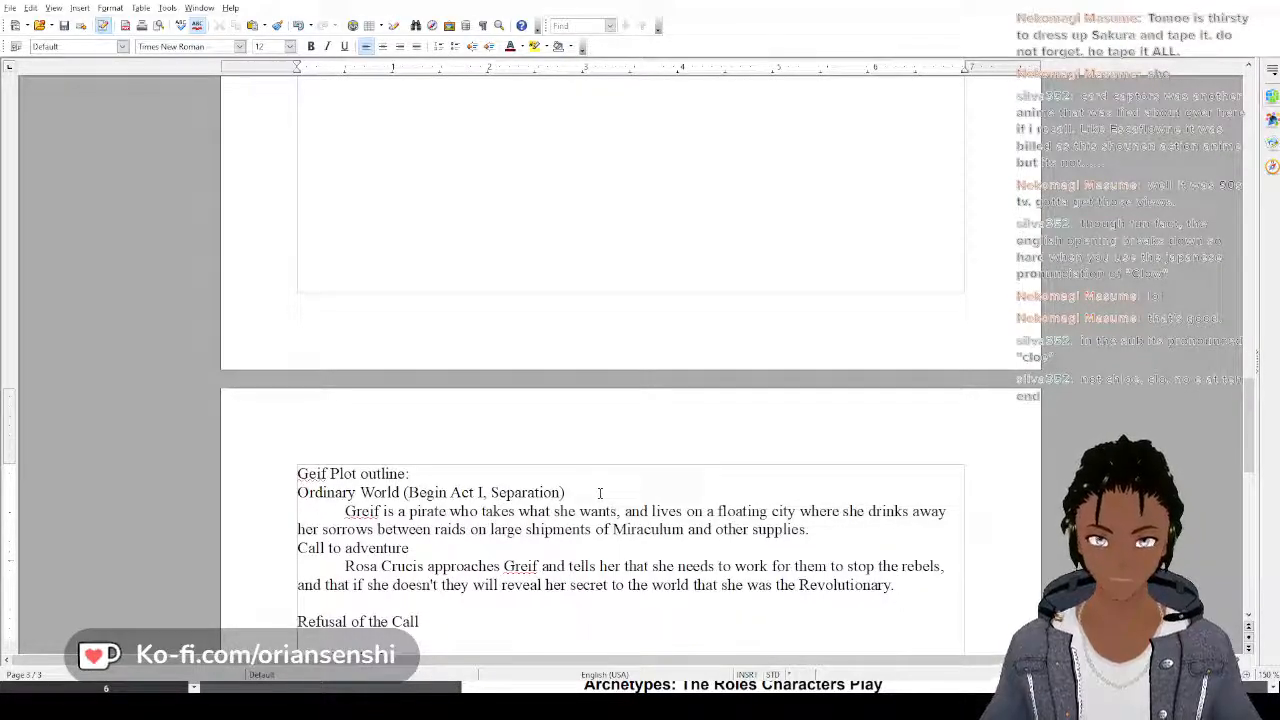
Start an indented paragraph under Refusal of the Call with "She calls their bluff, and"
key("Return")
key("Tab")
type("She ")
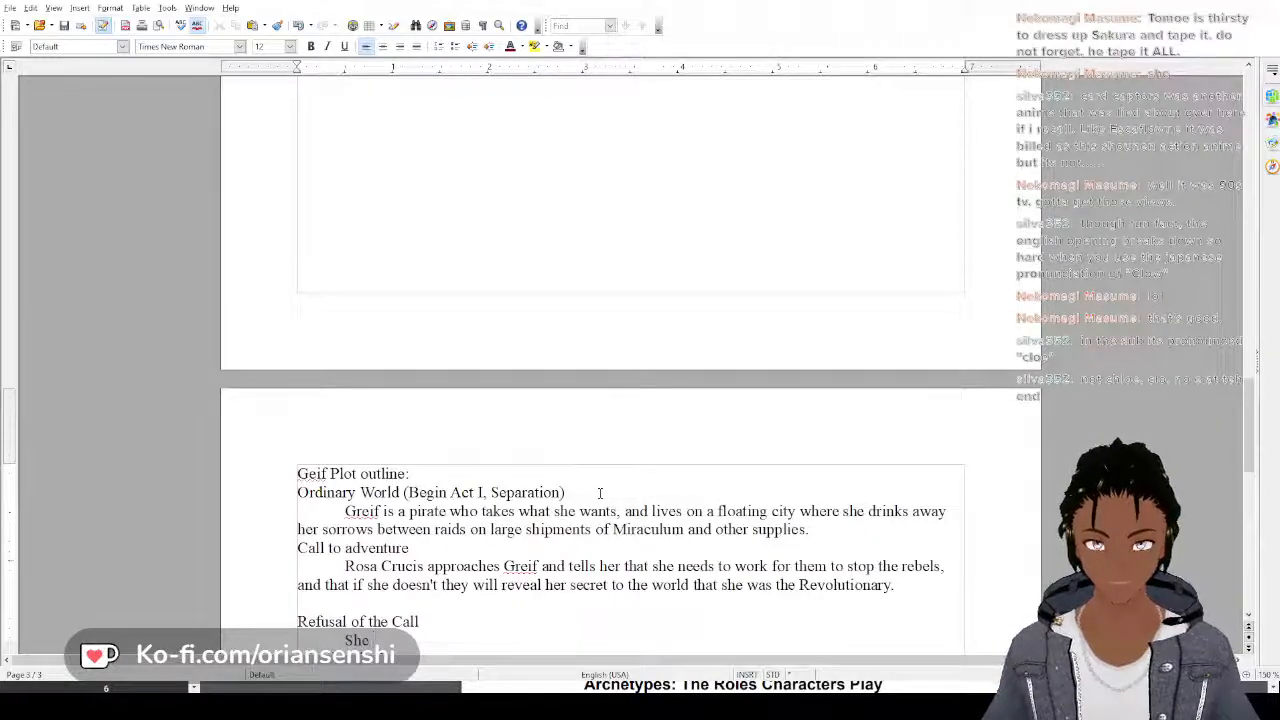
type("t")
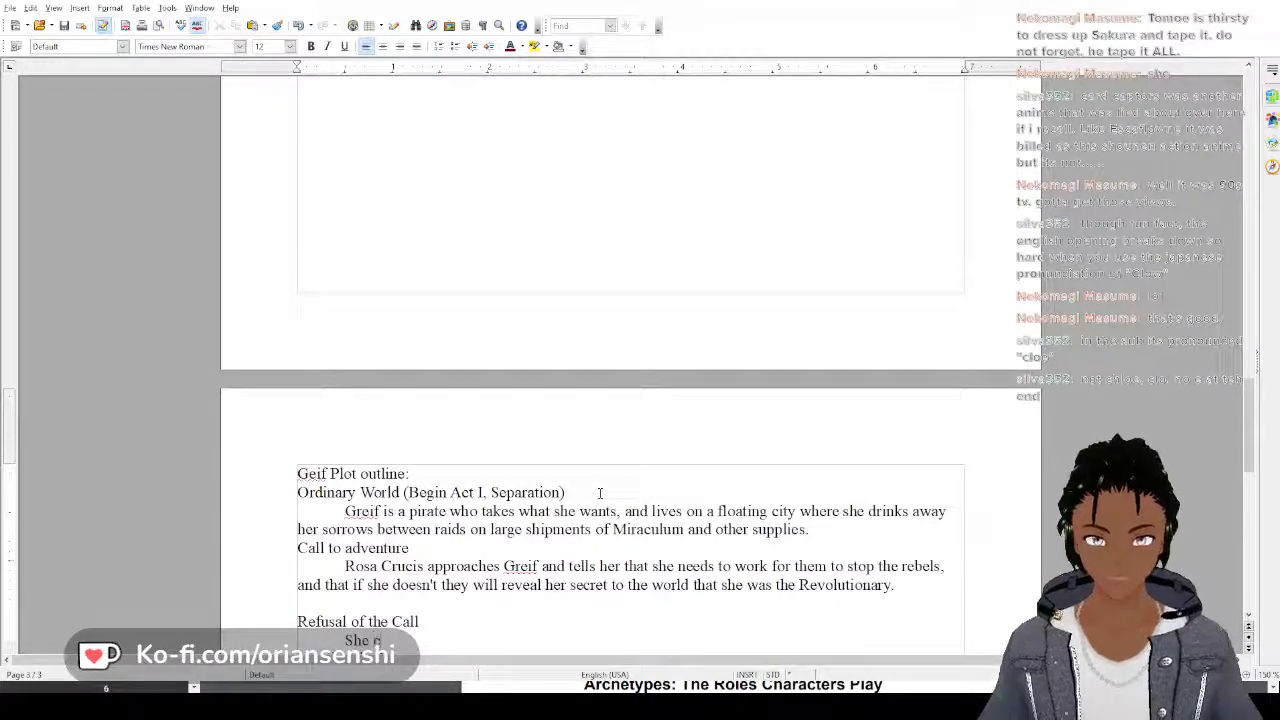
key("BackSpace")
type("call")
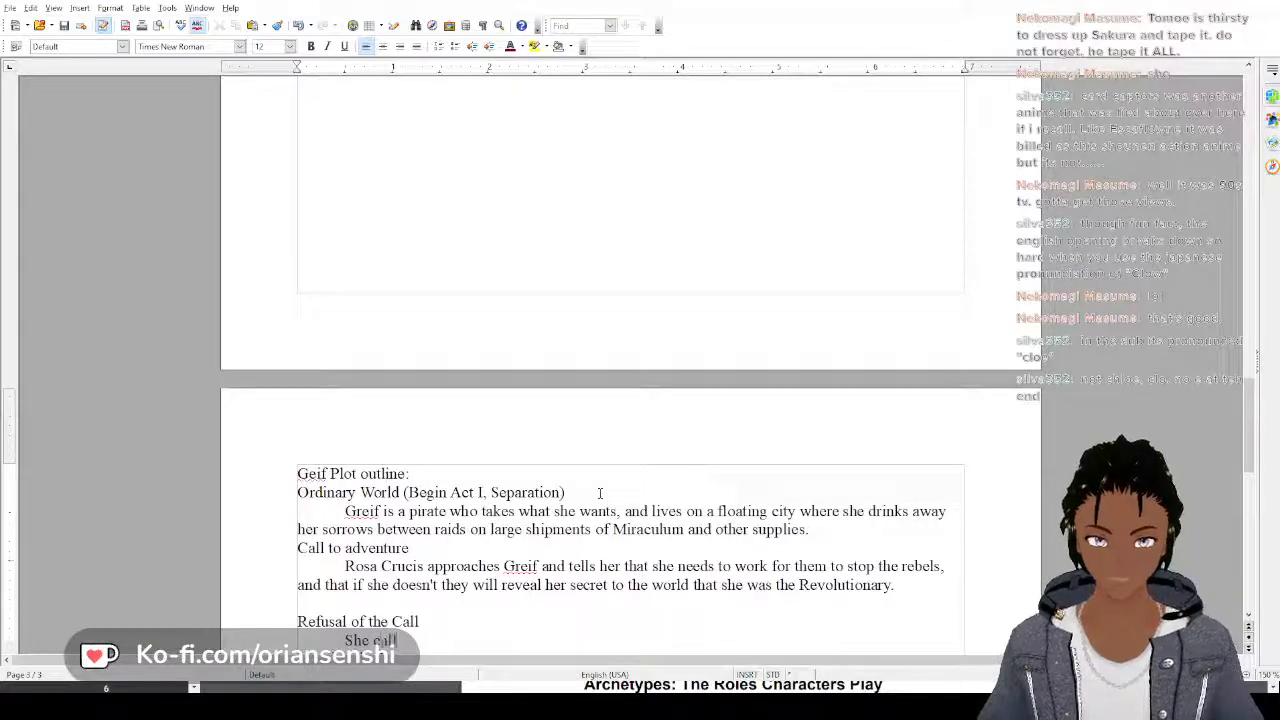
type("s their b")
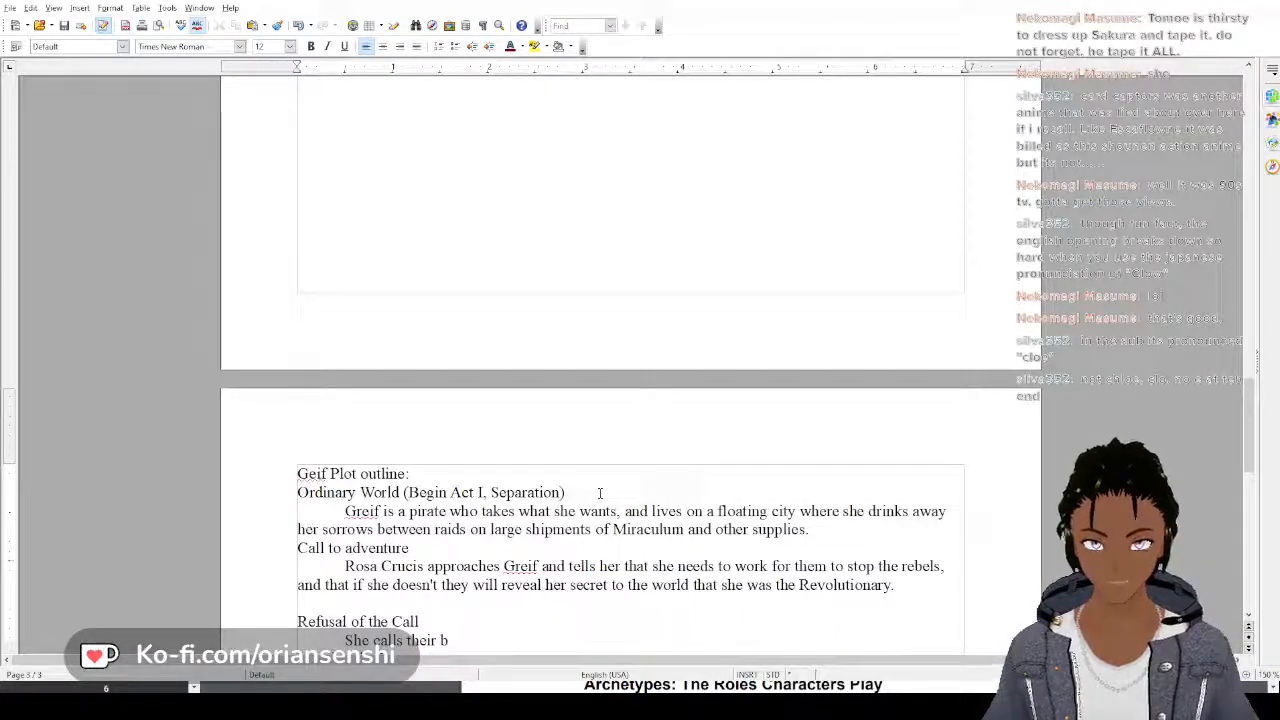
type("luff, and ")
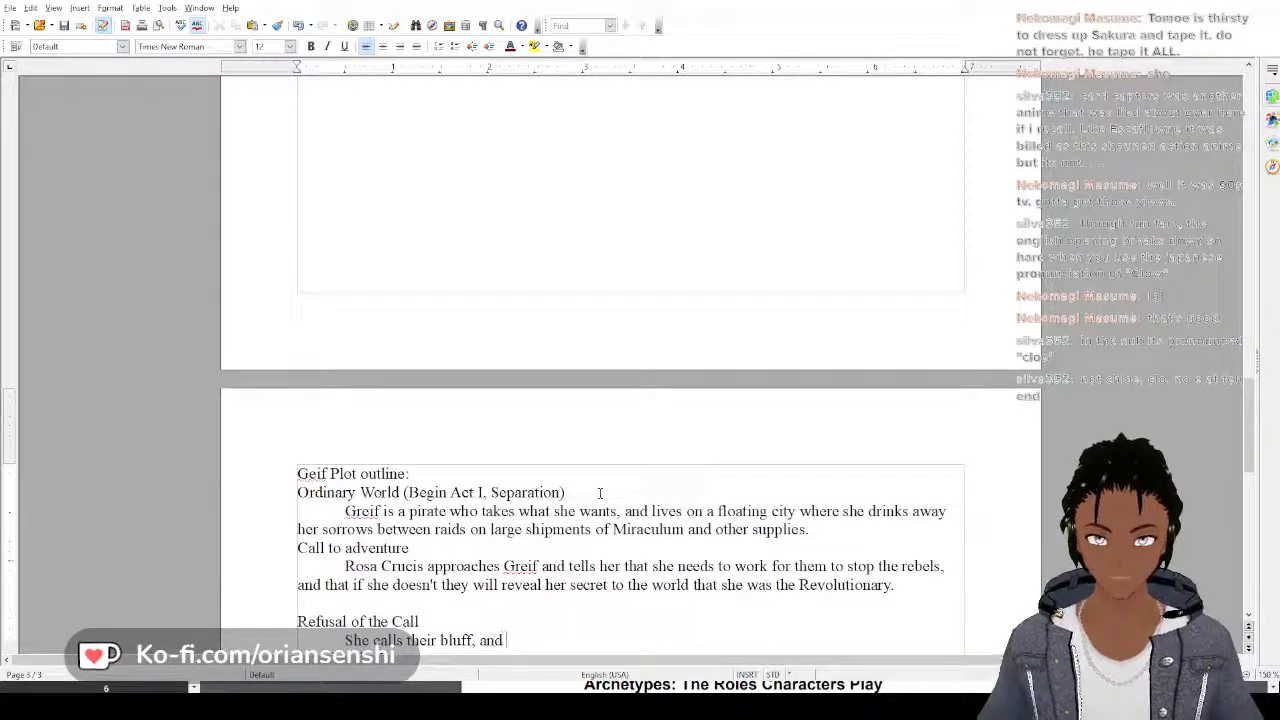
type("ref")
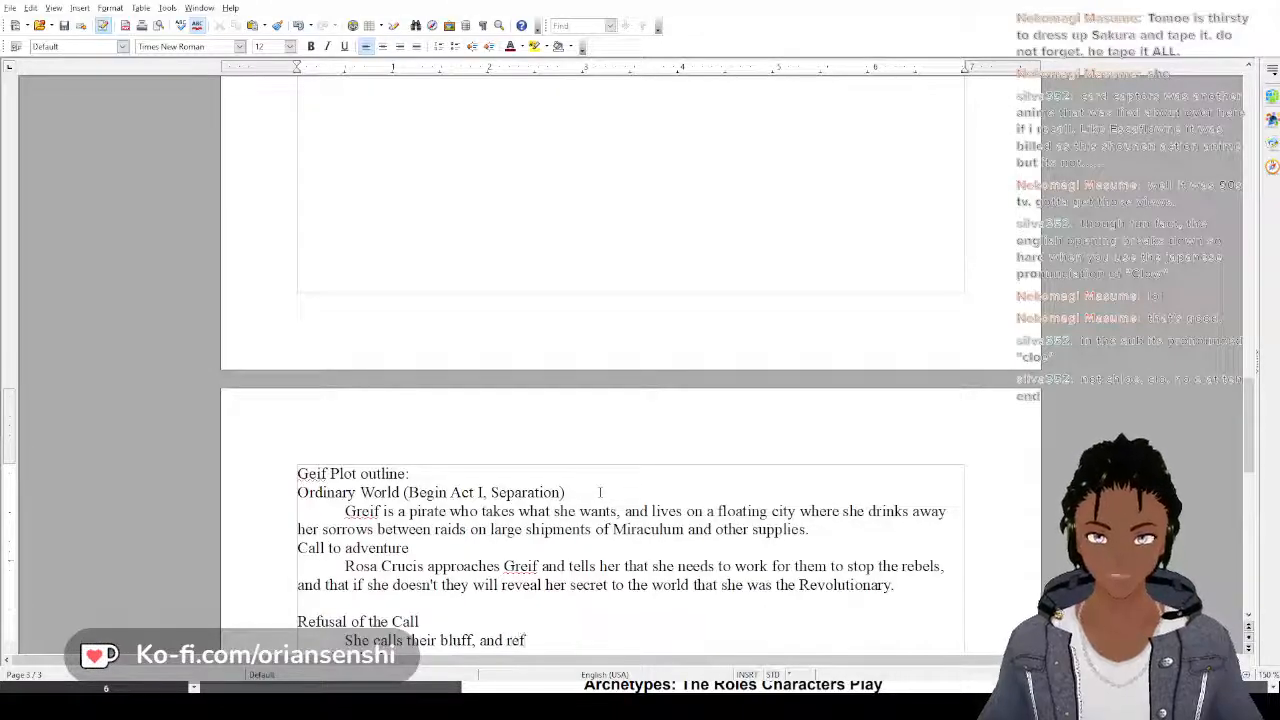
type("uses to be used")
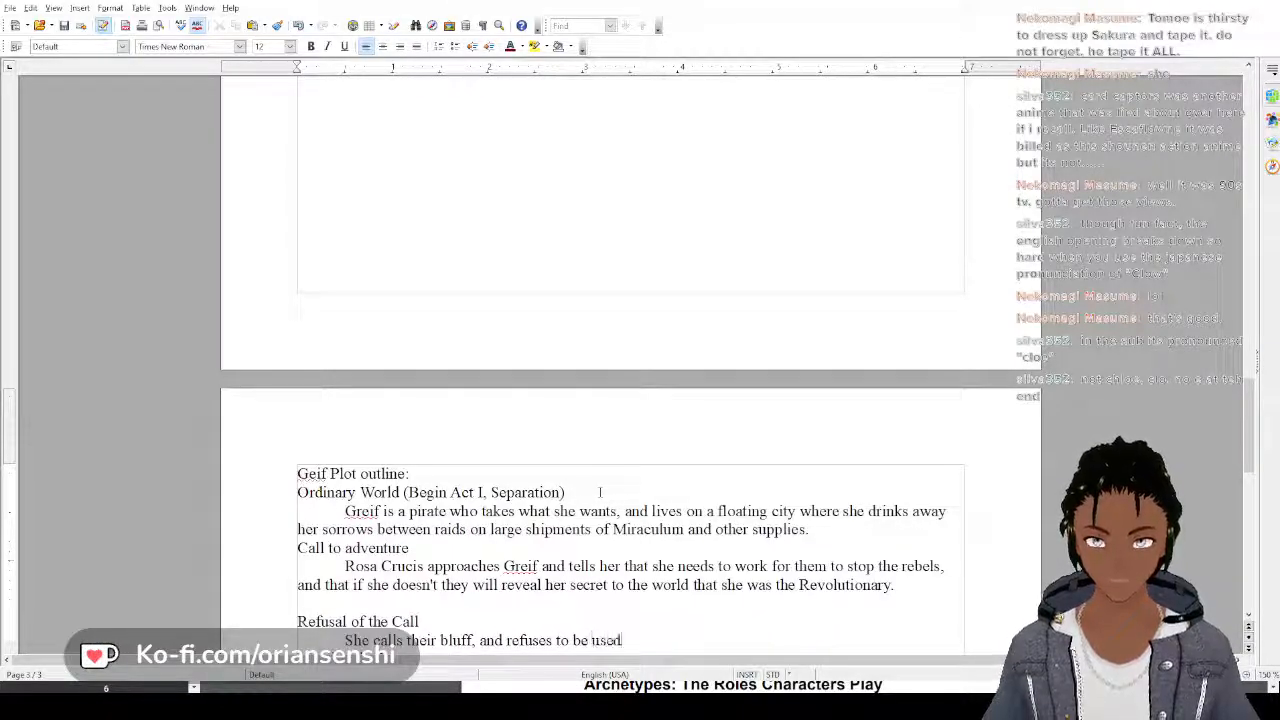
type(" as a fool")
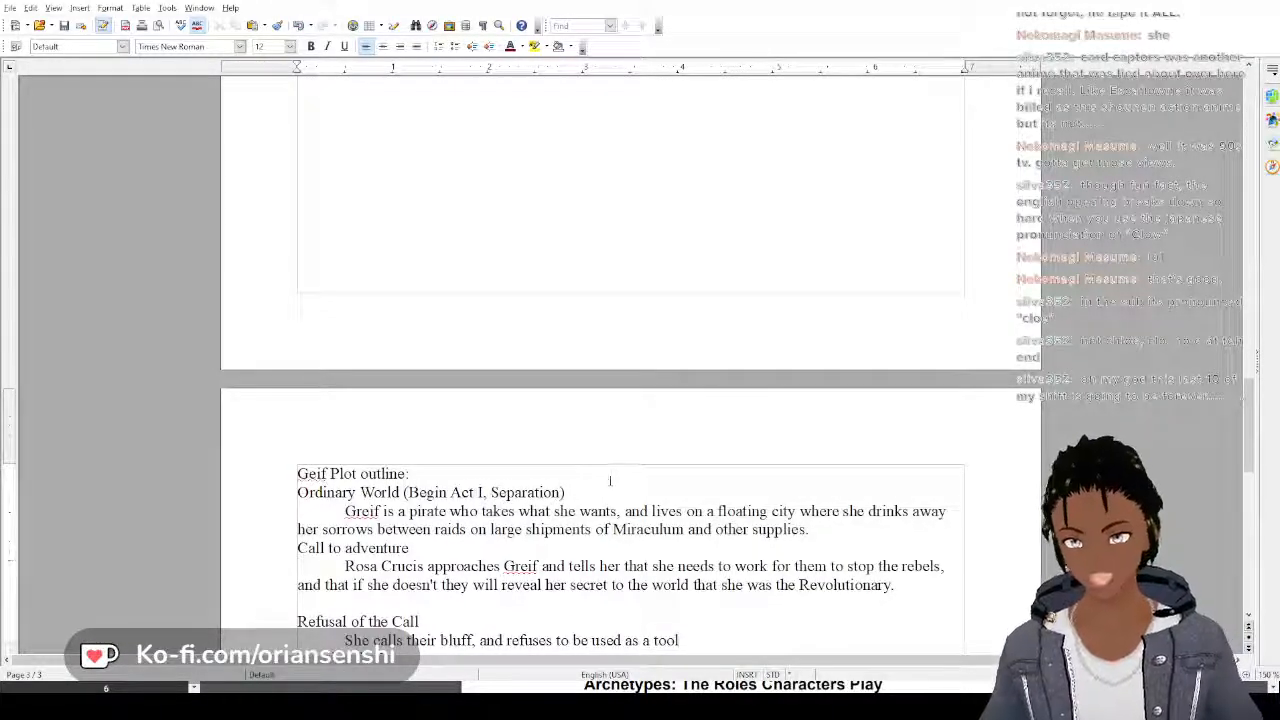
Insert a blank line above the Call to adventure heading and remove the stray character before the heading
scroll(610, 481, "down", 5)
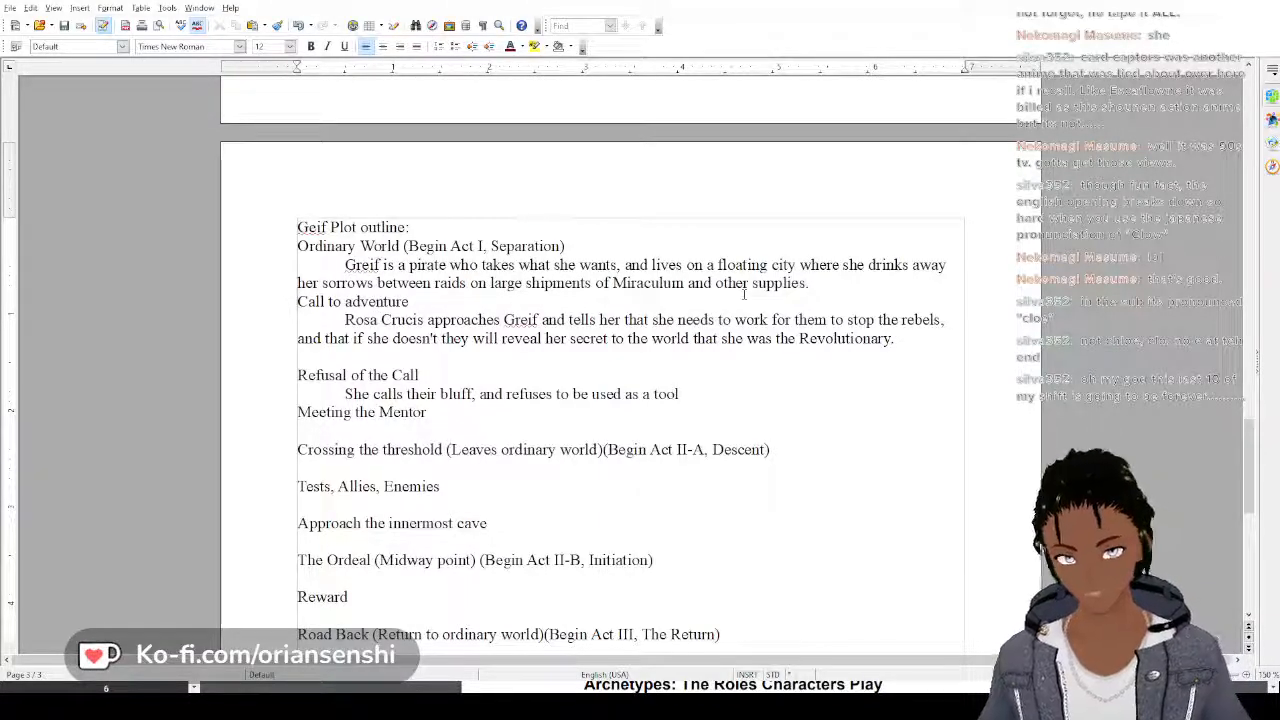
key("Return")
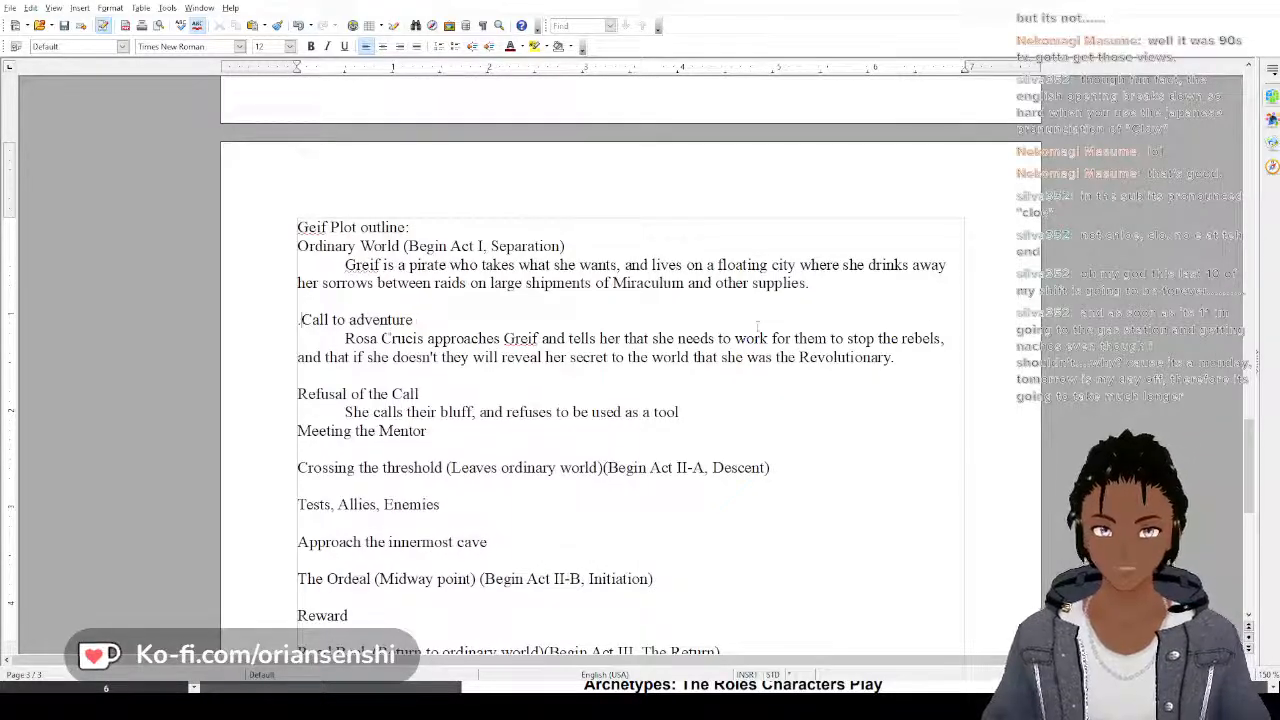
key("BackSpace")
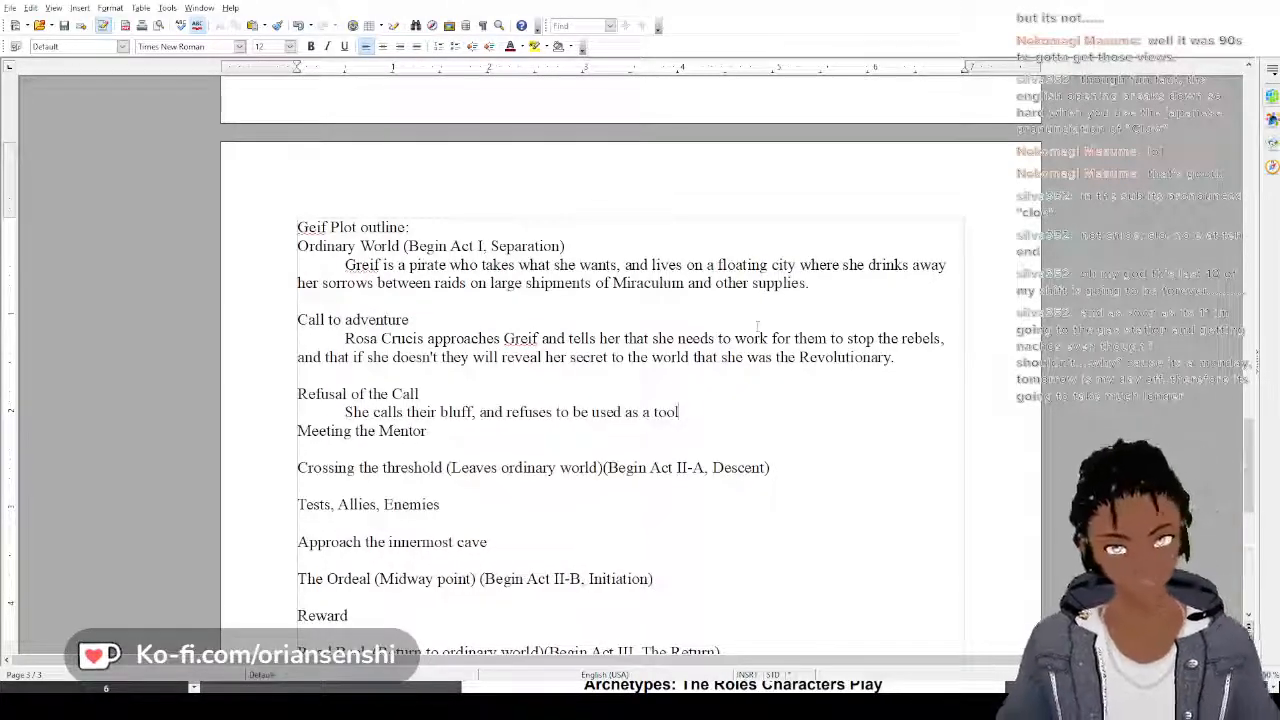
End the first Refusal of the Call sentence with a period and begin a second one with "She believes"
type(".")
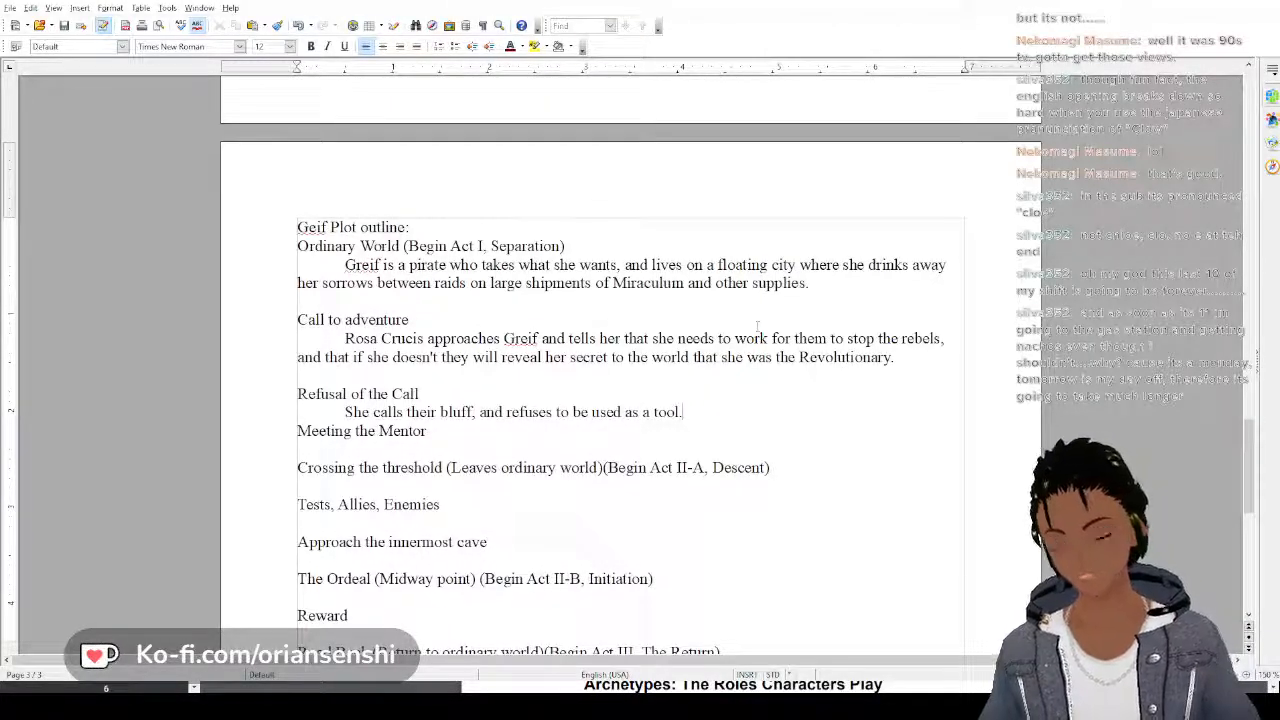
type(" She ")
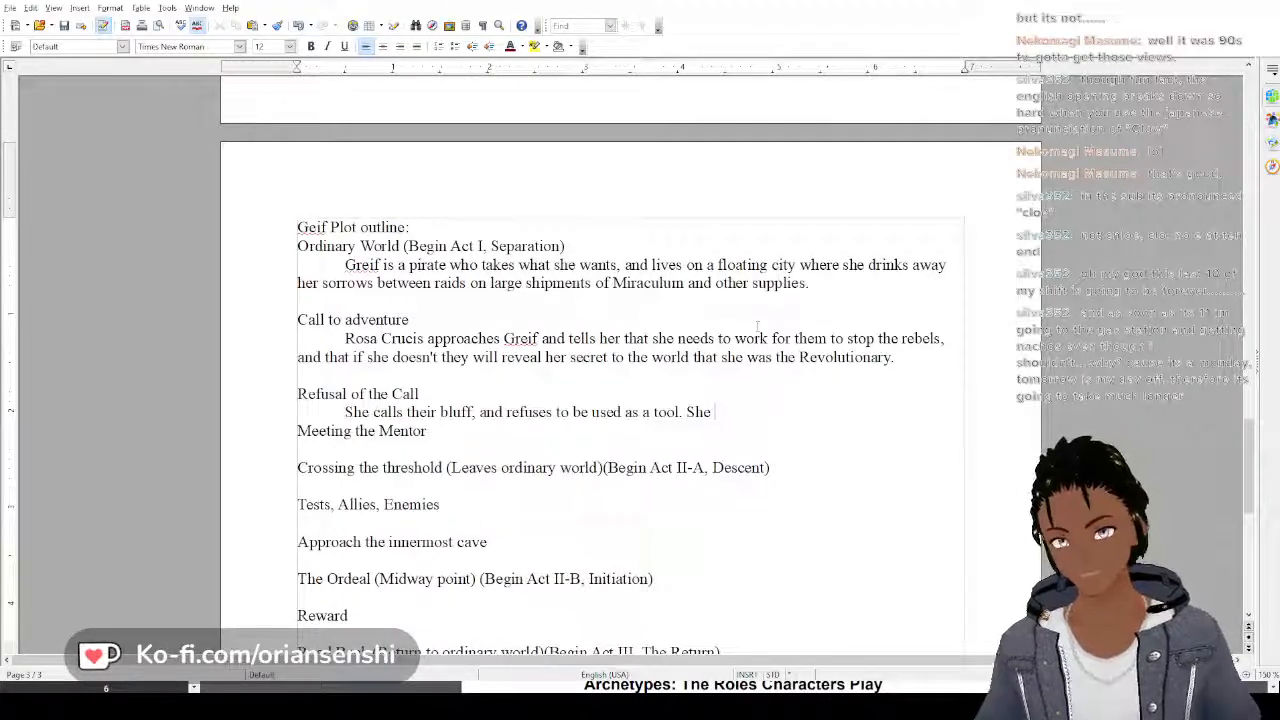
type("wa")
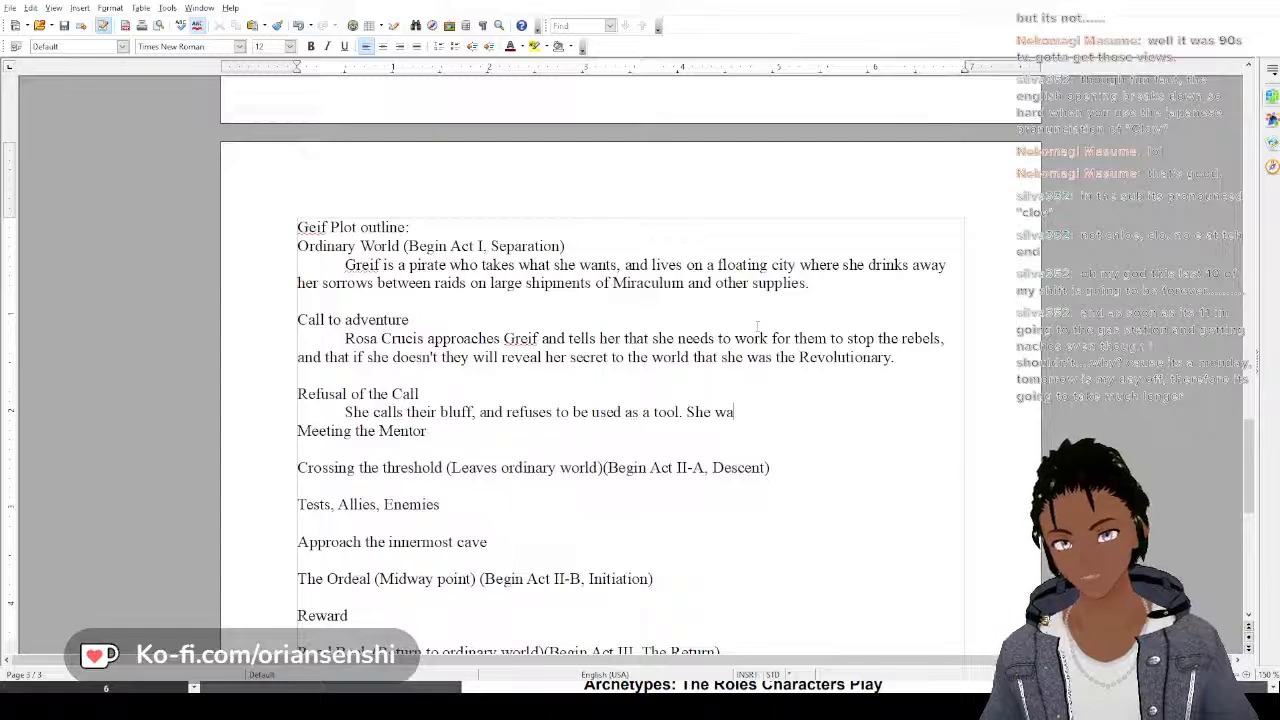
key("BackSpace")
key("BackSpace")
type("believes")
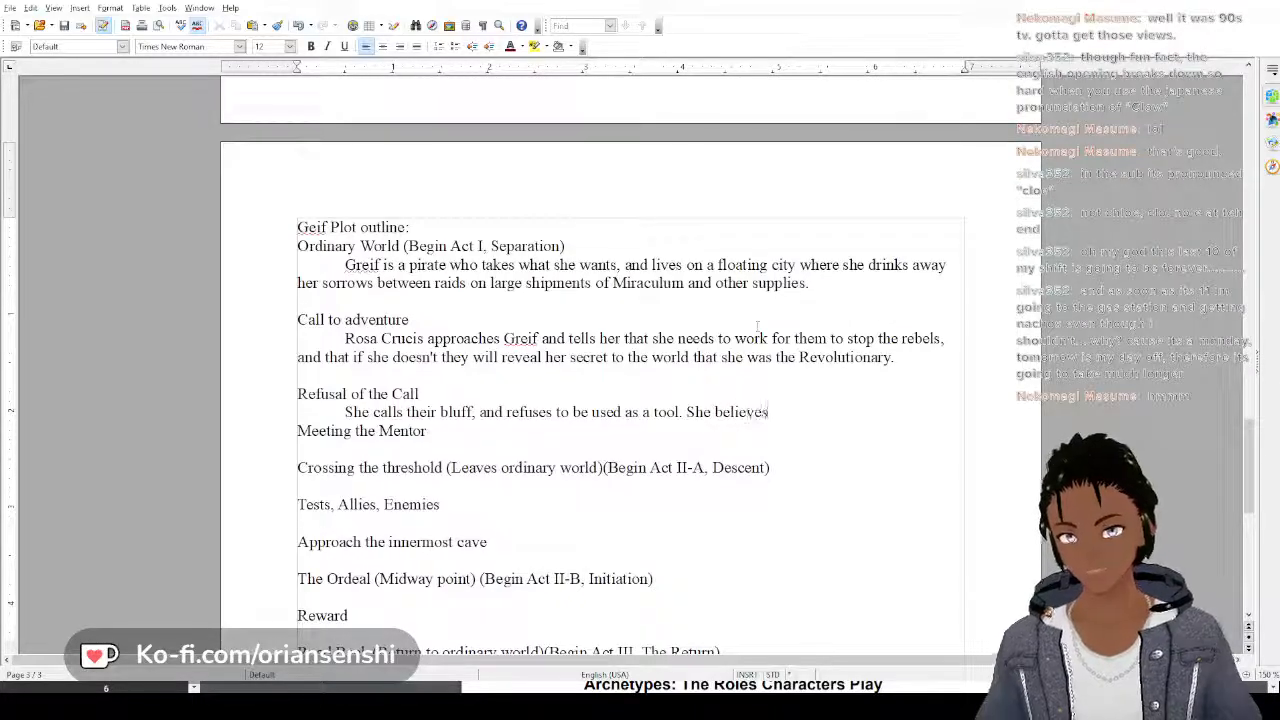
type(" that human")
type("ity")
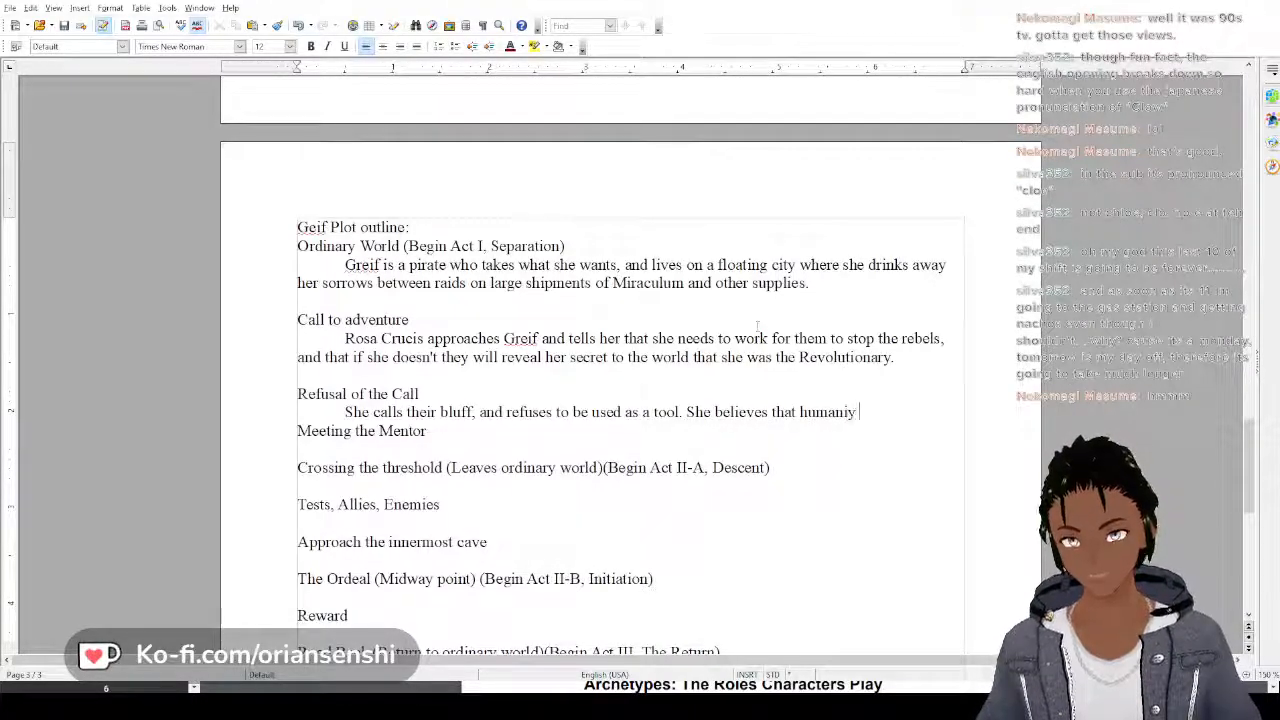
Continue the second Refusal of the Call sentence with "that humanity has reached a dead end and"
key("BackSpace")
type("ty ha")
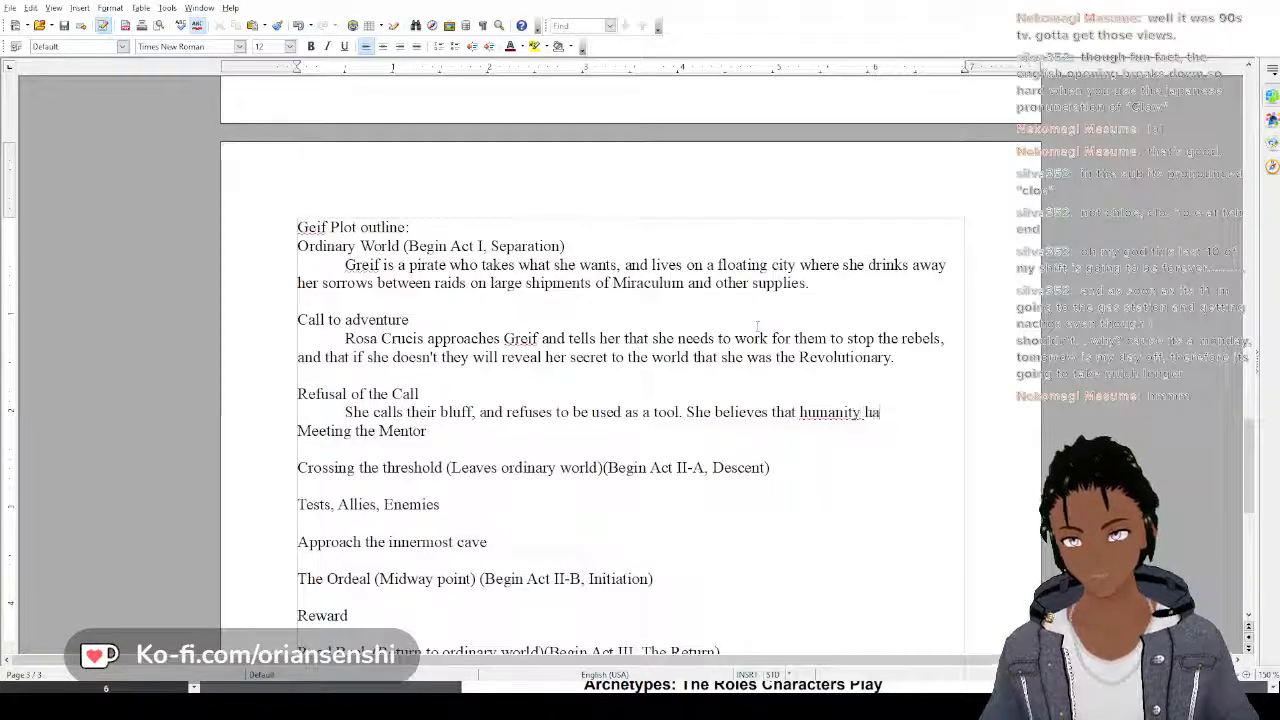
type("s reached a d")
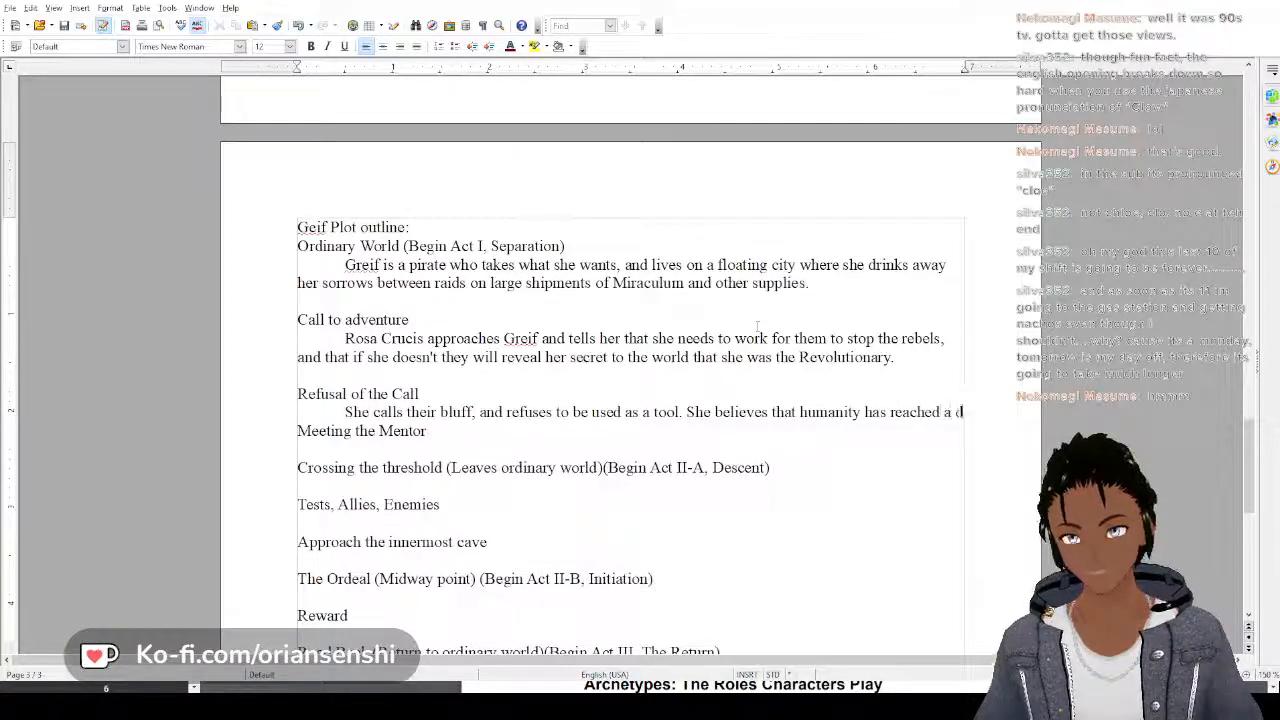
type("ead end and d")
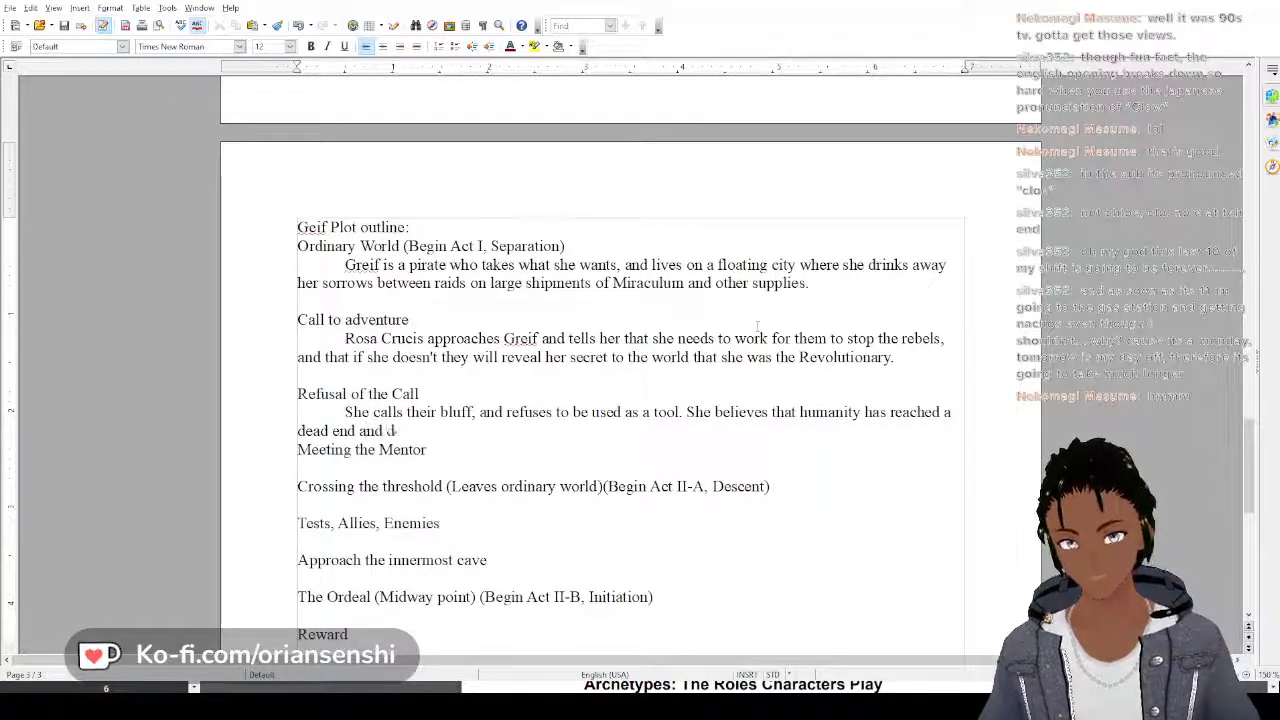
type("oesnt")
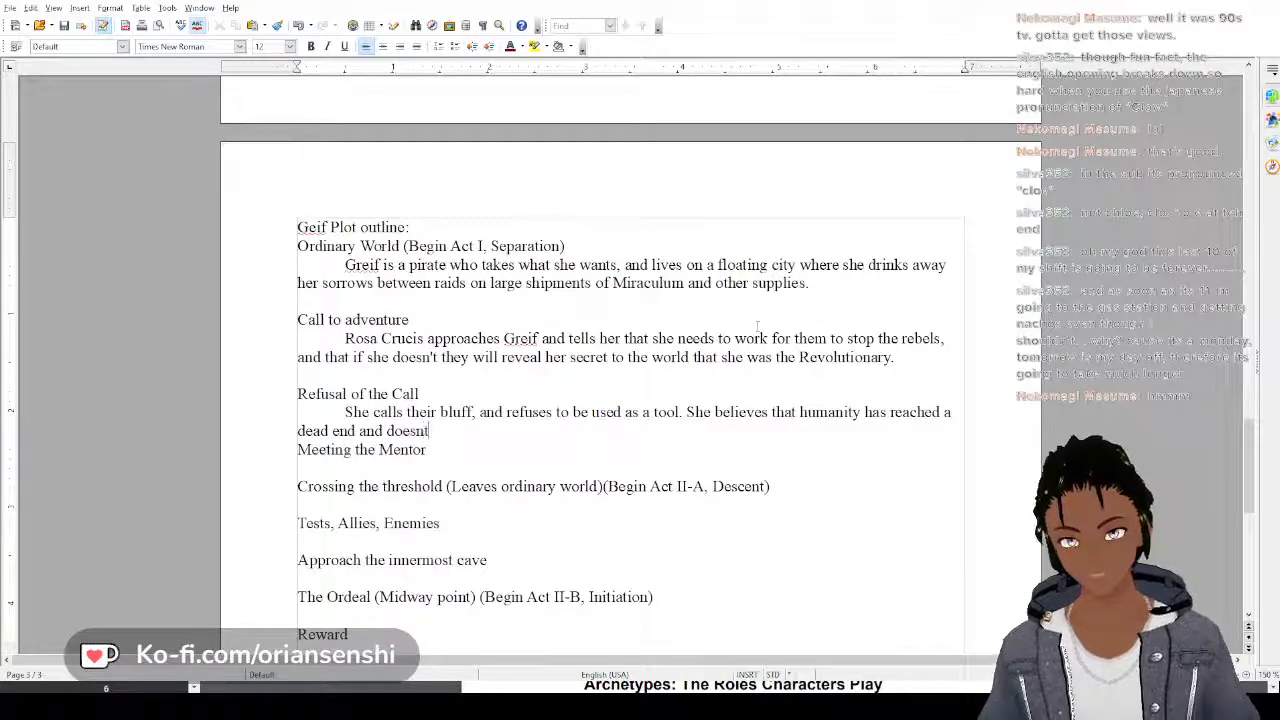
key("BackSpace")
type("'t want an")
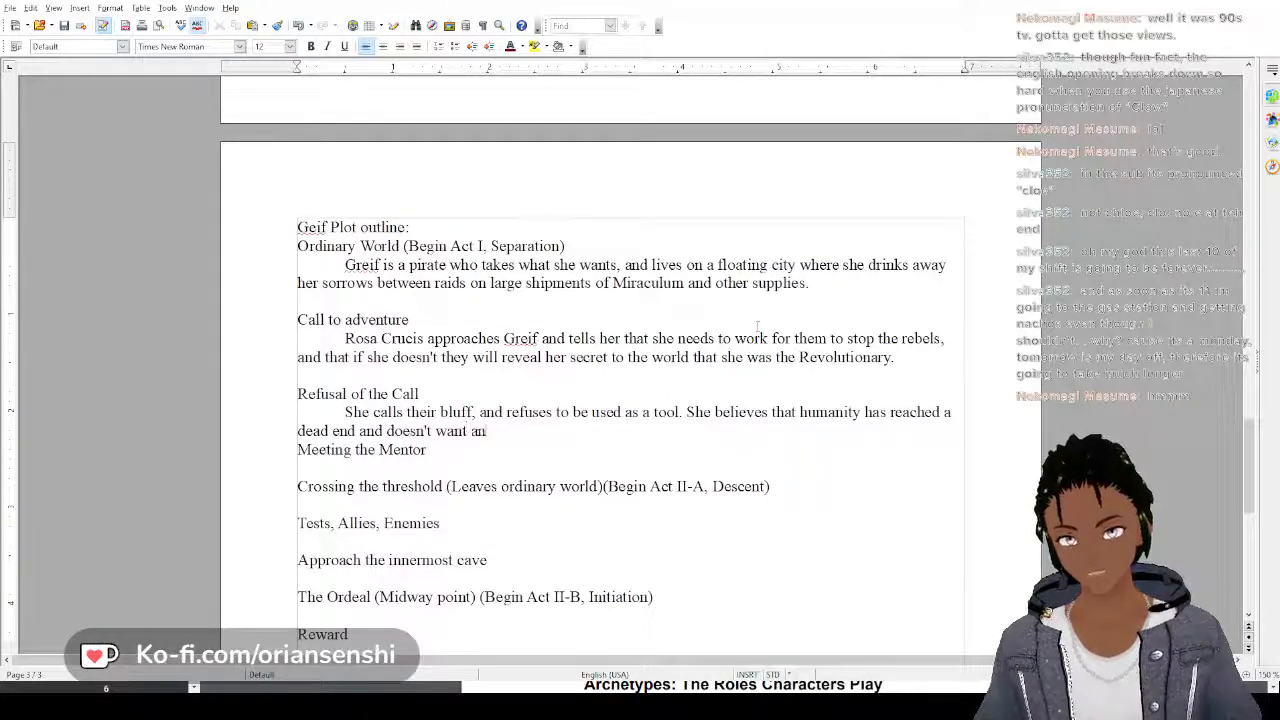
type("y part of an")
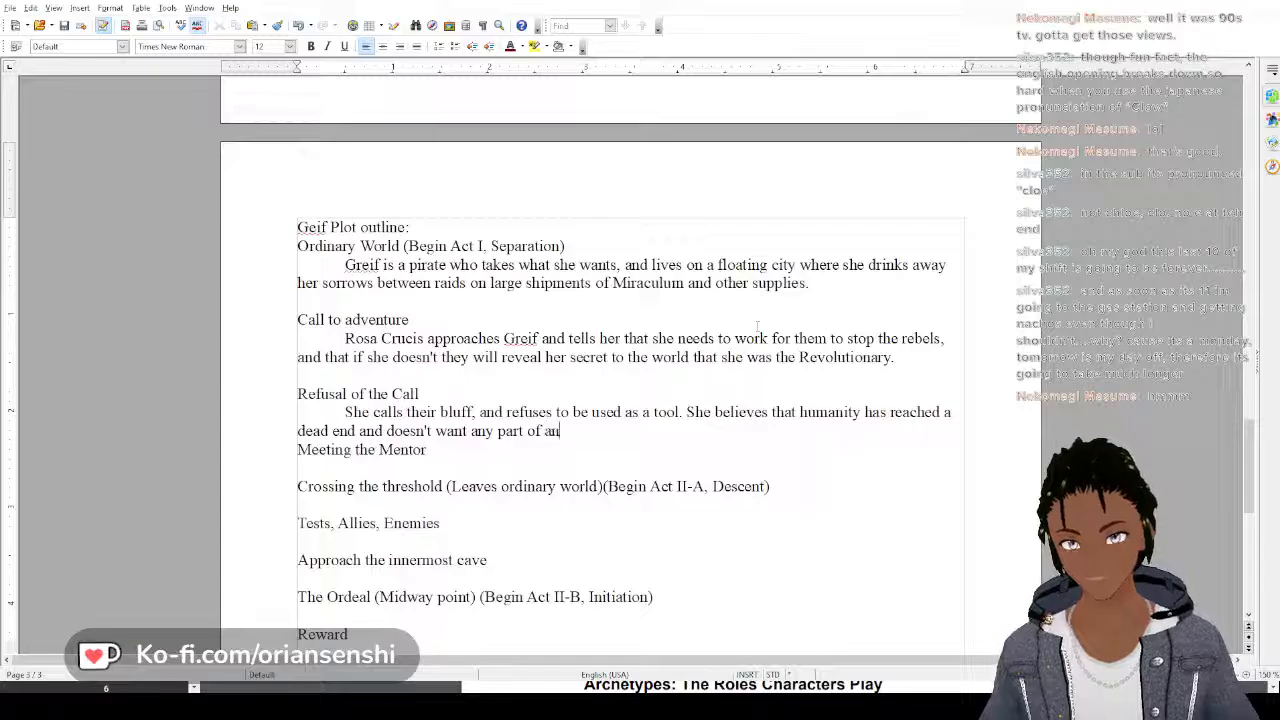
type("y g")
Extend the second Refusal of the Call sentence with "doesn't want any part of anything"
key("BackSpace")
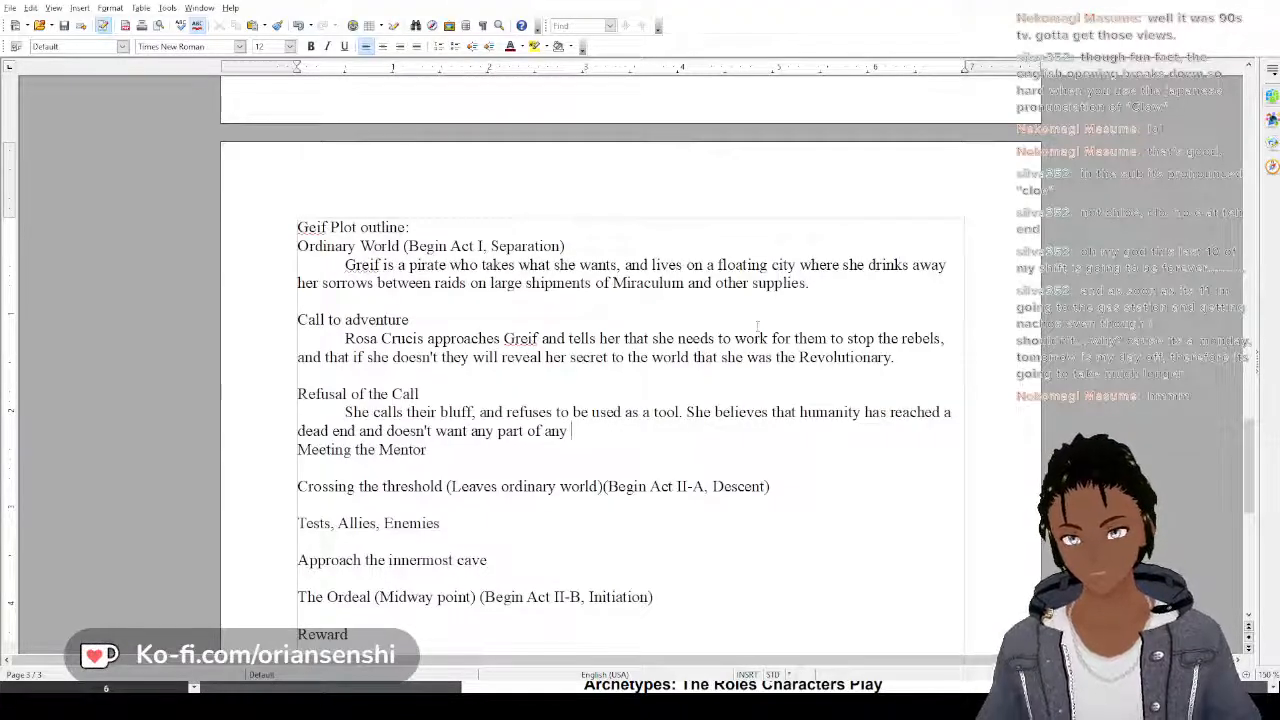
key("BackSpace")
type("thi")
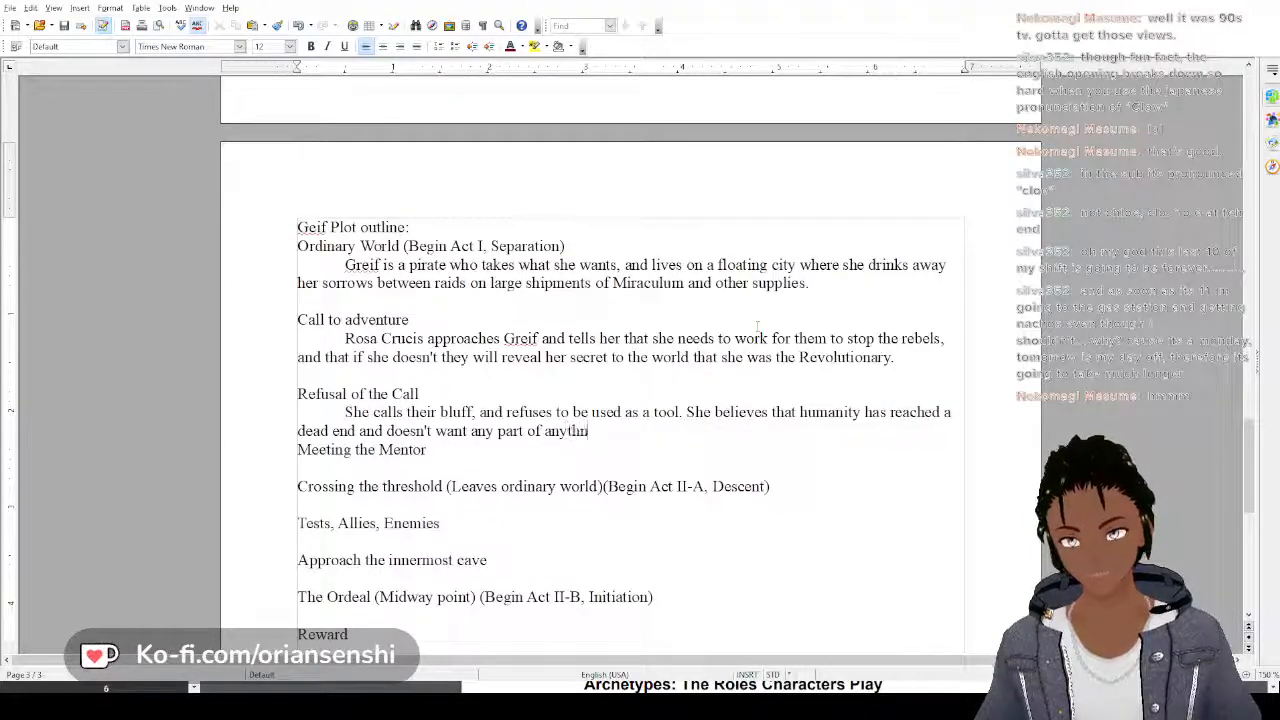
type("ng that see")
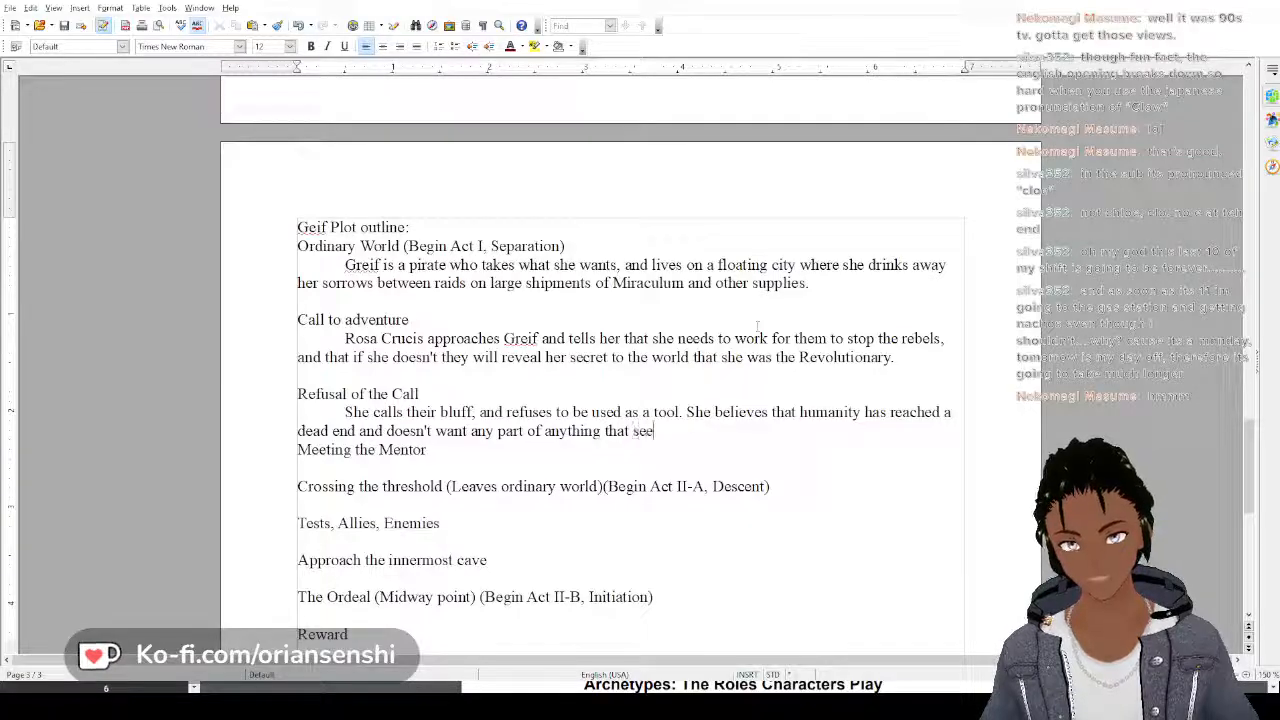
type("s")
type("s to ")
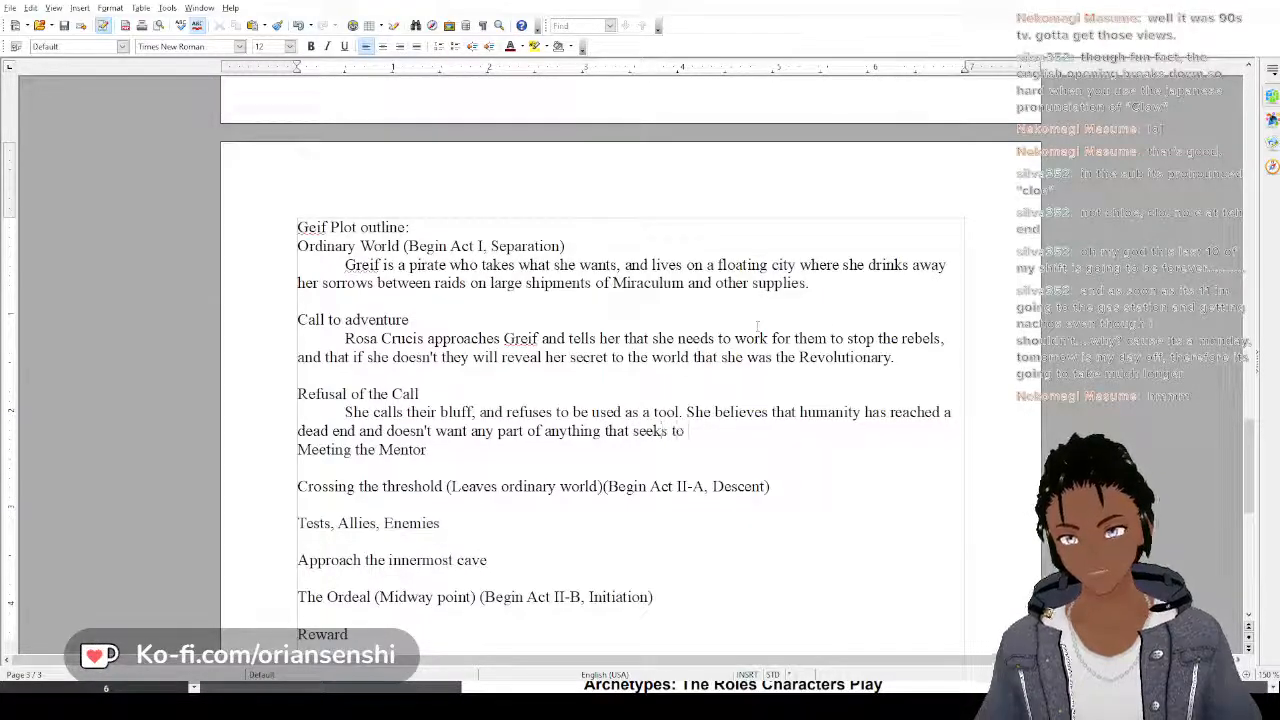
type("save anyone.")
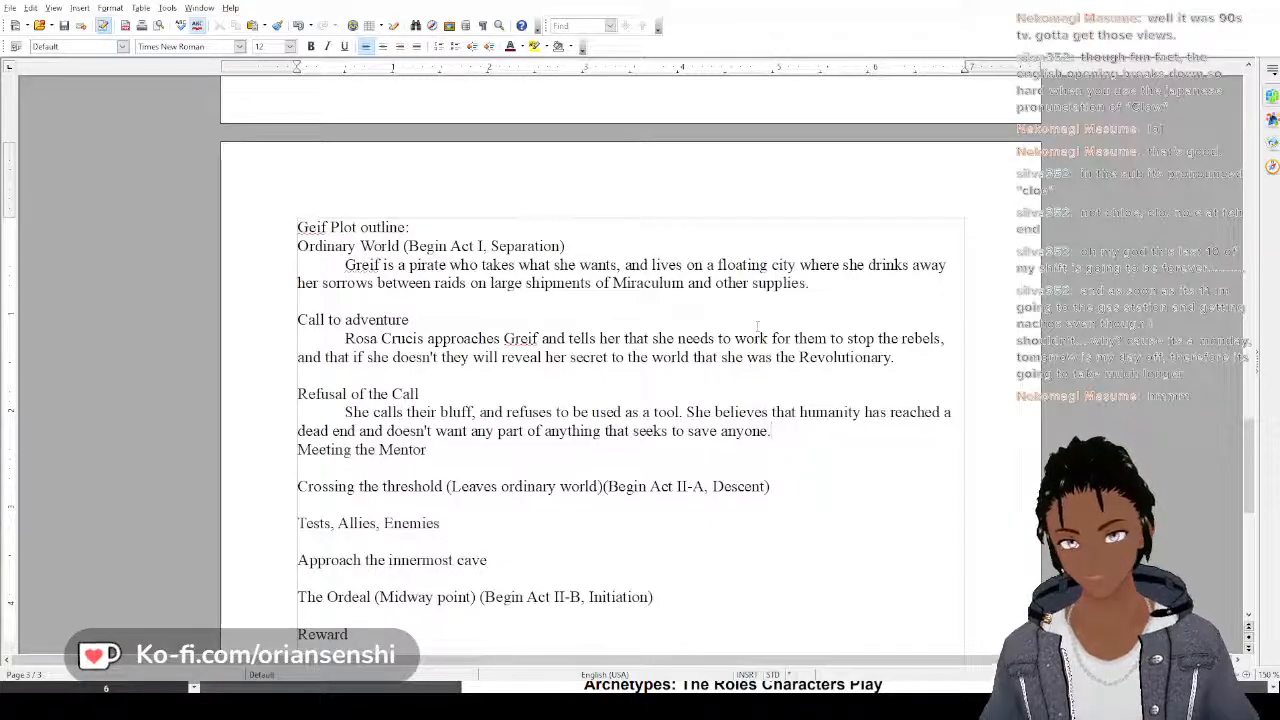
Finish the Refusal of the Call paragraph with "that seeks to save anyone." and add a blank line after it
key("Return")
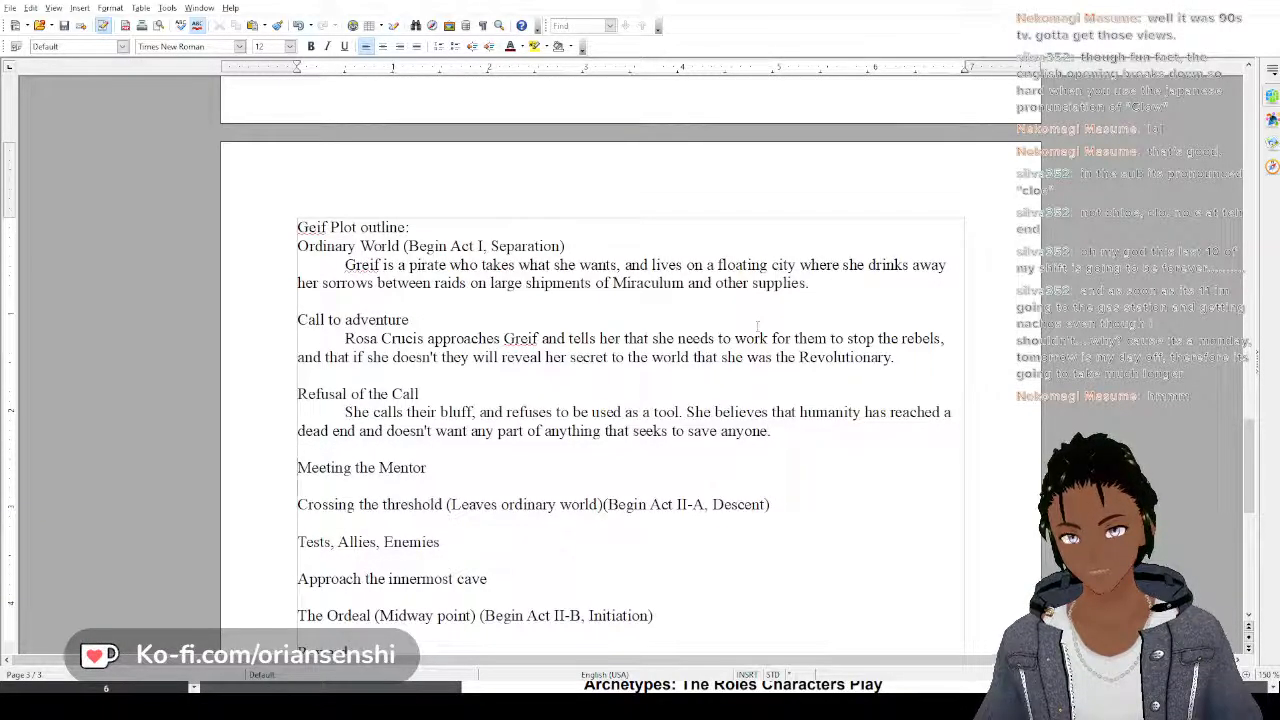
Start an indented paragraph under Meeting the Mentor with "She meets a researcher"
key("Return")
key("Tab")
type("Sh")
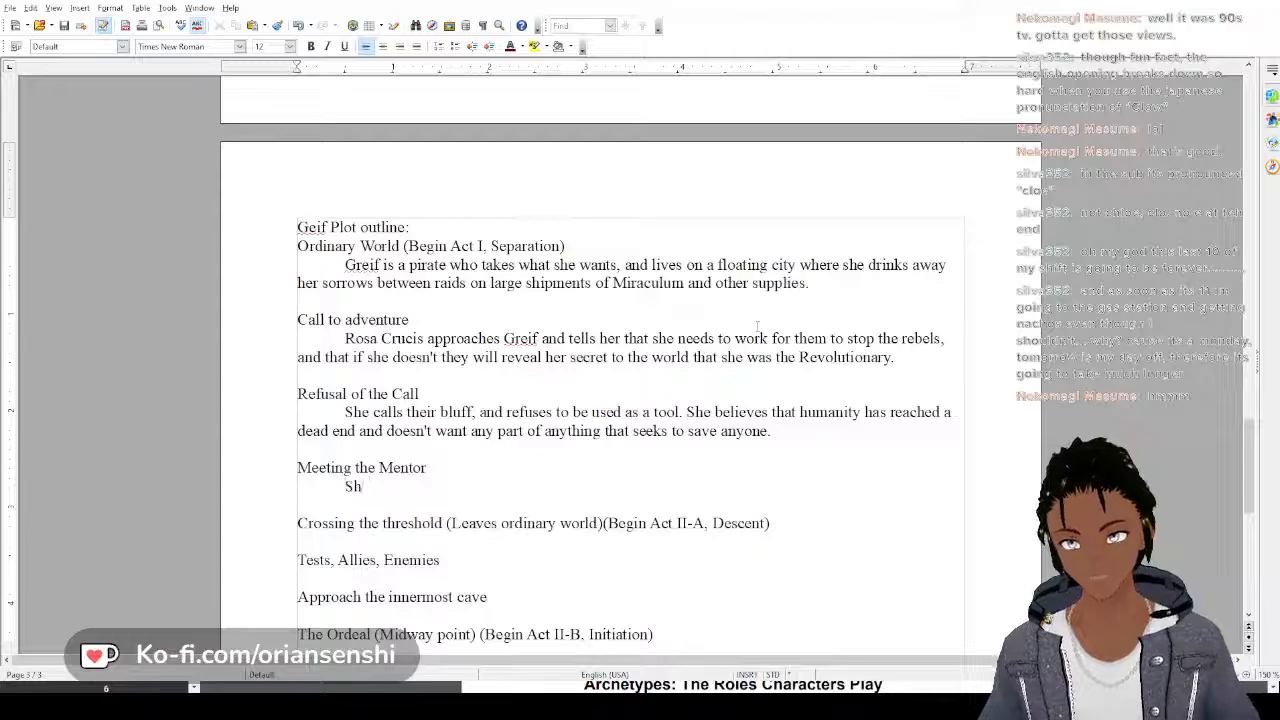
type("e meets a re")
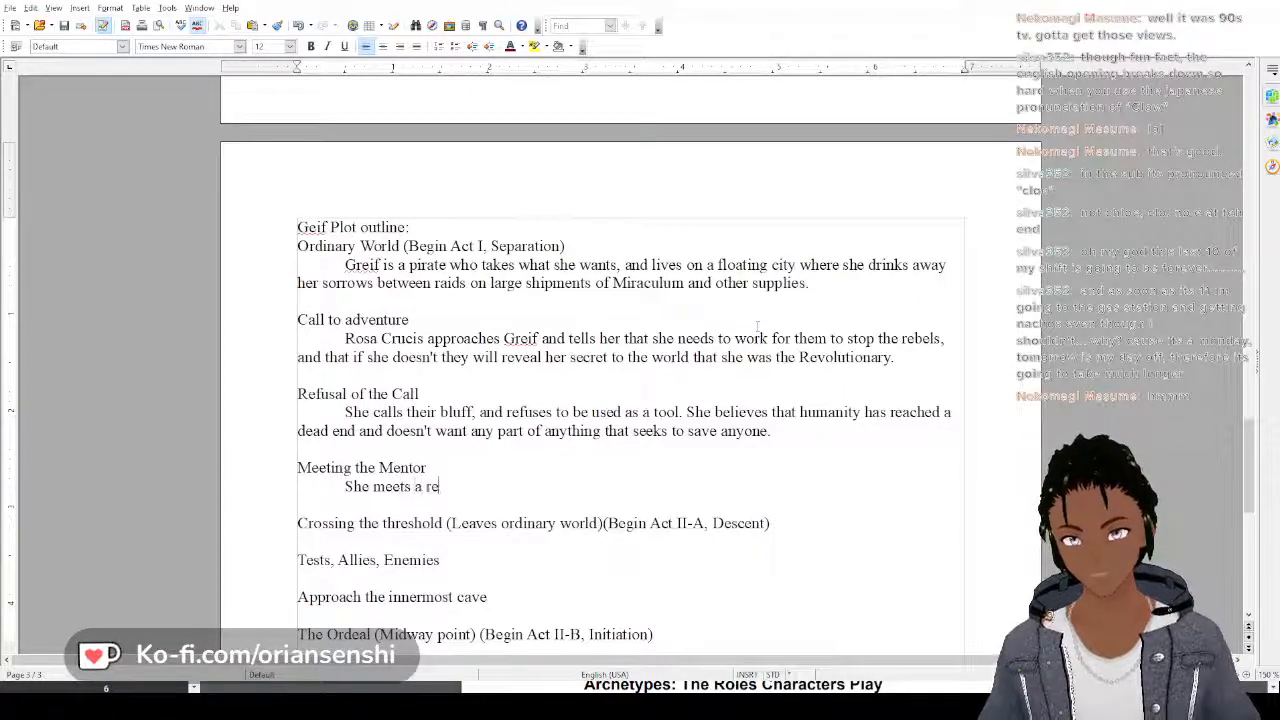
type("searcher who")
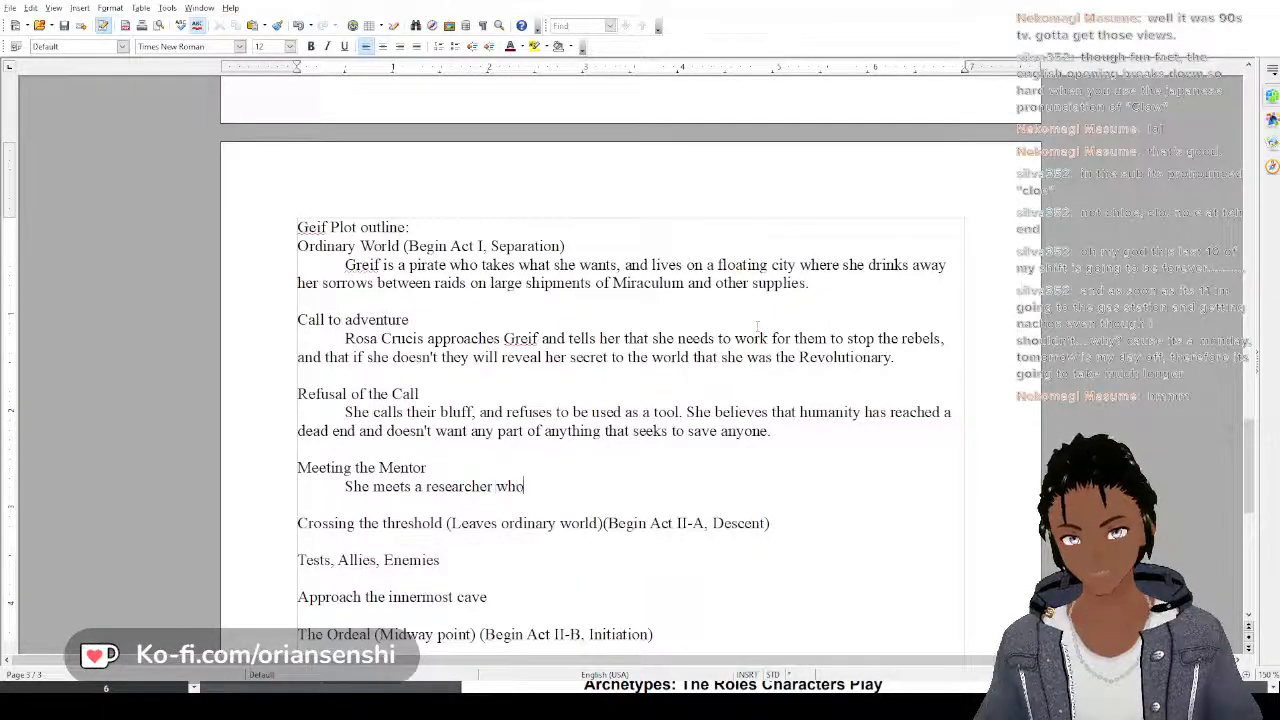
type(" believes")
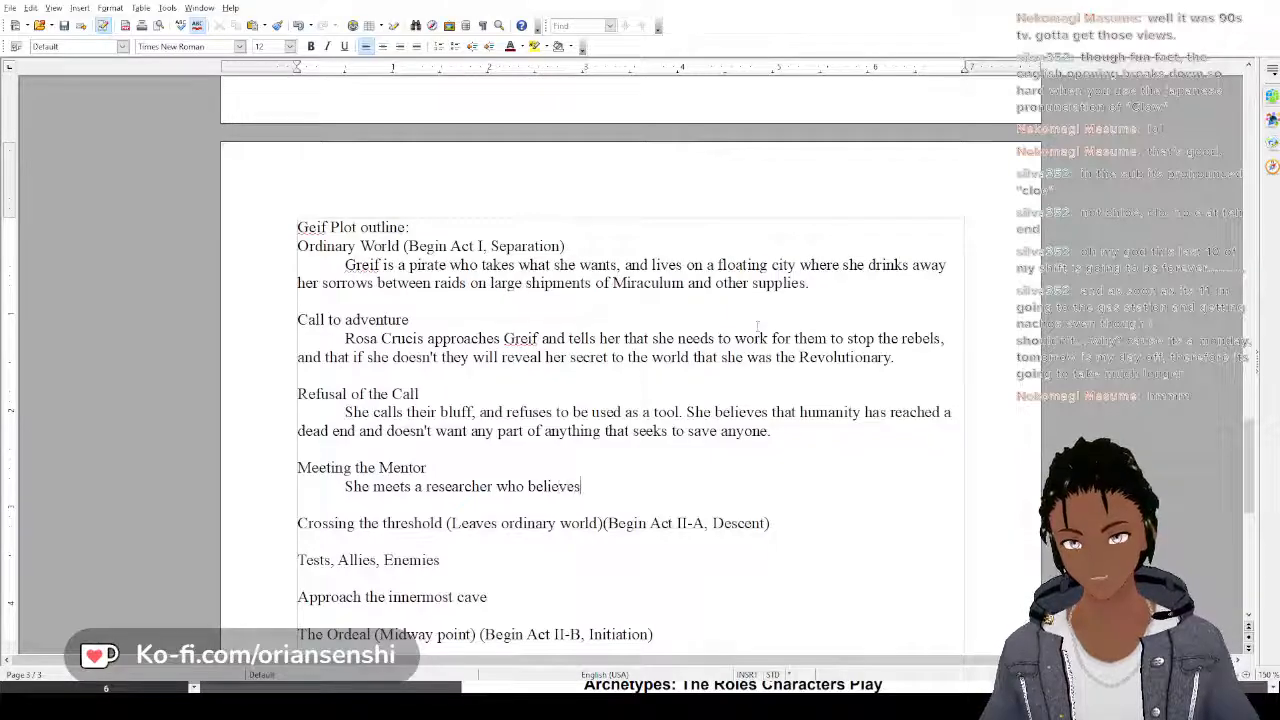
type(" that he c")
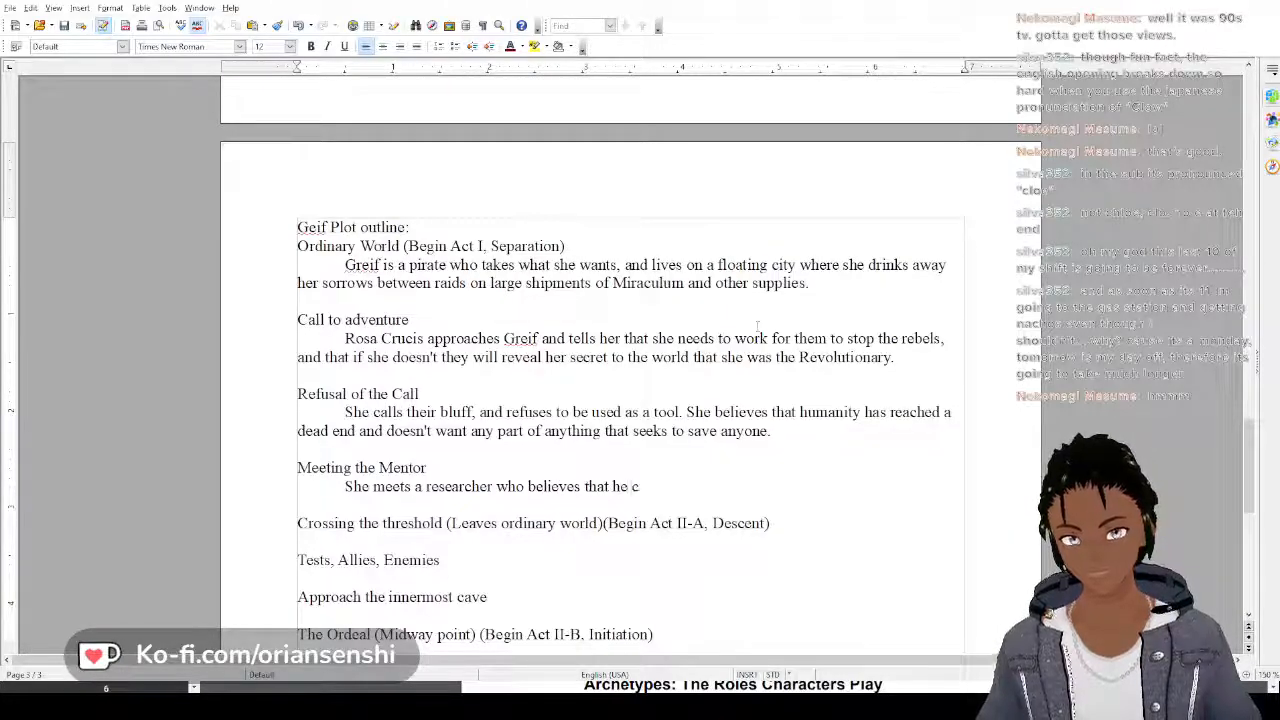
type("an make")
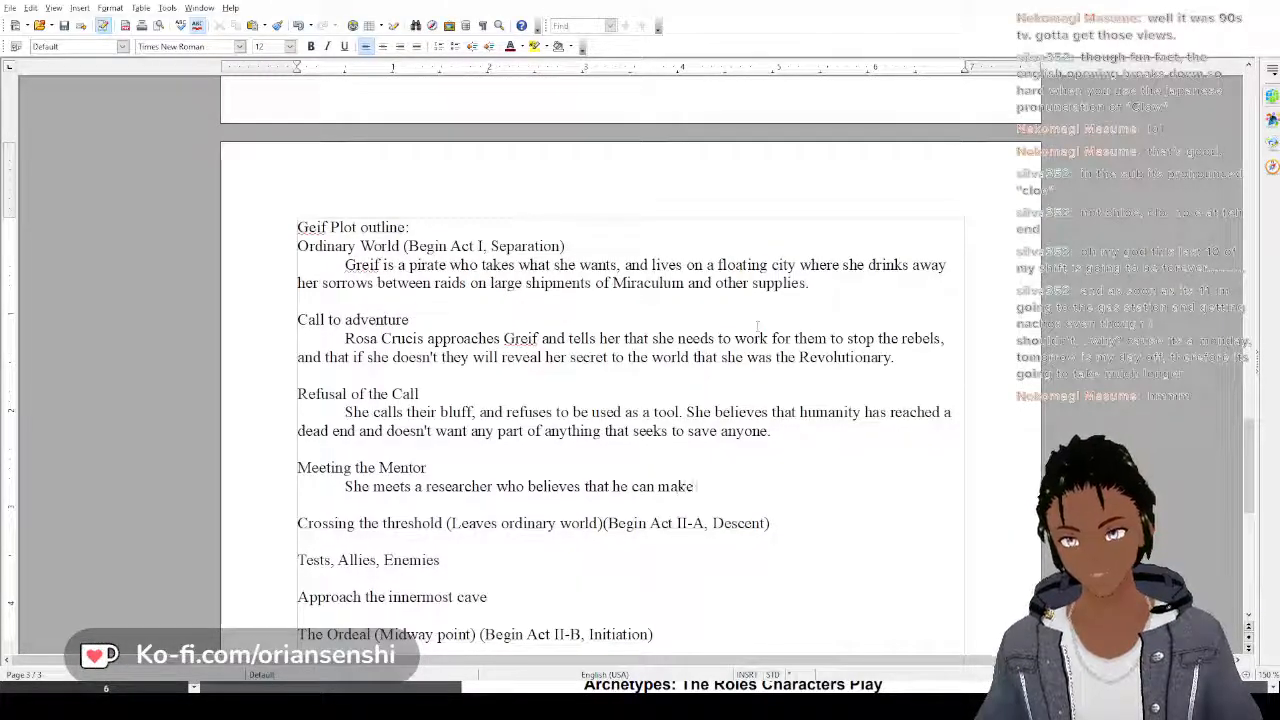
type(" an organ")
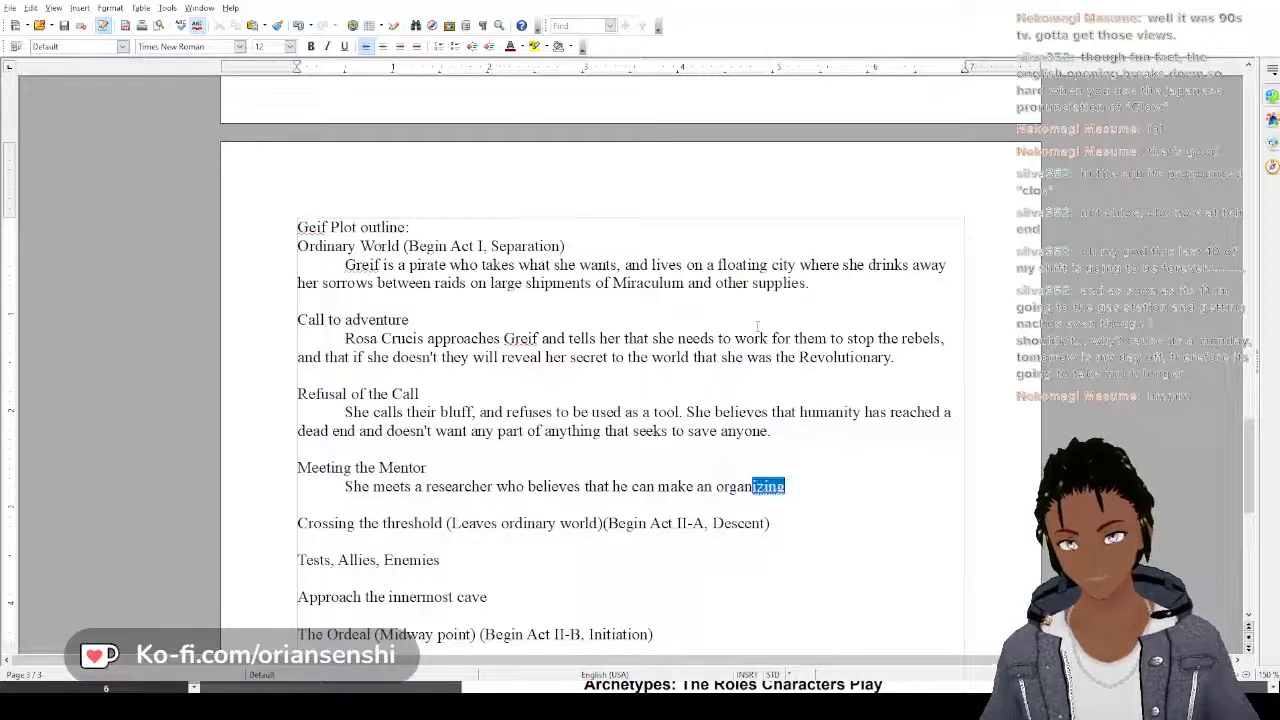
type("ism t")
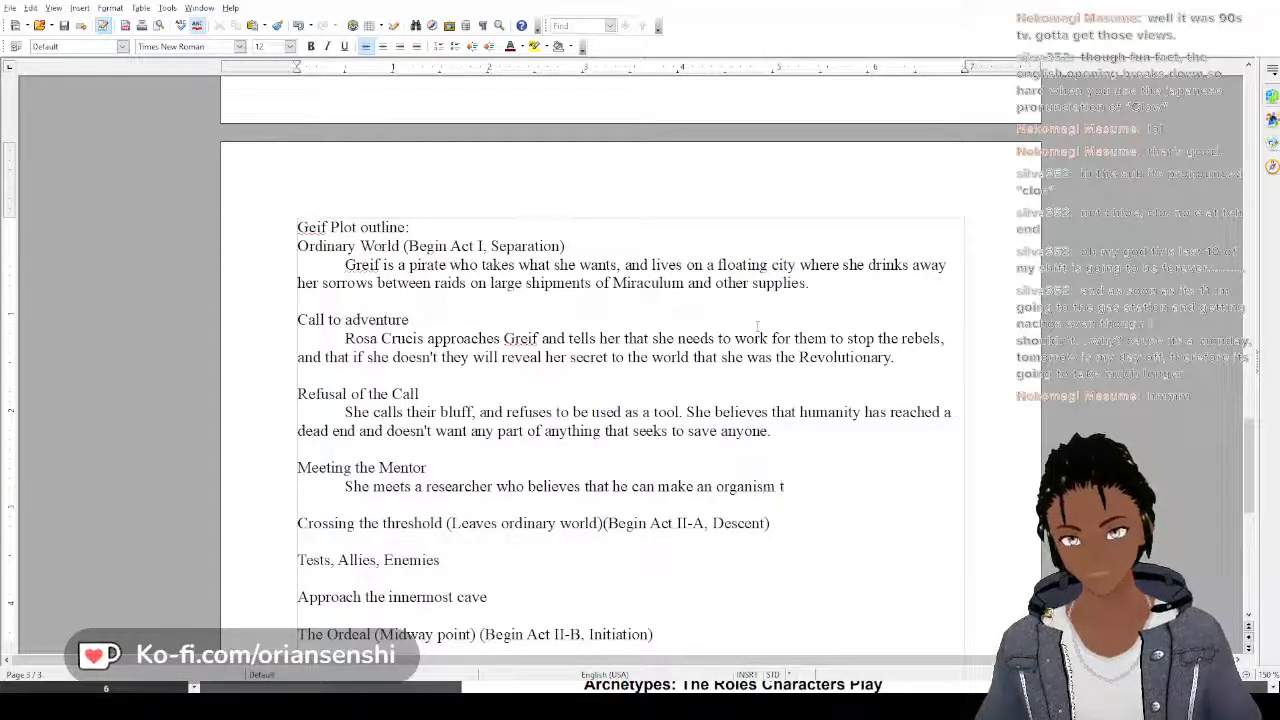
type("hat is gua")
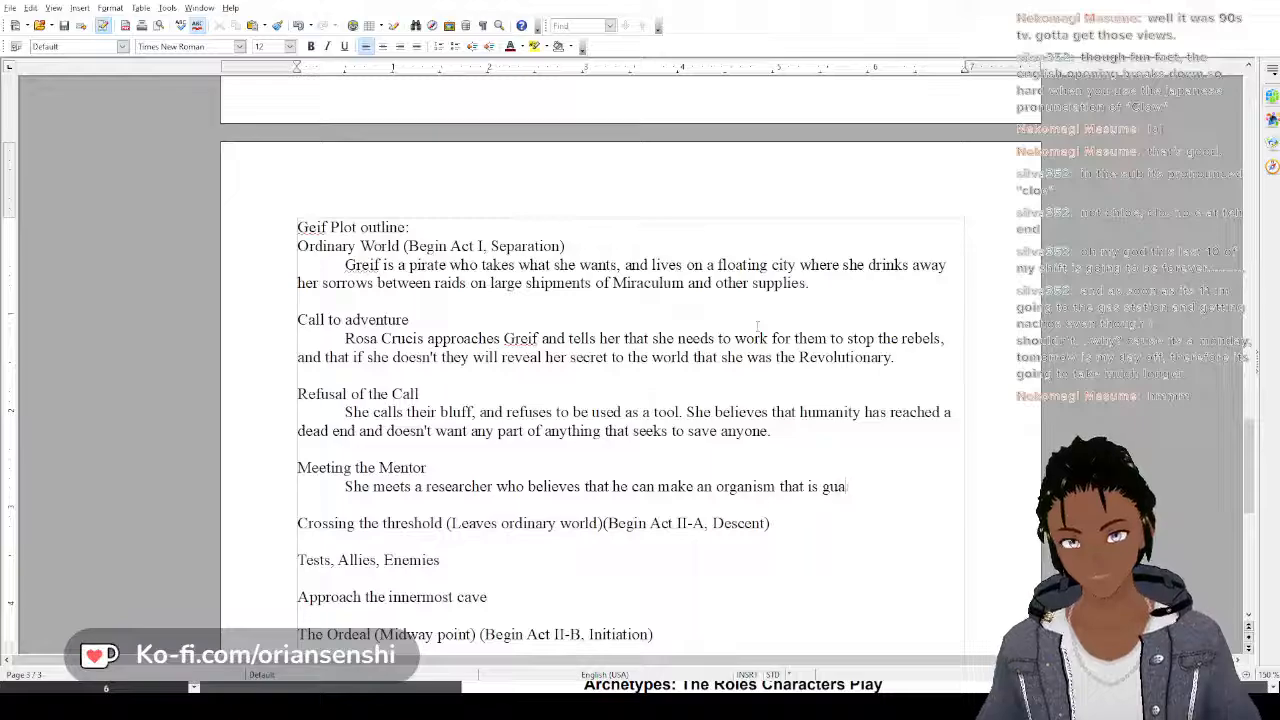
Continue the Meeting the Mentor sentence with "who believes that he can make an organism that is guaranteed to"
type("ranteed to")
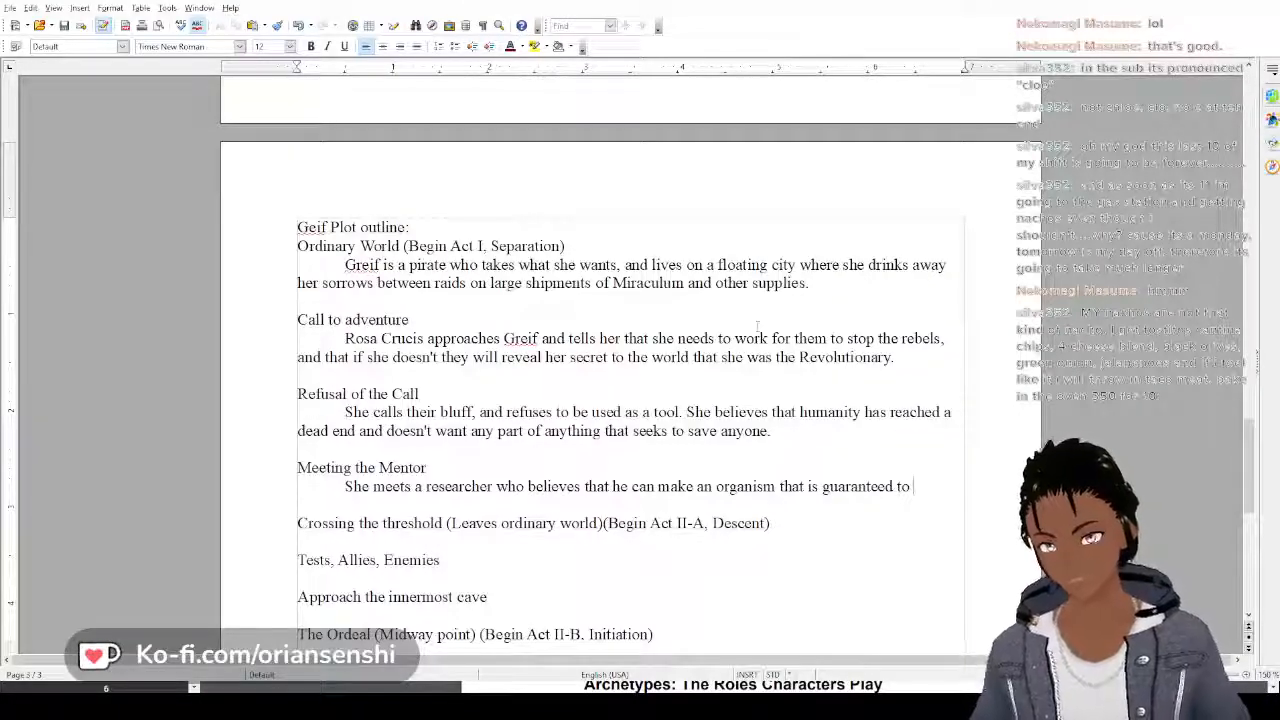
Complete the wording of the first Meeting the Mentor sentence with "evolve back into humans eventually"
type("evol")
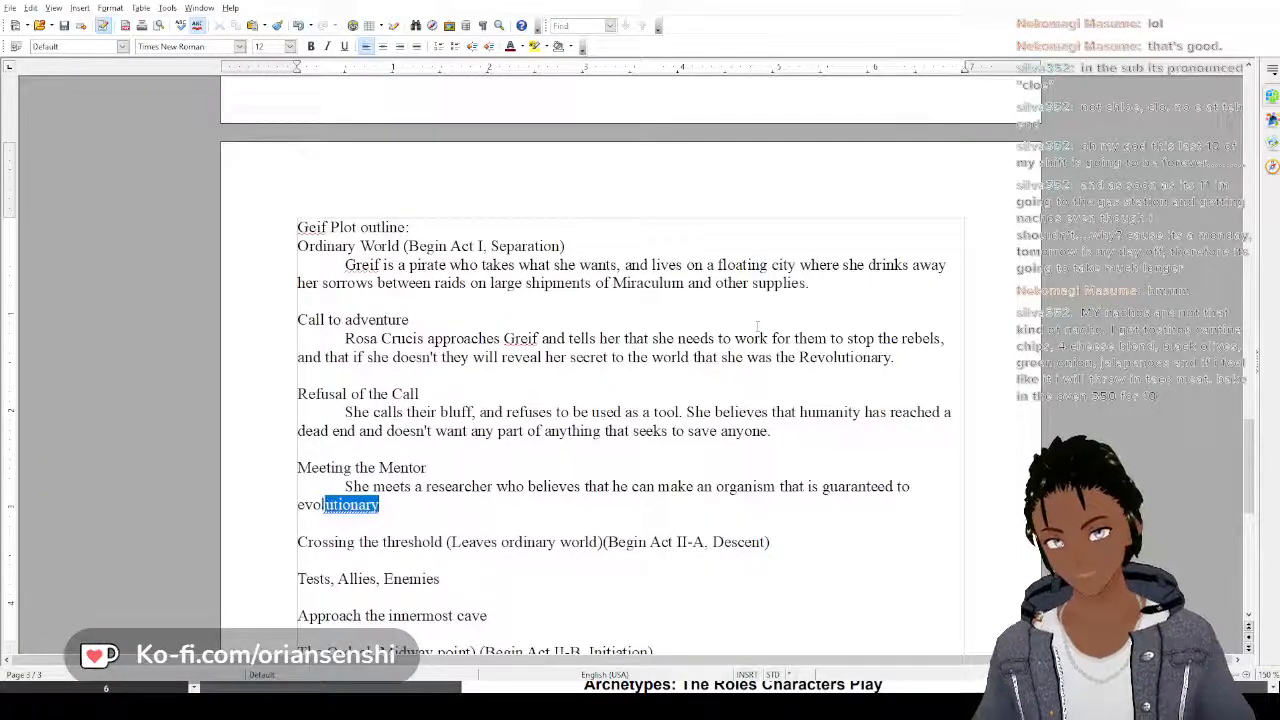
type("ve back")
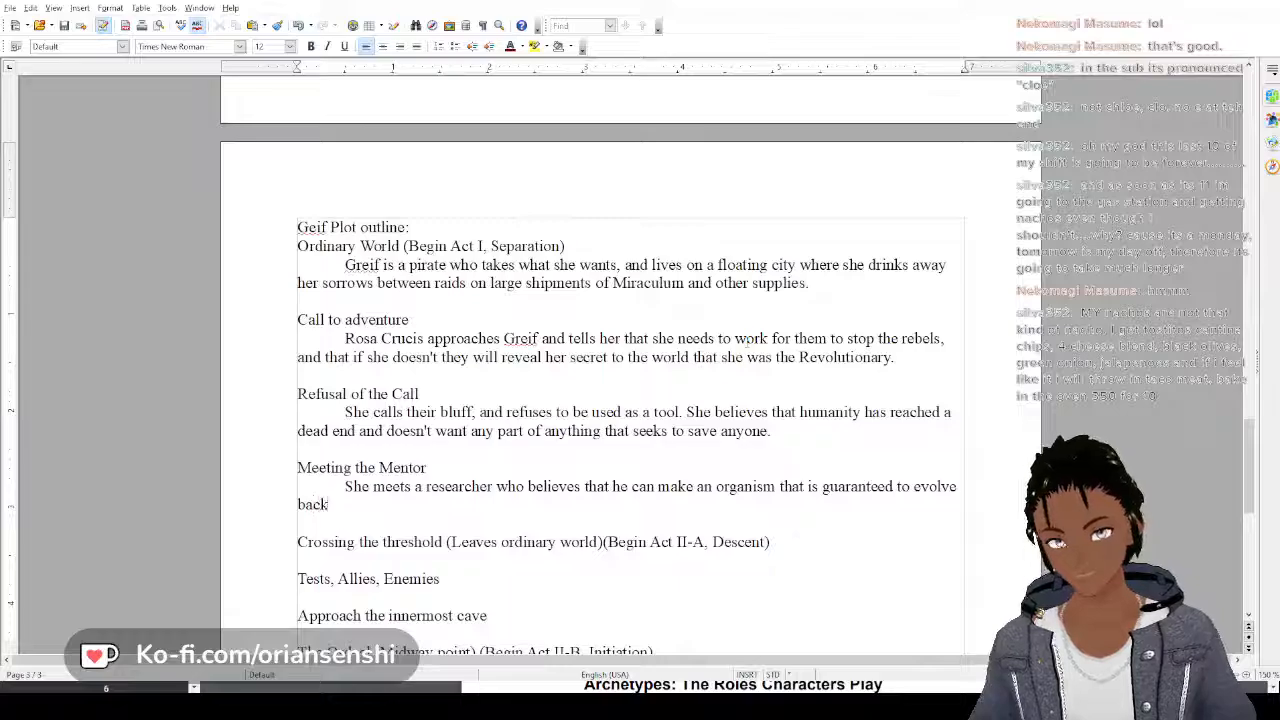
type(" into humans")
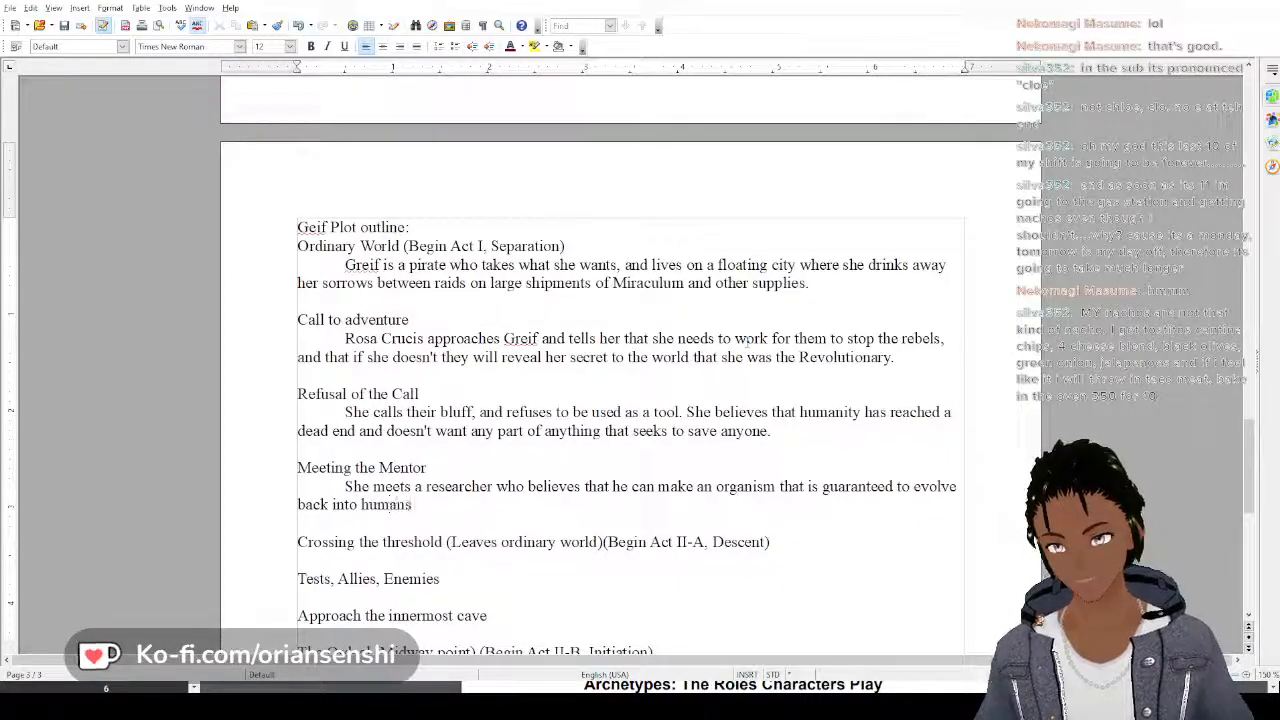
type(" eventually")
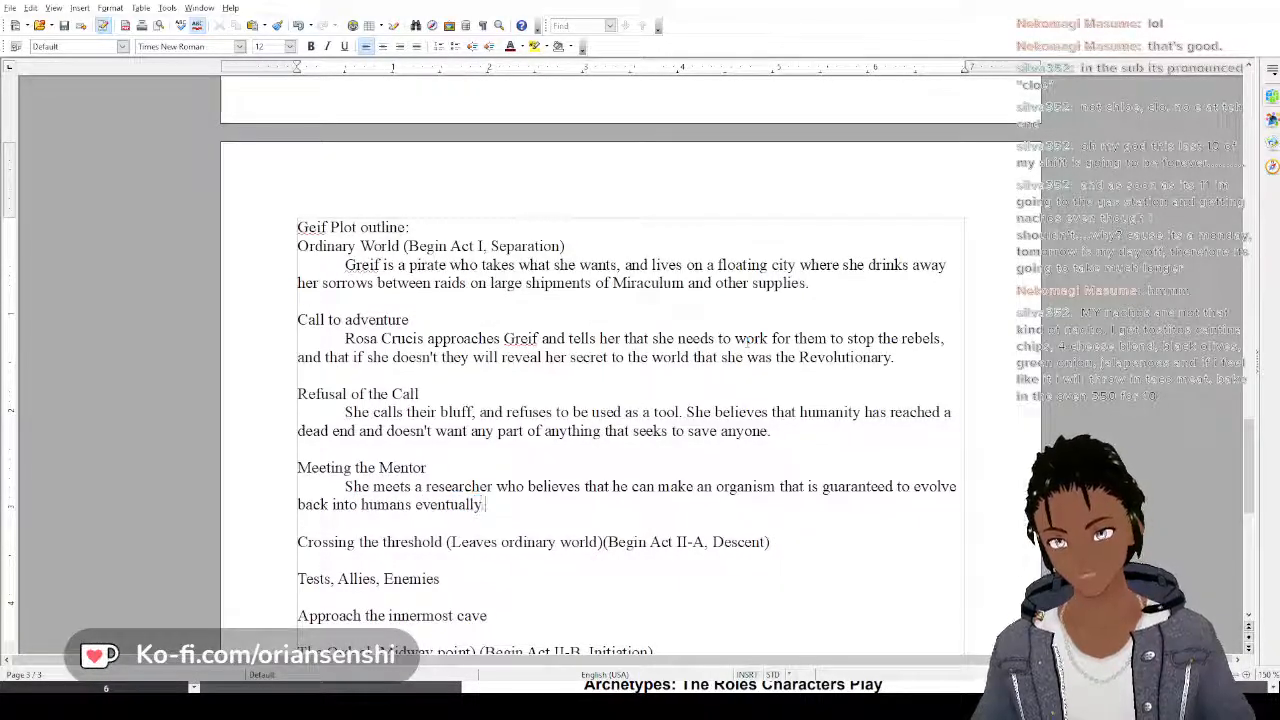
type(". She i")
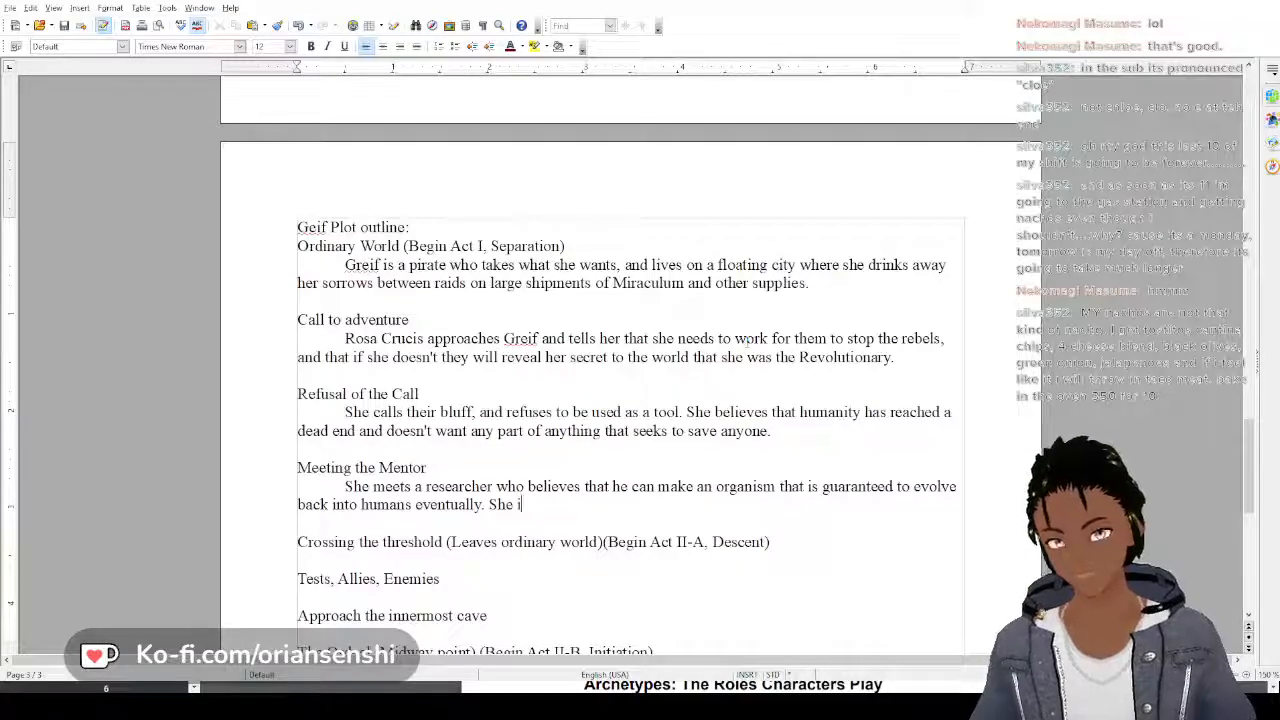
type("s dri")
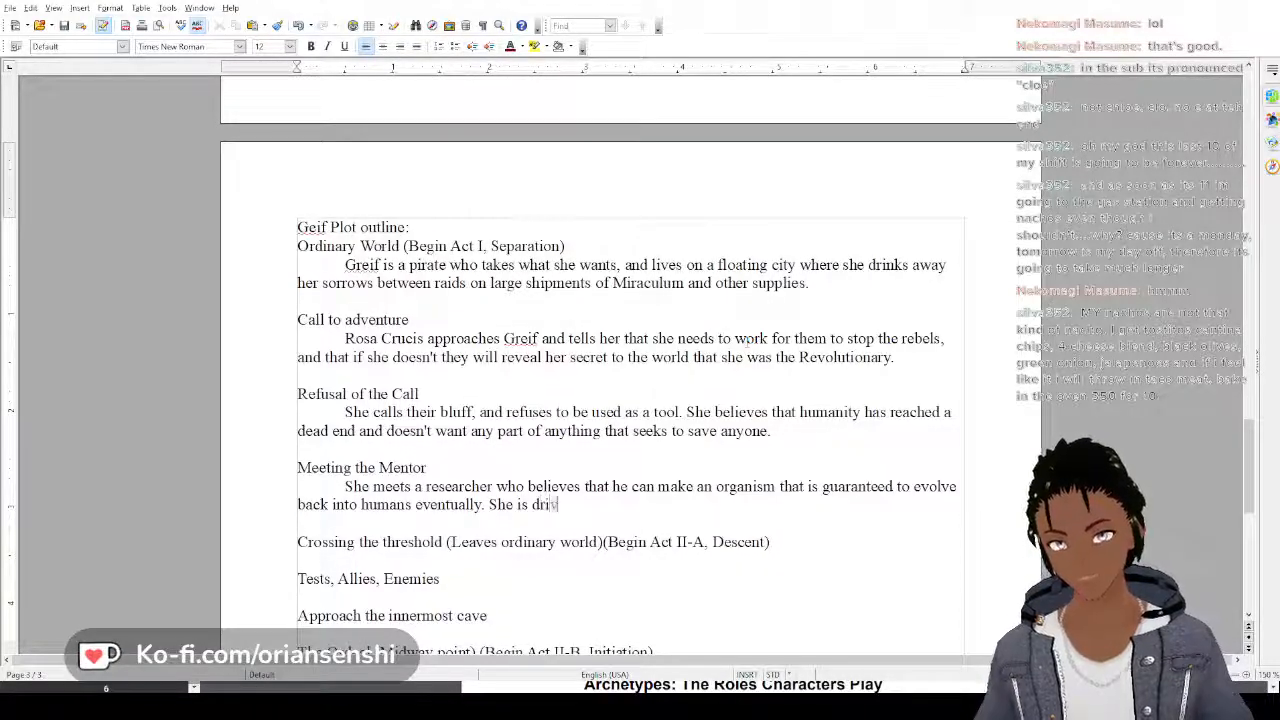
type("ven by the idea")
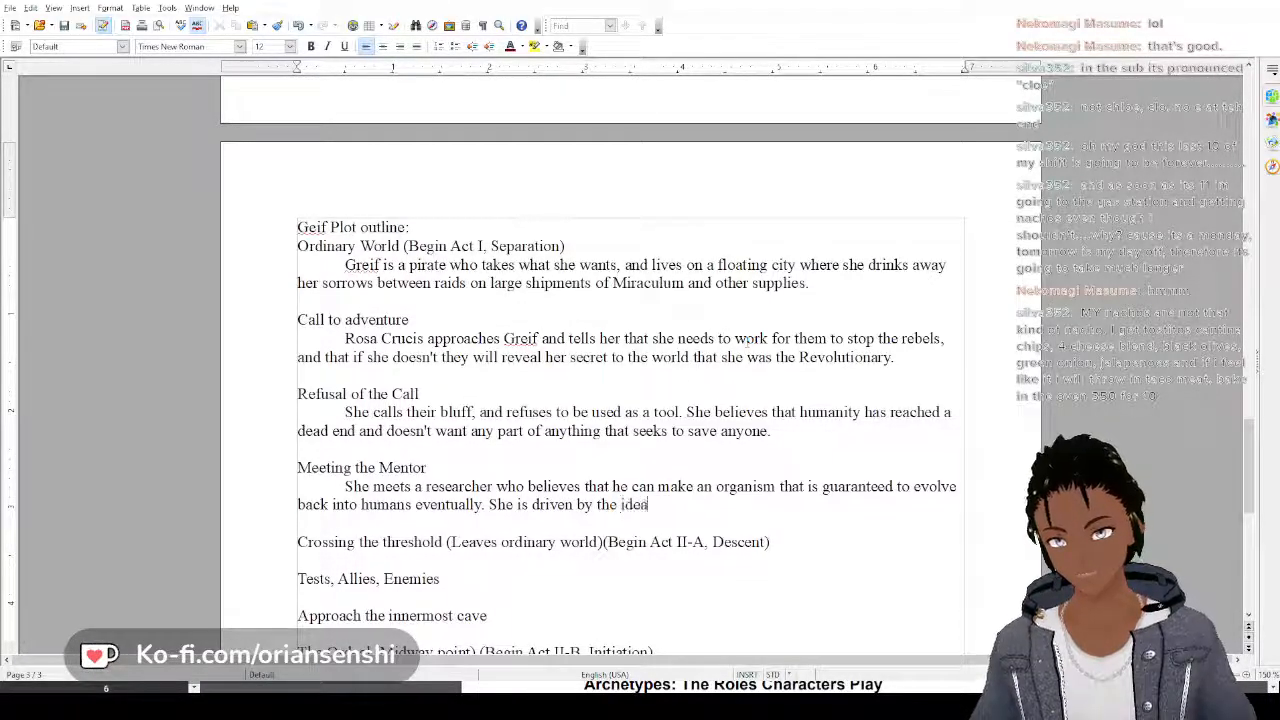
type(" of giving h")
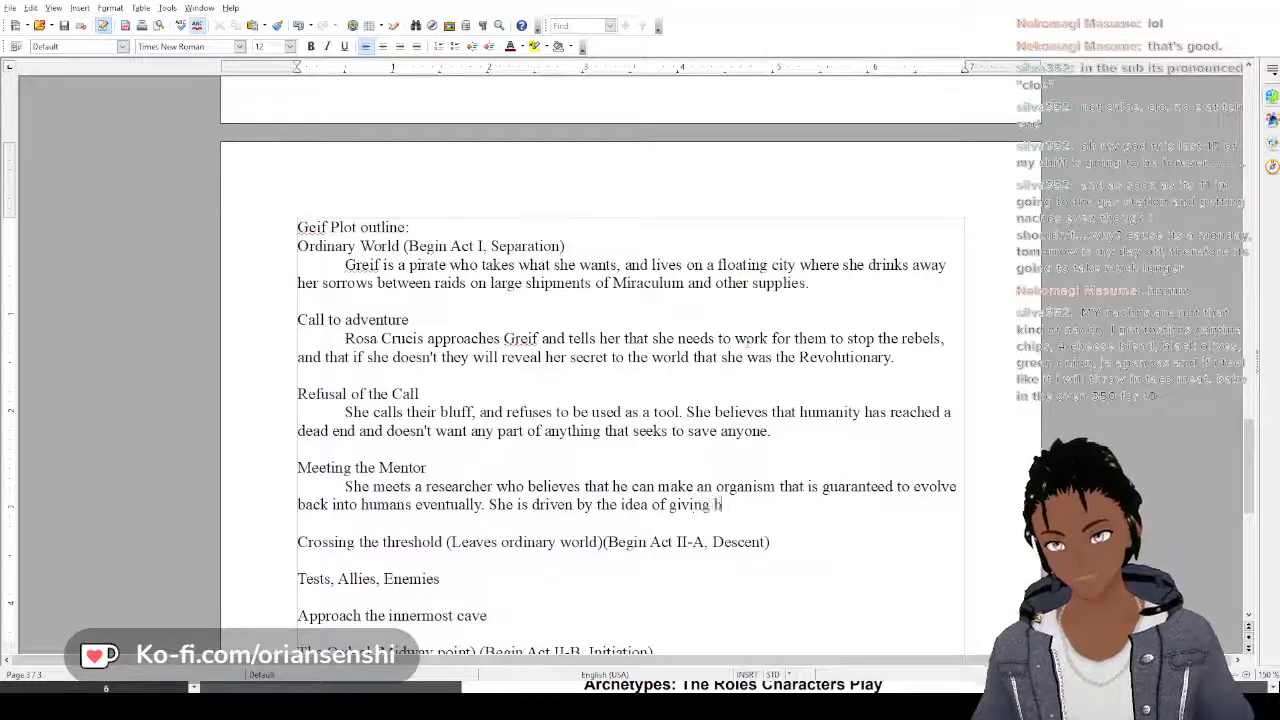
type("umanity a fre")
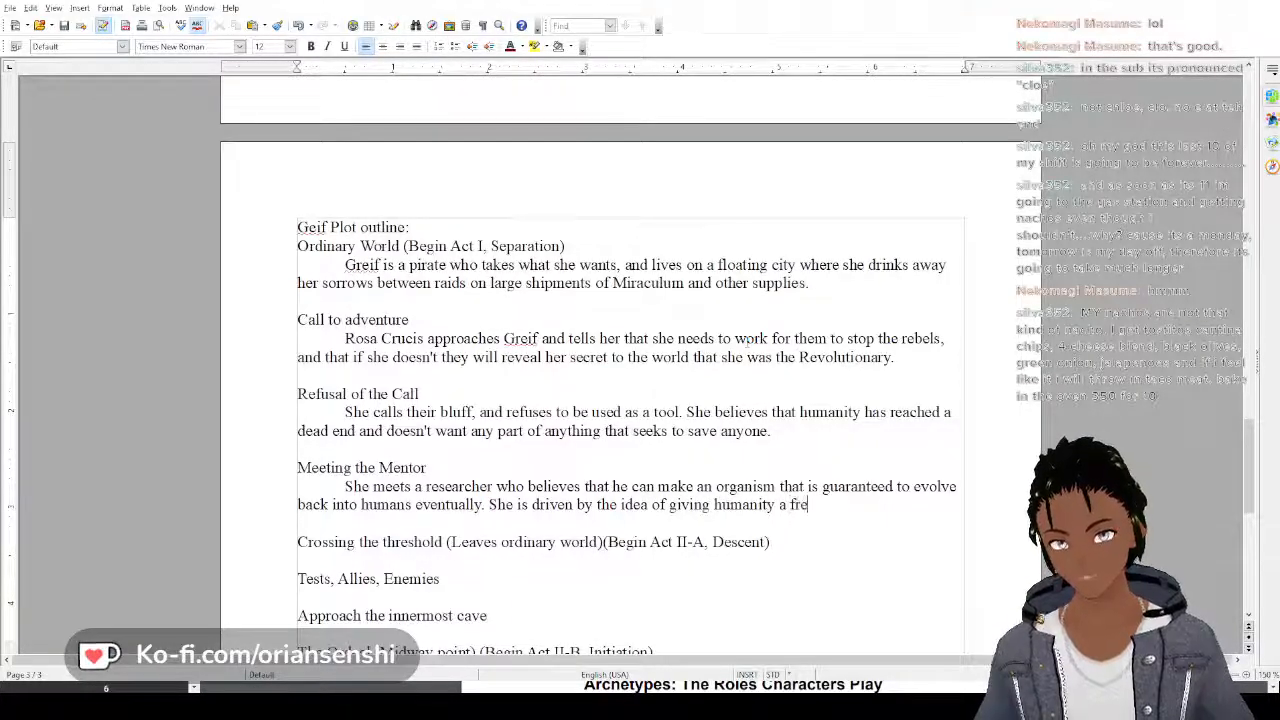
type("sh sta")
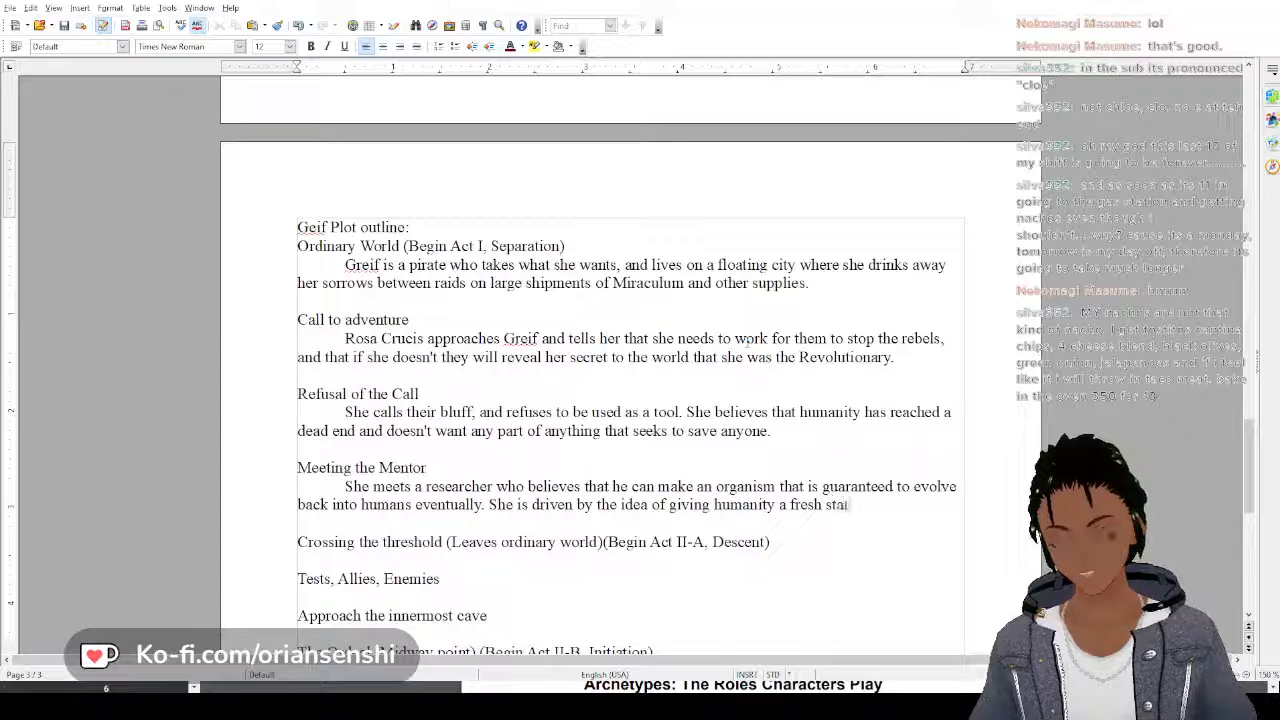
type("rt")
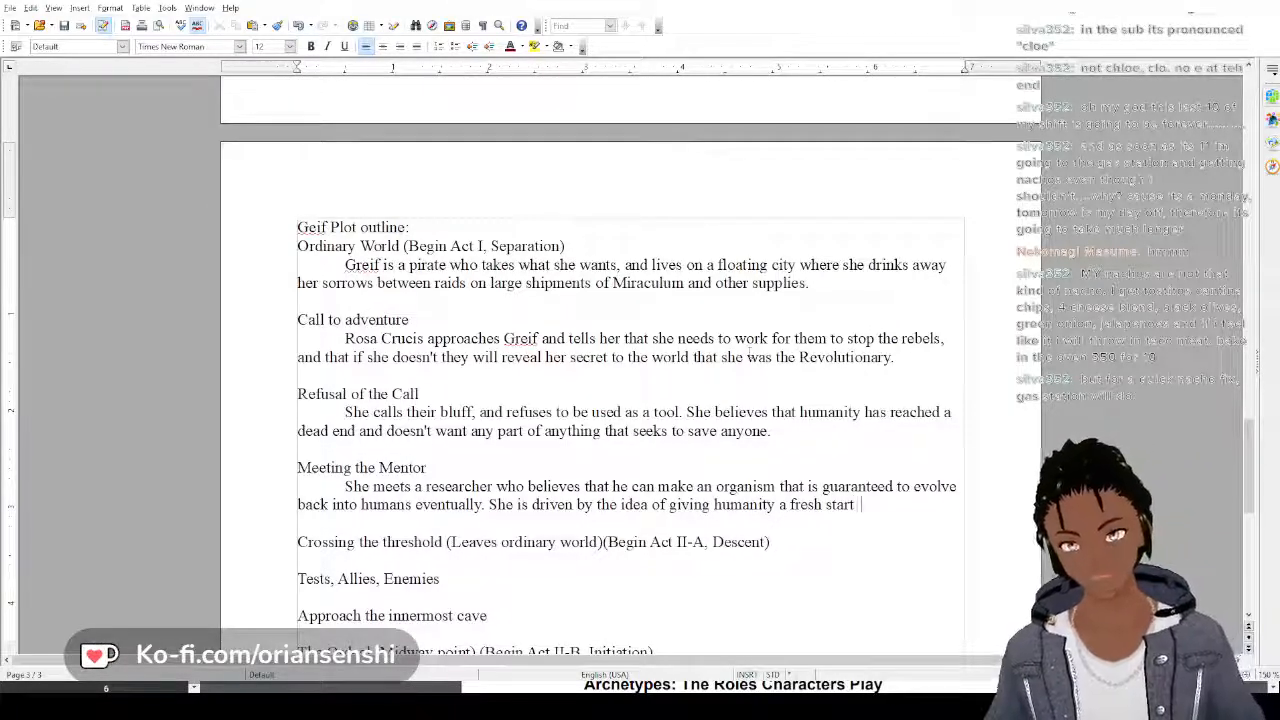
End the sentence with a period and add "She is driven by the idea of giving humanity a fresh start."
type(".")
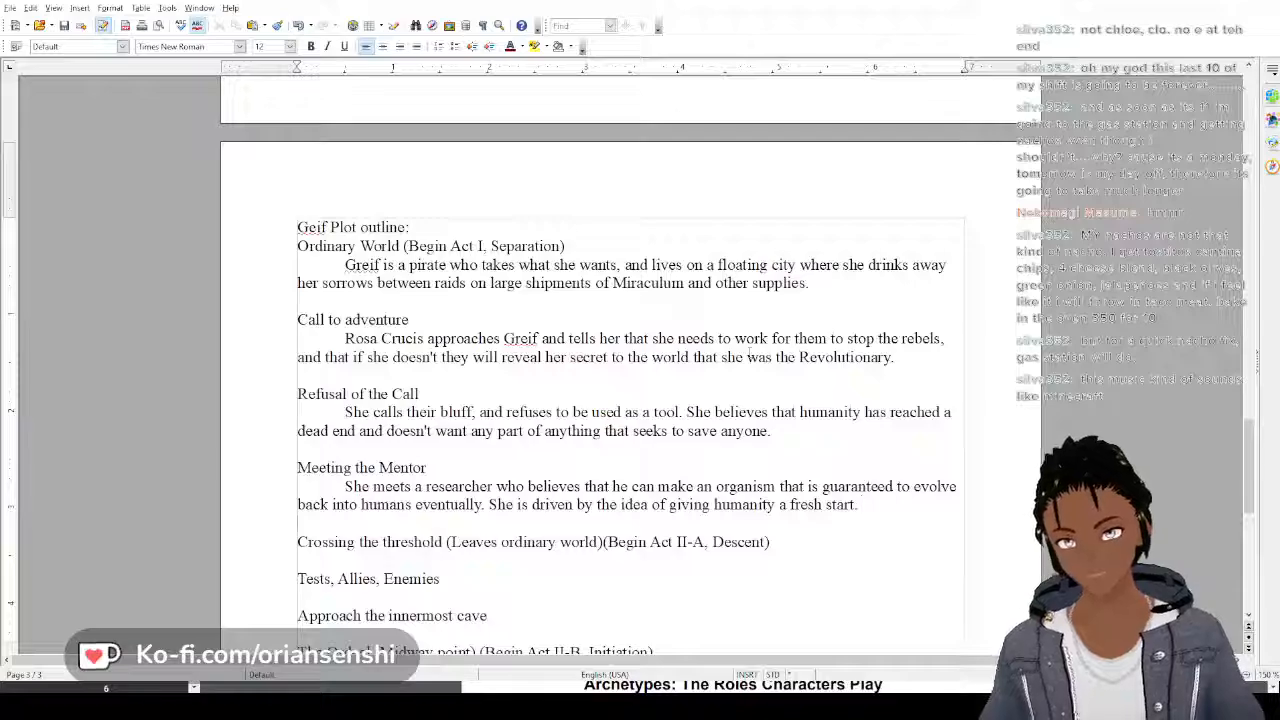
Add blank lines under the Crossing the threshold heading and indent the first one for a new paragraph
key("Down")
key("Down")
key("Return")
key("Return")
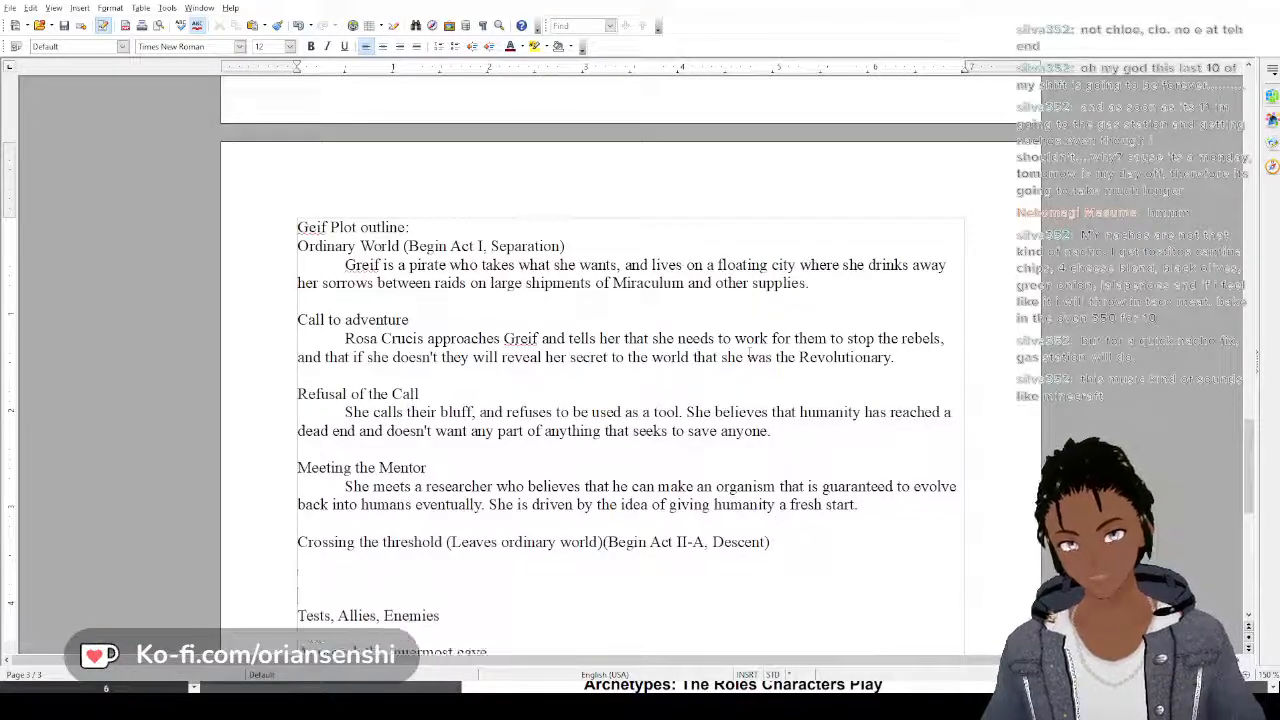
key("Up")
key("Up")
key("Tab")
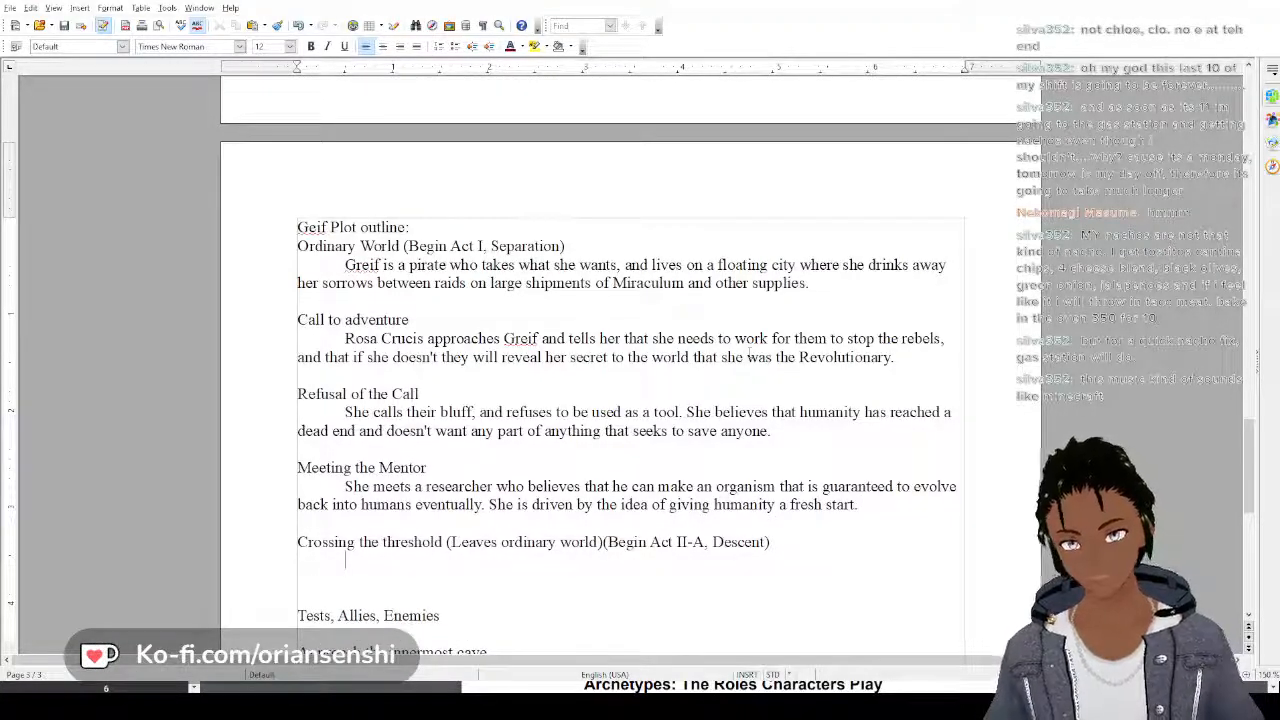
Start the Crossing the threshold paragraph with "She decides to help Rosa Crucis"
type("She decided")
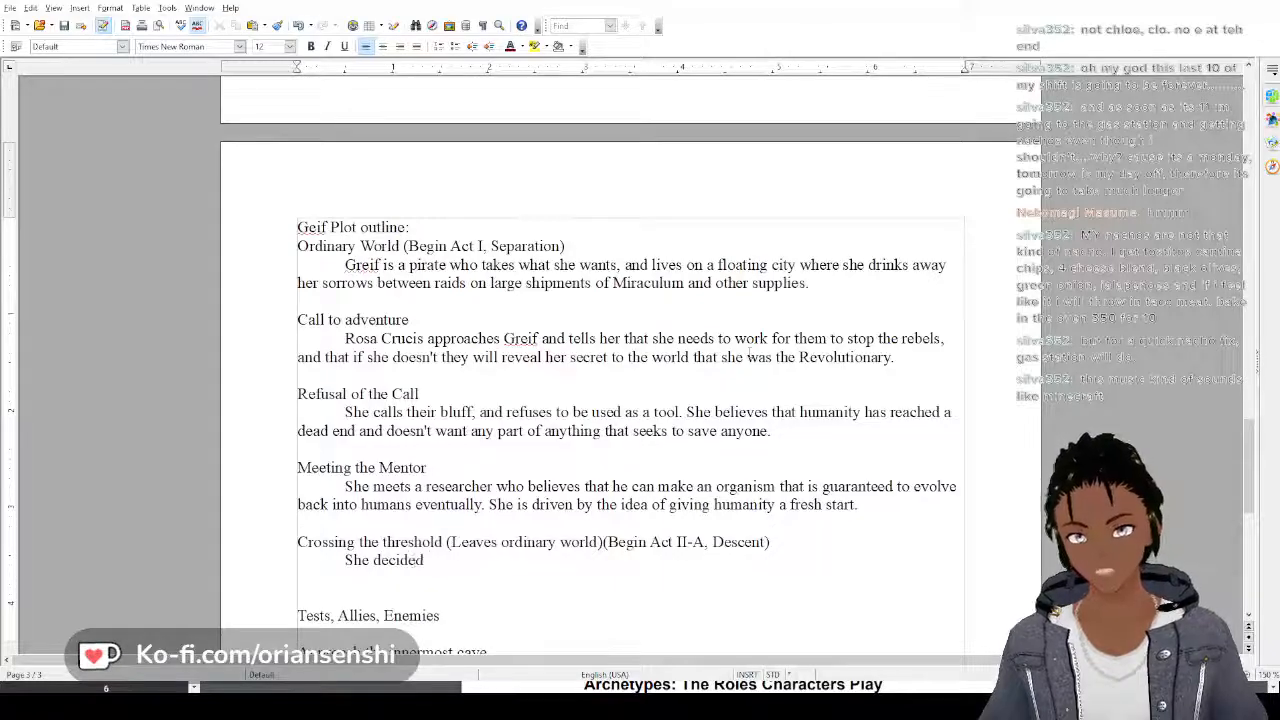
key("BackSpace")
type("s to help")
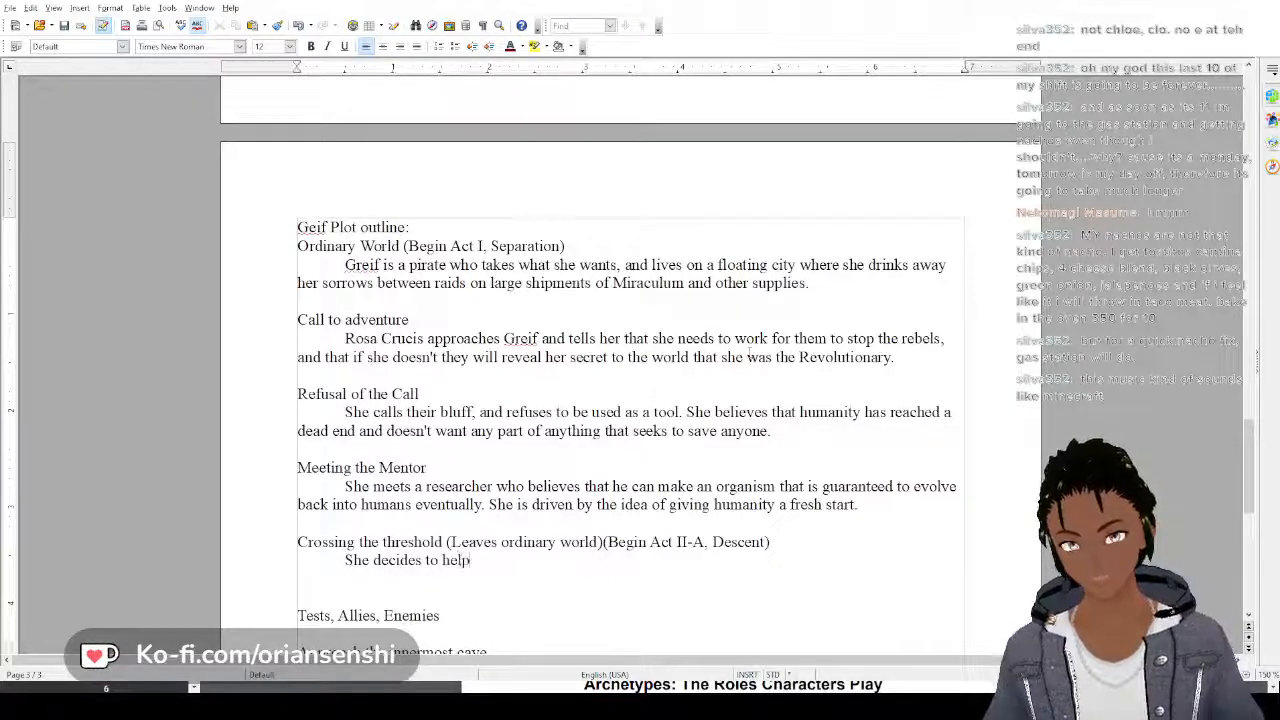
type(" the")
key("BackSpace")
key("BackSpace")
key("BackSpace")
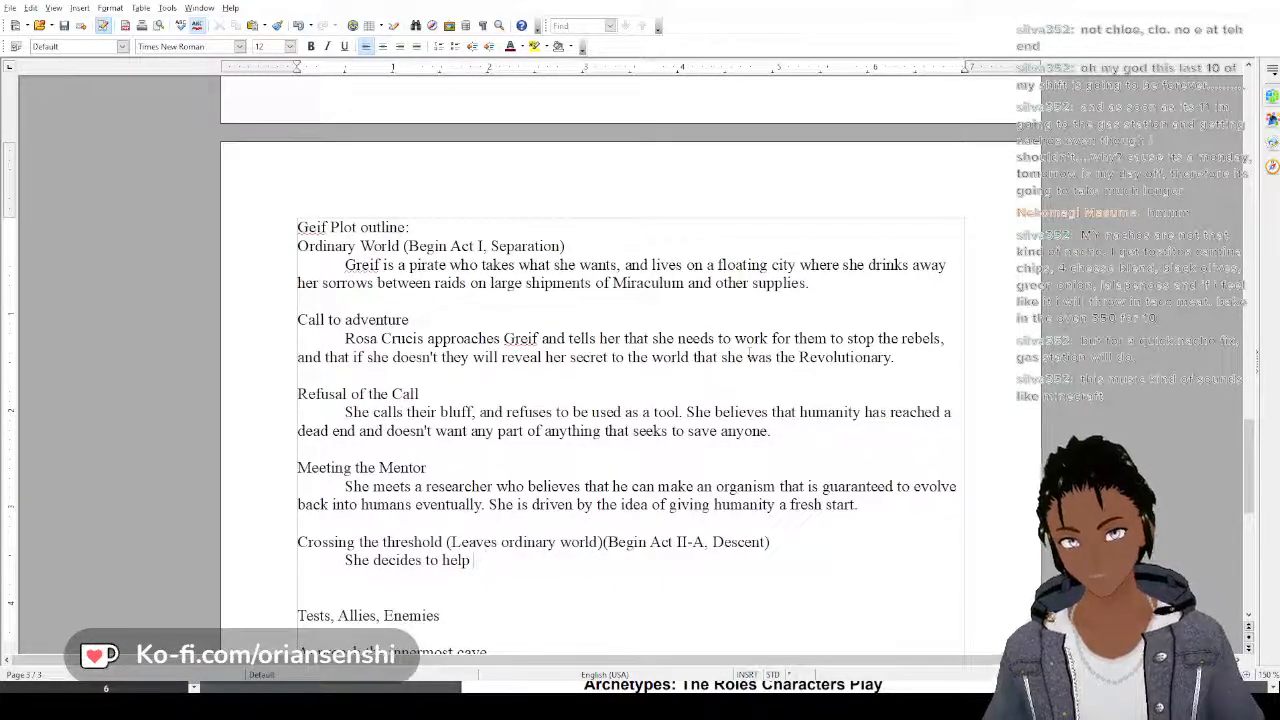
type("Rosa Crucis")
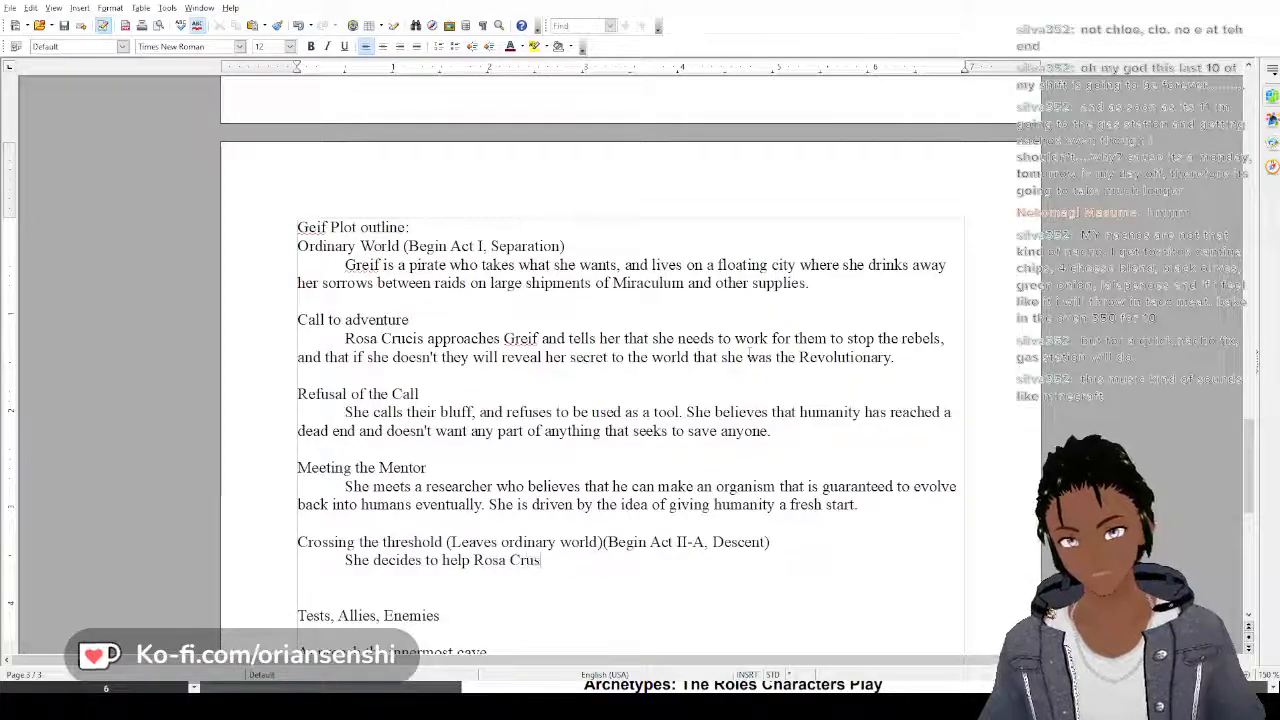
type(", but onl")
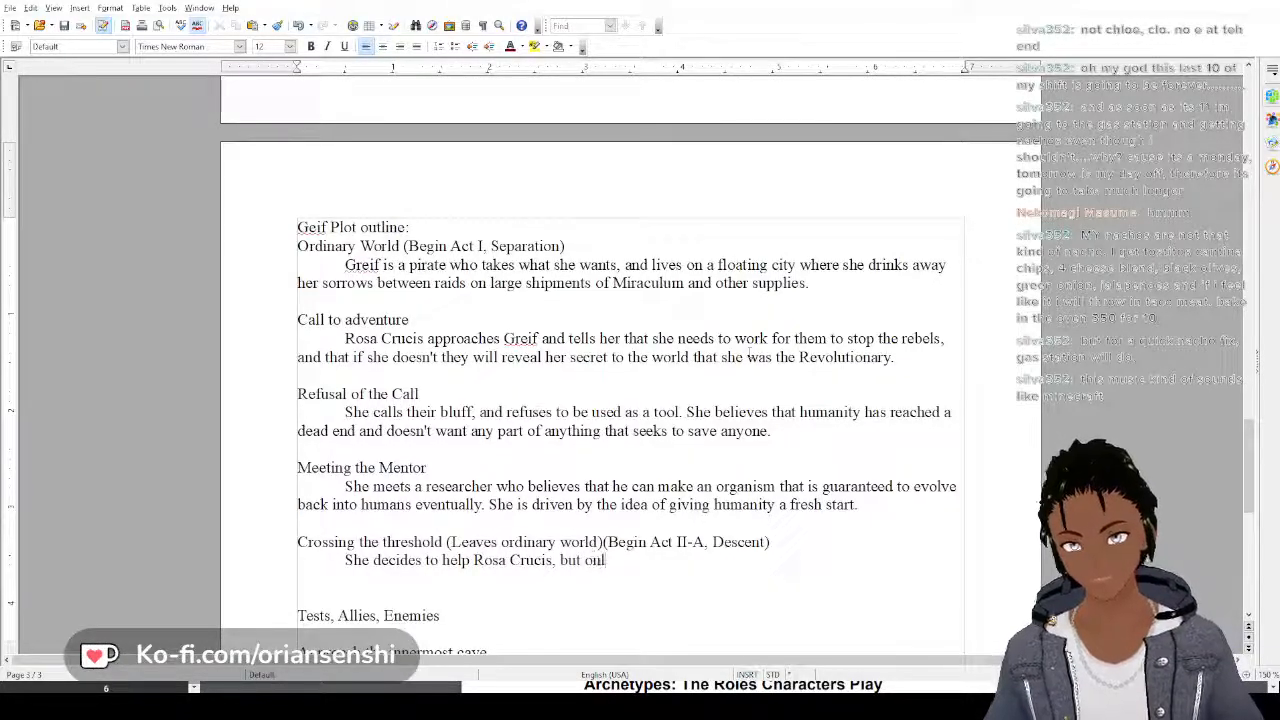
type("y so that she")
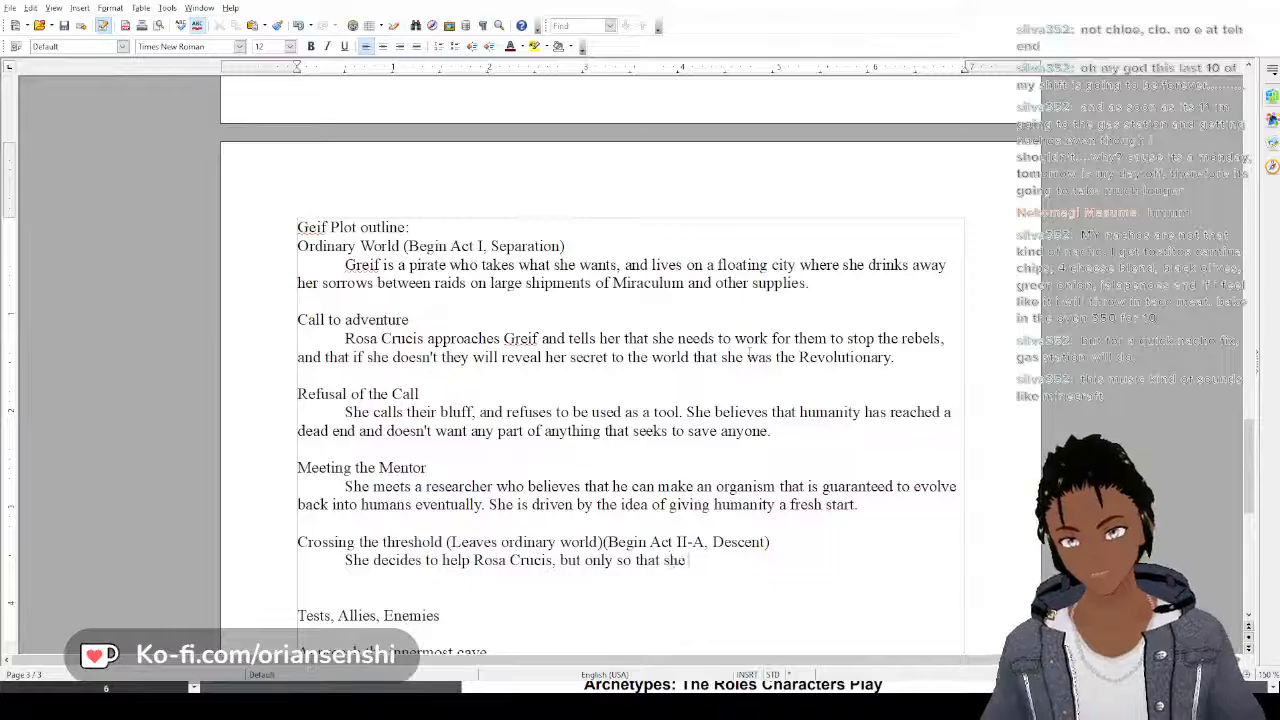
type(" can find out whe")
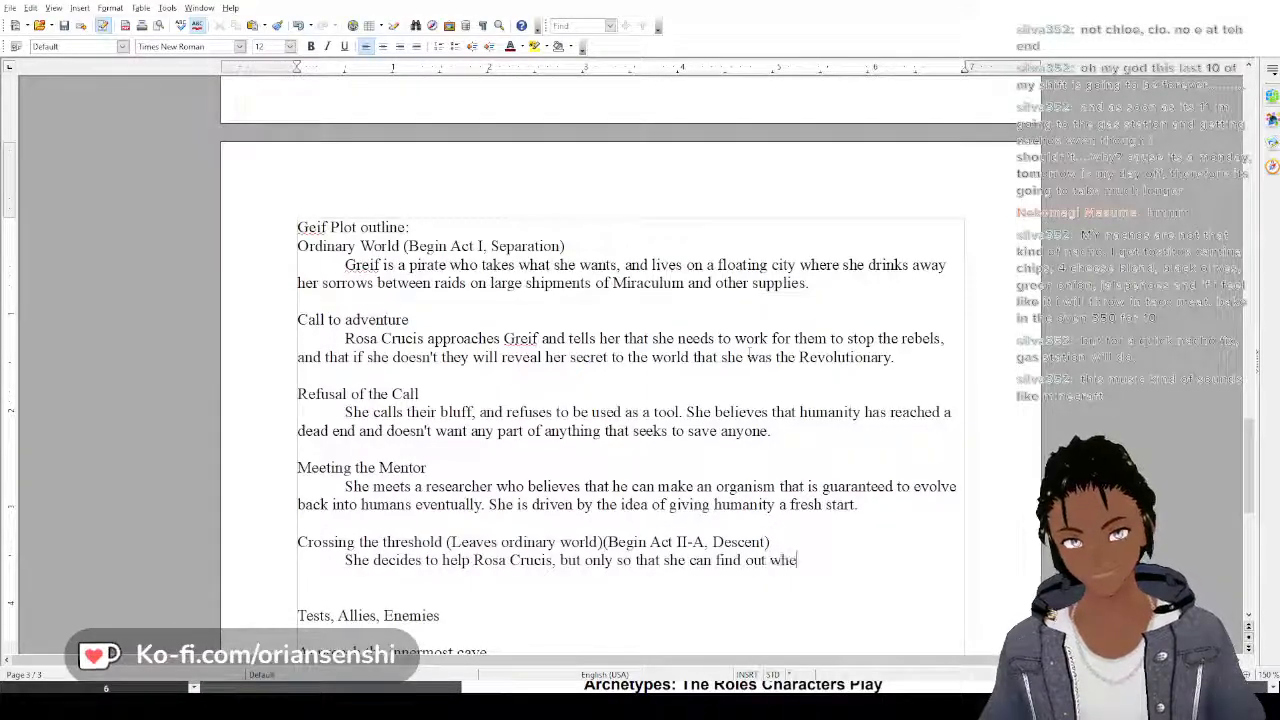
type("re their bunke")
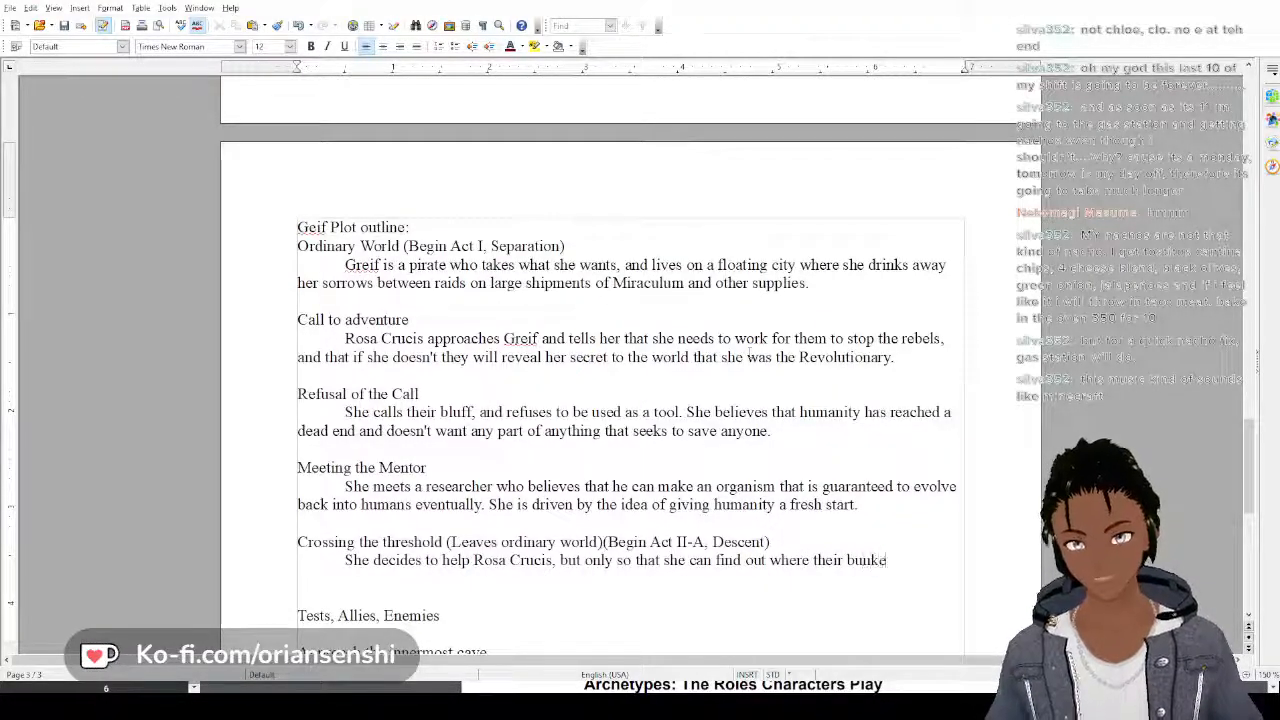
type("rs are and")
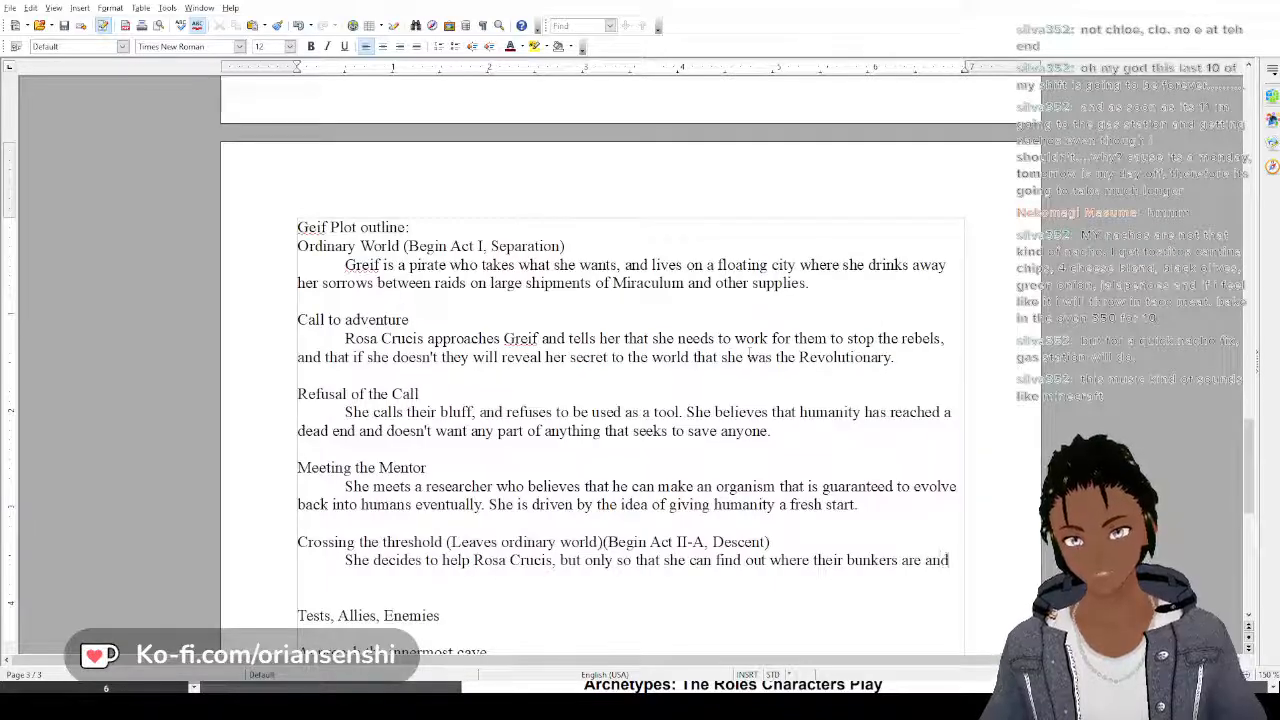
type(" s")
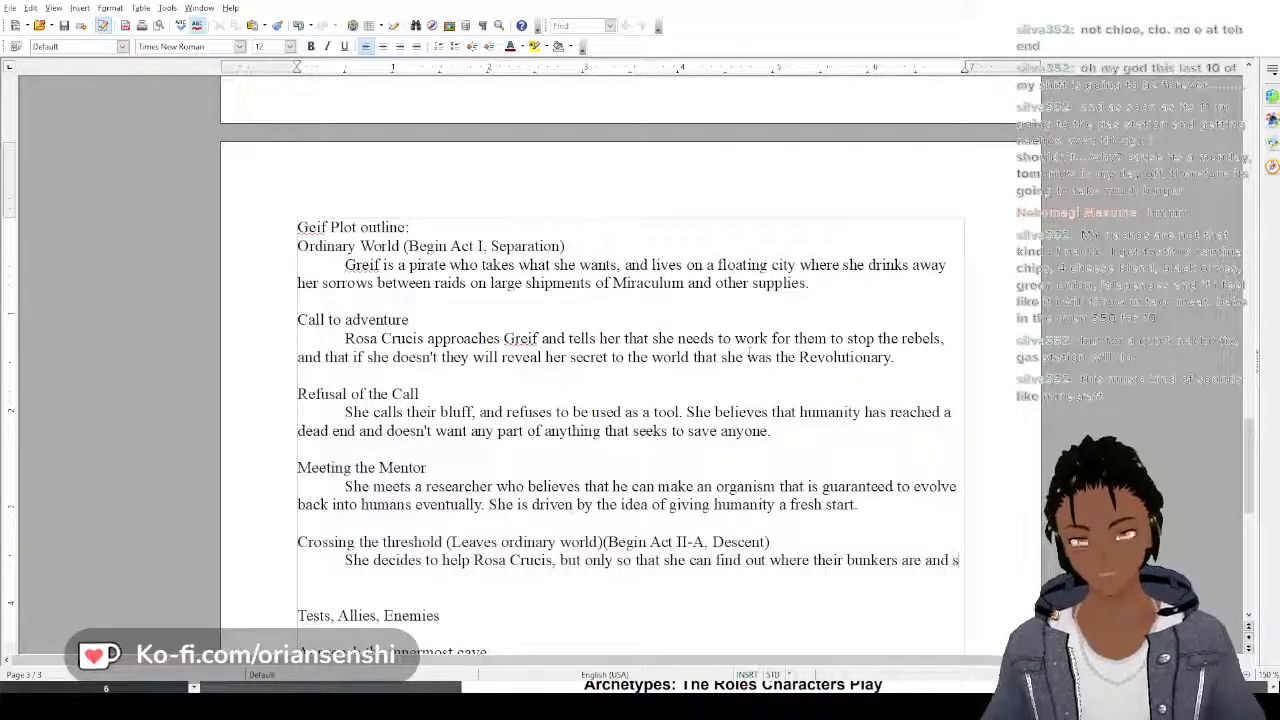
type("abota")
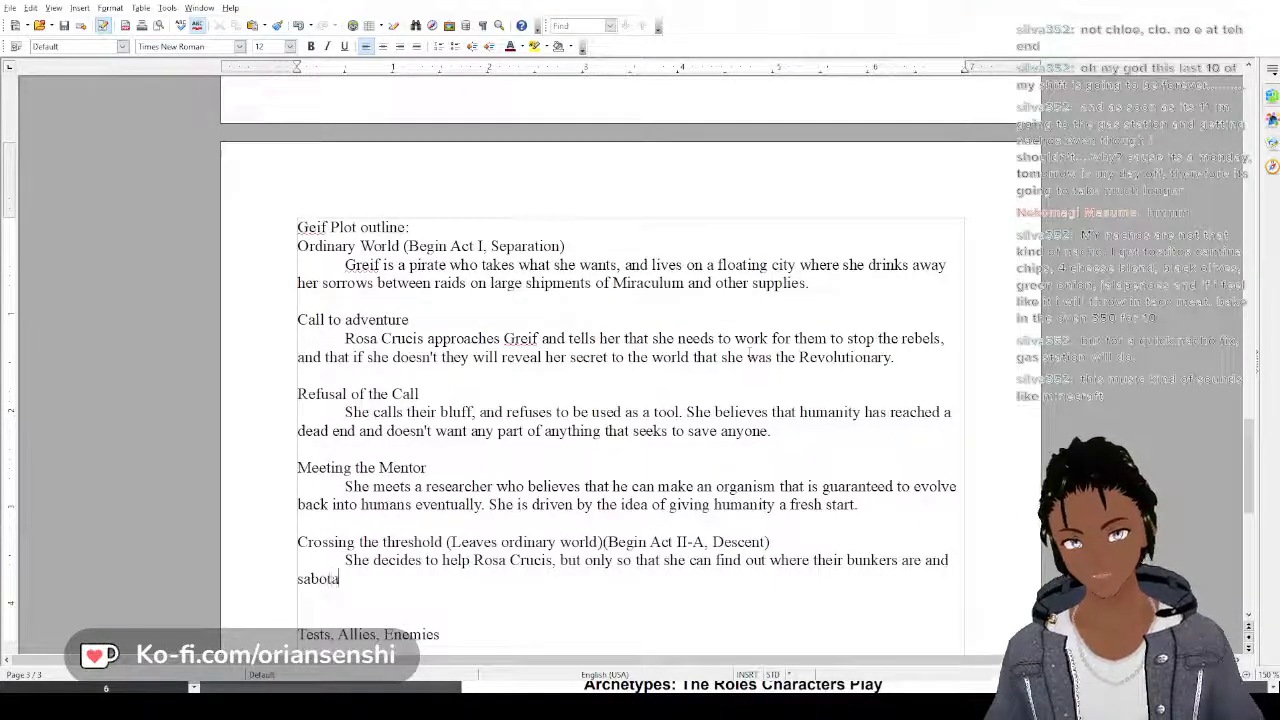
type("ge them.")
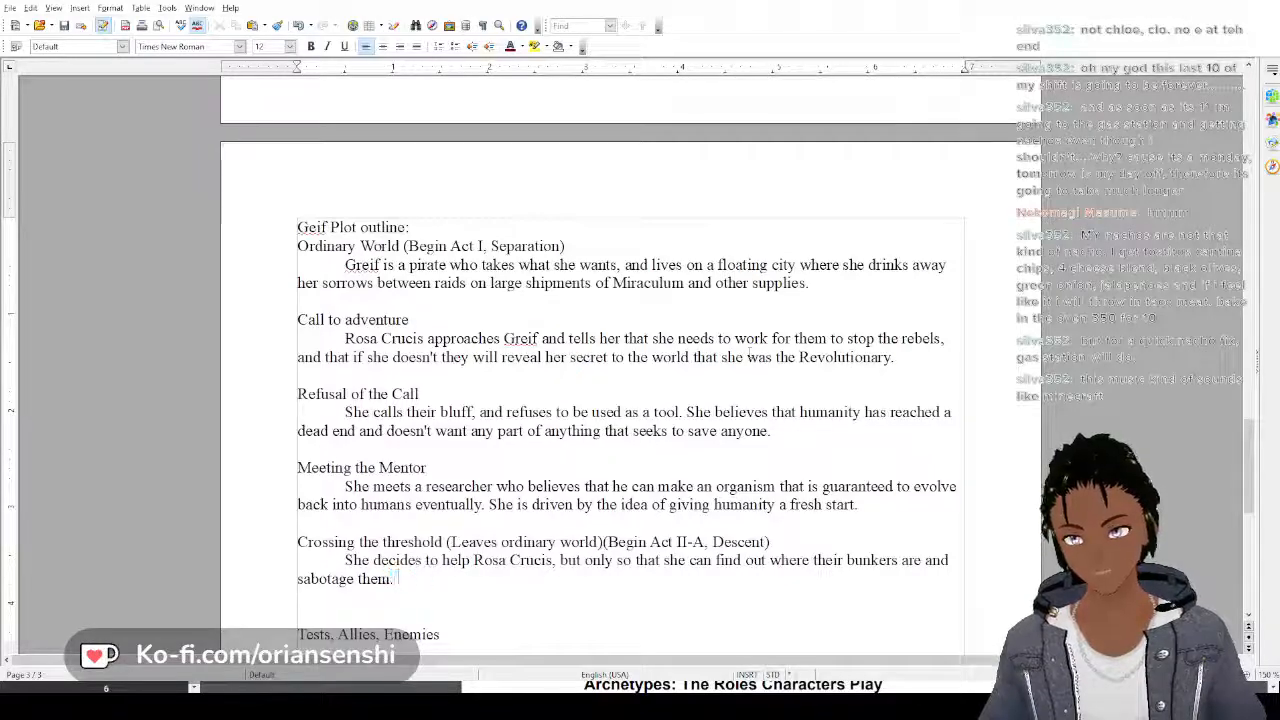
type(" She")
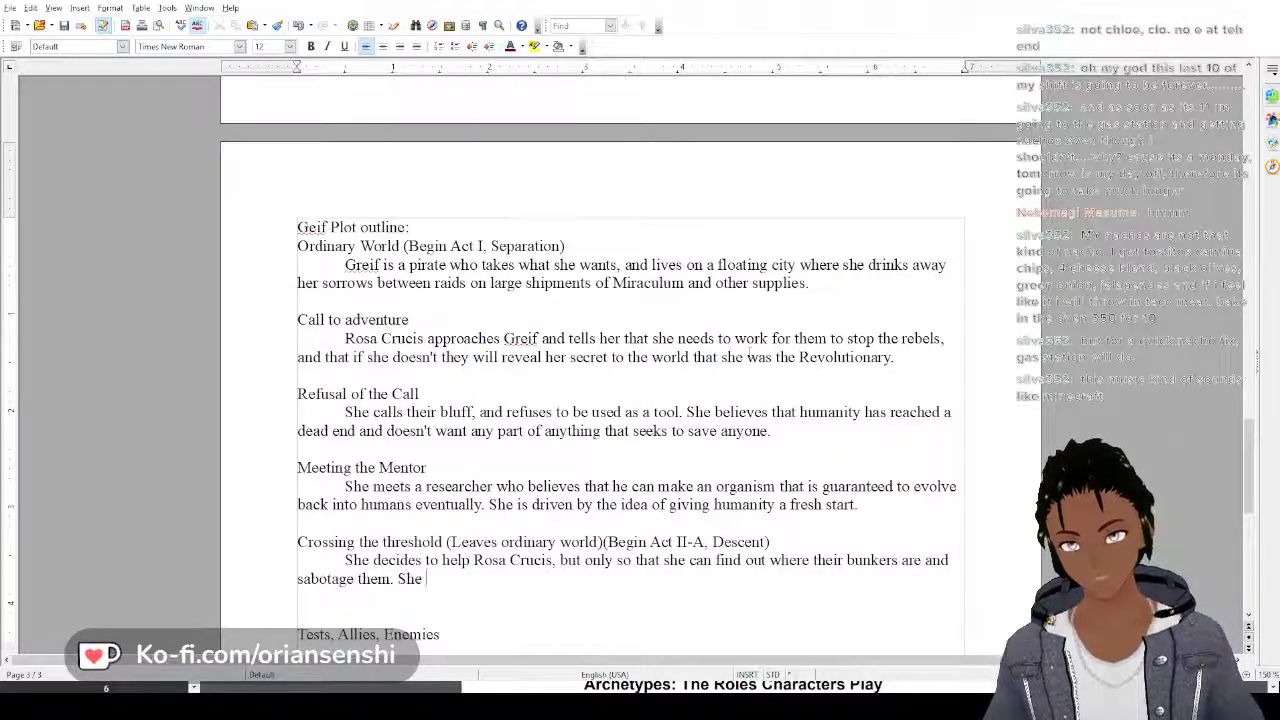
type(" also want")
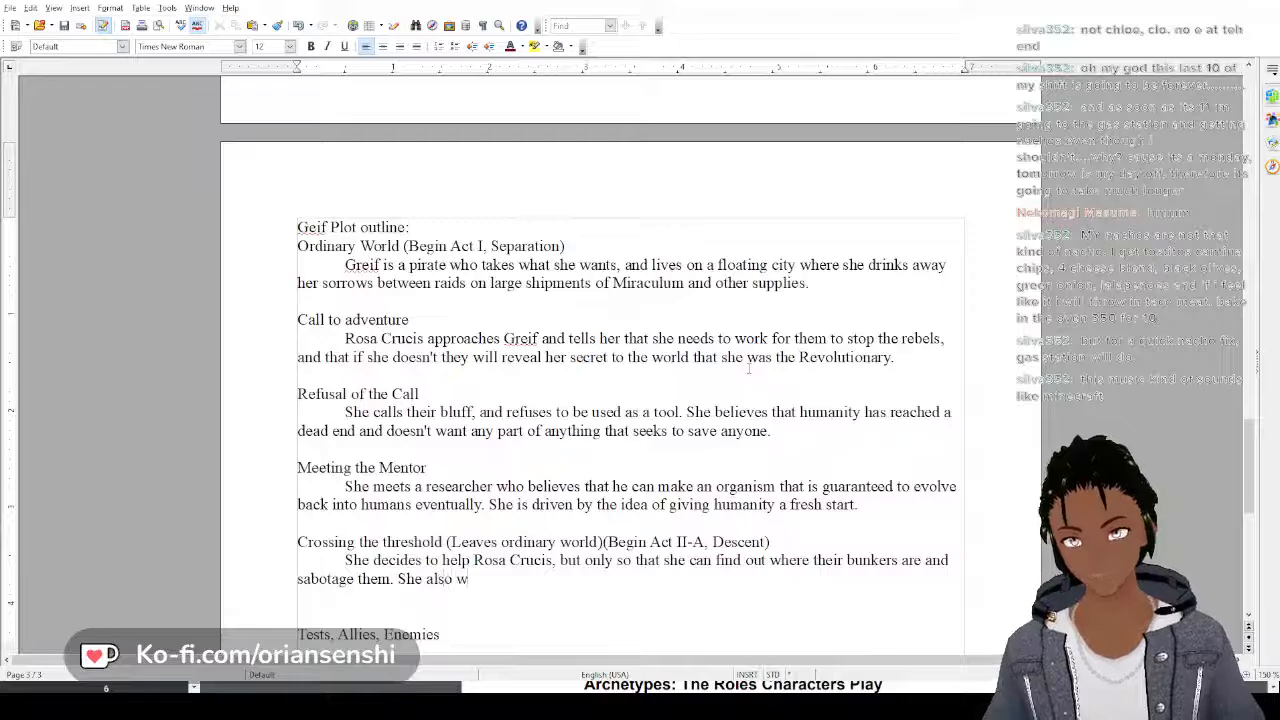
key("BackSpace")
key("BackSpace")
key("BackSpace")
key("BackSpace")
key("BackSpace")
key("BackSpace")
key("BackSpace")
key("BackSpace")
key("BackSpace")
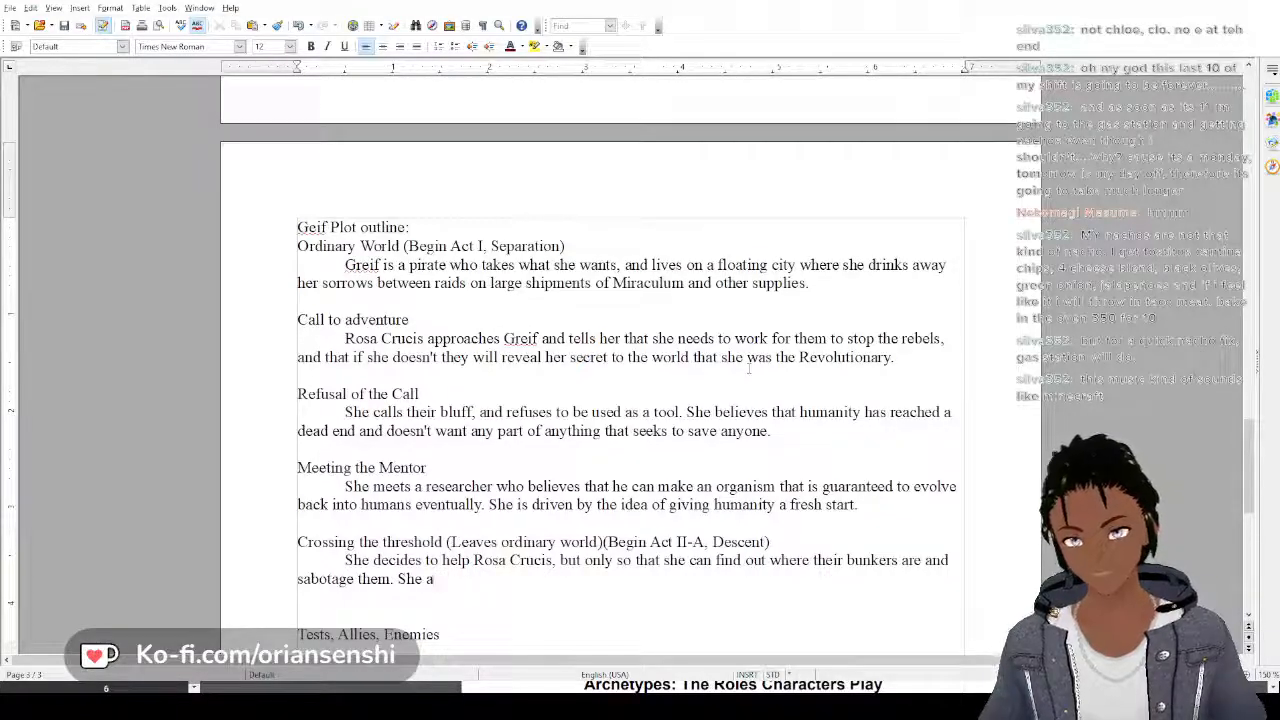
Continue the second Crossing the threshold sentence with "wants the bomb to go off, but she"
type("wants ")
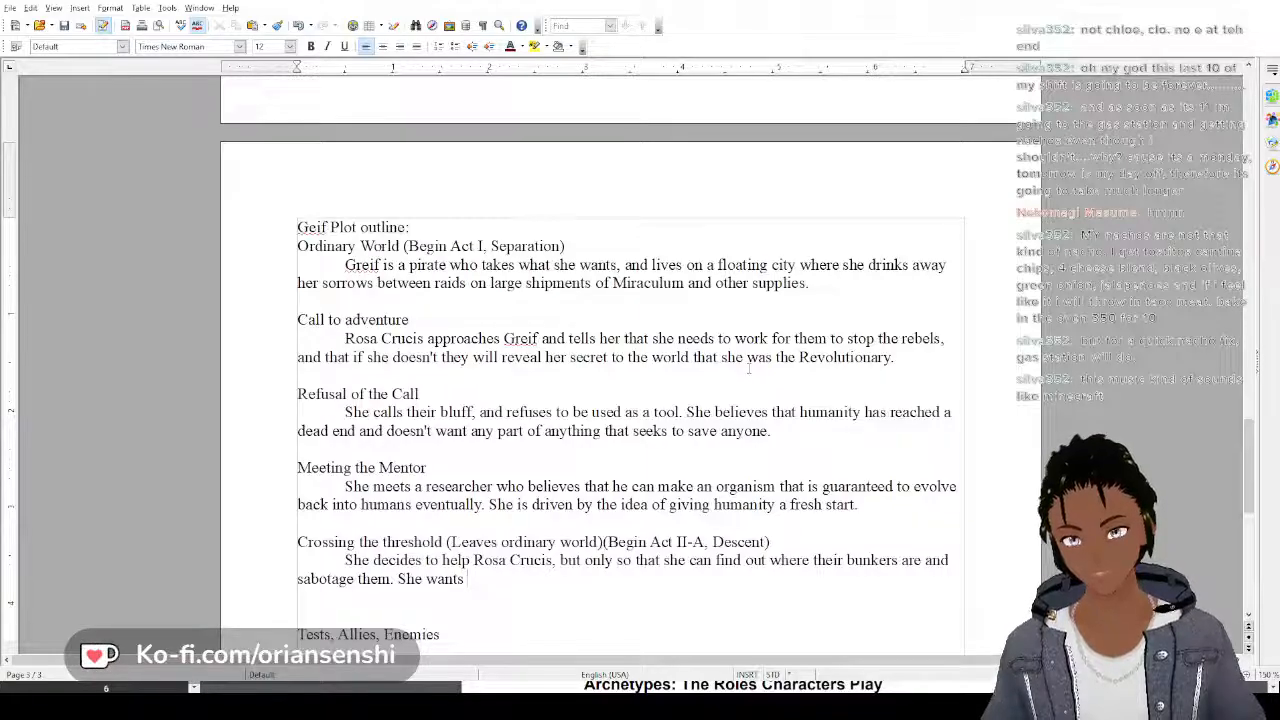
type("t")
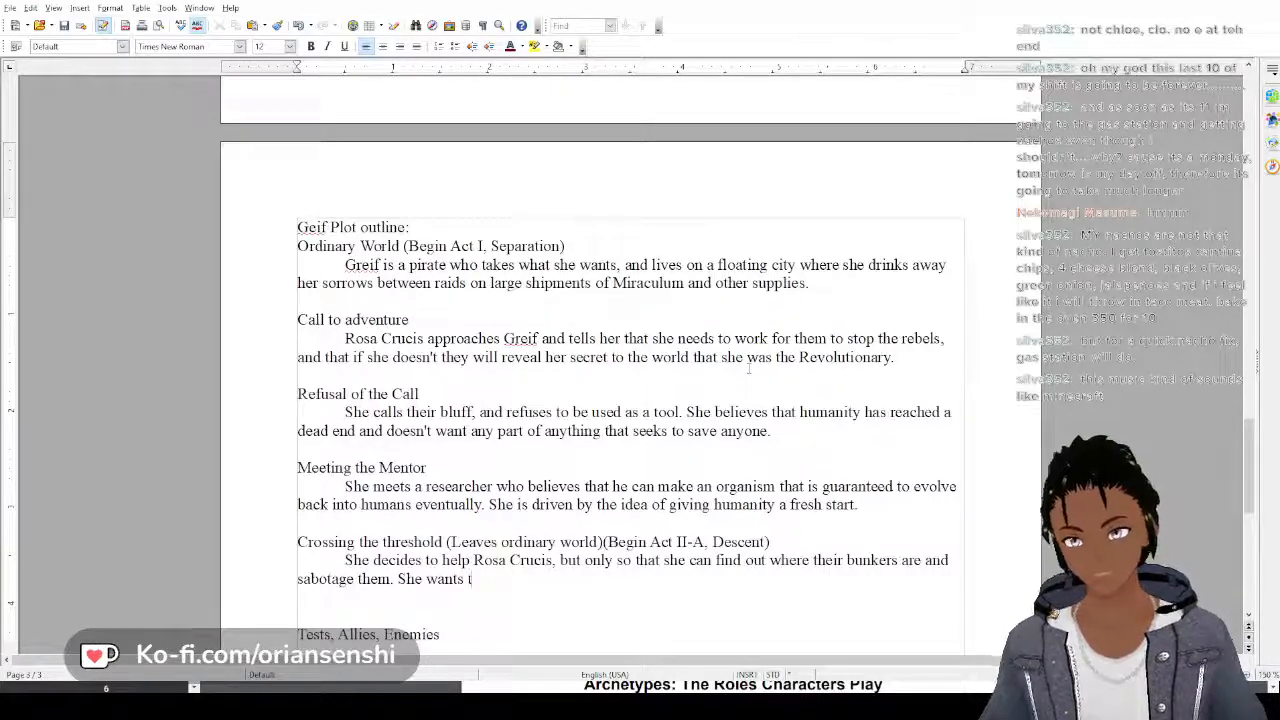
type("he bomb to g")
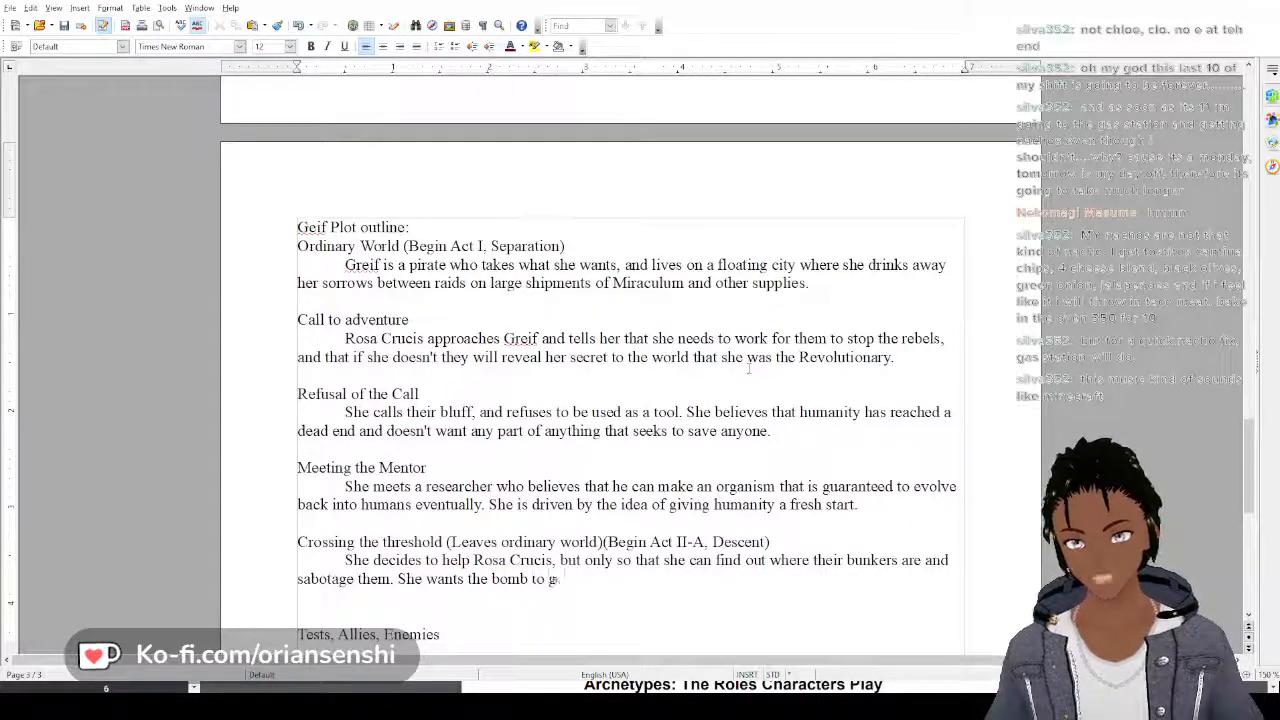
type("o off, but she")
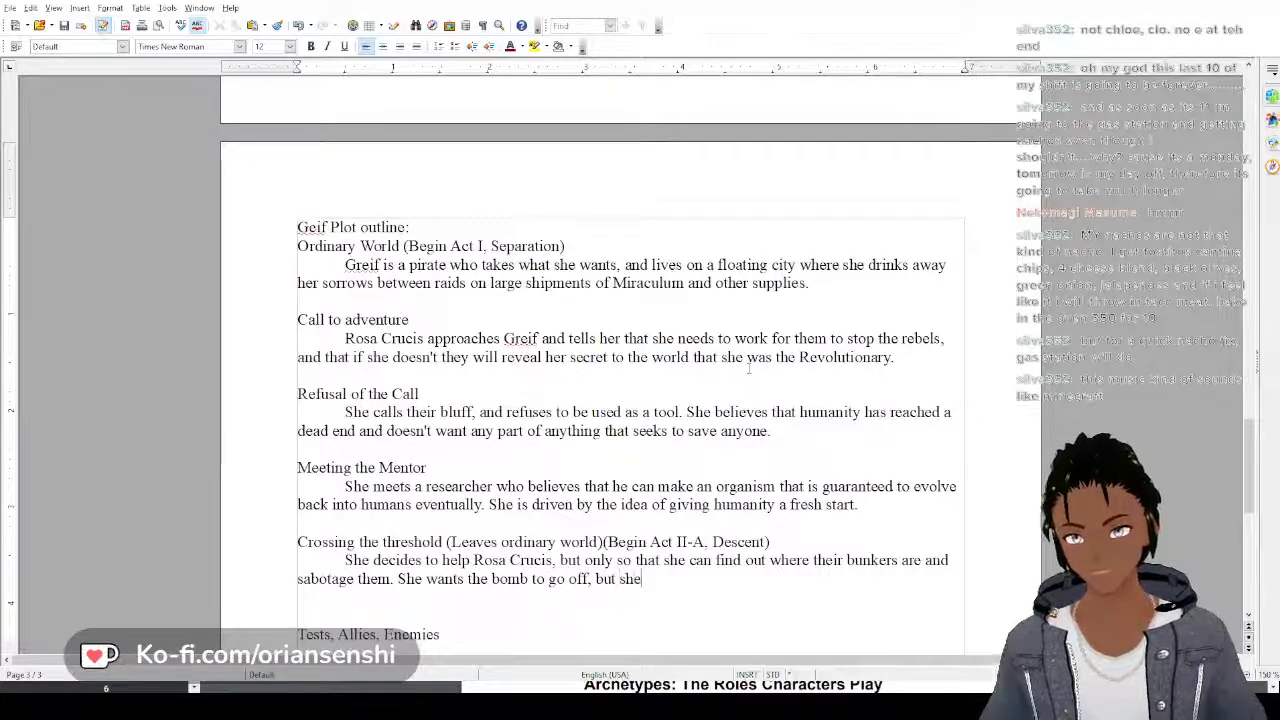
type(" wants it t")
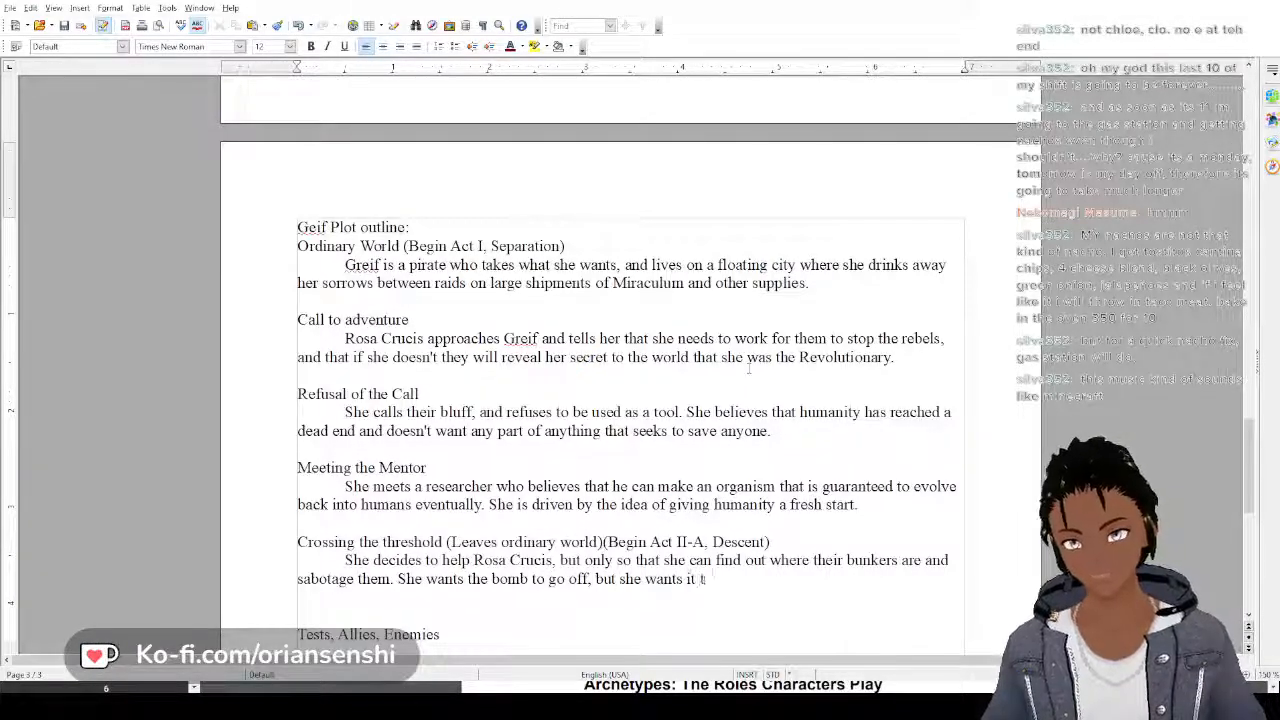
type("o kill ")
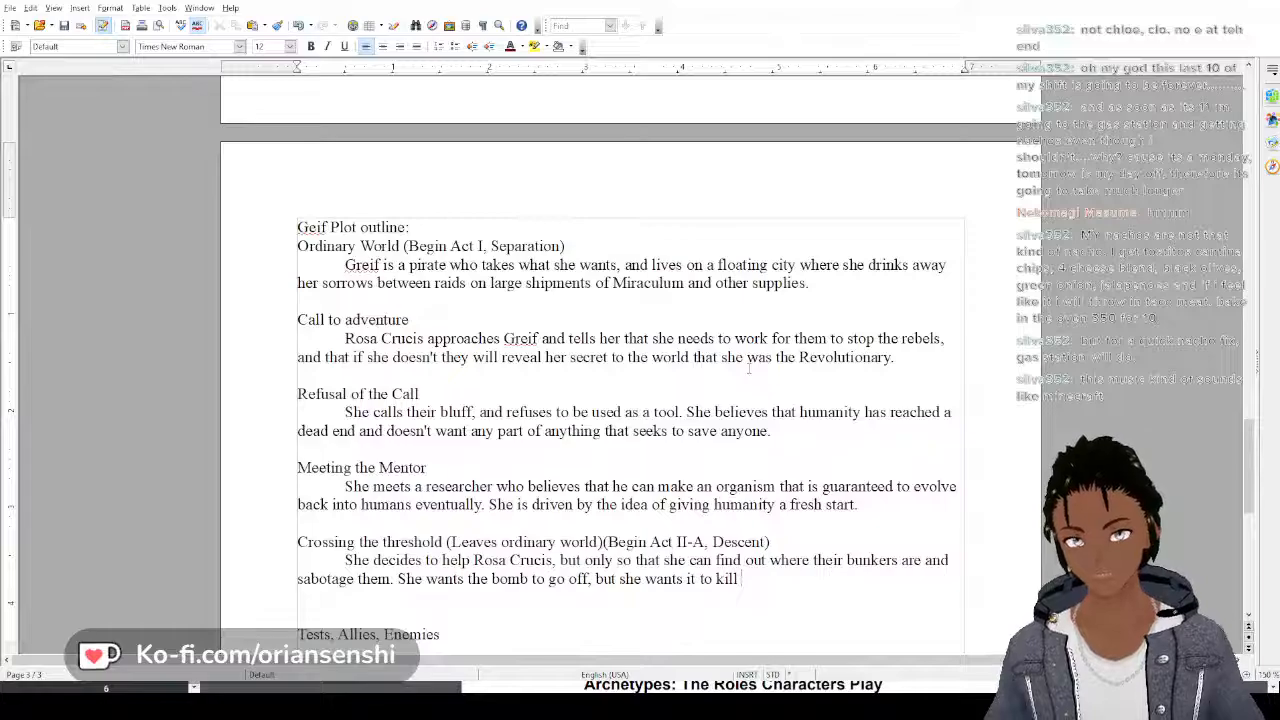
type("ALL humani")
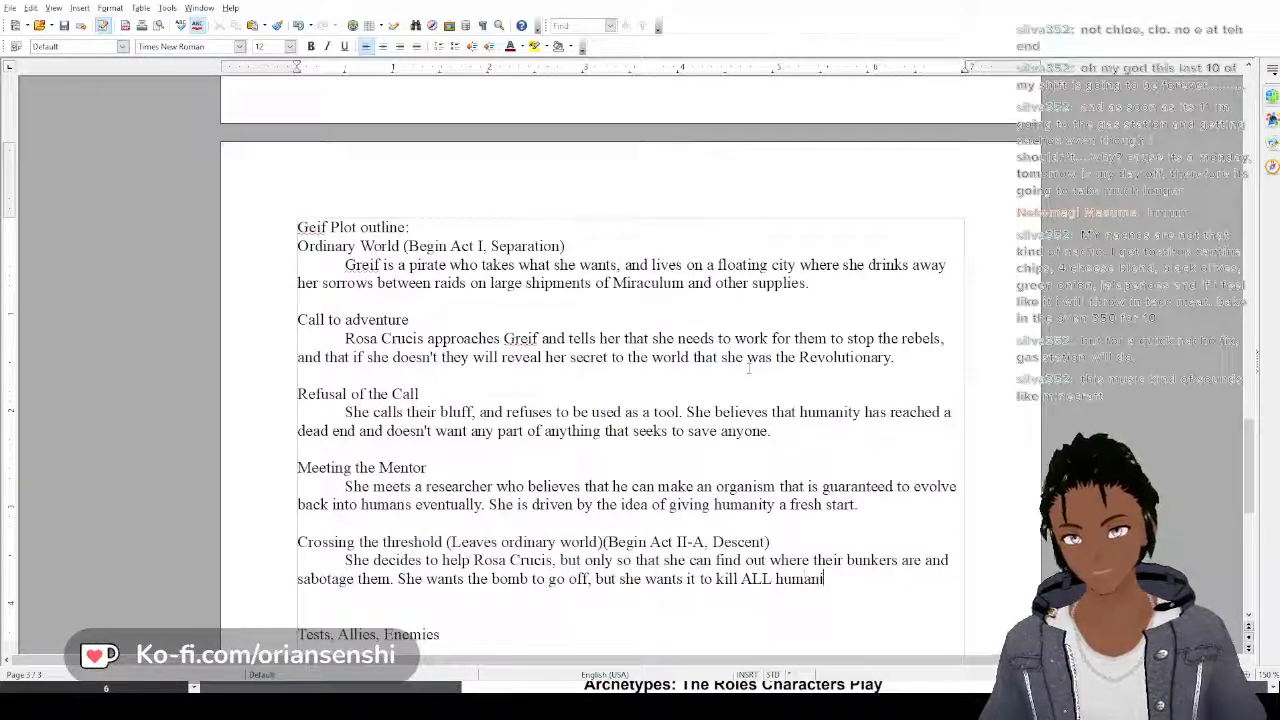
type("ty, n")
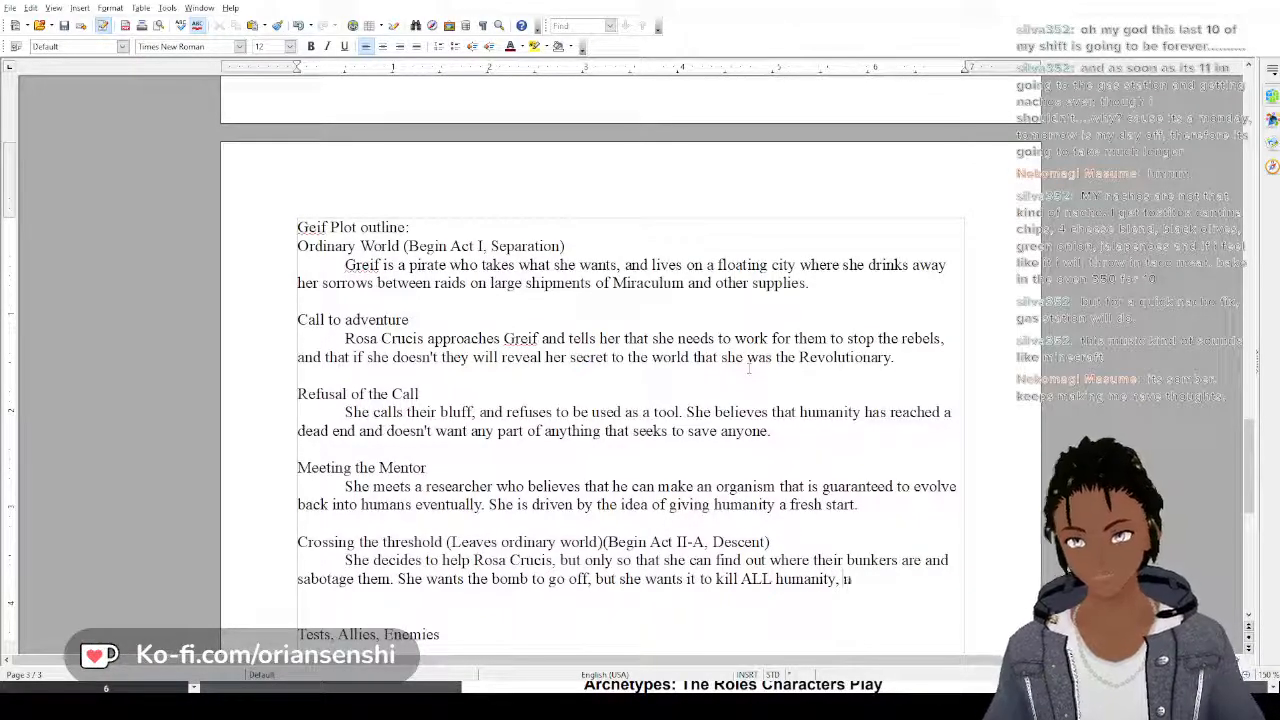
type("ot just most")
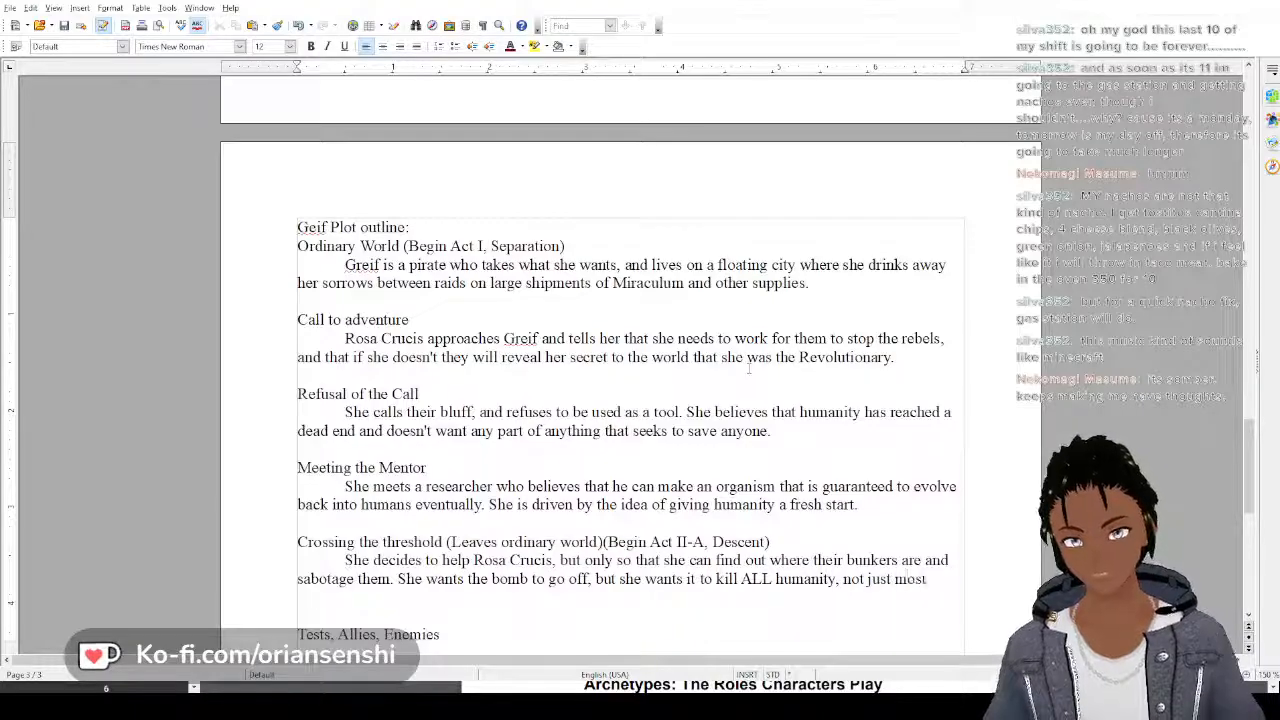
type(".")
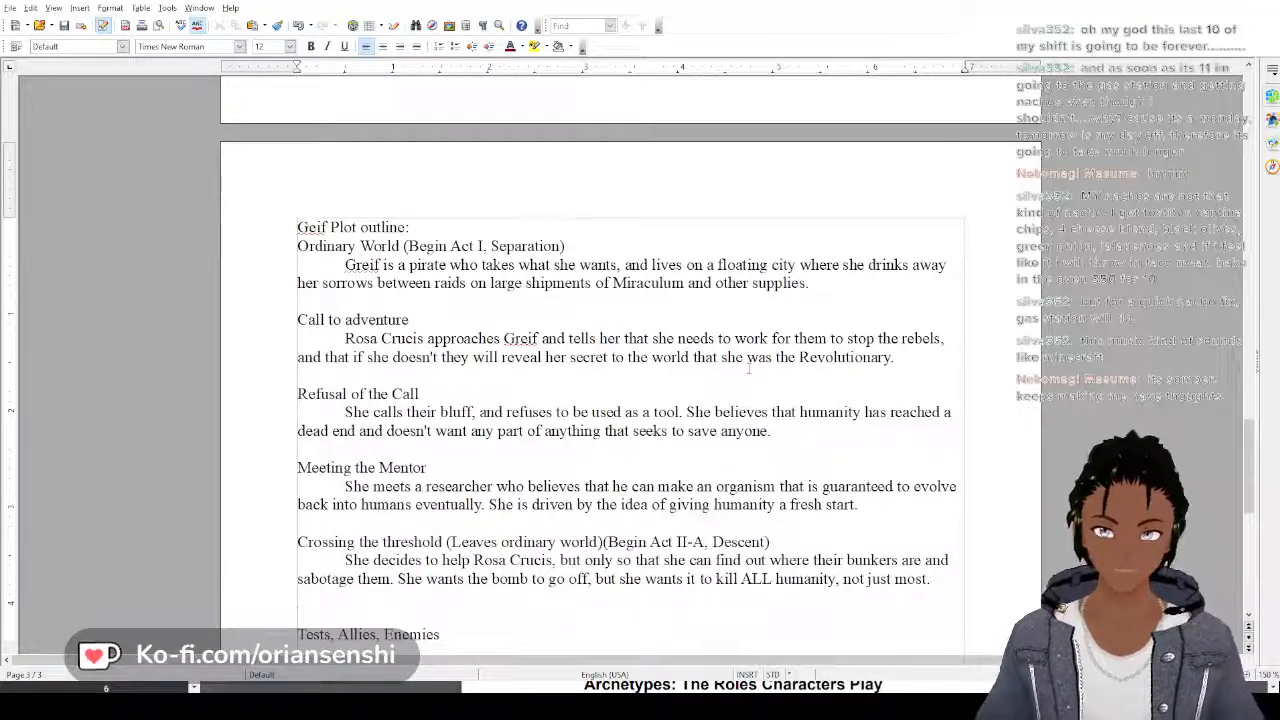
Complete the sentence with "wants it to kill ALL humanity, not just most." and remove the extra blank line below the paragraph
key("BackSpace")
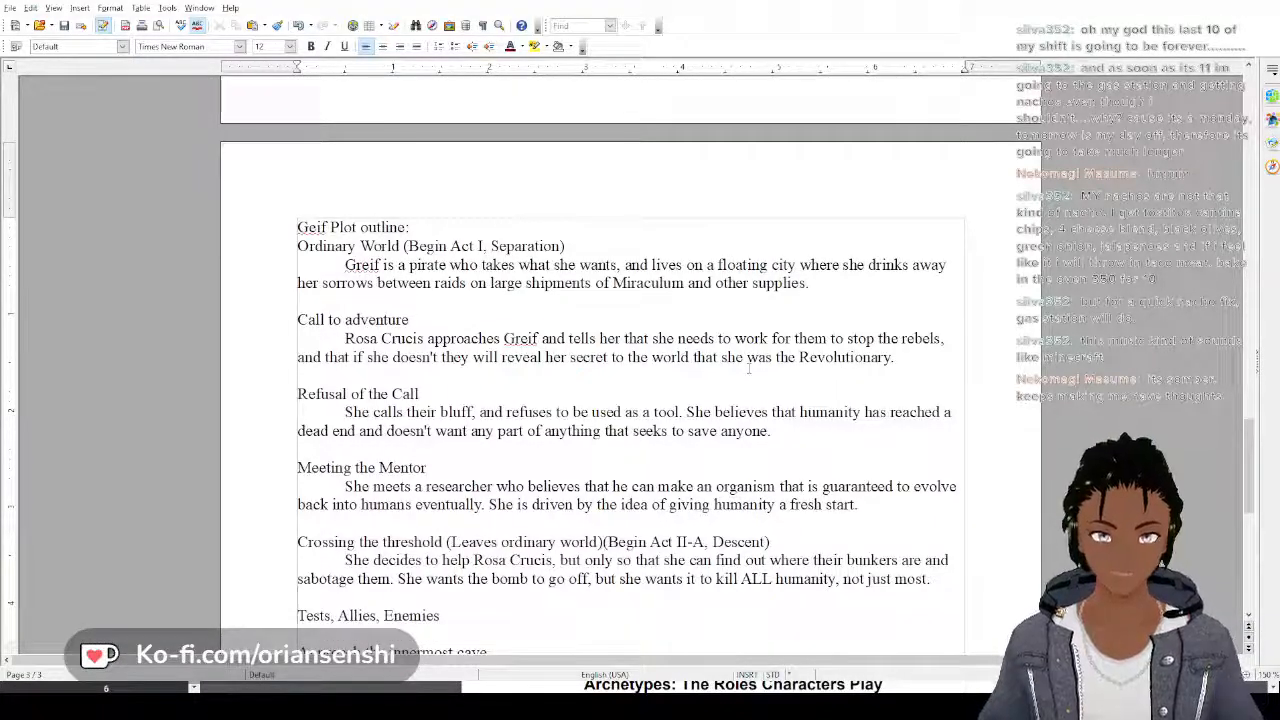
Add an indented paragraph under the Tests, Allies, Enemies heading reading "Goes toe to toe with Hazel."
key("Return")
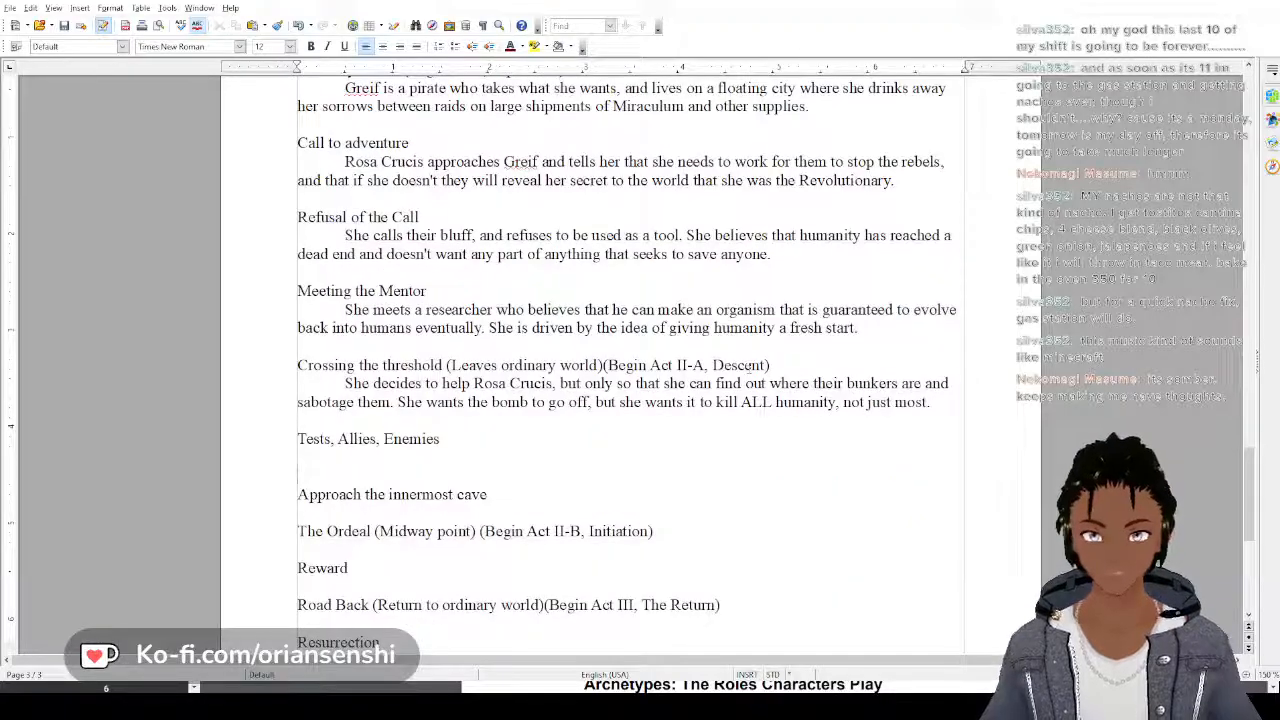
key("Tab")
type("Goes tow")
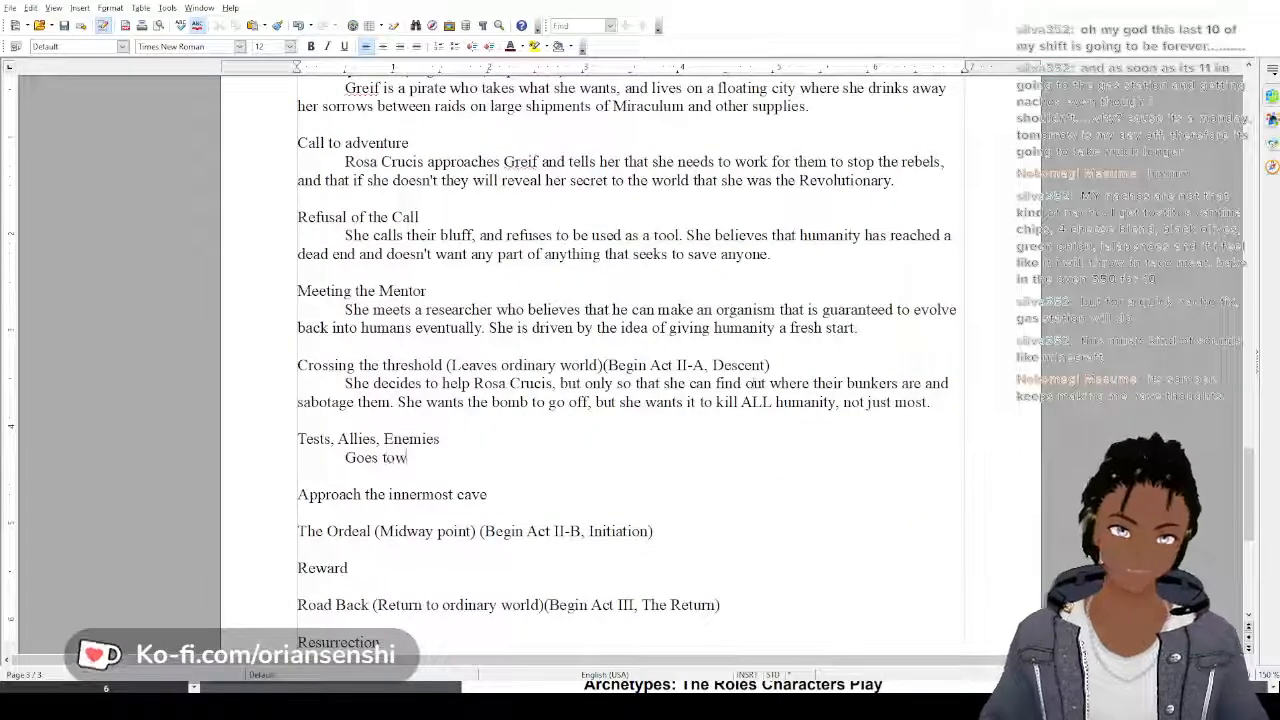
key("BackSpace")
type("e to")
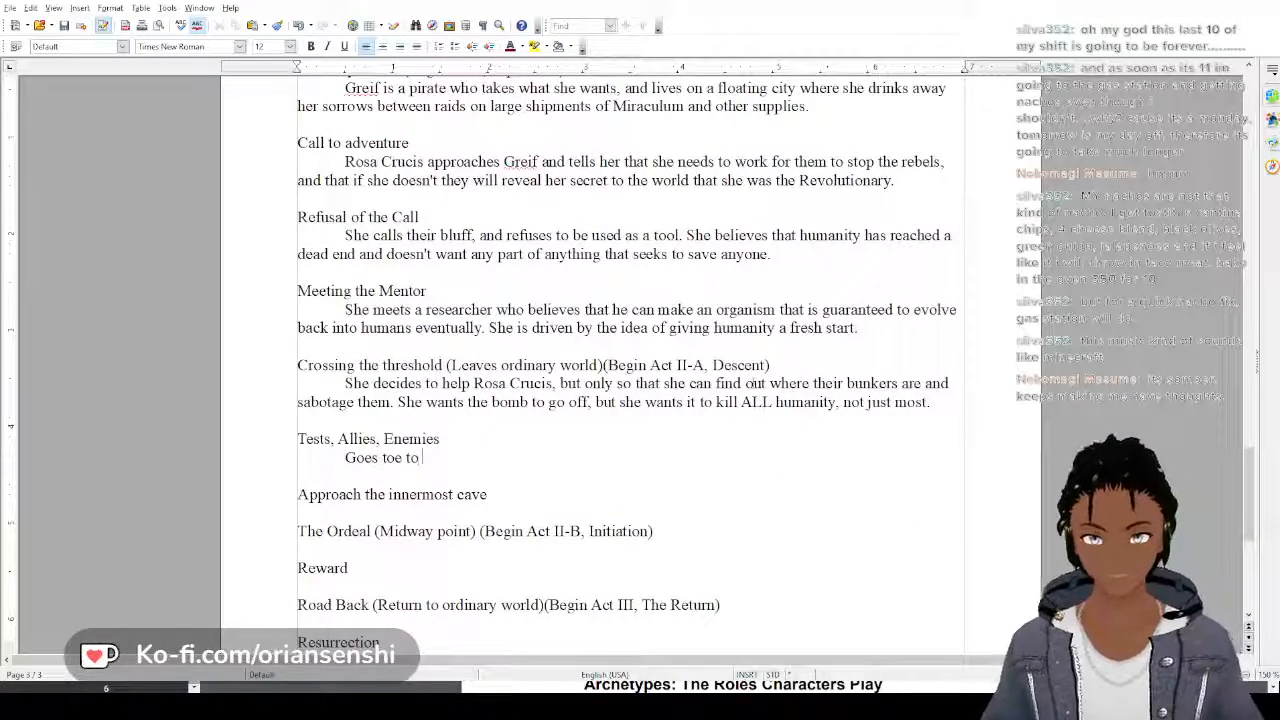
type("toe with I")
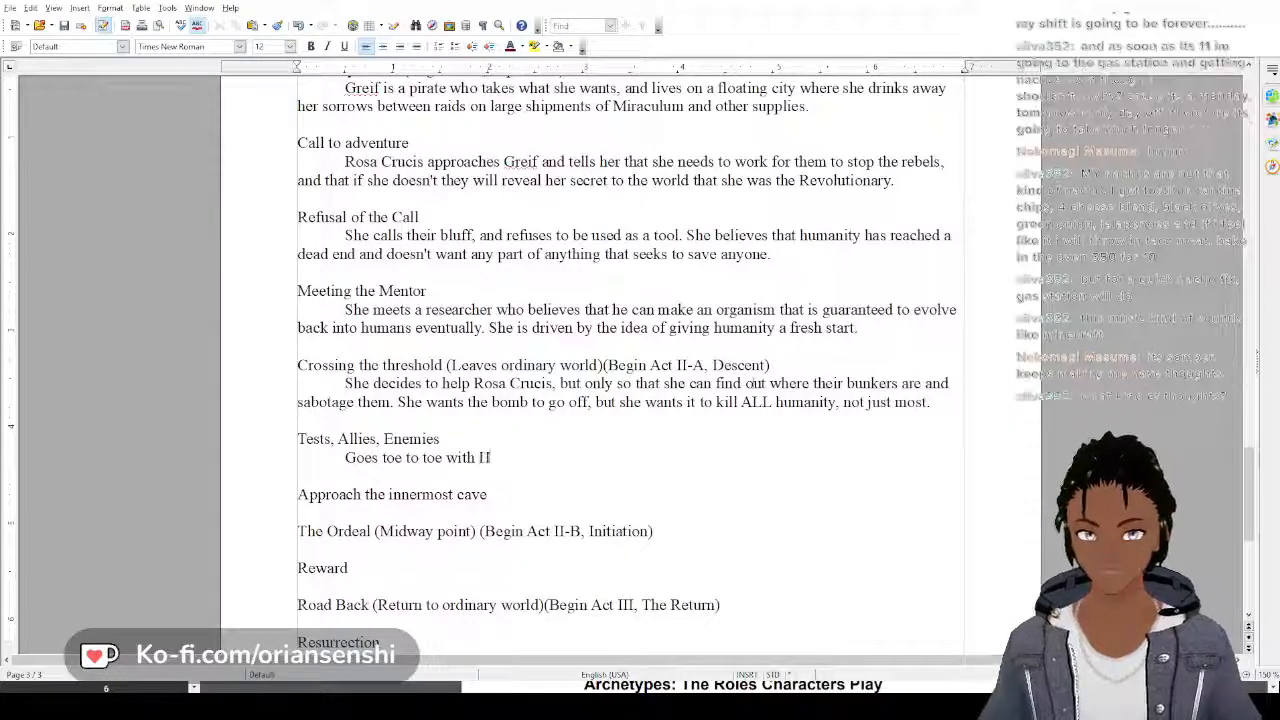
key("BackSpace")
type("Hazel")
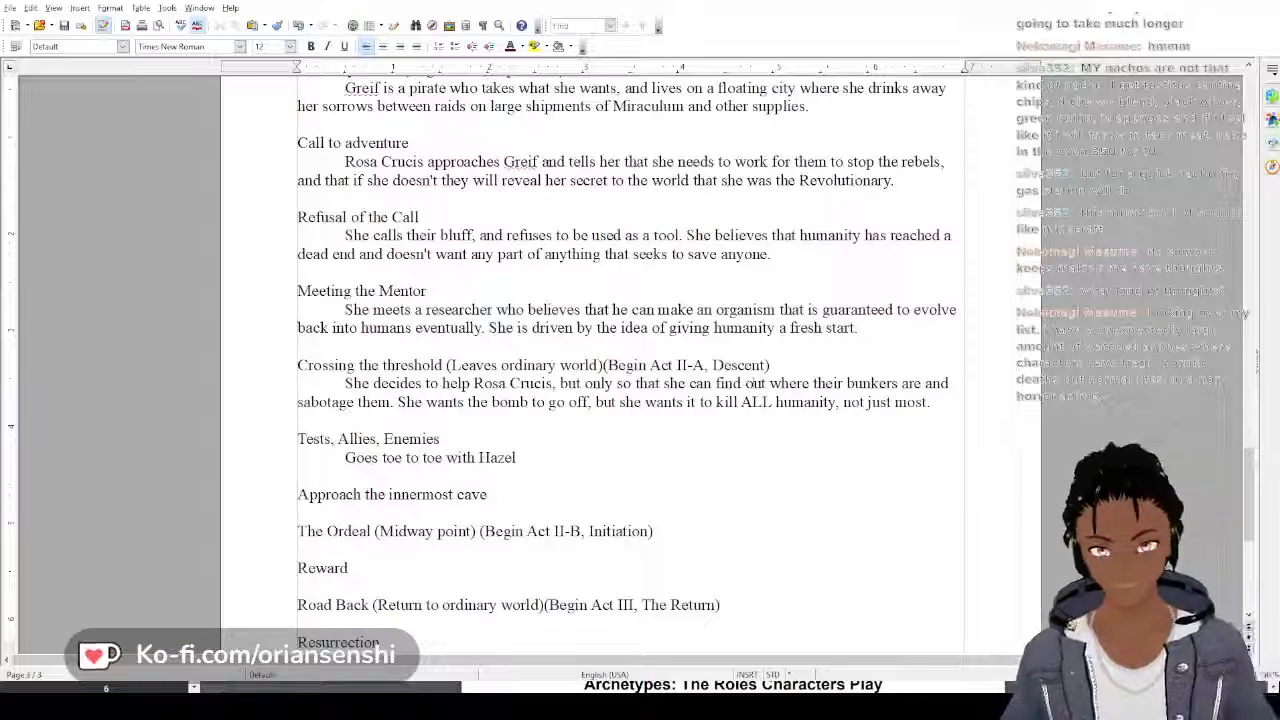
type(".")
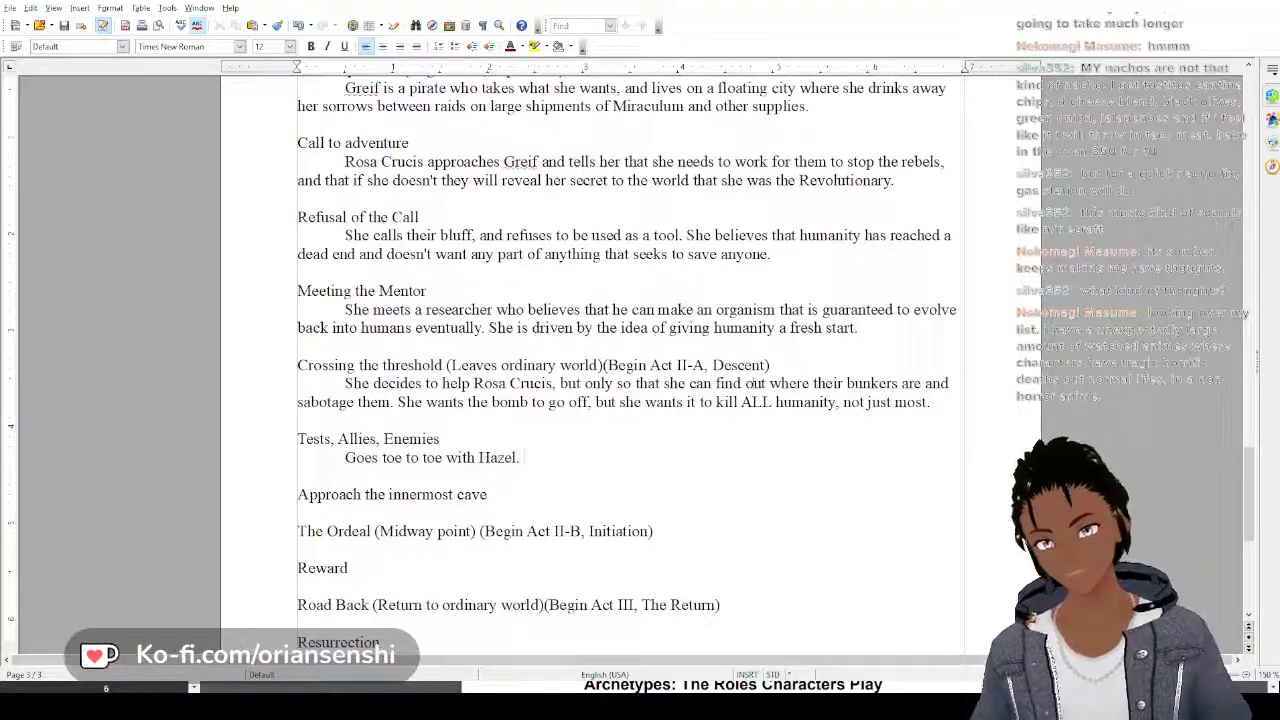
type("They")
key("BackSpace")
key("BackSpace")
key("BackSpace")
key("BackSpace")
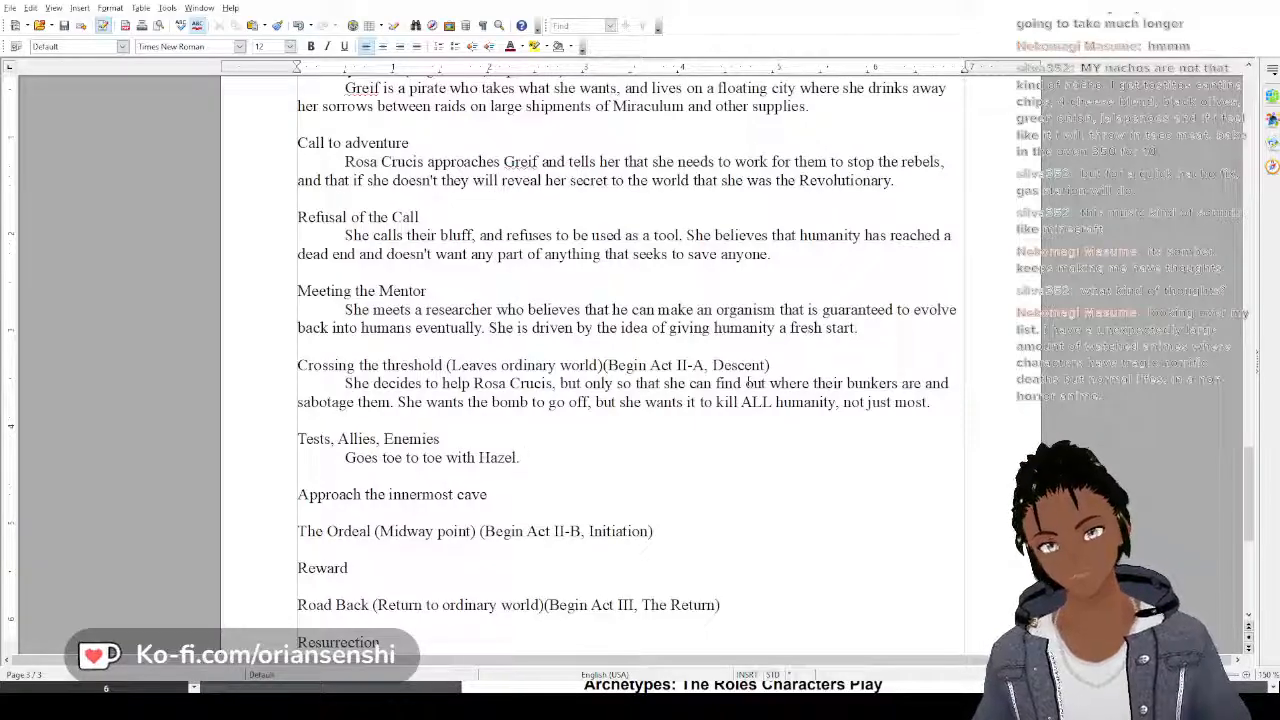
Begin a second Tests, Allies, Enemies sentence with "Greif's ship is massive and much more suited for battle, but"
type("Greif")
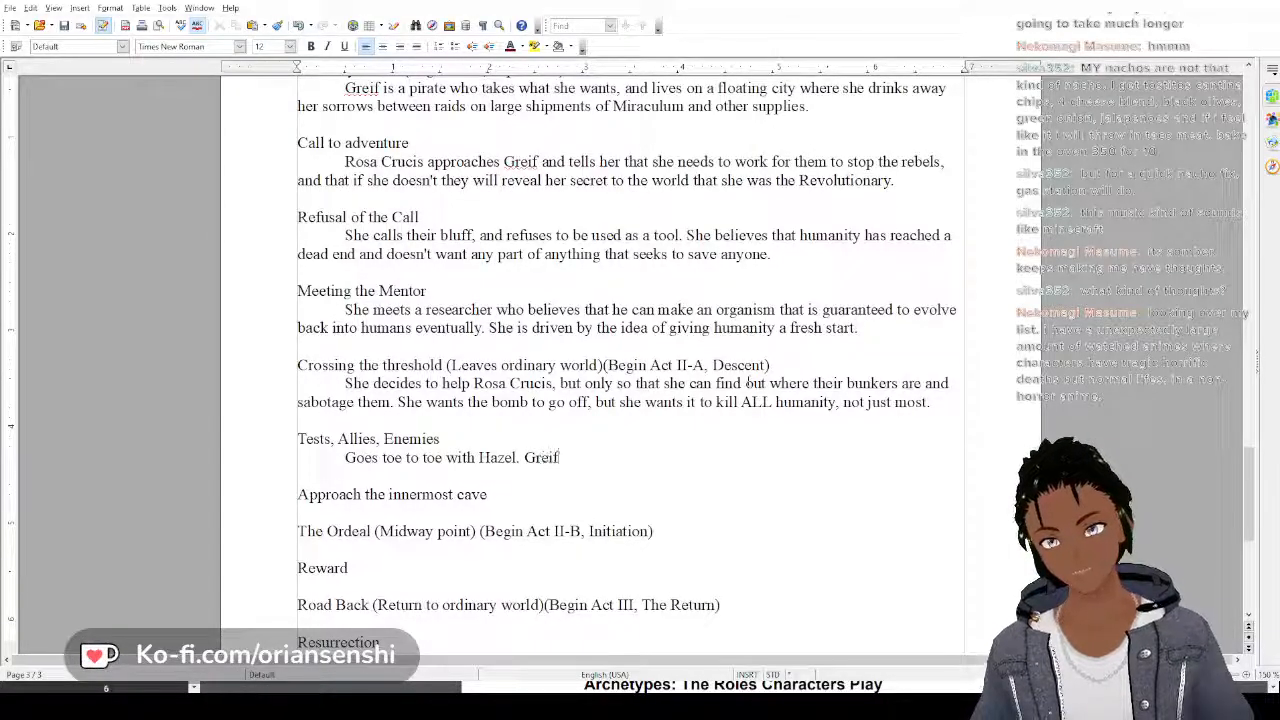
type("'s ship is")
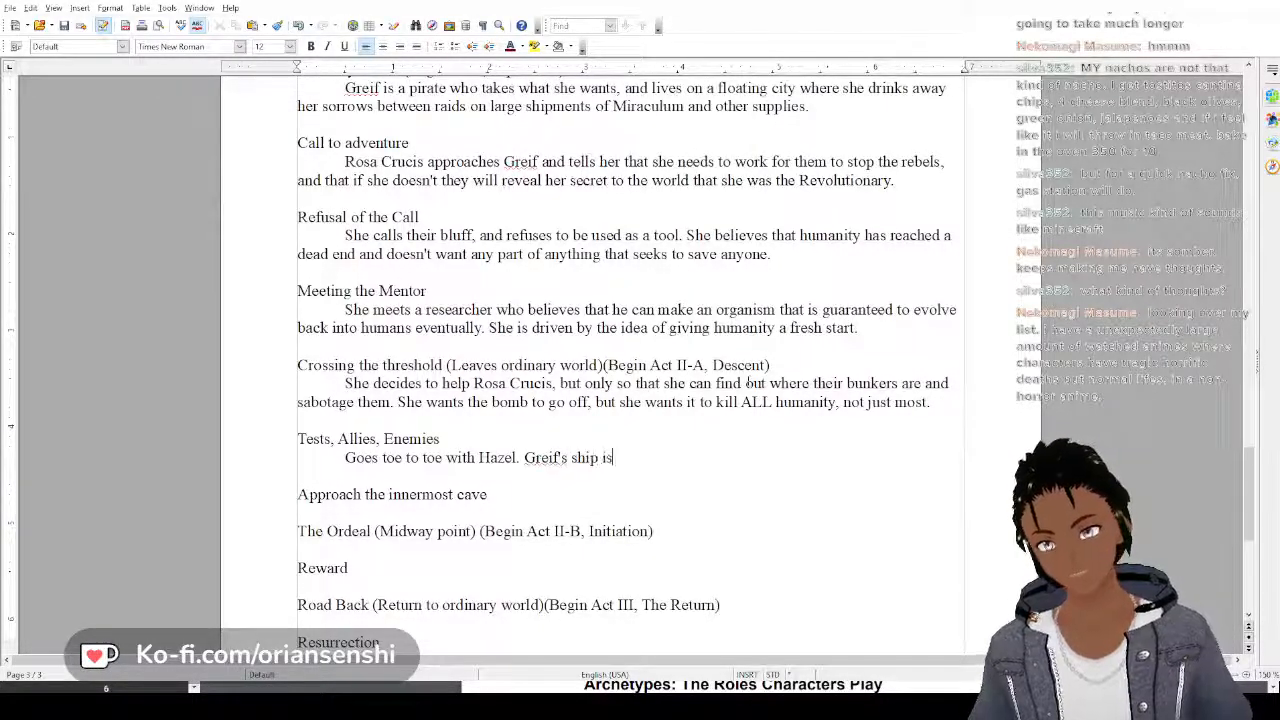
type(" massive and m")
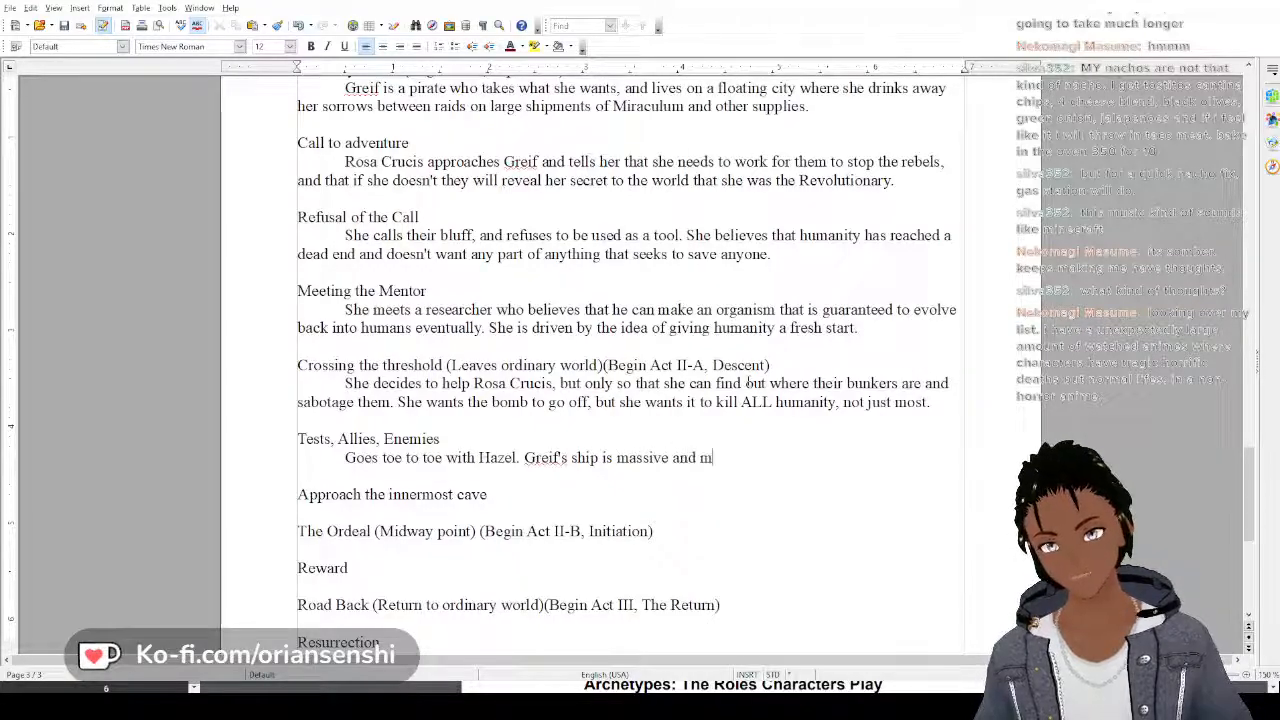
type("uch more ")
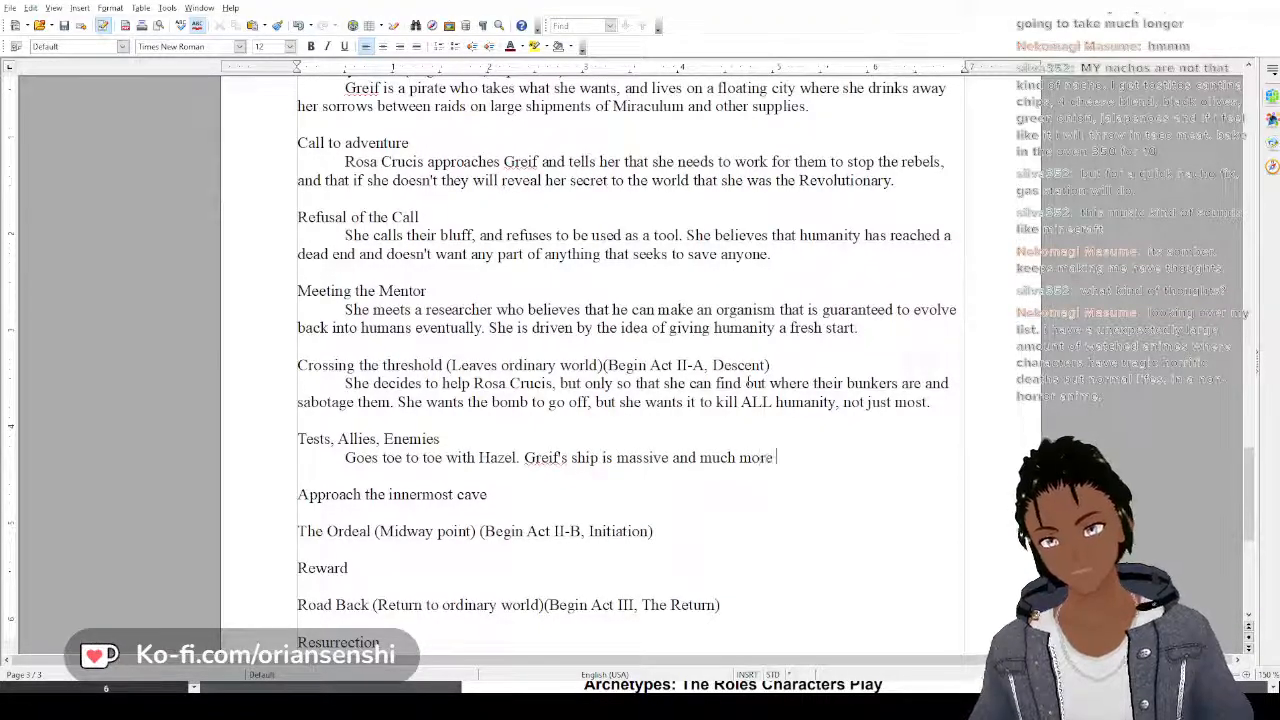
type("suited for bal")
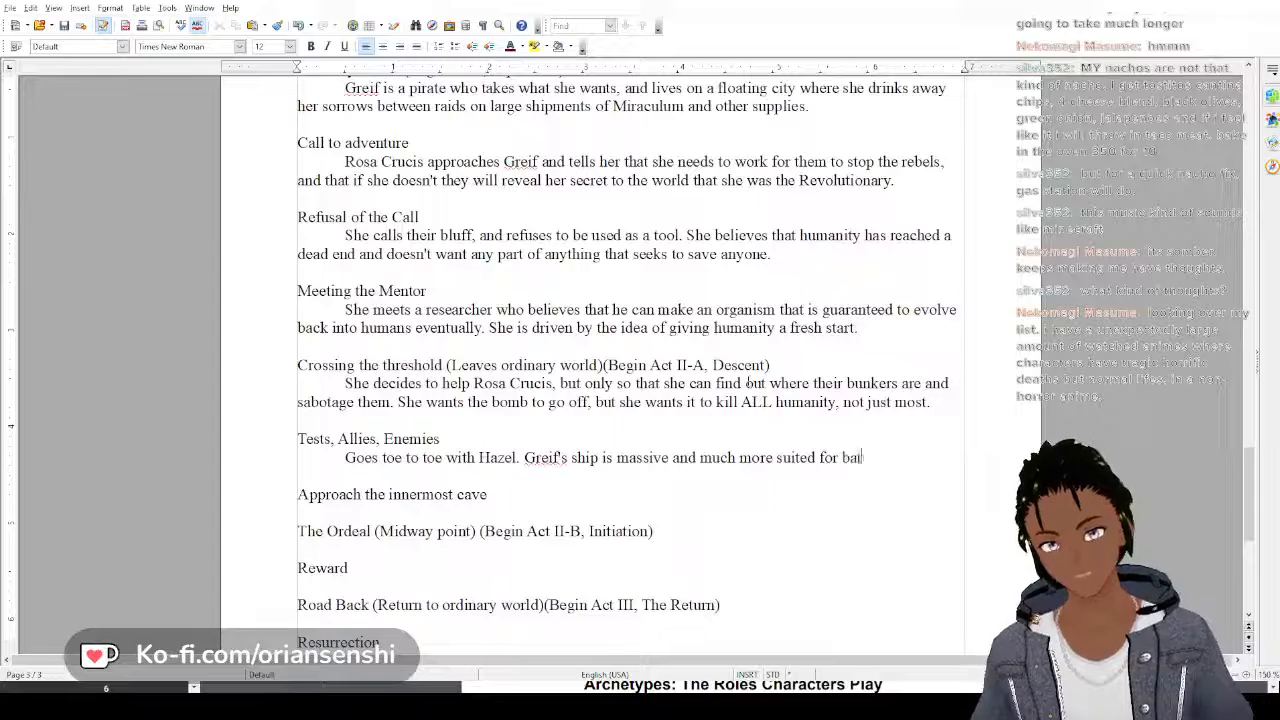
key("BackSpace")
type("ttle, but Haz")
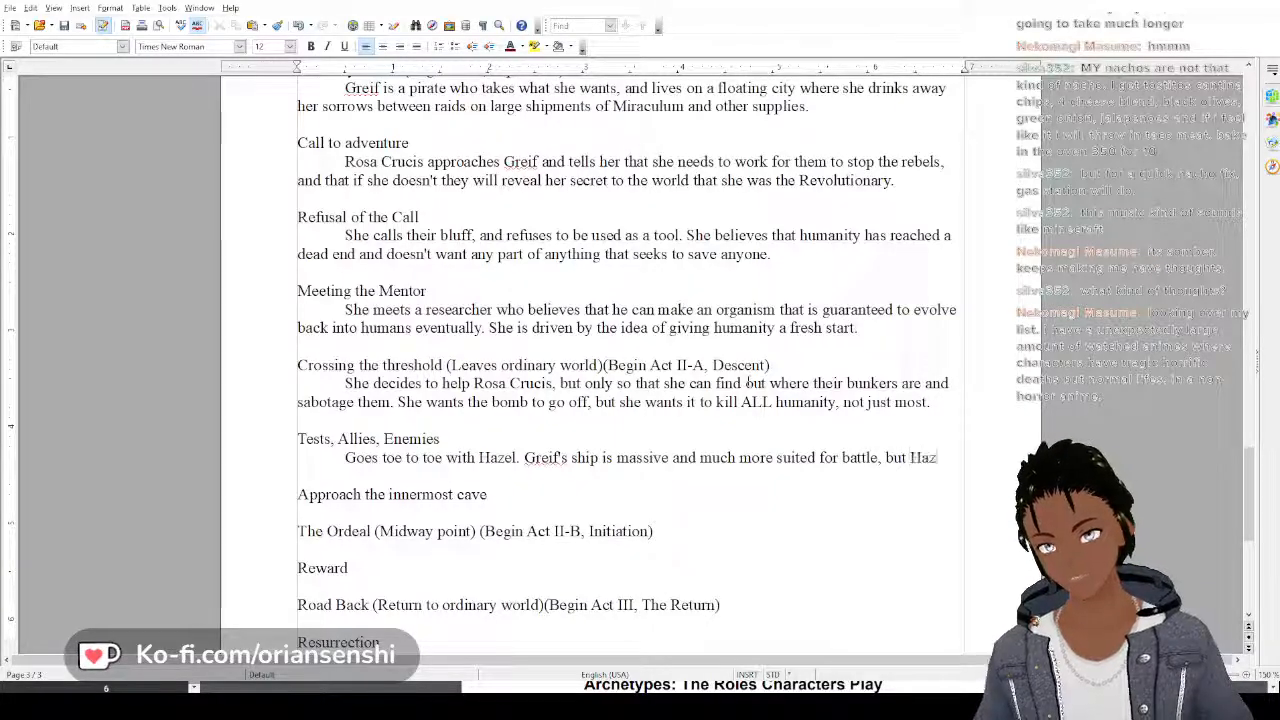
type("el's shu")
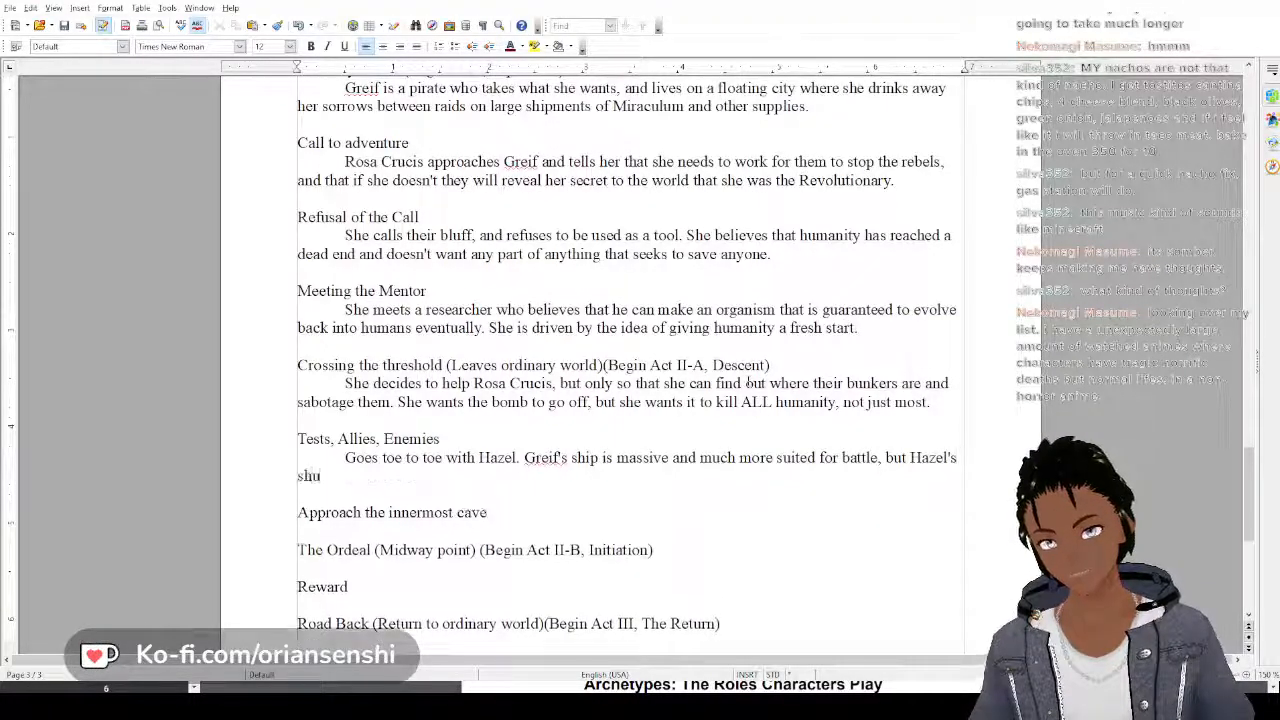
Complete the second Tests, Allies, Enemies sentence so it ends "Hazel's ship can turn faster and is smaller and harder to hit."
key("BackSpace")
type("ip can ")
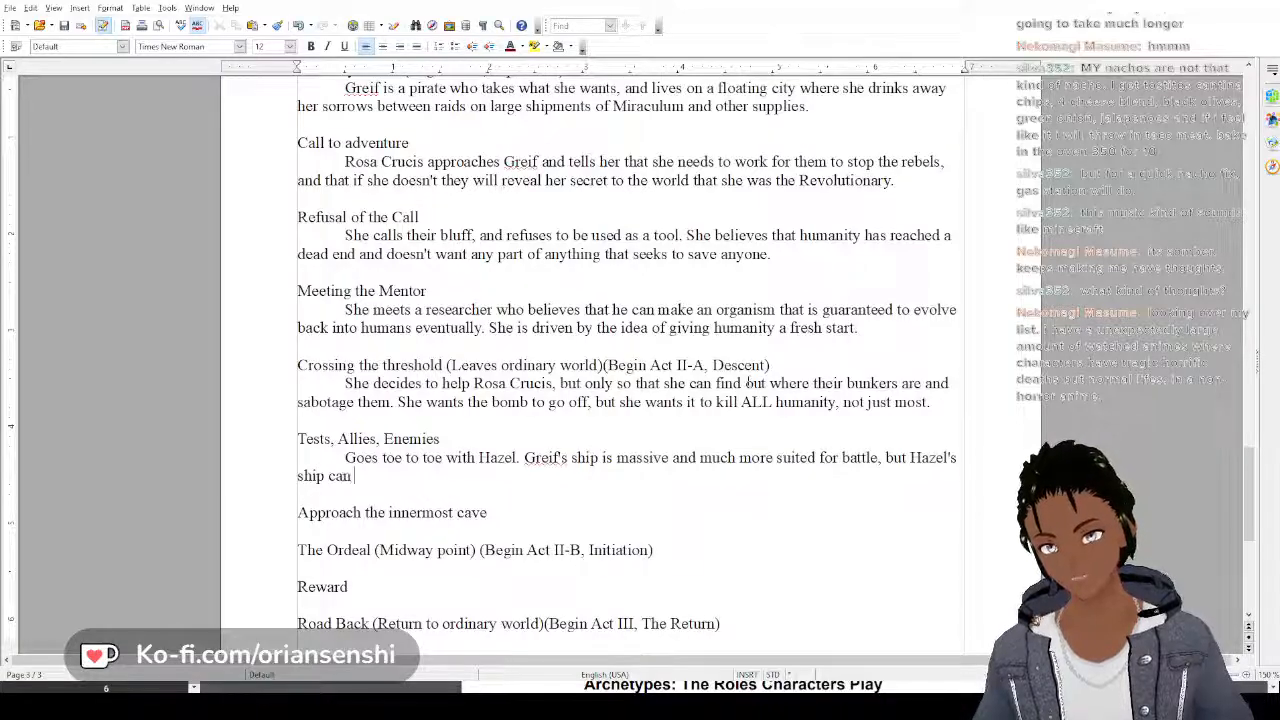
type("turn fas")
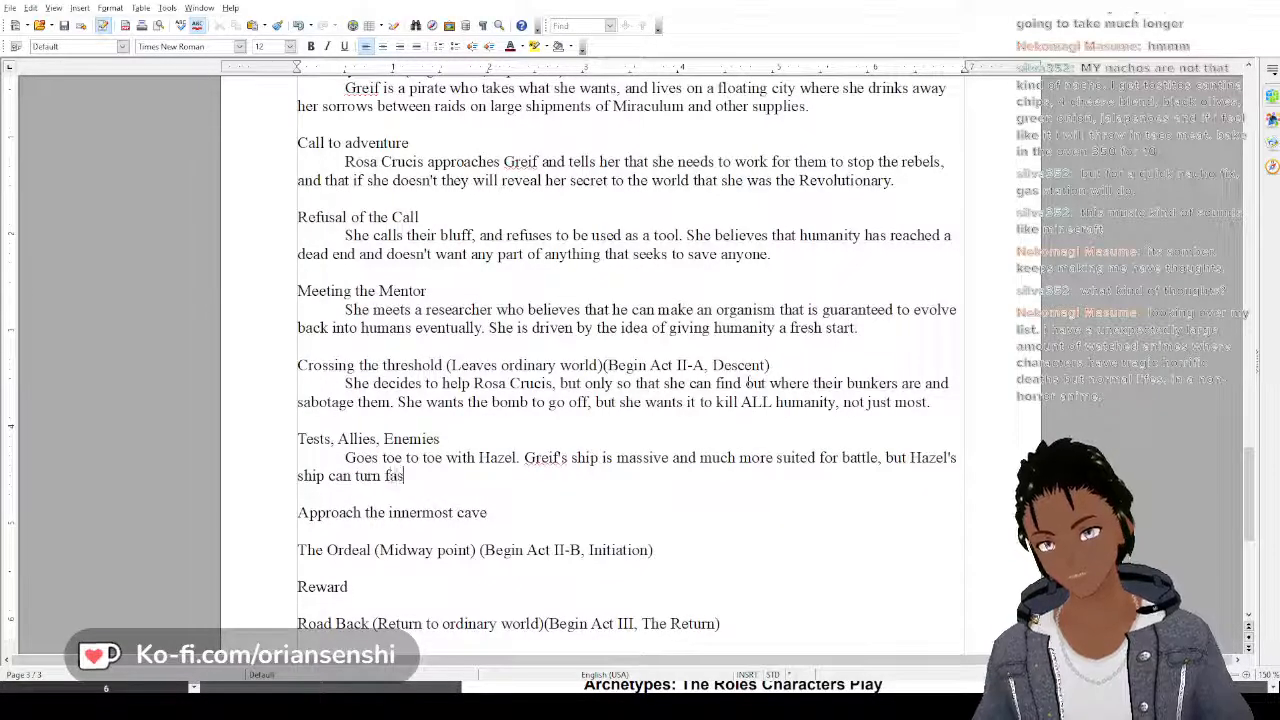
type("ter and")
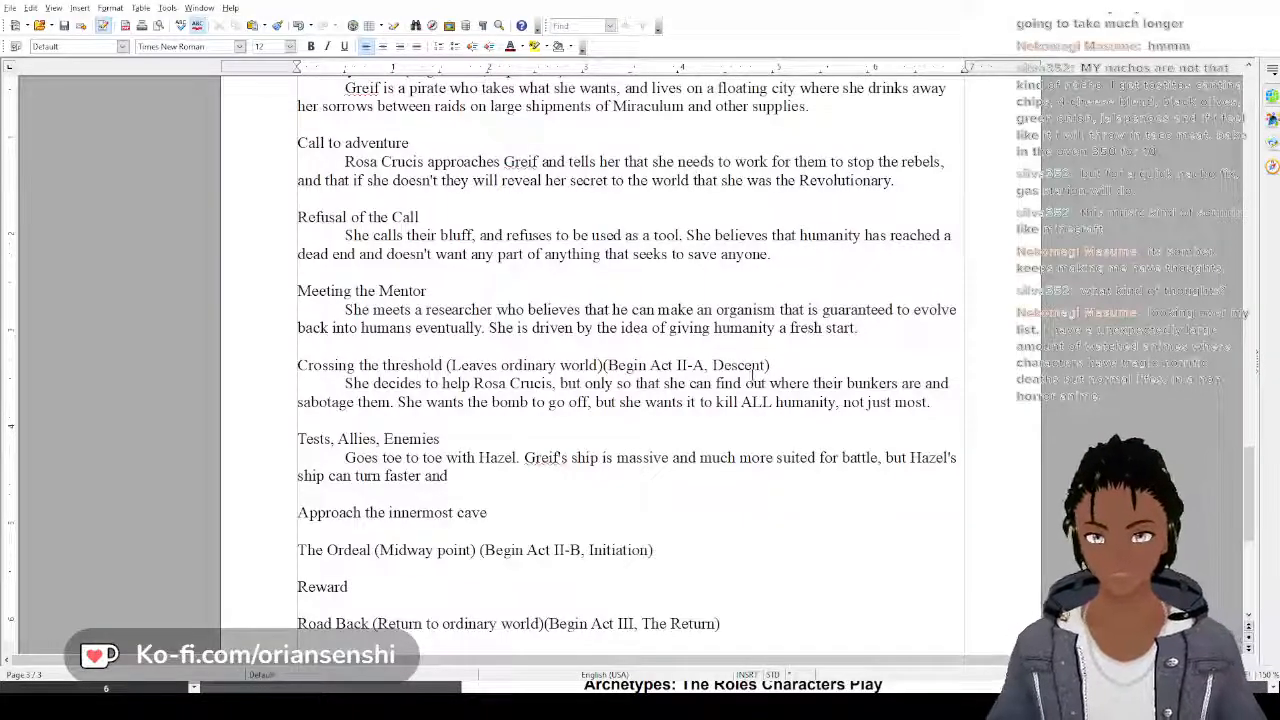
type("is ")
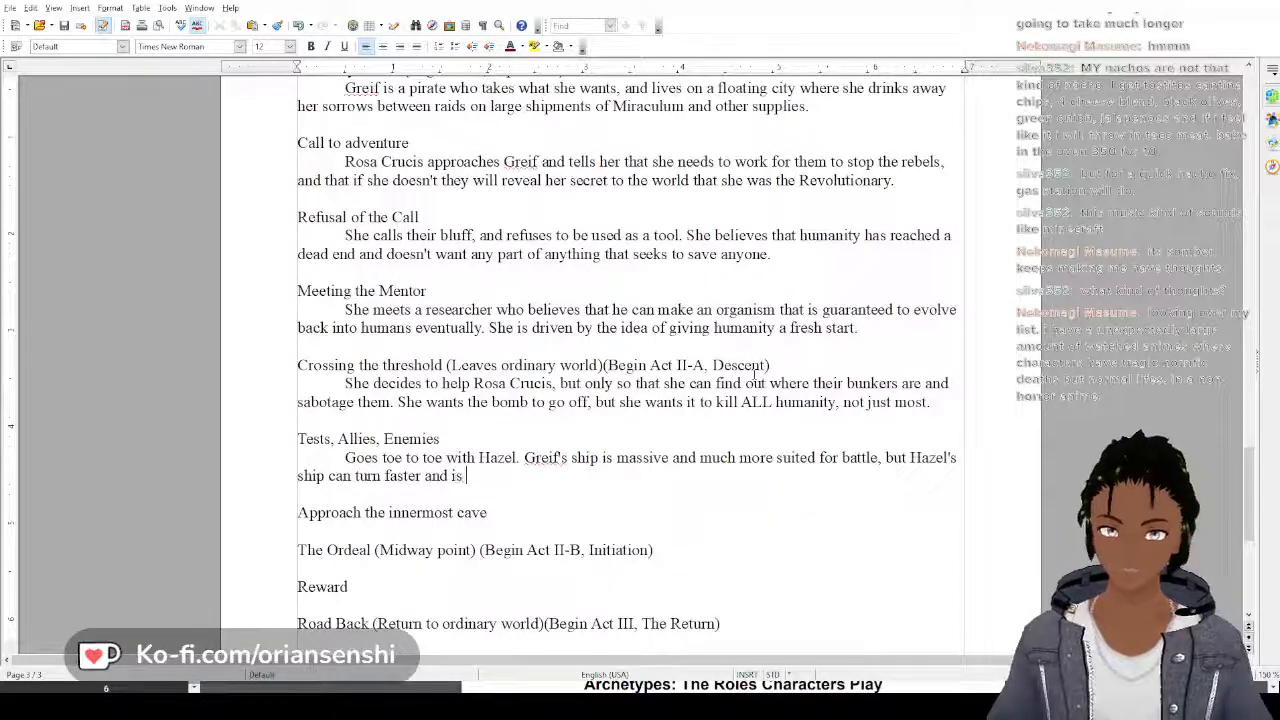
type("smaller and h")
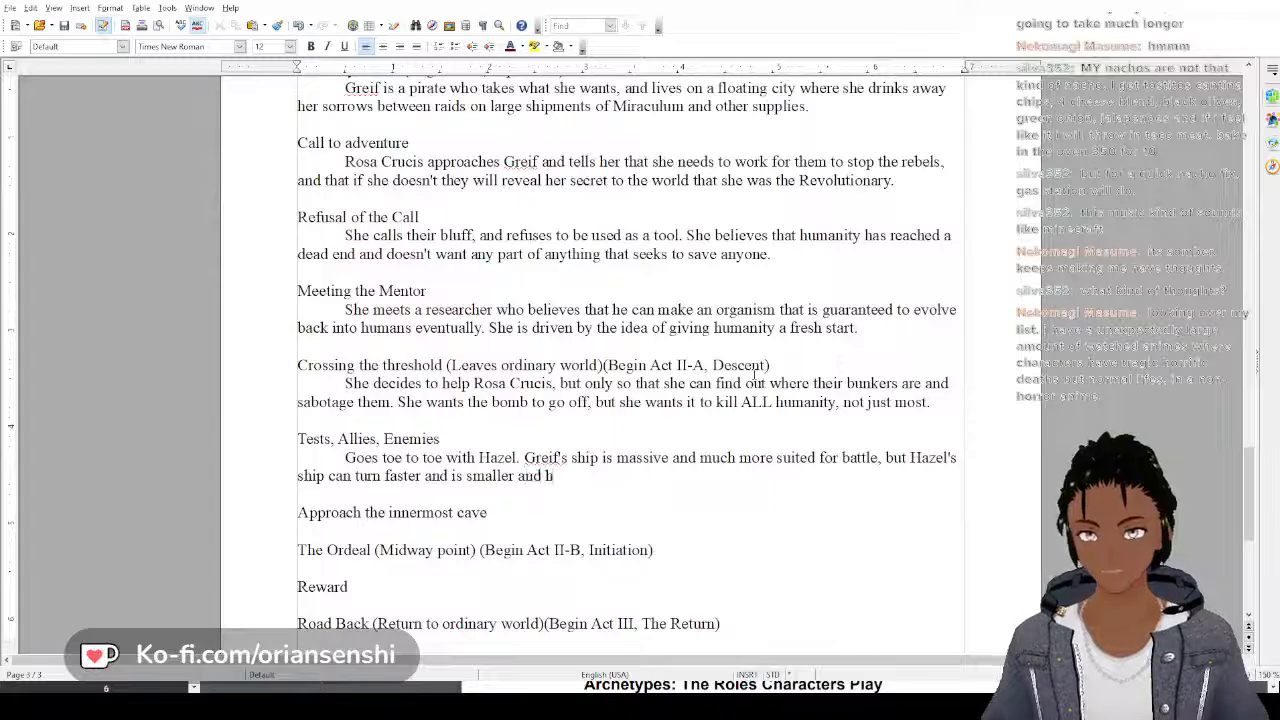
type("arder to hit.")
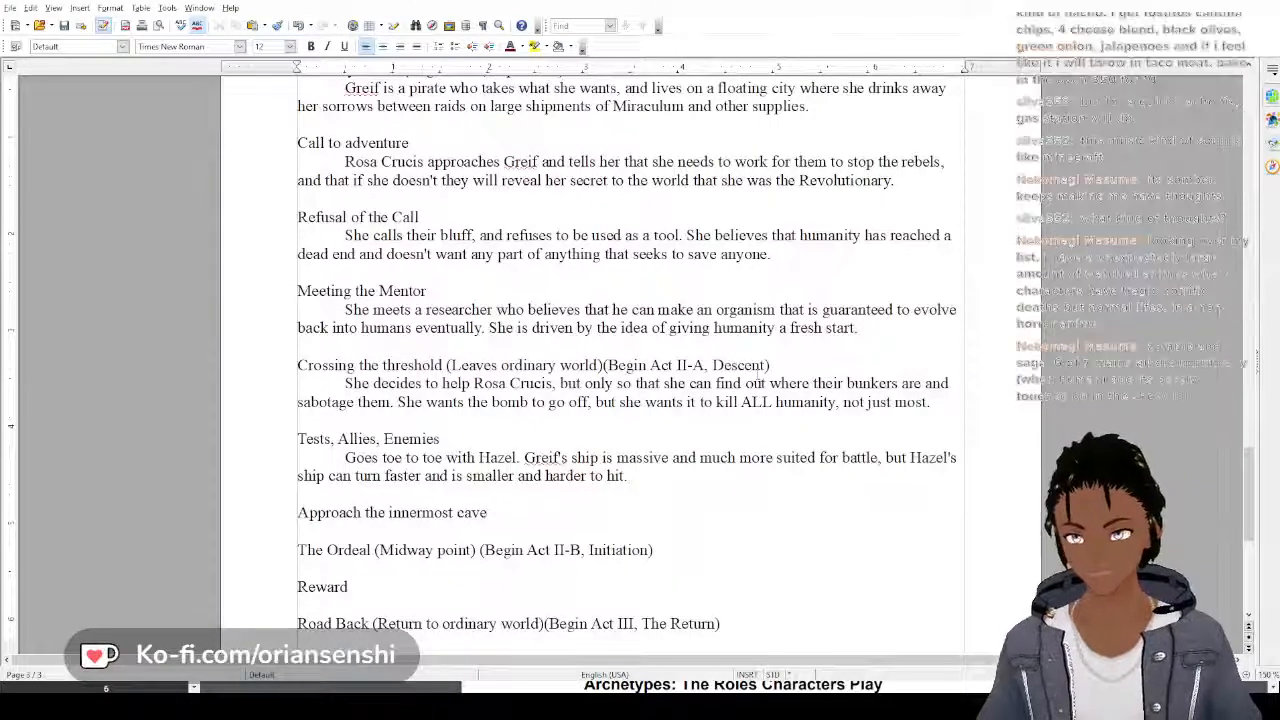
type("Because")
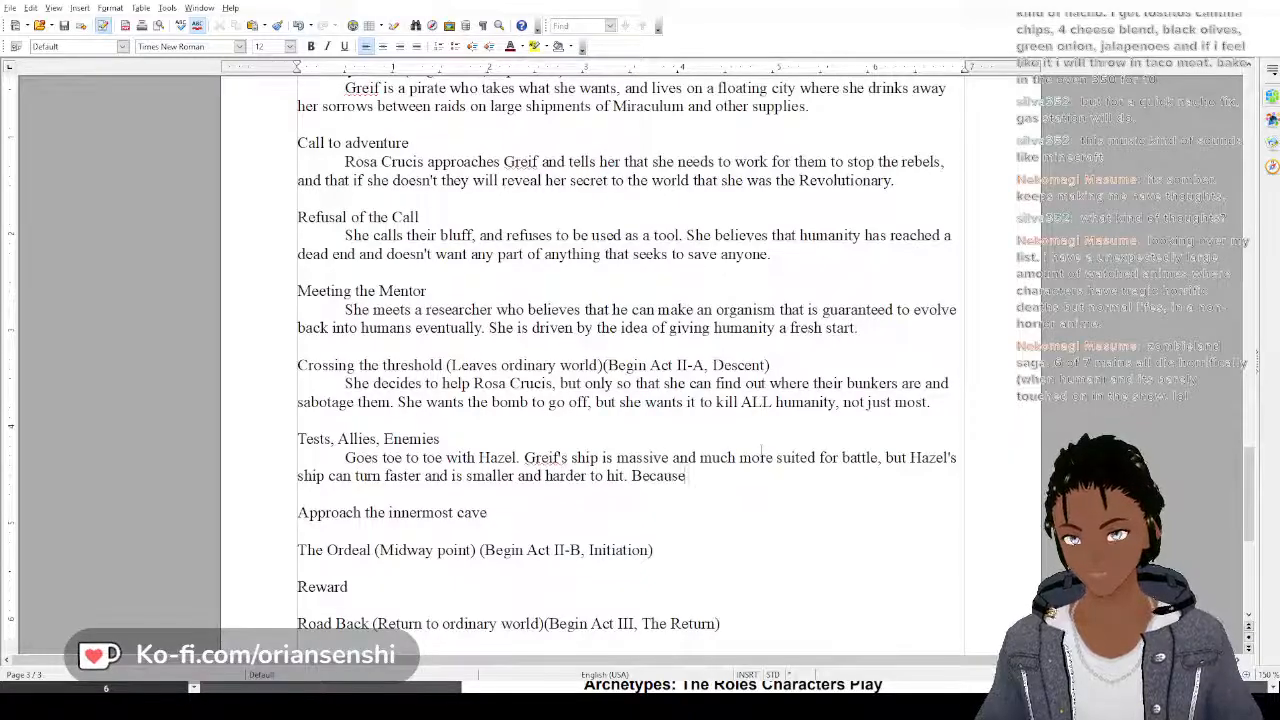
type(" of Hazel's")
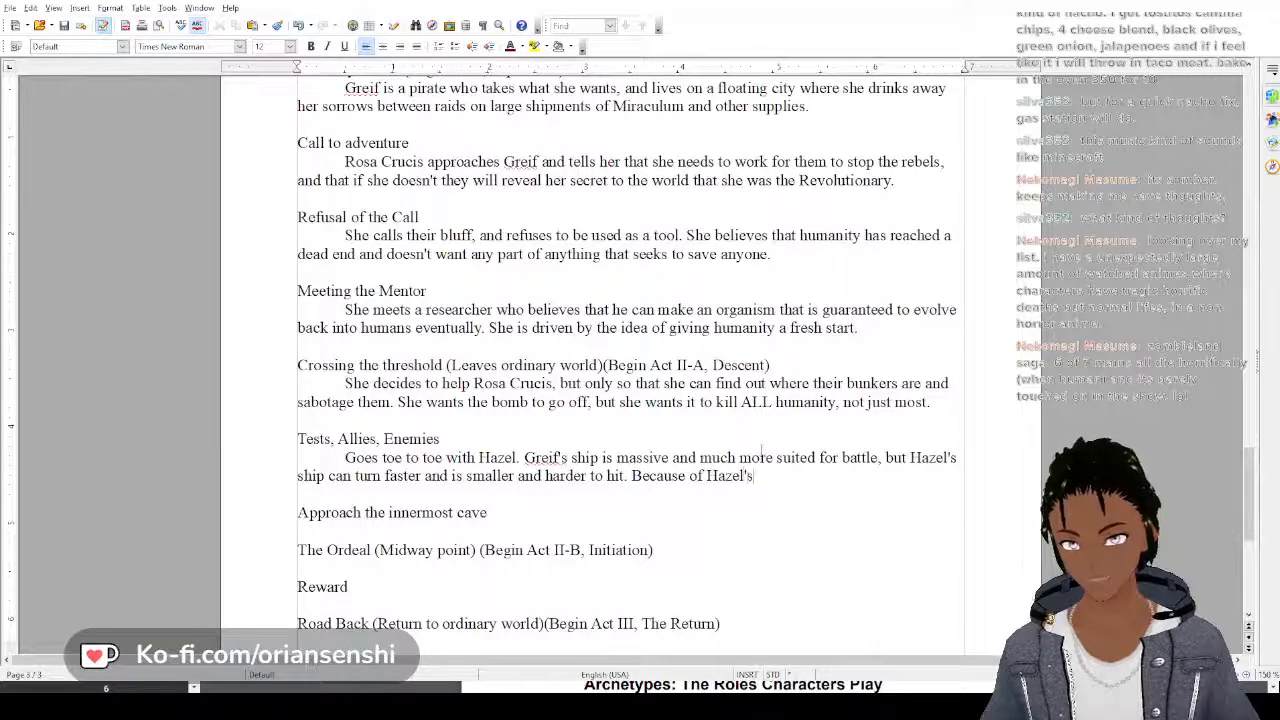
type(" tactic")
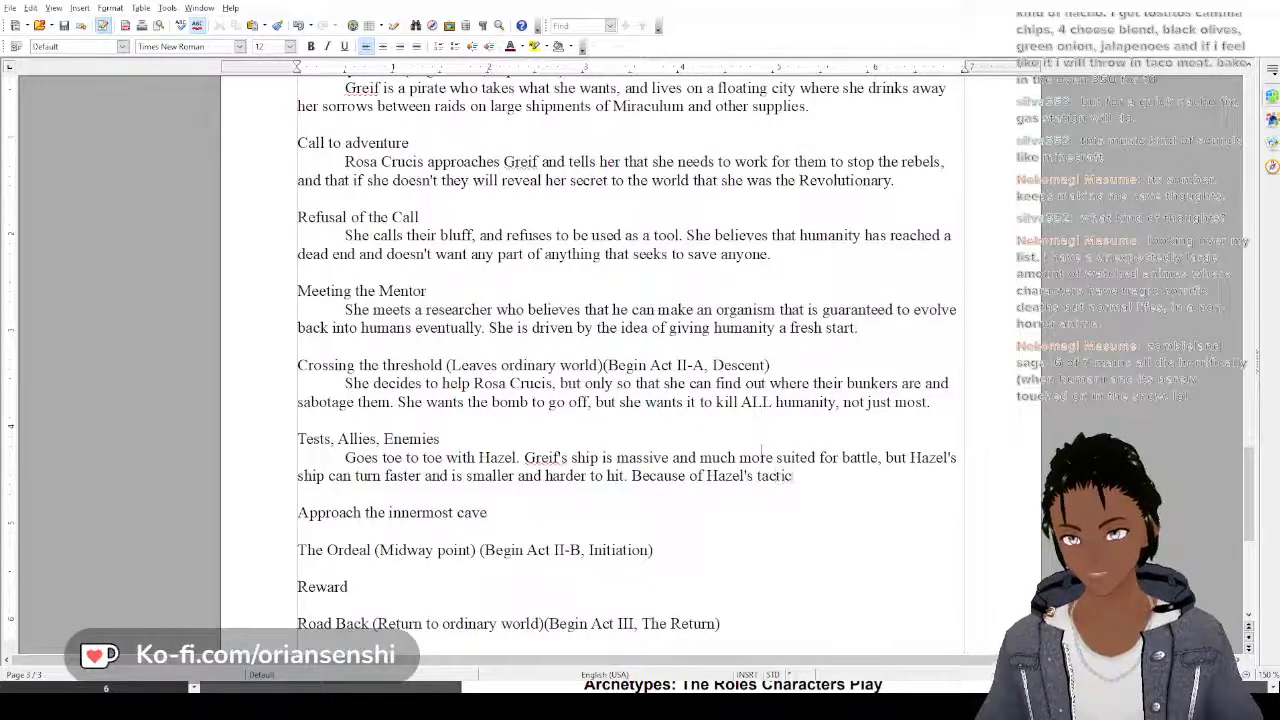
key("BackSpace")
key("BackSpace")
key("BackSpace")
key("BackSpace")
key("BackSpace")
key("BackSpace")
key("BackSpace")
key("BackSpace")
key("BackSpace")
key("BackSpace")
key("BackSpace")
key("BackSpace")
key("BackSpace")
key("BackSpace")
key("BackSpace")
key("BackSpace")
key("BackSpace")
key("BackSpace")
key("BackSpace")
key("BackSpace")
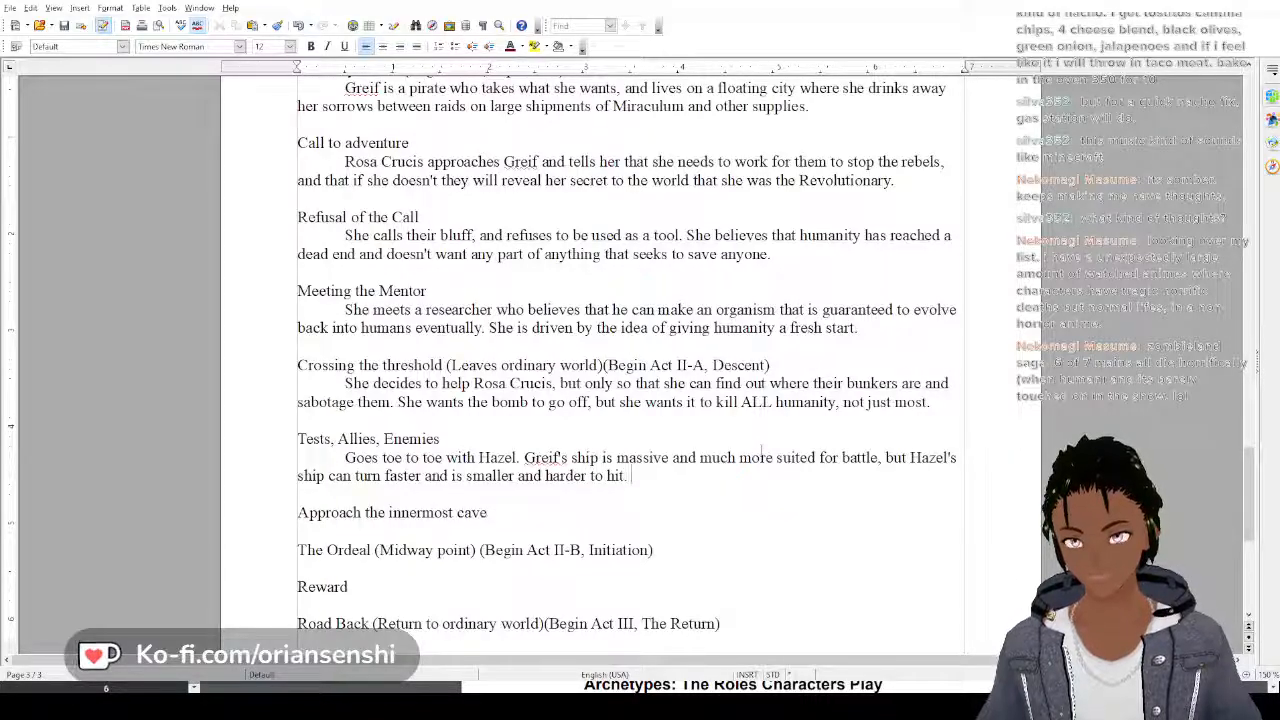
Add the sentence "It becomes a match of hazel's tactical mind and Greif's years of experience." to the Tests, Allies, Enemies paragraph
type("It becomes a")
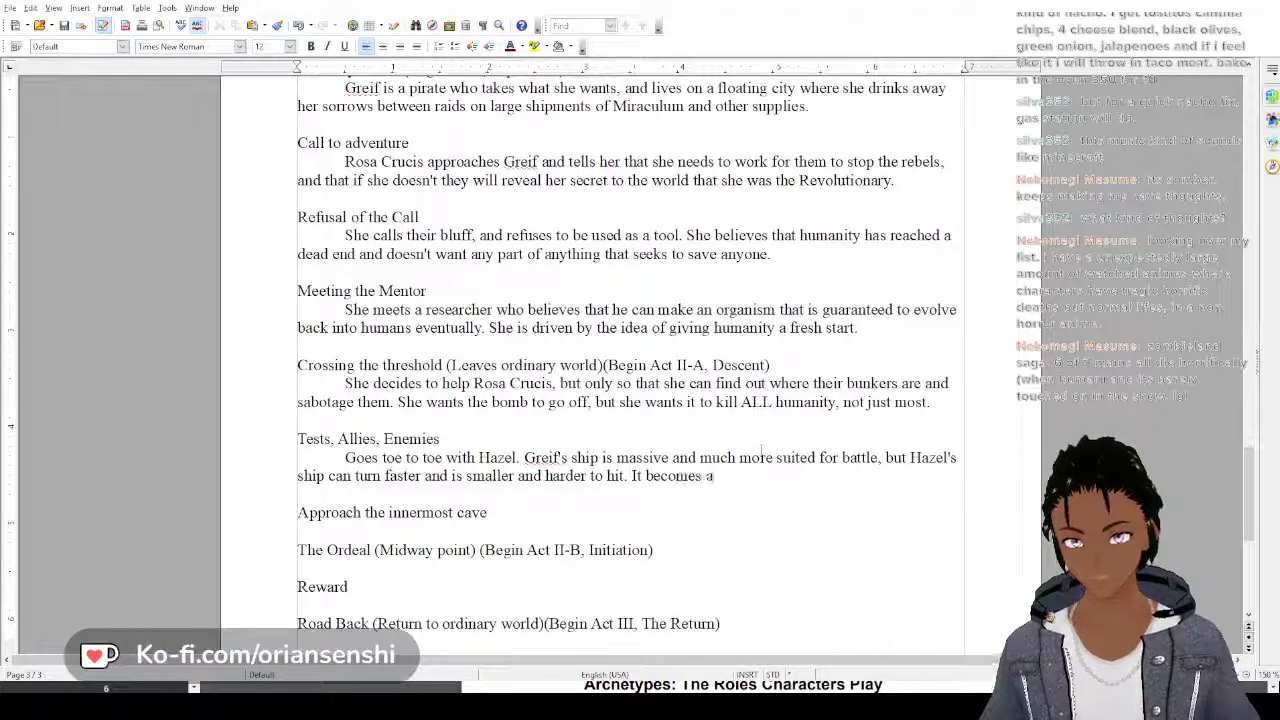
type(" ma")
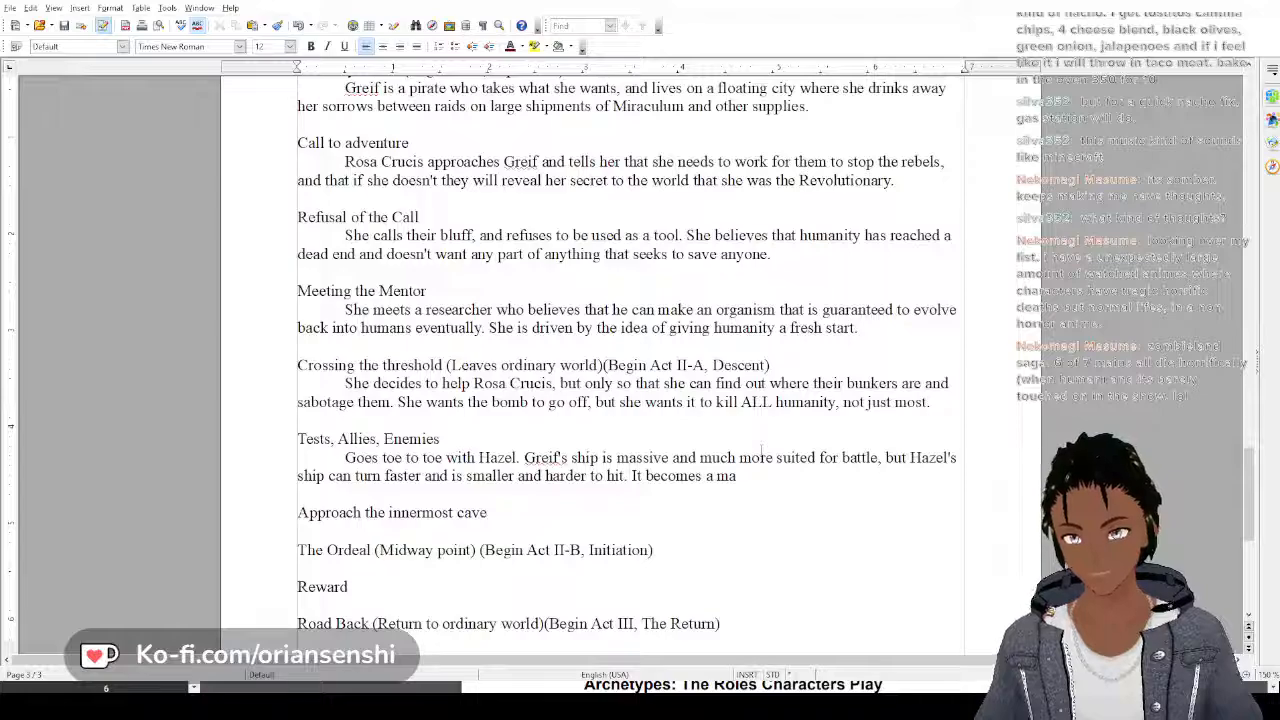
type("tch of")
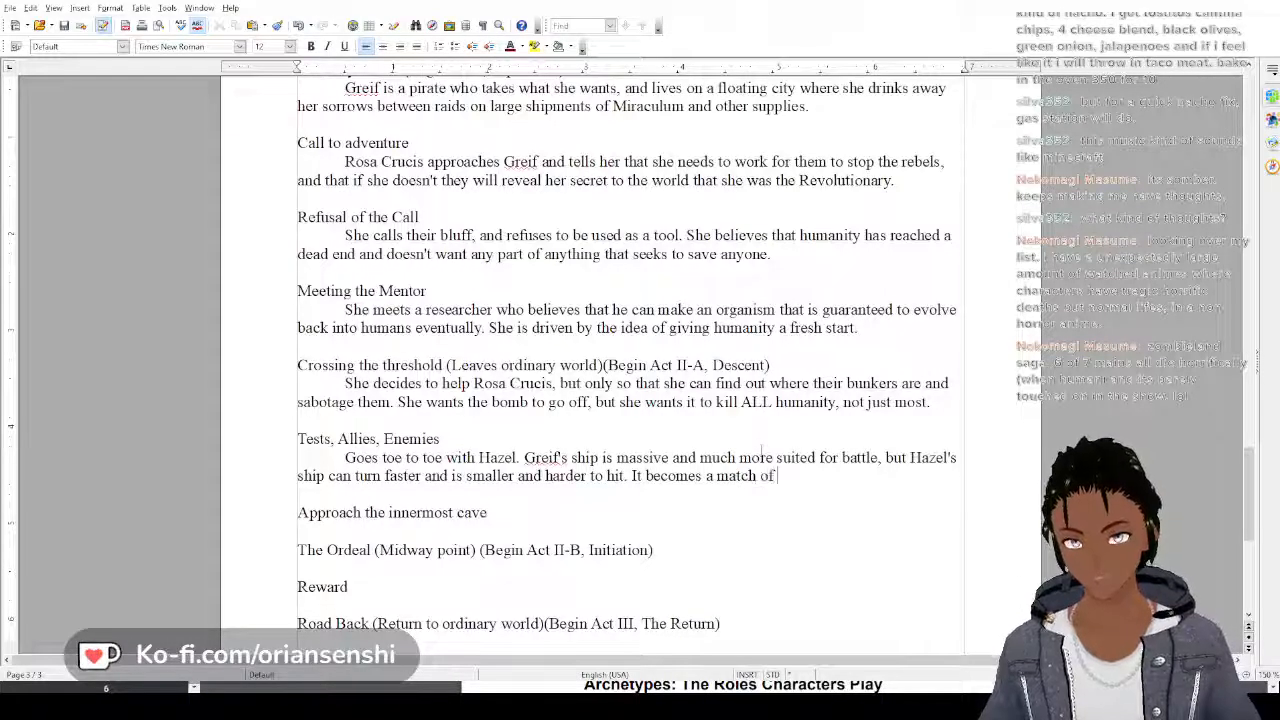
type(" hazel's")
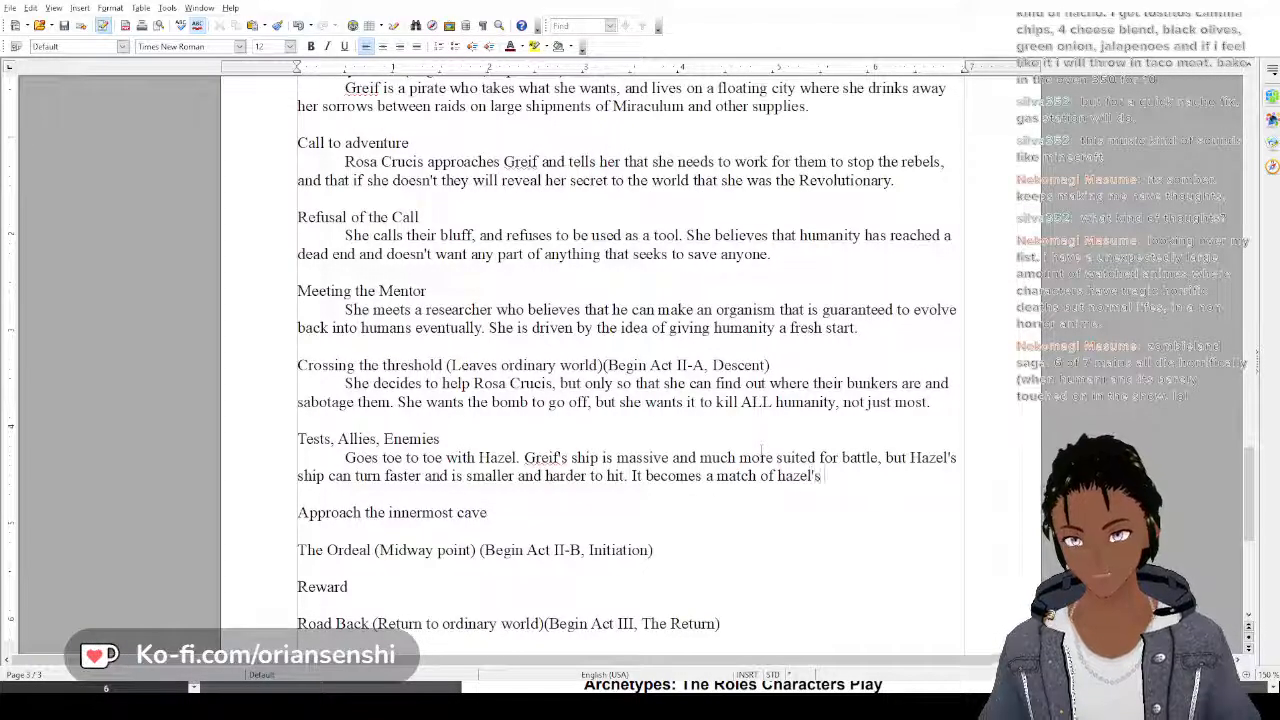
type(" tactical")
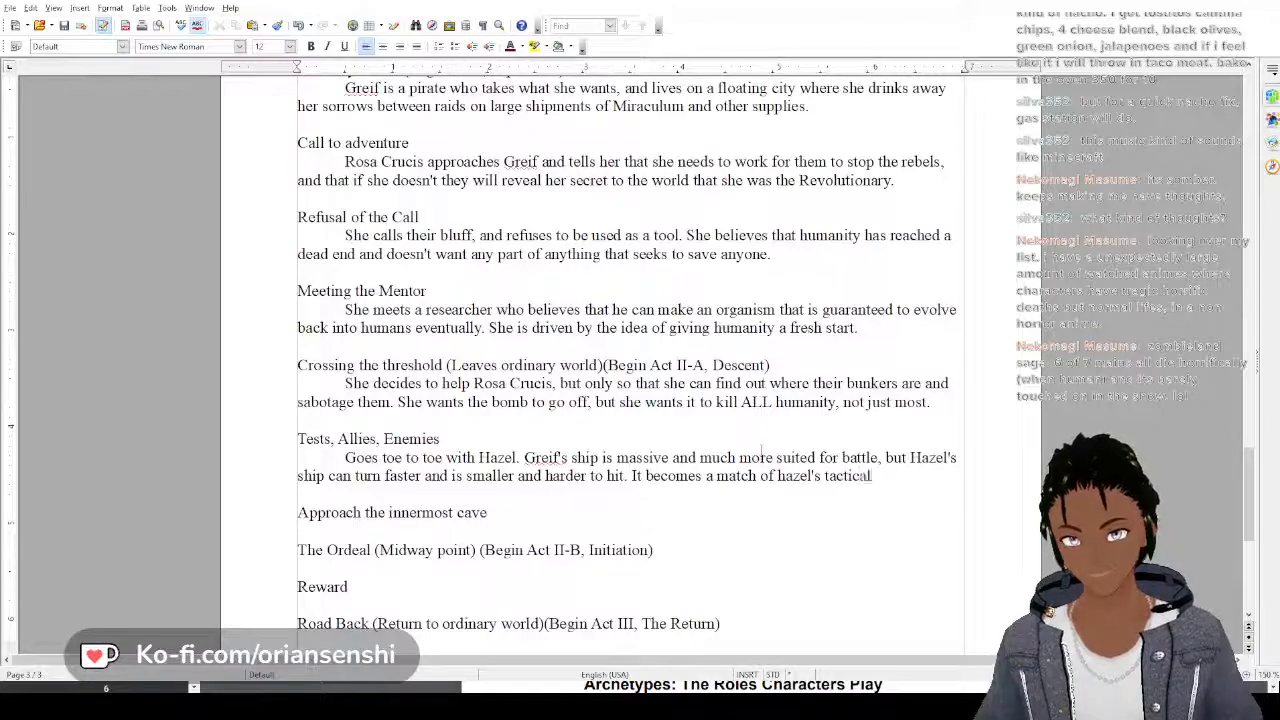
type(" mind and G")
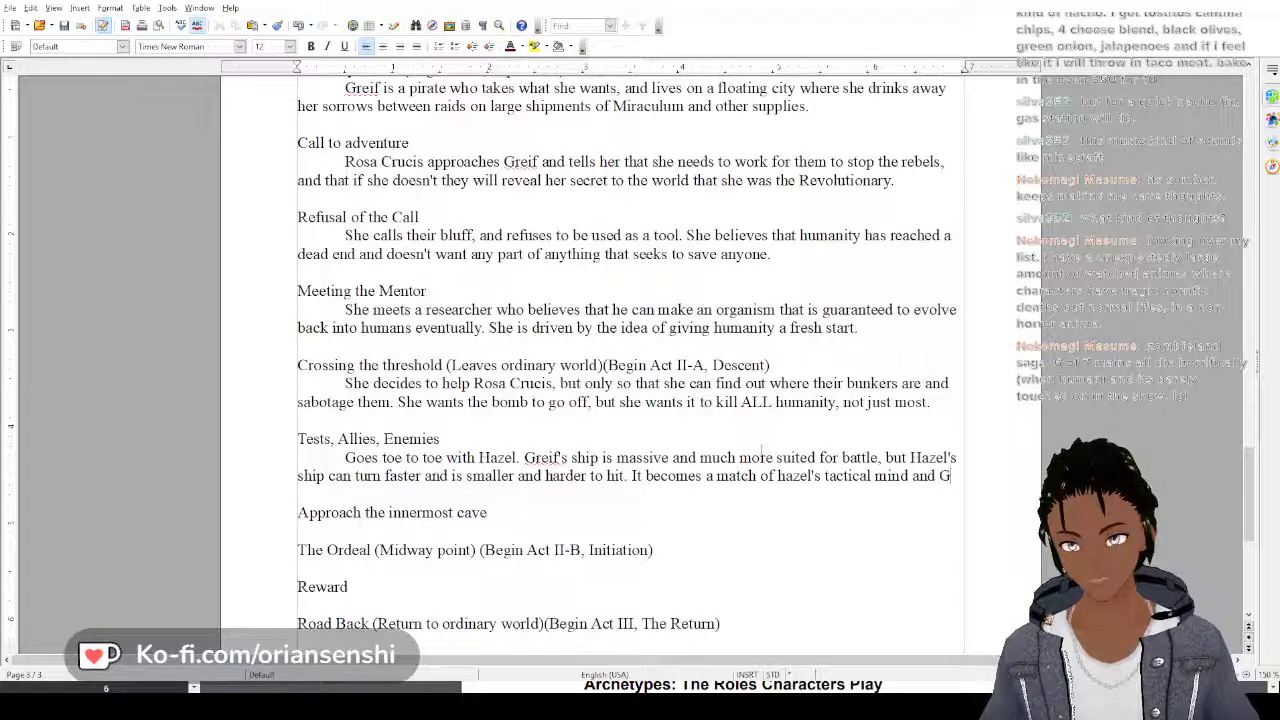
type("reif's ")
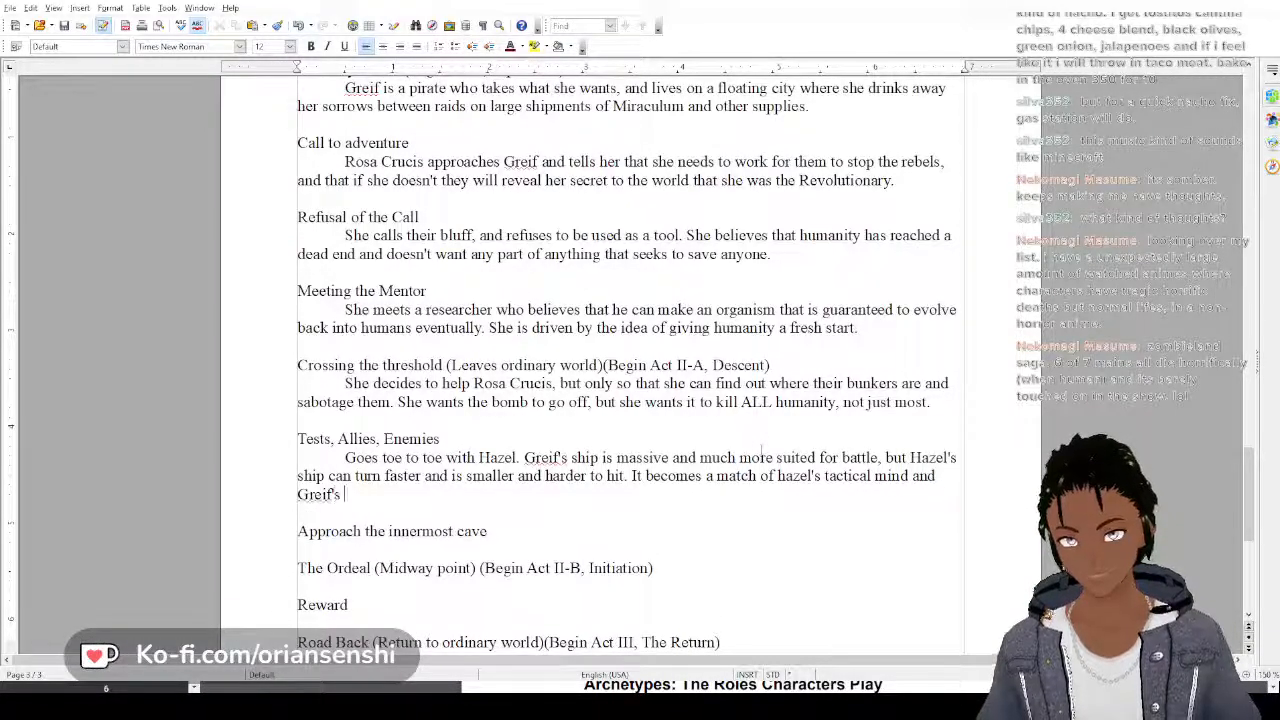
type("years of e")
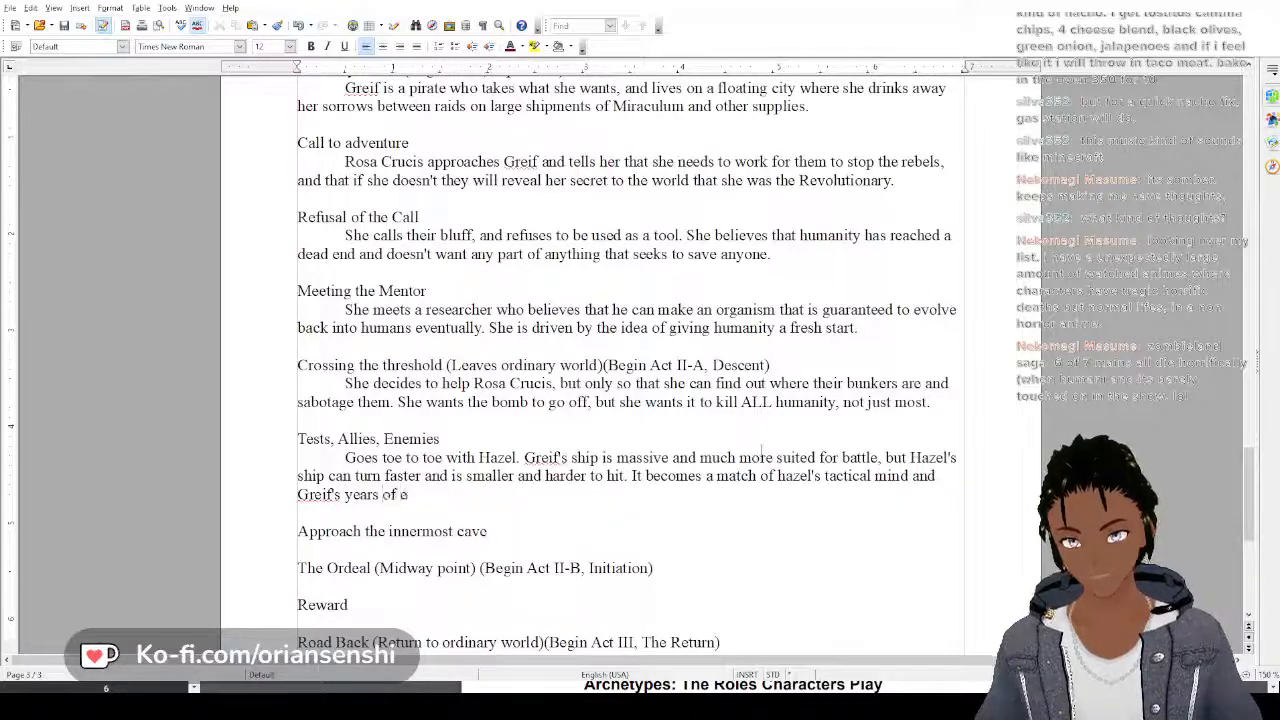
type("xperience.")
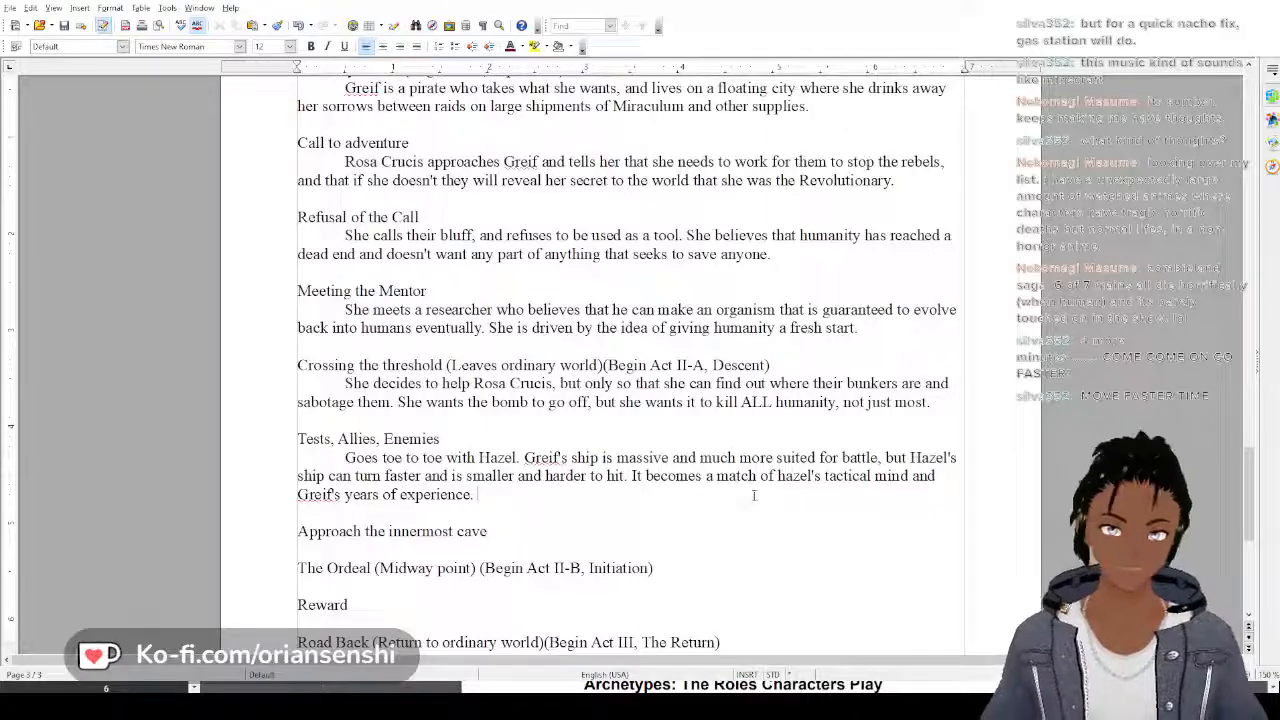
Begin another Tests, Allies, Enemies sentence with "Greif's first mate Phlox becomes a close confidant during this time as"
type("Grei")
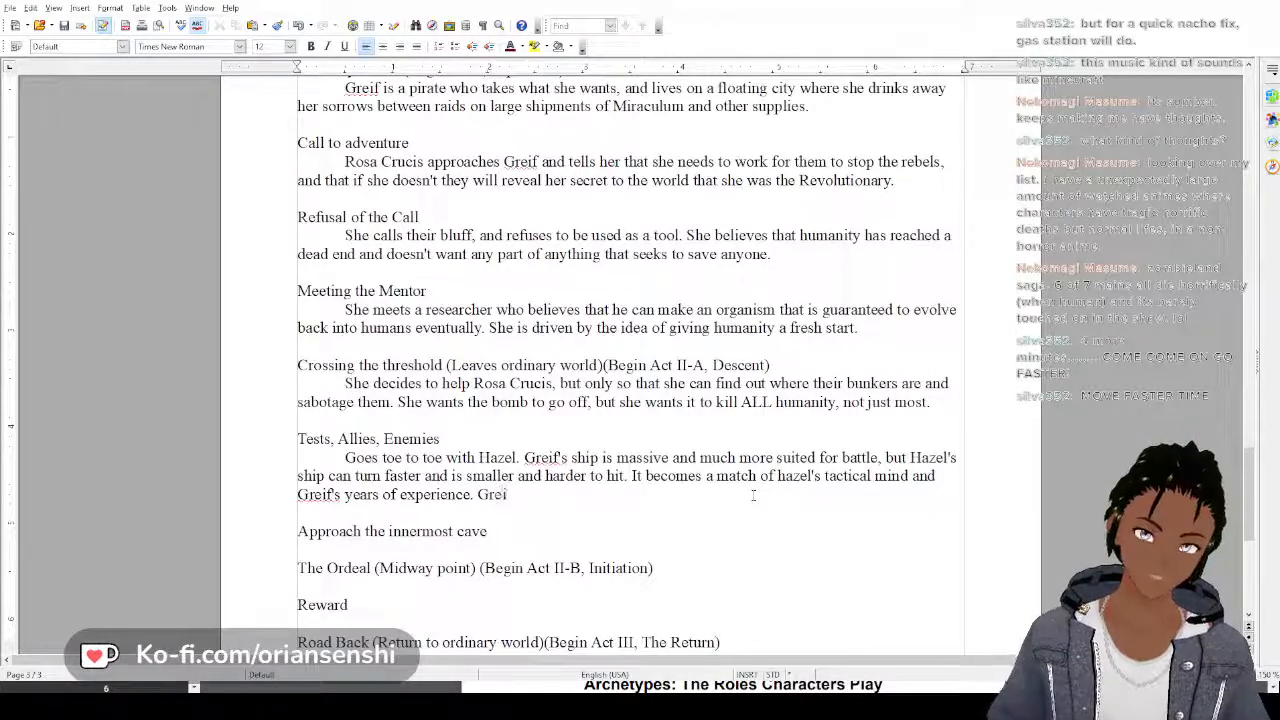
type("f's firs")
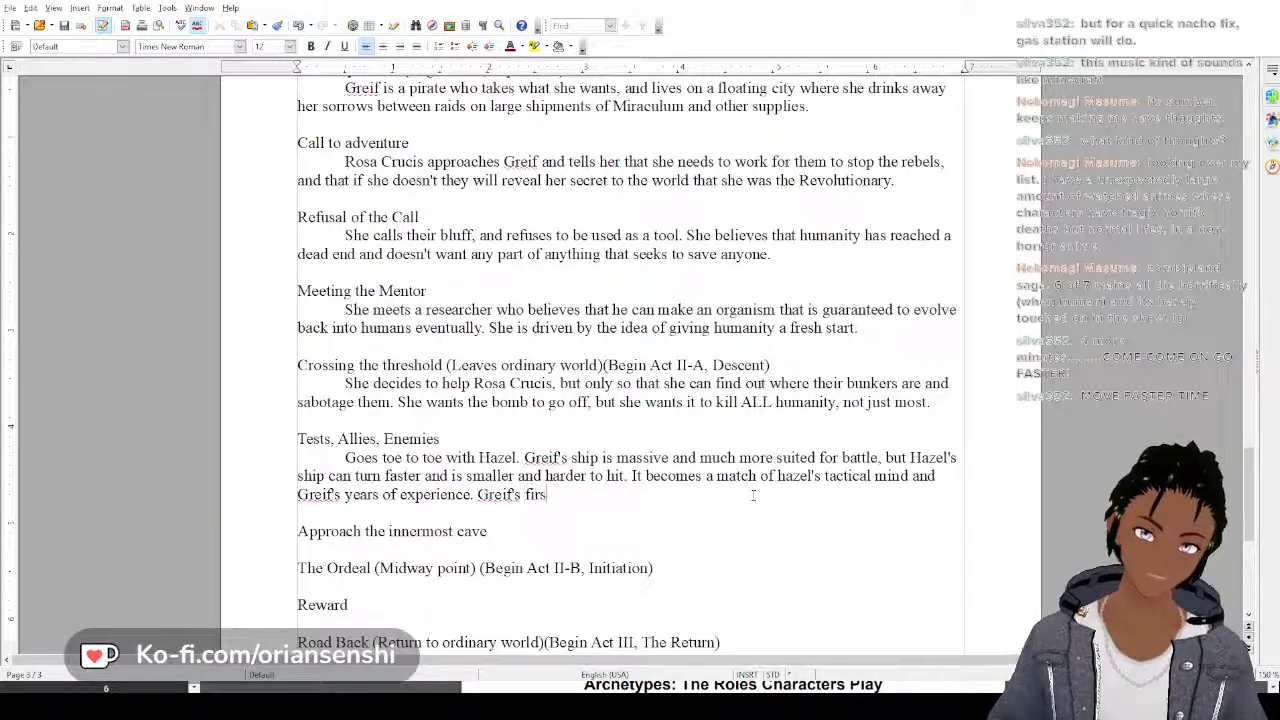
type("t mate Phi")
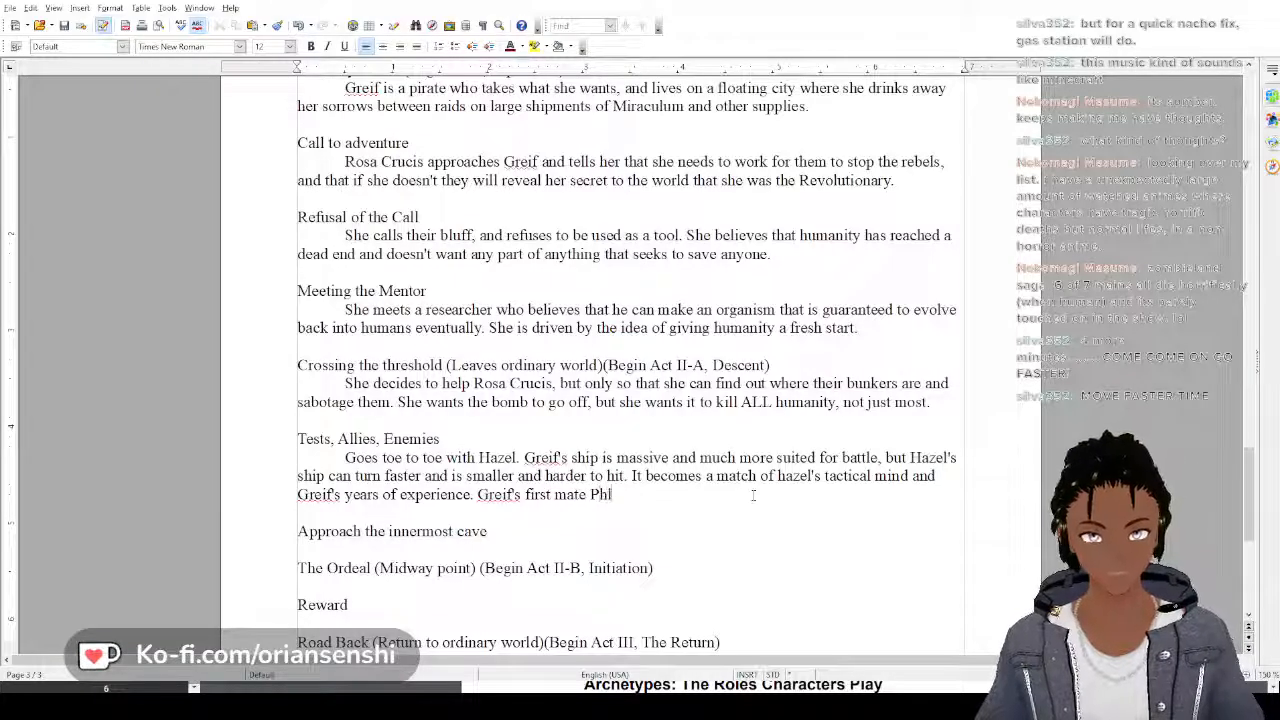
type("ox becomes ")
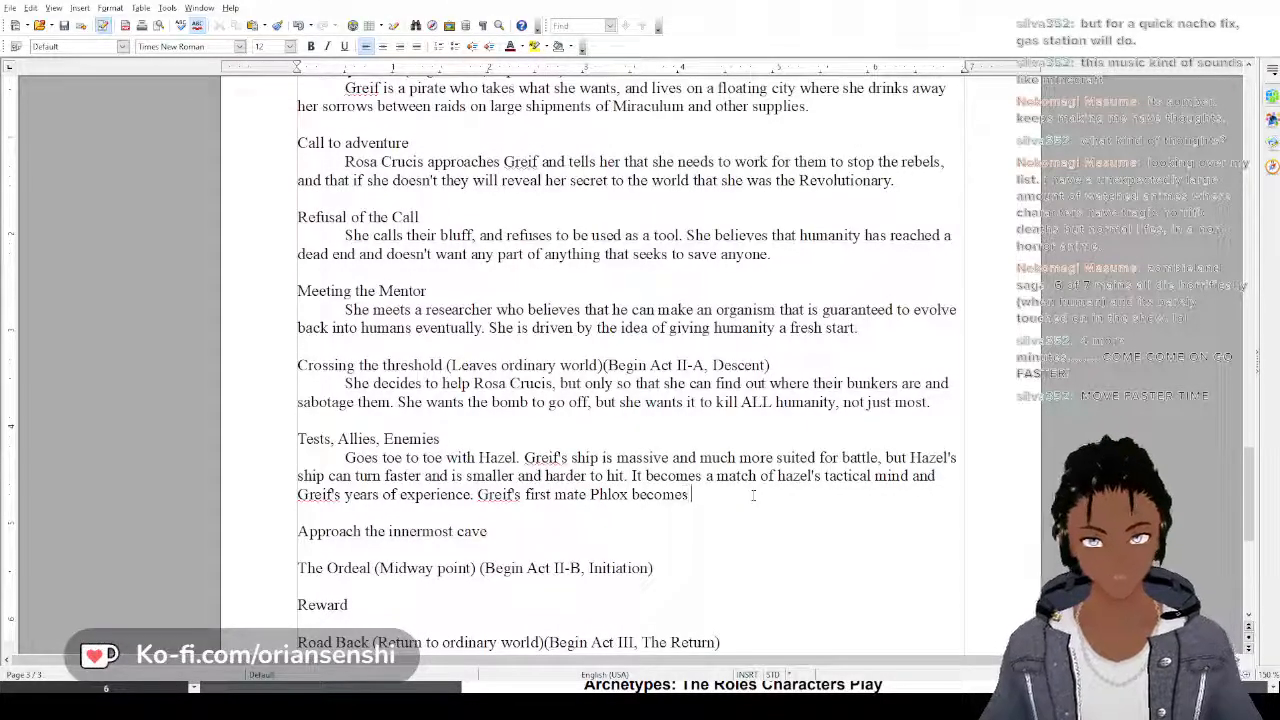
type("a close ")
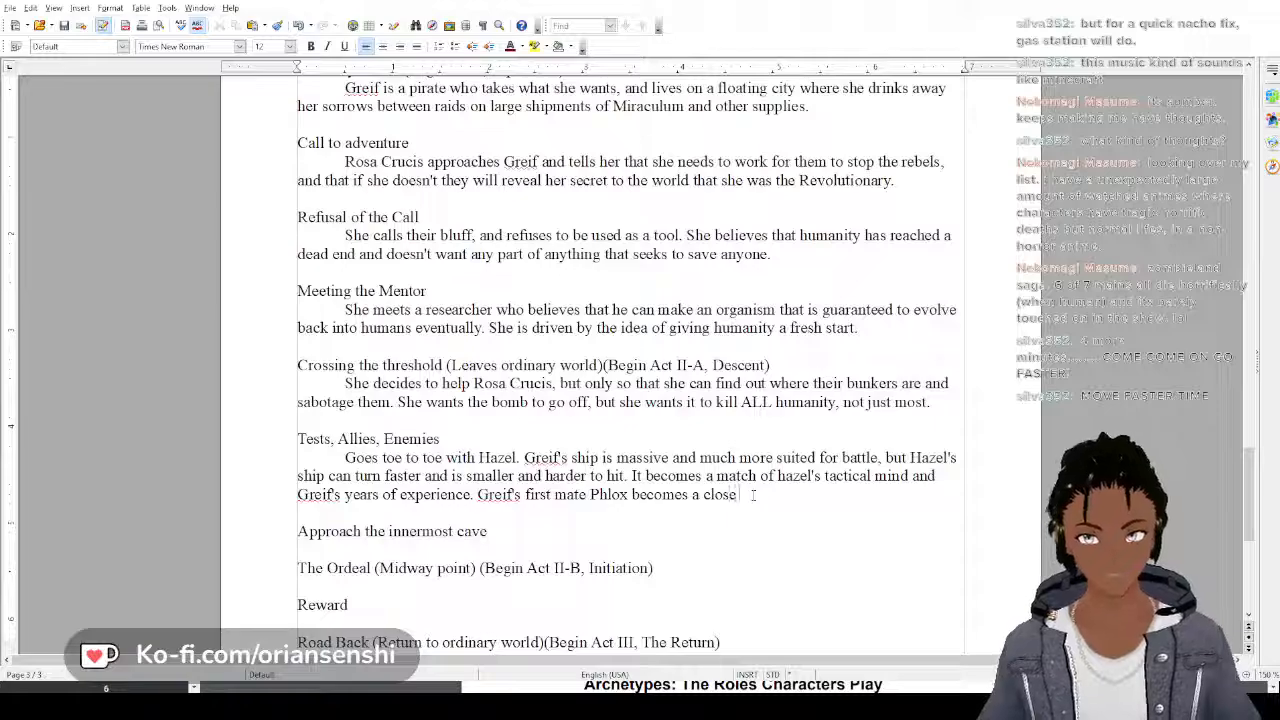
type("confida")
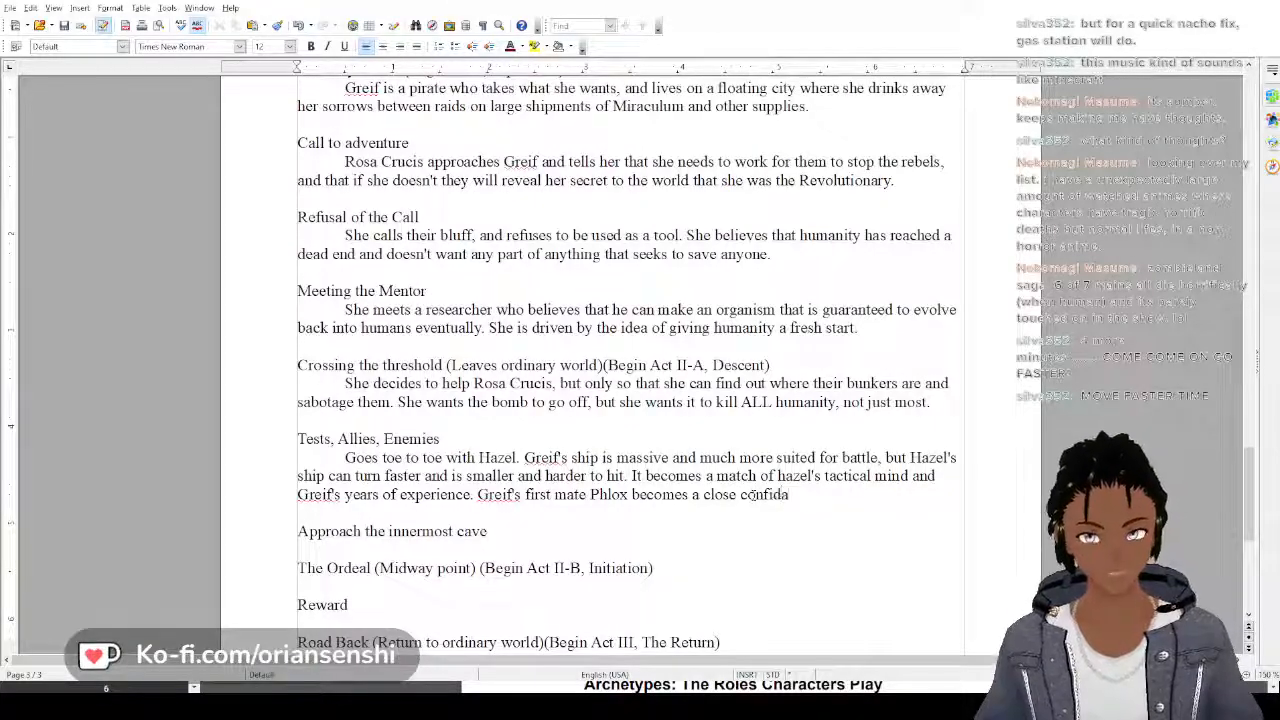
type("nt during")
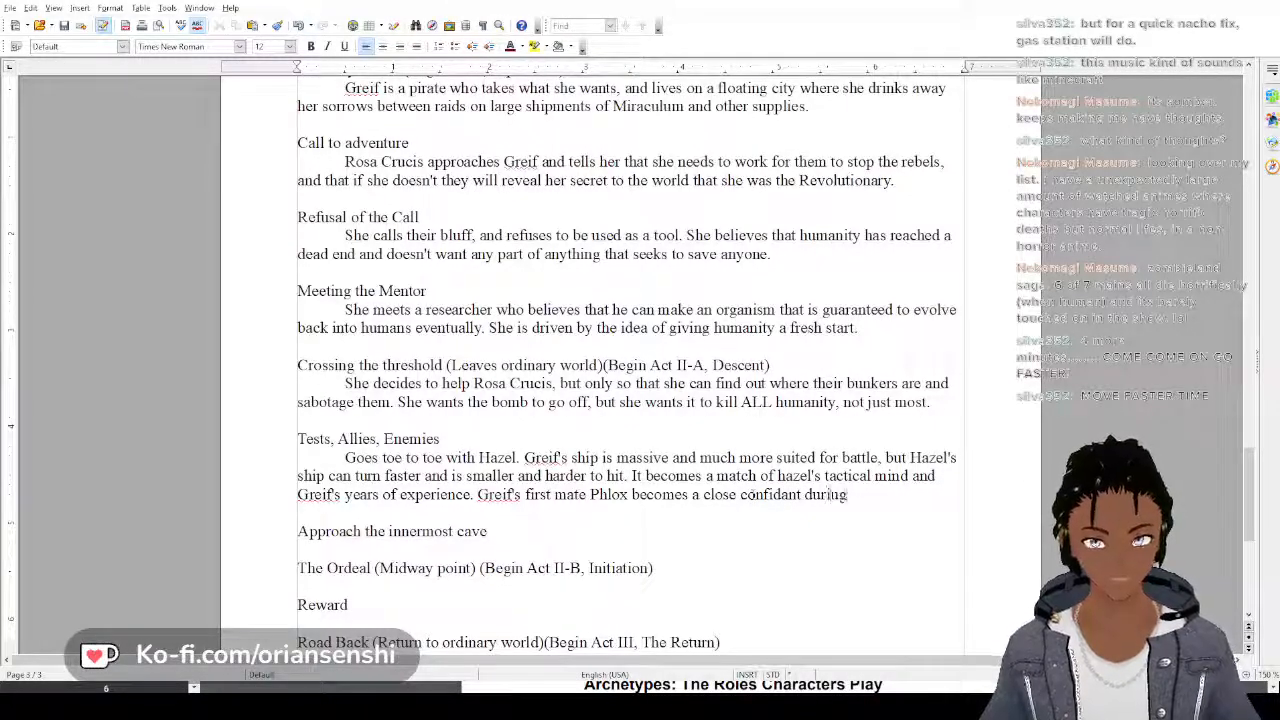
type(" this time as")
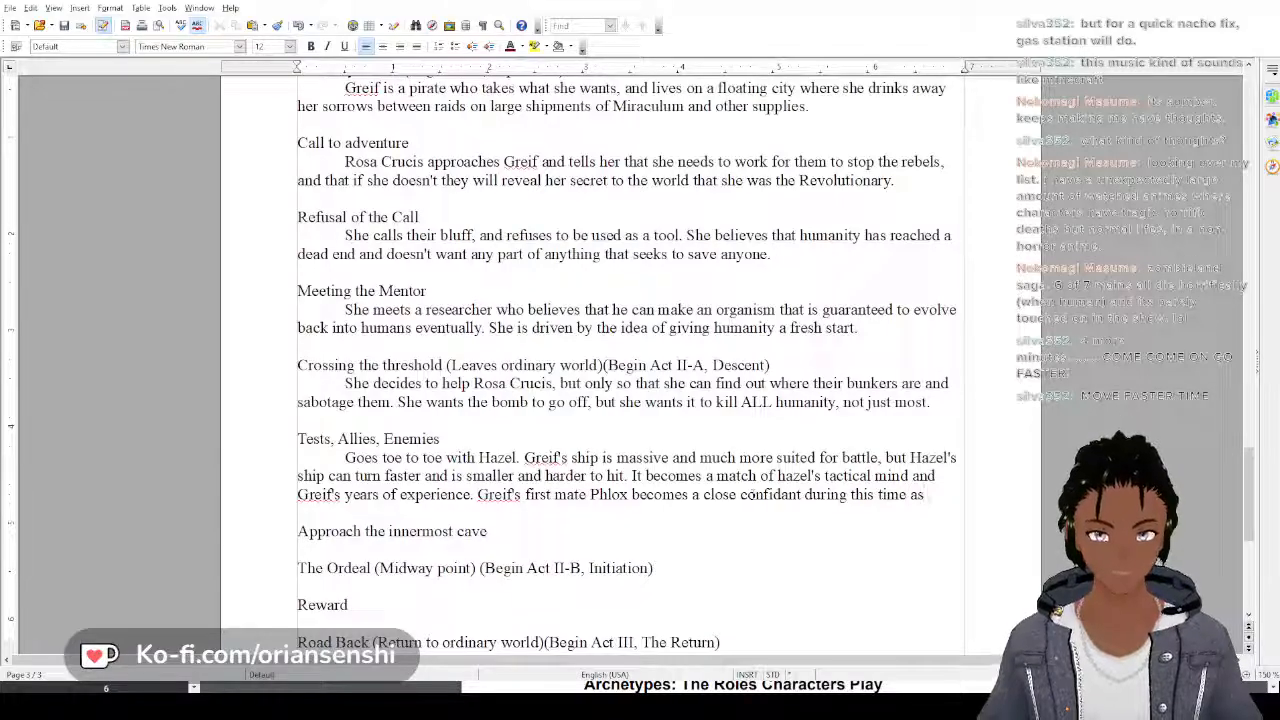
type(" Grei")
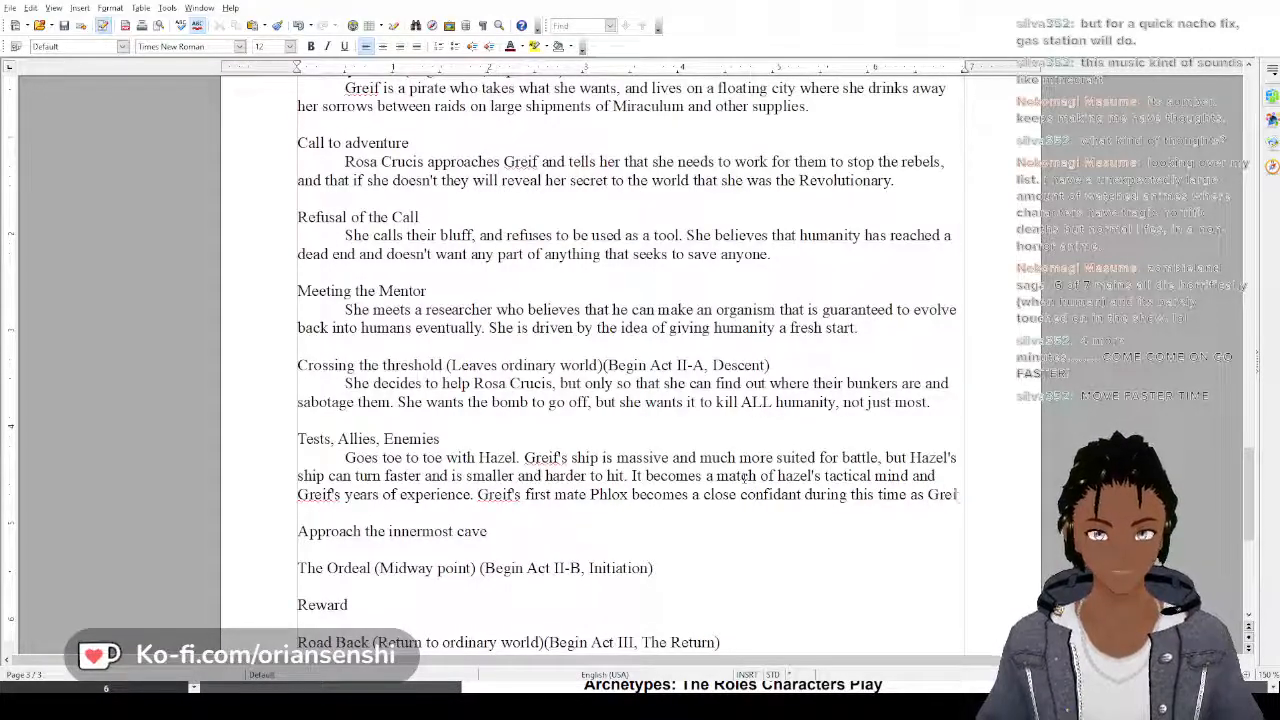
type("f is grapp")
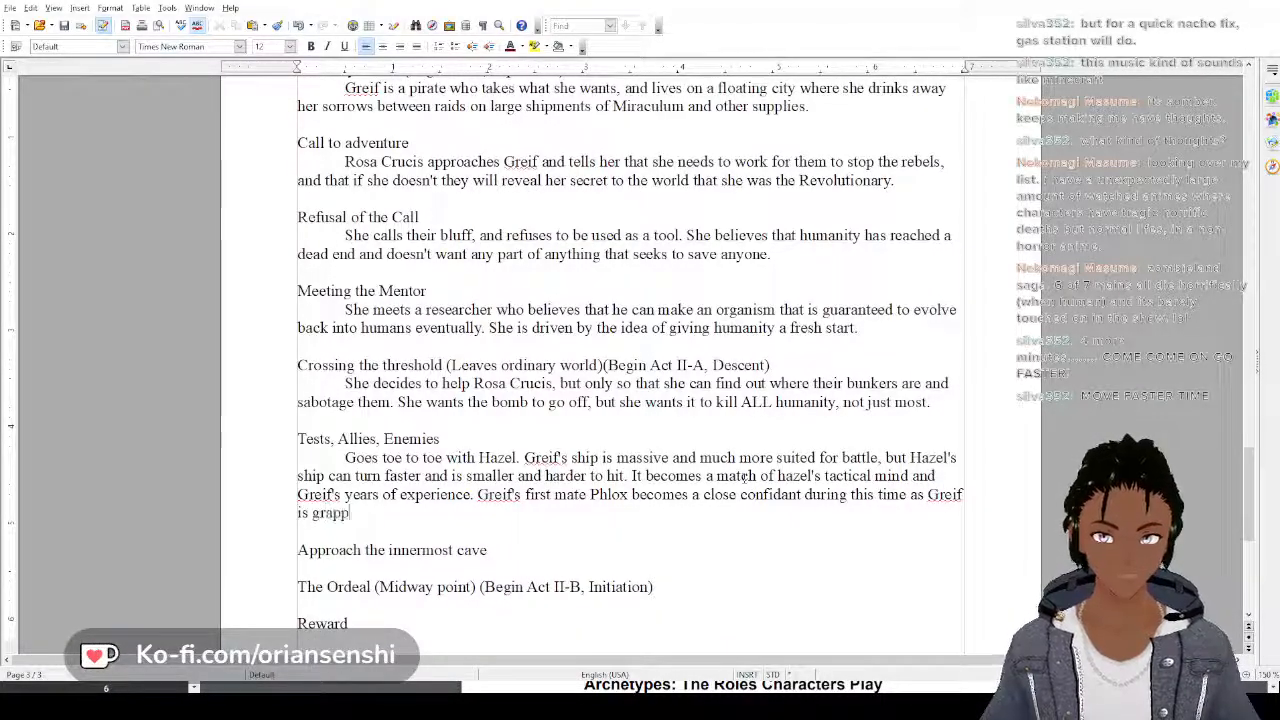
type("ling with how")
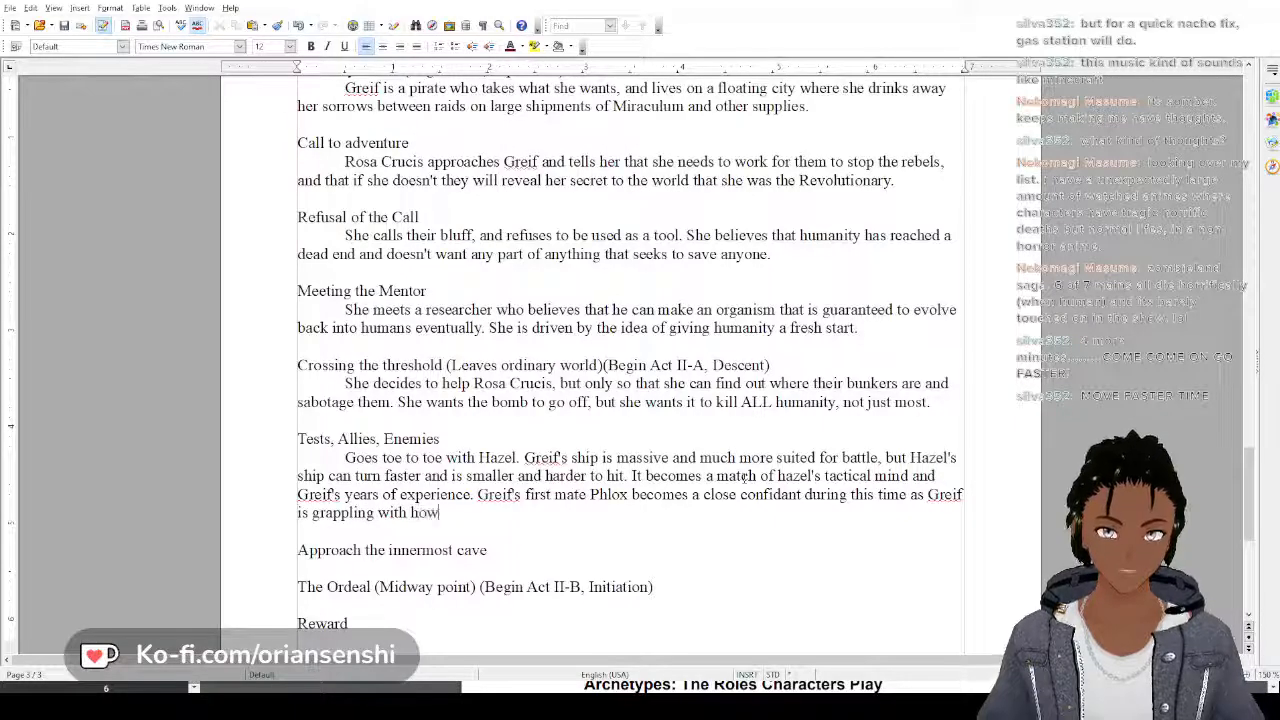
type(" much of herse")
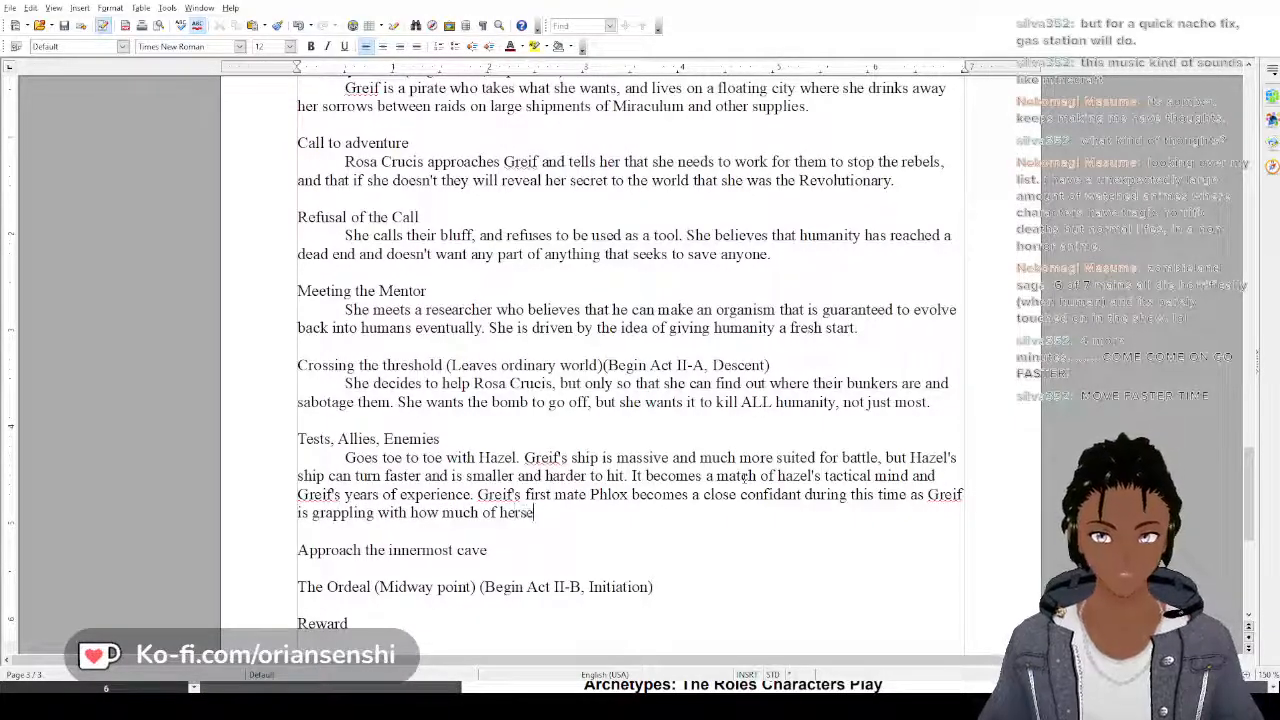
type("lf she sees i")
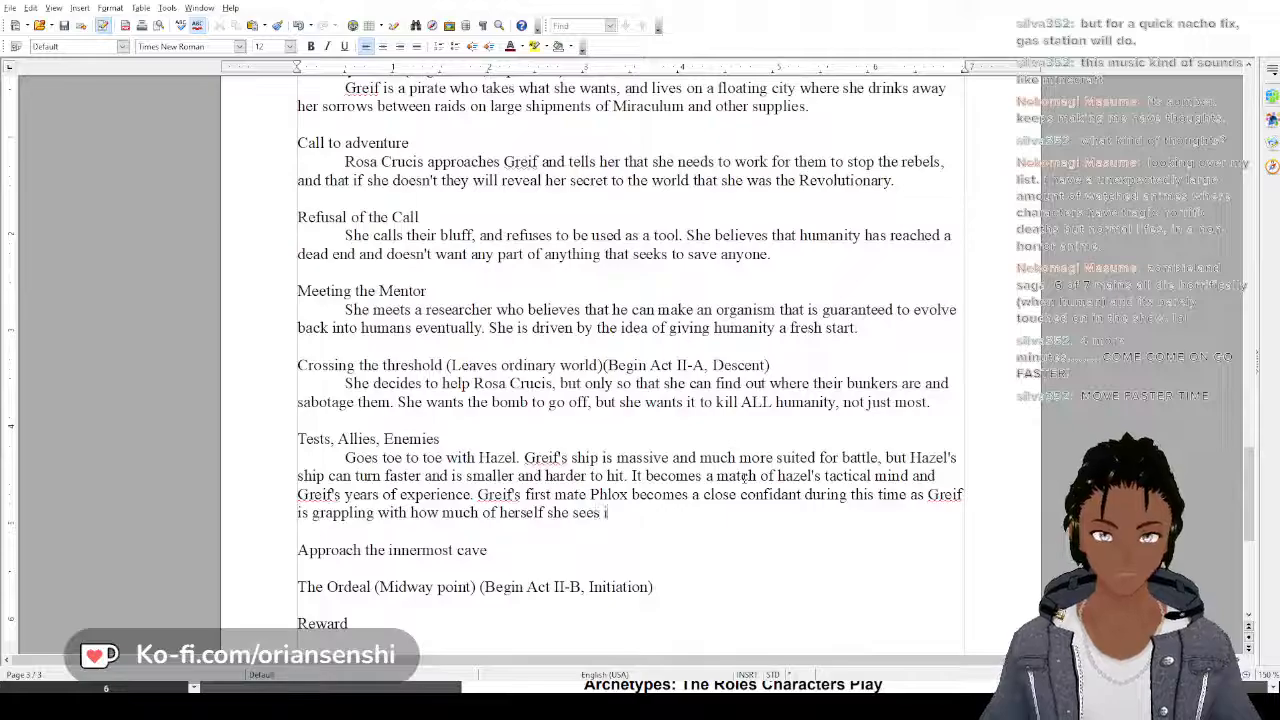
type("n Haze./")
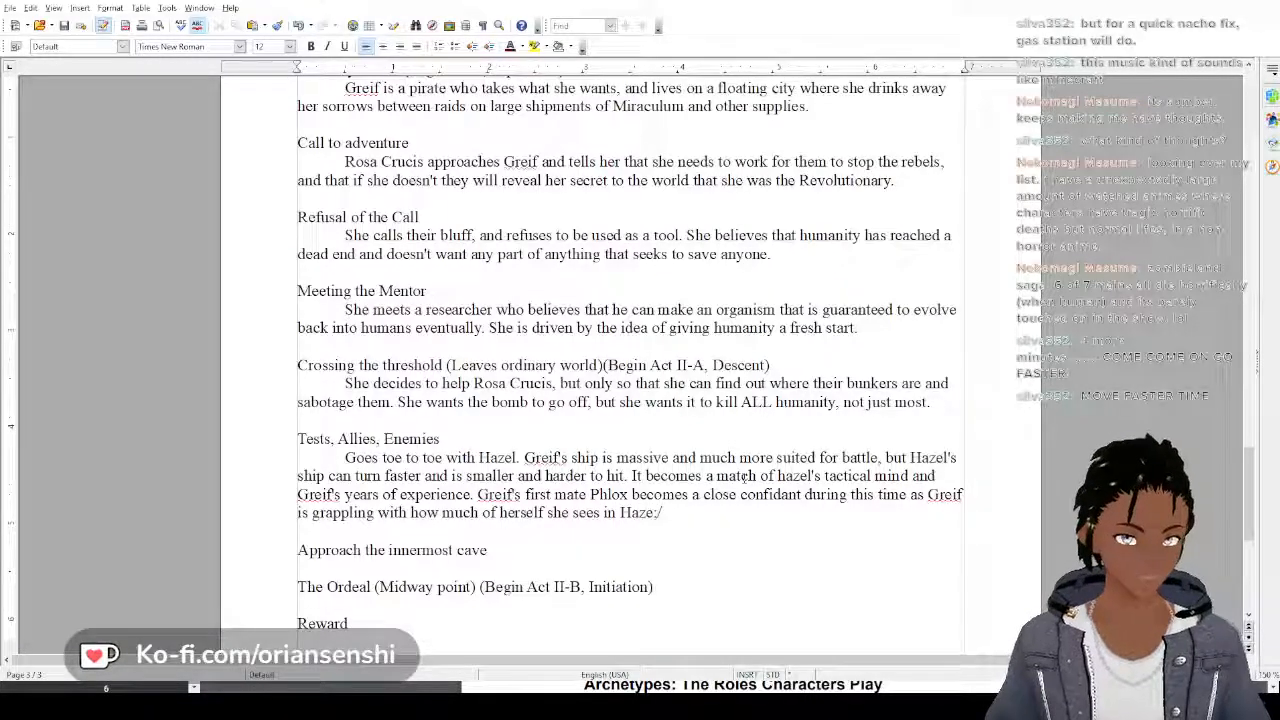
Complete the last Tests, Allies, Enemies sentence with "Greif is grappling with how much of herself she sees in Hazel."
key("BackSpace")
type("e")
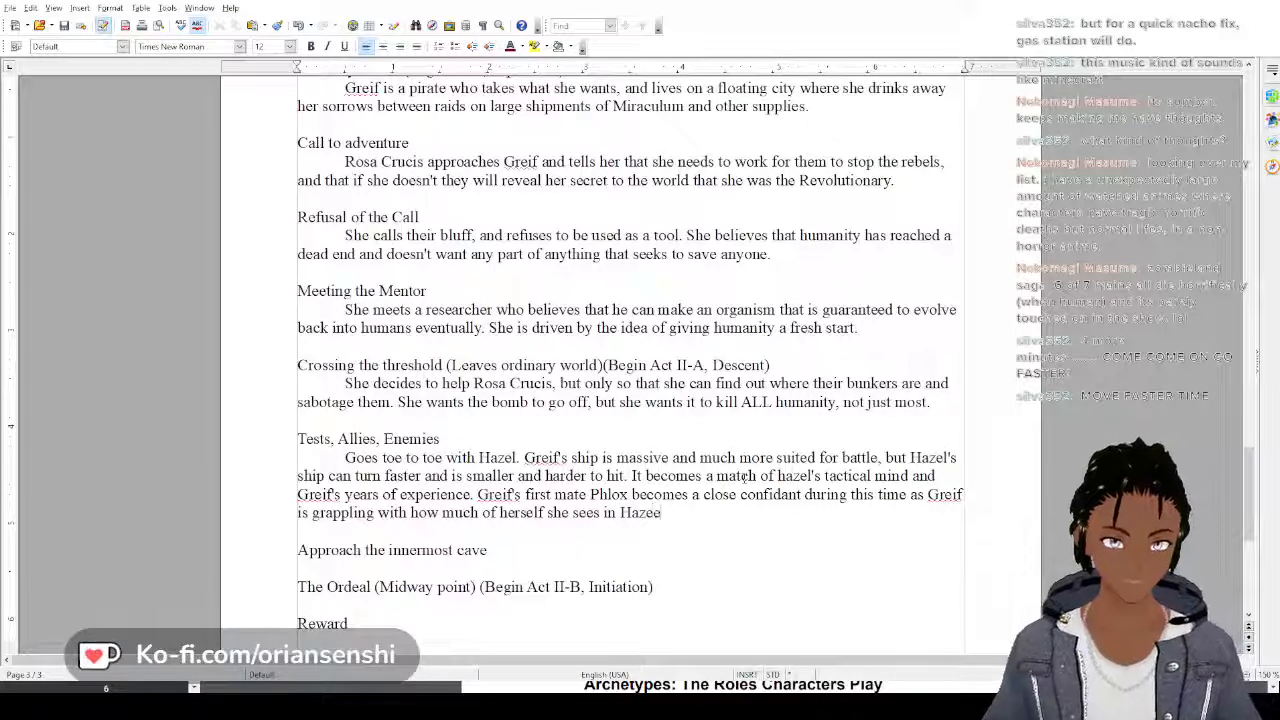
key("BackSpace")
type("l.")
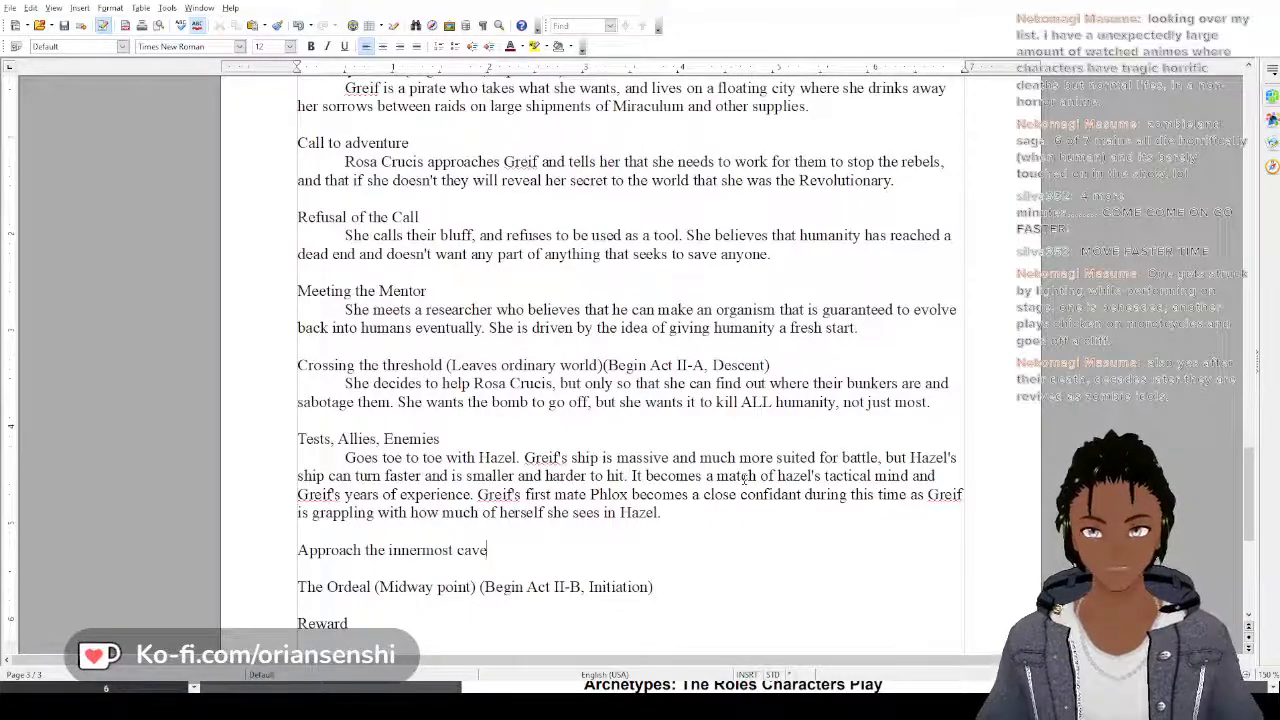
Start an indented paragraph under "Approach the innermost cave" with "After one very successful battle,"
key("Down")
key("Down")
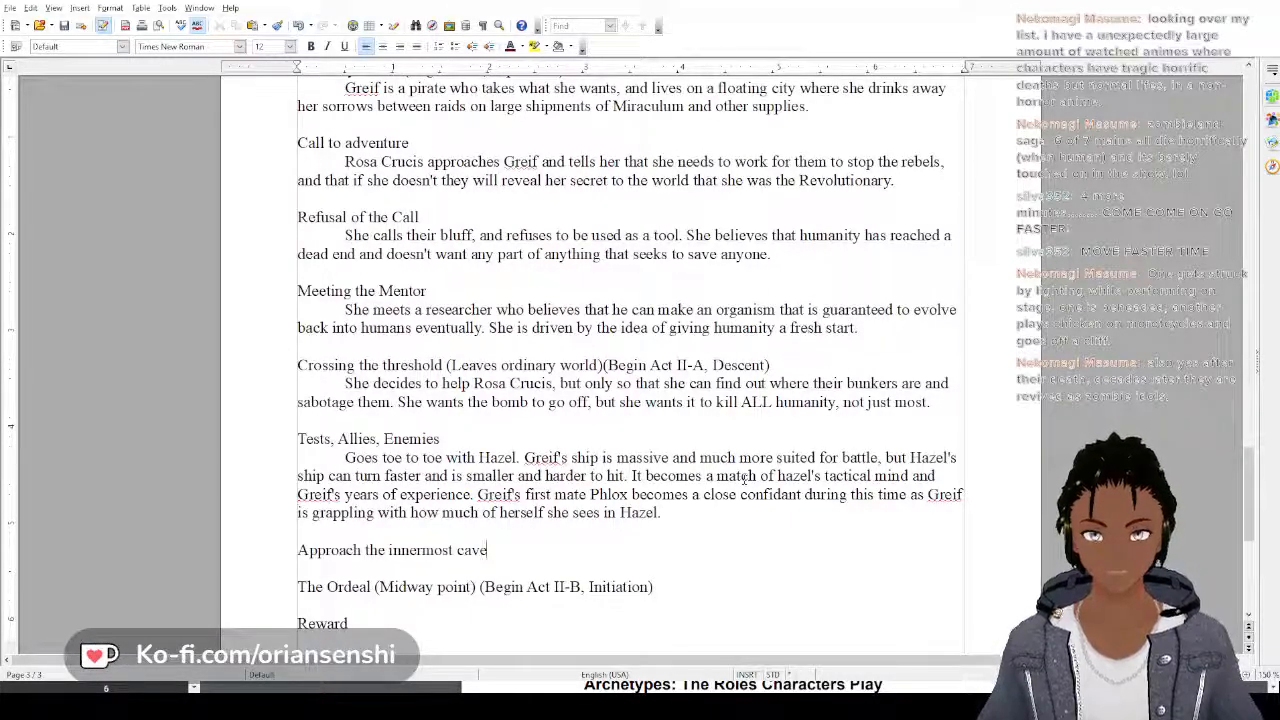
key("Return")
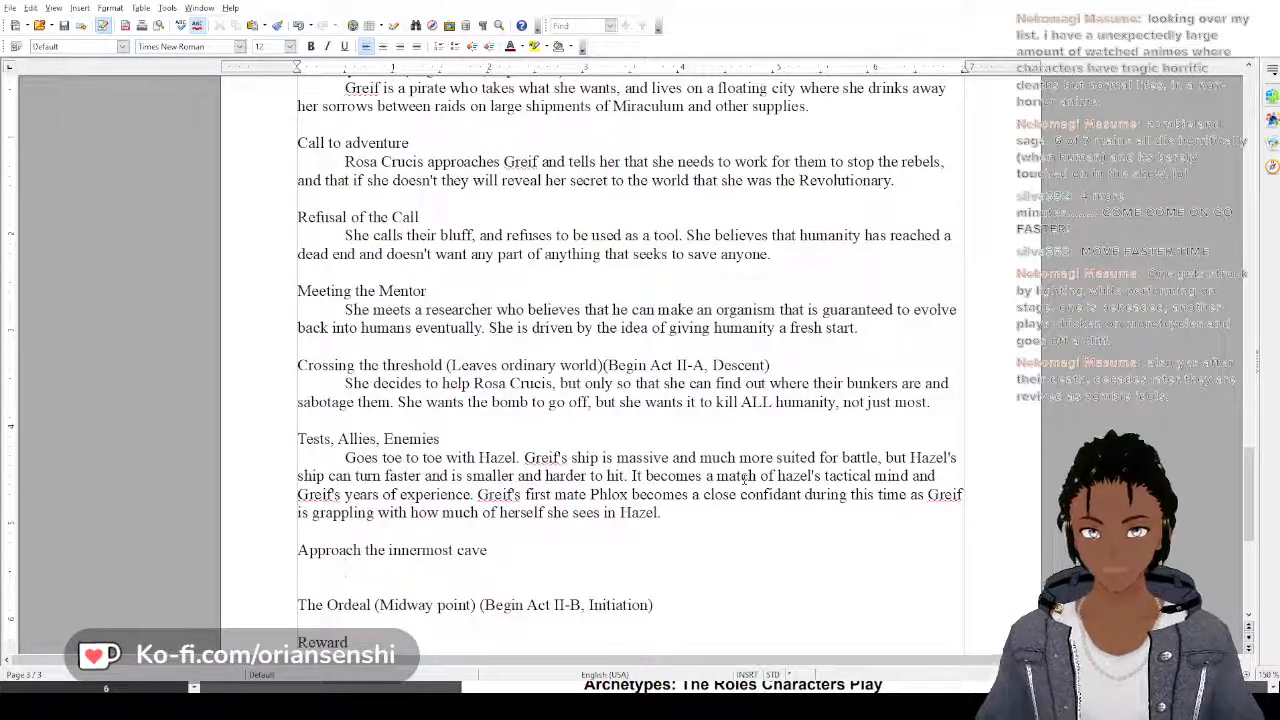
type("After h")
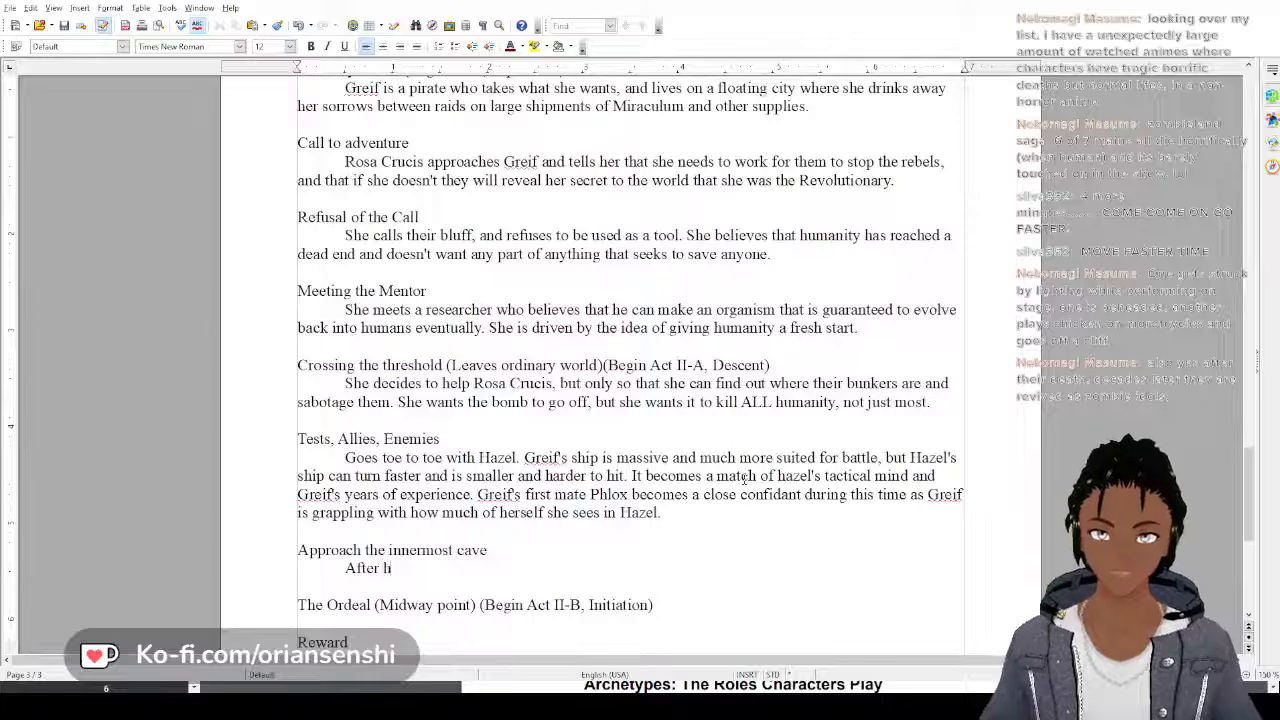
type("e")
key("BackSpace")
key("BackSpace")
key("BackSpace")
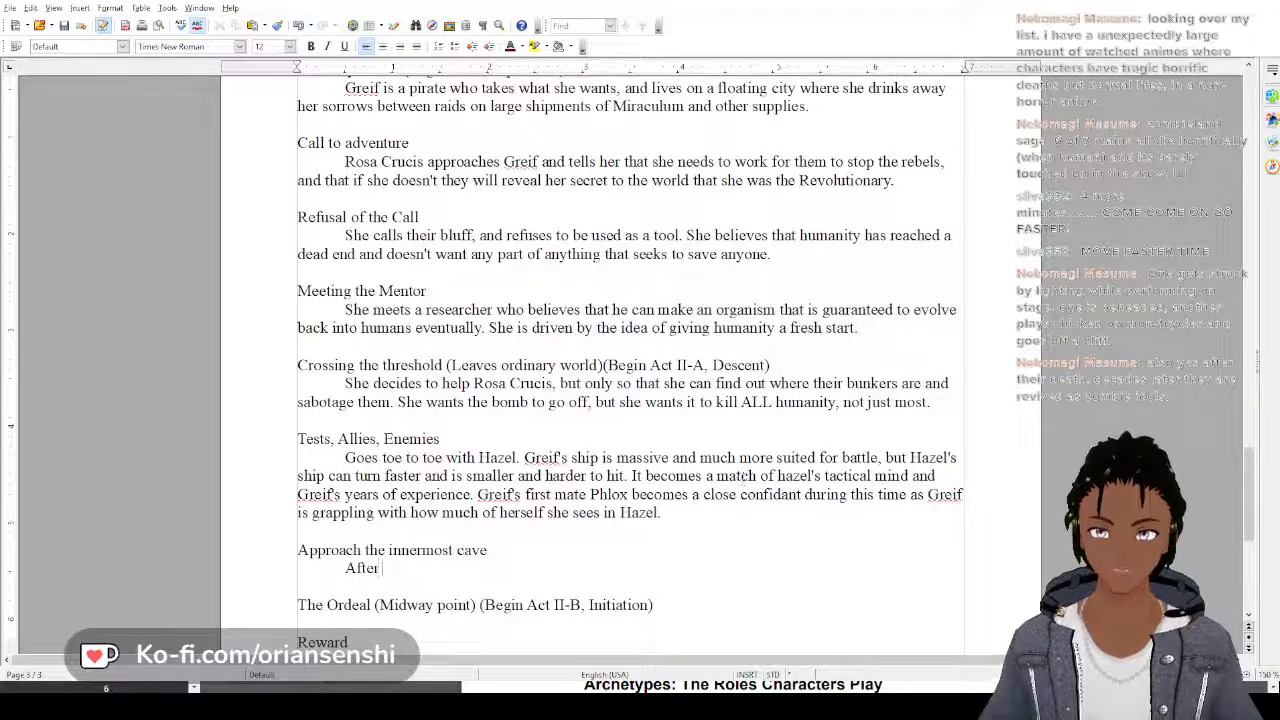
type("s")
key("BackSpace")
type("one v")
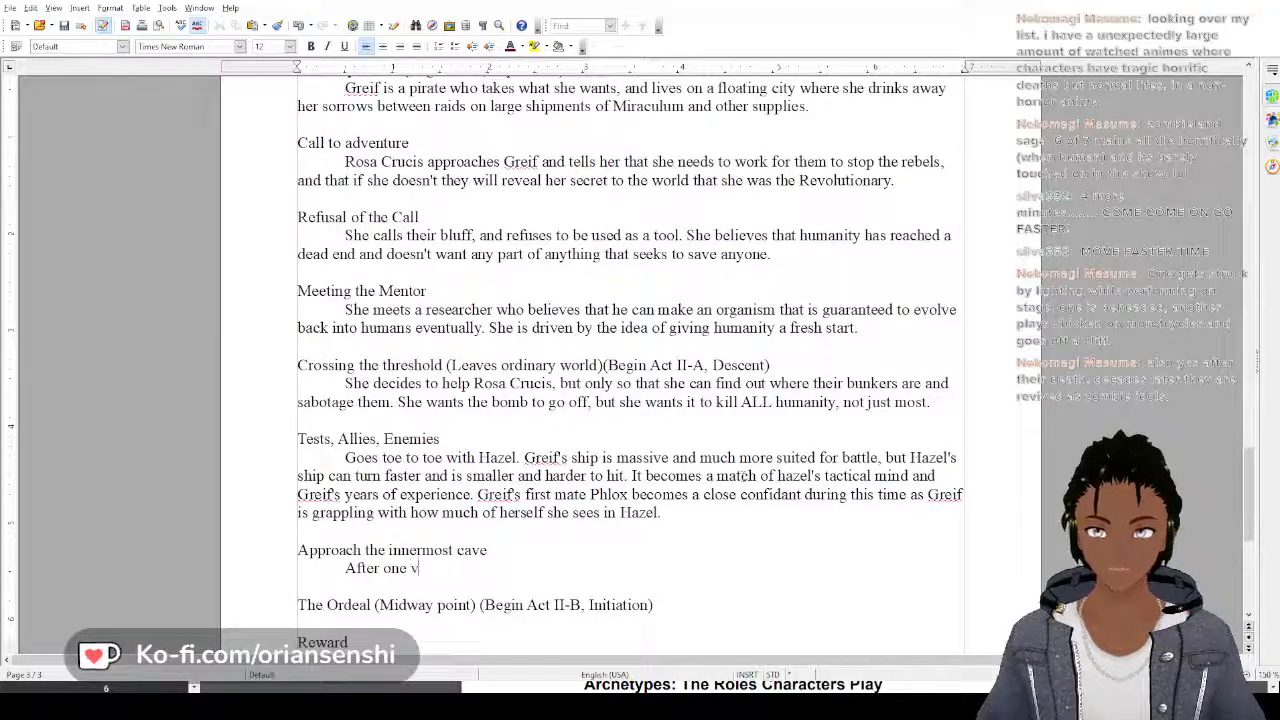
type("ery success")
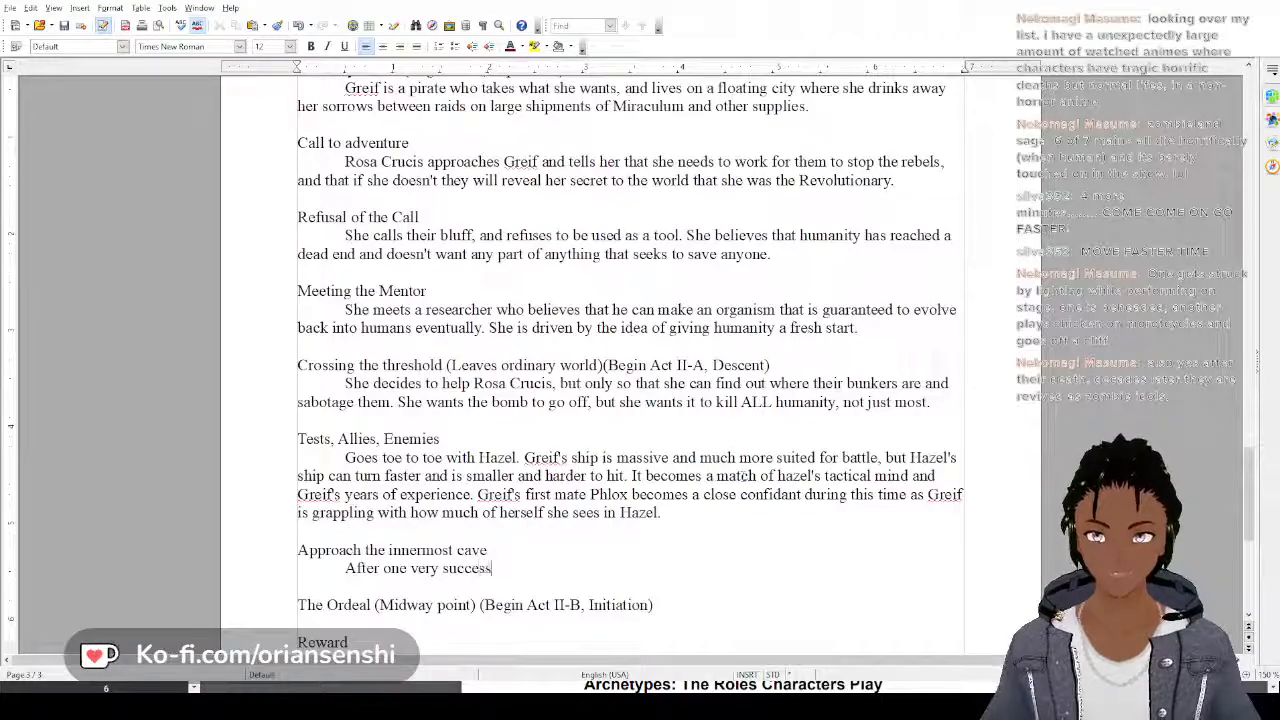
type("ful battle,")
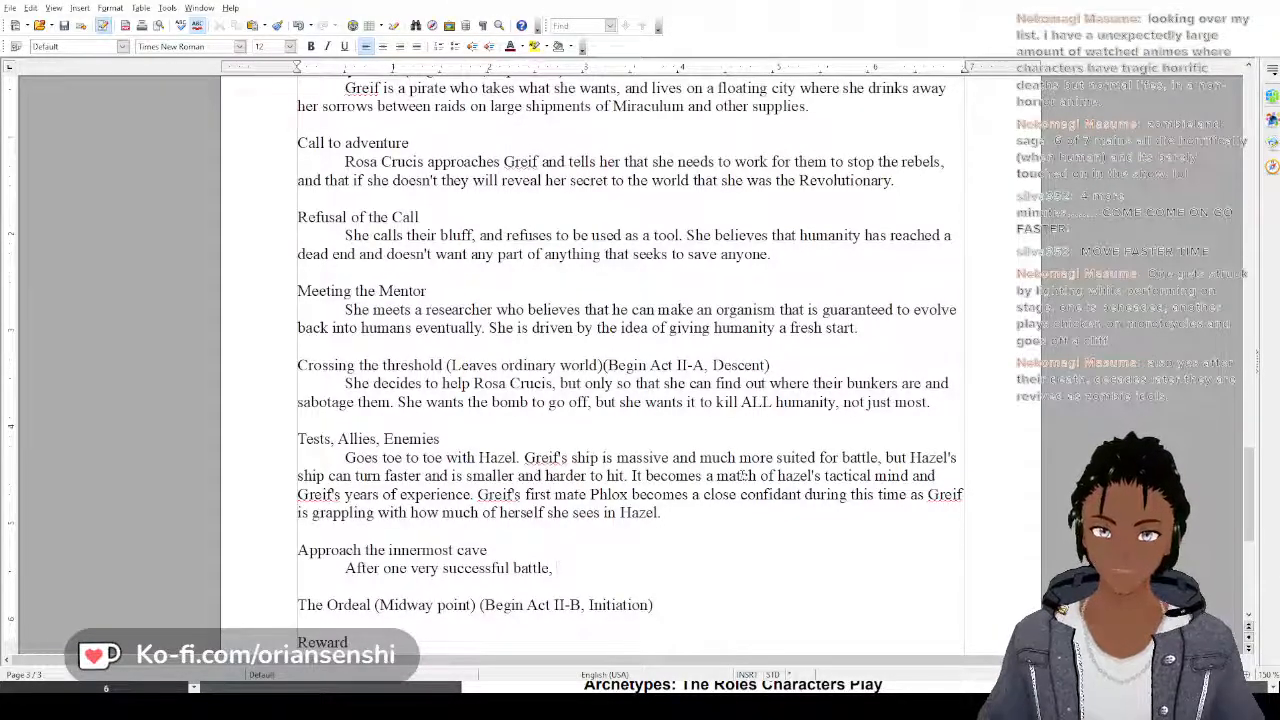
type(" she is ab")
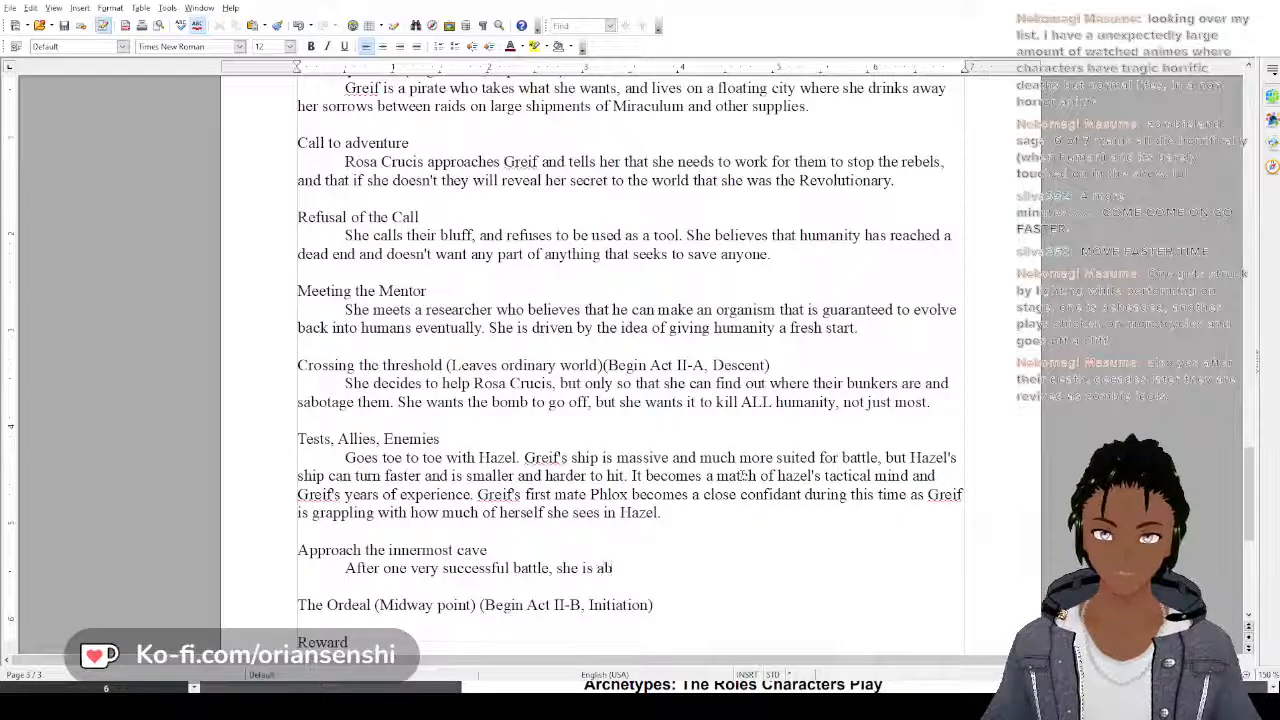
type("le to")
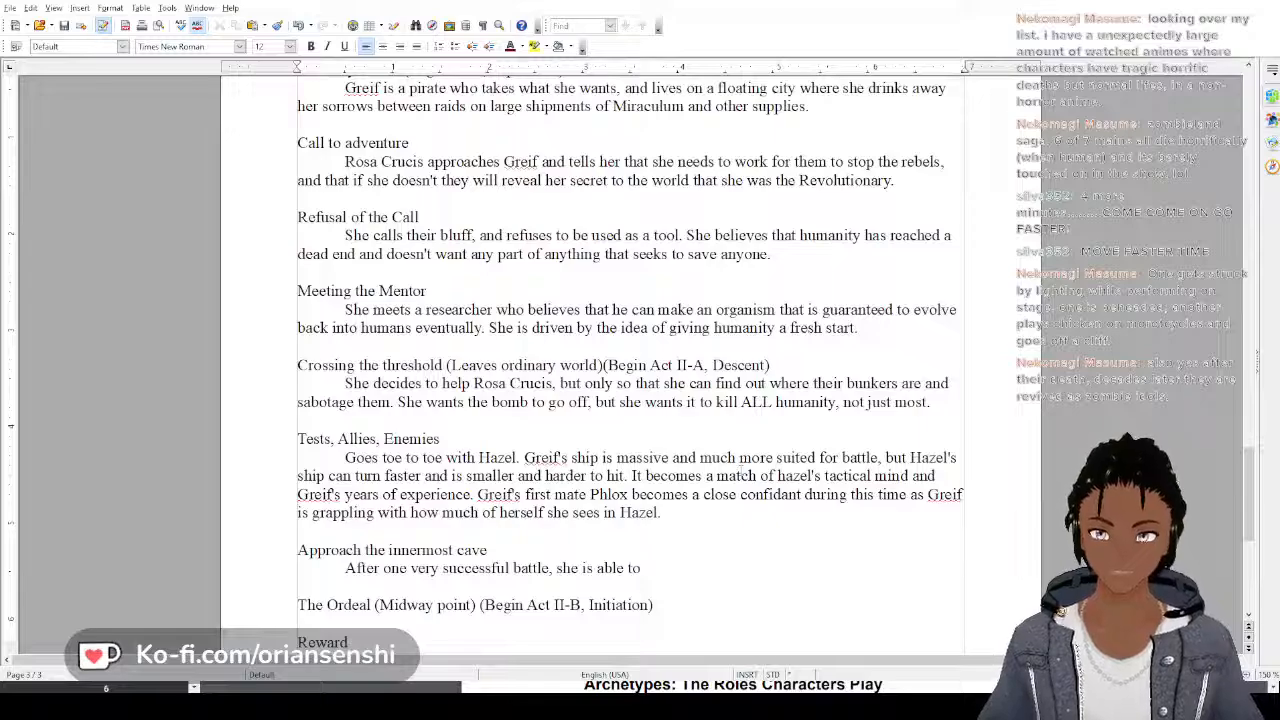
type(" permane")
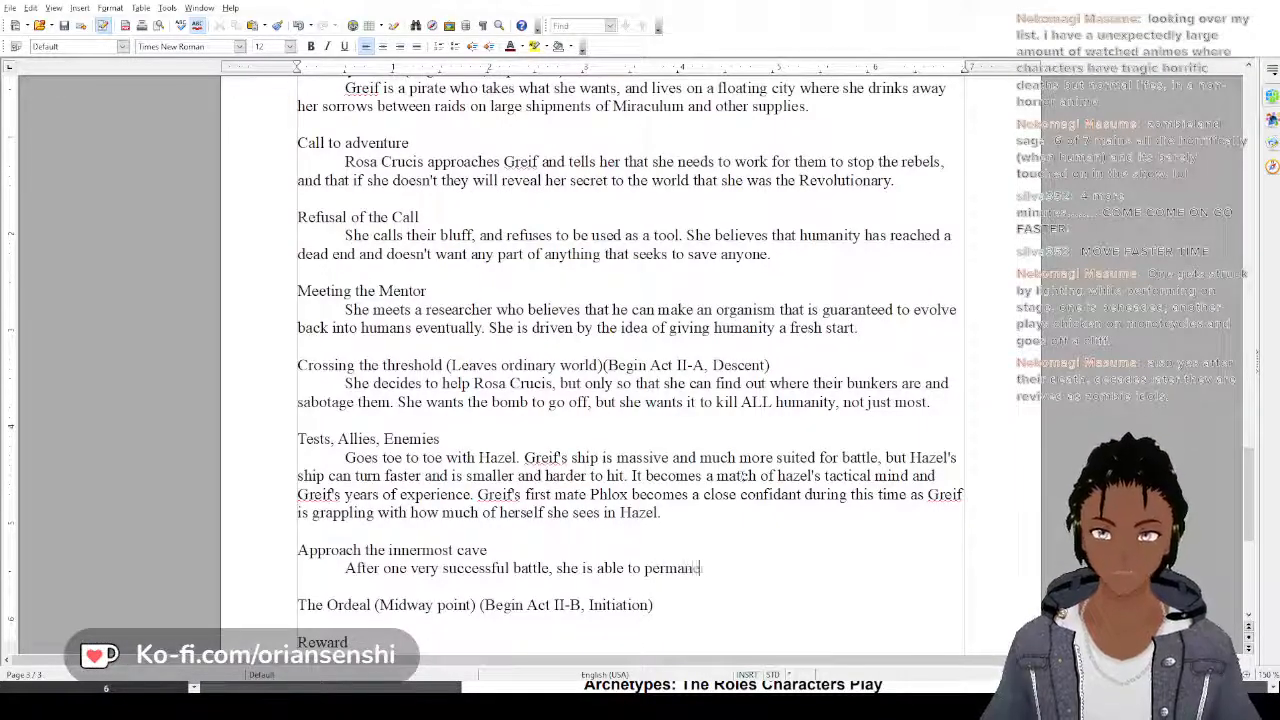
type("ntly damage ")
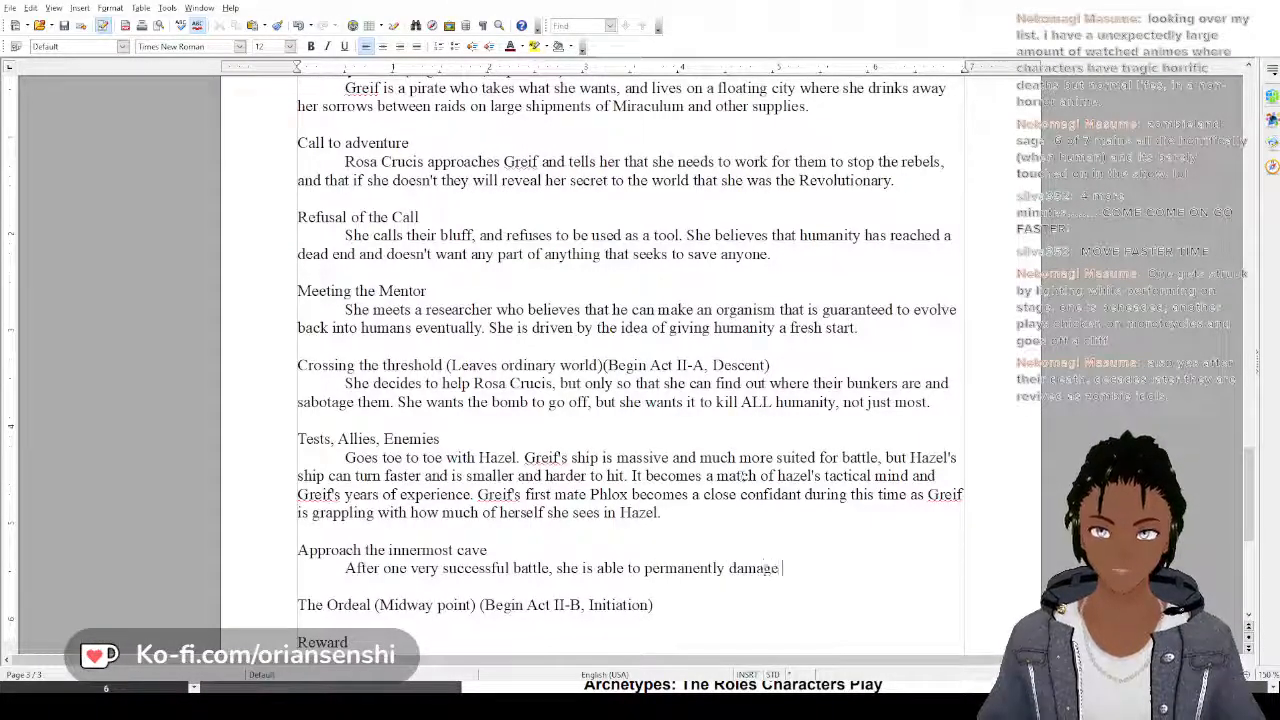
type("Hazel's")
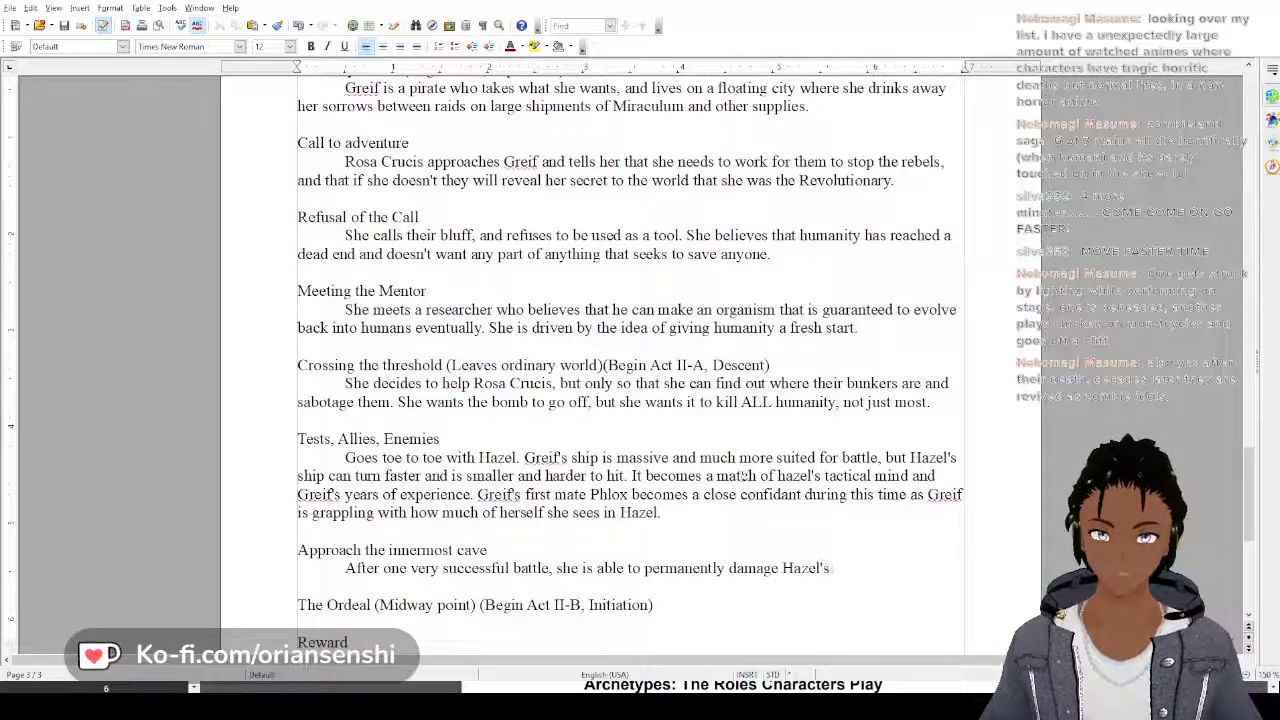
type(" ship,")
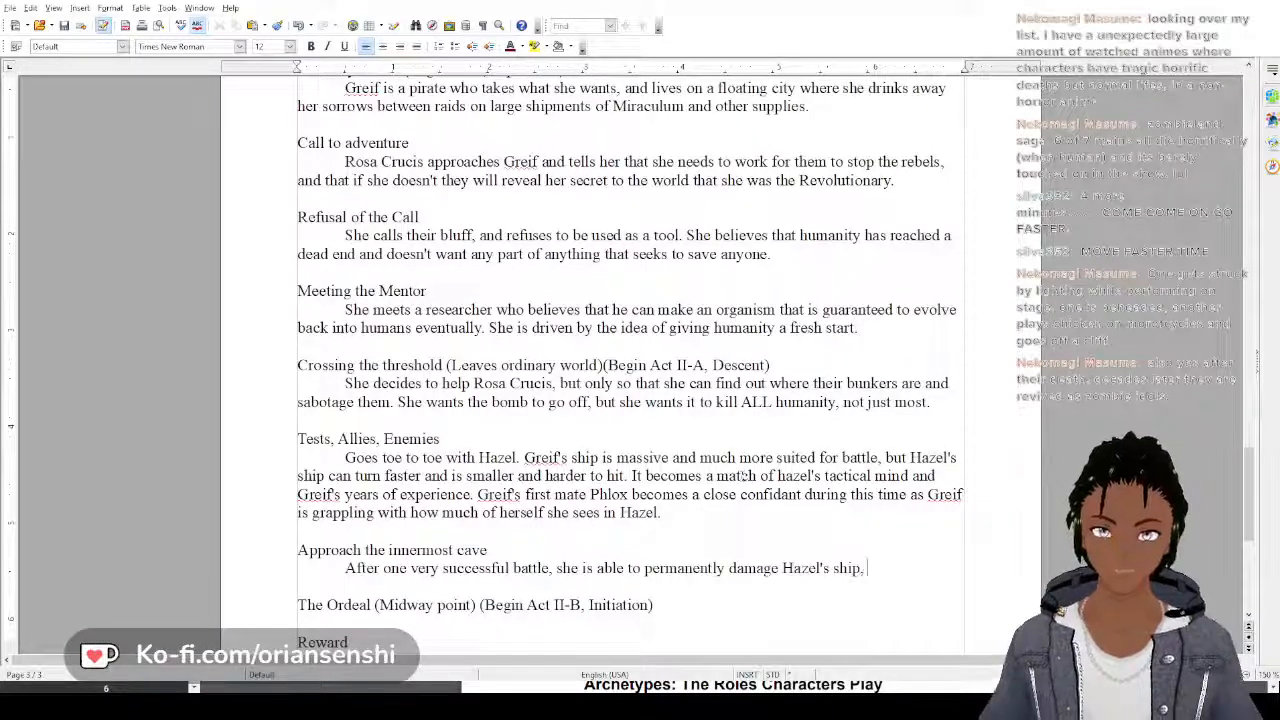
Complete the opening Approach the innermost cave sentence with "she is able to permanently damage Hazel's ship."
key("BackSpace")
key("BackSpace")
type(". I")
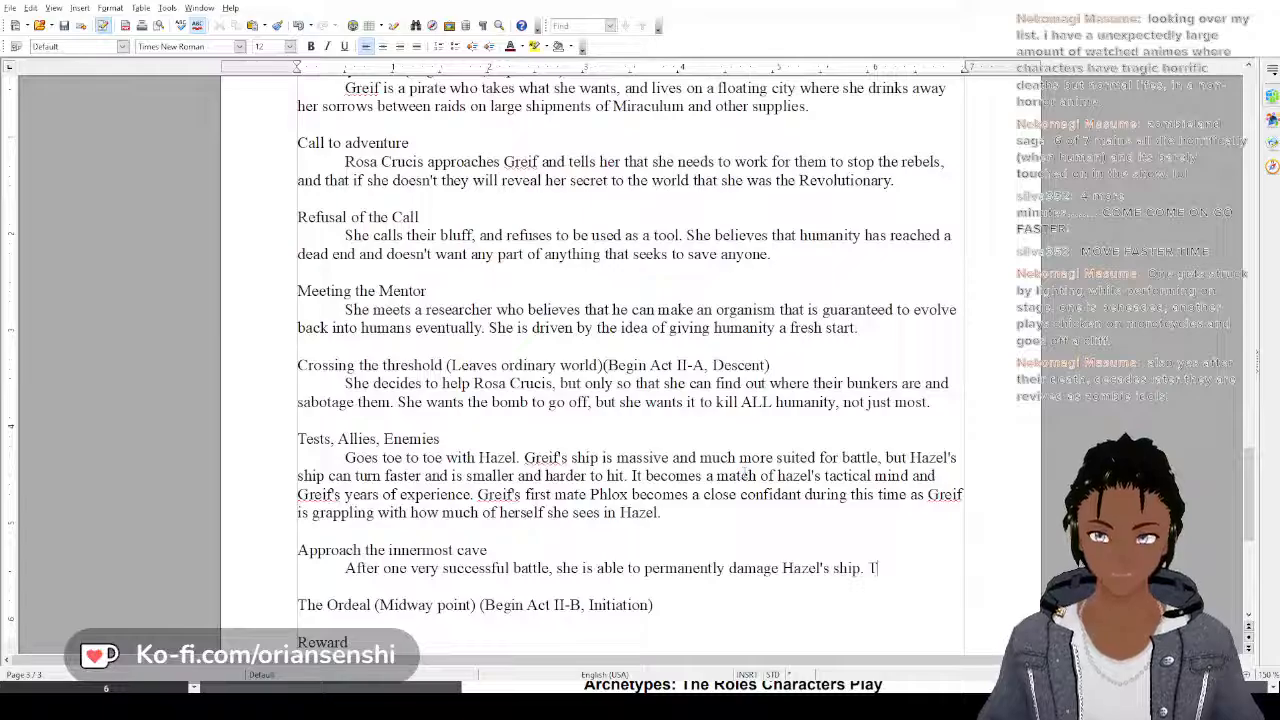
Add the sentence "Things speed up as development of the organism goes quickly." to the Approach the innermost cave paragraph
type("hings")
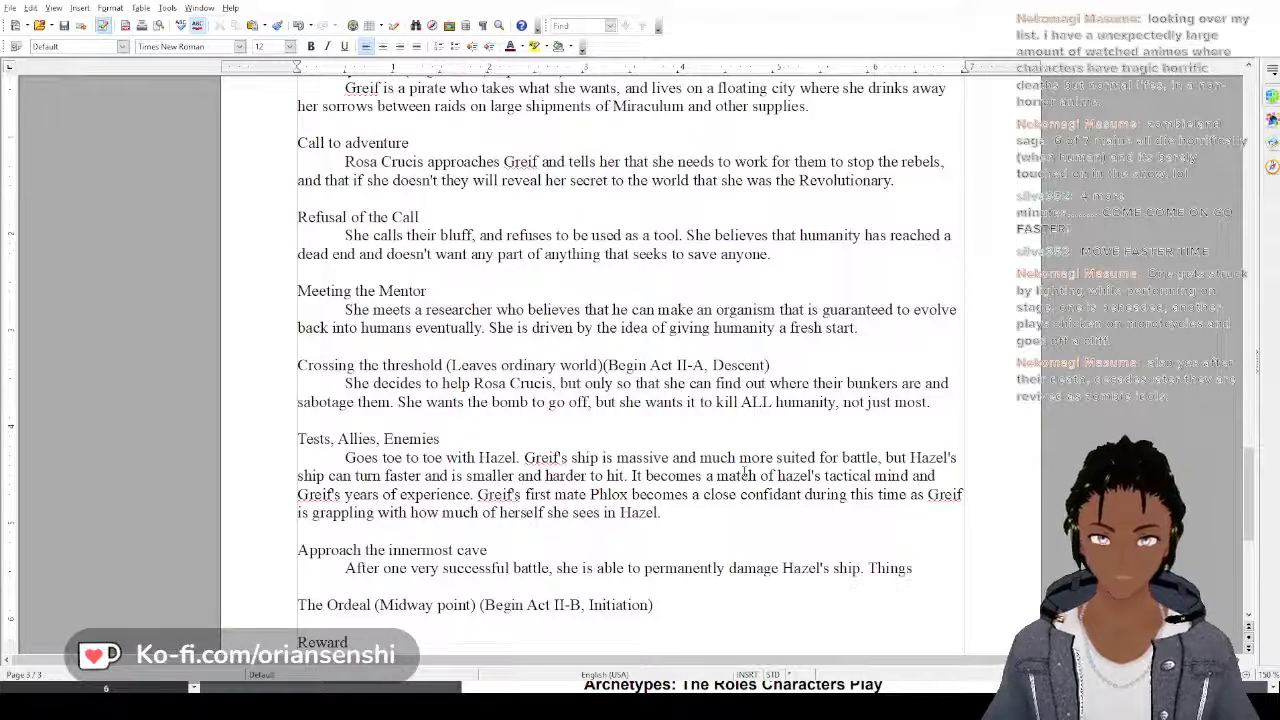
type(" speed up")
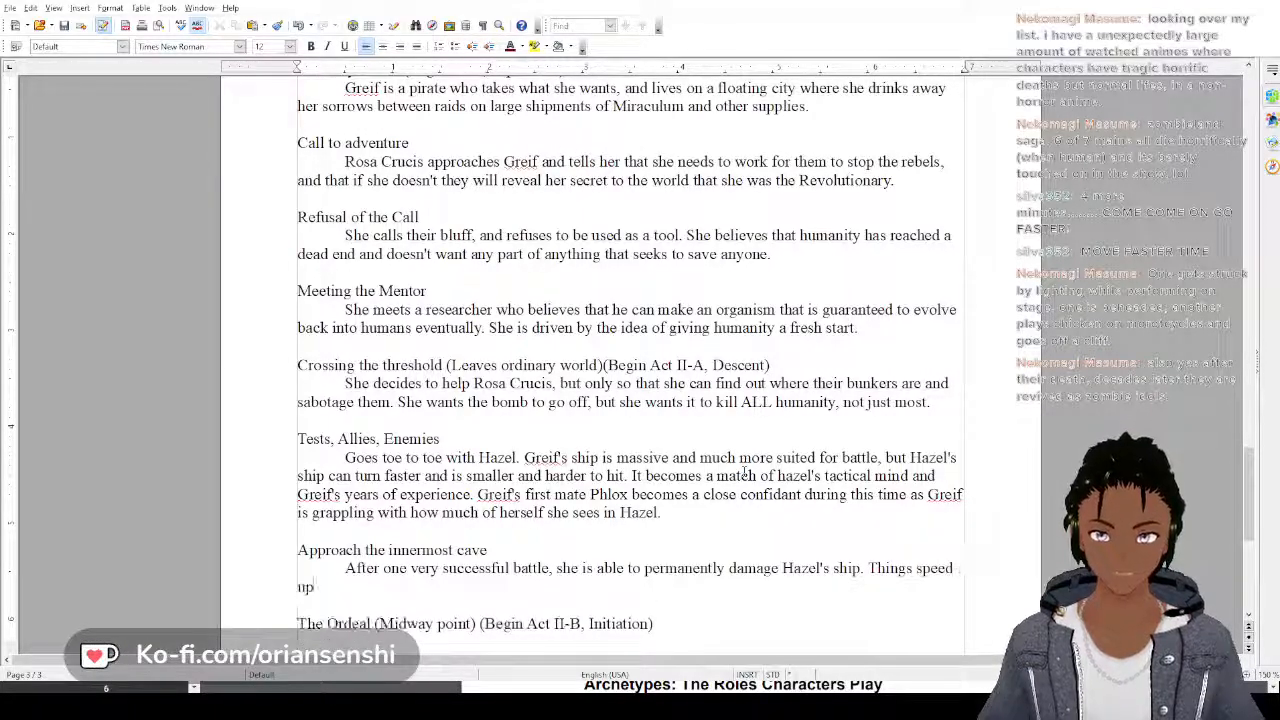
type(" as develo")
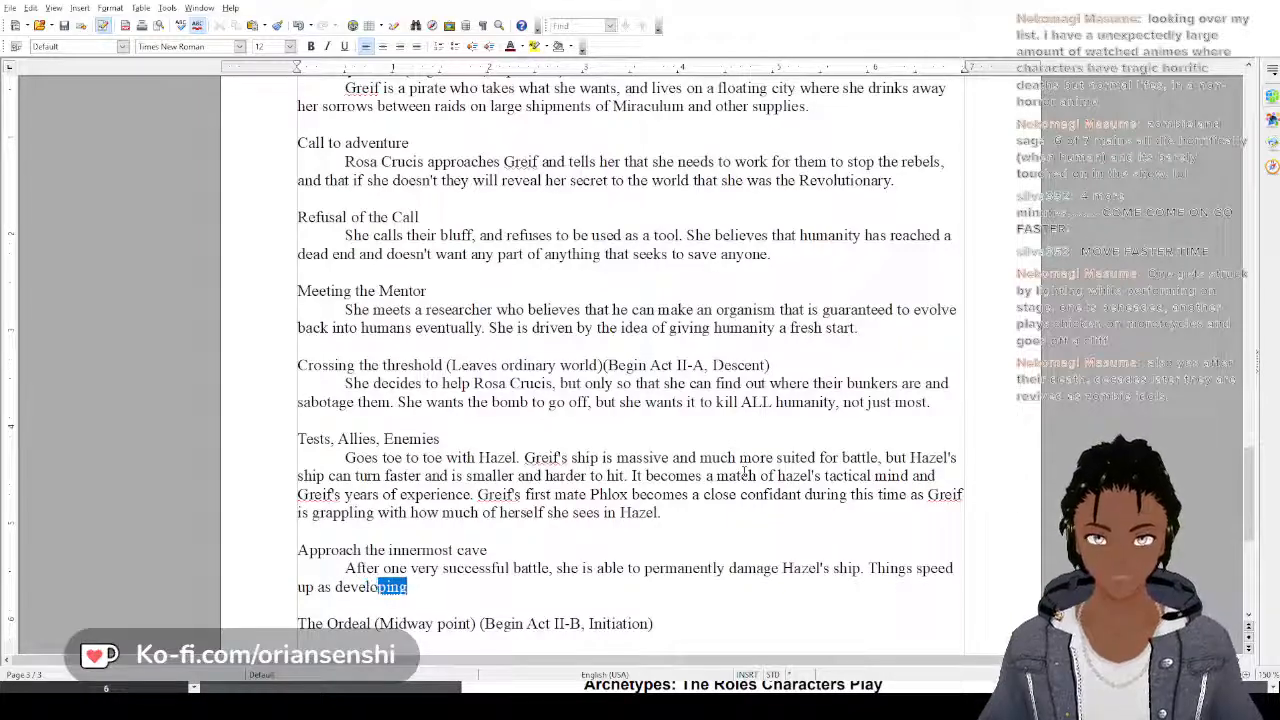
type("pment of the ")
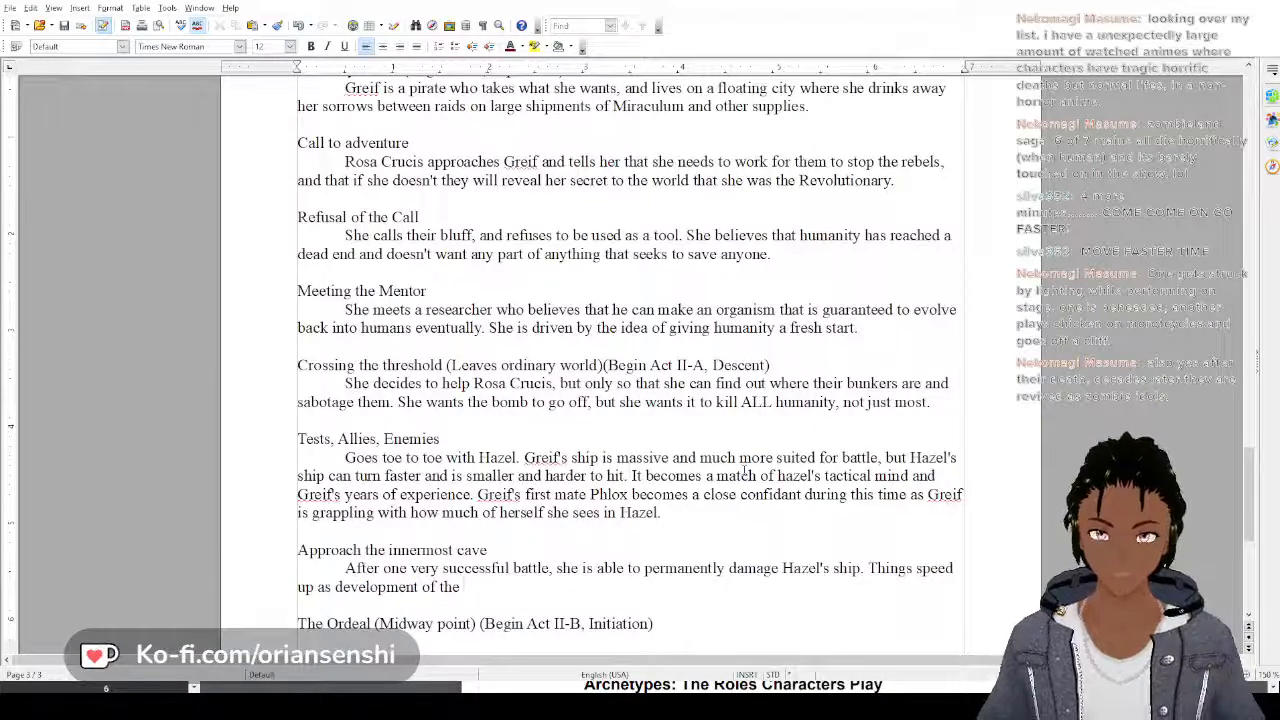
type("organism")
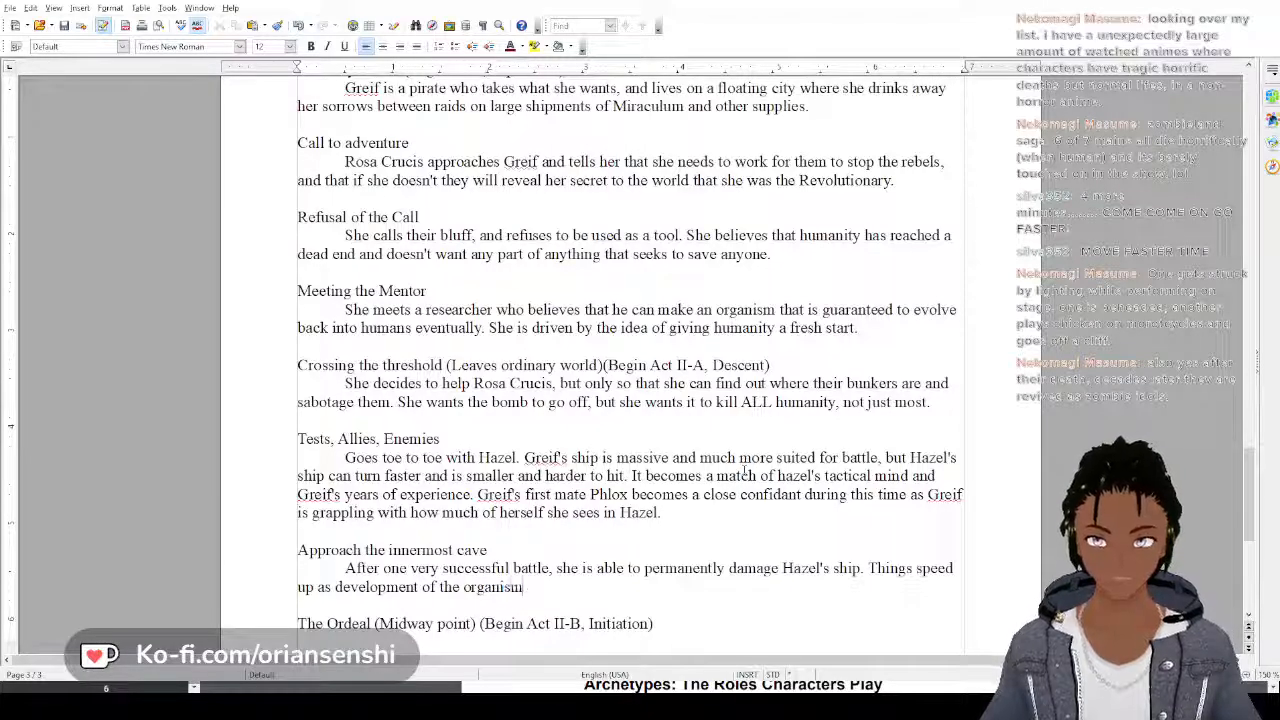
type(" goes qui")
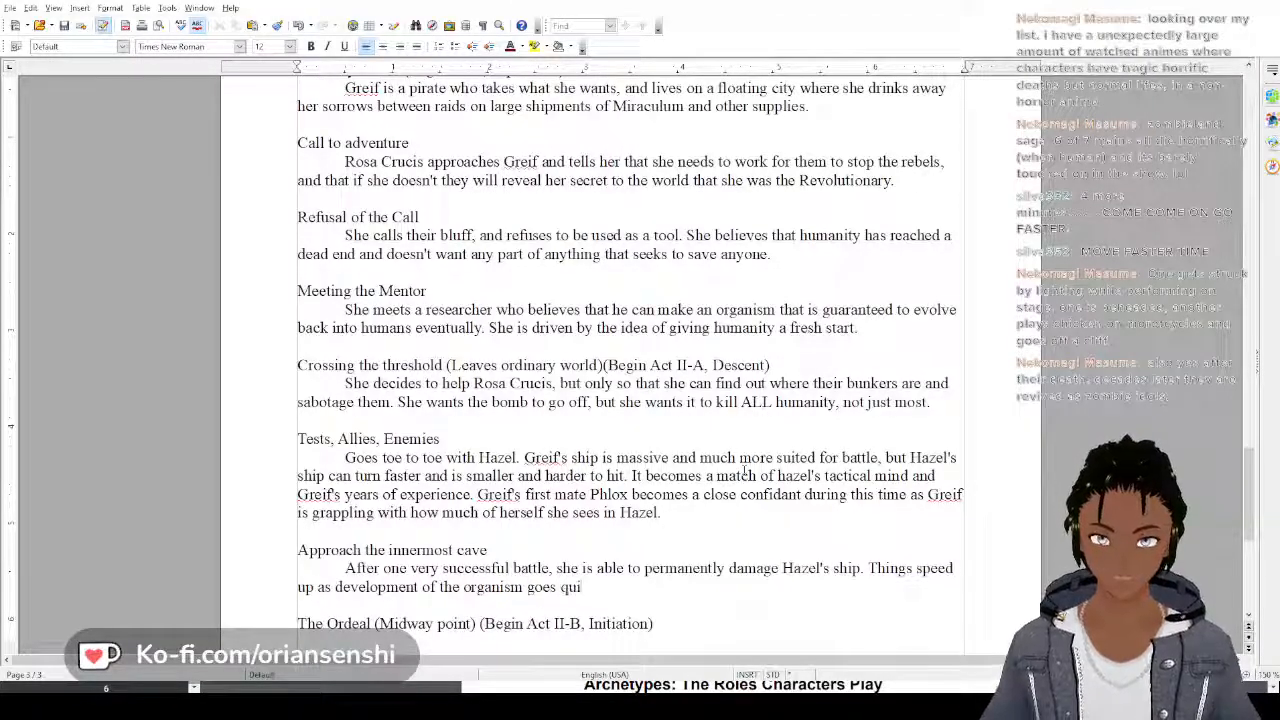
type("ckly.")
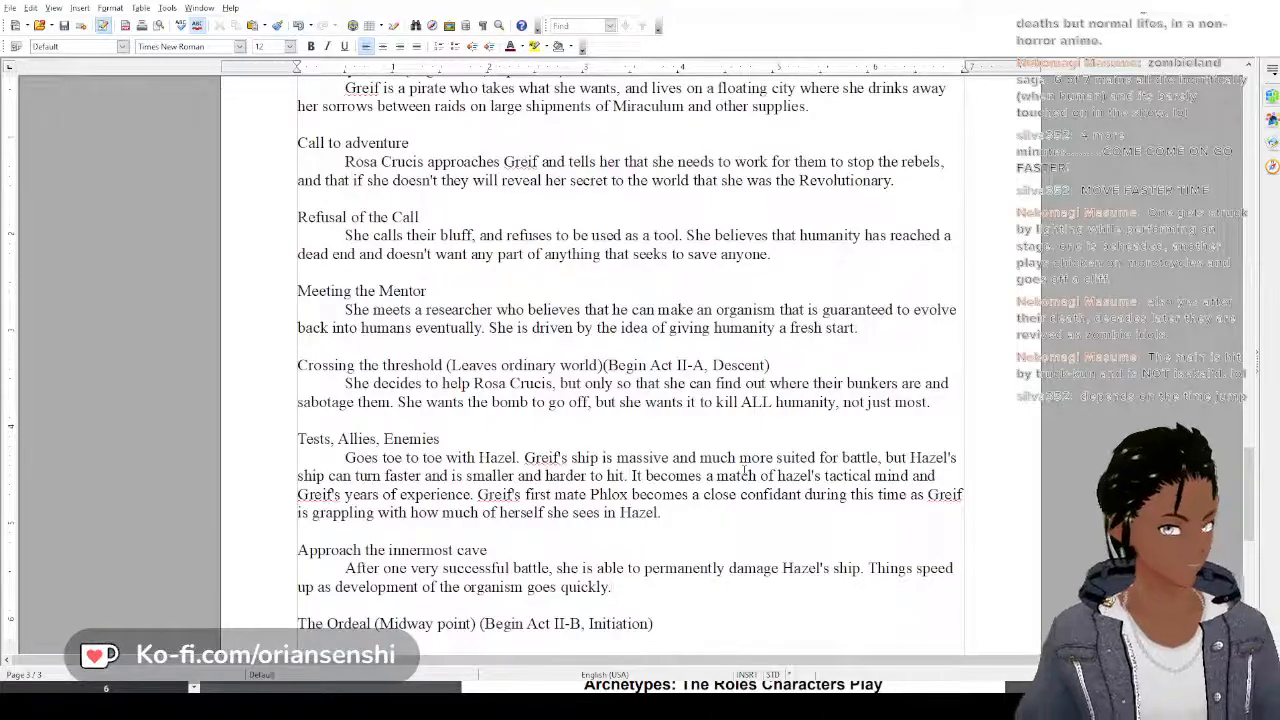
type(".")
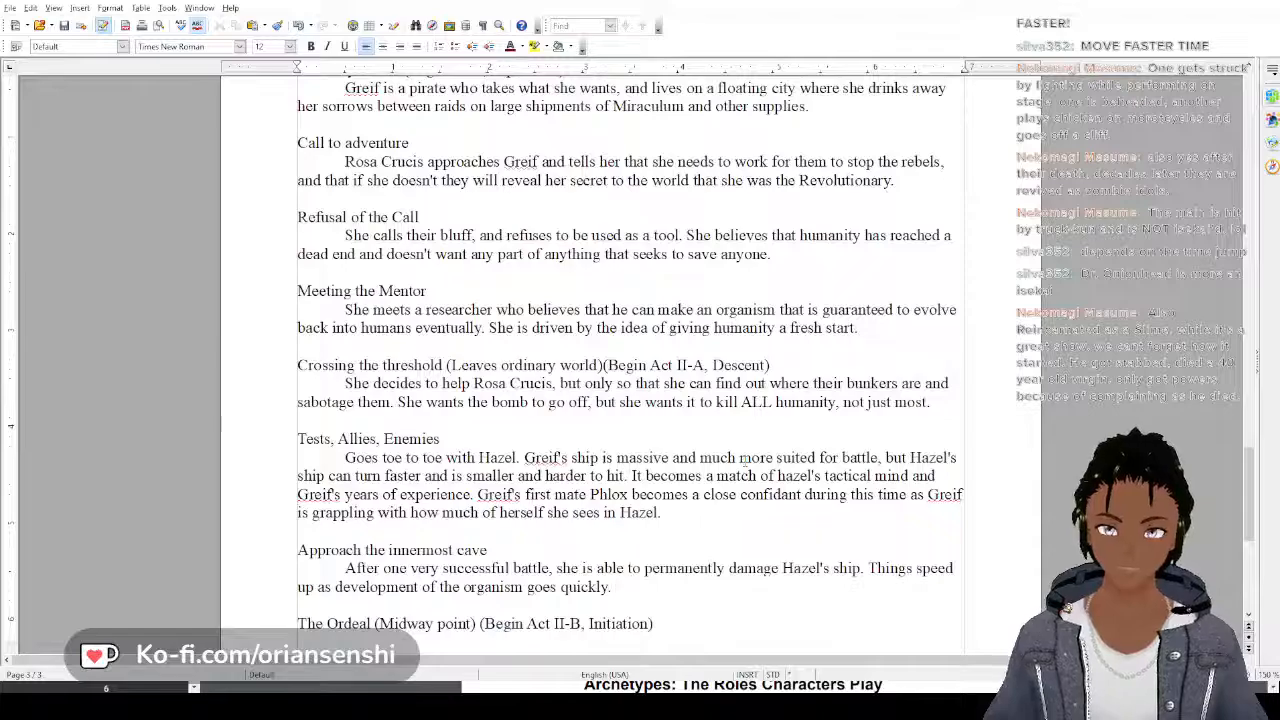
Continue the Approach the innermost cave paragraph with "She is able to easily defend the production facilities"
type("S")
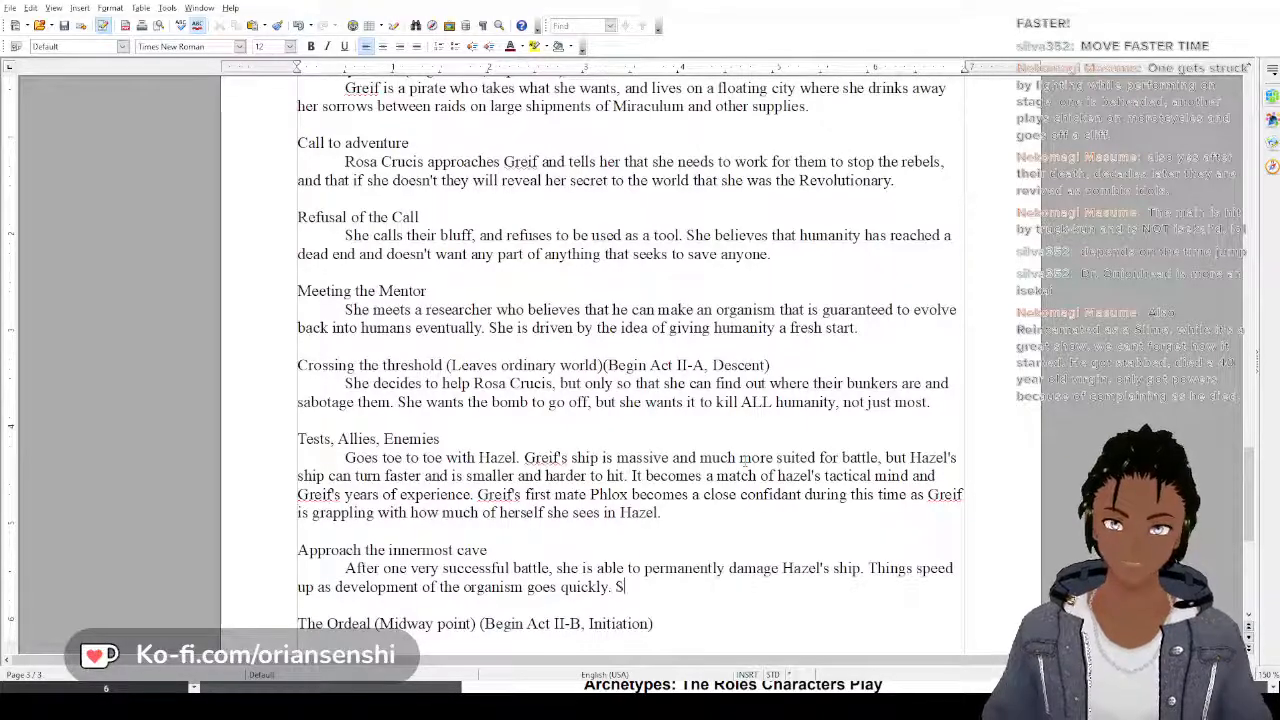
type("he is able to ea")
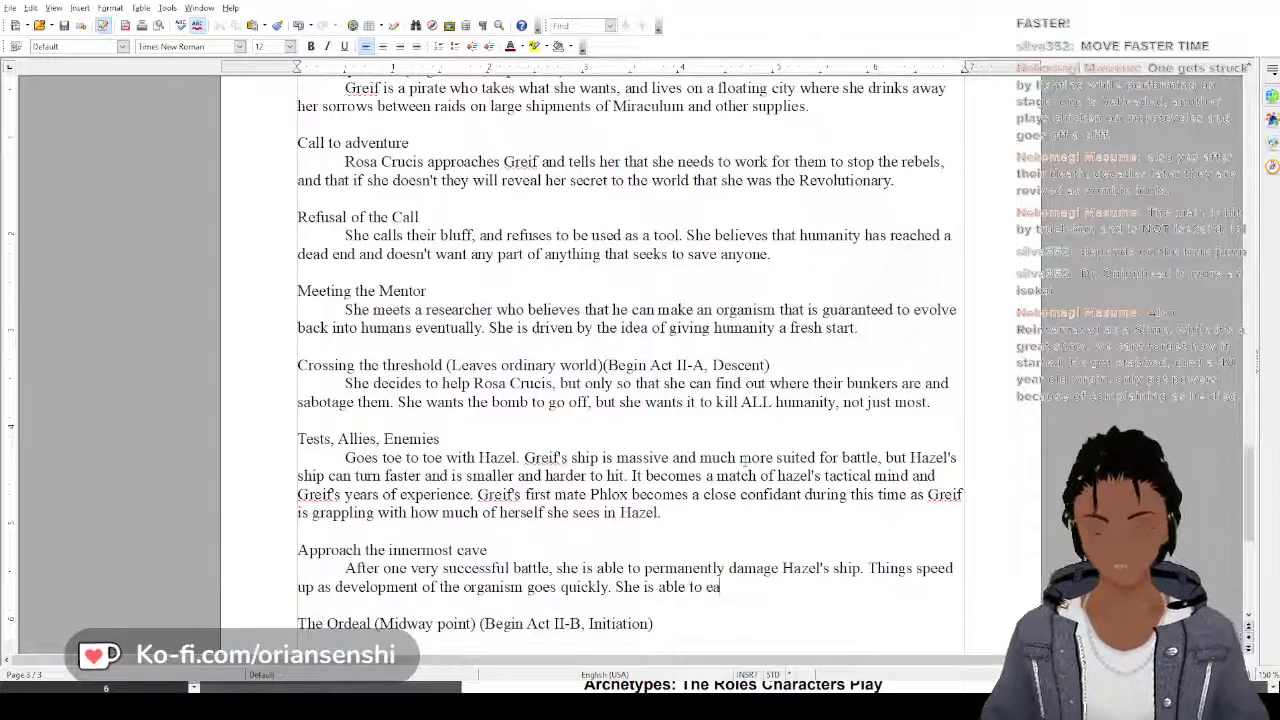
type("sily defen")
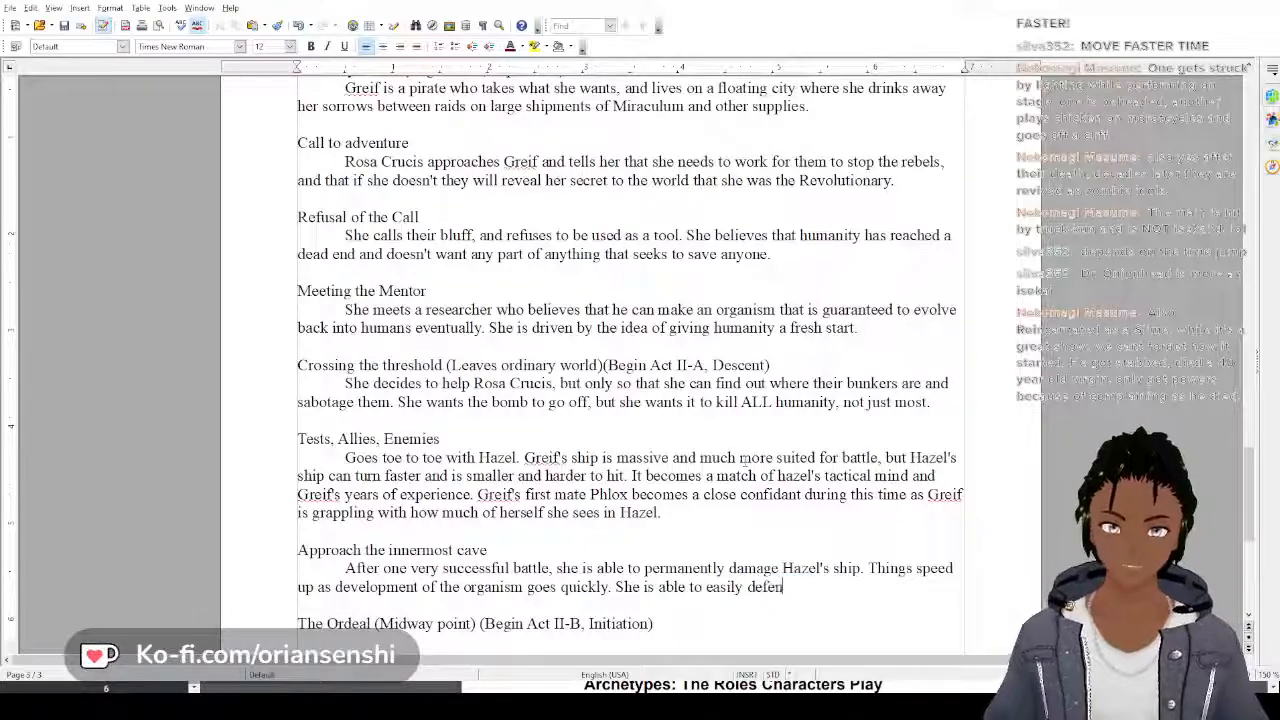
type("d ")
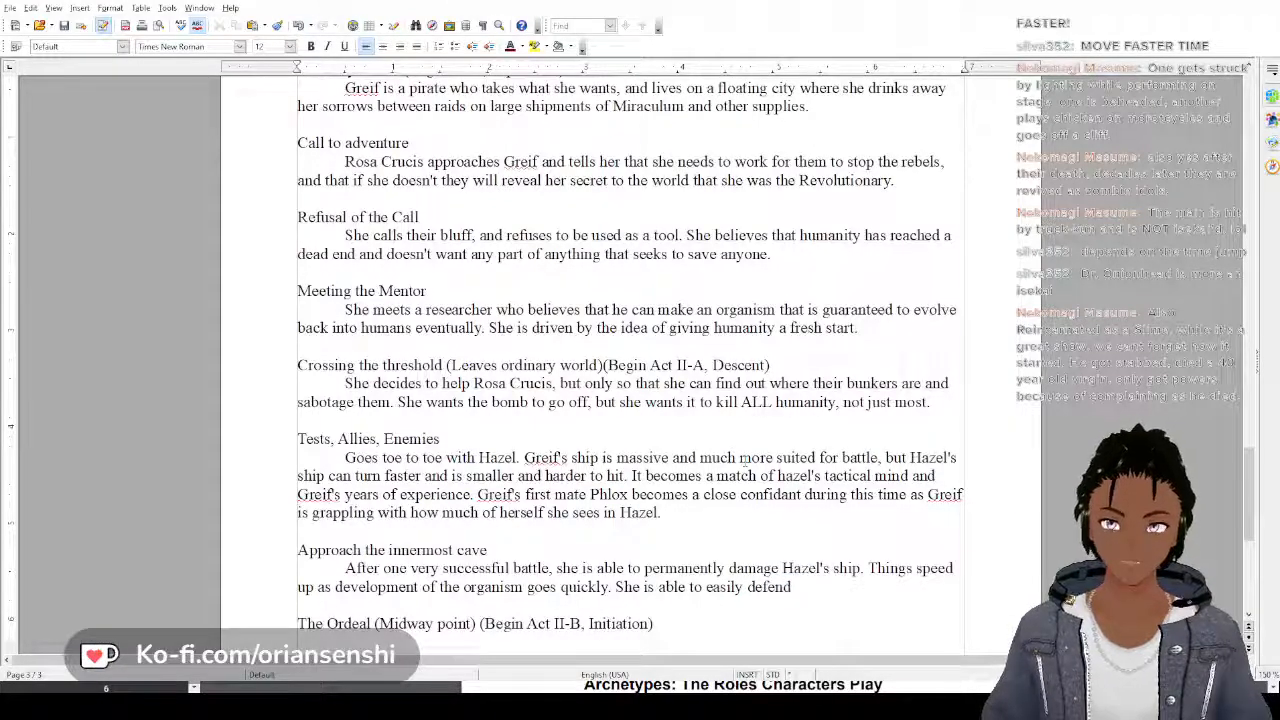
type("the")
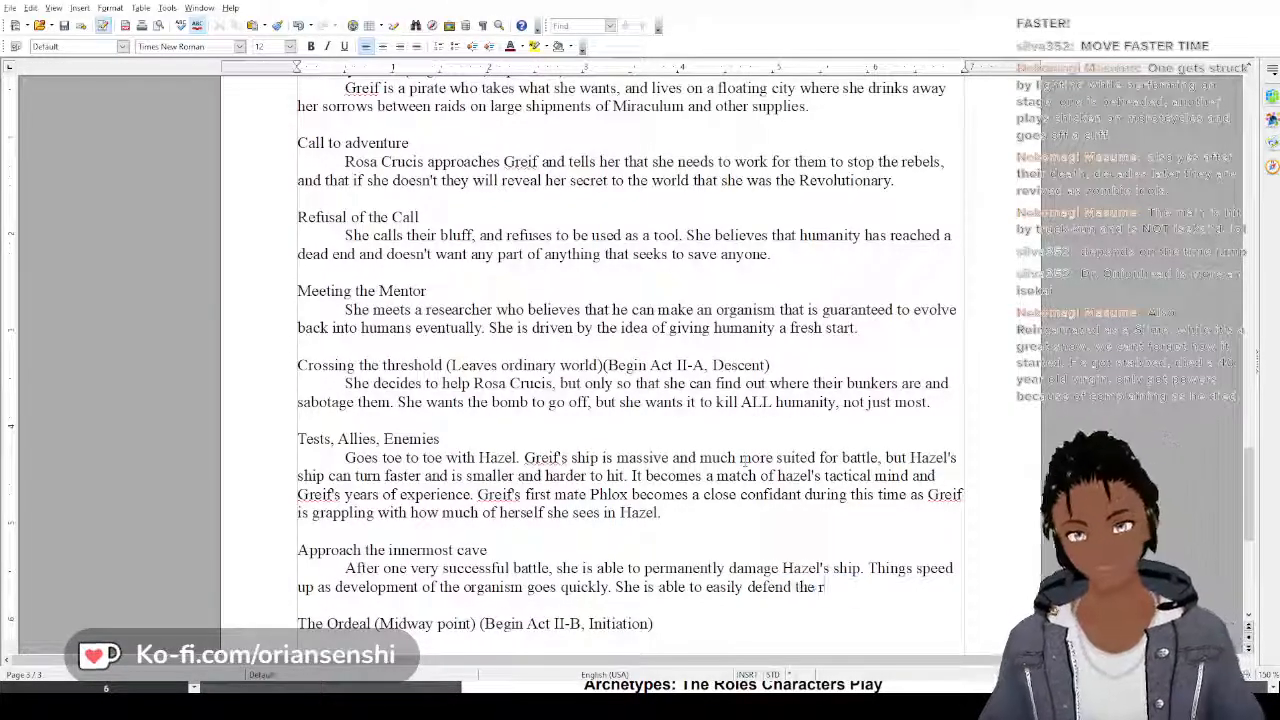
type(" prodcution")
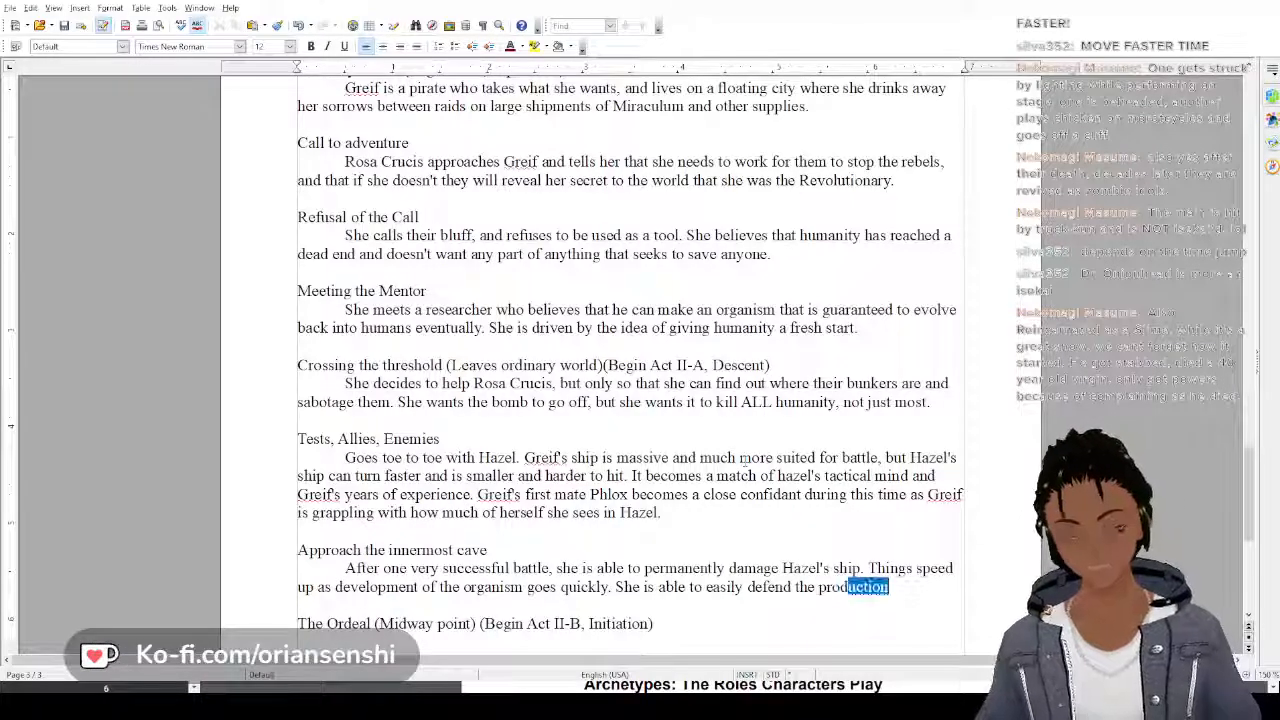
key("BackSpace")
key("BackSpace")
key("BackSpace")
key("BackSpace")
key("BackSpace")
key("BackSpace")
key("BackSpace")
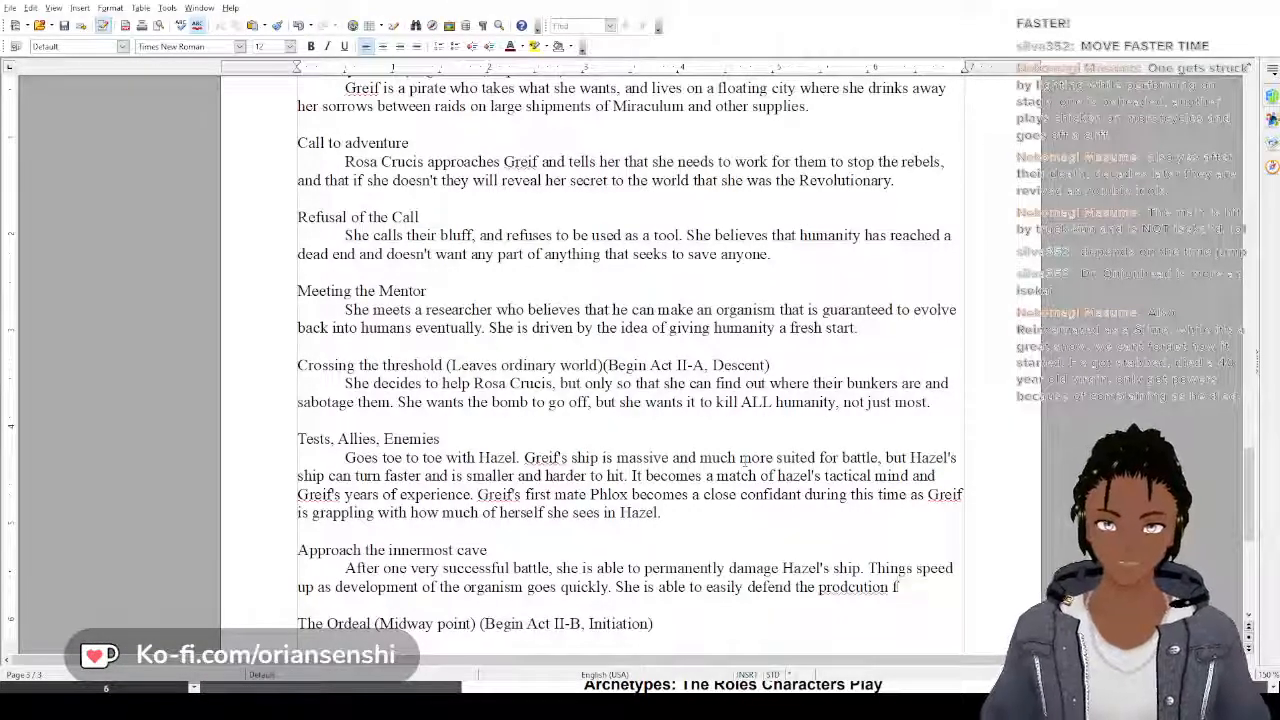
type("uctio")
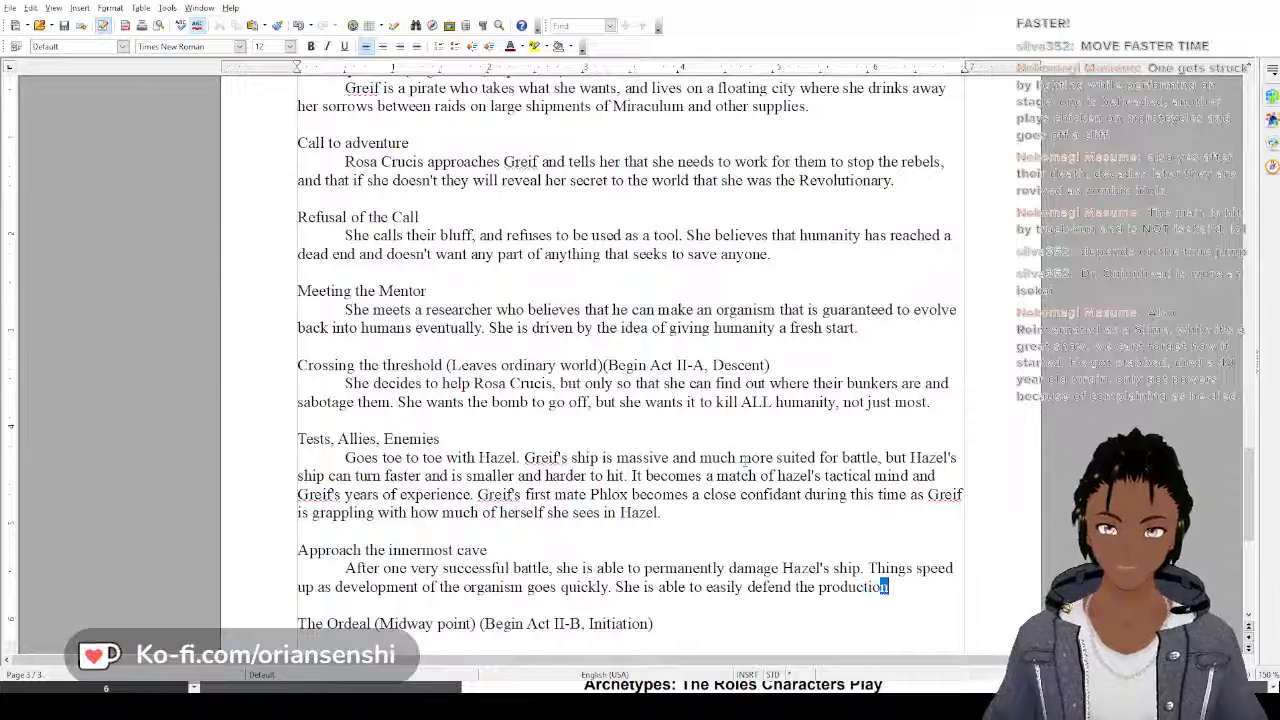
type("n facil")
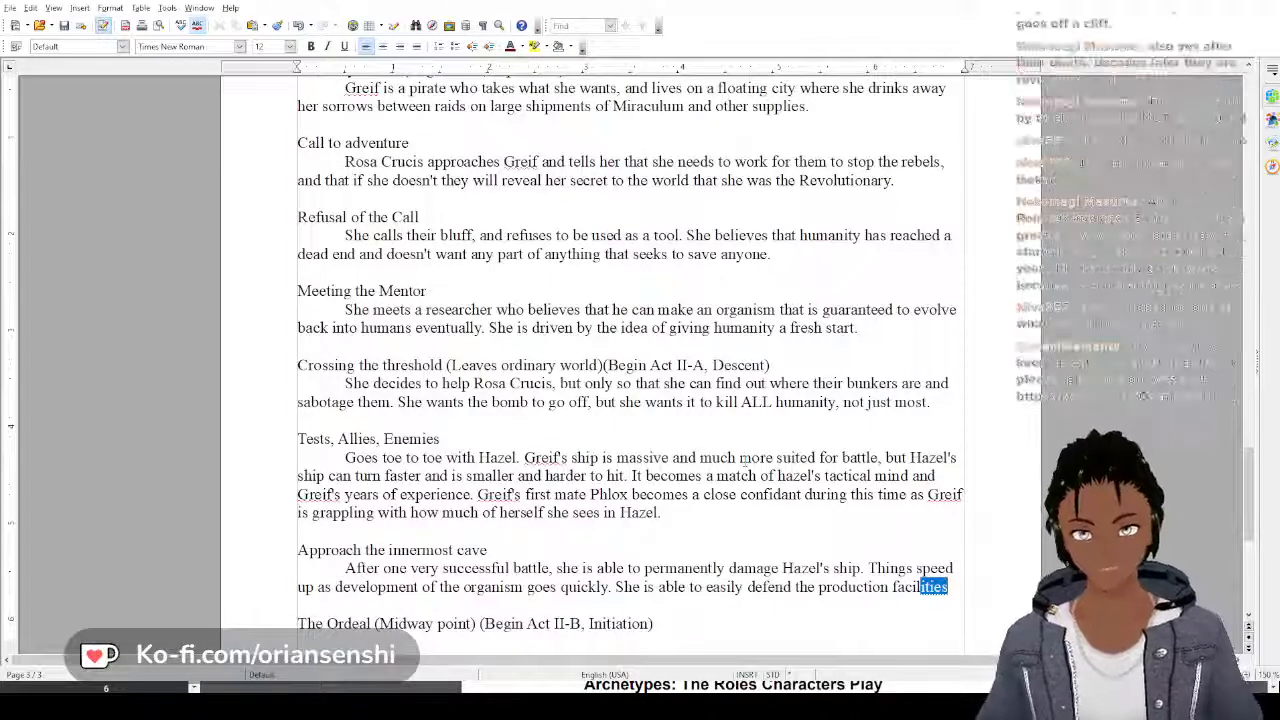
key("Return")
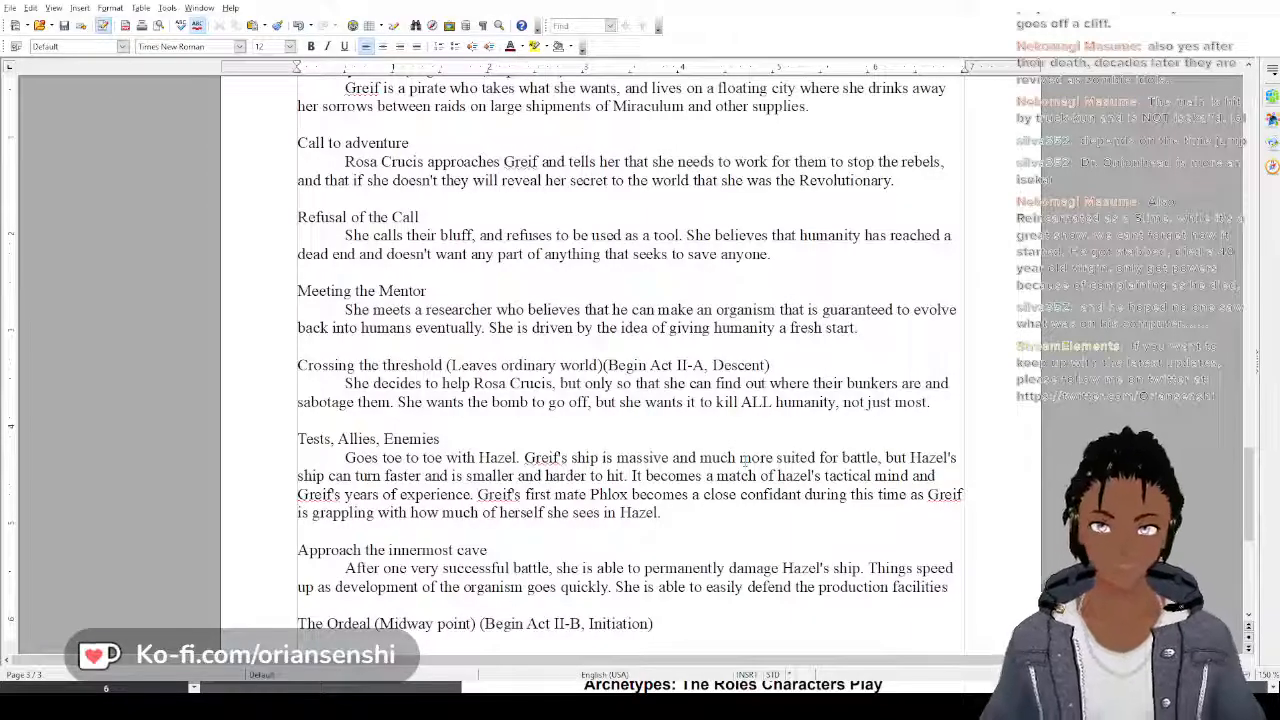
Finish the sentence about defending the production facilities with "with Hazel out of the fight."
type("with Hazel")
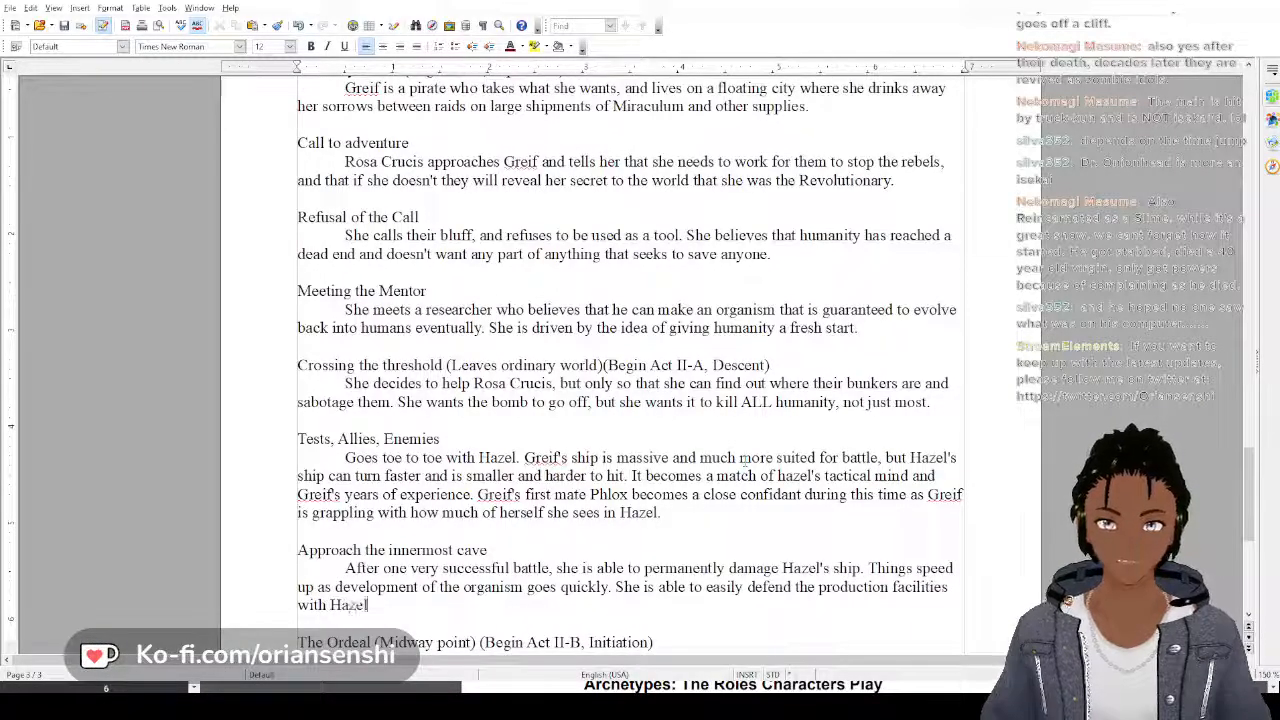
type(" out of the fig")
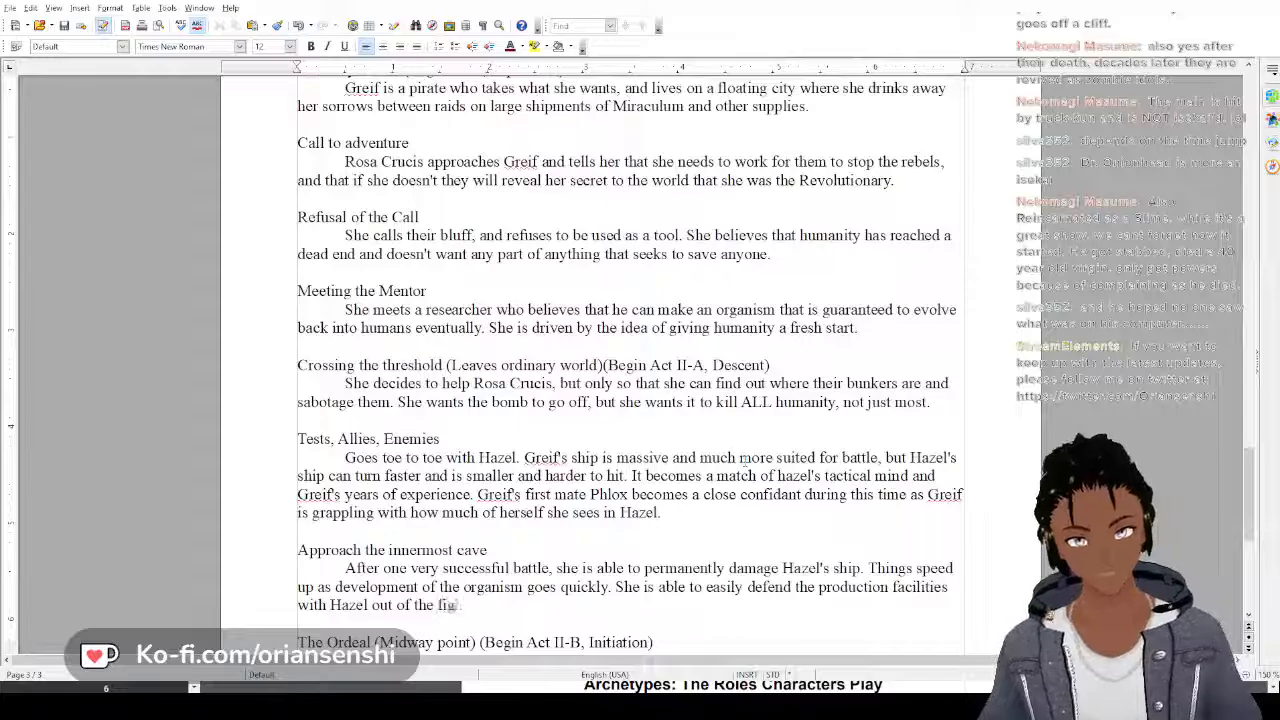
type("ht.")
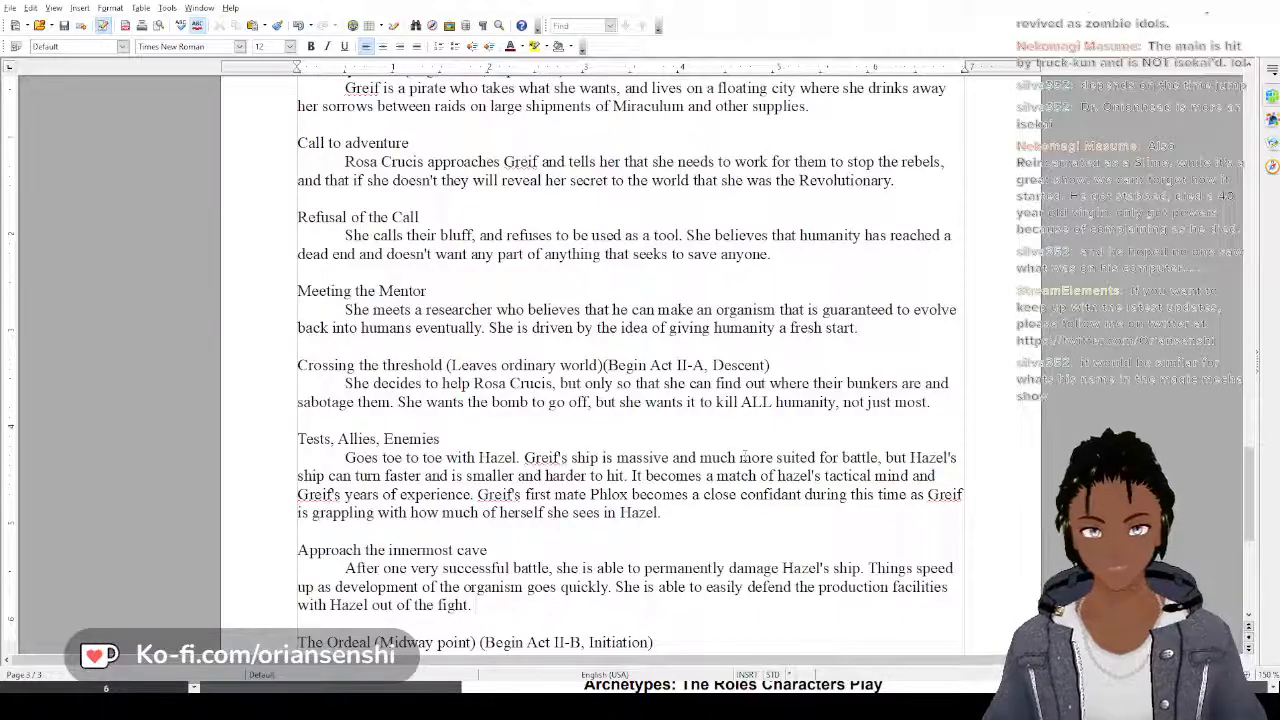
Start another sentence in the Approach the innermost cave paragraph with "In the lull between"
type("In the lul")
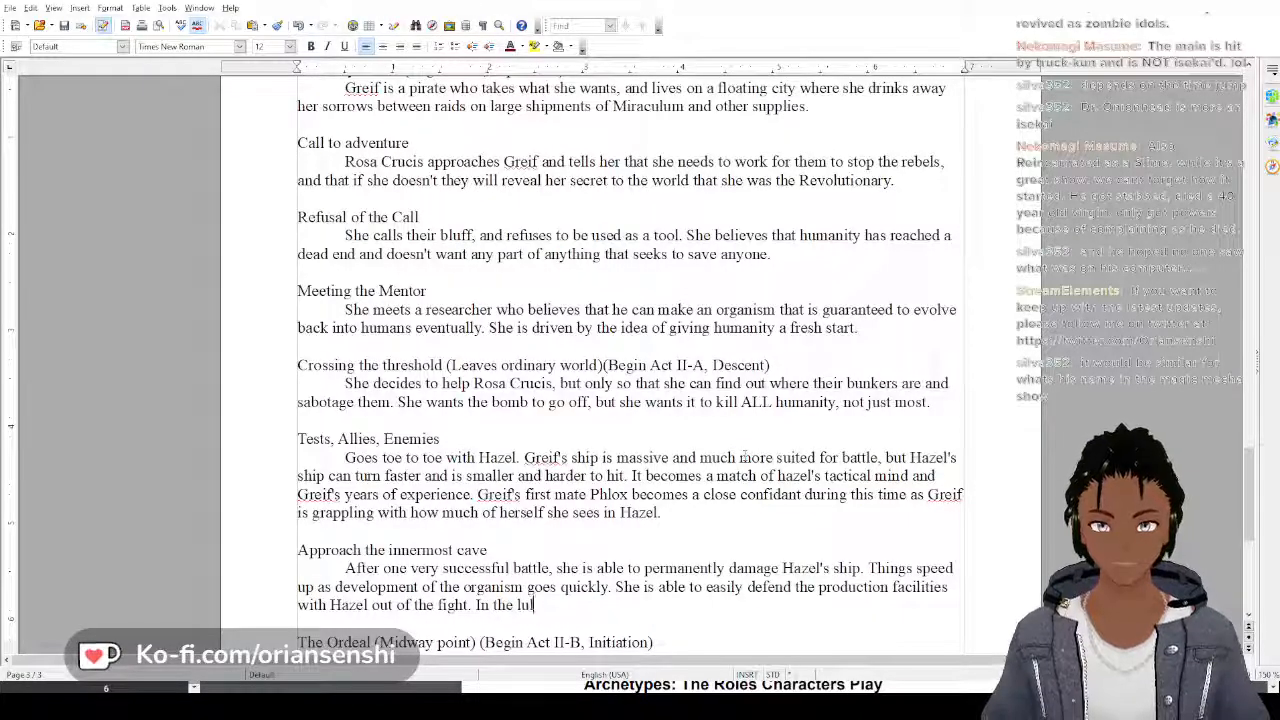
type(" betwe")
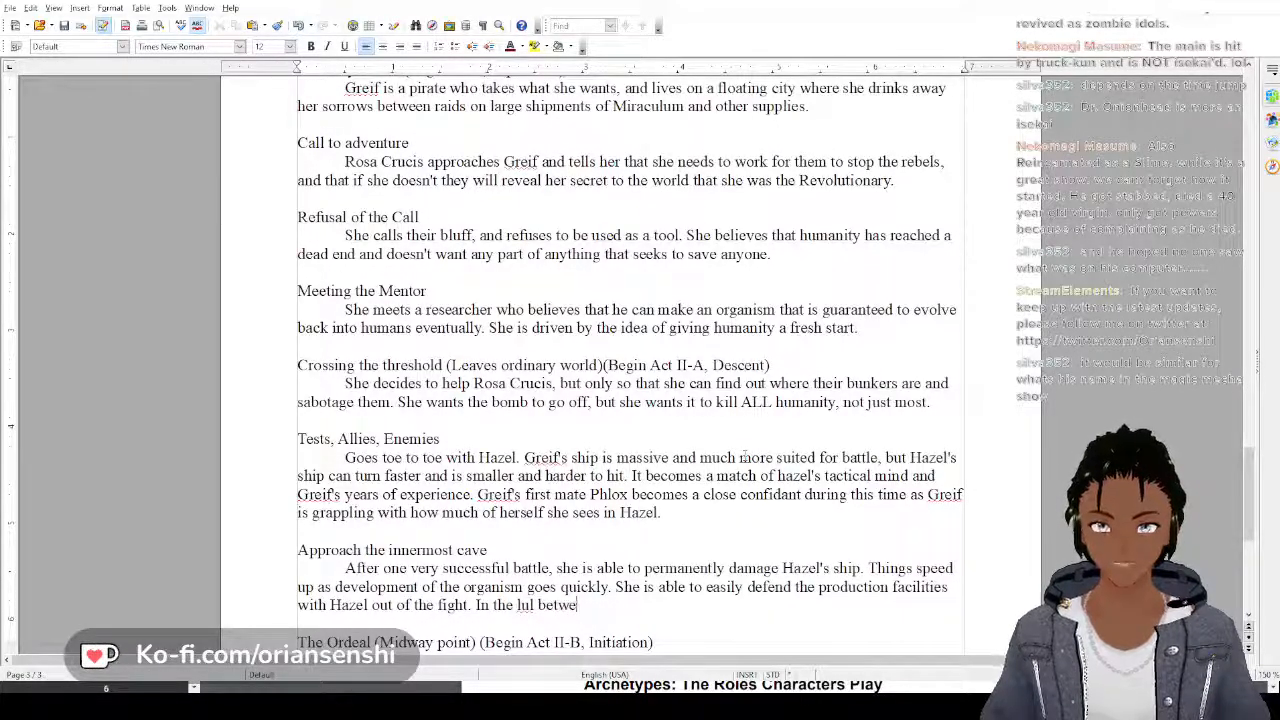
key("BackSpace")
key("BackSpace")
key("BackSpace")
key("BackSpace")
key("BackSpace")
key("BackSpace")
key("BackSpace")
key("BackSpace")
key("BackSpace")
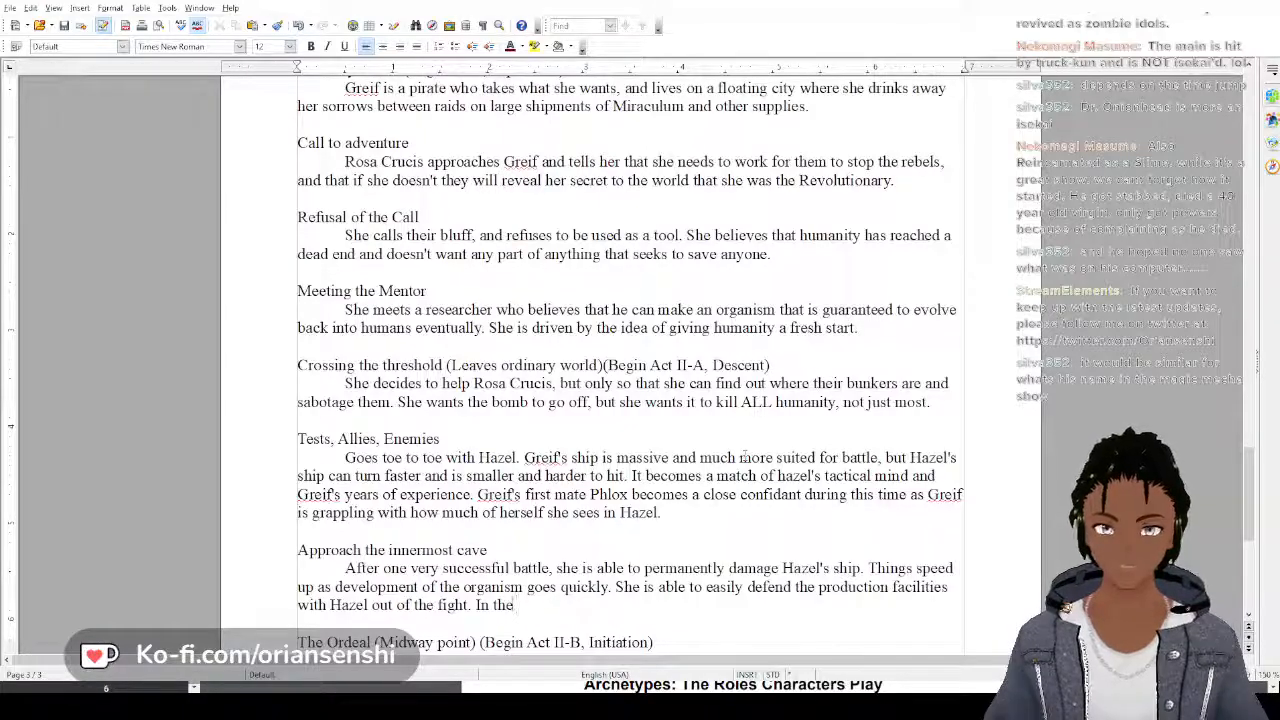
type("l")
type("ul")
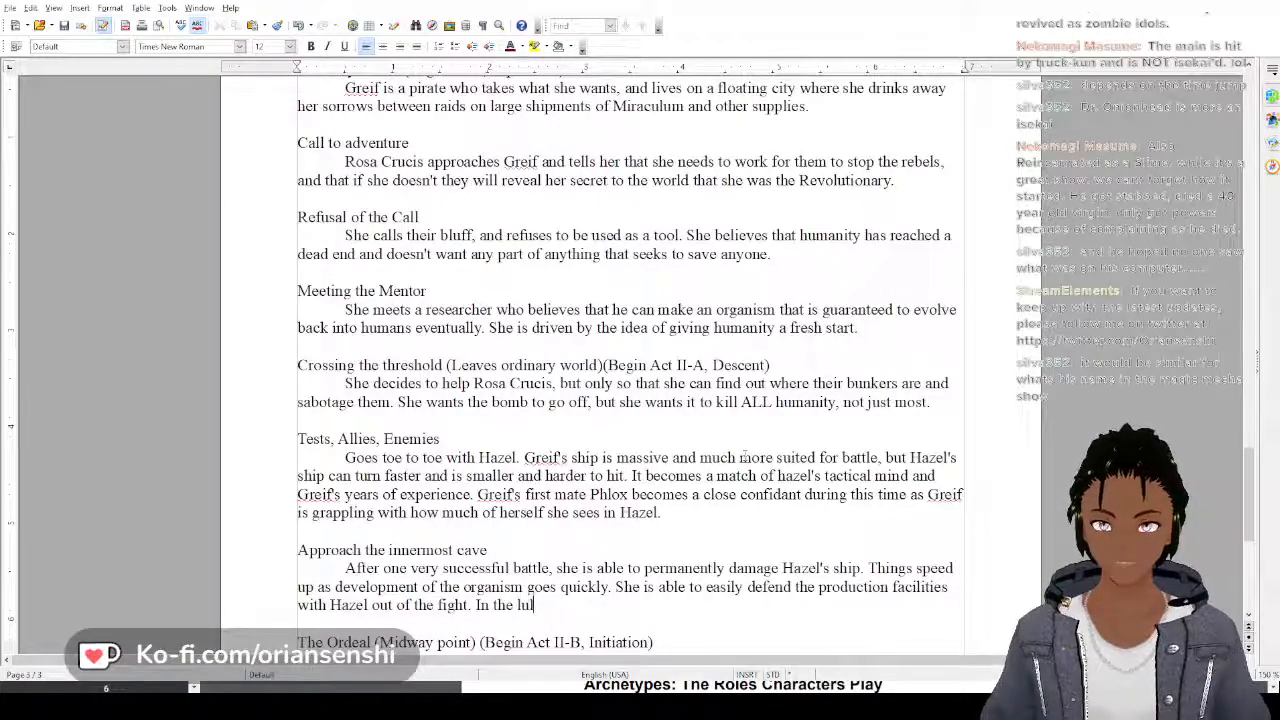
type("l between")
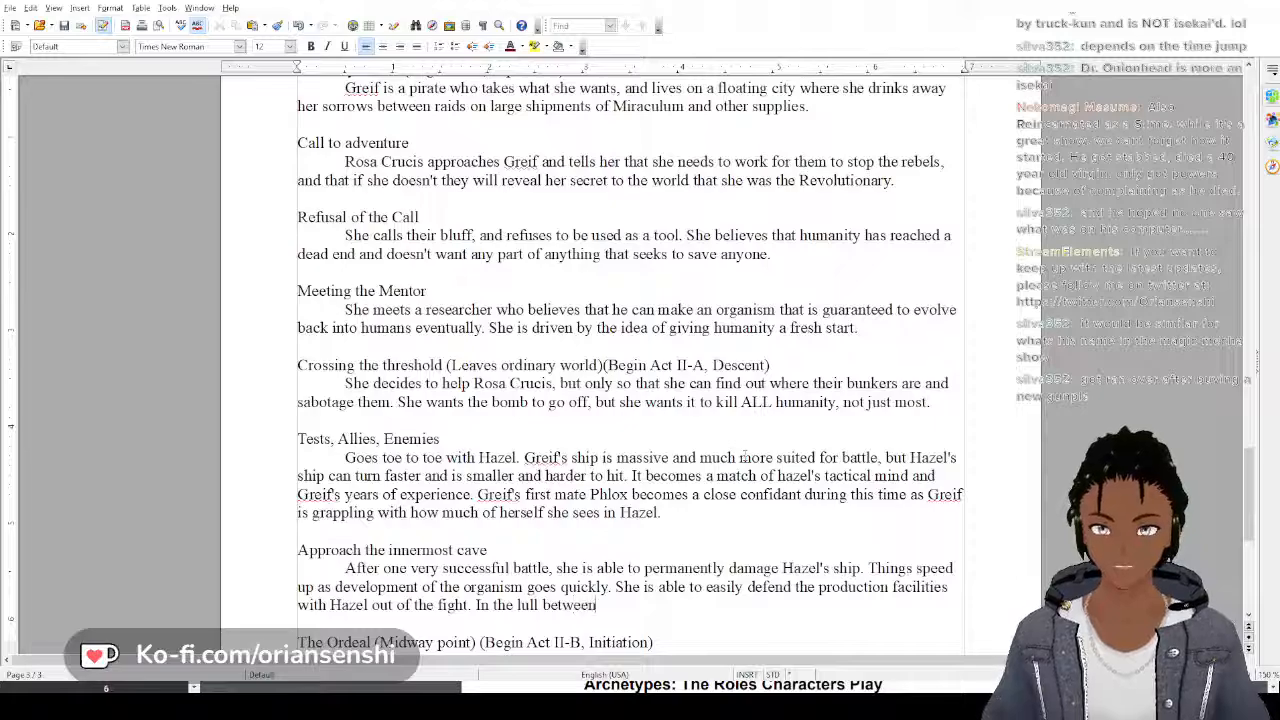
Replace "between" in the new sentence's opening with "before the final battle,"
key("BackSpace")
key("BackSpace")
key("BackSpace")
key("BackSpace")
key("BackSpace")
key("BackSpace")
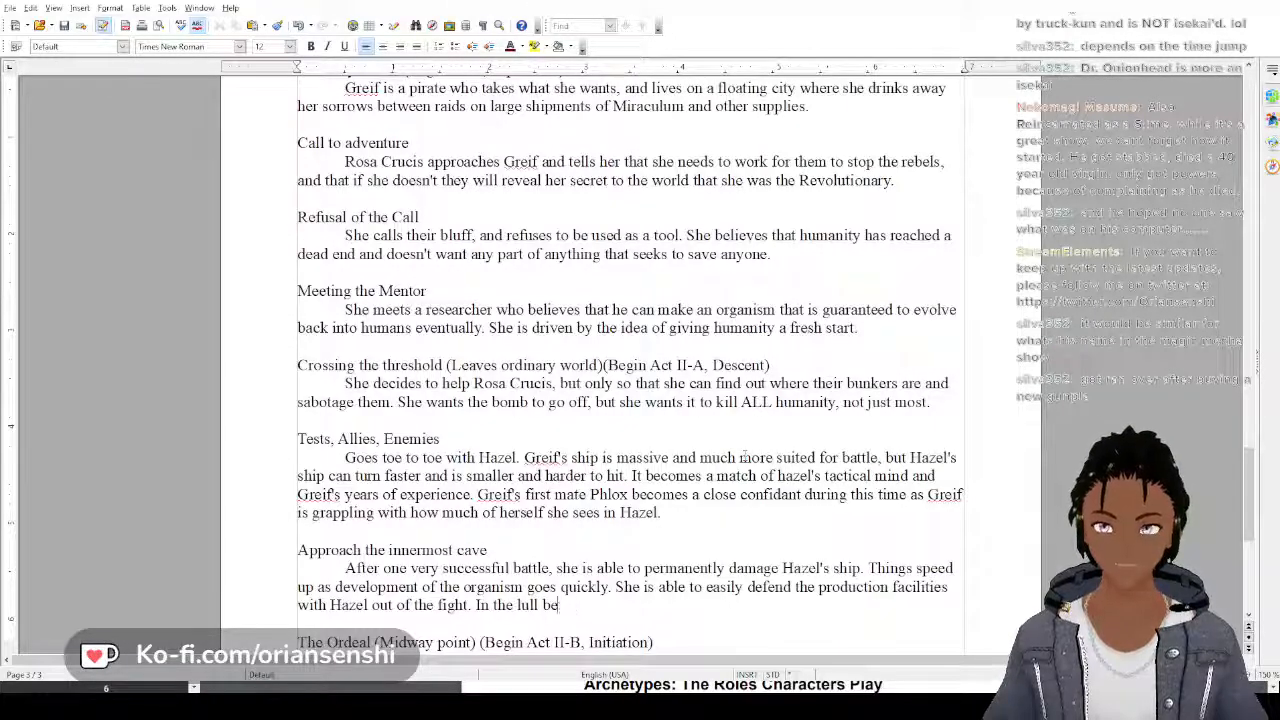
type("fore the fi")
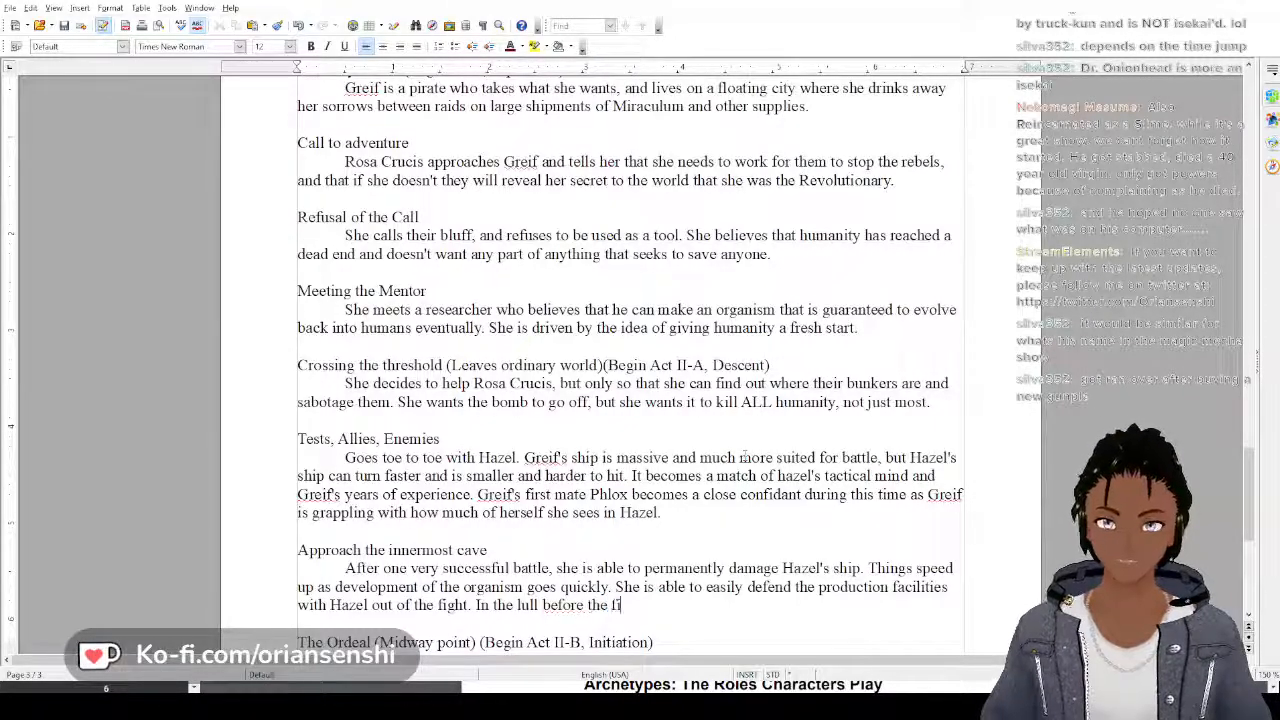
type("nal launc")
key("BackSpace")
key("BackSpace")
key("BackSpace")
key("BackSpace")
key("BackSpace")
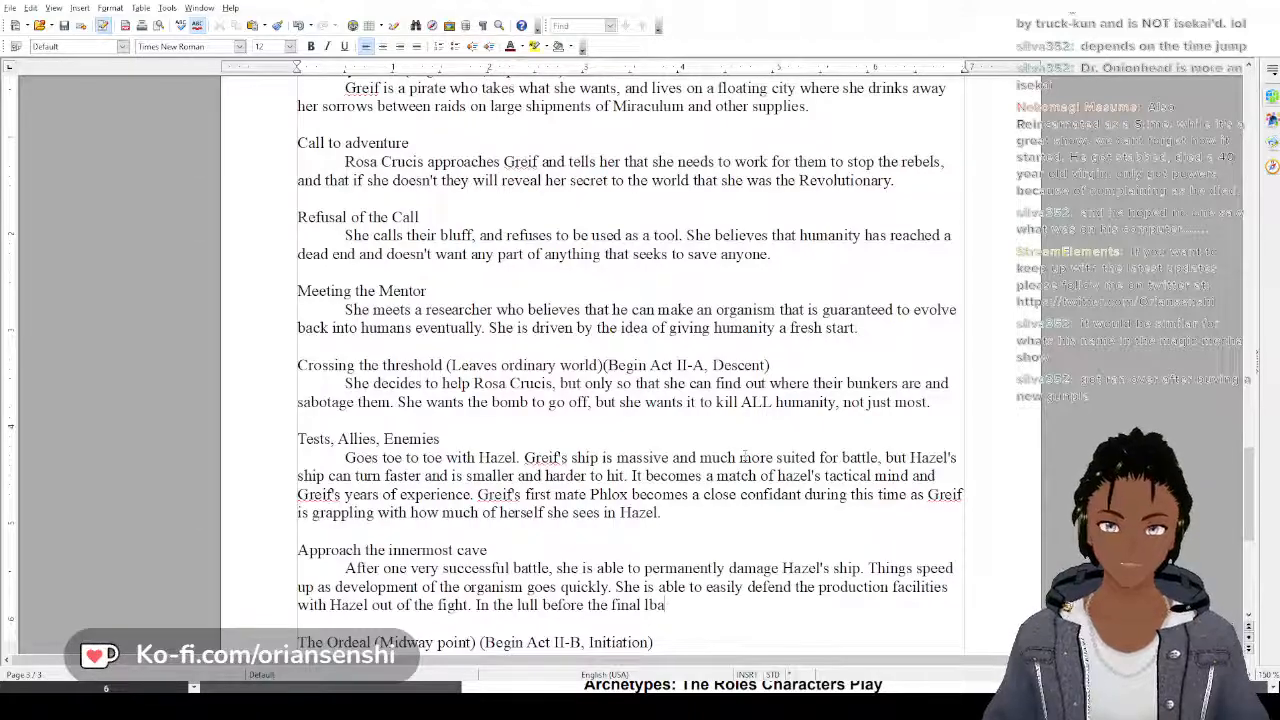
type("battle,")
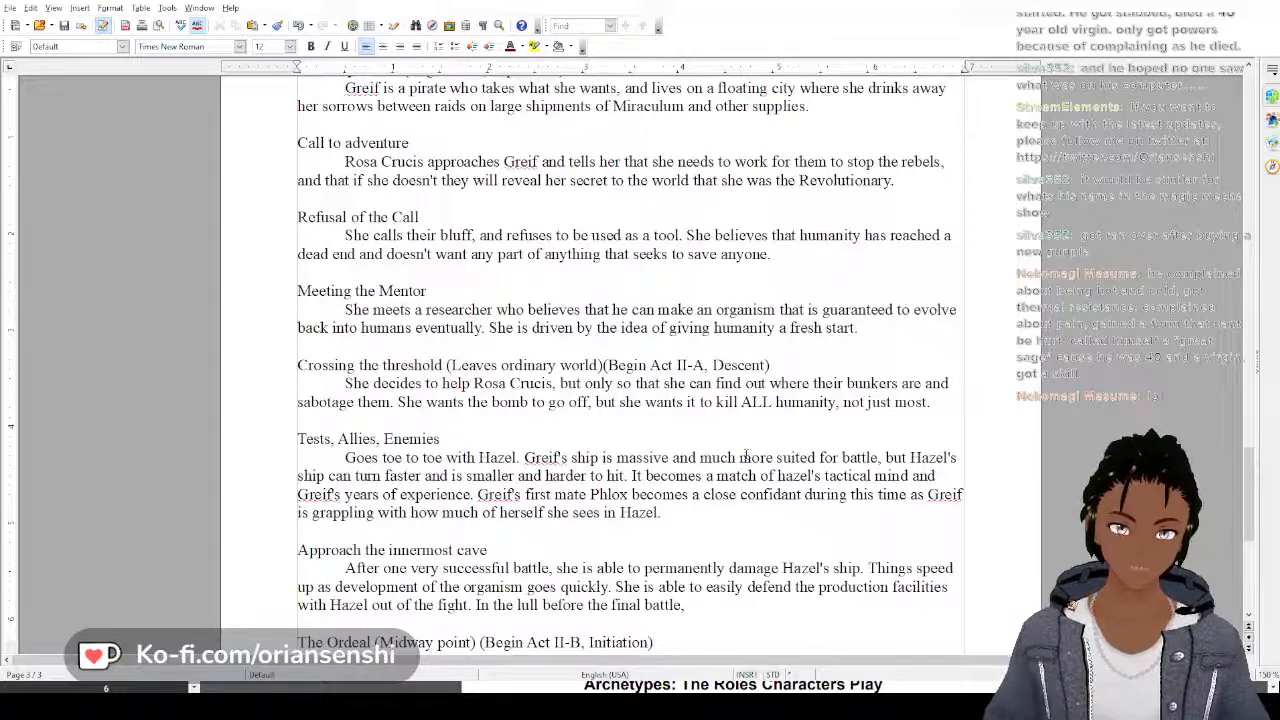
Continue the sentence about the lull with "she is able to set the explosive devices"
type("she")
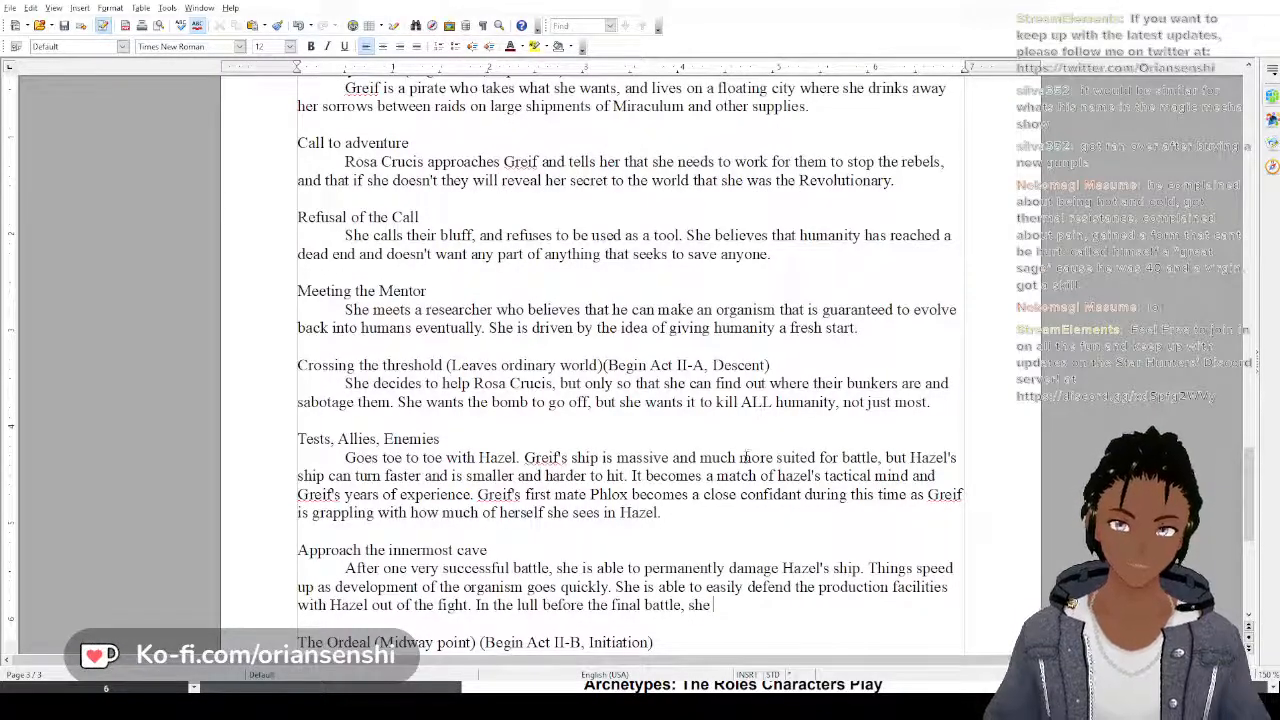
type(" is able to s")
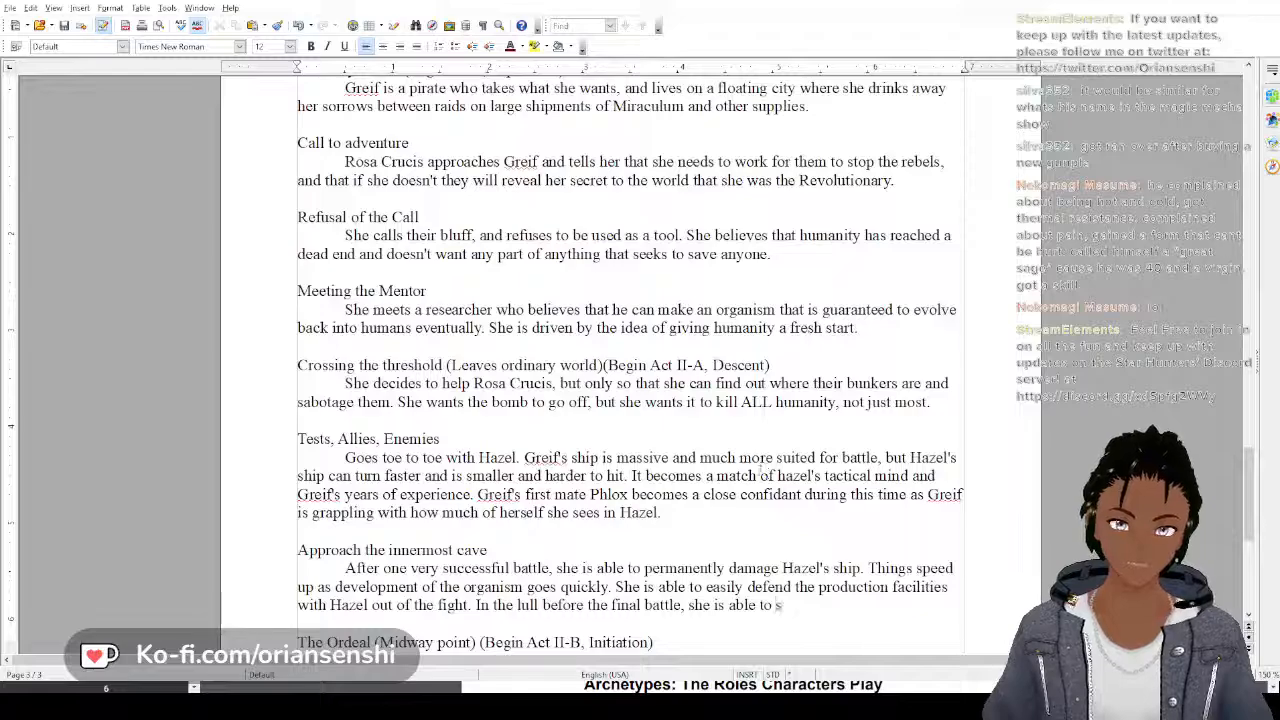
type("et the e")
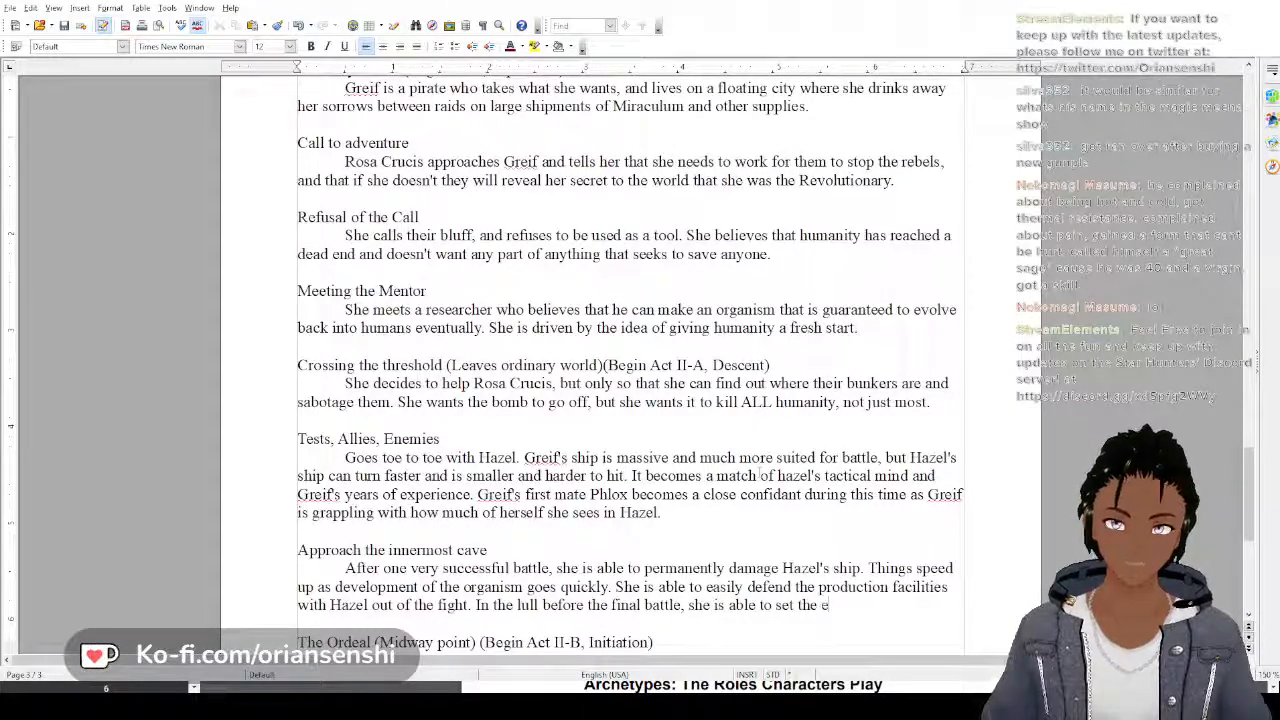
type("xploci")
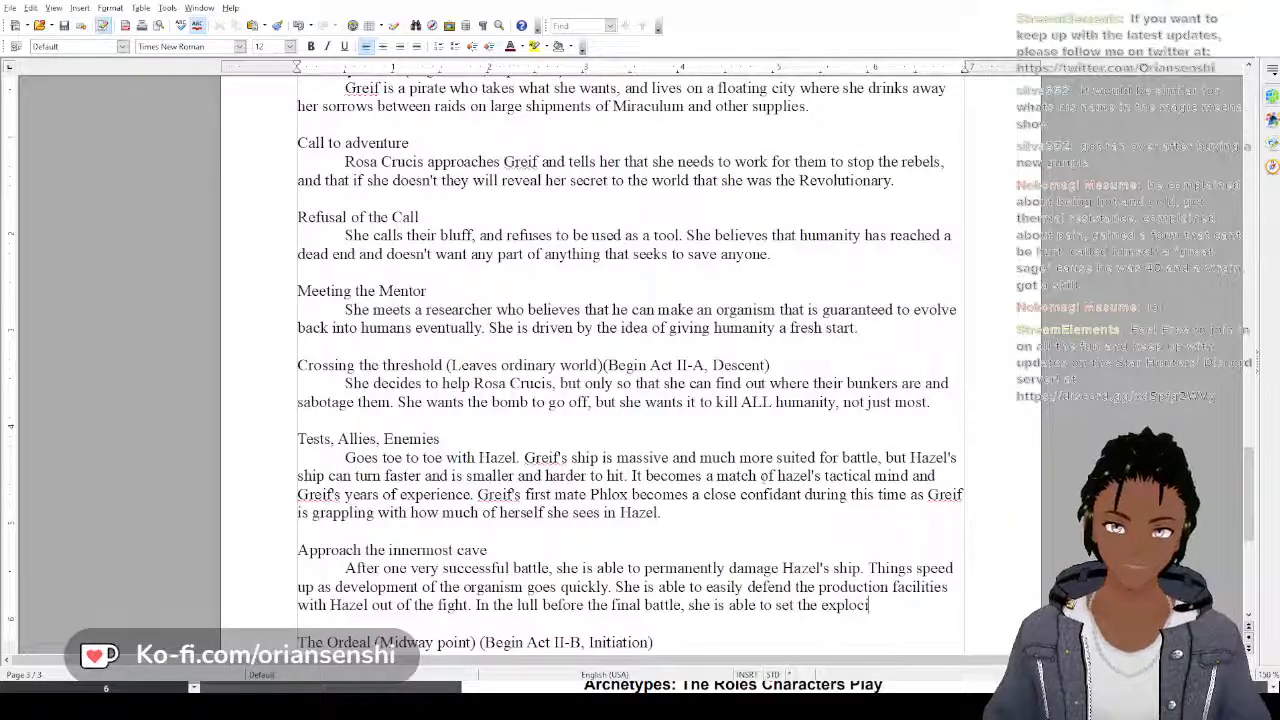
key("BackSpace")
key("BackSpace")
type("sive")
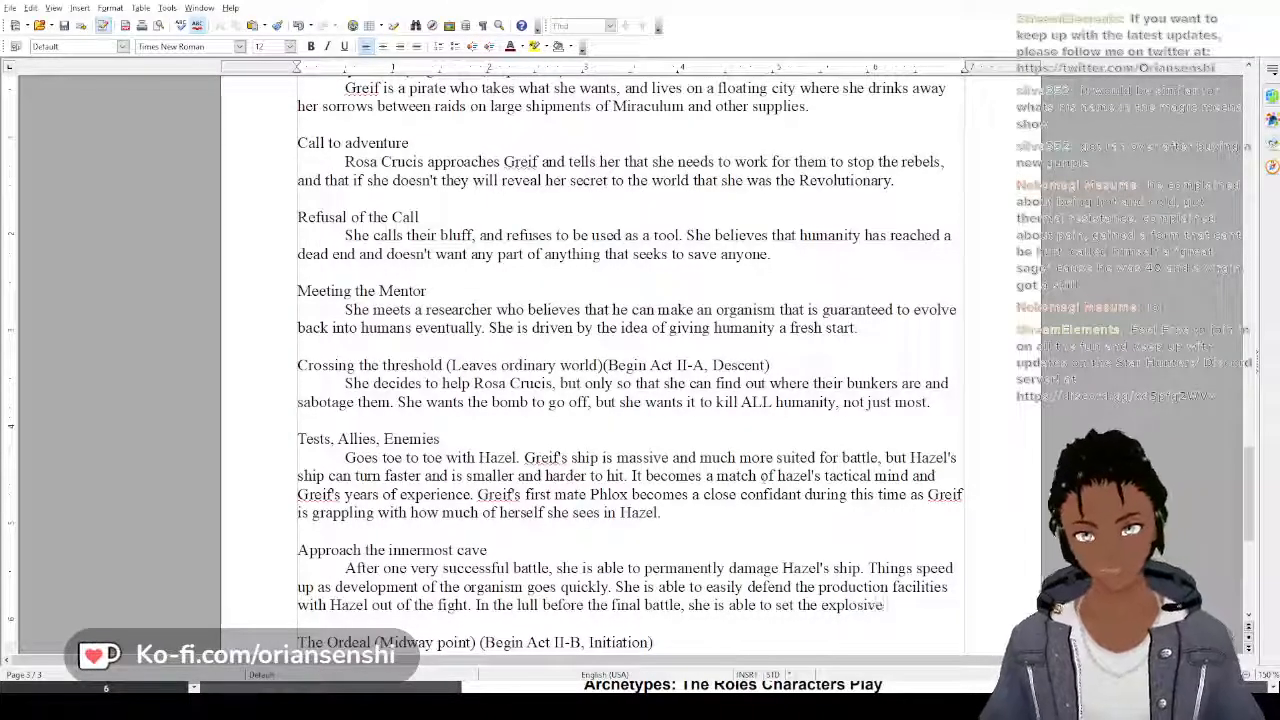
type(" devices")
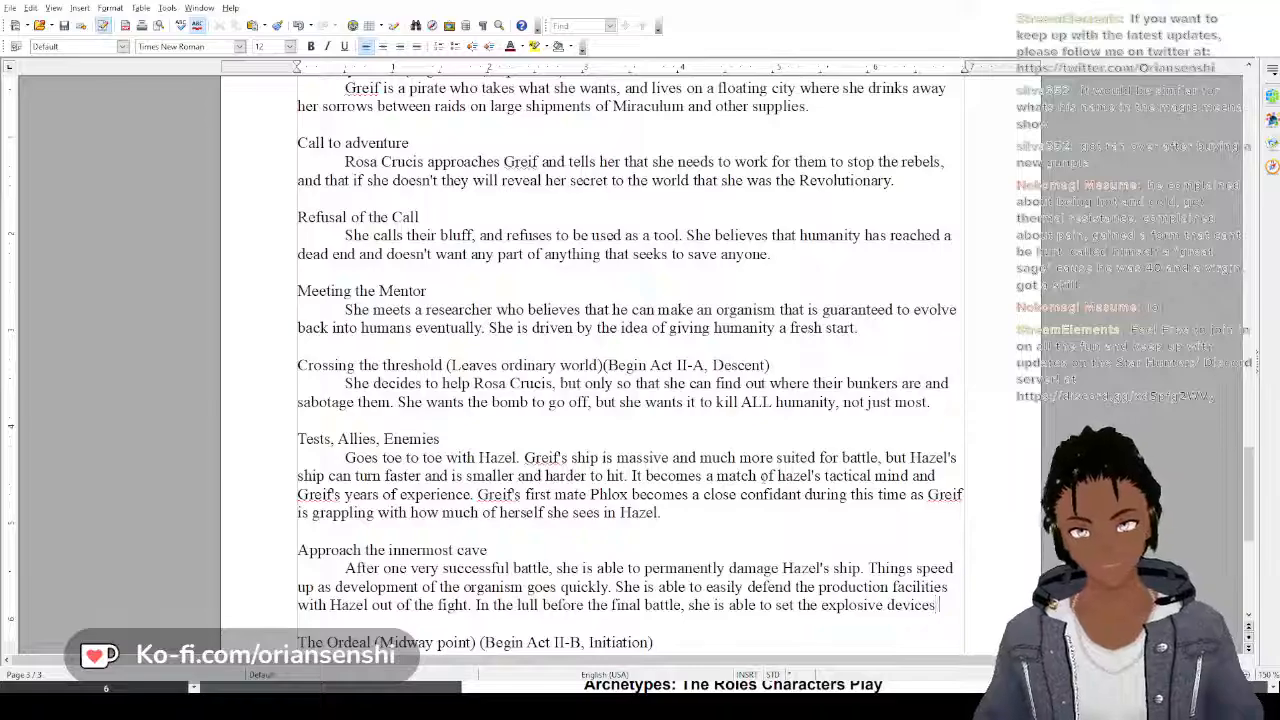
type(" to")
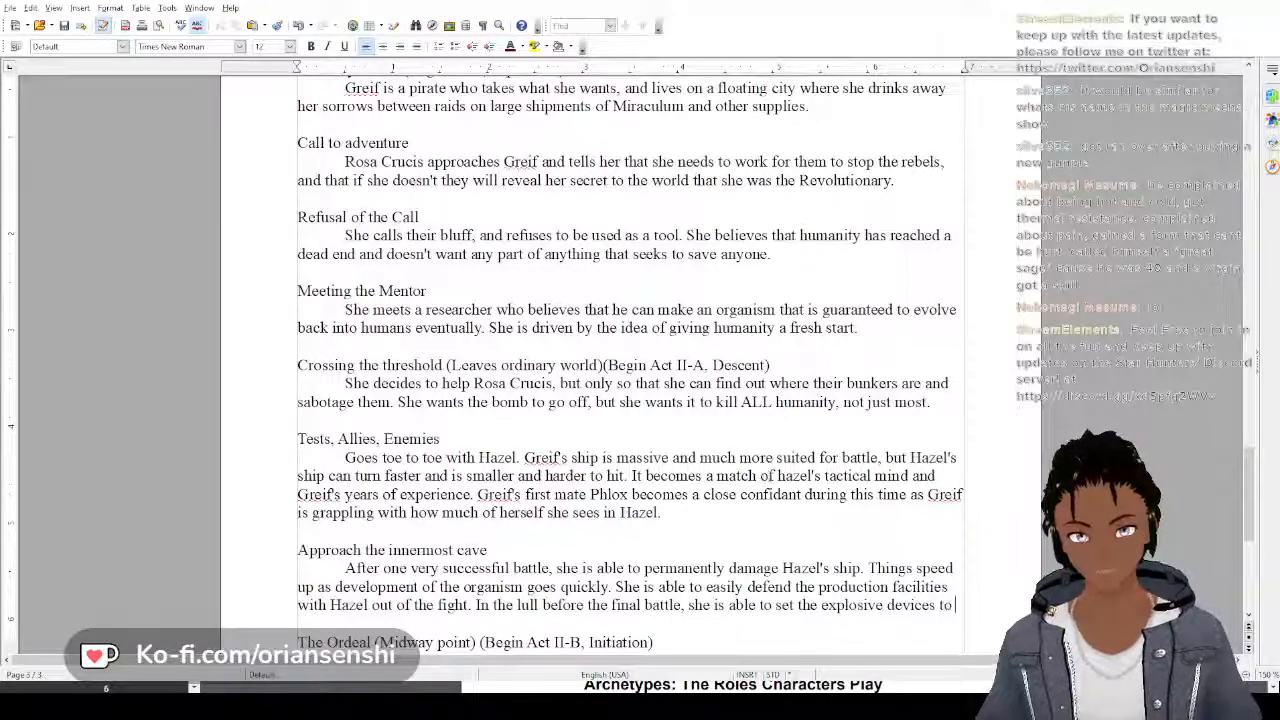
type(" sabotage t")
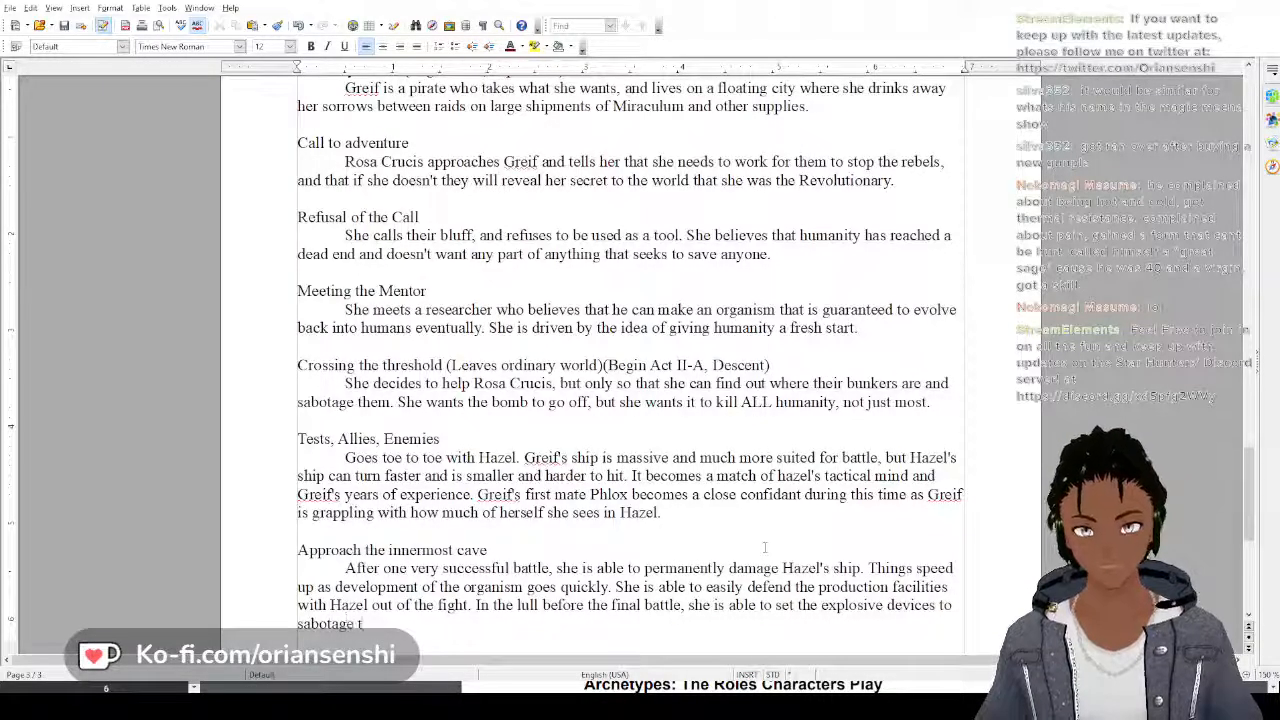
type("he bunk")
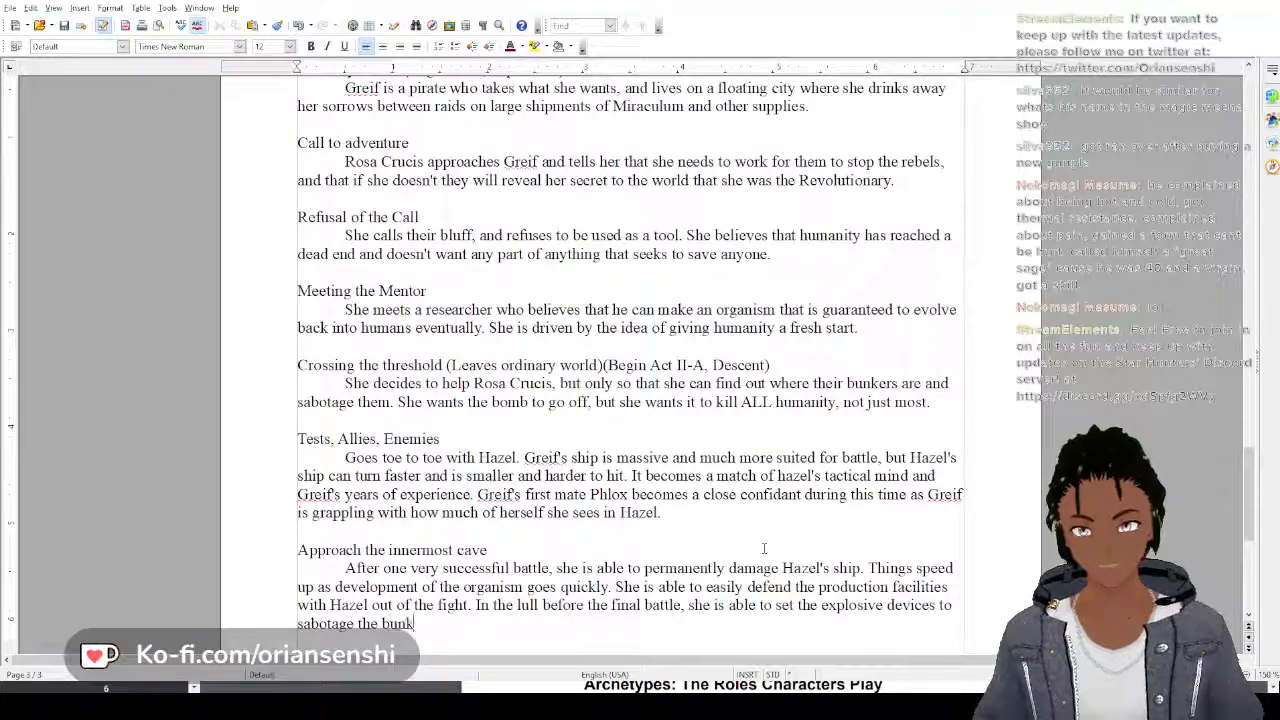
type("ers t")
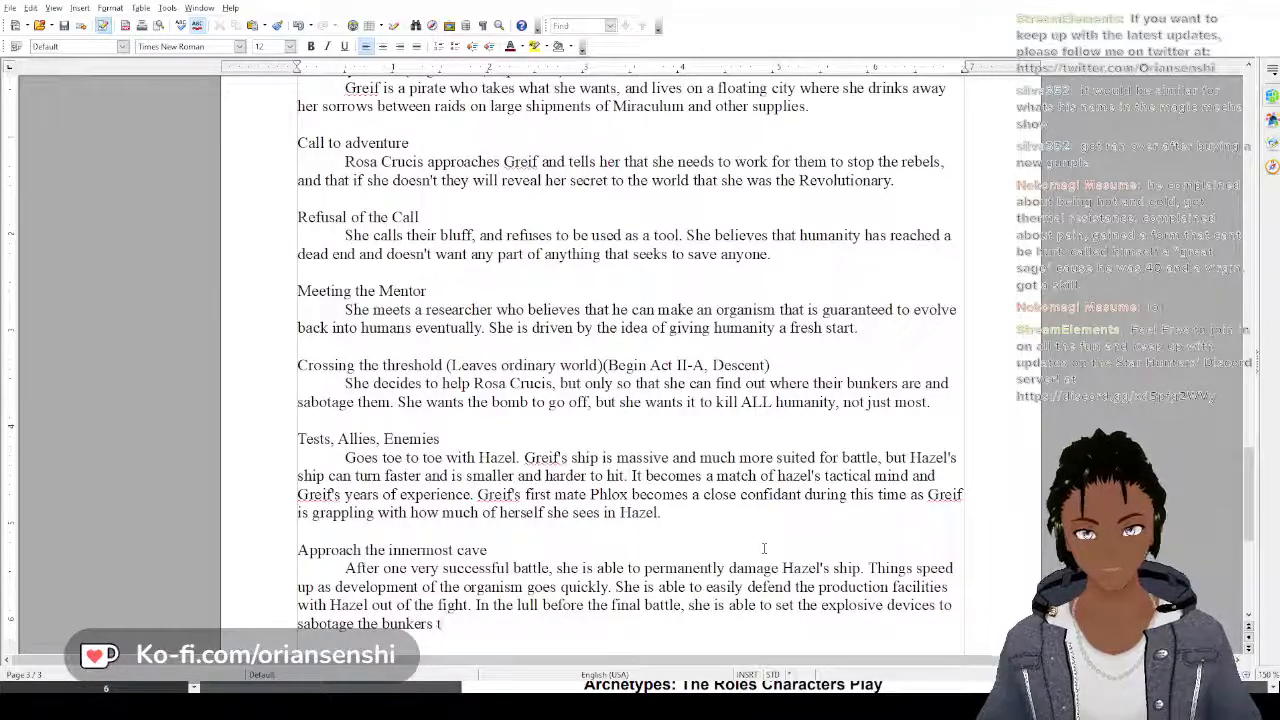
type("hat the govern")
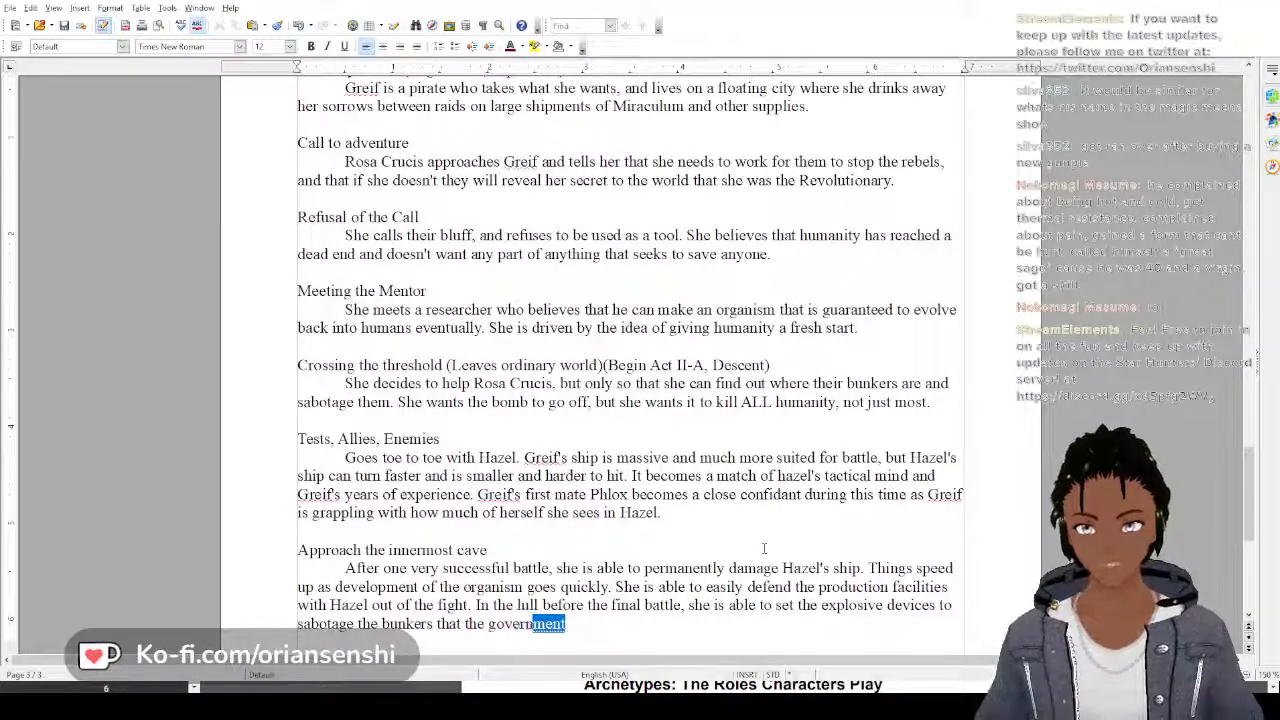
type("ment are plann")
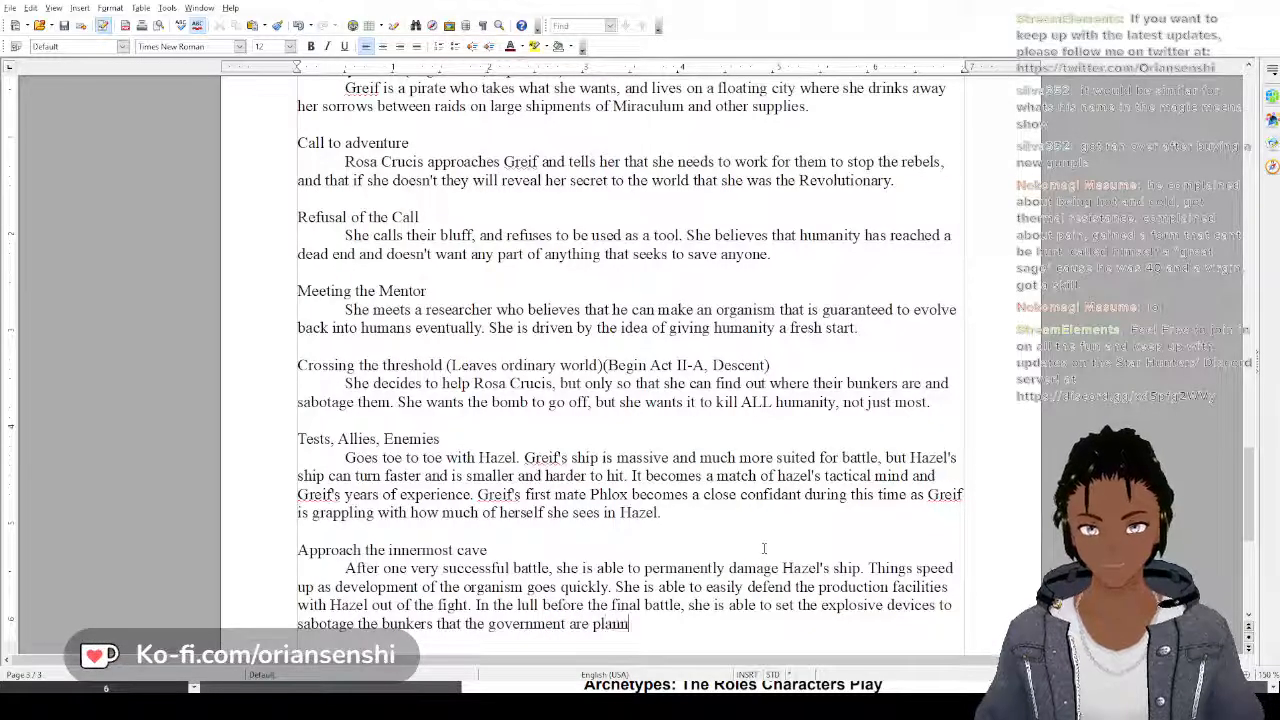
type("ing to hid in")
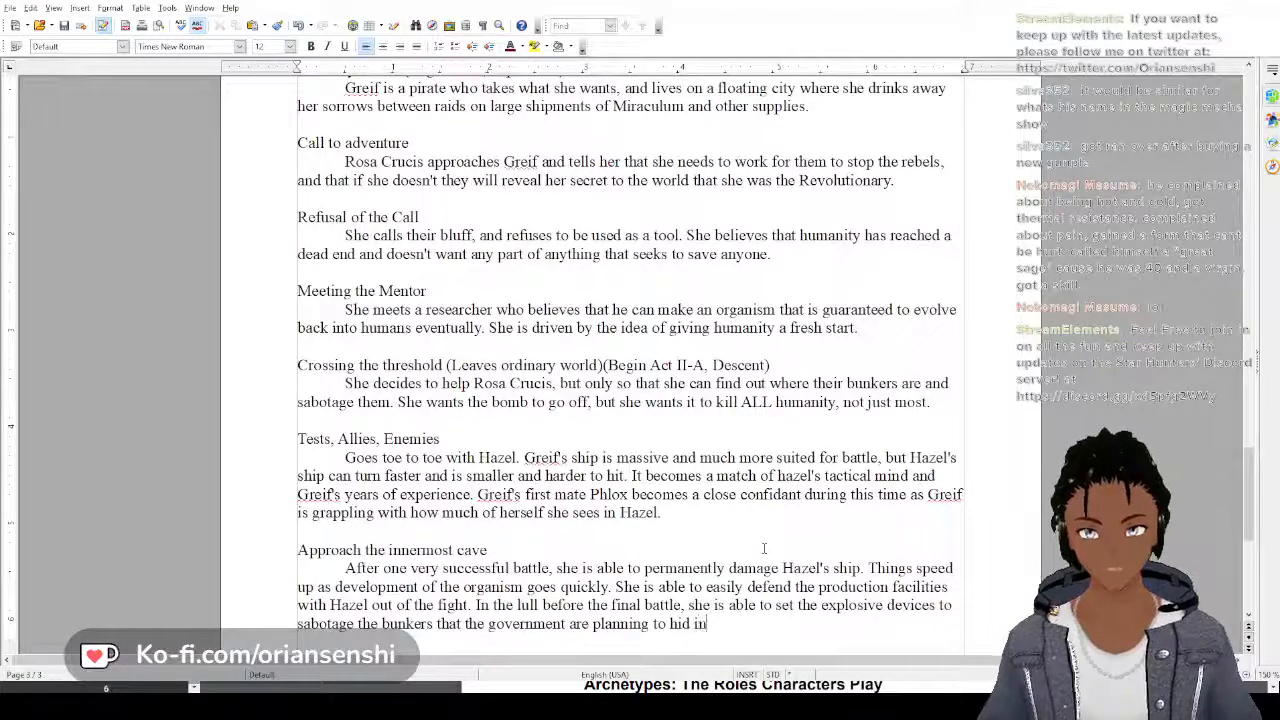
Complete the explosive devices sentence with "to sabotage the bunkers that the government are planning to hide in."
key("BackSpace")
key("BackSpace")
key("BackSpace")
type("e in")
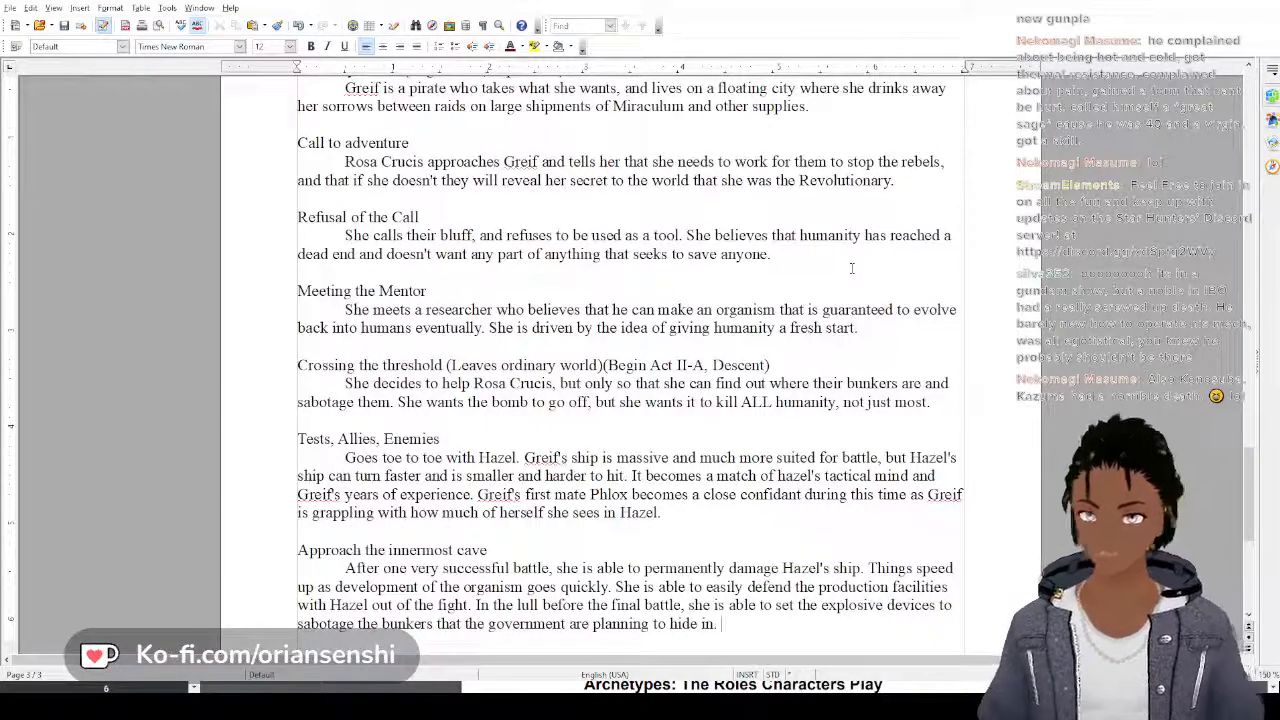
scroll(774, 312, "down", 2)
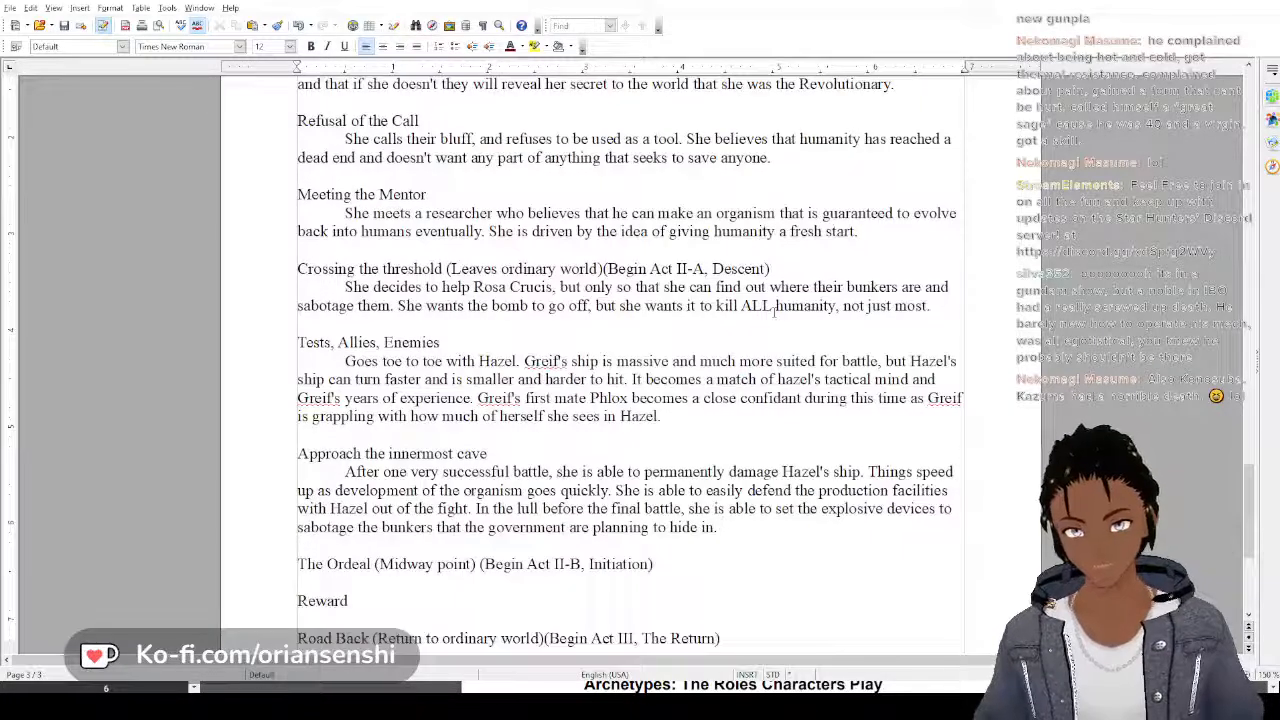
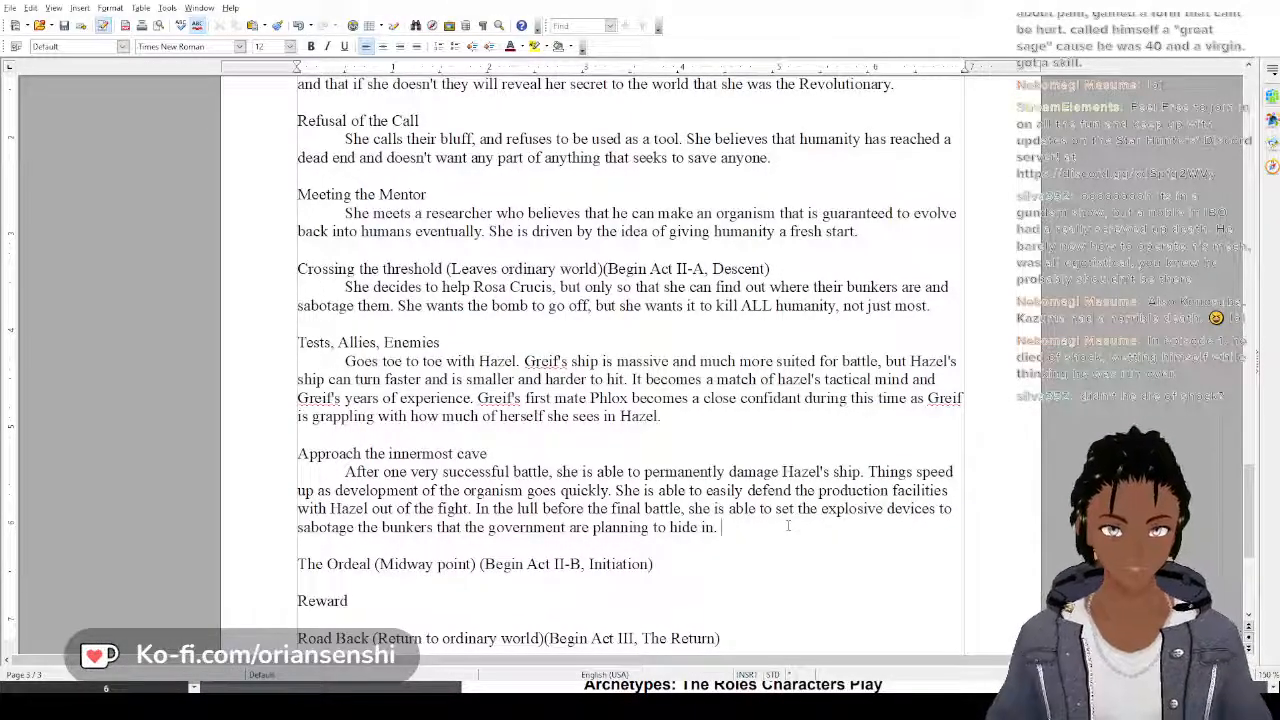
Start an indented paragraph under "The Ordeal" heading with "The final battle, Hazel leading the rebel fleet, and"
left_click(674, 563)
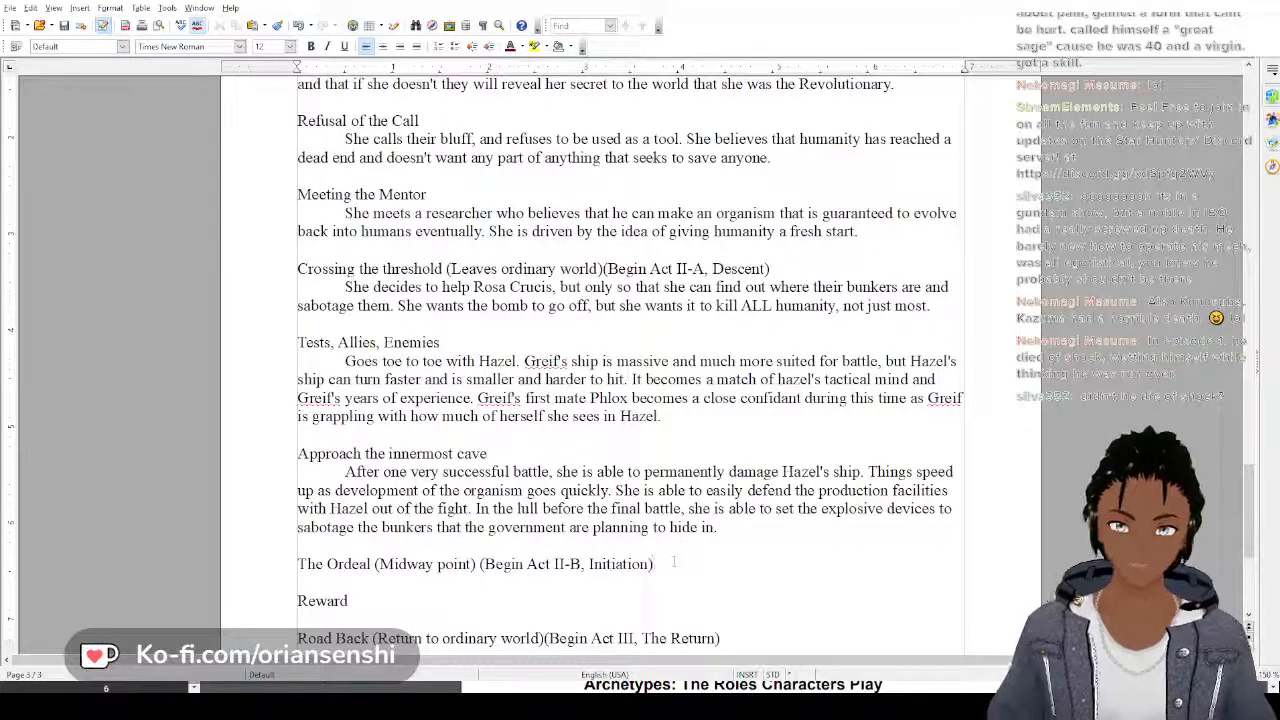
key("Return")
key("Tab")
type("Th")
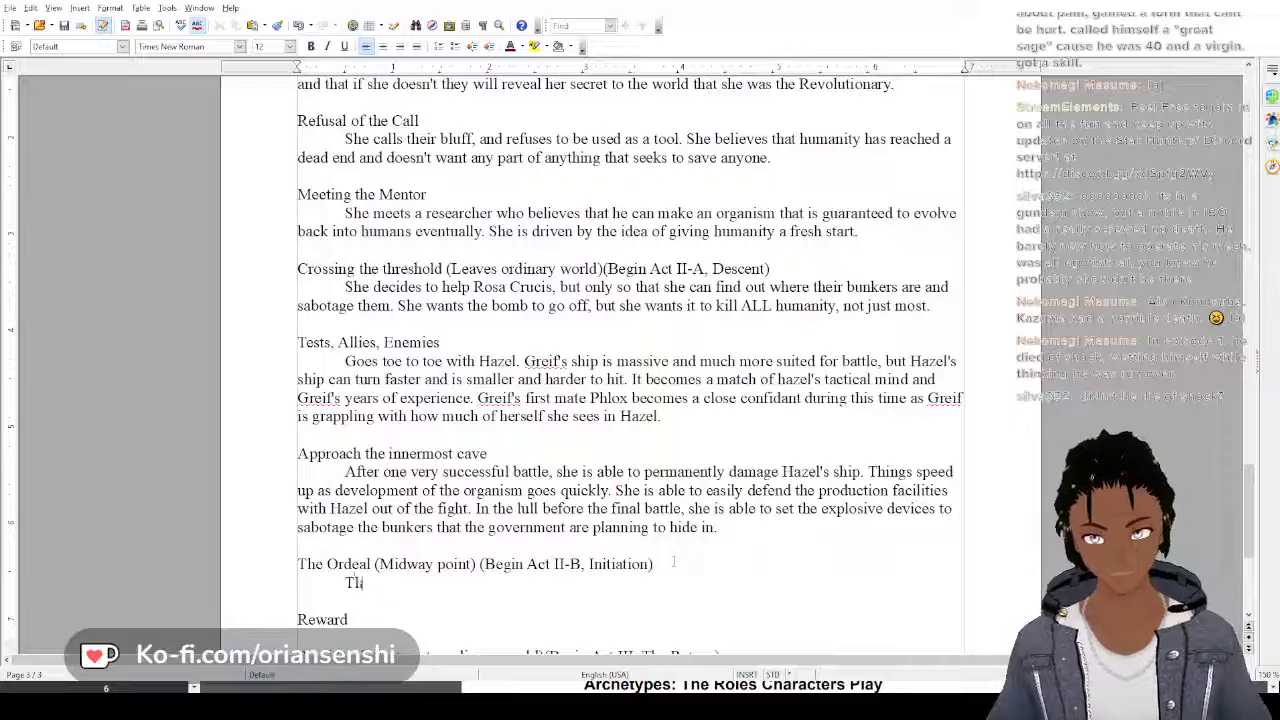
type("e final battle")
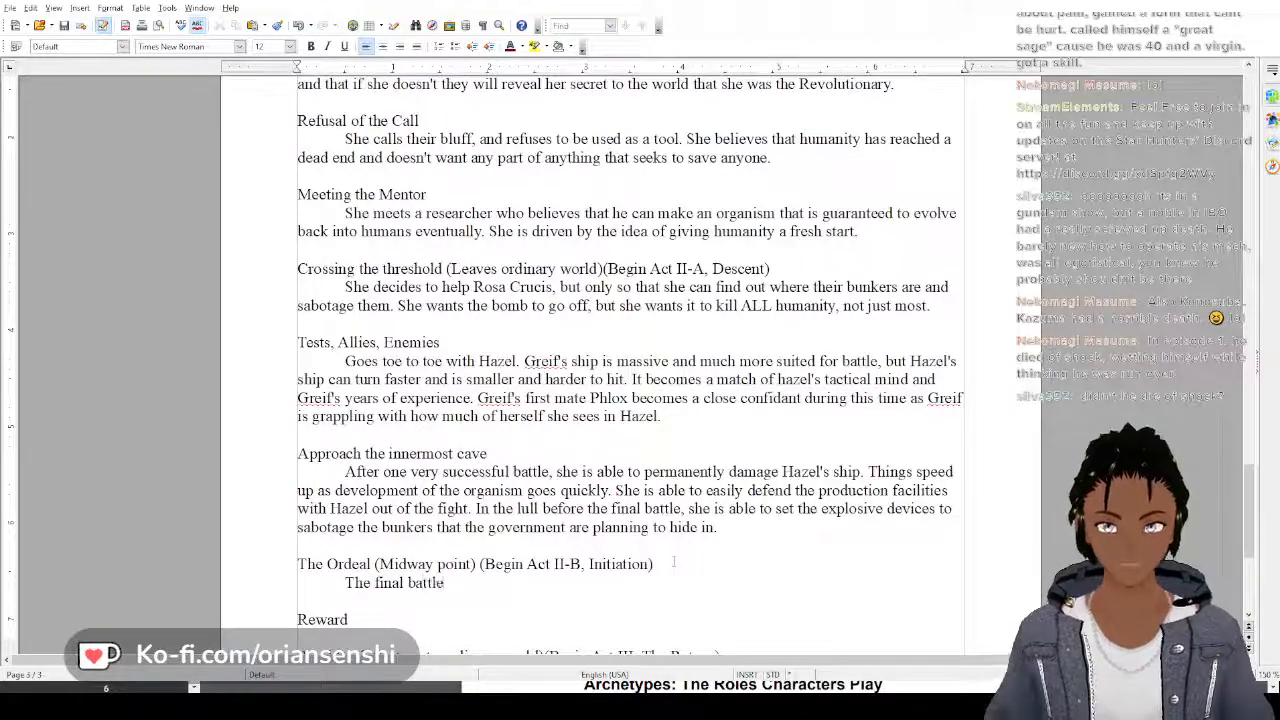
type(",")
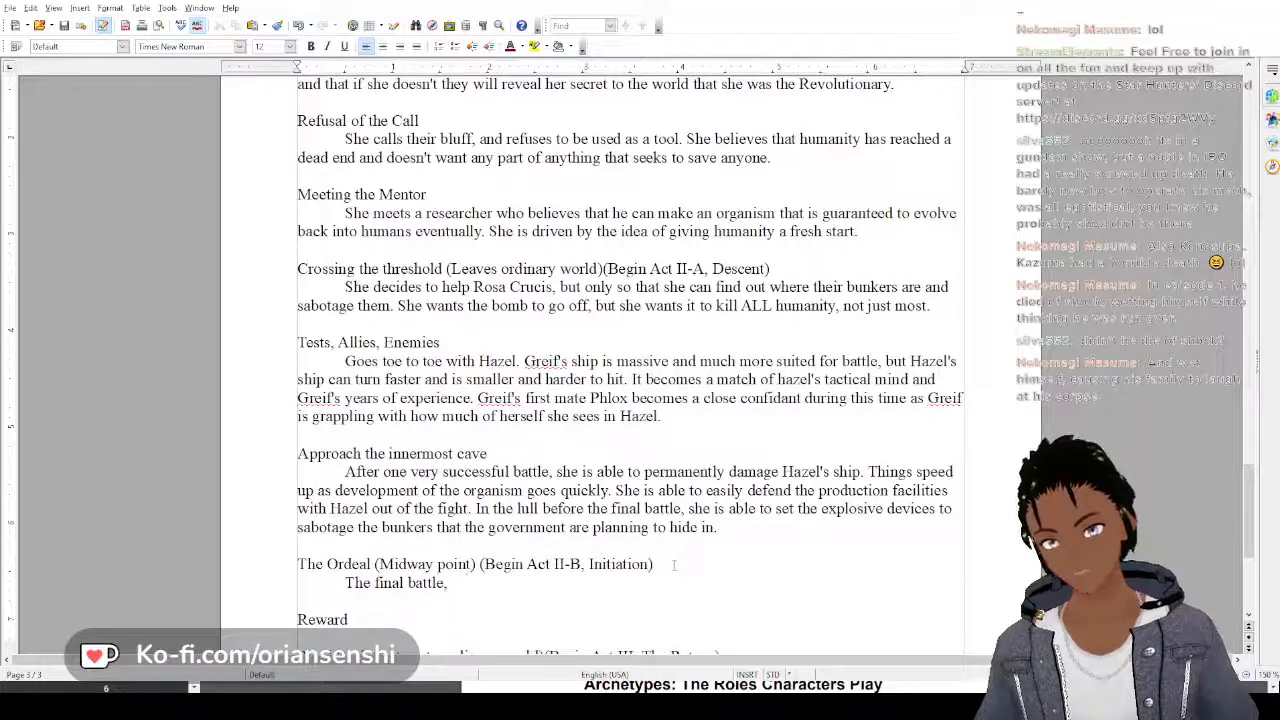
type("Hazel lea")
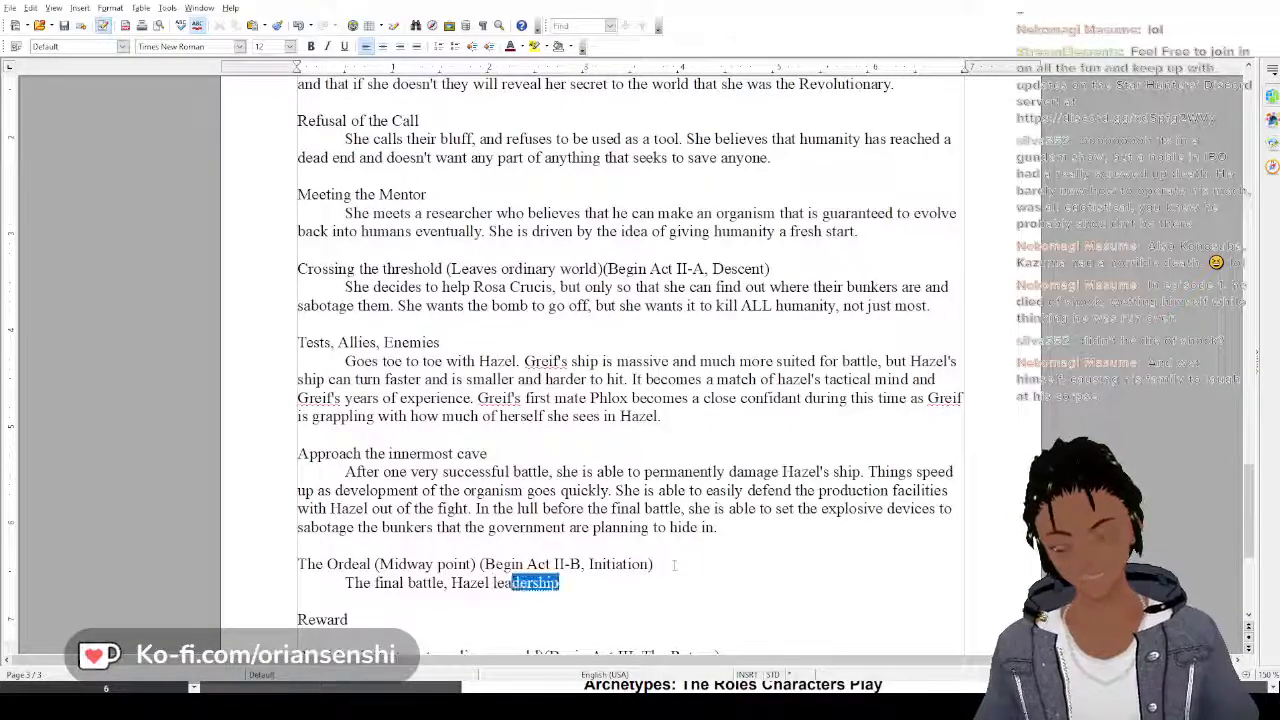
type("ding the rebel")
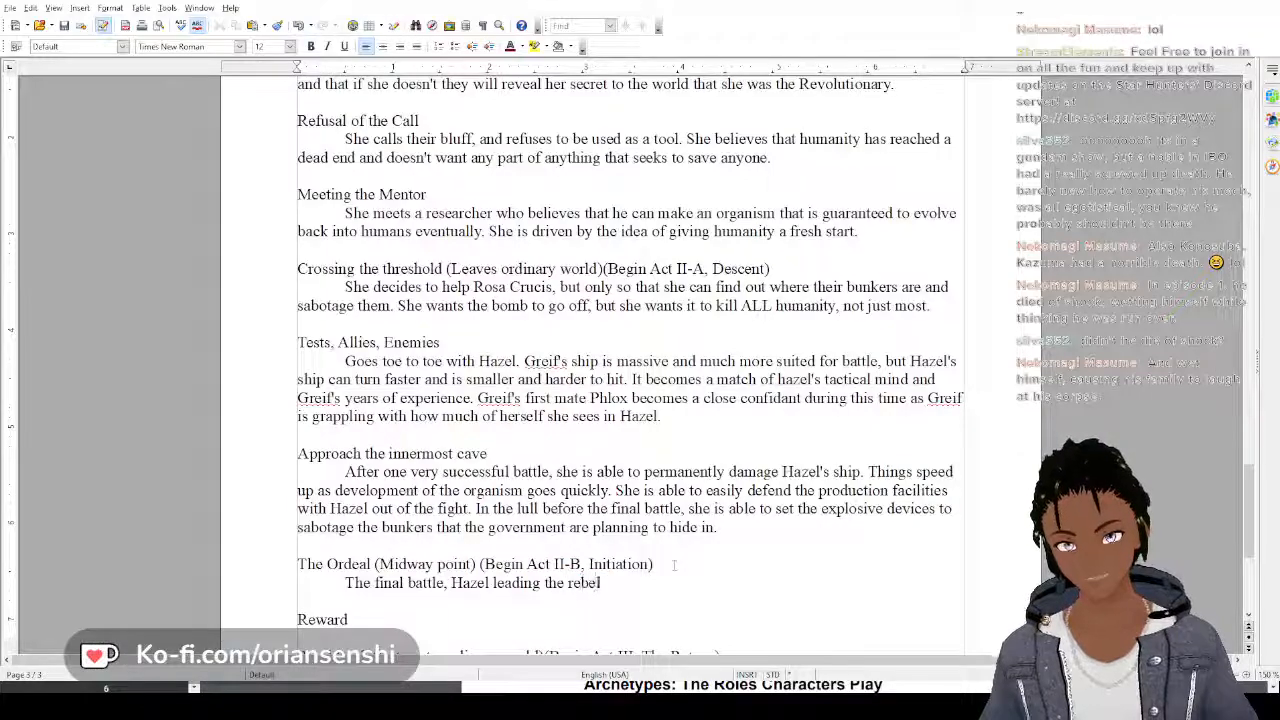
type(" fleet, and ")
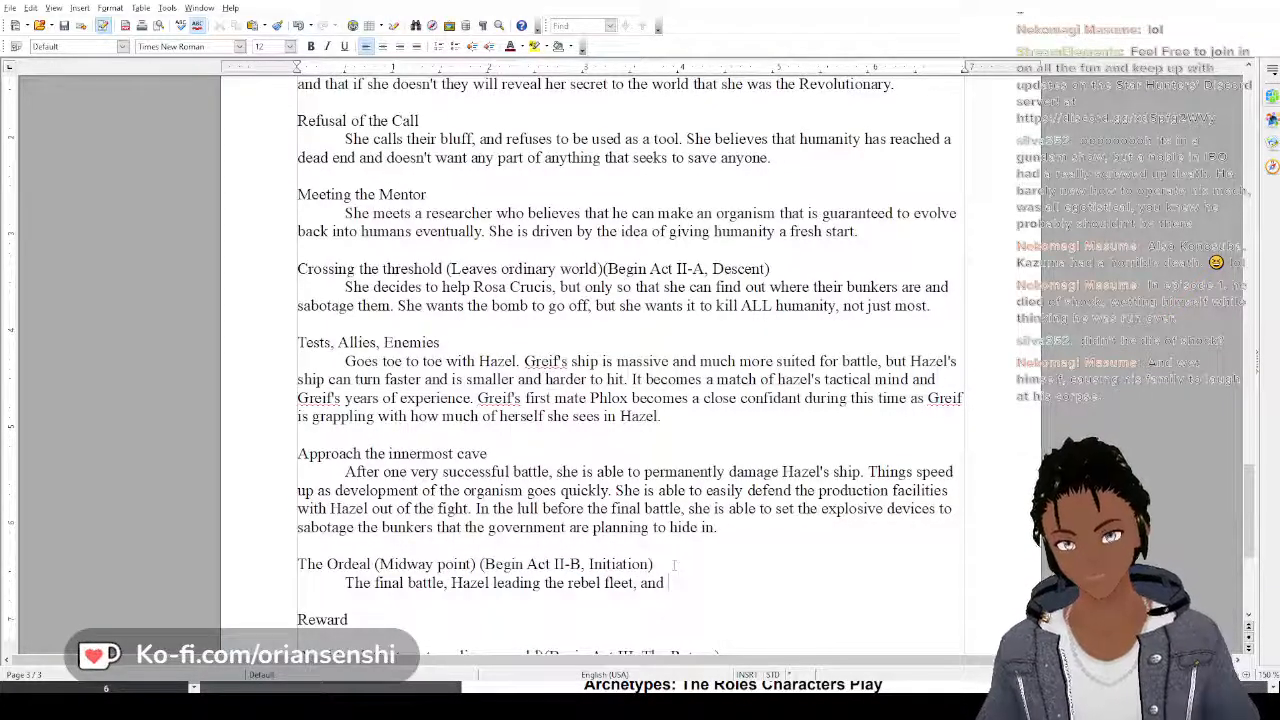
type("Grief")
Complete the first sentence of the Ordeal paragraph with "Greif leading a small pirate fleet."
key("BackSpace")
key("BackSpace")
key("BackSpace")
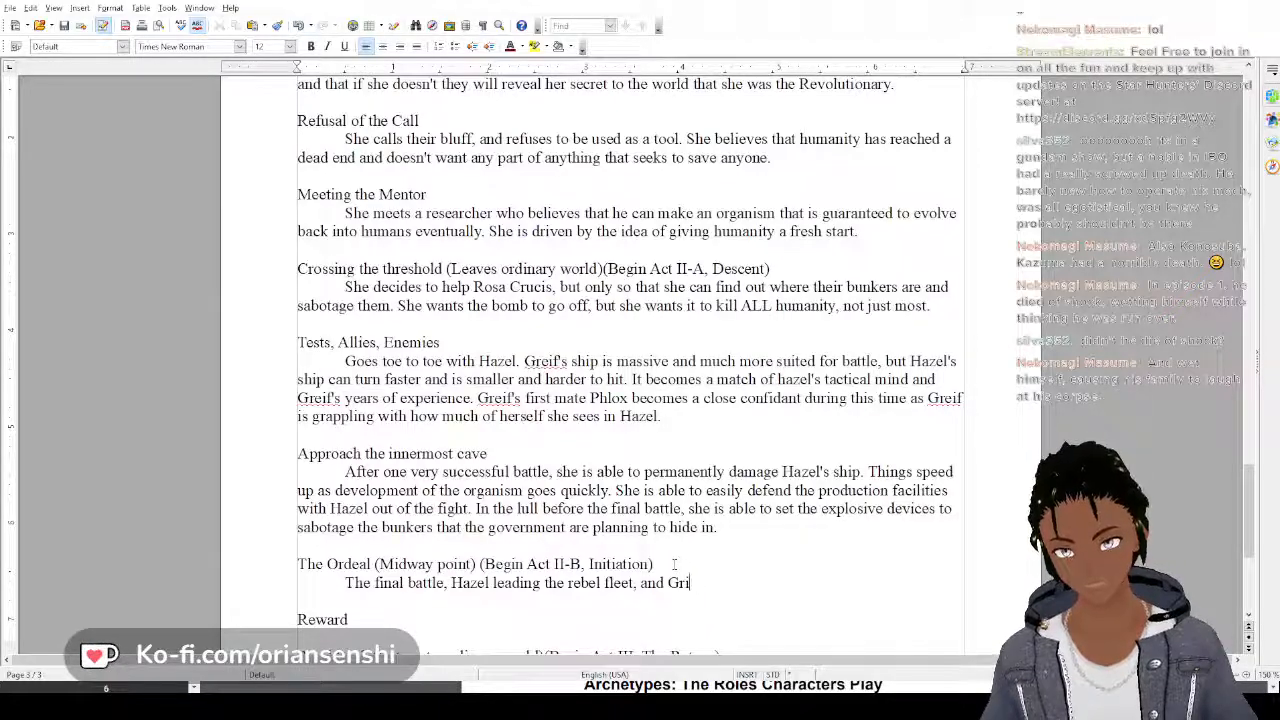
type("eif leading ")
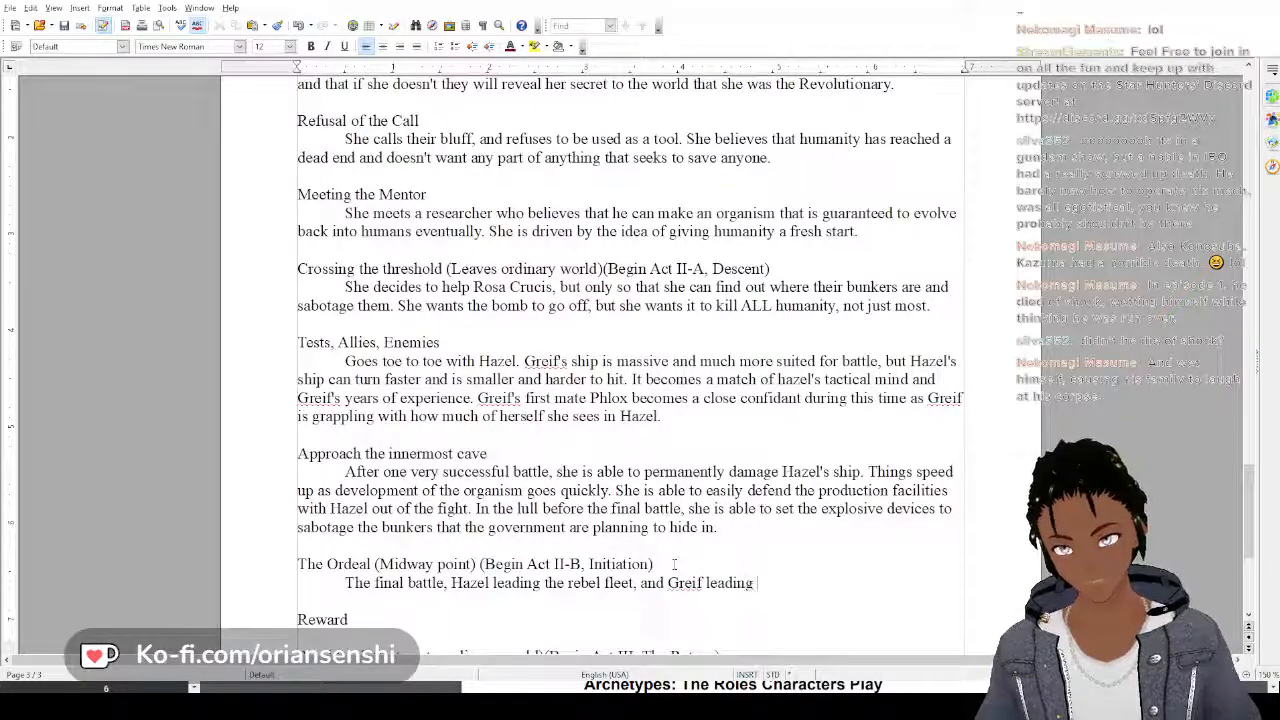
type("a small pira")
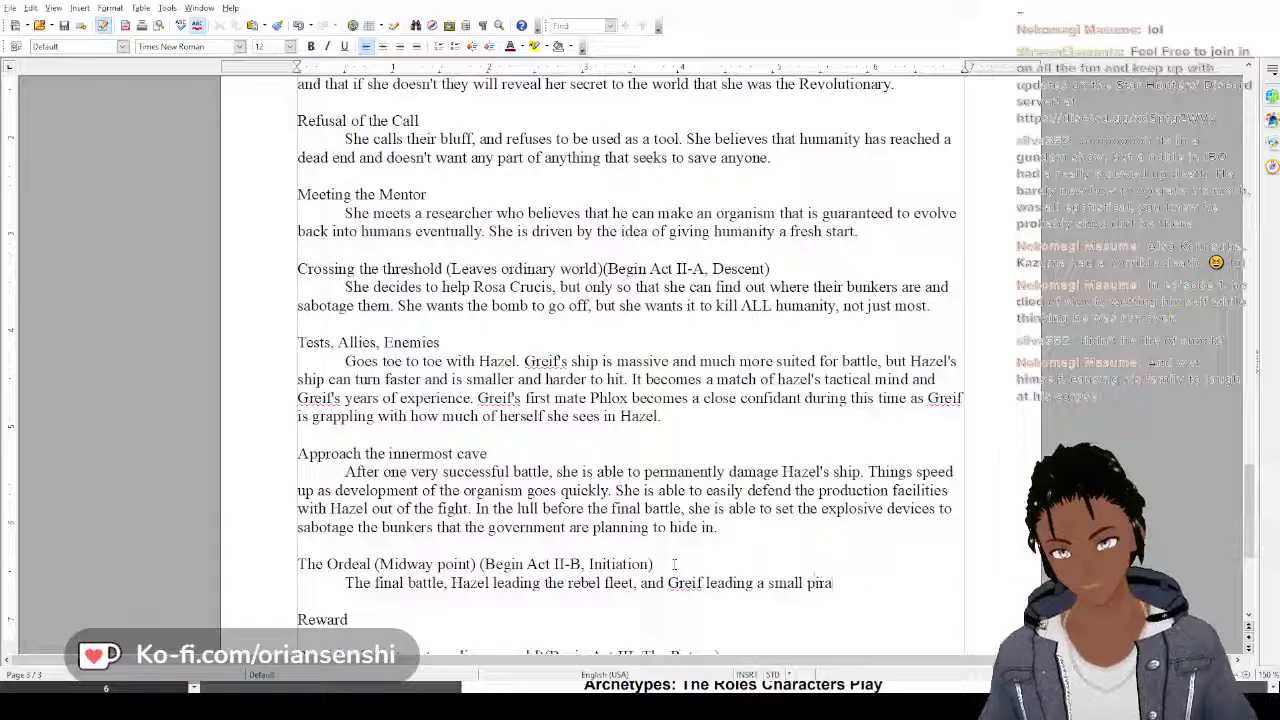
type("te fleet.")
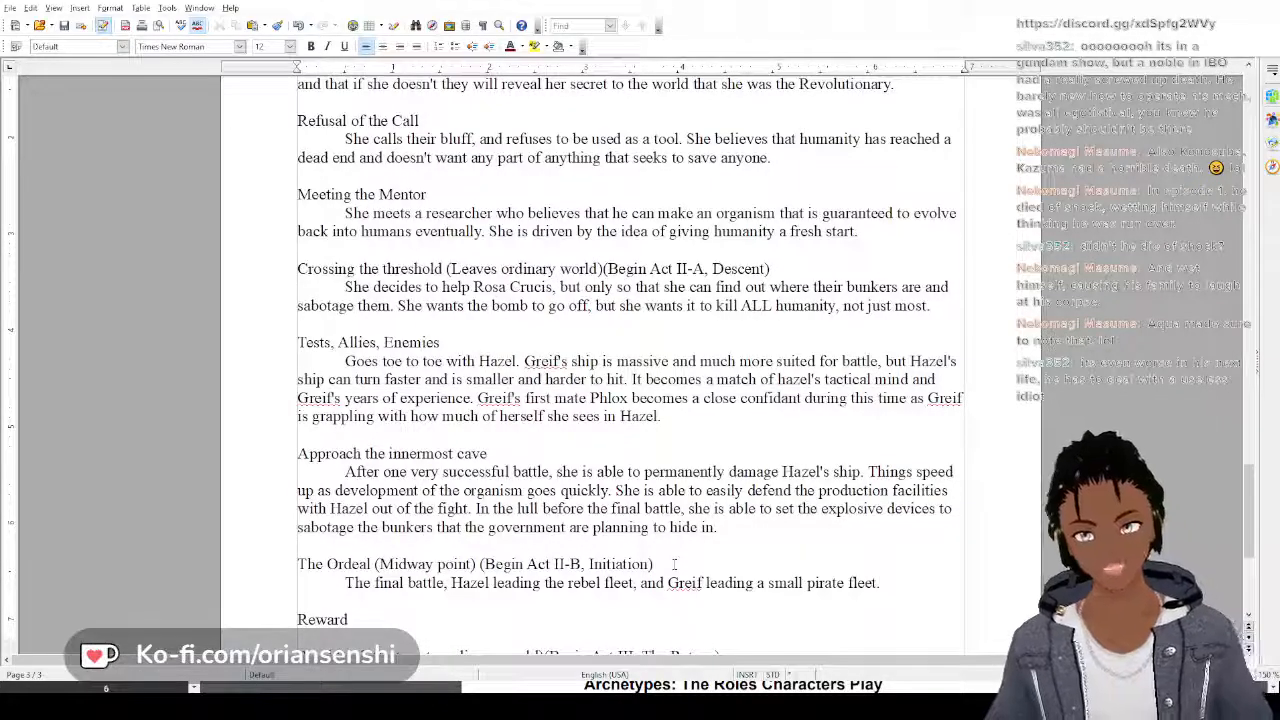
type("In the f")
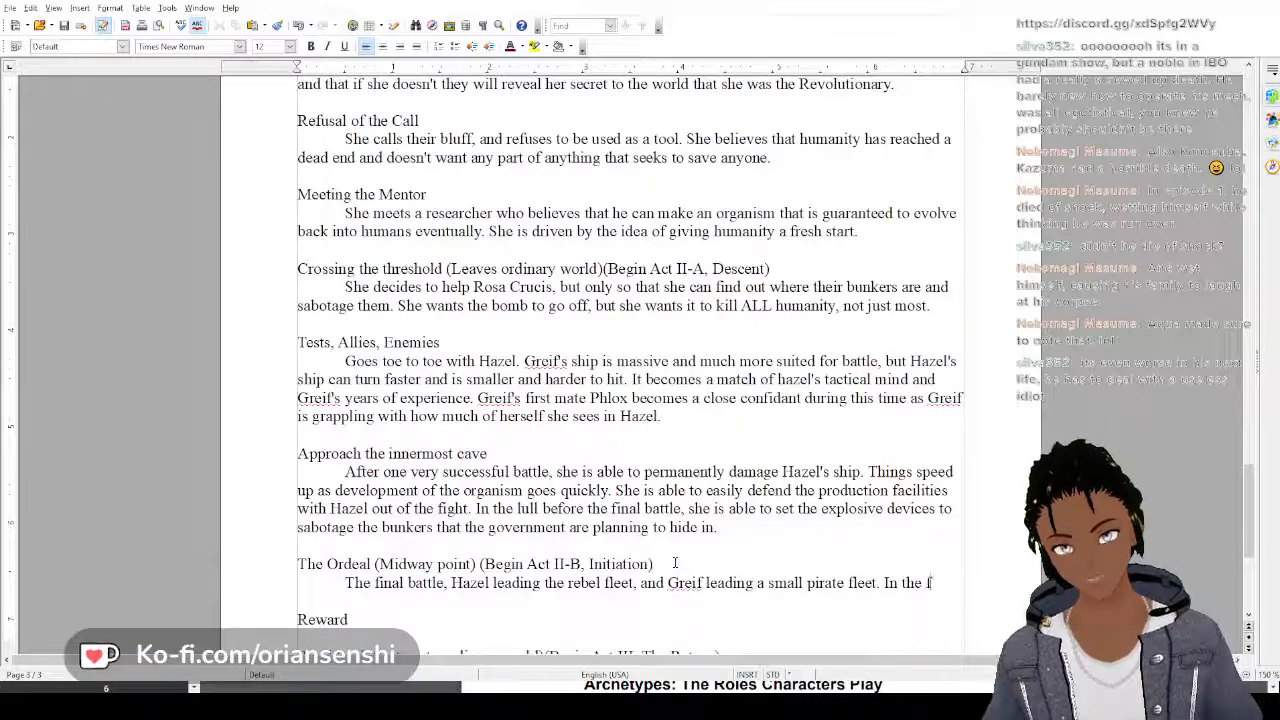
key("BackSpace")
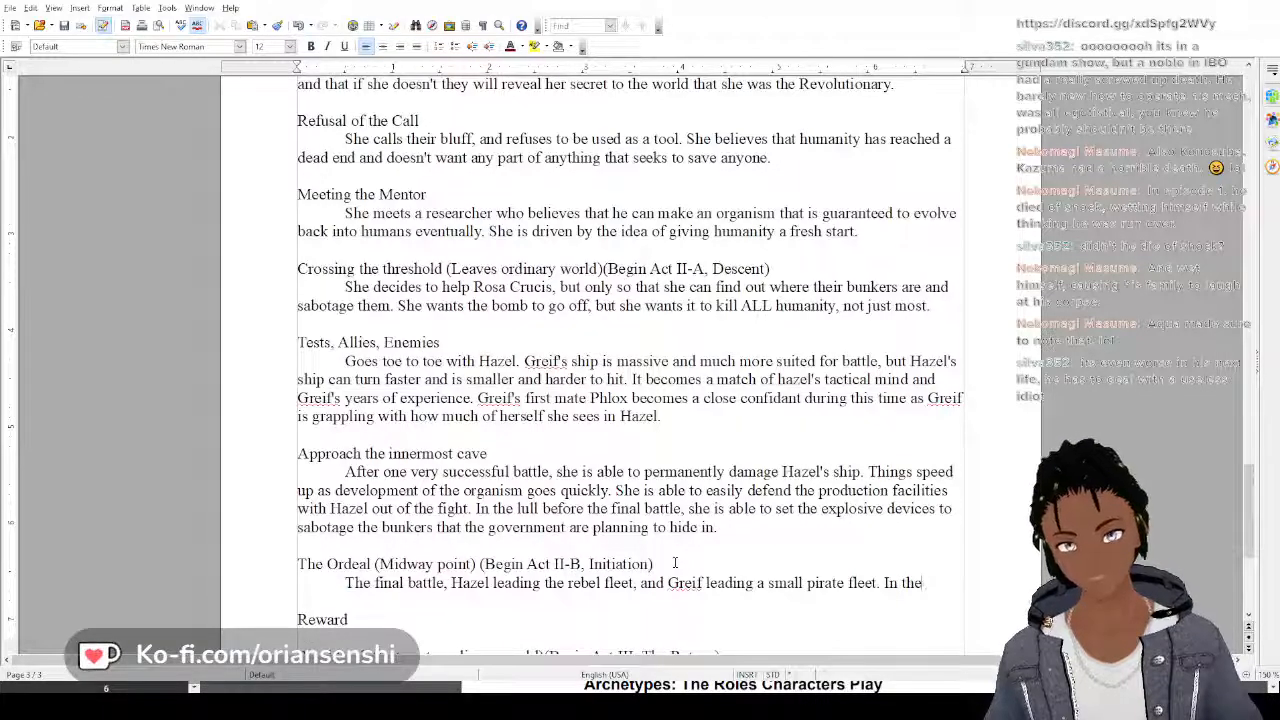
key("BackSpace")
key("BackSpace")
key("BackSpace")
key("BackSpace")
key("BackSpace")
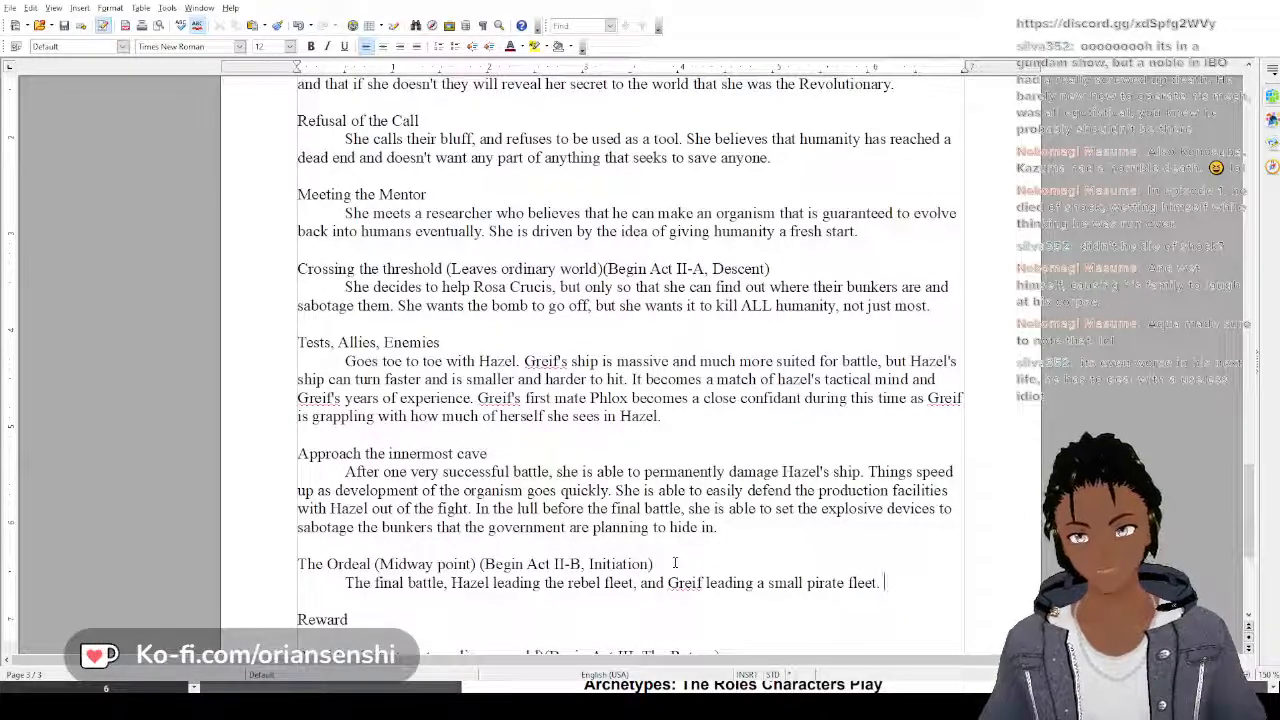
Add the sentence "Greif is successful and is able to hold off Hazel till the bomb goes off." to the Ordeal paragraph
type("G")
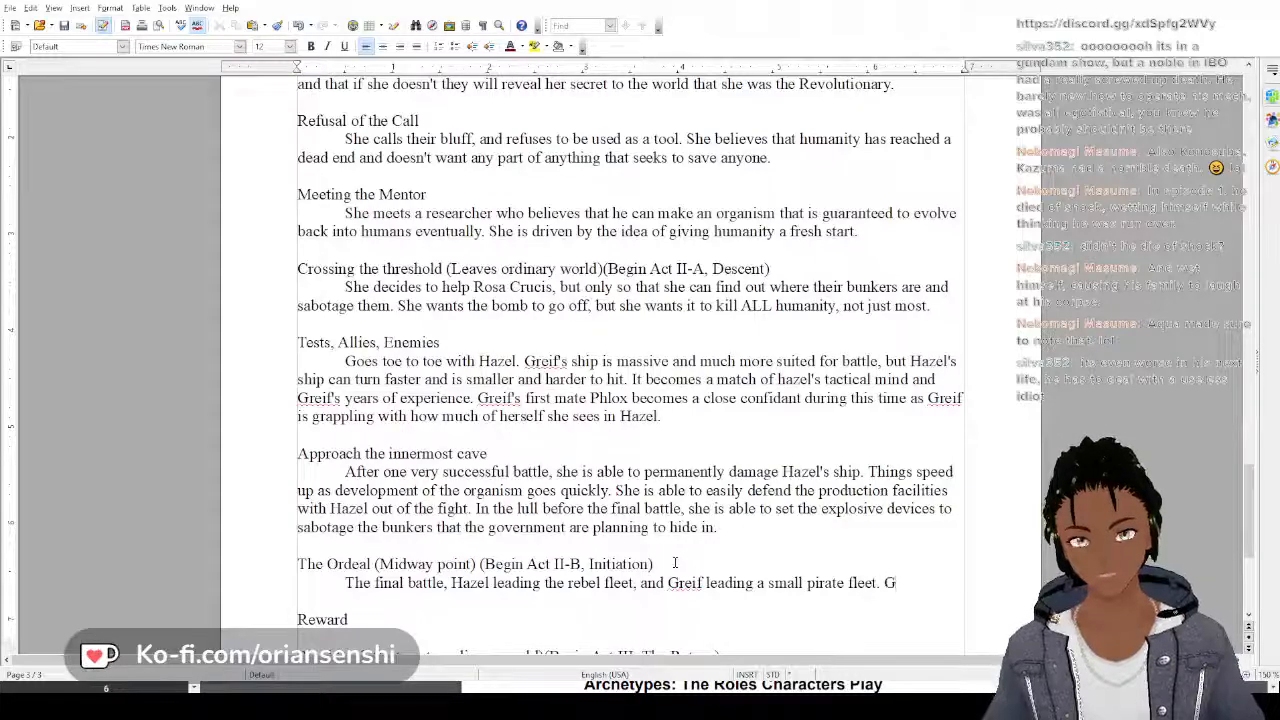
type("reif is a")
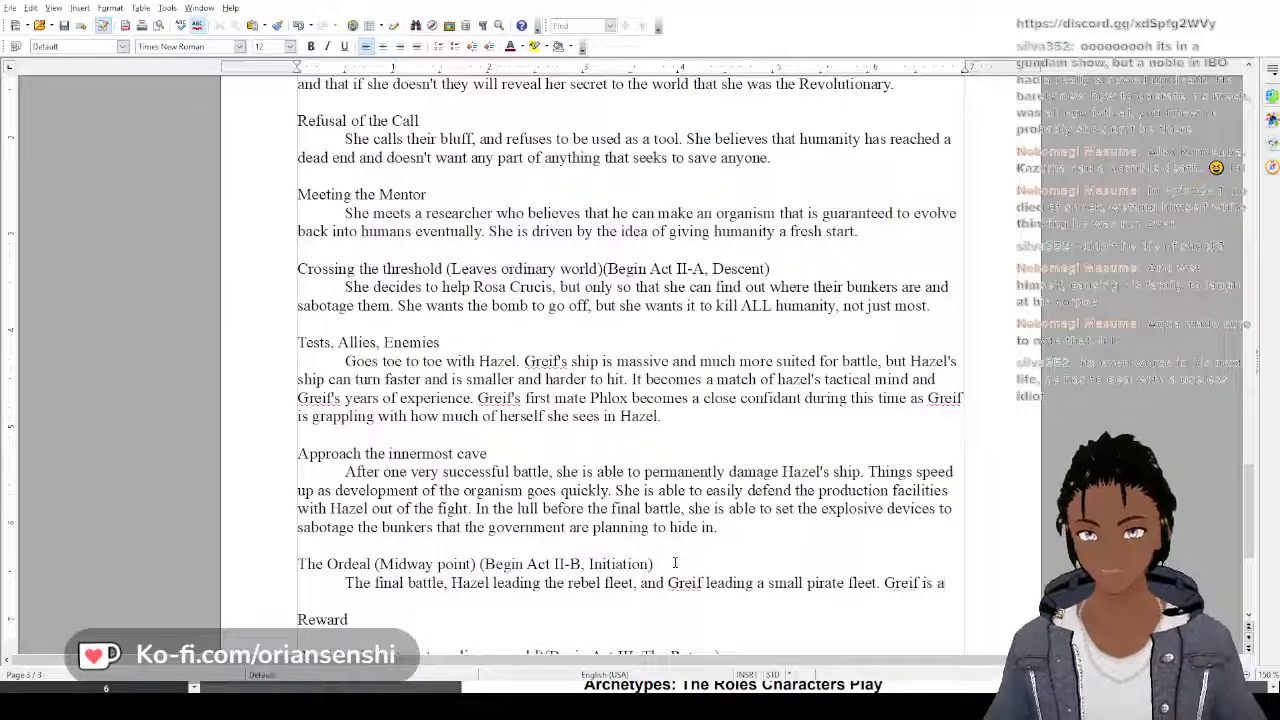
key("BackSpace")
type("successf")
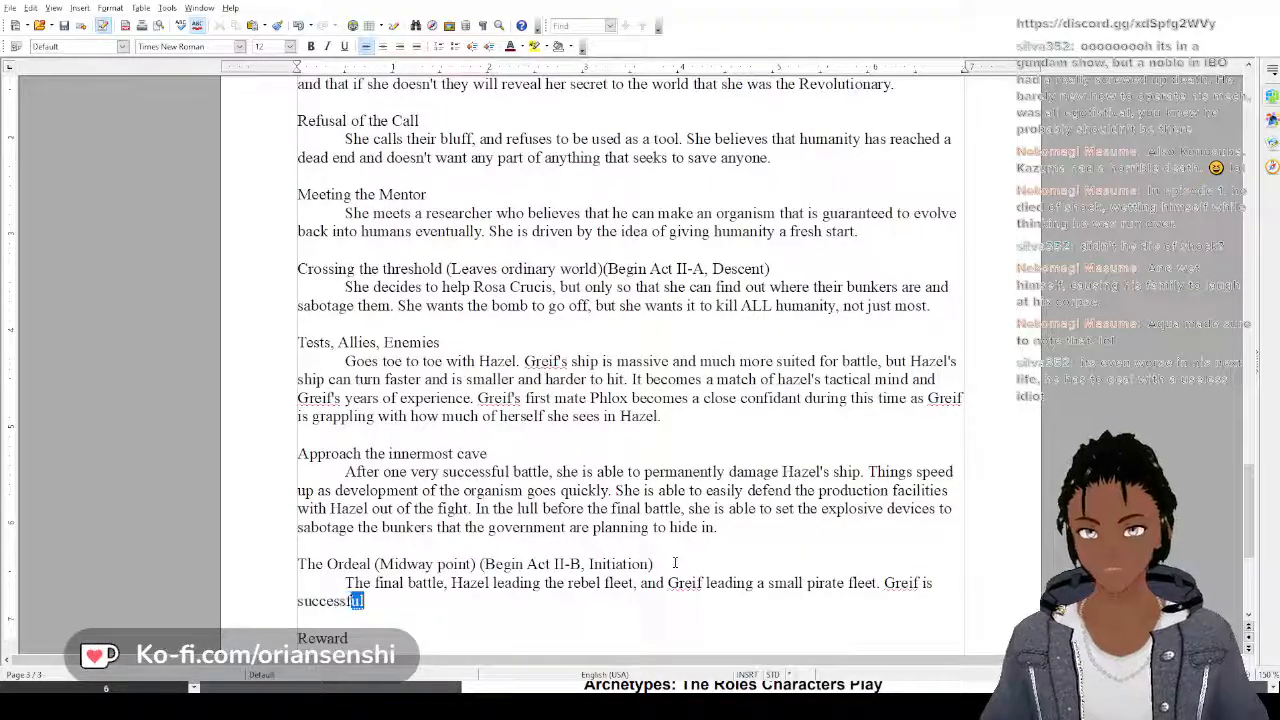
type("ul and is able")
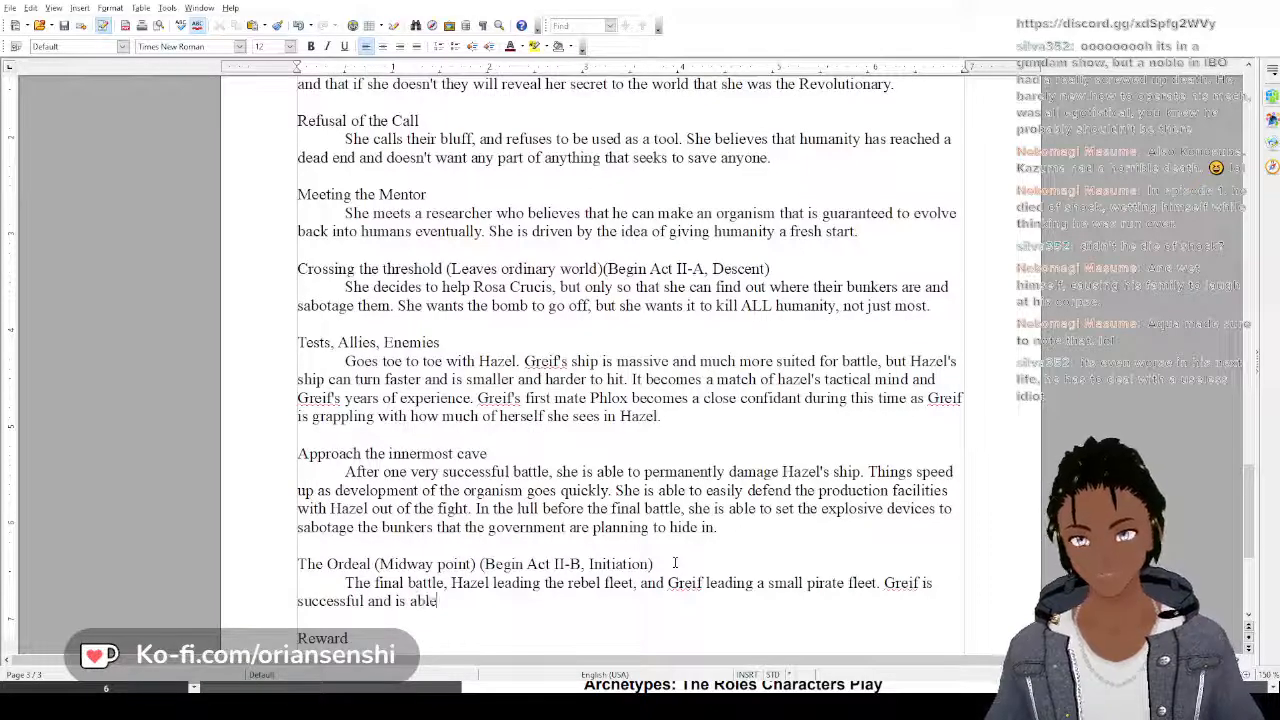
type(" to hold off")
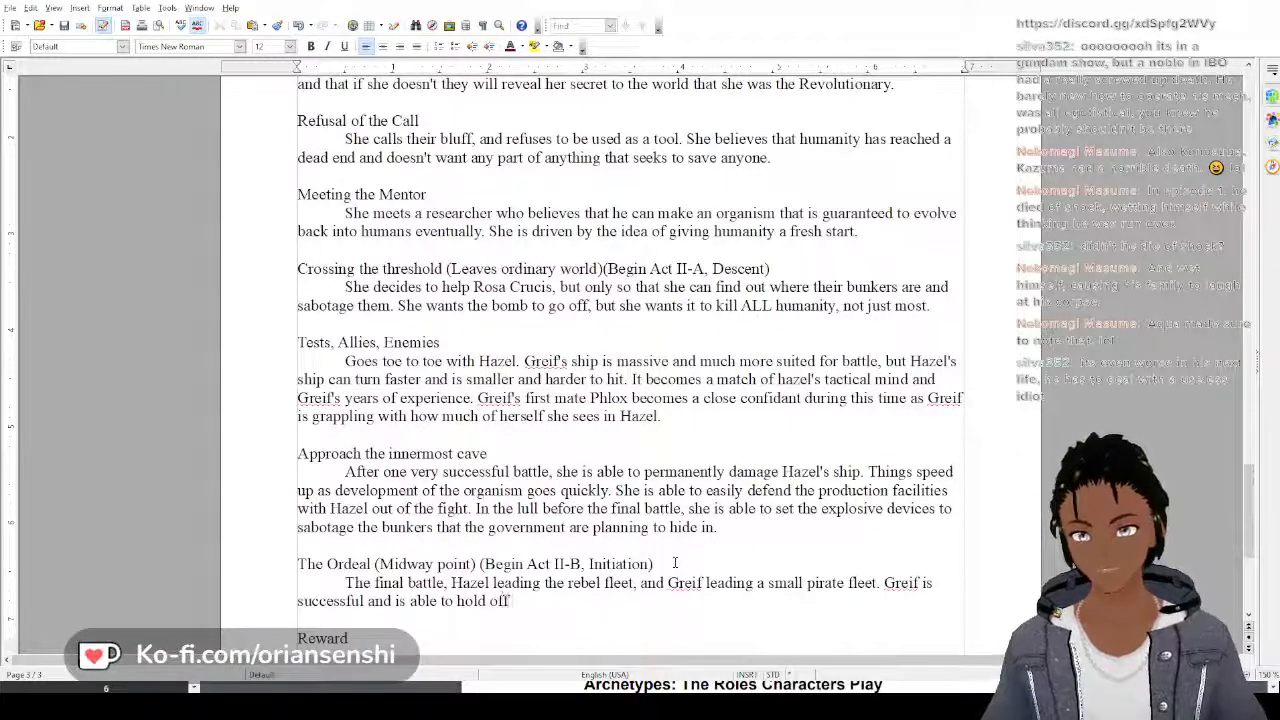
type(" Hazel ti")
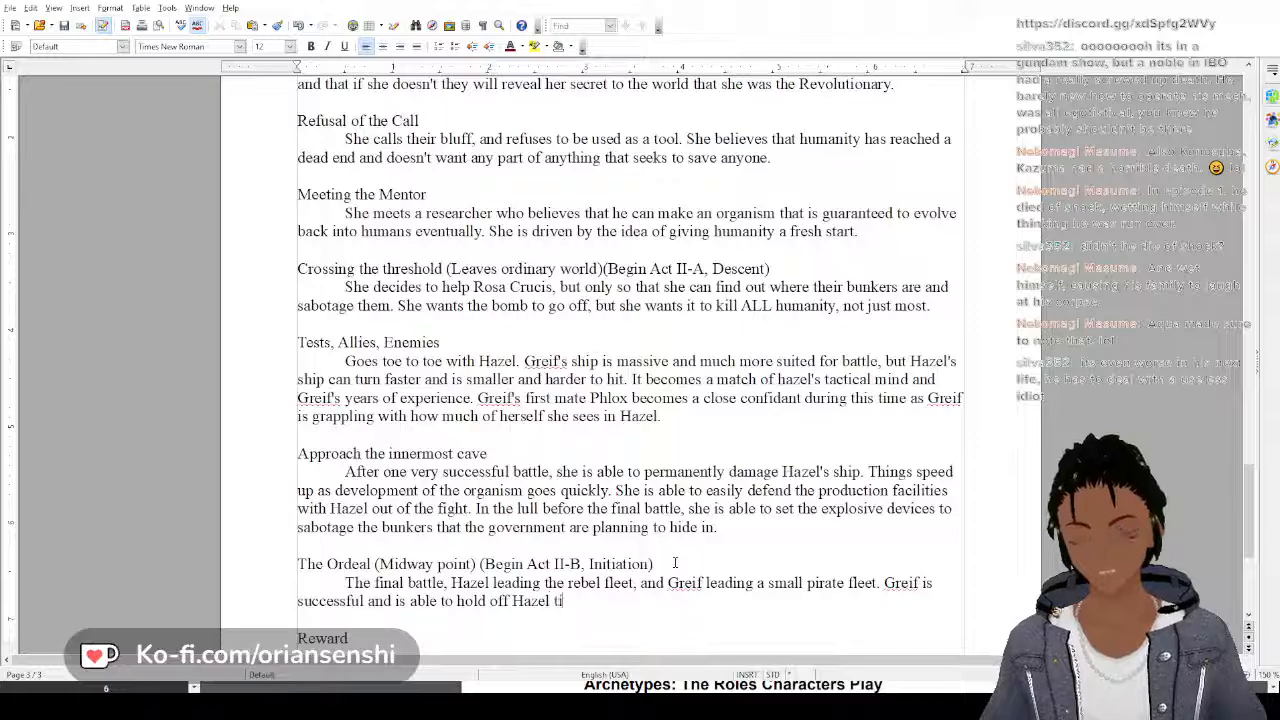
type("ll the bomb")
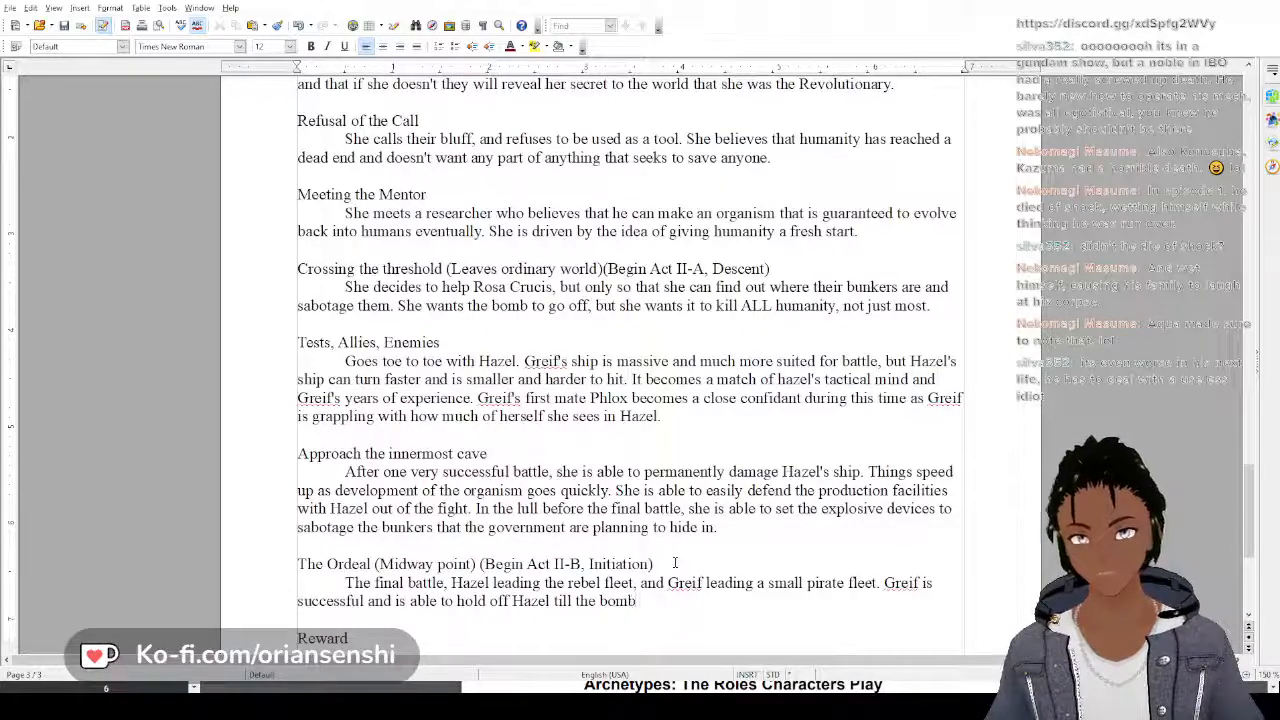
type(" goes off.")
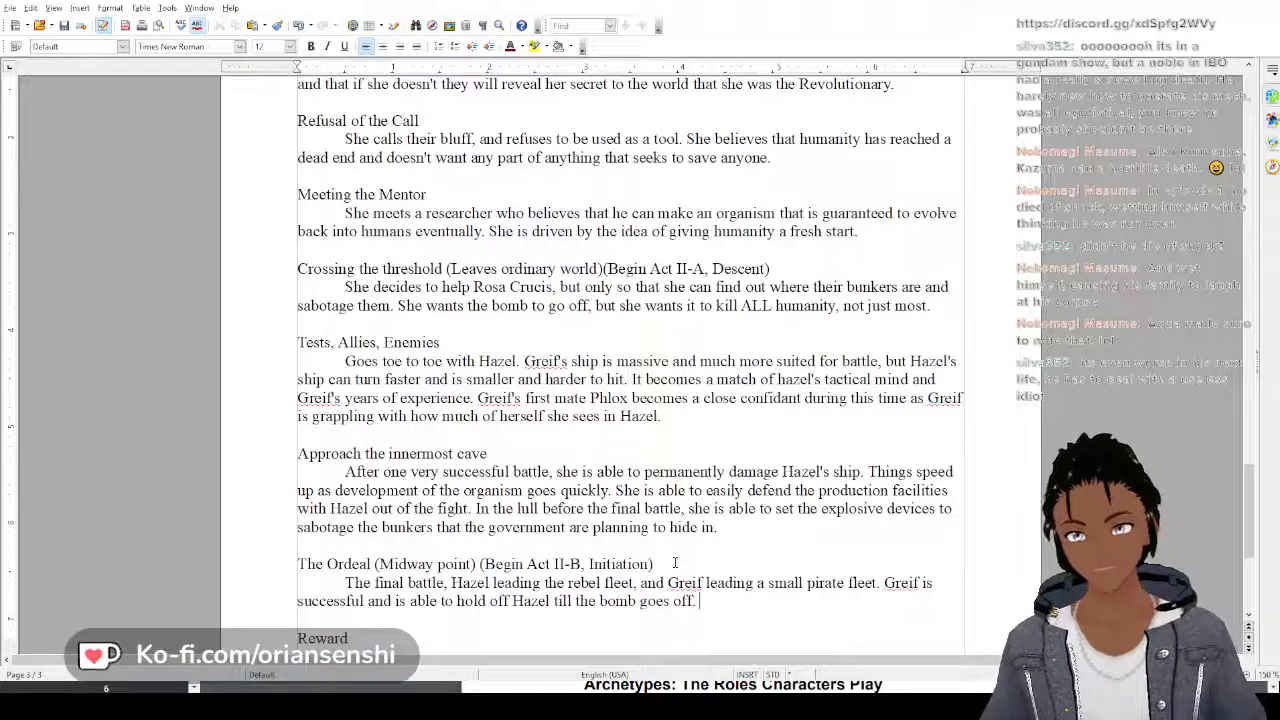
type(" She says some")
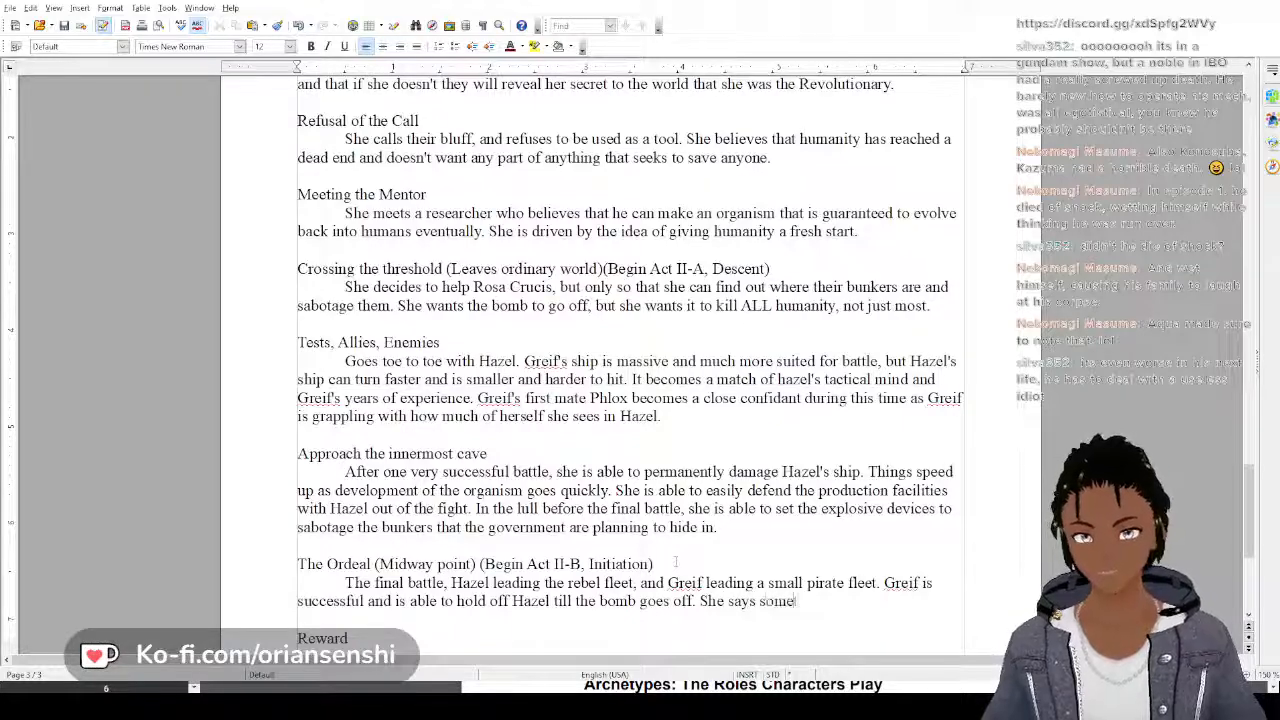
type("thing to hazel")
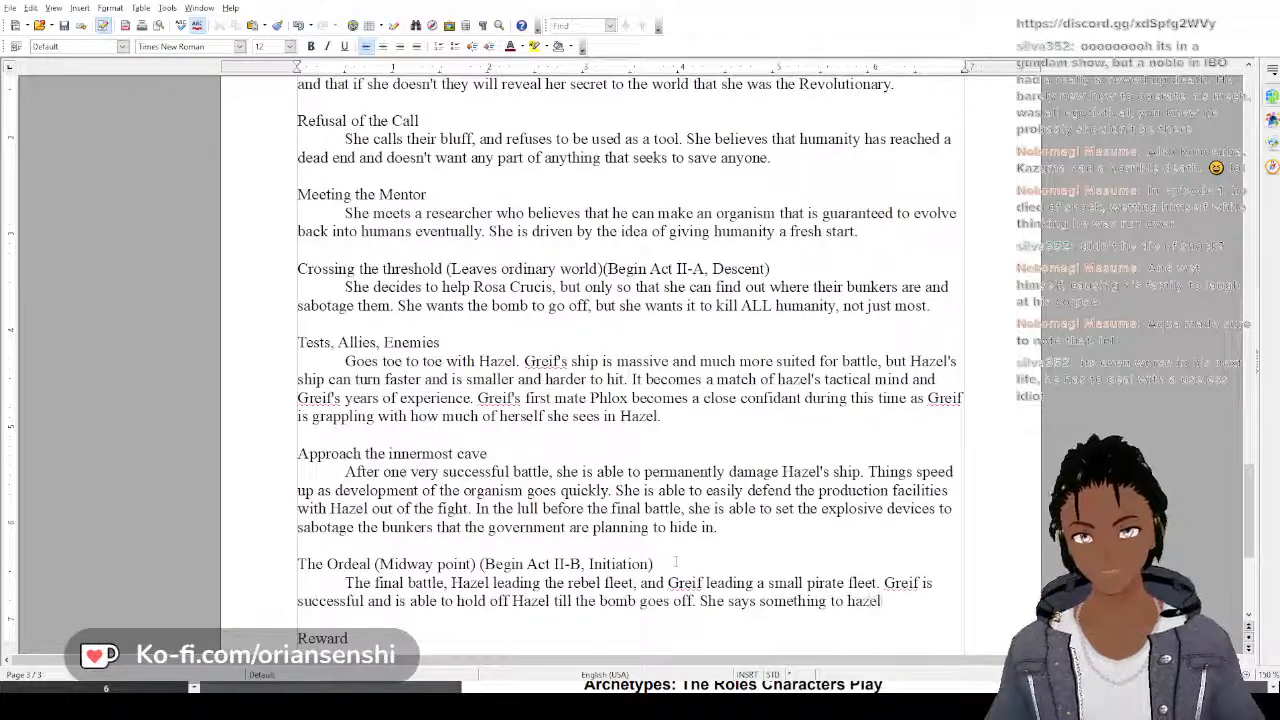
type(" as th")
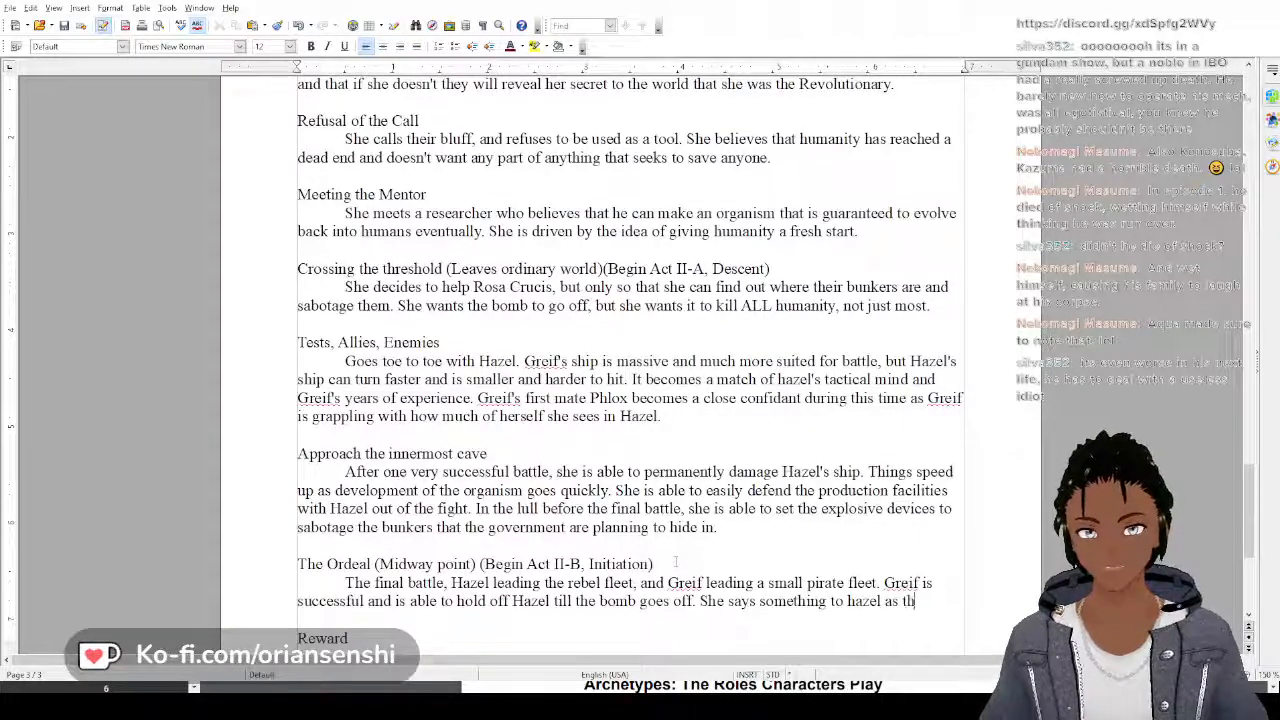
type("e bomb goe")
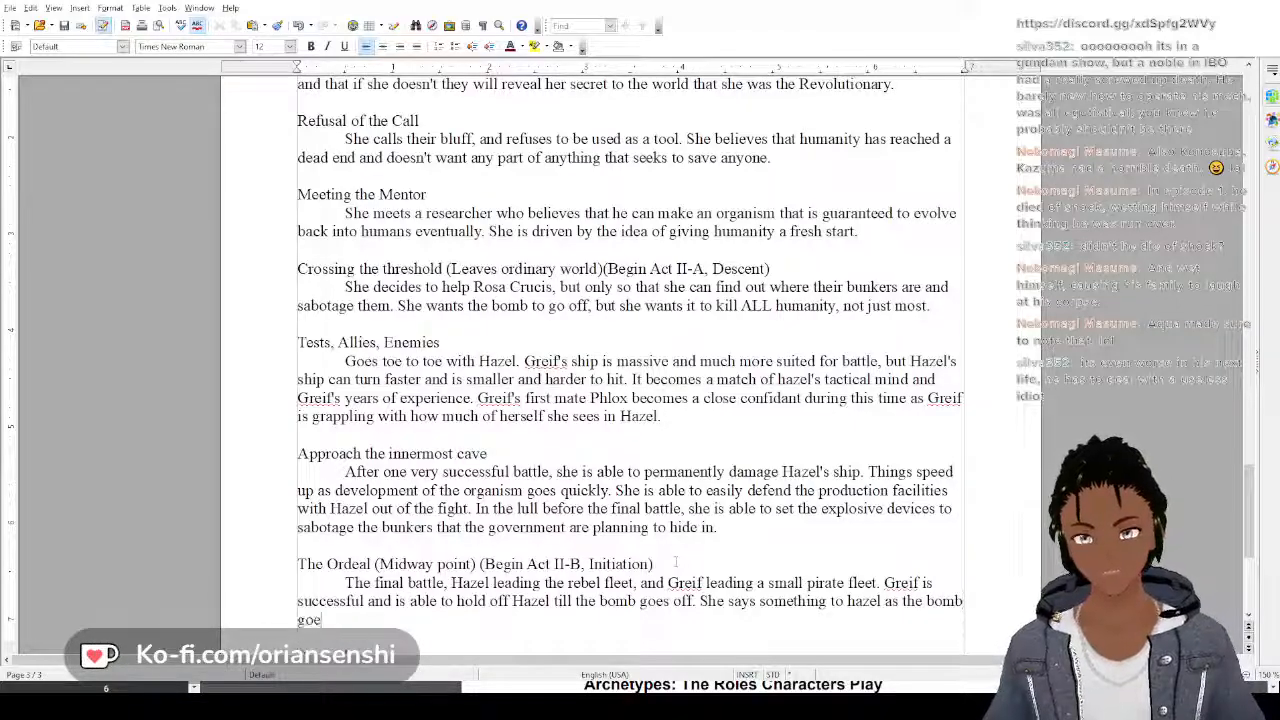
type("s off")
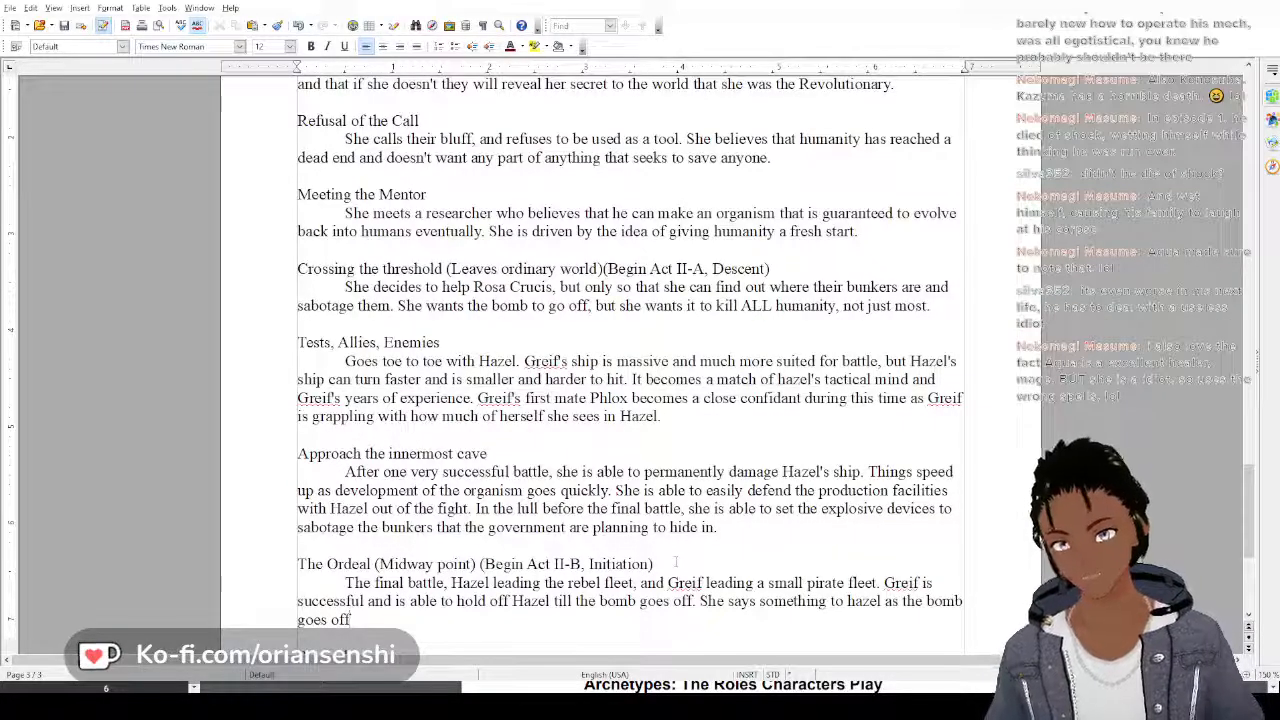
Append "She says something to hazel as the bomb goes off to assure him that humanity will live again." to the Ordeal paragraph
type("to assur")
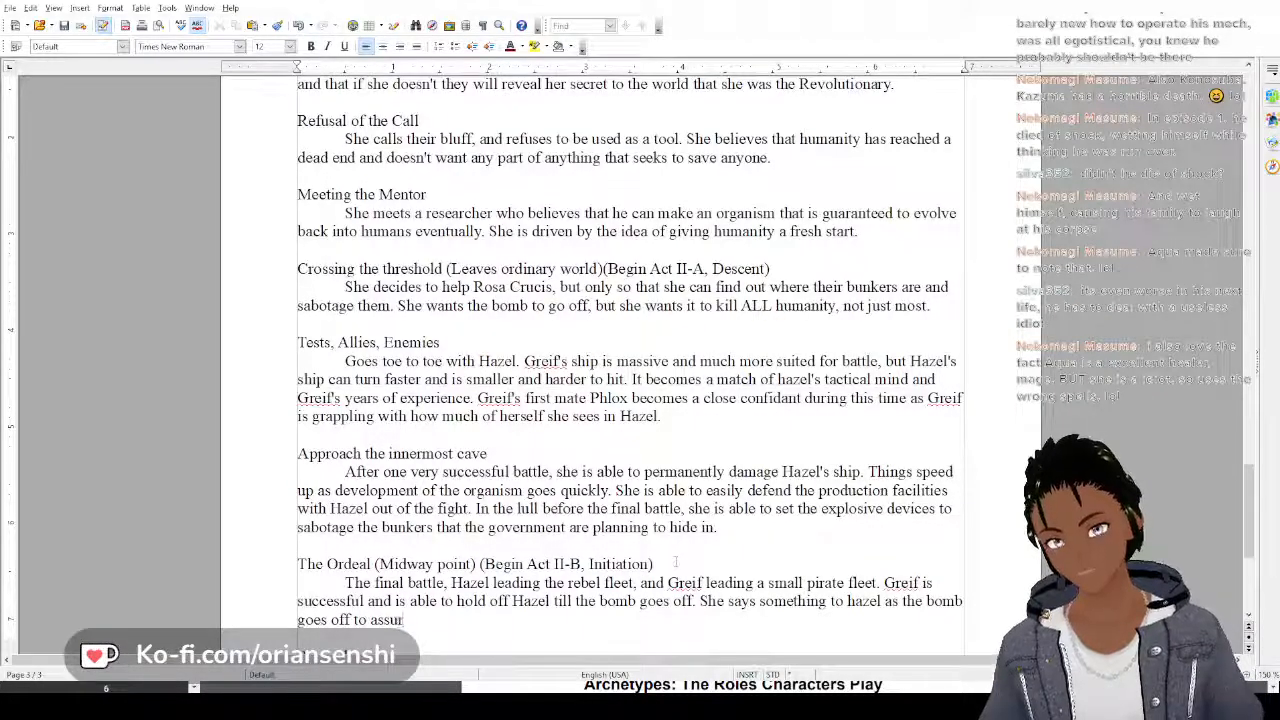
type("e him that hu")
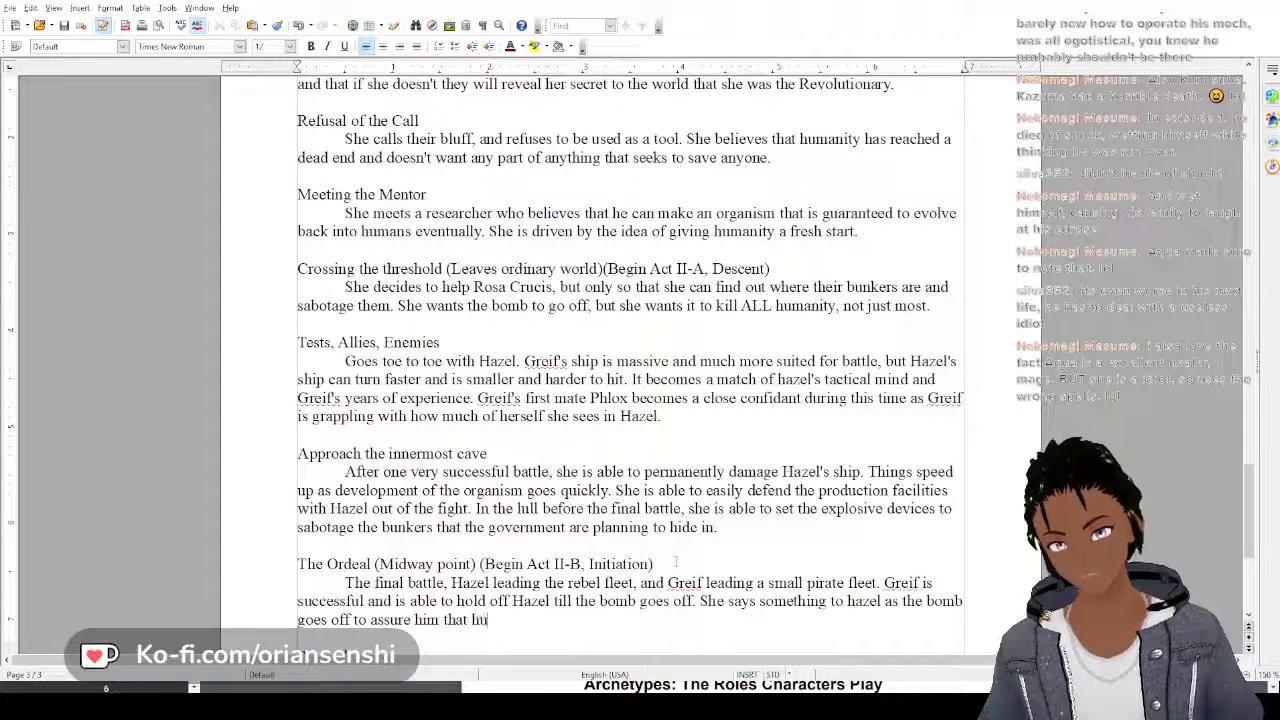
type("manity will l")
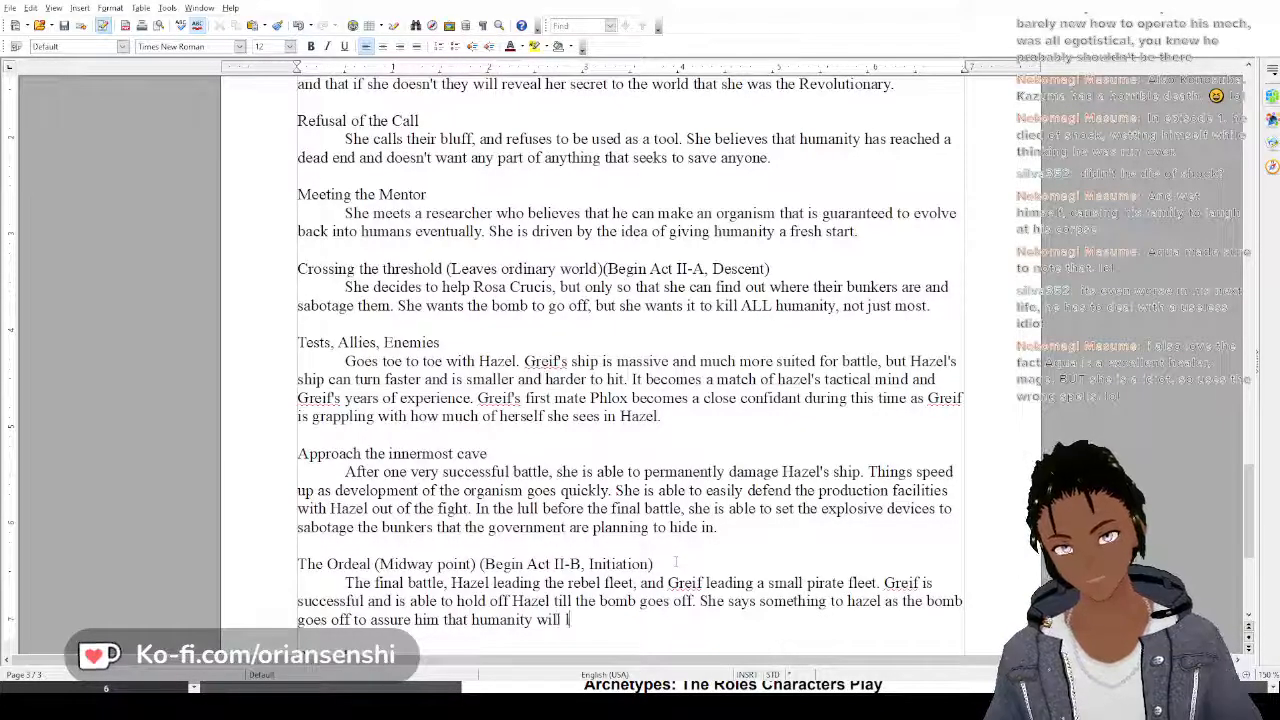
type("ive again")
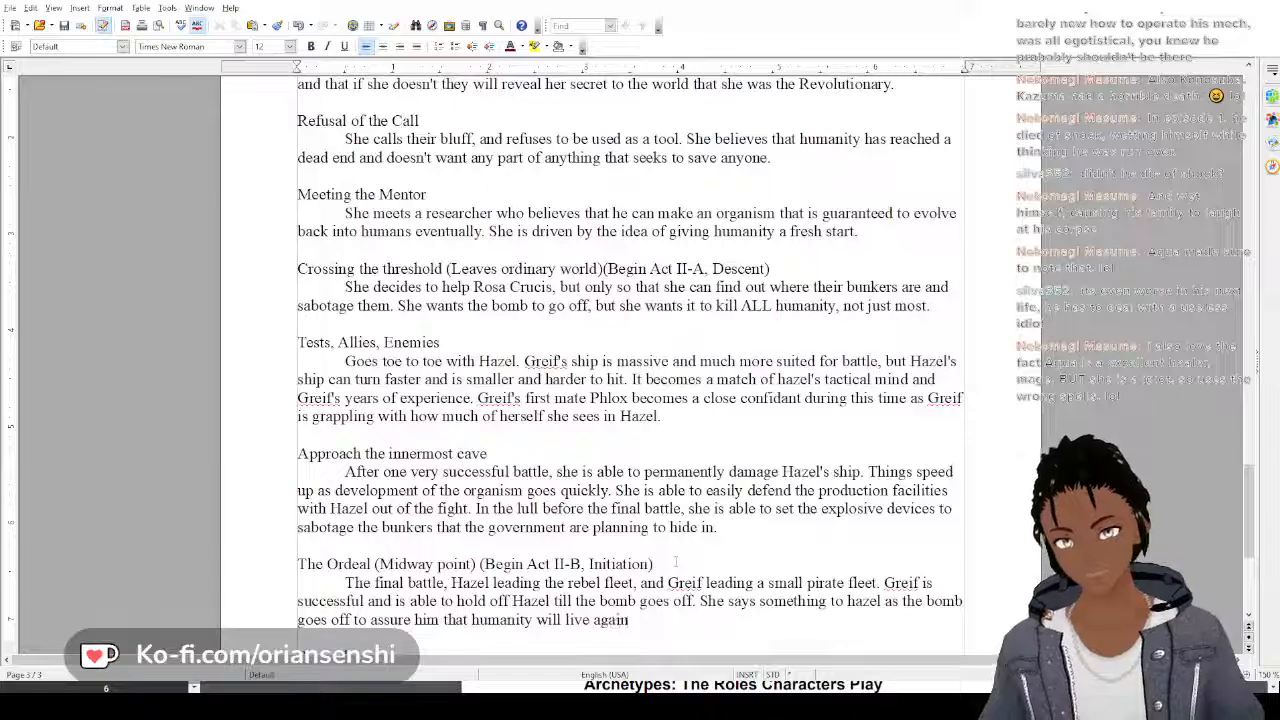
type(".")
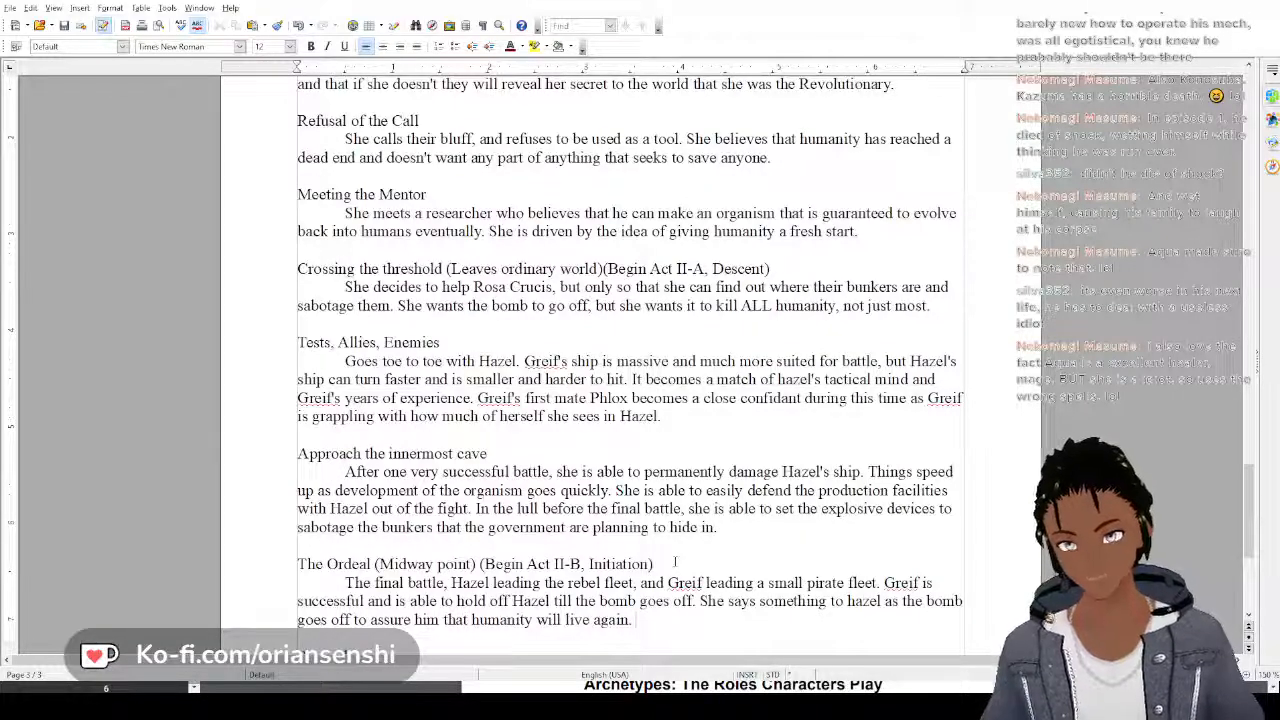
type(" Hi")
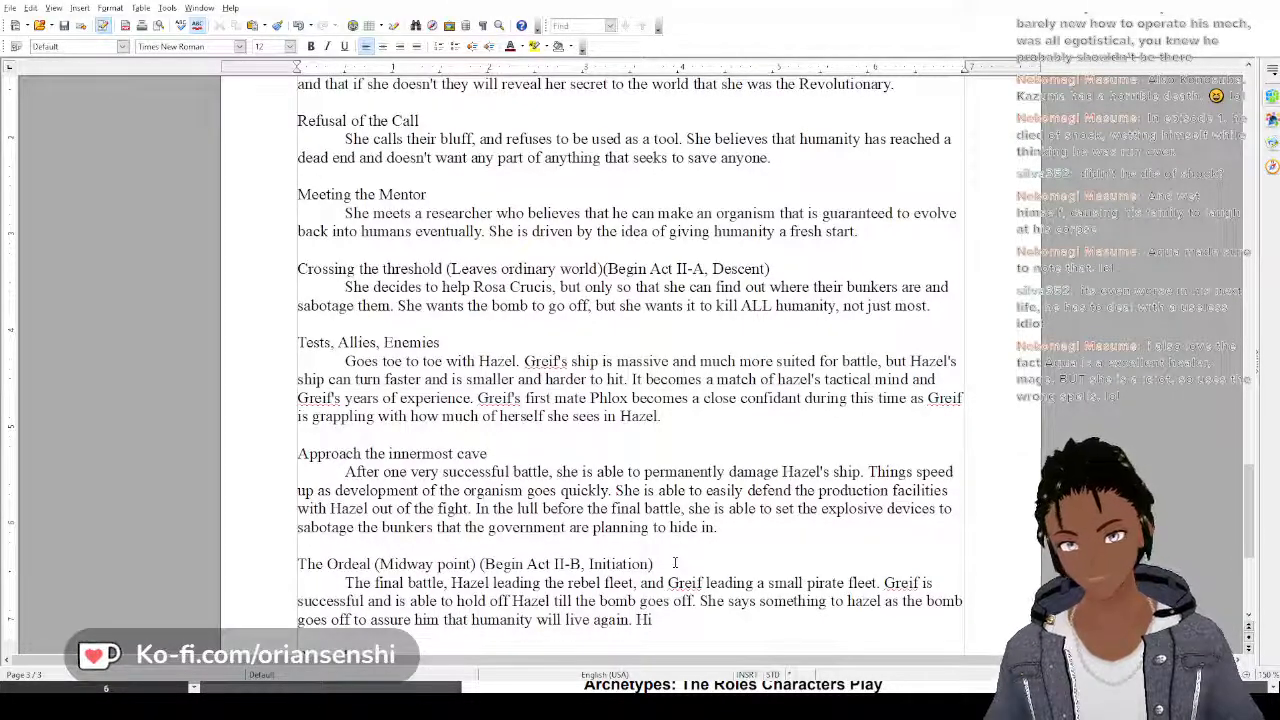
key("BackSpace")
type("er pr")
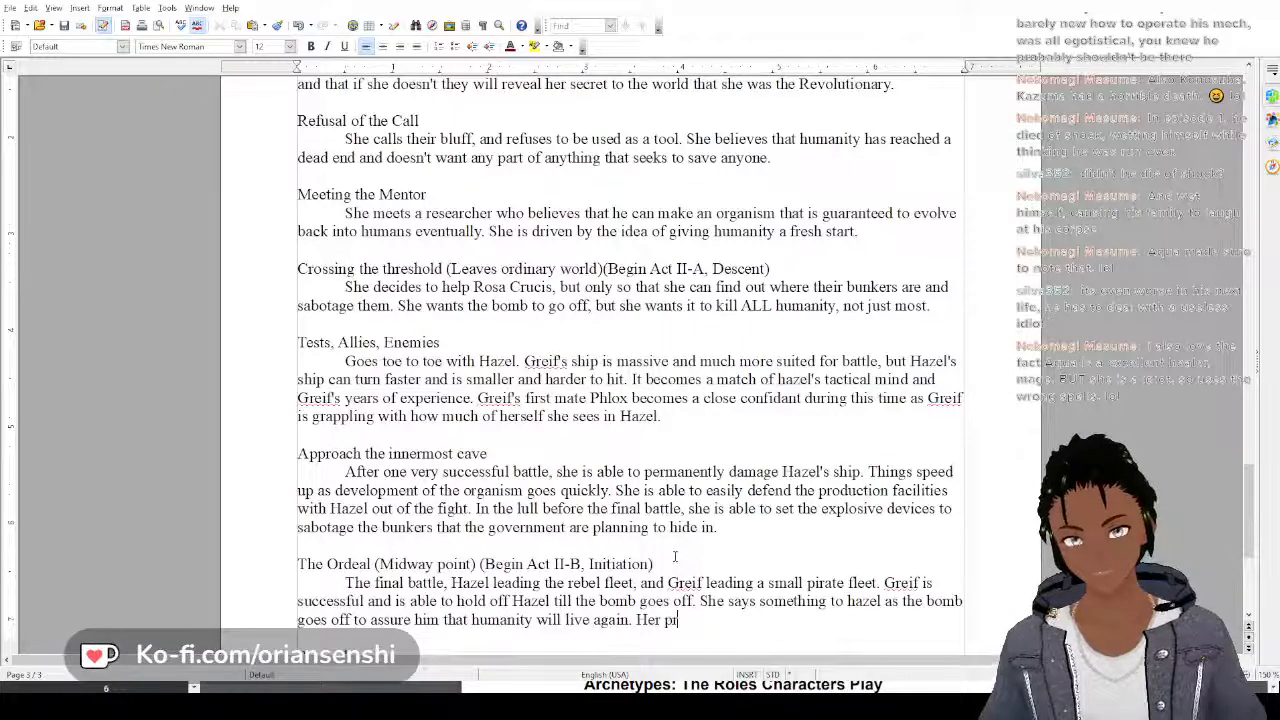
type("eparations")
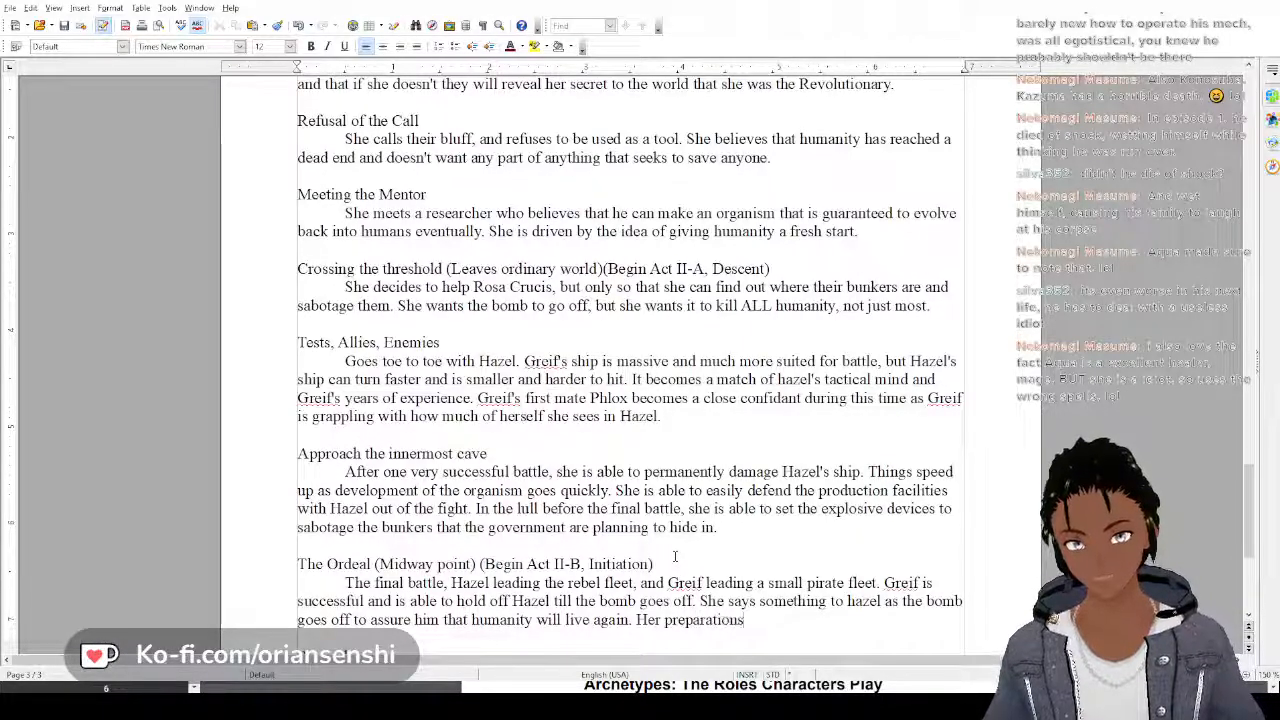
type(" goe")
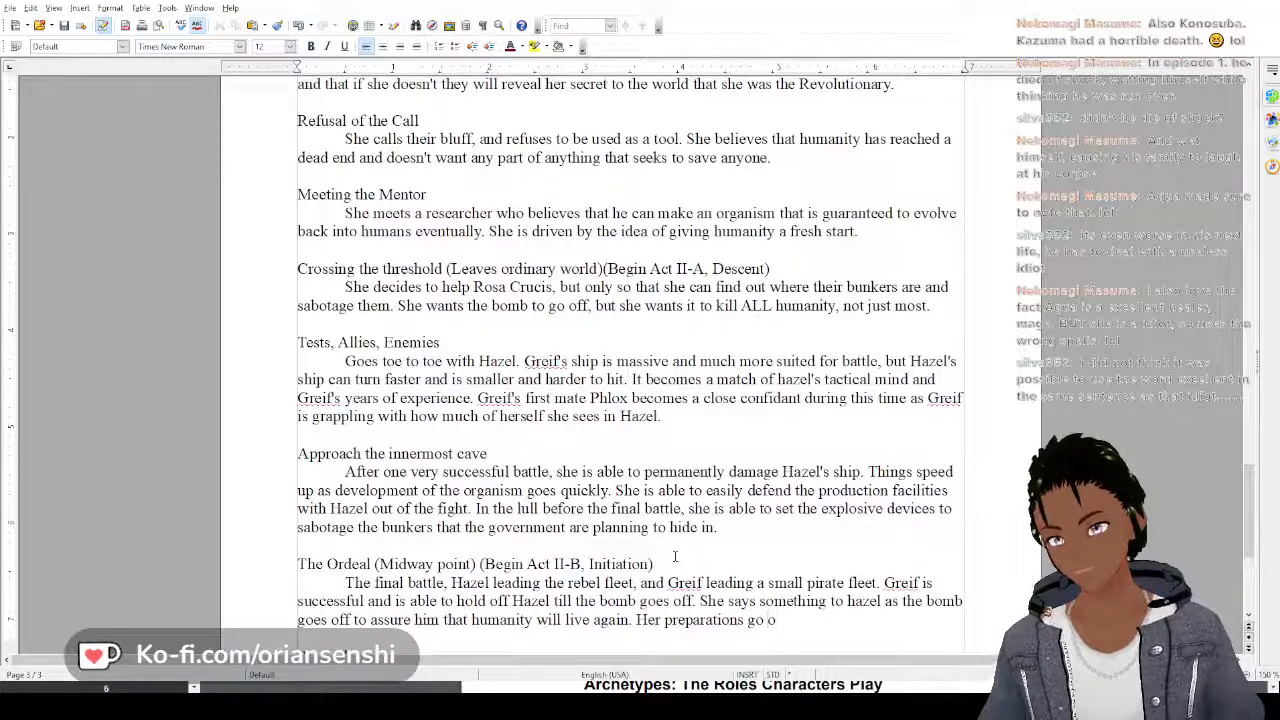
Begin a new sentence at the end of the Ordeal paragraph with "Her preparations go off"
type("ff")
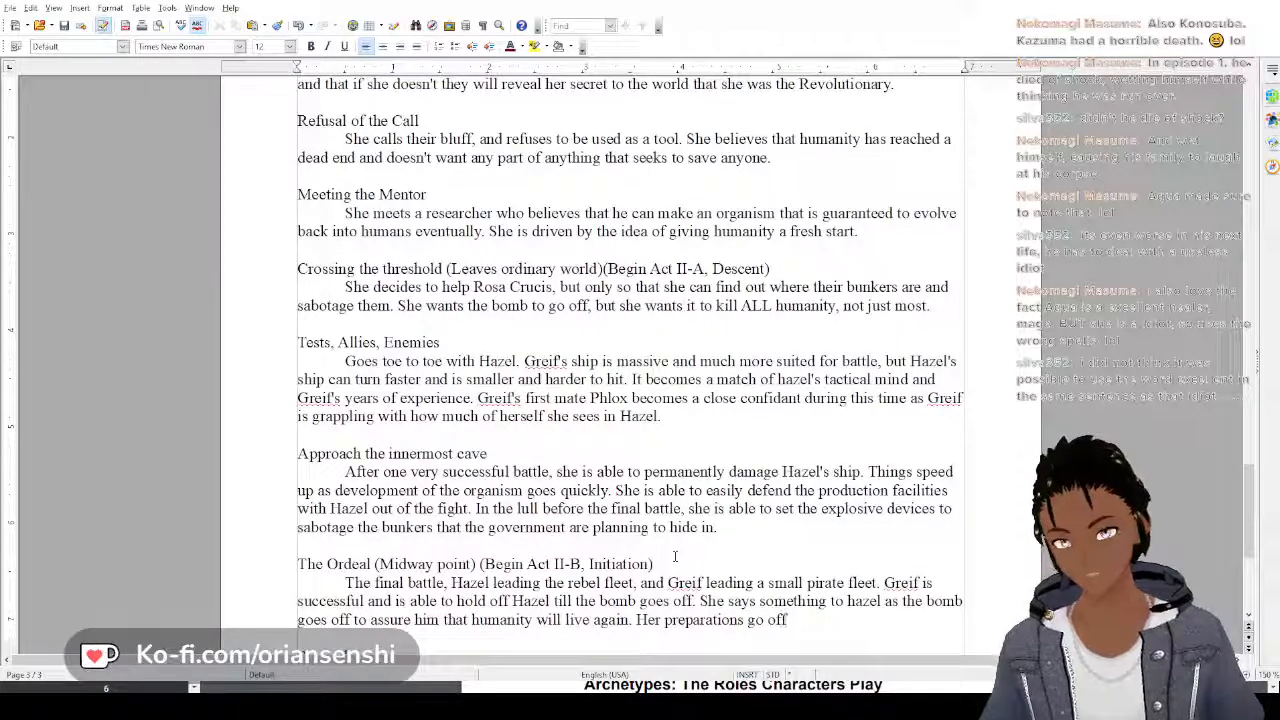
type(" and destroy")
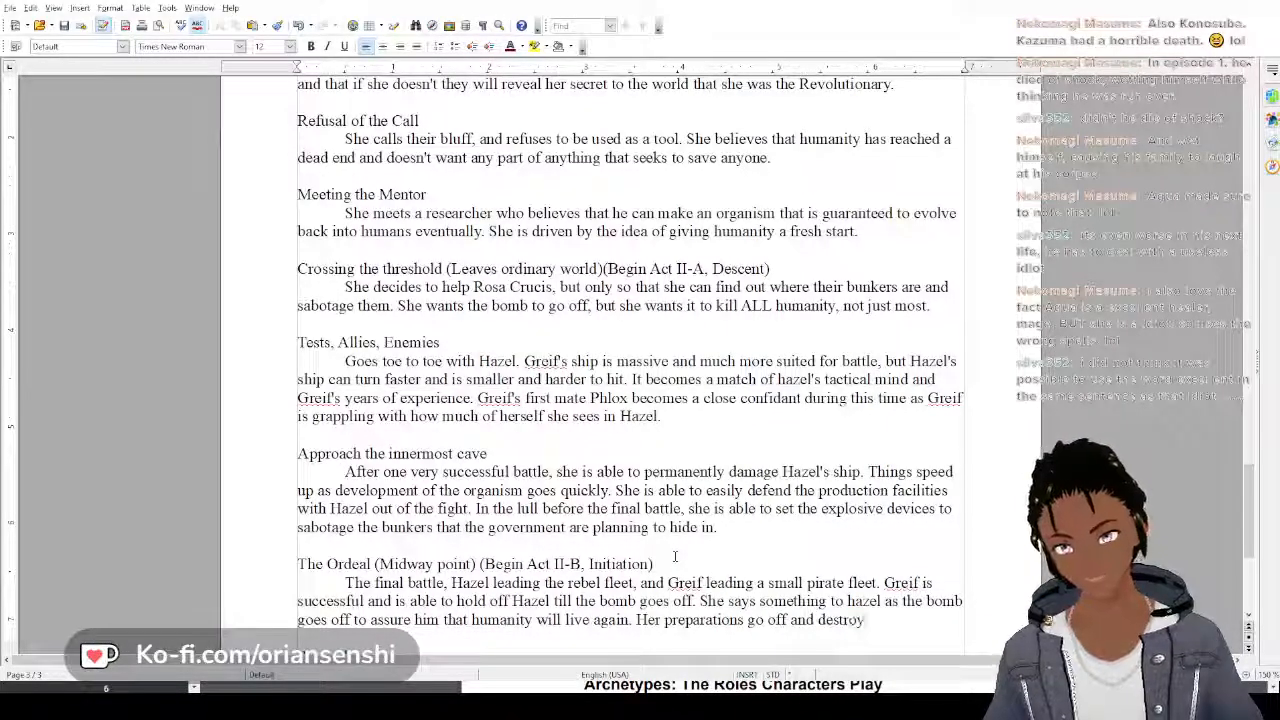
type(" the bum")
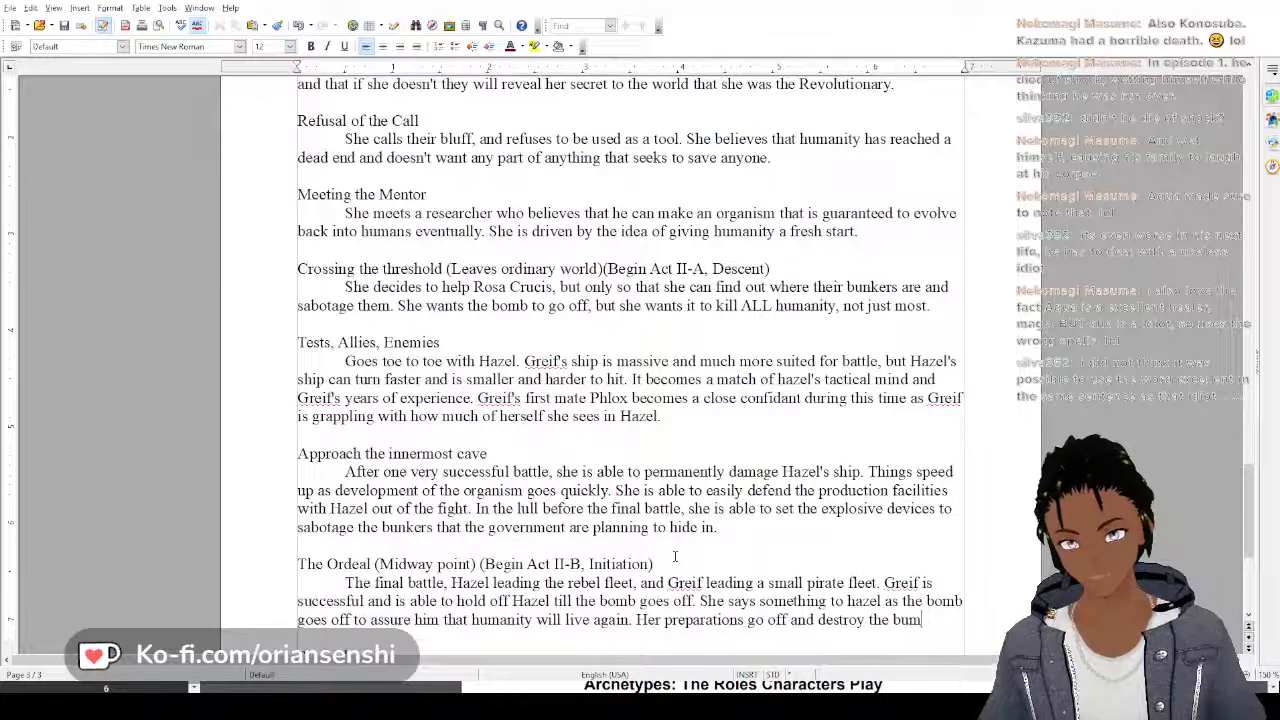
Complete that sentence with "and destroy all the bunkers leading to the destruction of humanity."
key("BackSpace")
key("BackSpace")
key("BackSpace")
key("BackSpace")
key("BackSpace")
key("BackSpace")
key("BackSpace")
type("al")
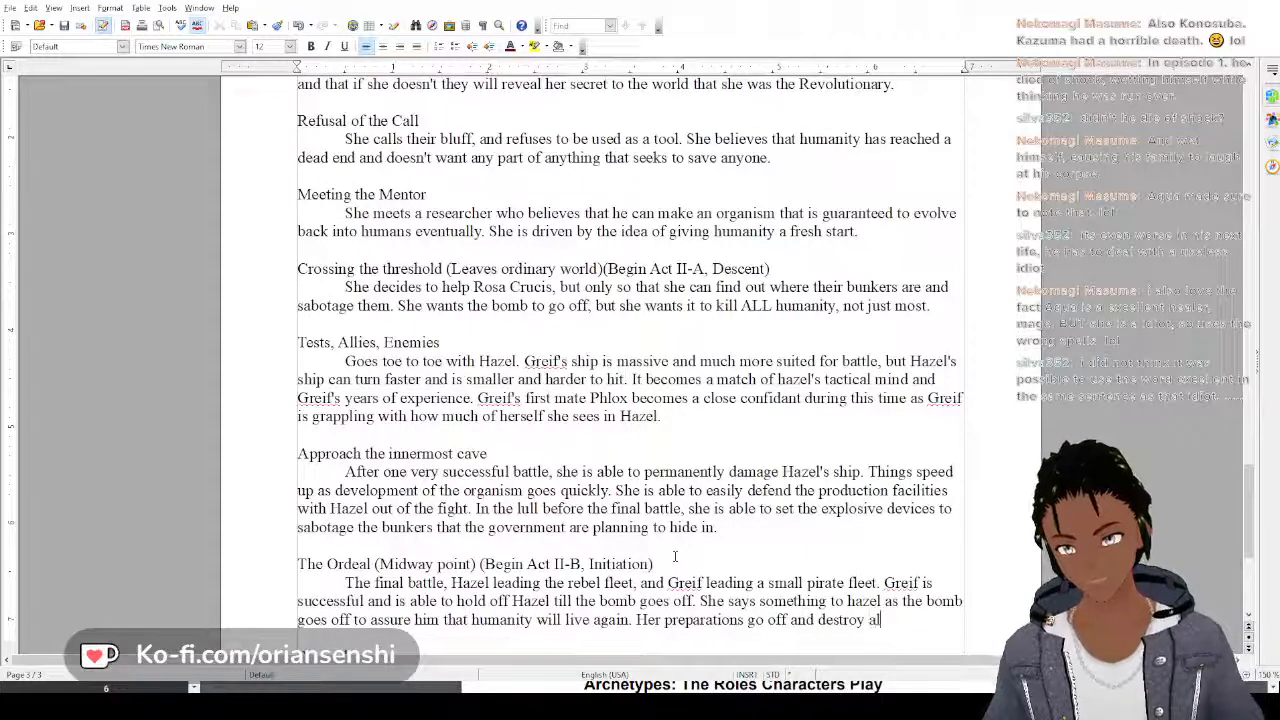
type("l the bunke")
type("rs")
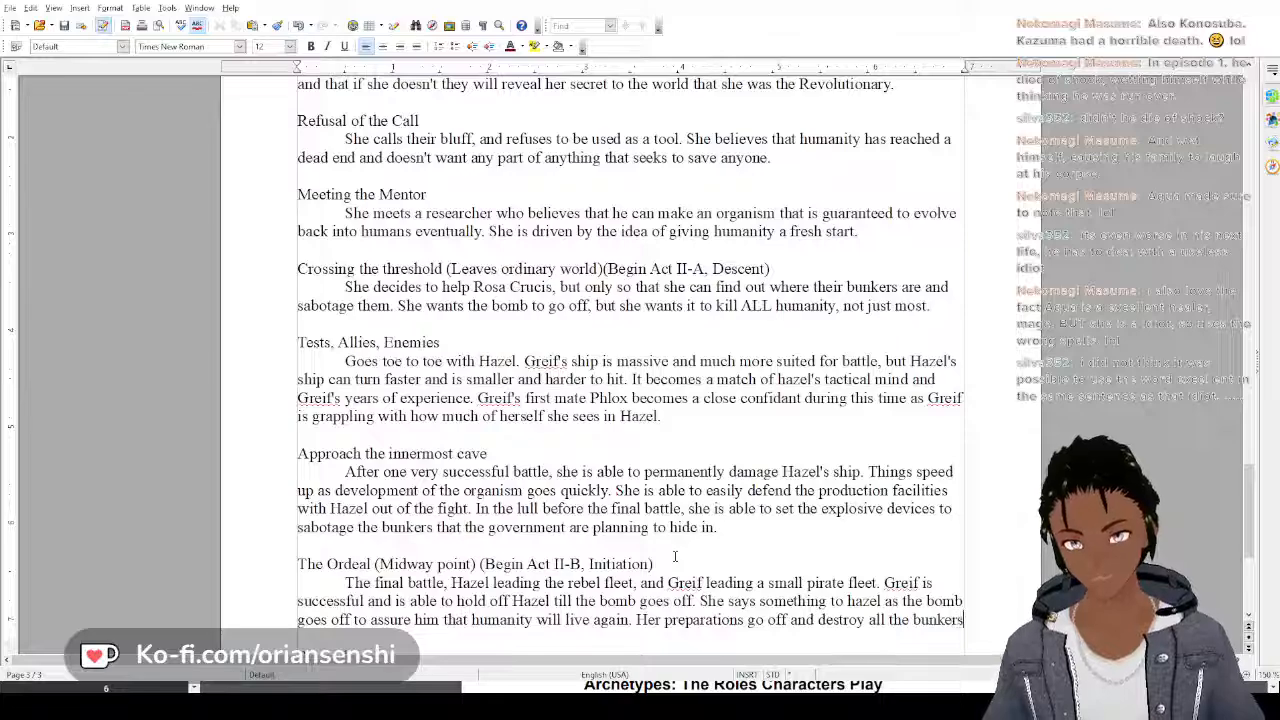
type(" leading to the d")
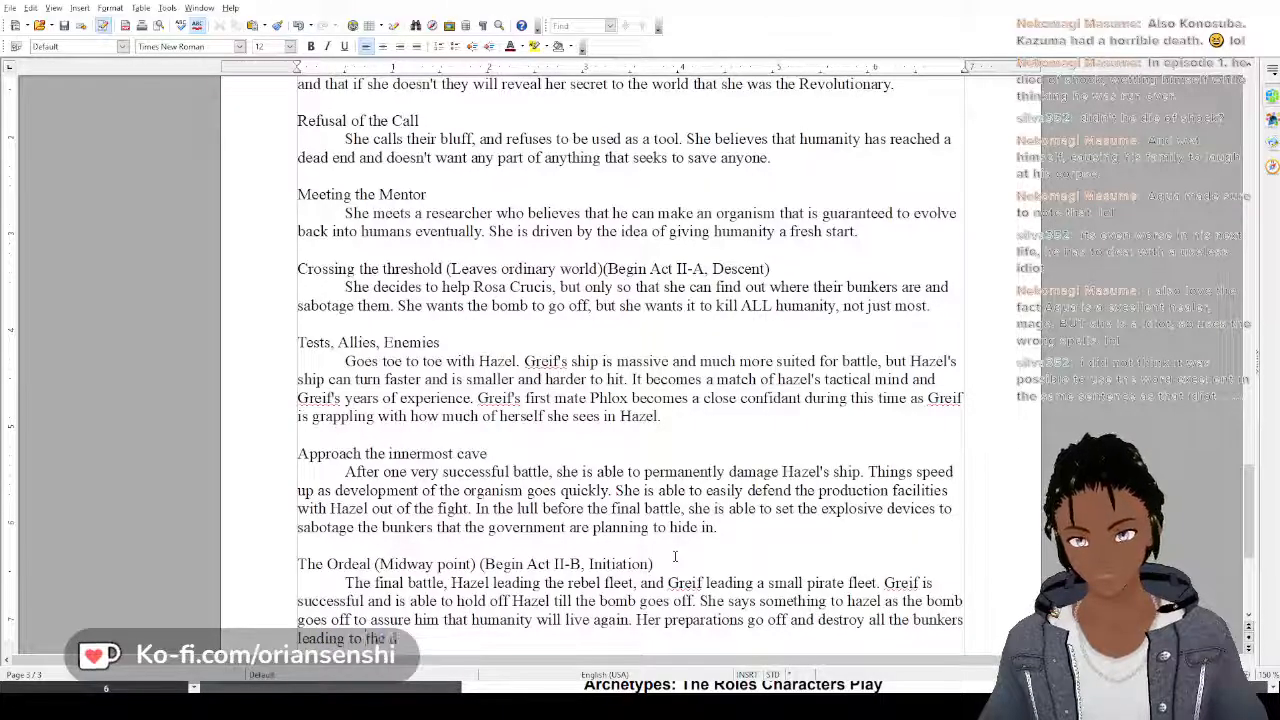
type("estruction of huma")
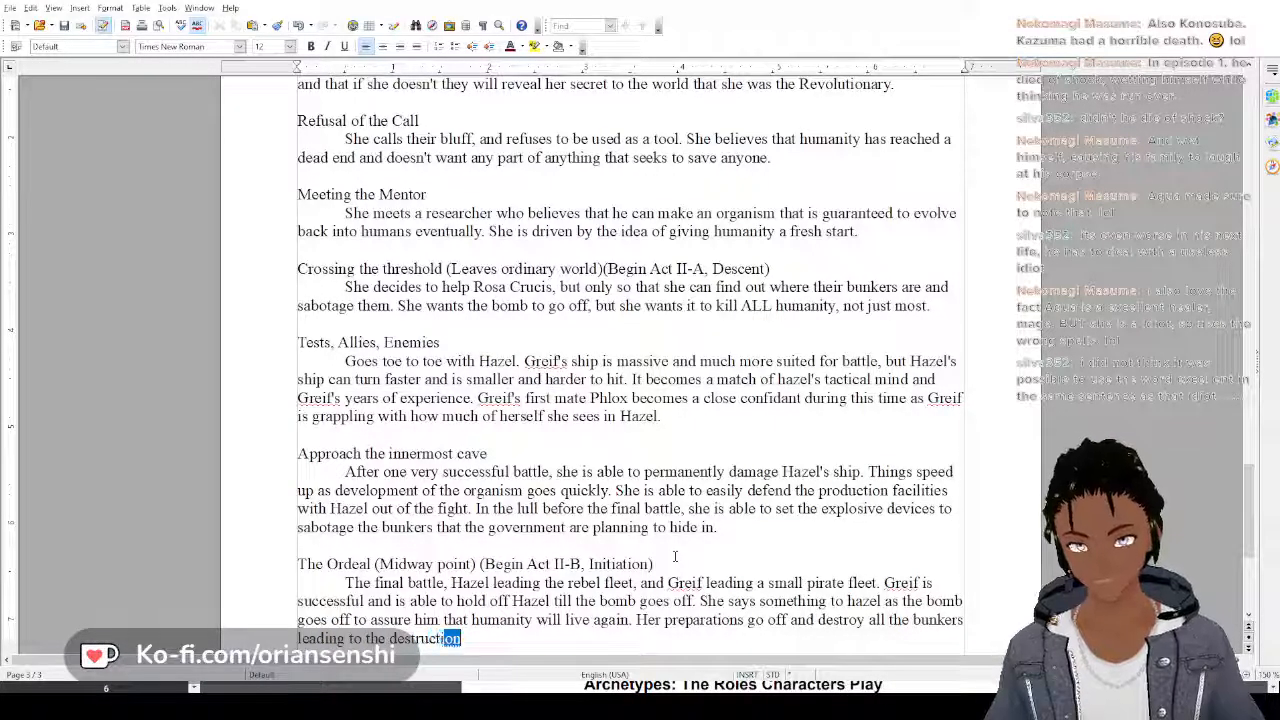
type("nity.")
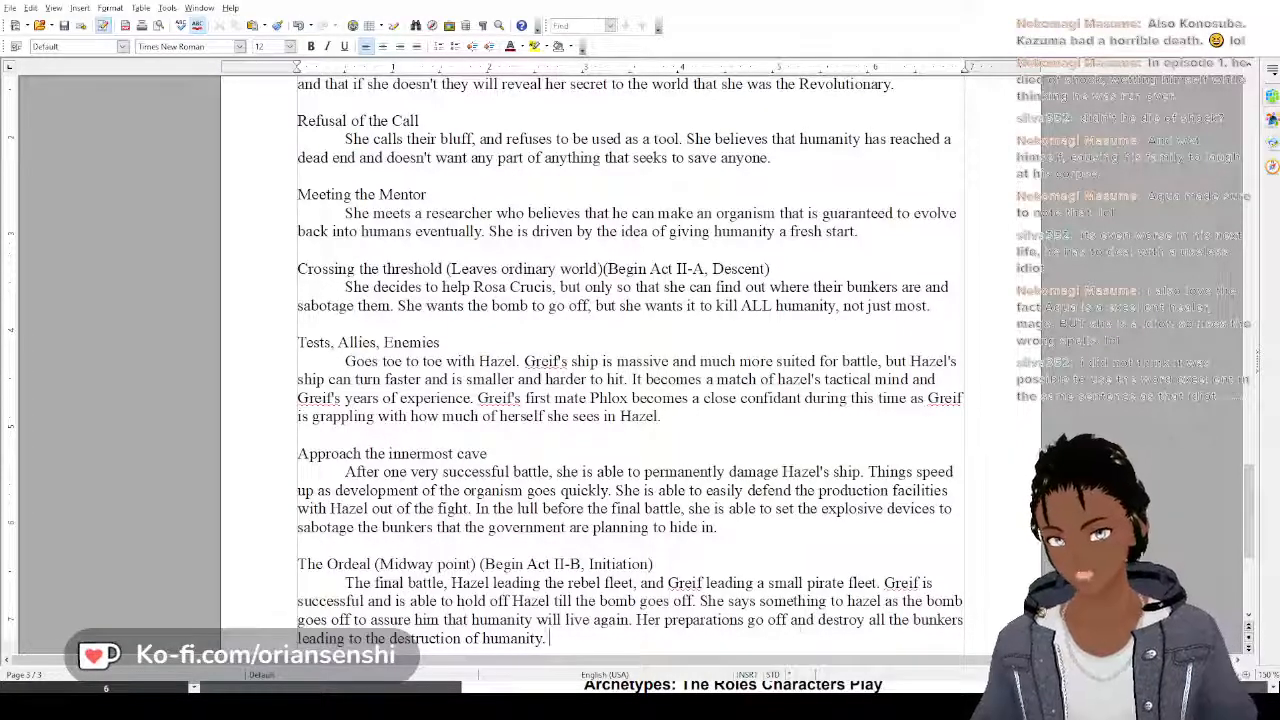
Review the remaining empty stage headings, Hazel's plot outline and Greif's outline from its beginning
scroll(799, 622, "down", 5)
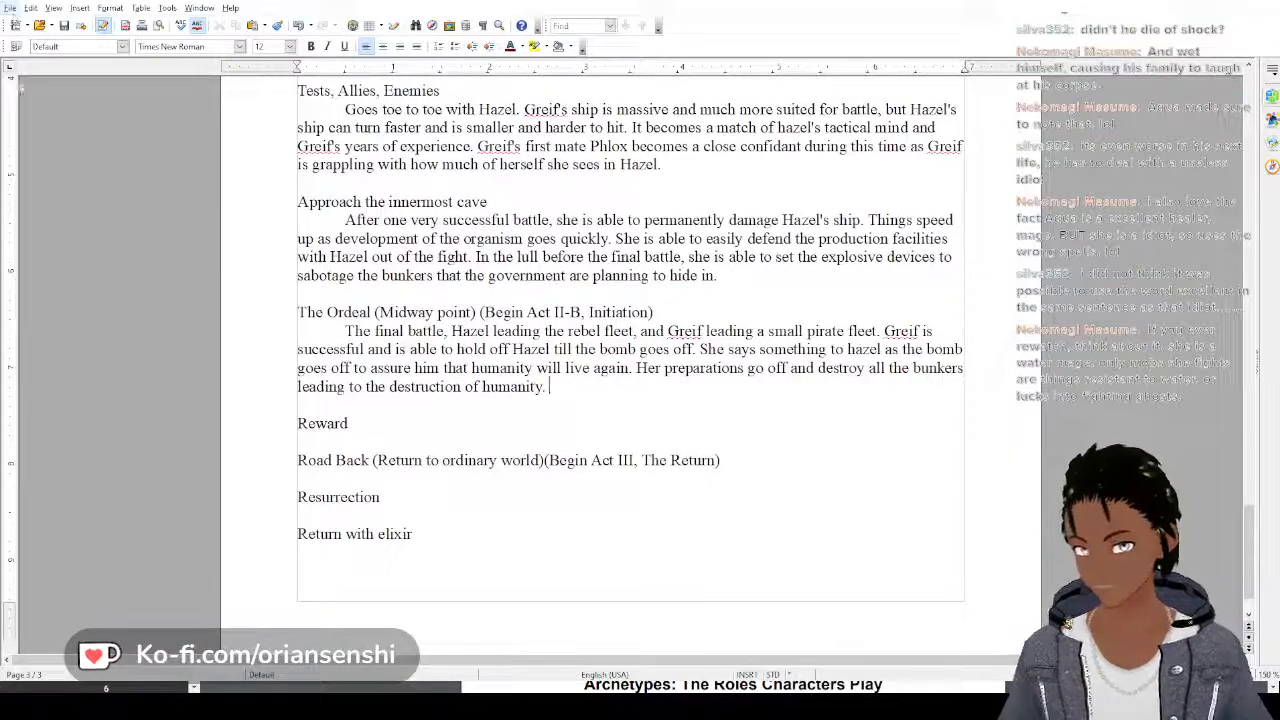
scroll(584, 401, "down", 1)
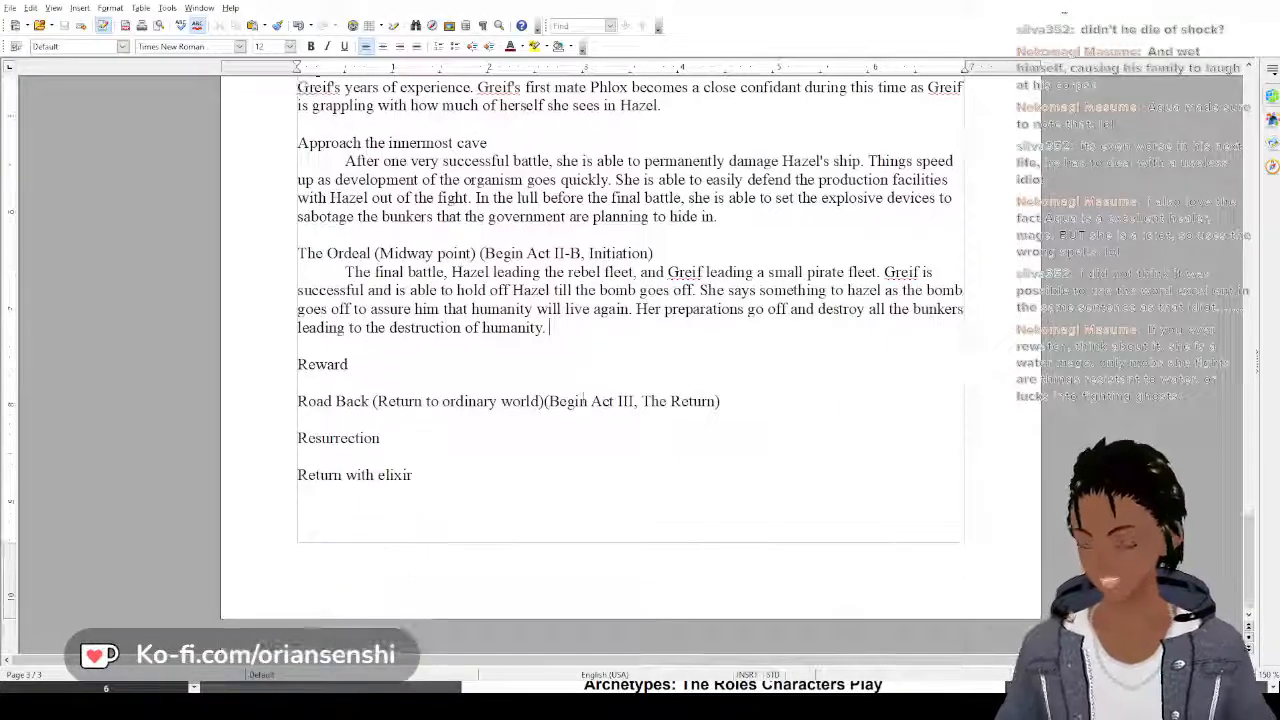
scroll(584, 401, "up", 5)
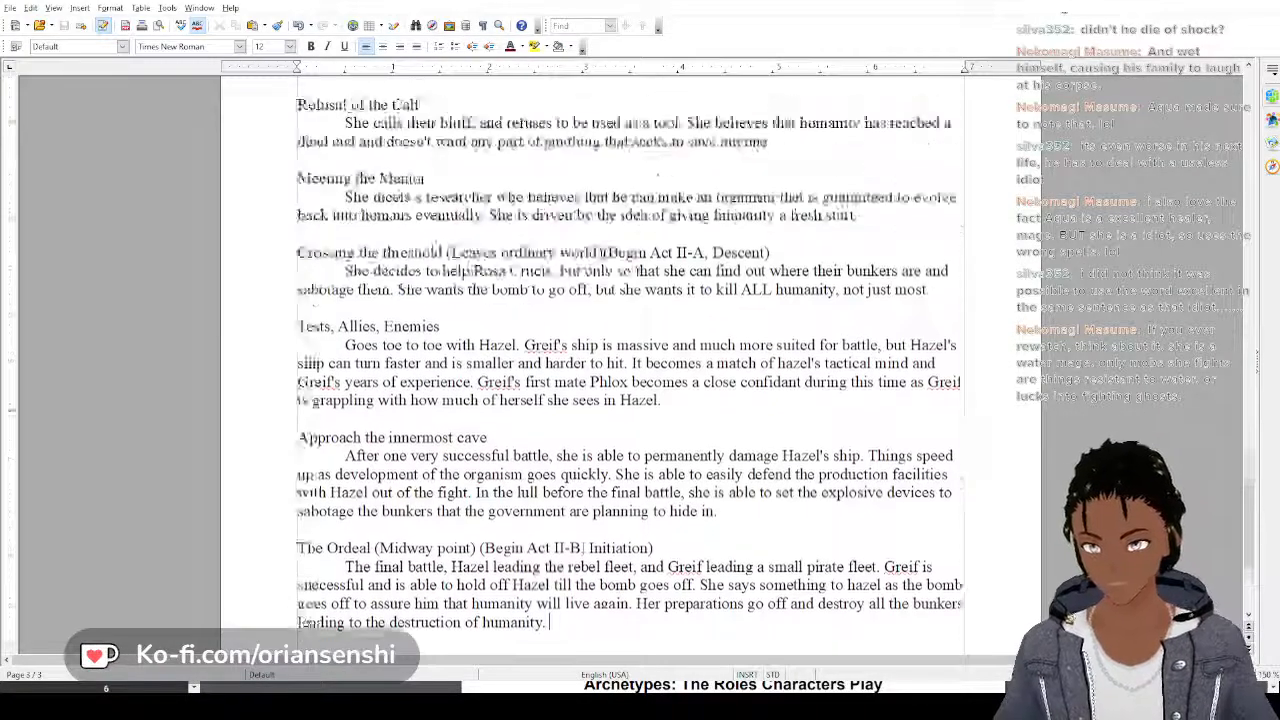
scroll(584, 401, "up", 18)
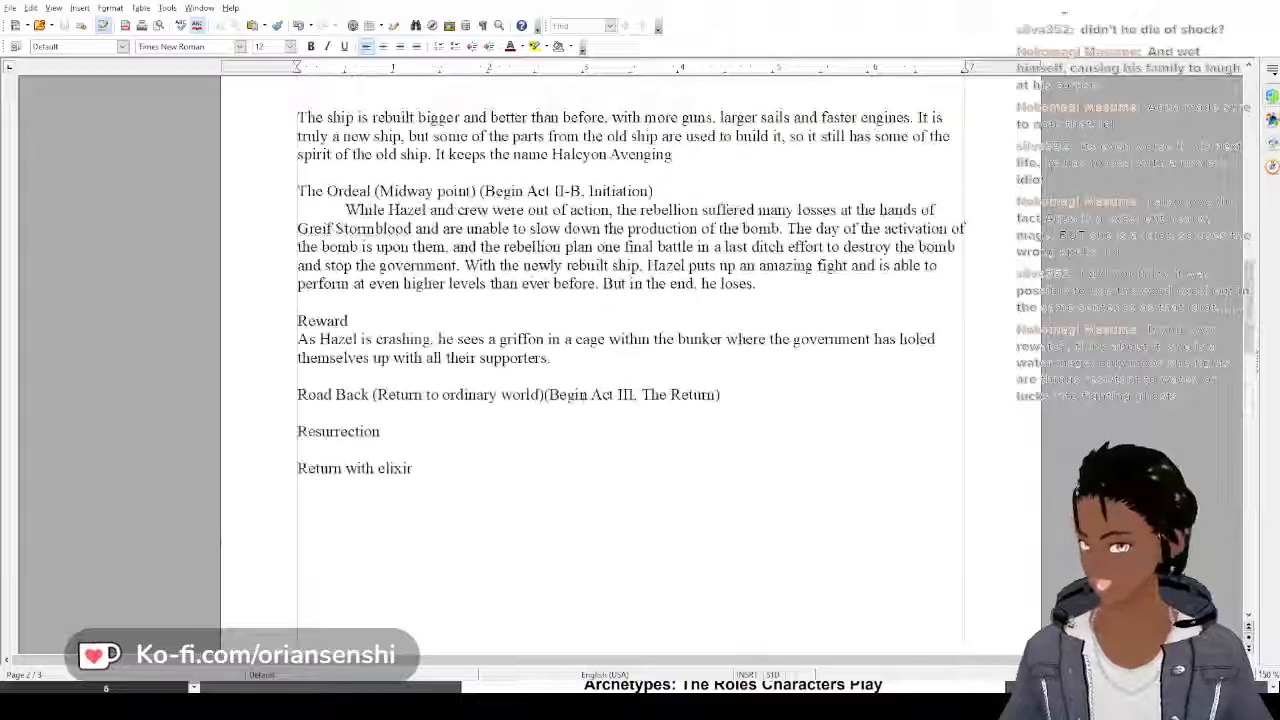
scroll(584, 401, "up", 20)
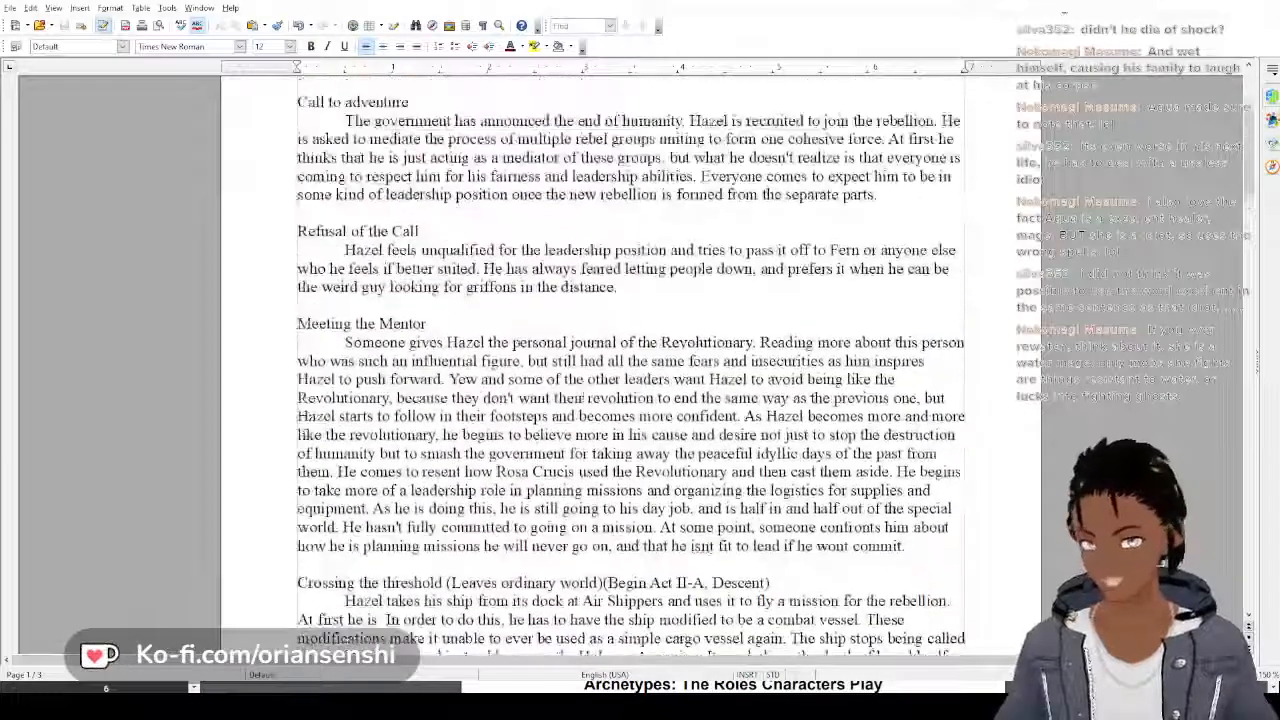
scroll(584, 398, "up", 5)
scroll(584, 401, "down", 11)
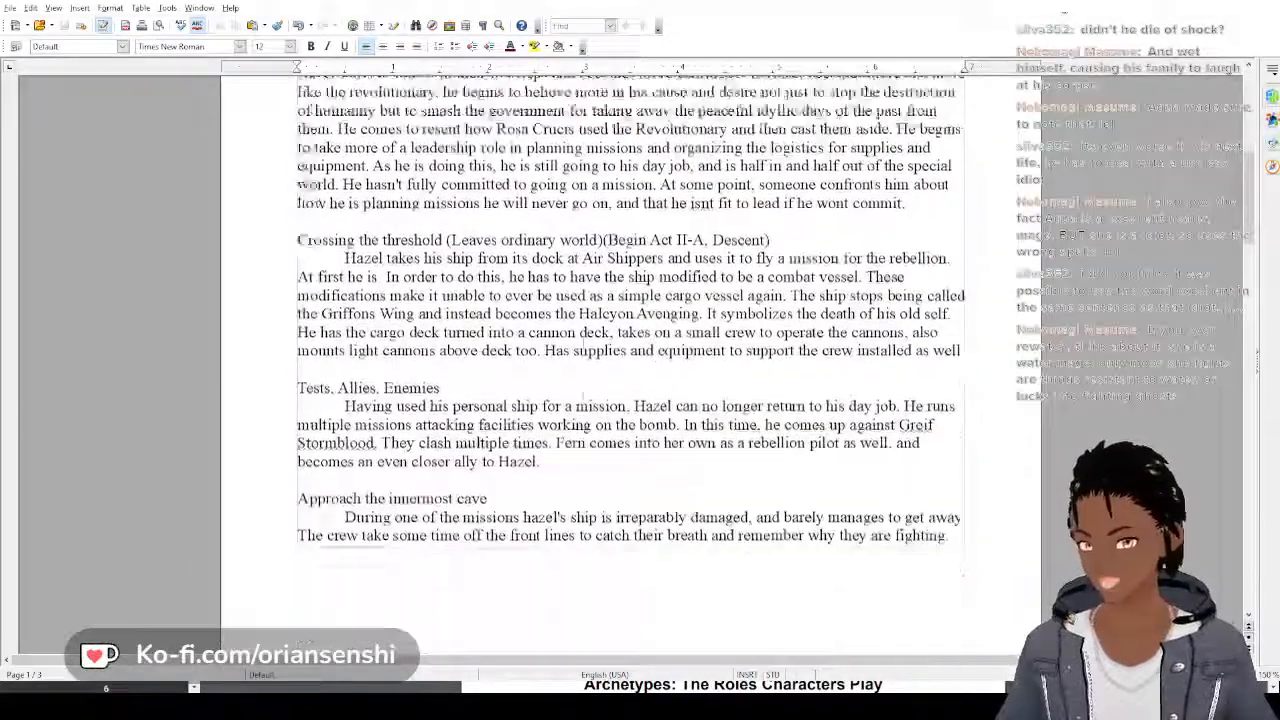
scroll(584, 401, "down", 20)
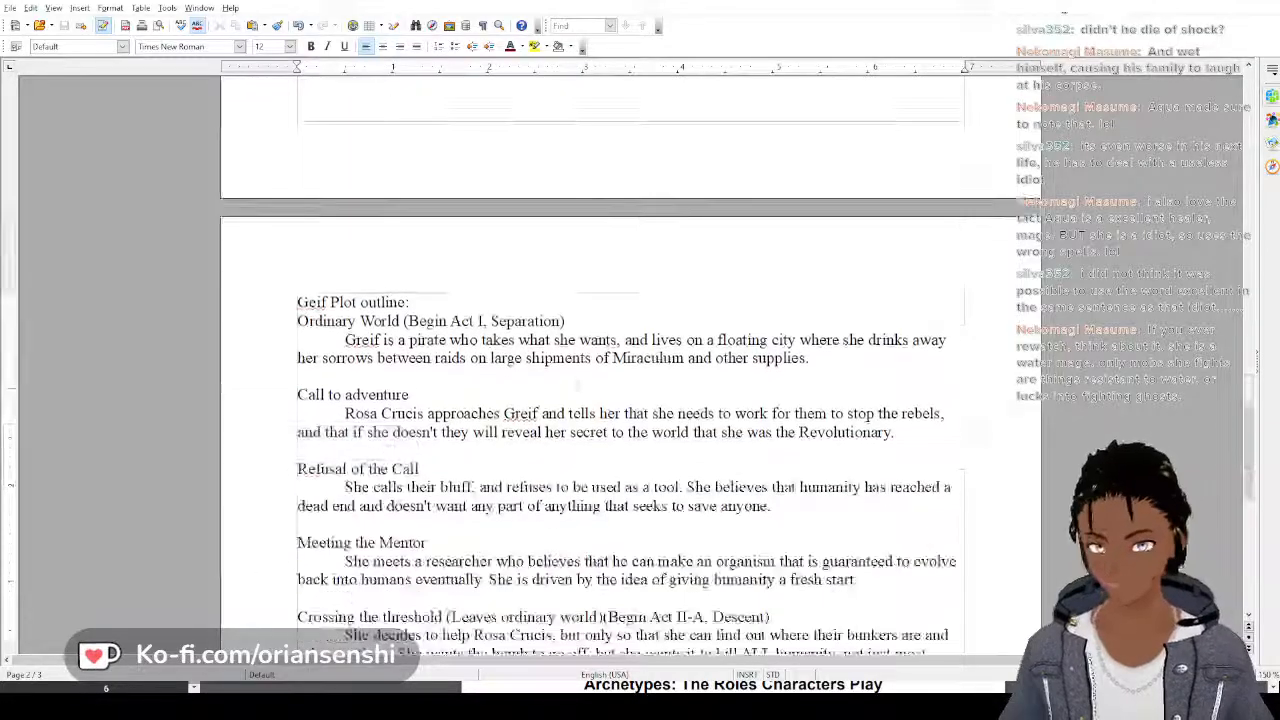
scroll(584, 401, "down", 5)
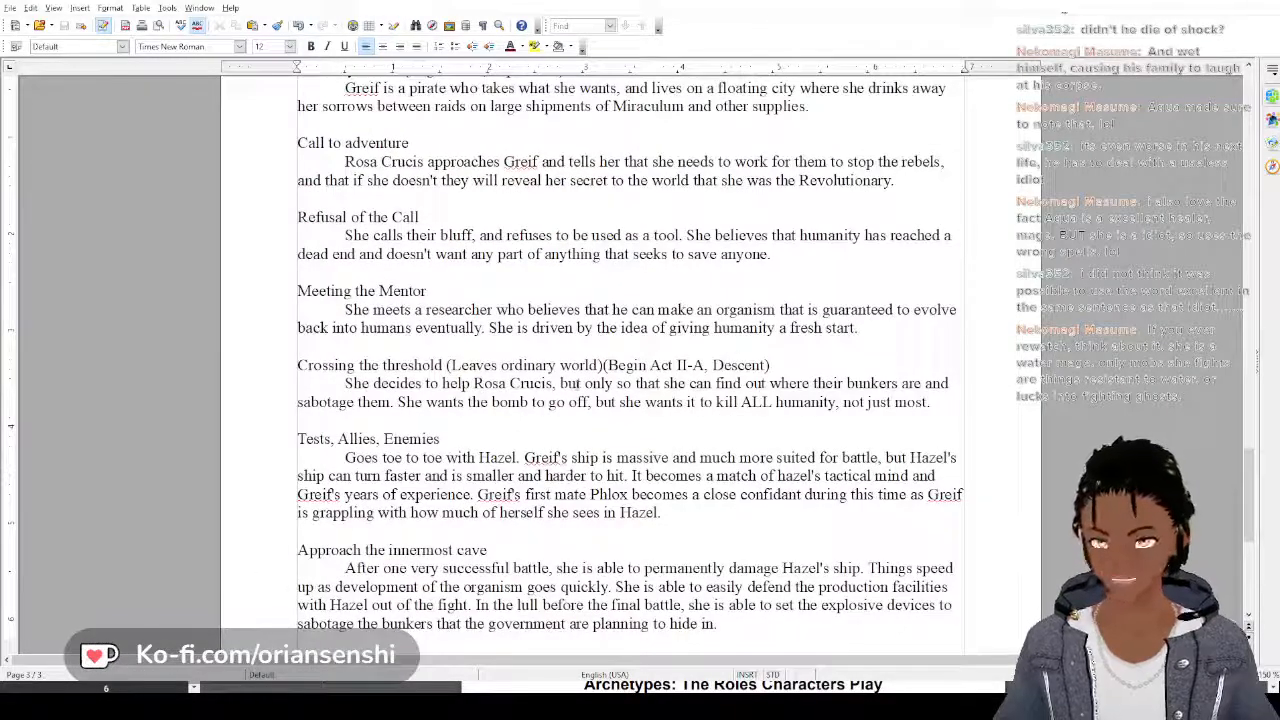
scroll(577, 385, "down", 3)
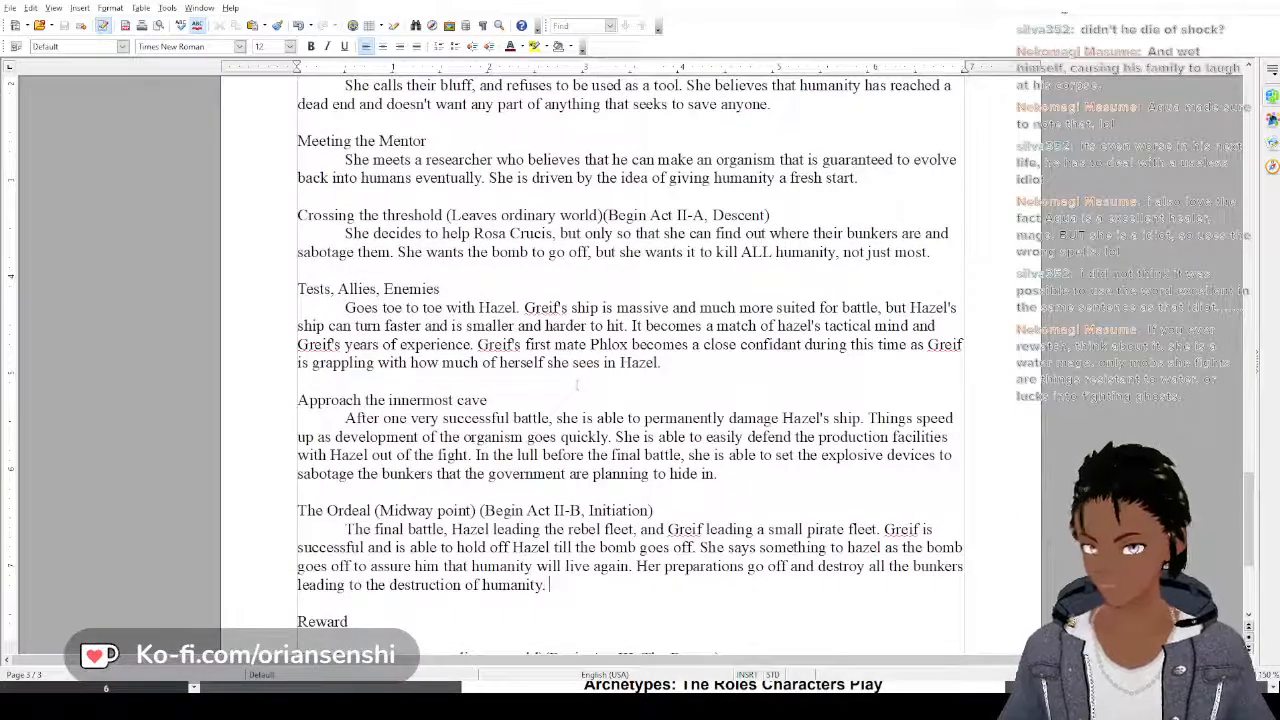
scroll(577, 385, "down", 2)
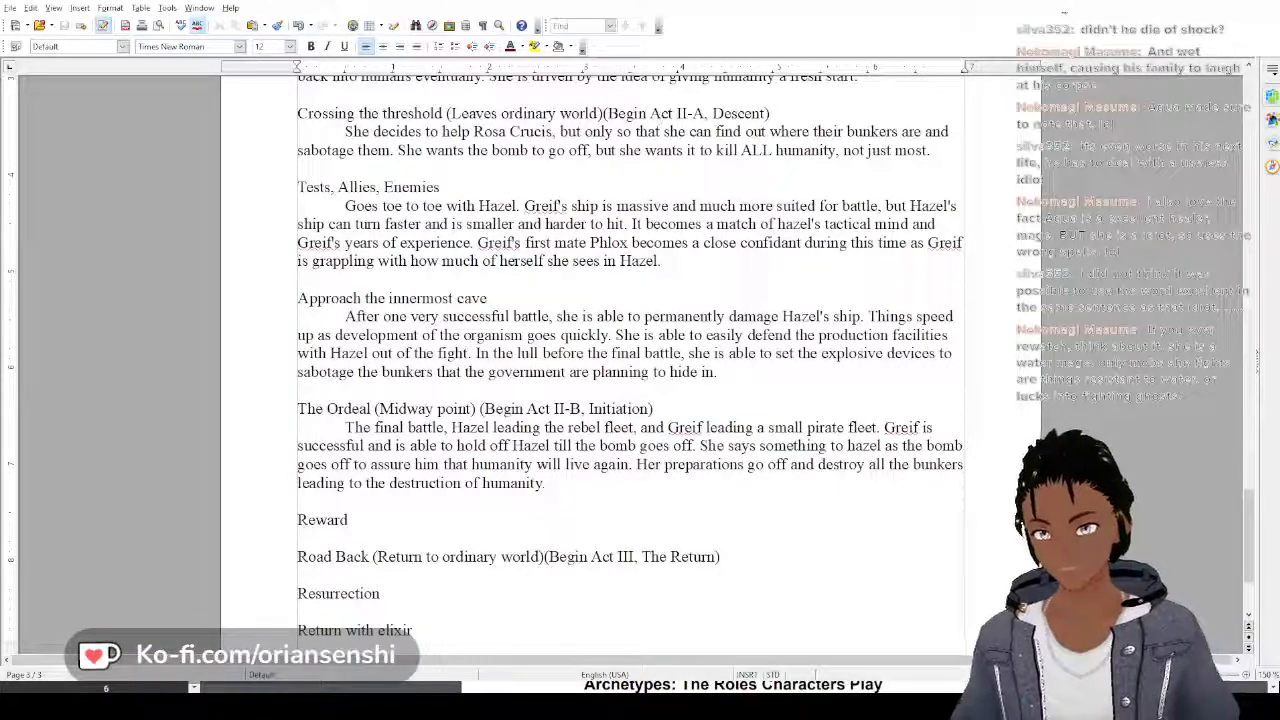
scroll(630, 203, "up", 8)
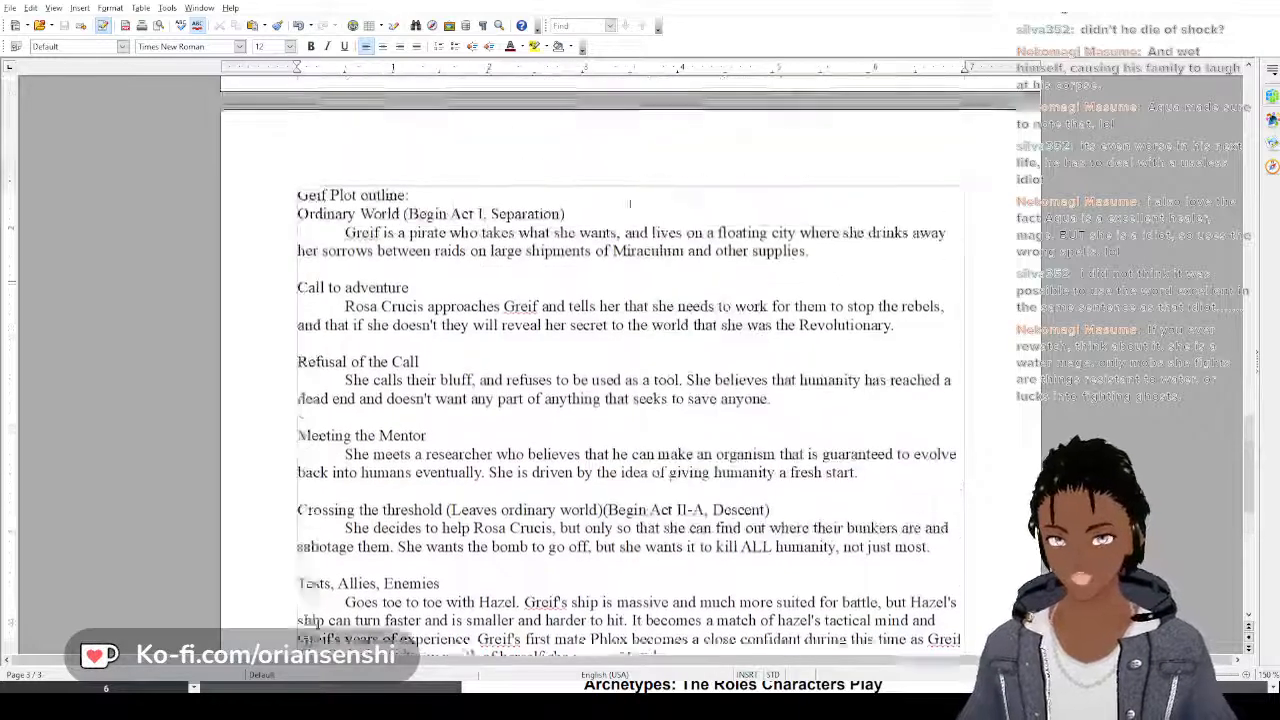
scroll(630, 203, "up", 1)
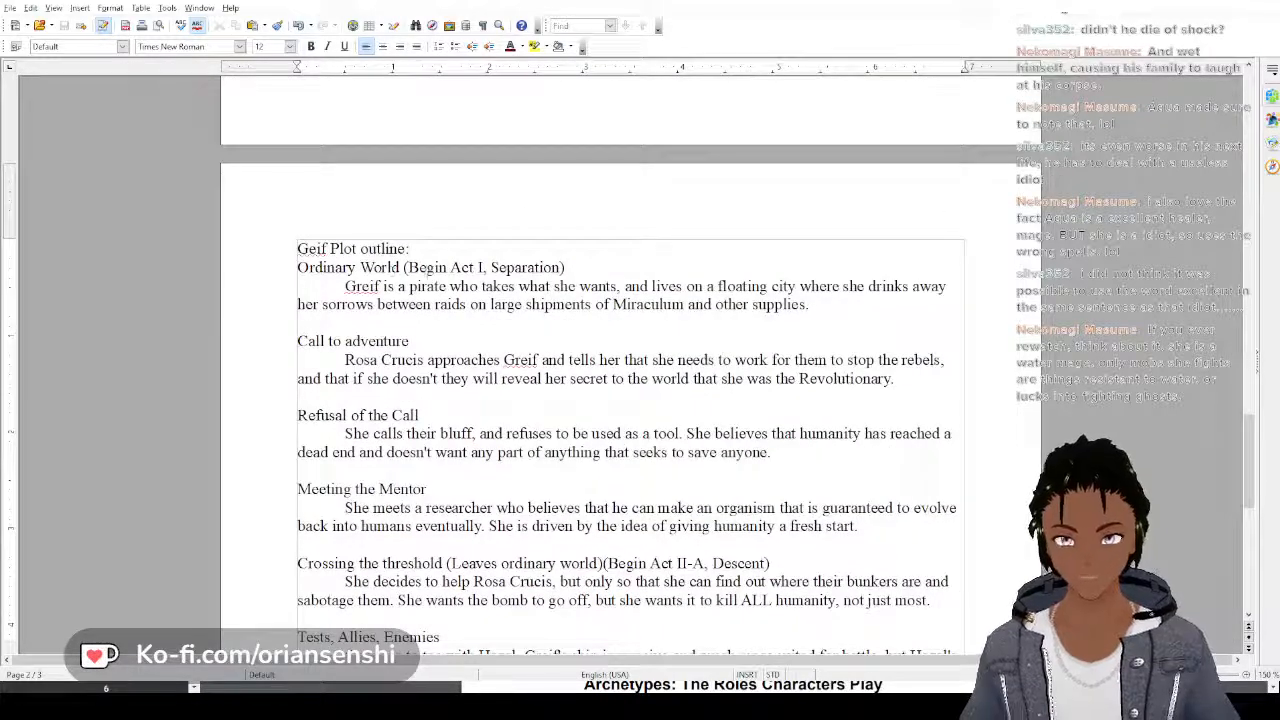